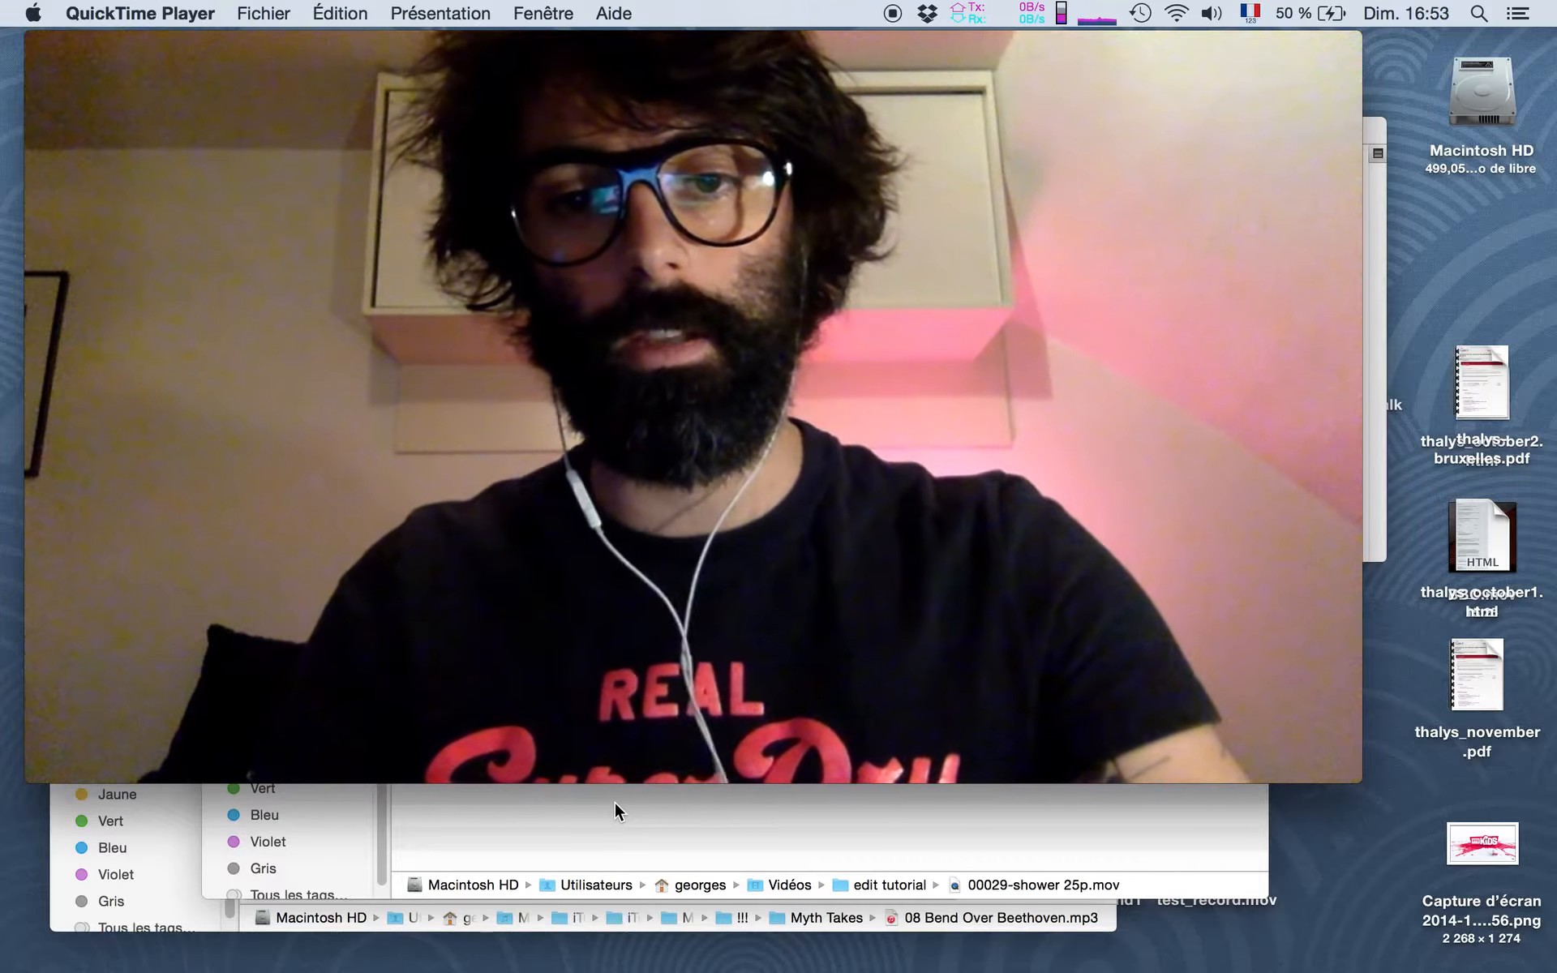
- Launch Blender from its shortcut in the edit tutorial Finder window and quit the Chrome web browser
click(615, 801)
click(1000, 68)
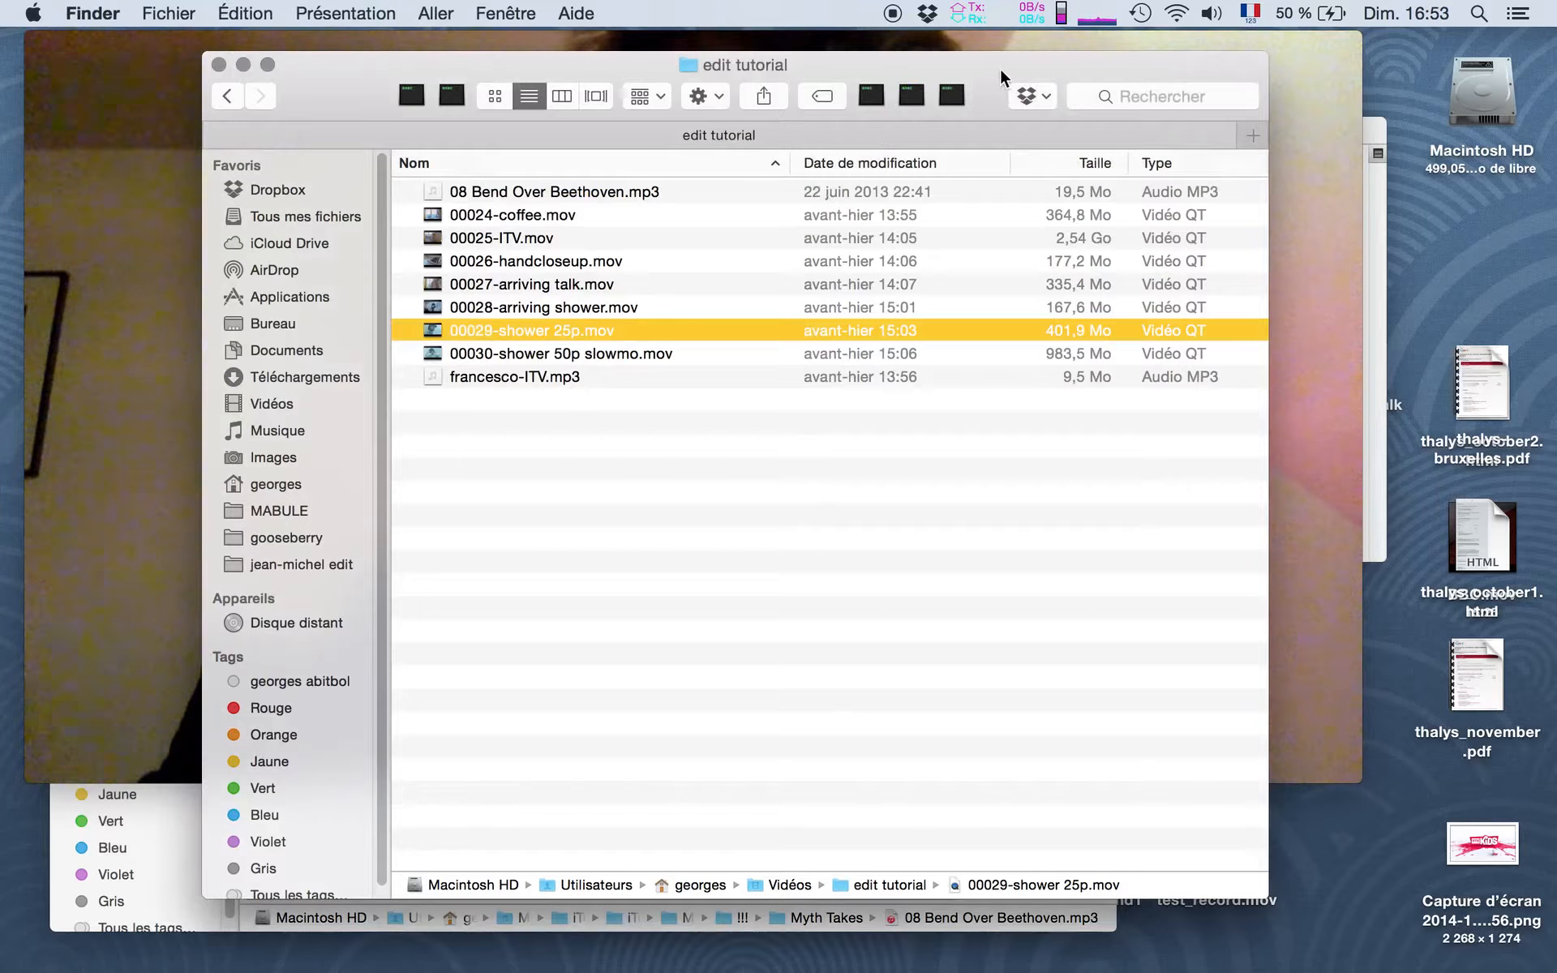
click(951, 98)
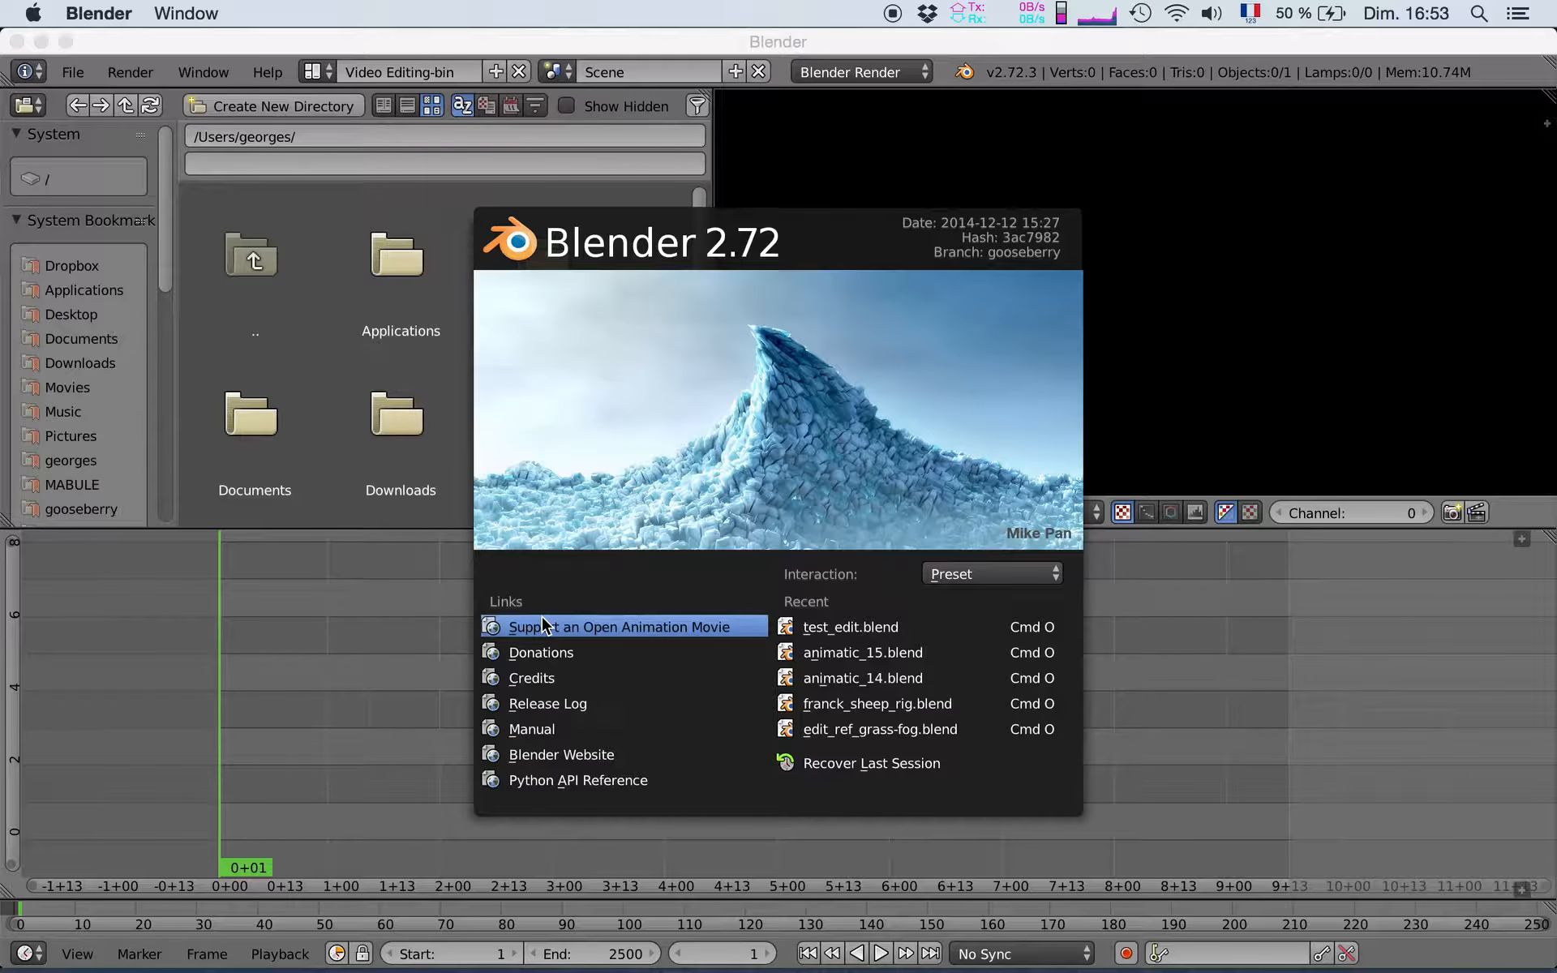
click(542, 626)
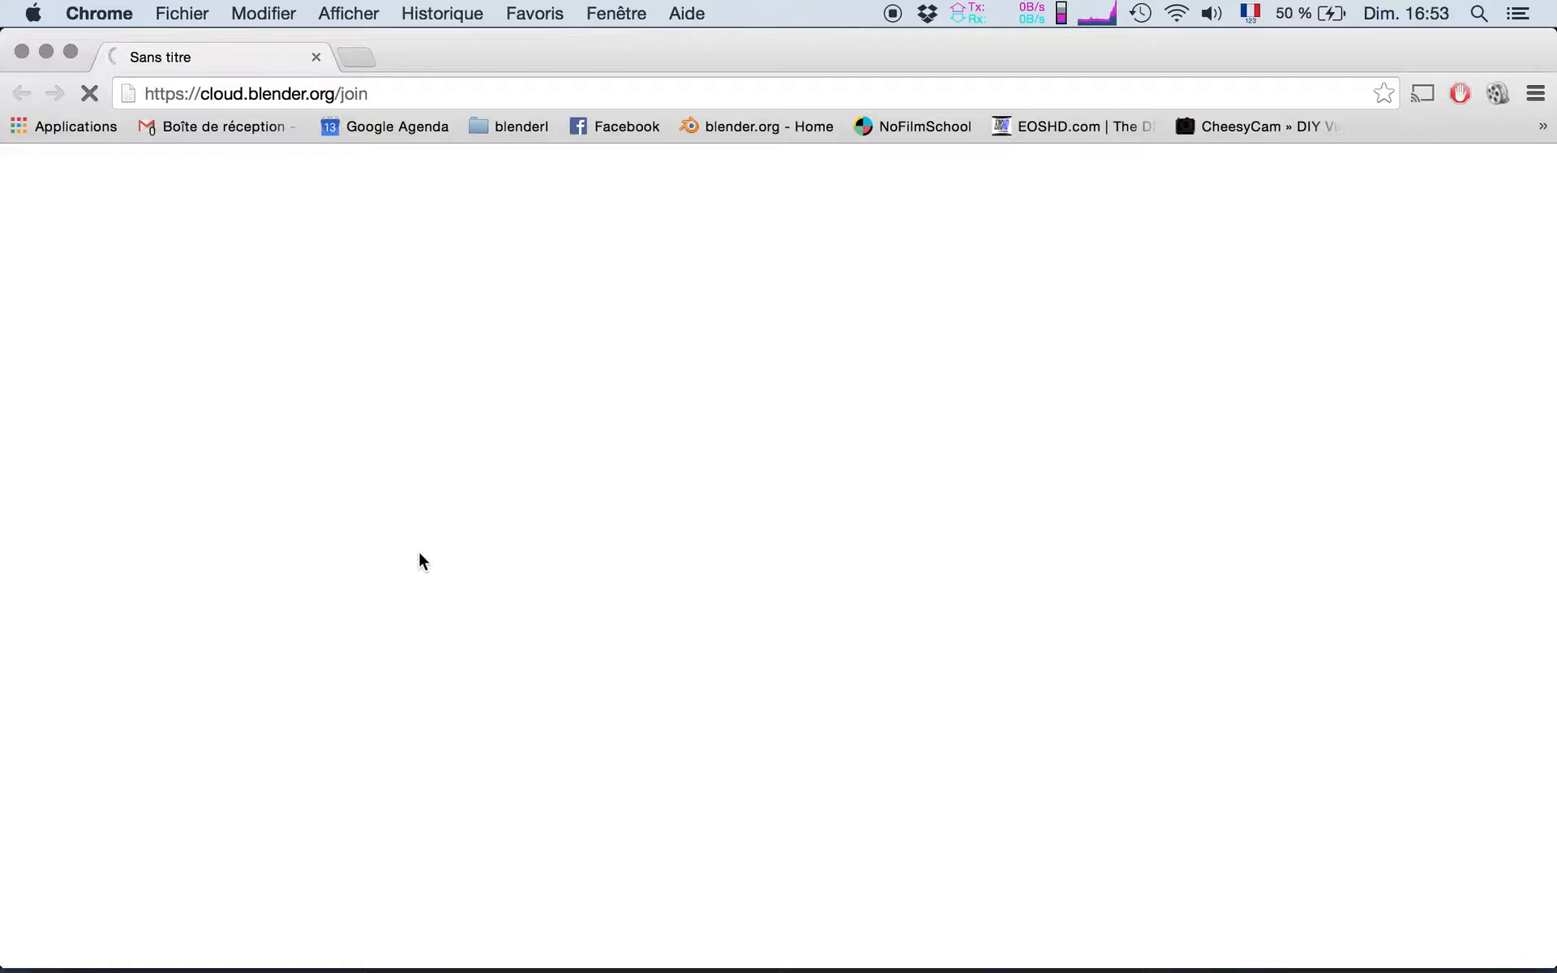
key(super+q)
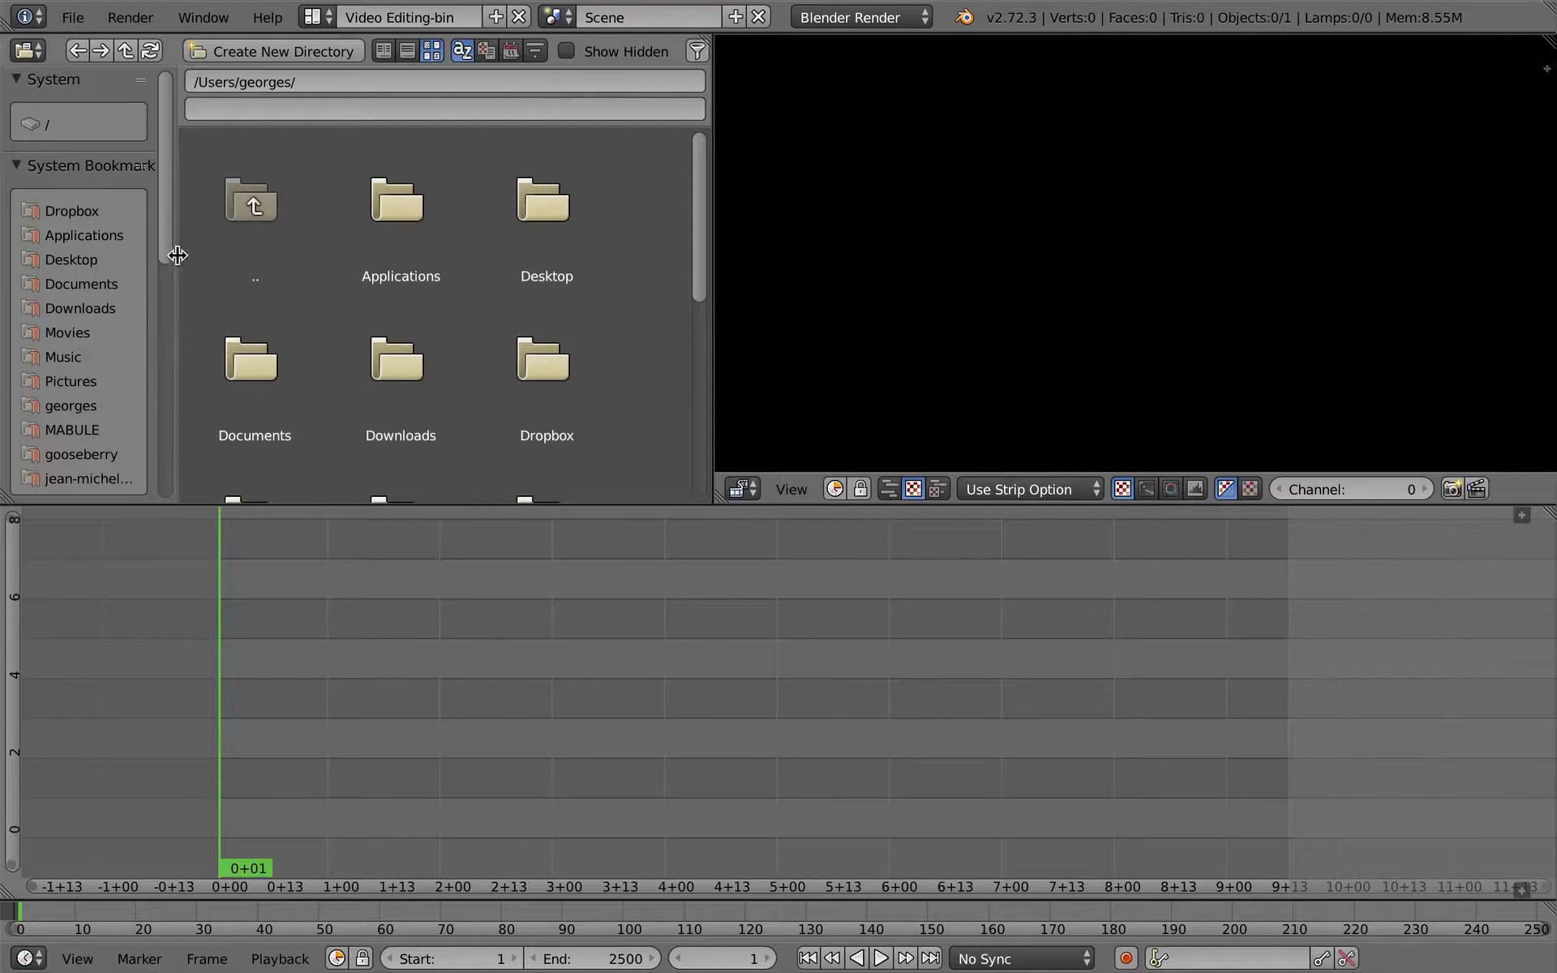
key(super+Tab)
key(super+Tab)
key(super+Tab)
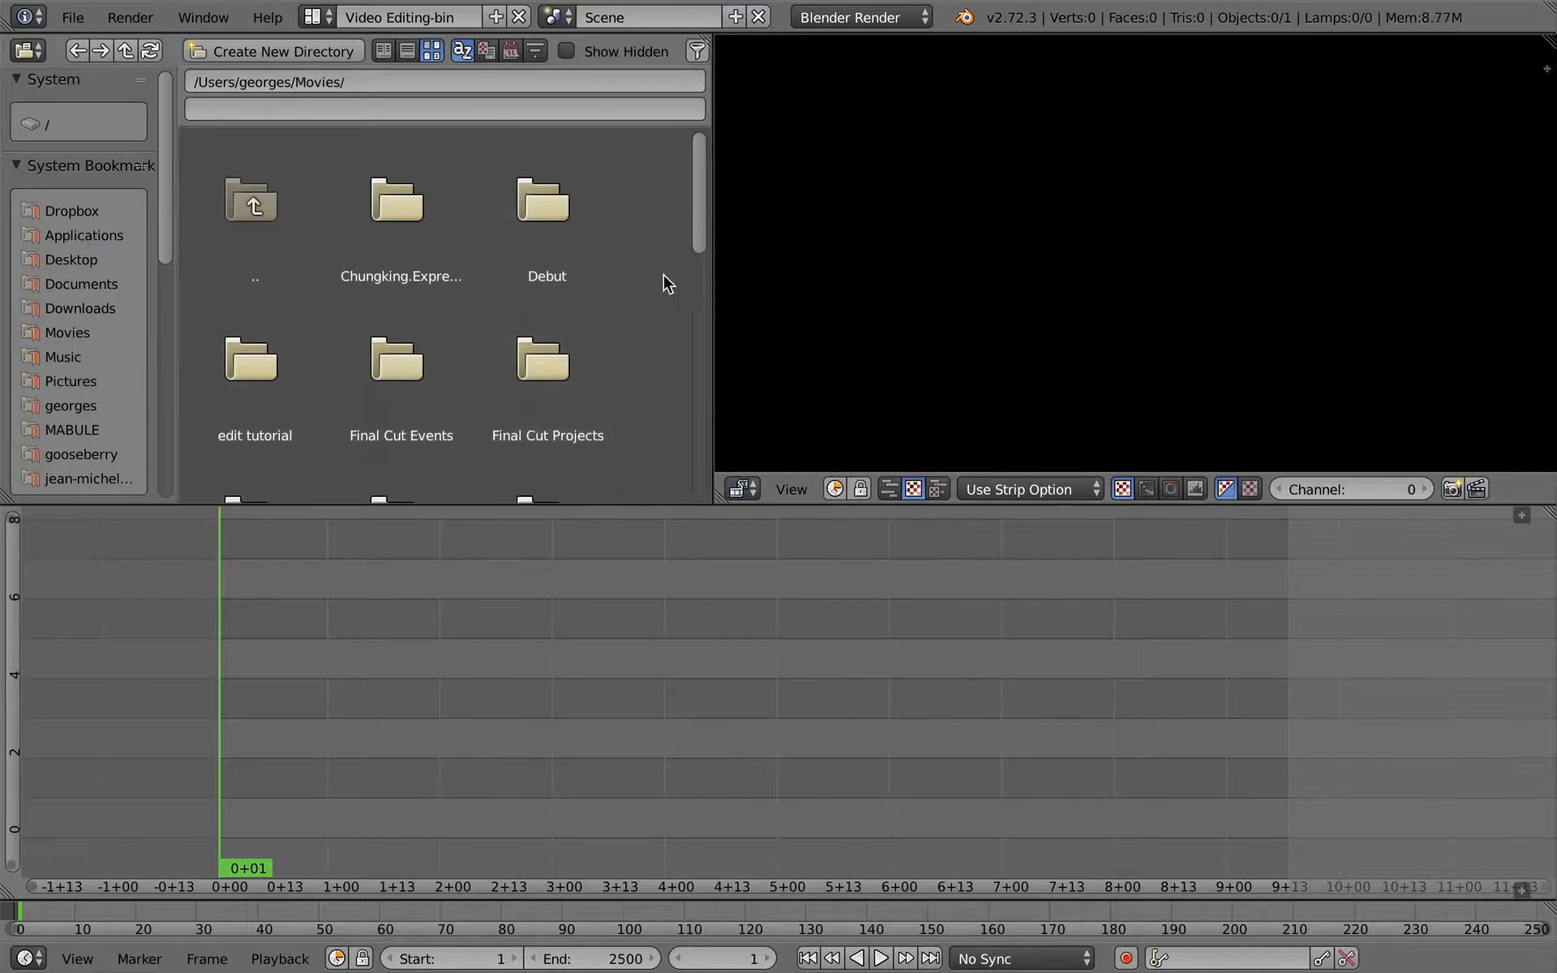
- Open the bookmarked edit tutorial folder in Blender's file browser
scroll(133, 324, down, 8)
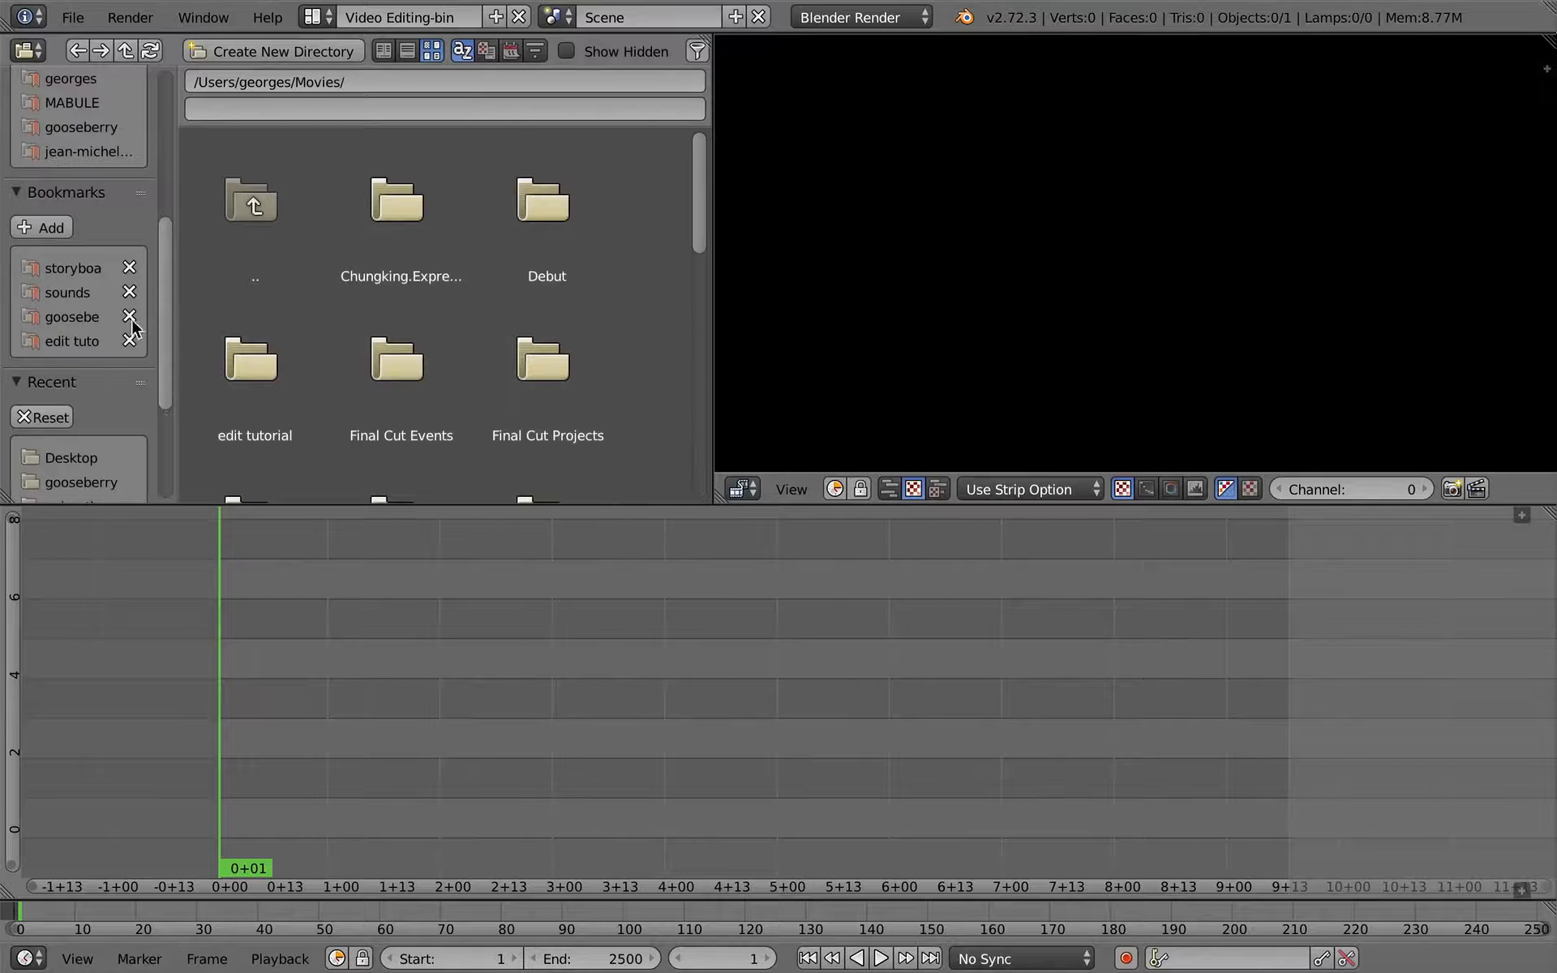
click(76, 344)
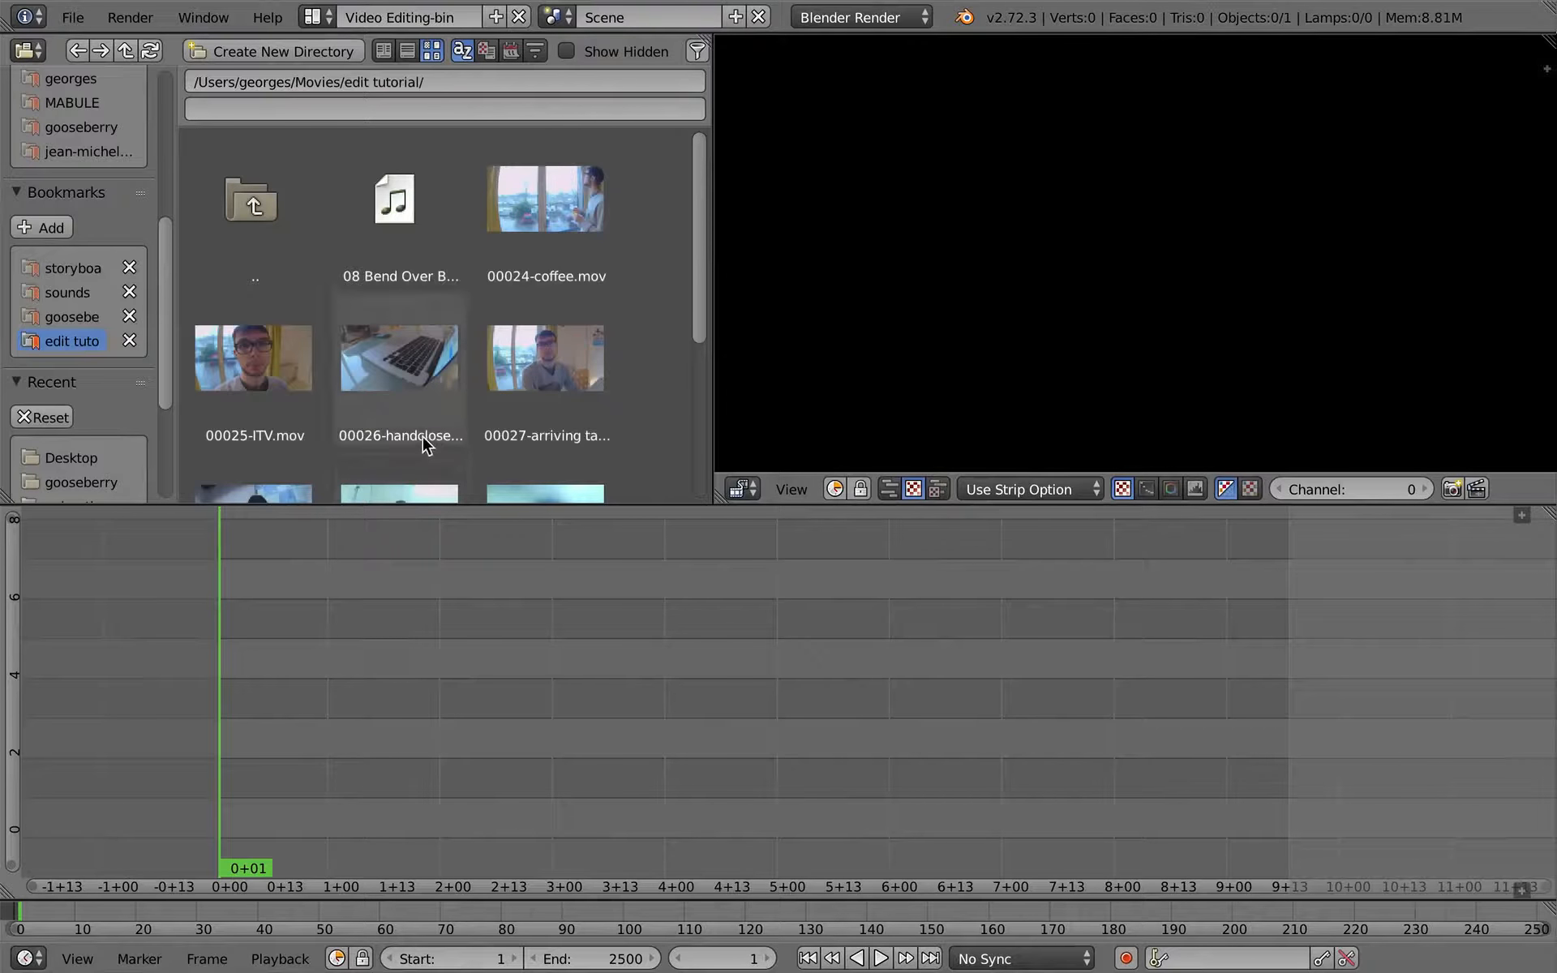
key(super+Tab)
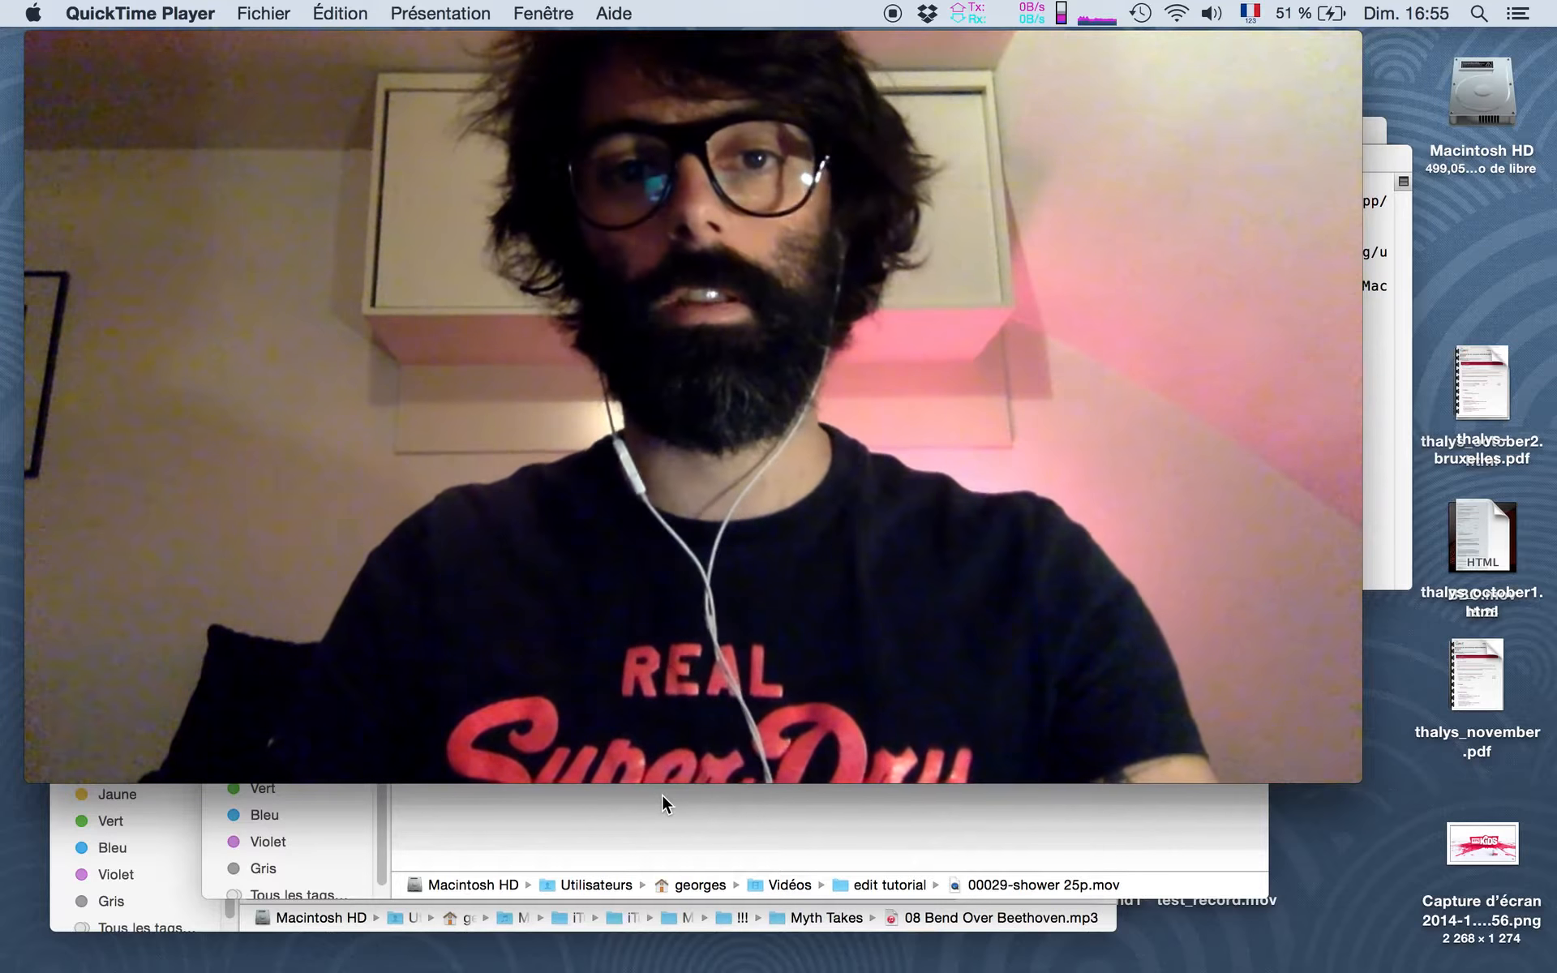
key(super+Tab)
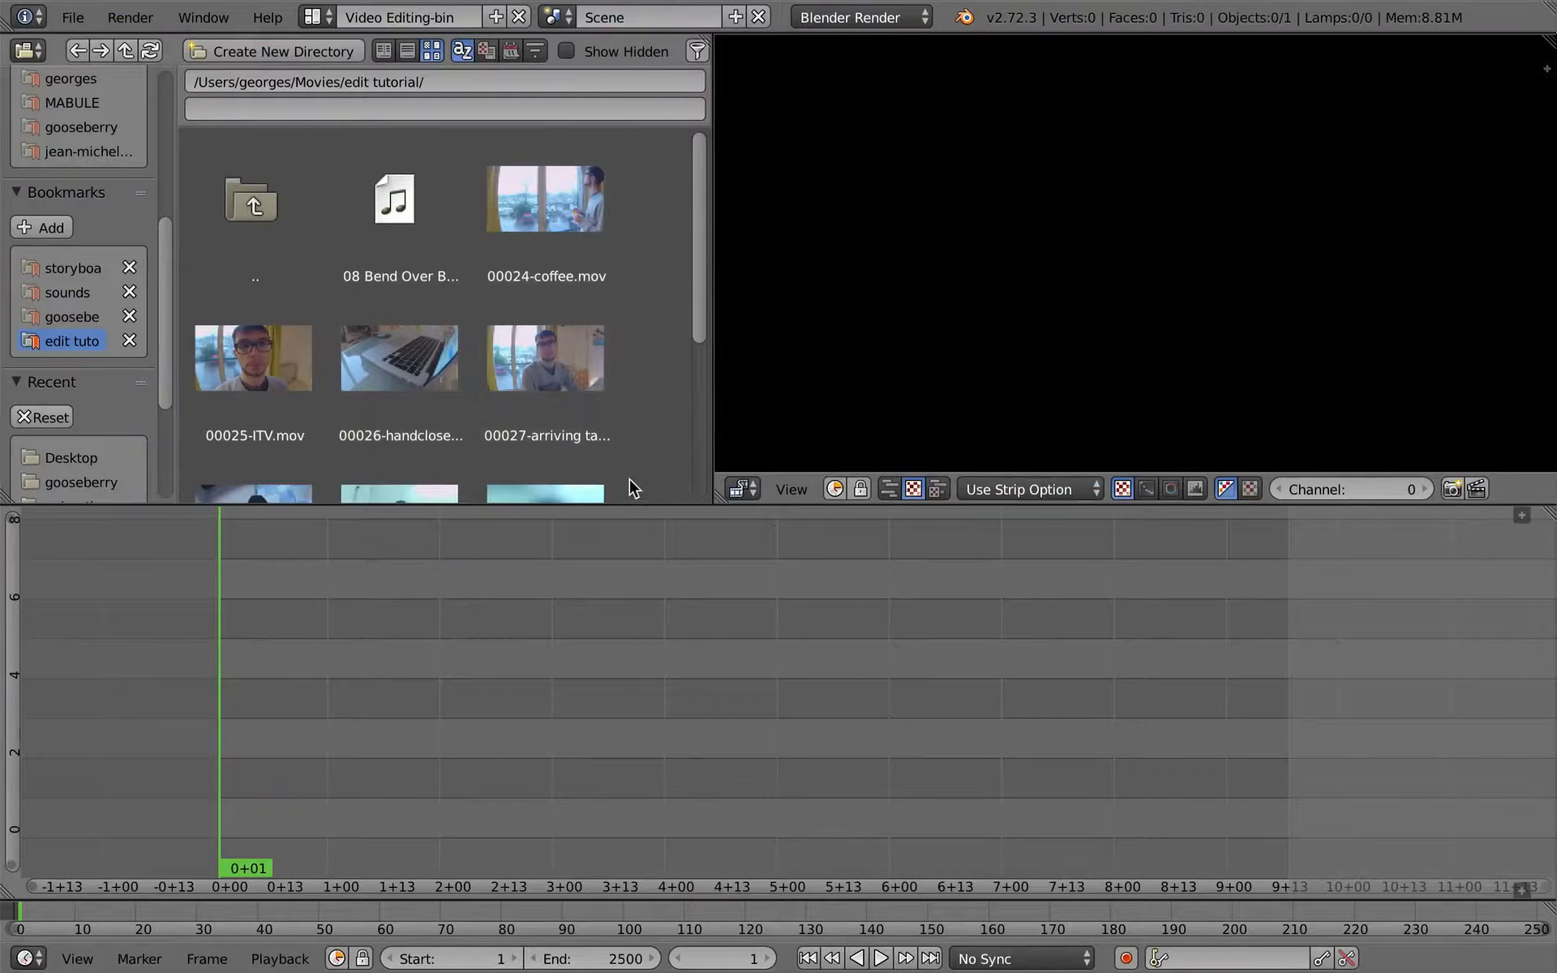
- Add 00025-ITV.mov to the sequencer timeline starting at frame 1, reveal the sequencer header and turn off Use Overdrop
mouse_move(698, 298)
mouse_down()
mouse_move(696, 454)
mouse_move(686, 320)
mouse_up()
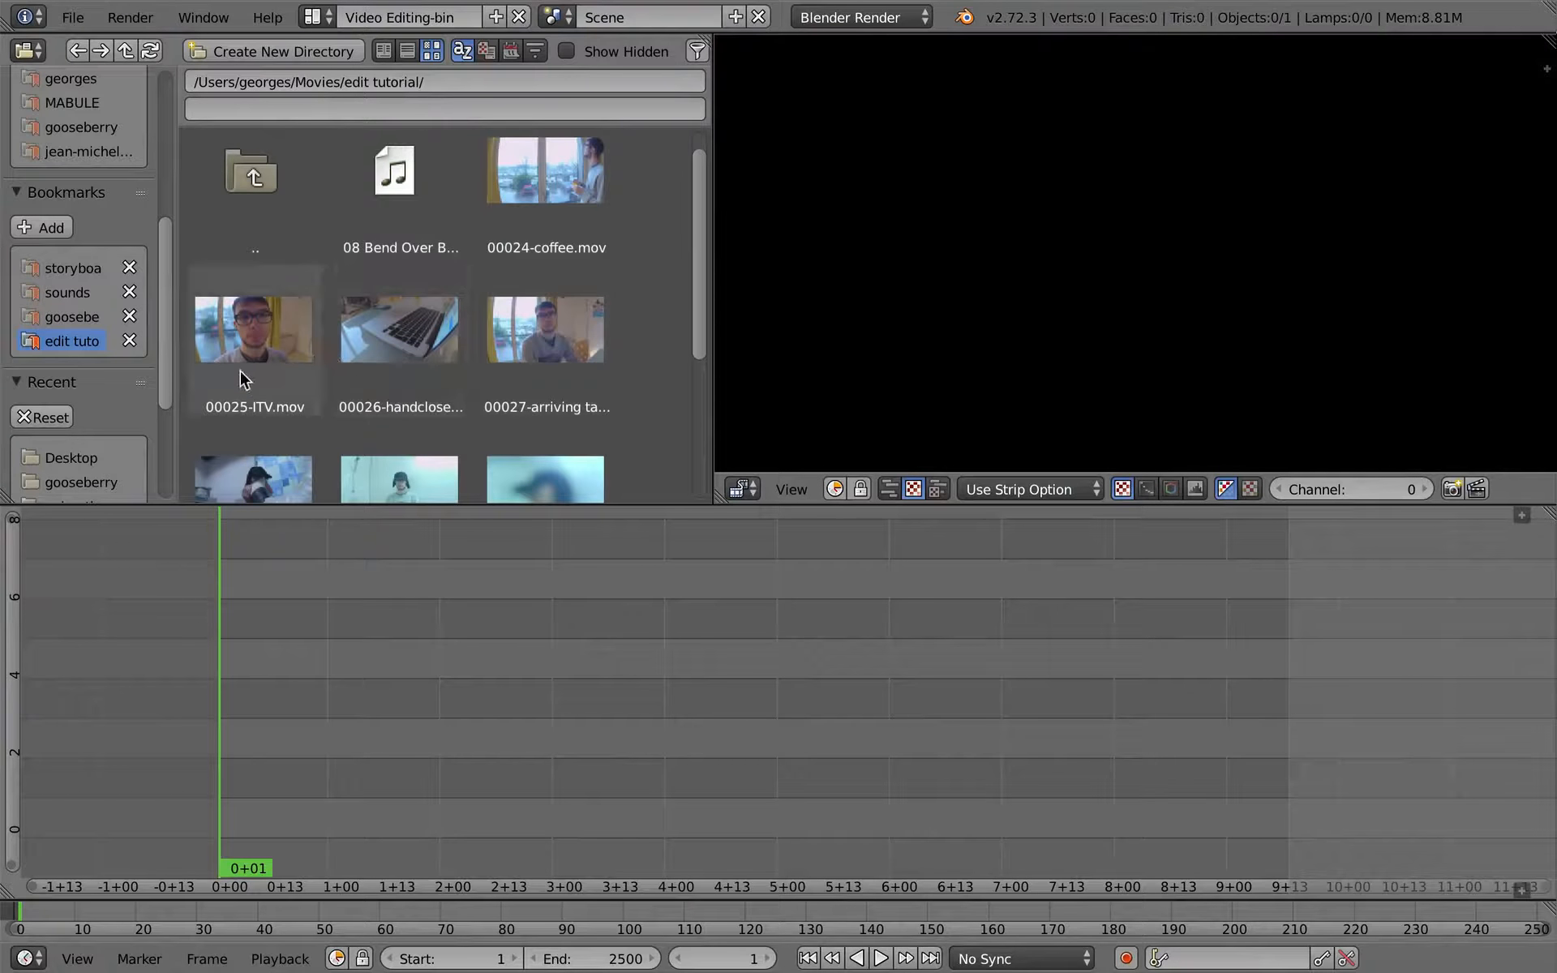
click(241, 348)
drag(241, 347, 322, 728)
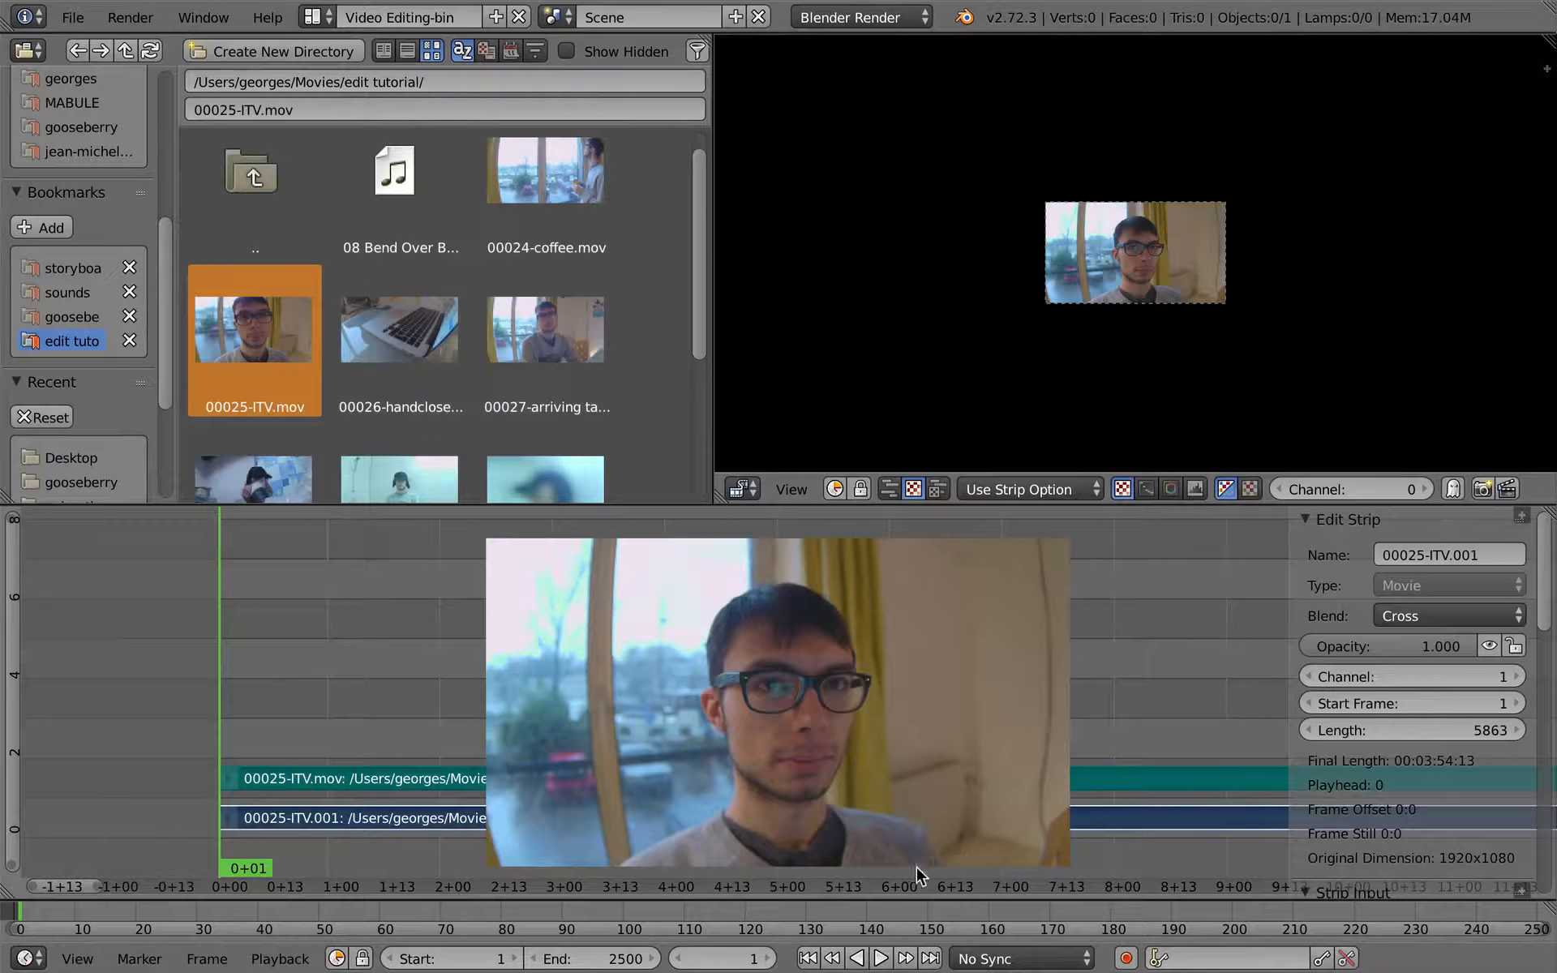
click(1523, 897)
click(964, 885)
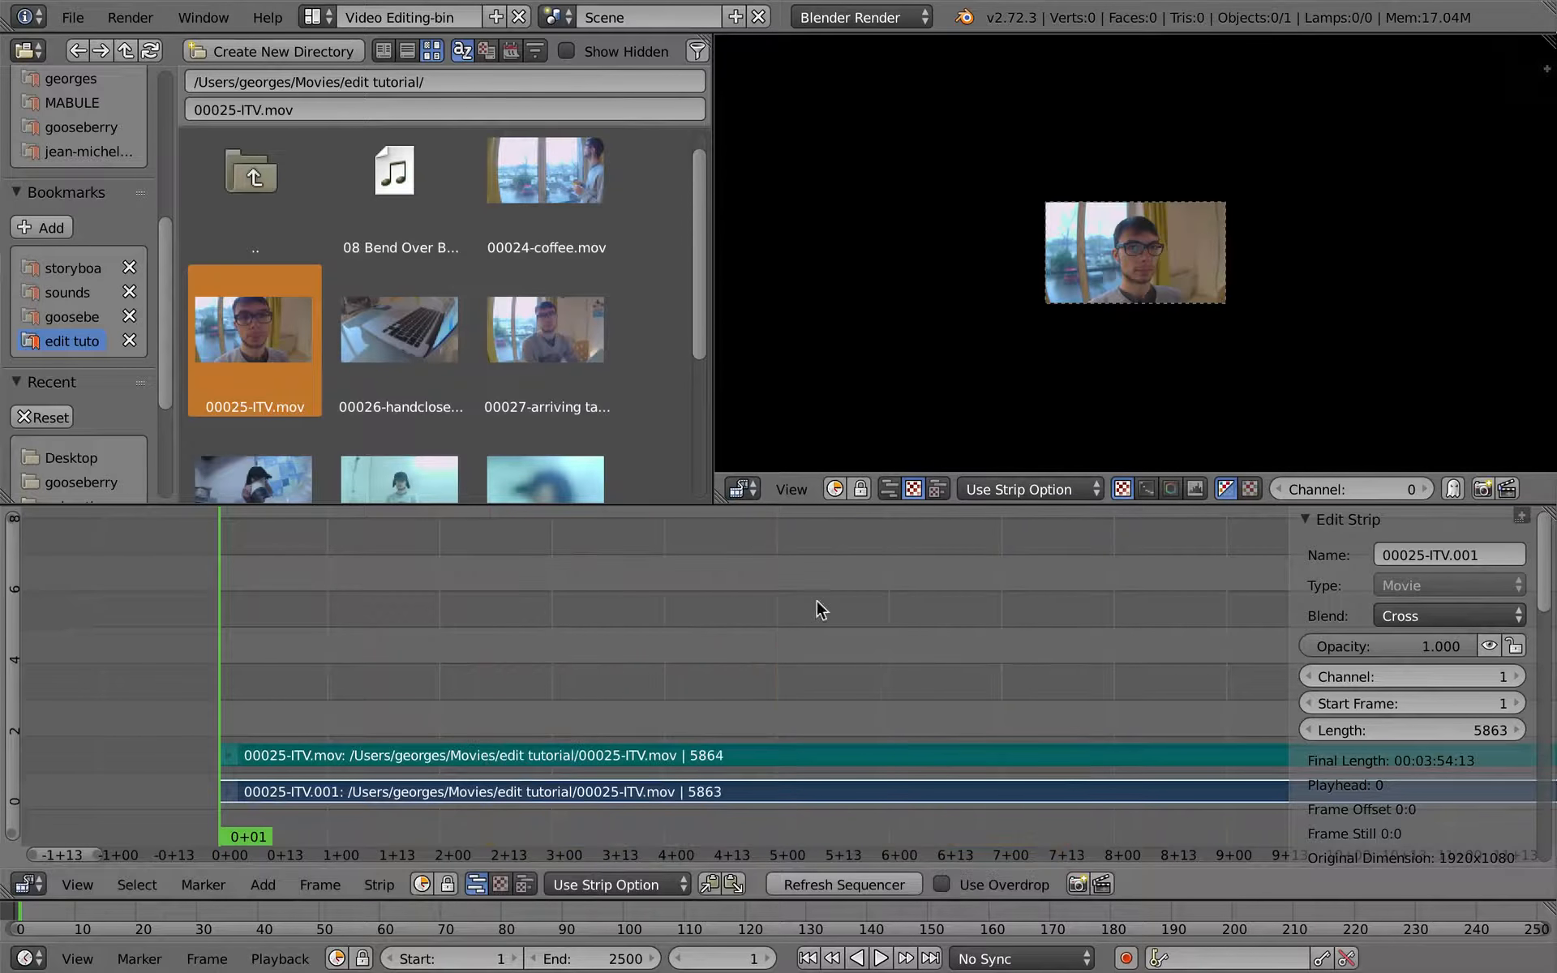
- Add the francesco-ITV.mp3 sound file to the timeline on channel 3, starting at frame 1
scroll(276, 389, down, 3)
drag(274, 423, 341, 701)
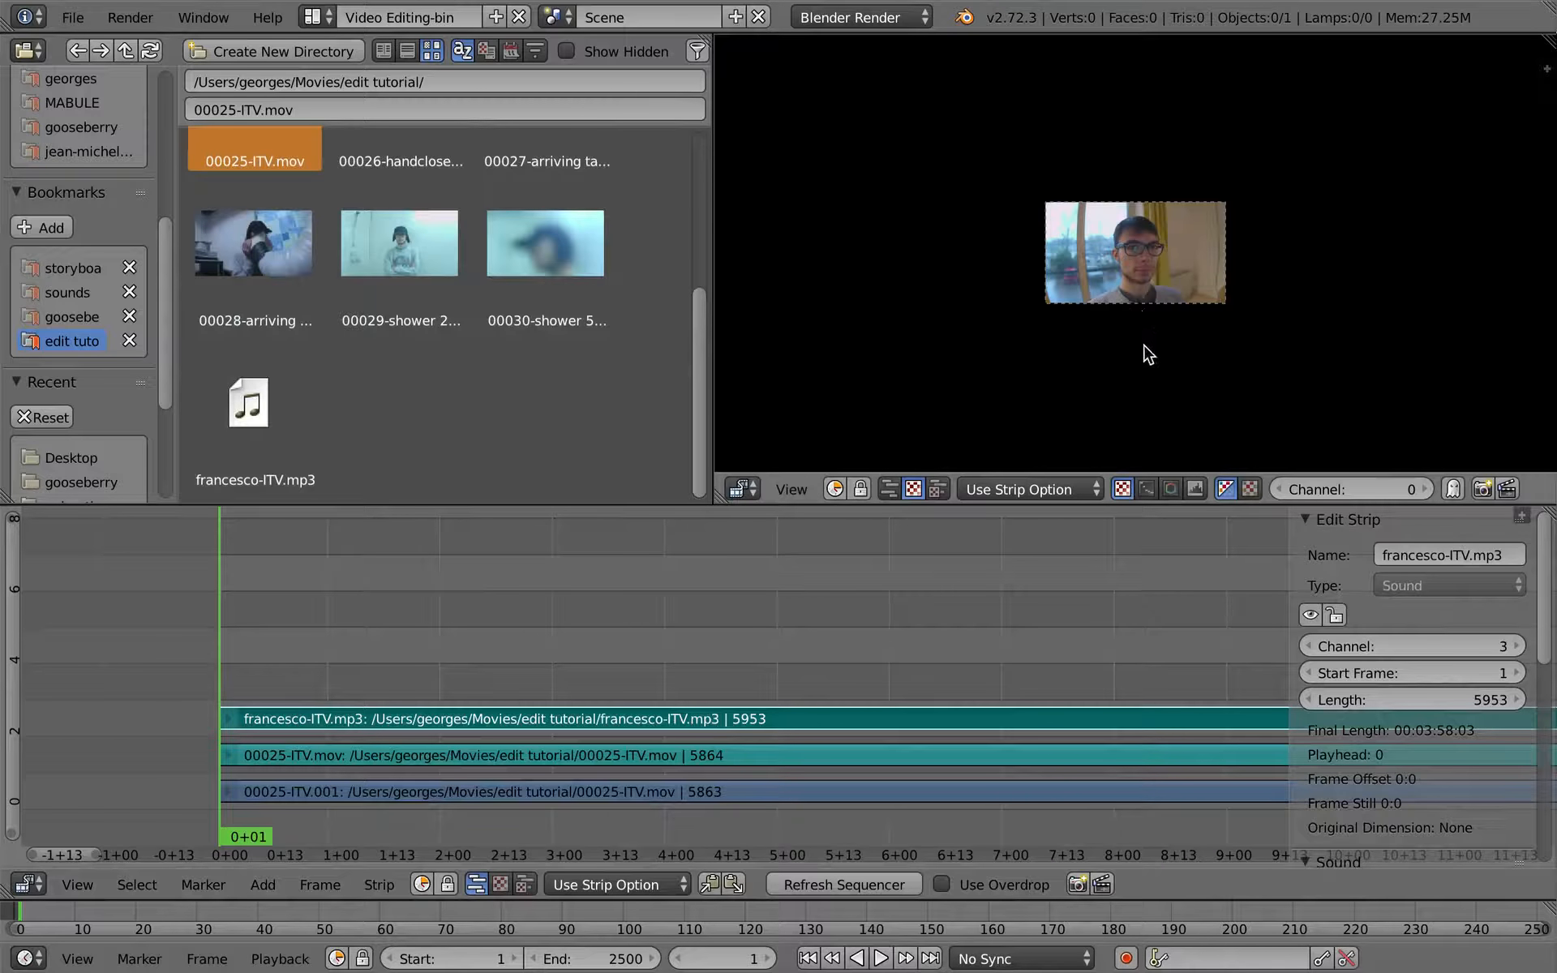
- Frame the whole interview image so it fills the preview, and set the playhead to 0+06
ctrl+middle_drag(1144, 344, 1161, 284)
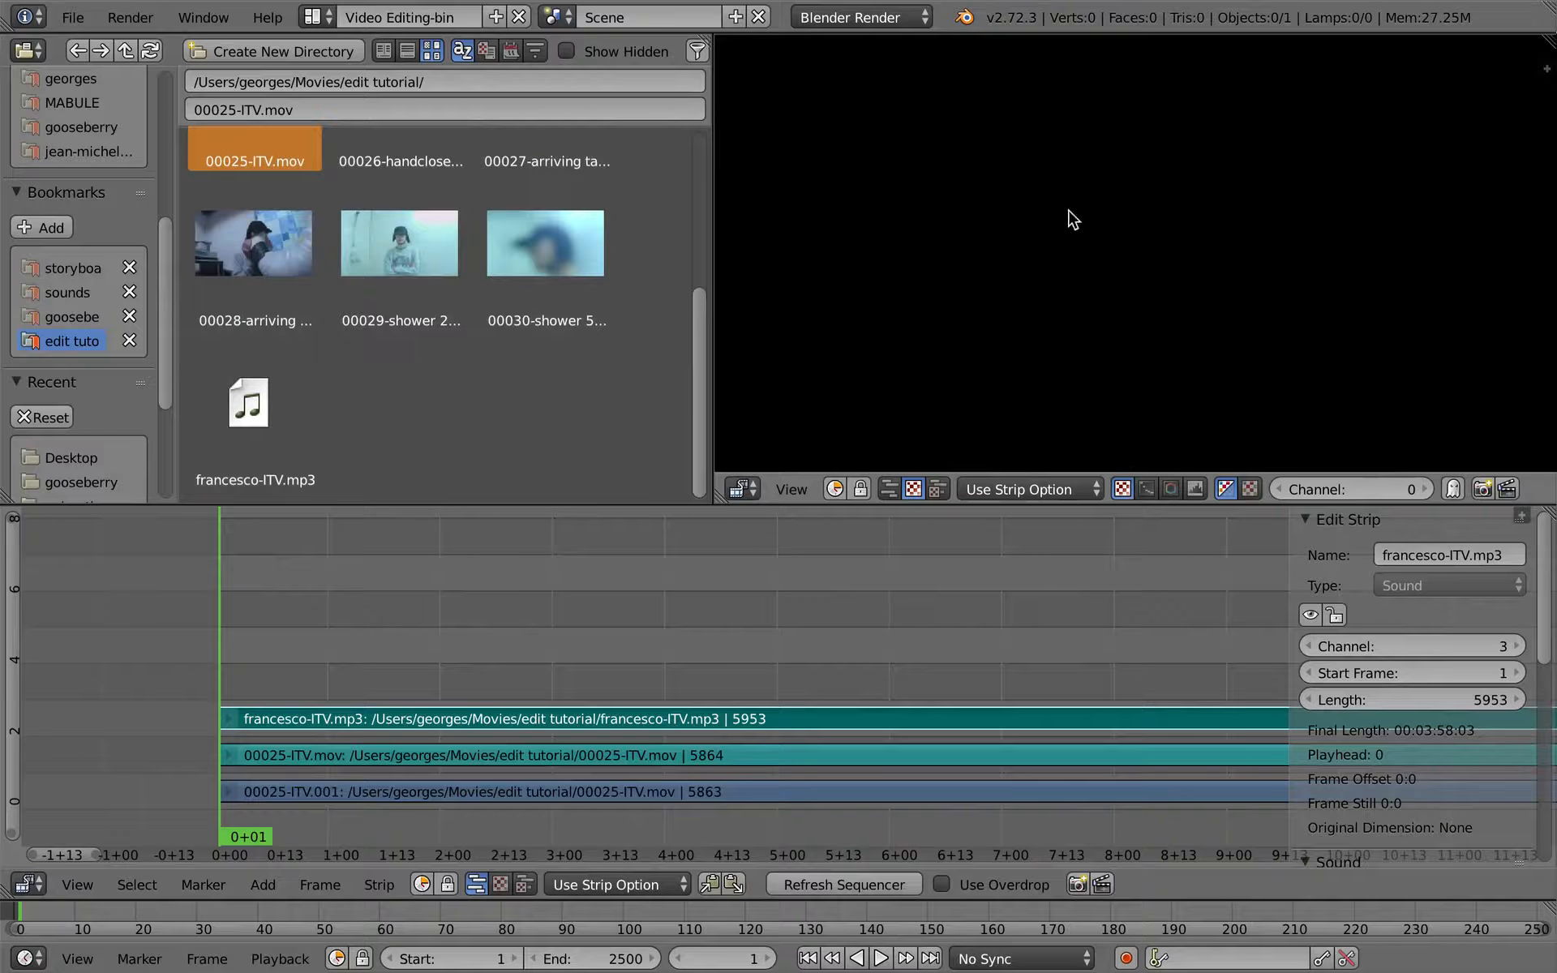
key(Home)
mouse_move(1149, 387)
ctrl+middle_down()
mouse_move(1154, 365)
mouse_move(1141, 383)
ctrl+middle_up()
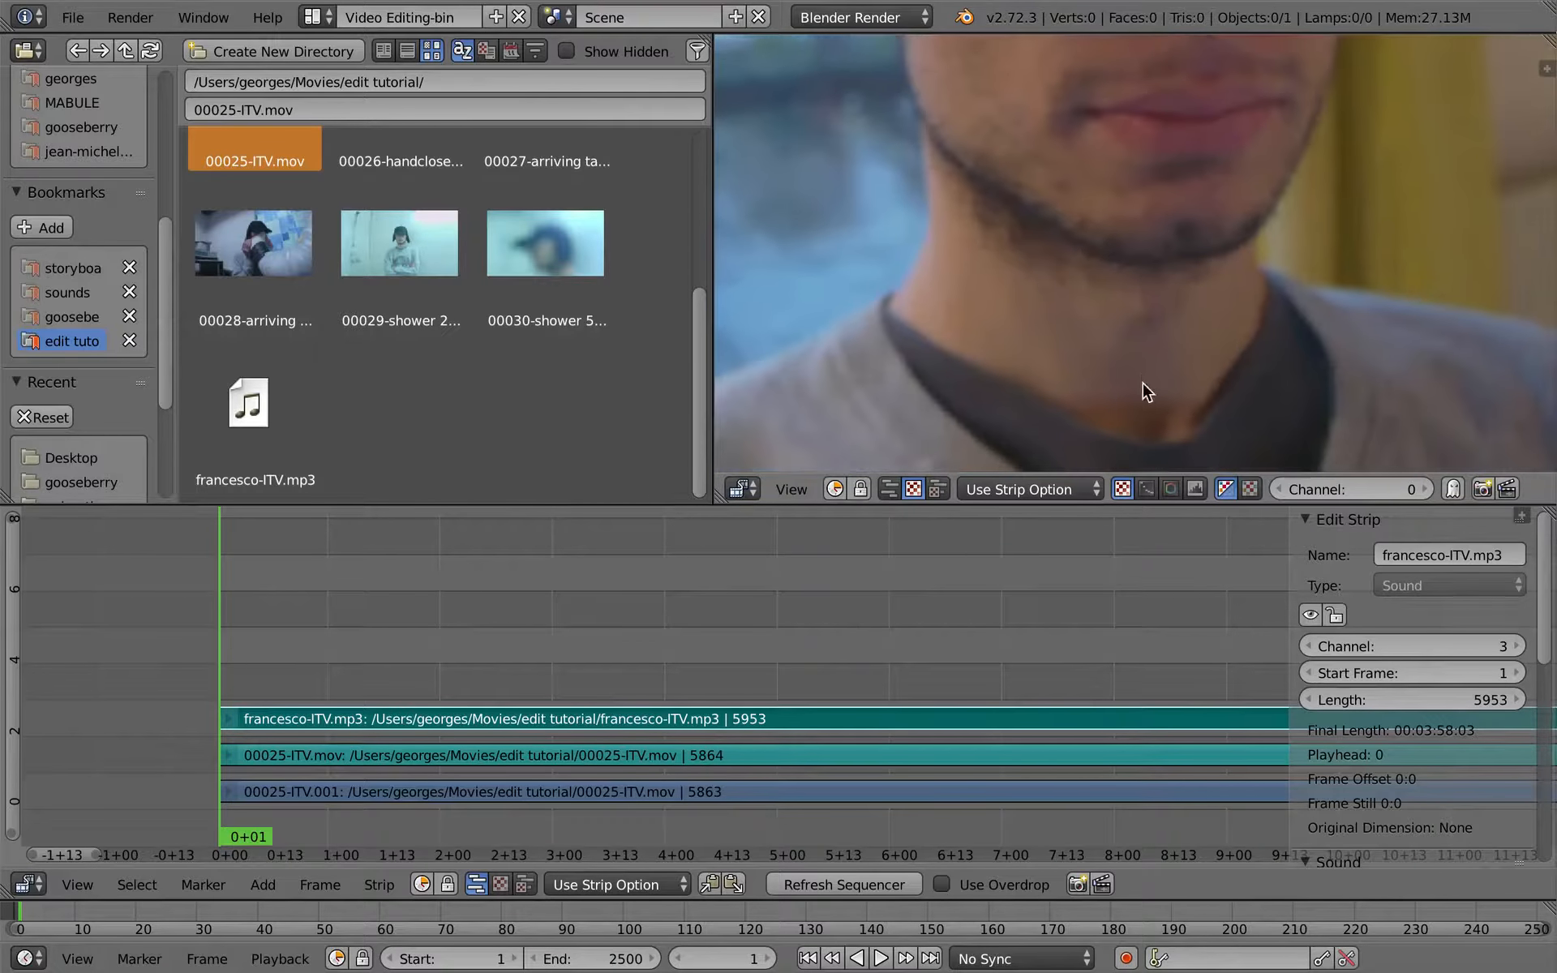
scroll(1135, 396, down, 3)
drag(446, 648, 243, 657)
scroll(602, 717, down, 2)
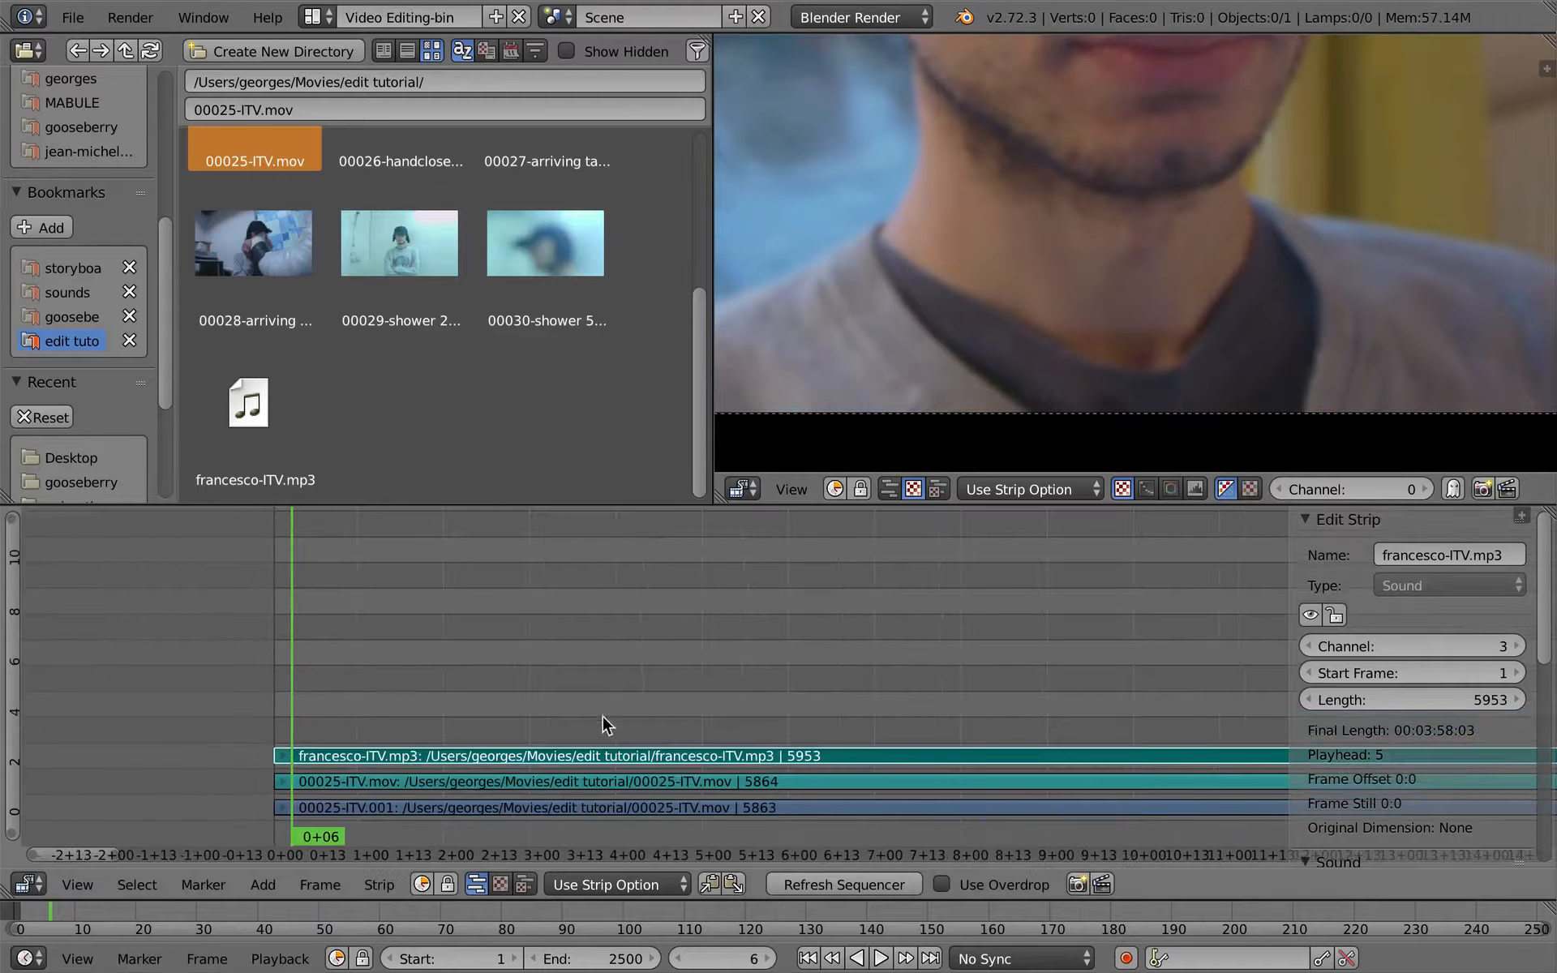
middle_drag(679, 711, 612, 614)
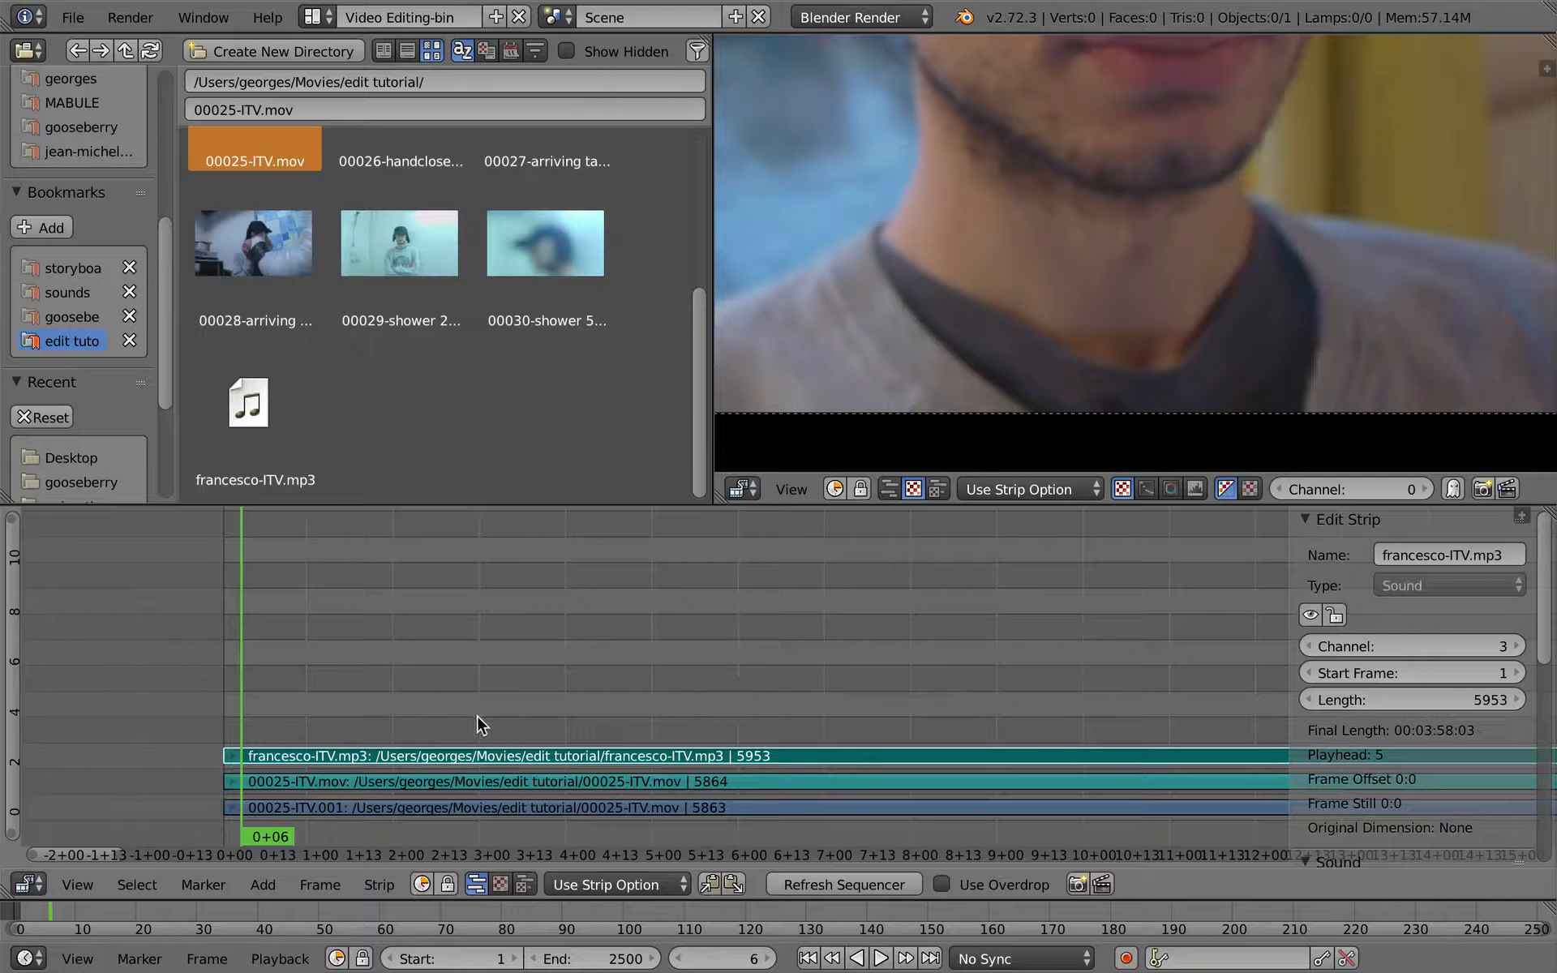
scroll(1005, 297, down, 3)
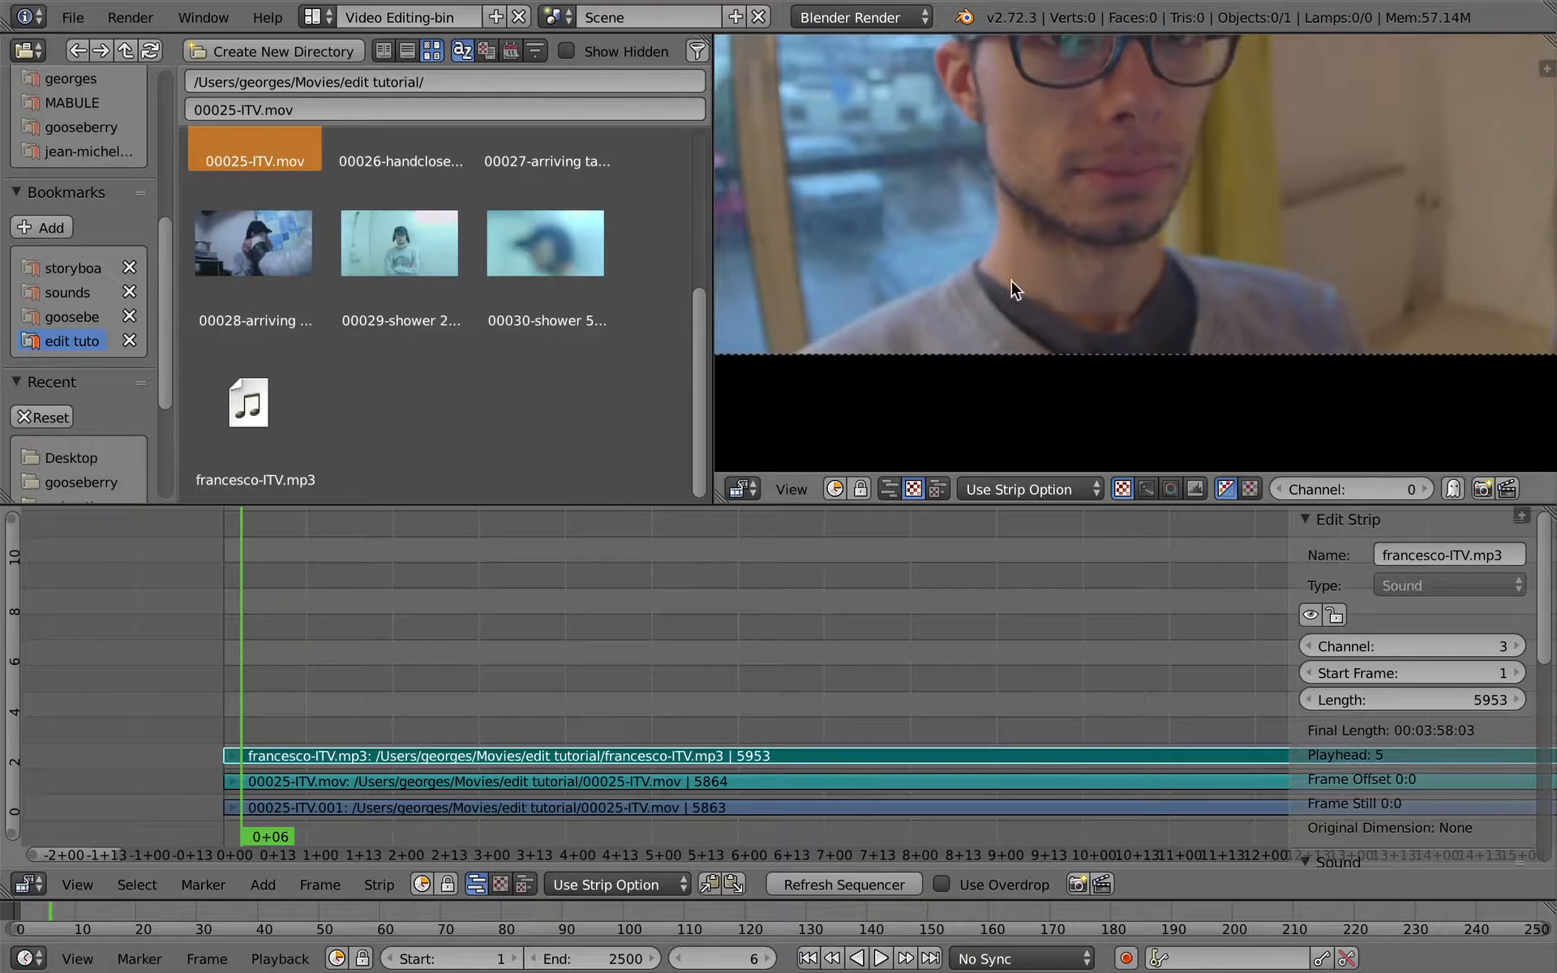
middle_drag(1011, 288, 1064, 381)
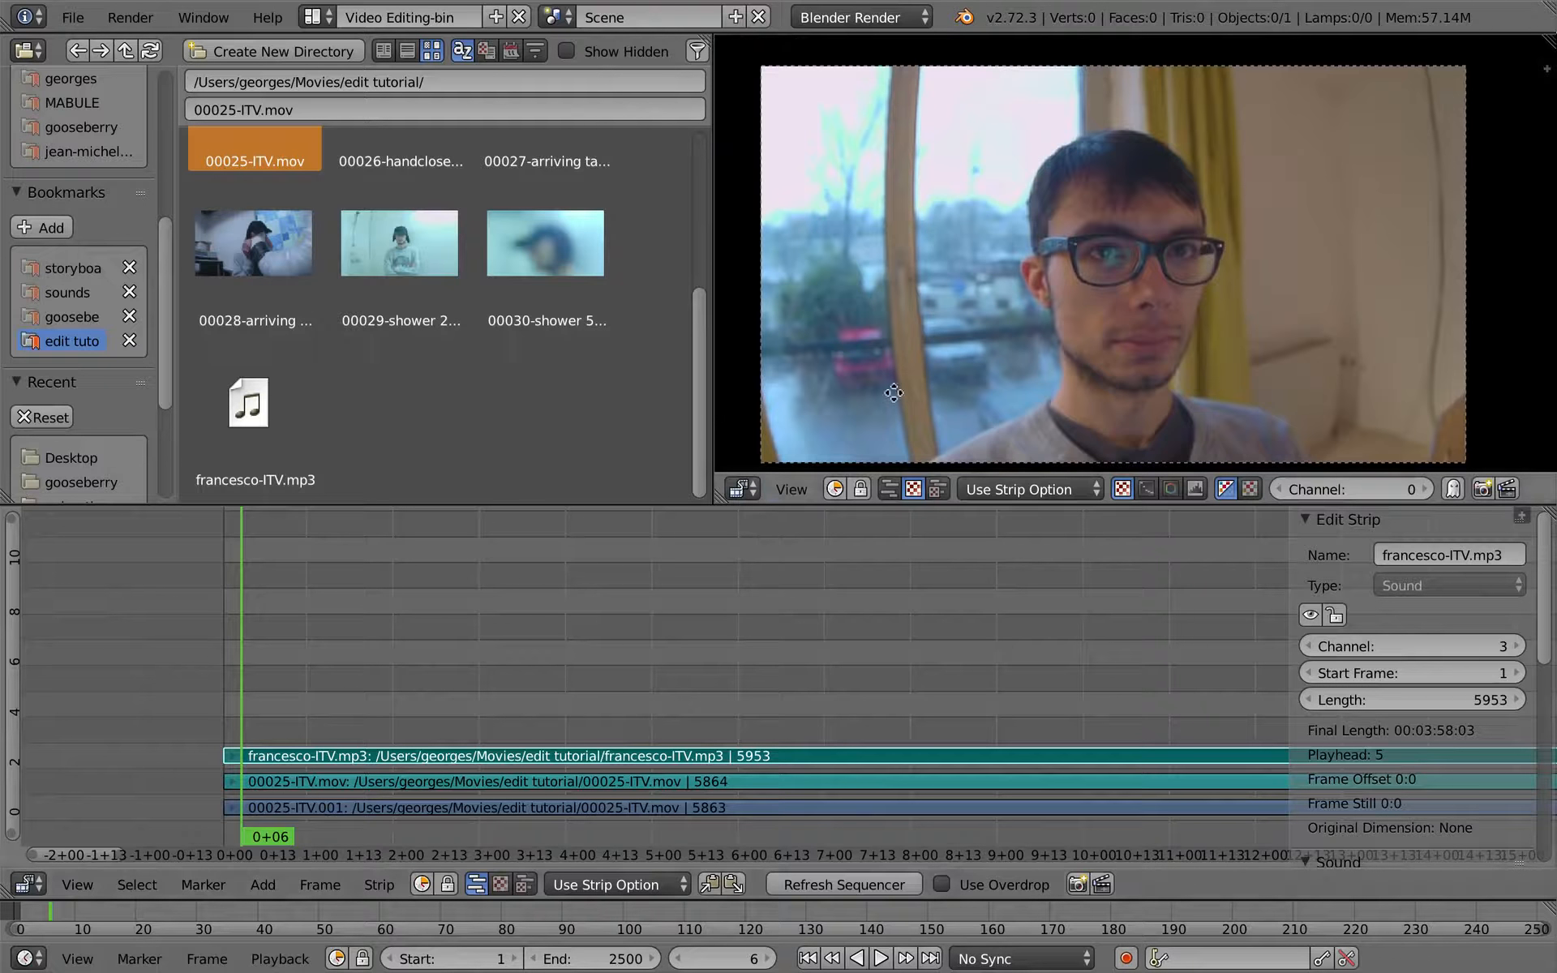
middle_drag(892, 389, 864, 372)
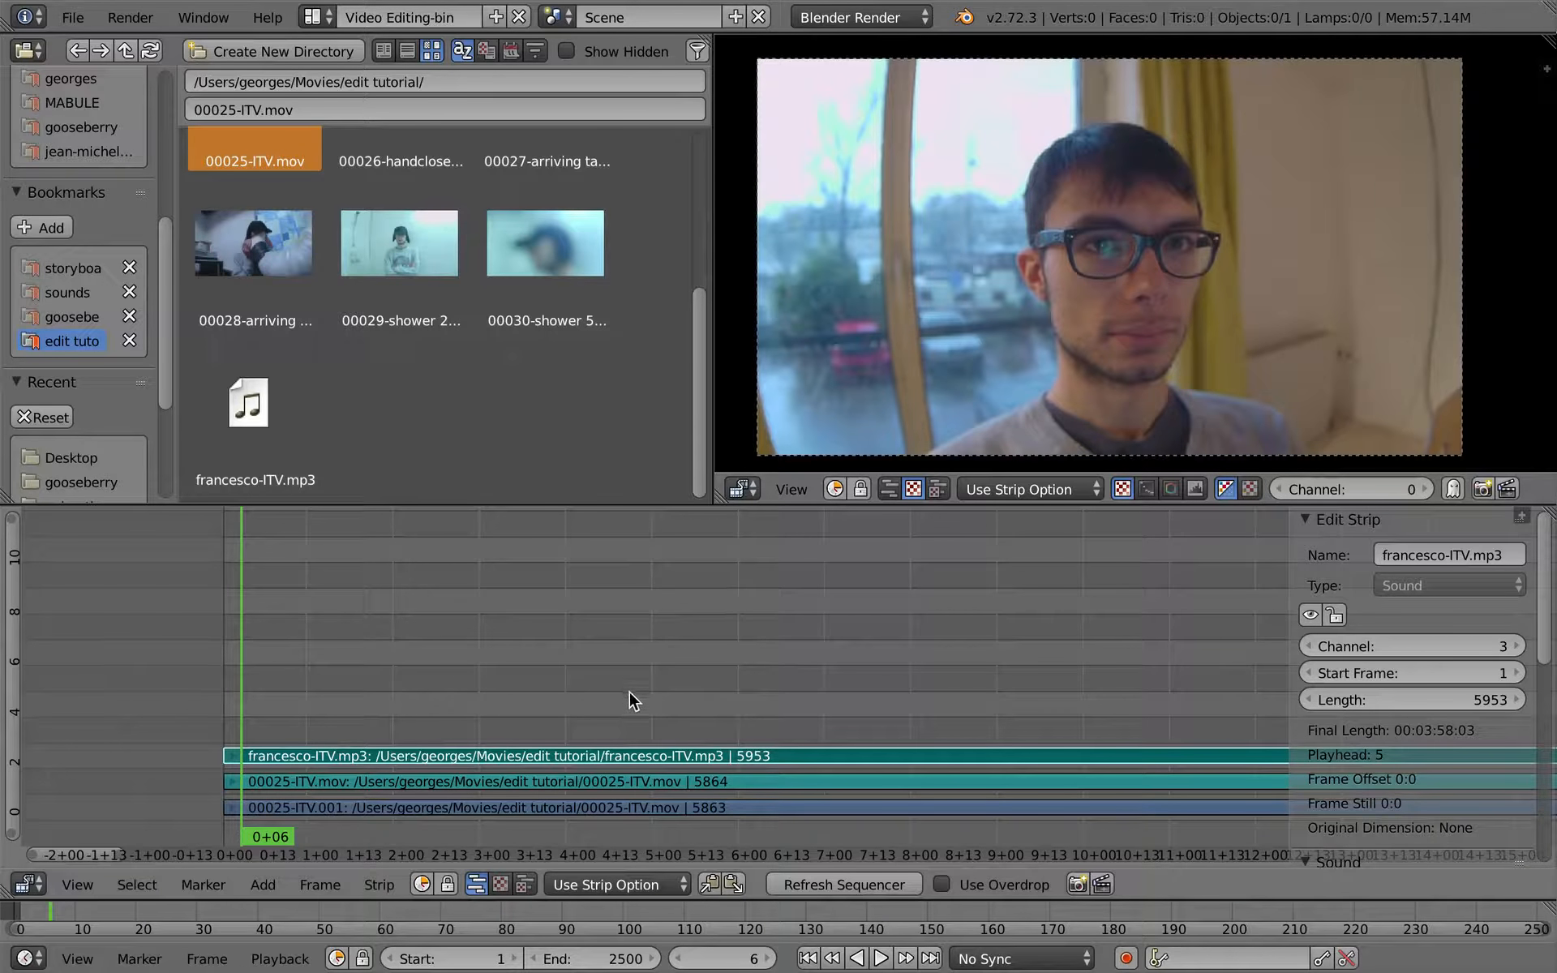
- Maximize the sequencer, hide its strip properties sidebar and examine the extent of the three strips
key(ctrl+Up)
key(n)
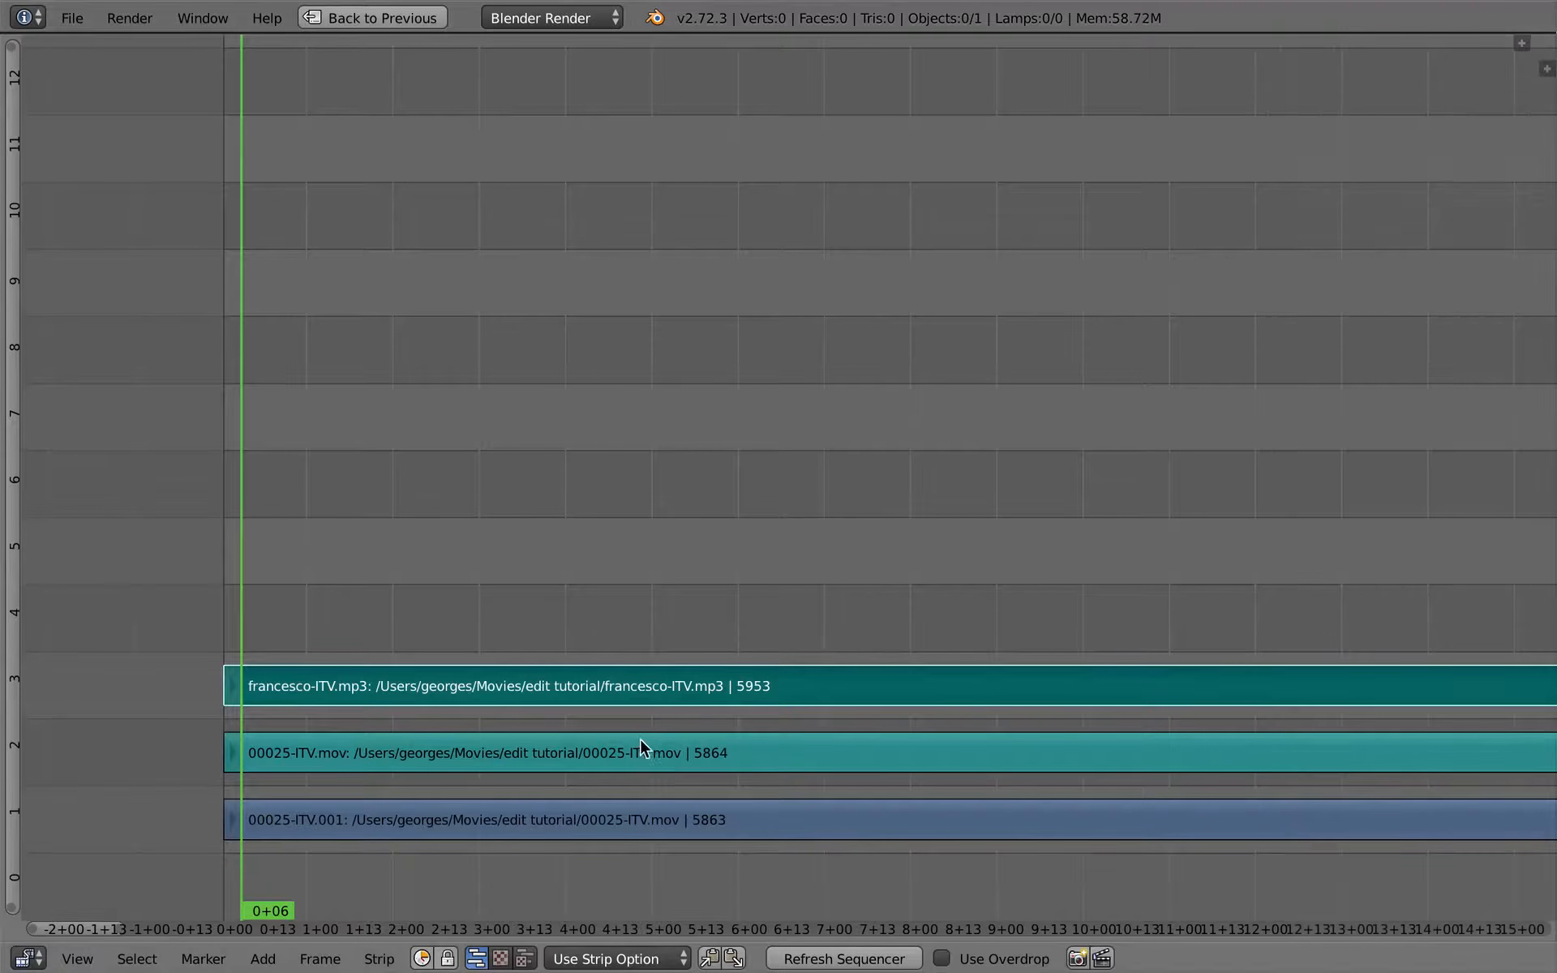
ctrl+middle_drag(865, 630, 879, 698)
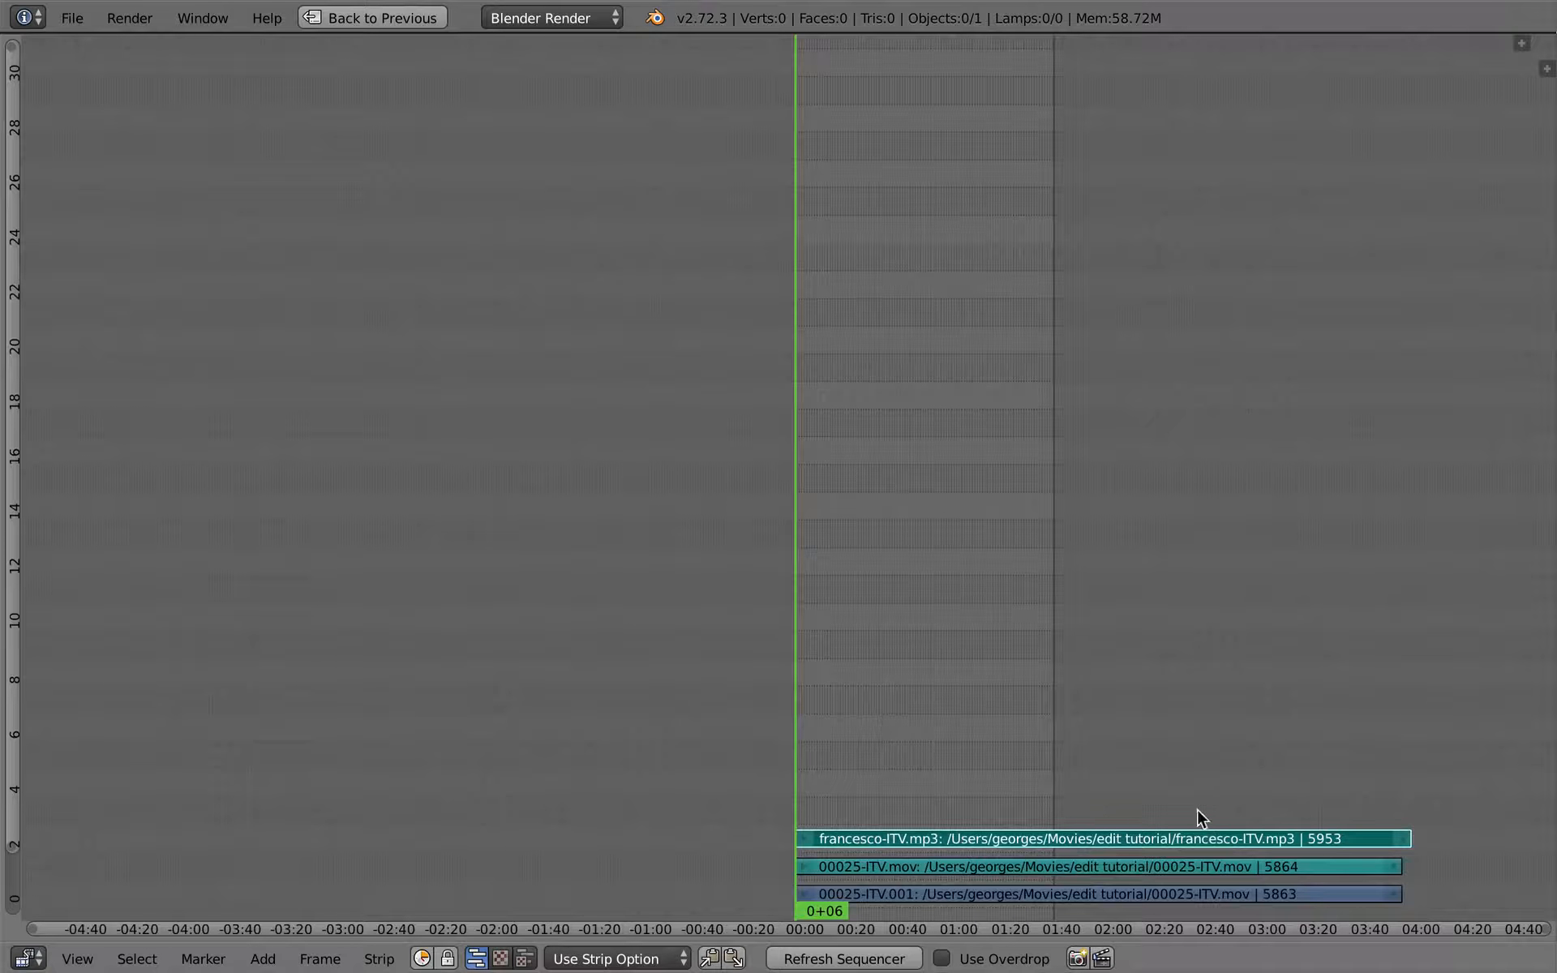
middle_drag(1215, 790, 1210, 787)
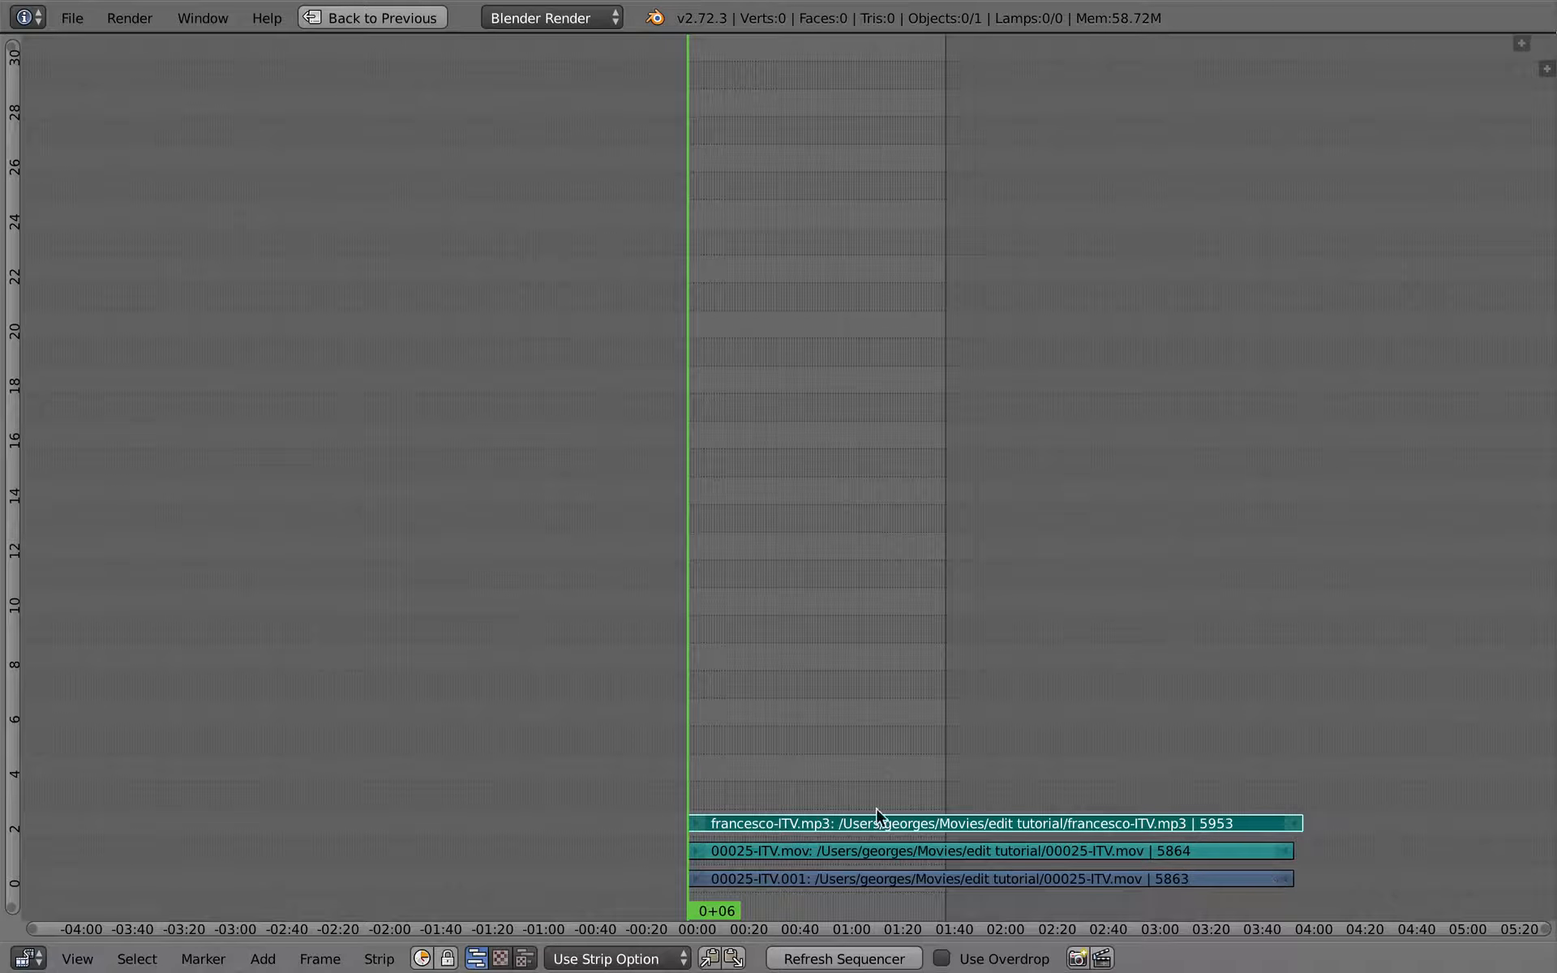
scroll(806, 795, up, 5)
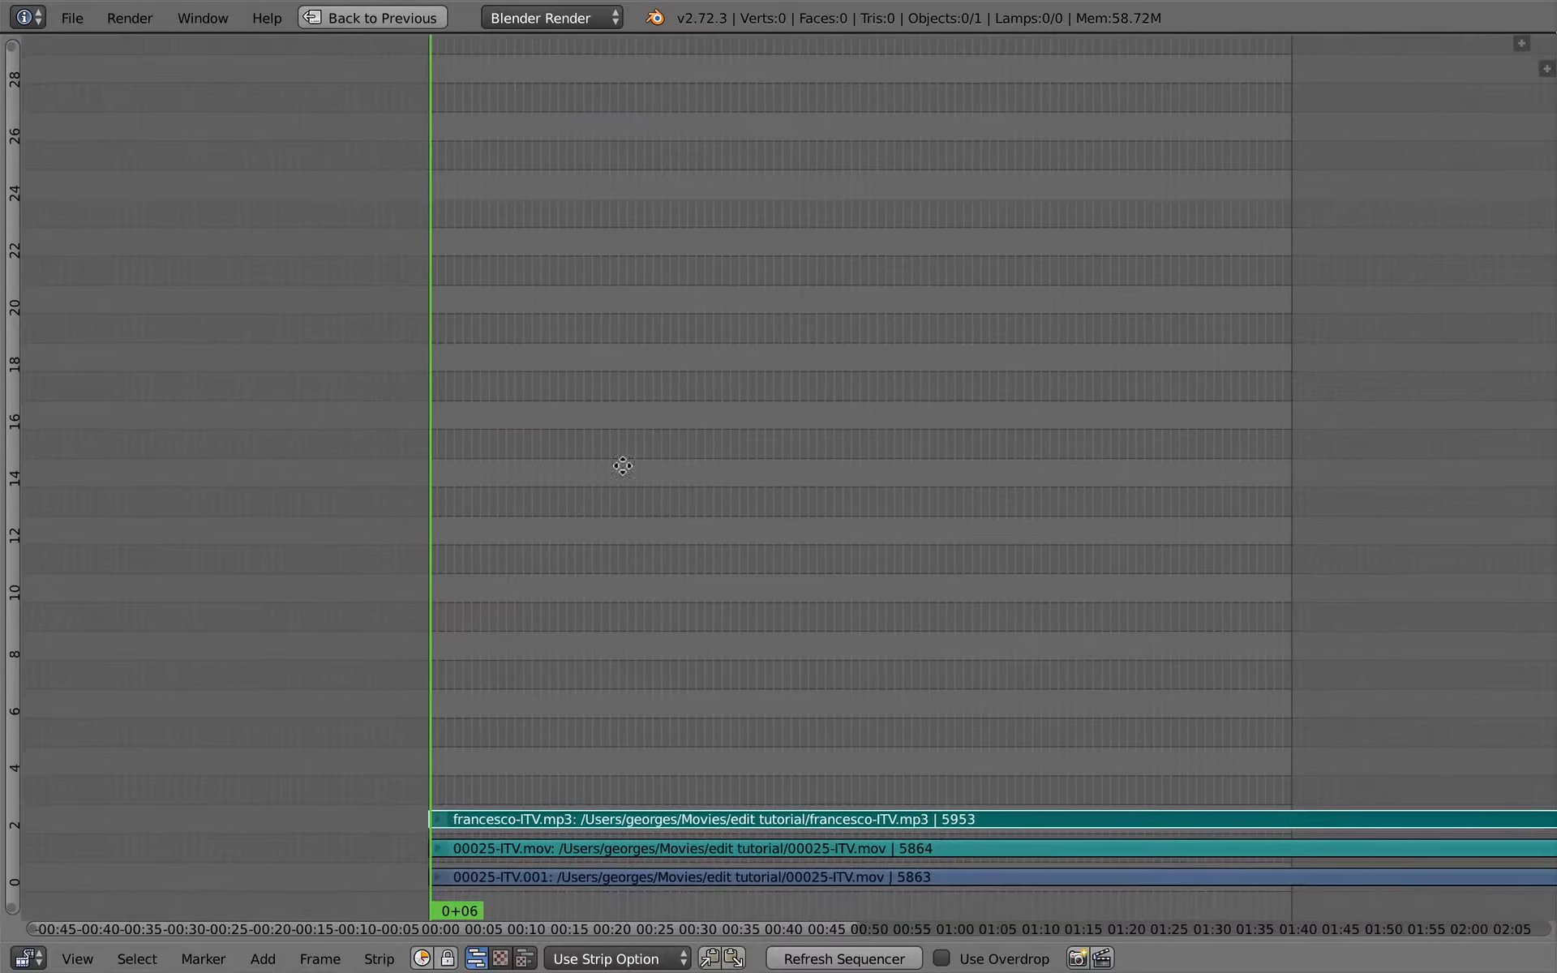
ctrl+middle_drag(622, 466, 907, 469)
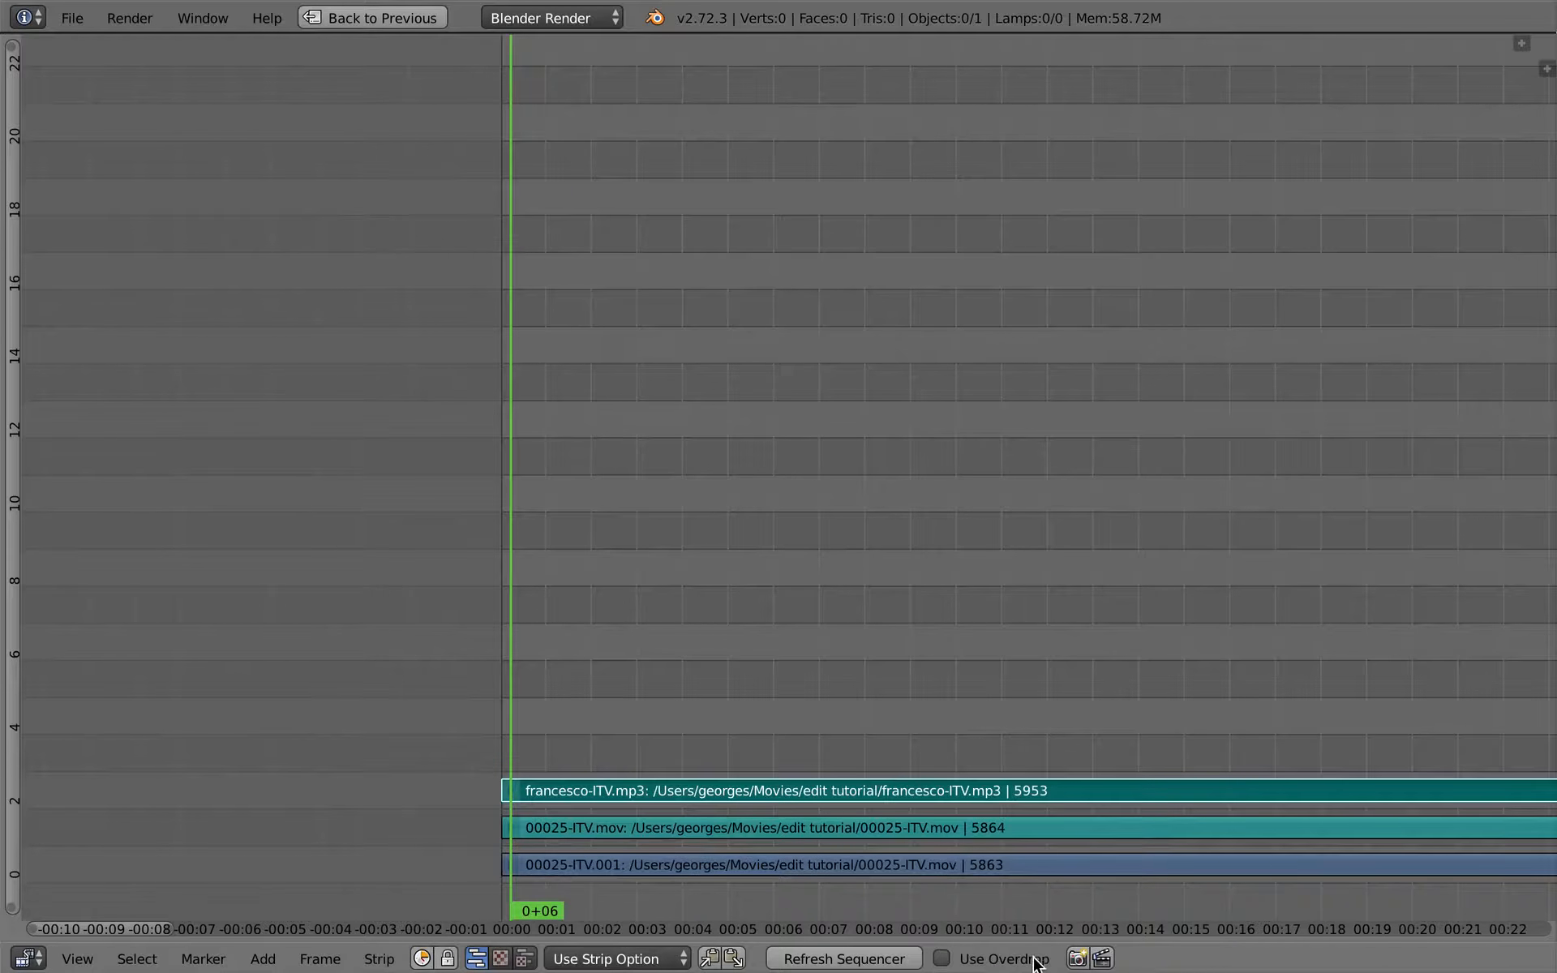
- Turn on Use Overdrop, then enlarge the overlaid video image and place it above the strips
click(942, 959)
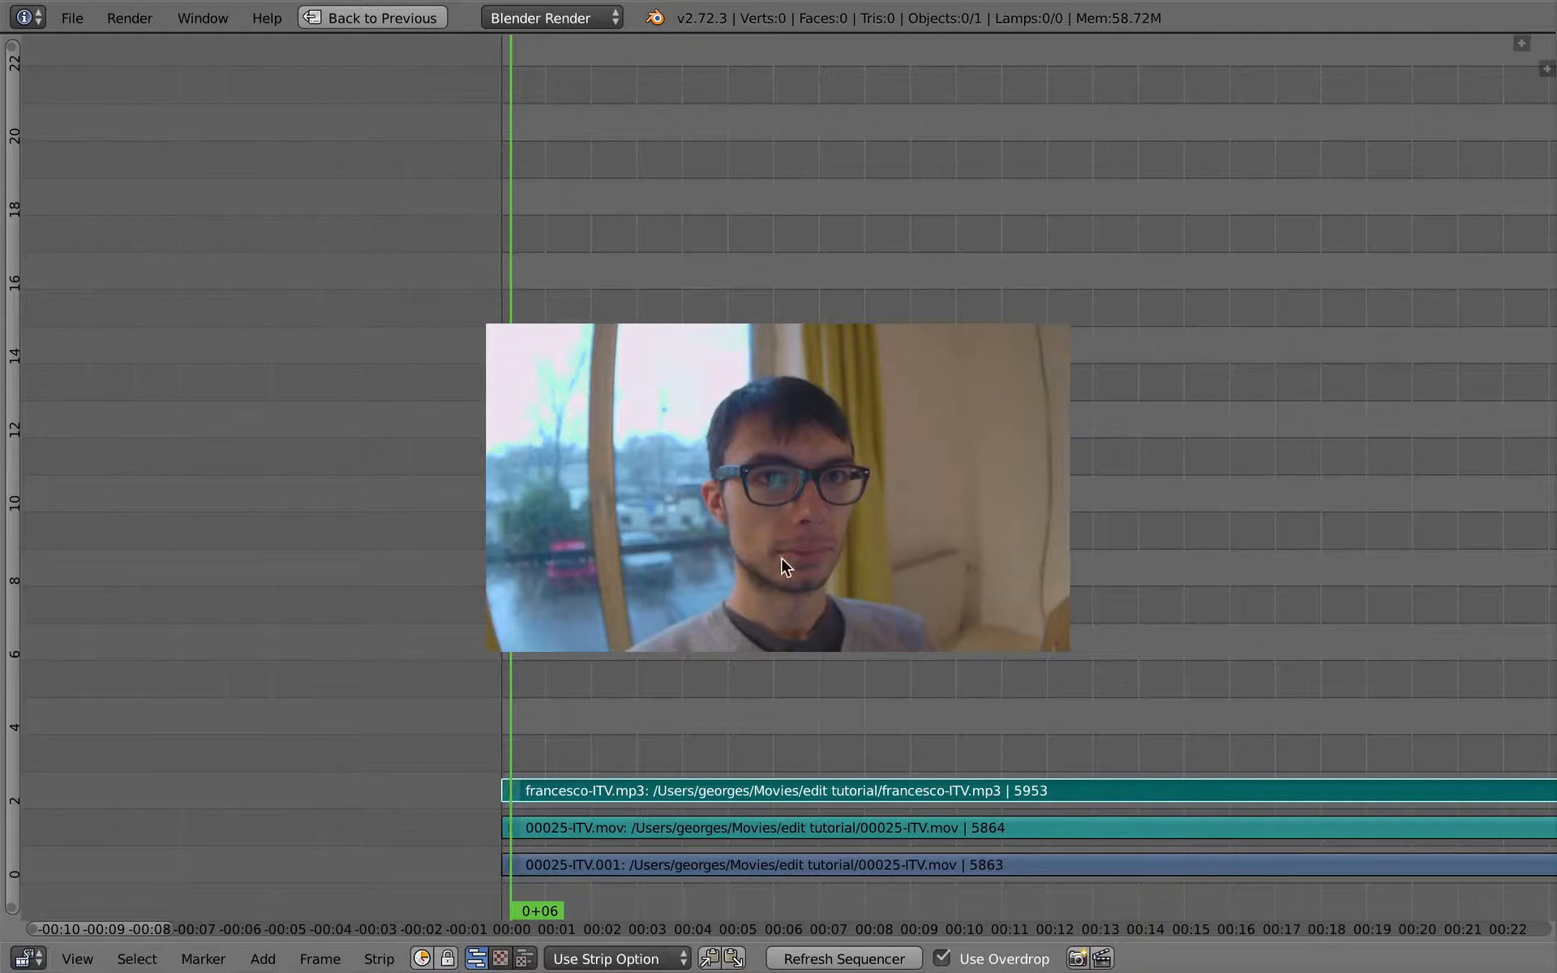
key(o)
drag(877, 590, 746, 290)
drag(747, 369, 742, 562)
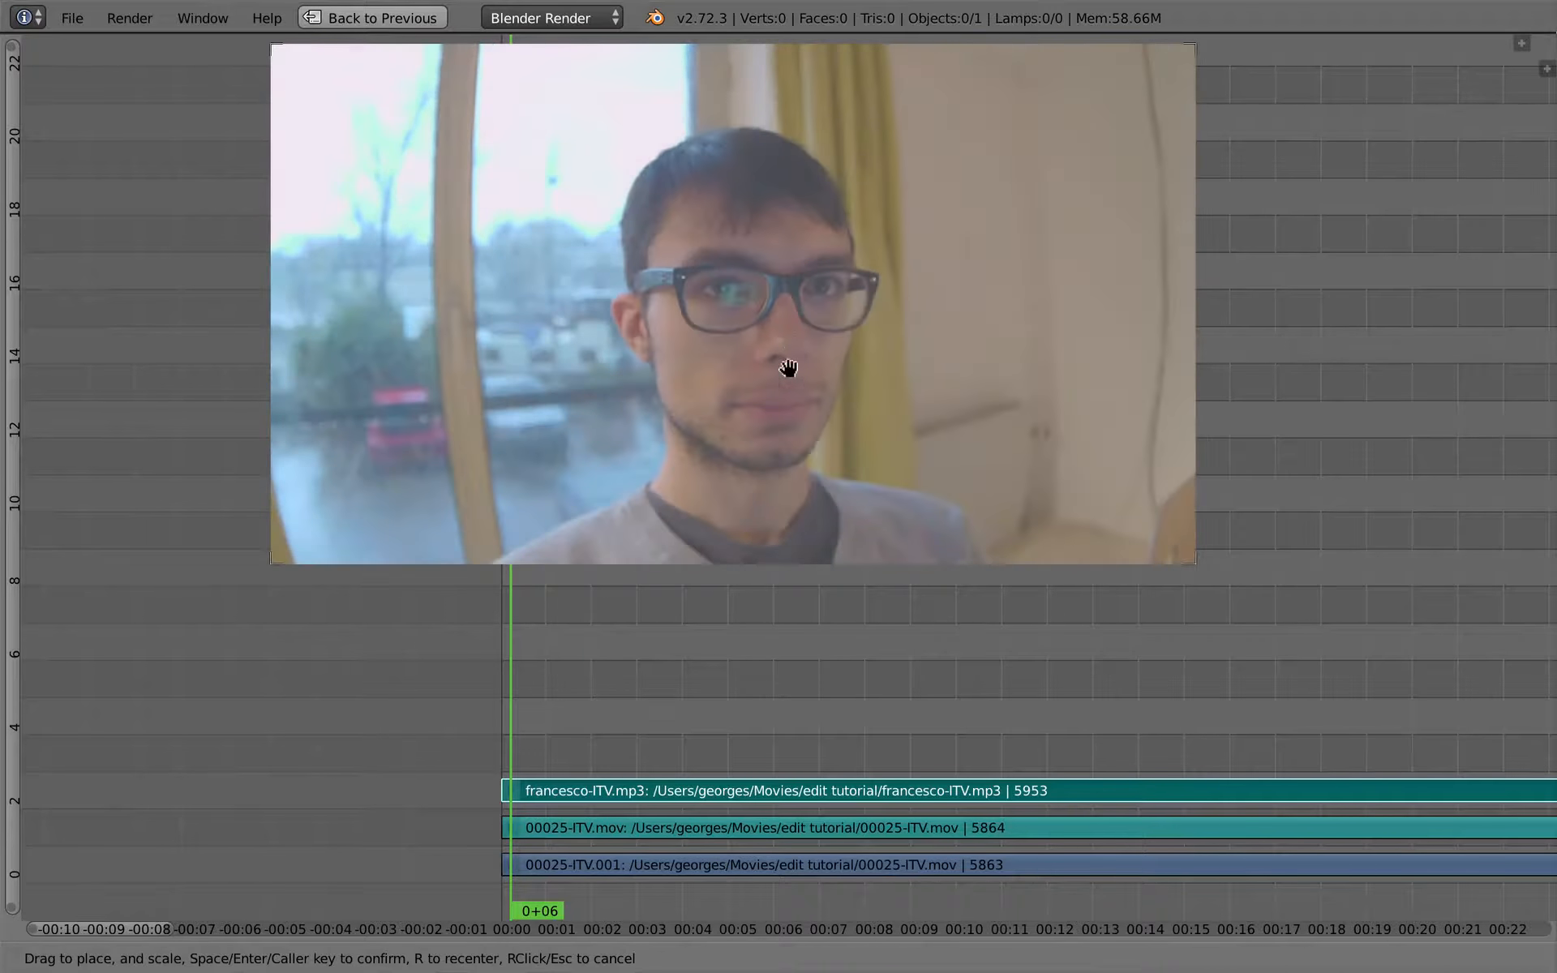
drag(802, 341, 804, 342)
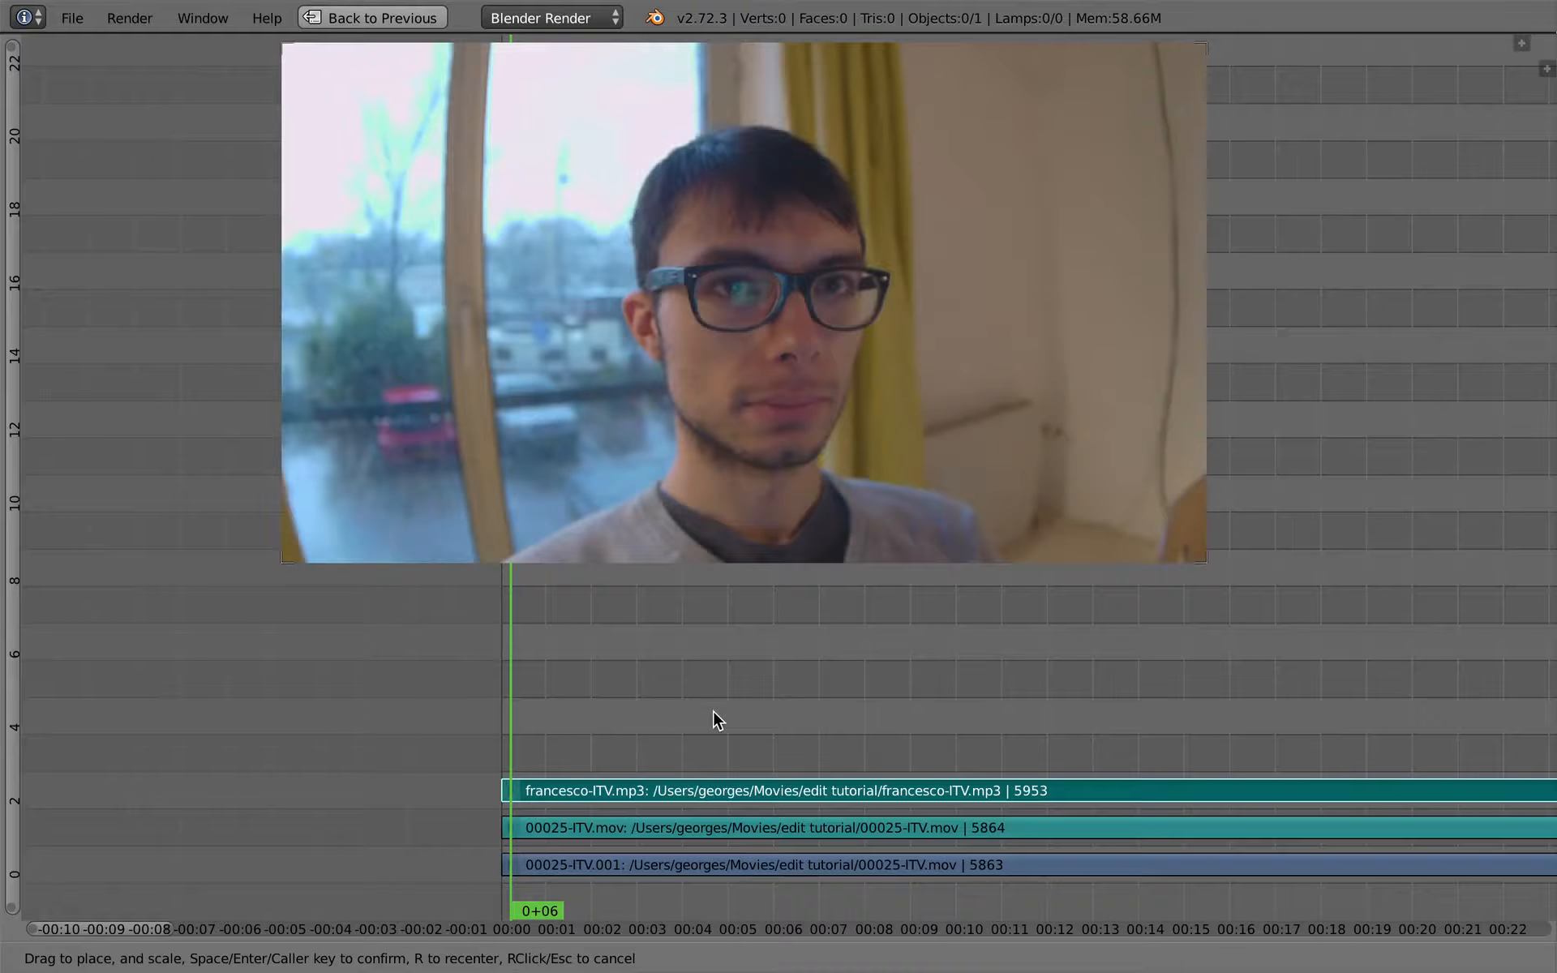
key(Return)
- Scrub the playhead to 5+13 and hide the sequencer header
drag(560, 712, 751, 718)
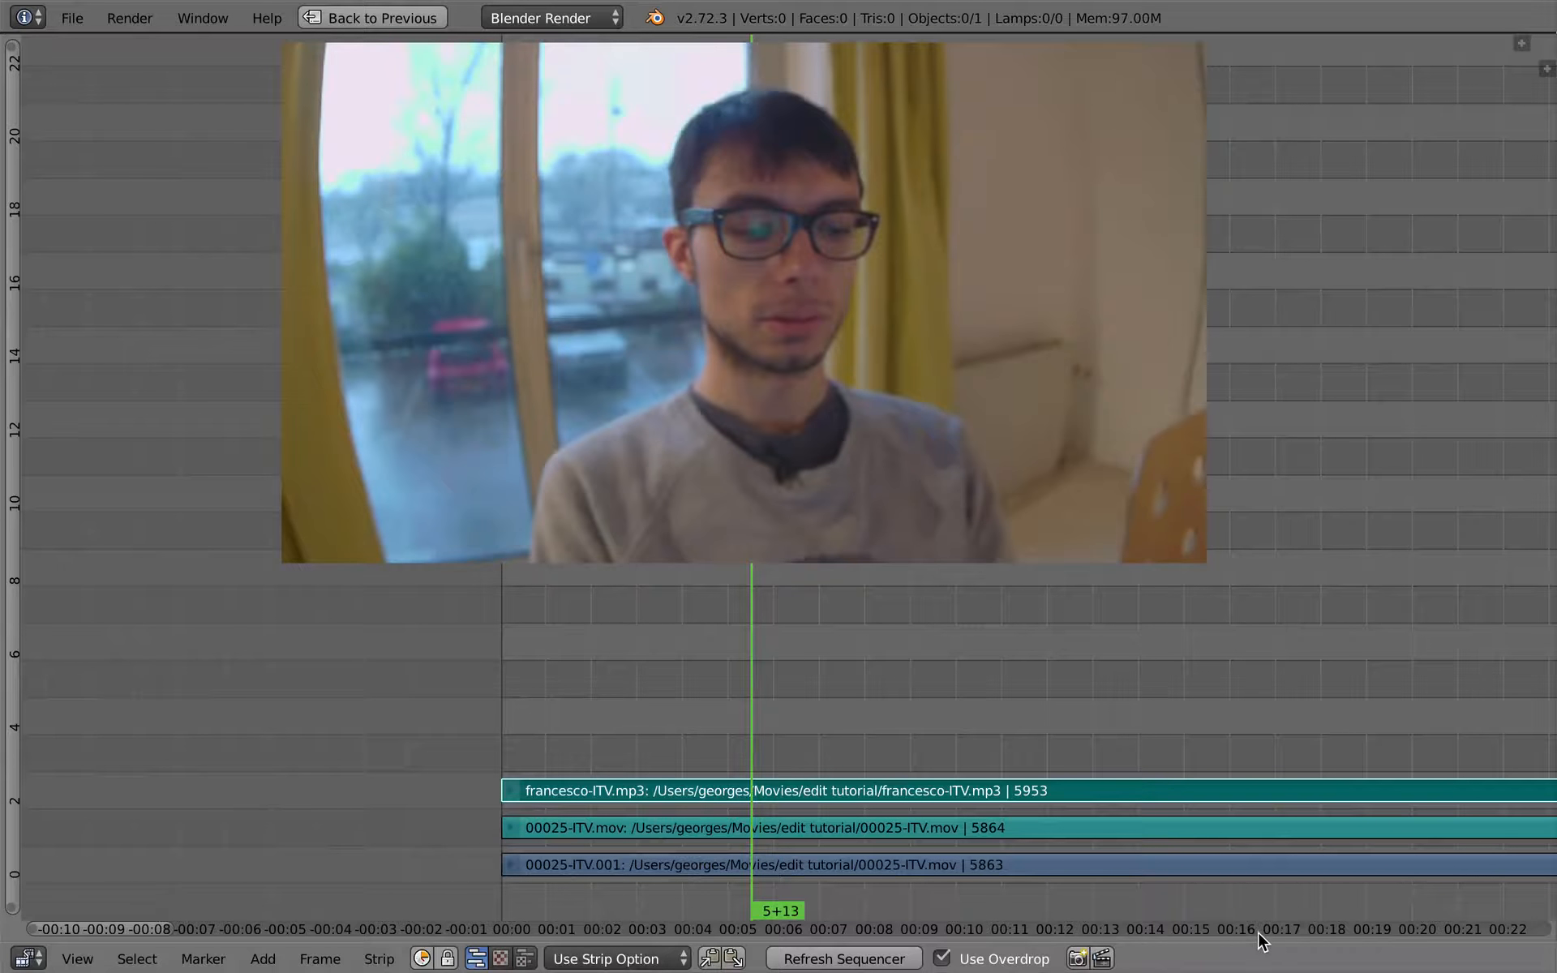
drag(1258, 939, 1258, 969)
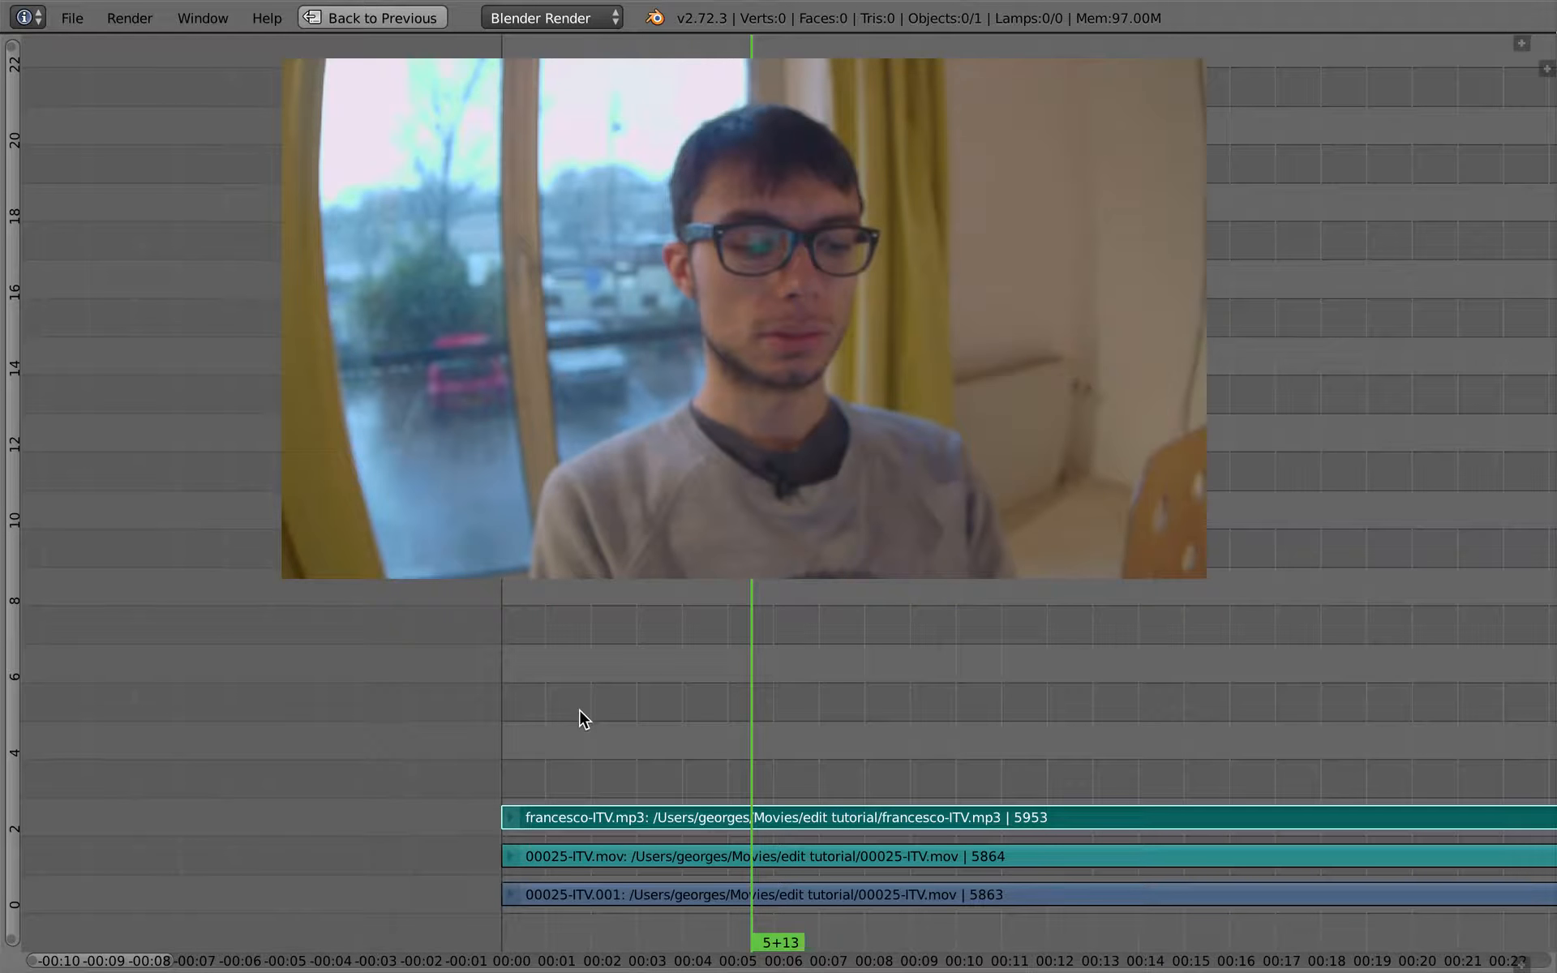
scroll(679, 730, right, 5)
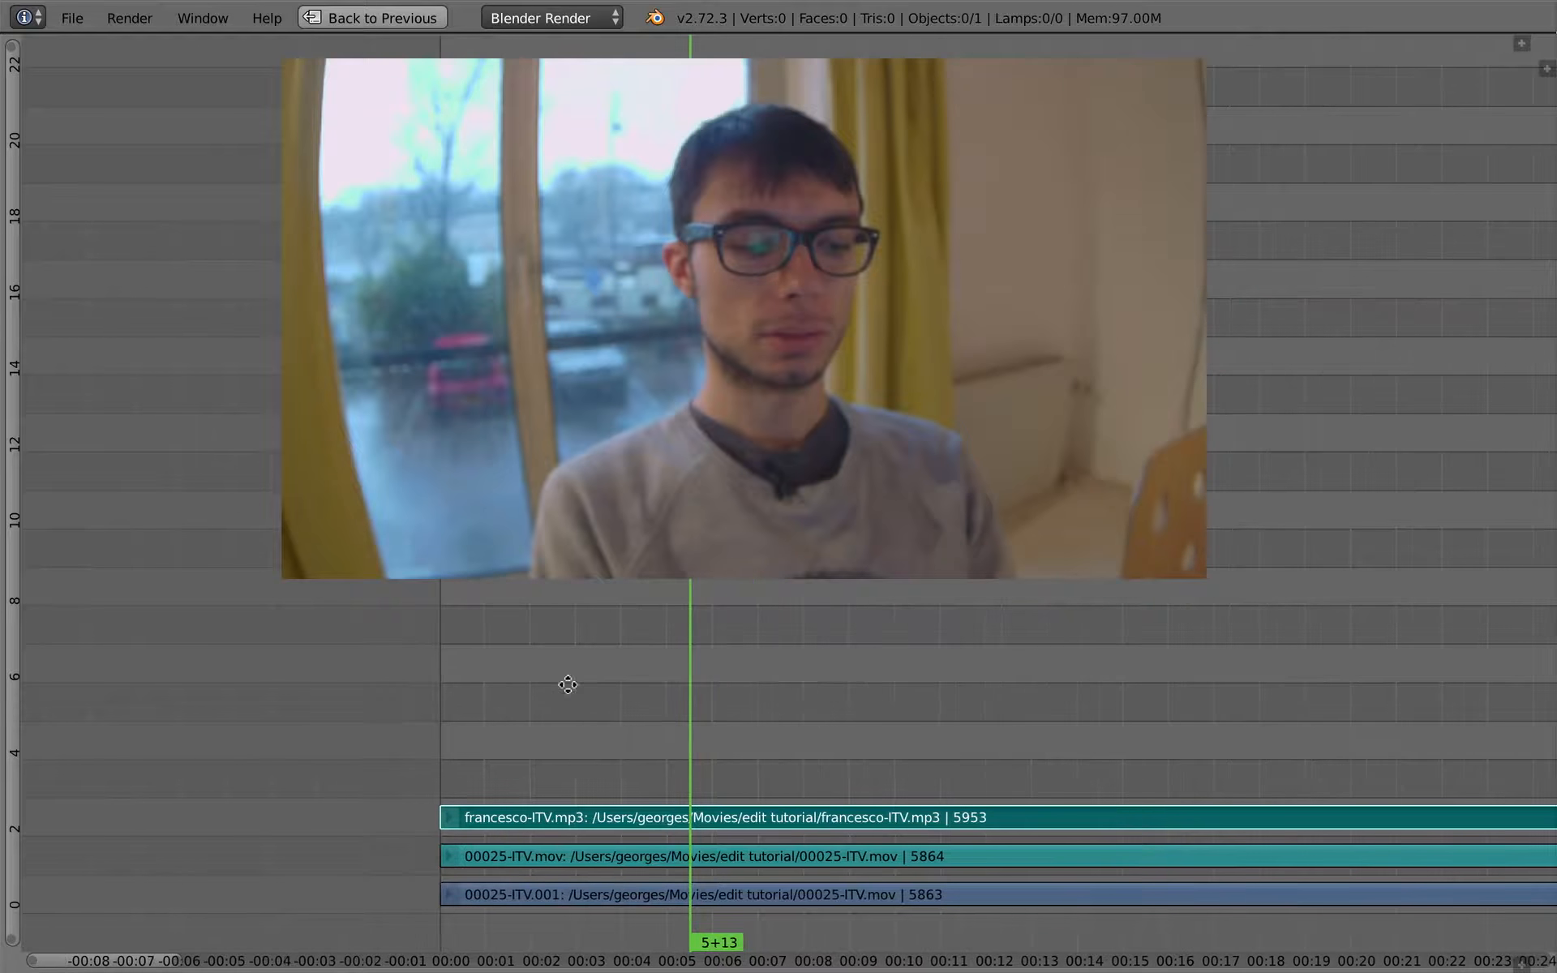
middle_drag(534, 691, 714, 735)
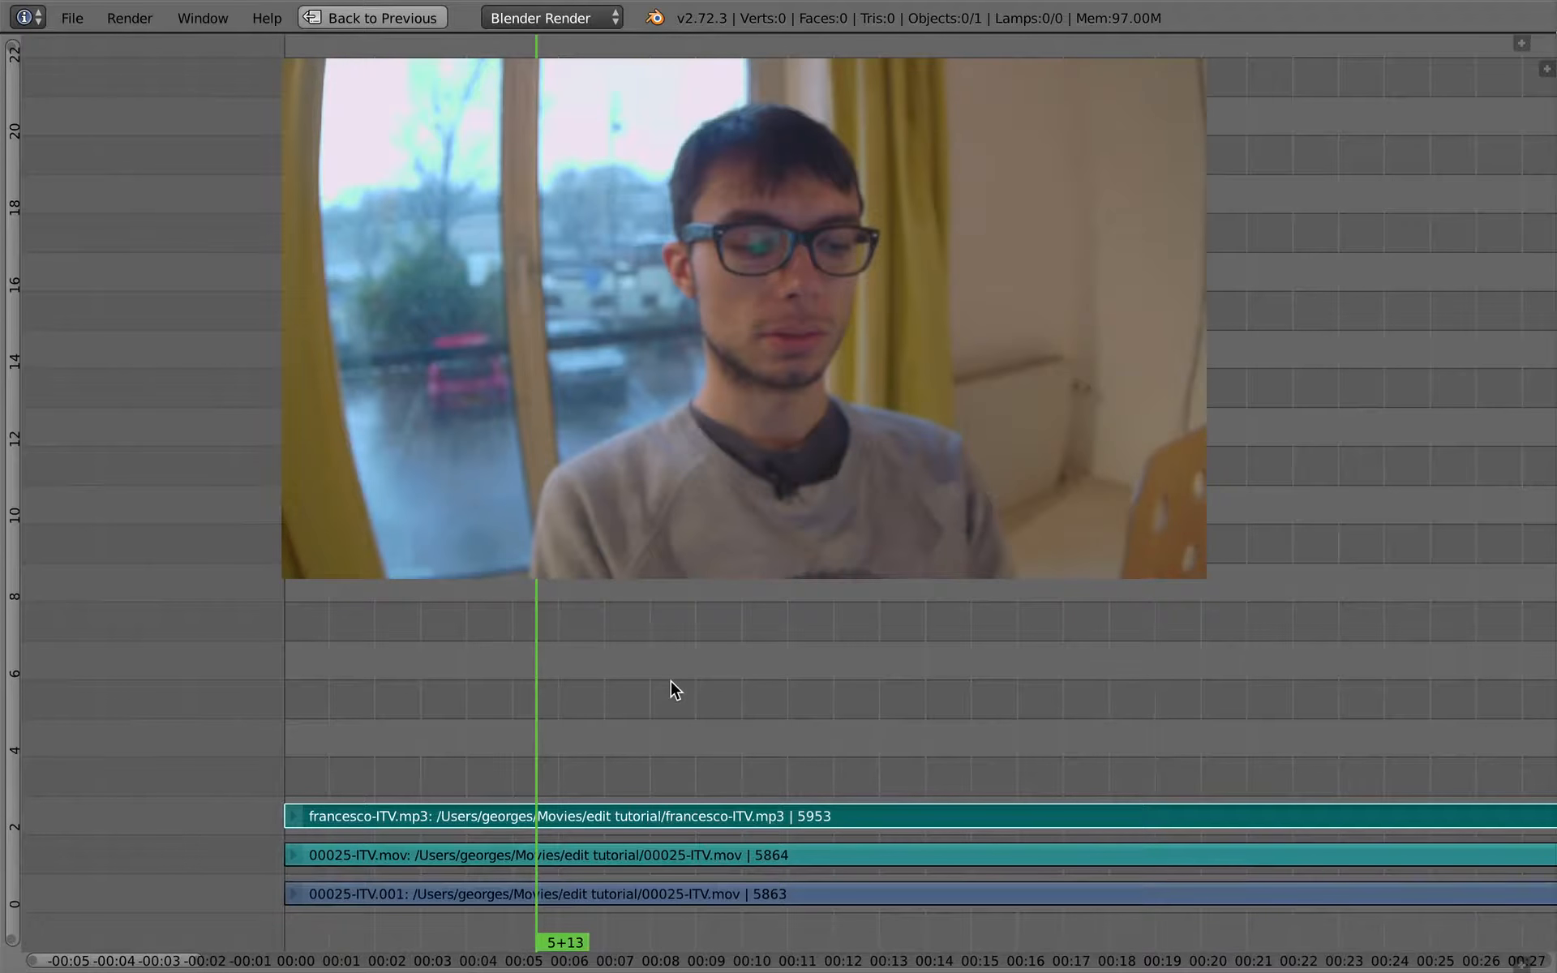
middle_drag(557, 684, 576, 679)
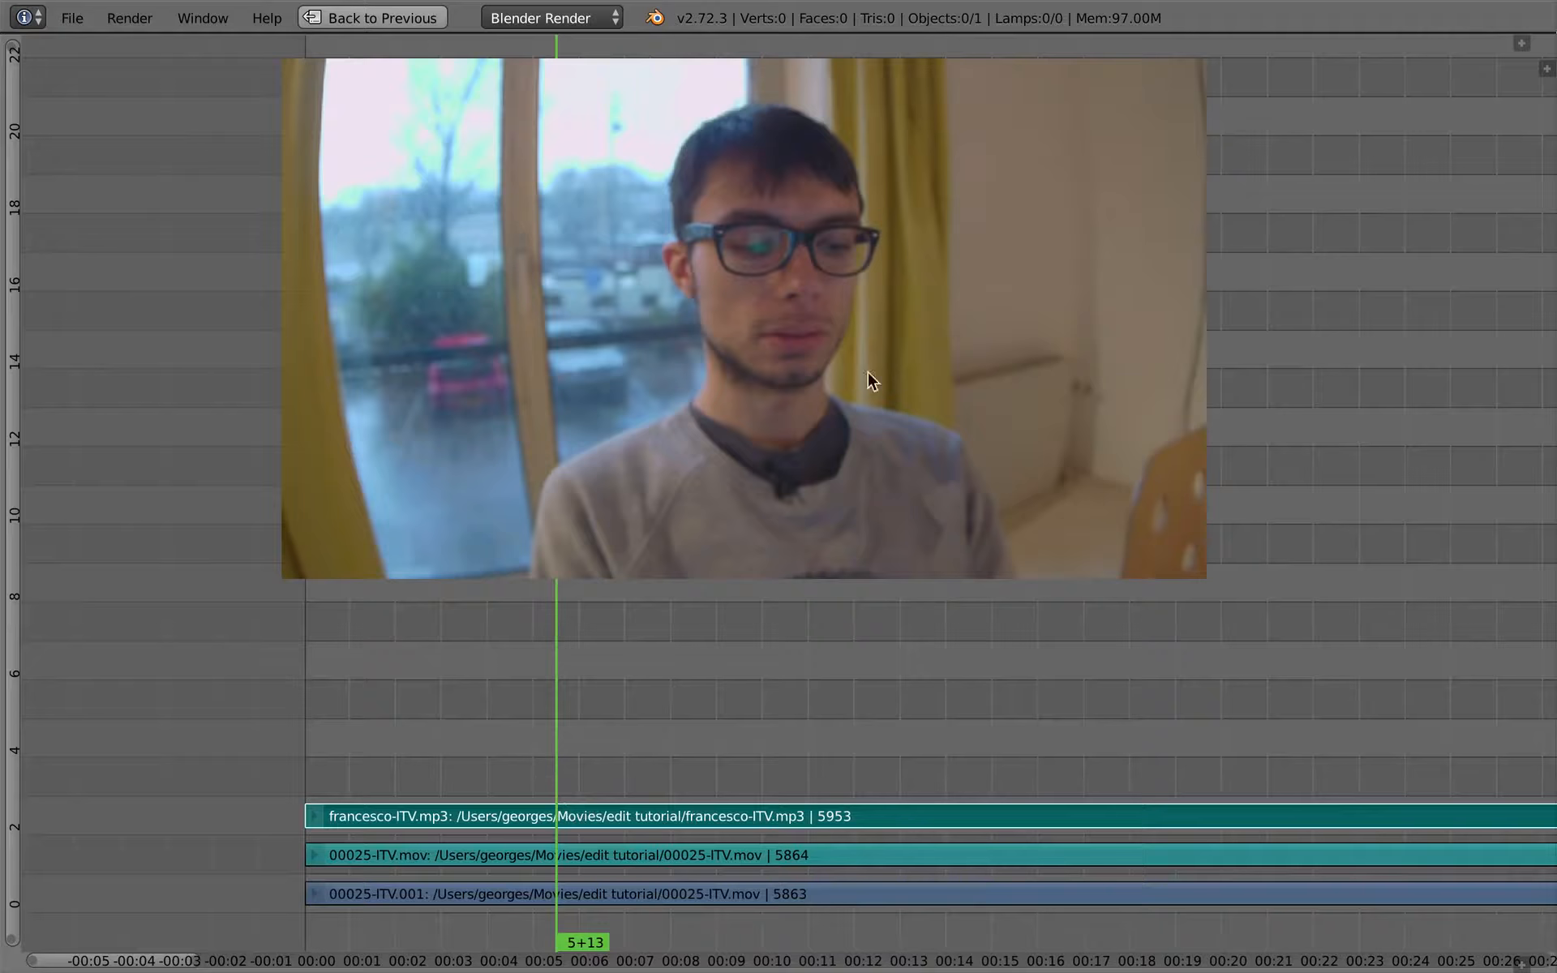
scroll(577, 774, up, 2)
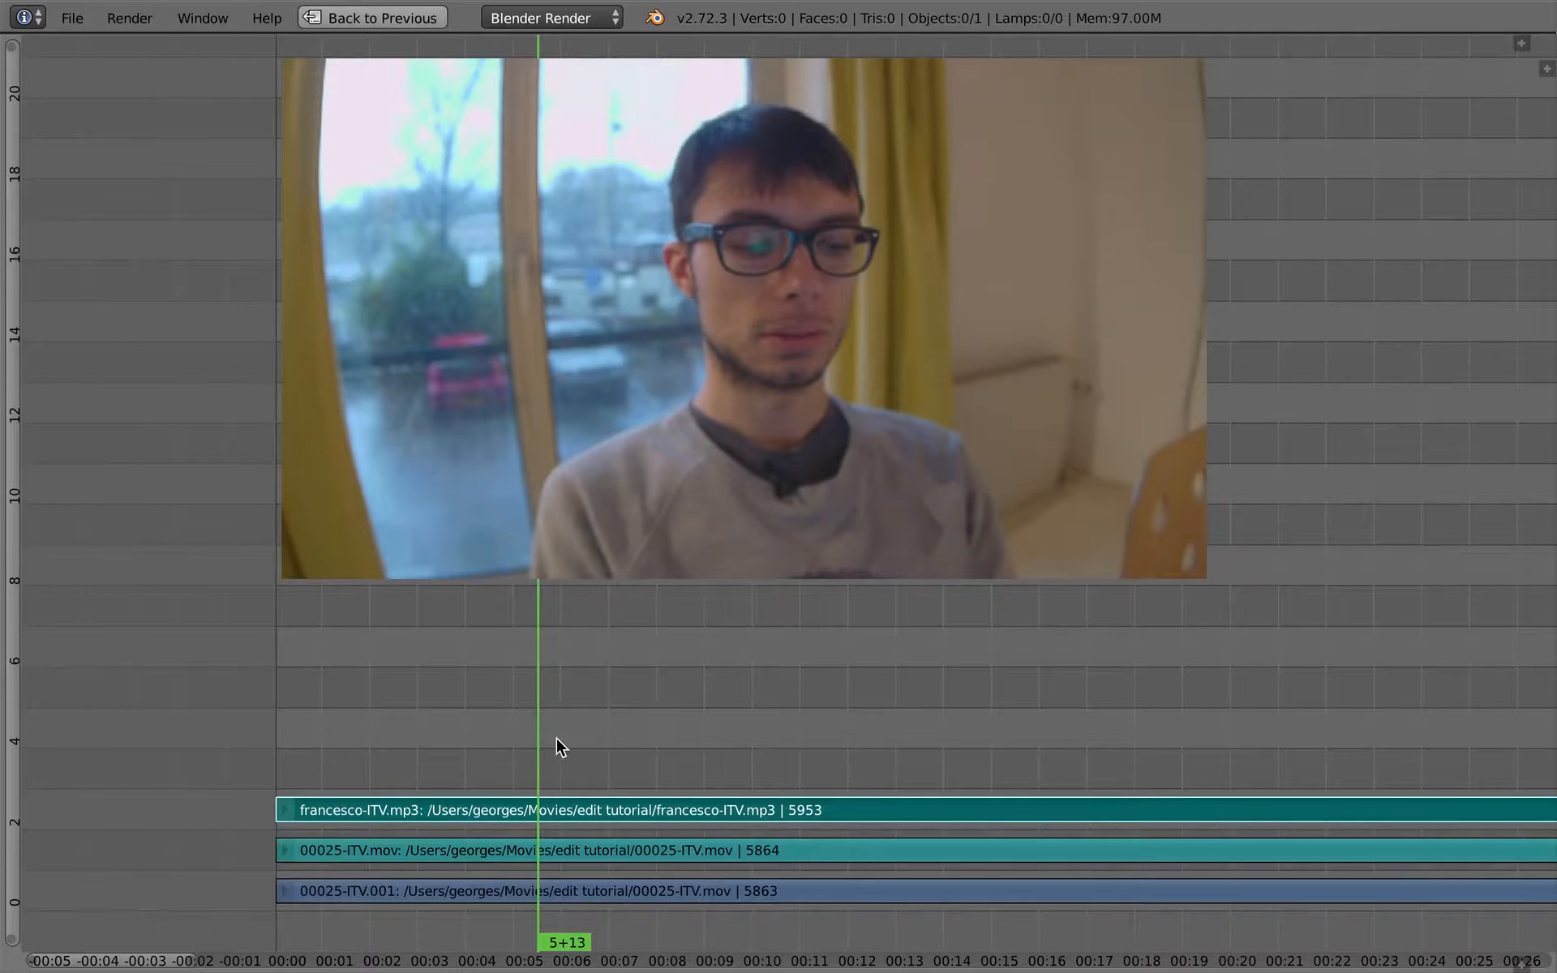
scroll(566, 733, up, 3)
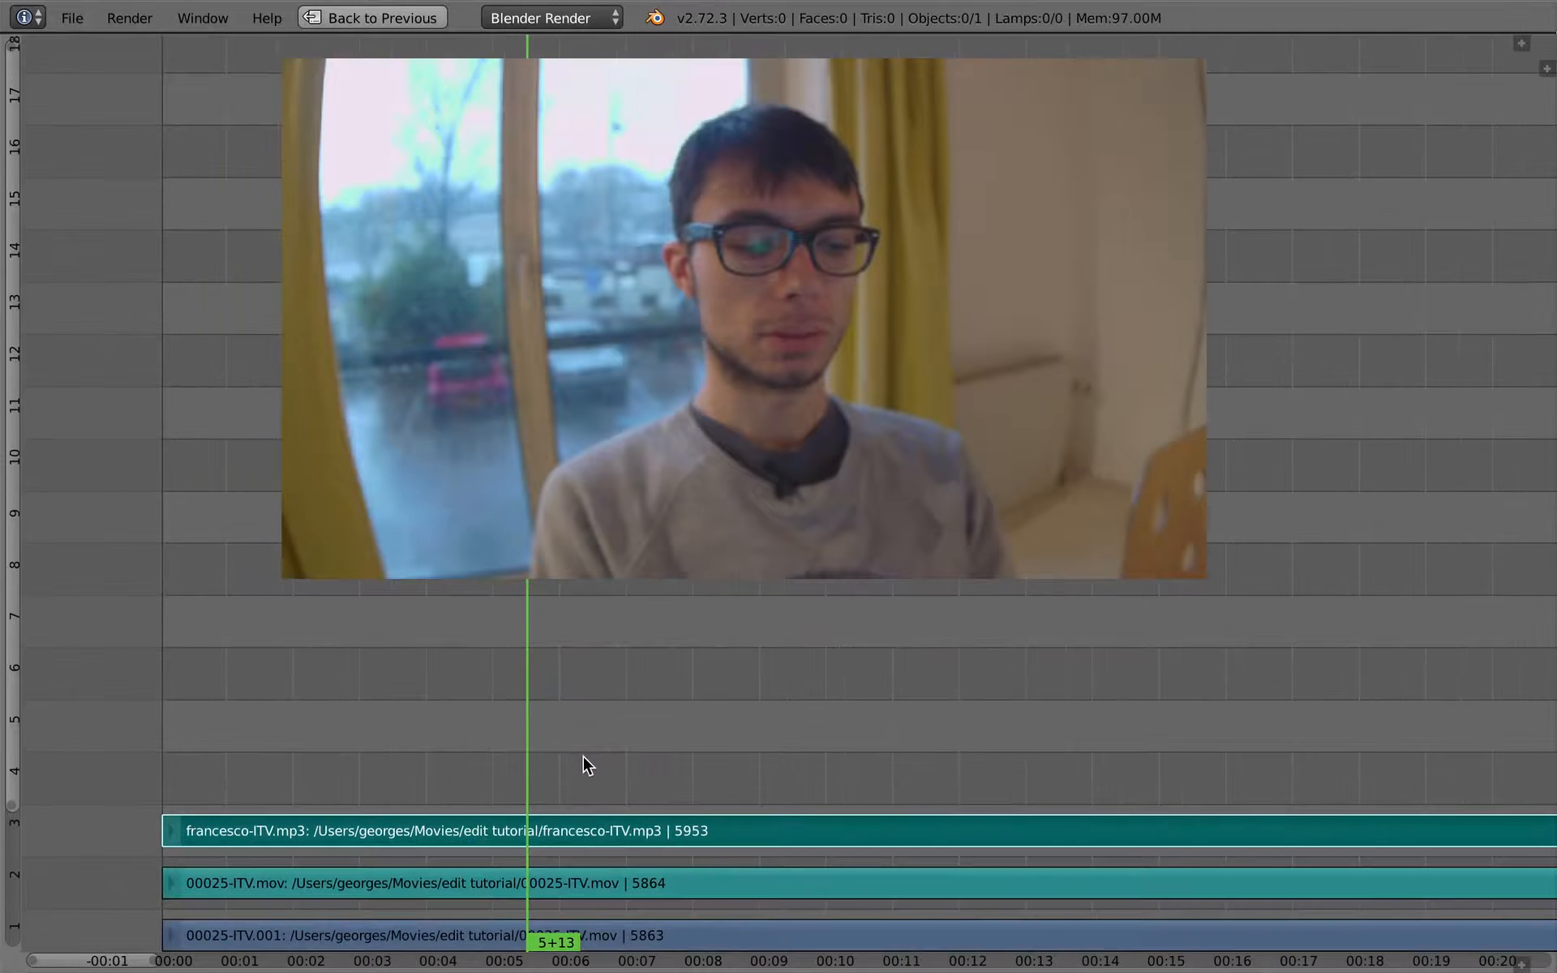
- Show the strip properties sidebar in the sequencer and mute the francesco-ITV.mp3 sound strip in channel 3
scroll(698, 710, up, 3)
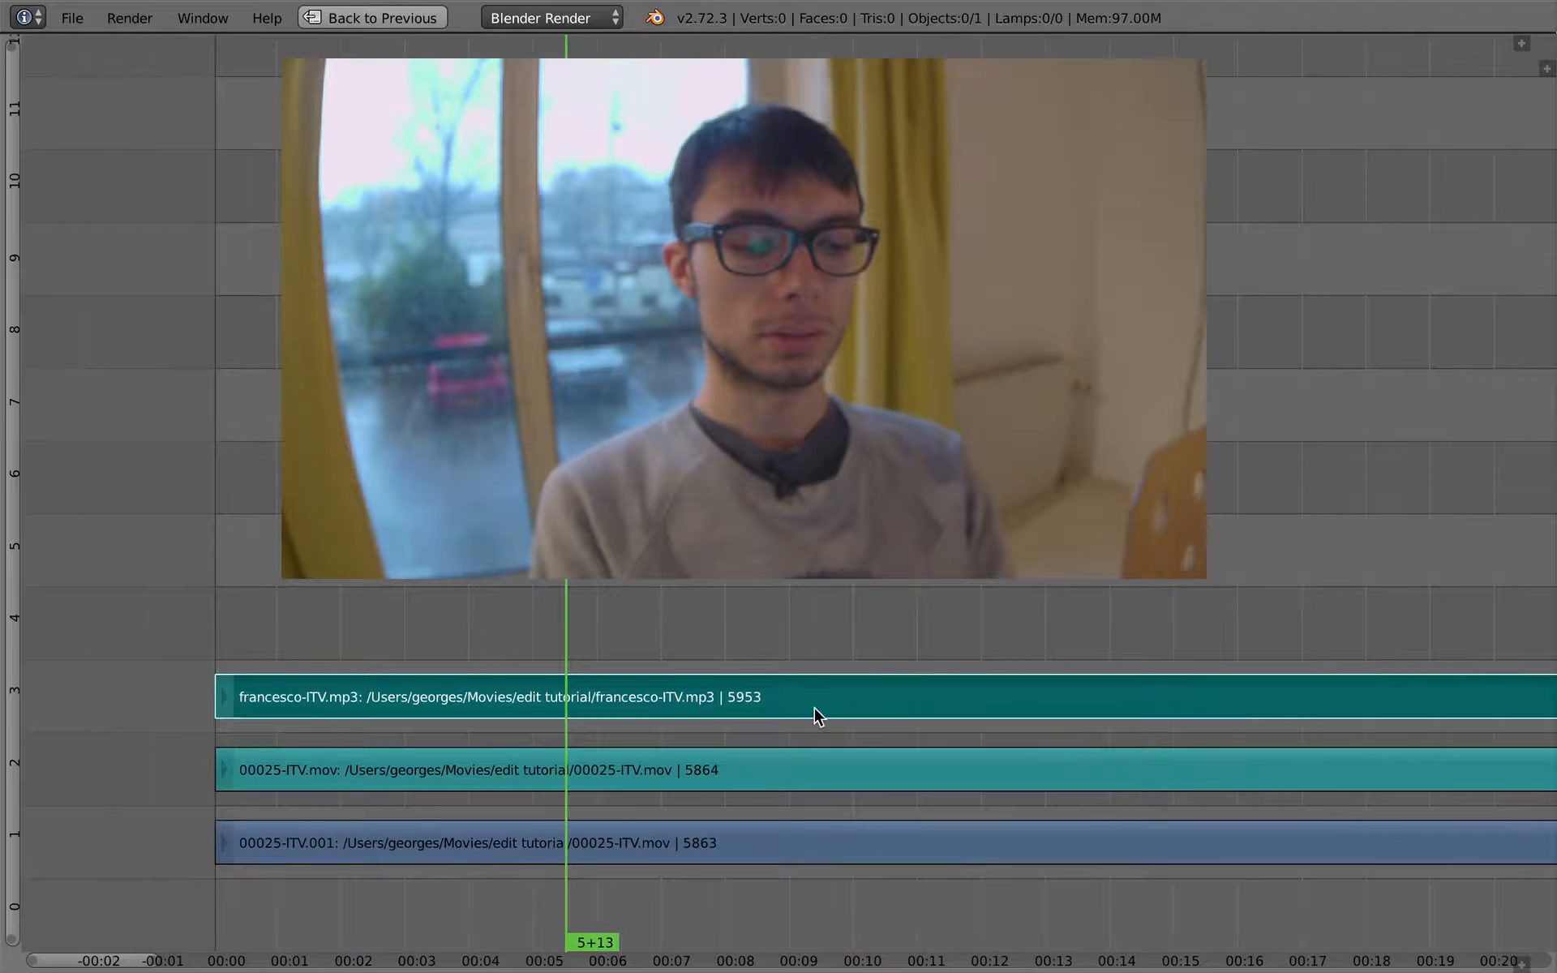
key(n)
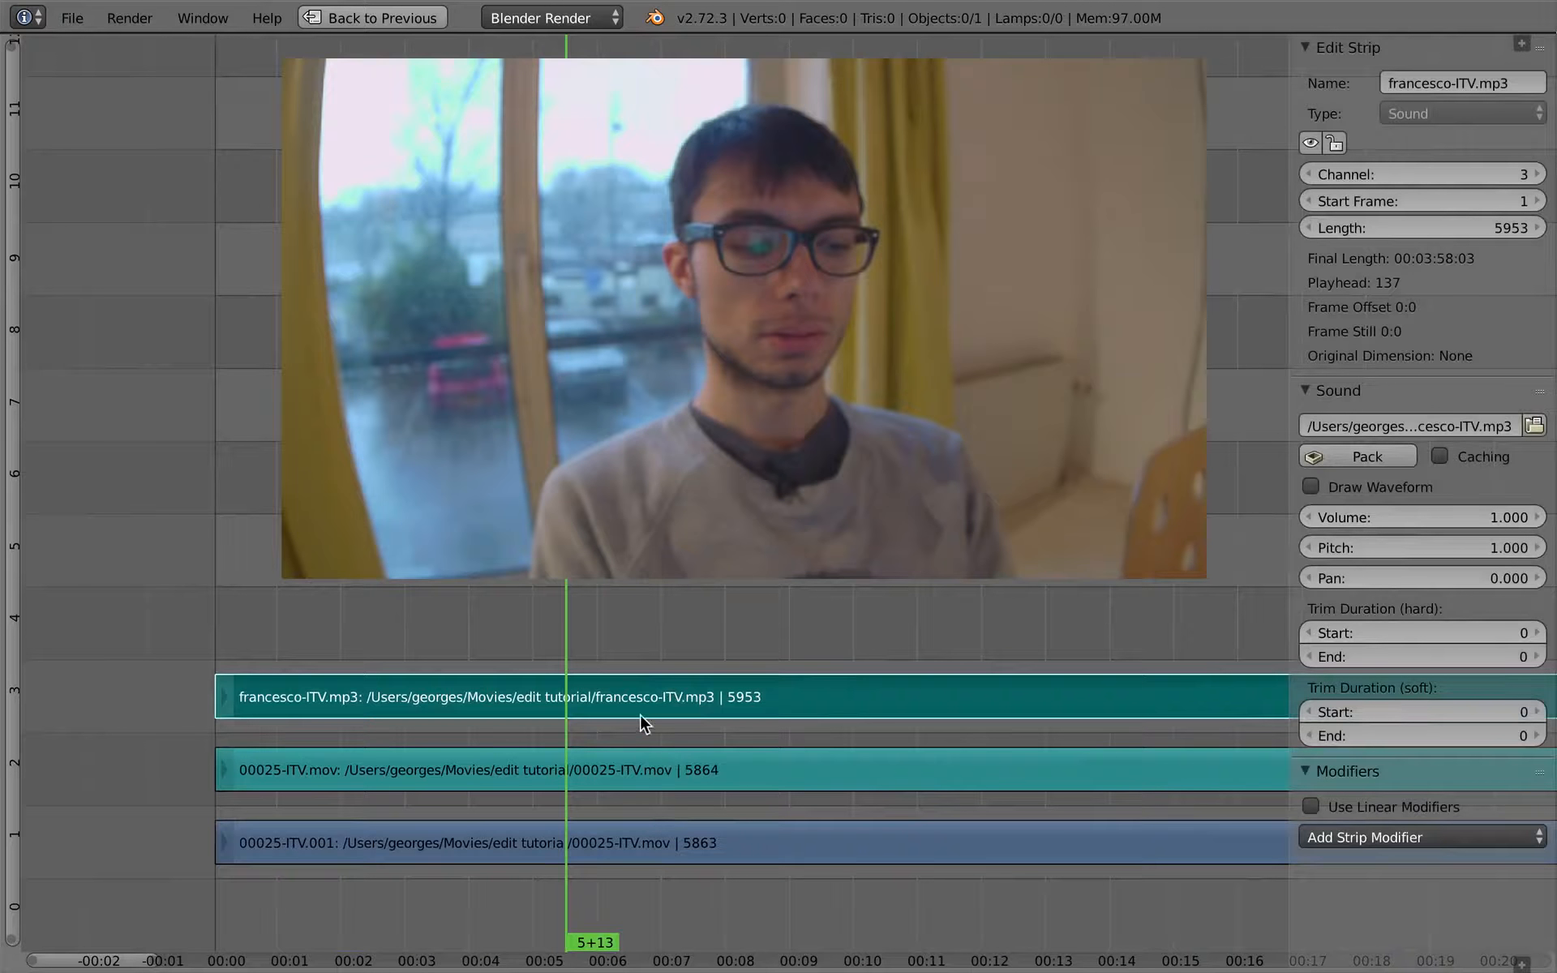
right_click(640, 776)
right_click(514, 702)
key(h)
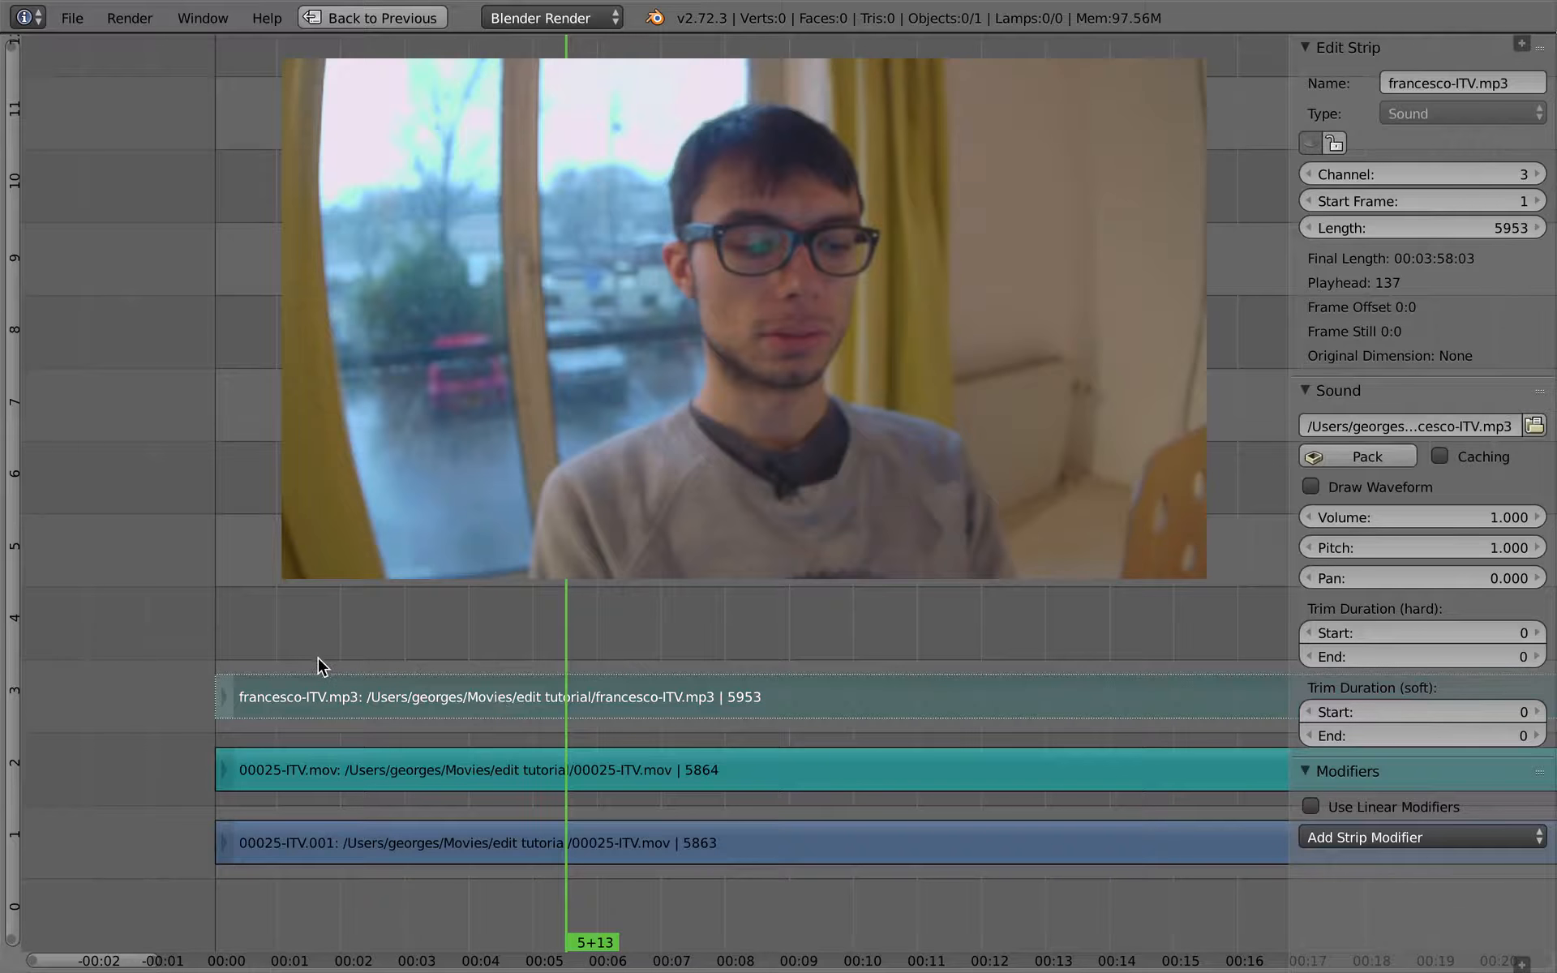
- Play the interview from near its start with the mp3 muted, raise the system volume, and stop playback at 6+10
click(323, 658)
key(alt+a)
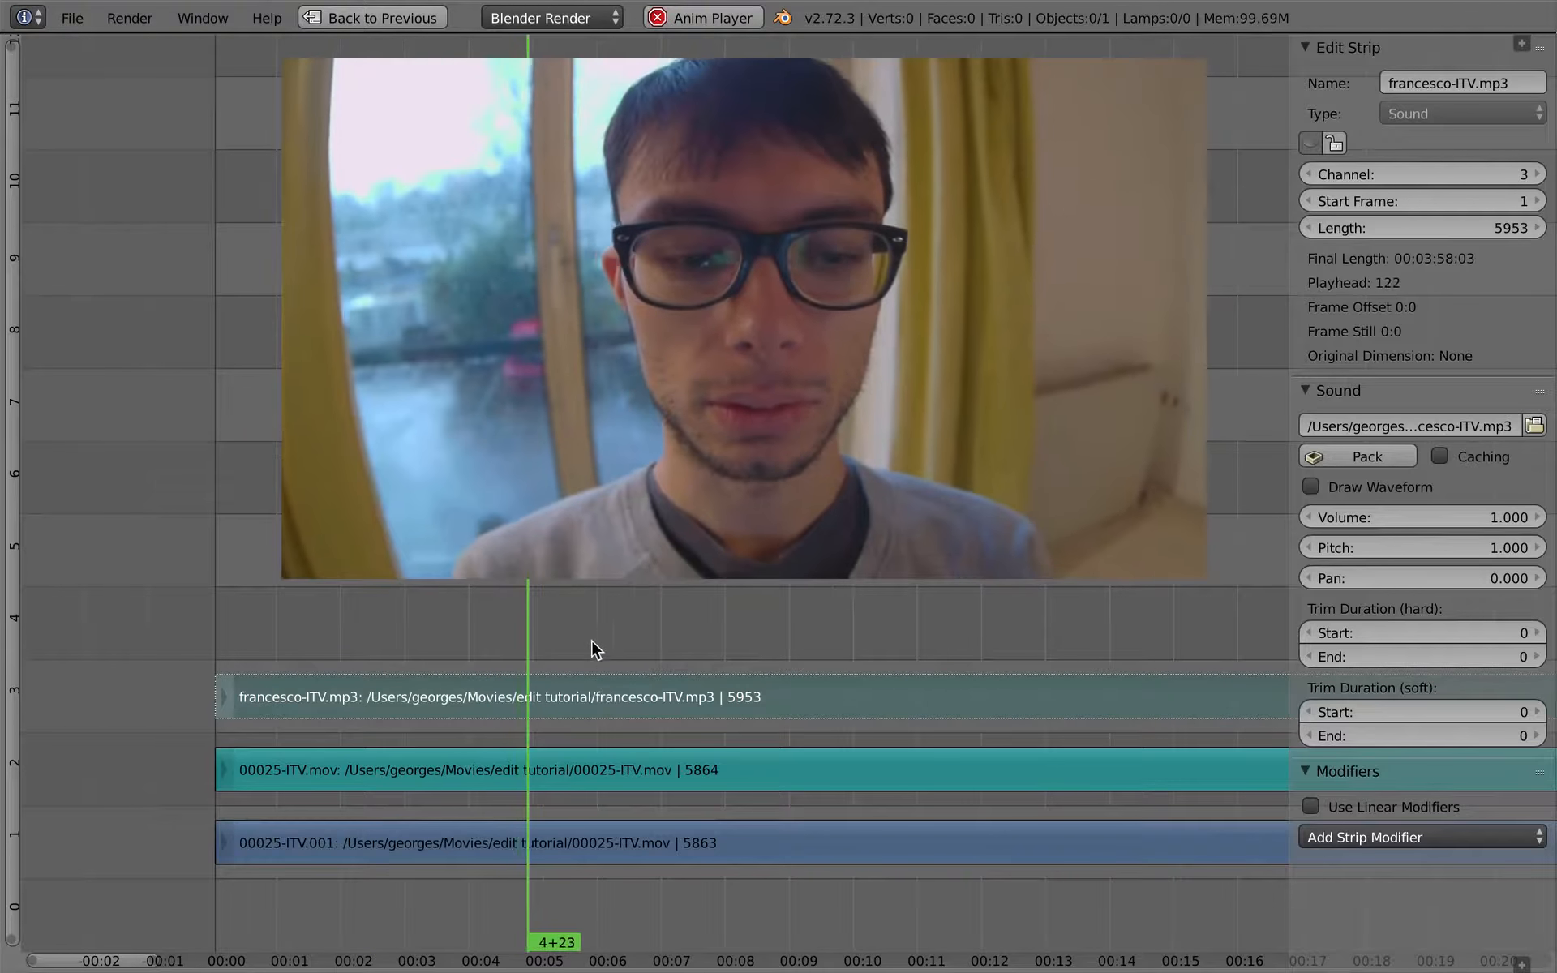
key(XF86AudioRaiseVolume)
key(XF86AudioRaiseVolume)
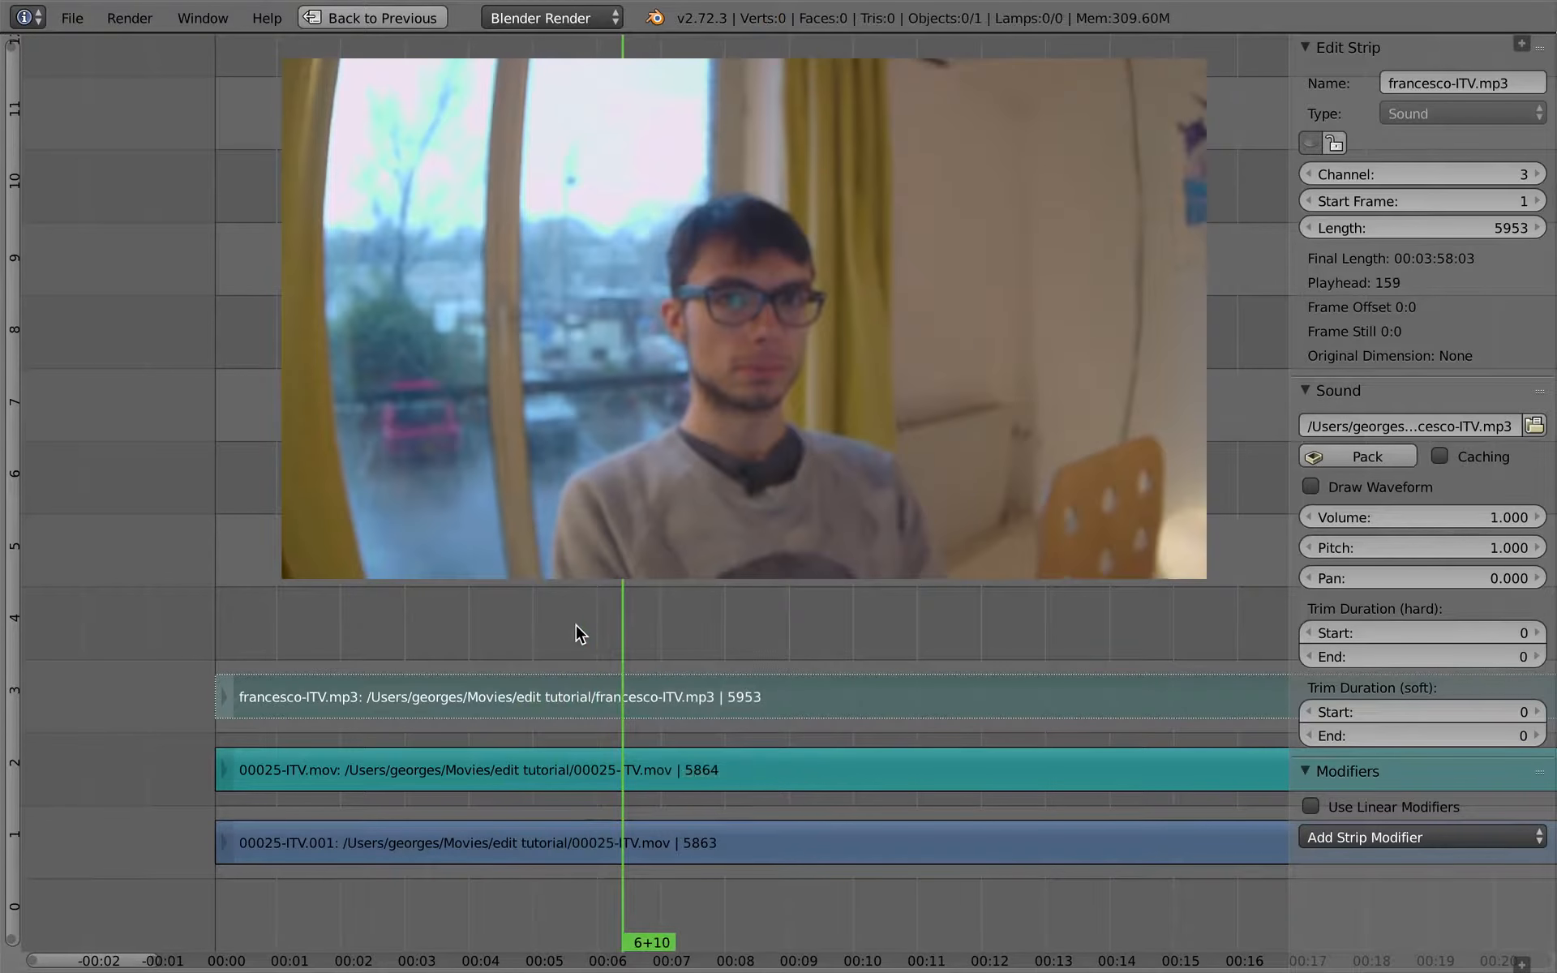
- In the UV Editing layout, set the render resolution percentage to 25% and widen the render properties area
key(ctrl+alt+space)
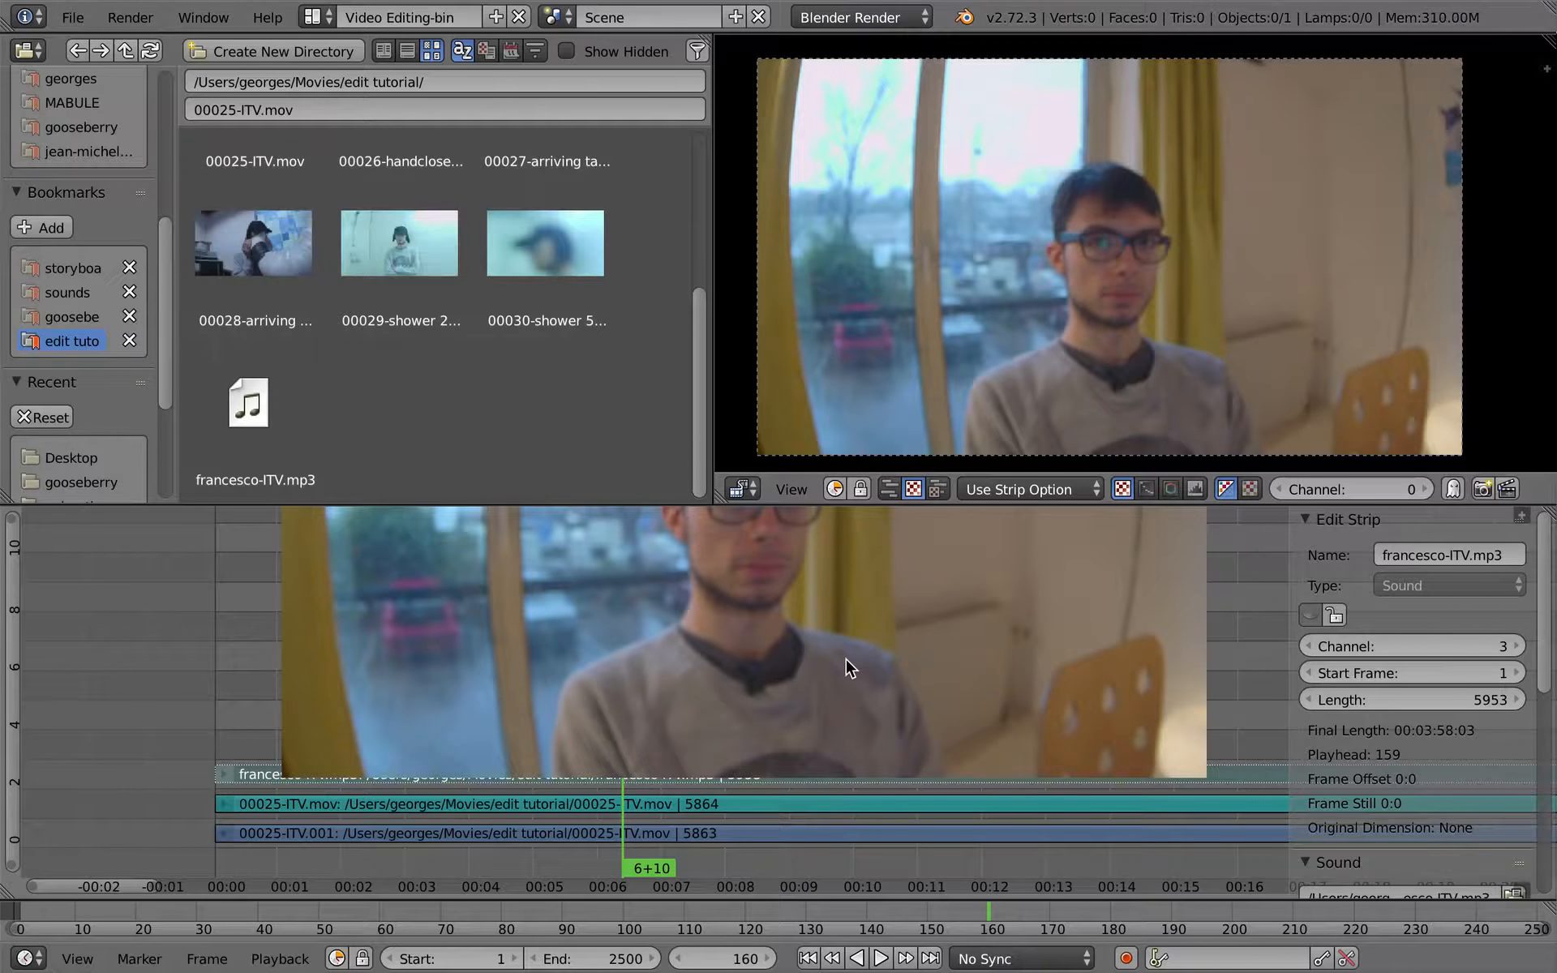
key(ctrl+Left)
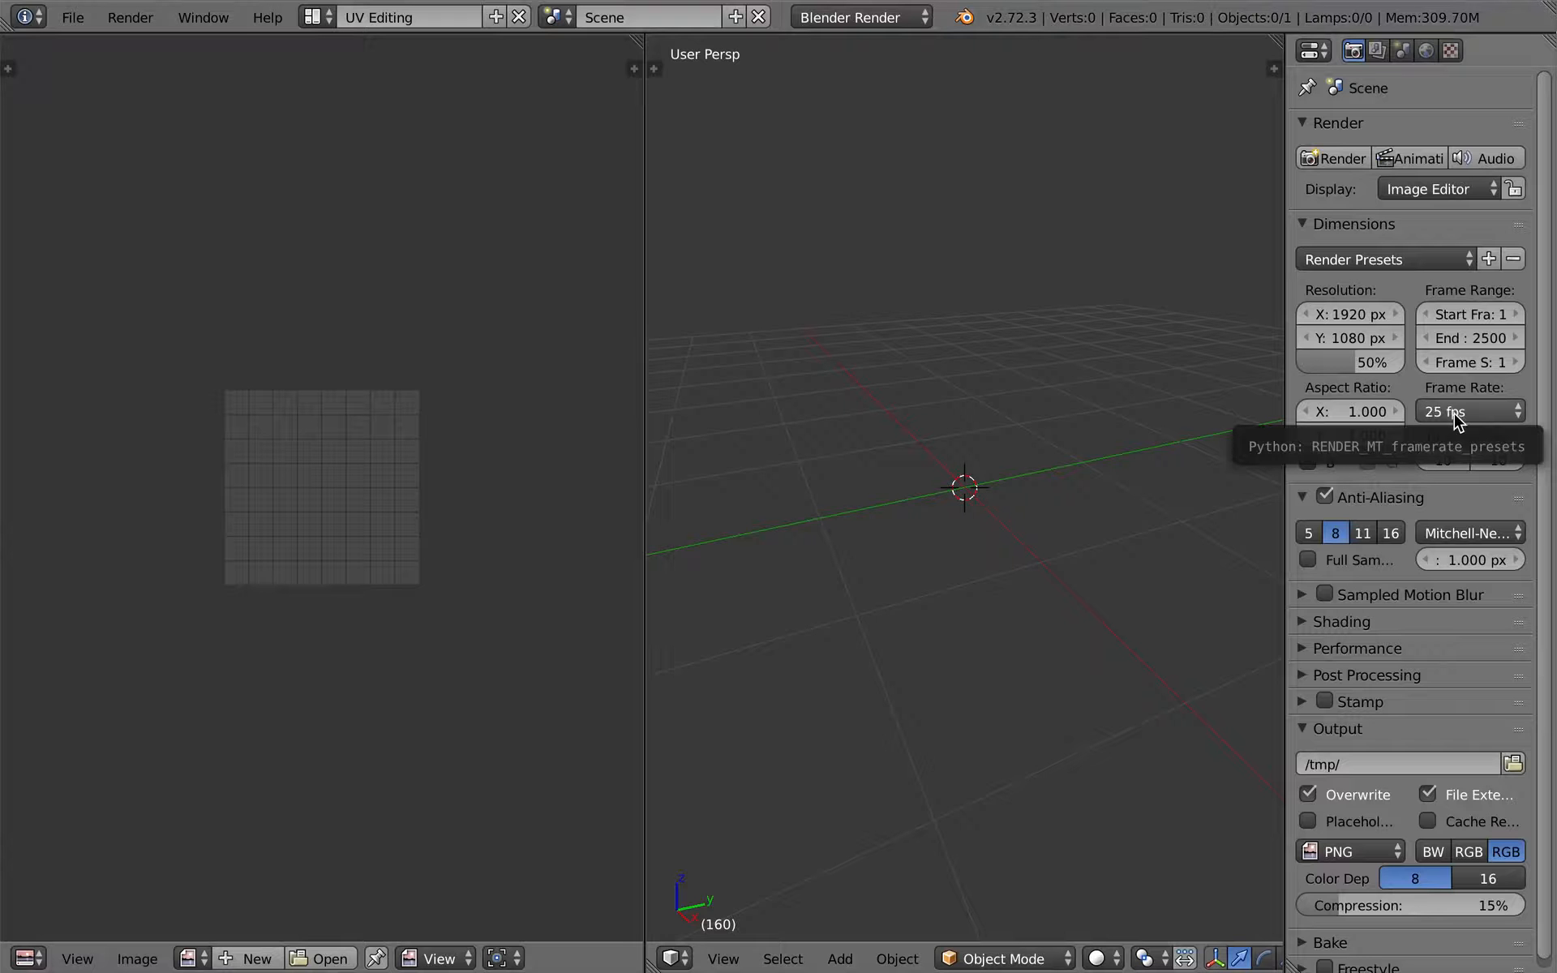
click(1336, 369)
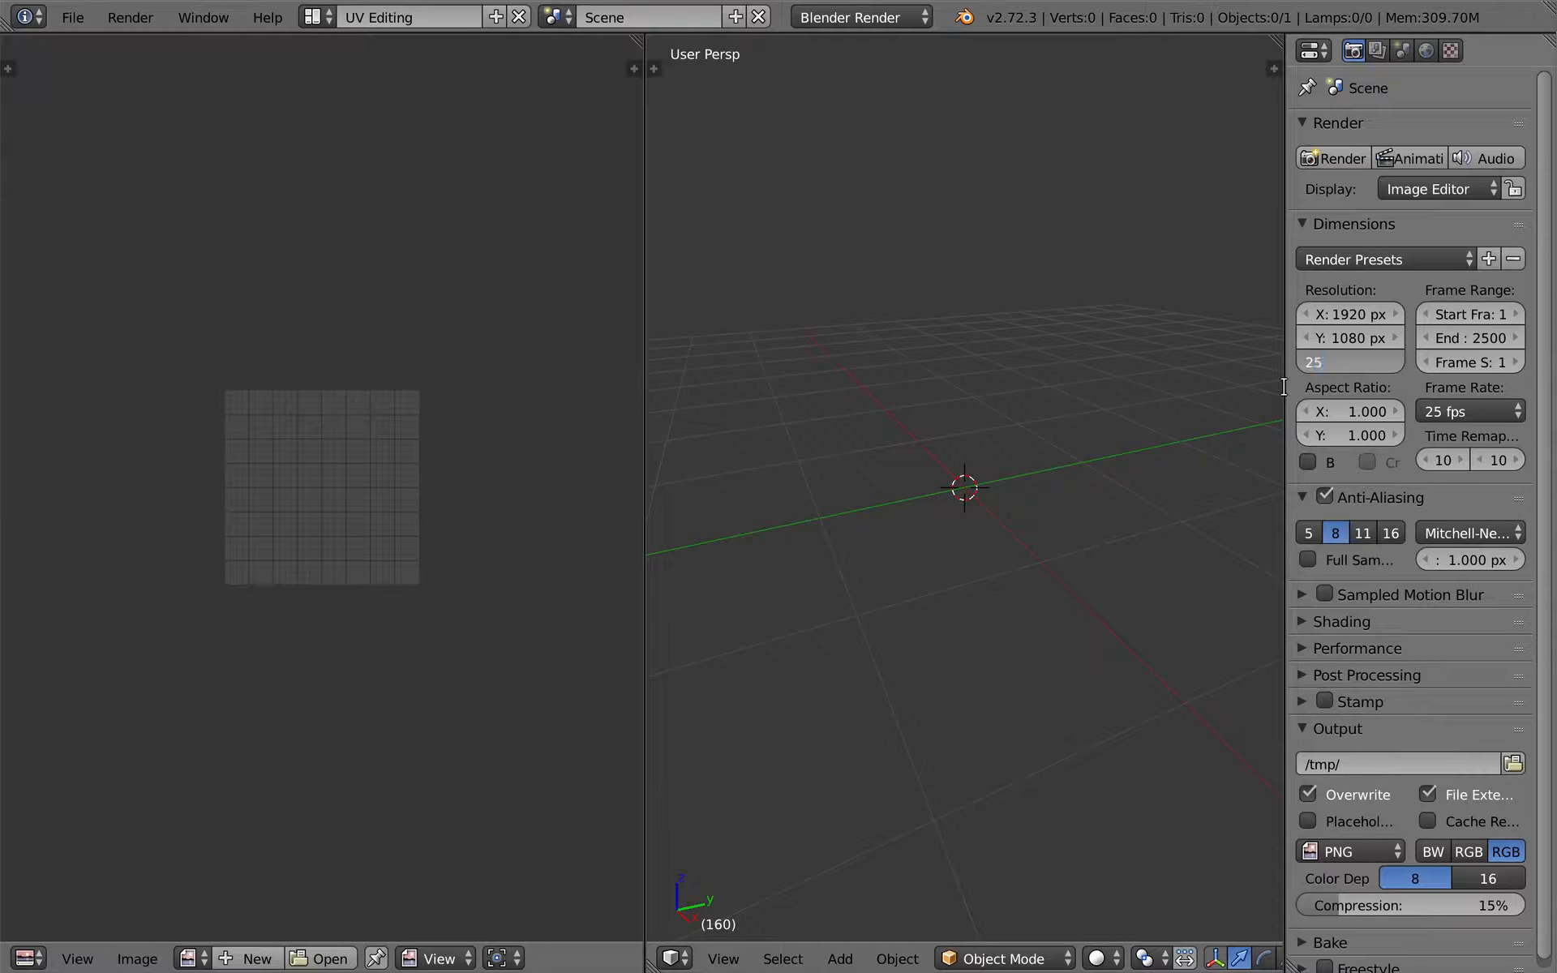
text(25)
key(Return)
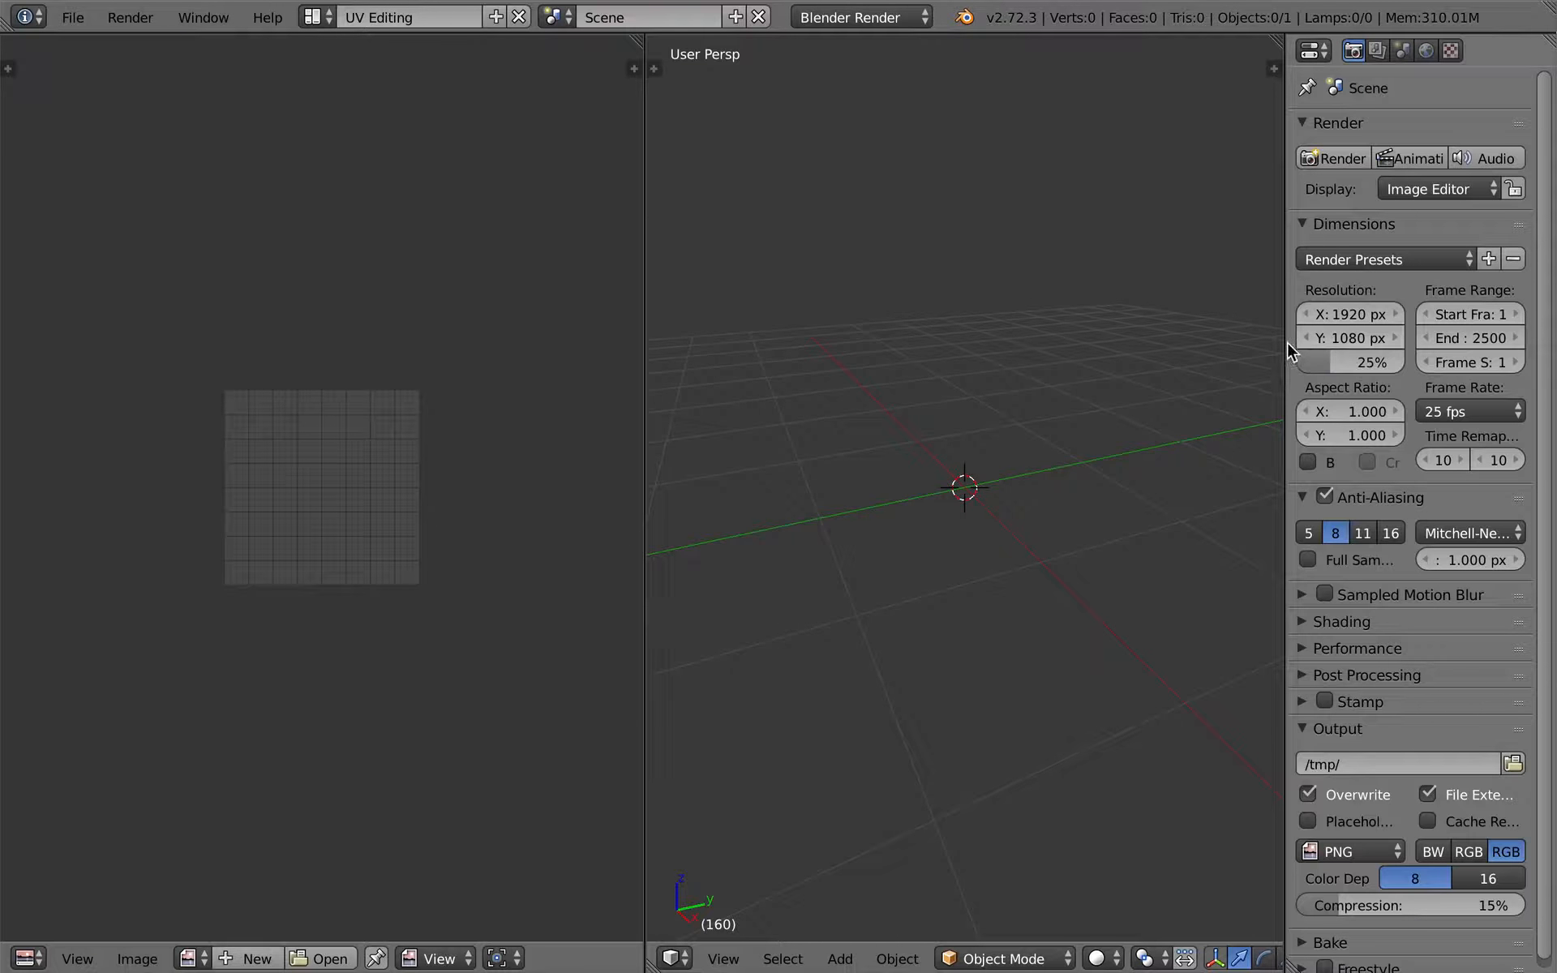
drag(1284, 345, 1199, 344)
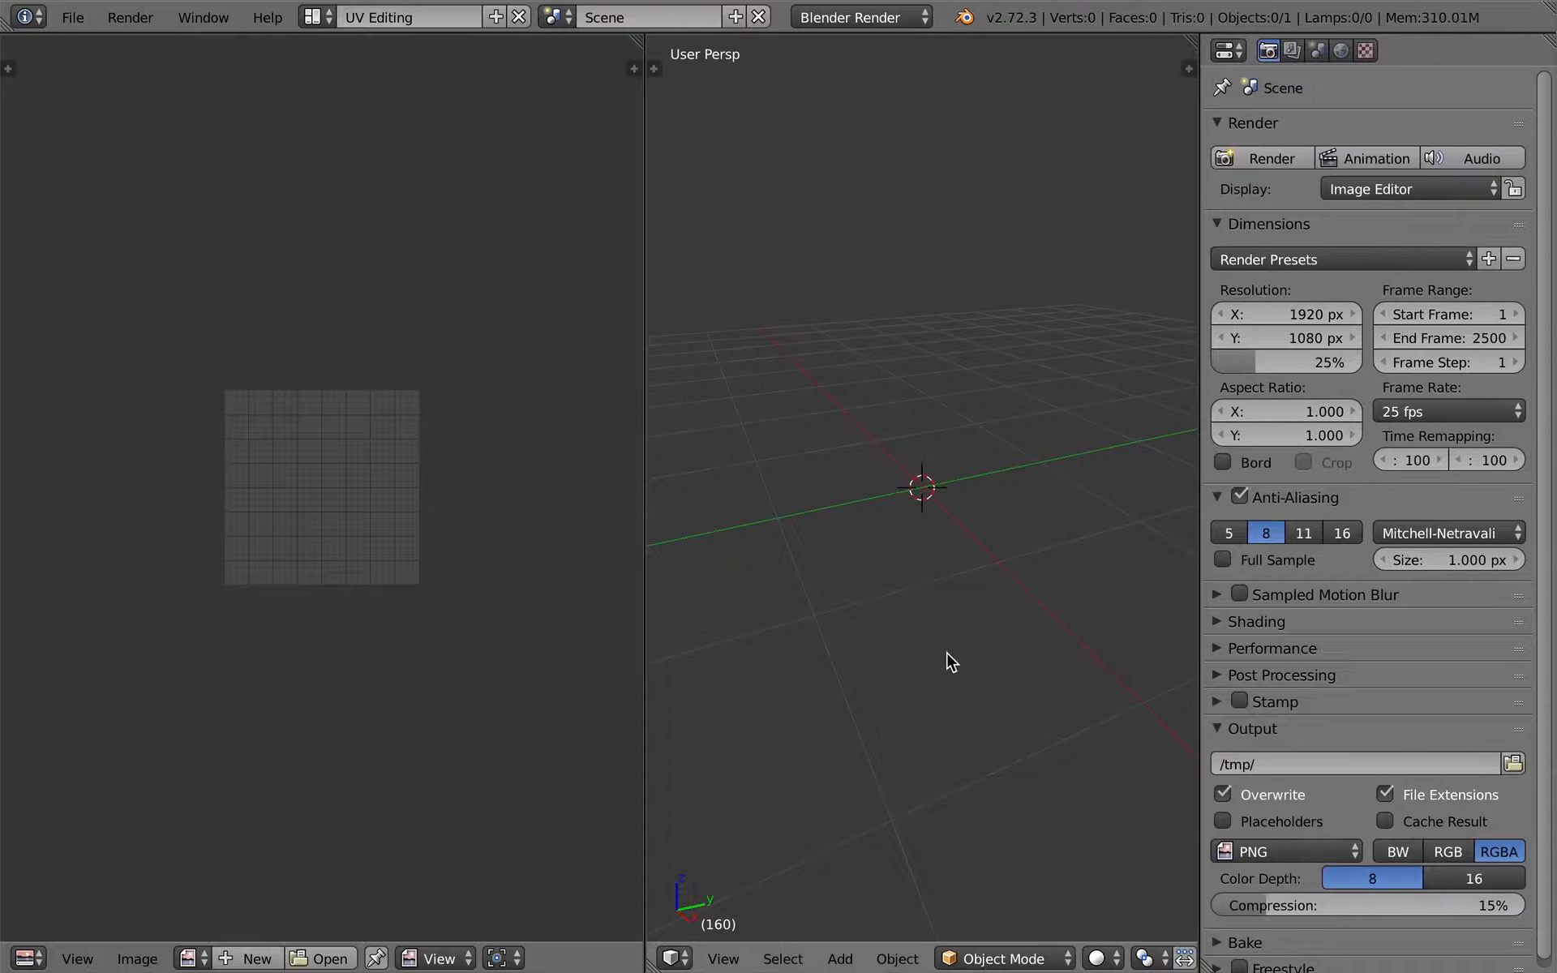
- Return to the Video Editing-bin layout and set the timeline's playback sync mode to AV-sync
key(ctrl+Right)
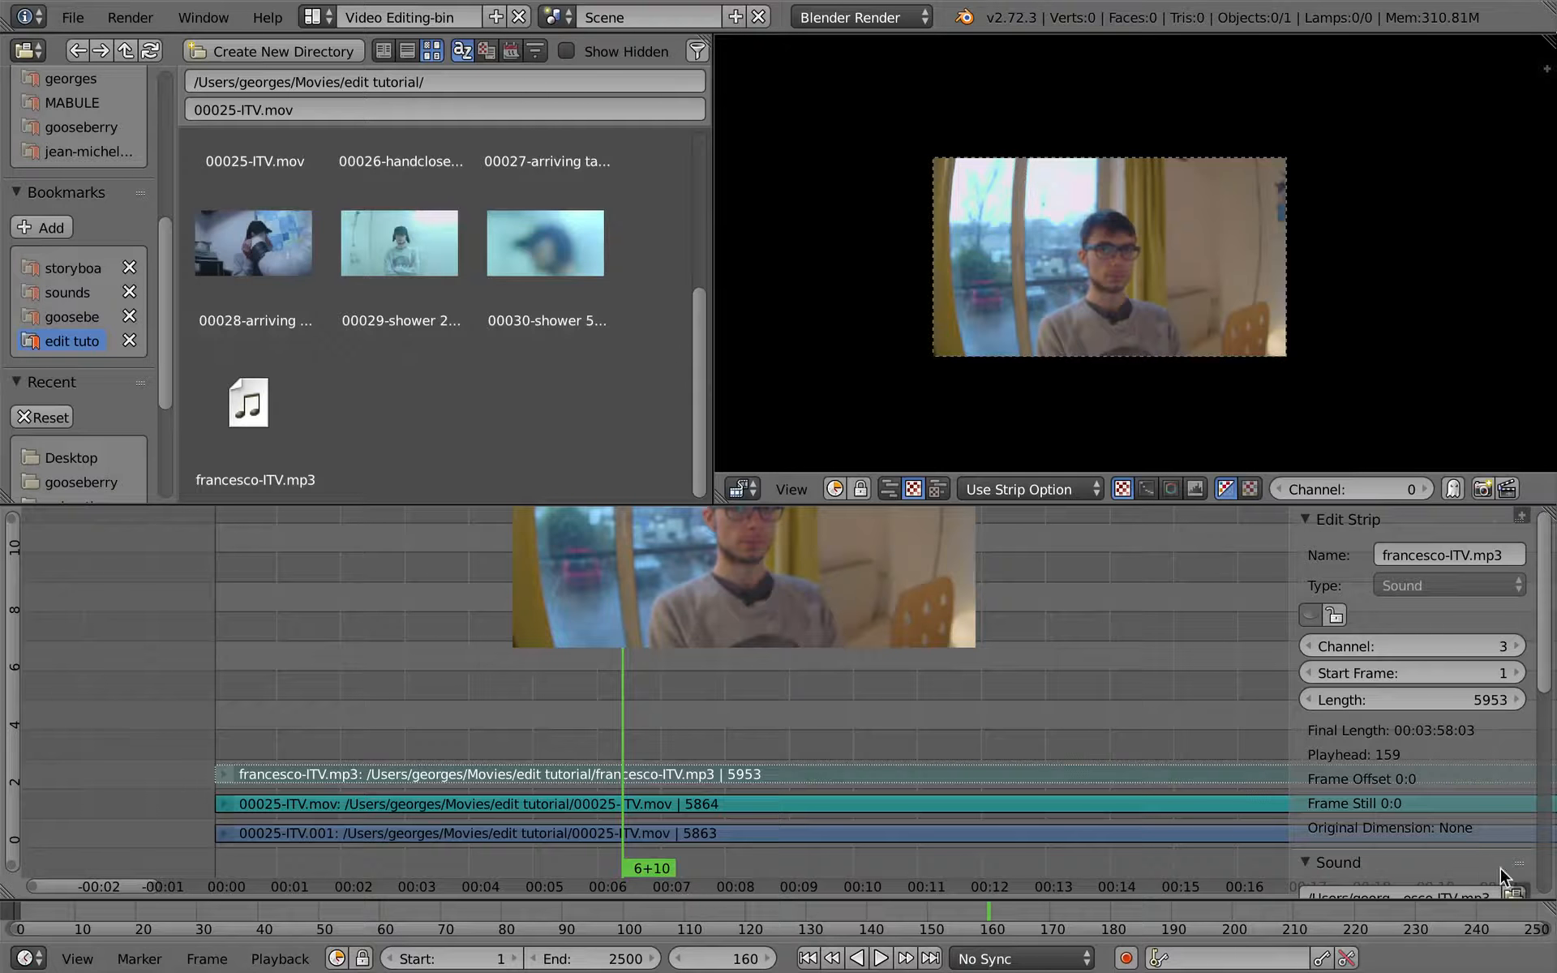
click(1056, 962)
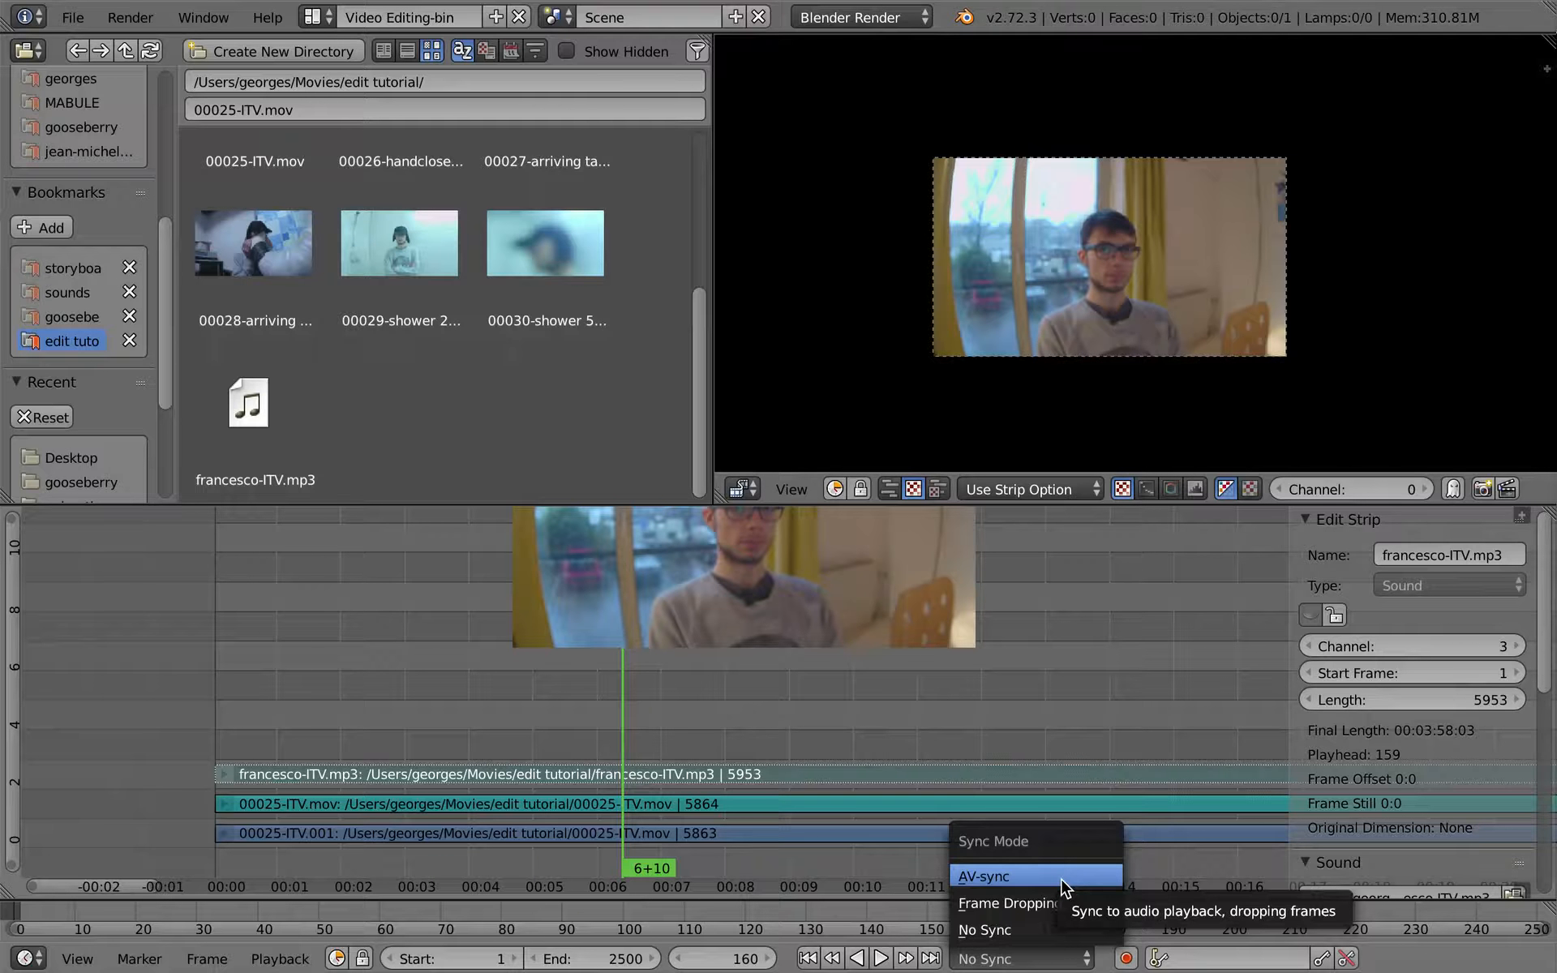
click(1038, 876)
- Play the interview from 3+22 in the maximized sequencer, select the 00025-ITV.001 movie strip and stop at 11+08
drag(470, 688, 464, 706)
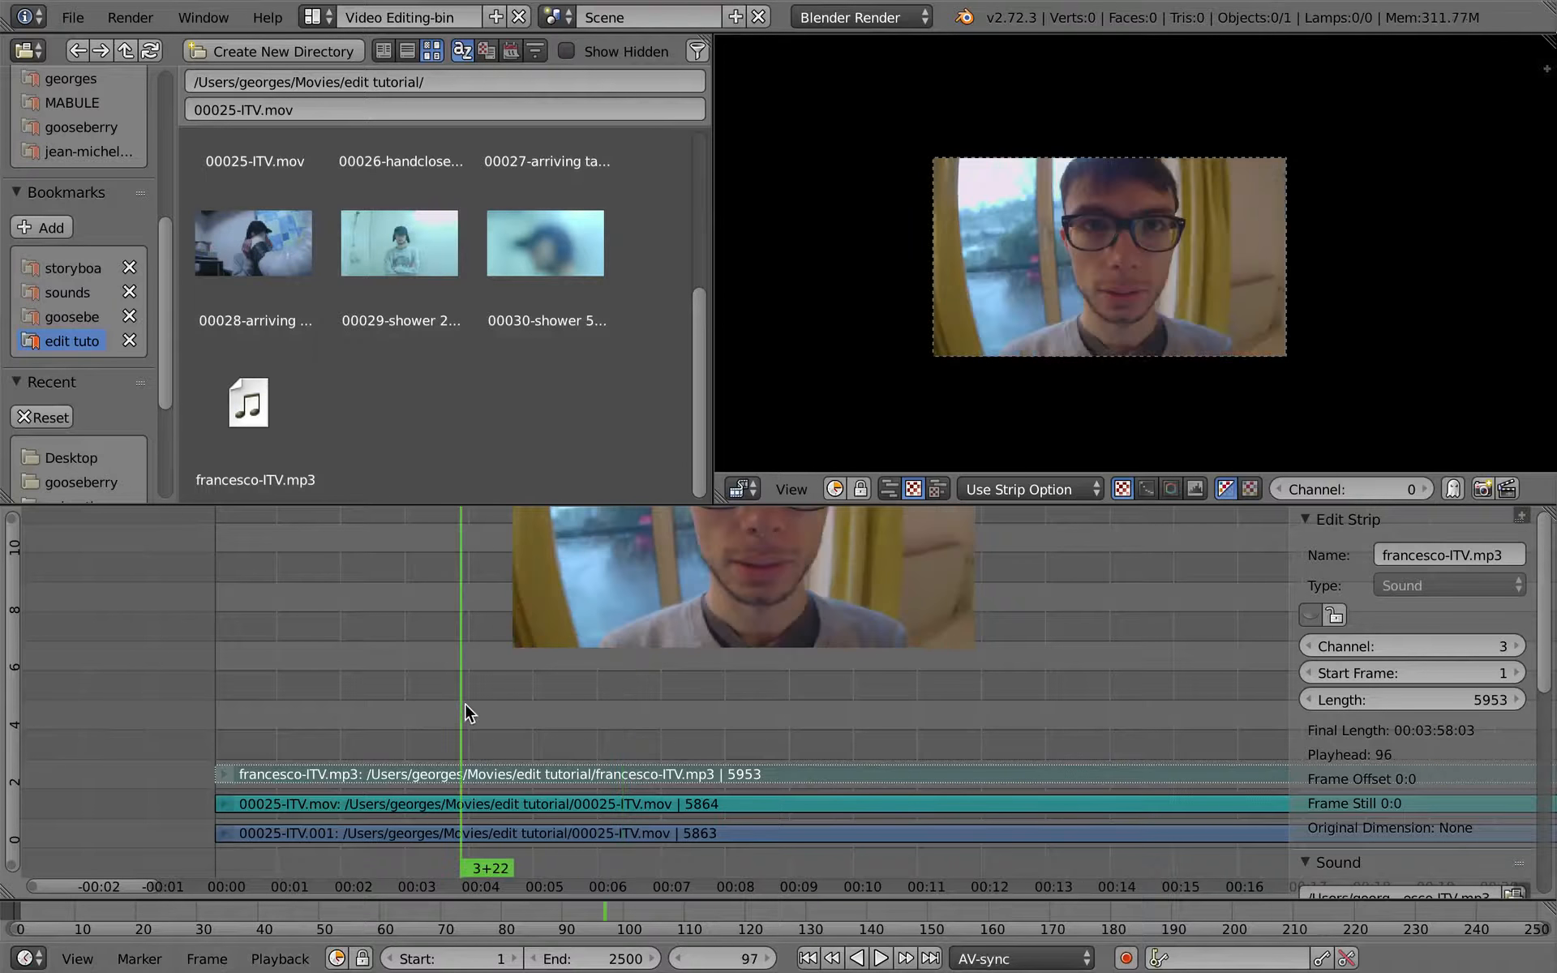
key(shift+space)
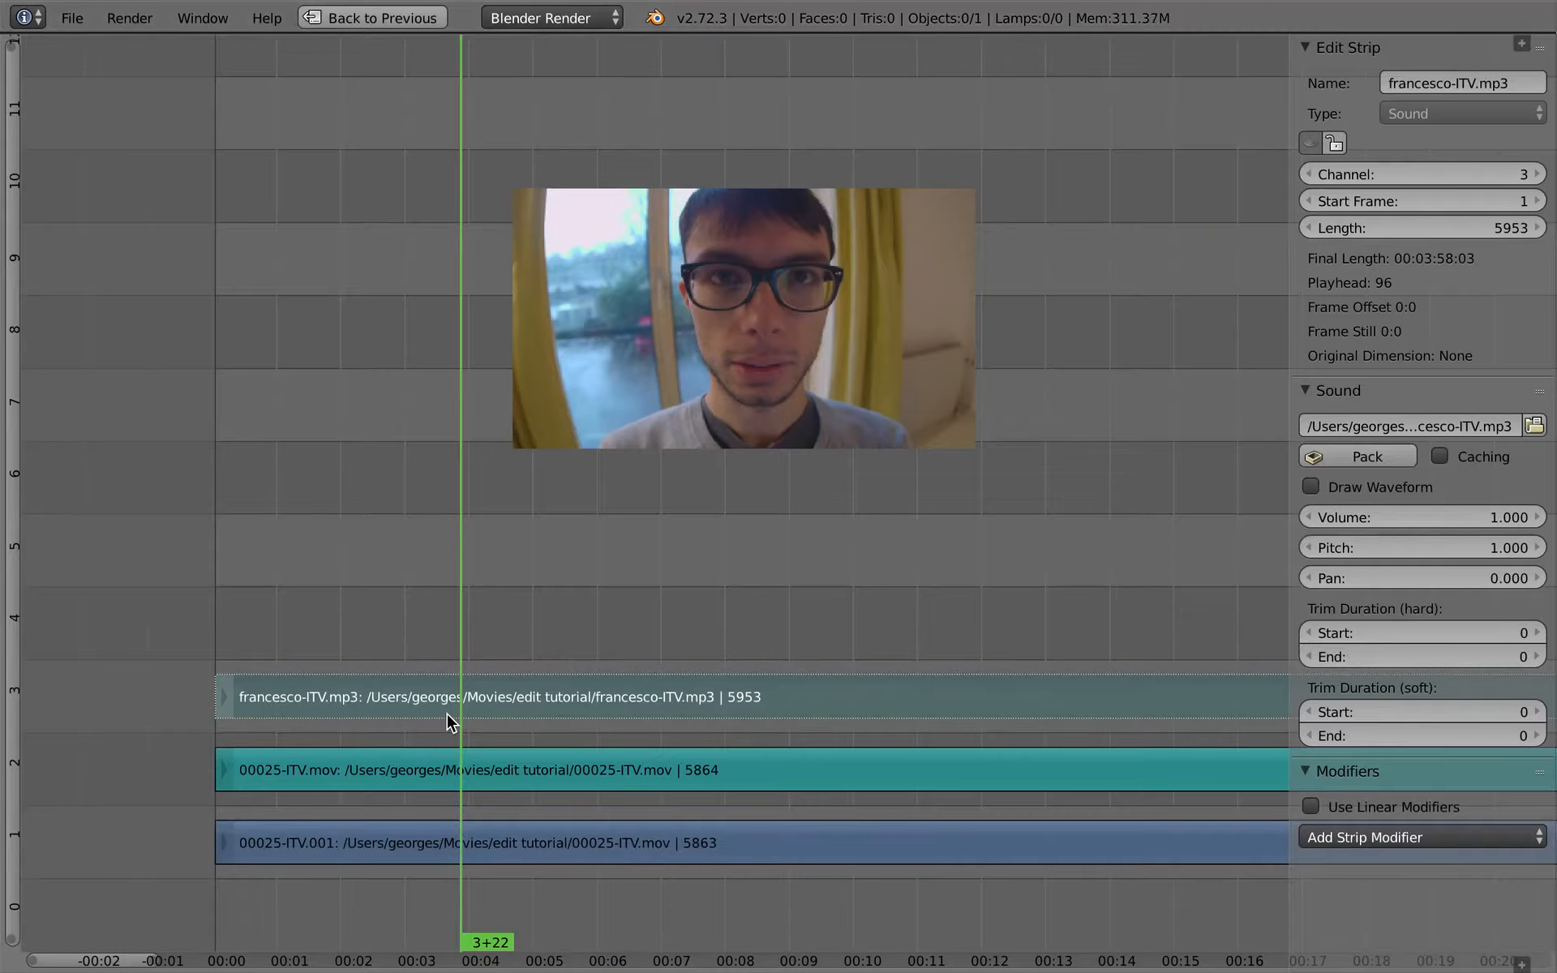
key(alt+a)
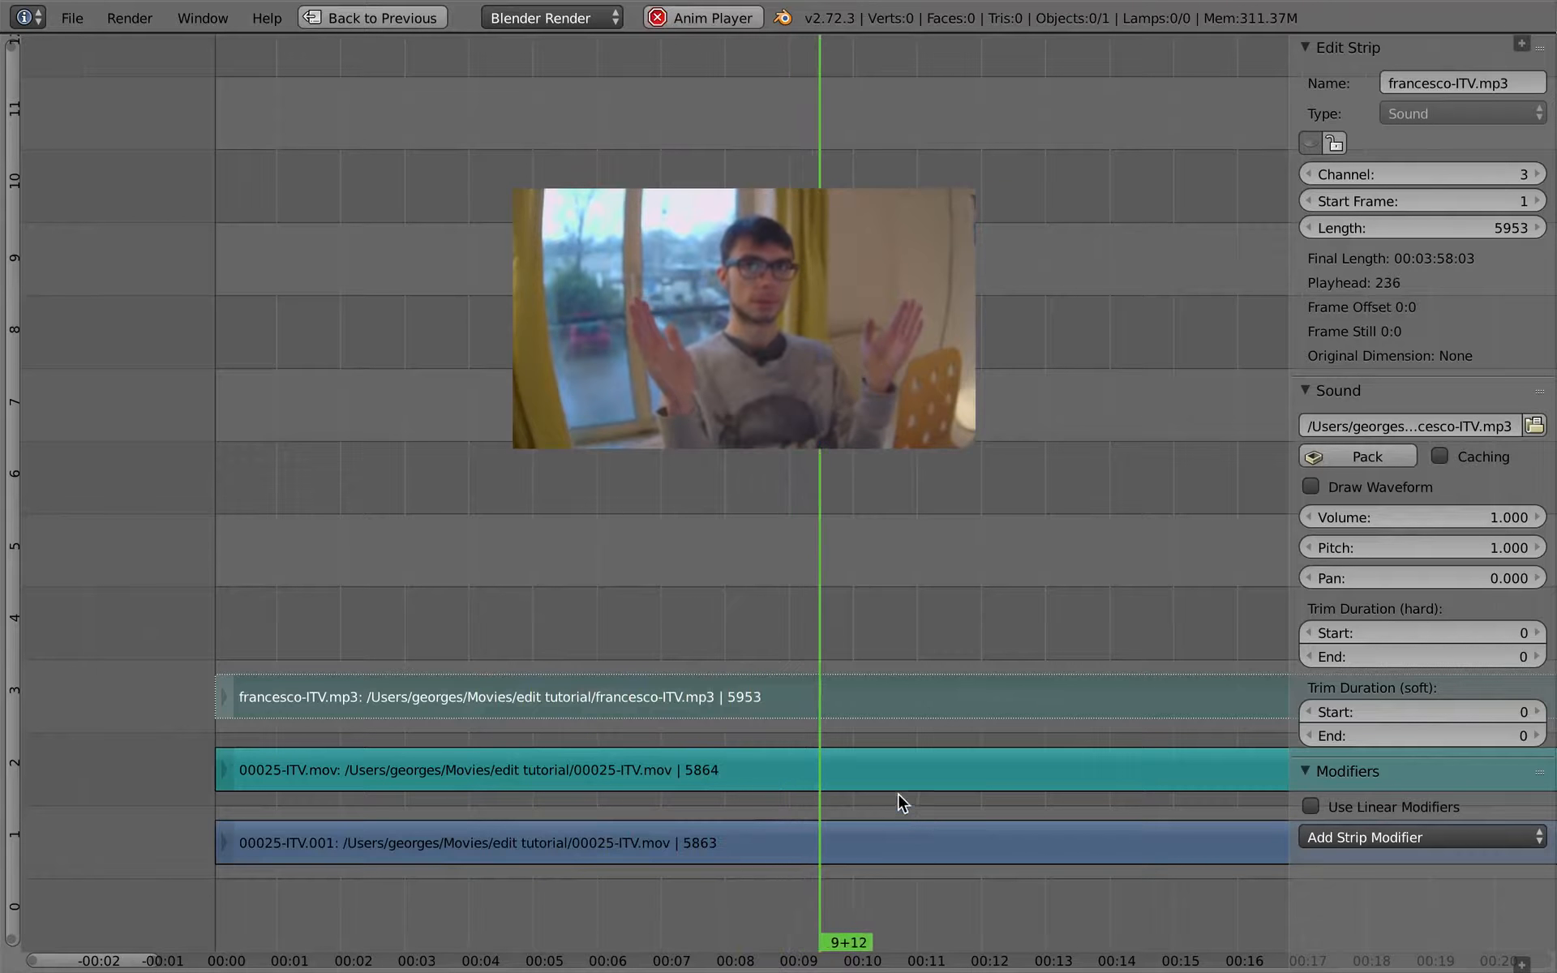
right_click(892, 840)
key(alt+a)
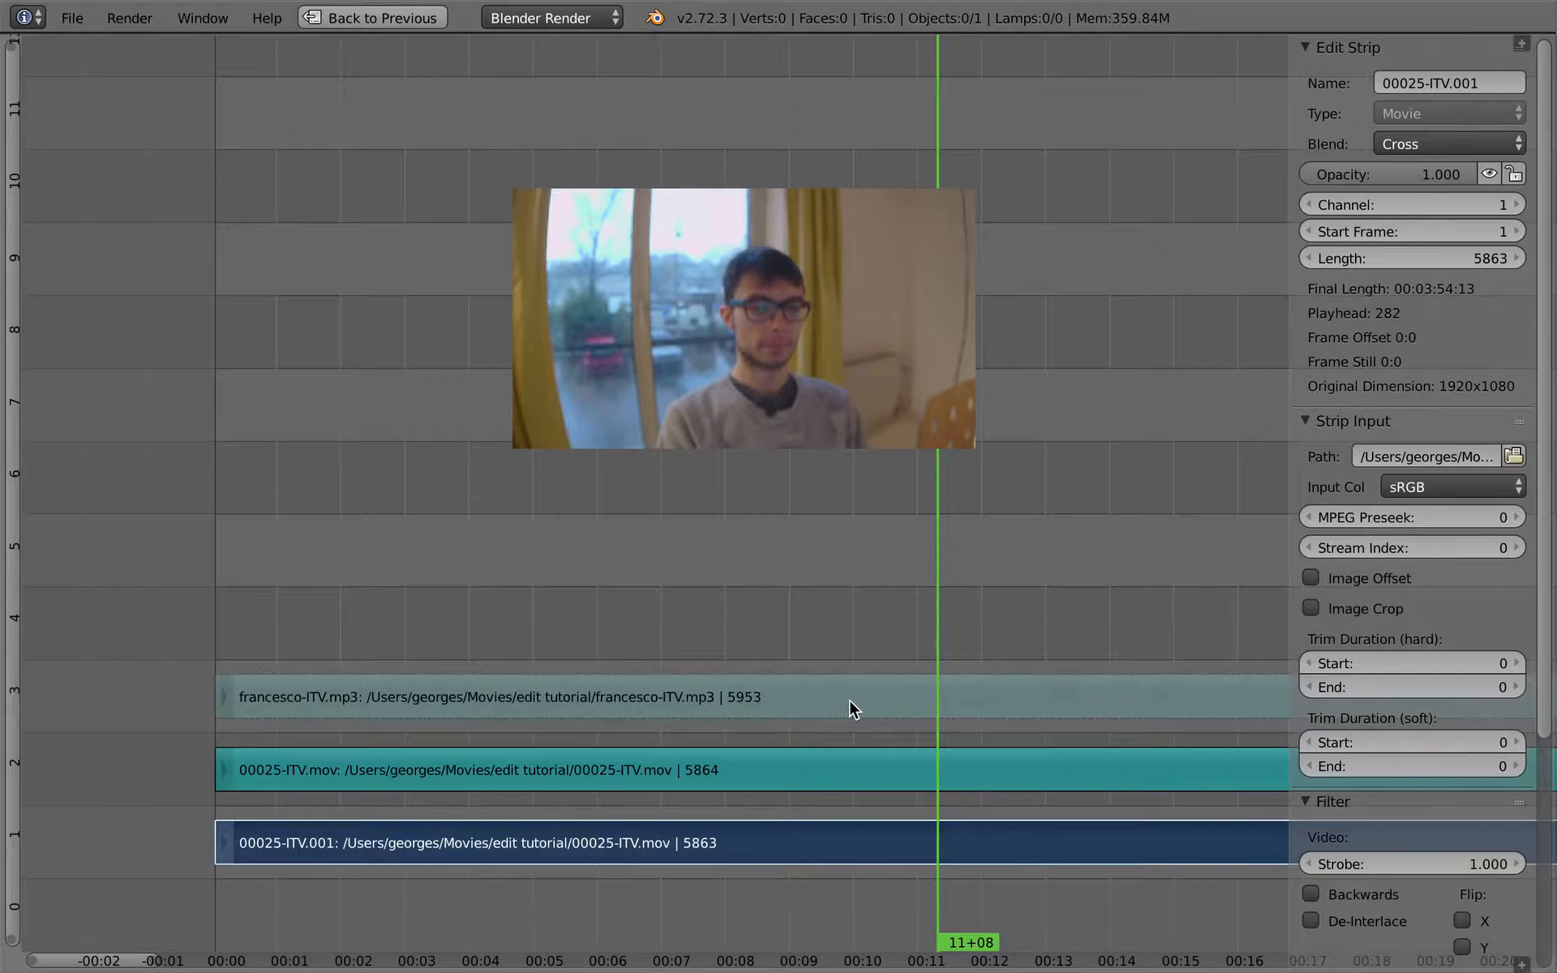
- Restore the full layout with the sequencer header shown, then enable Audio Scrubbing and scrub the playhead to 8+10
key(ctrl+Up)
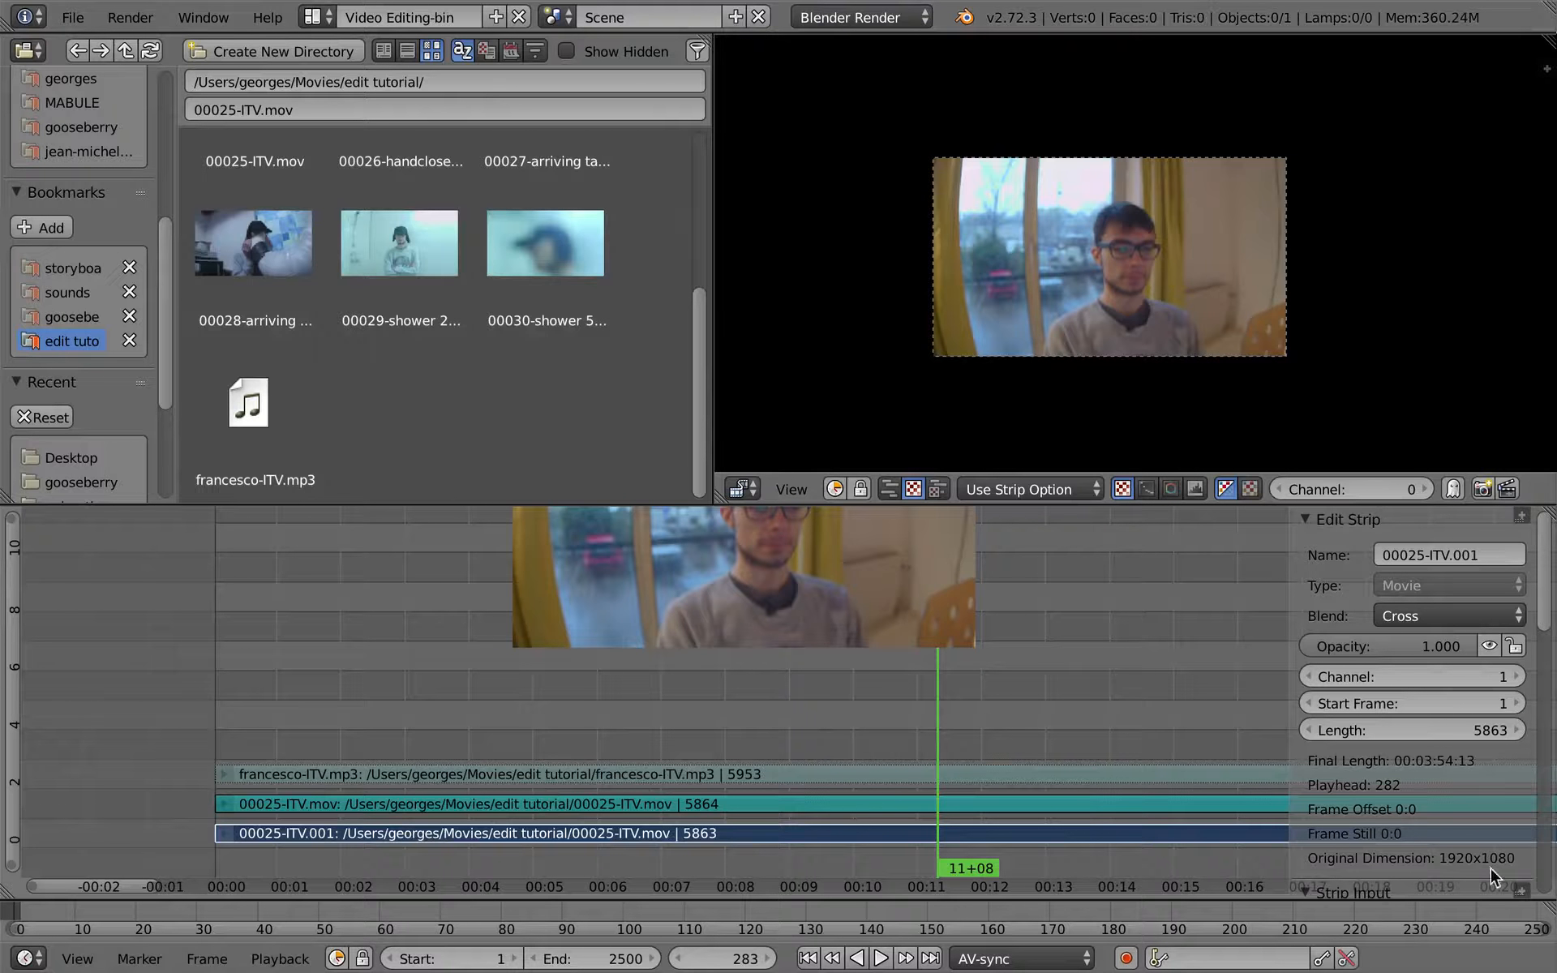
click(1520, 891)
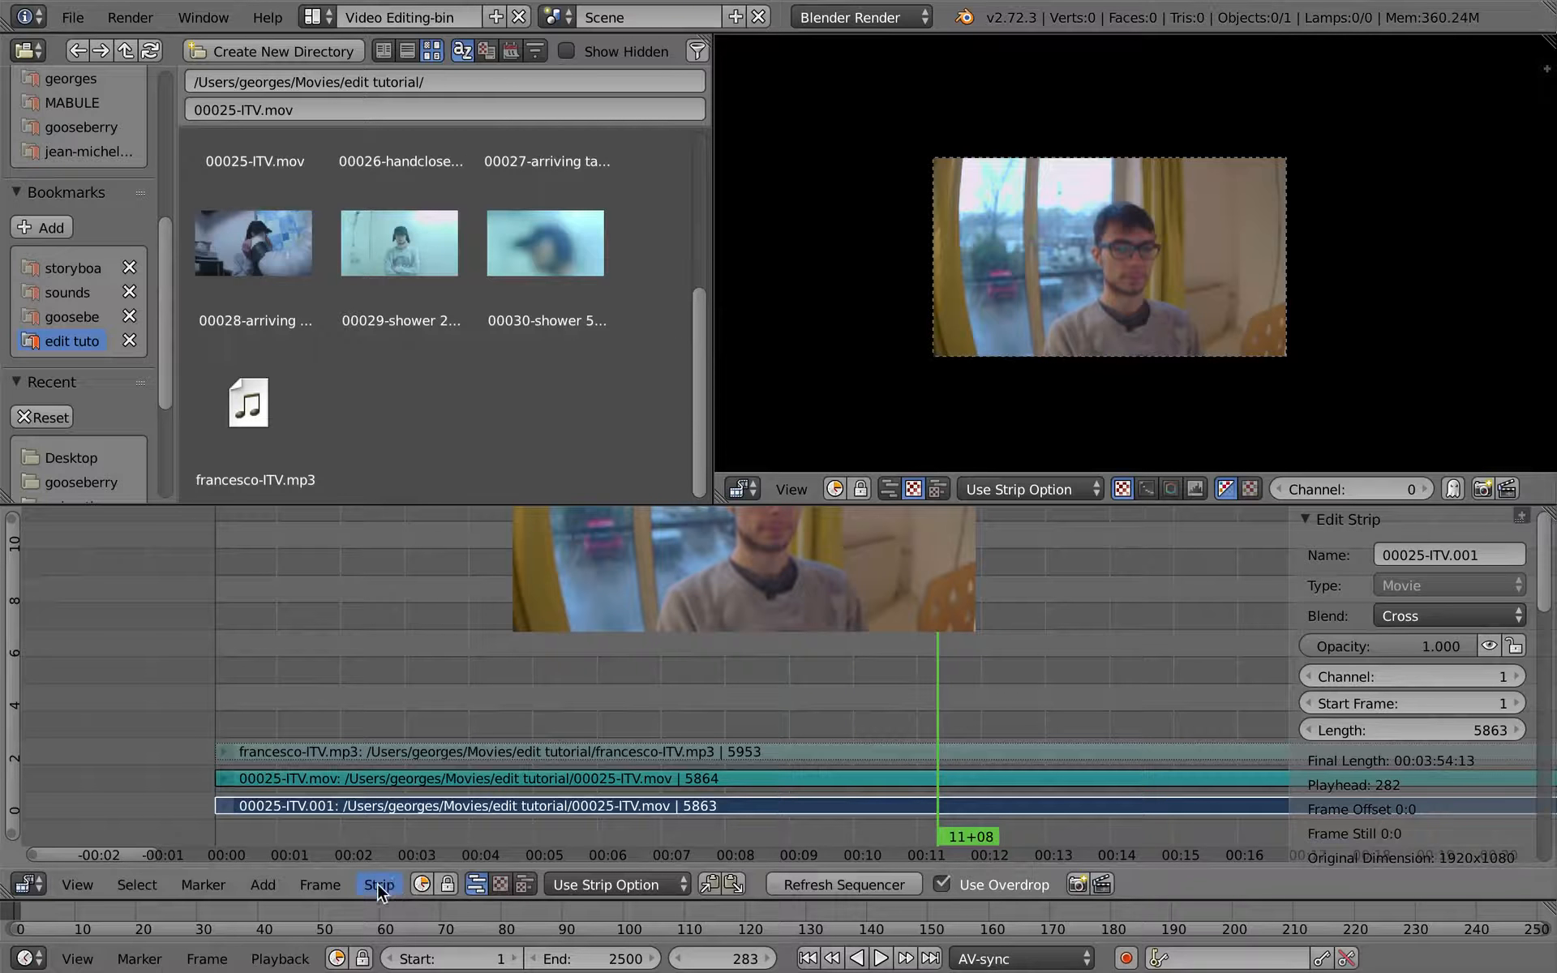
click(280, 960)
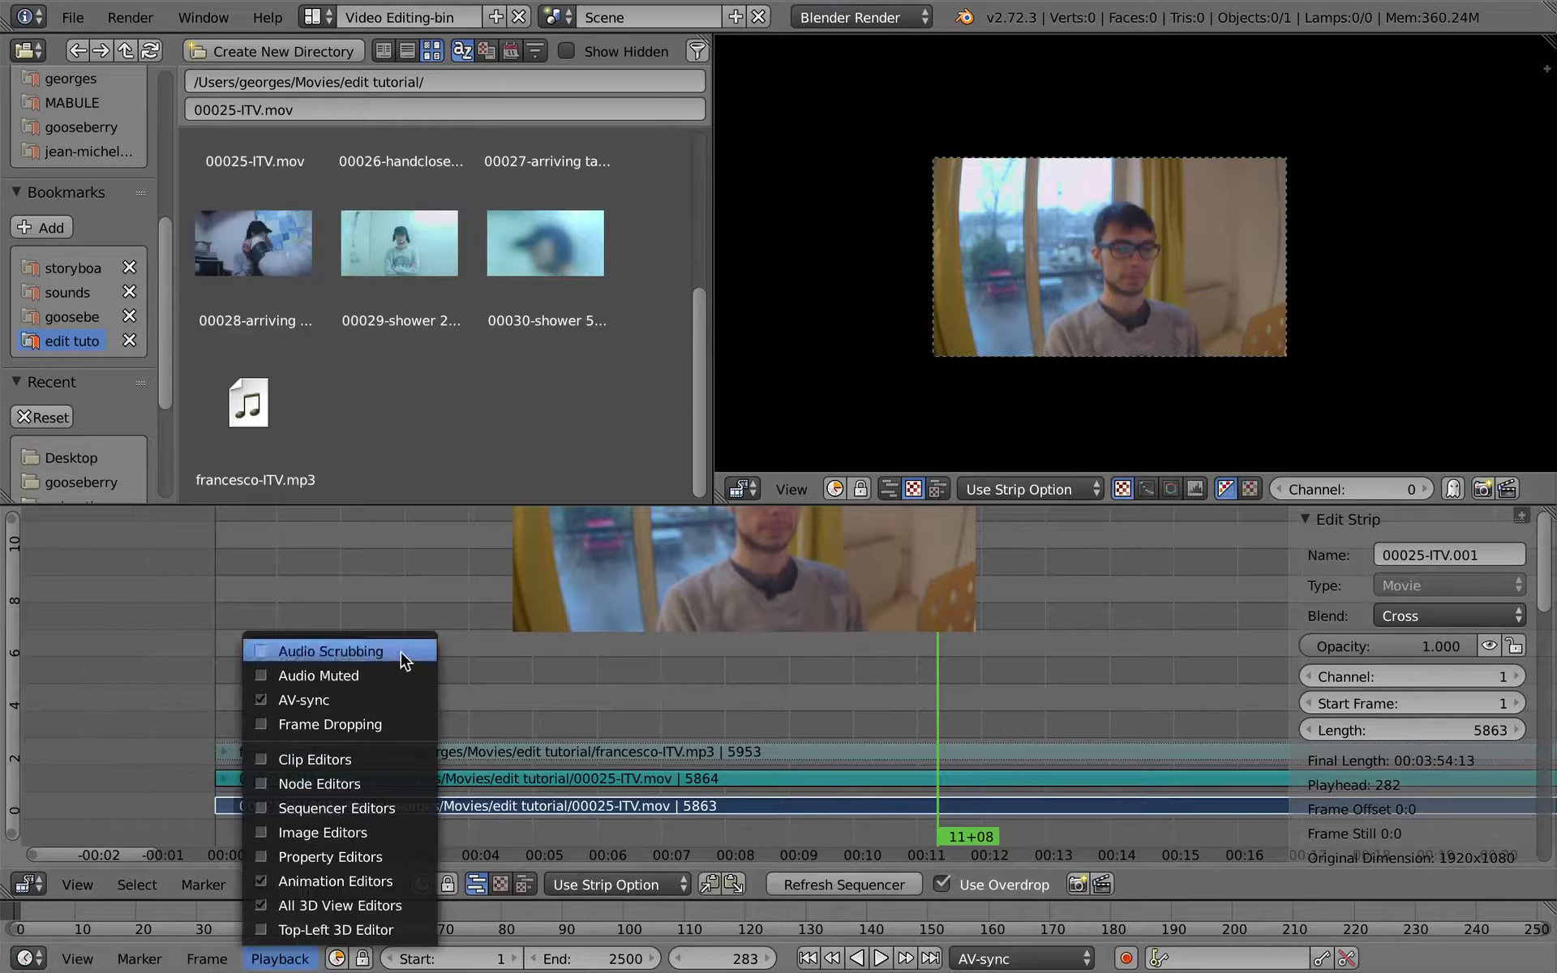
click(403, 651)
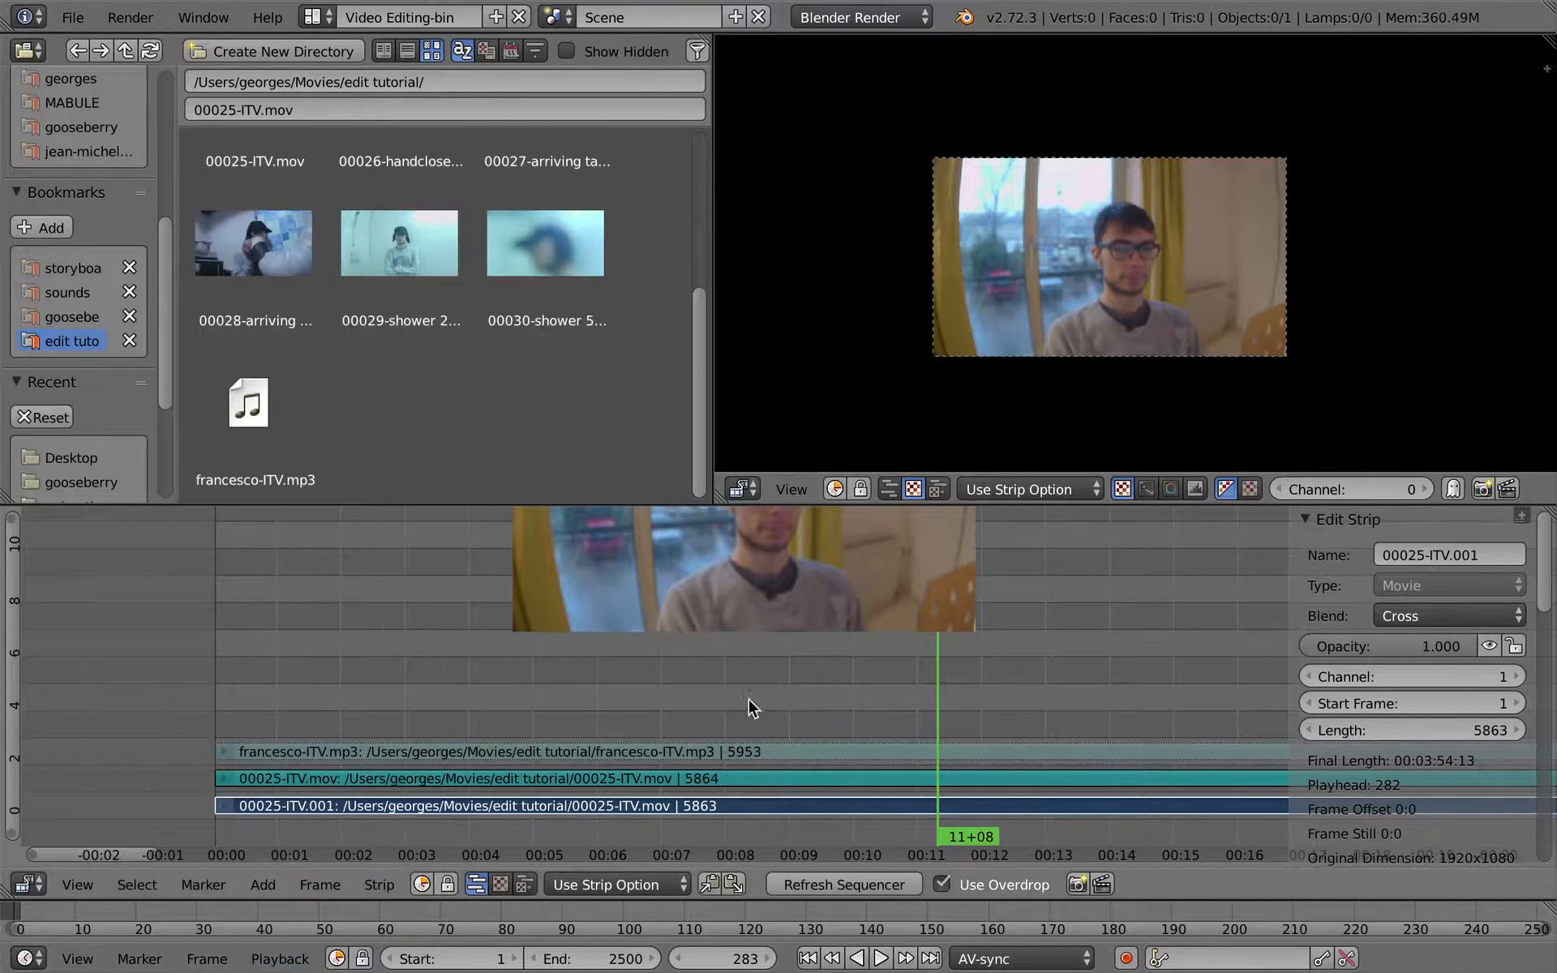
mouse_move(747, 713)
mouse_down()
mouse_move(705, 730)
mouse_move(750, 740)
mouse_up()
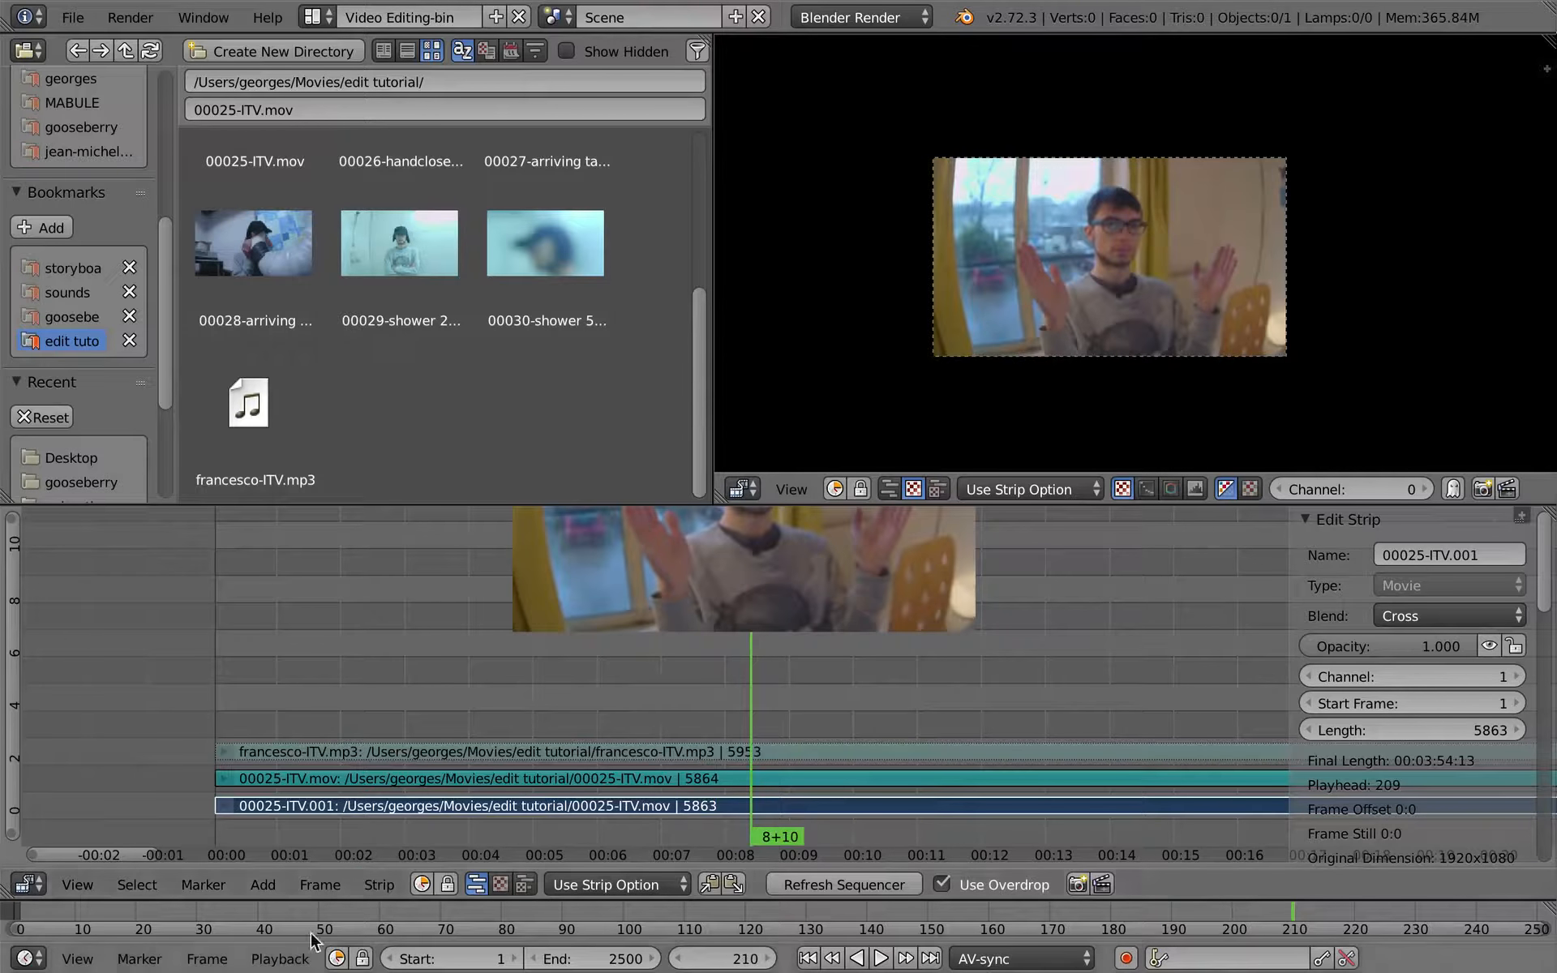
- Turn off Audio Scrubbing for the timeline playback and maximize the sequencer
click(293, 957)
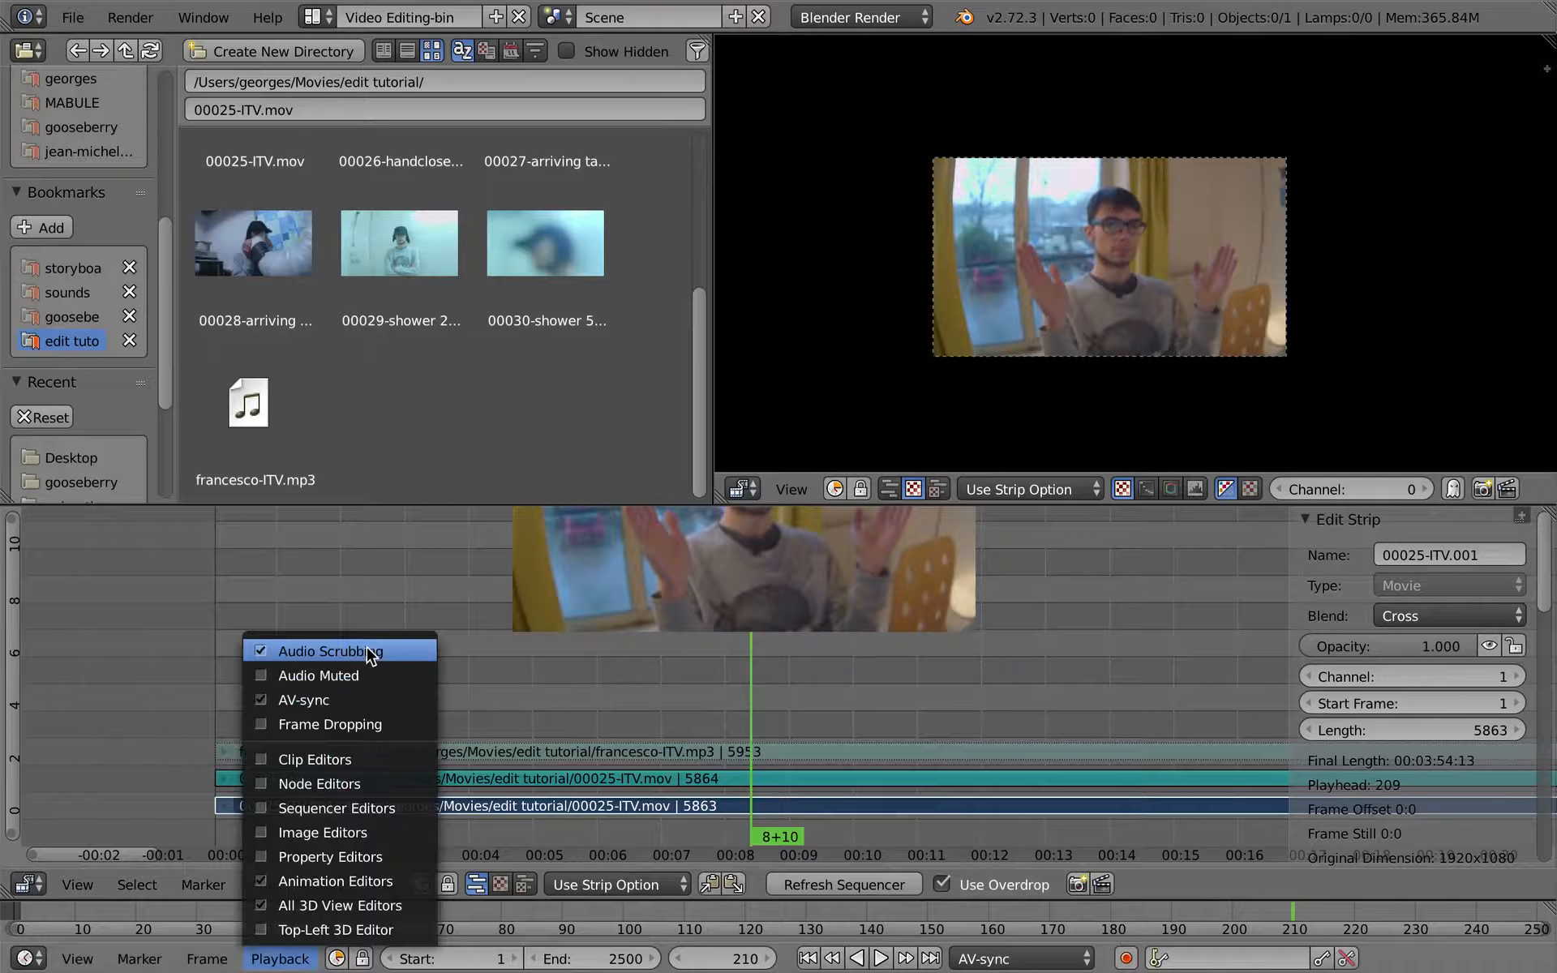
click(369, 653)
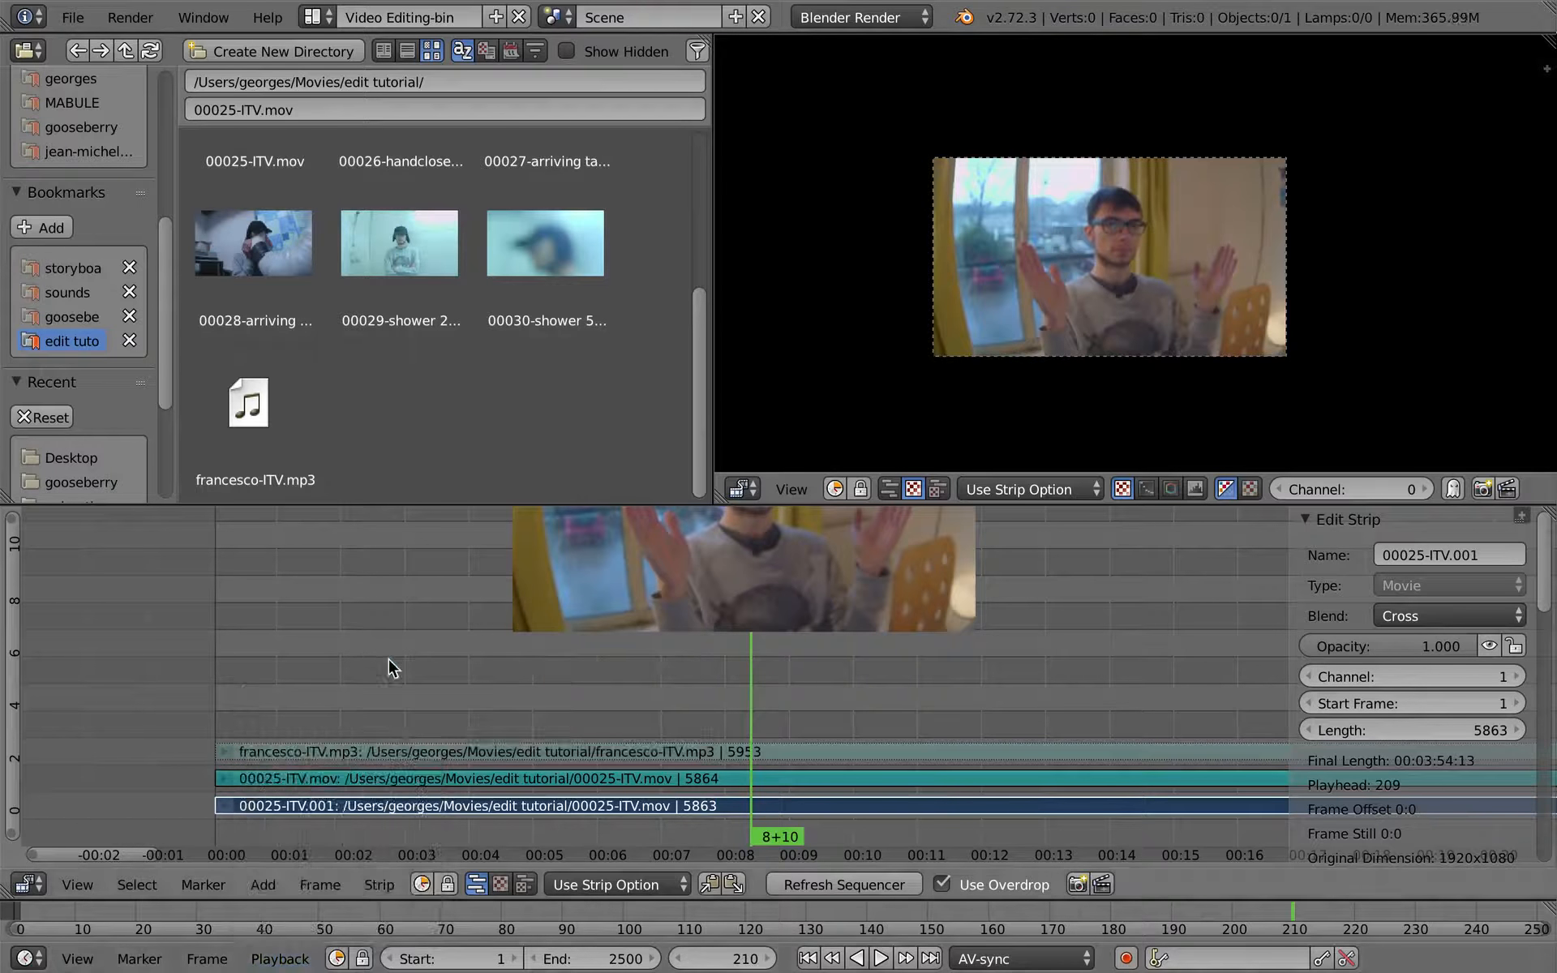
key(shift+space)
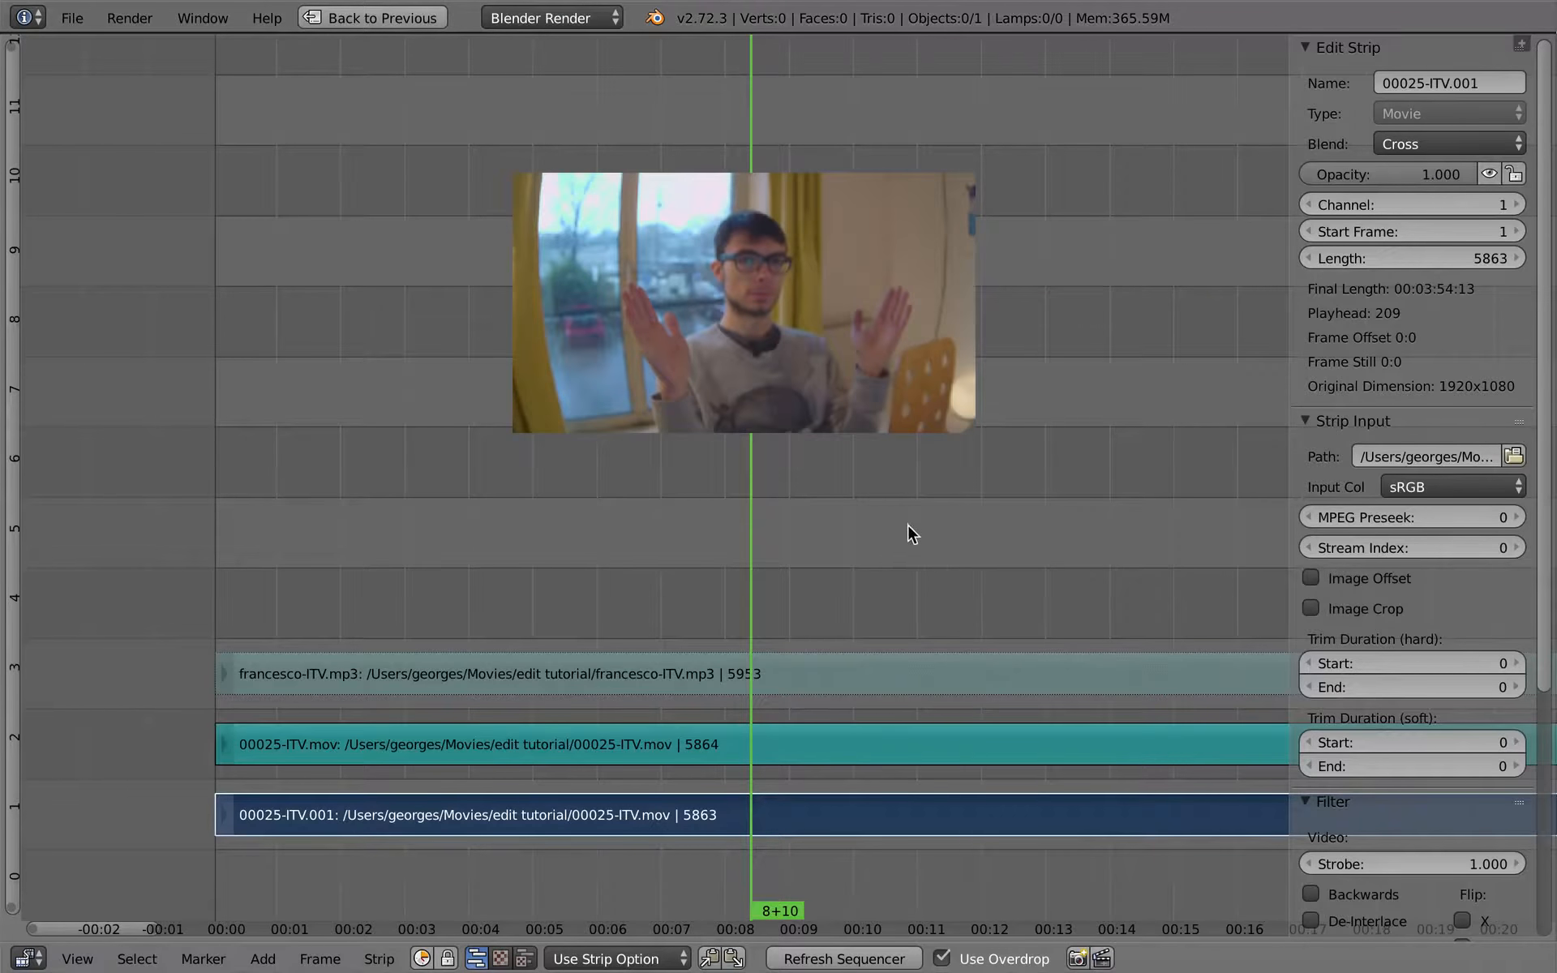
- Hide the strip properties sidebar, then enlarge the overlaid video image and place it above the three strips
key(n)
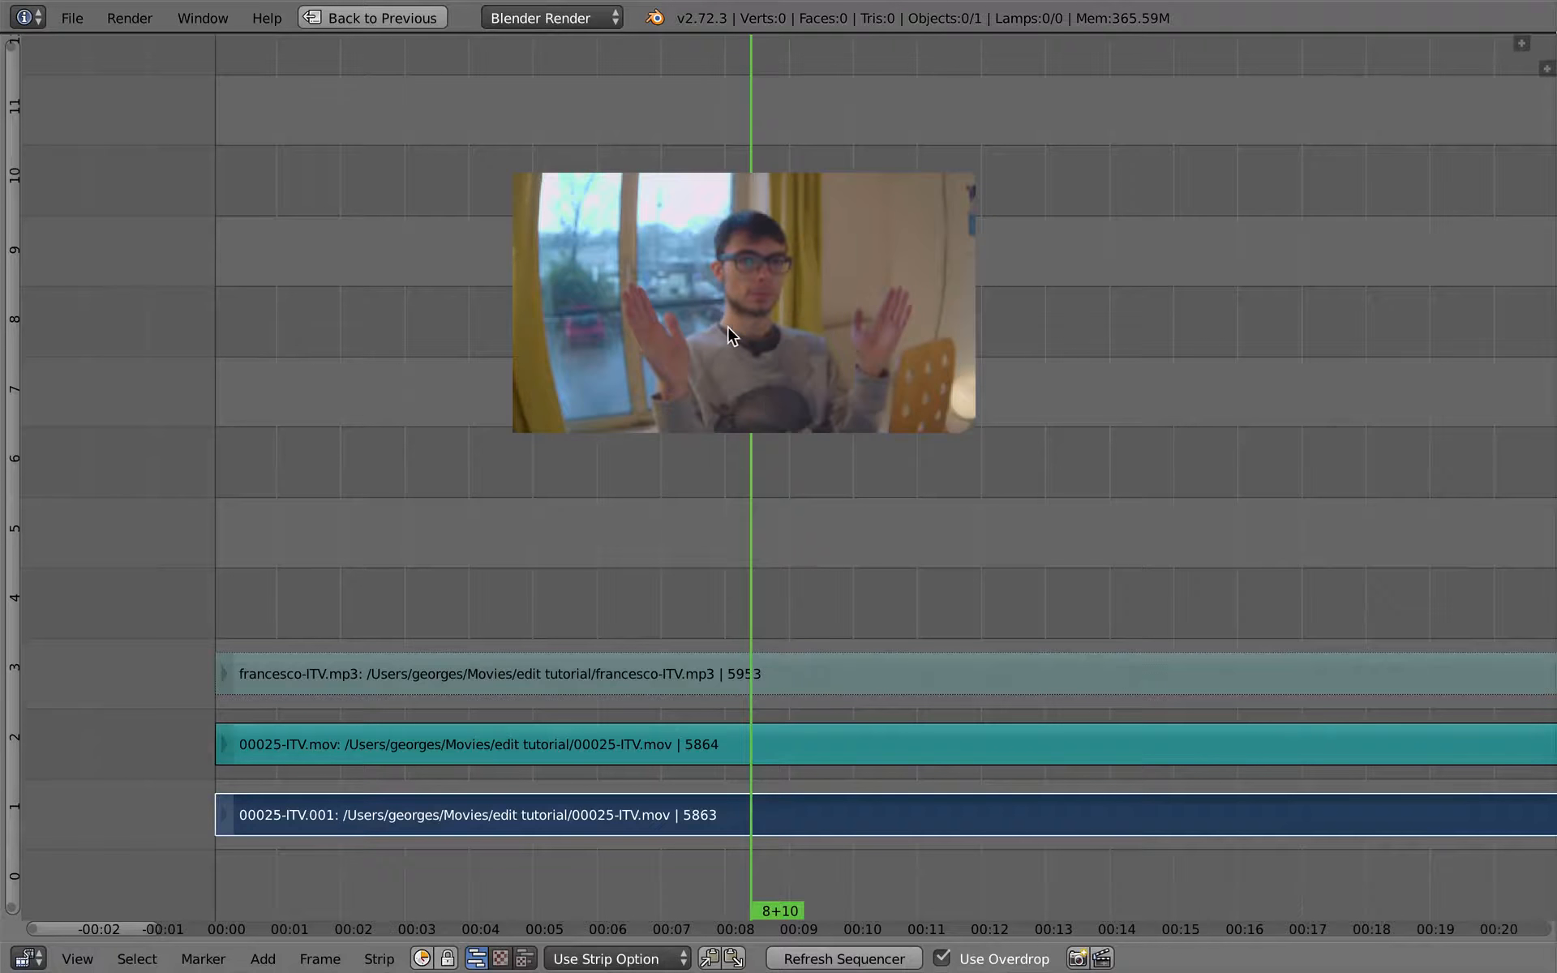
key(o)
drag(744, 428, 750, 687)
drag(759, 486, 775, 355)
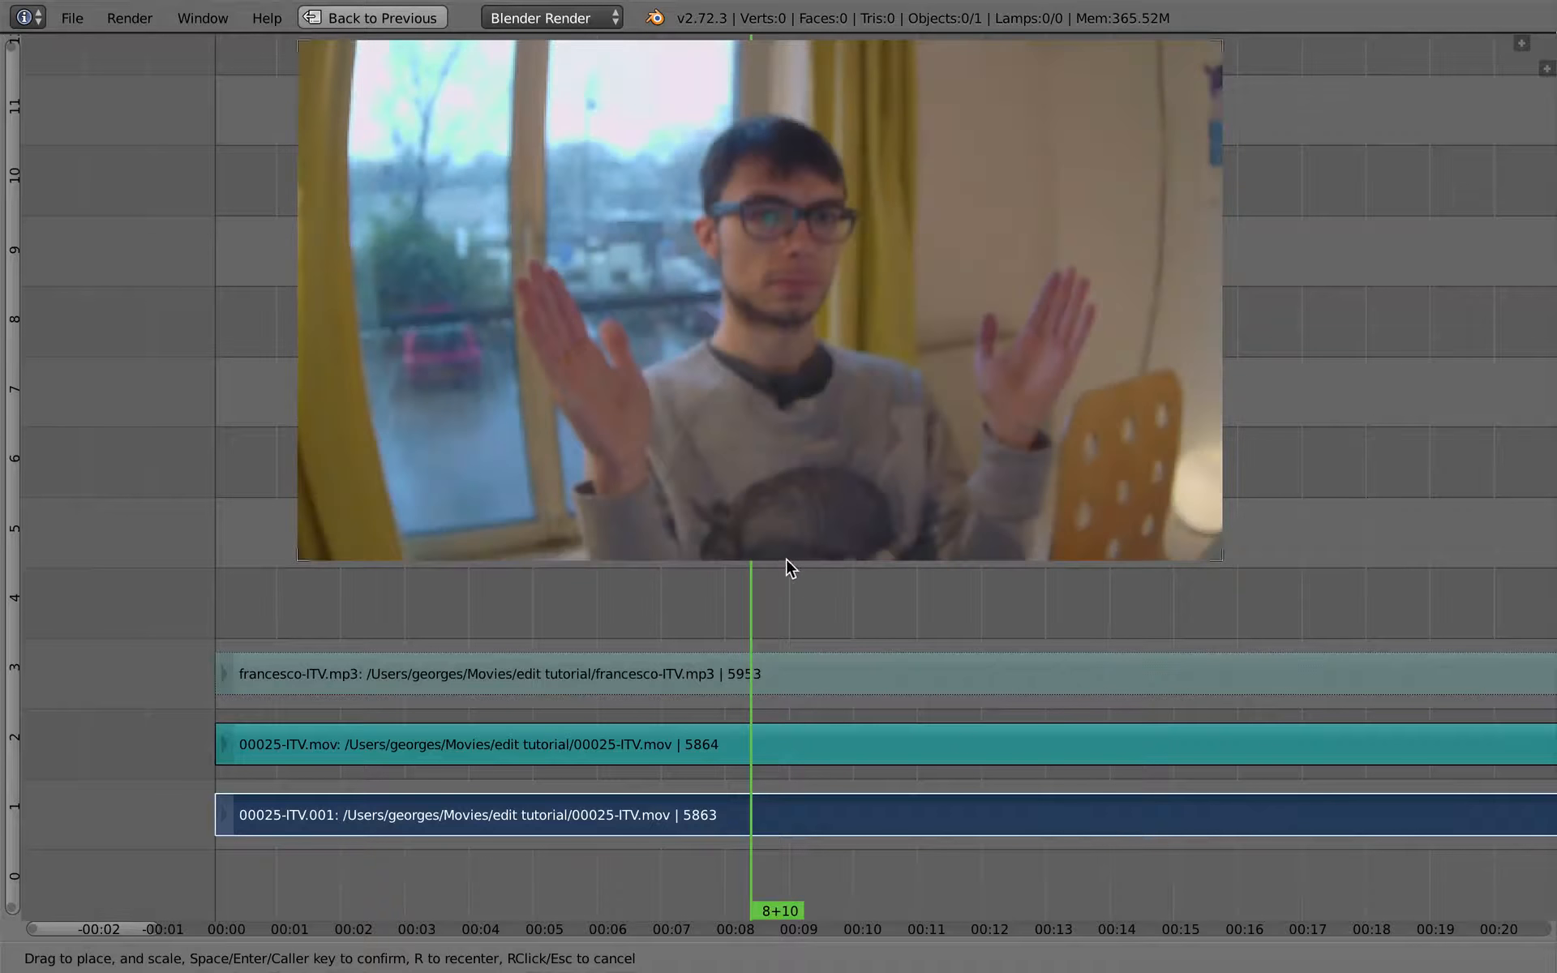
drag(785, 554, 783, 540)
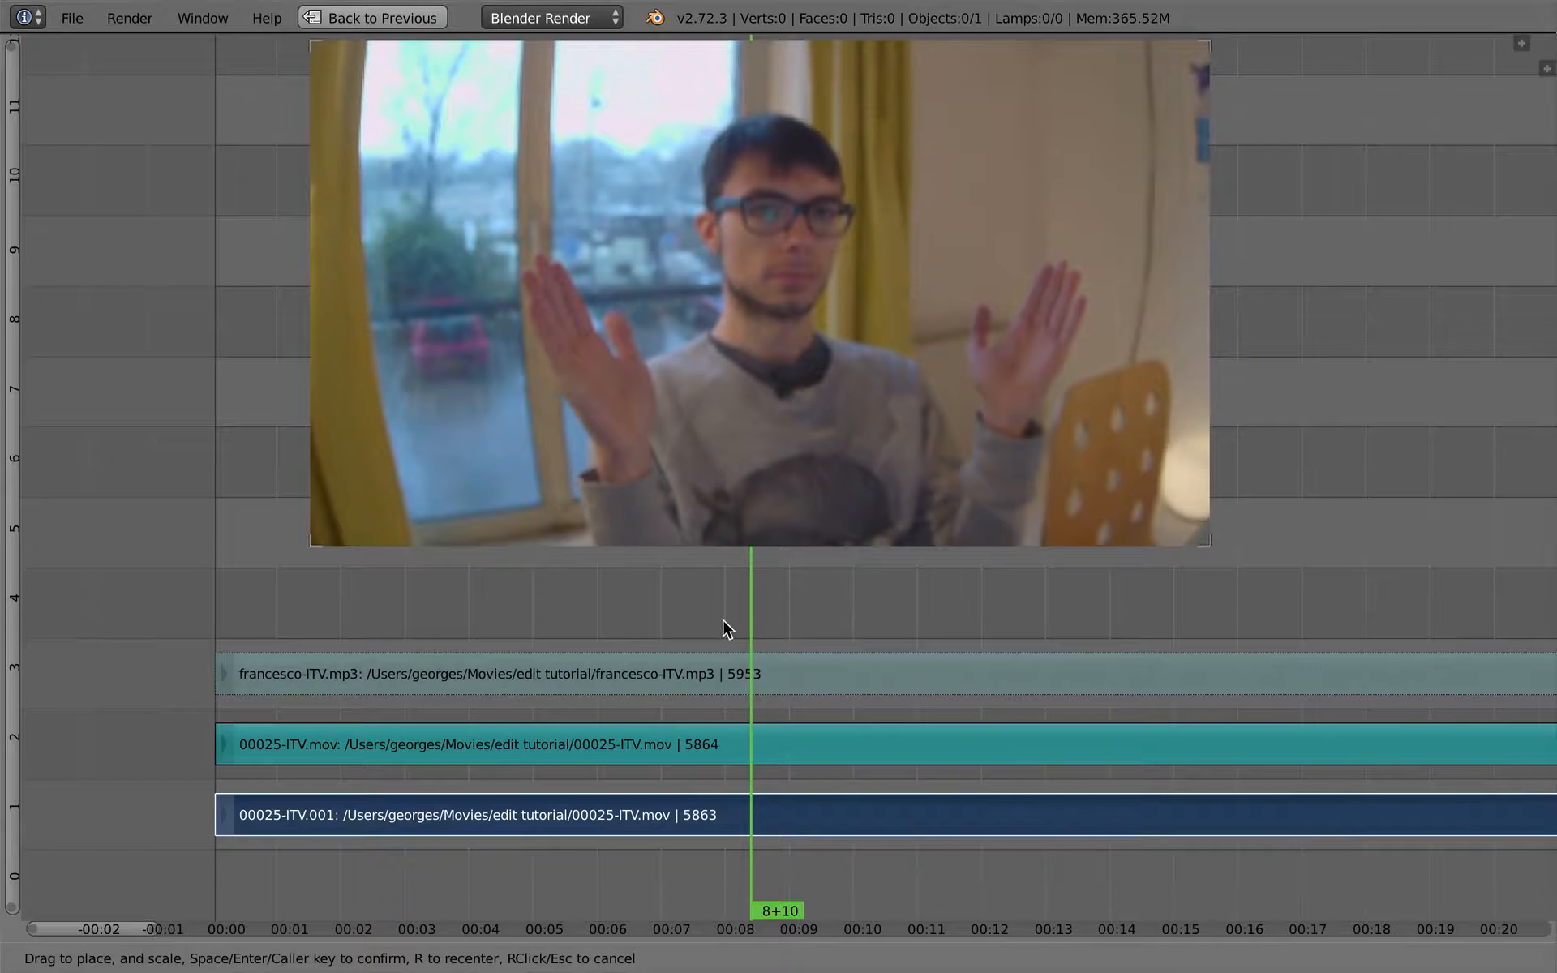
key(Return)
- Play the interview from 8+10 to the hand clap and stop the playhead at 10+07
middle_drag(723, 620, 577, 579)
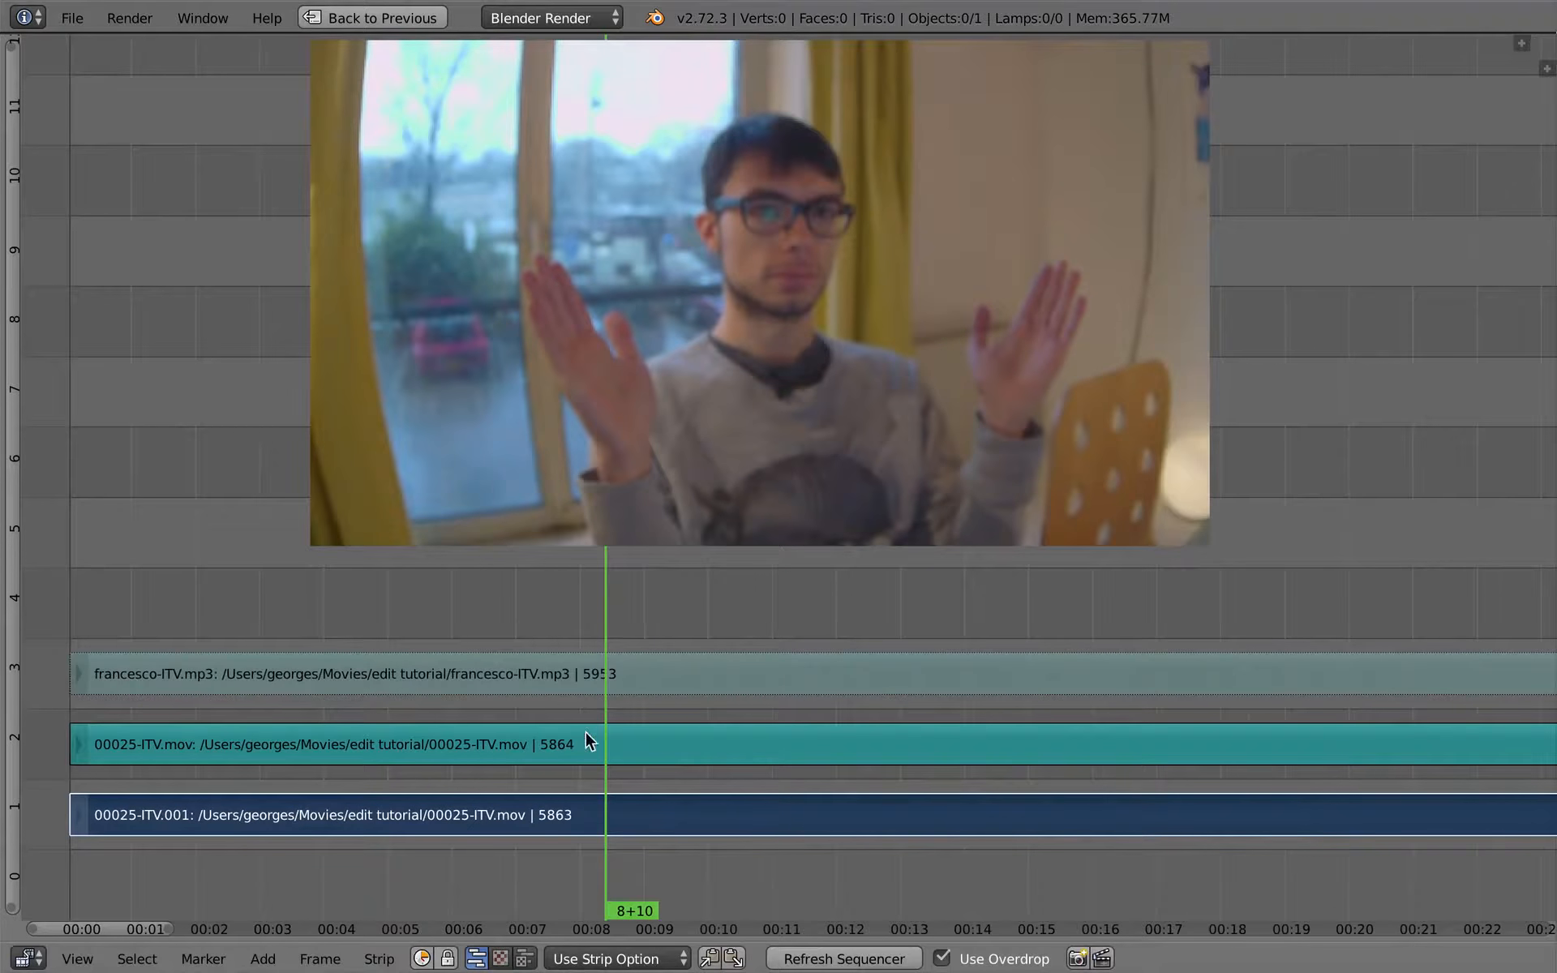
key(alt+a)
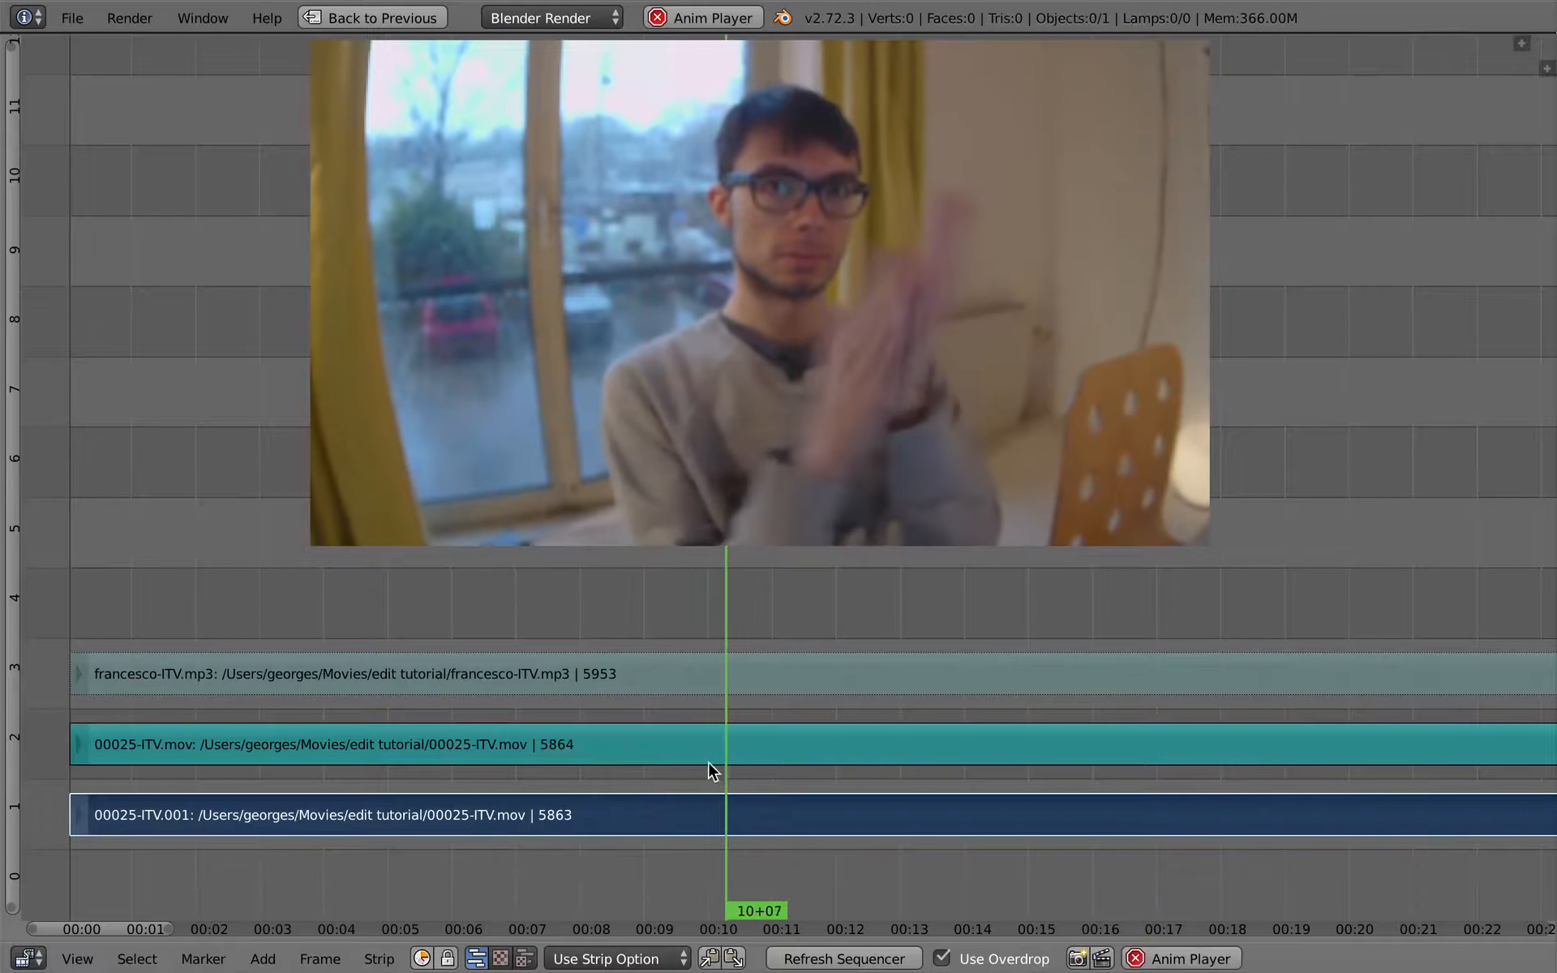
key(alt+a)
- Enable Draw Waveform on the 00025-ITV.mov and francesco-ITV.mp3 sound strips
right_click(770, 734)
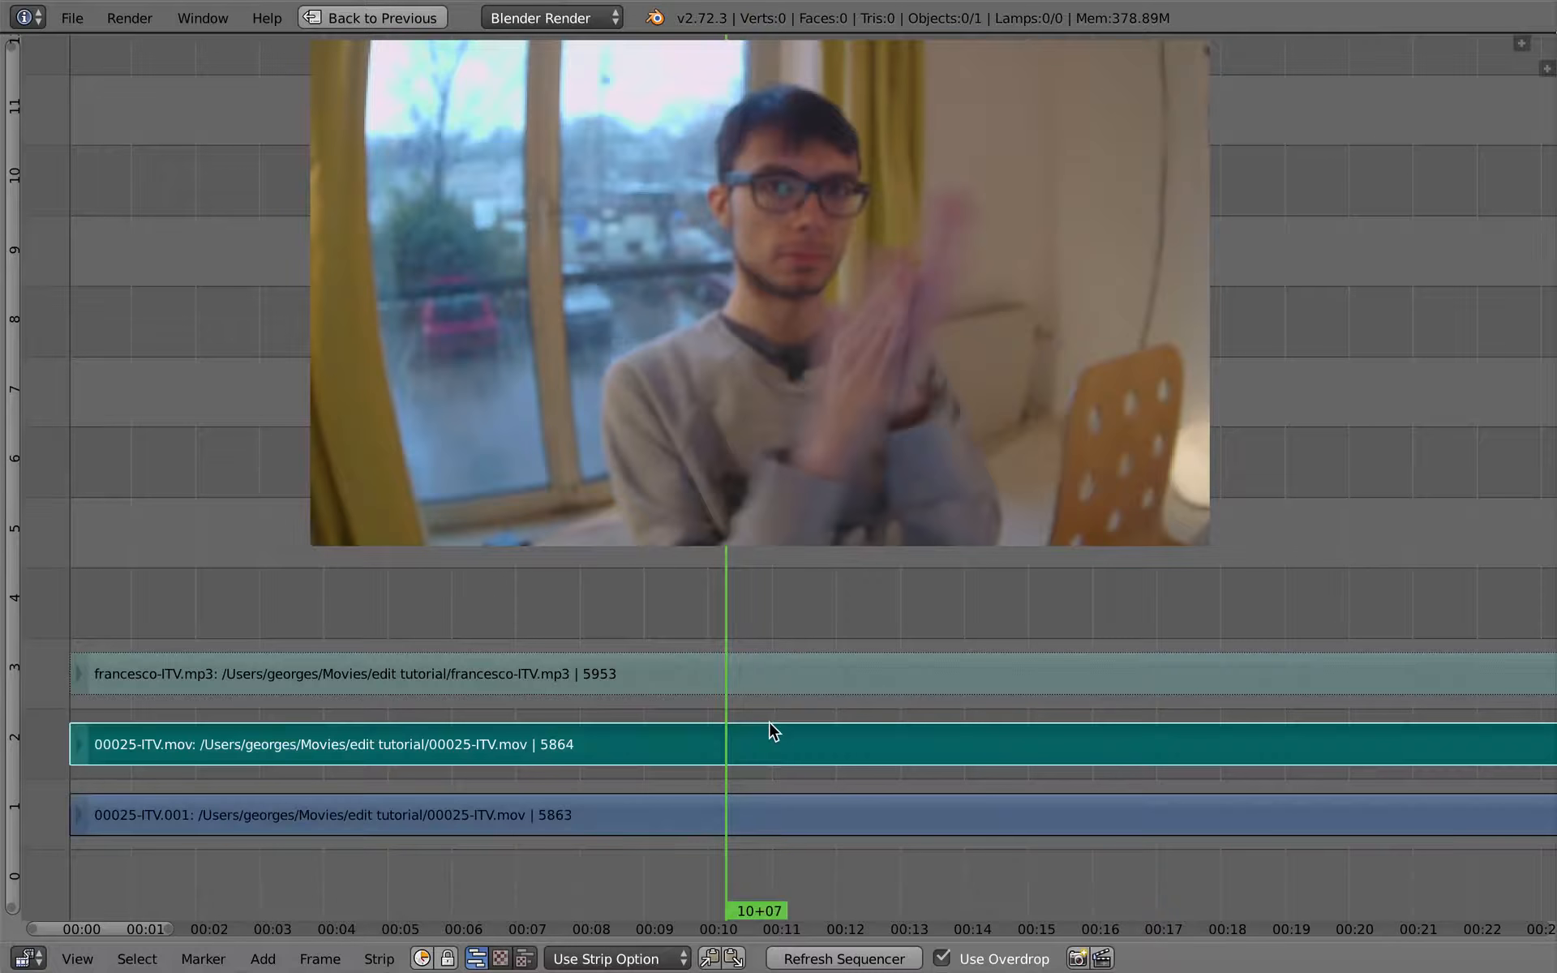
key(n)
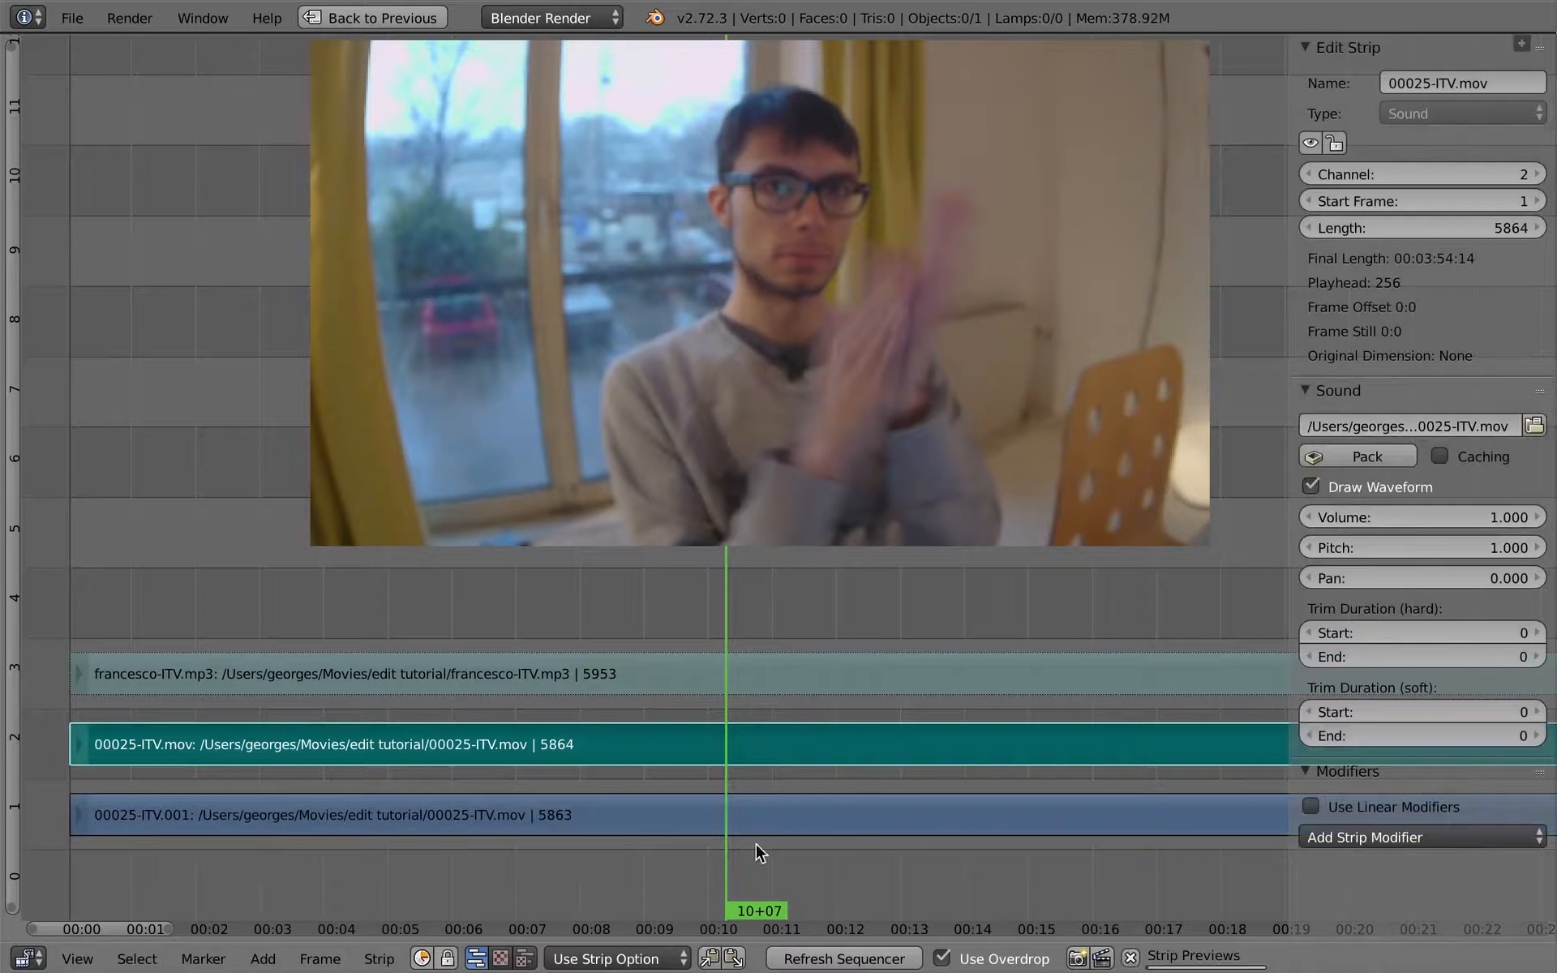
right_click(738, 673)
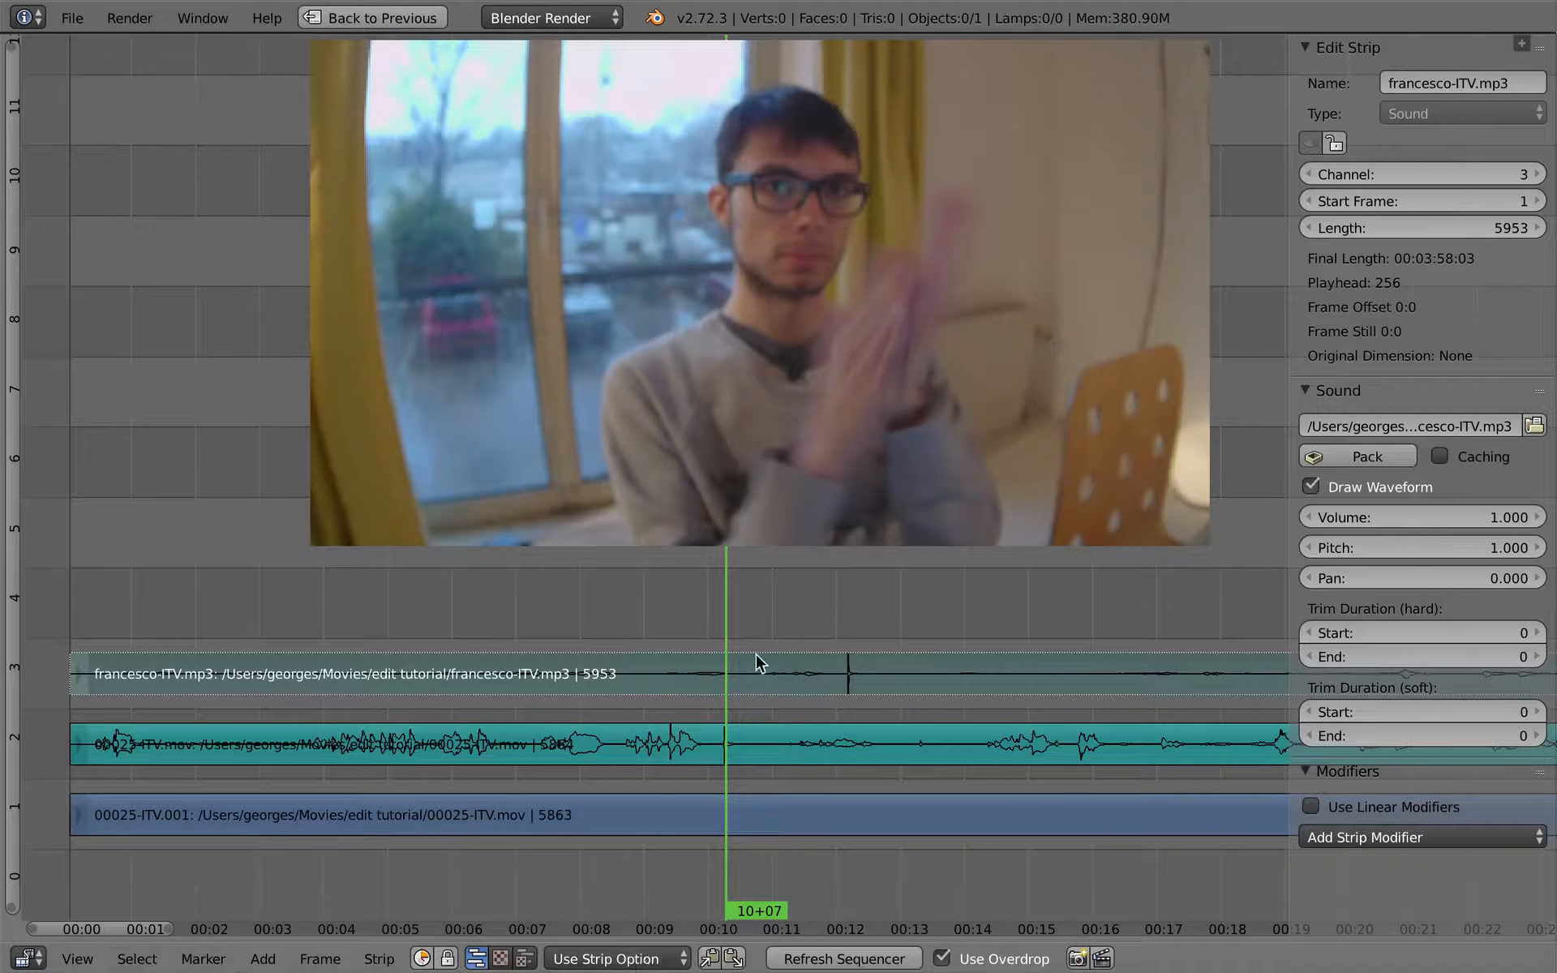
- Switch the sequencer's waveform drawing to Waveforms Off, then to Waveforms On for all sound strips
click(649, 958)
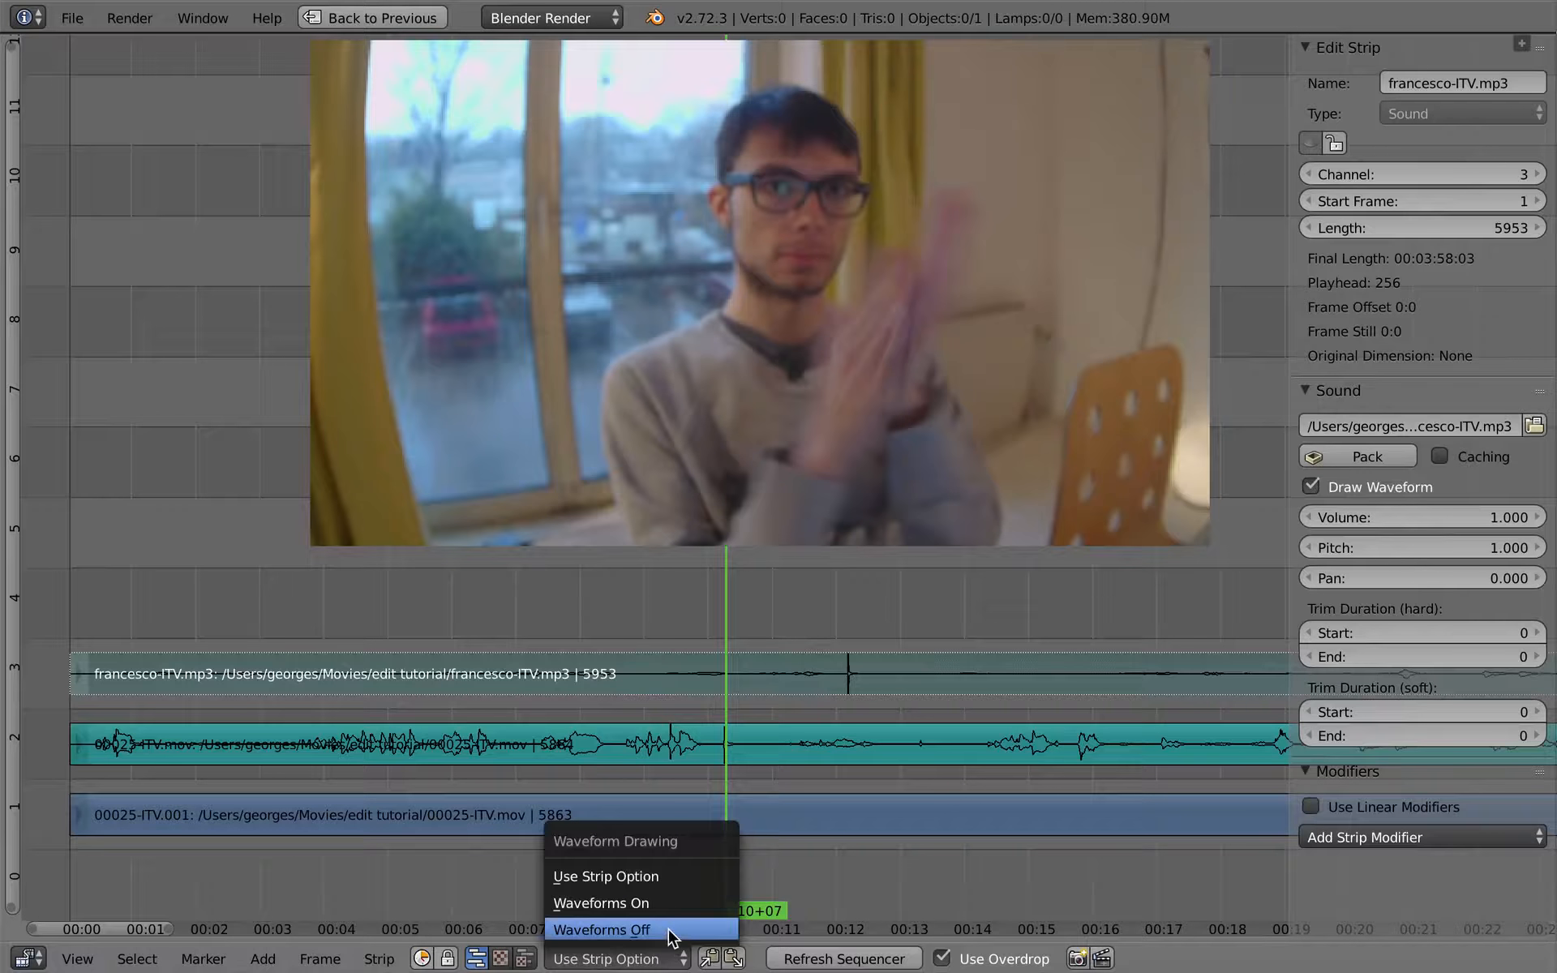
click(673, 930)
click(641, 958)
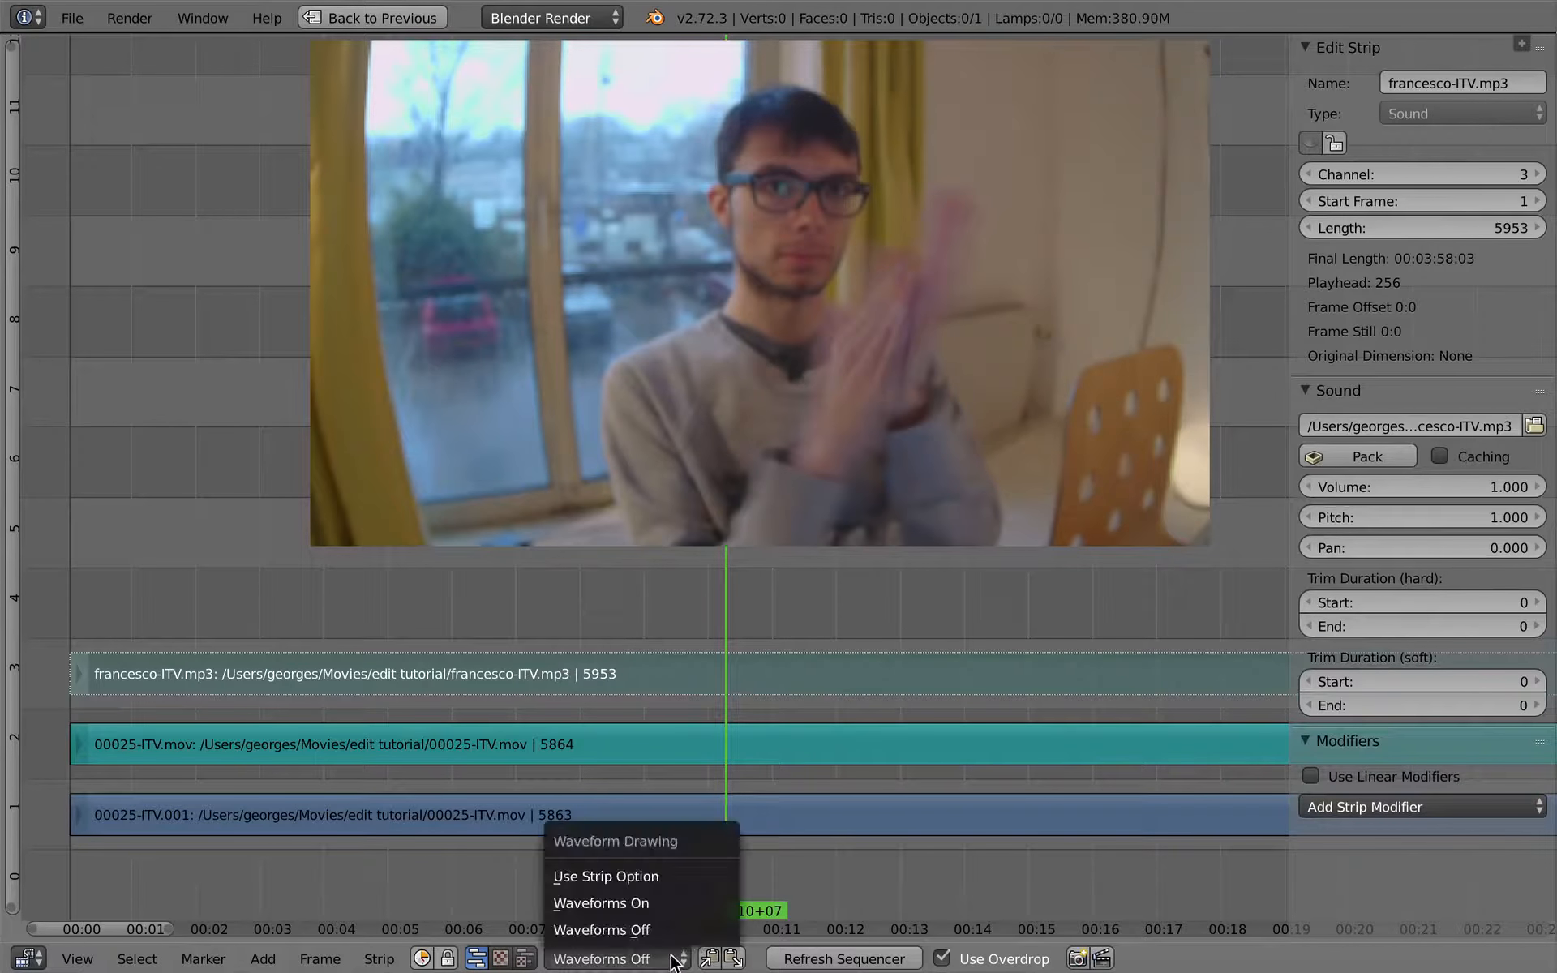
click(680, 907)
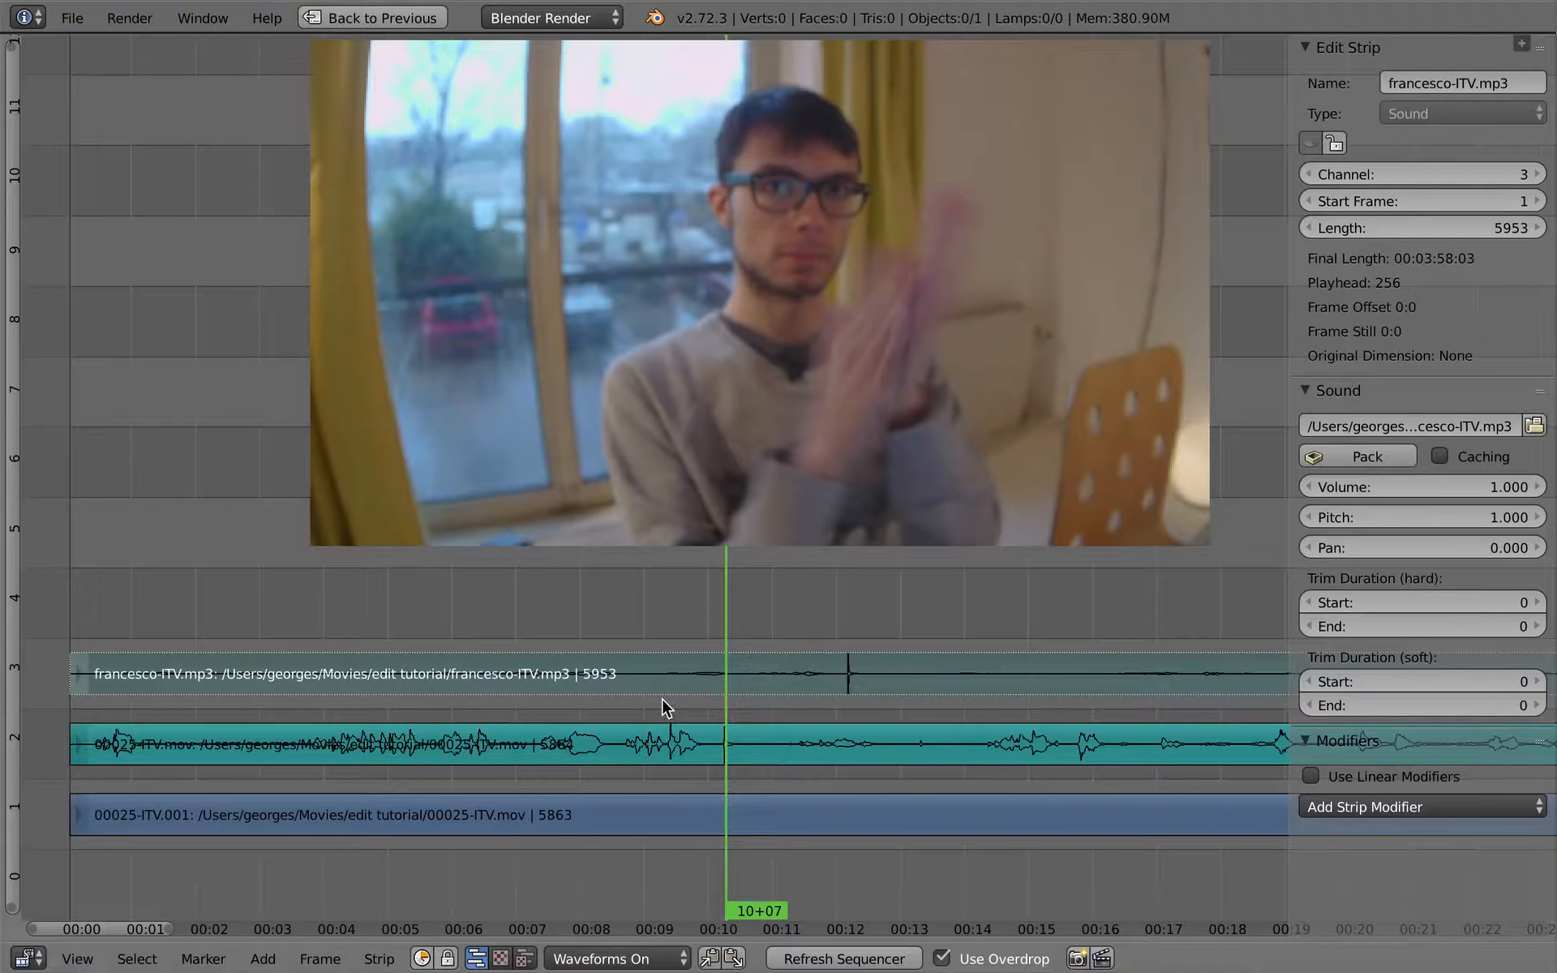
- Set waveform drawing to Use Strip Option and turn off Draw Waveform on the 00025-ITV.mov sound strip
right_click(834, 733)
right_click(831, 688)
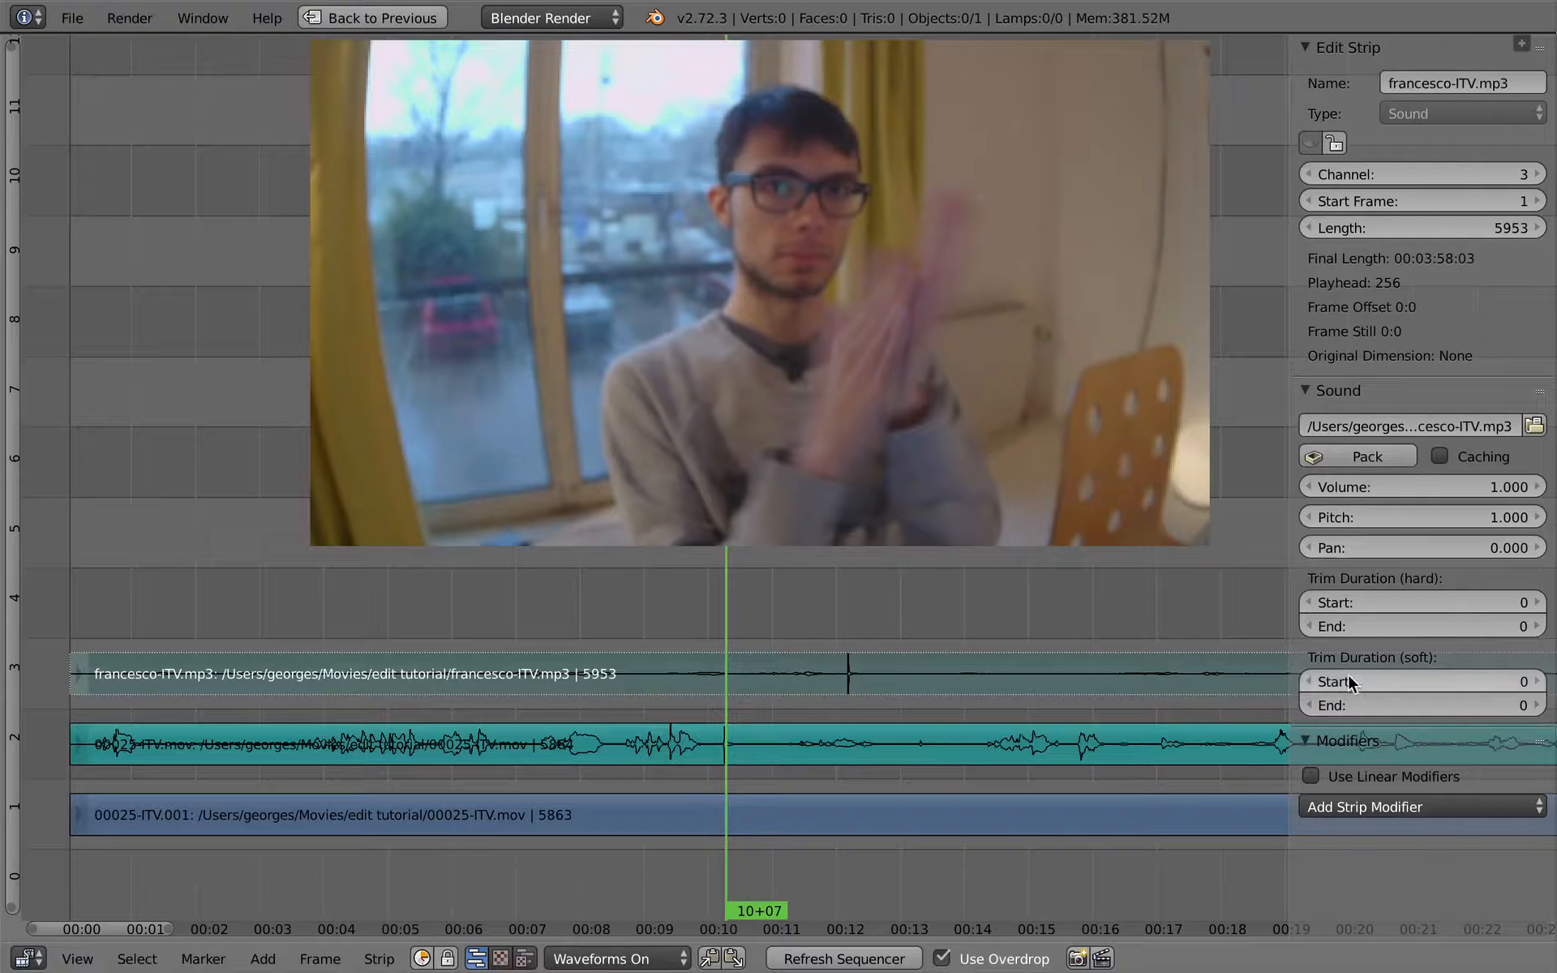
right_click(984, 760)
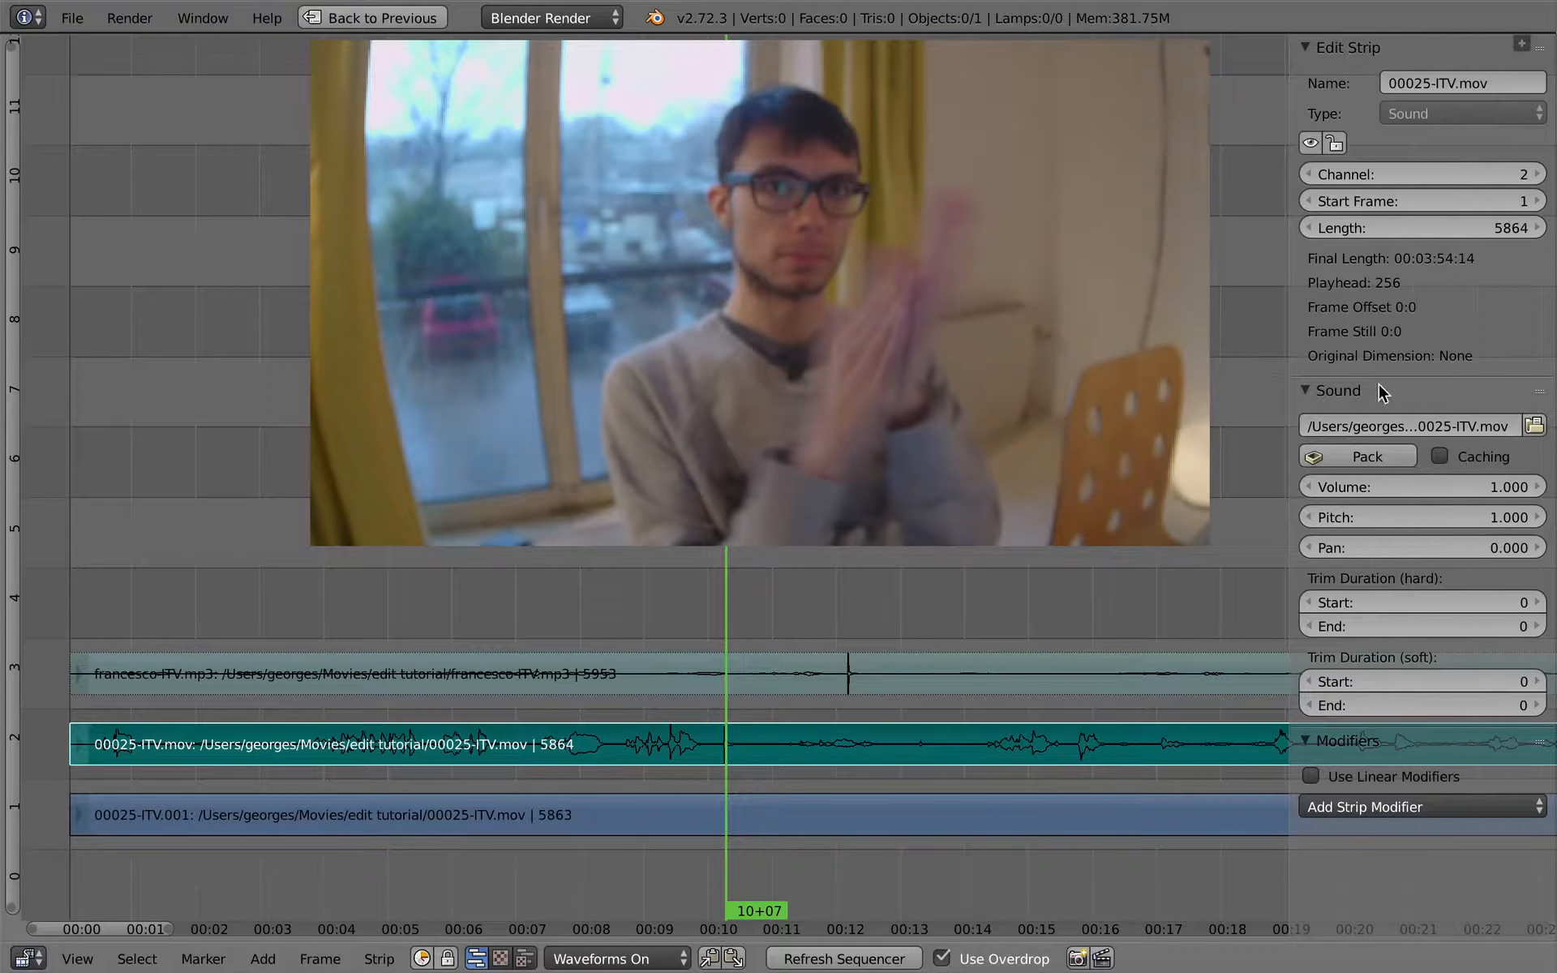
click(680, 957)
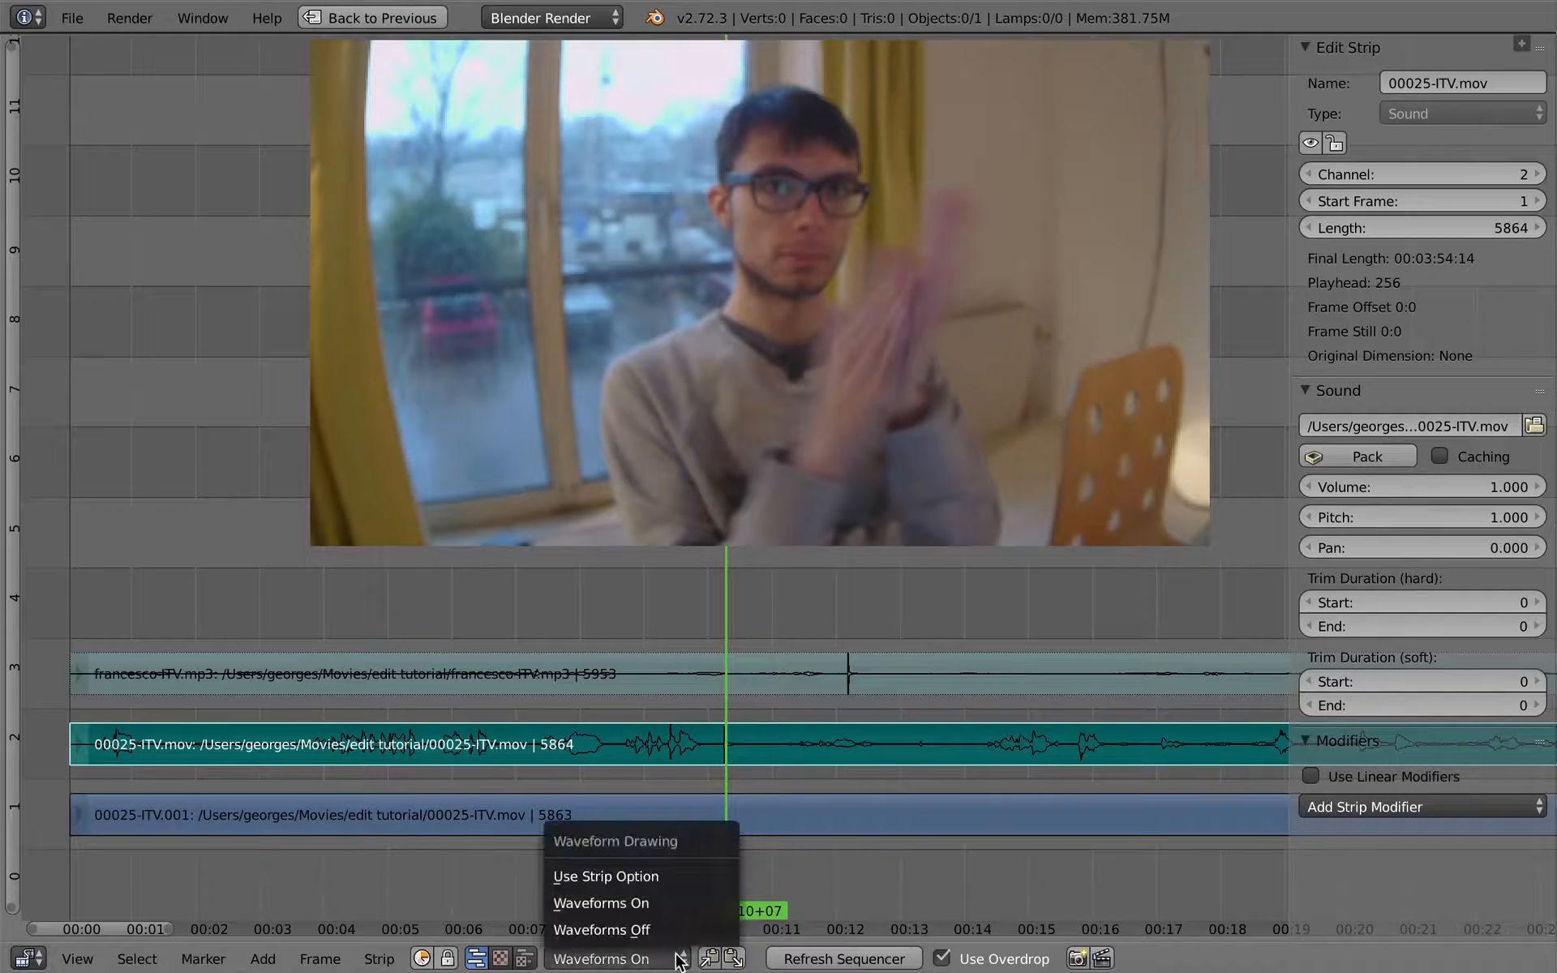
click(673, 877)
click(1311, 486)
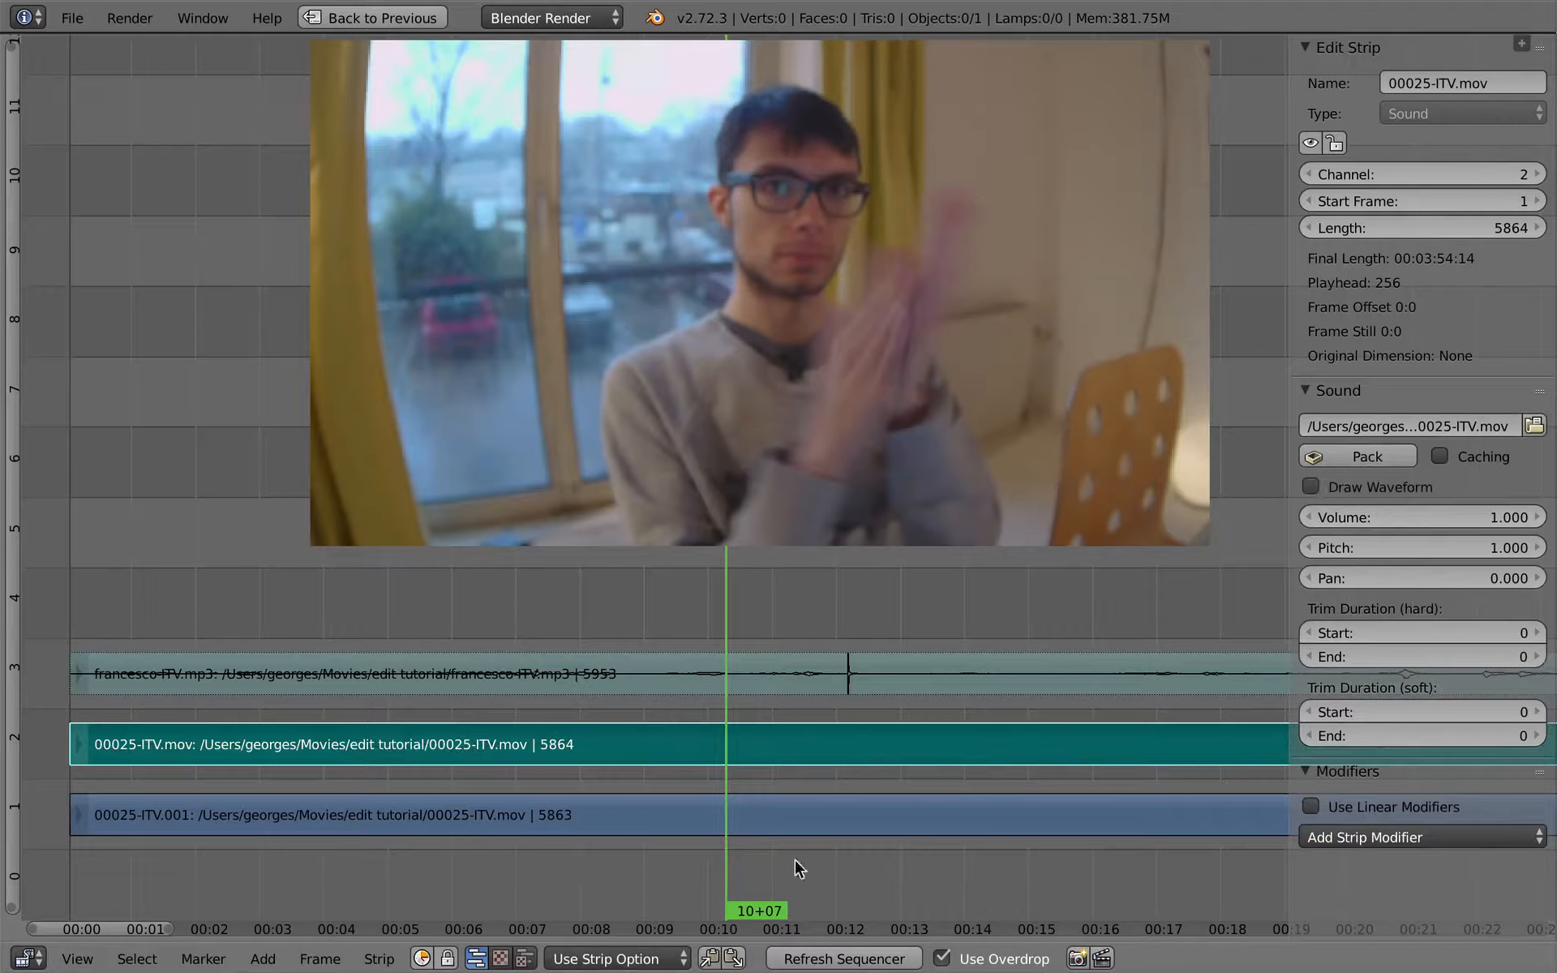
click(629, 960)
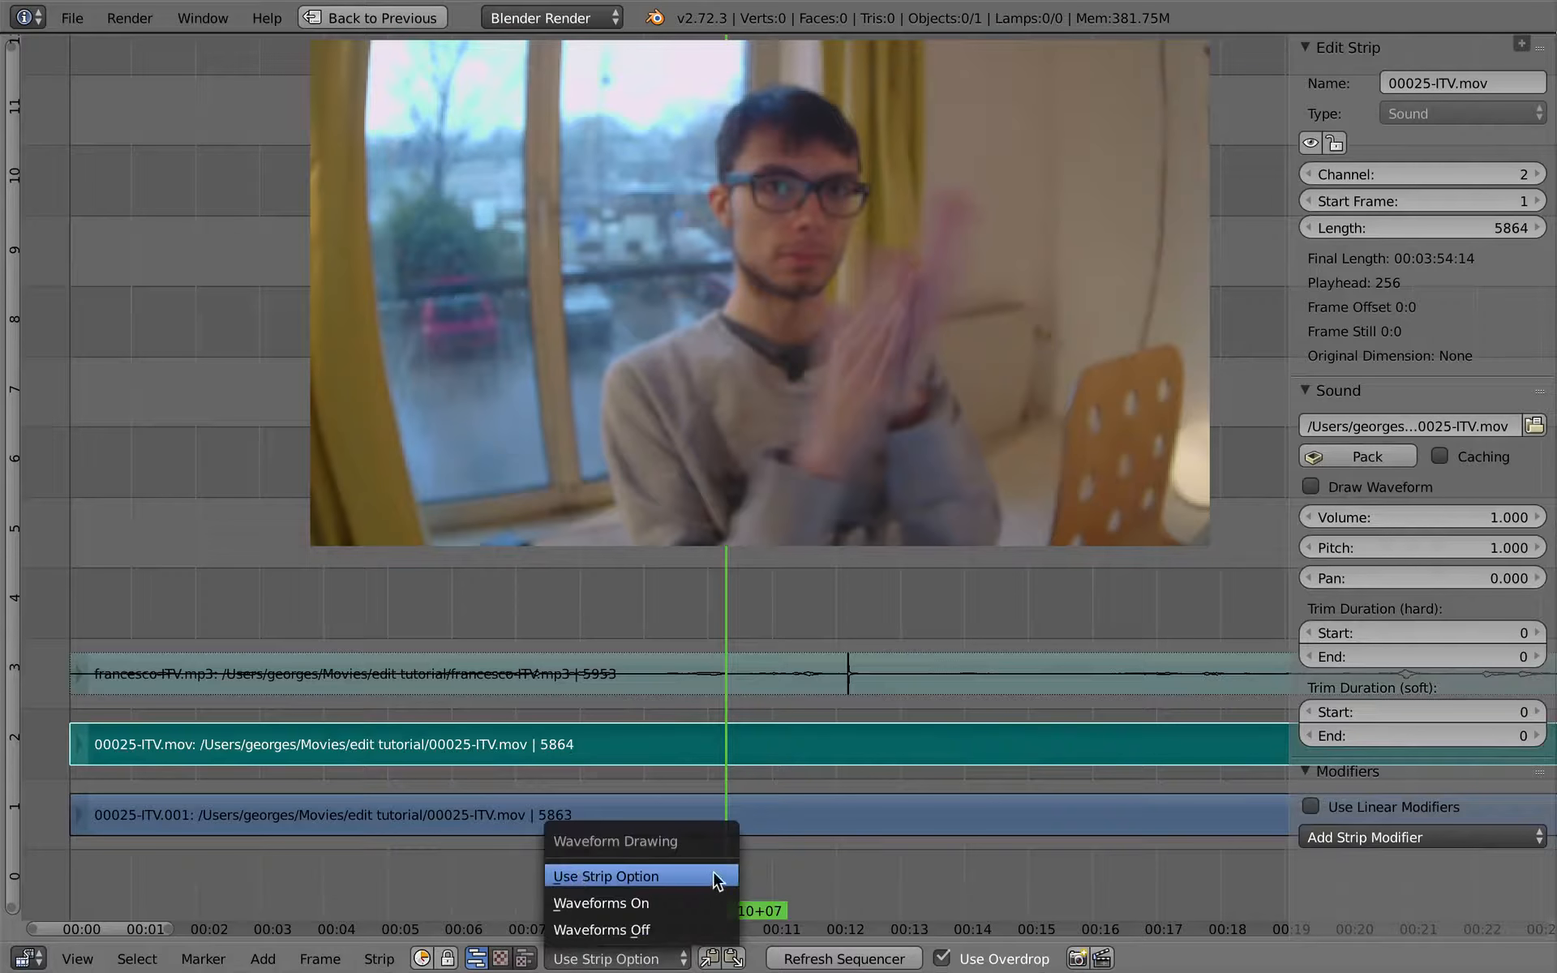
- Compare the Draw Waveform setting of the francesco-ITV.mp3 strip with that of the 00025-ITV.mov sound strip
right_click(799, 678)
right_click(800, 741)
right_click(807, 681)
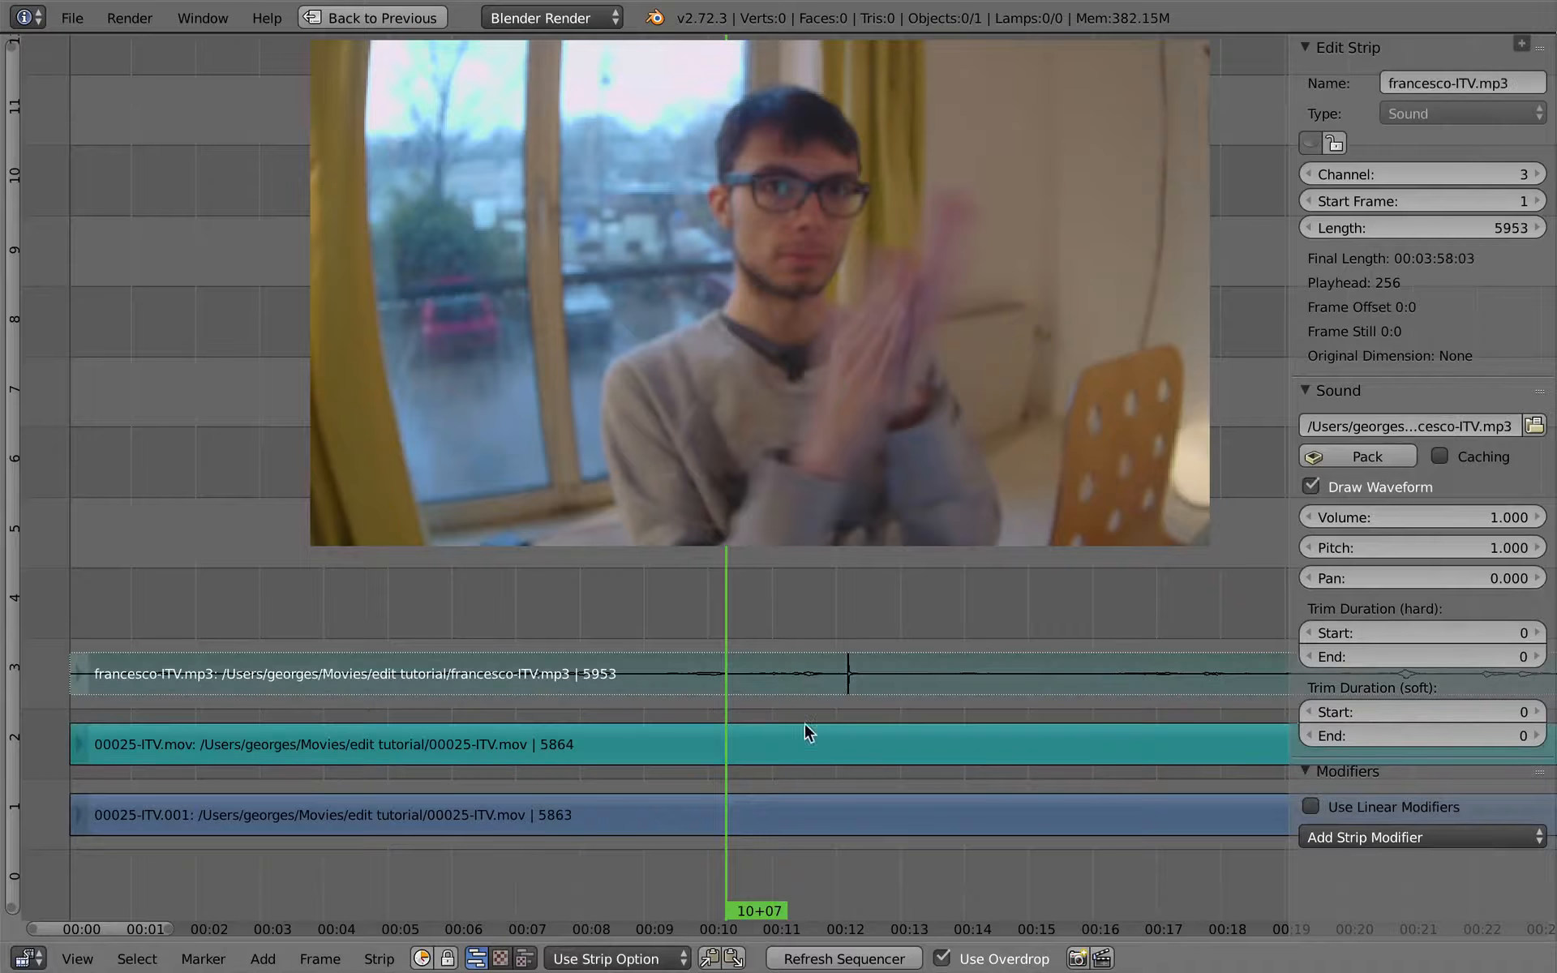
right_click(807, 743)
right_click(809, 683)
right_click(815, 744)
right_click(819, 677)
right_click(816, 742)
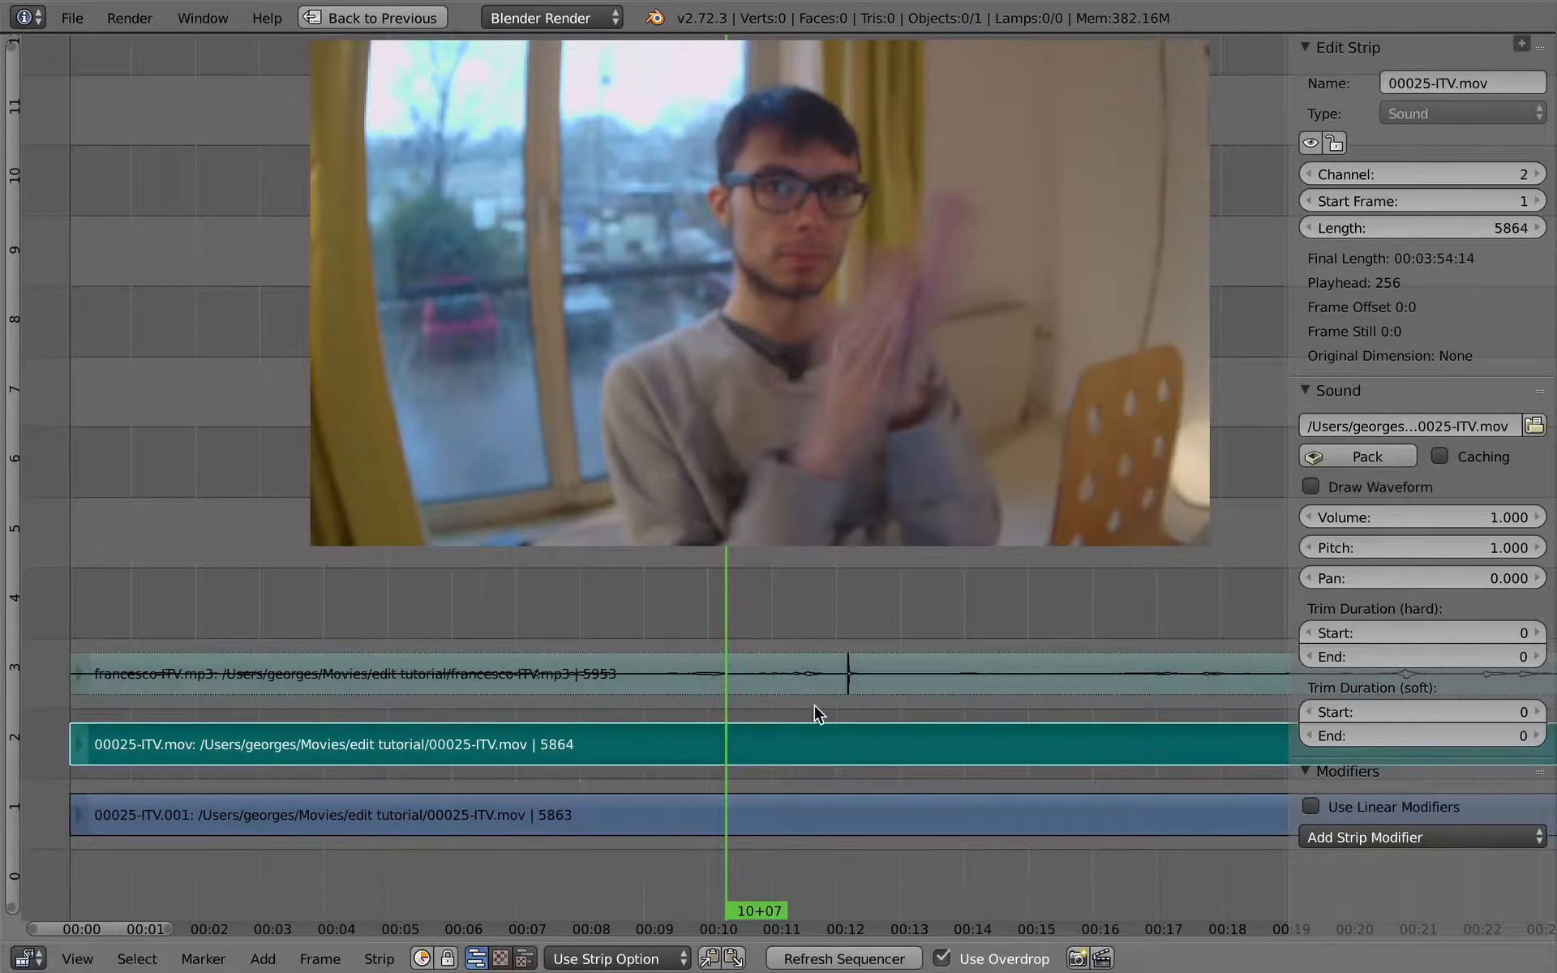
- Toggle Draw Waveform off and on again for francesco-ITV.mp3, and on and off again for the 00025-ITV.mov sound strip
right_click(818, 678)
click(1313, 486)
click(1314, 486)
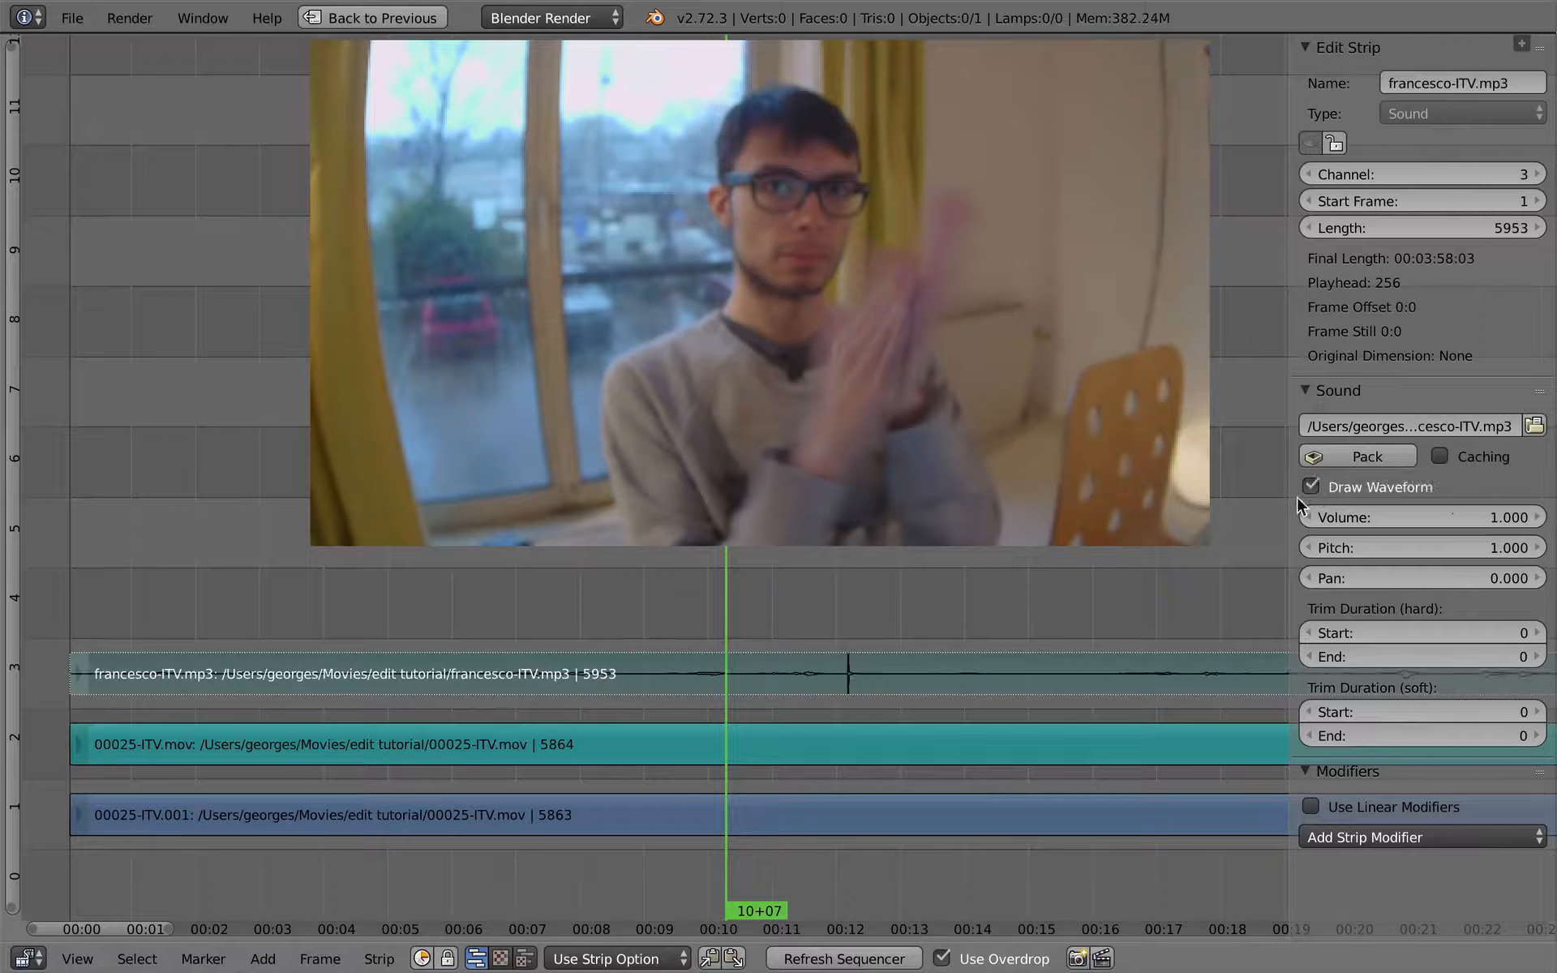
right_click(768, 751)
click(1313, 485)
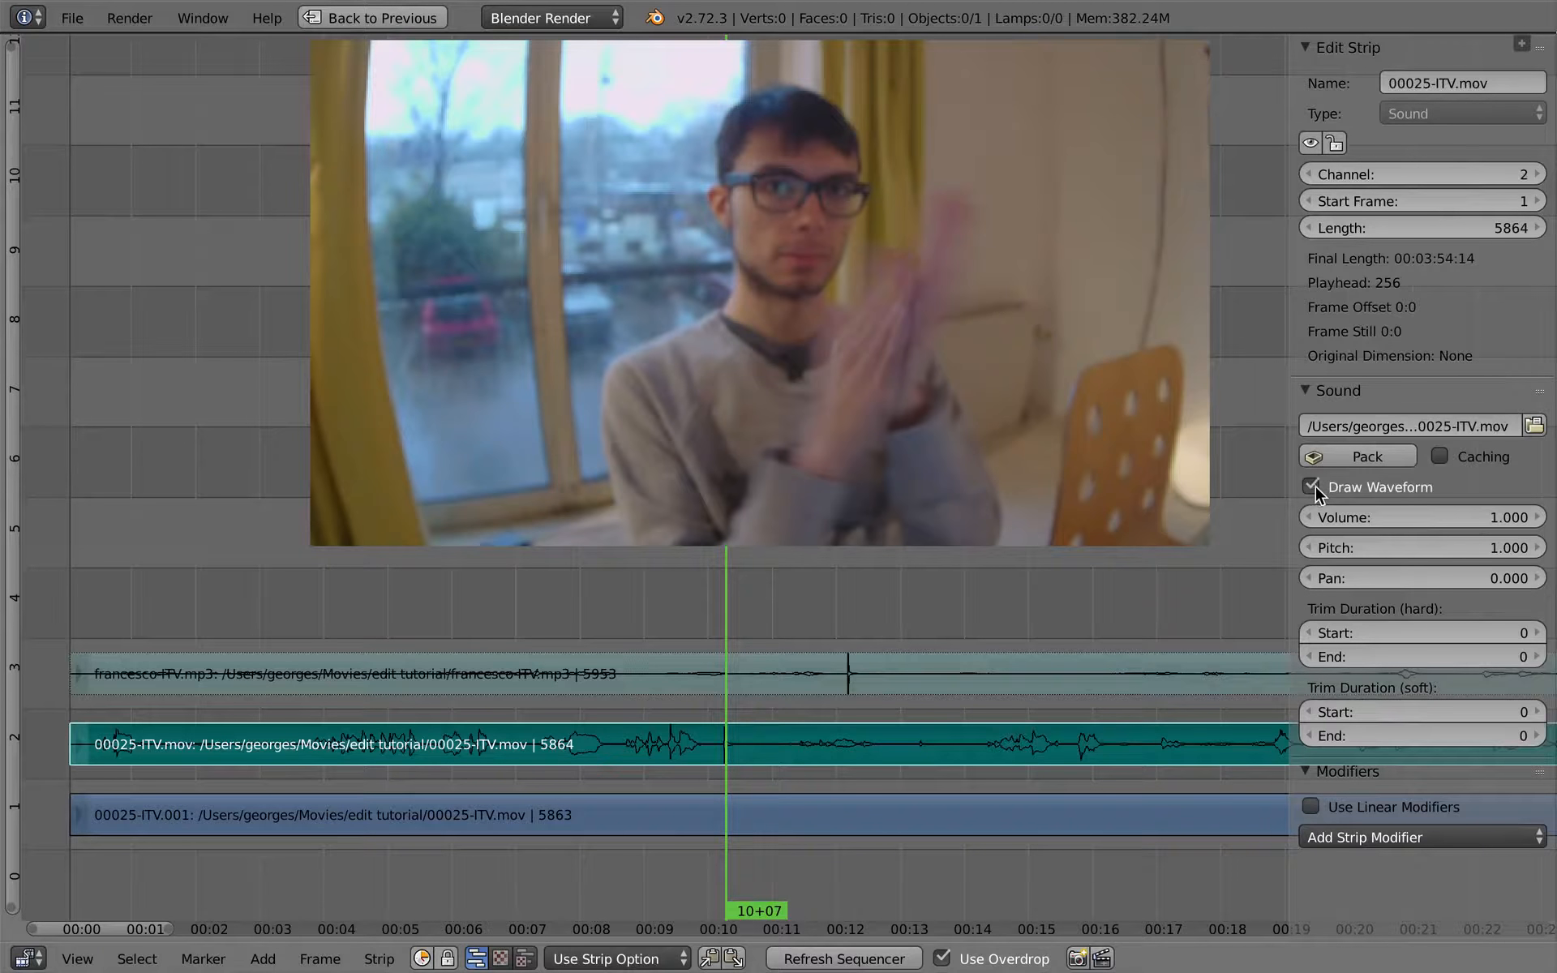
click(1314, 486)
- Set the sequencer's waveform drawing to Waveforms On and hide the strip properties sidebar
right_click(764, 678)
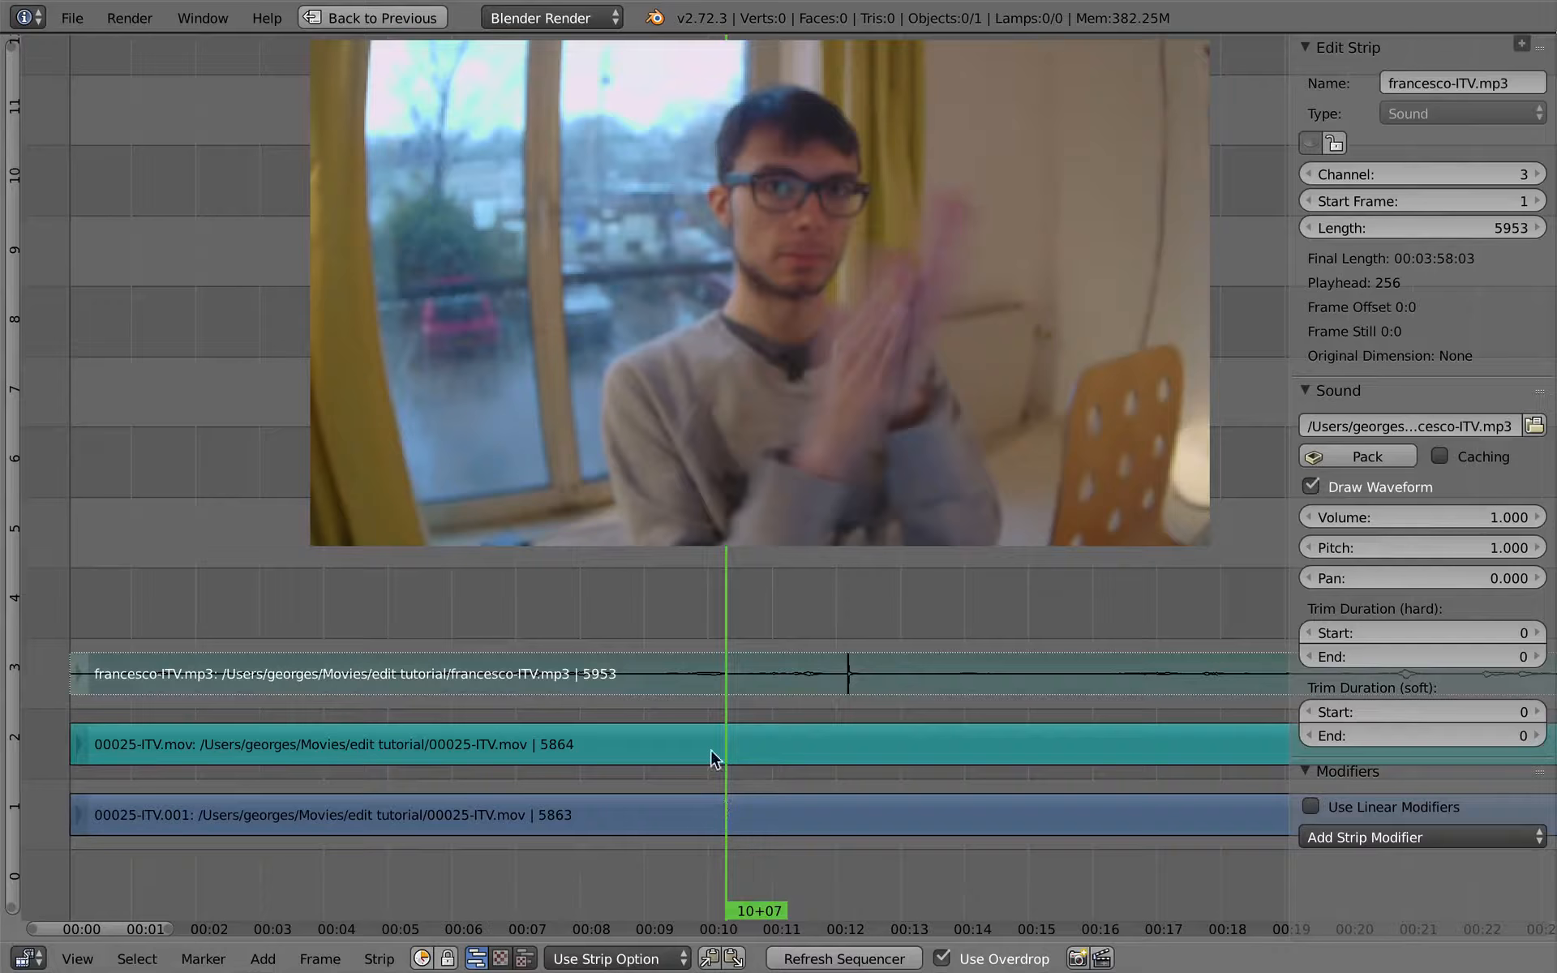
click(624, 958)
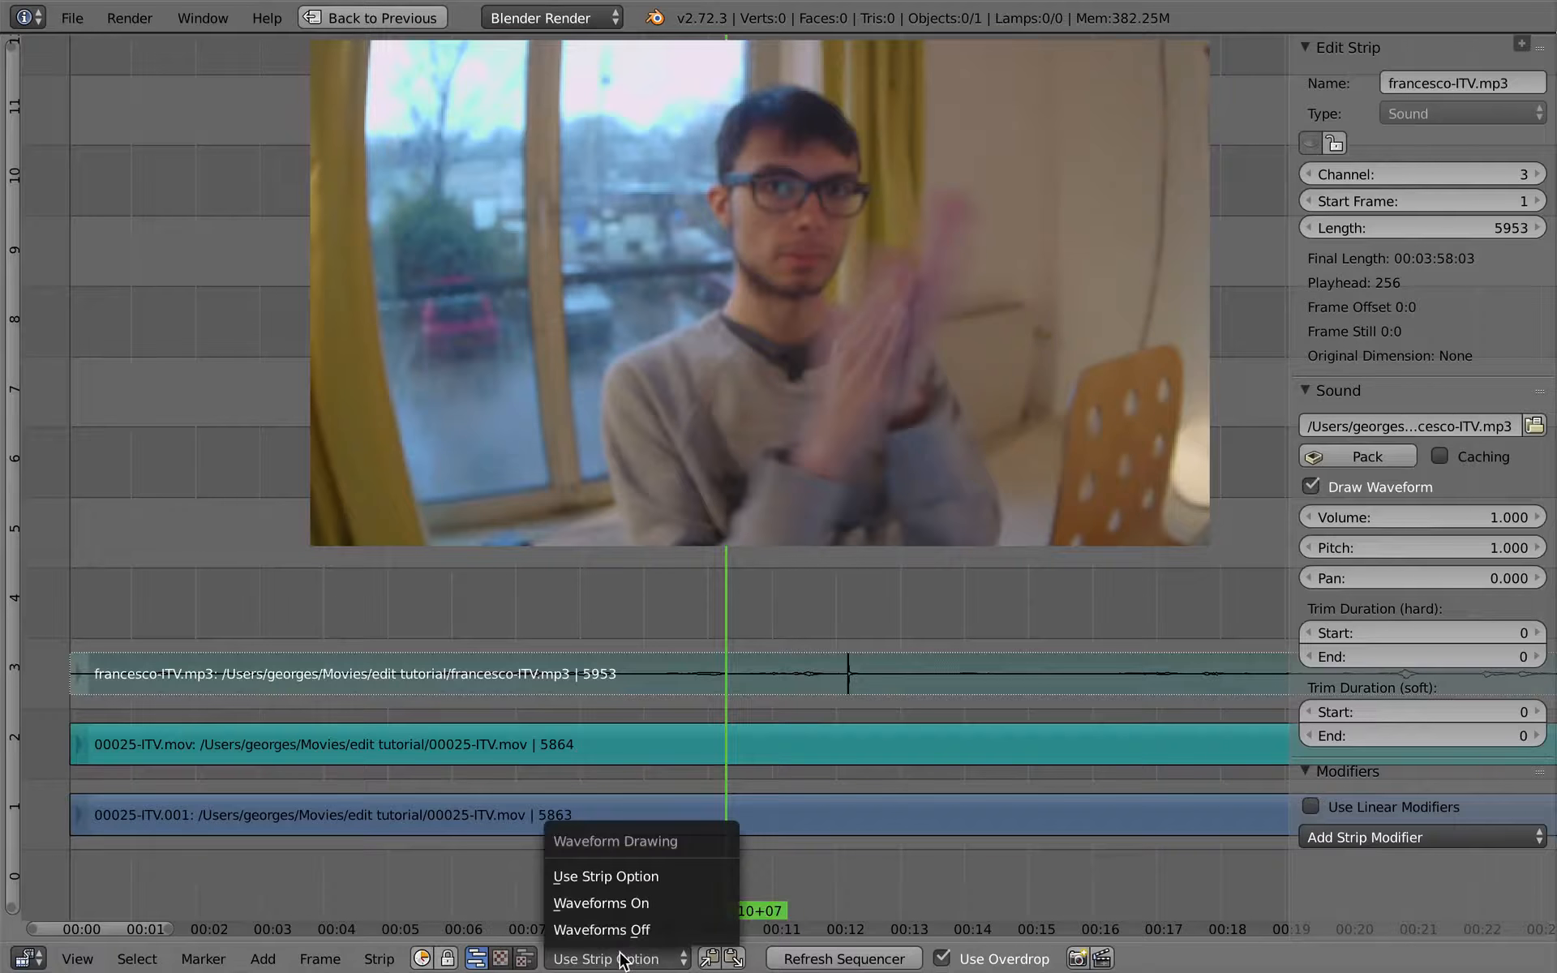
click(645, 903)
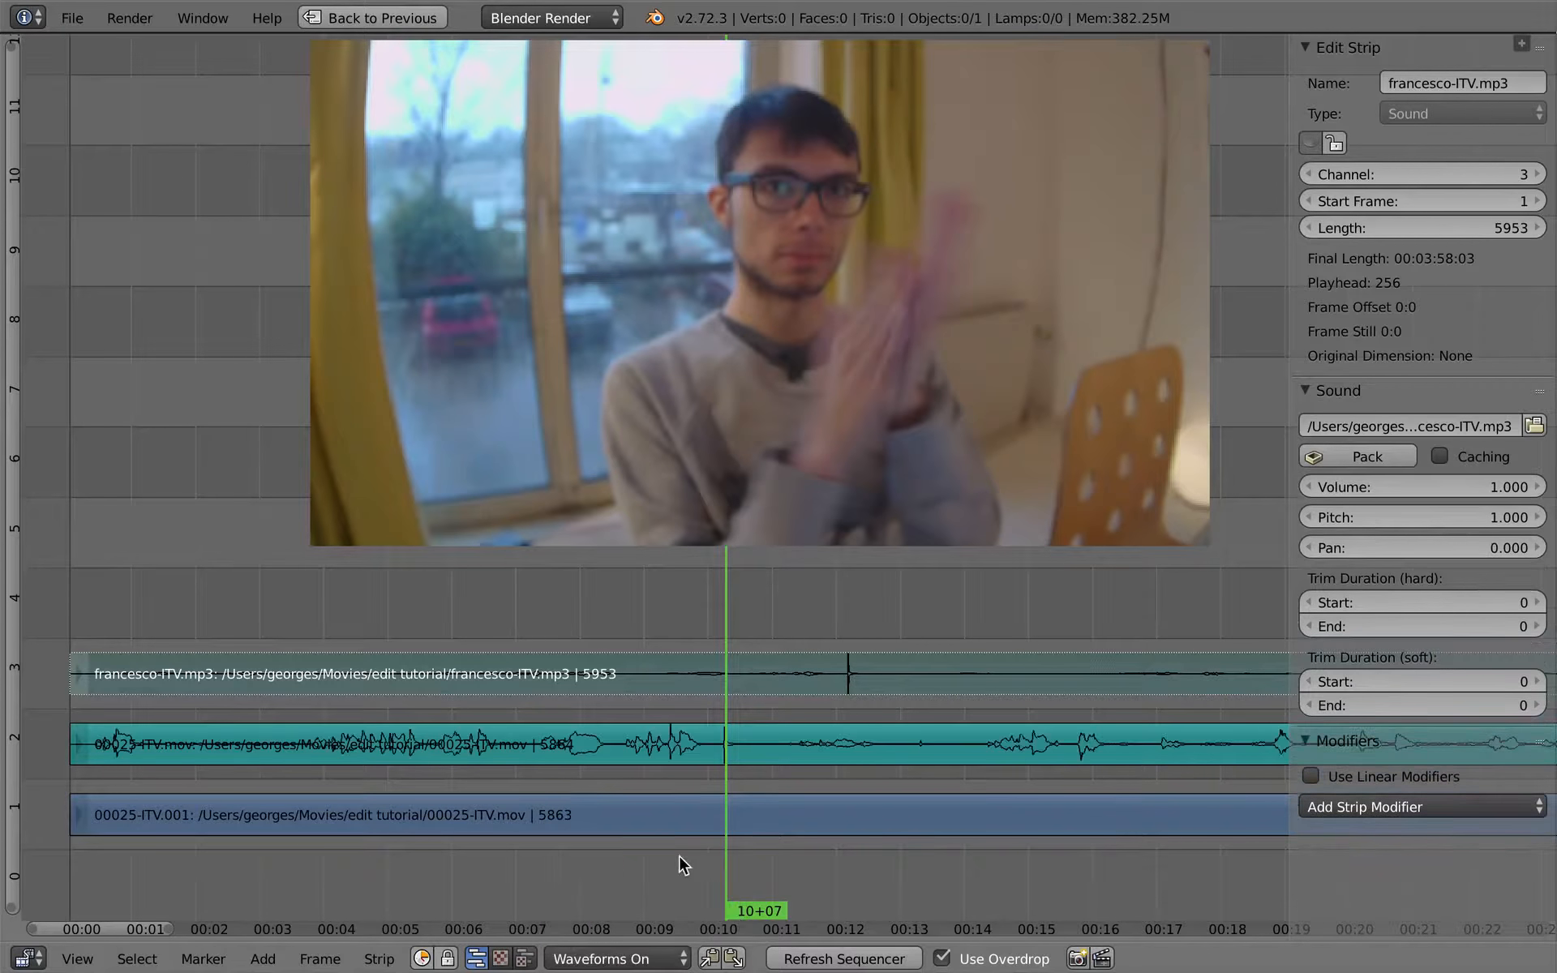
key(n)
- Slide francesco-ITV.mp3 earlier to start at frame -47, lining up its clap spike with the 00025-ITV.mov spike near 10+06
ctrl+middle_drag(805, 719, 726, 709)
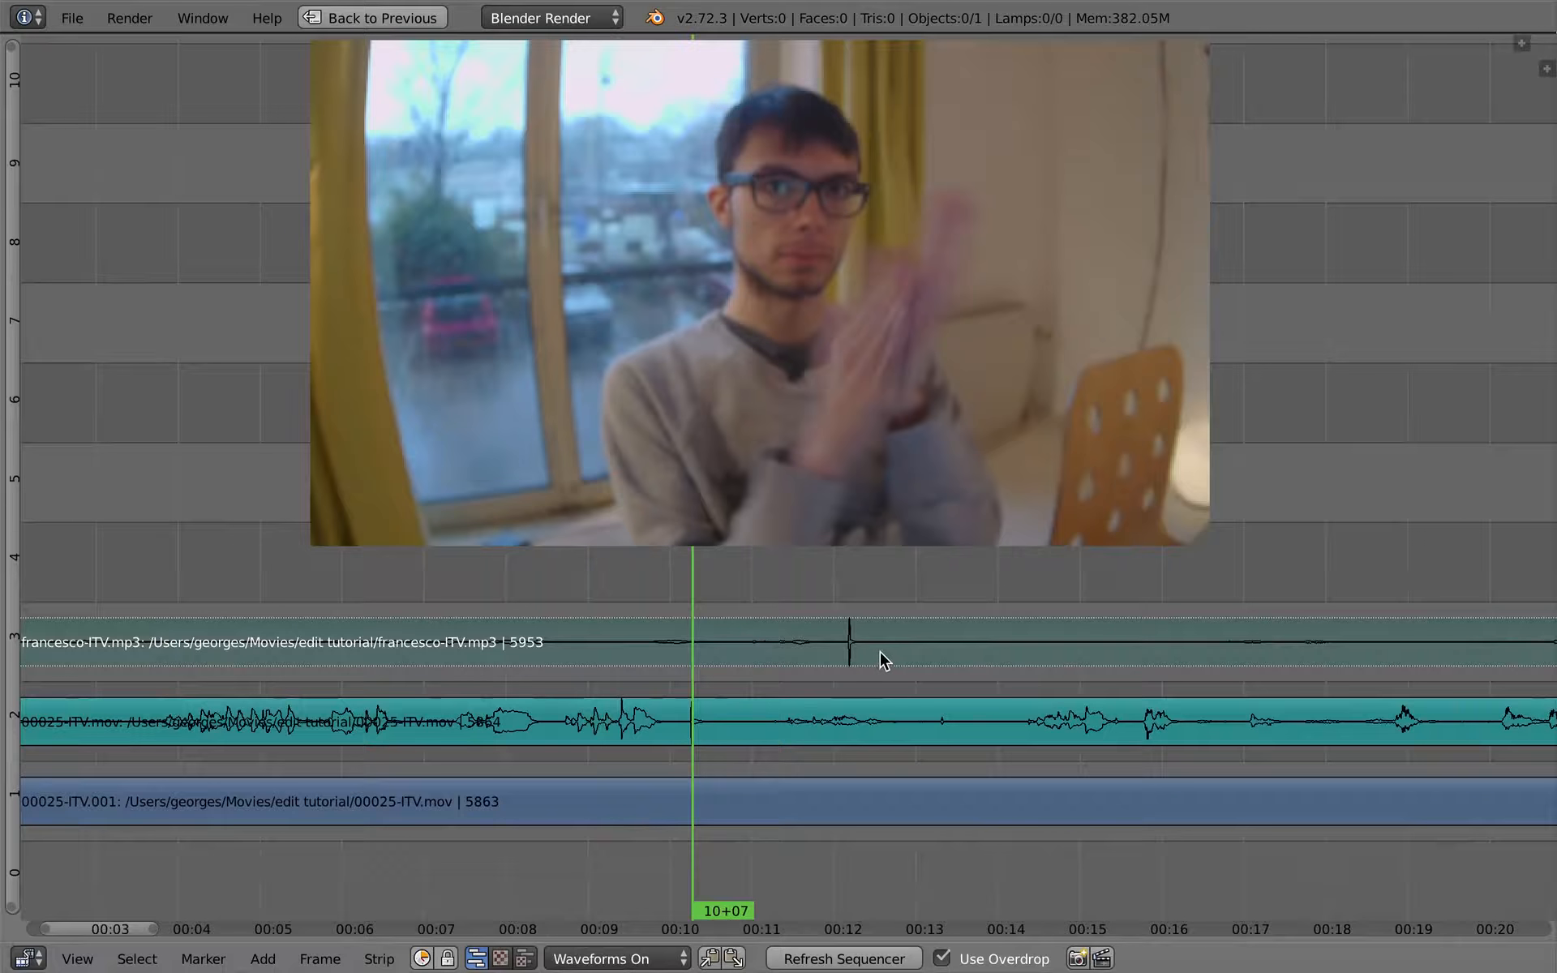
key(g)
click(733, 657)
ctrl+middle_drag(743, 680, 998, 658)
key(g)
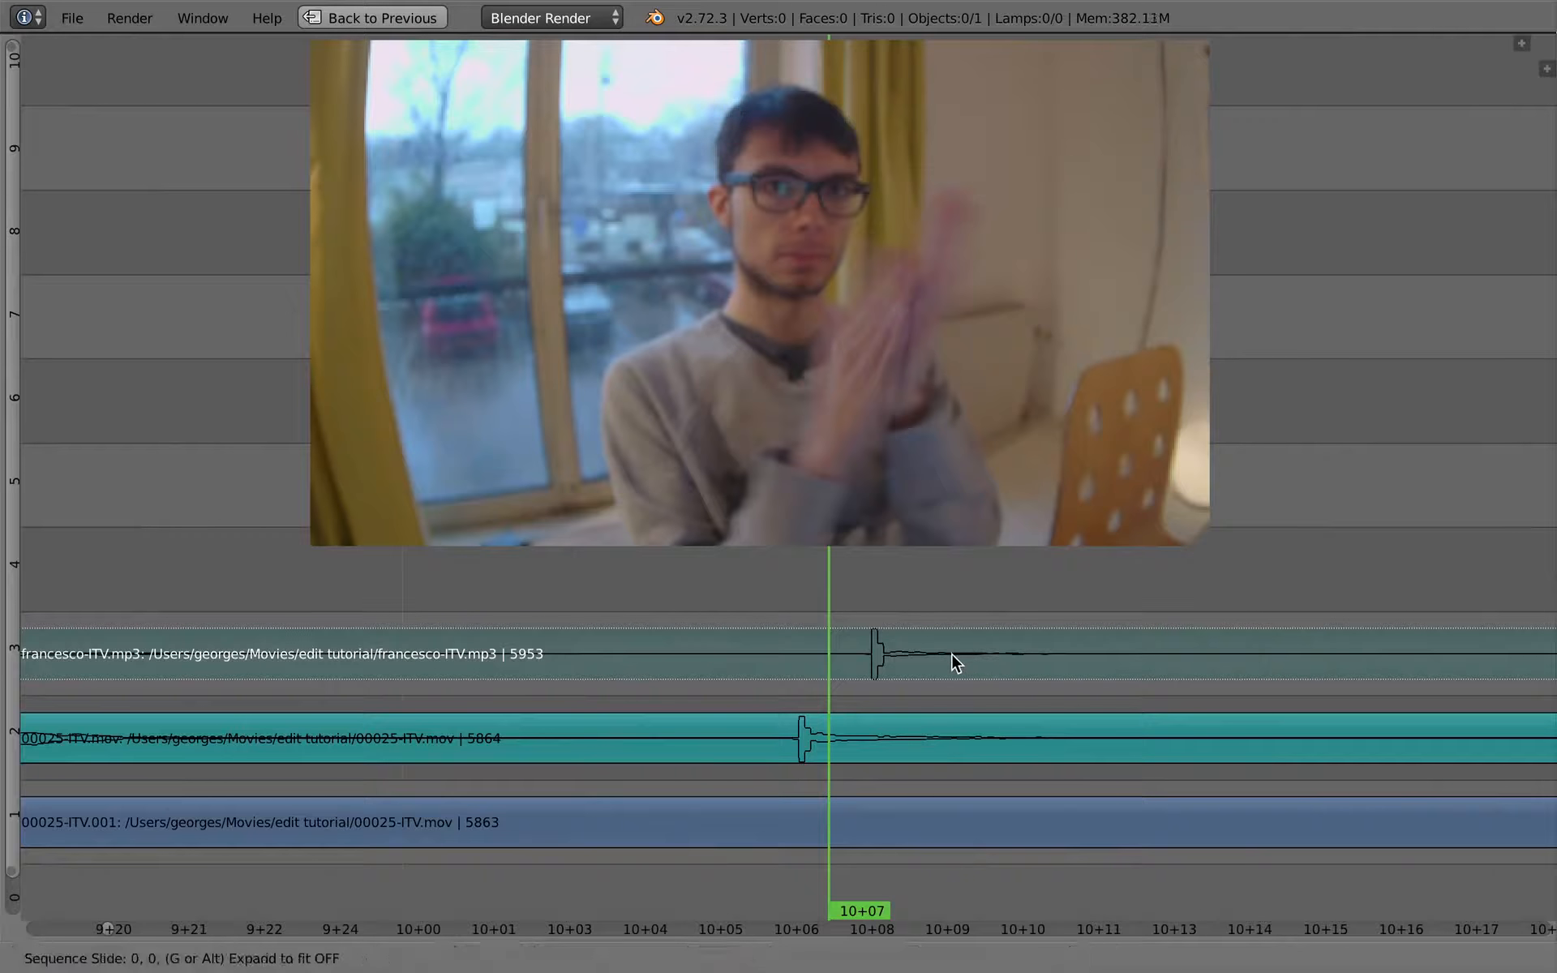
click(890, 673)
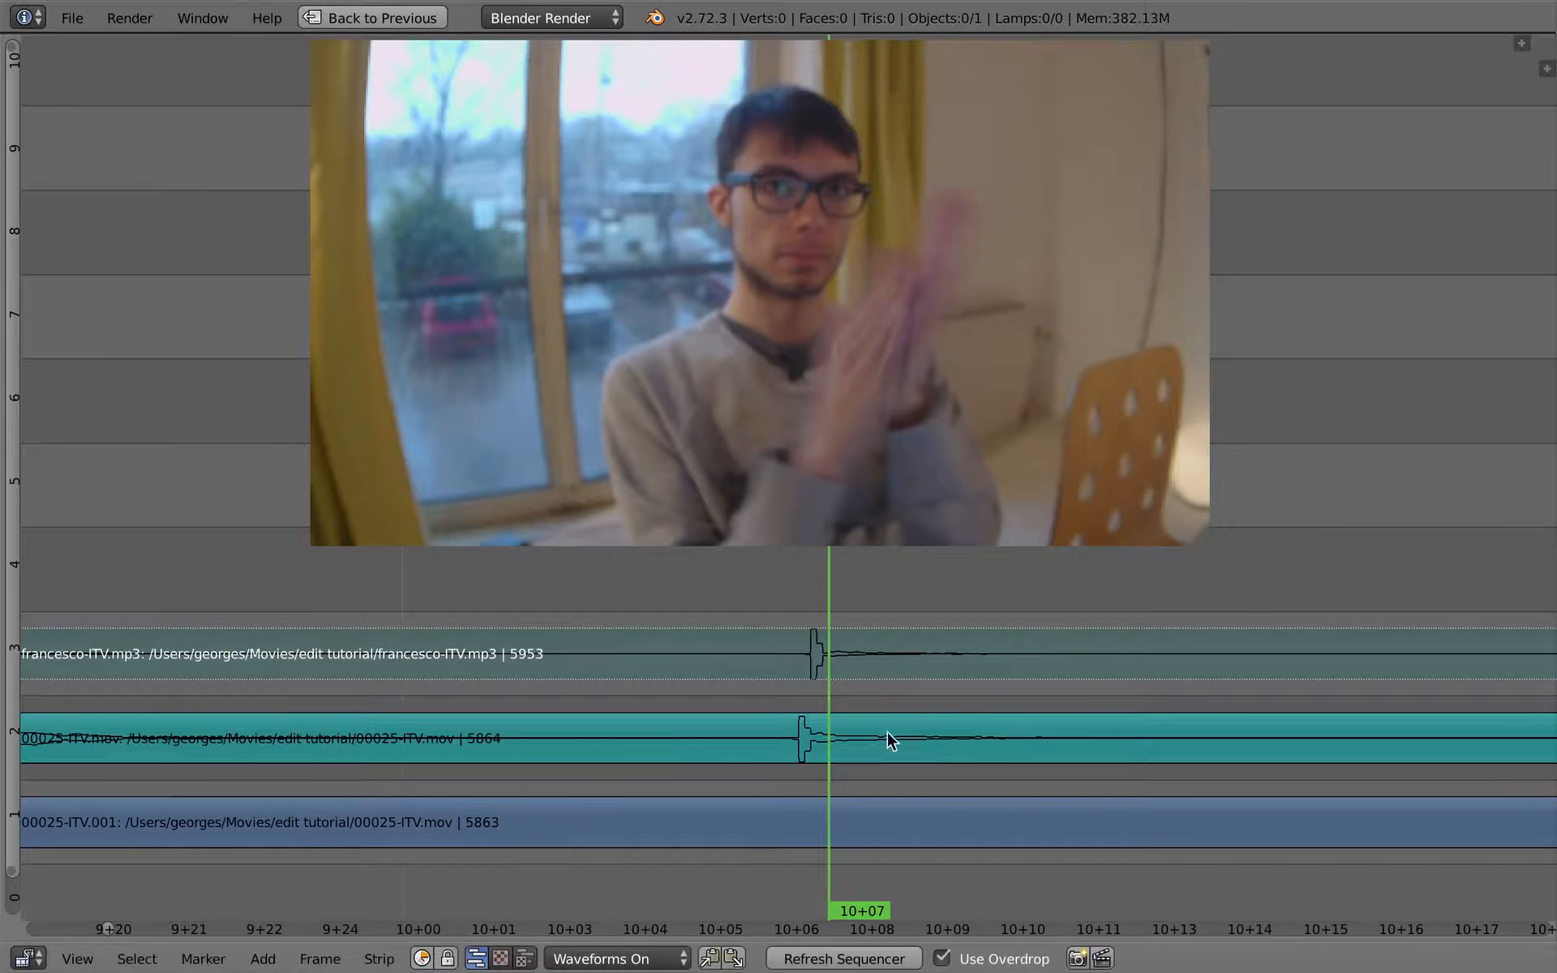
- Mute the 00025-ITV.mov sound in favour of an unmuted francesco-ITV.mp3, and place the playhead at 9+24 before the clap
ctrl+middle_drag(887, 731, 416, 741)
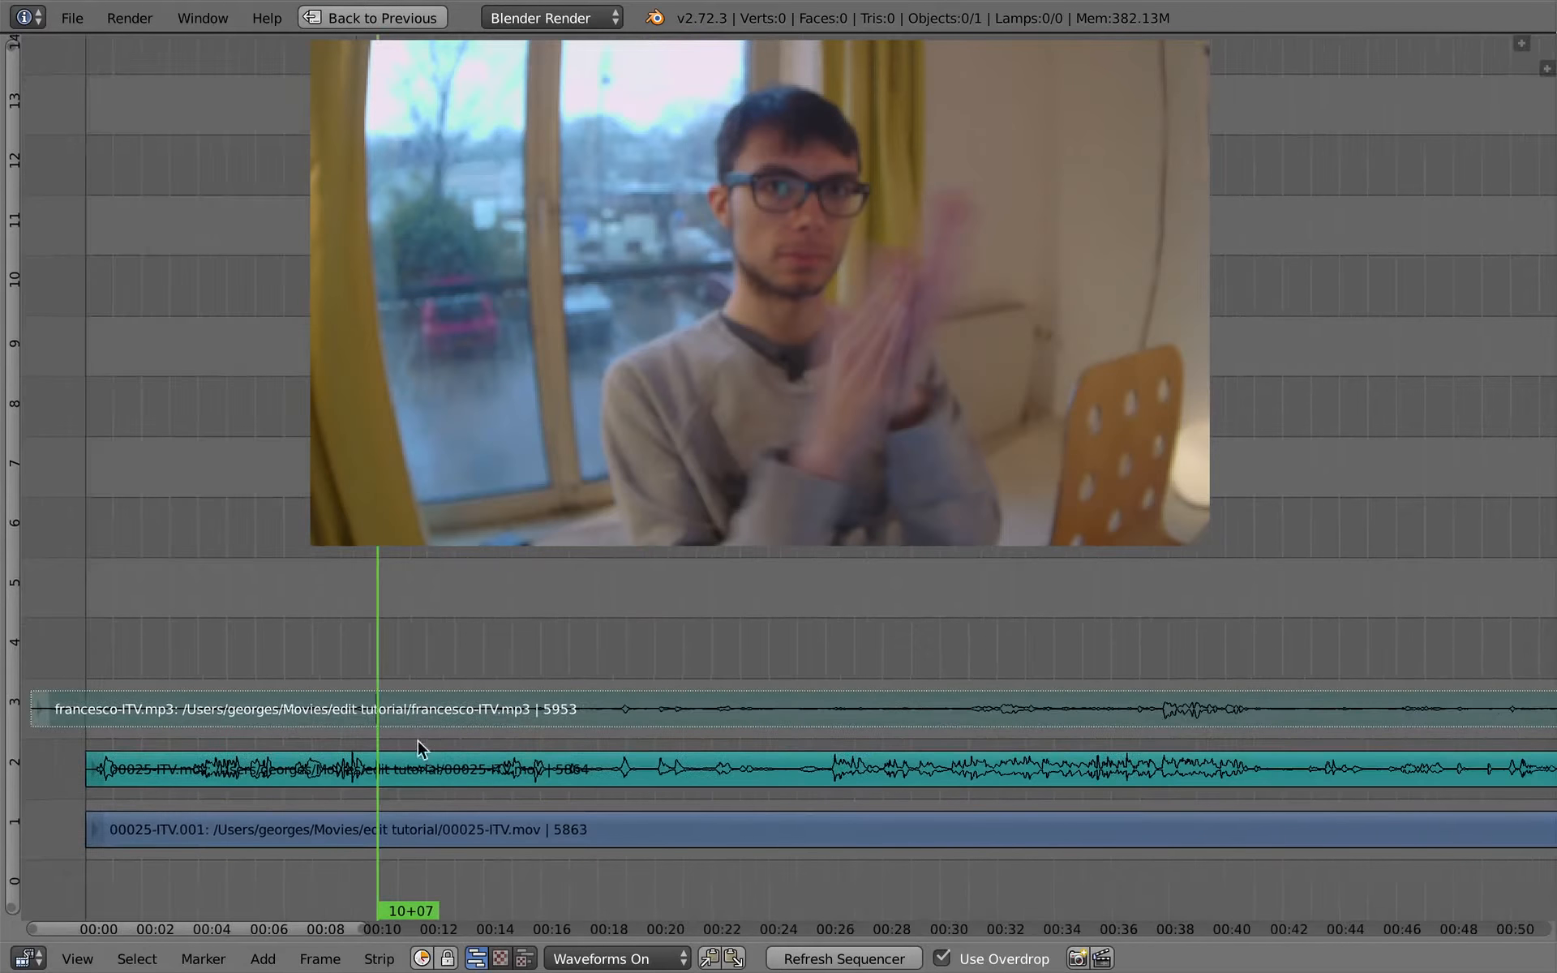
right_click(373, 770)
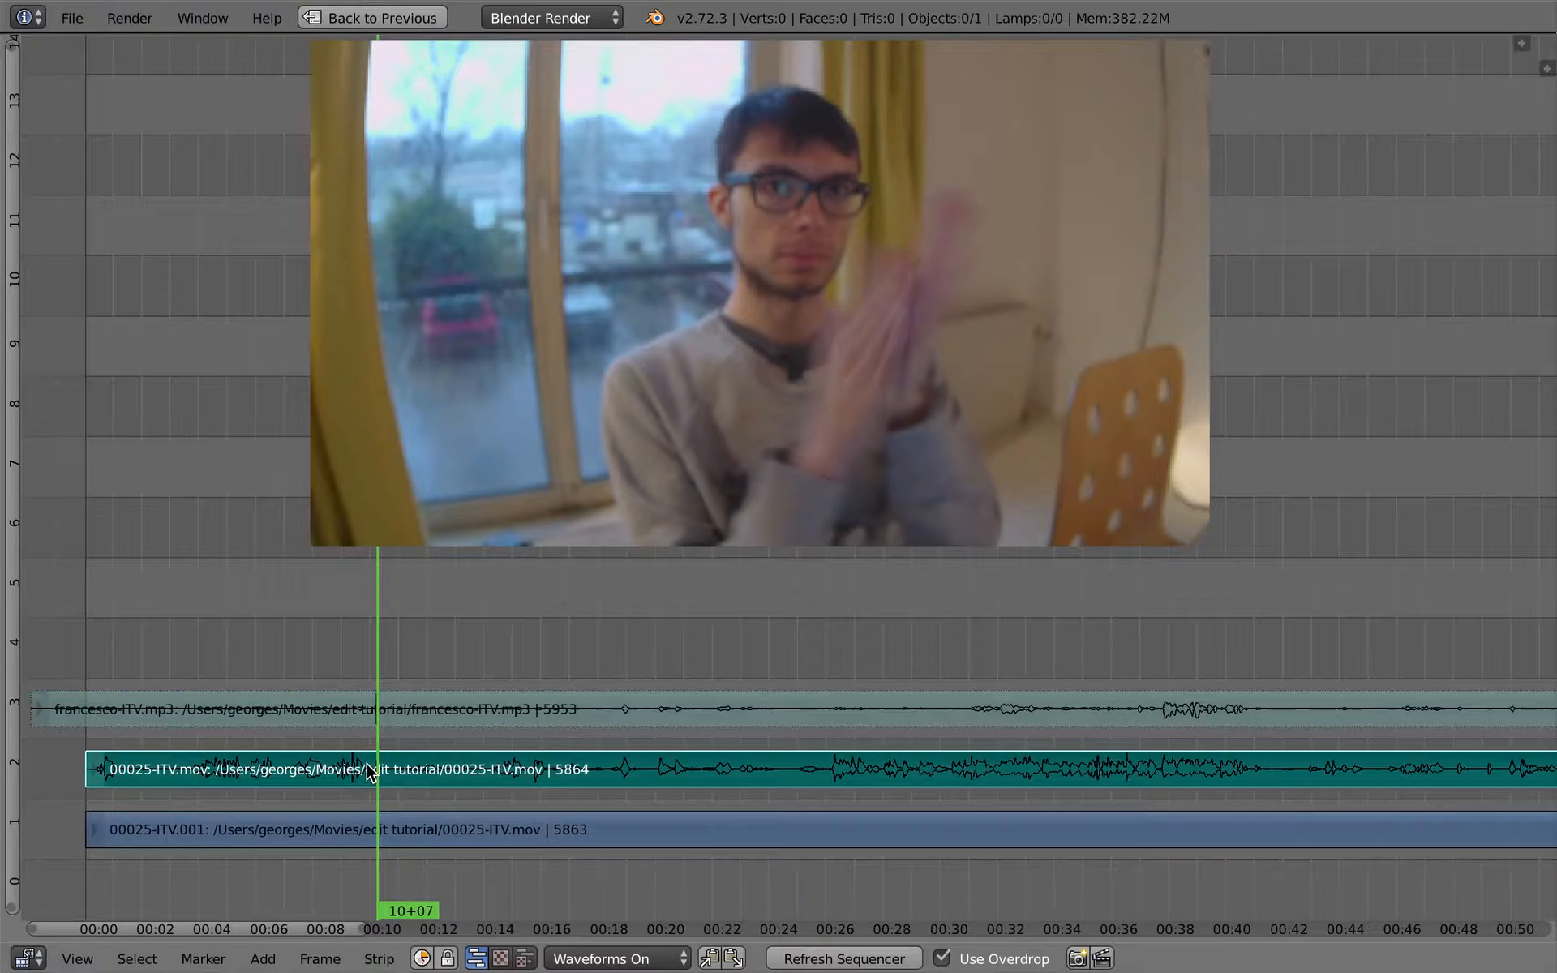
right_click(388, 717)
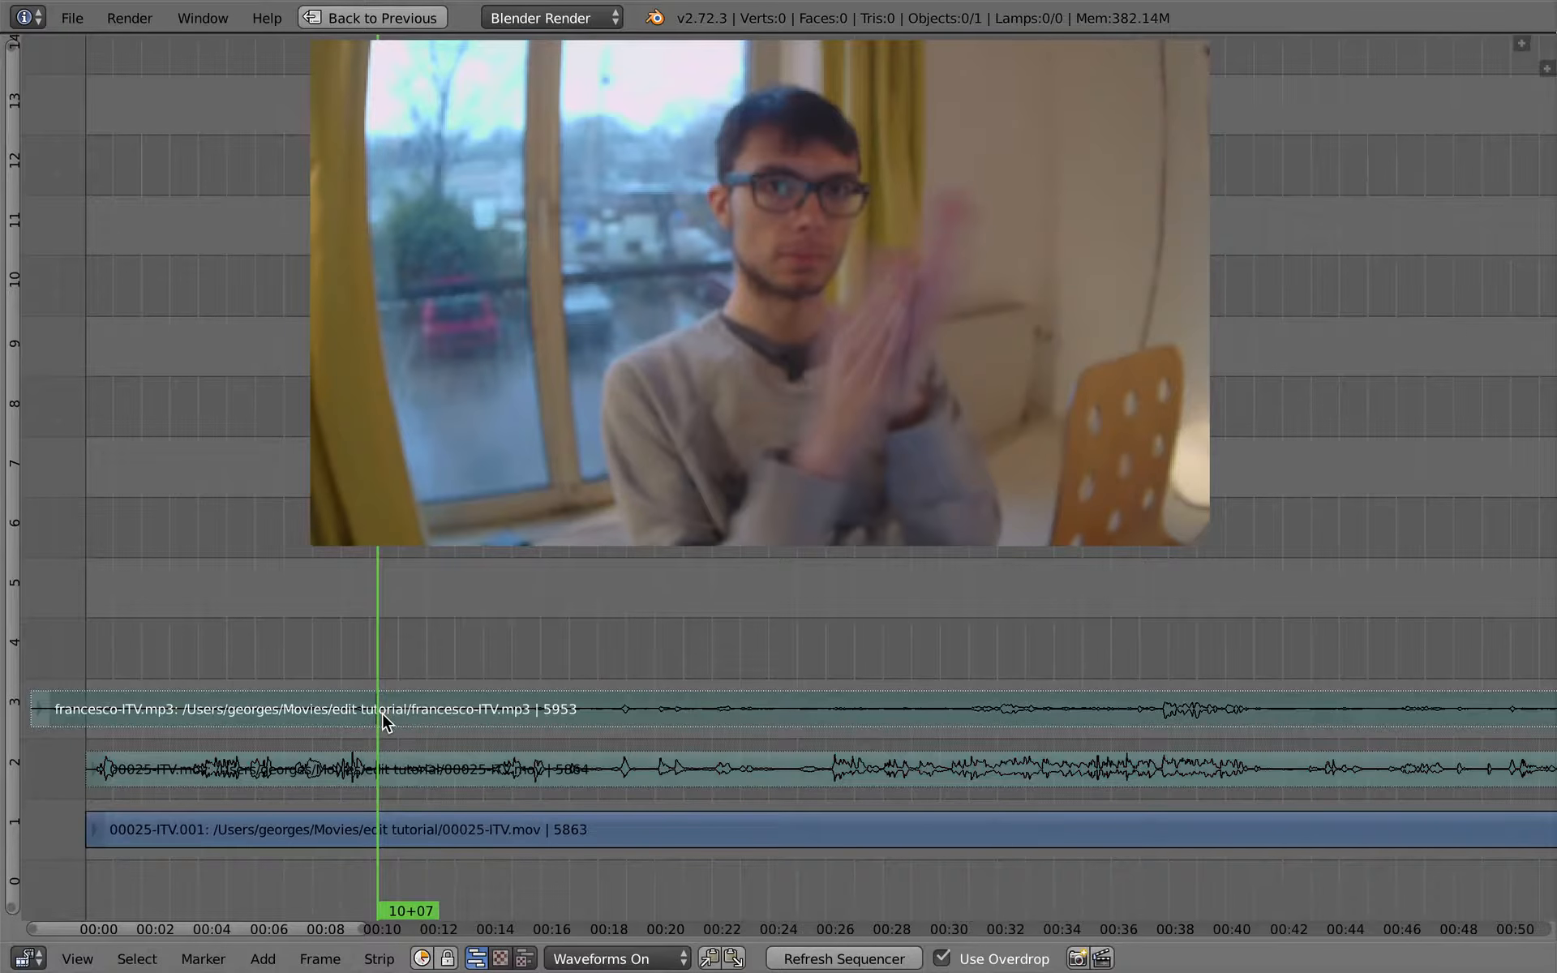
key(alt+h)
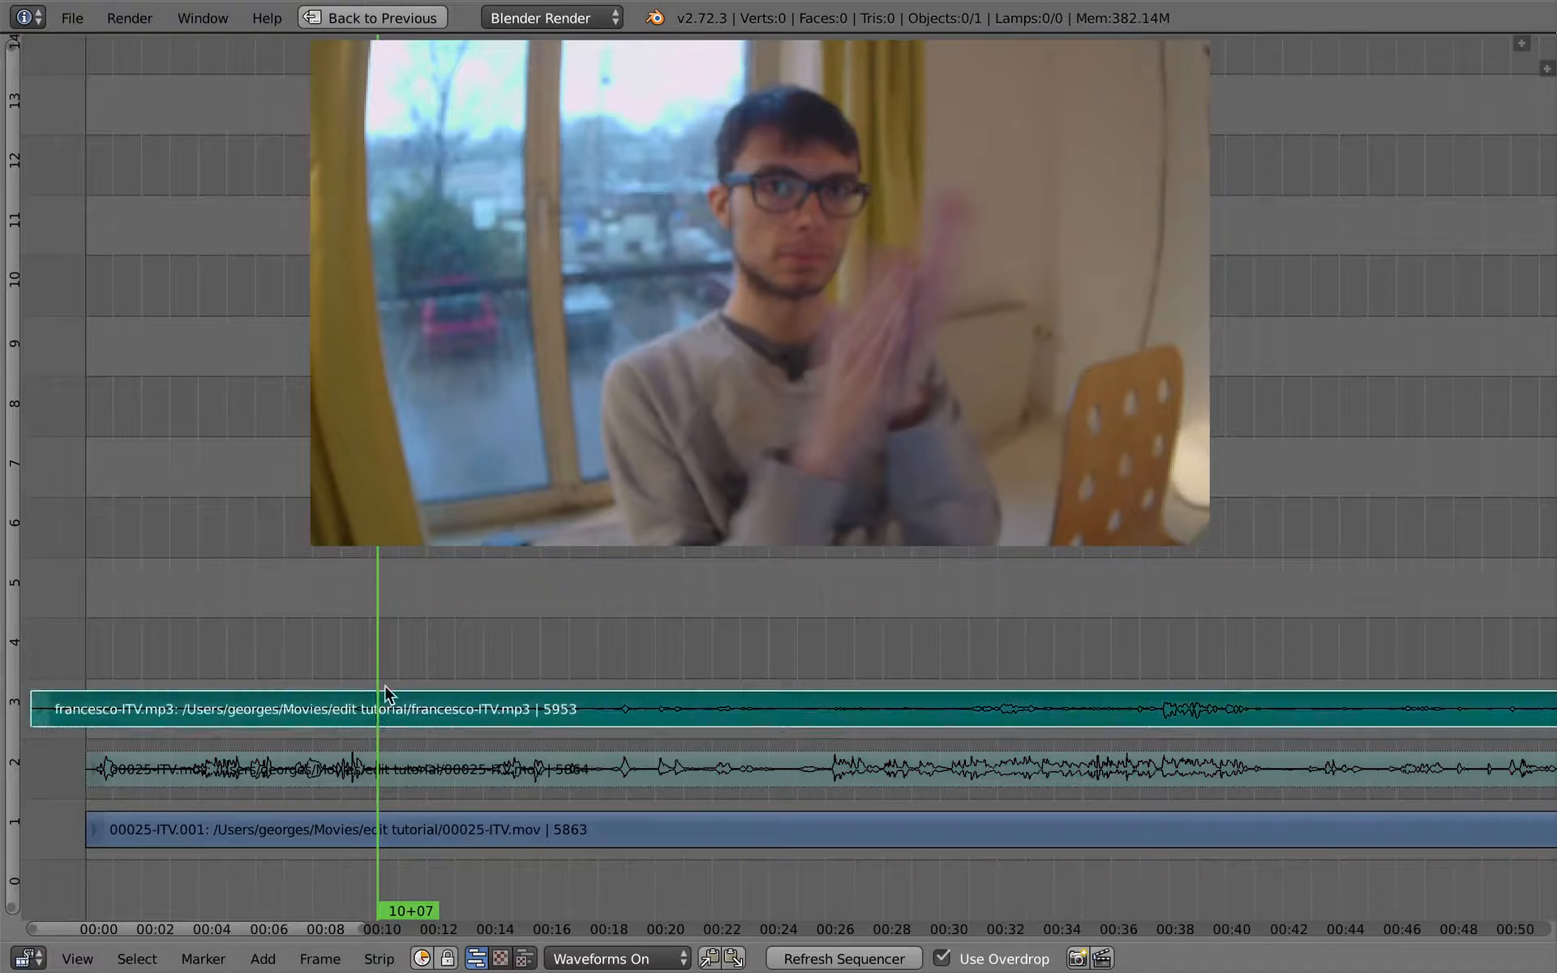
click(374, 727)
click(369, 711)
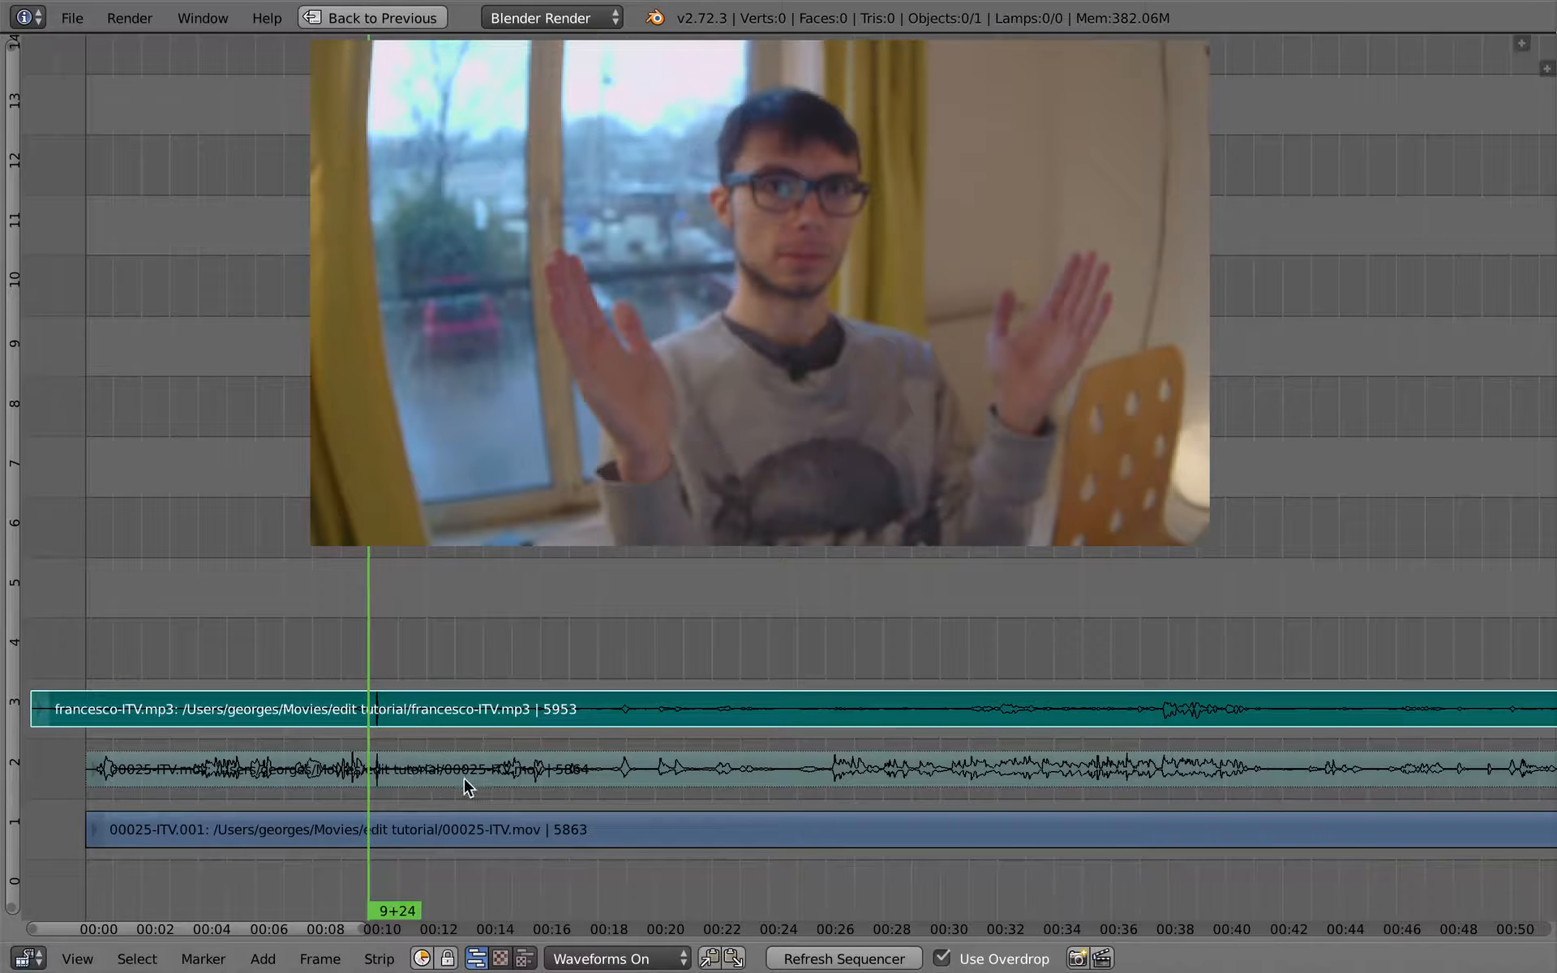
key(n)
ctrl+middle_drag(889, 758, 890, 637)
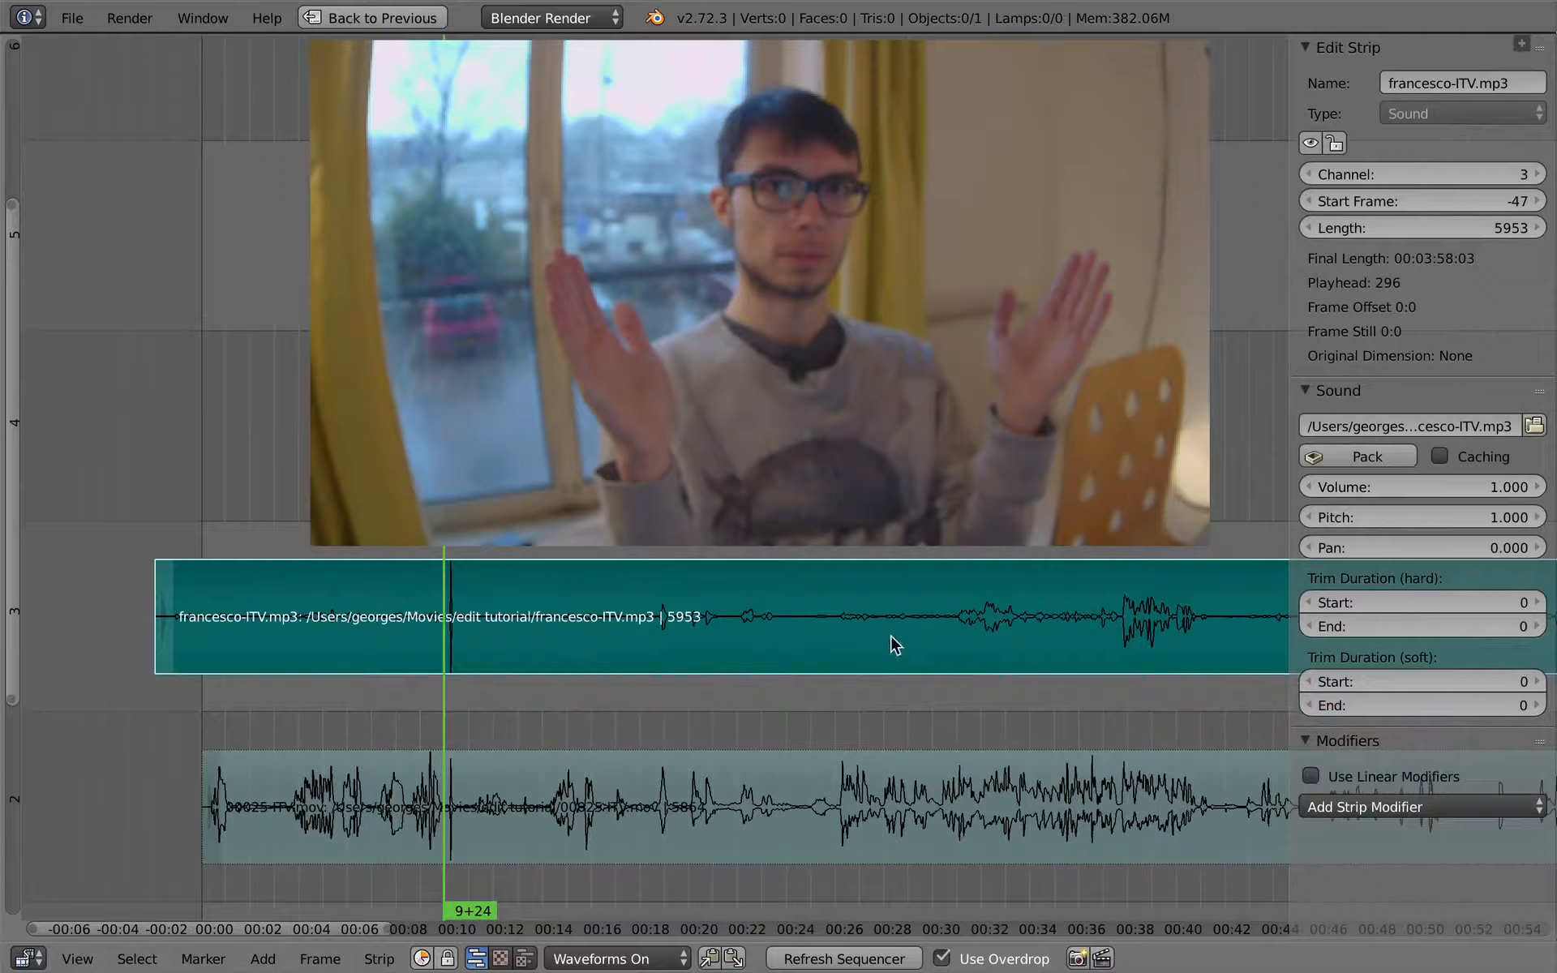
click(1469, 493)
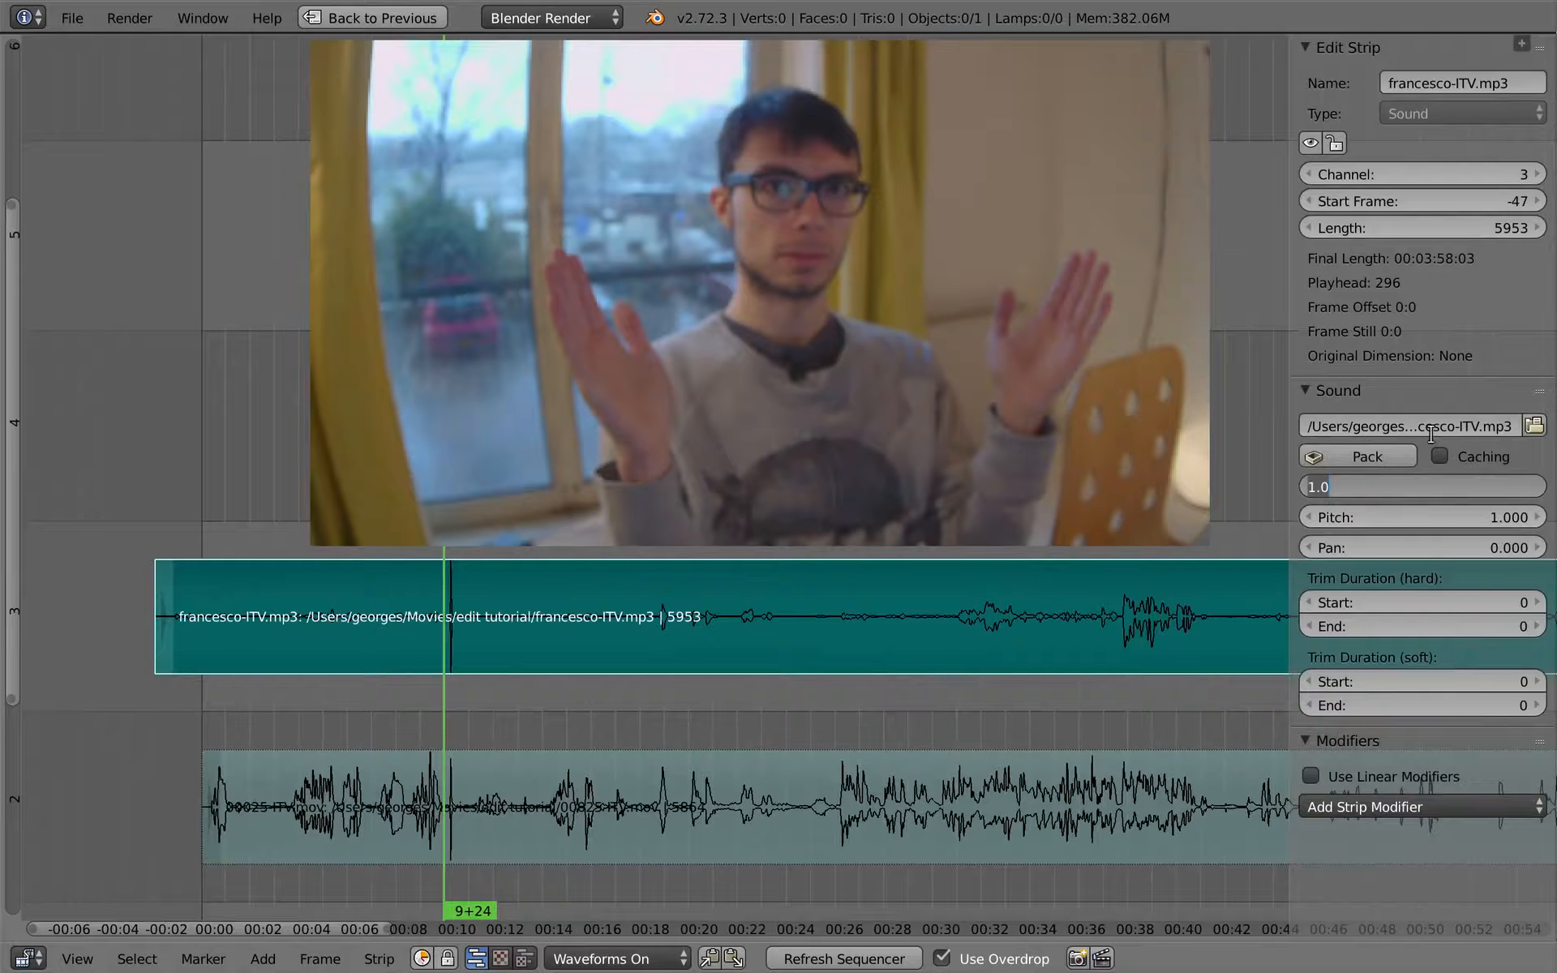
key(Return)
key(n)
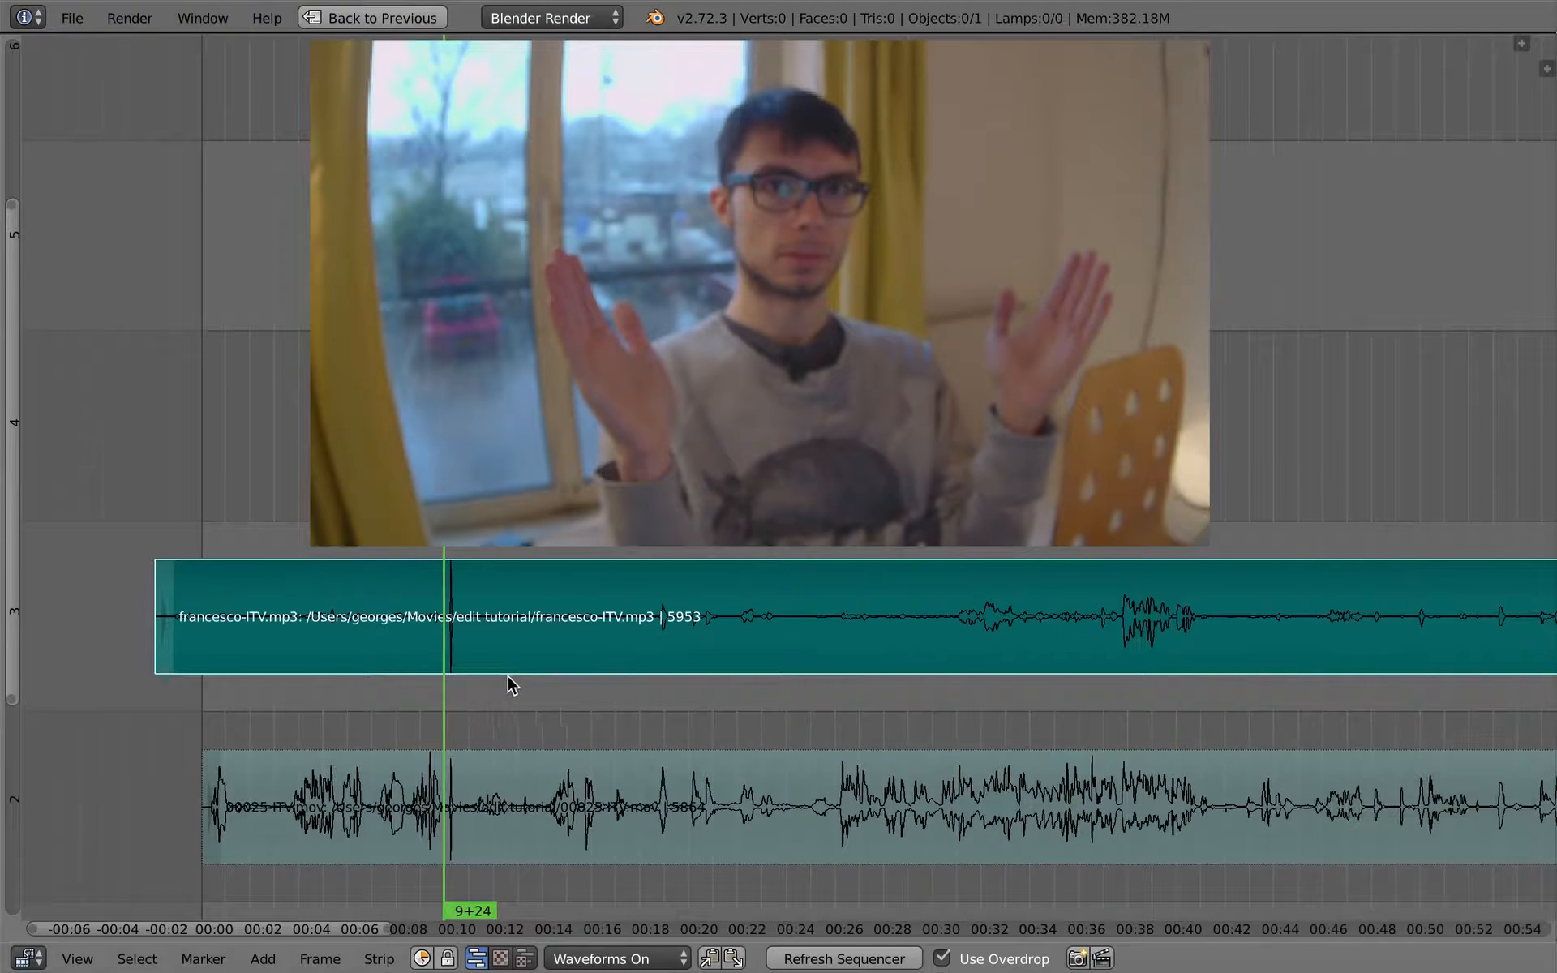
- Play the interview from 9+24 through the clap and again from 10+21 to check the francesco-ITV.mp3 sync and sound
key(alt+a)
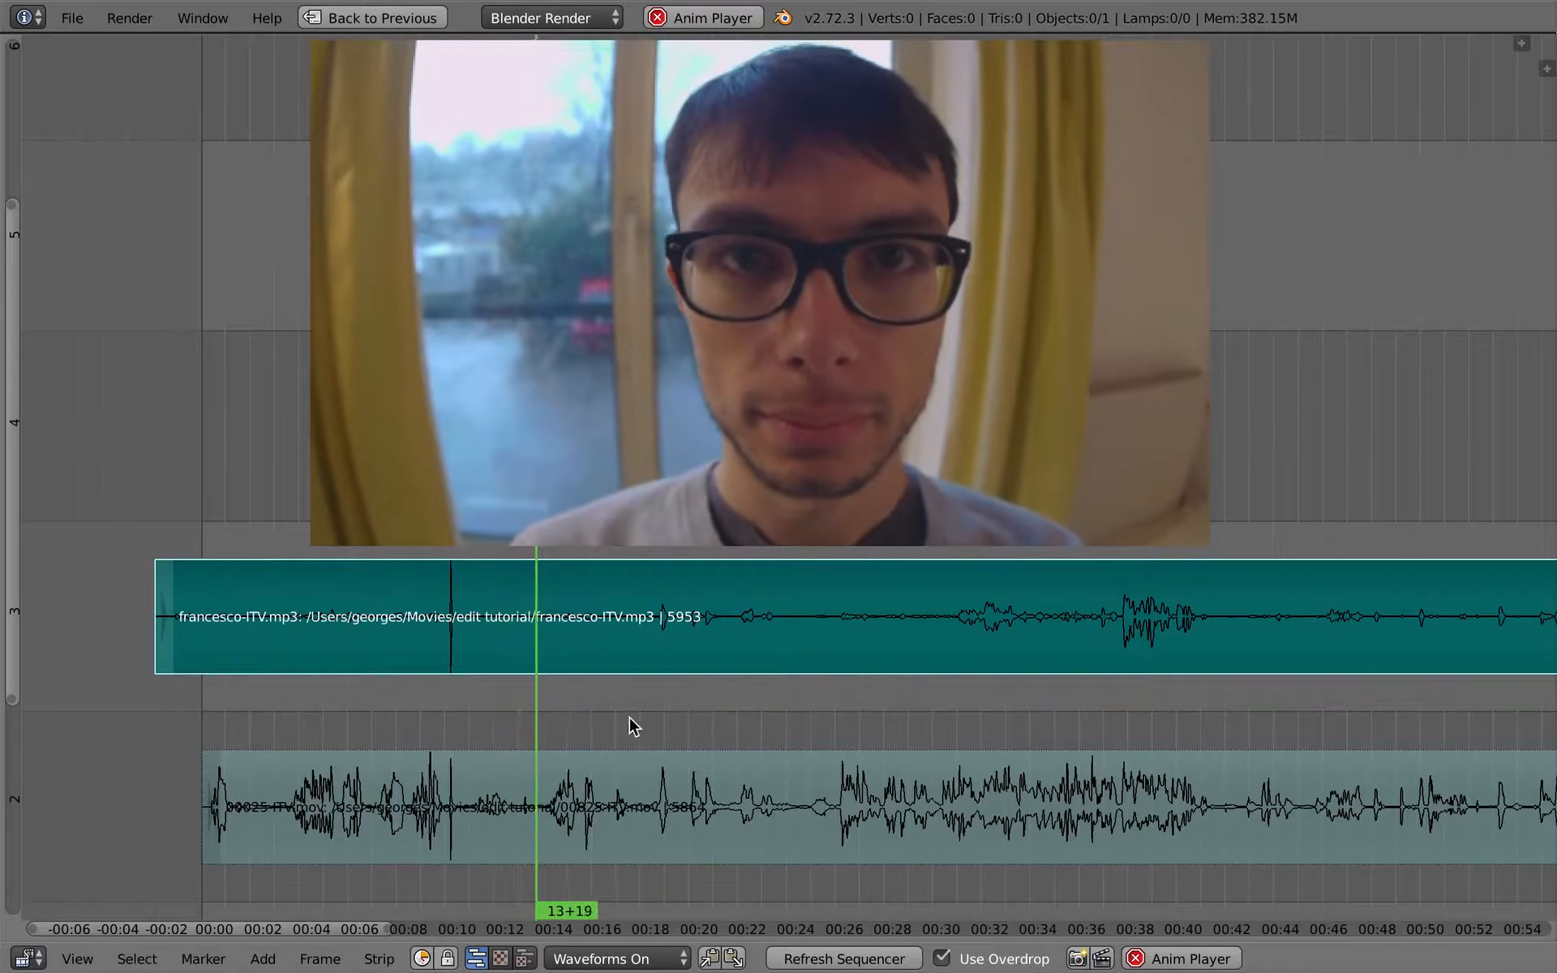
key(alt+a)
click(480, 673)
key(alt+a)
key(alt+a)
click(464, 704)
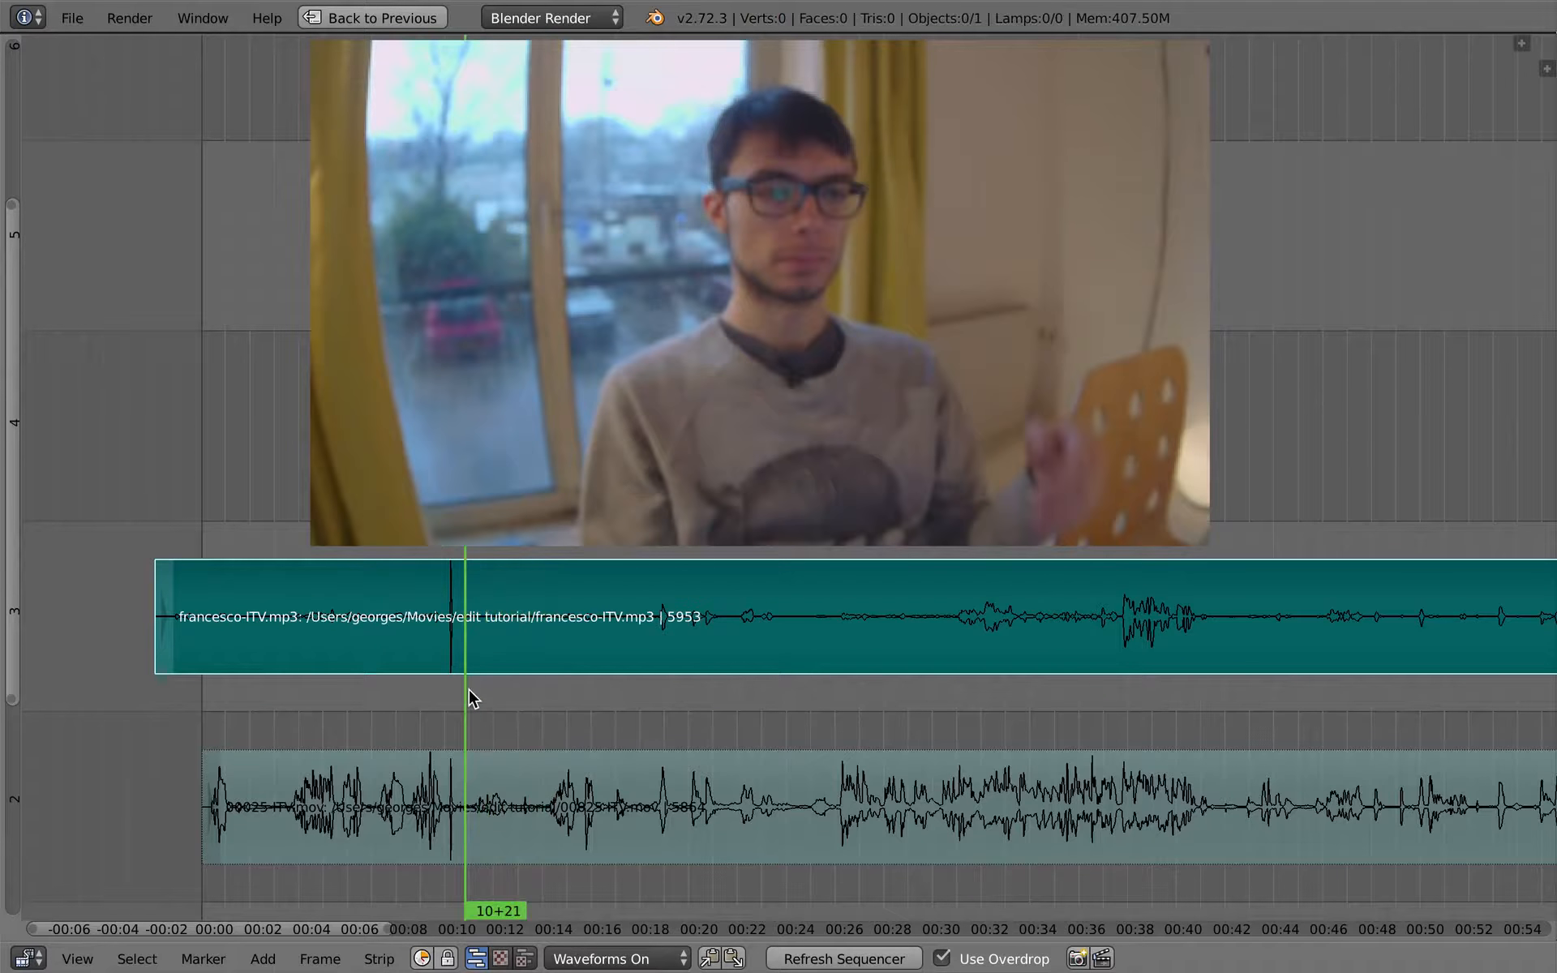
key(alt+a)
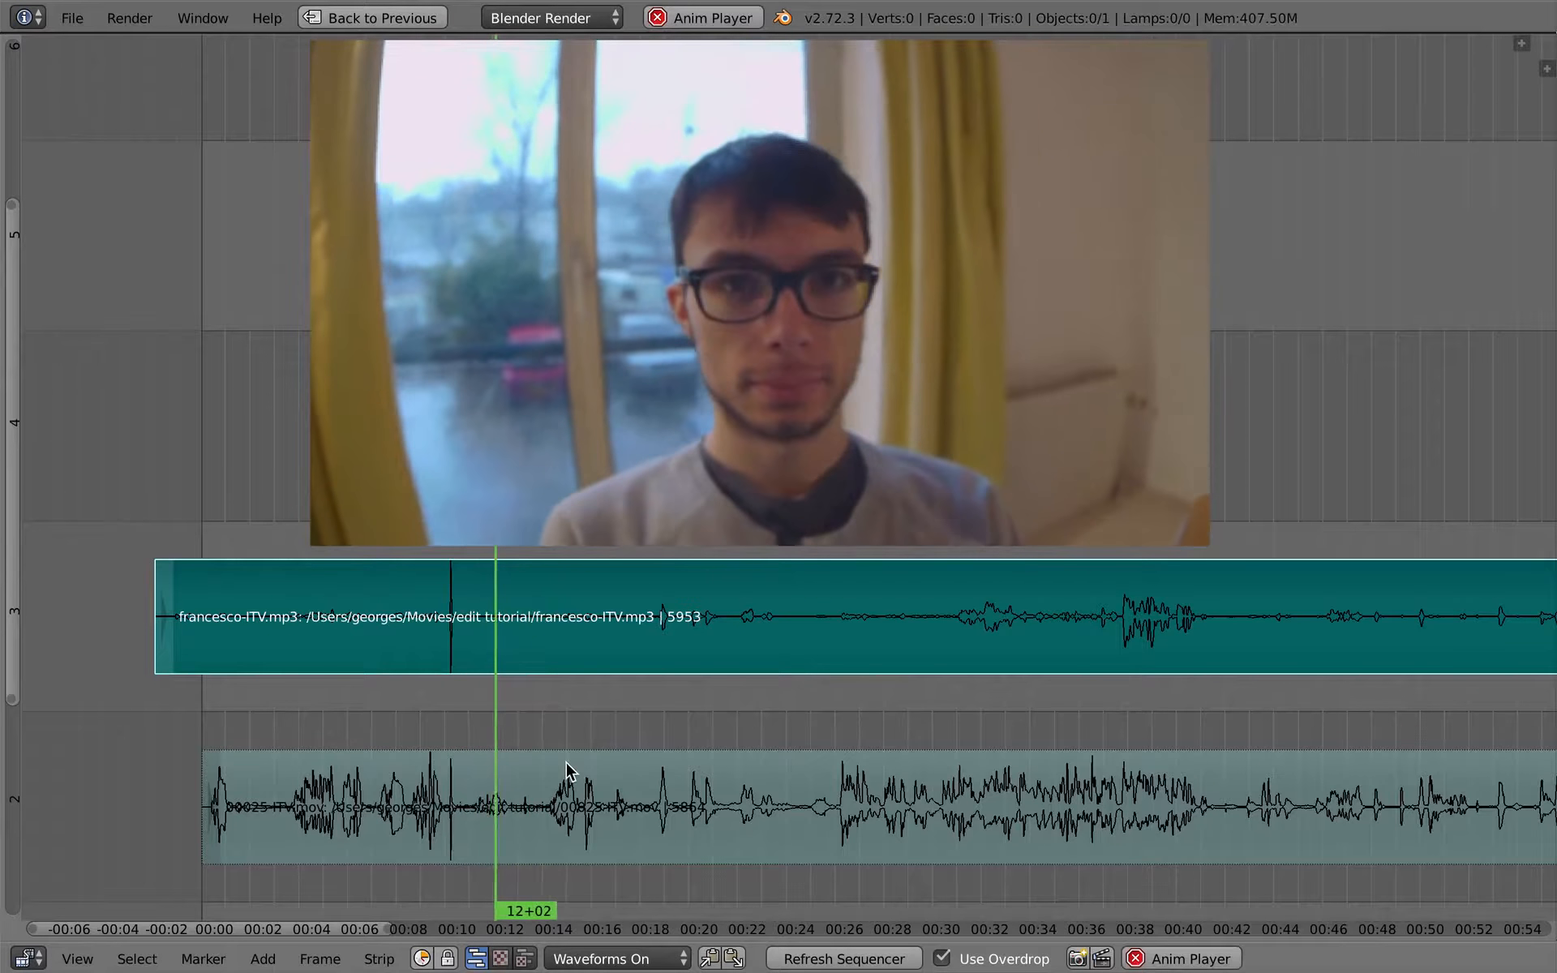
key(alt+a)
- Mute francesco-ITV.mp3, unmute the 00025-ITV.mov sound, and play from just after the clap to hear the camera audio
key(g)
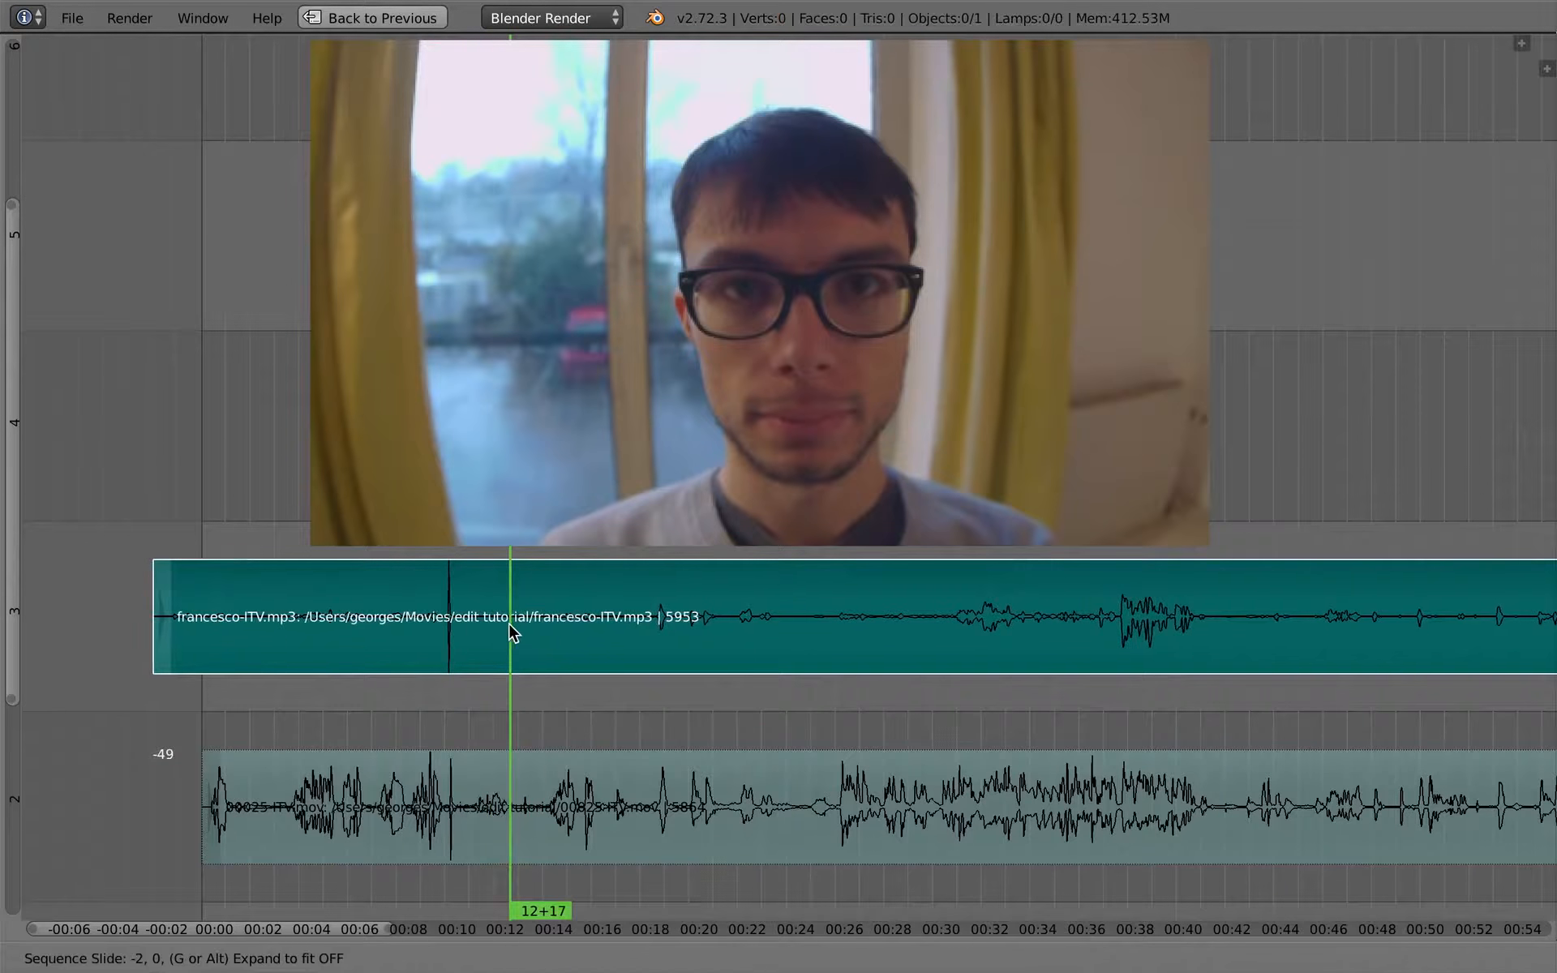
key(Escape)
right_click(498, 794)
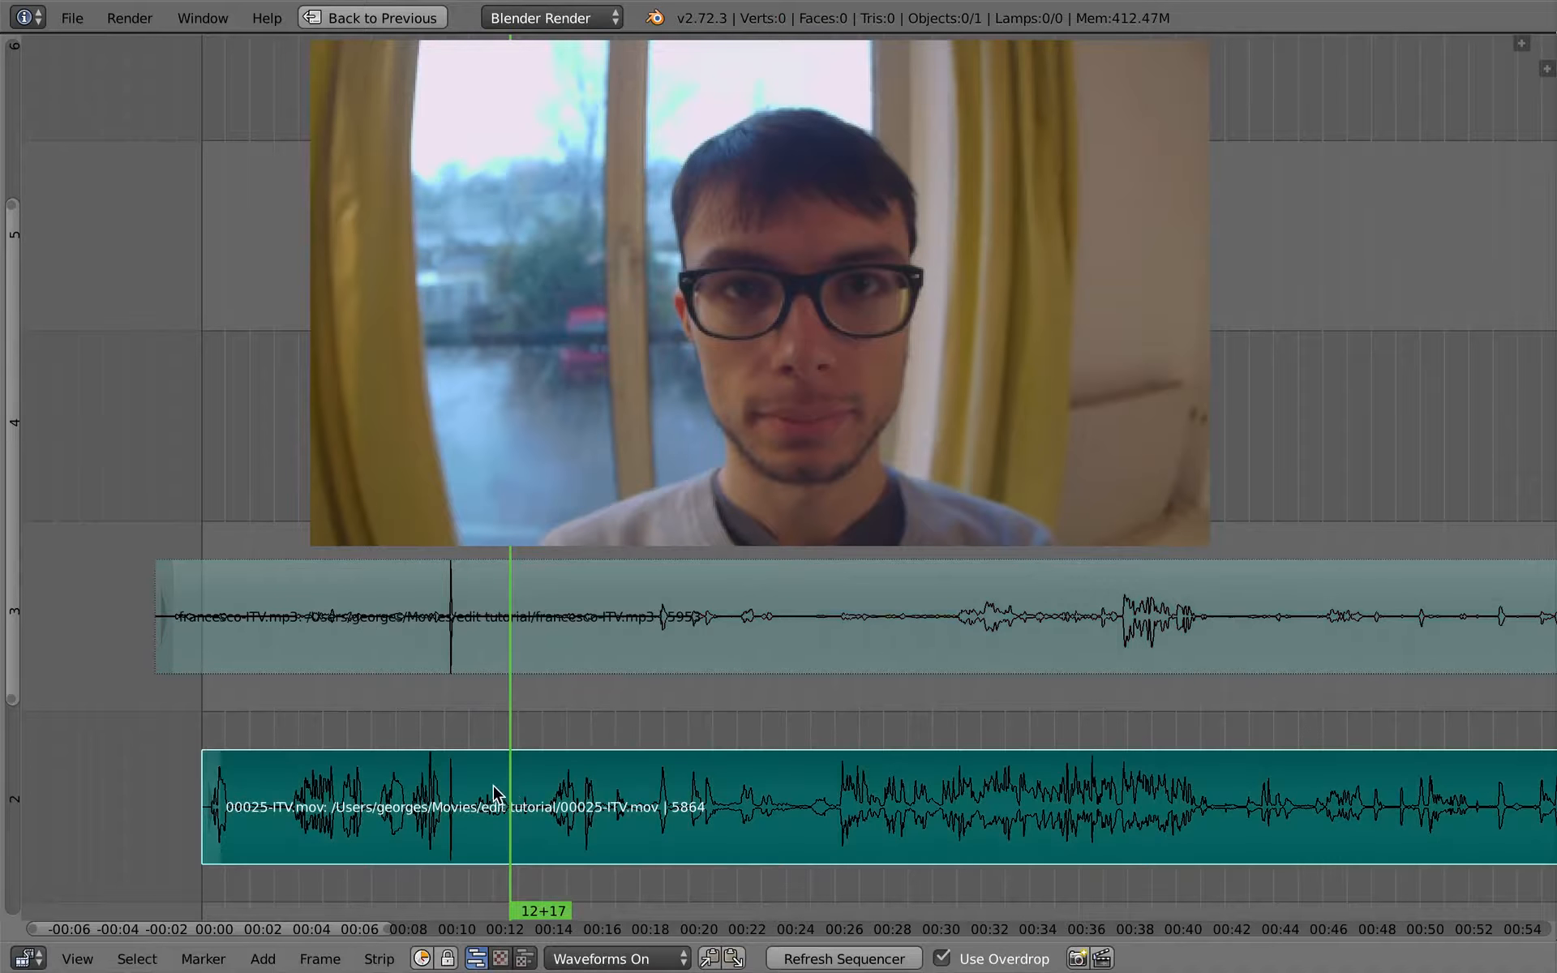
click(466, 791)
key(alt+a)
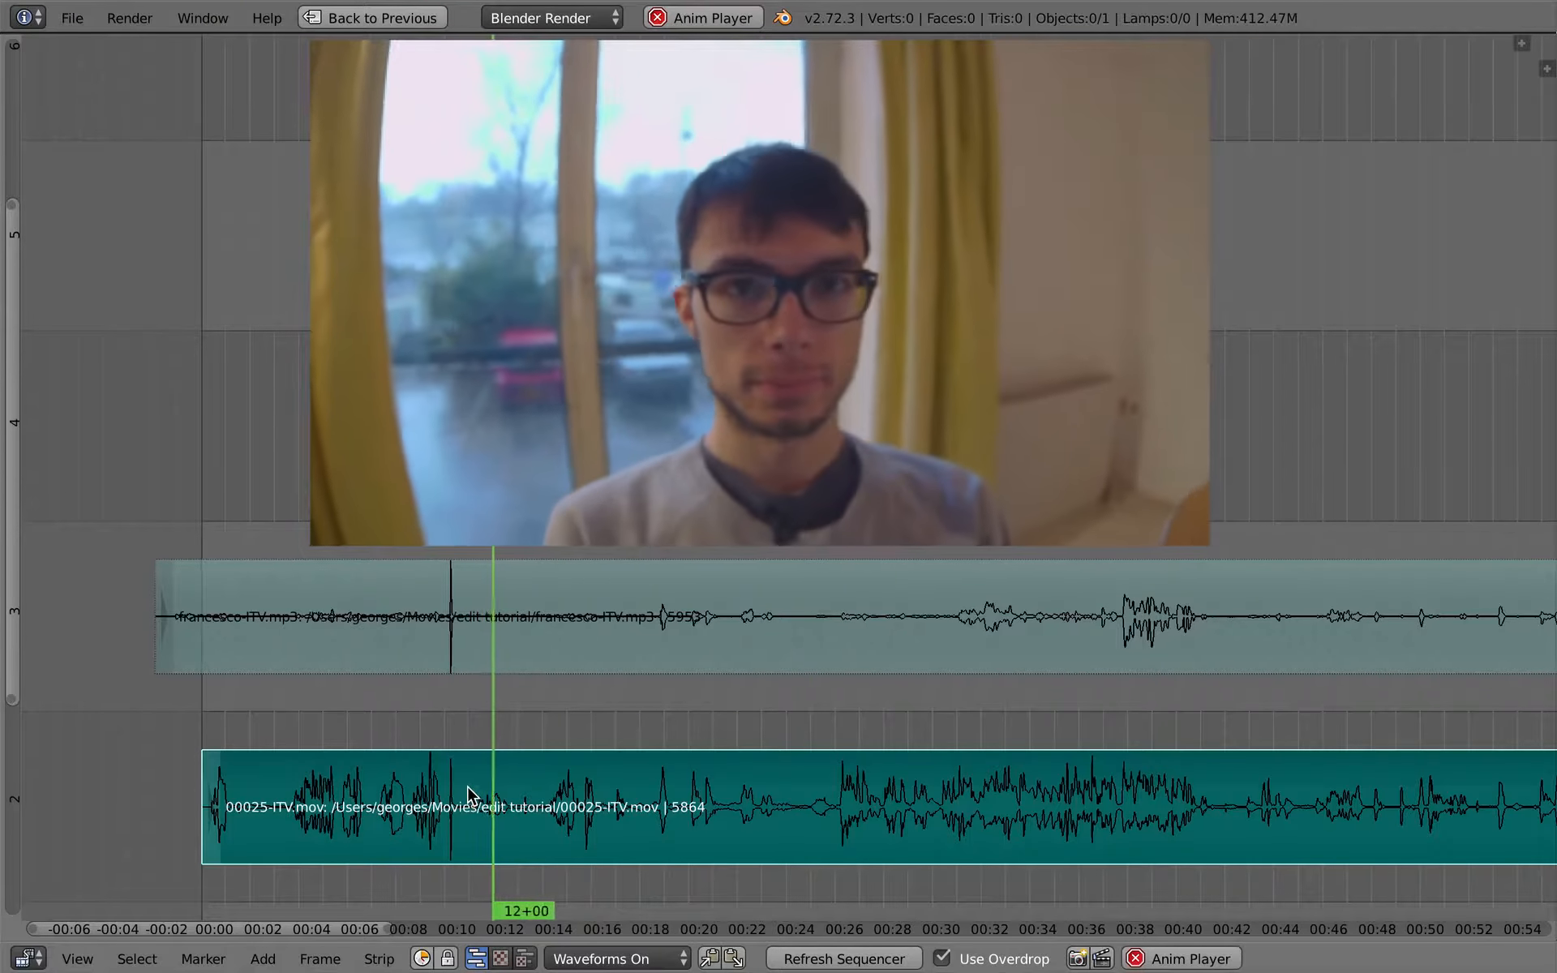
- Mute the 00025-ITV.mov sound and unmute francesco-ITV.mp3, and resume playback from 12+14
right_click(515, 624)
key(alt+a)
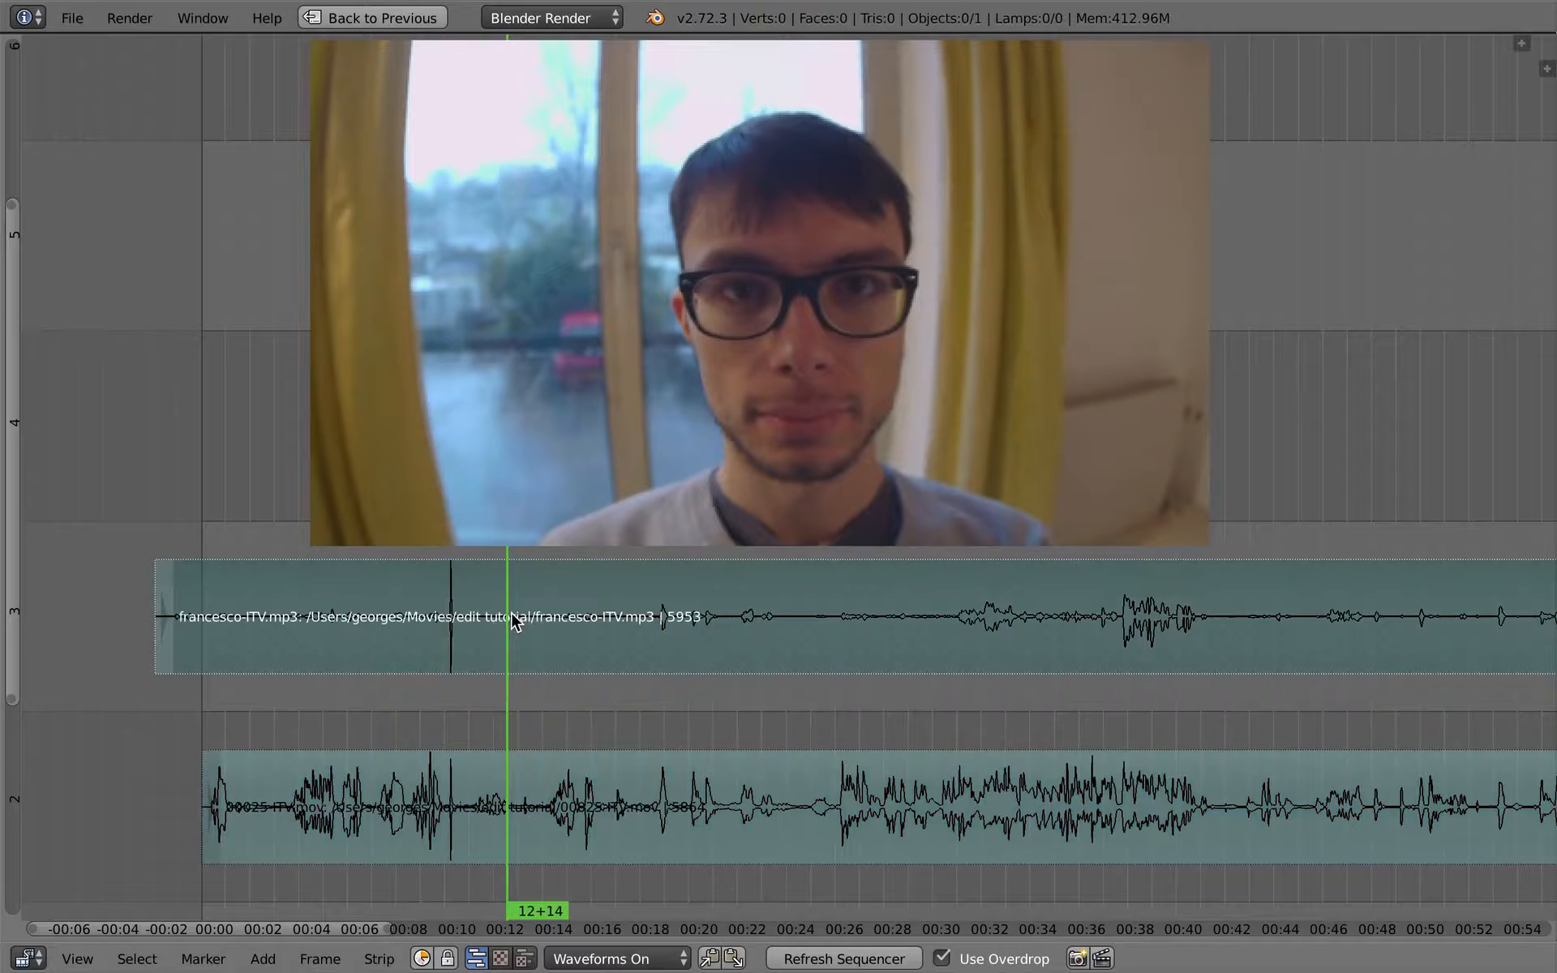
scroll(562, 799, down, 1)
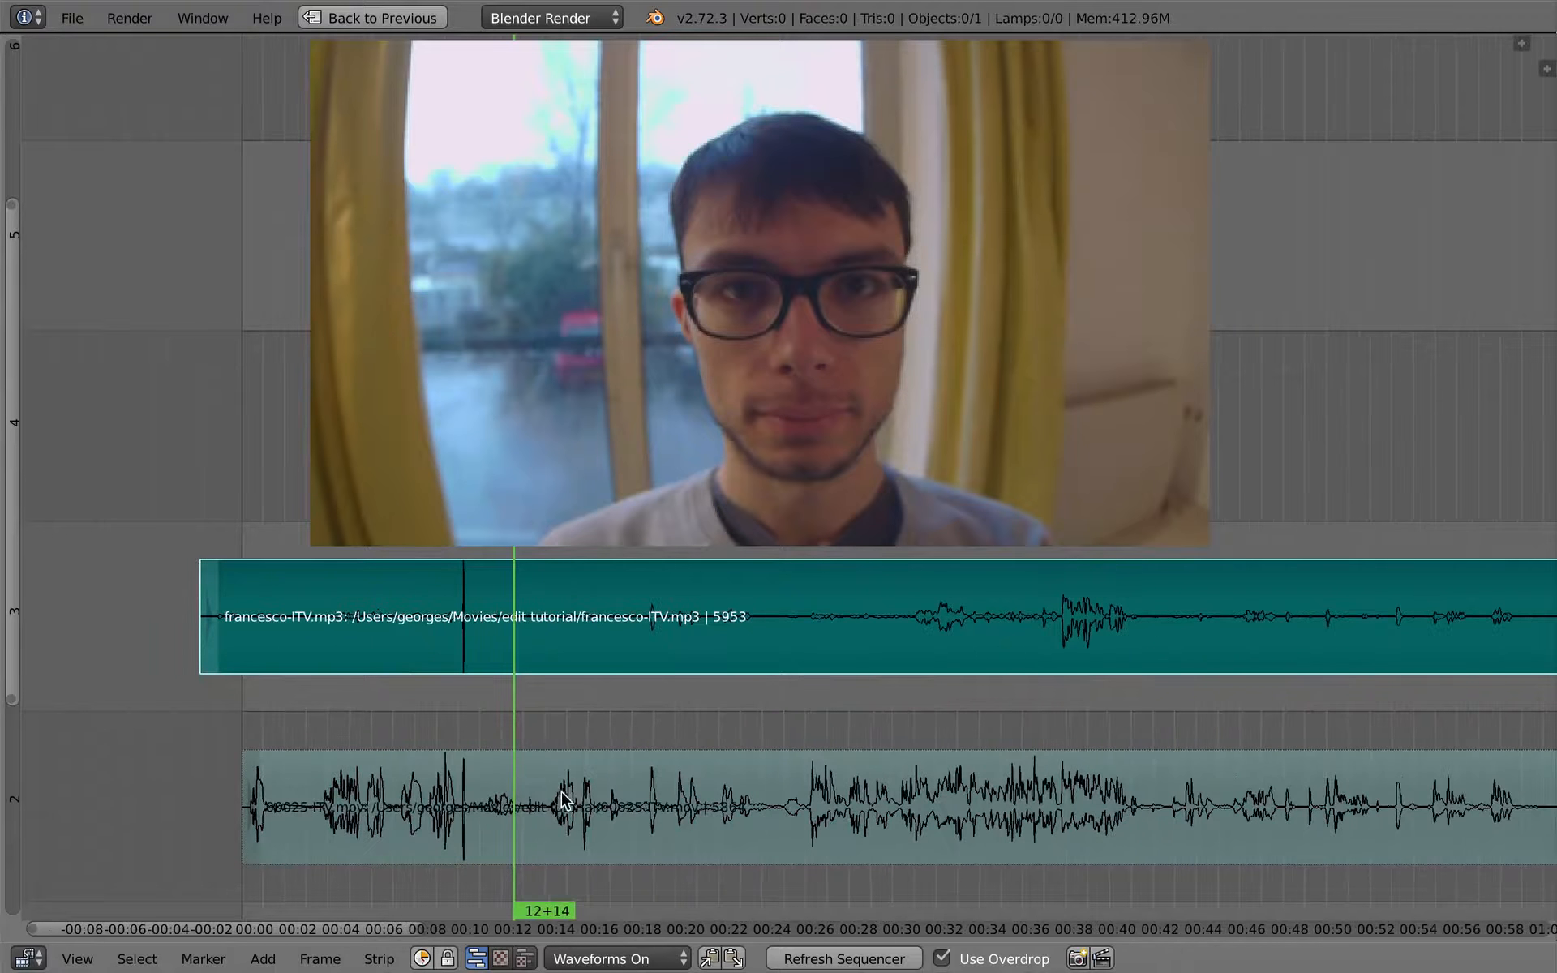
key(alt+a)
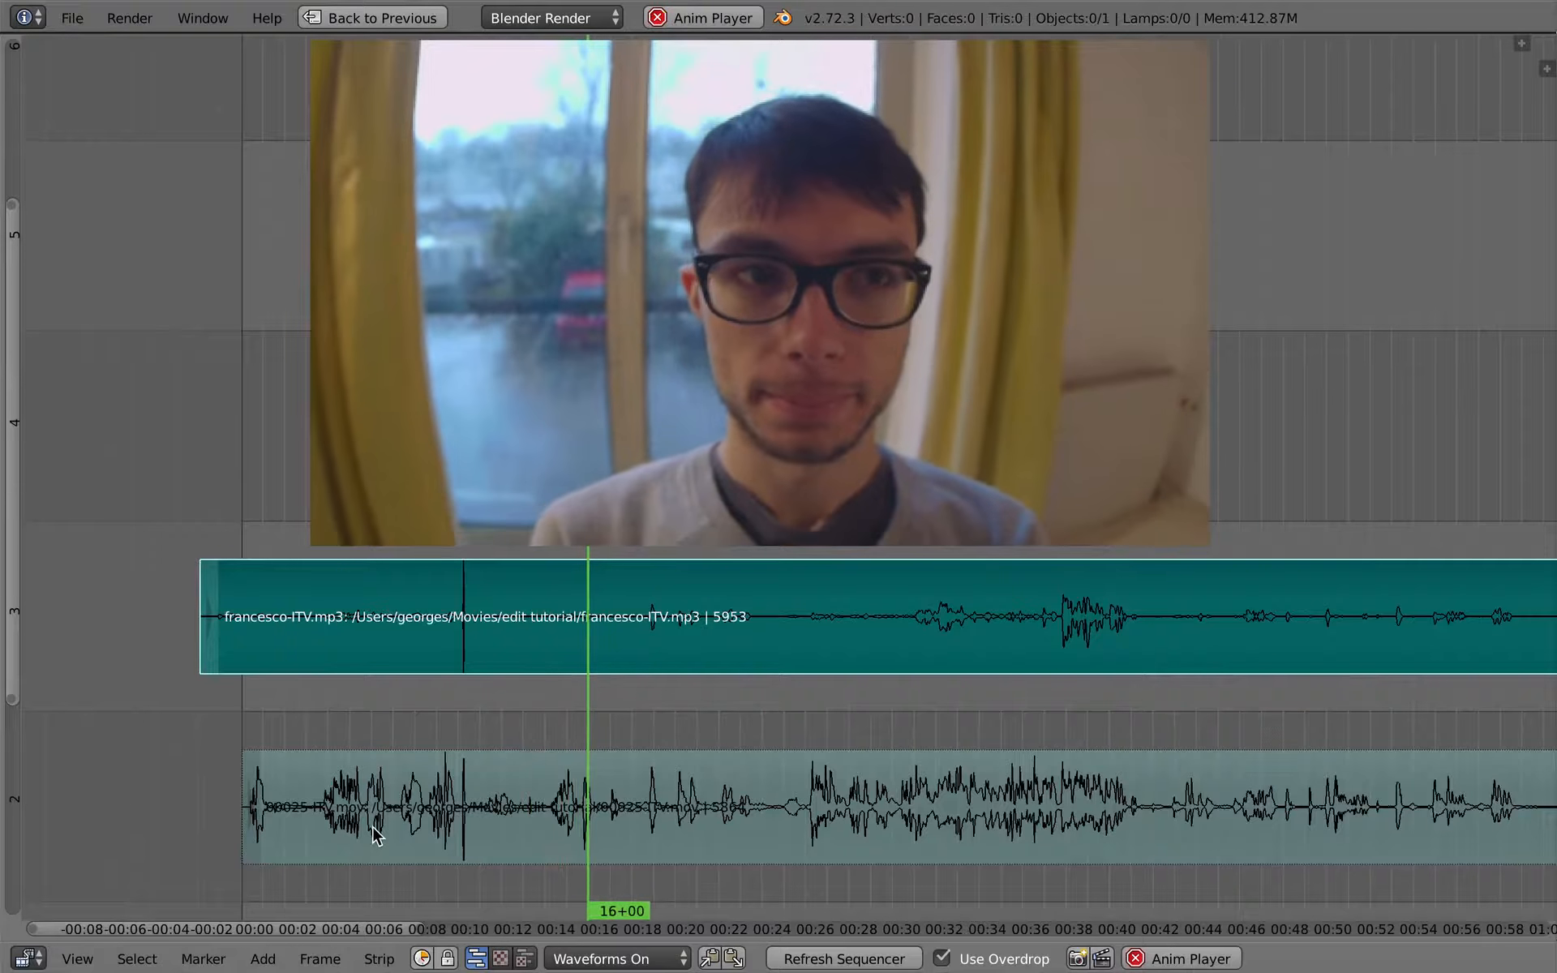
middle_drag(740, 747, 500, 671)
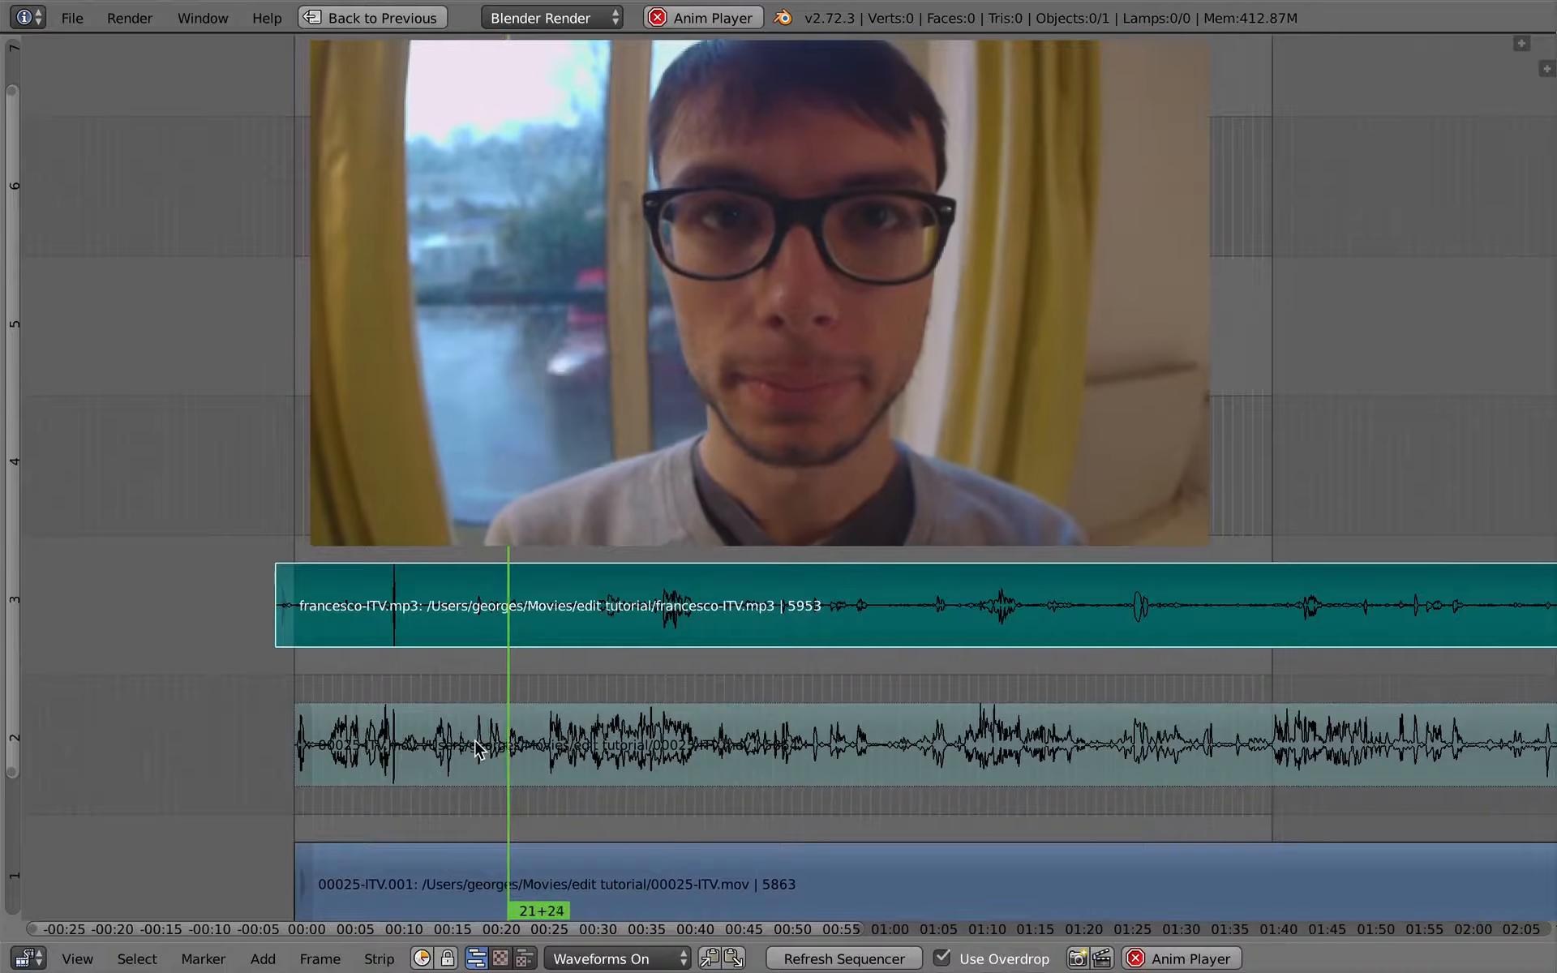
- Raise the system volume, and stop playback with the playhead at 28+11
key(XF86AudioRaiseVolume)
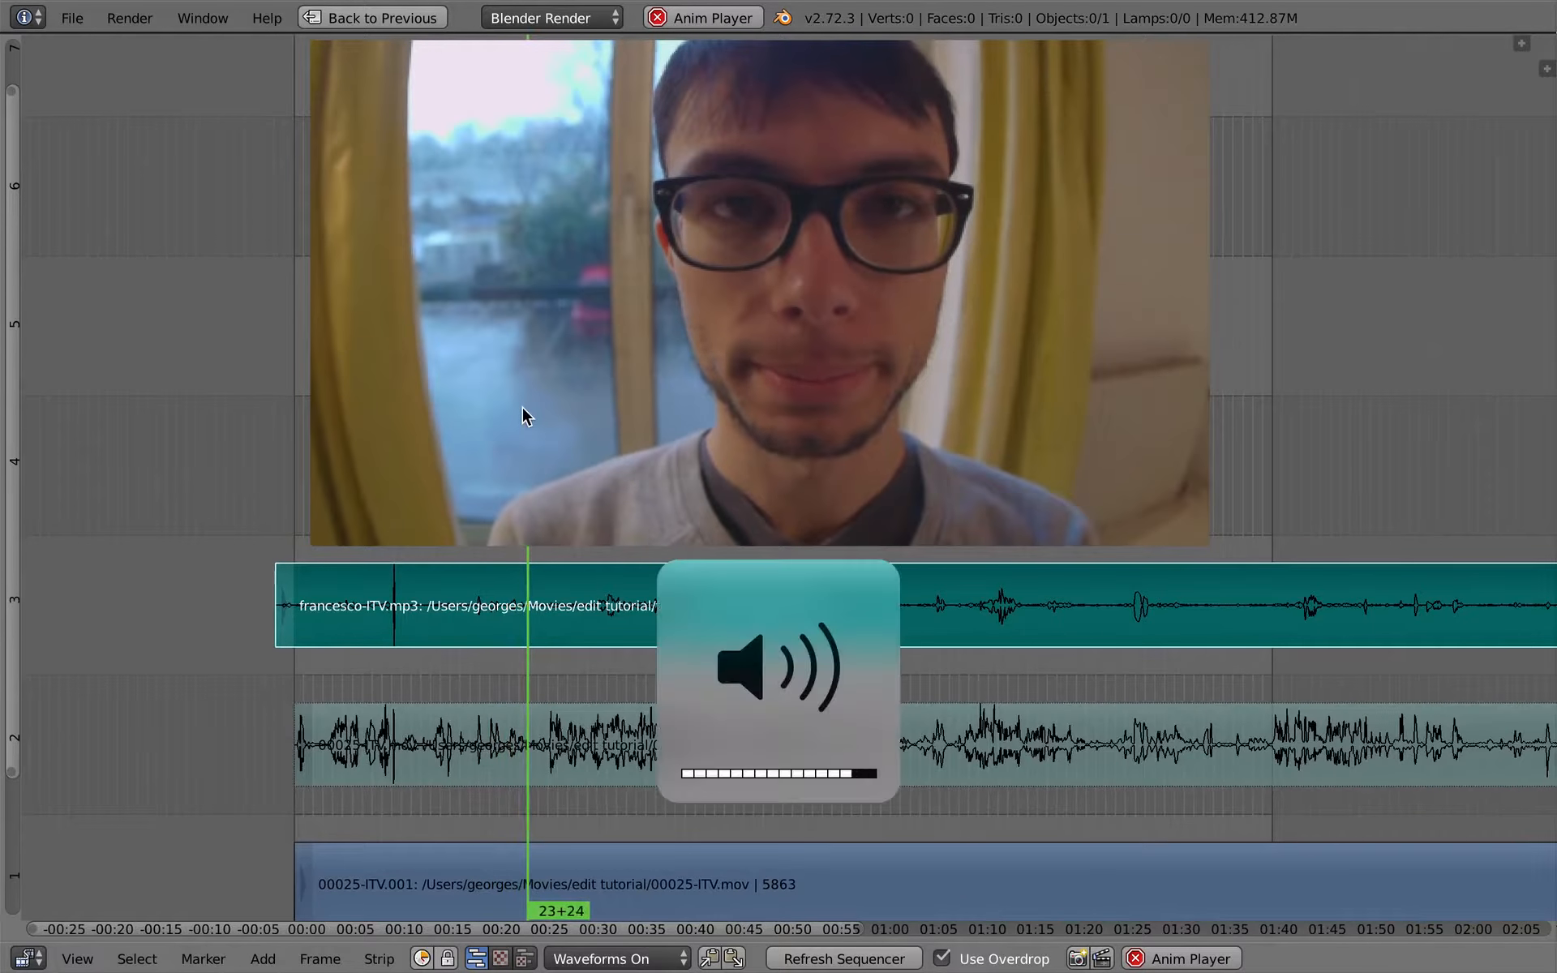
key(XF86AudioRaiseVolume)
key(XF86AudioRaiseVolume)
key(alt+a)
click(572, 707)
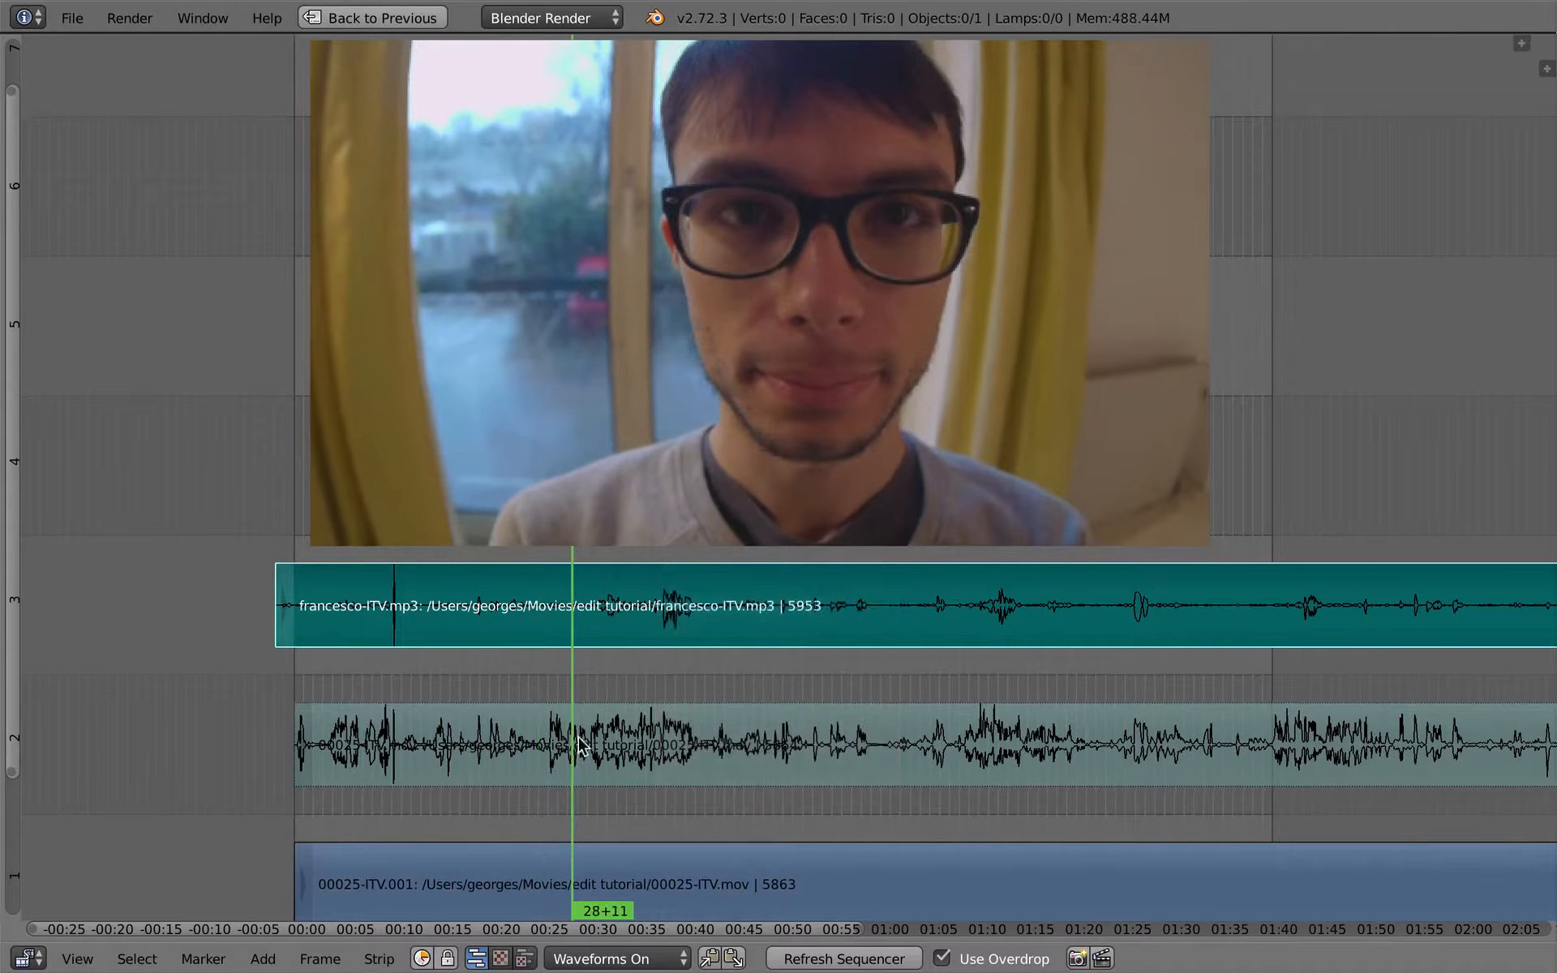
- Restore the multi-area editing layout and rename the current scene Sync_itv
middle_drag(633, 771, 460, 703)
ctrl+middle_drag(633, 811, 620, 827)
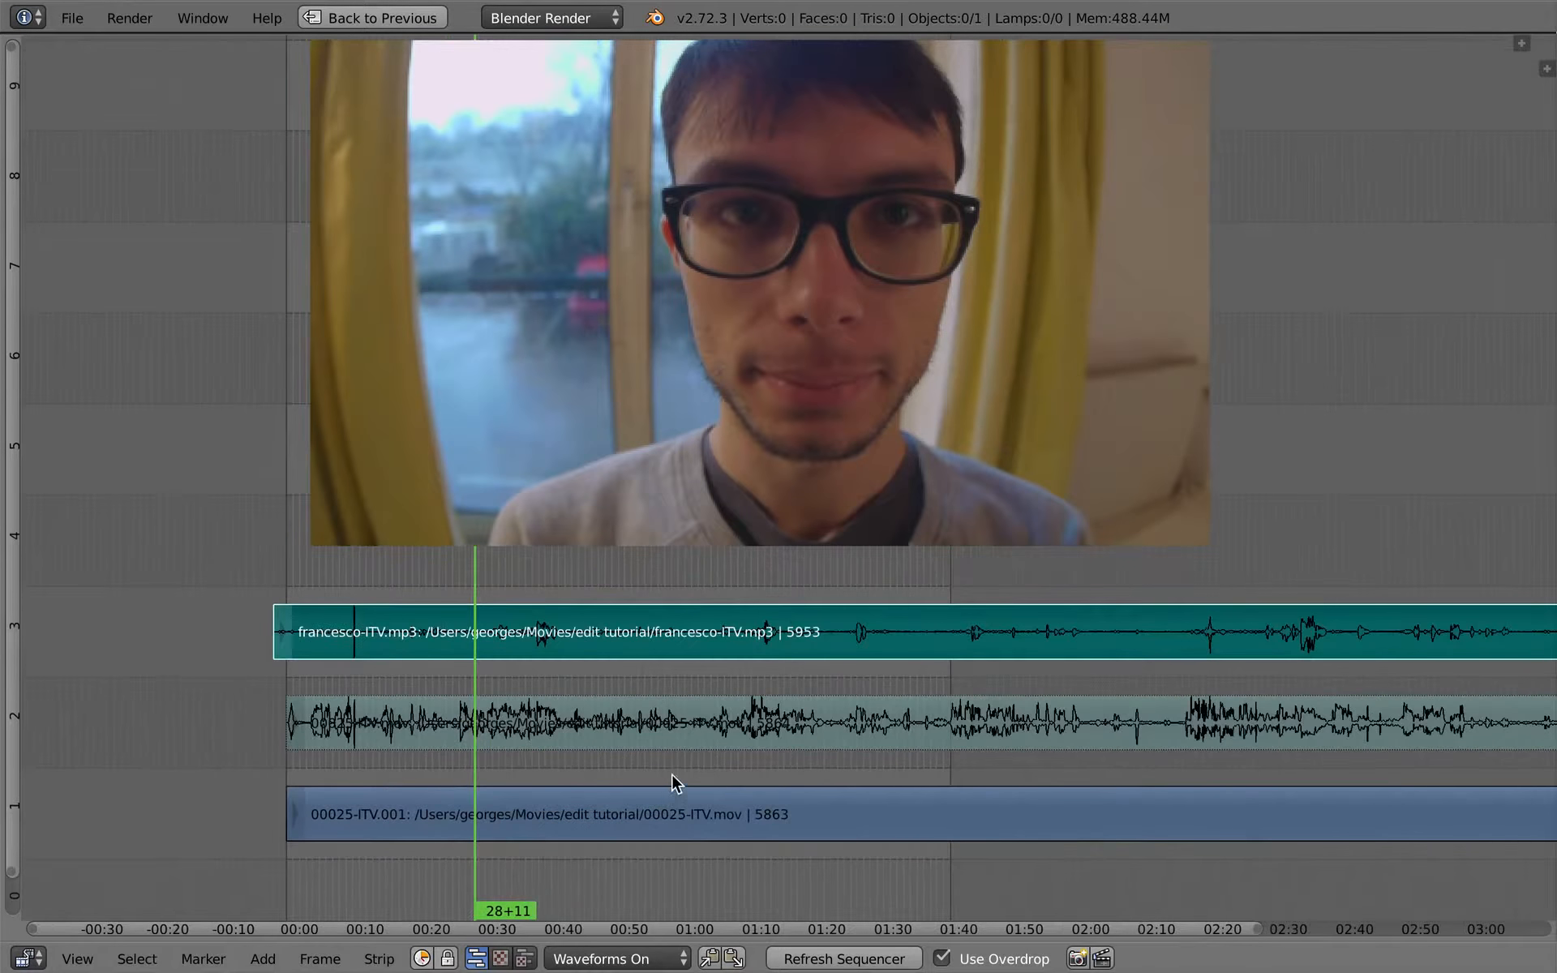
ctrl+middle_drag(671, 774, 699, 752)
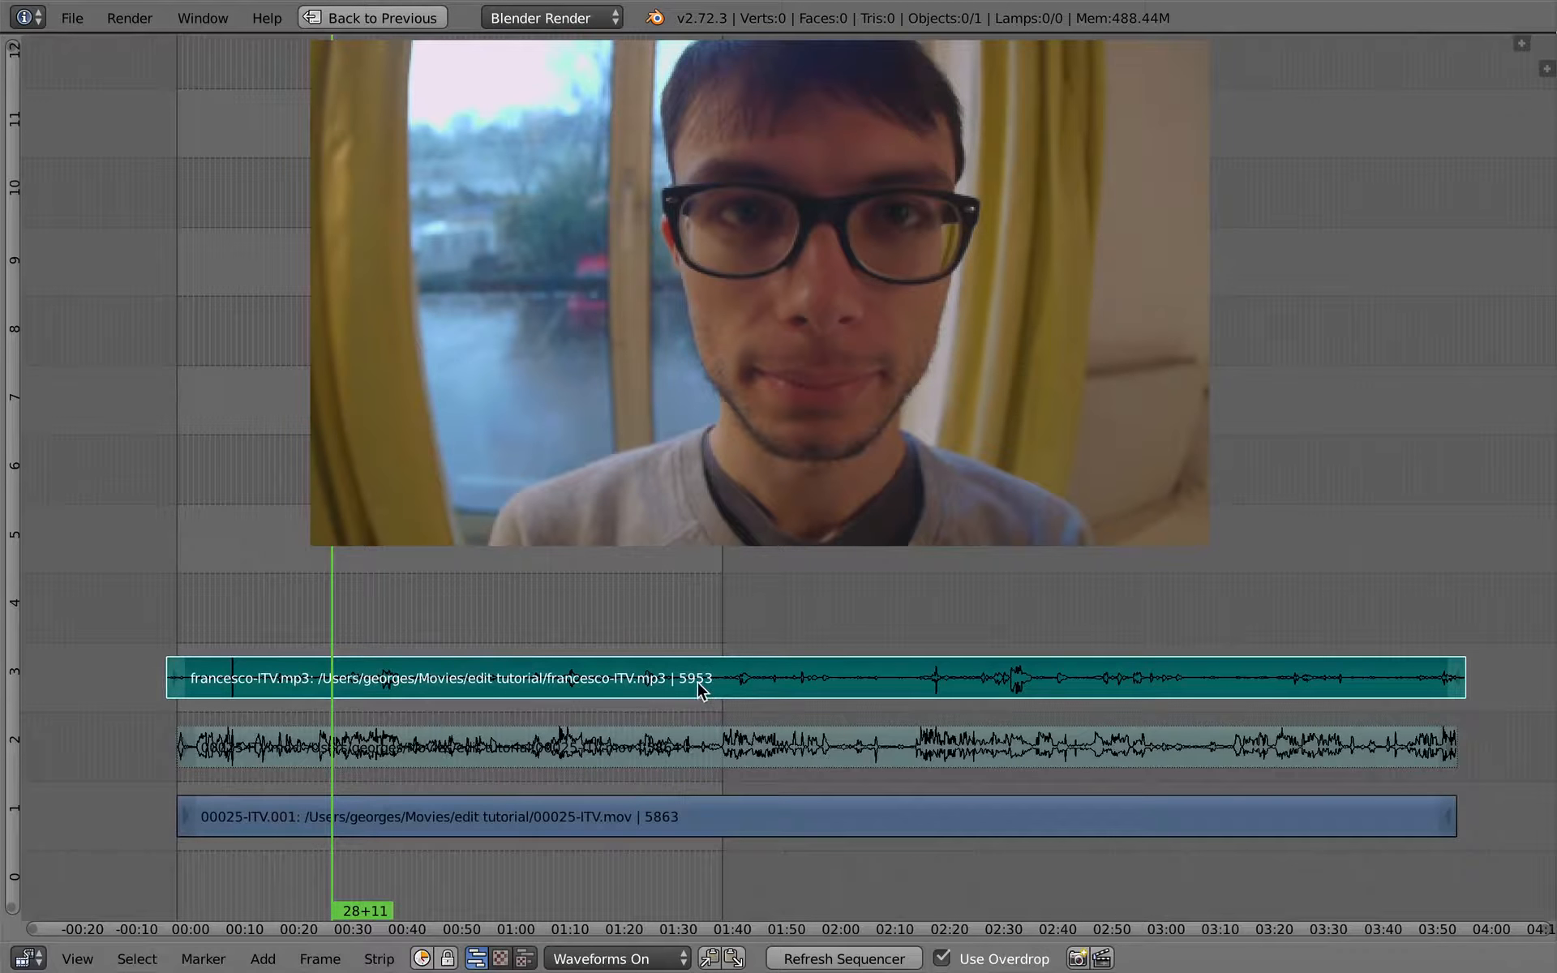
key(shift+space)
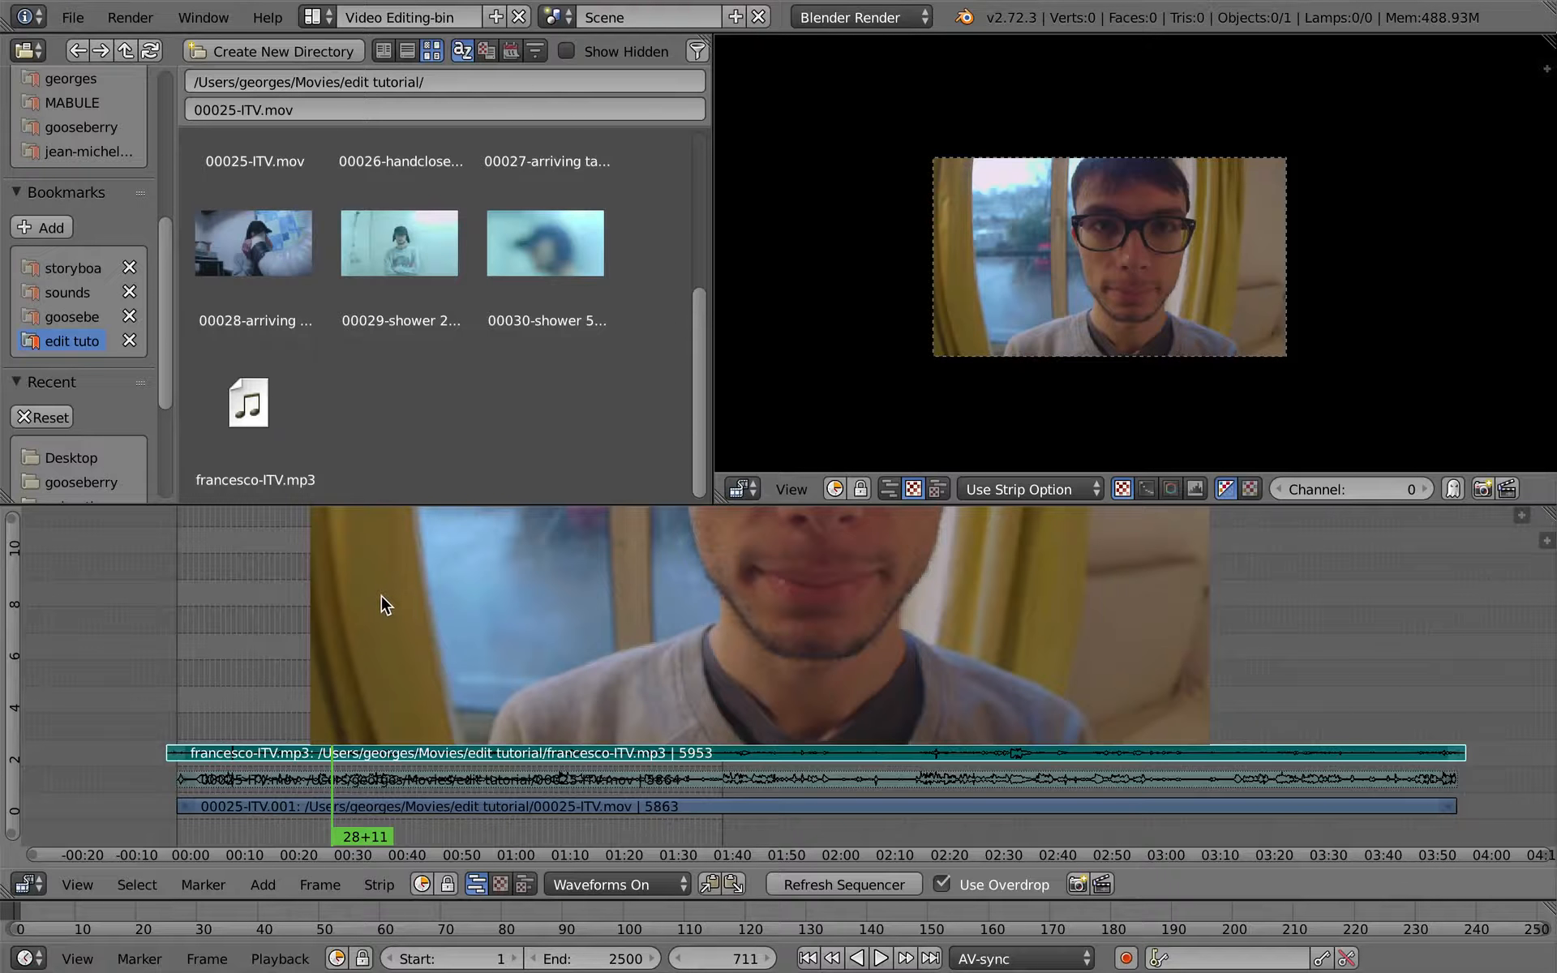
click(315, 17)
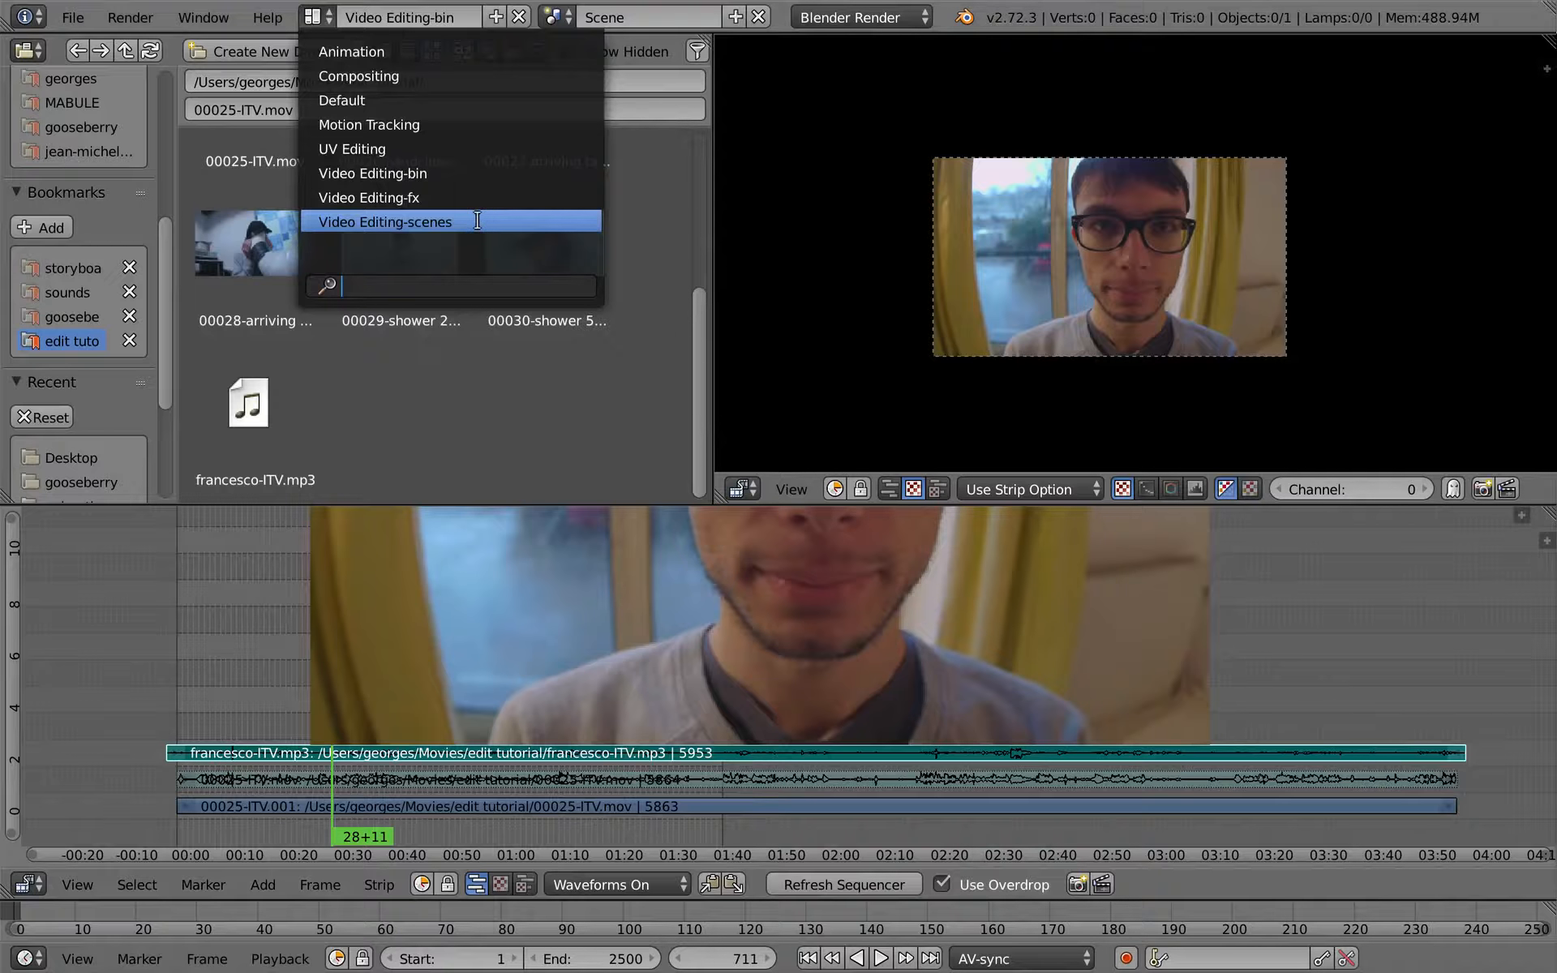
click(519, 687)
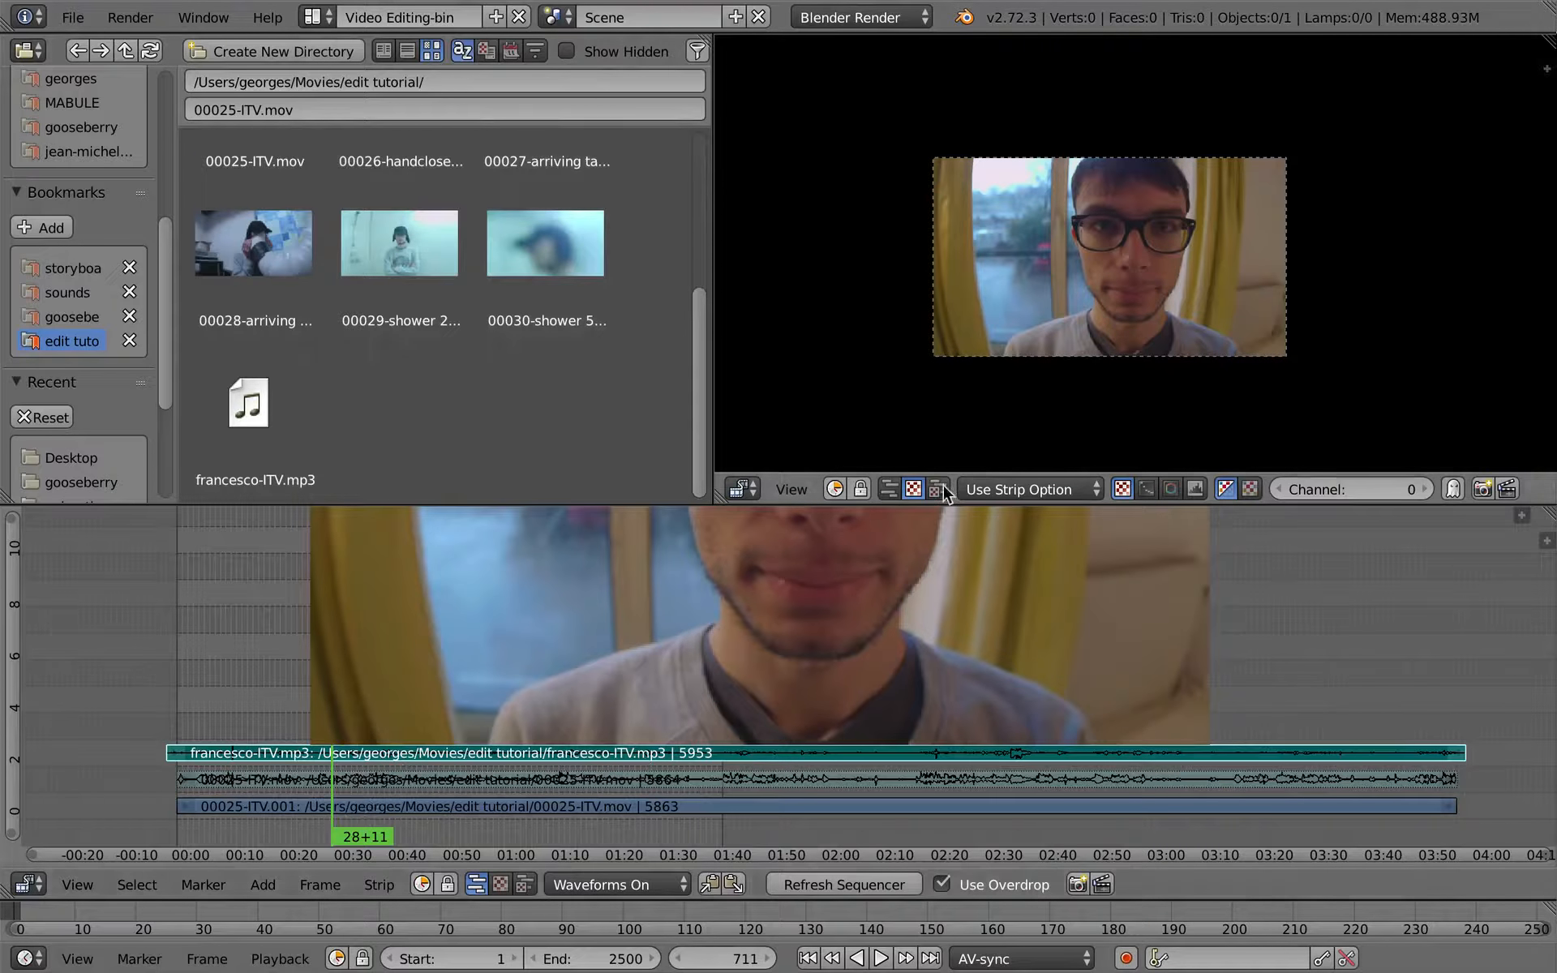
click(654, 17)
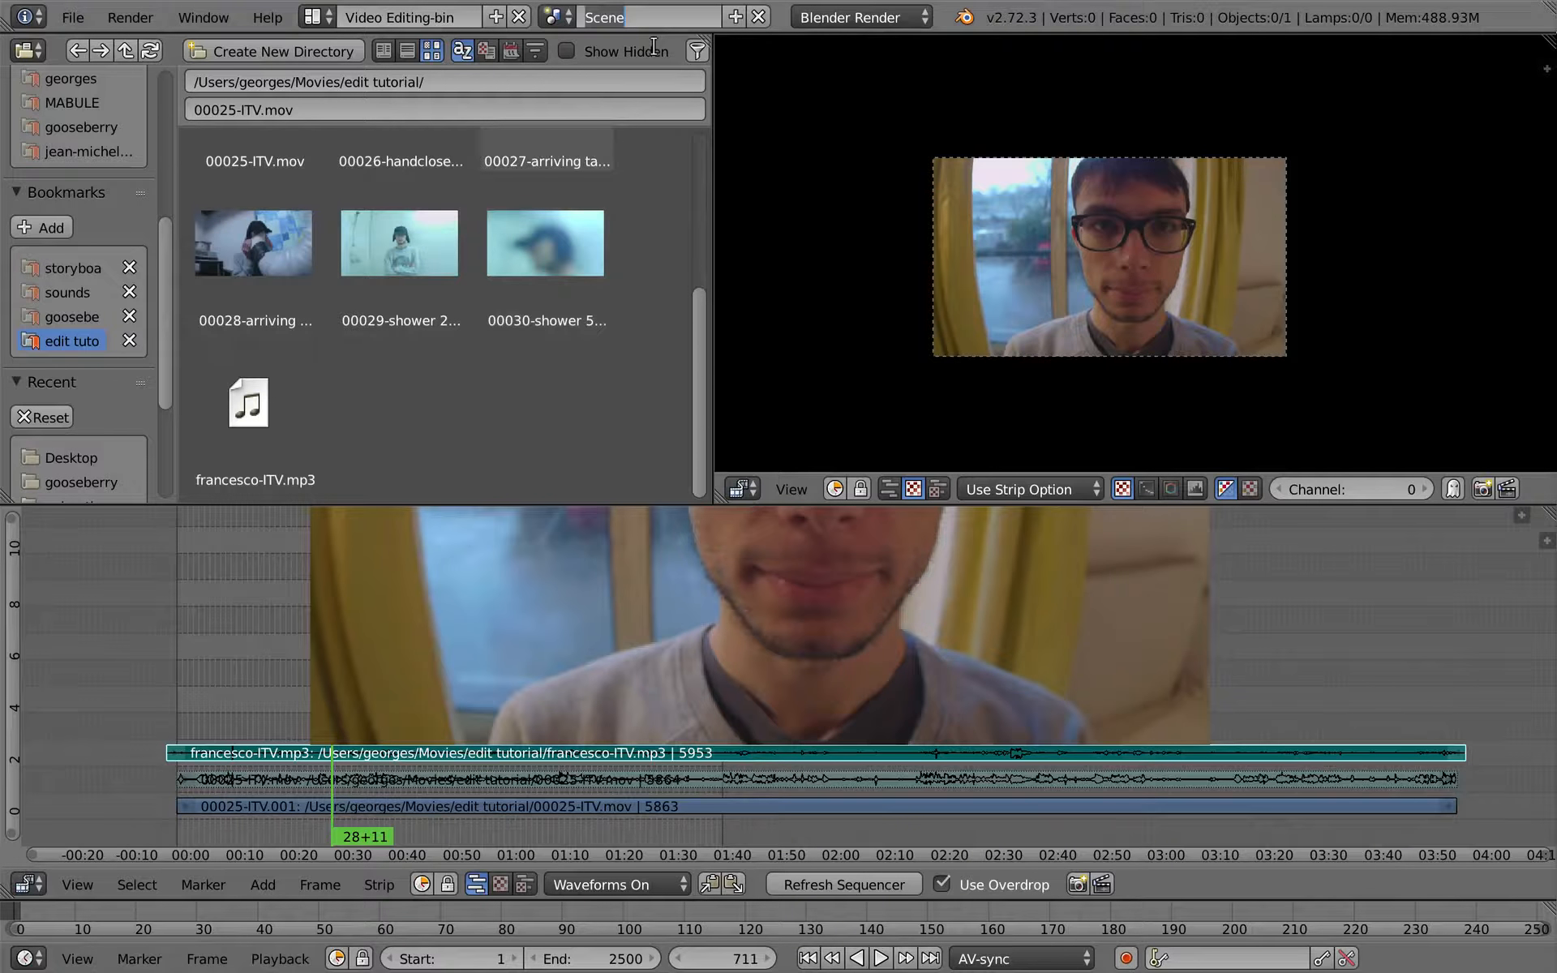
text(Sync_itv)
key(Return)
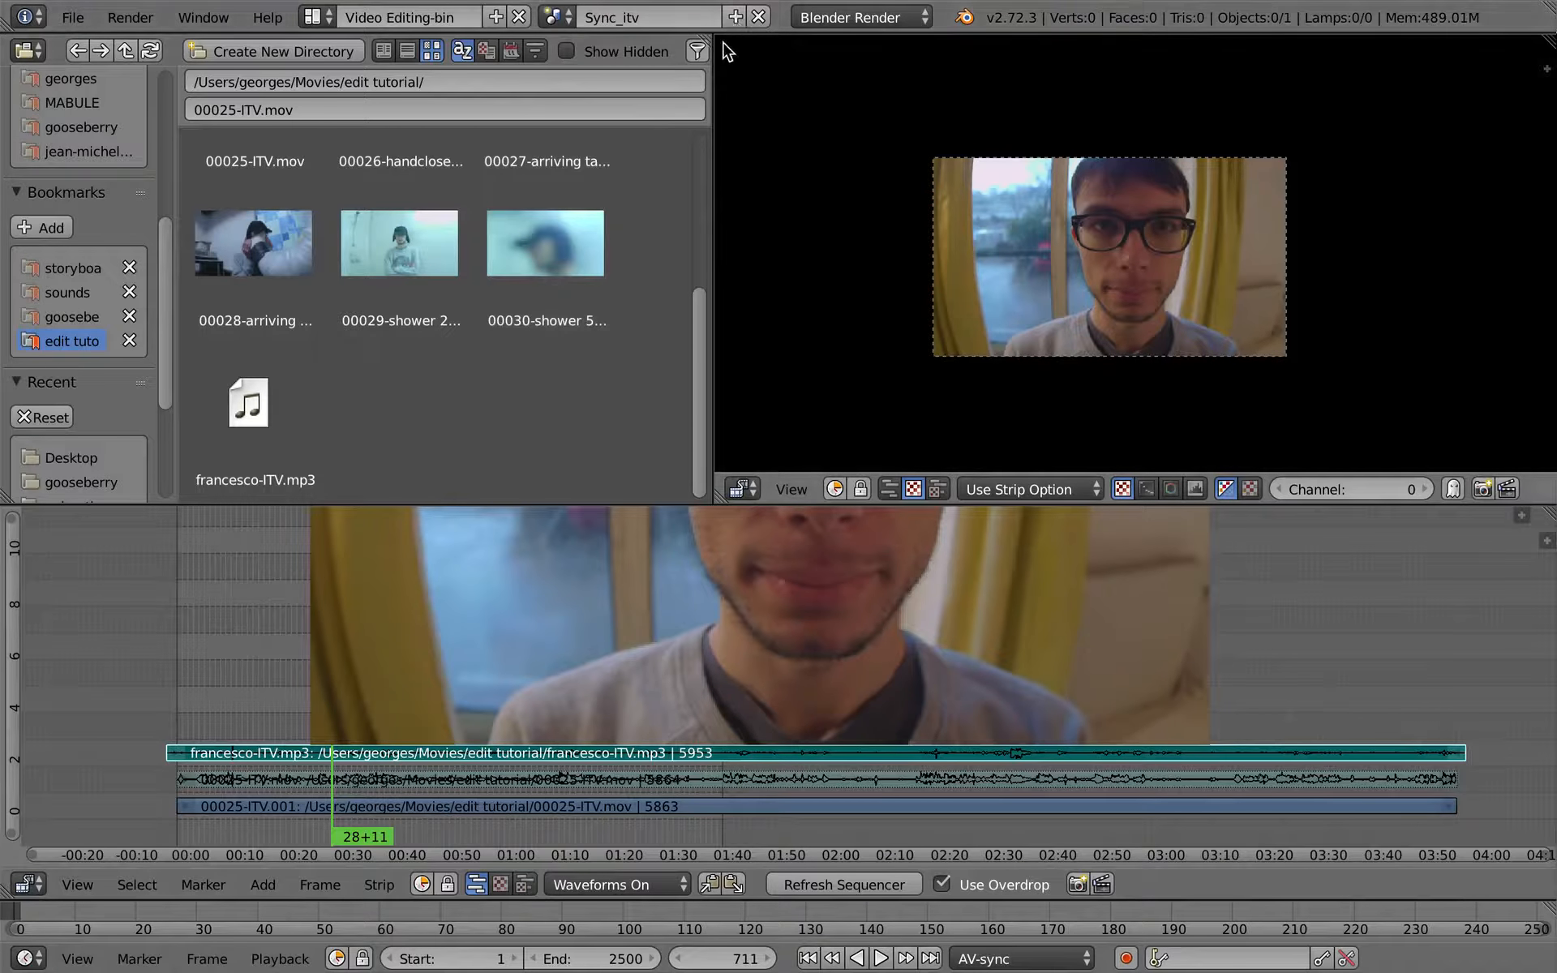
- Create a new empty scene and name it edit
click(734, 16)
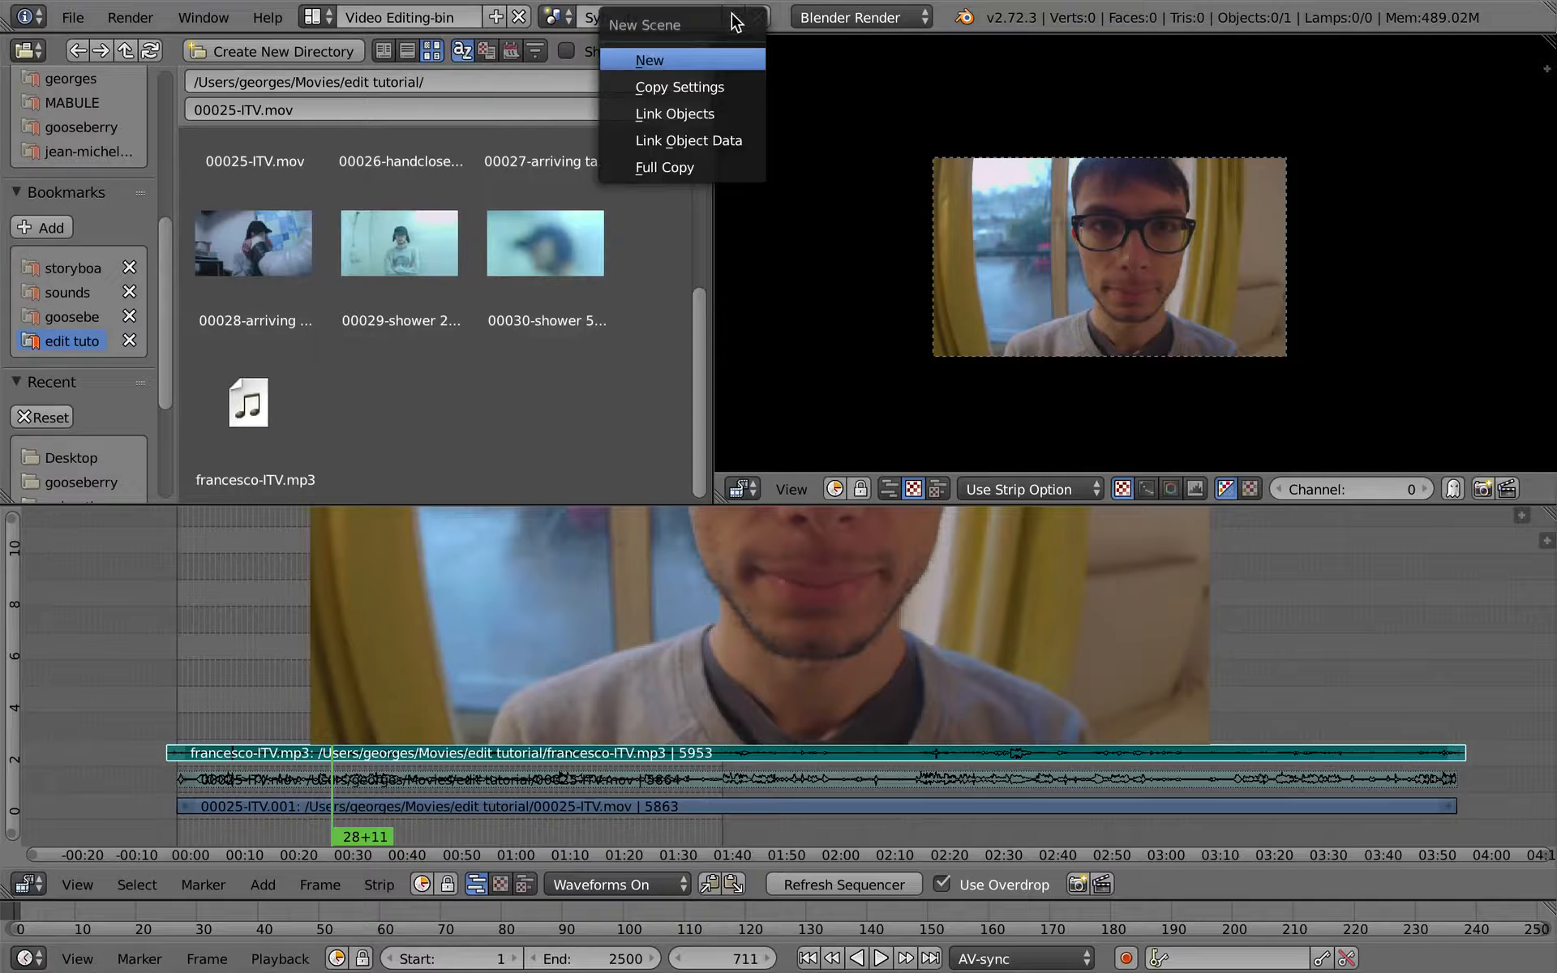
click(714, 65)
click(674, 19)
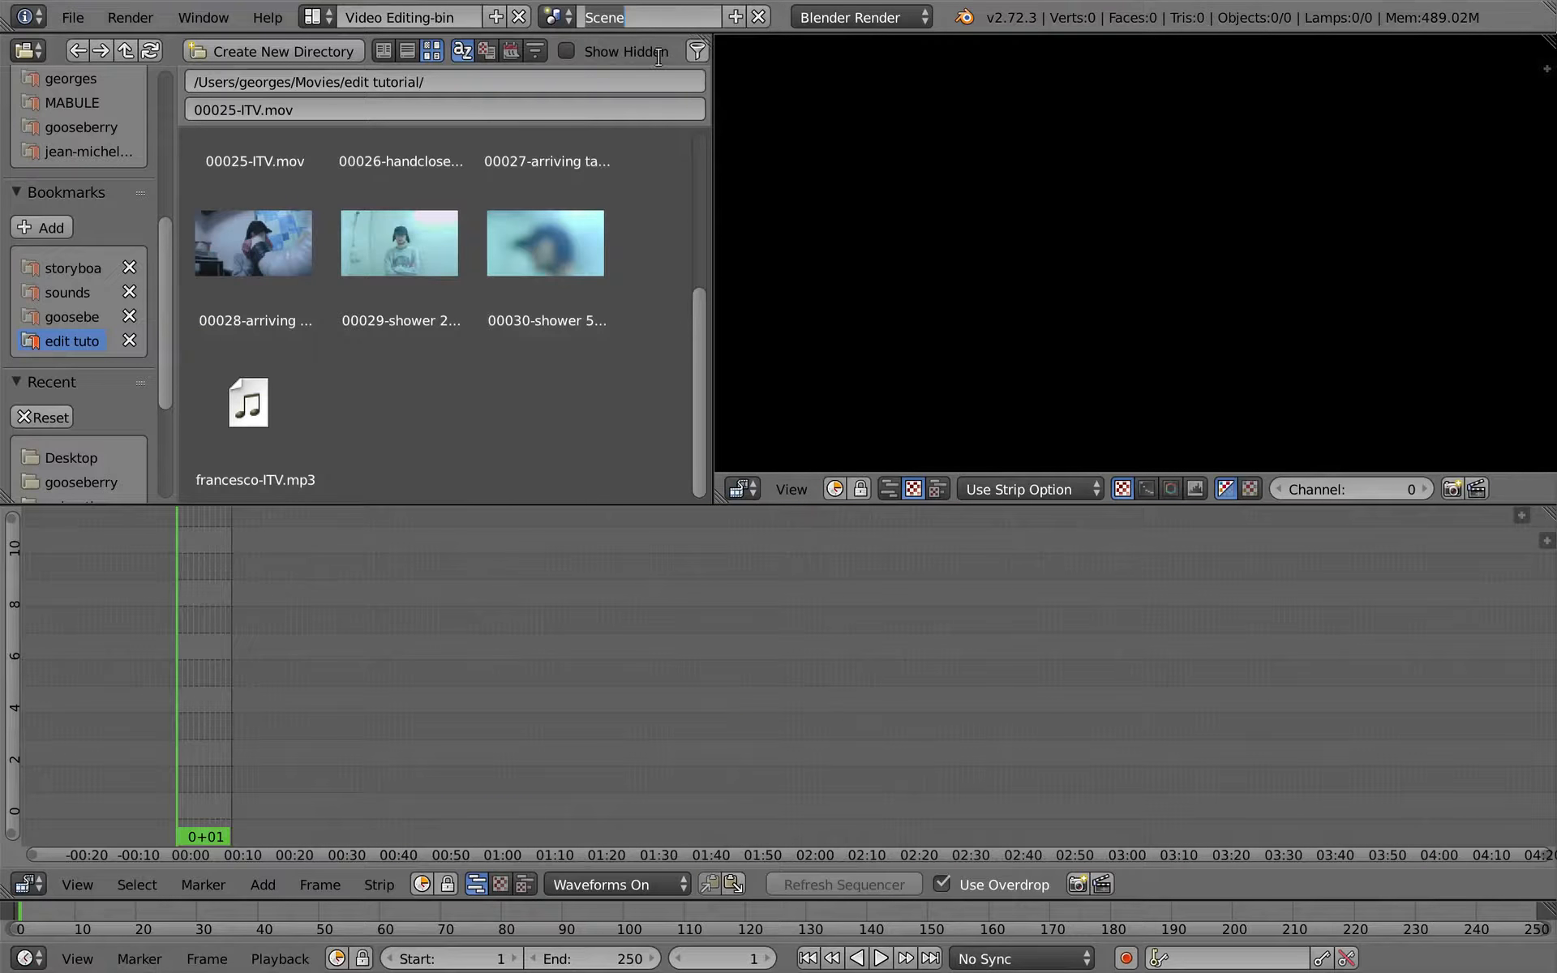
text(editing)
key(Return)
mouse_move(635, 8)
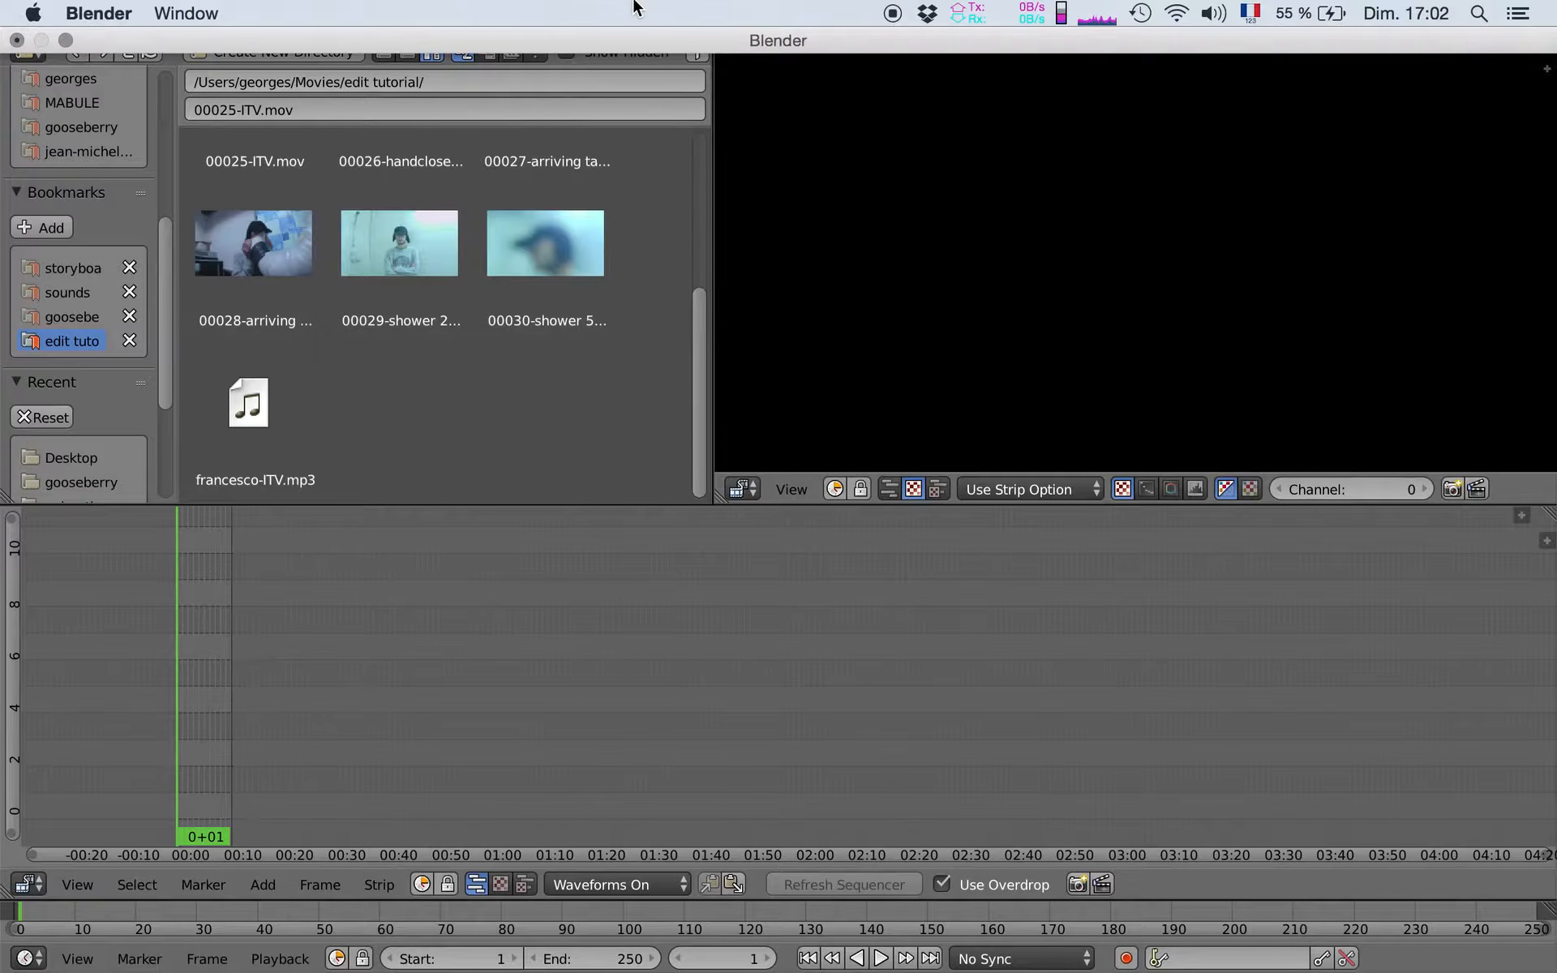
drag(657, 20, 545, 29)
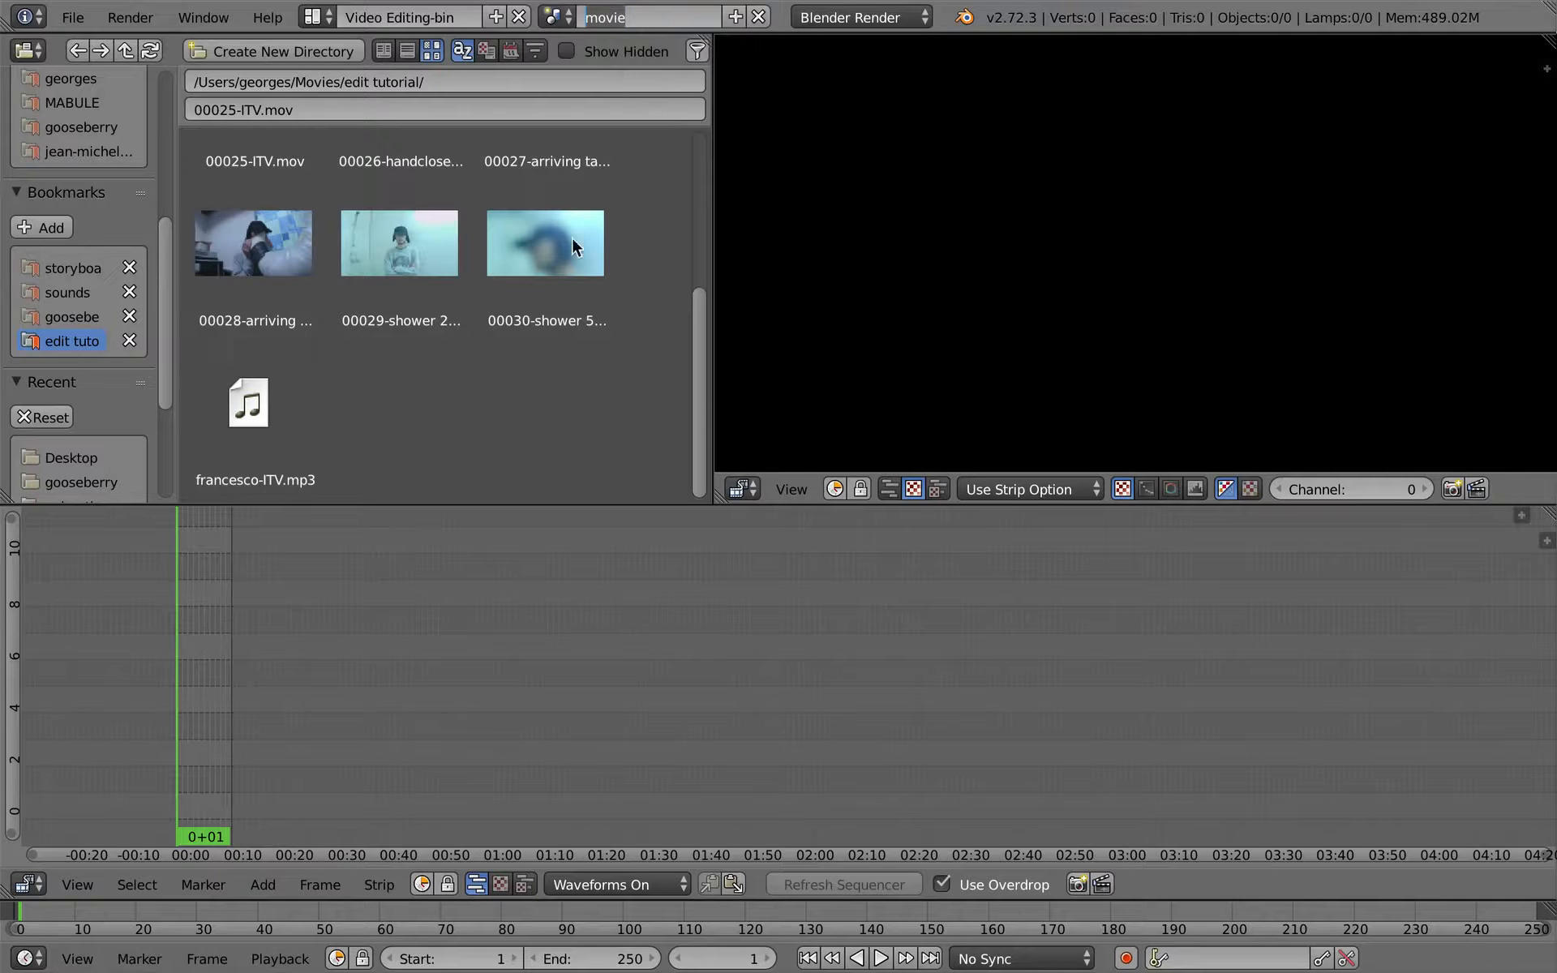
text(edit)
key(Return)
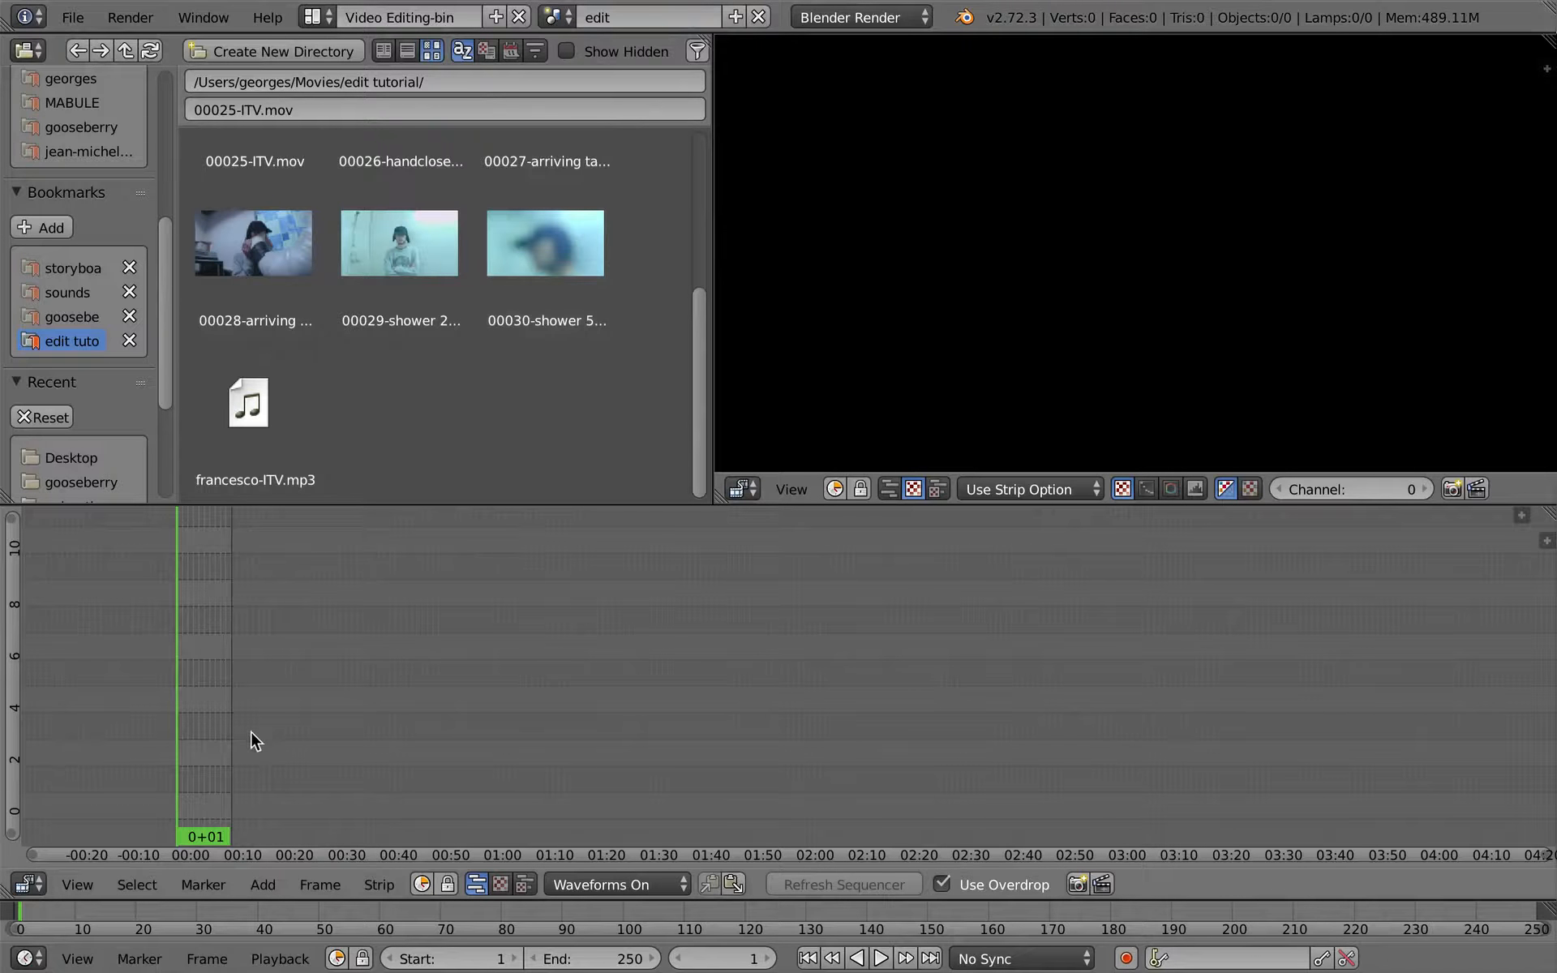
- Set the edit scene's end frame to 15000
drag(620, 957, 1056, 901)
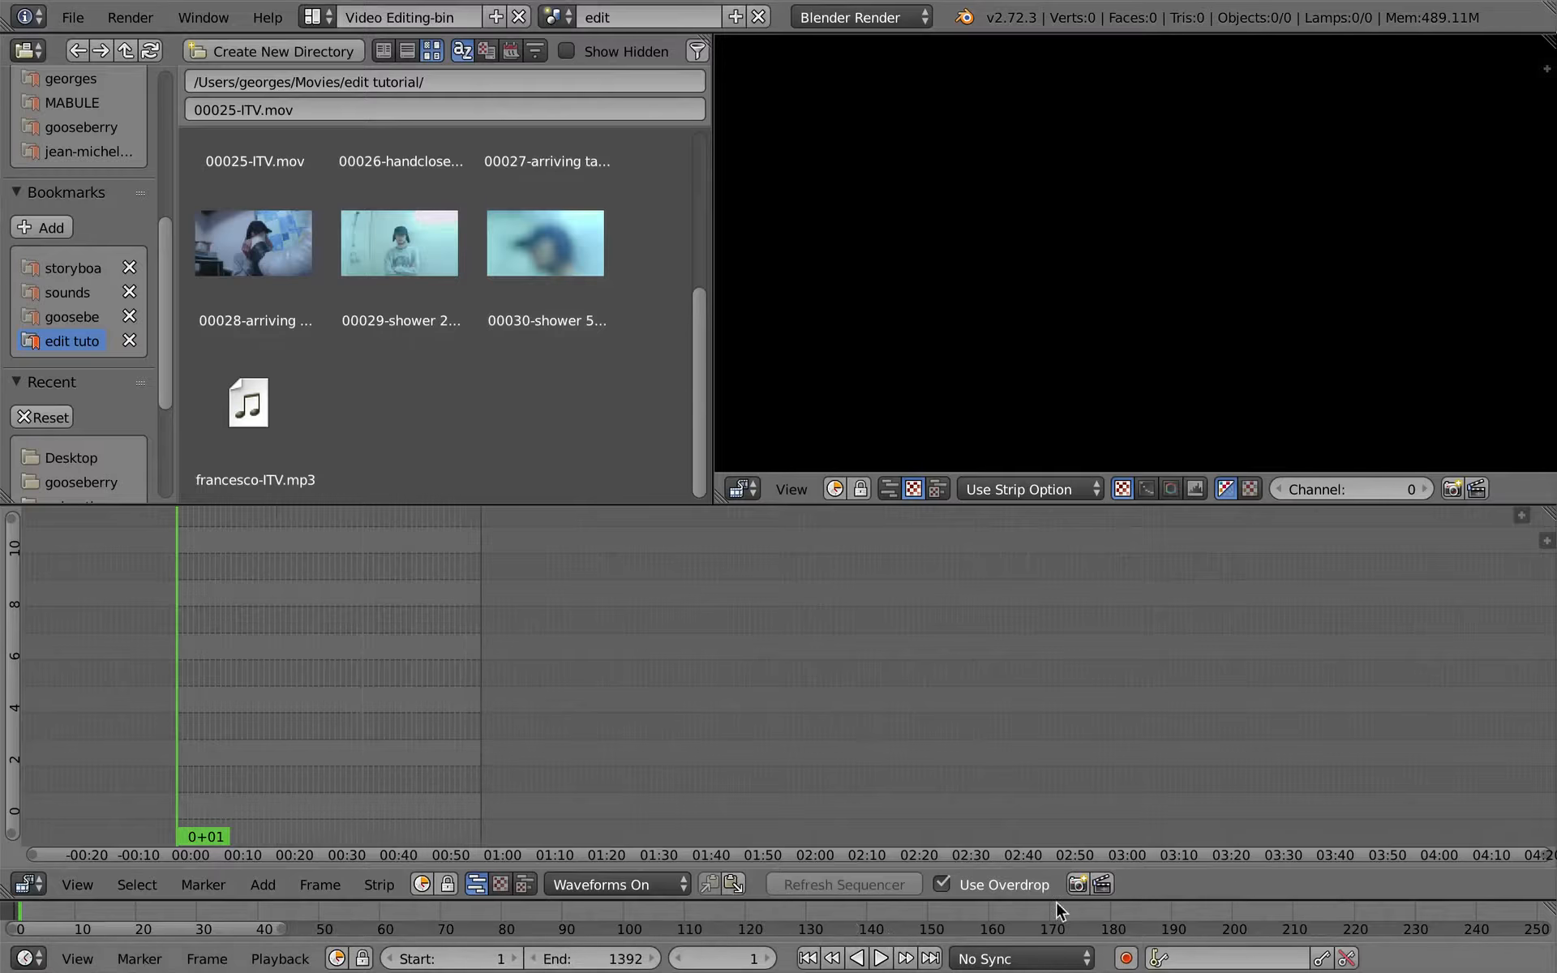
click(605, 955)
text(15000)
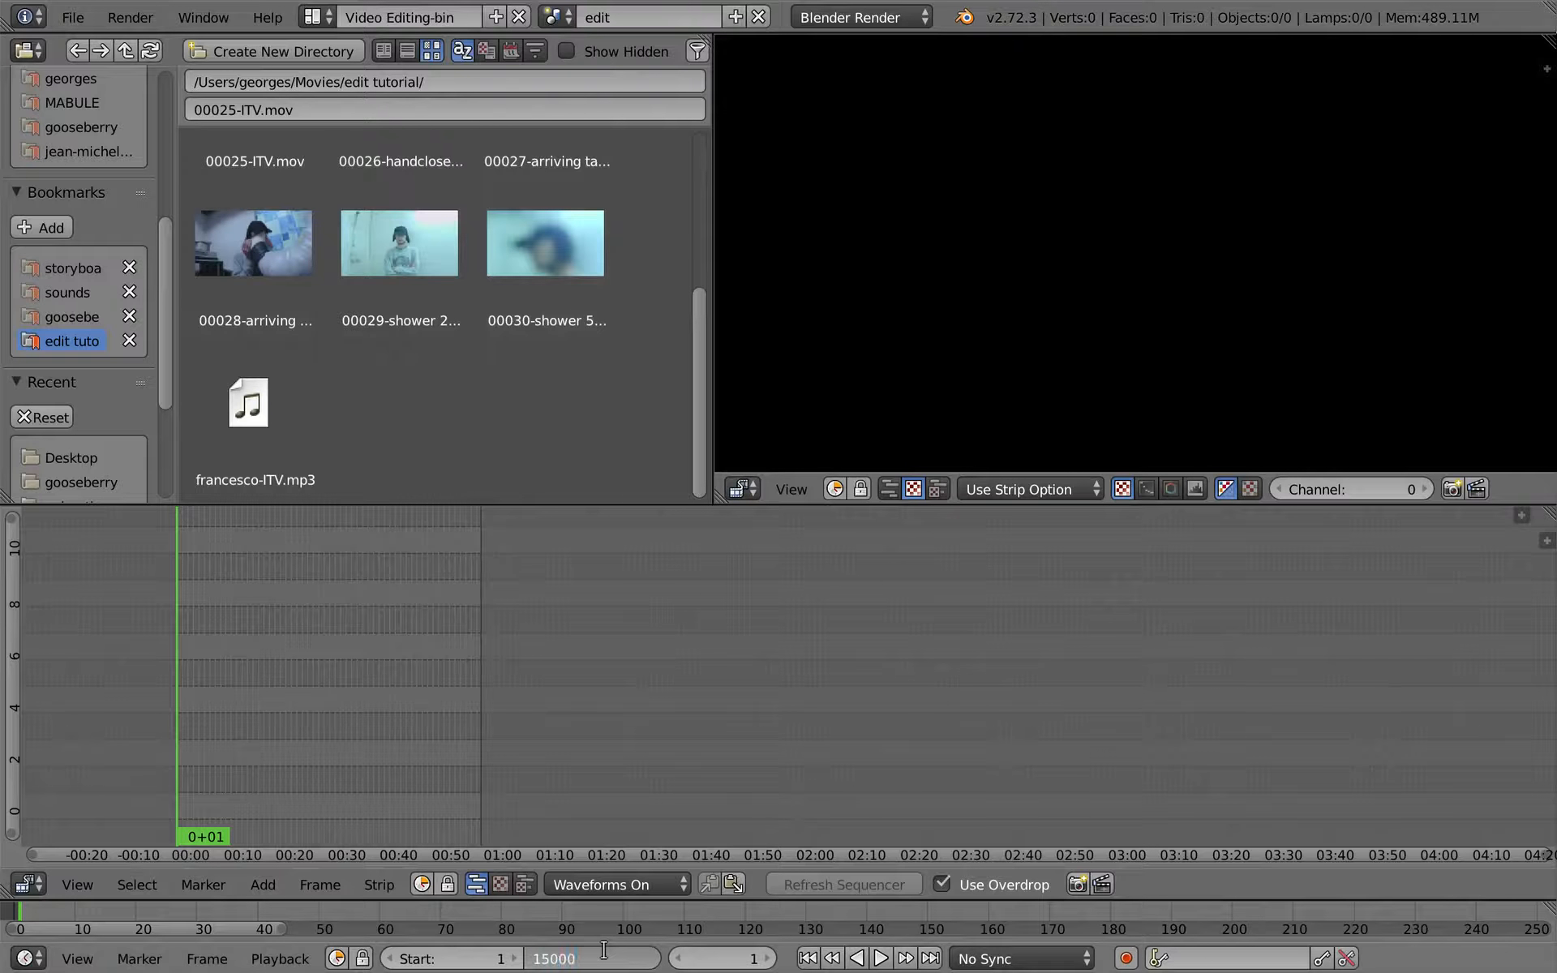
key(Return)
- Add the Sync_itv scene as a strip in channel 1 of the edit scene's sequencer, starting at frame 1
middle_drag(522, 702, 939, 641)
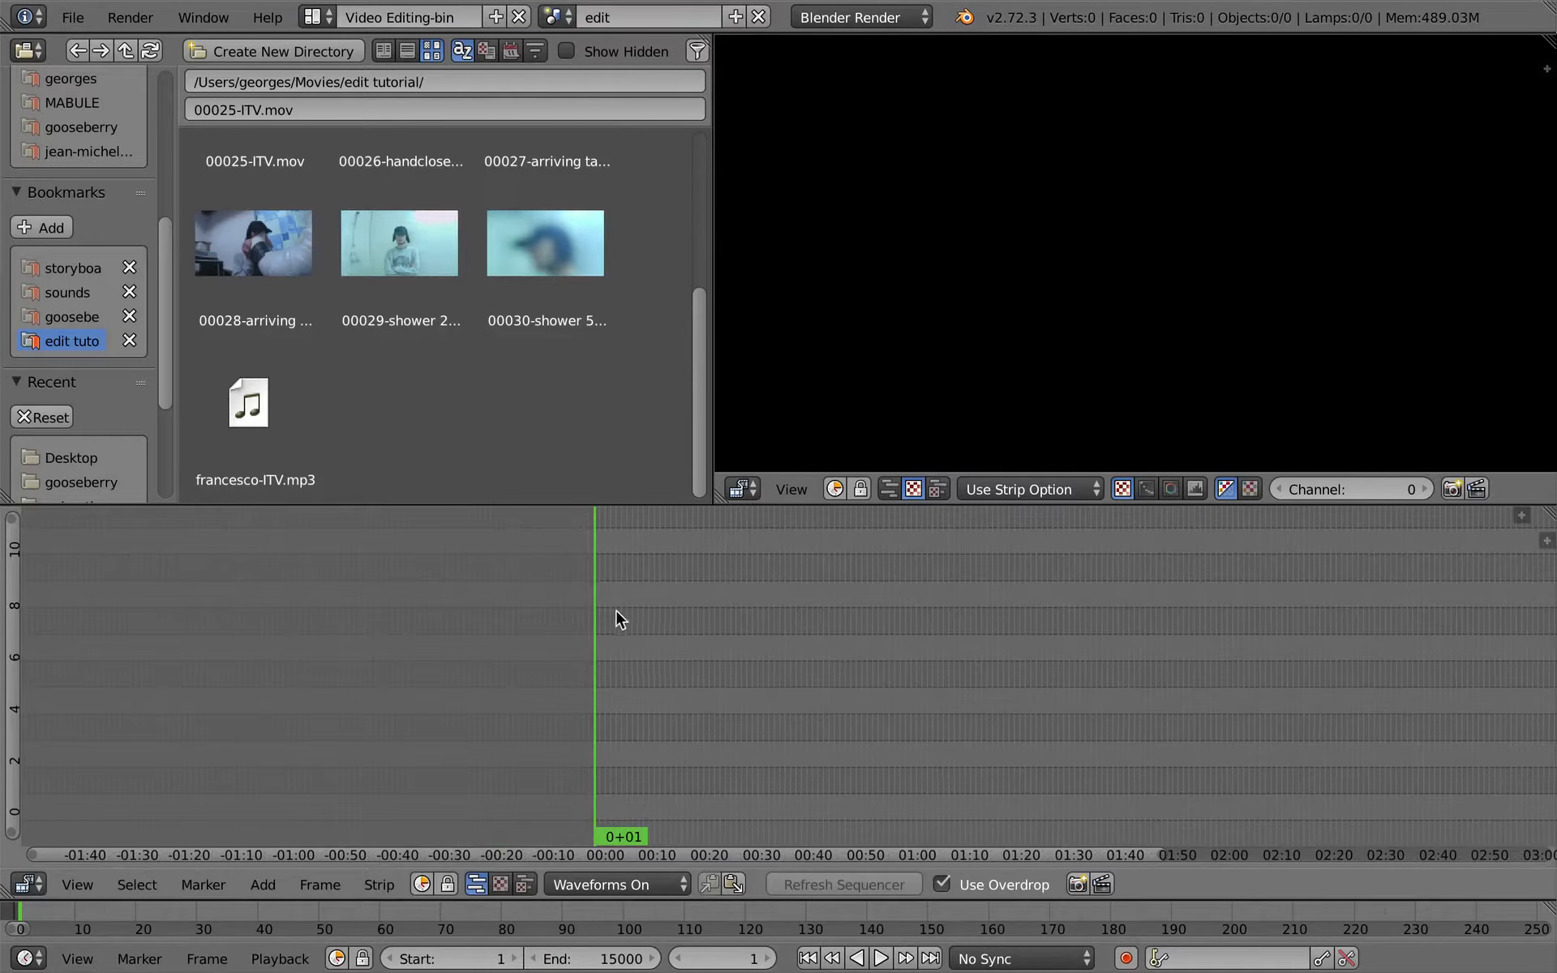
click(317, 17)
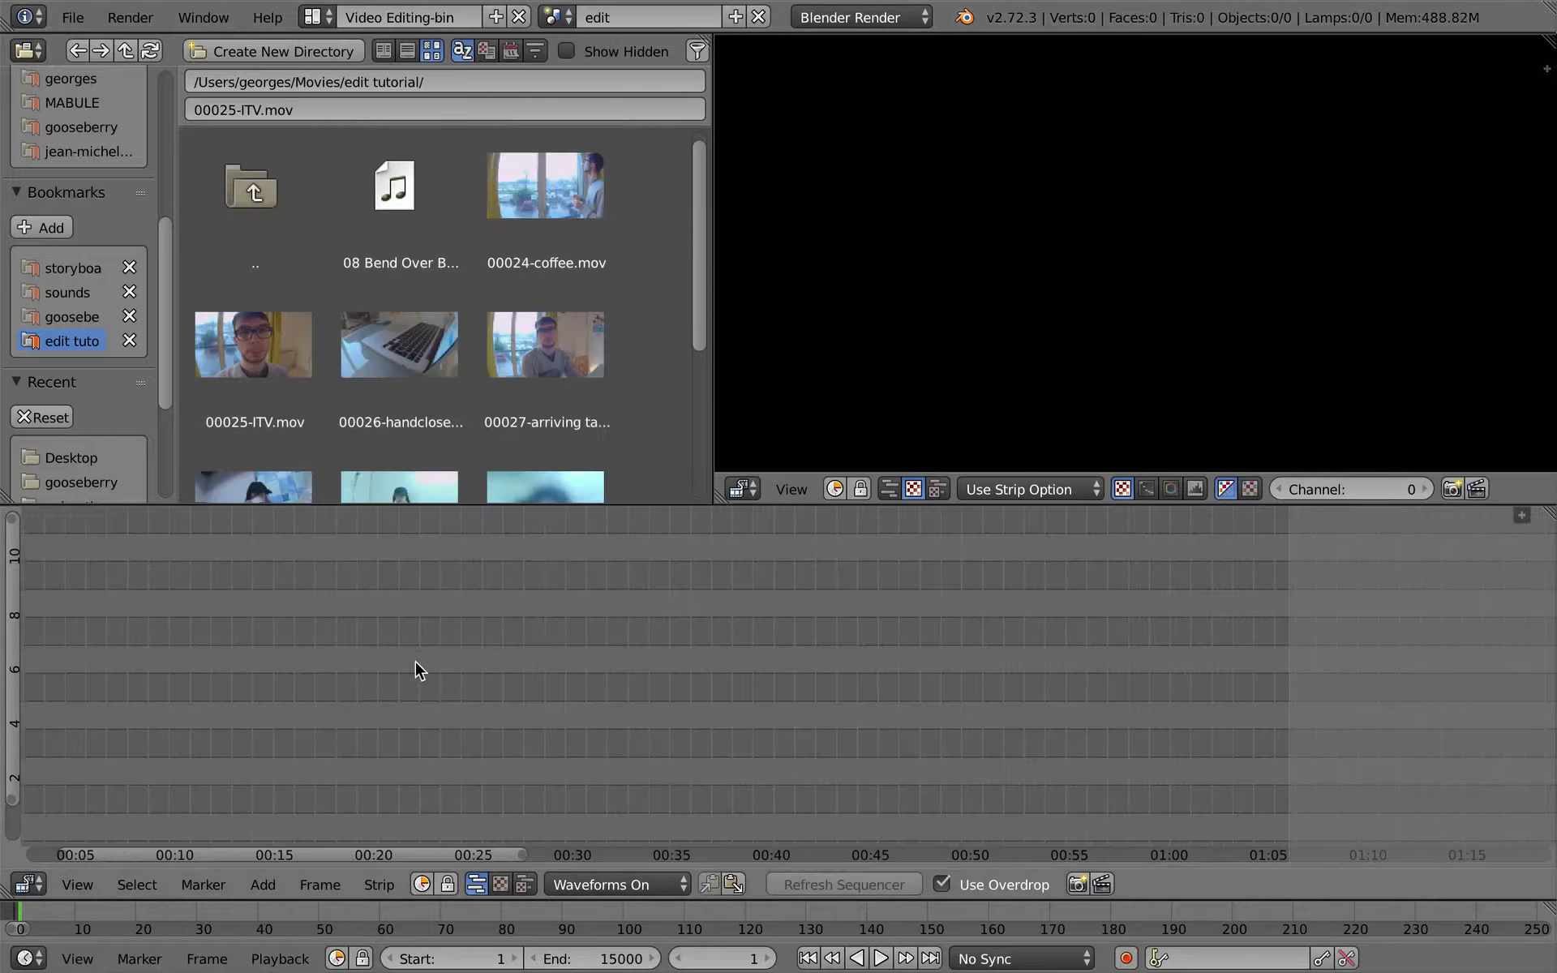
scroll(523, 705, down, 5)
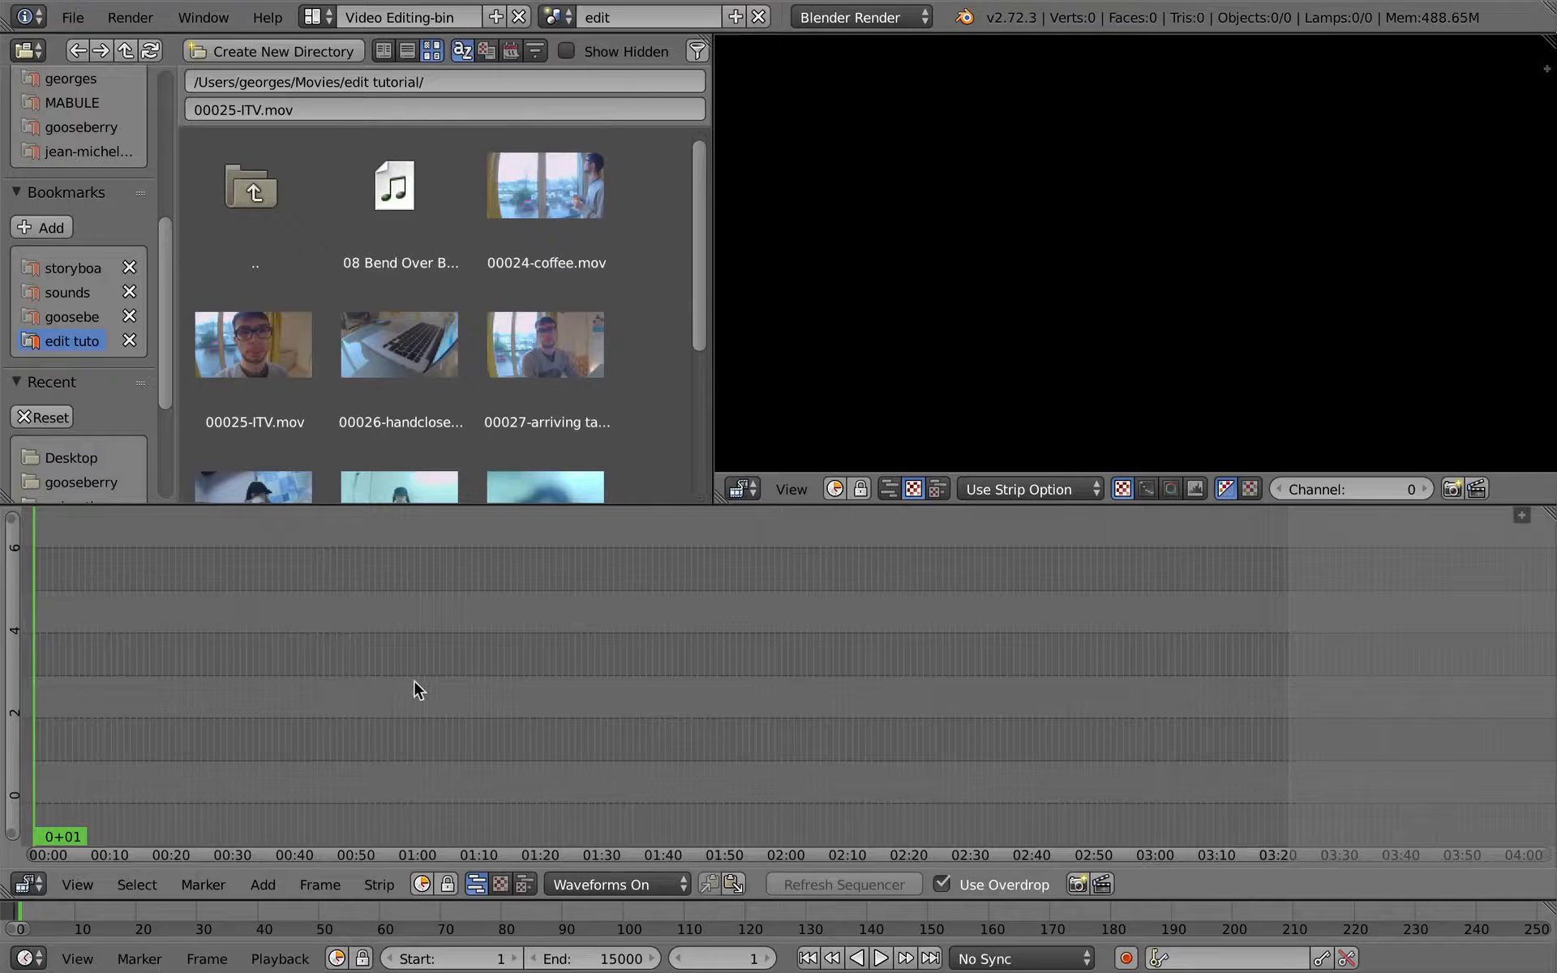
middle_drag(414, 680, 911, 626)
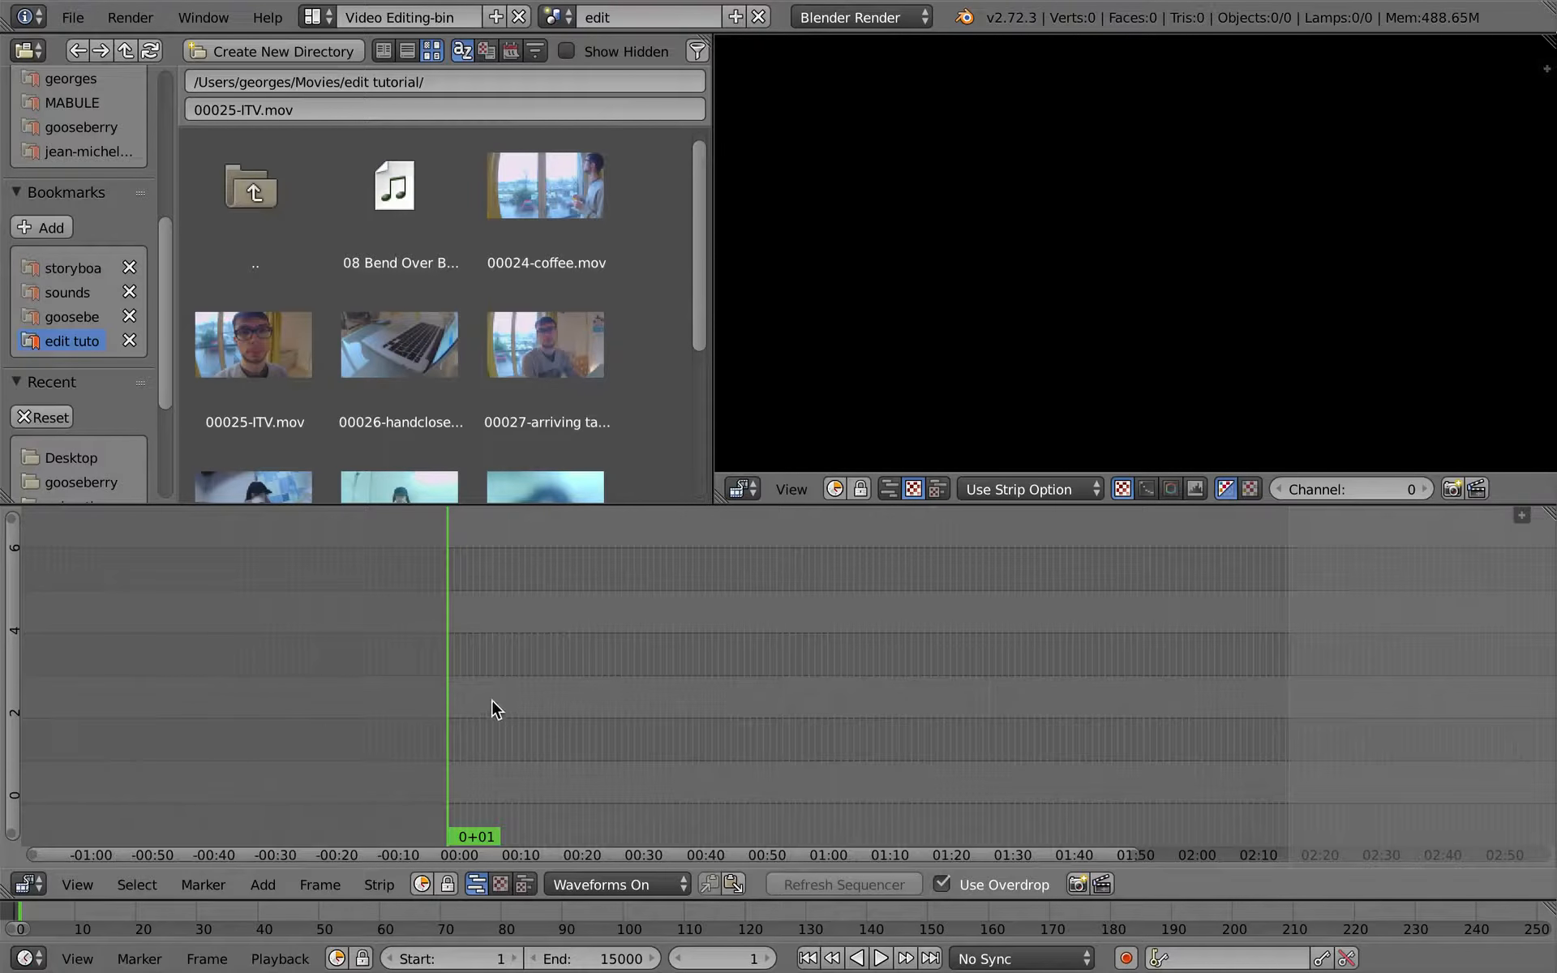
key(shift+a)
mouse_move(459, 557)
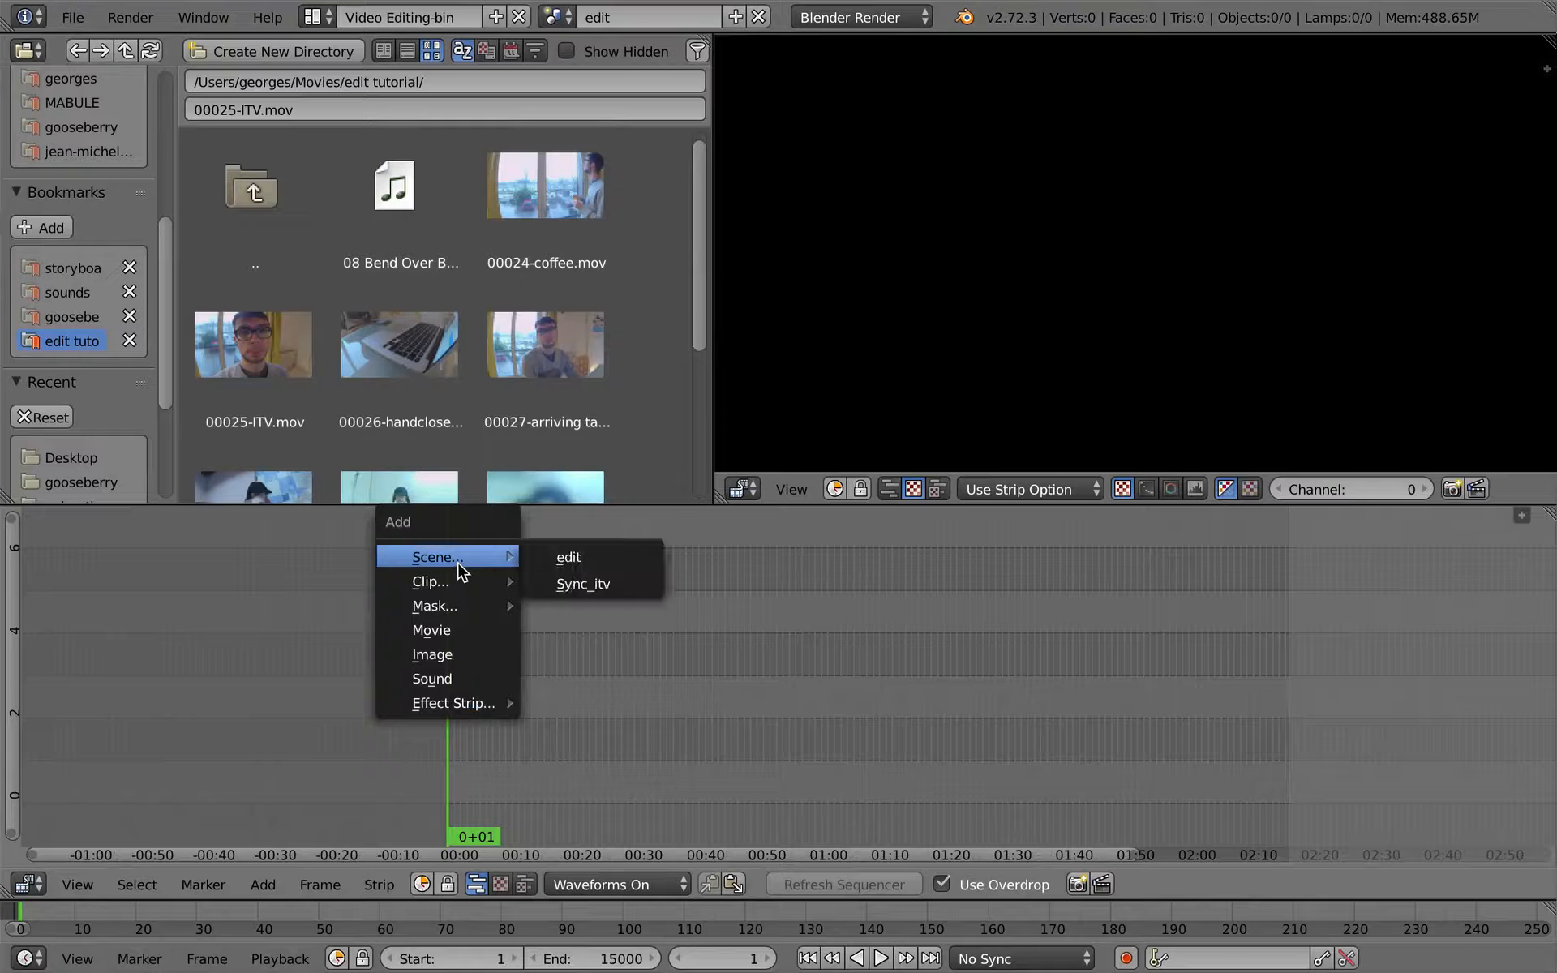
click(618, 592)
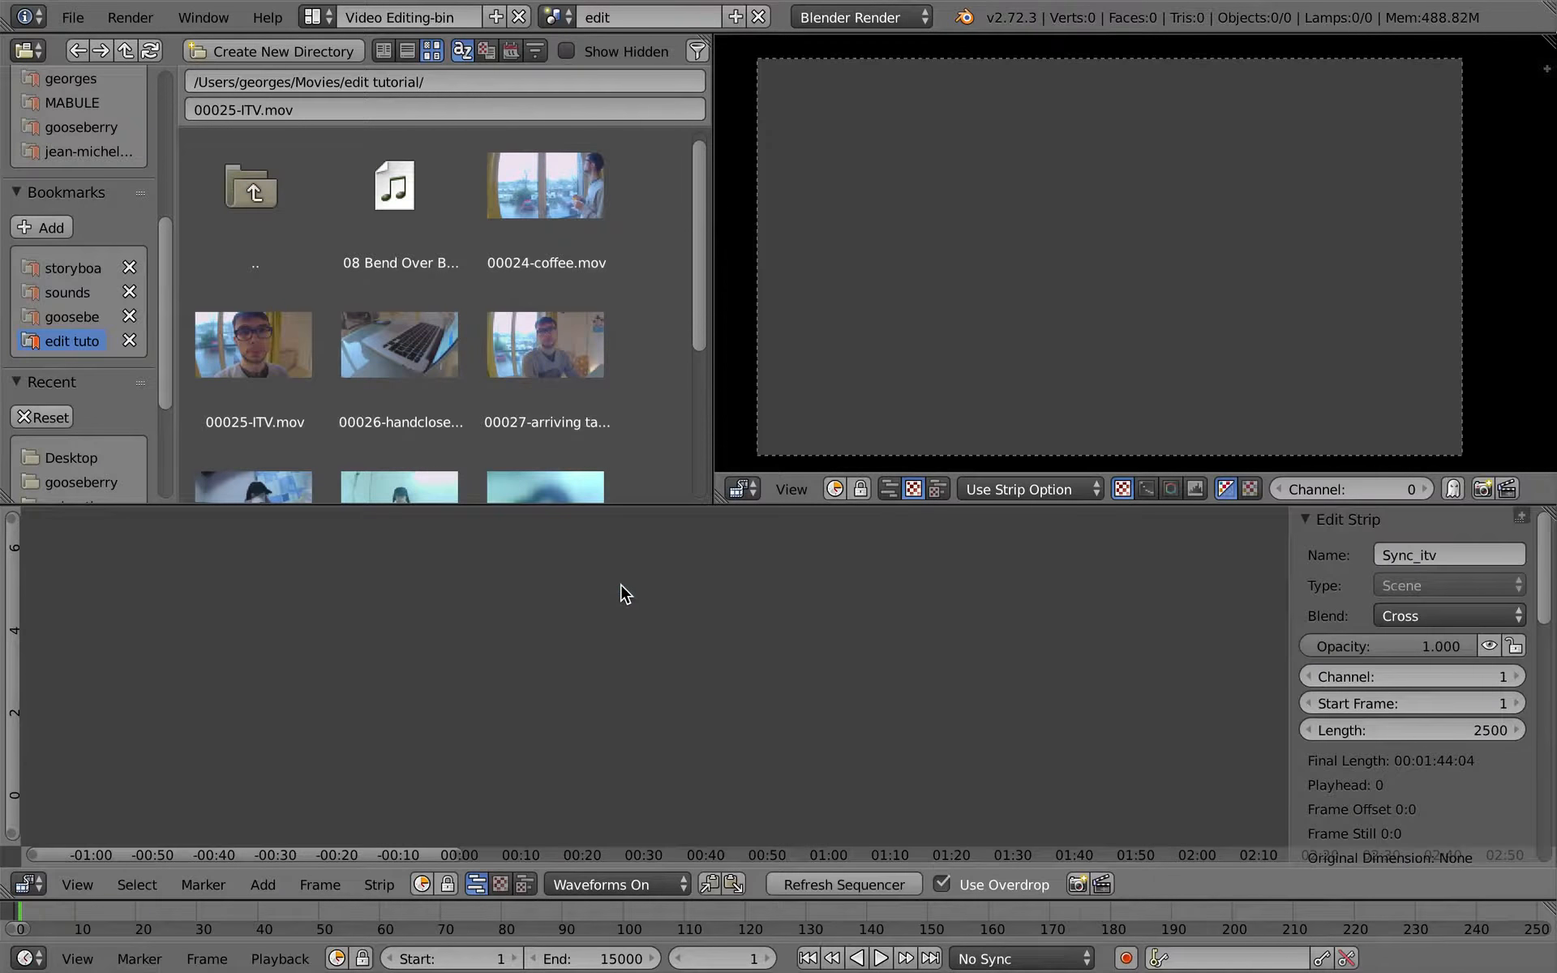
- Hide the sequencer's overdrop preview to examine the Sync_itv strip in the enlarged sequencer, and turn the preview back on
click(941, 880)
middle_drag(605, 636, 691, 629)
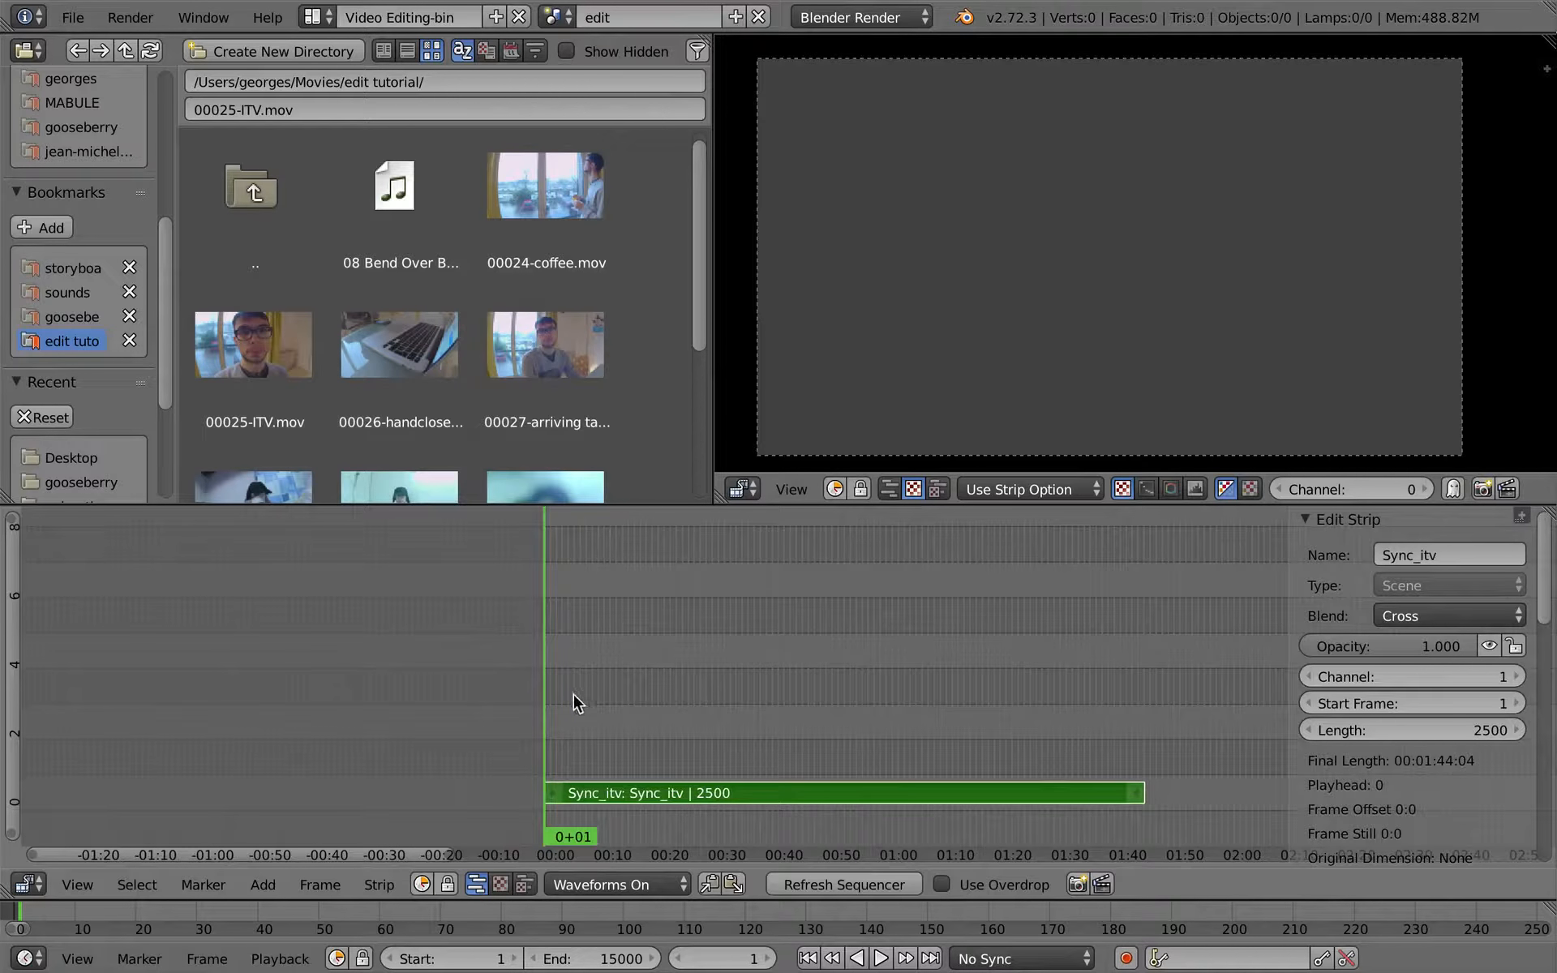
key(ctrl+Up)
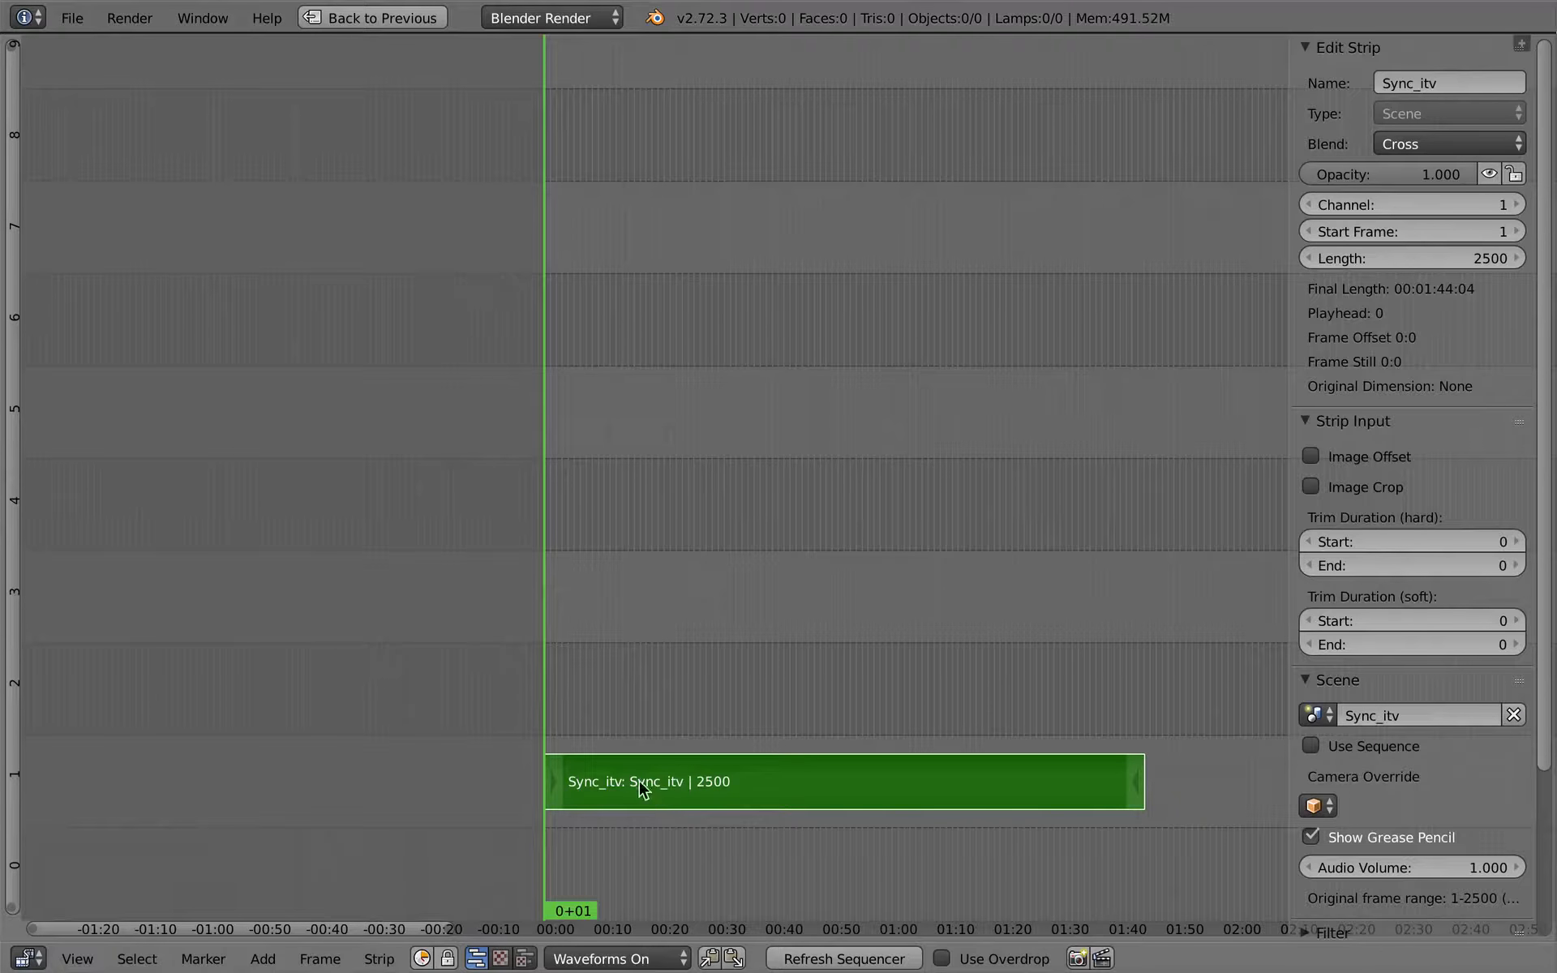
mouse_move(568, 709)
mouse_down()
mouse_move(625, 722)
mouse_move(545, 726)
mouse_up()
key(ctrl+Up)
click(942, 883)
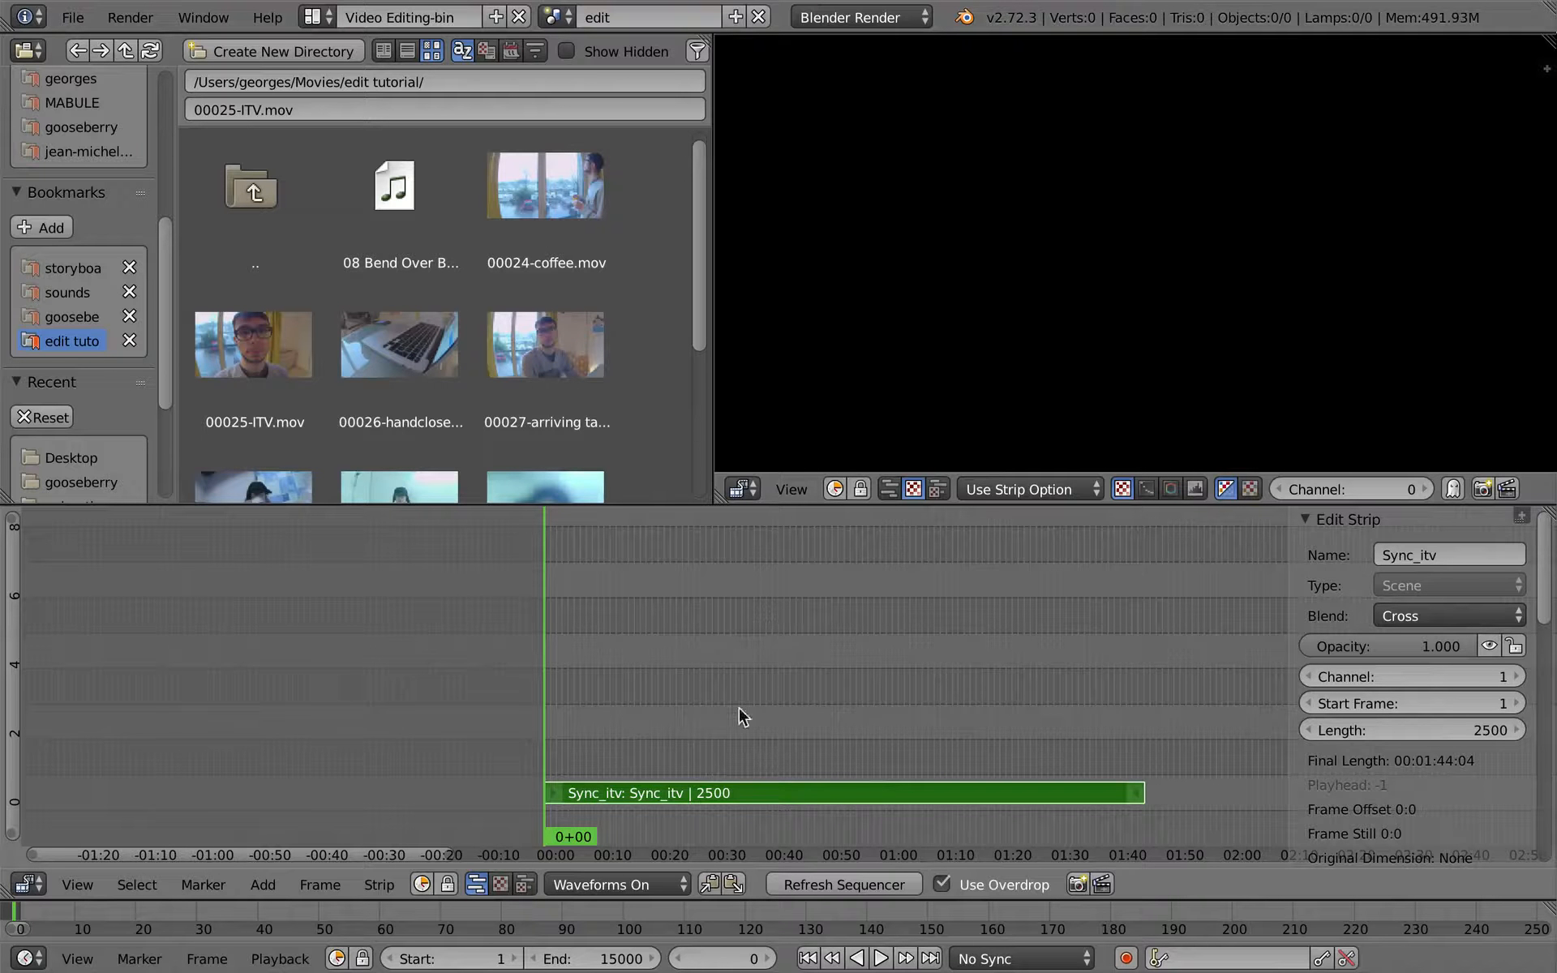
- Move the playhead to frame 207 and enable Use Sequence for the Sync_itv scene strip
click(594, 740)
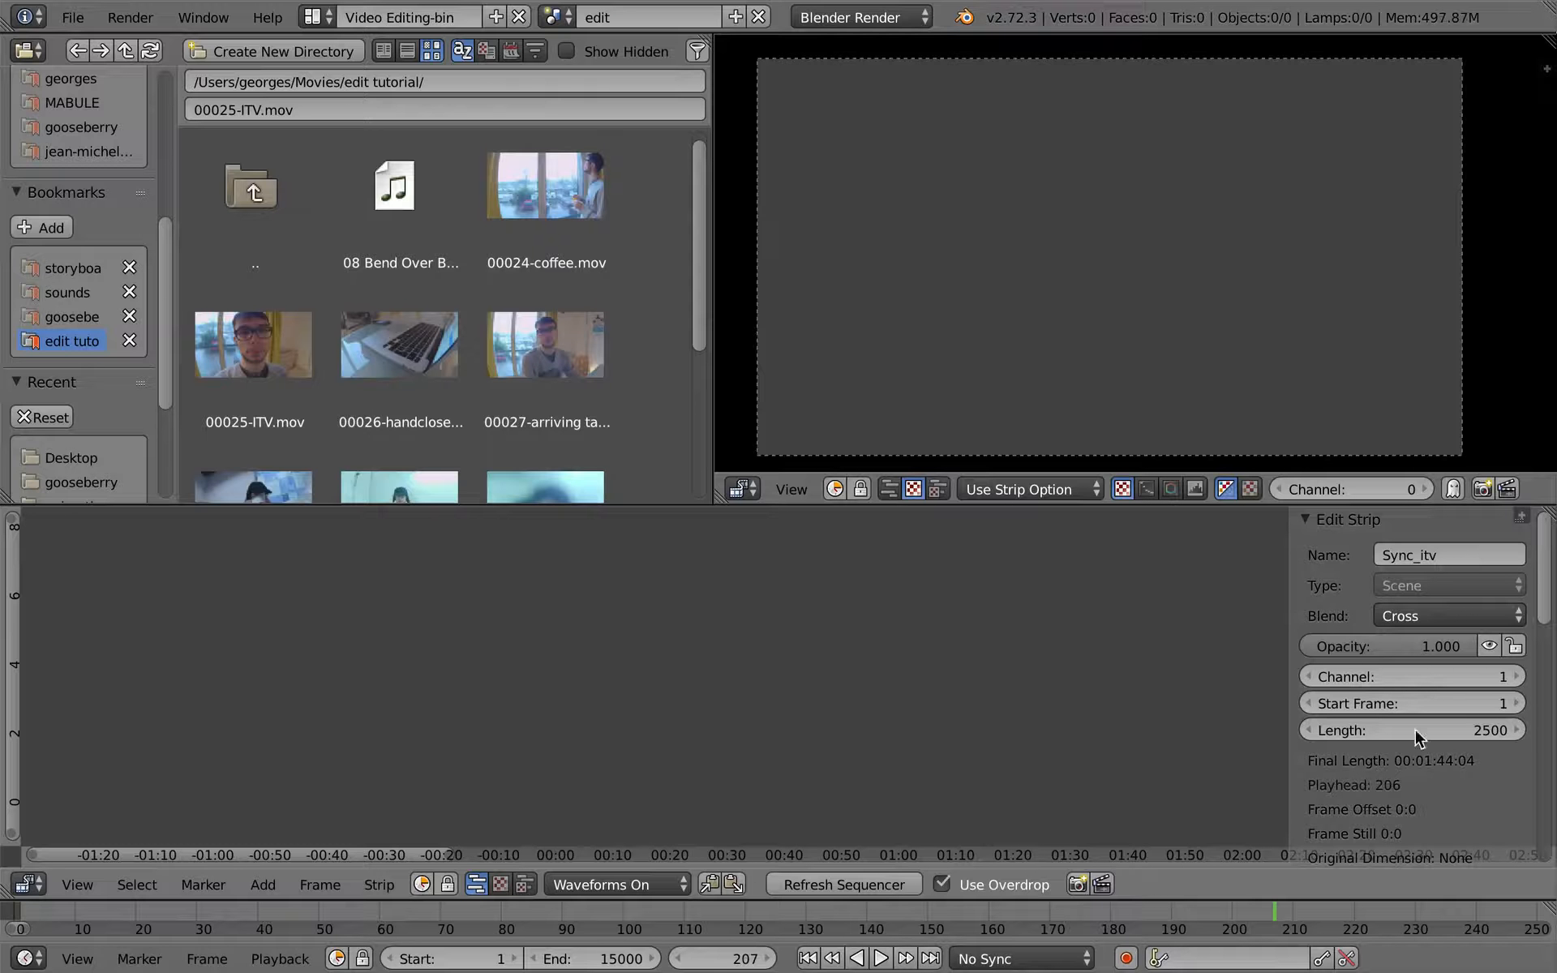
scroll(1411, 773, down, 6)
scroll(1411, 781, down, 10)
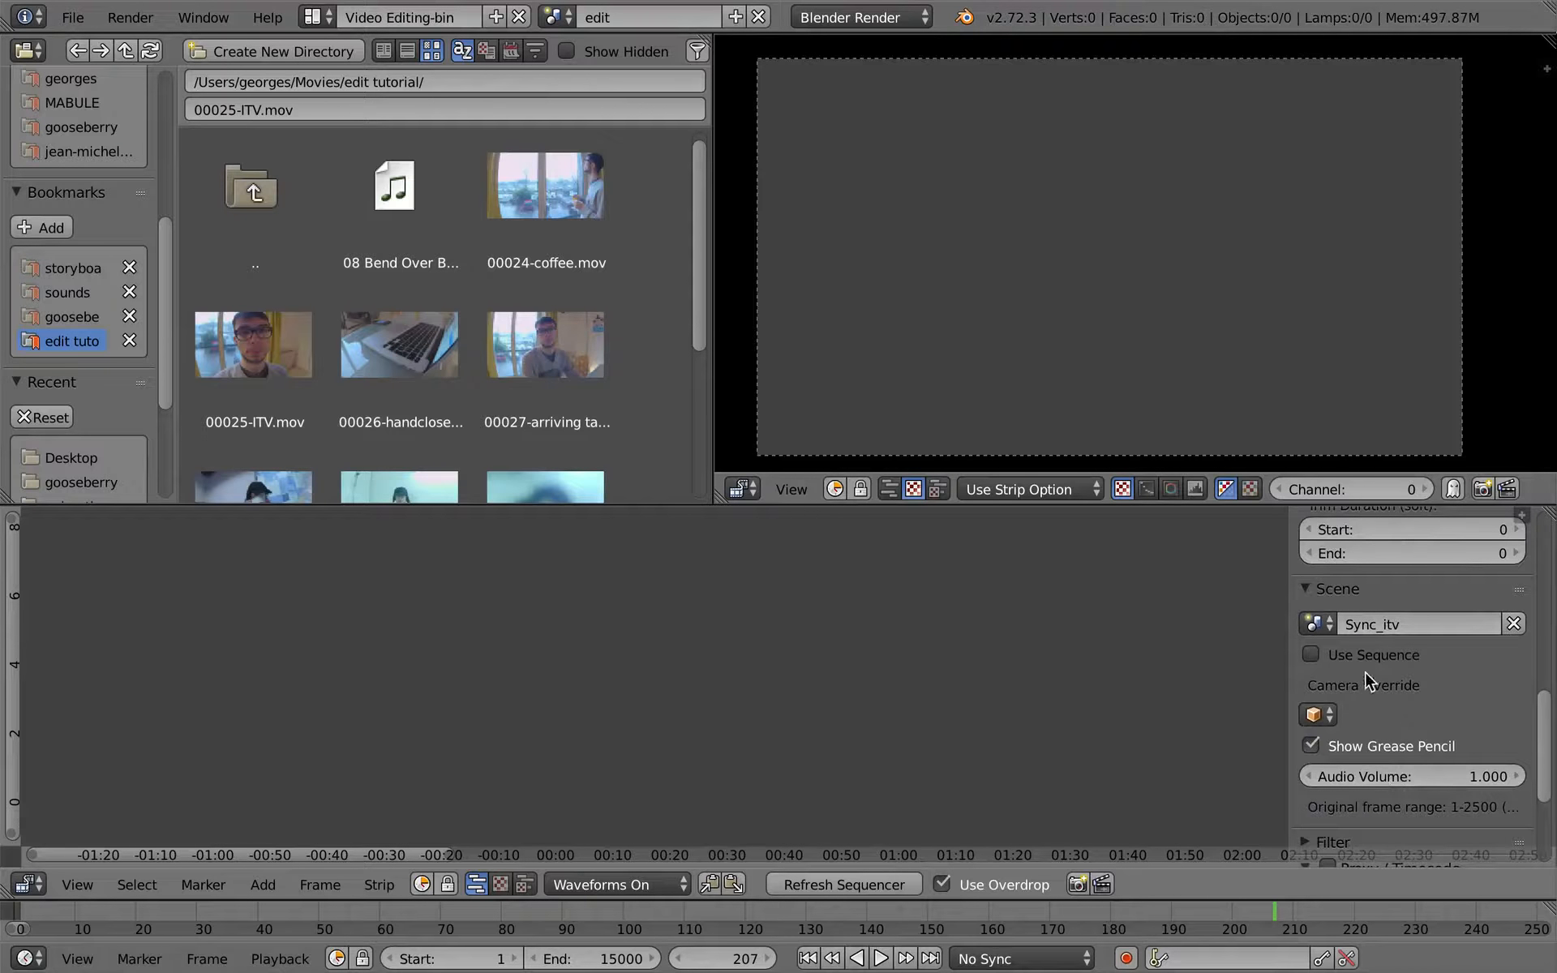
click(1312, 656)
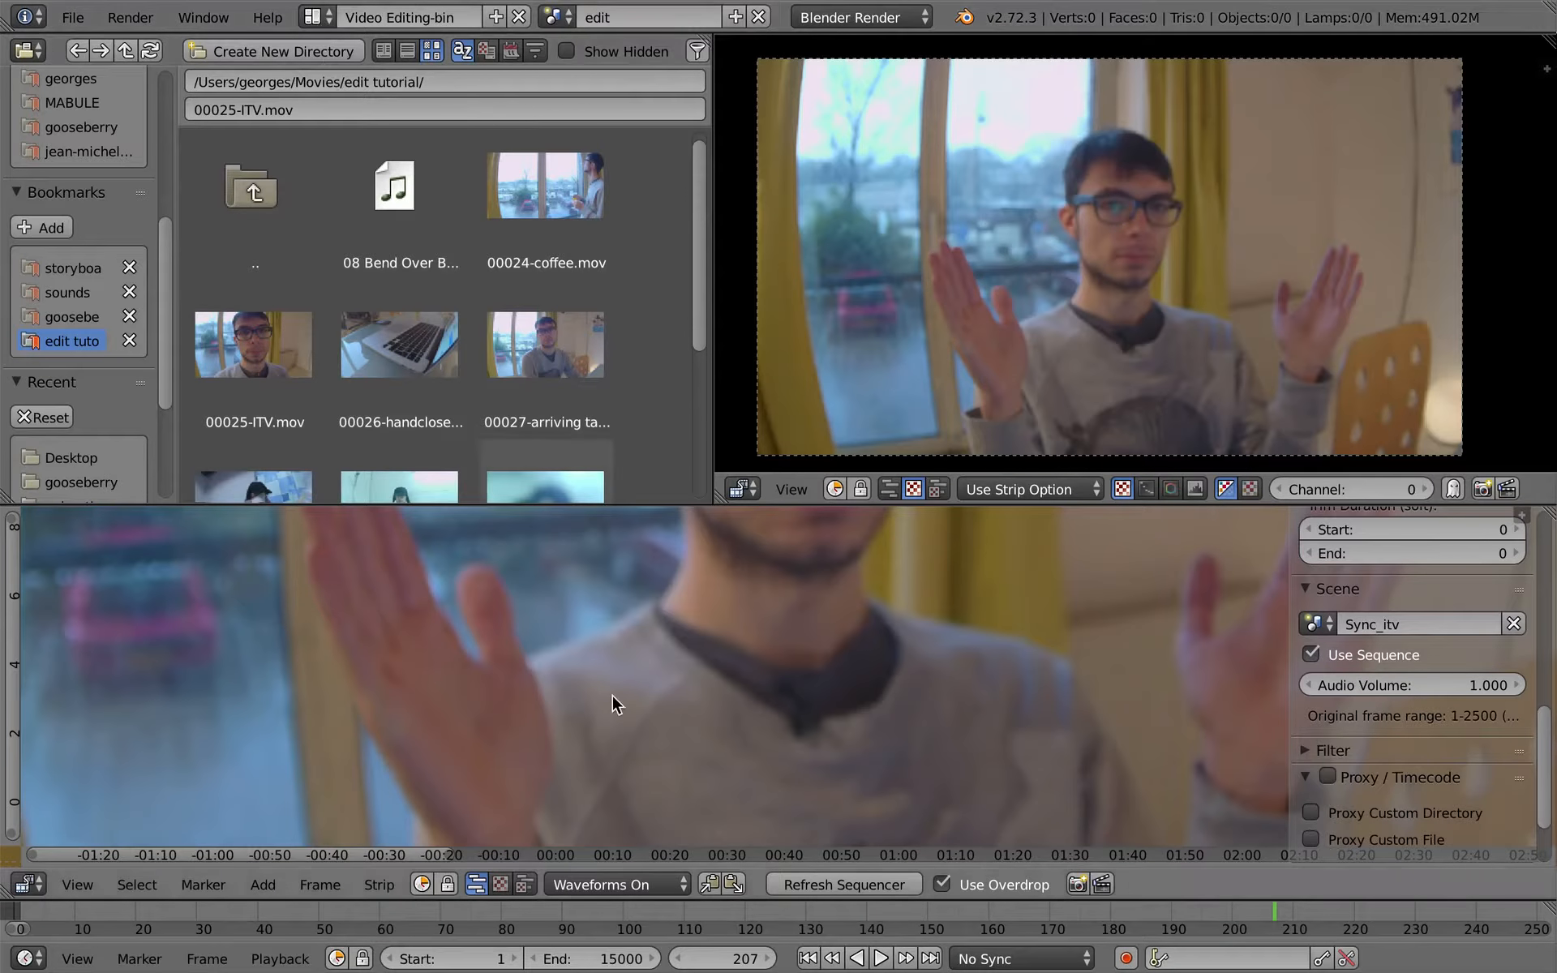
- Set the edit scene's frame rate to 25 fps in the render settings and return to the video editing layout
key(ctrl+Left)
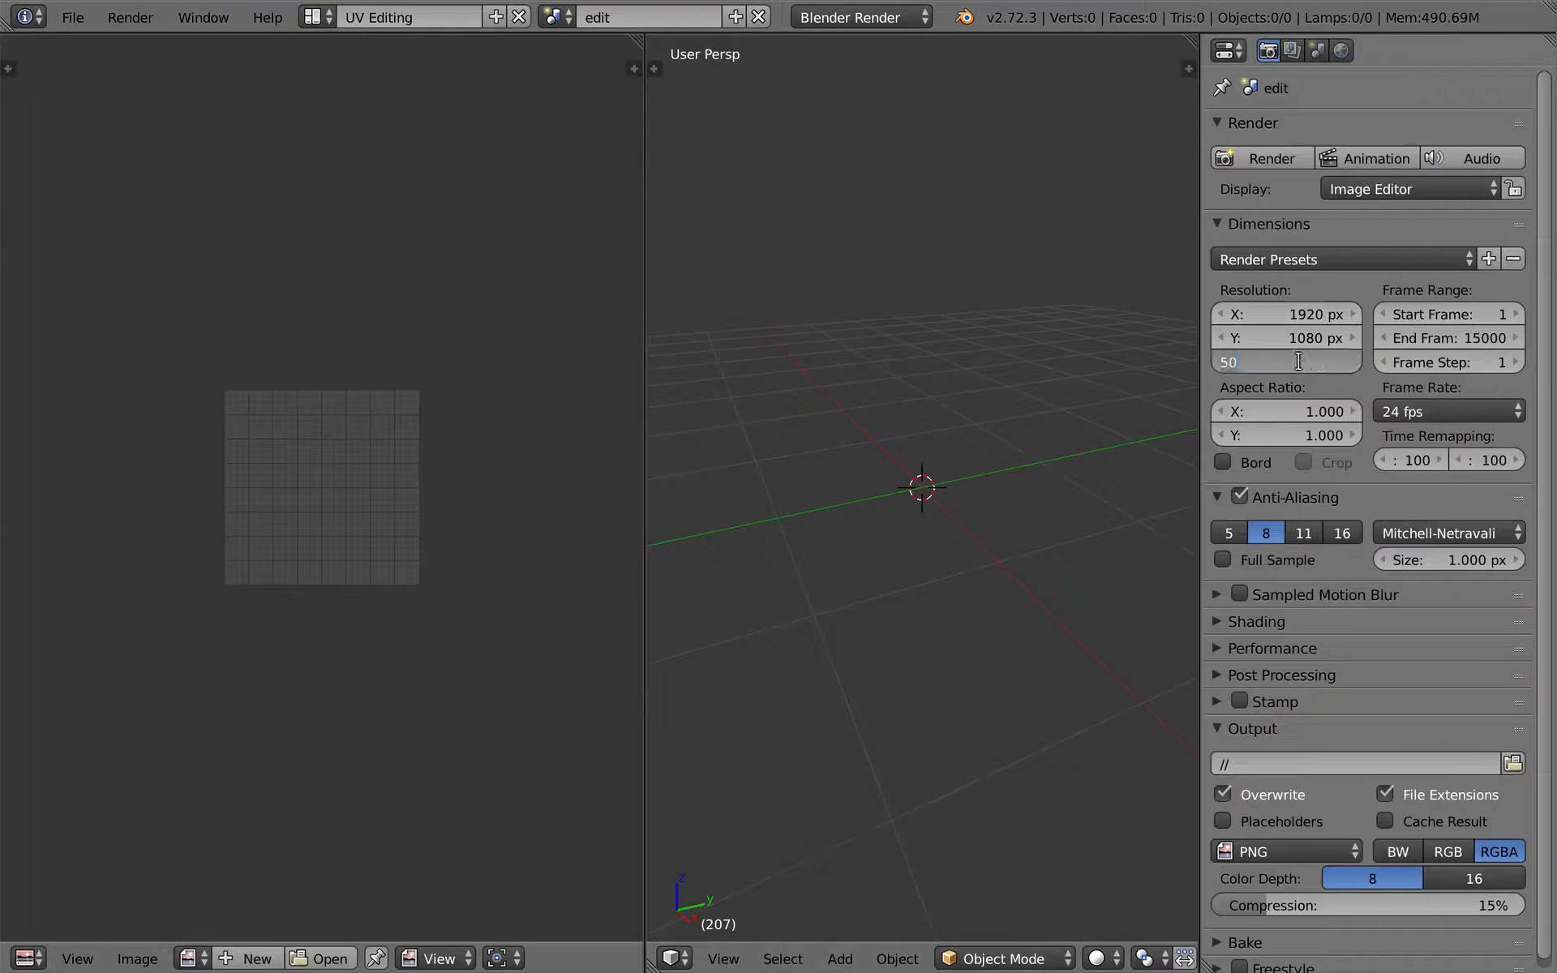
click(1477, 411)
click(1472, 486)
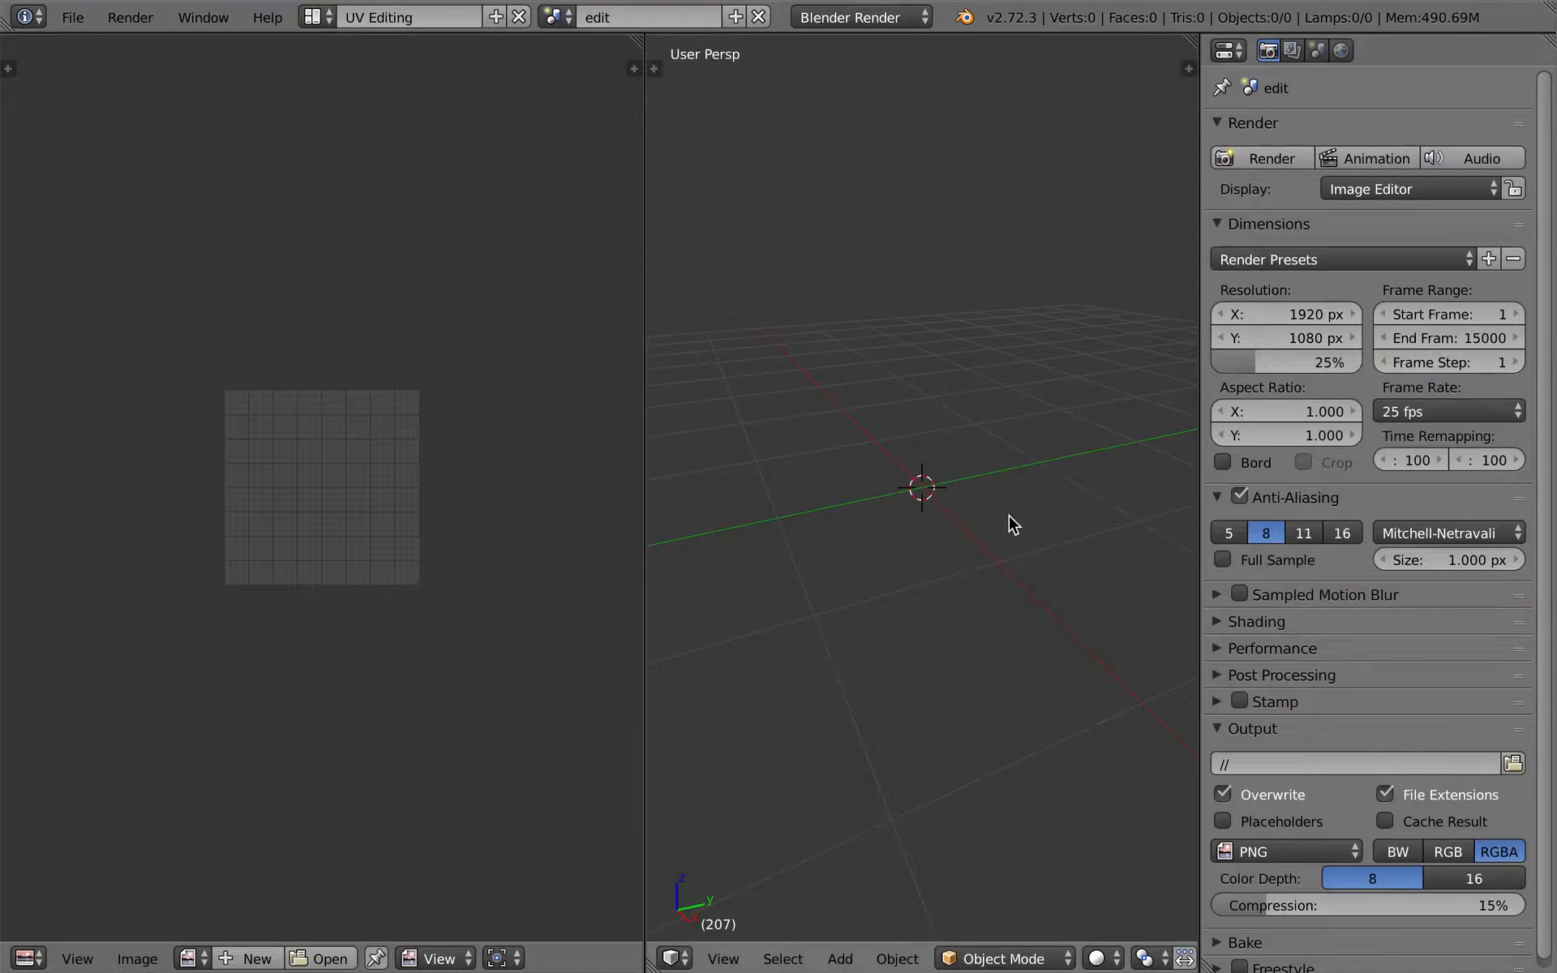
key(ctrl+Right)
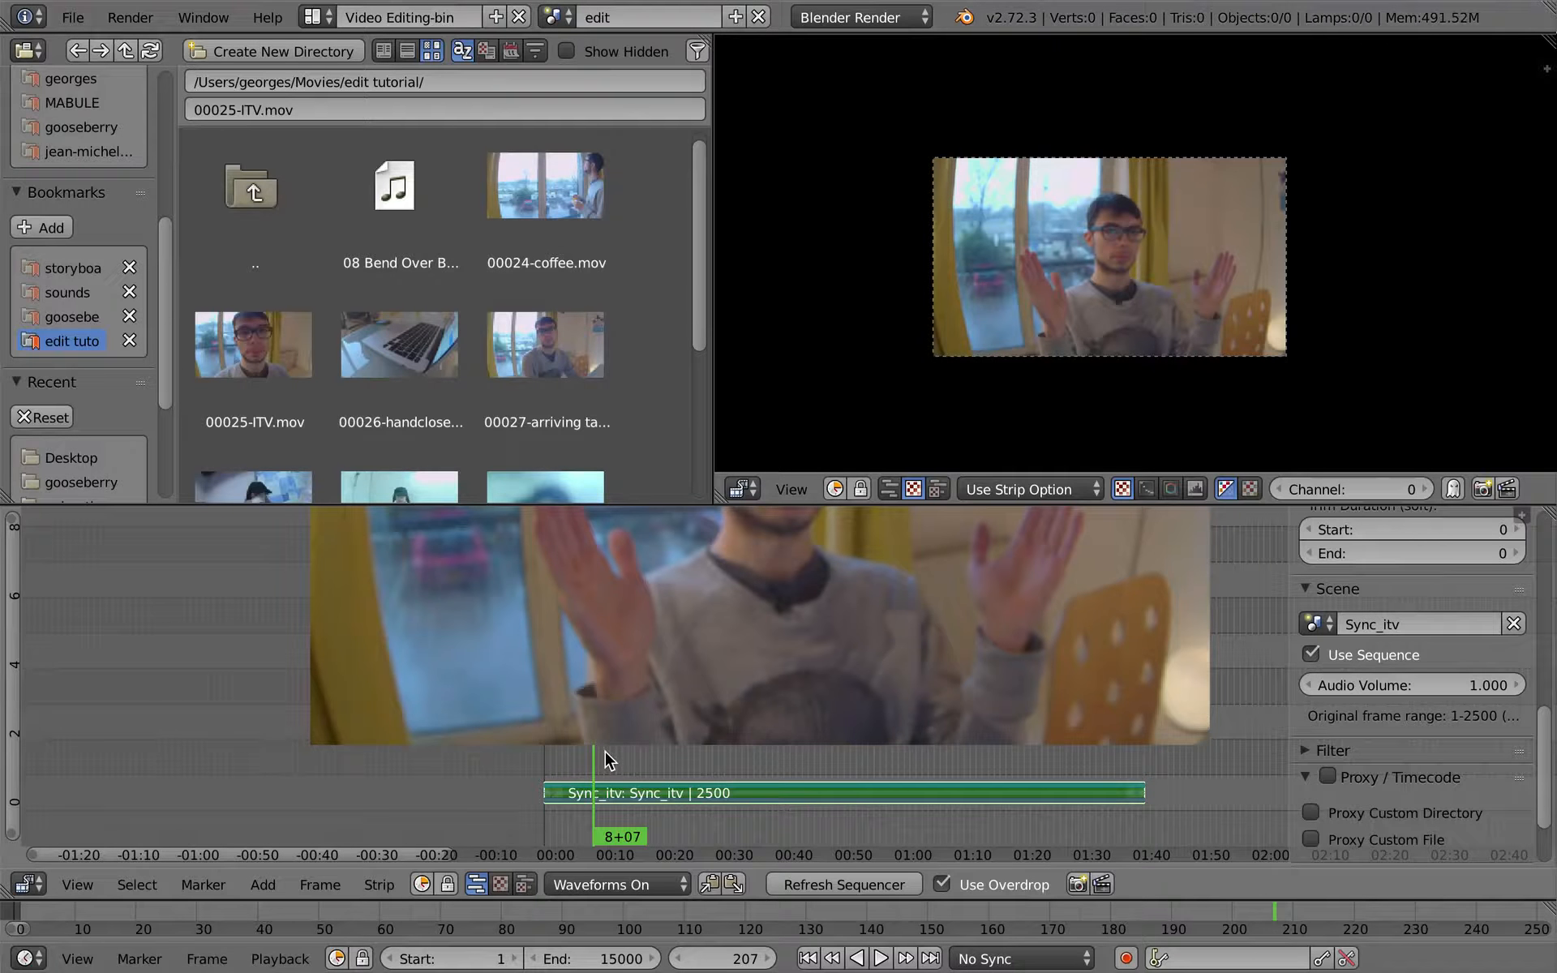
- Enlarge the sequencer, hide the strip properties, and play the Sync_itv strip around the clap before restoring the layout
key(ctrl+Up)
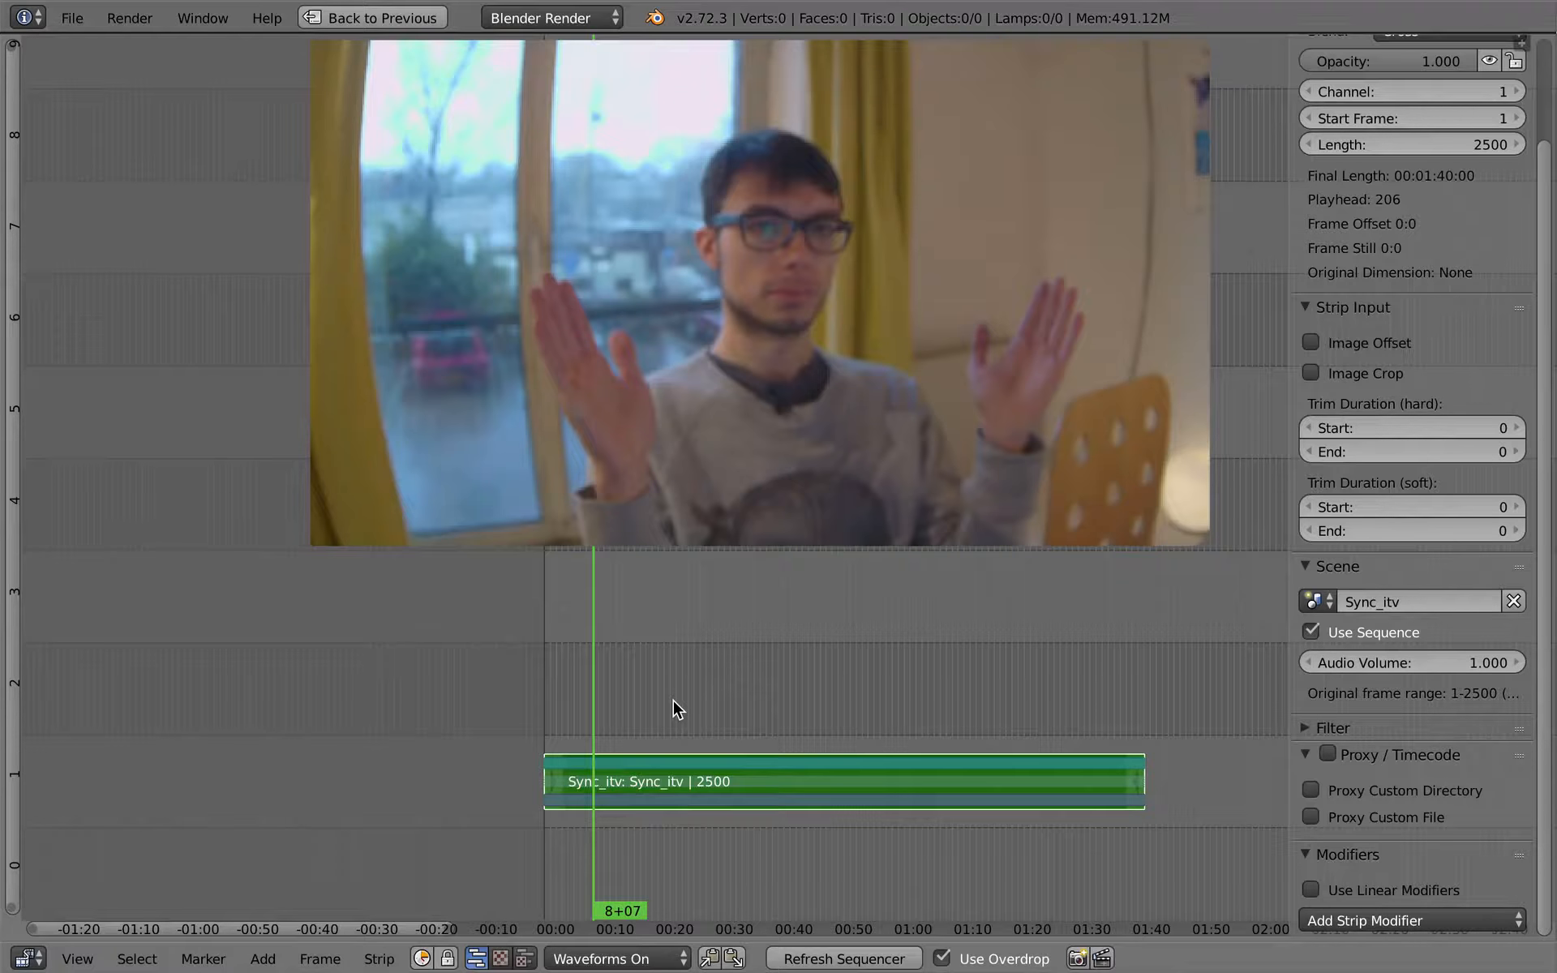
key(n)
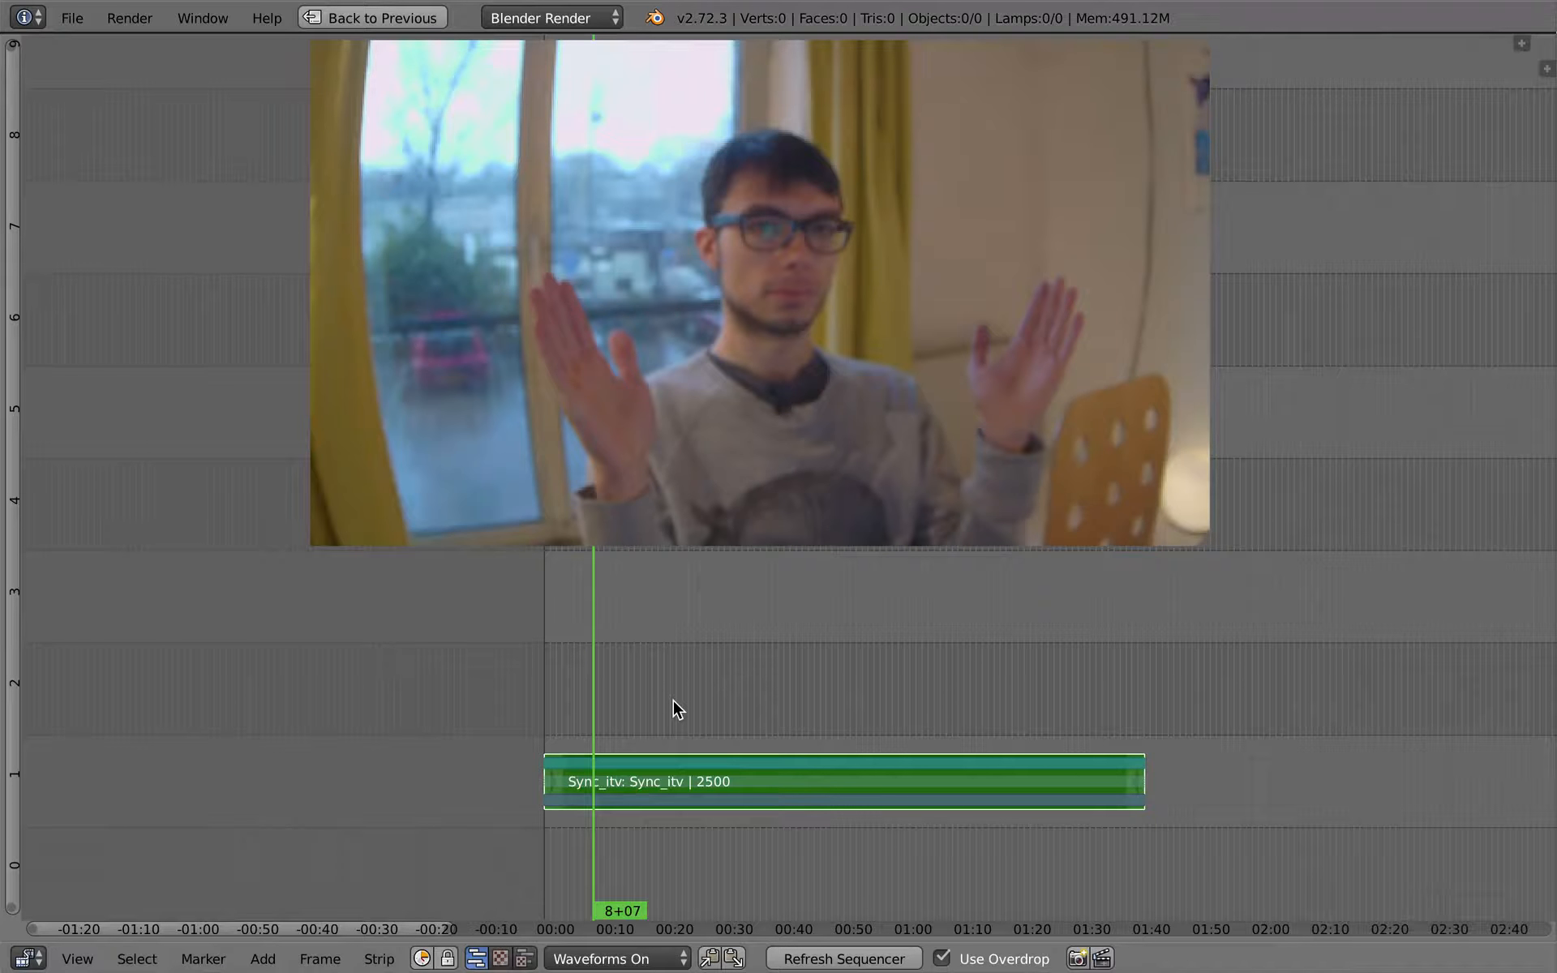
ctrl+middle_drag(655, 701, 514, 727)
key(alt+a)
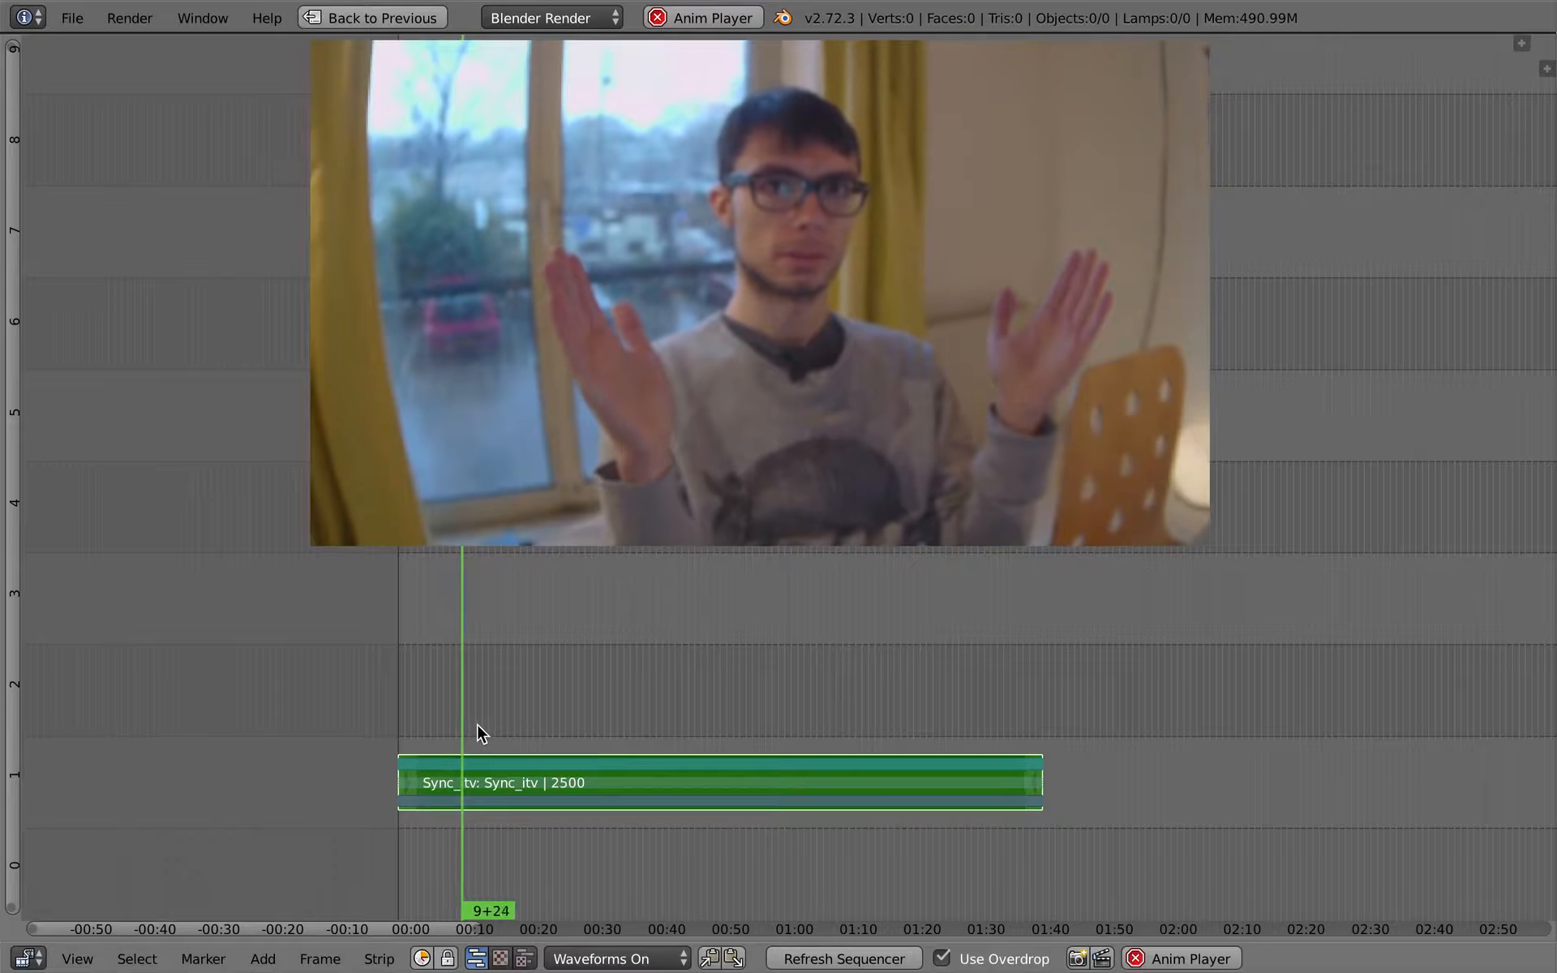
key(alt+a)
key(ctrl+Up)
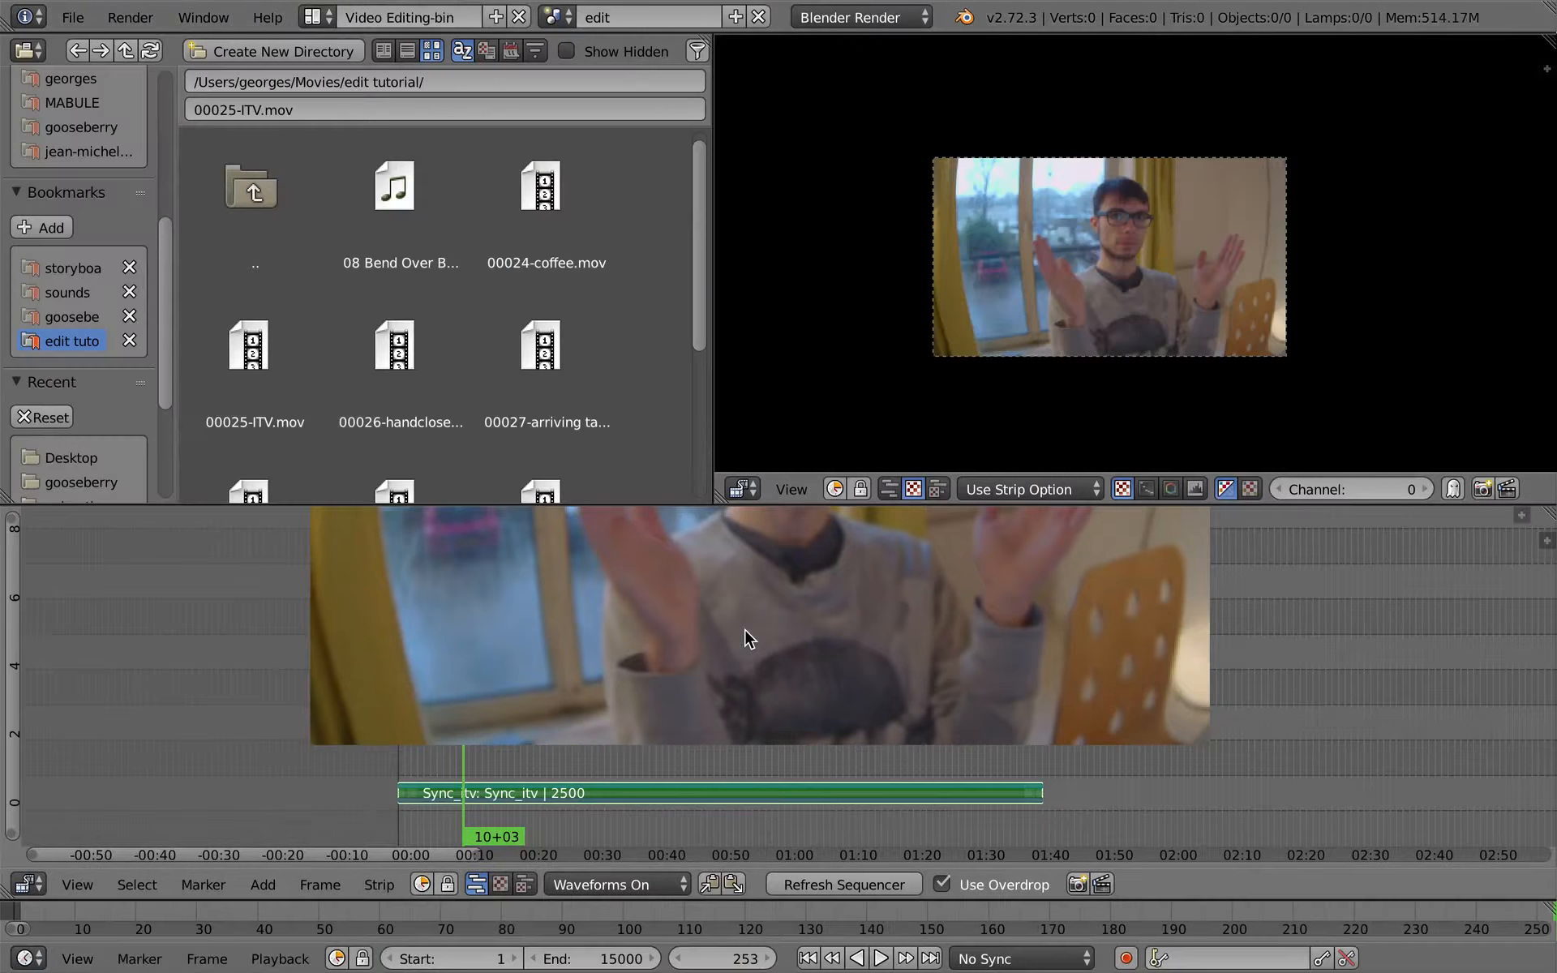
- Set the edit scene's playback sync mode to AV-sync
click(1020, 959)
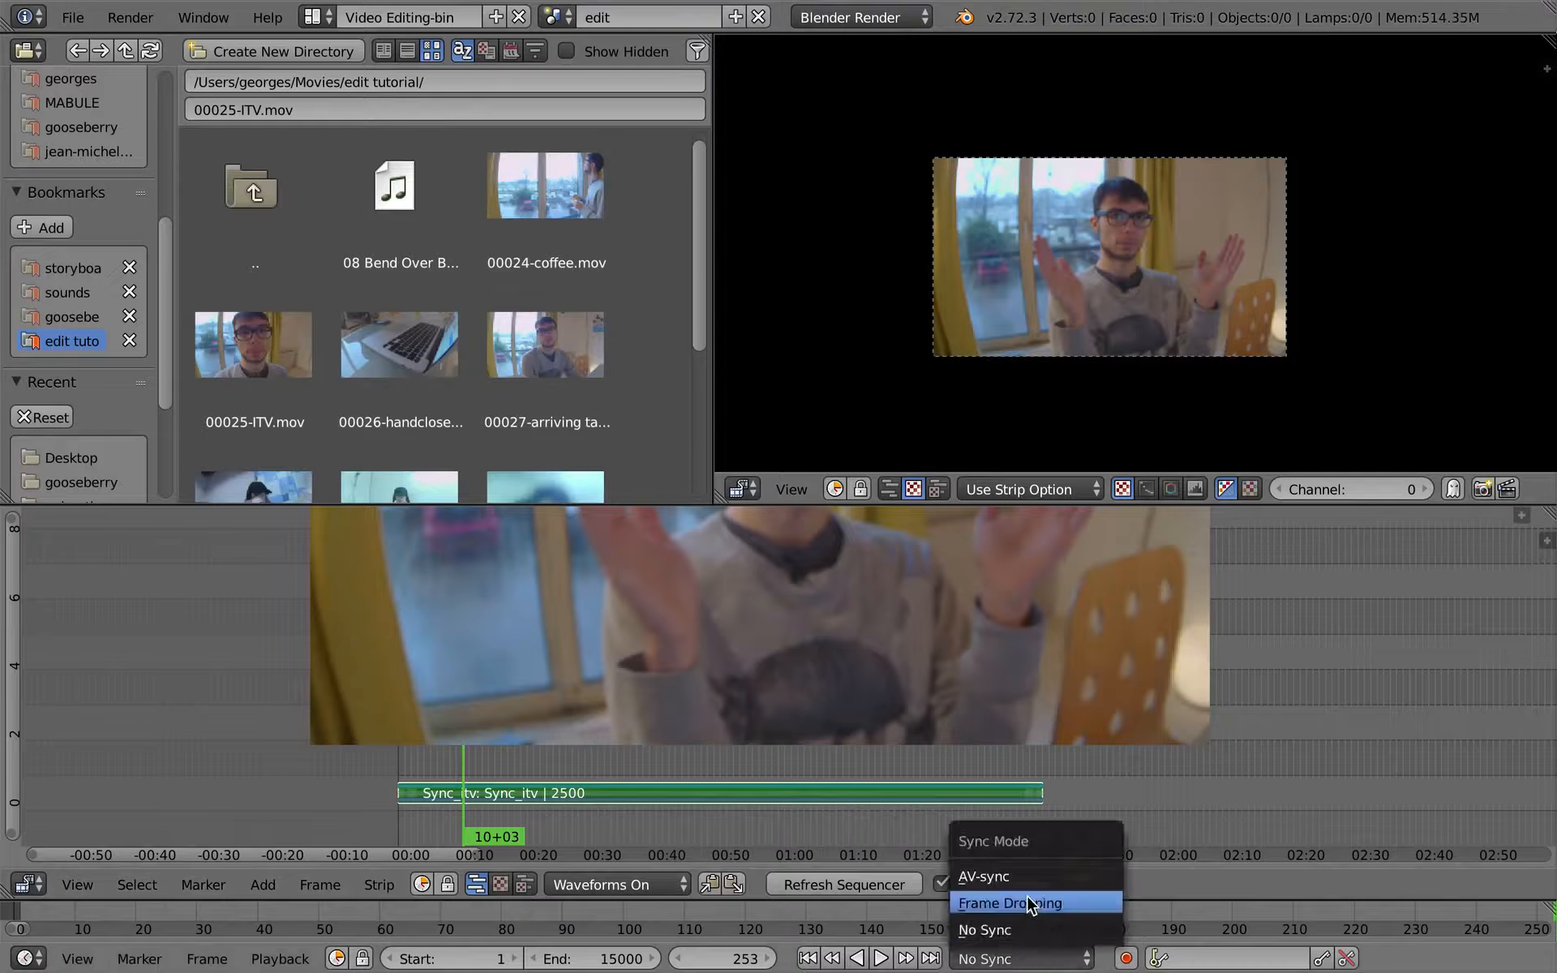
click(1033, 878)
click(307, 959)
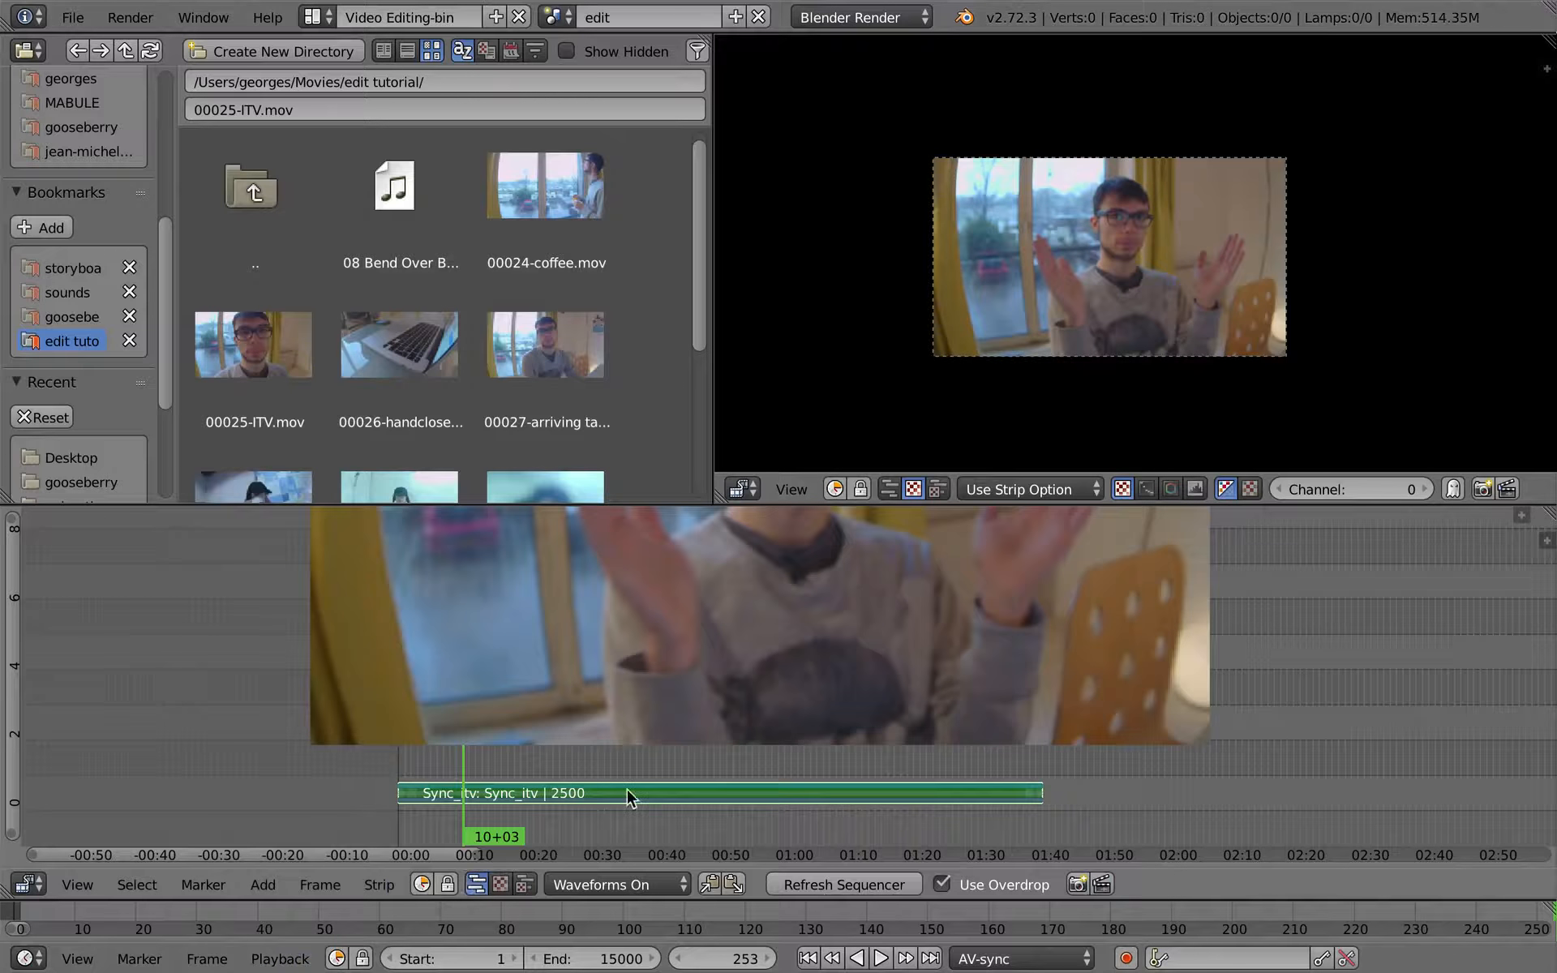
- Enlarge the sequencer and play the Sync_itv strip past the clap to the start of the interview
key(alt+a)
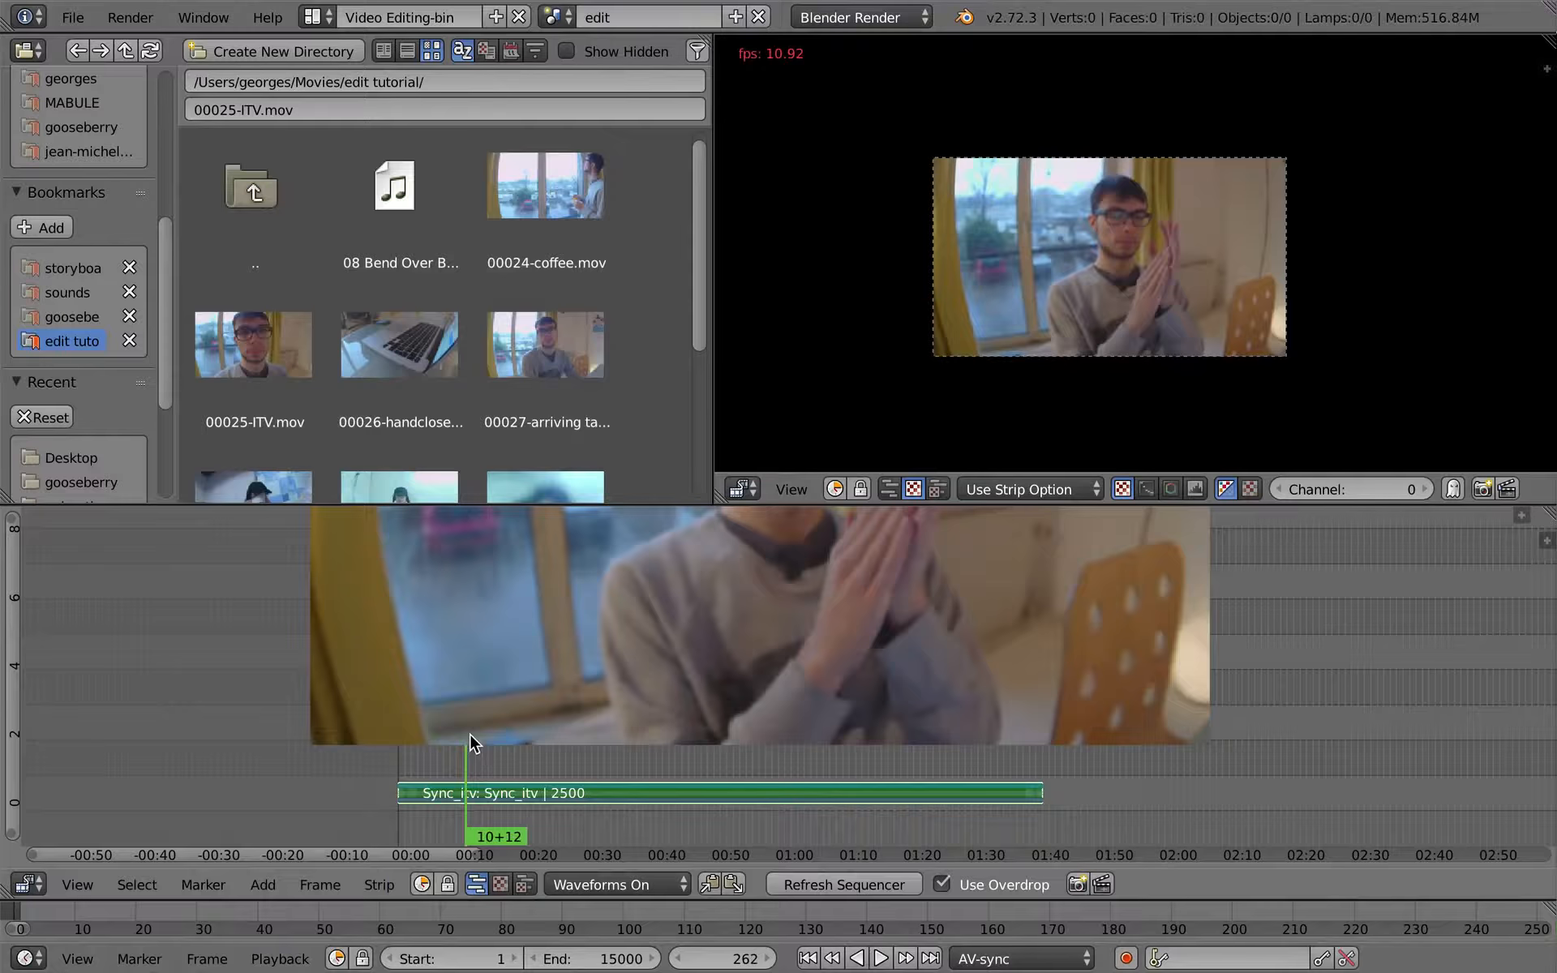
key(ctrl+Up)
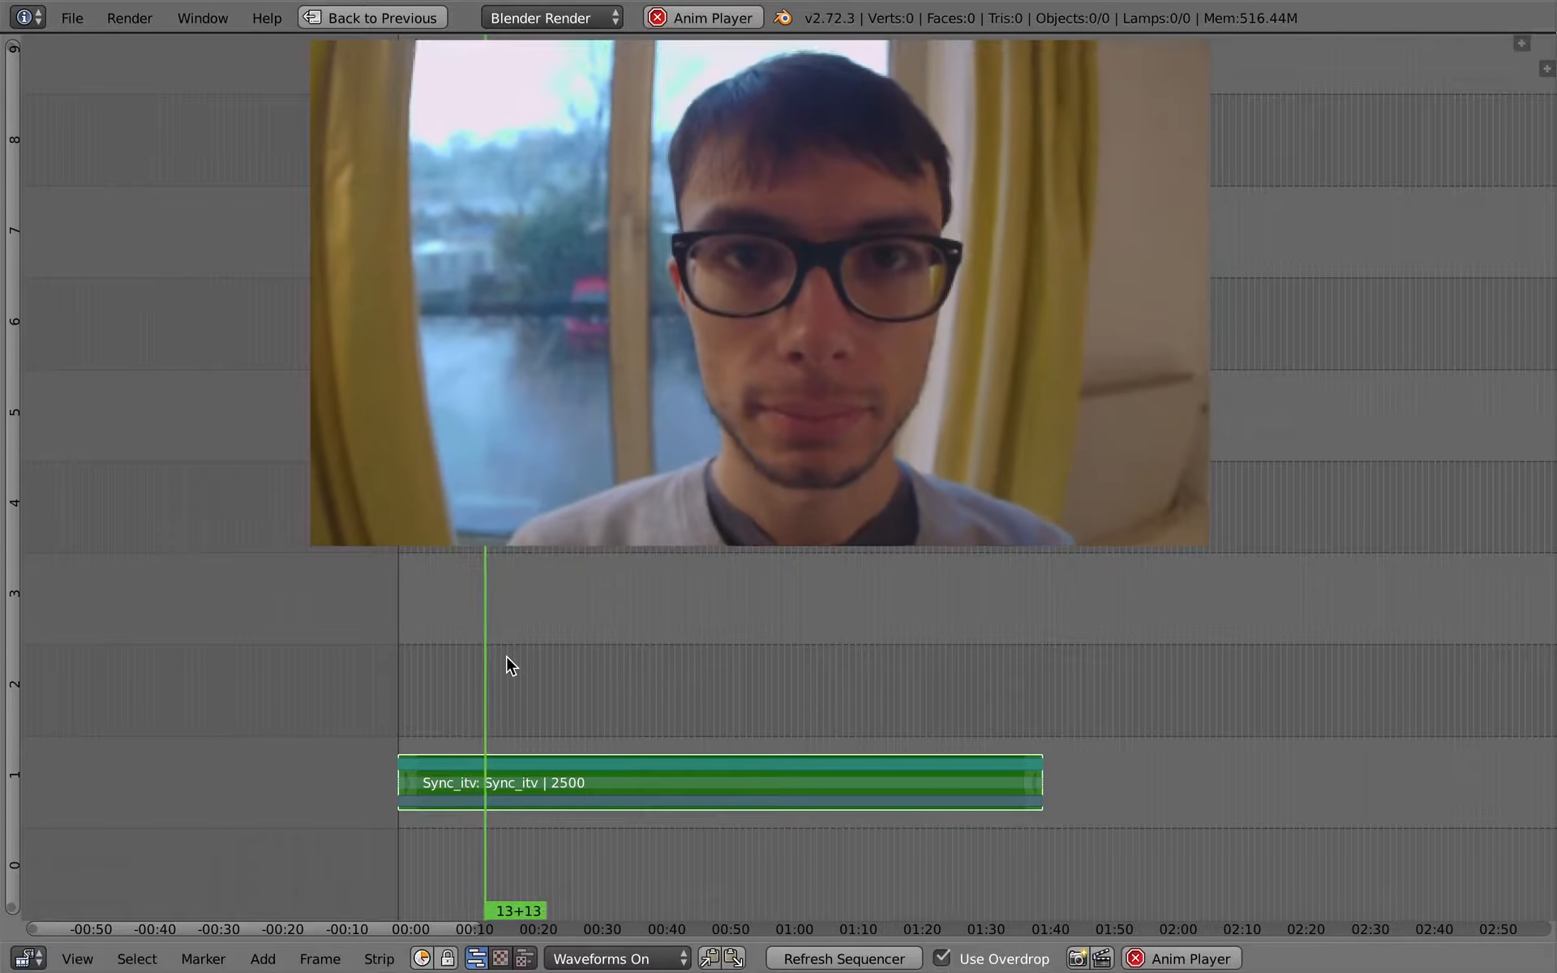
key(alt+a)
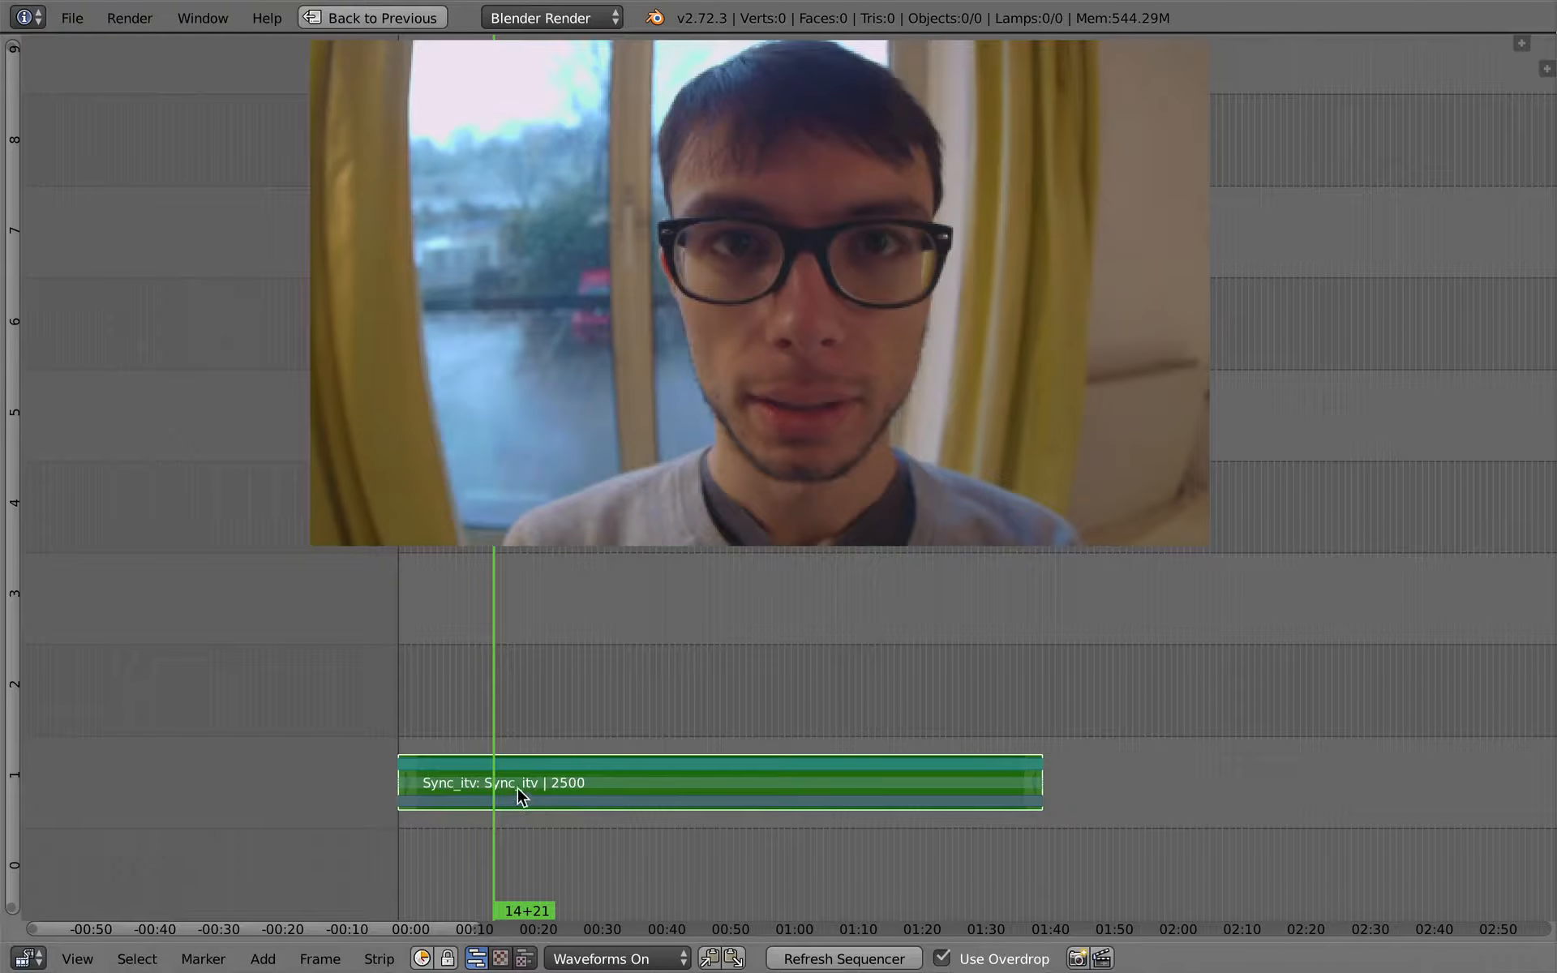
- Trim the start of the Sync_itv strip to frame 358, cutting off the clap, and place the playhead inside it
scroll(519, 801, up, 2)
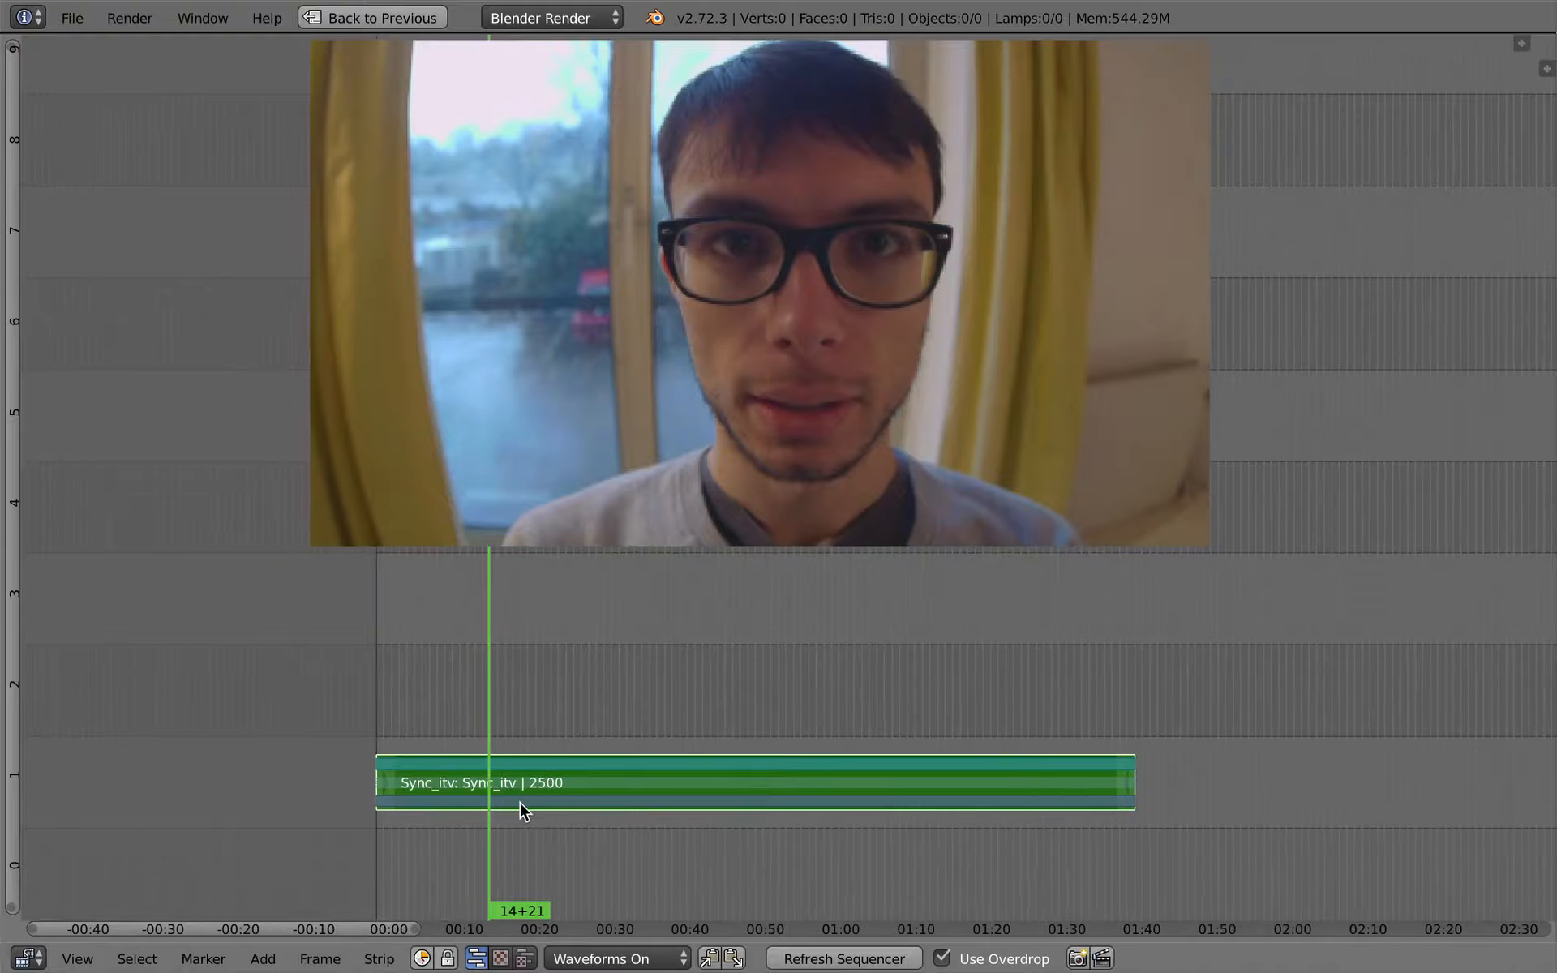
scroll(498, 763, up, 2)
ctrl+scroll(480, 764, up, 2)
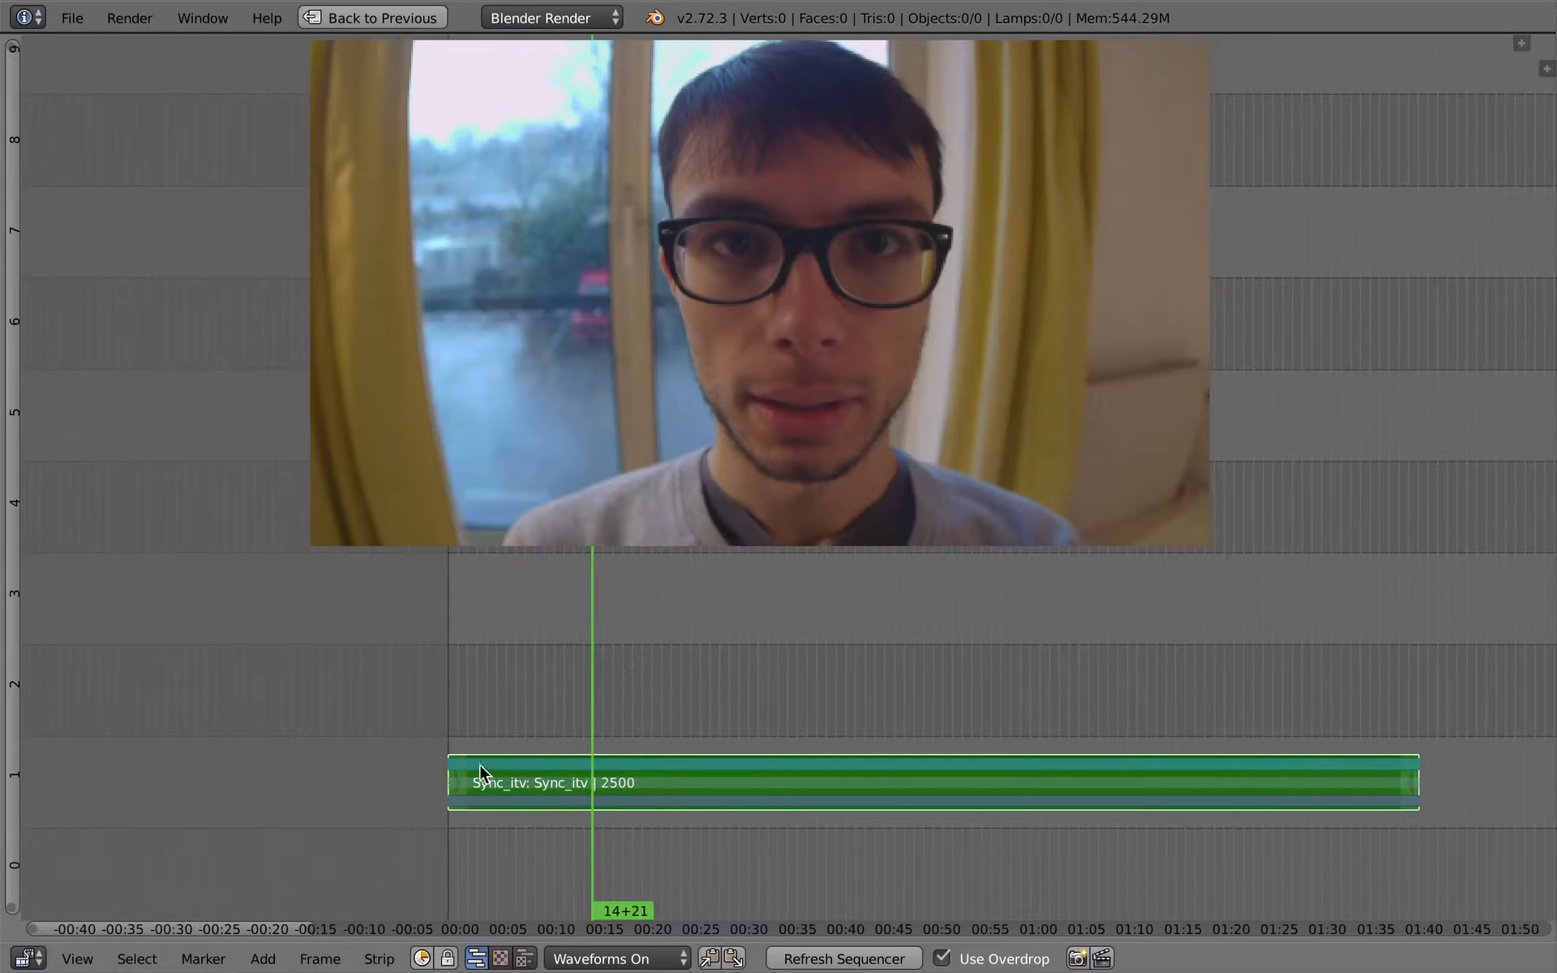
key(g)
click(600, 780)
click(641, 766)
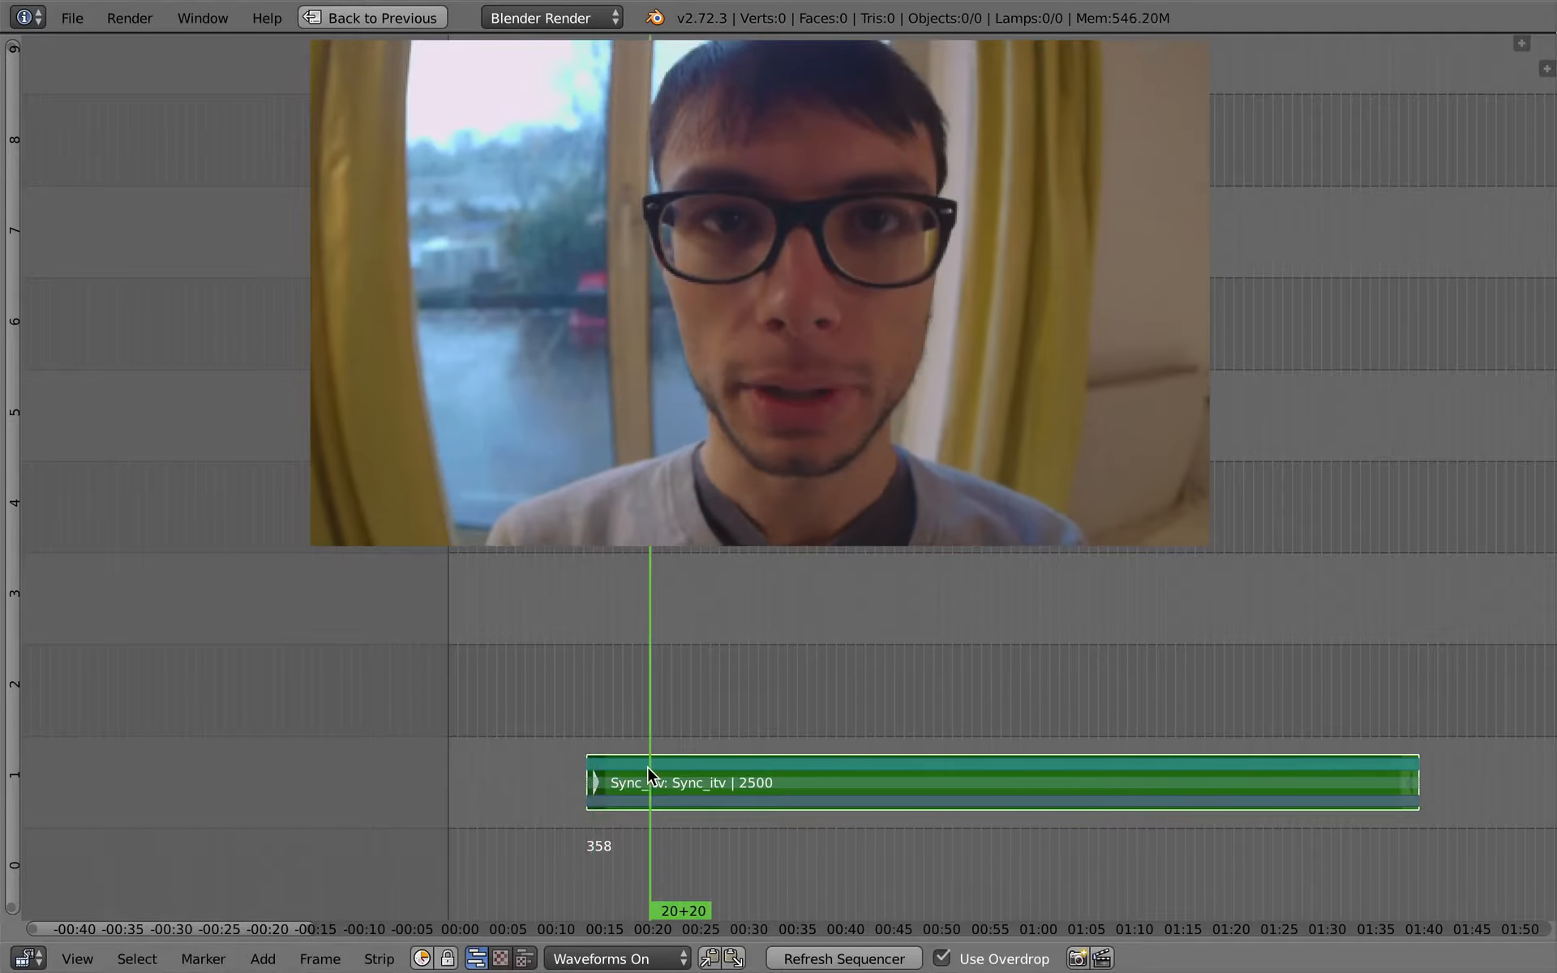
- Play and scrub through the interview to find a new in point, and trim the Sync_itv strip's start to frame 1328
key(alt+a)
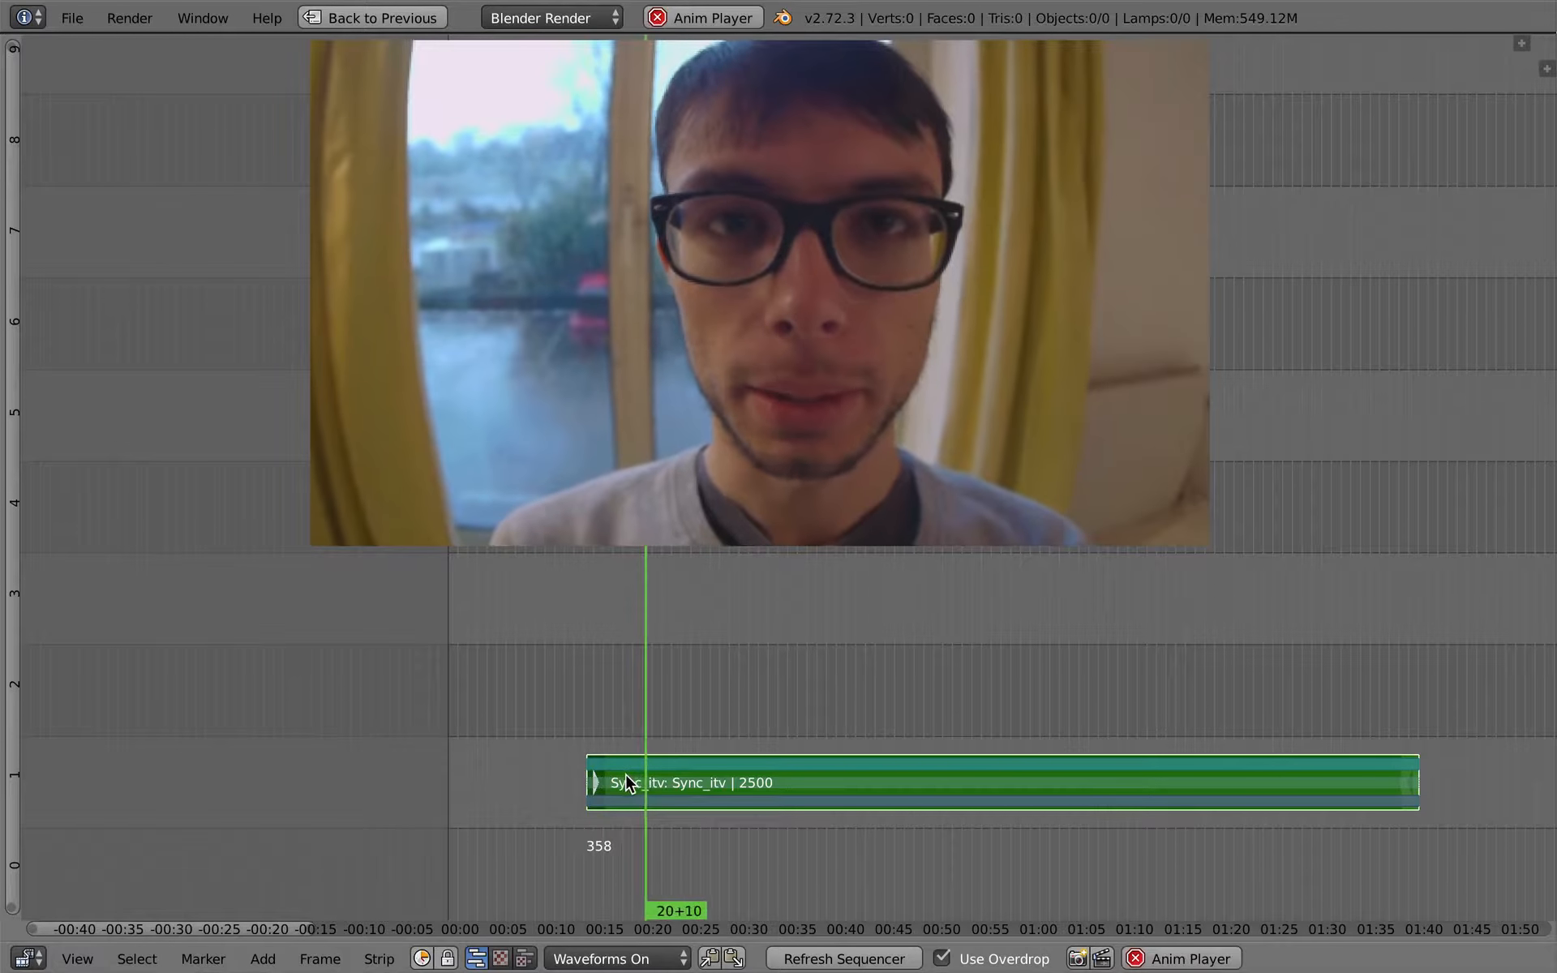
drag(675, 777, 895, 776)
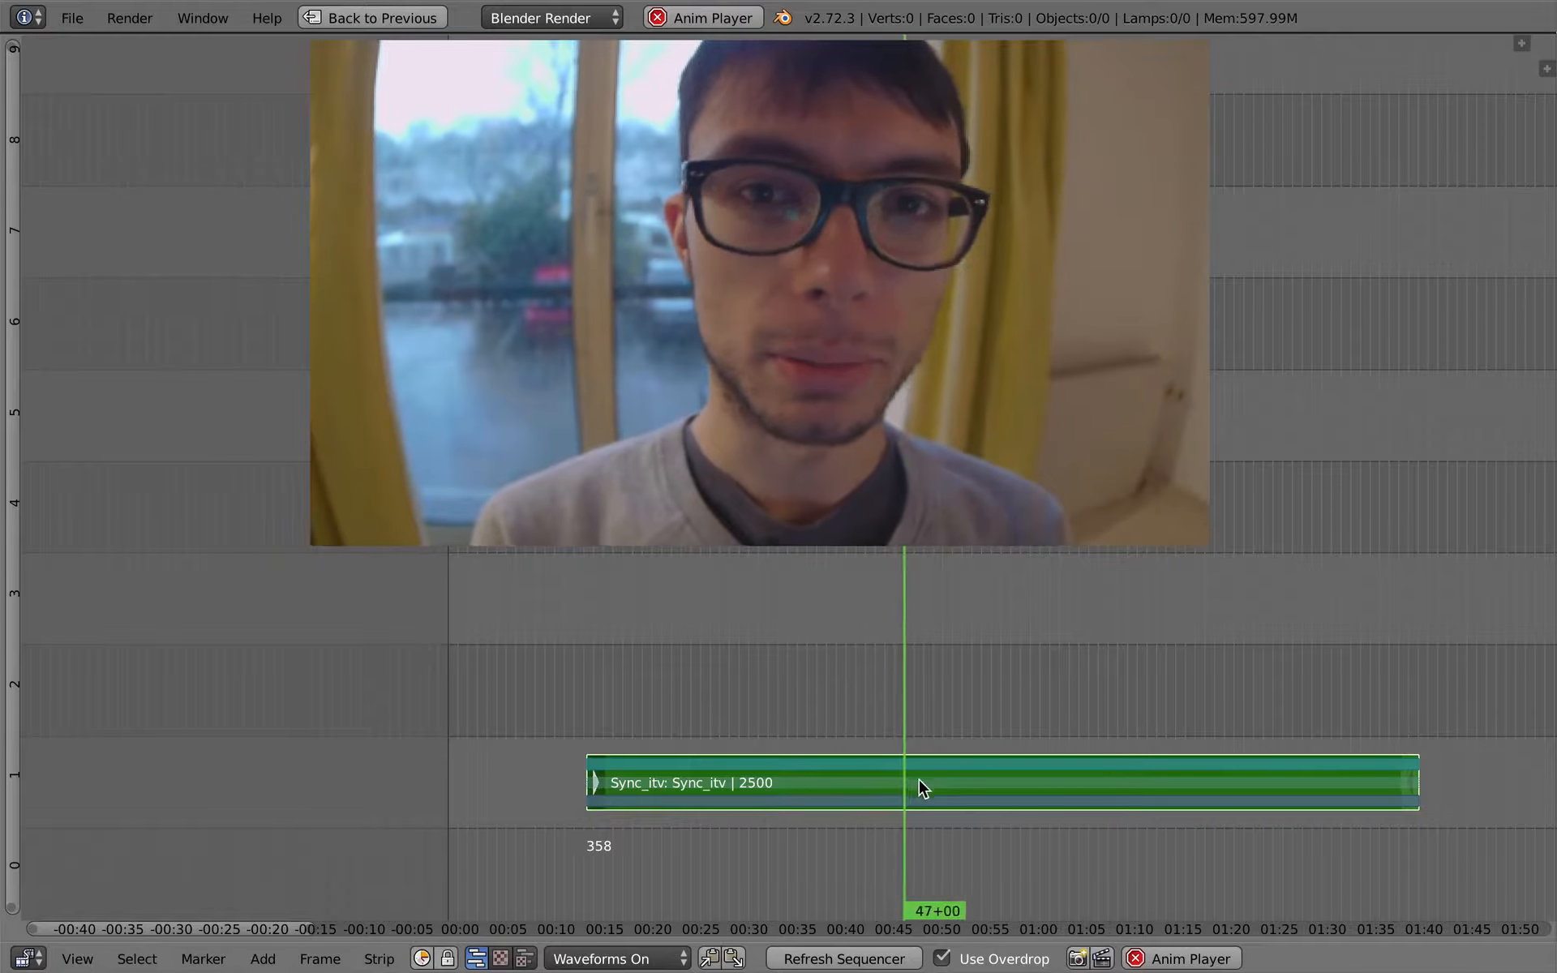
drag(919, 780, 964, 769)
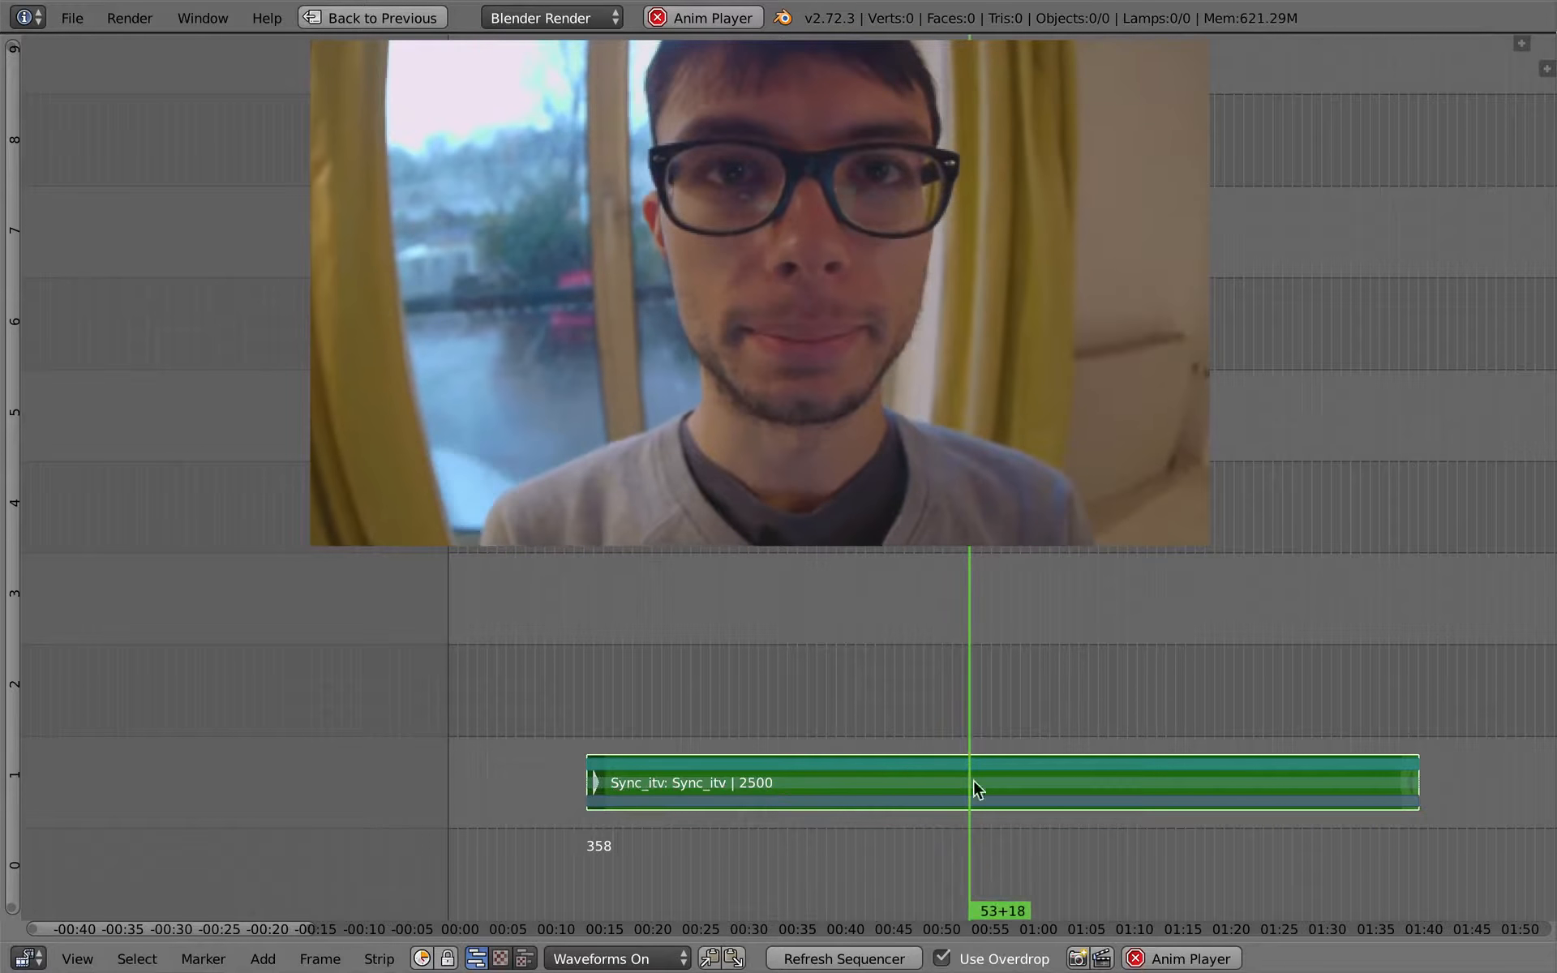
click(937, 788)
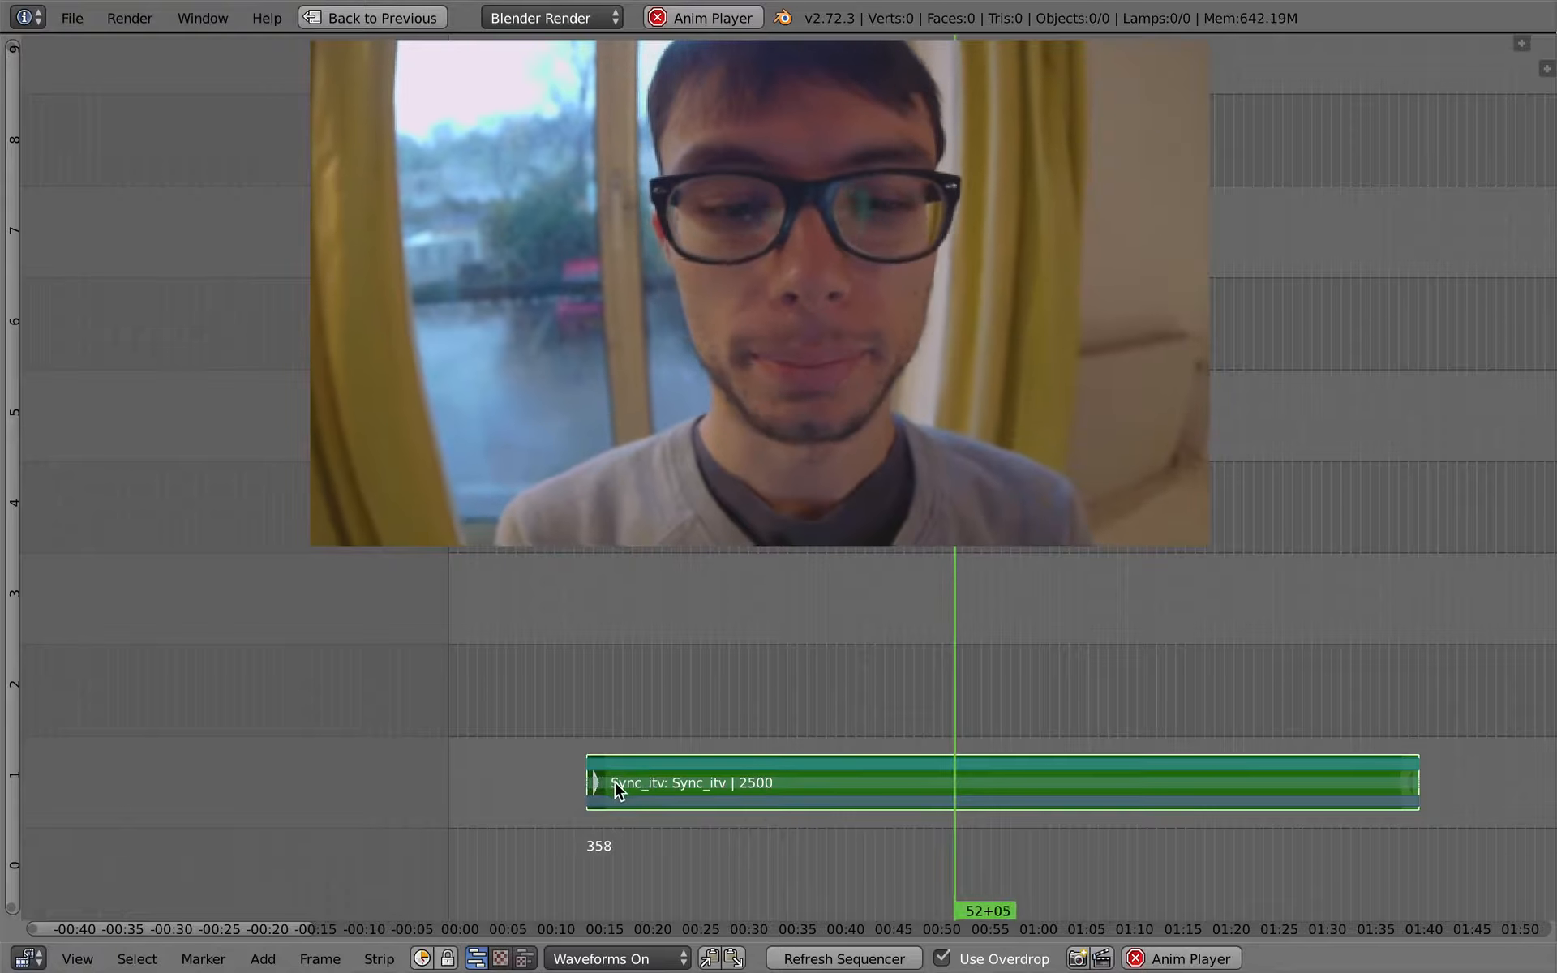
key(shift+s)
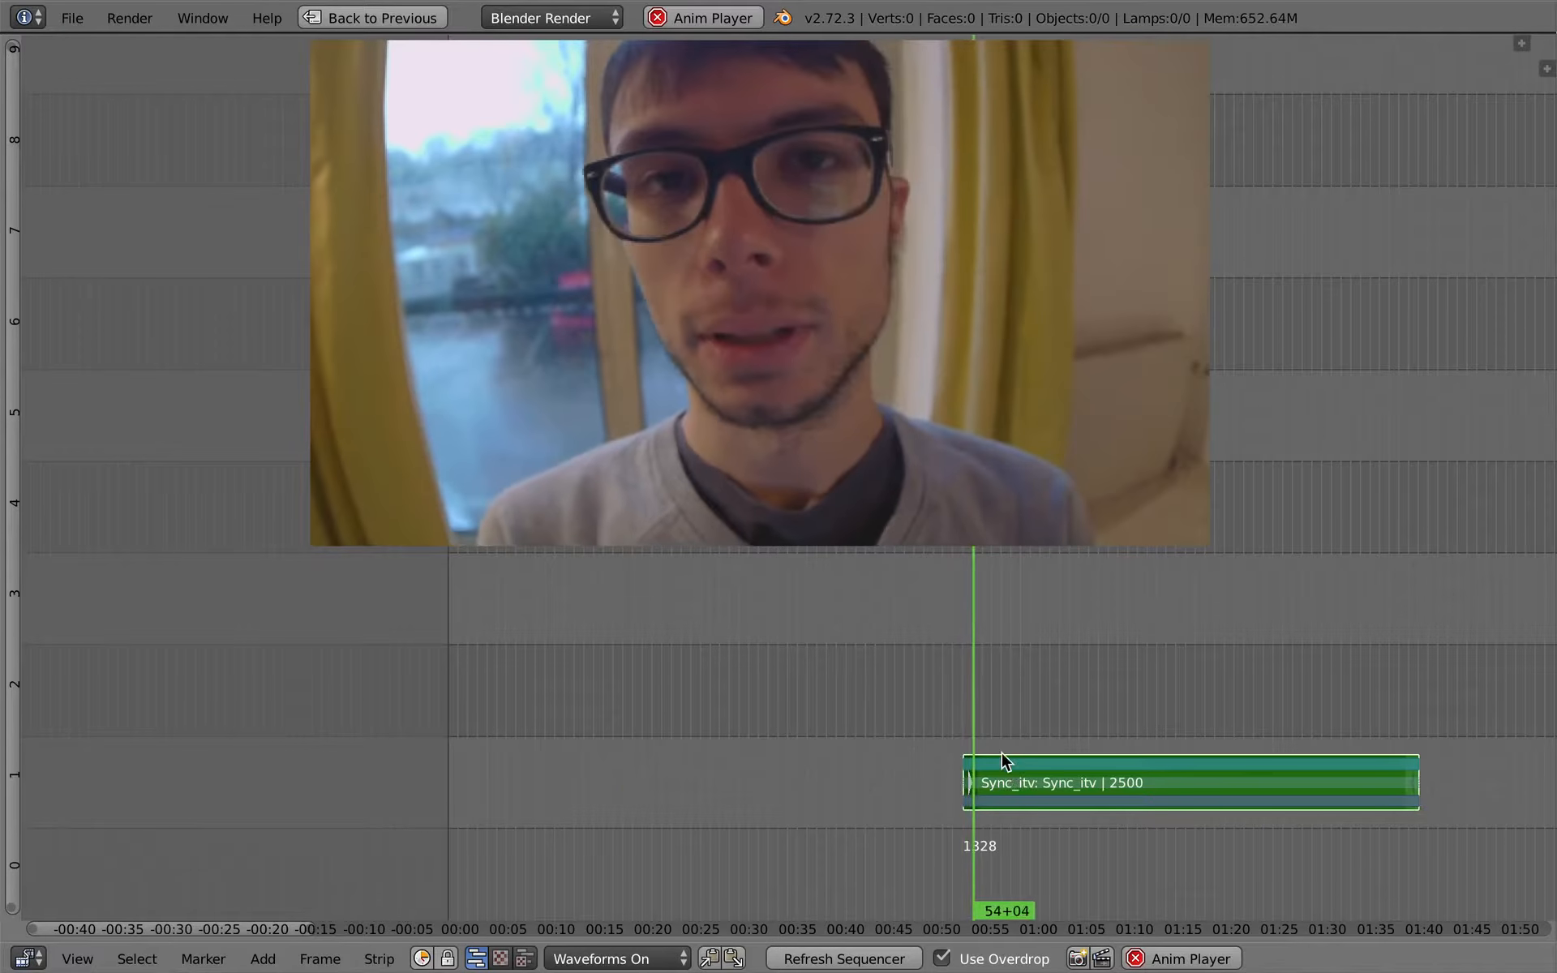
key(alt+a)
- Frame the start of the Sync_itv strip and move its start handle to frame 1405
middle_drag(962, 778, 916, 777)
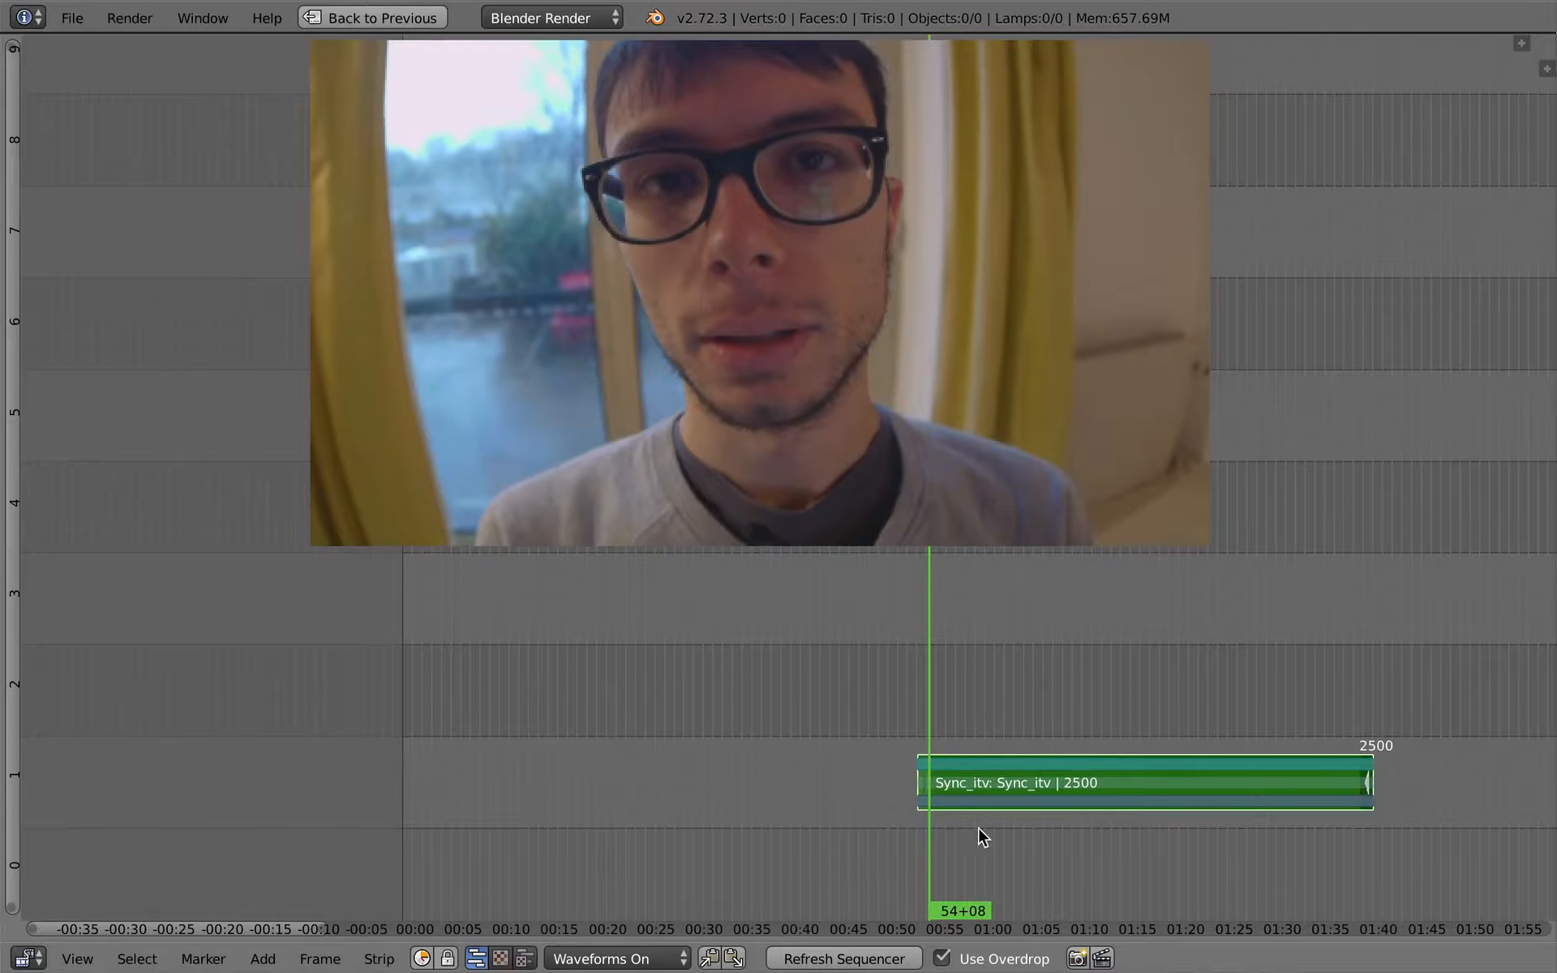
ctrl+middle_drag(978, 827, 1008, 834)
middle_drag(873, 639, 744, 656)
click(710, 758)
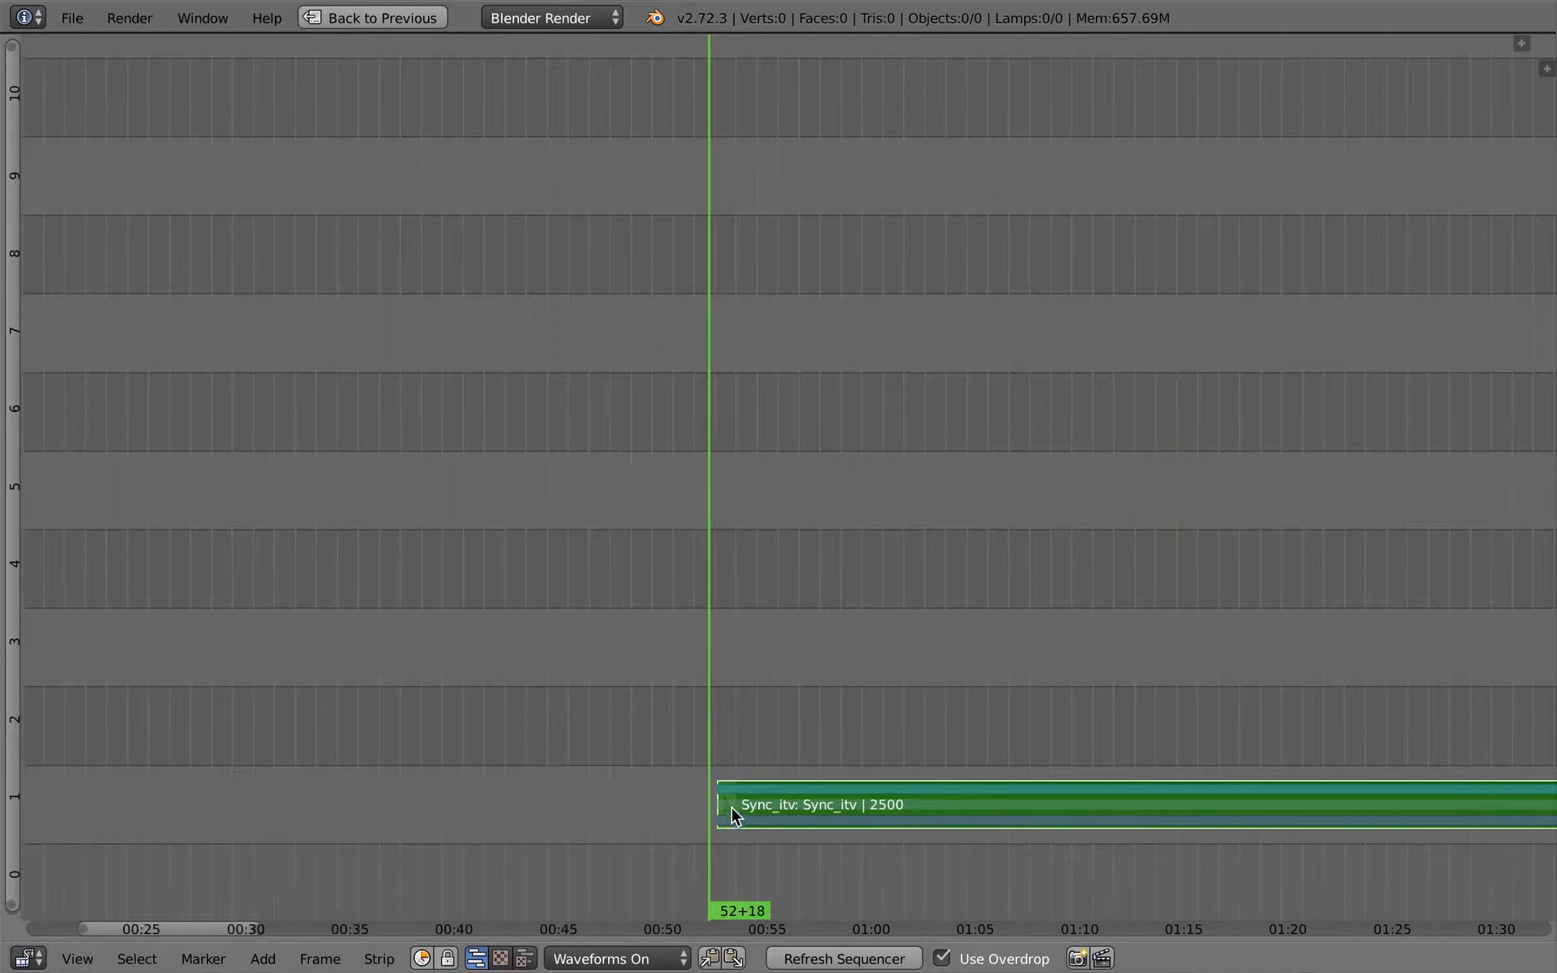
right_click(726, 802)
key(g)
right_click(727, 807)
click(782, 772)
- Place the playhead at 52+02 and snap the Sync_itv strip's start handle to it
click(605, 724)
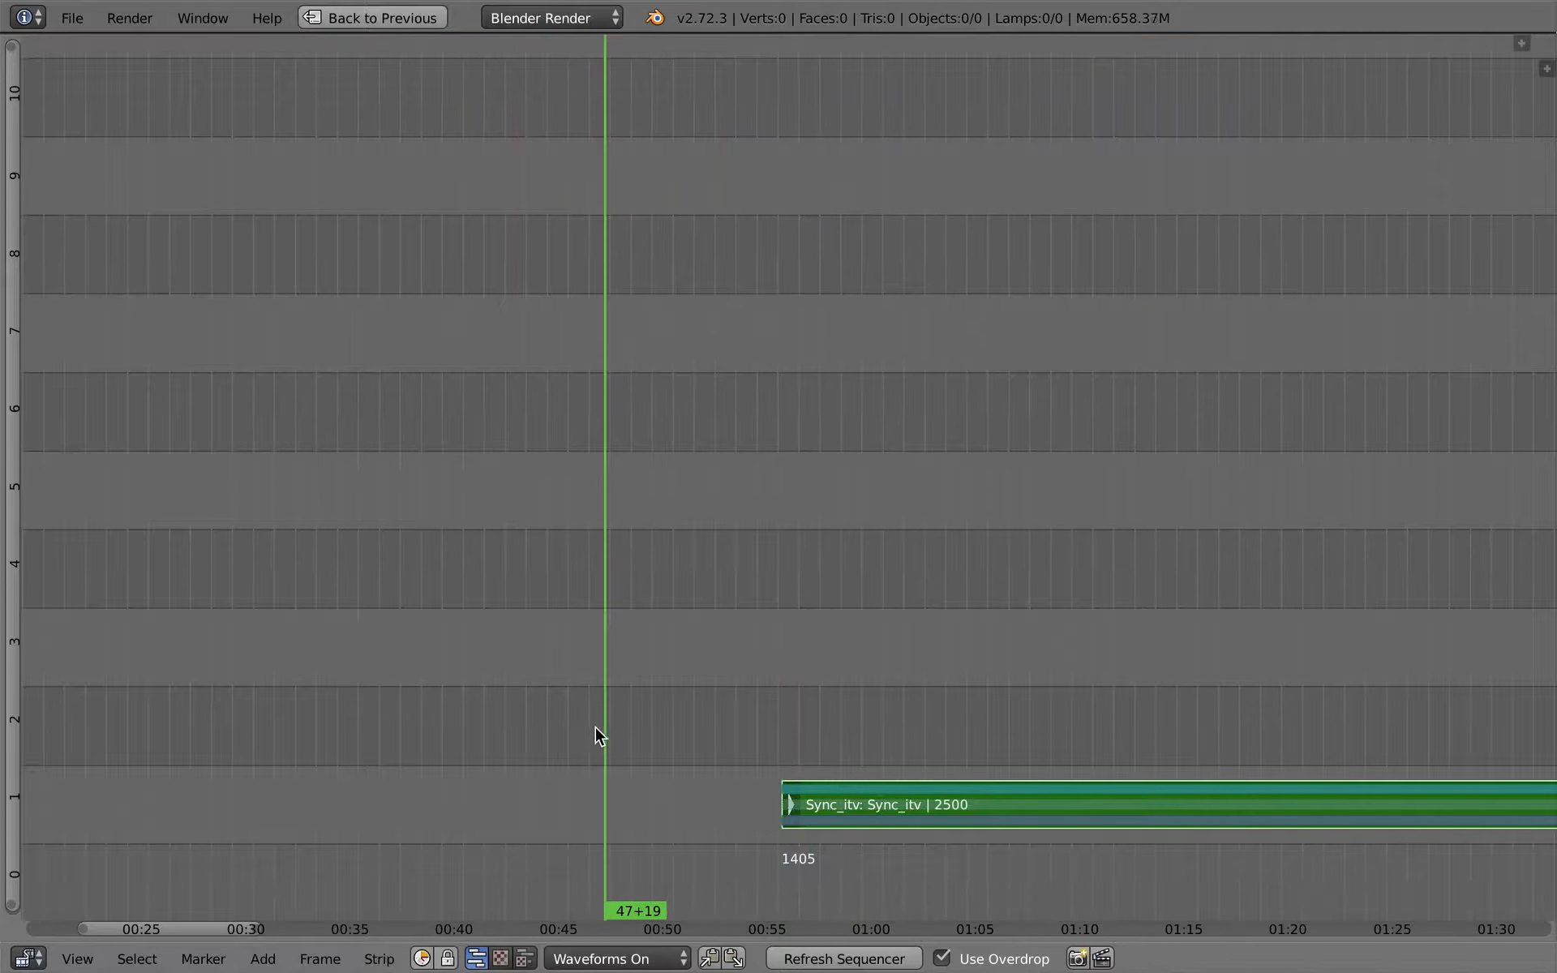
key(shift+s)
click(694, 760)
key(shift+s)
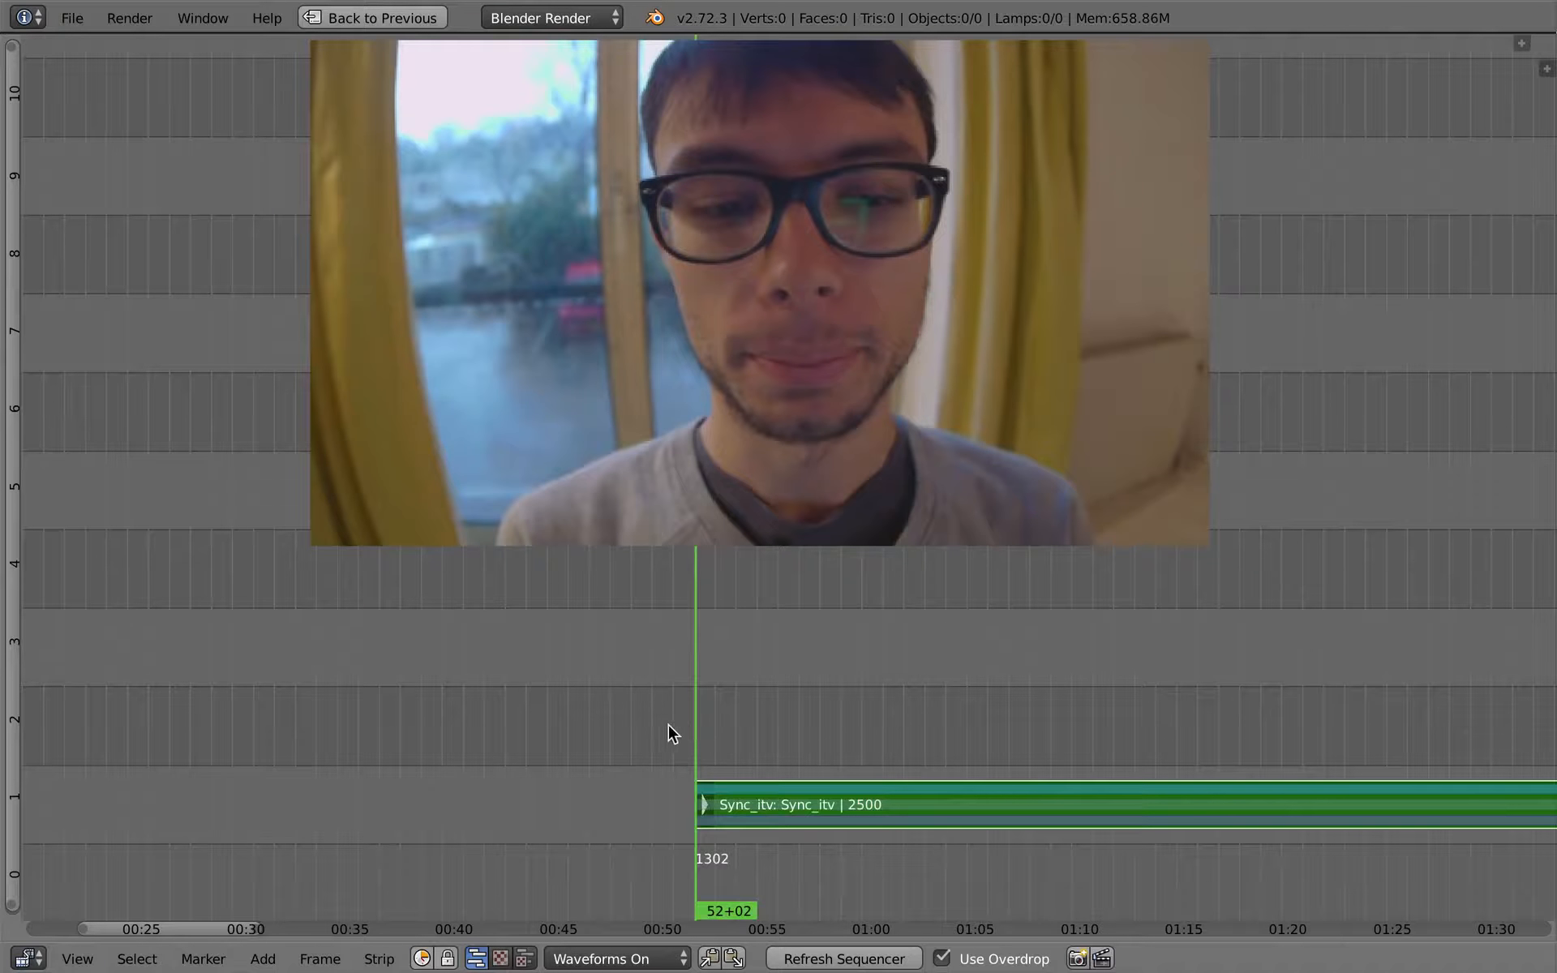
- Play the trimmed interview from 51+04 and cut the strip during playback at about 01:11
click(685, 722)
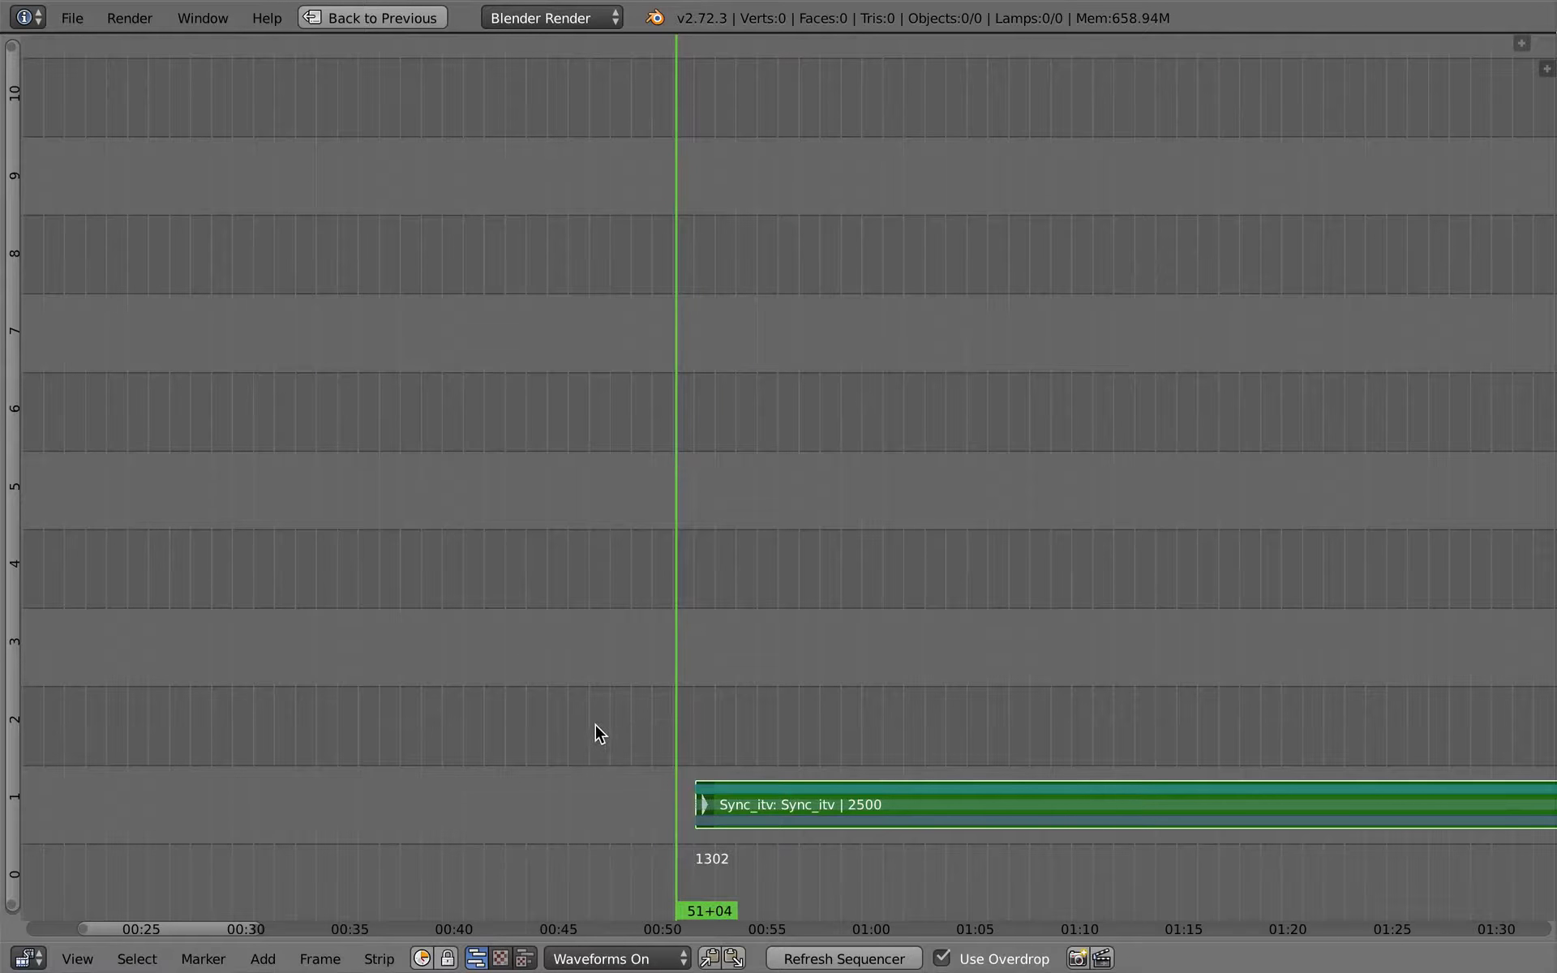
key(alt+a)
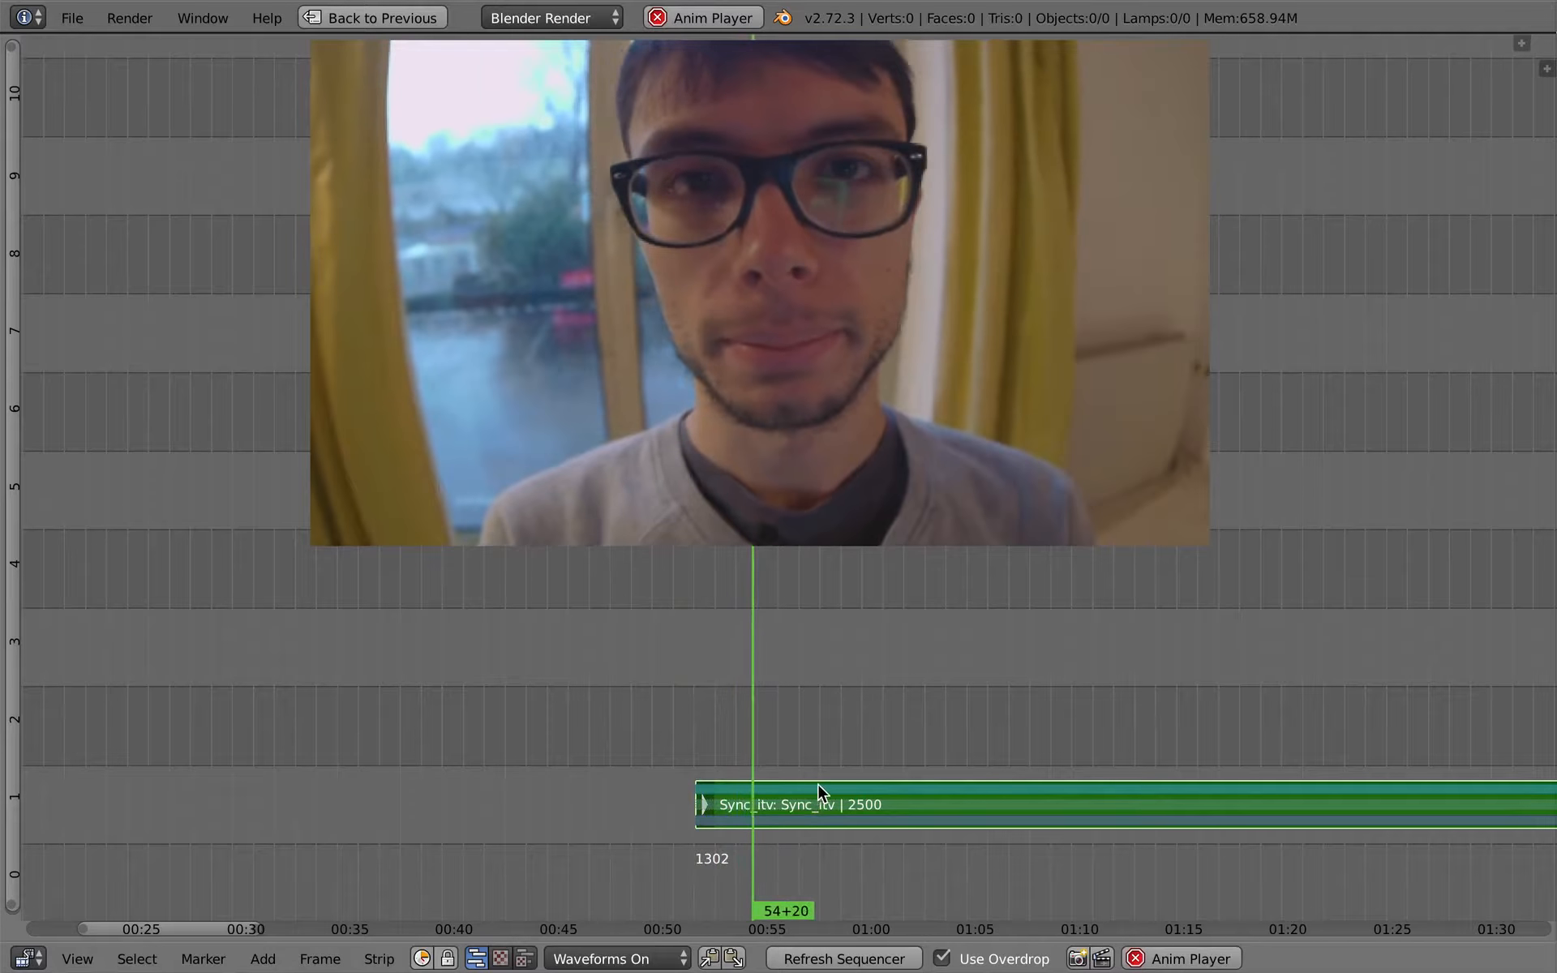
middle_drag(740, 688, 537, 668)
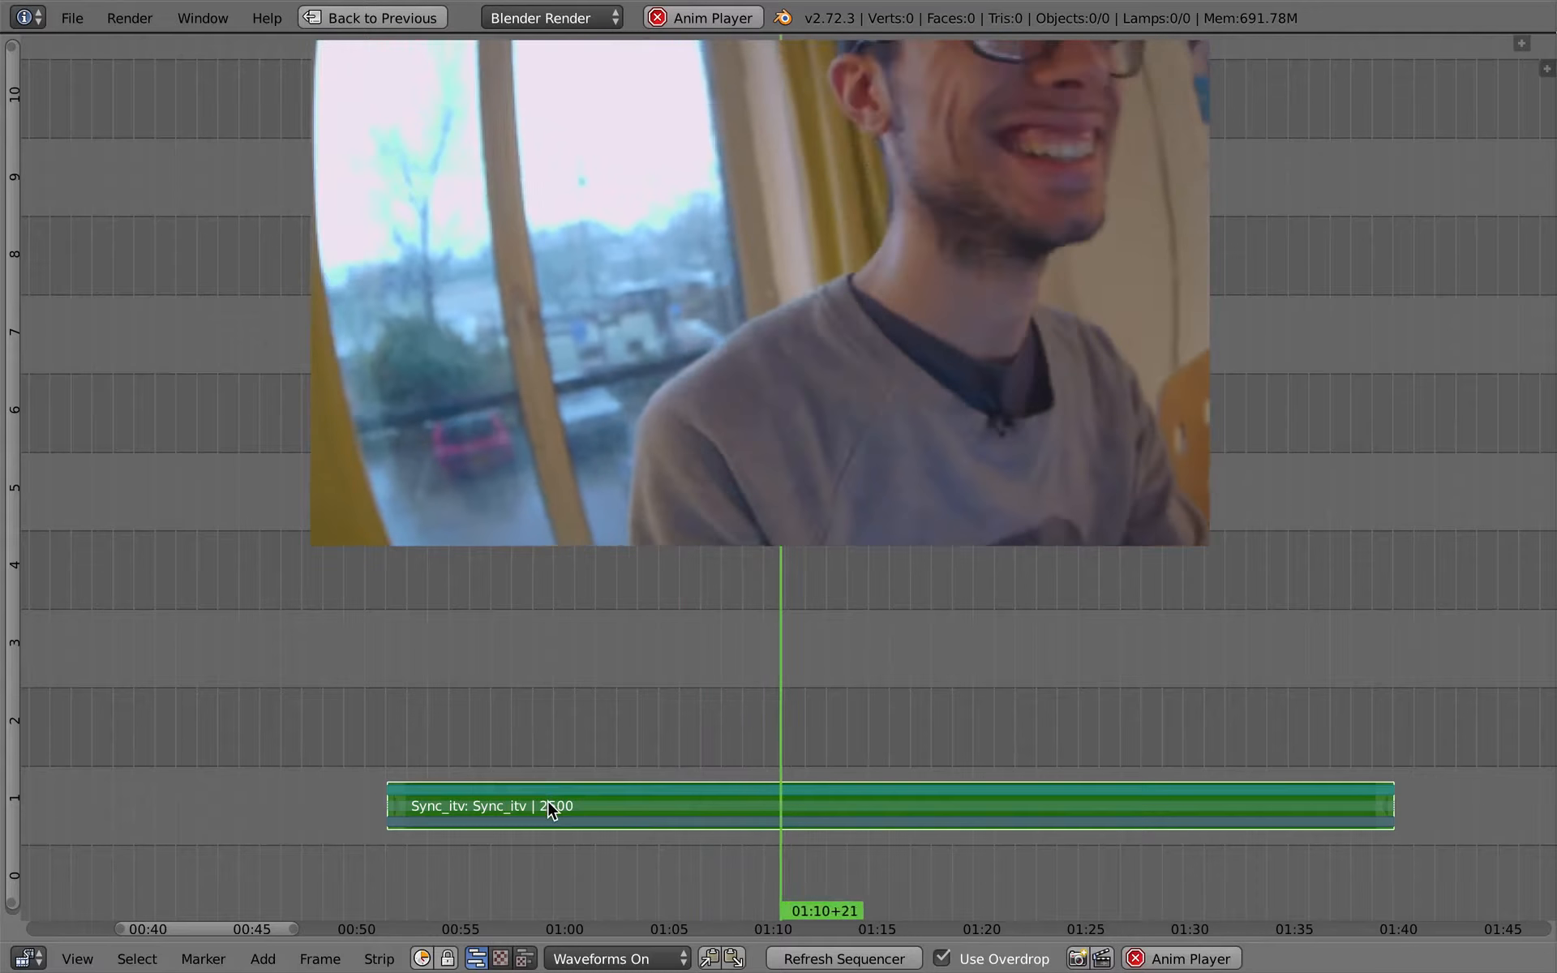
key(k)
key(alt+a)
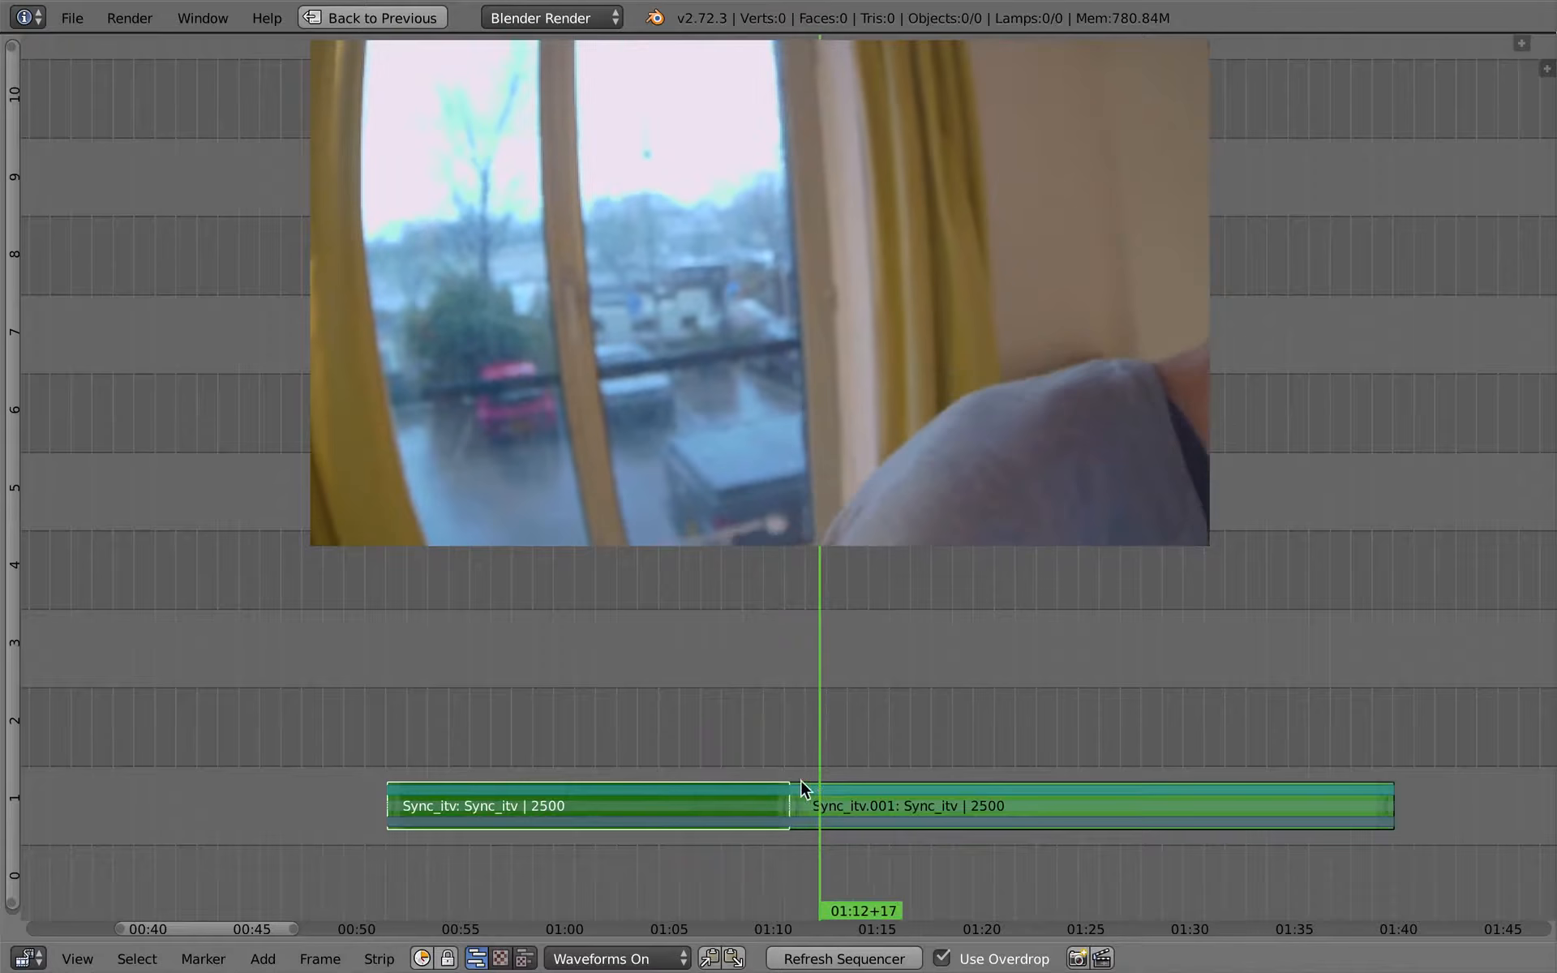
- Cut the second piece of the interview strip at 01:15+11
click(796, 762)
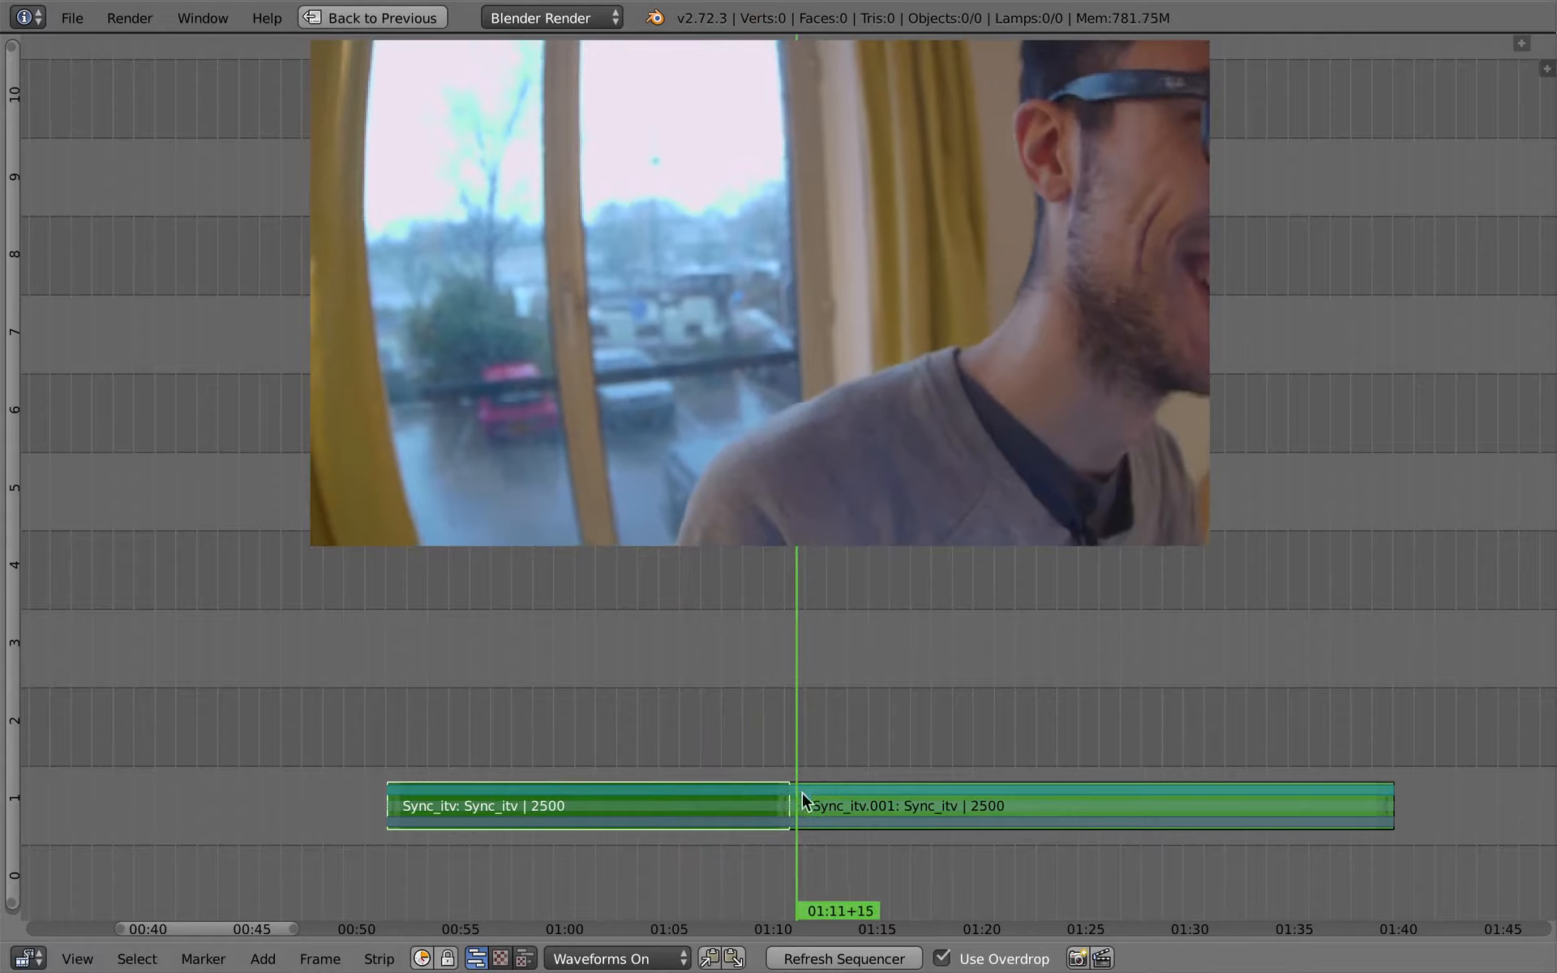
right_click(897, 791)
click(877, 724)
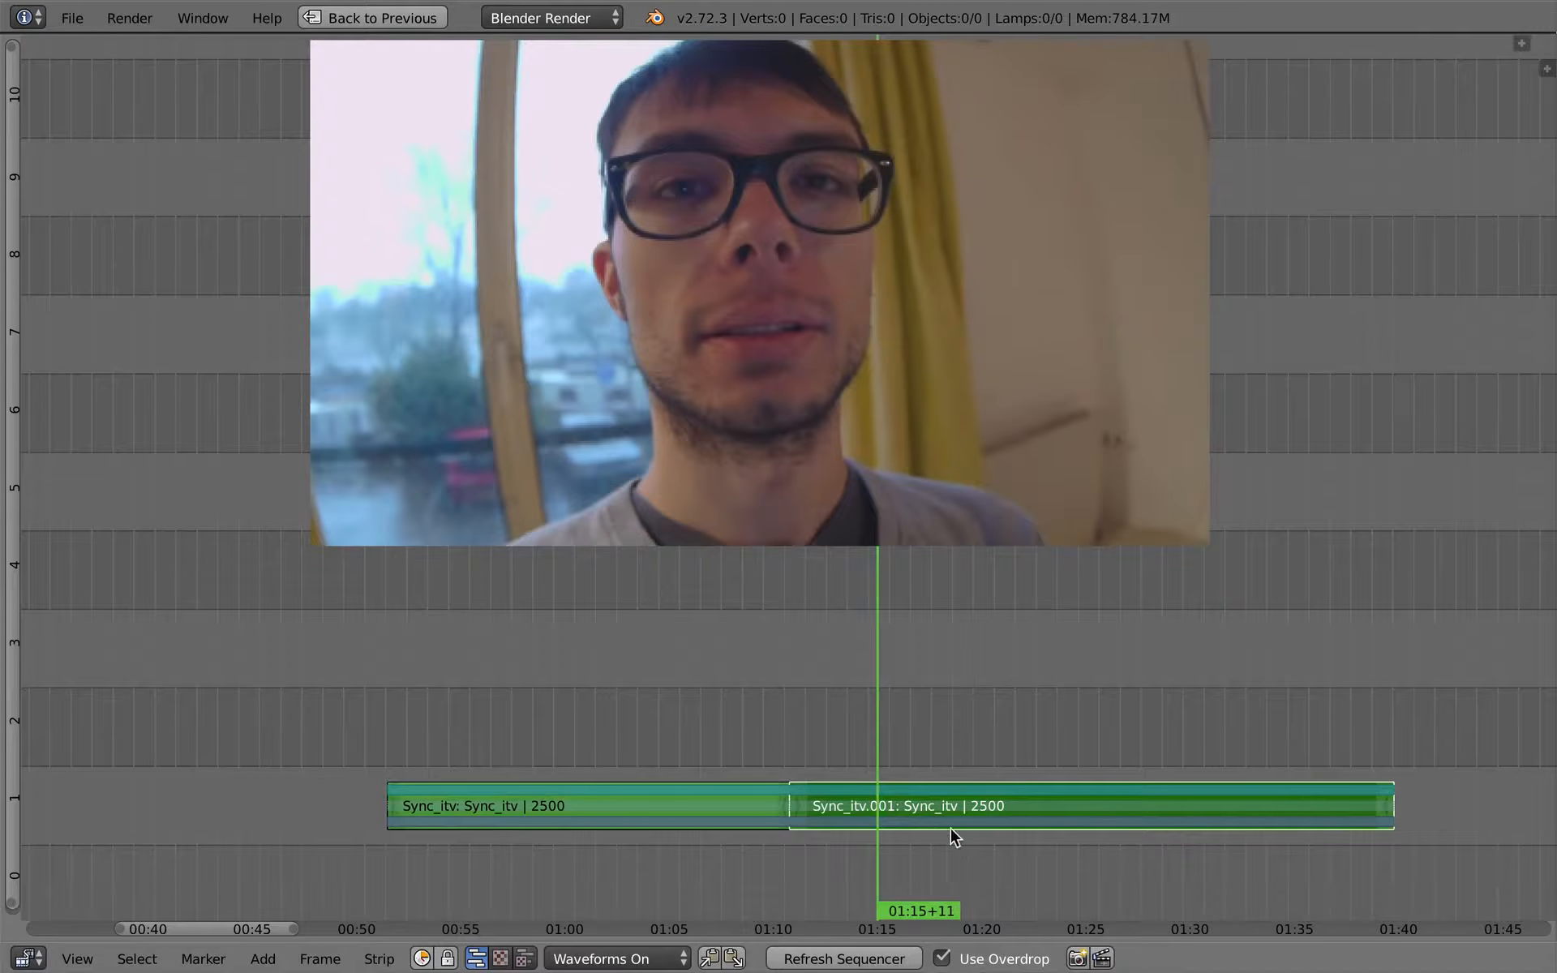
key(k)
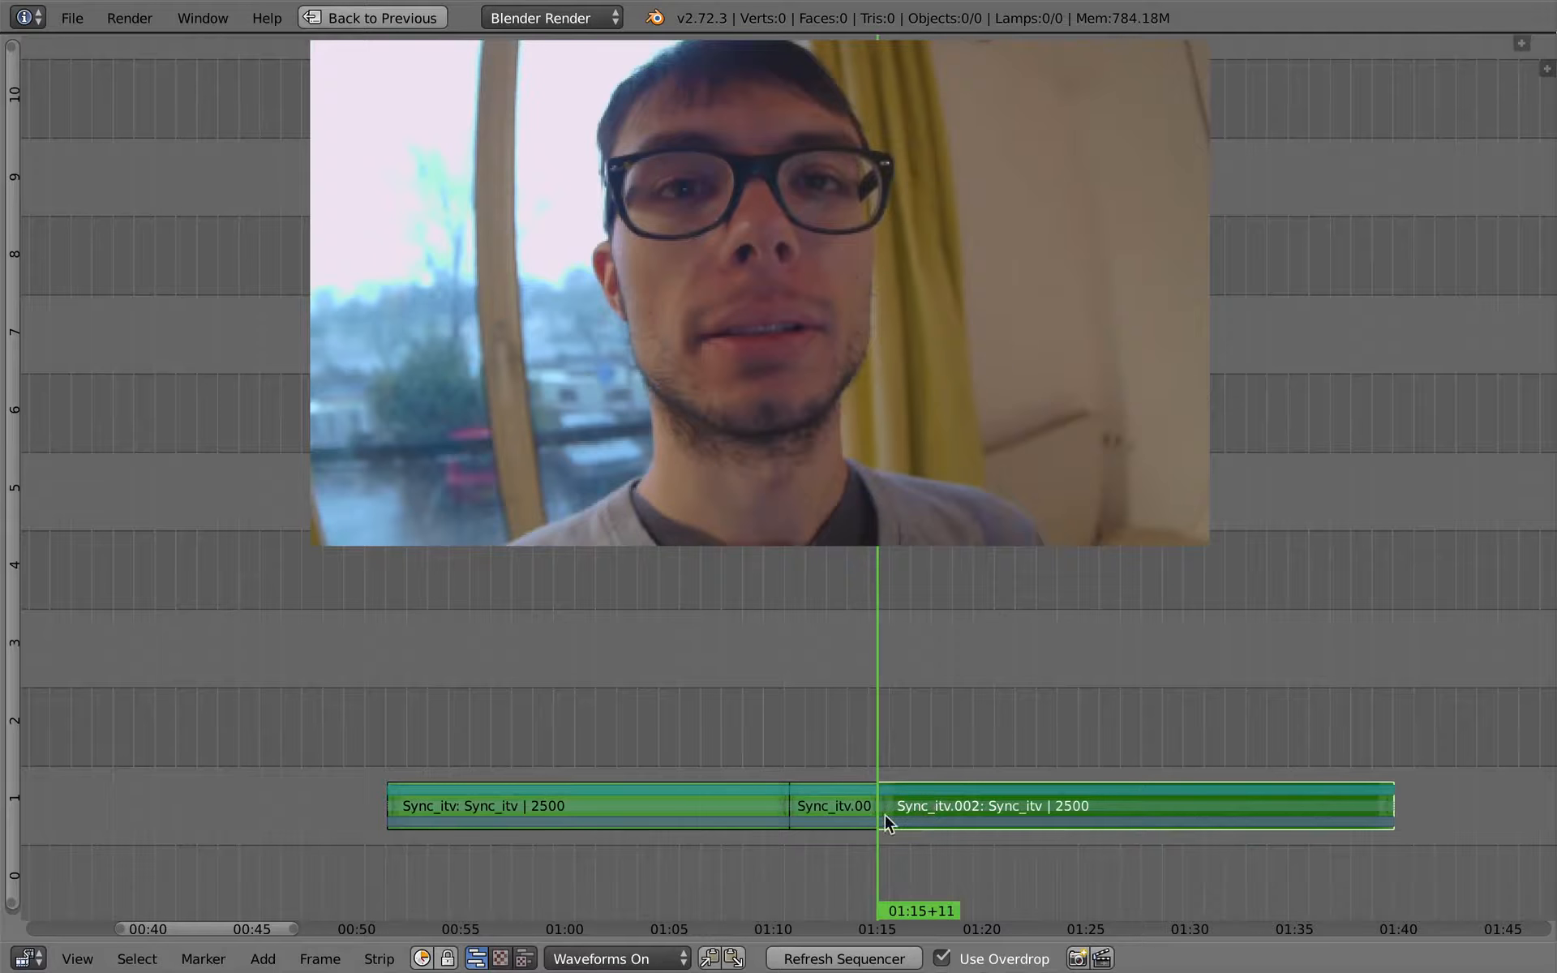
- Delete the short middle piece of the interview between the two cuts
right_click(832, 803)
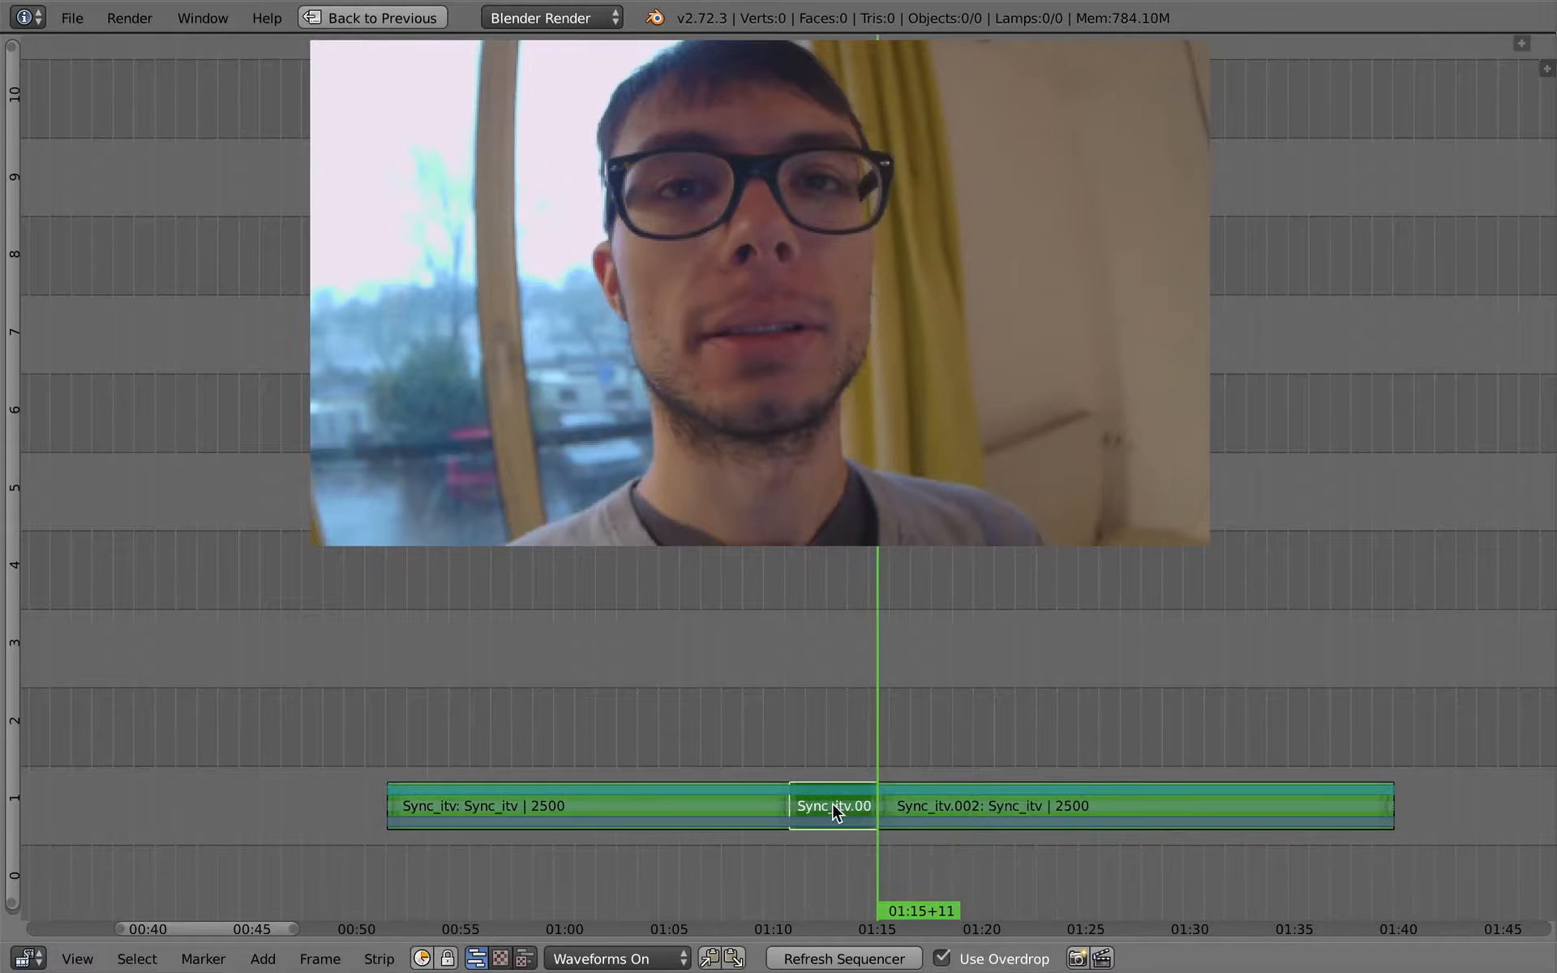
click(795, 733)
key(x)
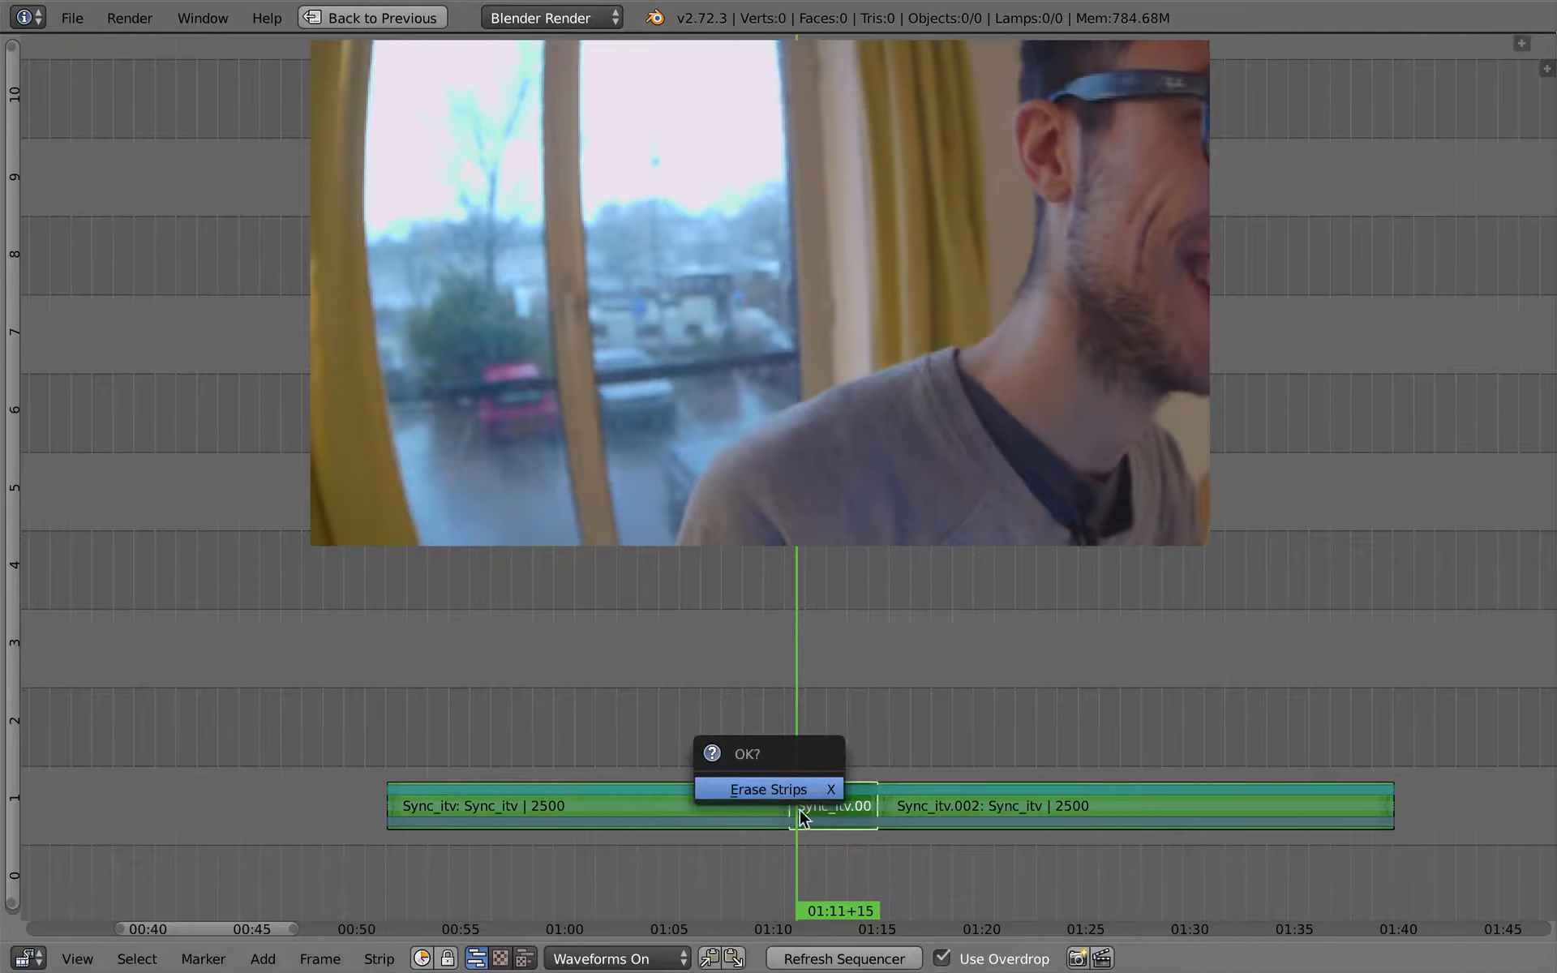
click(769, 788)
- Scrub the first interview piece to 01:05+08 and move the last piece so it starts at about 01:20
click(778, 770)
right_click(734, 811)
drag(730, 803, 645, 673)
drag(525, 727, 665, 740)
right_drag(986, 799, 1097, 790)
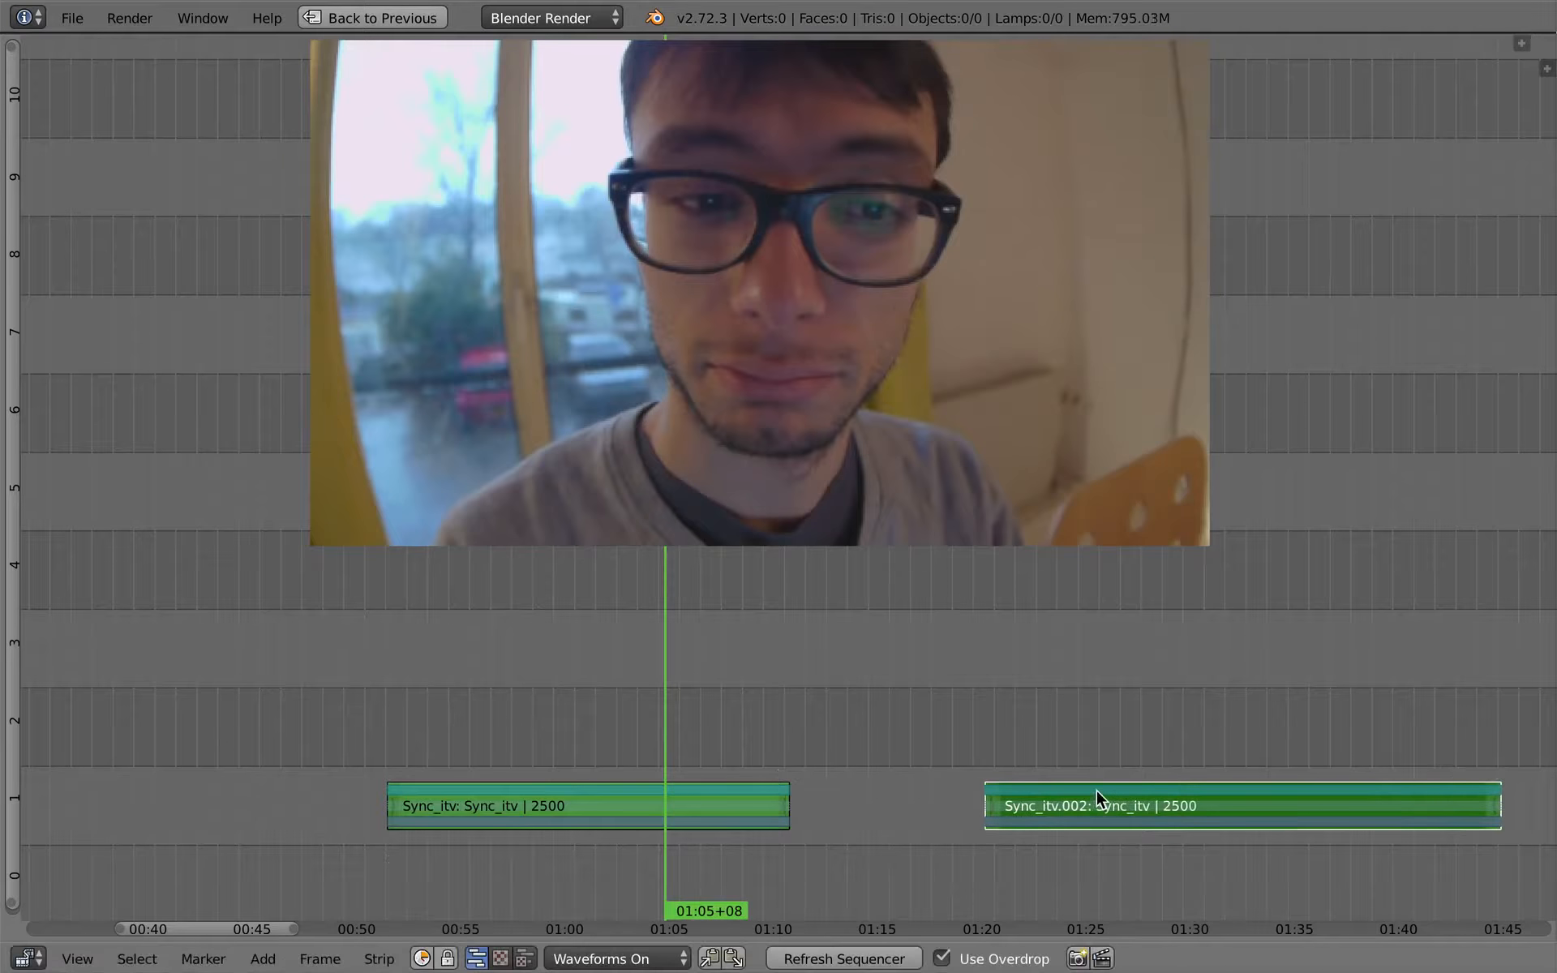
- Play the first interview piece up to 01:07+15 and restore the full editing layout
scroll(788, 746, down, 3)
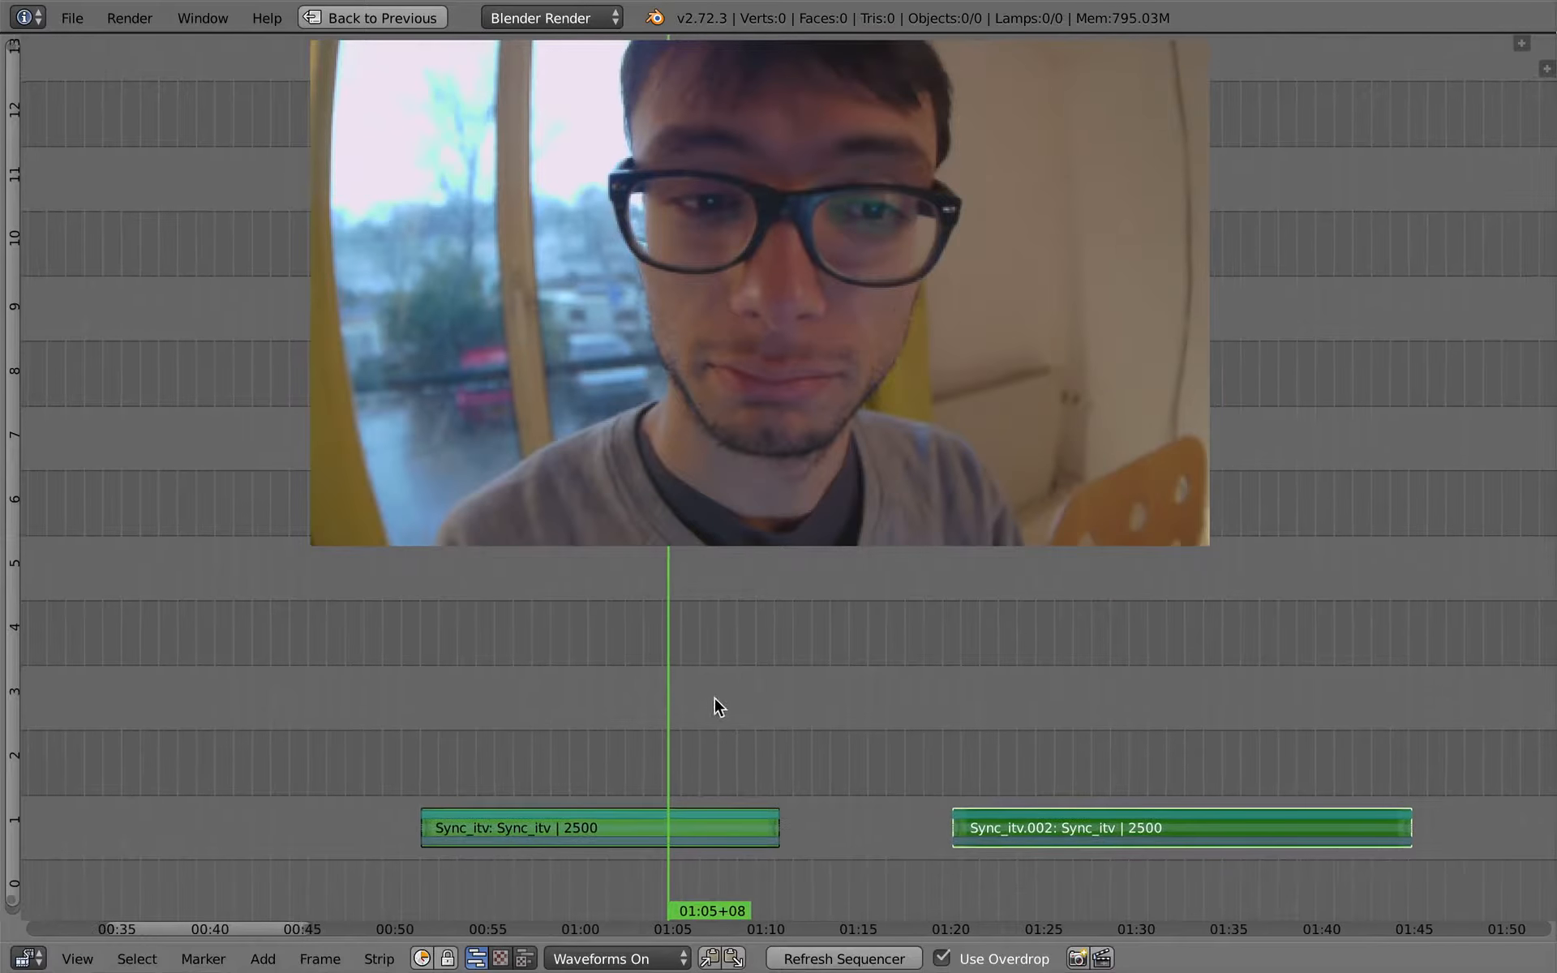
middle_drag(674, 752, 553, 670)
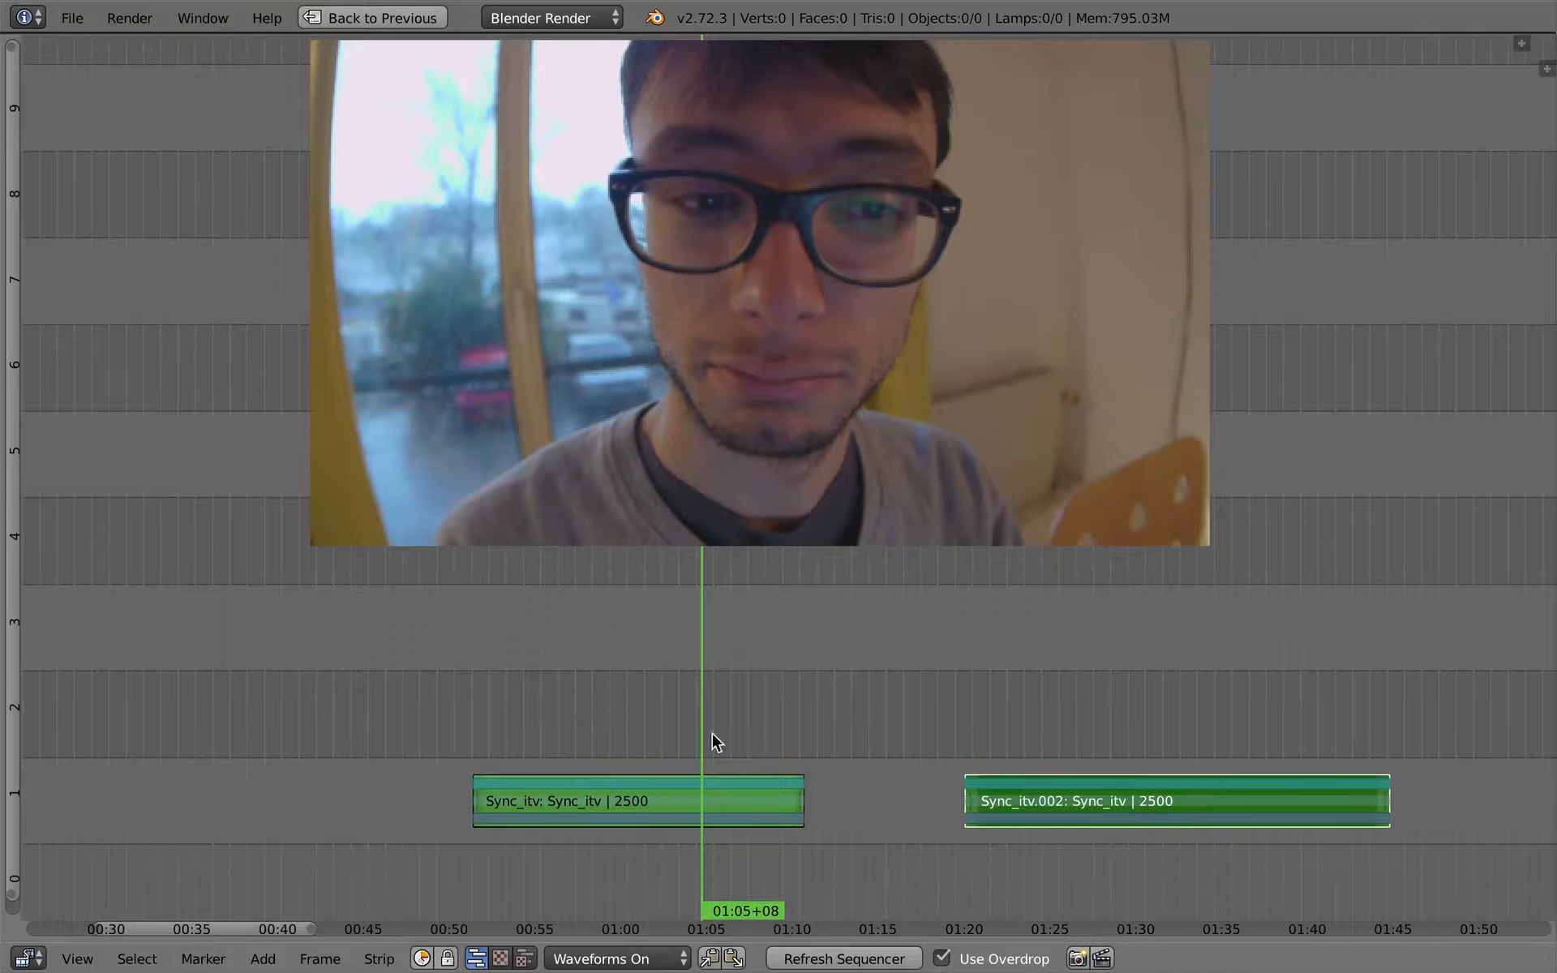
drag(713, 735, 724, 711)
key(alt+a)
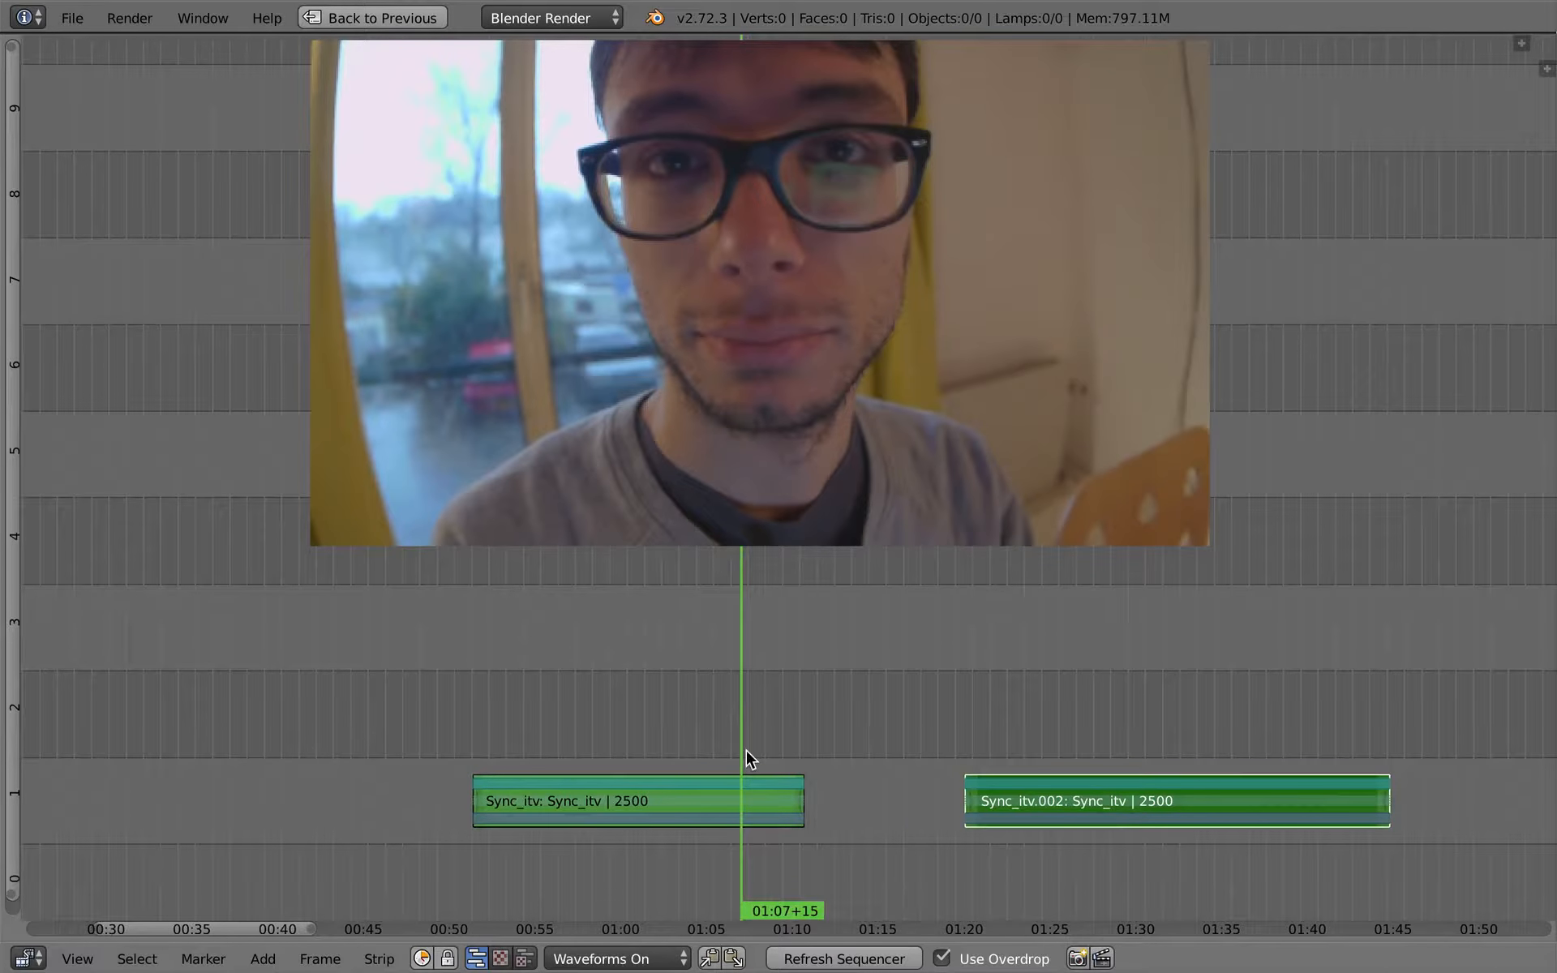
key(ctrl+Up)
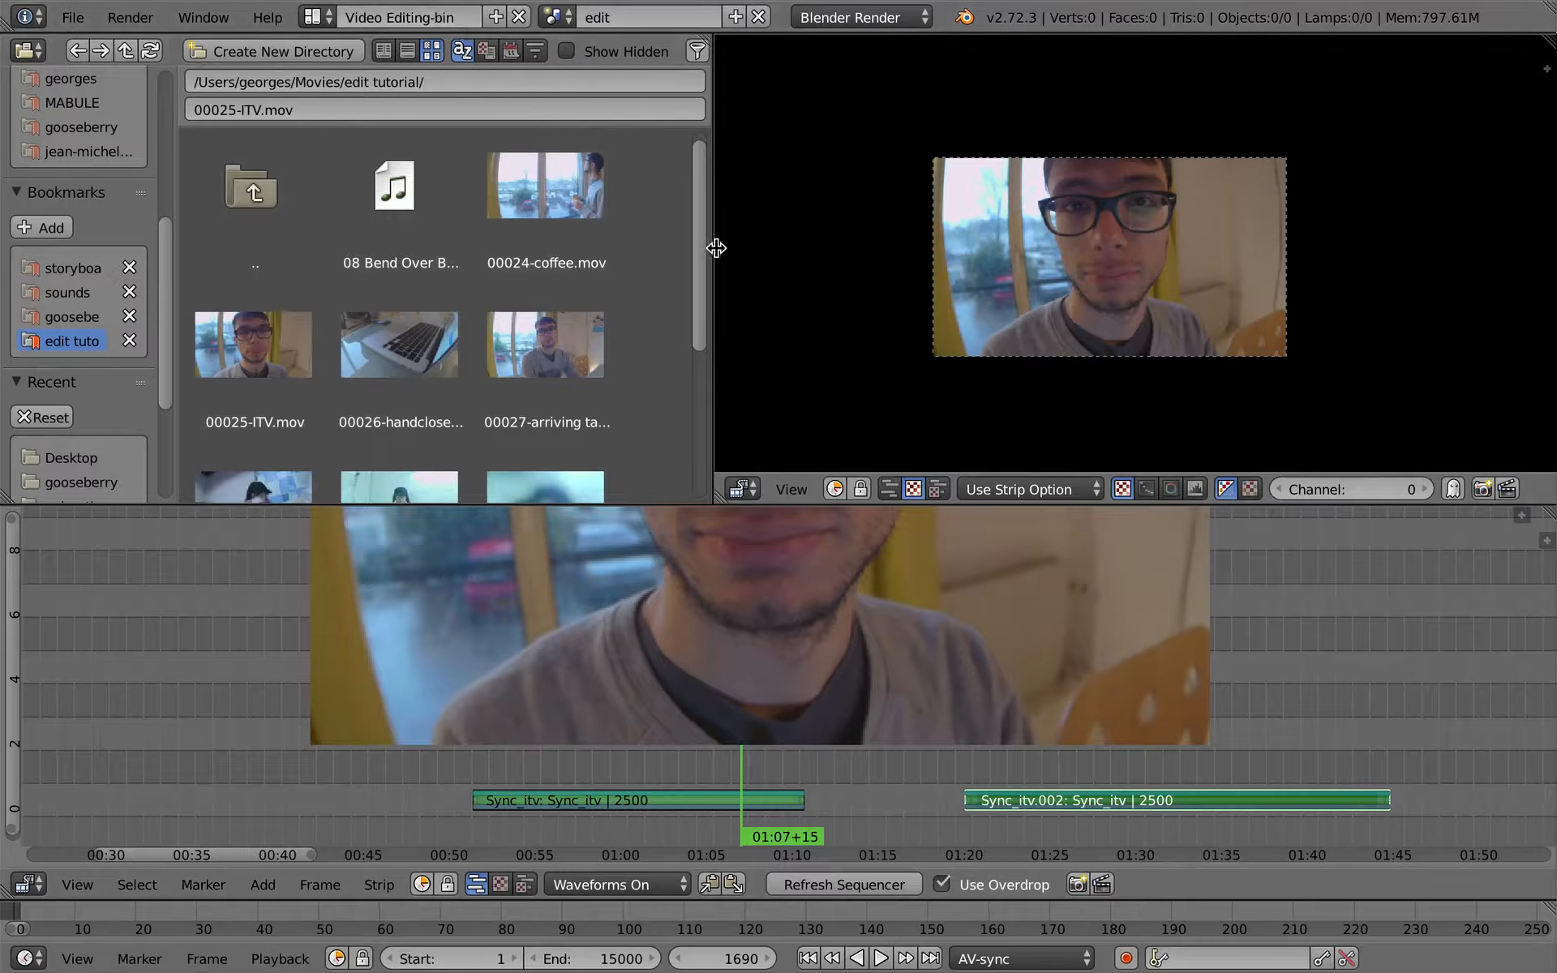
- Narrow the file browser slightly and disable Use Overdrop in the sequencer
drag(712, 247, 706, 245)
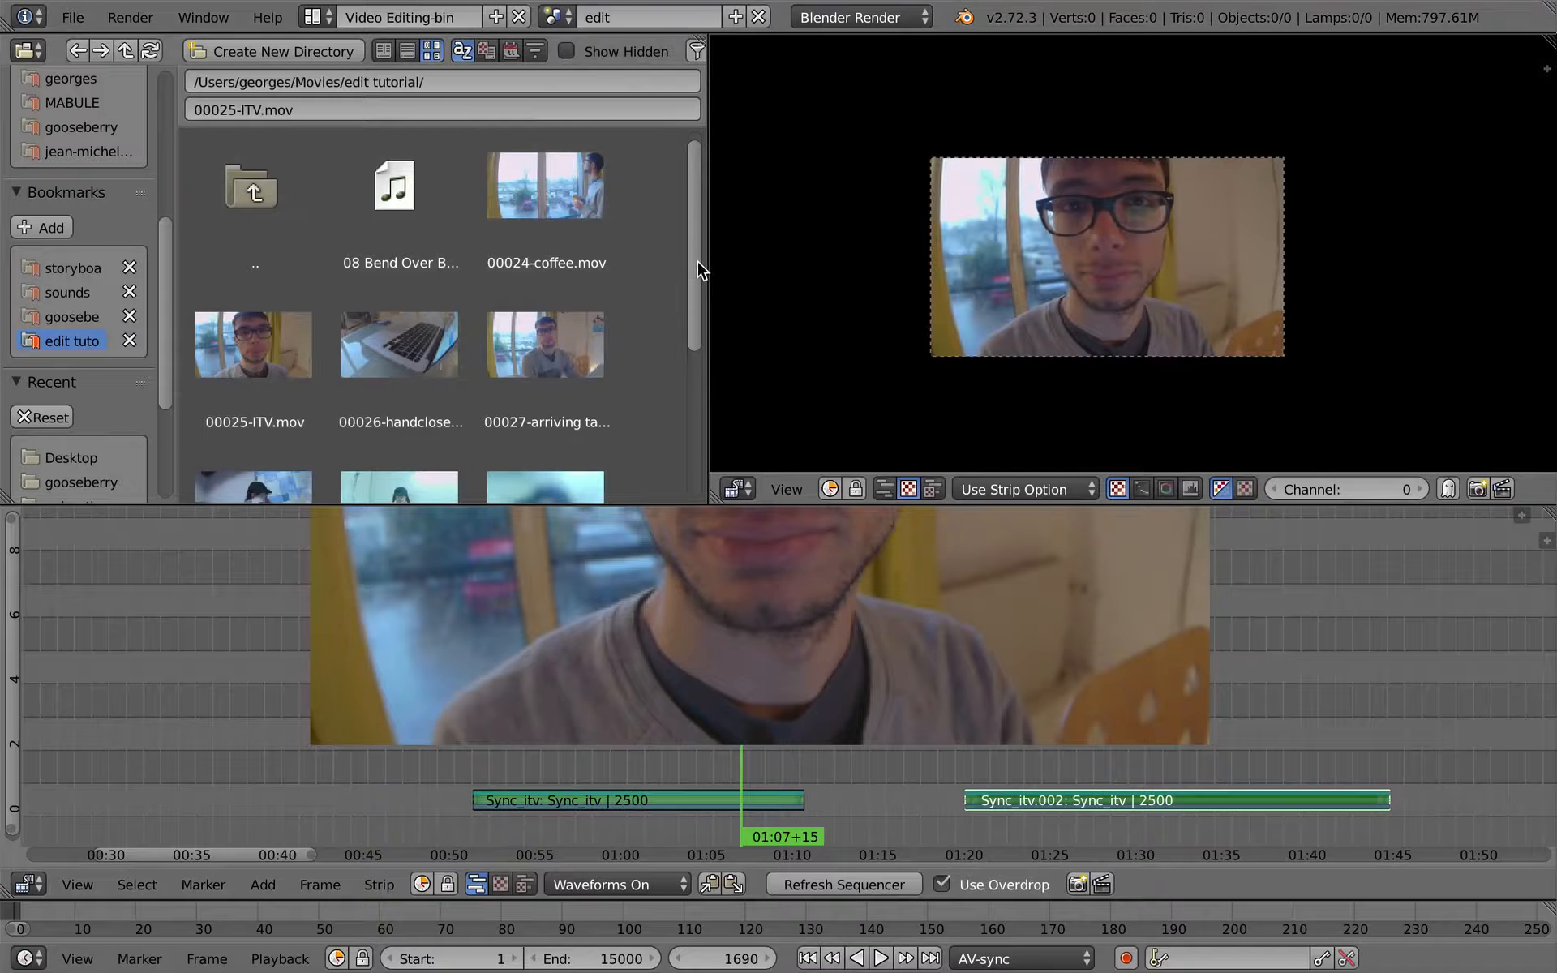
scroll(703, 292, down, 2)
scroll(705, 304, up, 1)
click(941, 884)
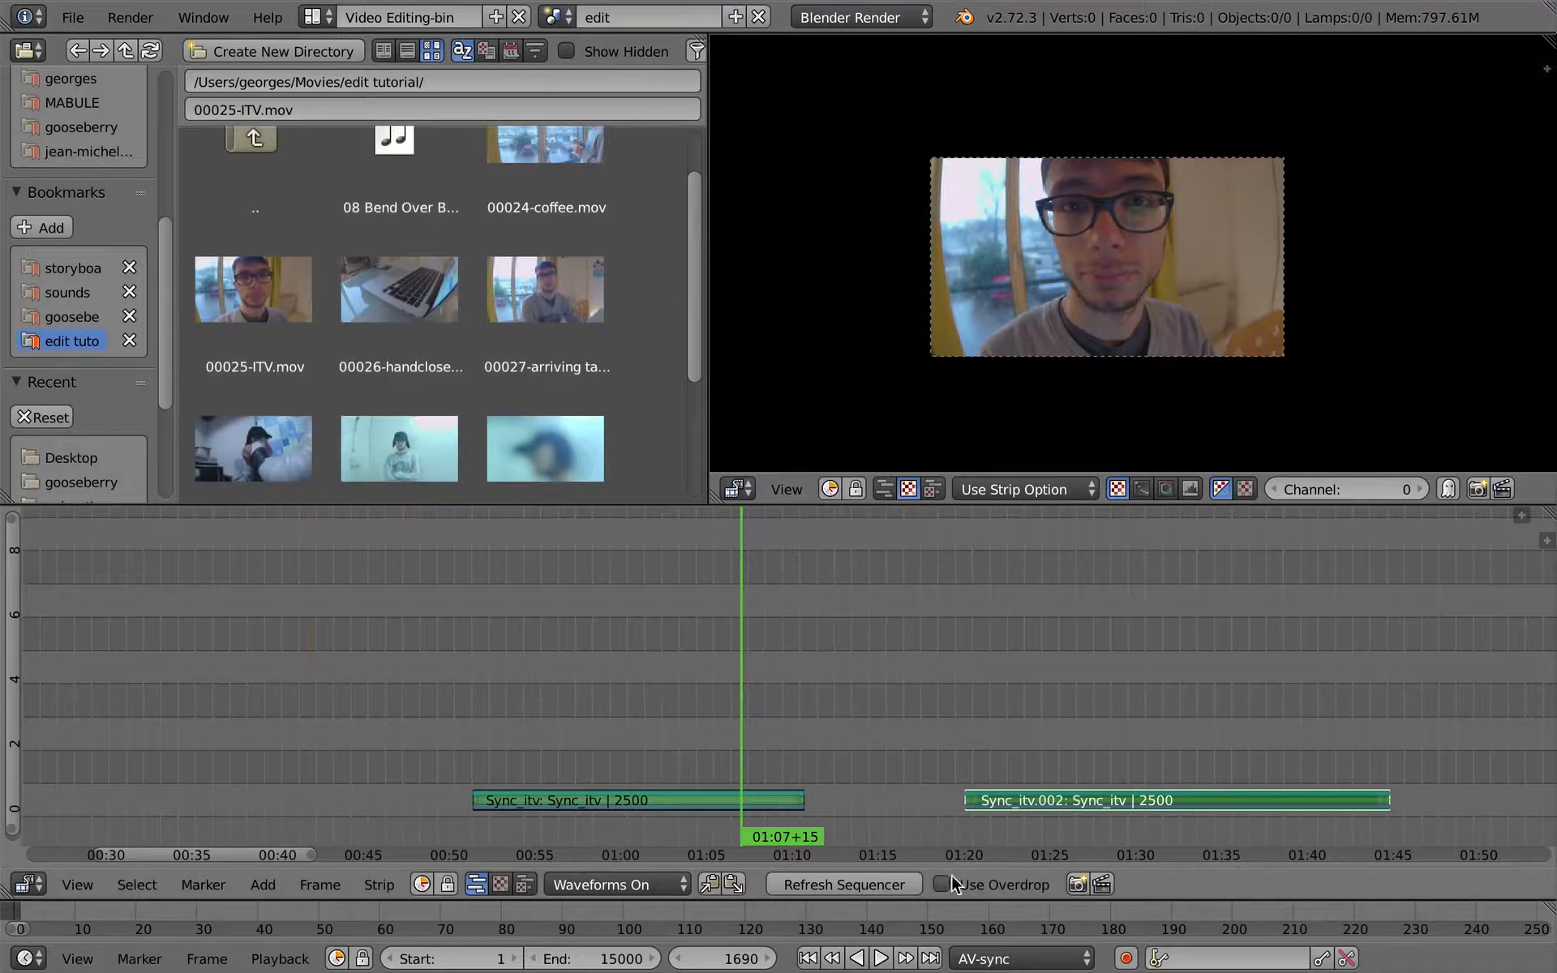
- Place the playhead at 01:28+06 and add the 00026-handcloseup.mov clip there, above the second interview piece
mouse_move(702, 294)
mouse_down()
mouse_move(702, 270)
mouse_move(703, 301)
mouse_up()
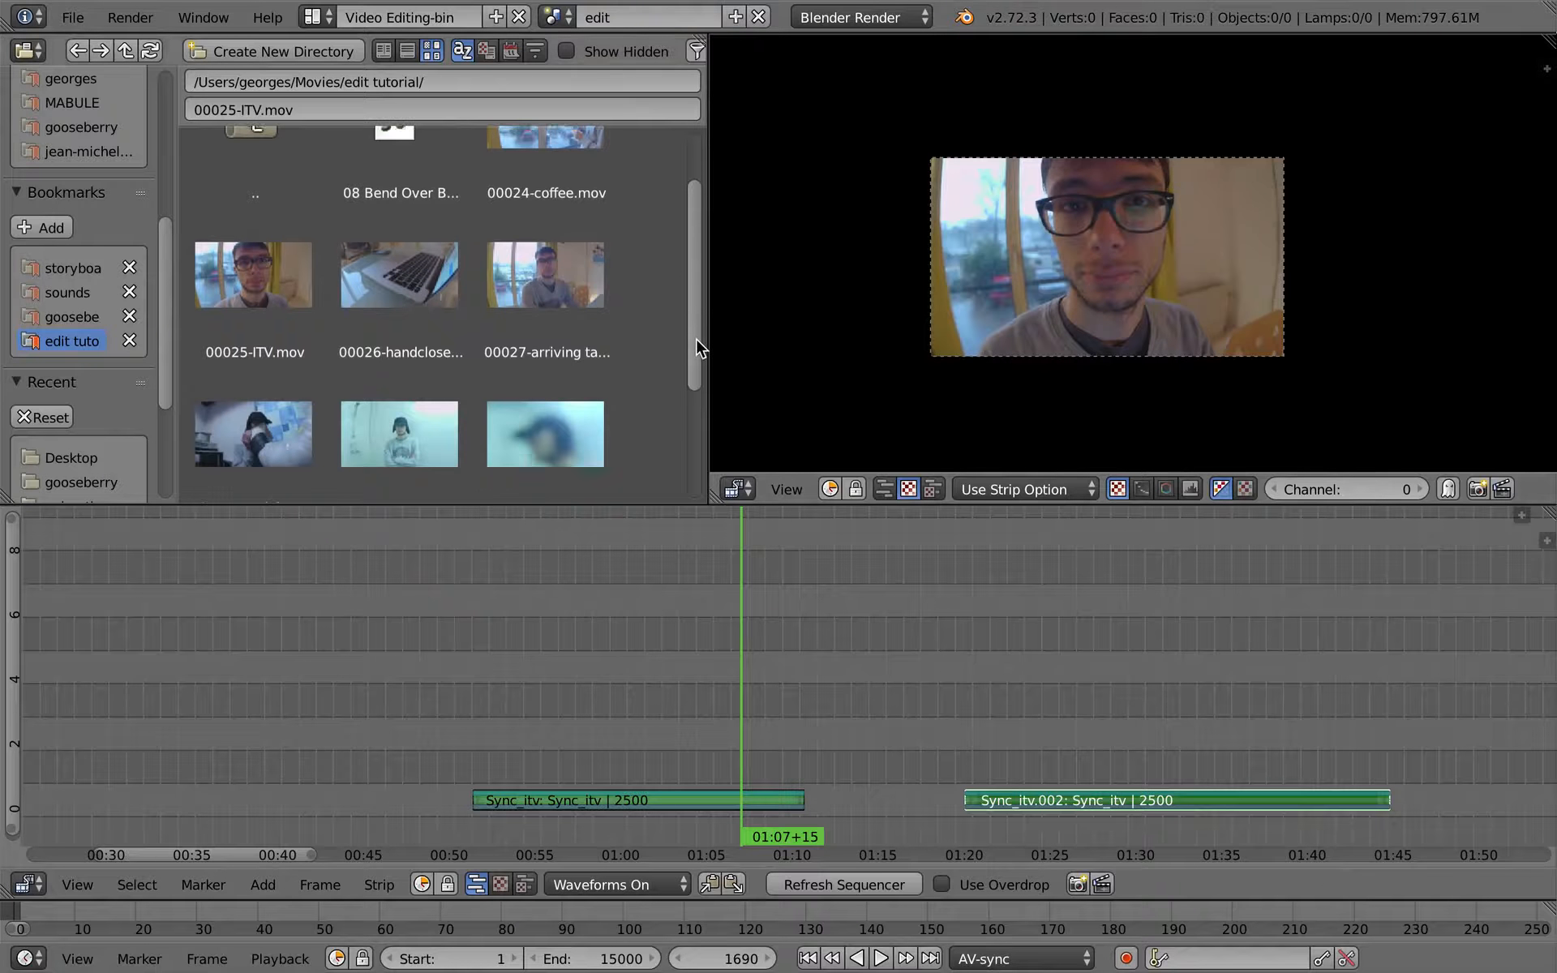
scroll(698, 349, down, 1)
drag(695, 348, 696, 299)
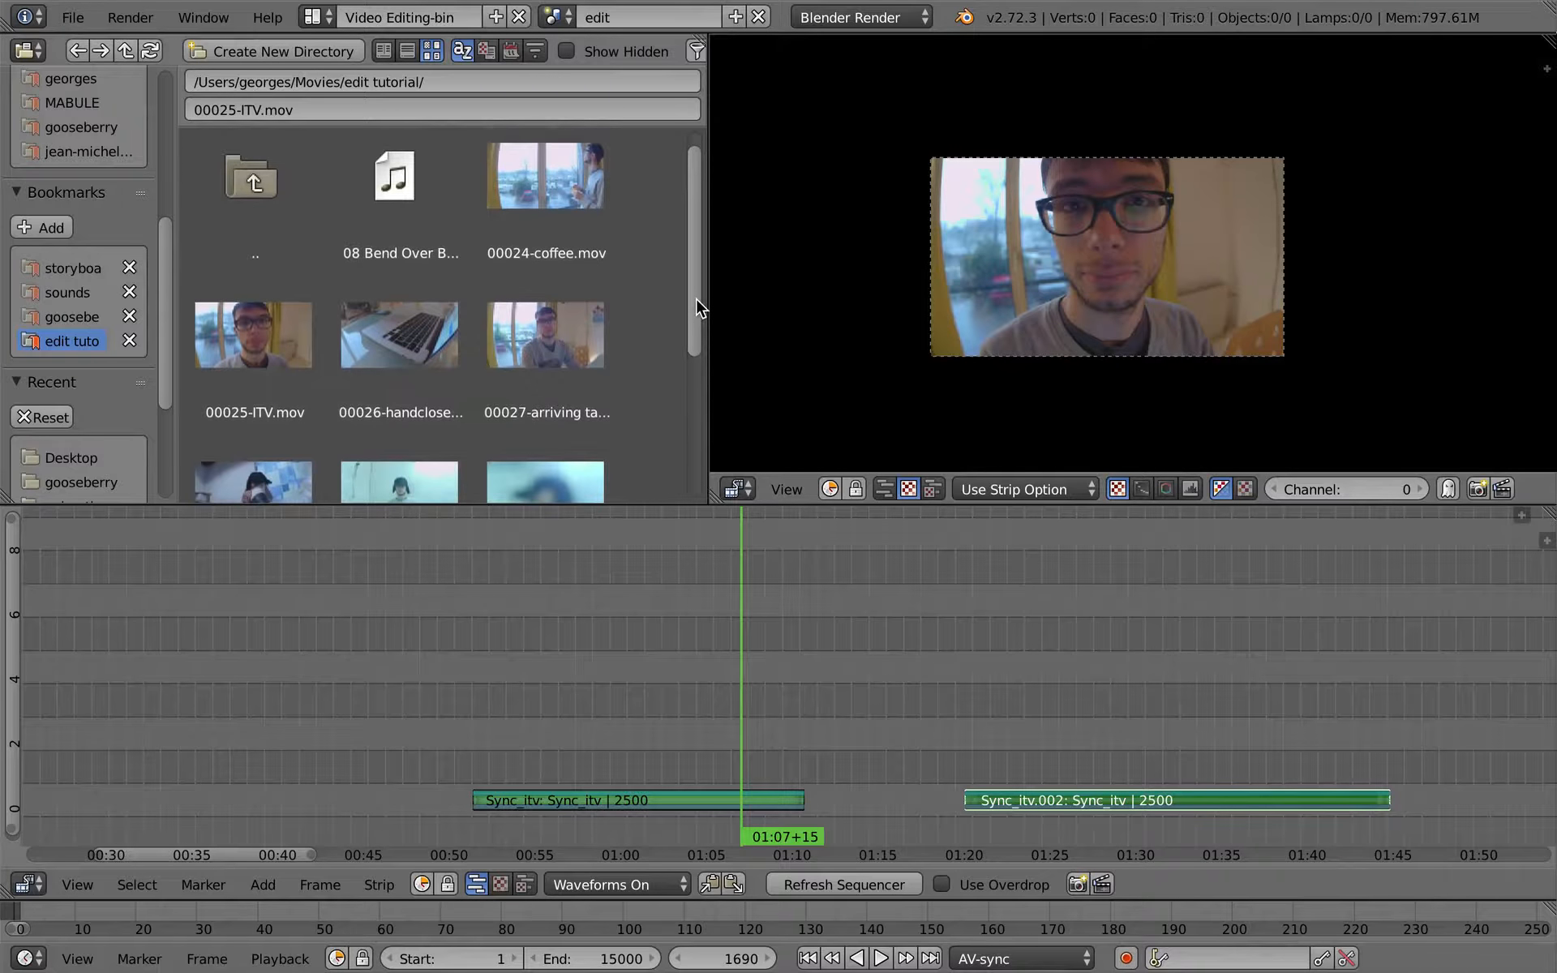
drag(1049, 716, 1098, 651)
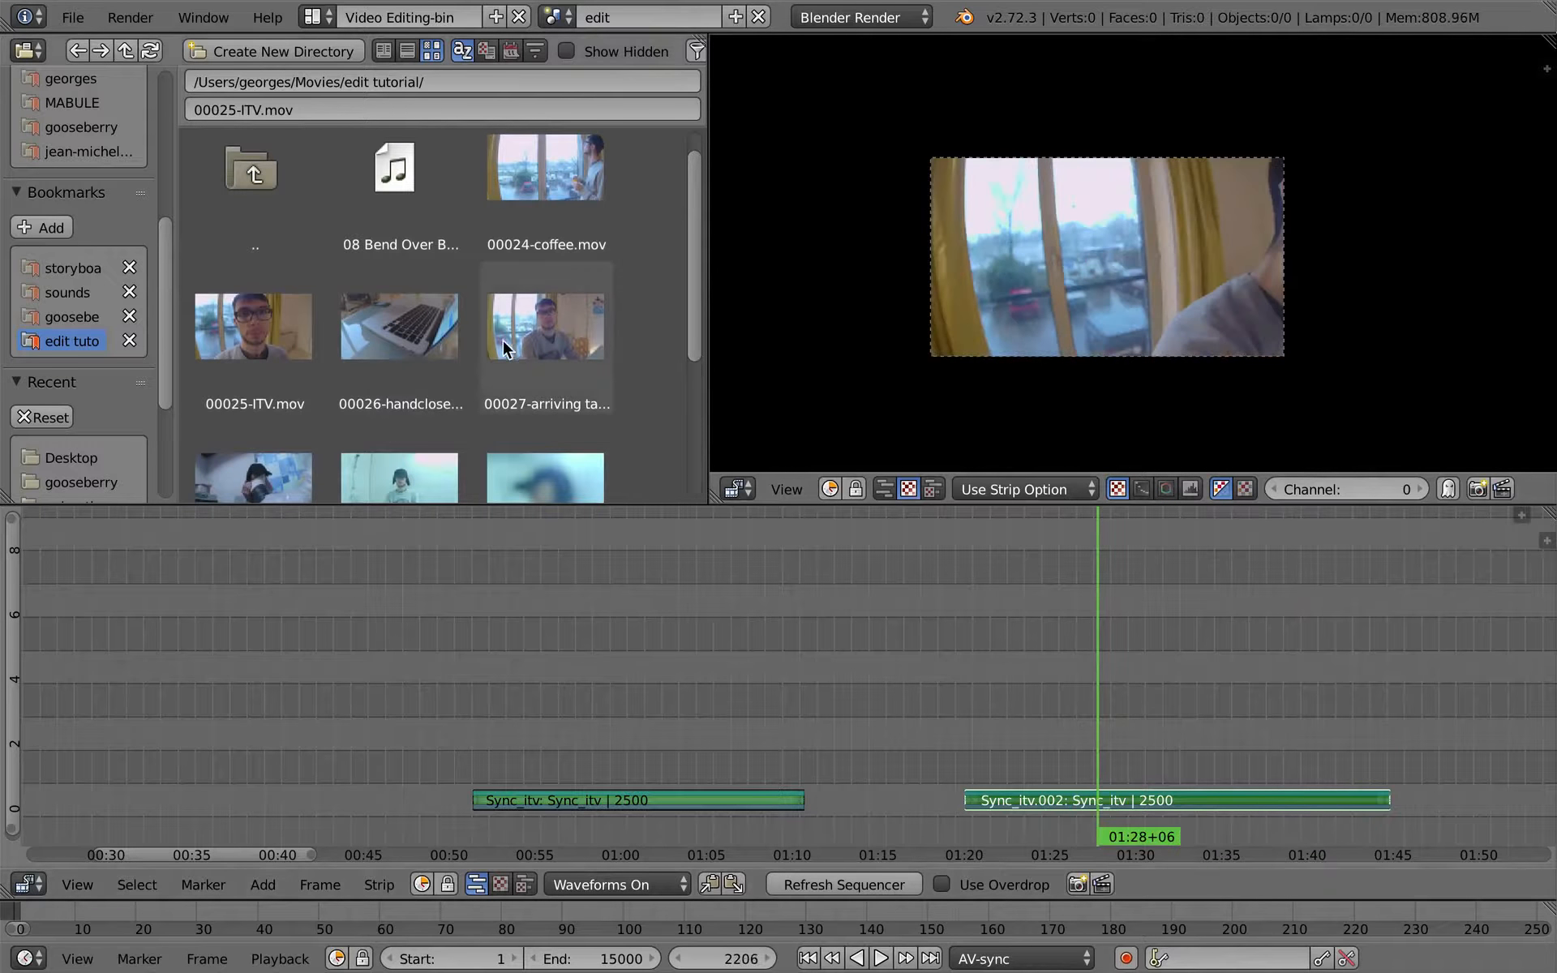
drag(414, 339, 342, 710)
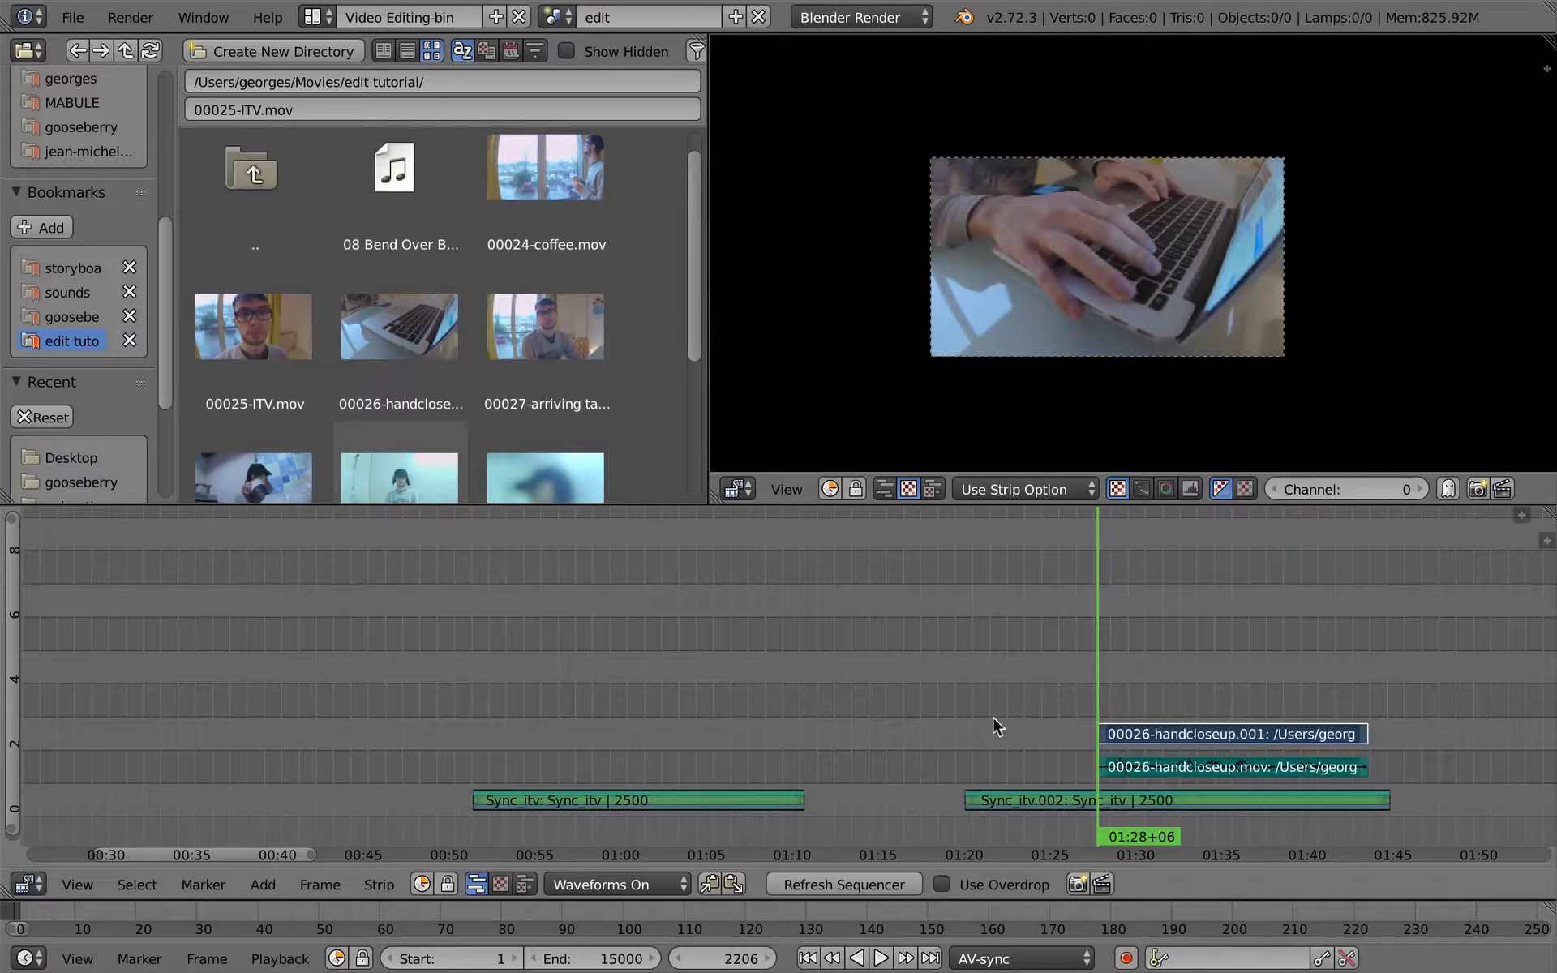
- Move the 00026-handcloseup strips ahead of the first interview piece so they start at about 00:34
key(g)
click(271, 751)
middle_drag(407, 729, 694, 726)
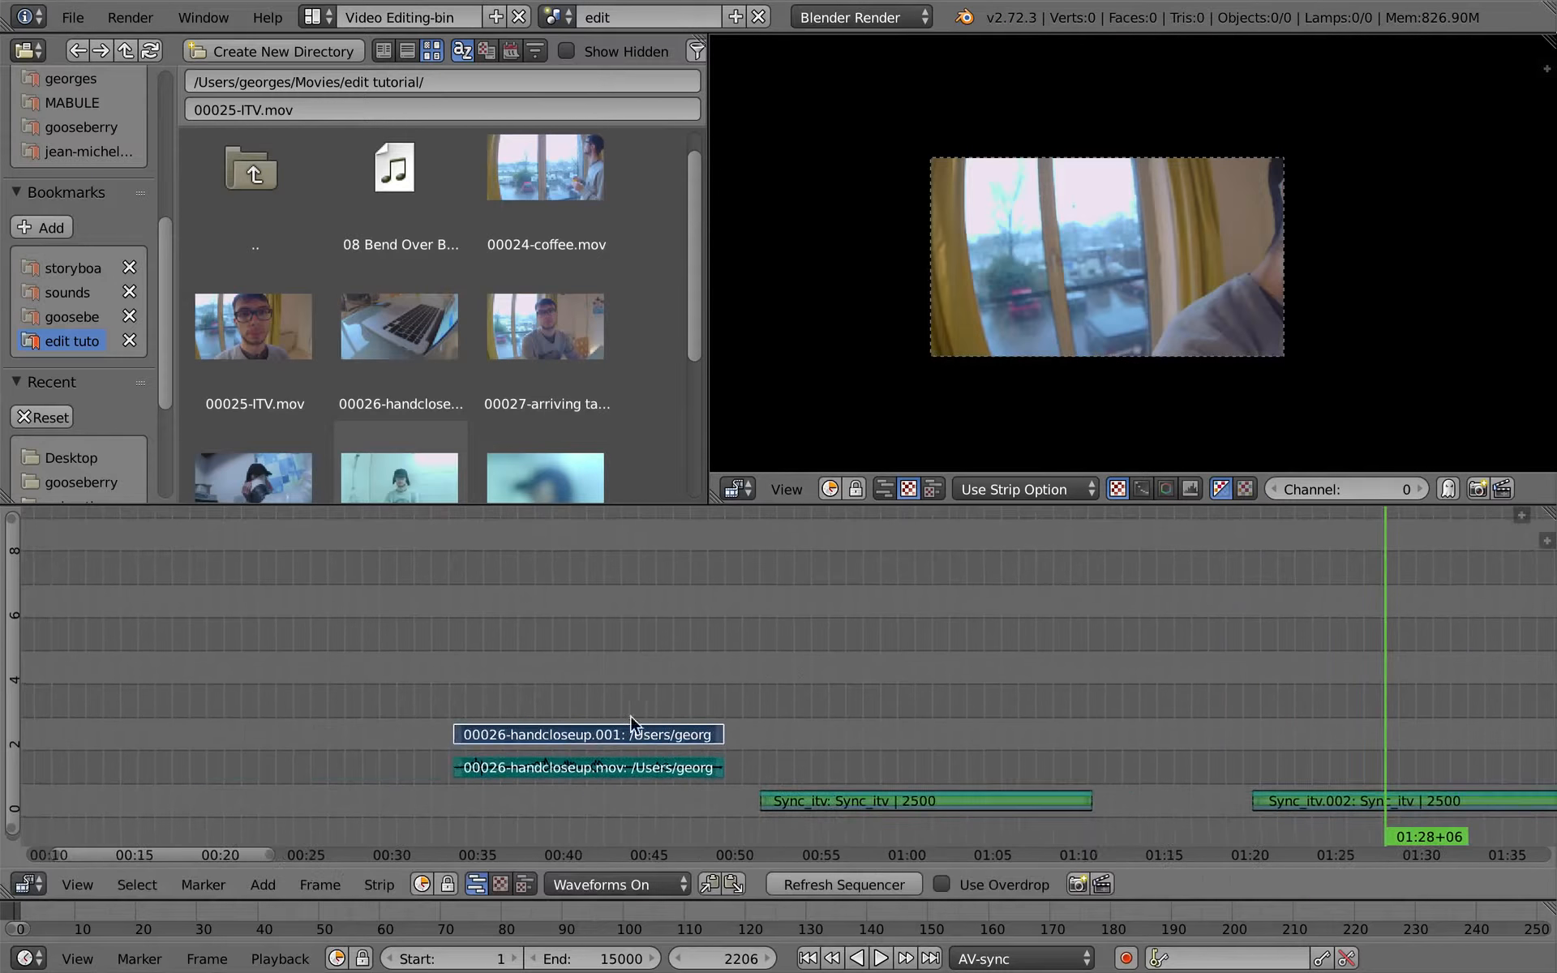
- Add 00027-arriving talk.mov and place its strips before the hand close-up, ending at about frame 812
drag(527, 704, 341, 663)
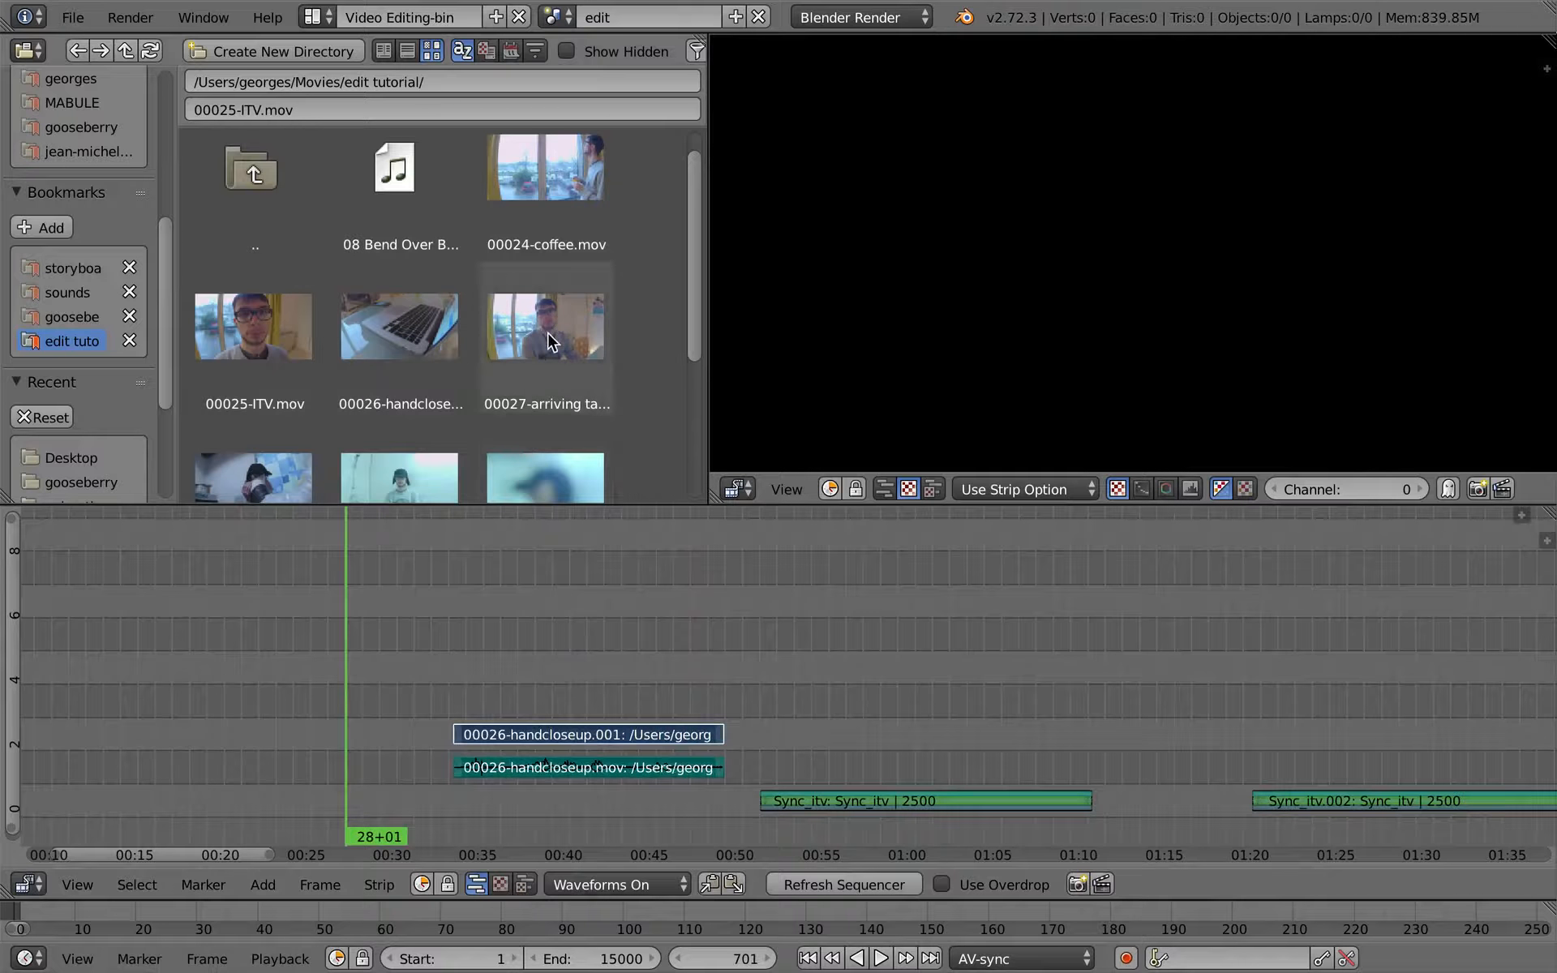
drag(548, 334, 297, 662)
middle_drag(554, 629, 863, 624)
key(g)
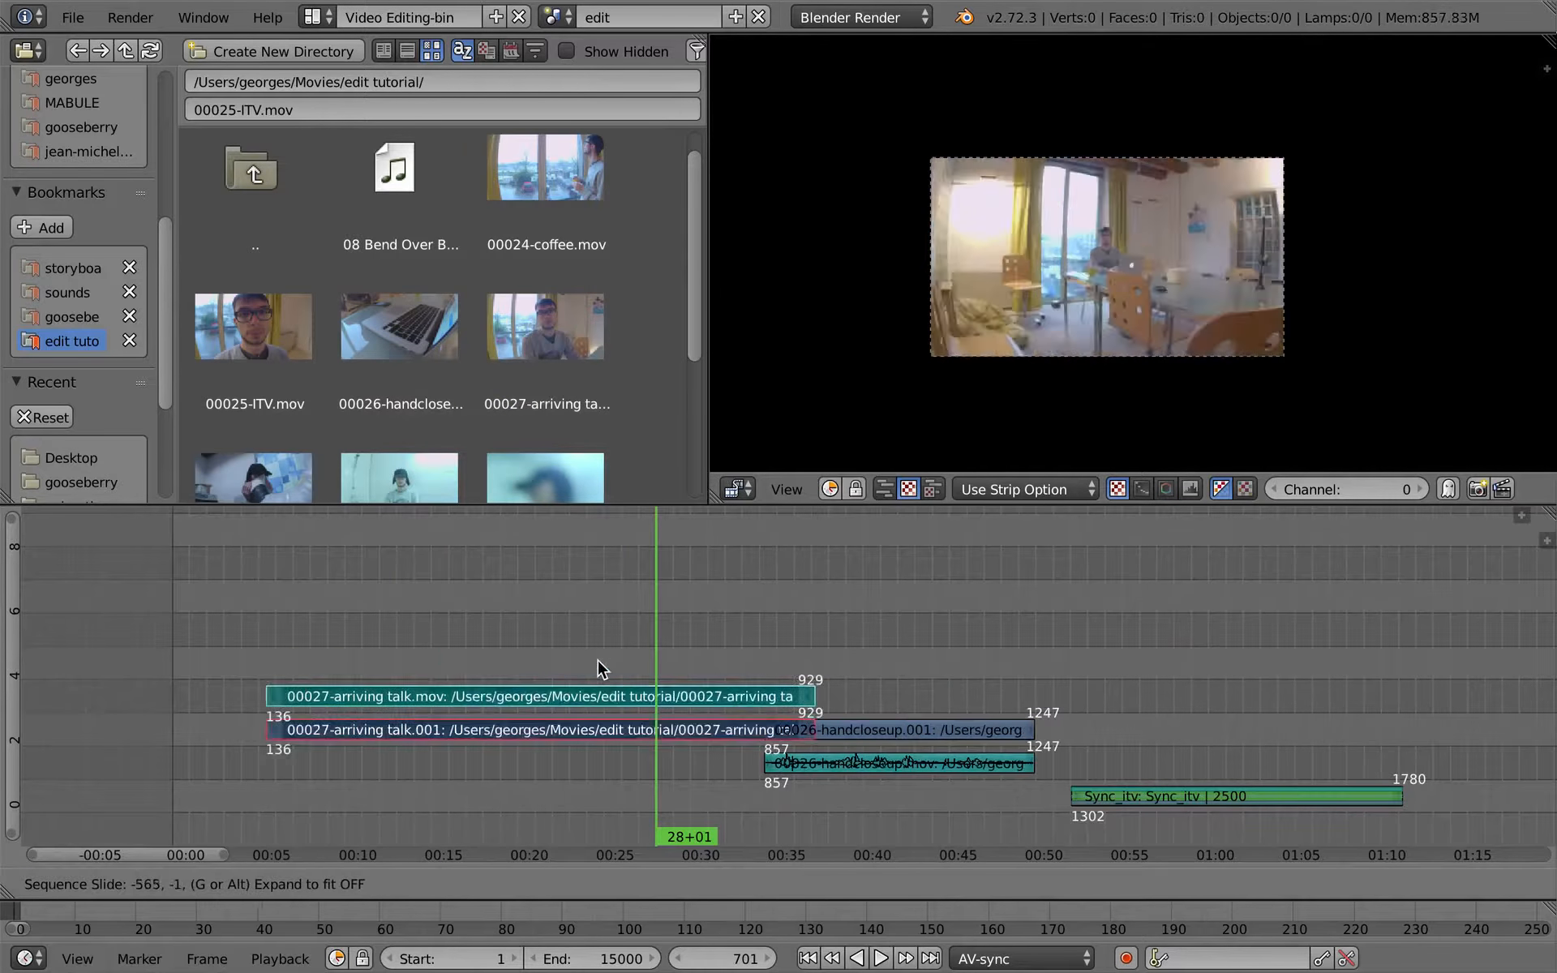
click(625, 706)
drag(603, 688, 661, 700)
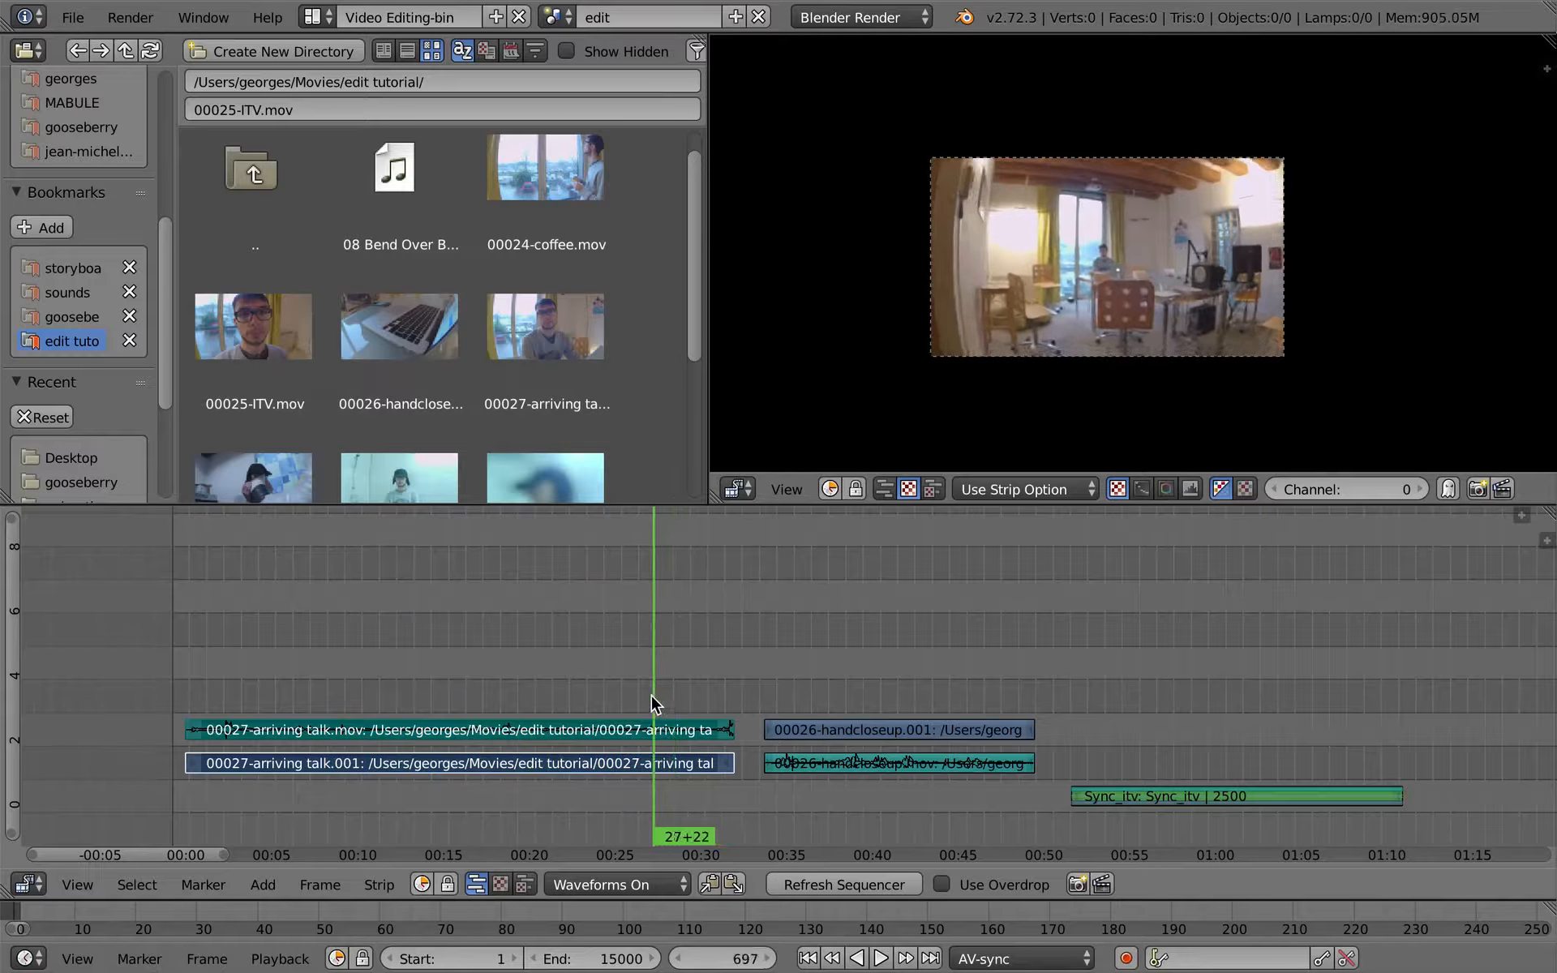
drag(655, 705, 653, 703)
- Add 00024-coffee.mov and place its strips after the first interview piece, starting at about 01:11
middle_drag(657, 402, 598, 463)
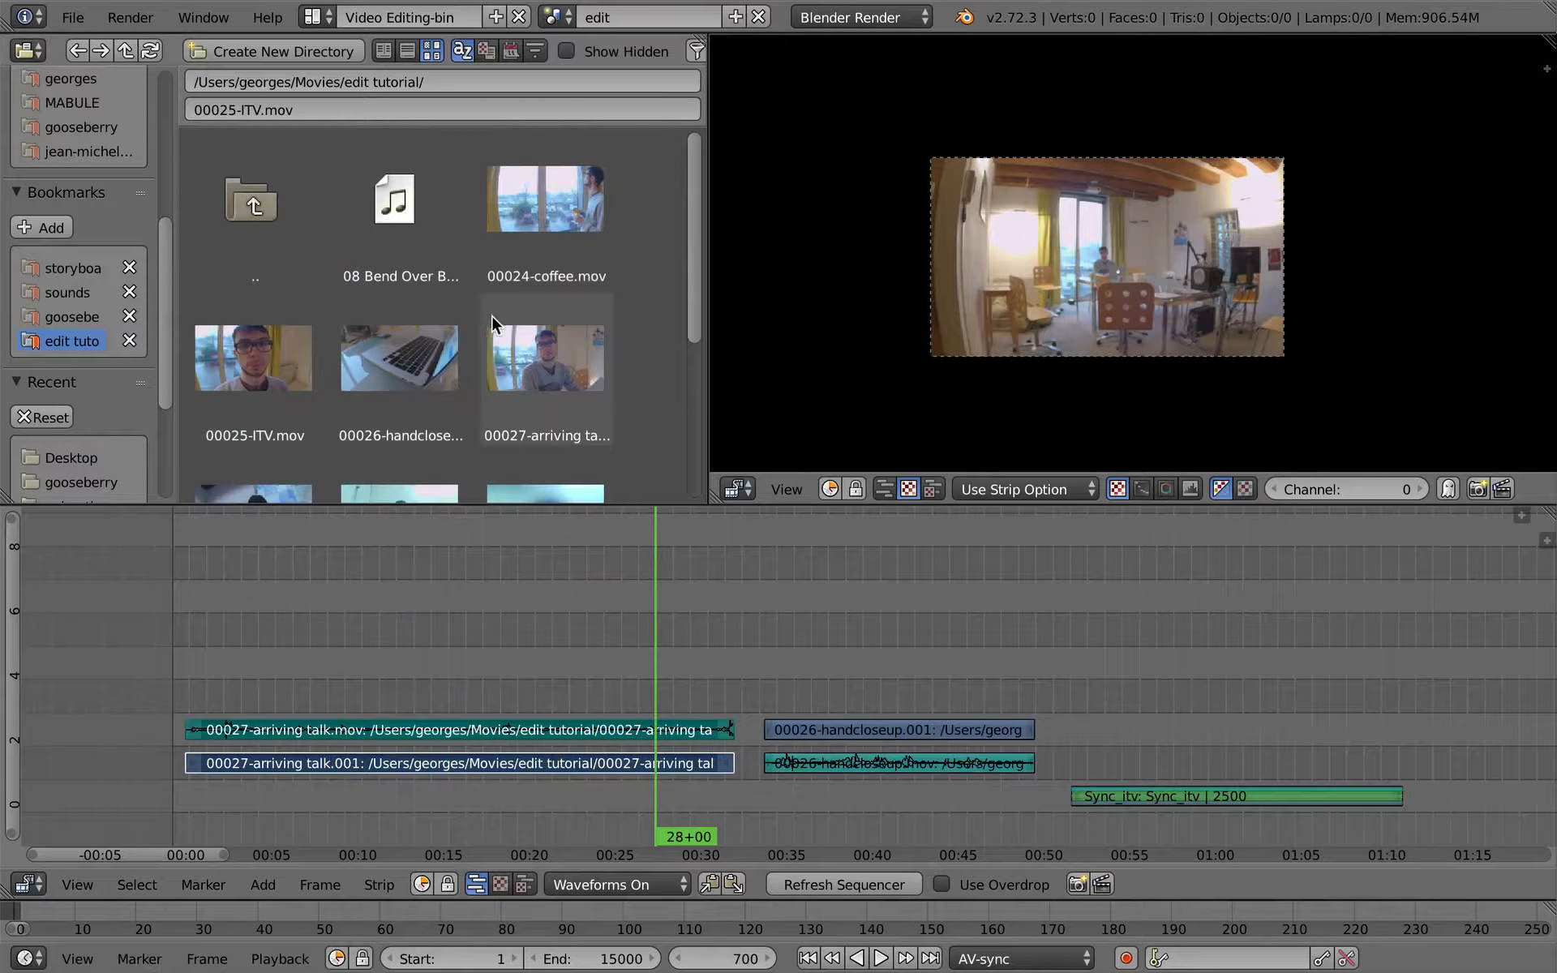
click(867, 734)
drag(902, 734, 843, 722)
drag(574, 215, 1045, 710)
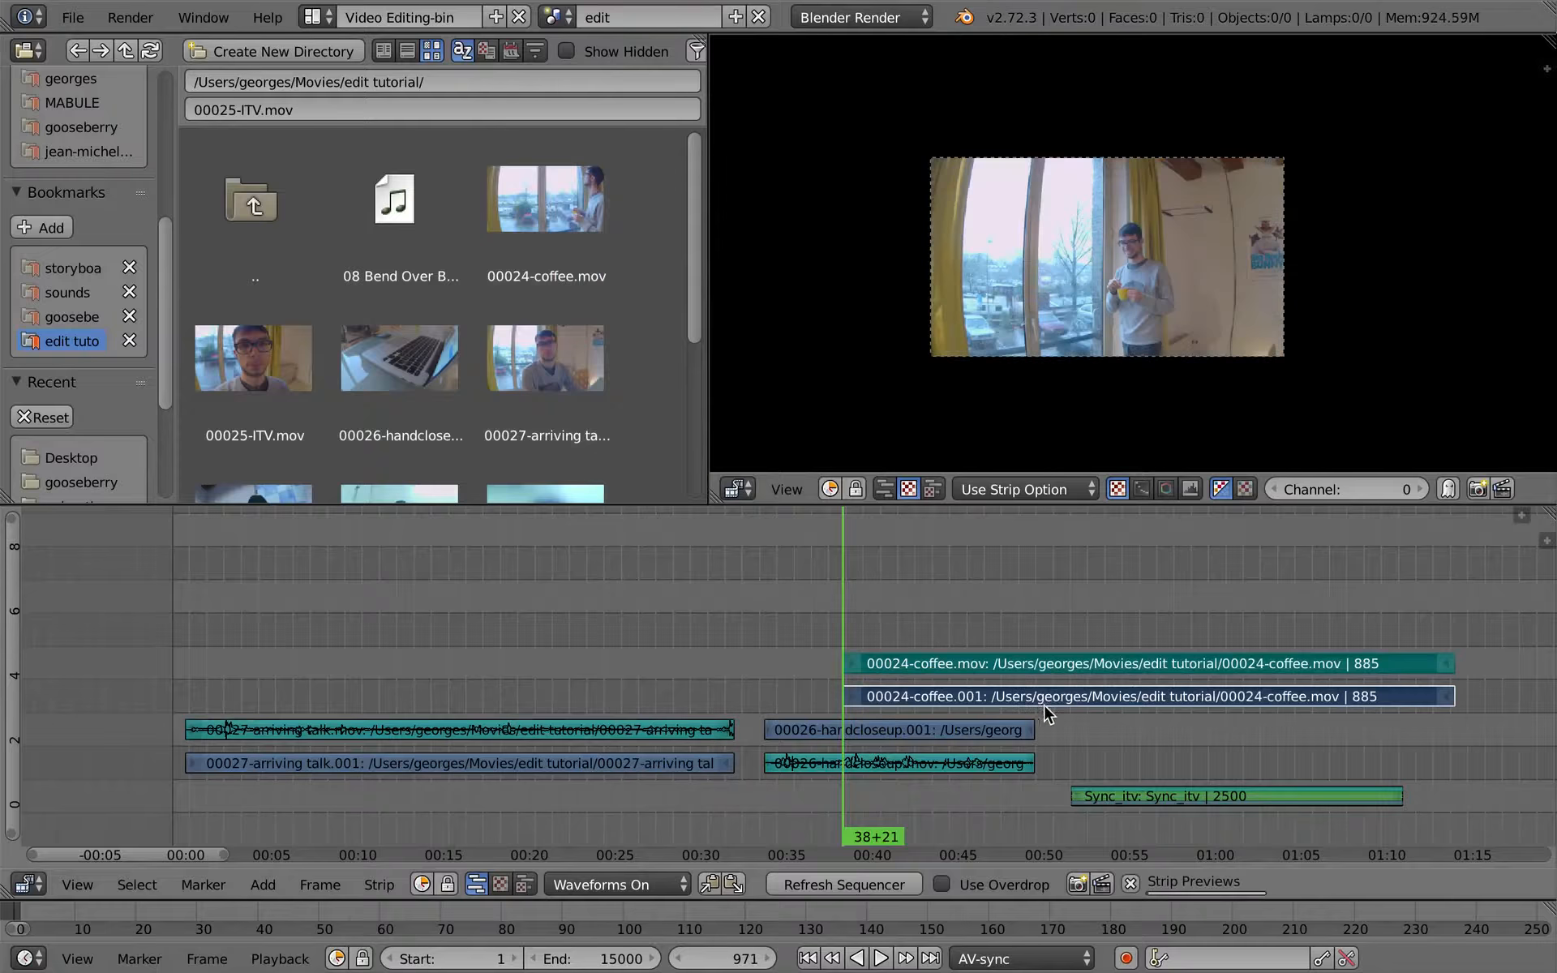
key(g)
click(1463, 703)
middle_drag(1311, 694, 539, 661)
click(683, 639)
- Move the second interview piece beyond the coffee clip to channel 2, starting at about 01:49
right_click(975, 801)
key(g)
click(1297, 750)
click(1328, 741)
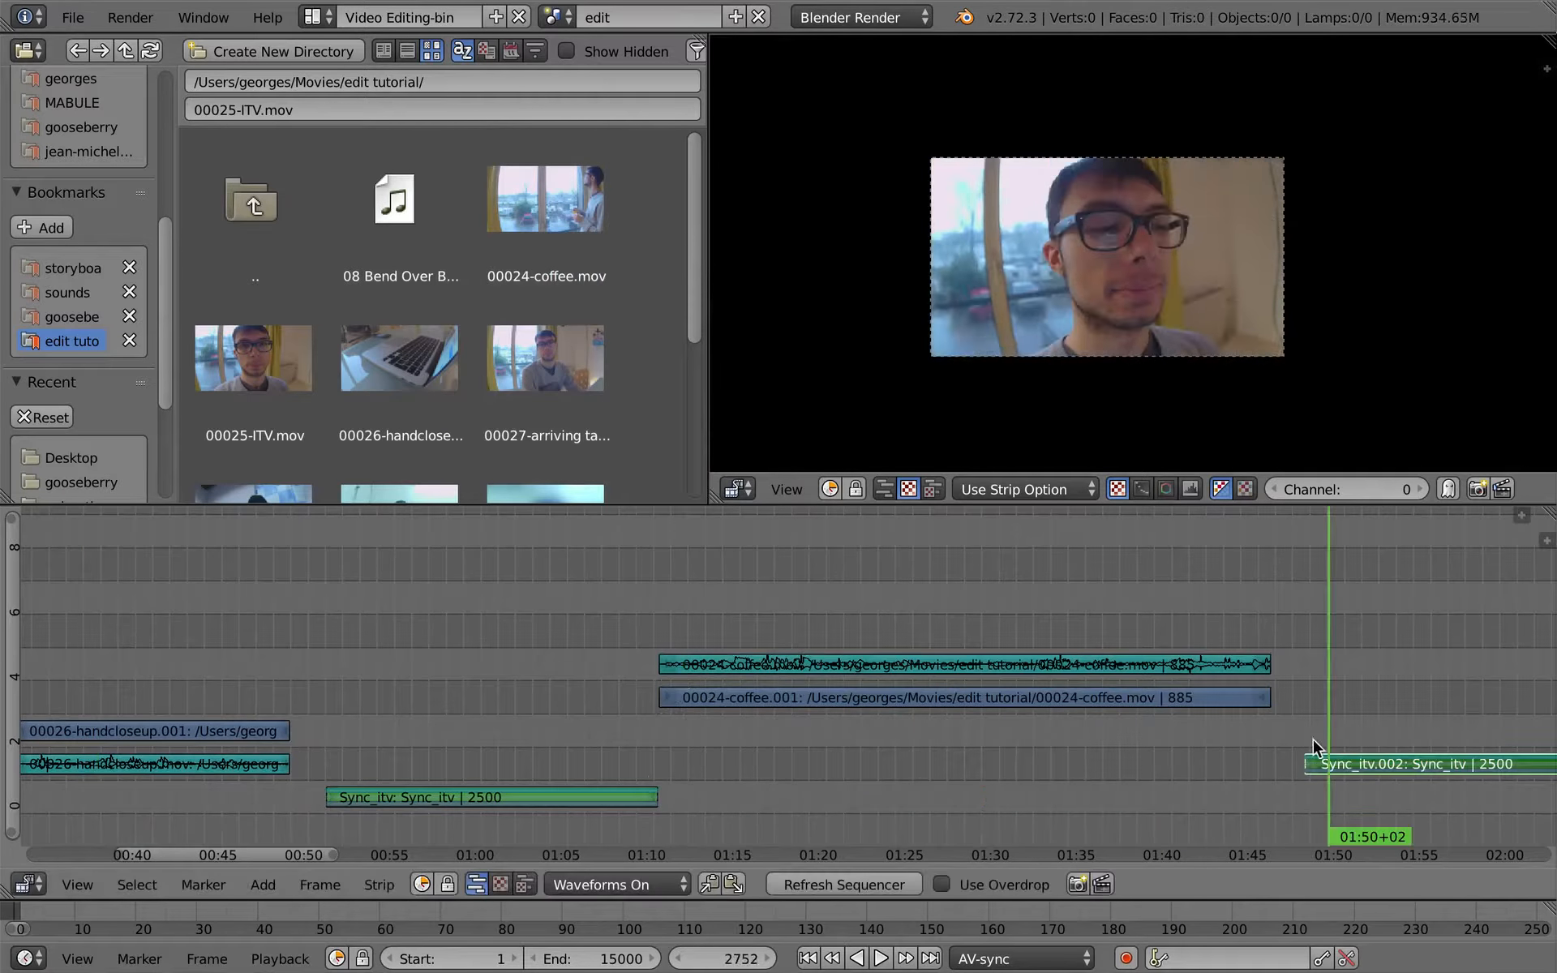
- Trim the start of the coffee video and sound strips to about frame 2280
drag(666, 619, 1091, 635)
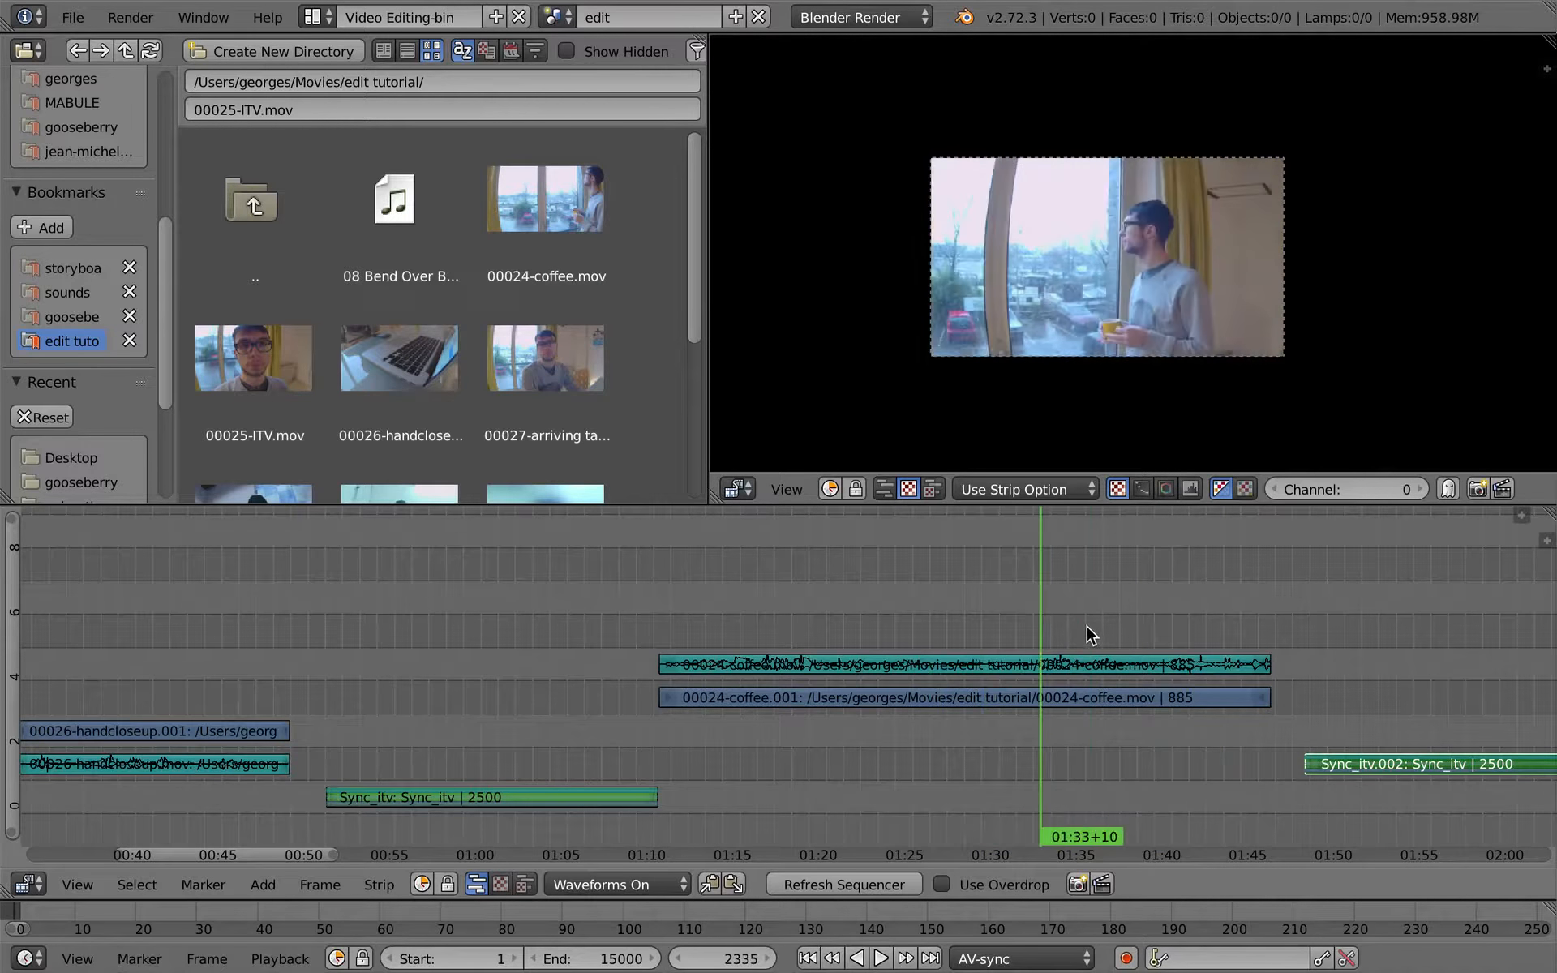
right_click(675, 664)
shift+right_click(677, 695)
key(g)
click(1030, 632)
drag(798, 586, 537, 537)
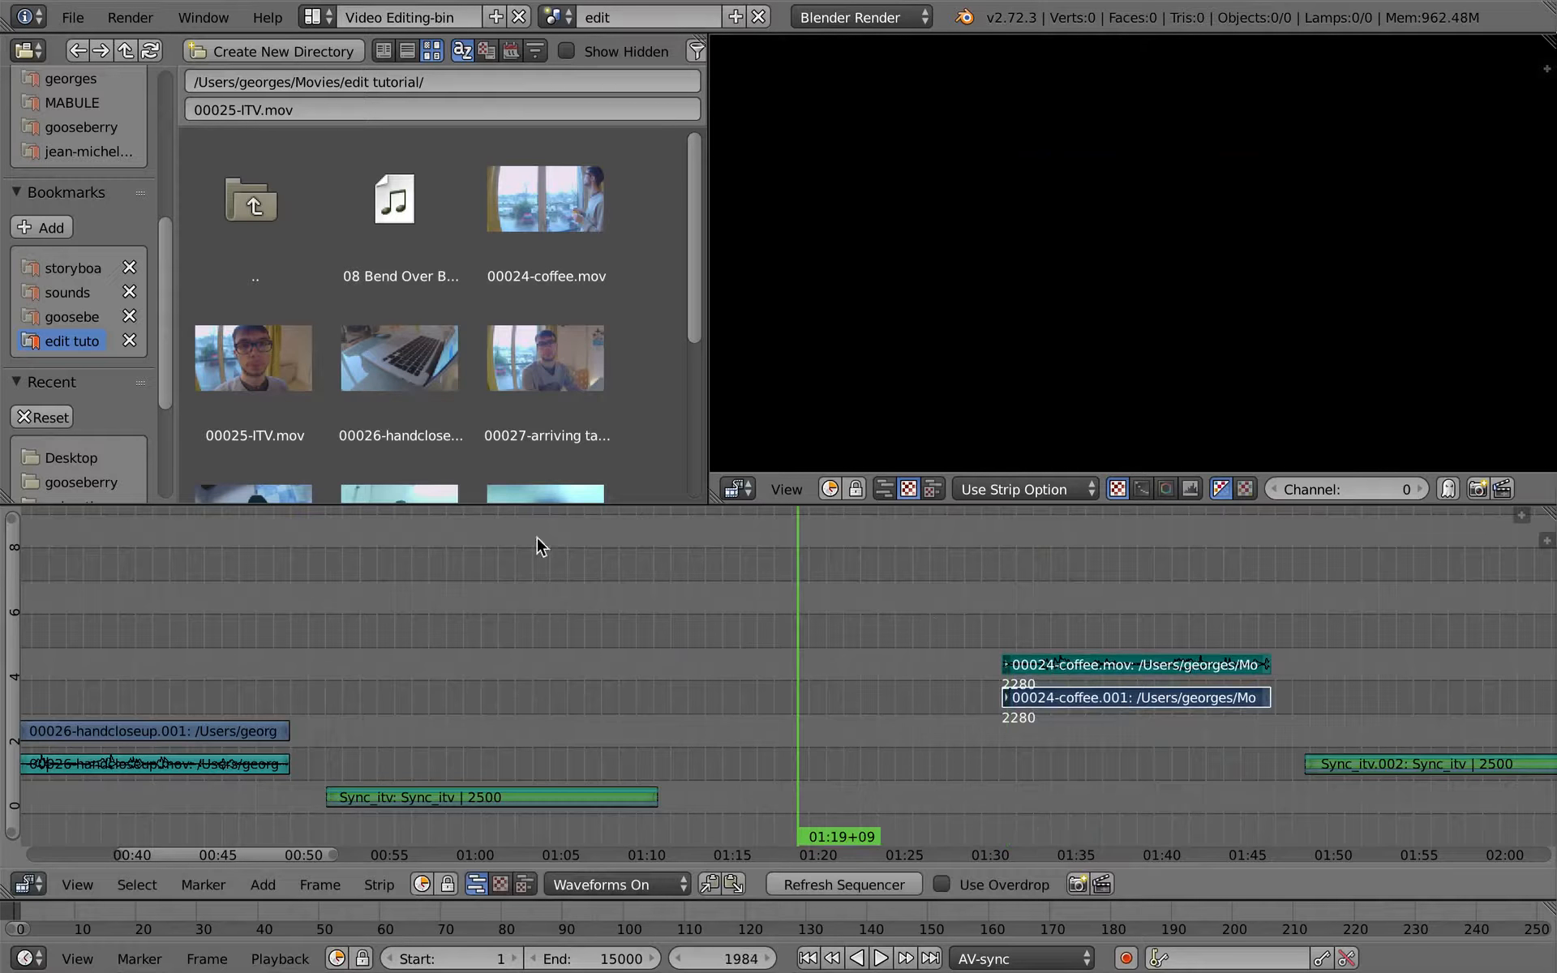
middle_drag(596, 596, 724, 595)
middle_drag(523, 366, 521, 223)
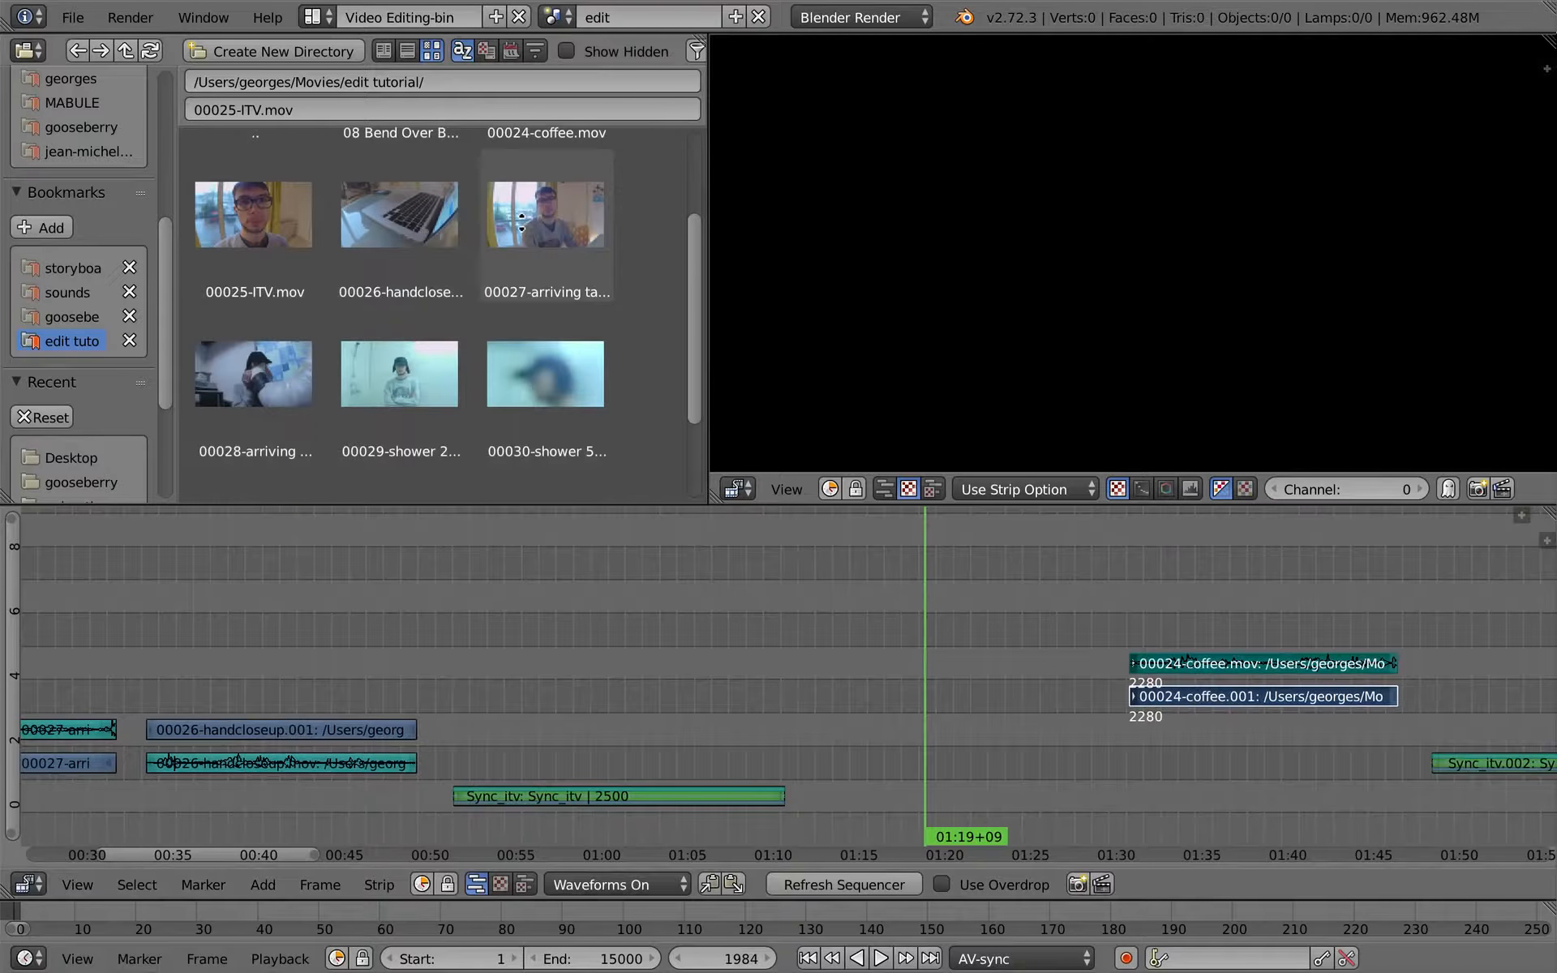
middle_drag(523, 344, 537, 473)
middle_drag(422, 373, 434, 264)
middle_drag(446, 361, 507, 403)
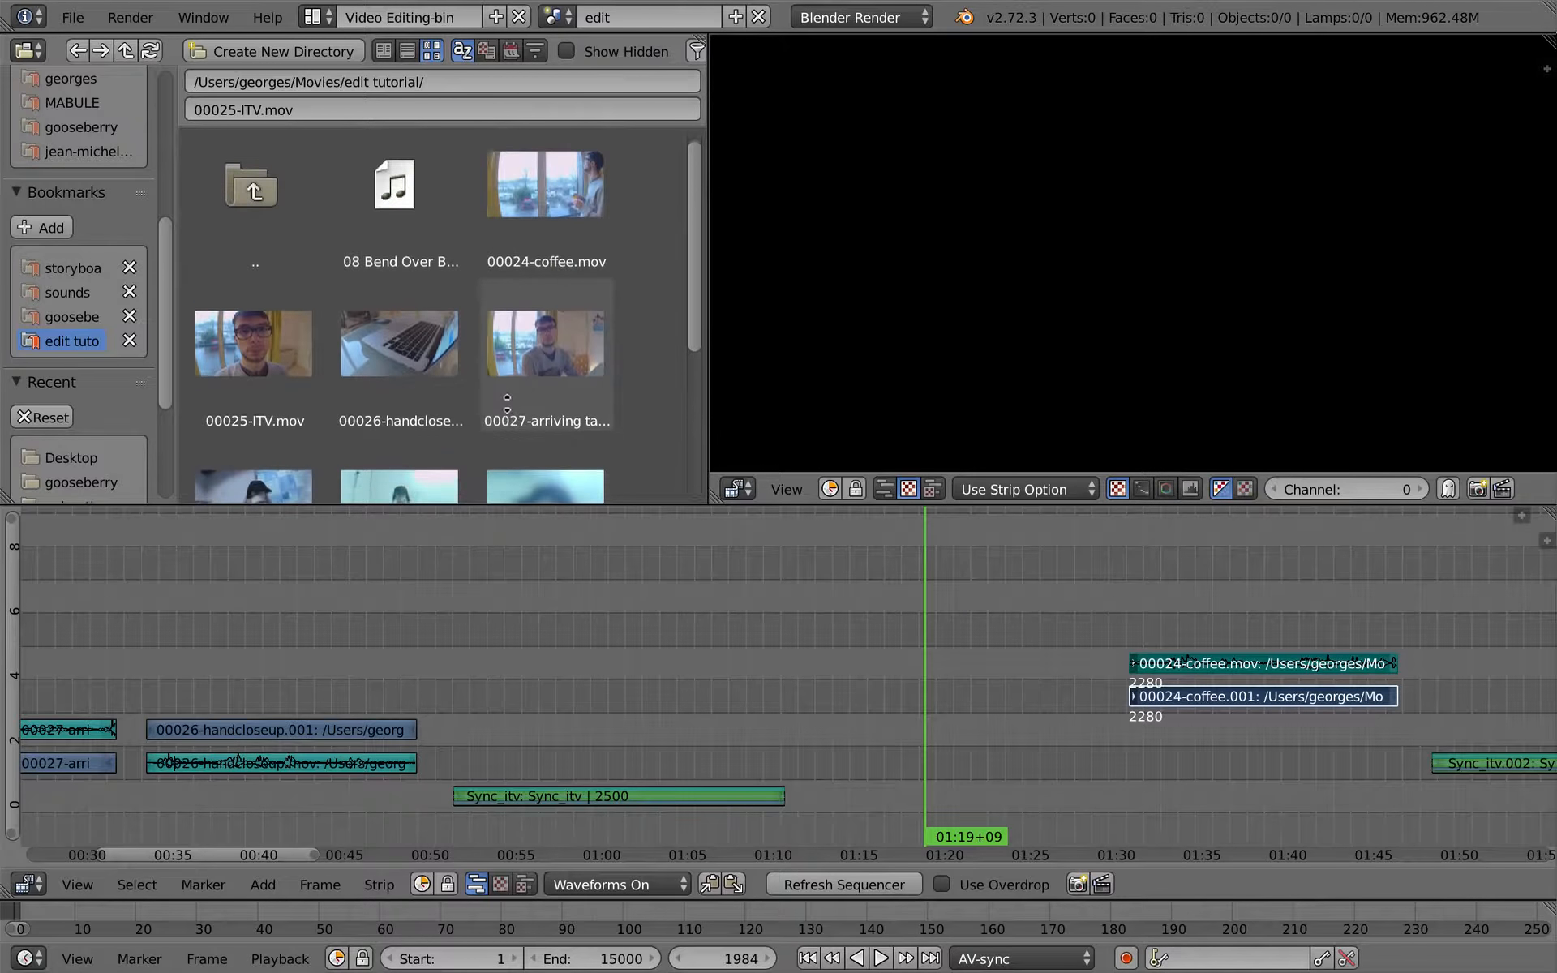
- Mute the 00026-handcloseup sound strip and select its video strip
scroll(592, 673, left, 8)
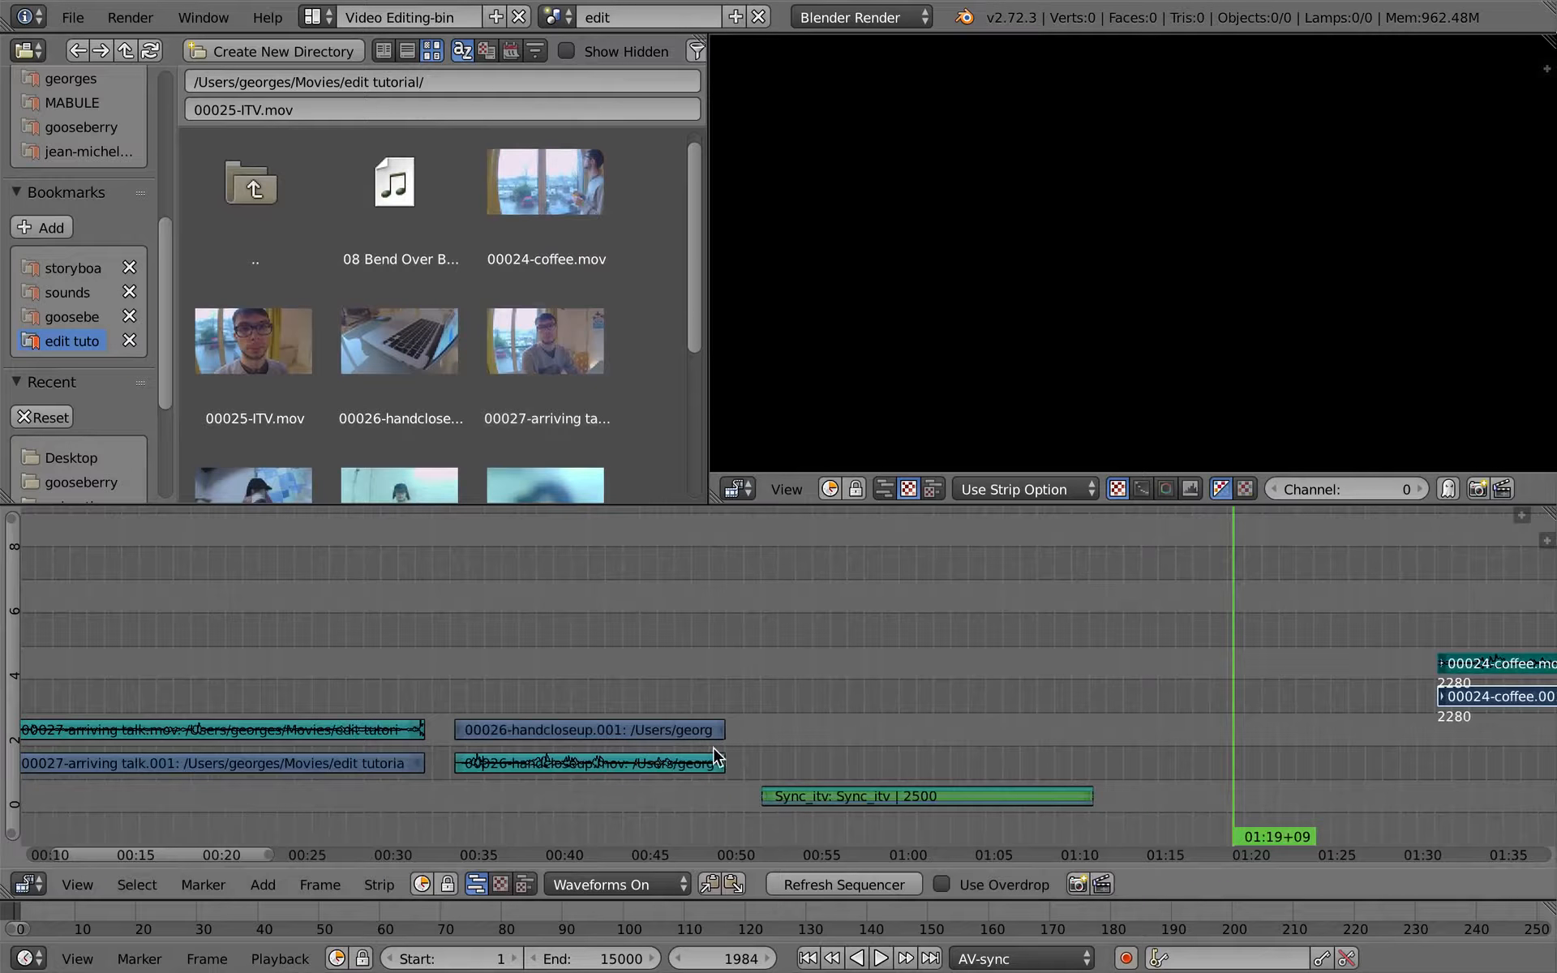
drag(791, 739, 857, 740)
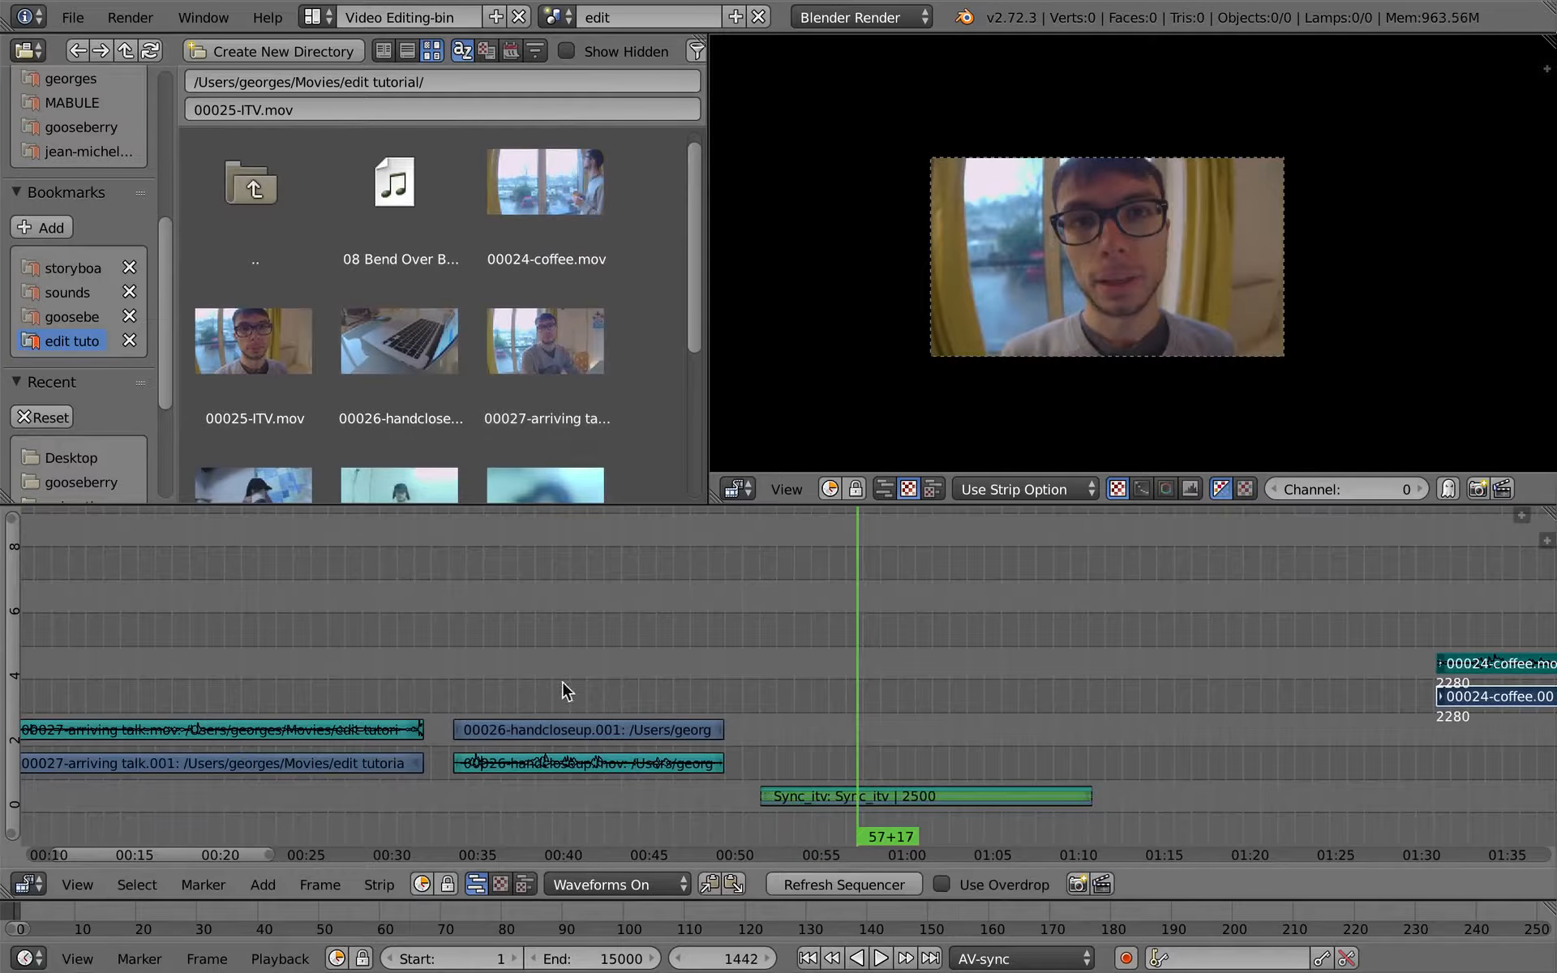
right_click(592, 764)
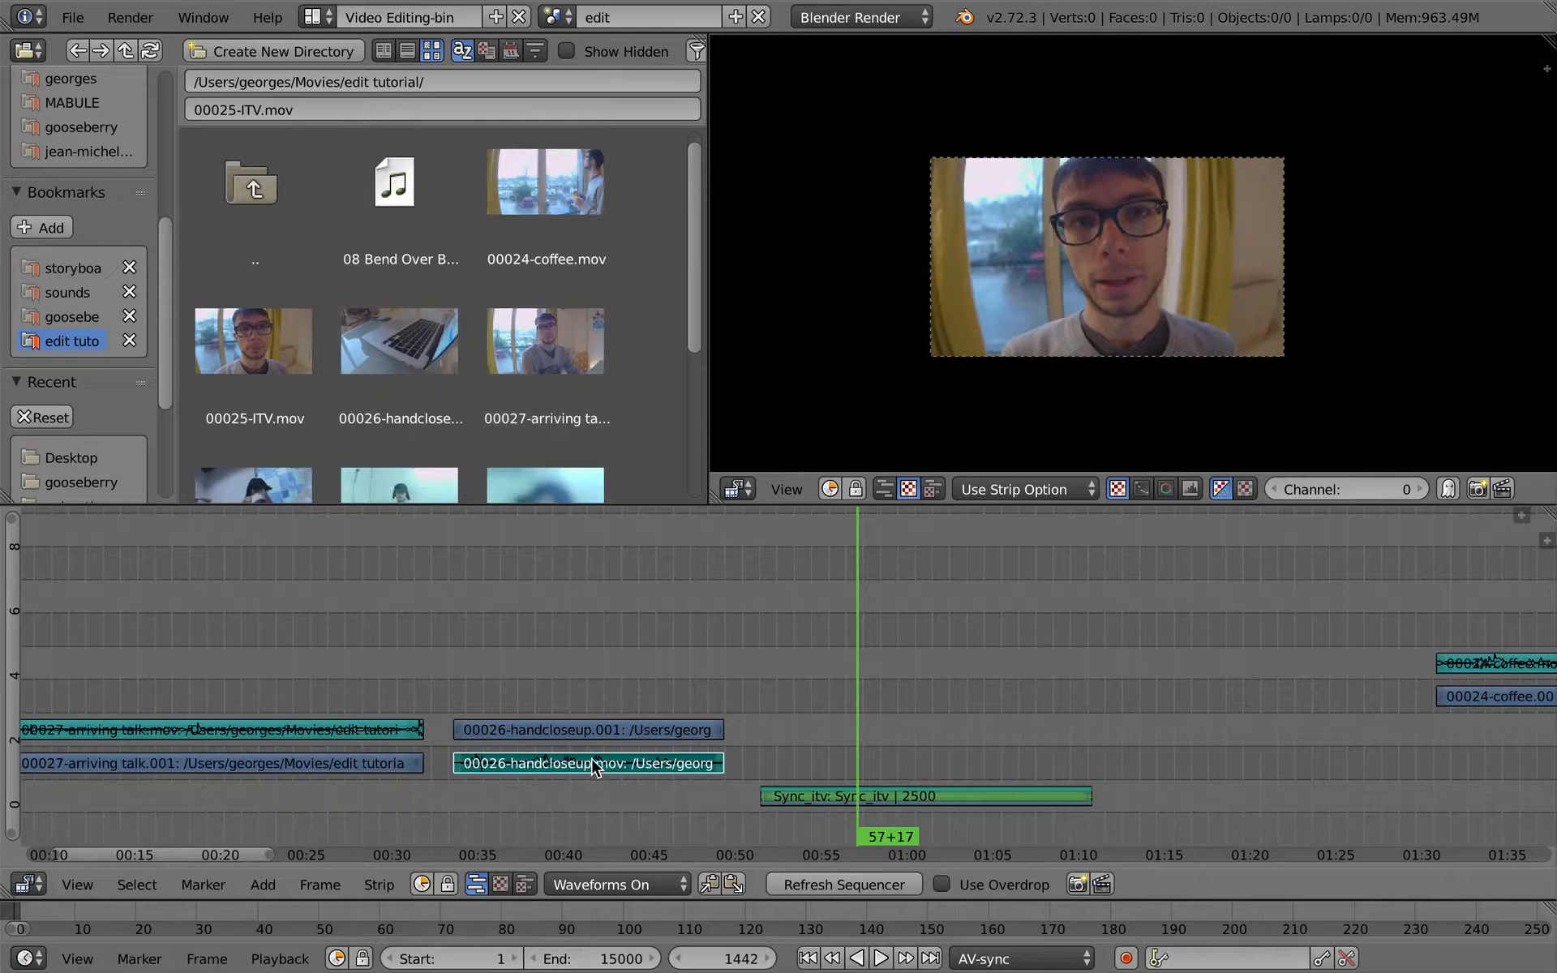
right_click(590, 732)
drag(553, 670, 586, 722)
right_click(718, 730)
key(g)
key(Escape)
- Maximize the sequencer, enable Use Overdrop, and play the hand close-up up to 43+11
drag(492, 731, 605, 708)
key(ctrl+Up)
click(954, 962)
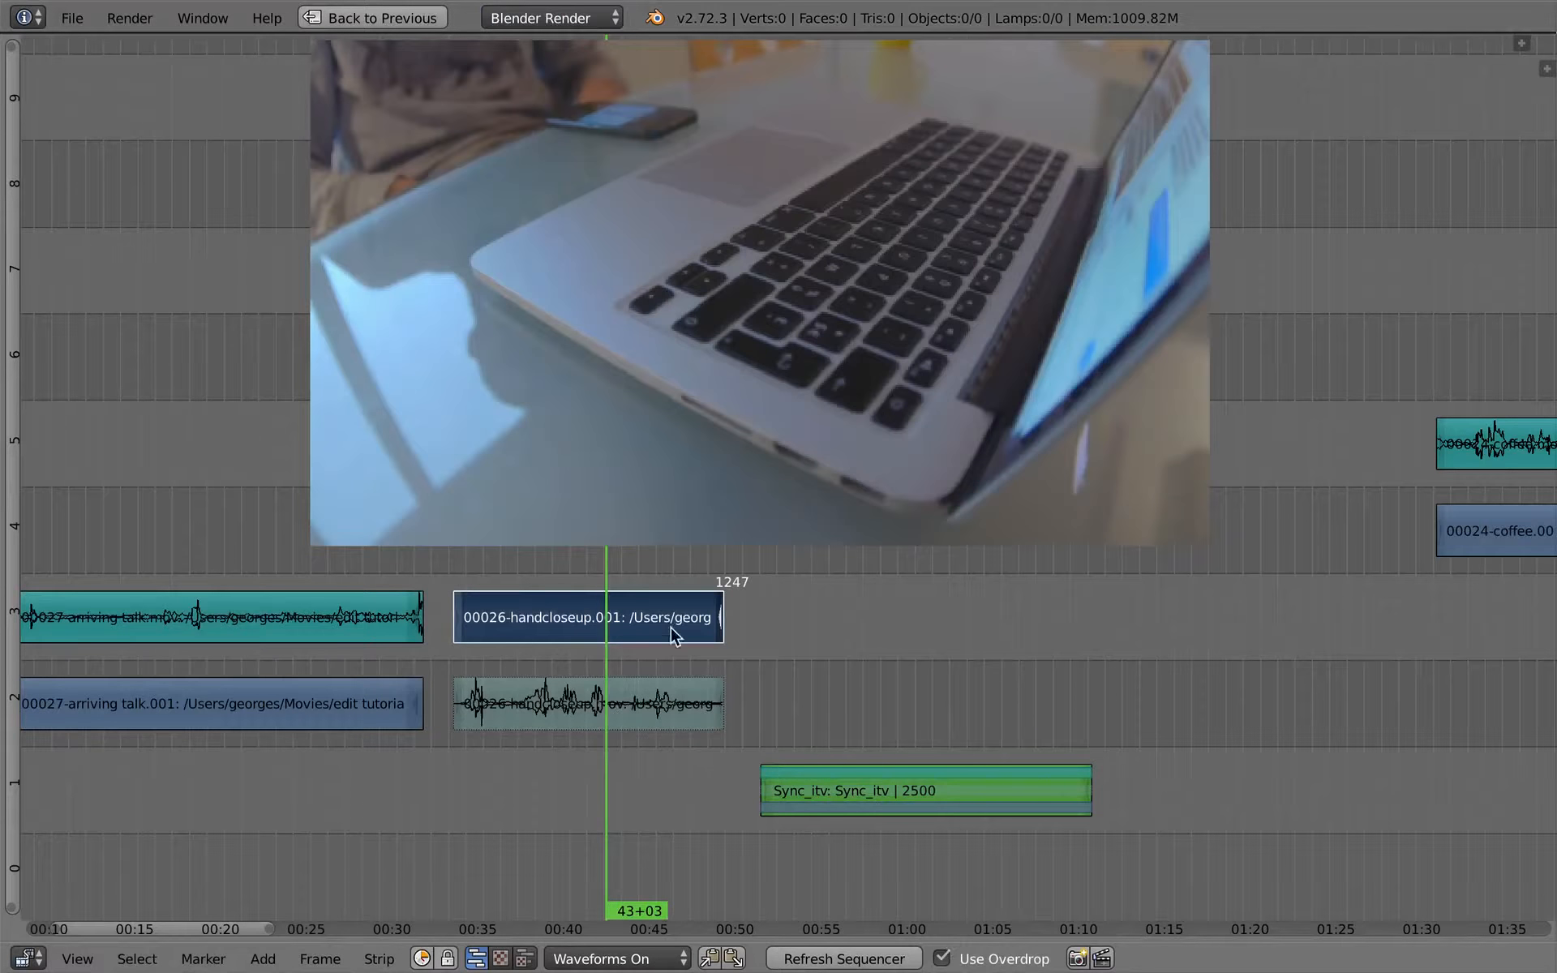
key(alt+a)
key(alt+a)
- Snap the start of the hand close-up video strip to the playhead at 43+08
right_click(460, 614)
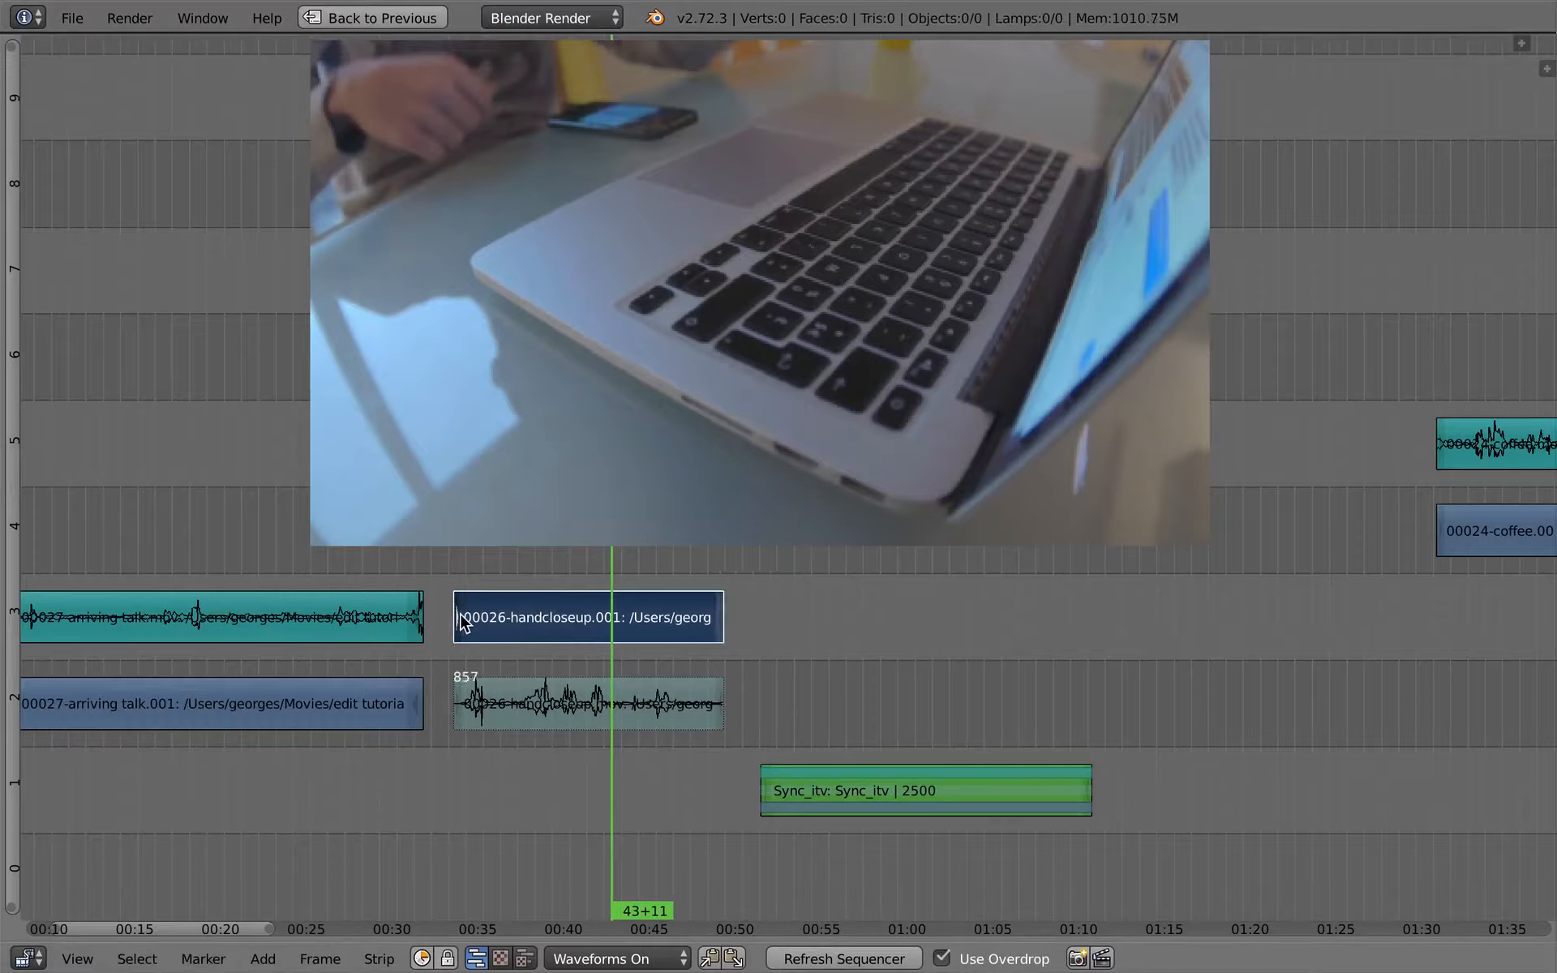
click(610, 631)
key(shift+s)
right_click(622, 626)
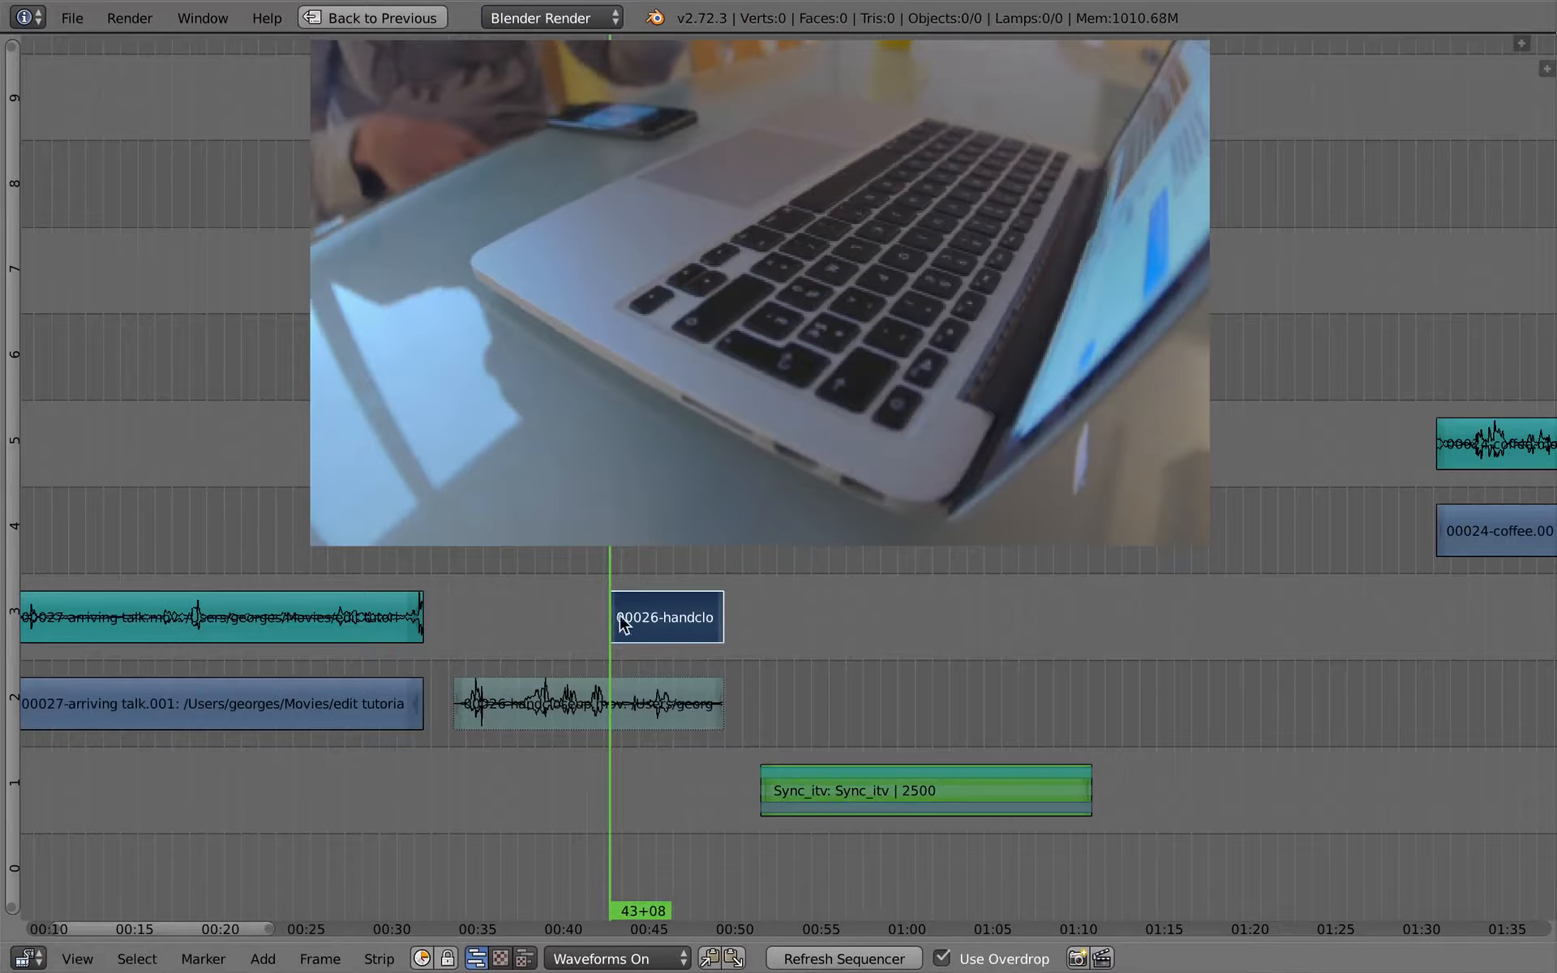
- Cut the hand close-up video at 45+17 and move its first part above the first interview piece in channel 2
click(605, 629)
key(alt+a)
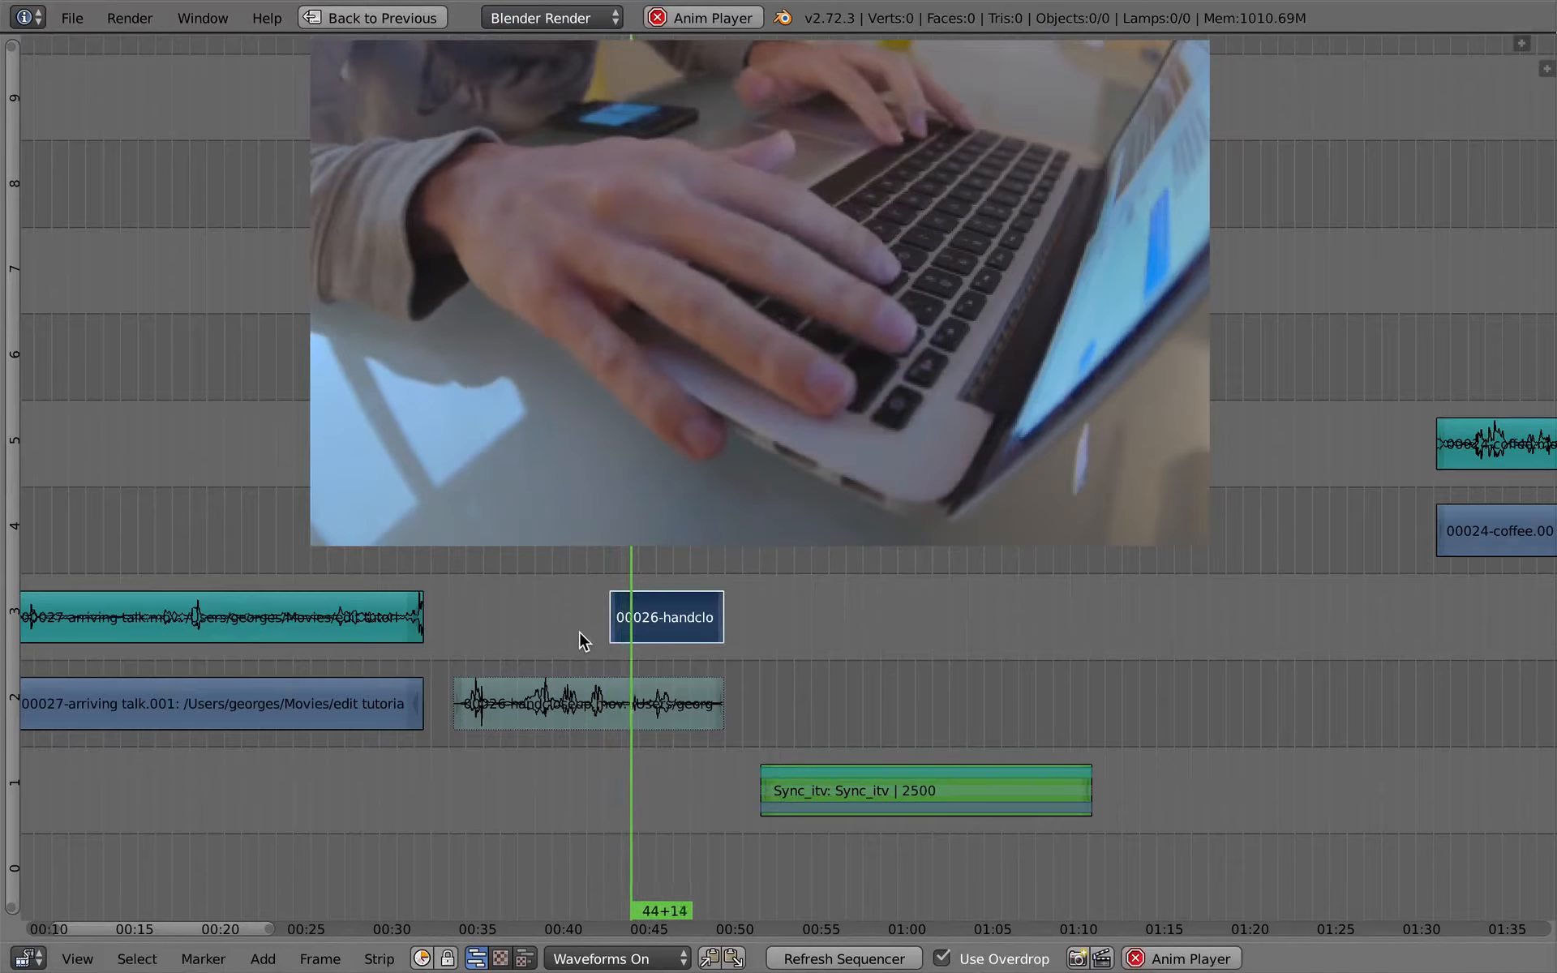
key(alt+a)
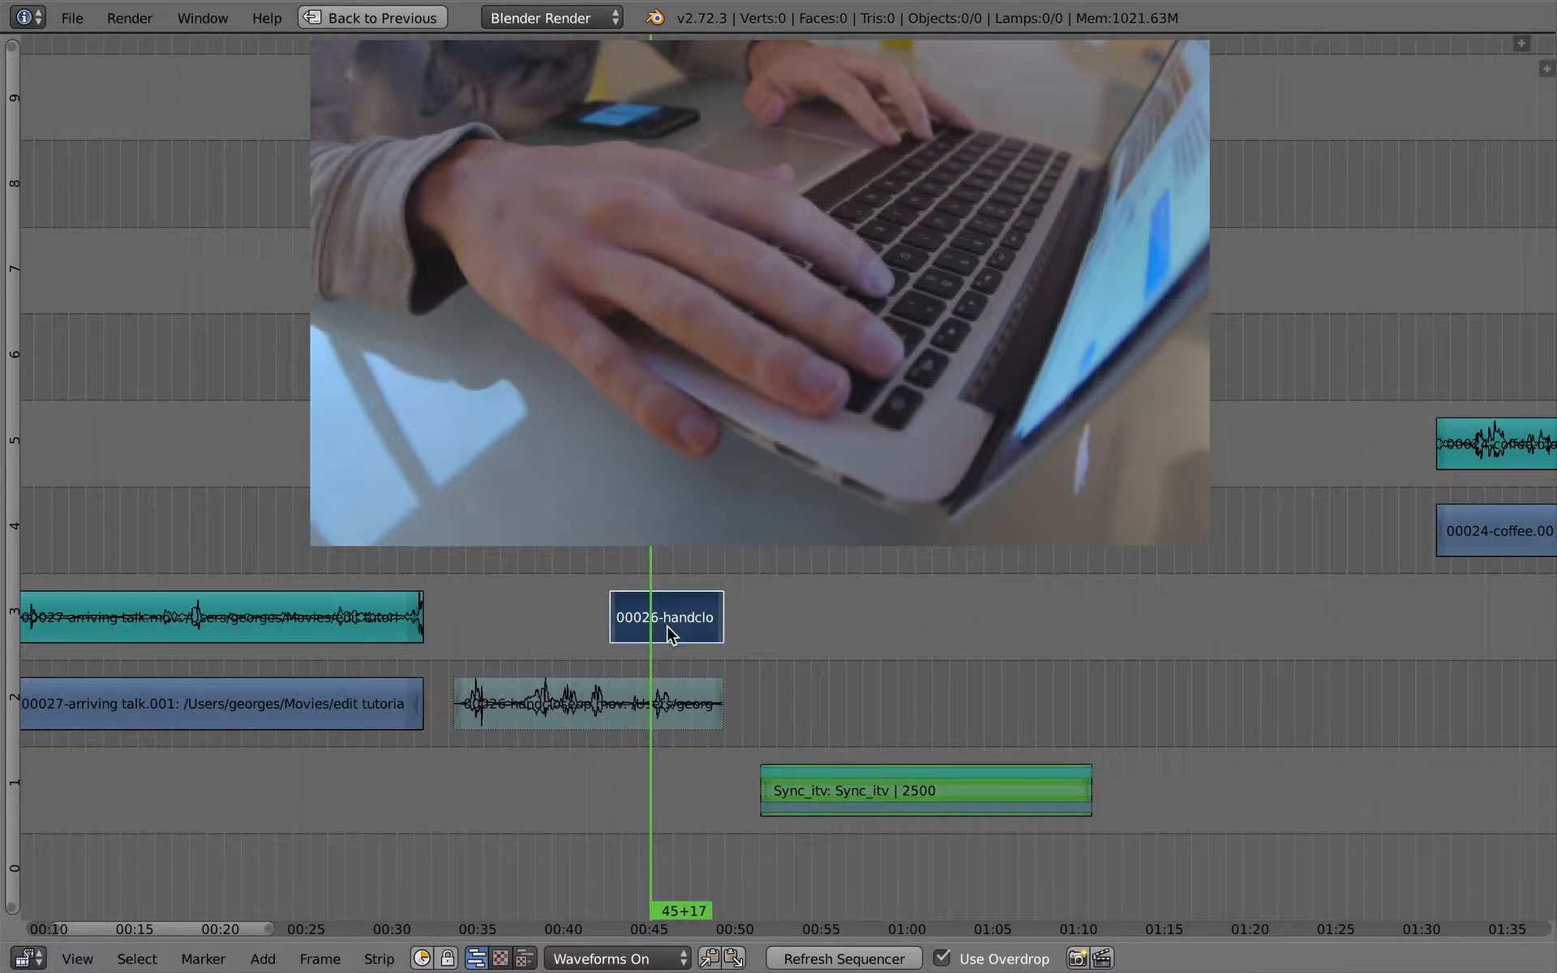
key(g)
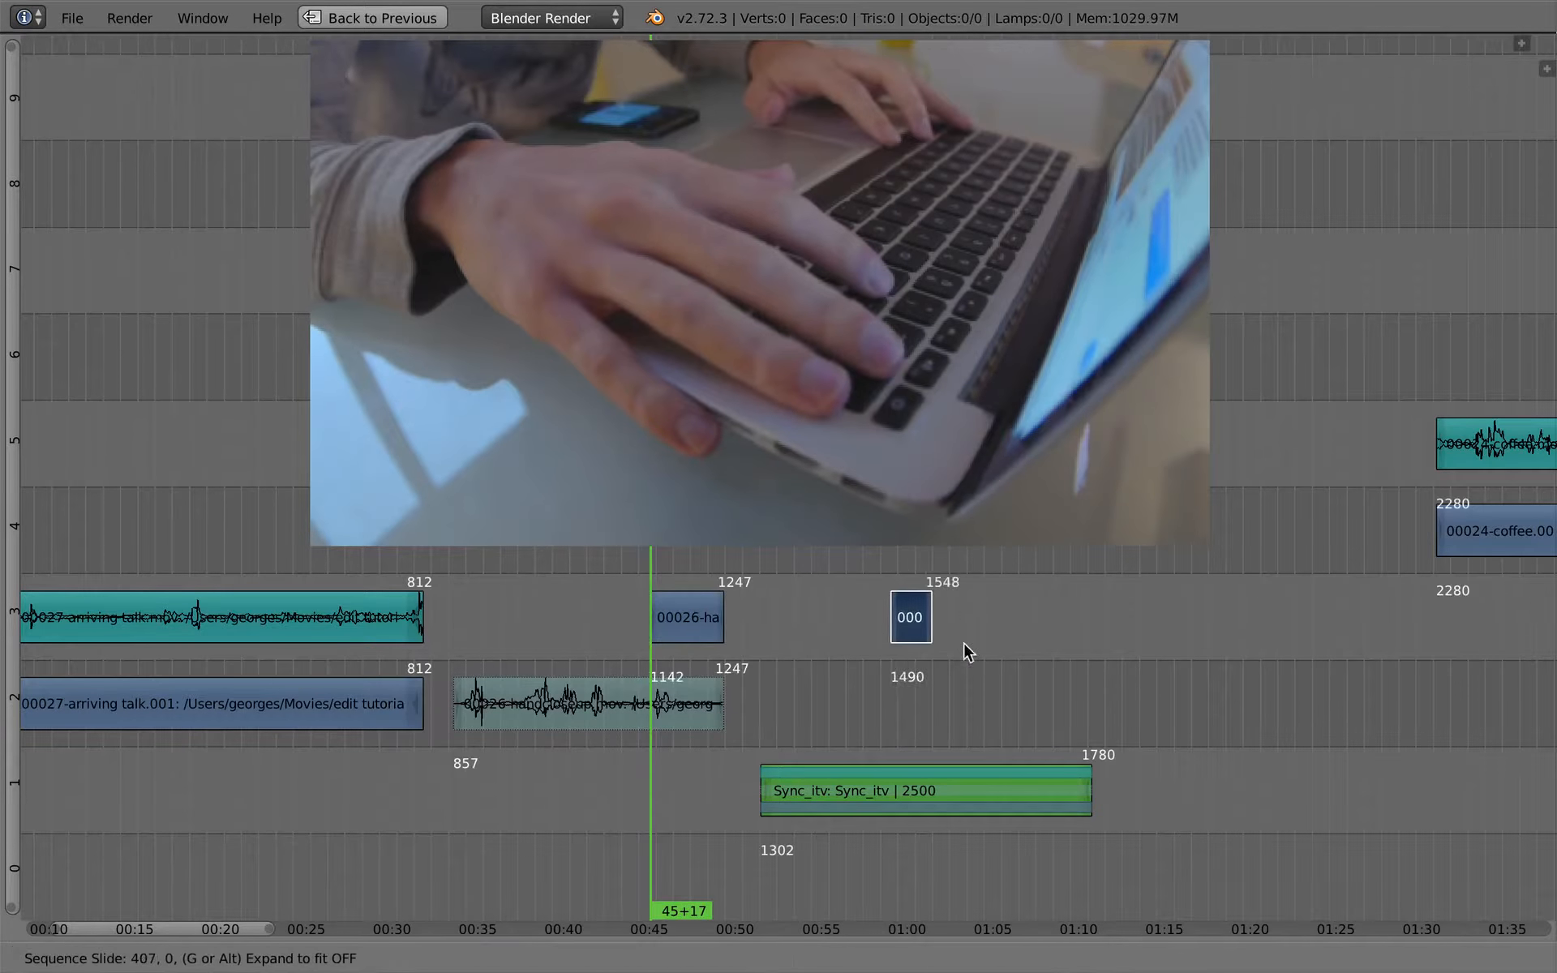
click(902, 732)
- Move the short cutaway clear of the interview to about 01:12 and play the interview up to 01:01+04
click(837, 669)
key(g)
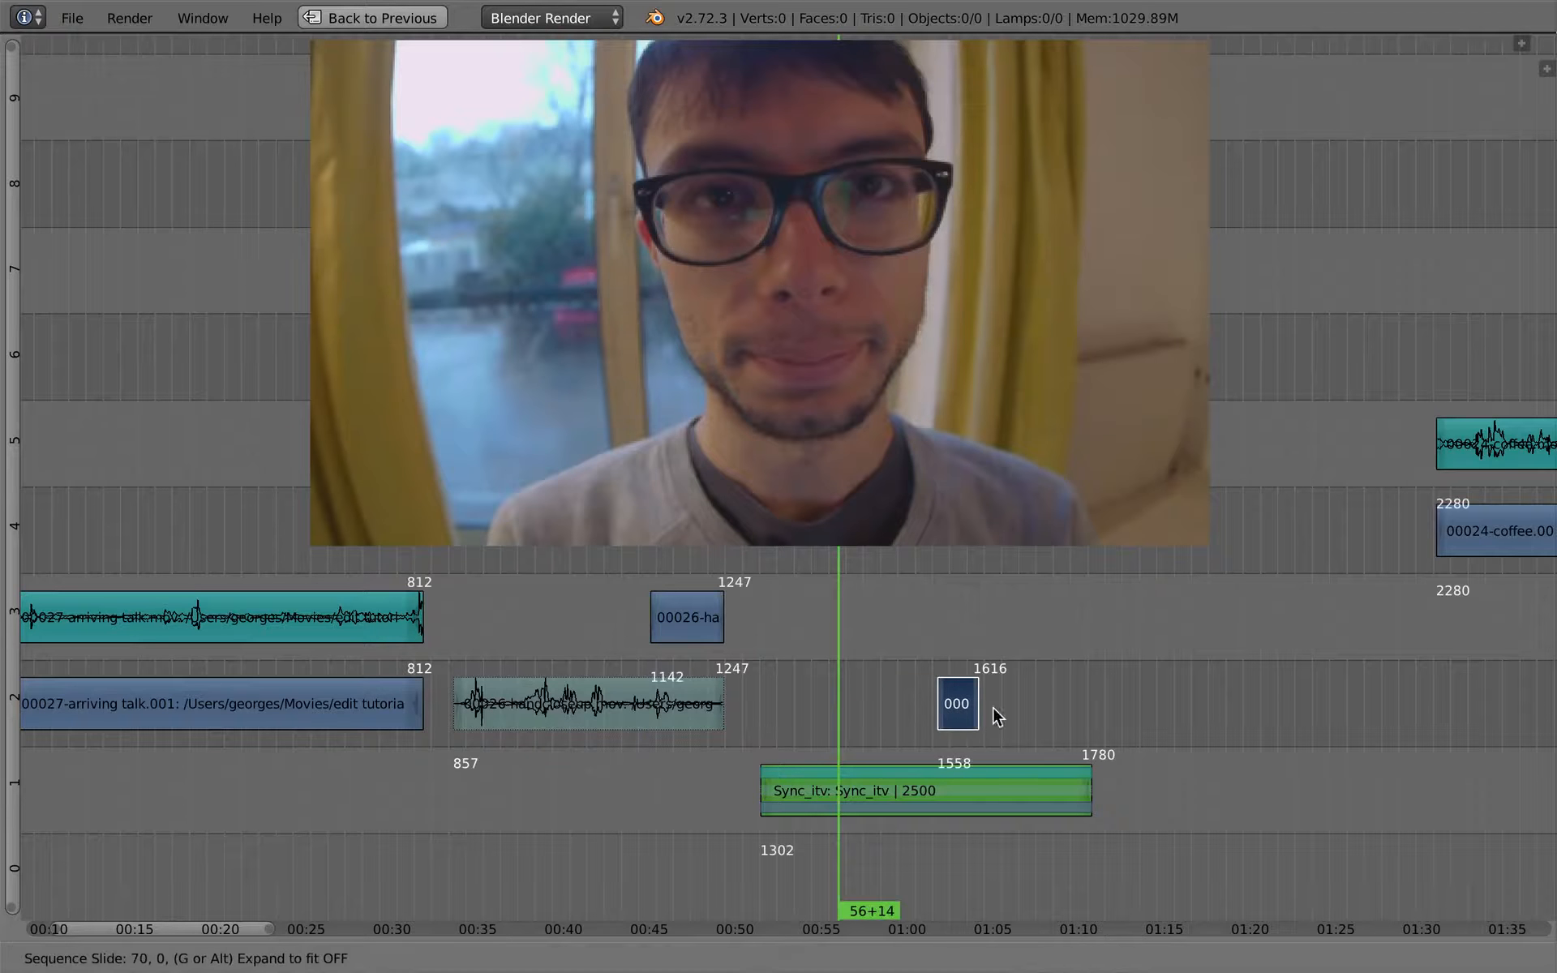
click(1167, 715)
middle_drag(905, 659, 808, 671)
click(790, 781)
key(alt+a)
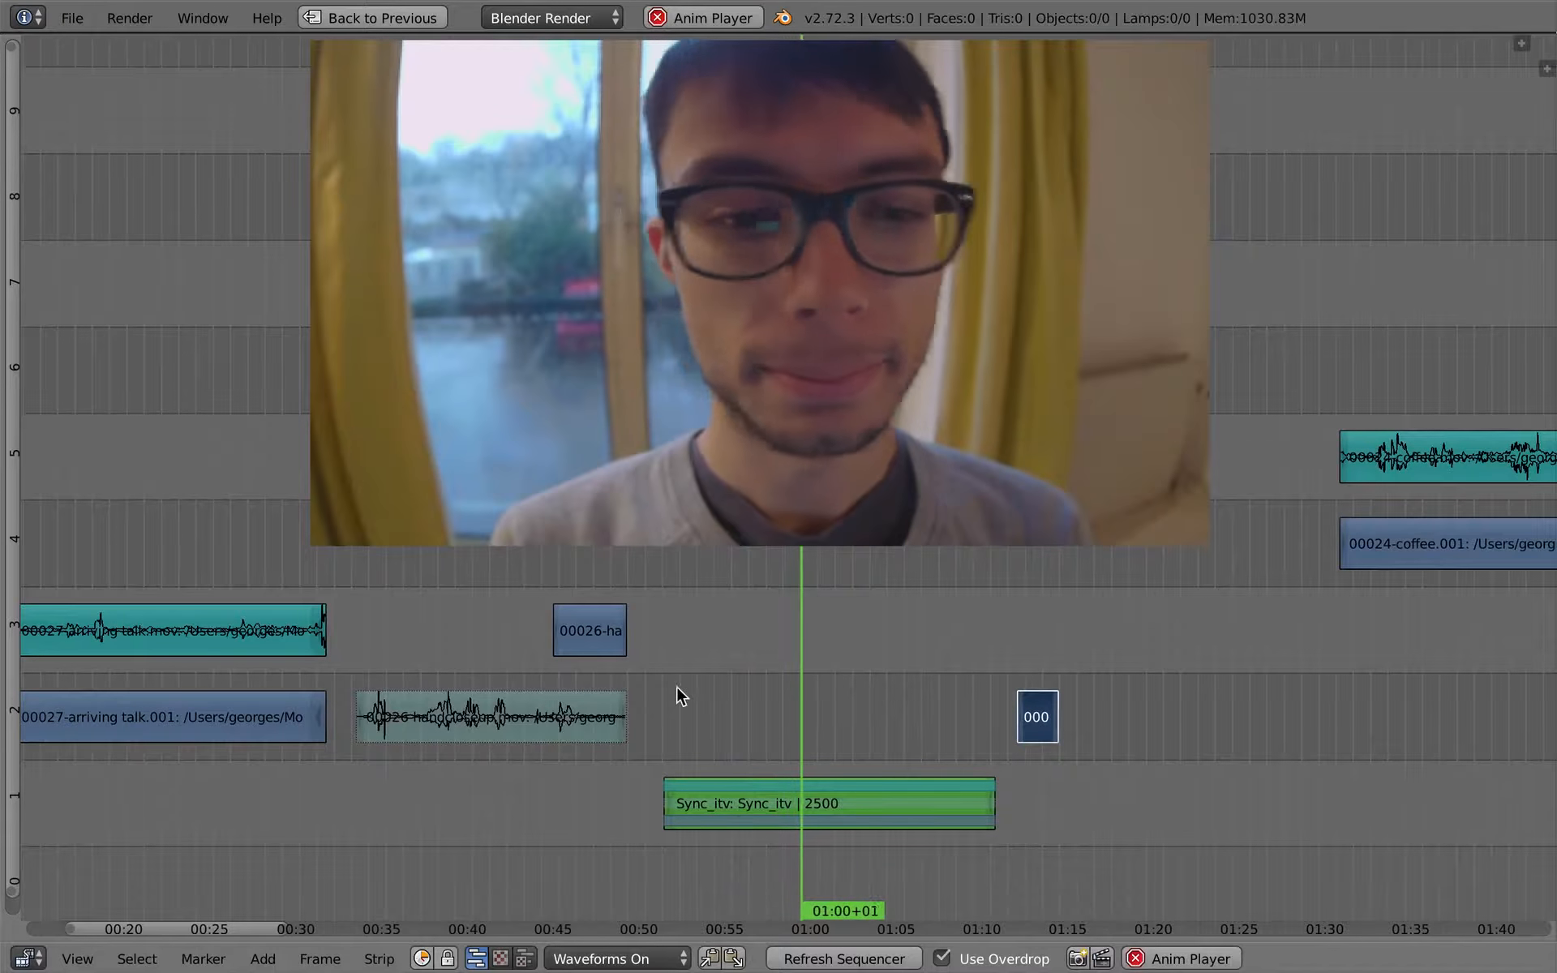
key(alt+a)
- Move the short cutaway to start at about frame 1520 and play the interview up to 01:05+00
key(g)
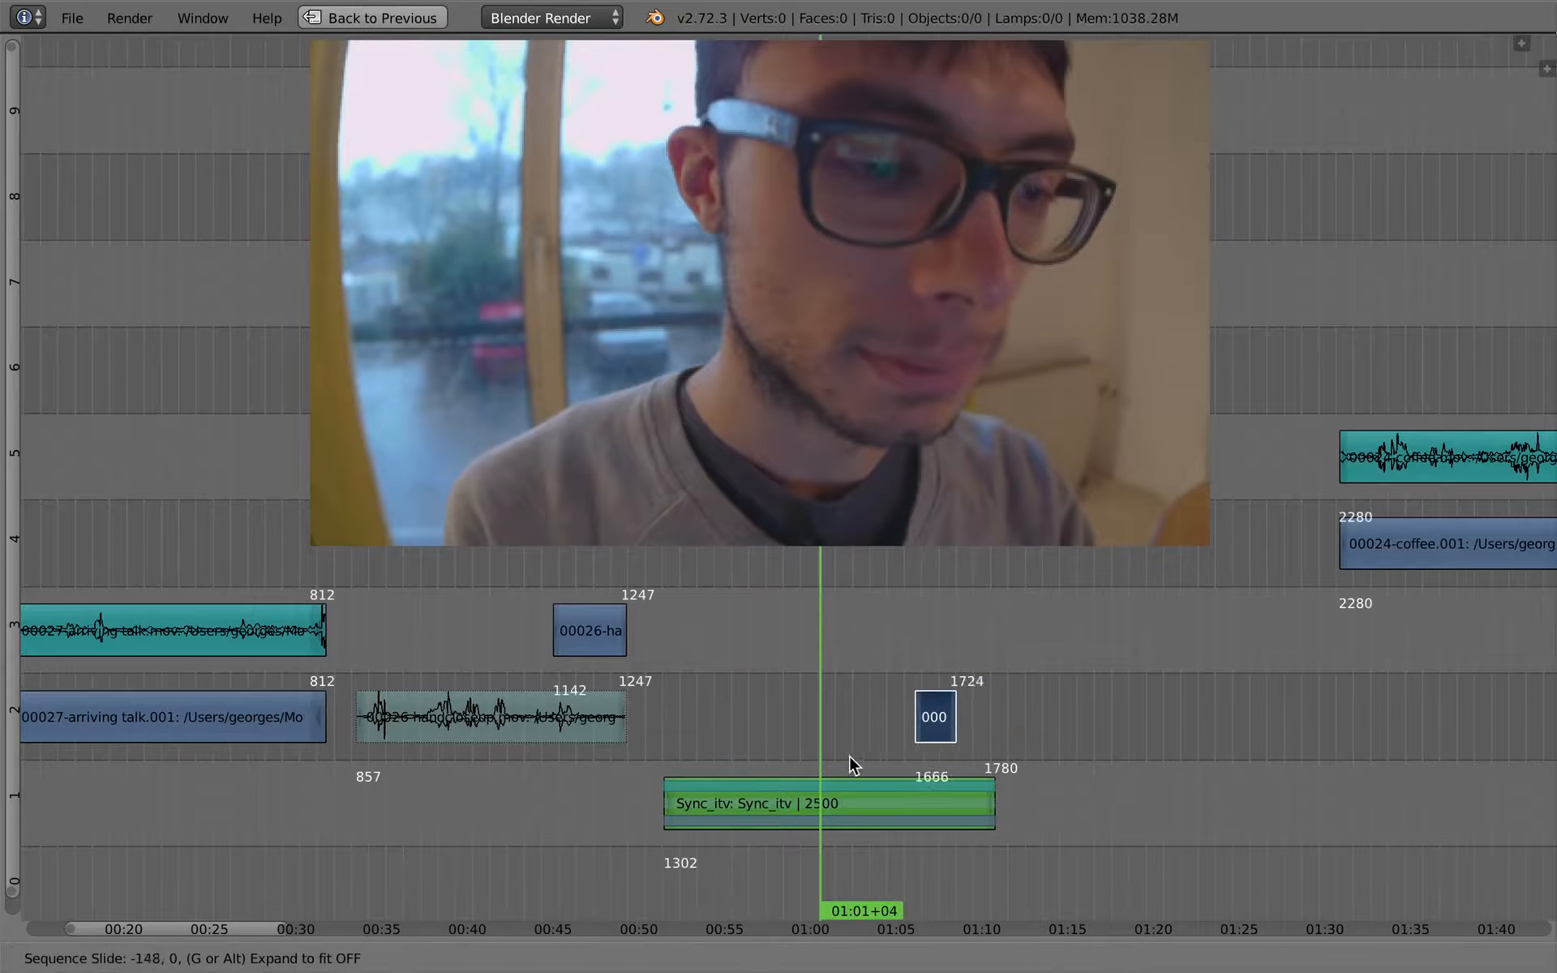
click(769, 748)
click(785, 766)
key(alt+a)
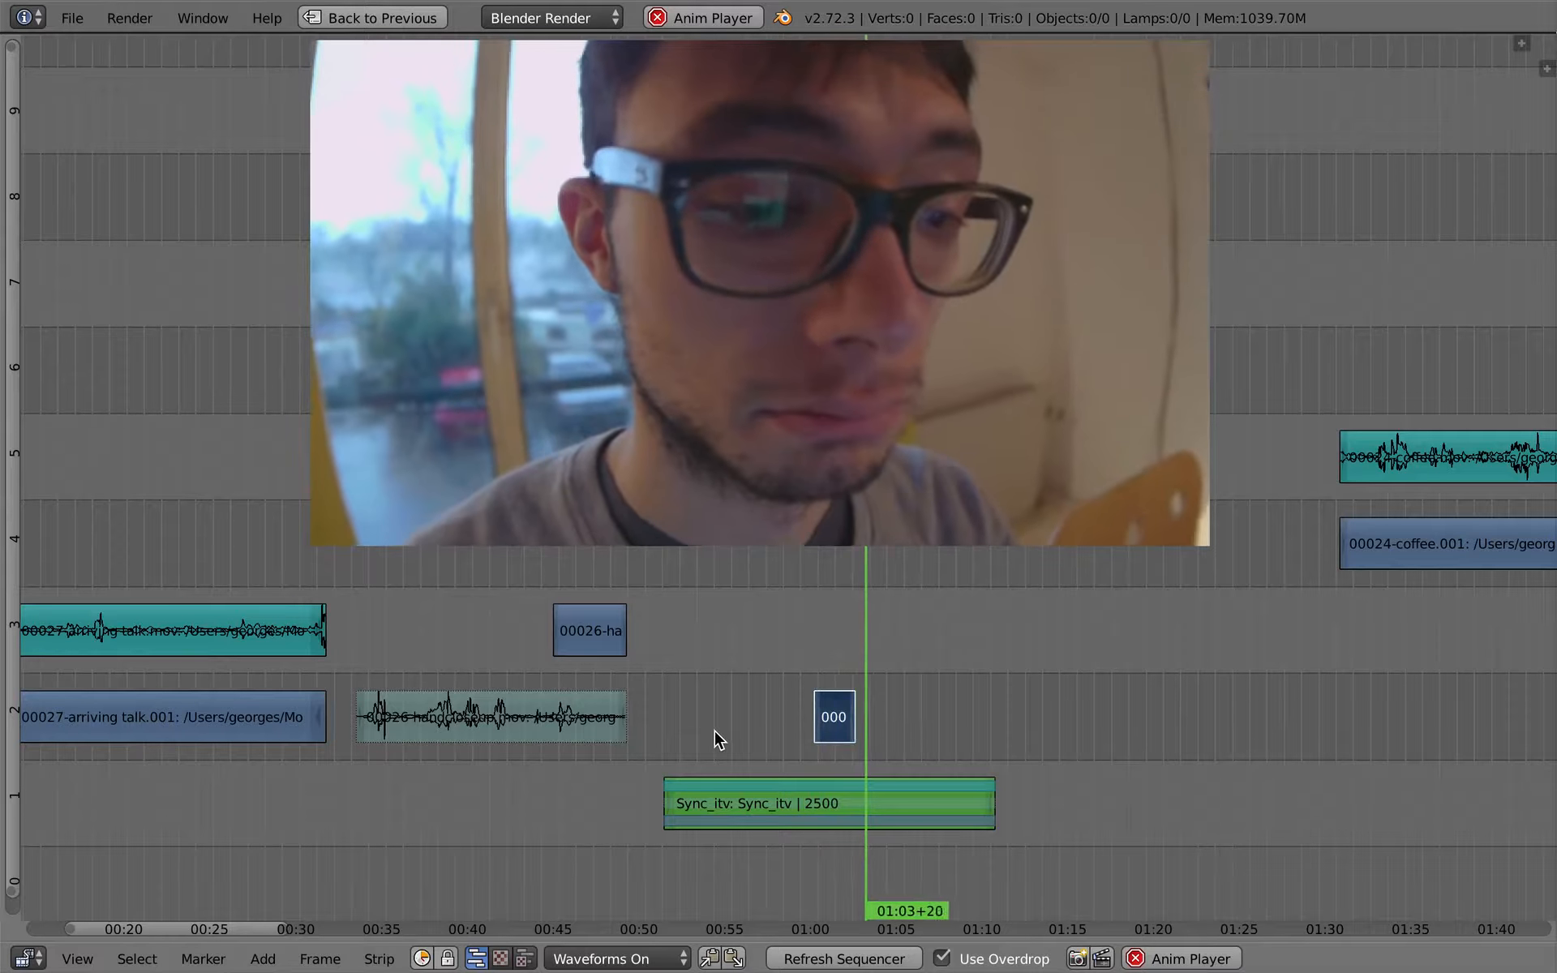
key(alt+a)
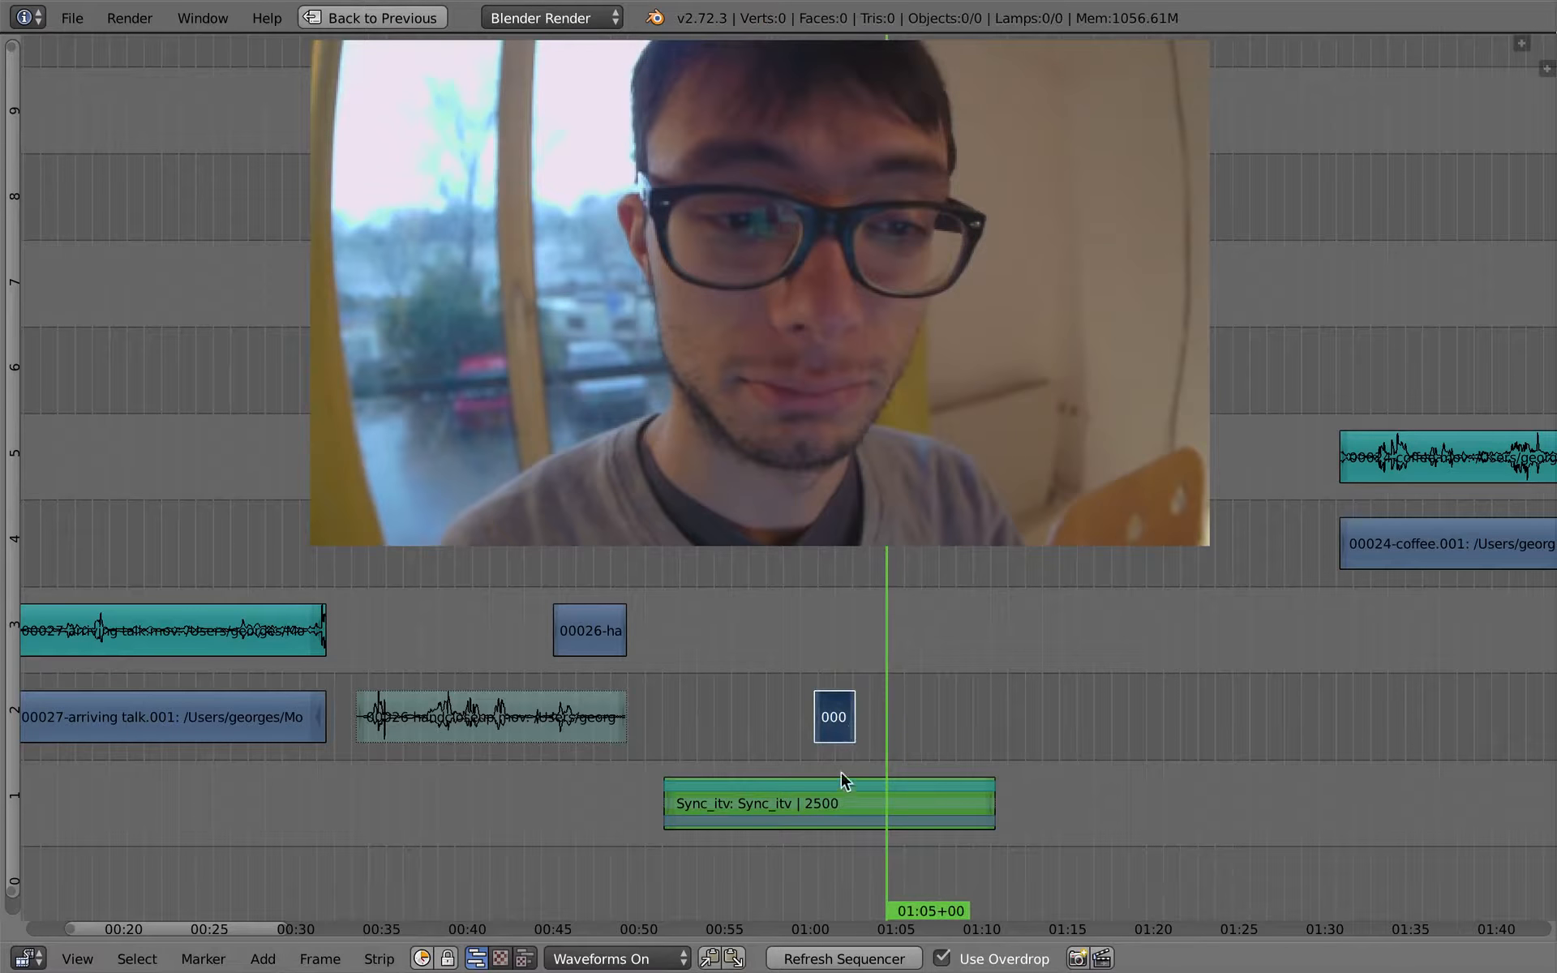
- Duplicate the remaining hand close-up piece above the interview at about 01:05 and trim its end to about frame 1664
right_click(601, 641)
key(shift+d)
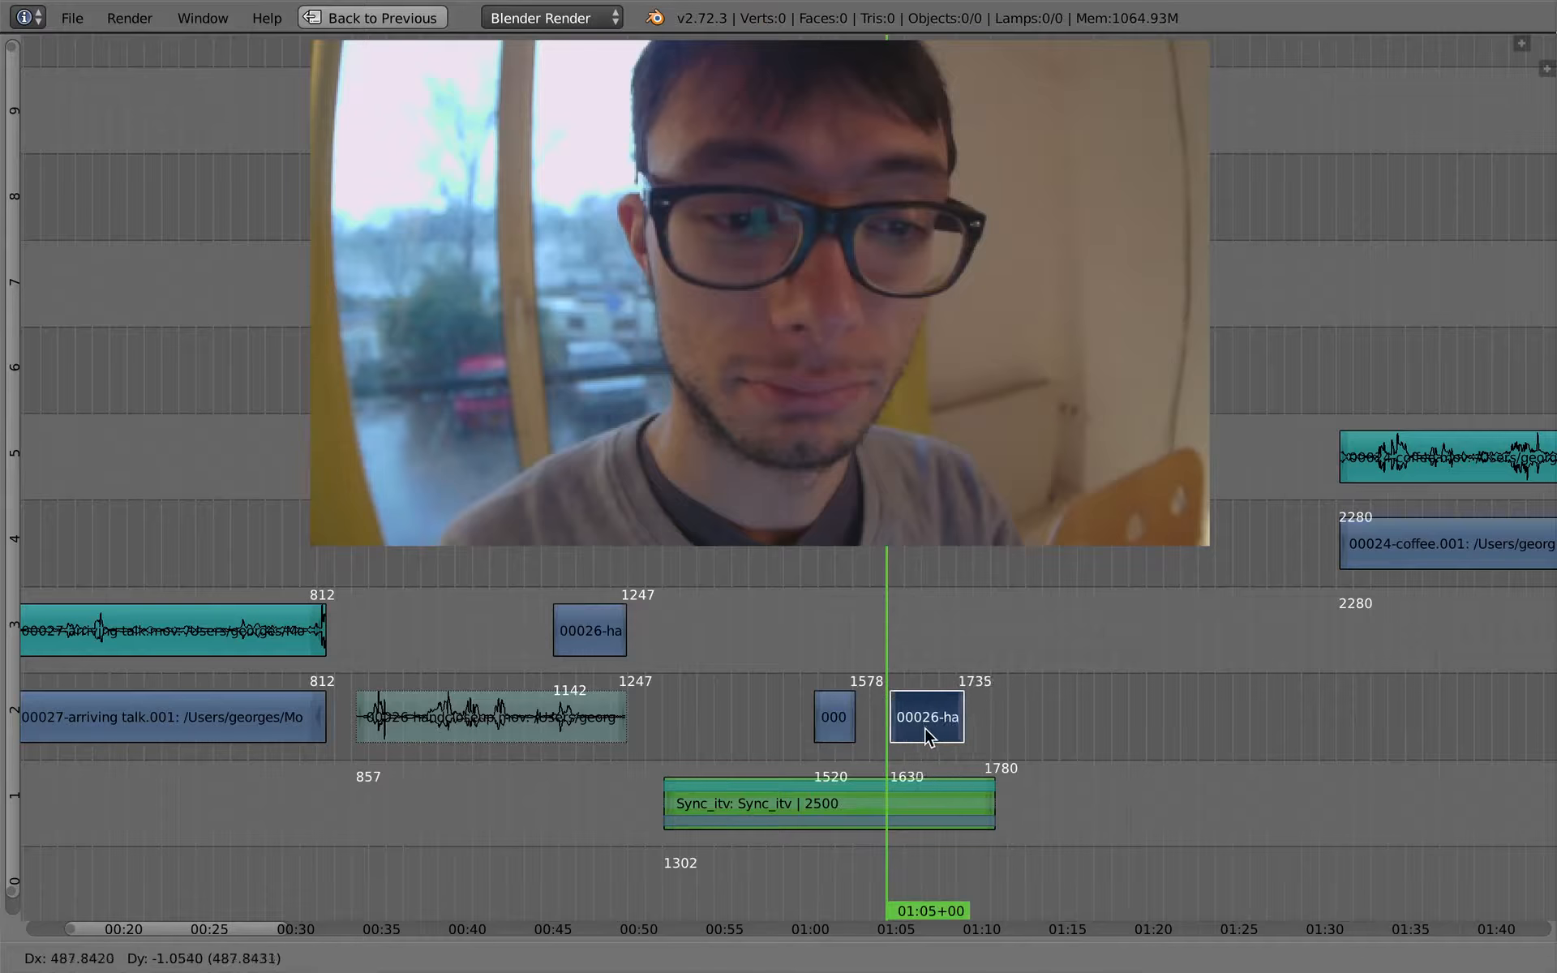
click(925, 727)
right_click(956, 717)
key(g)
click(896, 727)
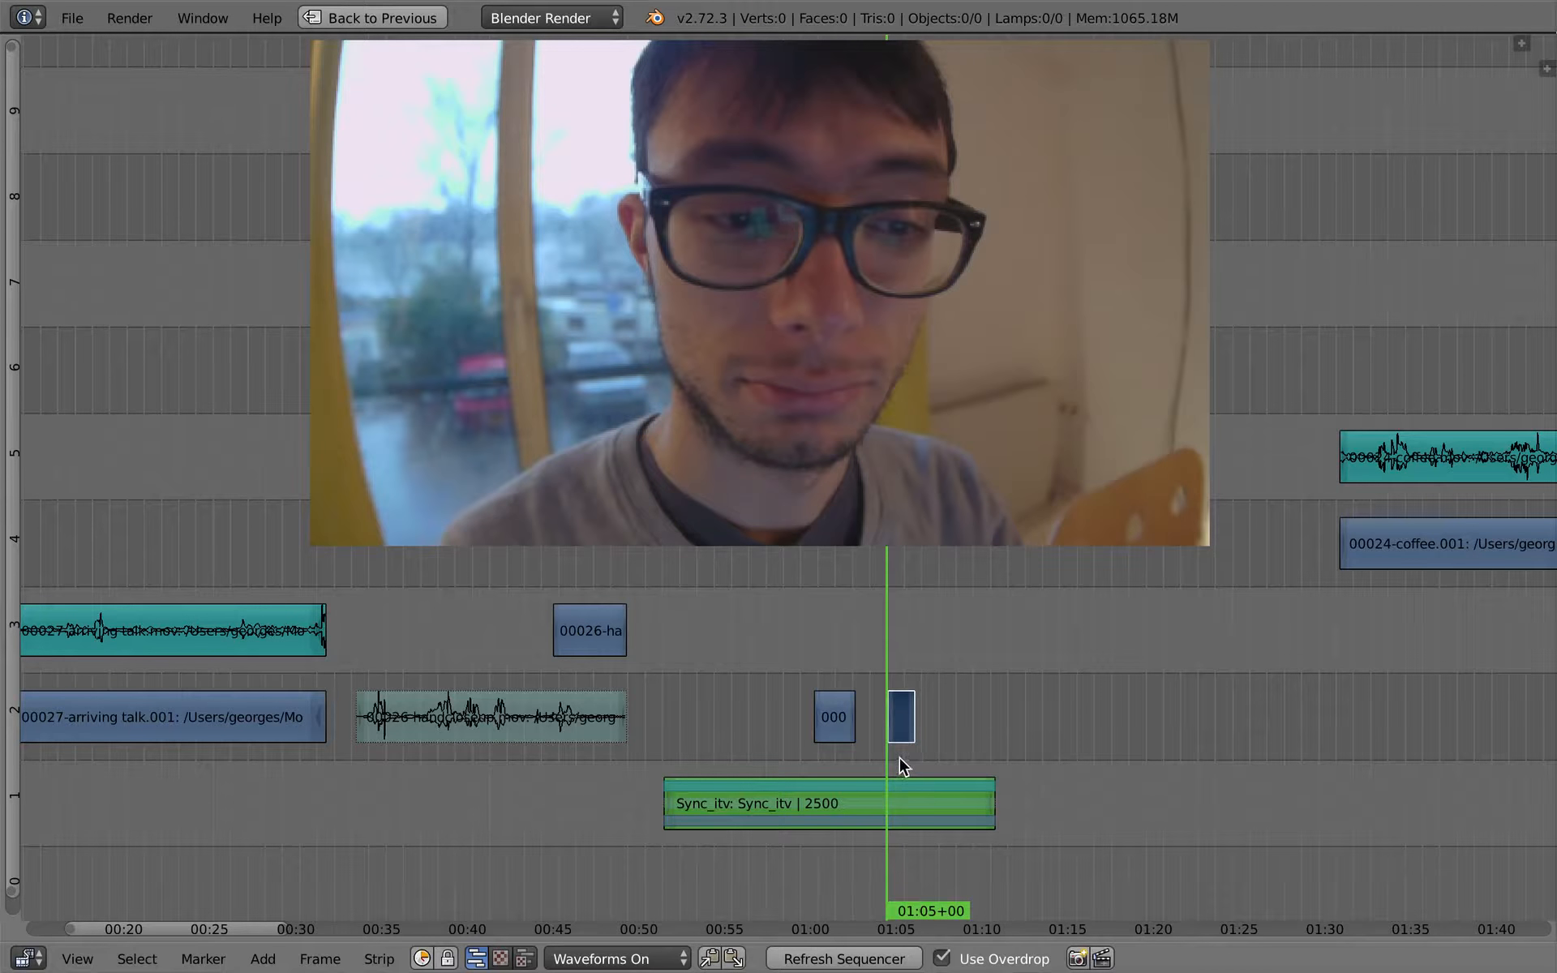
scroll(902, 767, up, 6)
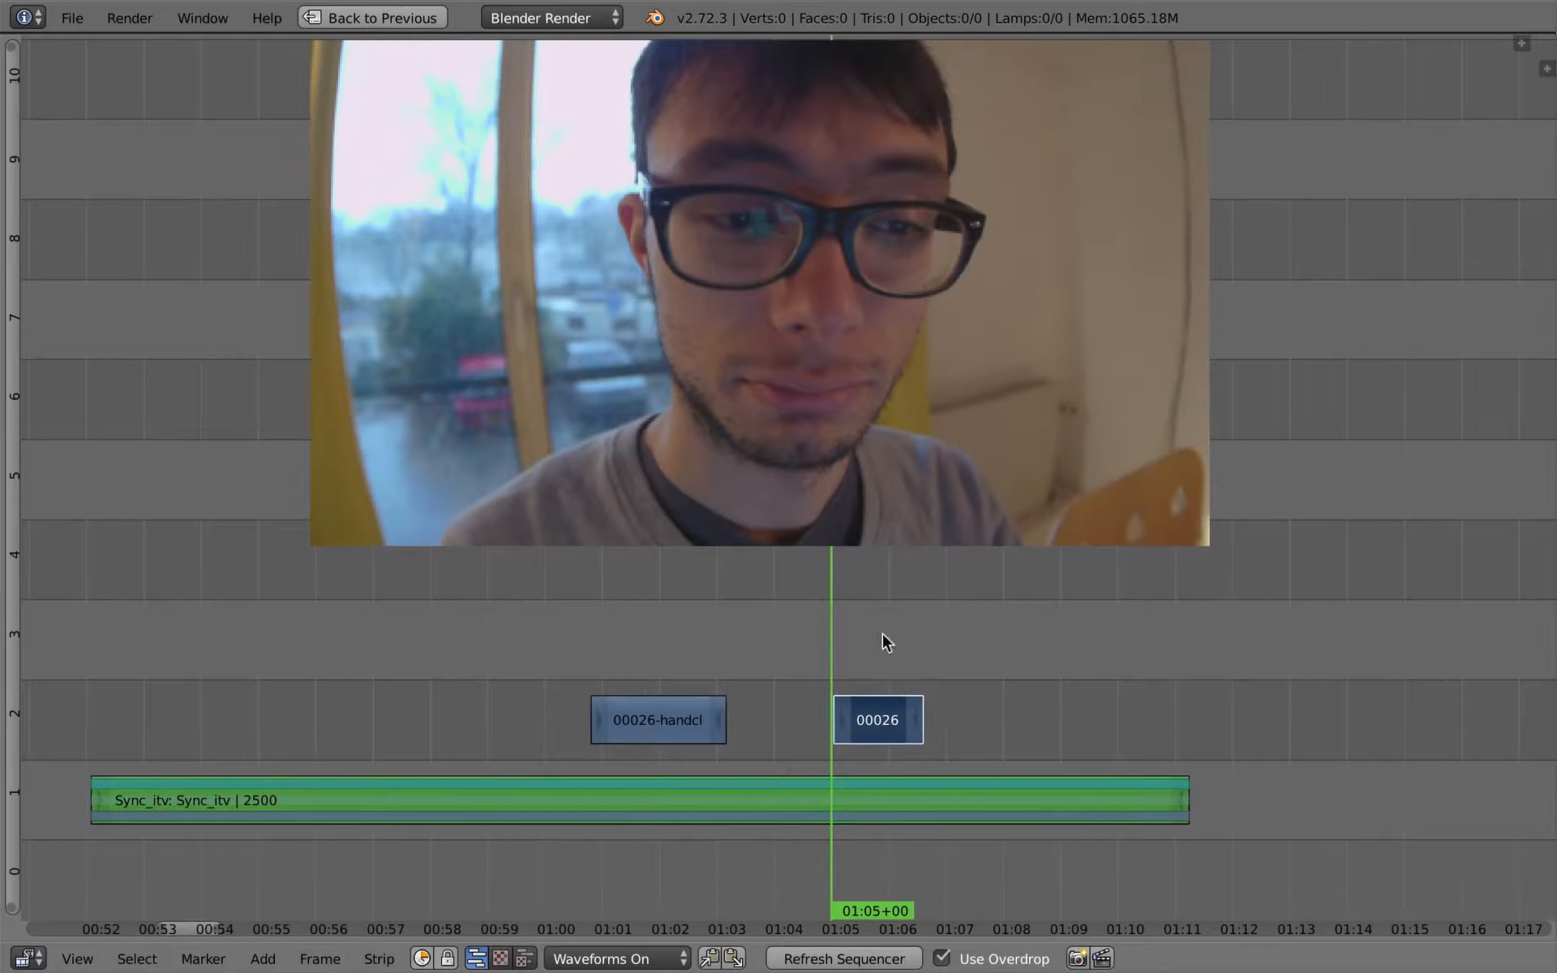
middle_drag(830, 647, 848, 659)
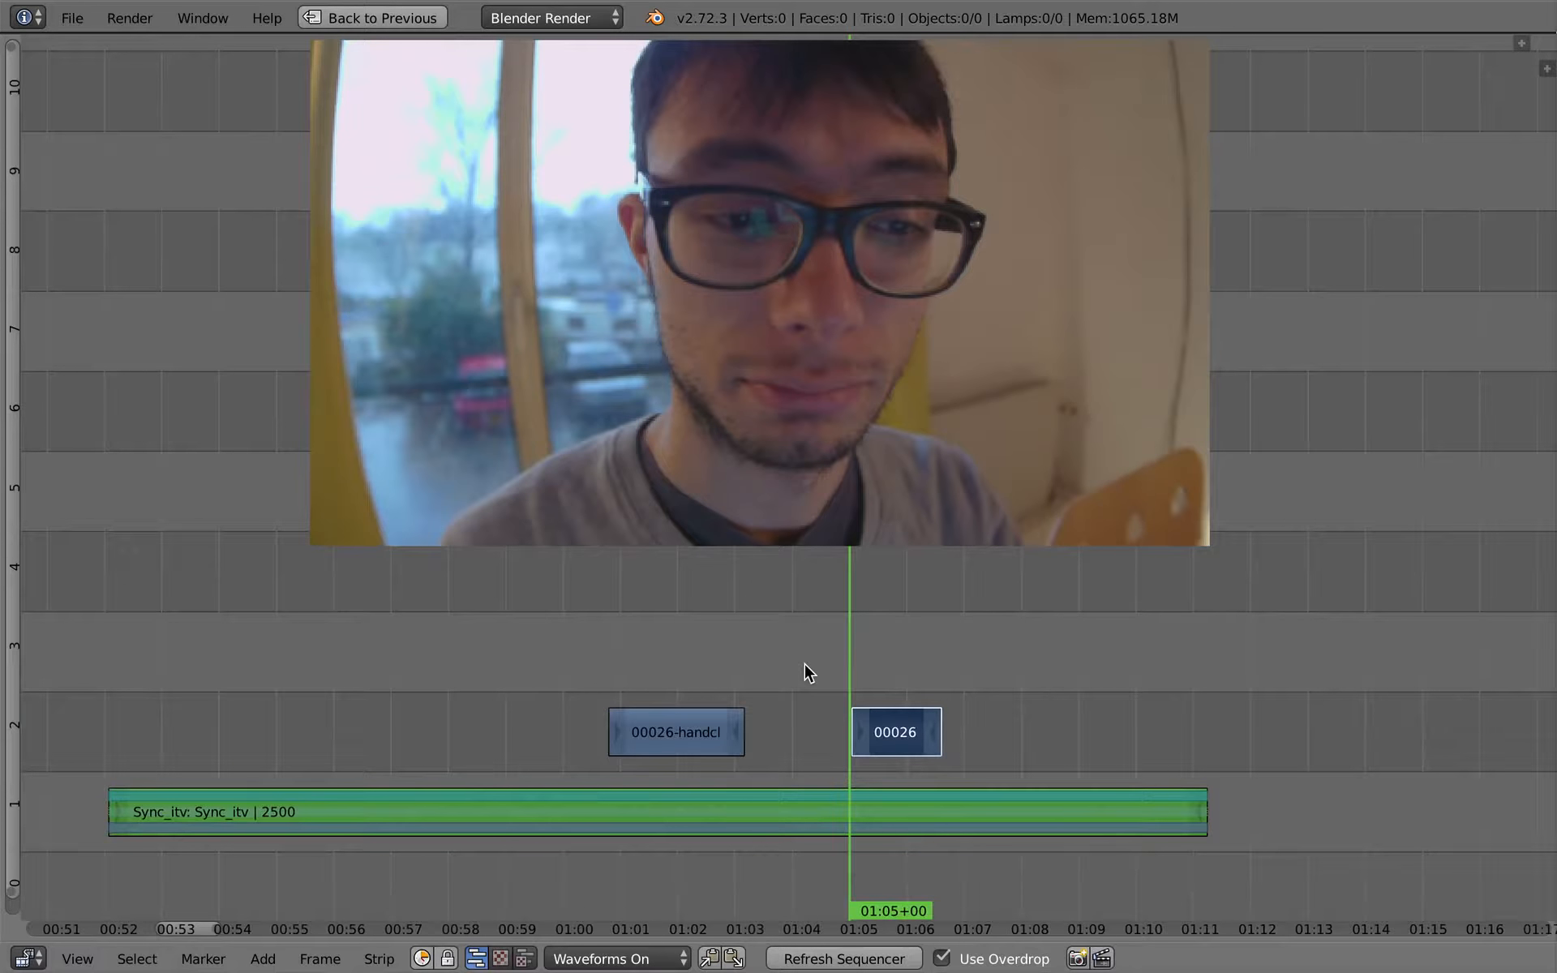
click(385, 960)
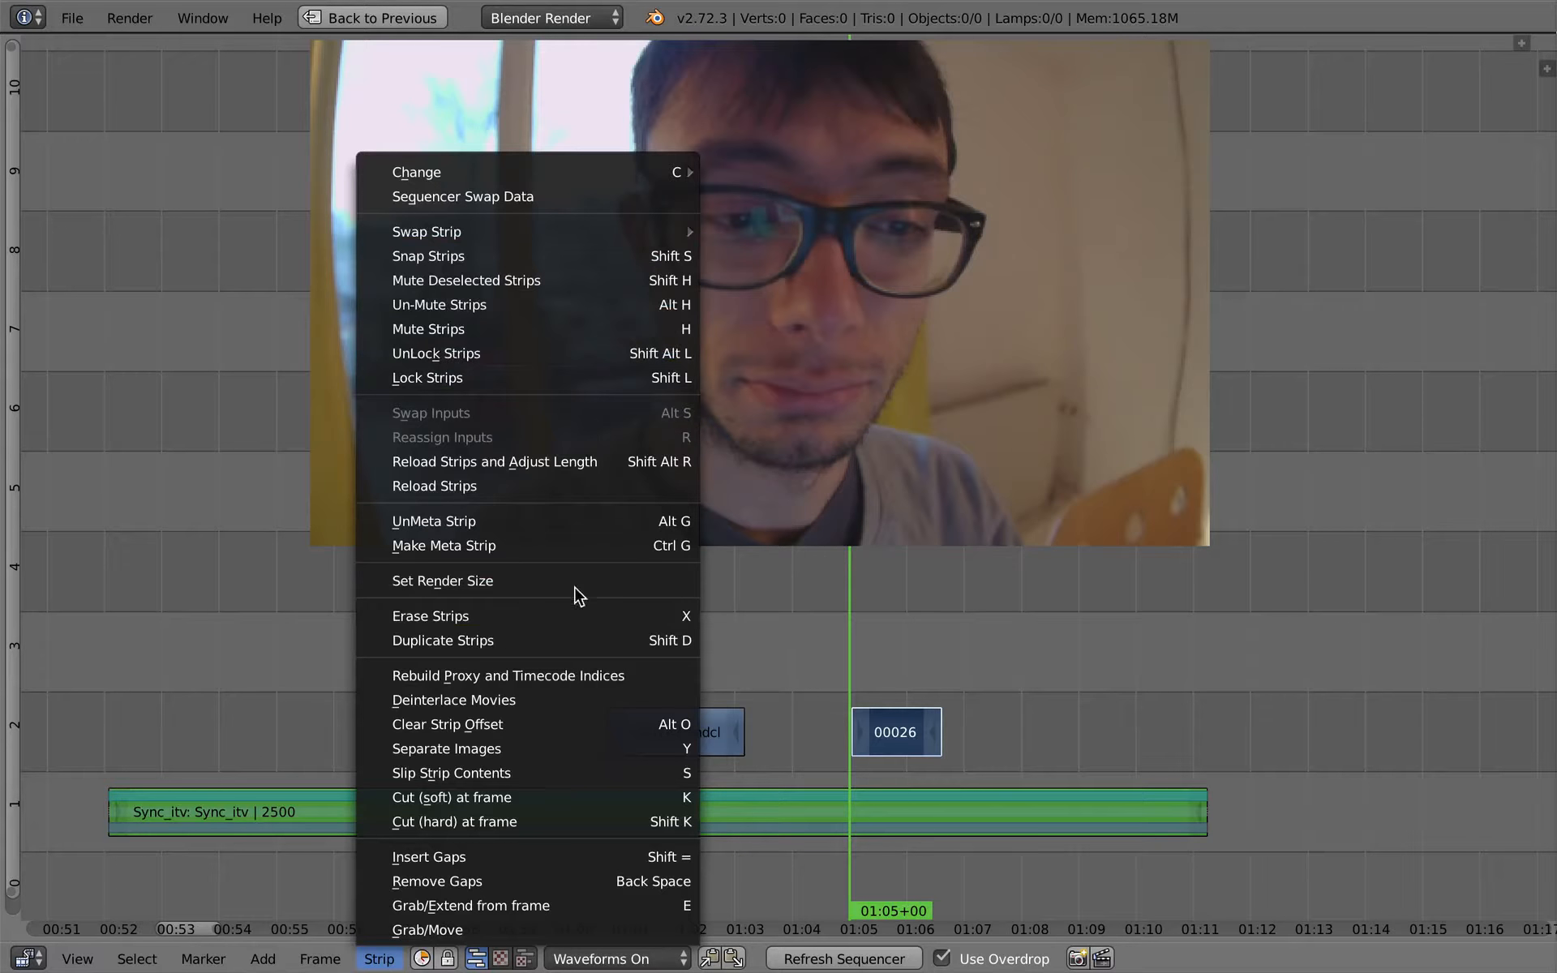
click(542, 775)
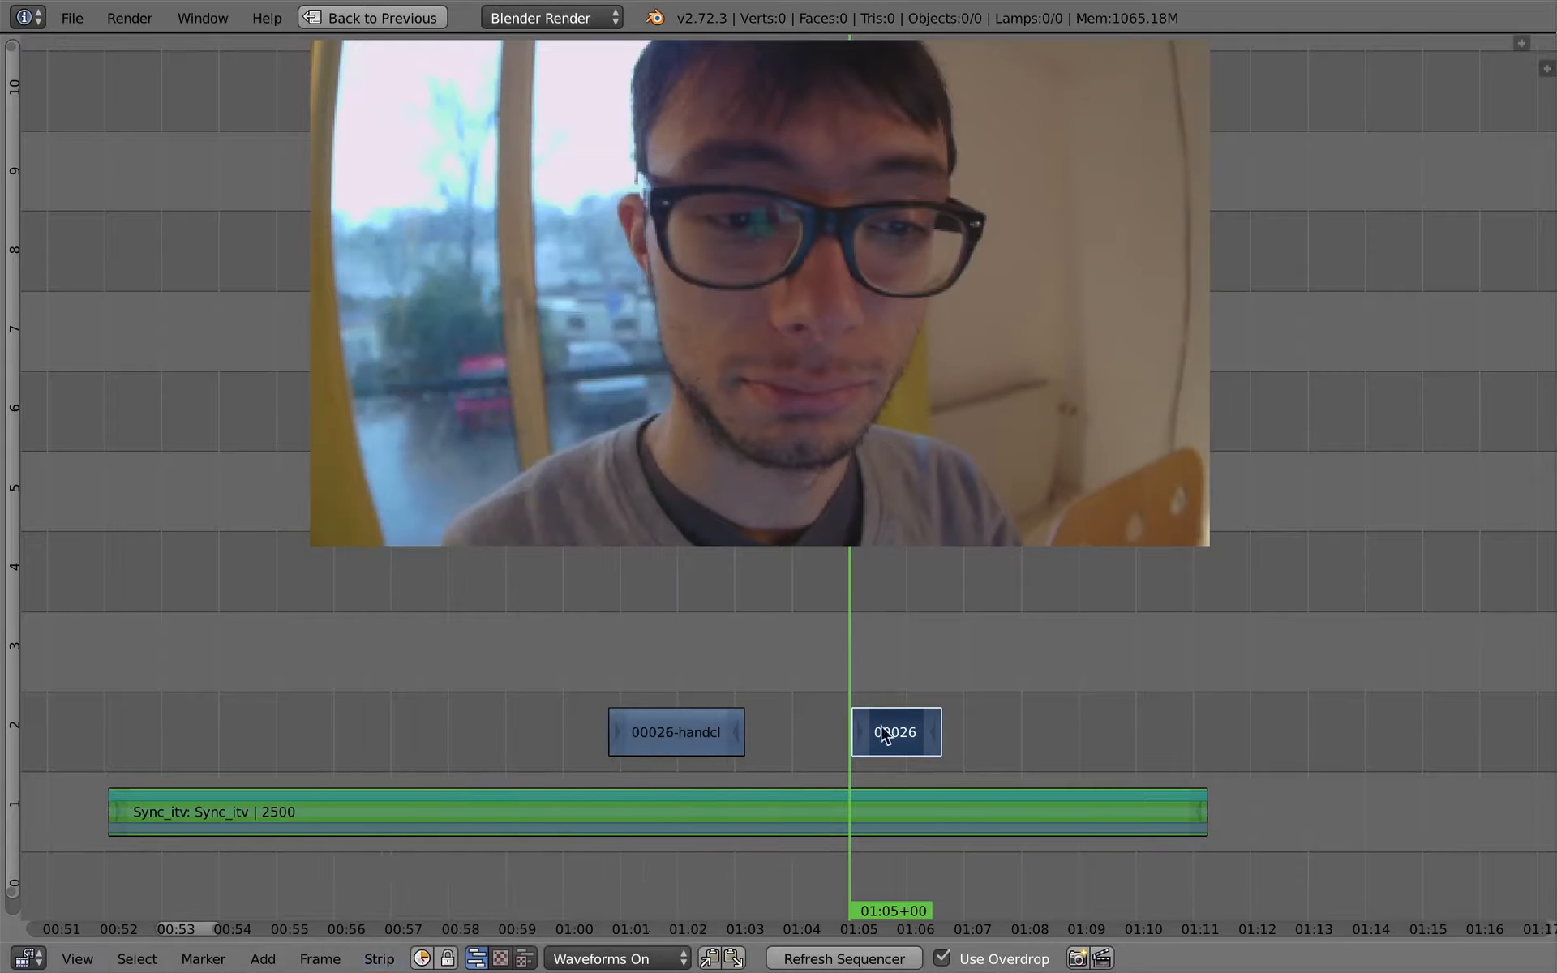
right_click(672, 736)
right_drag(928, 745, 918, 745)
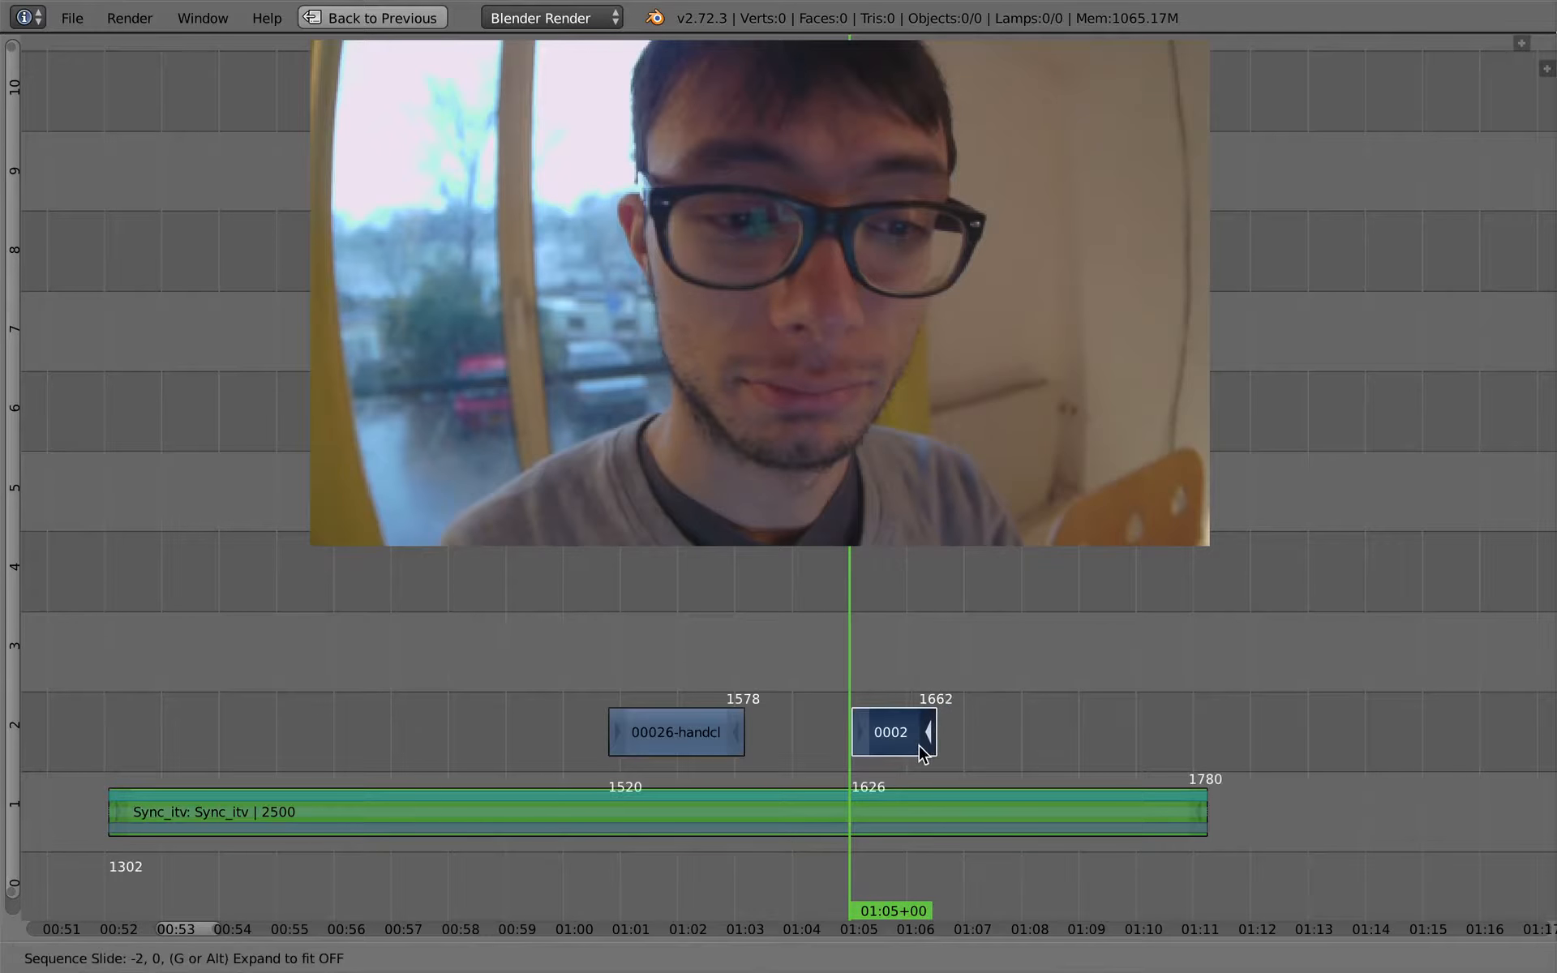
right_click(916, 743)
- Slip the contents of the second cutaway piece within its strip and play it from 01:04+19
key(s)
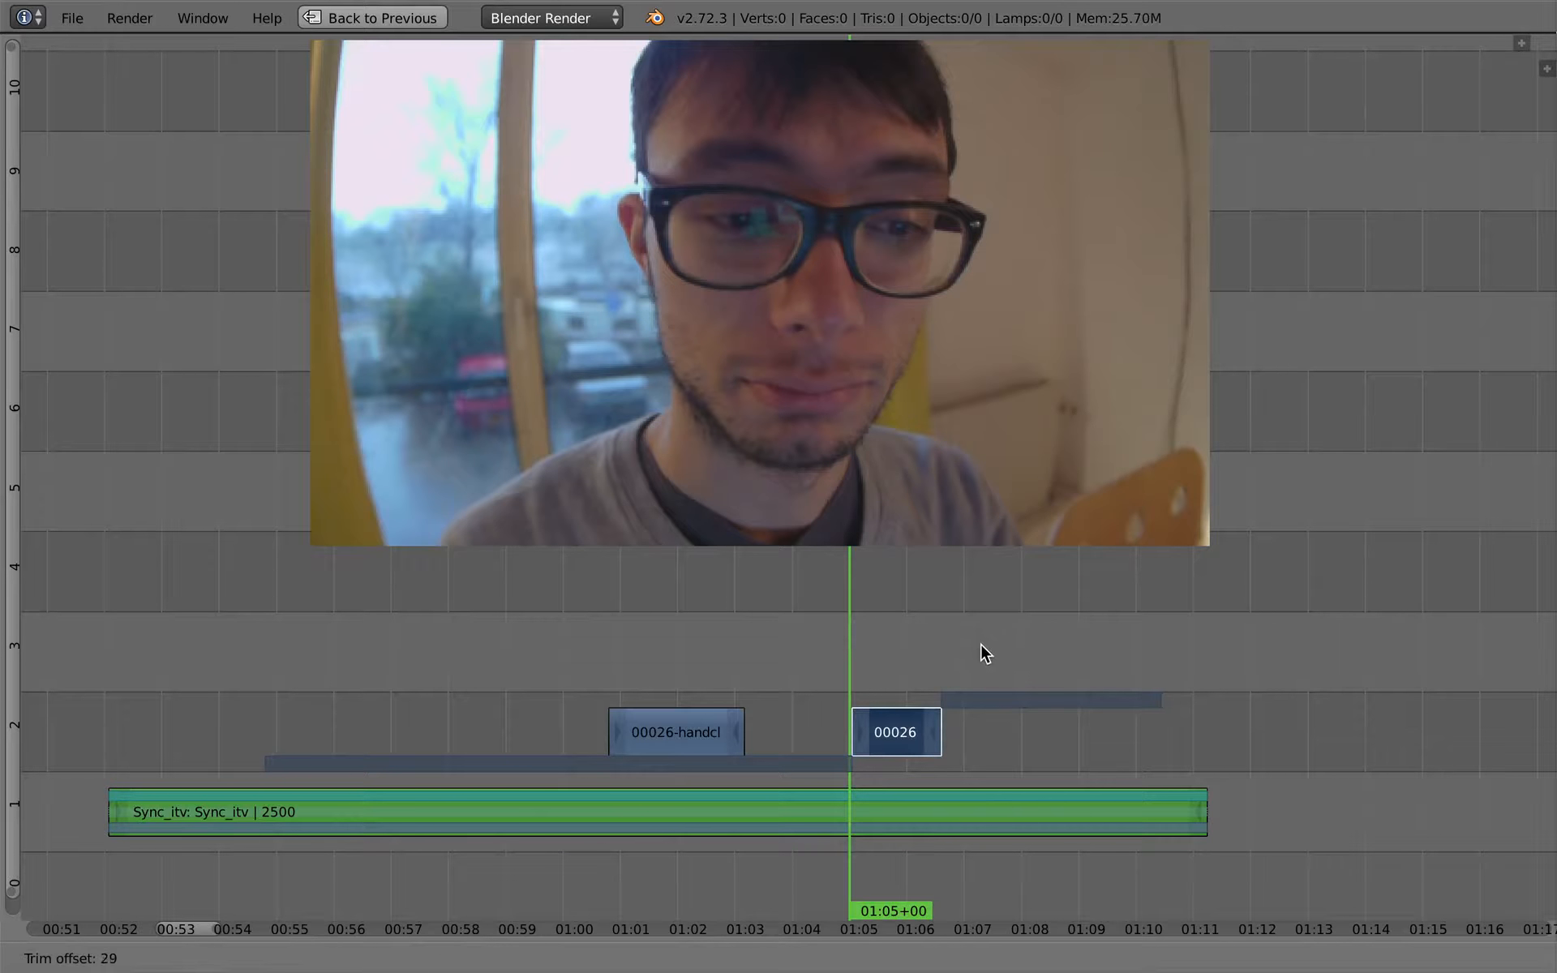
click(1100, 636)
drag(862, 682, 835, 691)
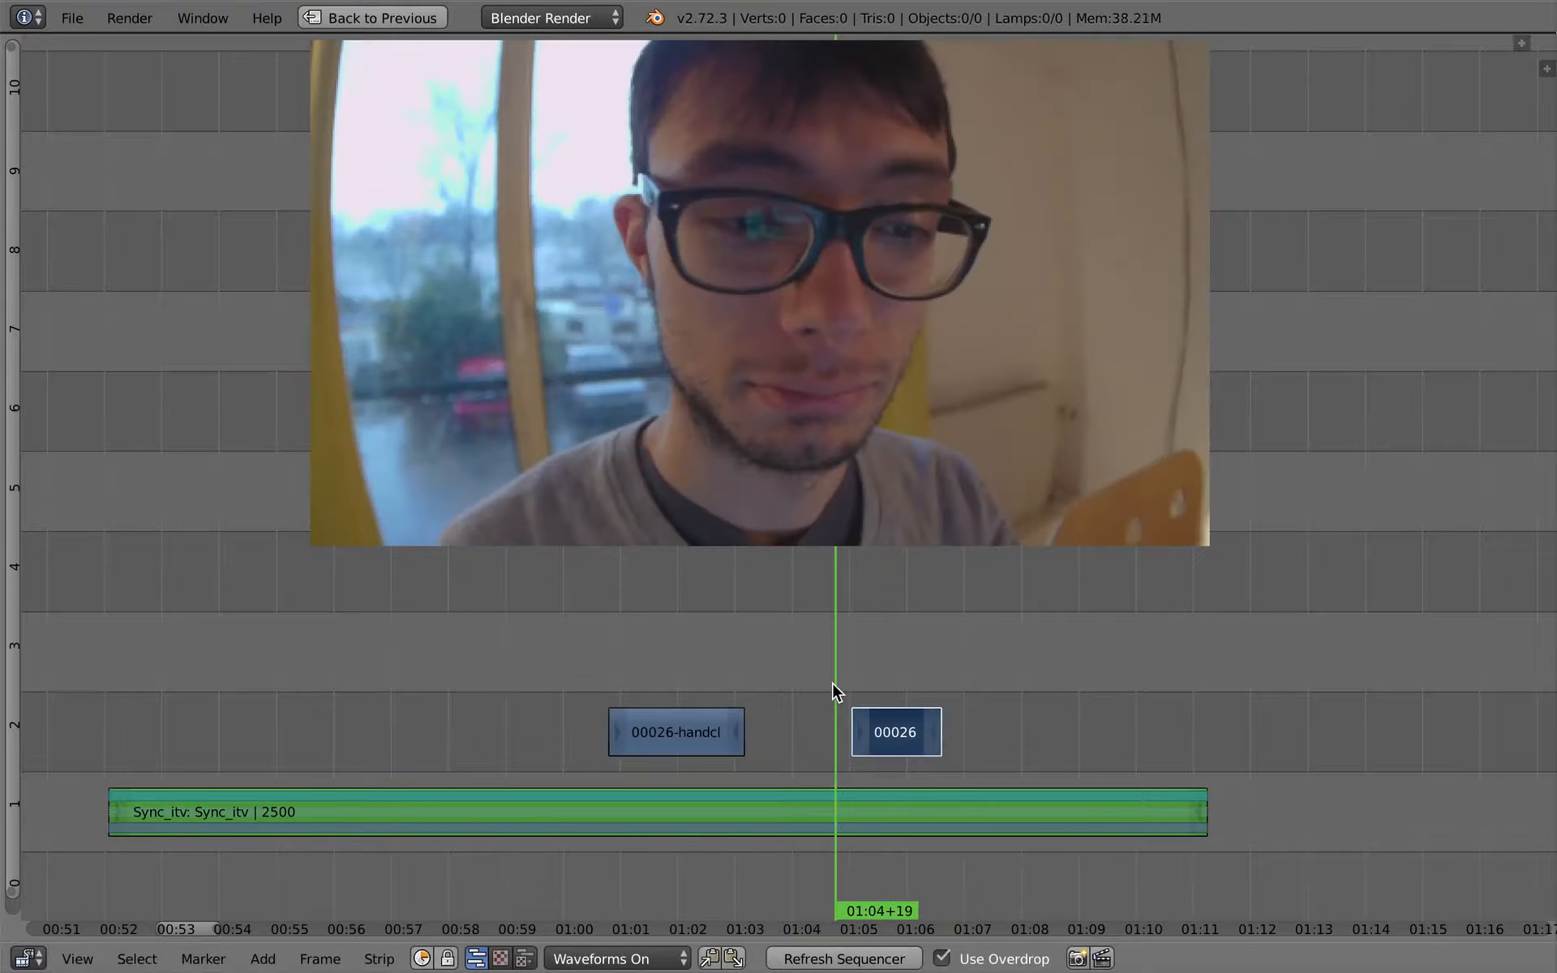
key(alt+a)
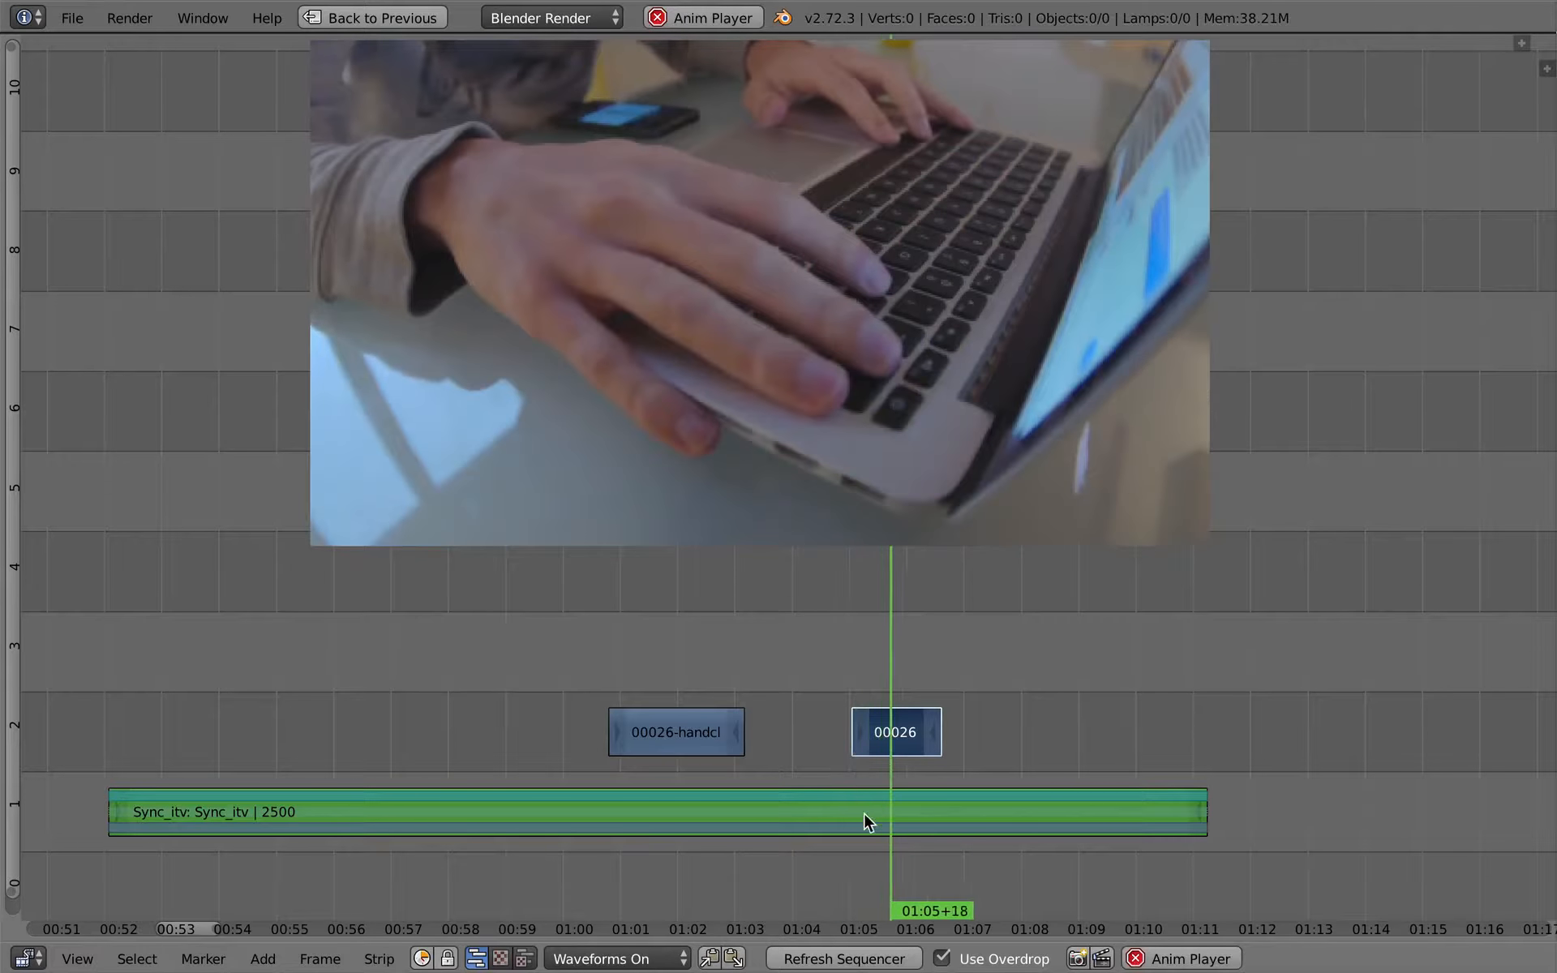
- Slip the contents of the second cutaway again by about 35 frames and play it from 01:04+24
key(alt+a)
middle_drag(883, 661, 855, 662)
drag(855, 663, 843, 670)
key(s)
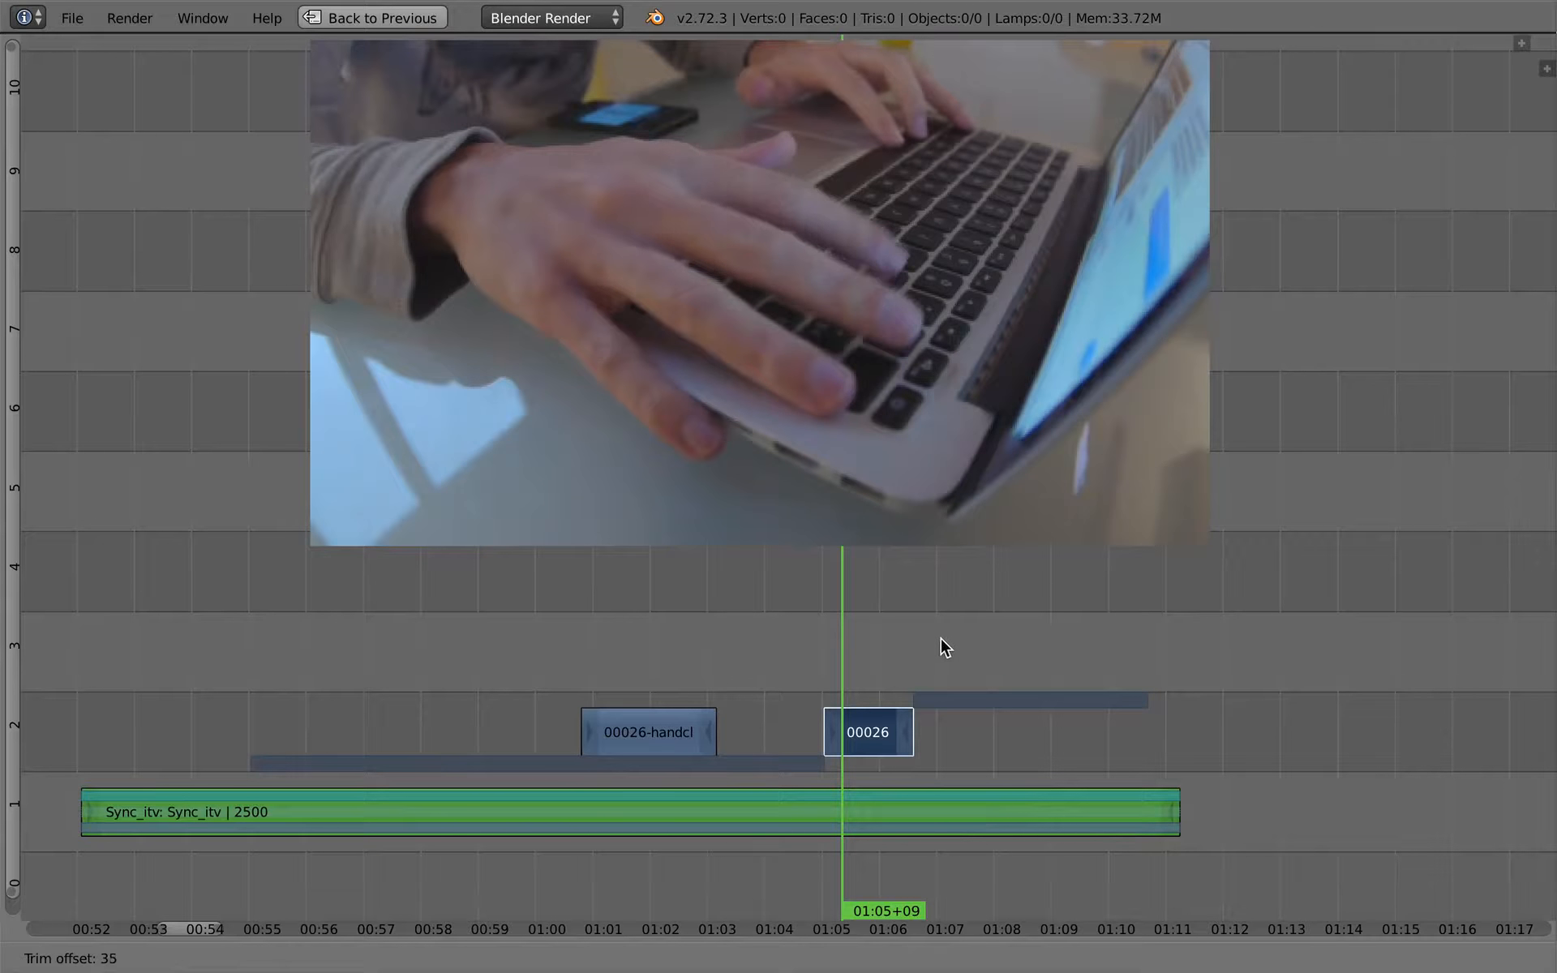
click(820, 660)
key(alt+a)
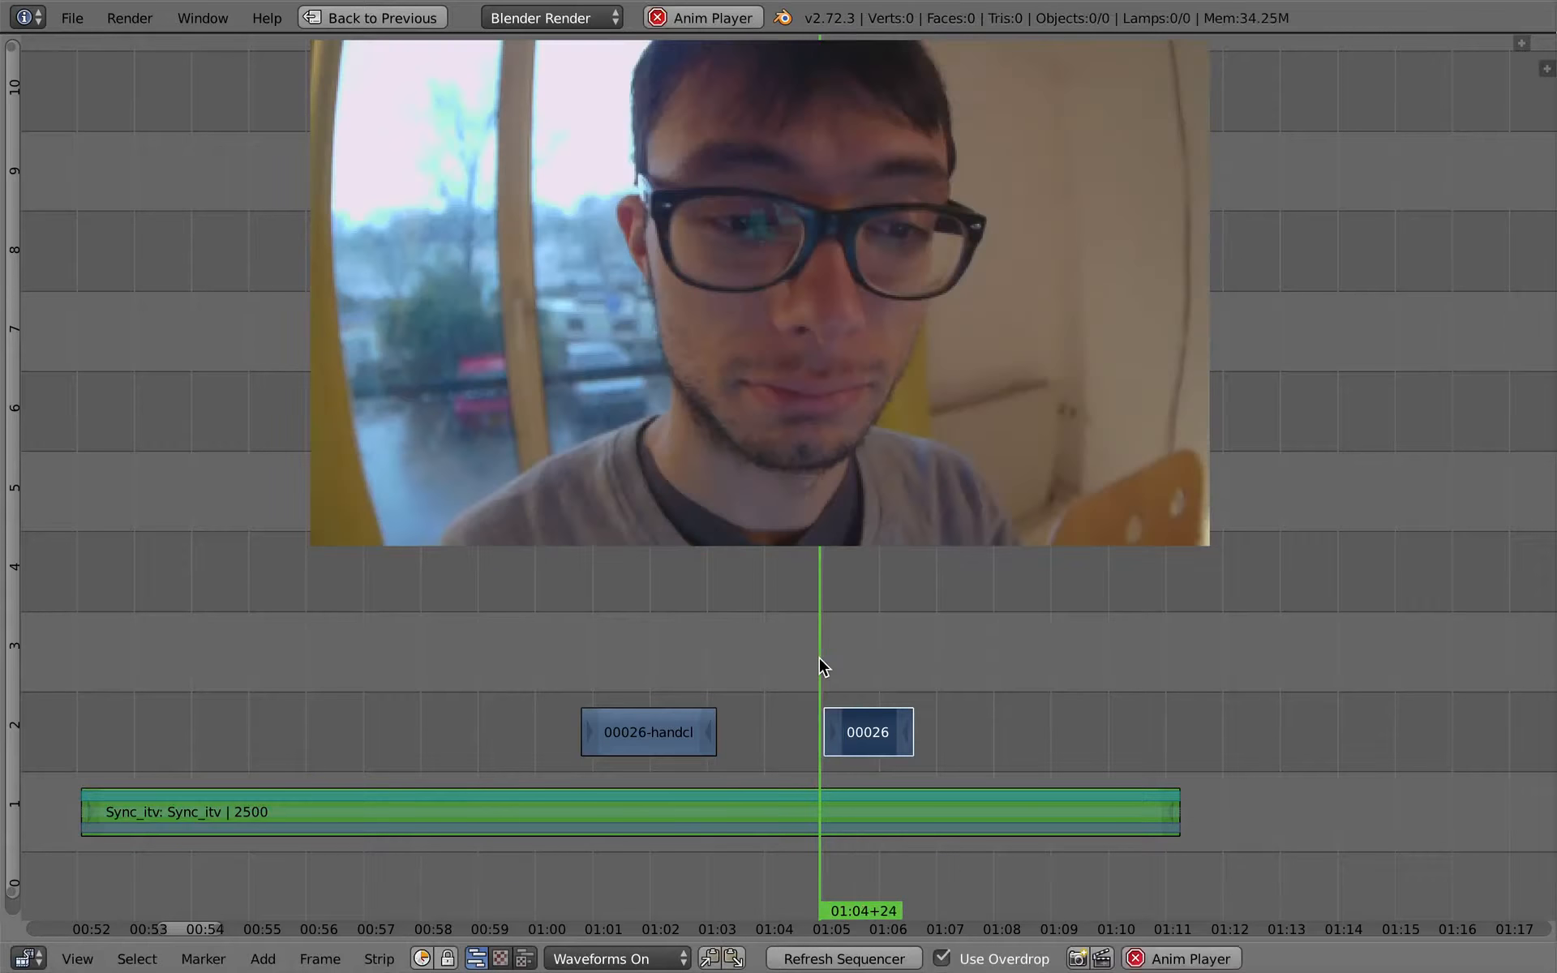
click(821, 661)
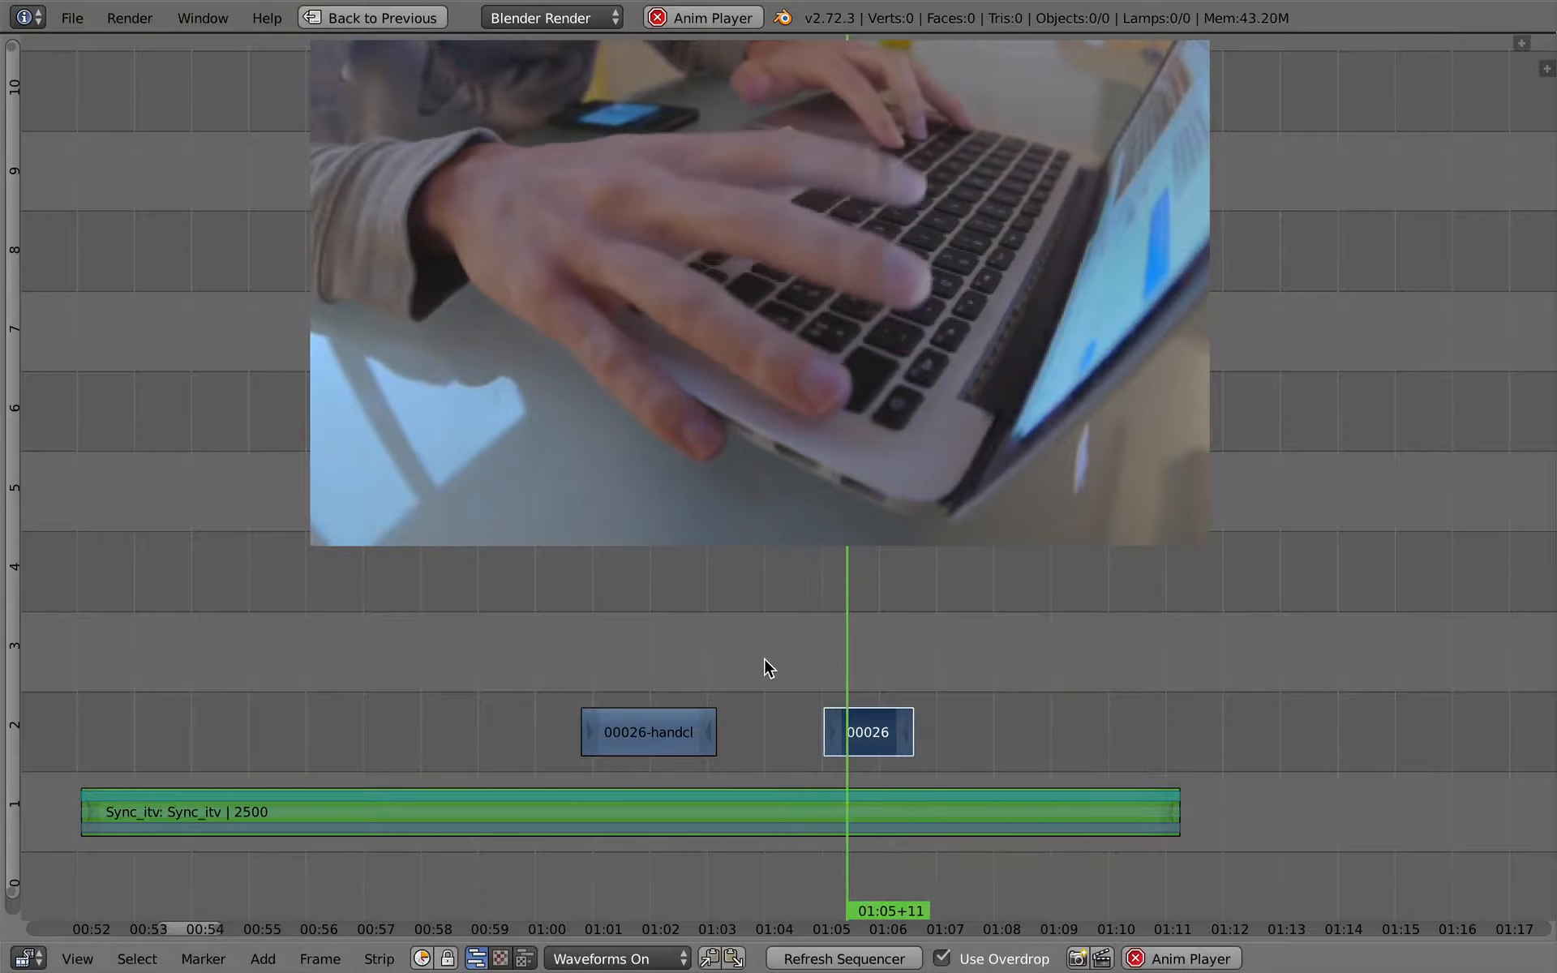
- Move the second cutaway earlier above the interview, to start at about 01:04+10, and play it there
click(772, 666)
key(alt+a)
right_drag(866, 724, 831, 728)
click(781, 668)
key(alt+a)
- Shorten and shift the second cutaway so it runs from about 01:04+03 to 01:05+02, and play the passage
key(alt+a)
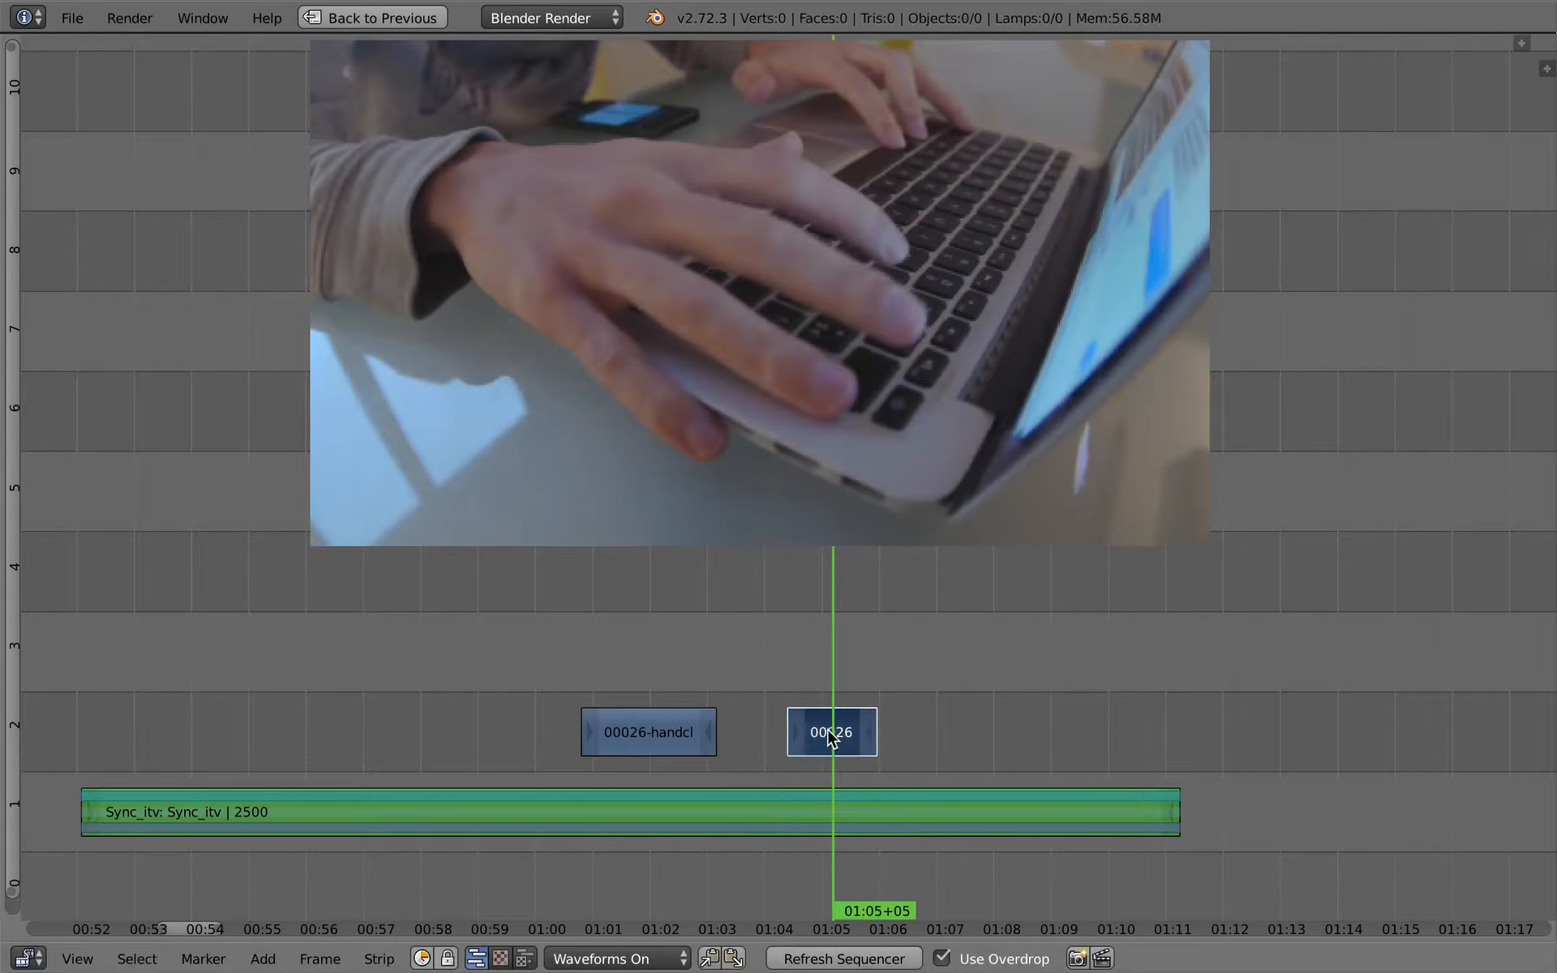
mouse_move(807, 736)
right_down()
mouse_move(789, 736)
mouse_move(827, 737)
right_up()
click(750, 680)
key(alt+a)
key(alt+a)
click(724, 673)
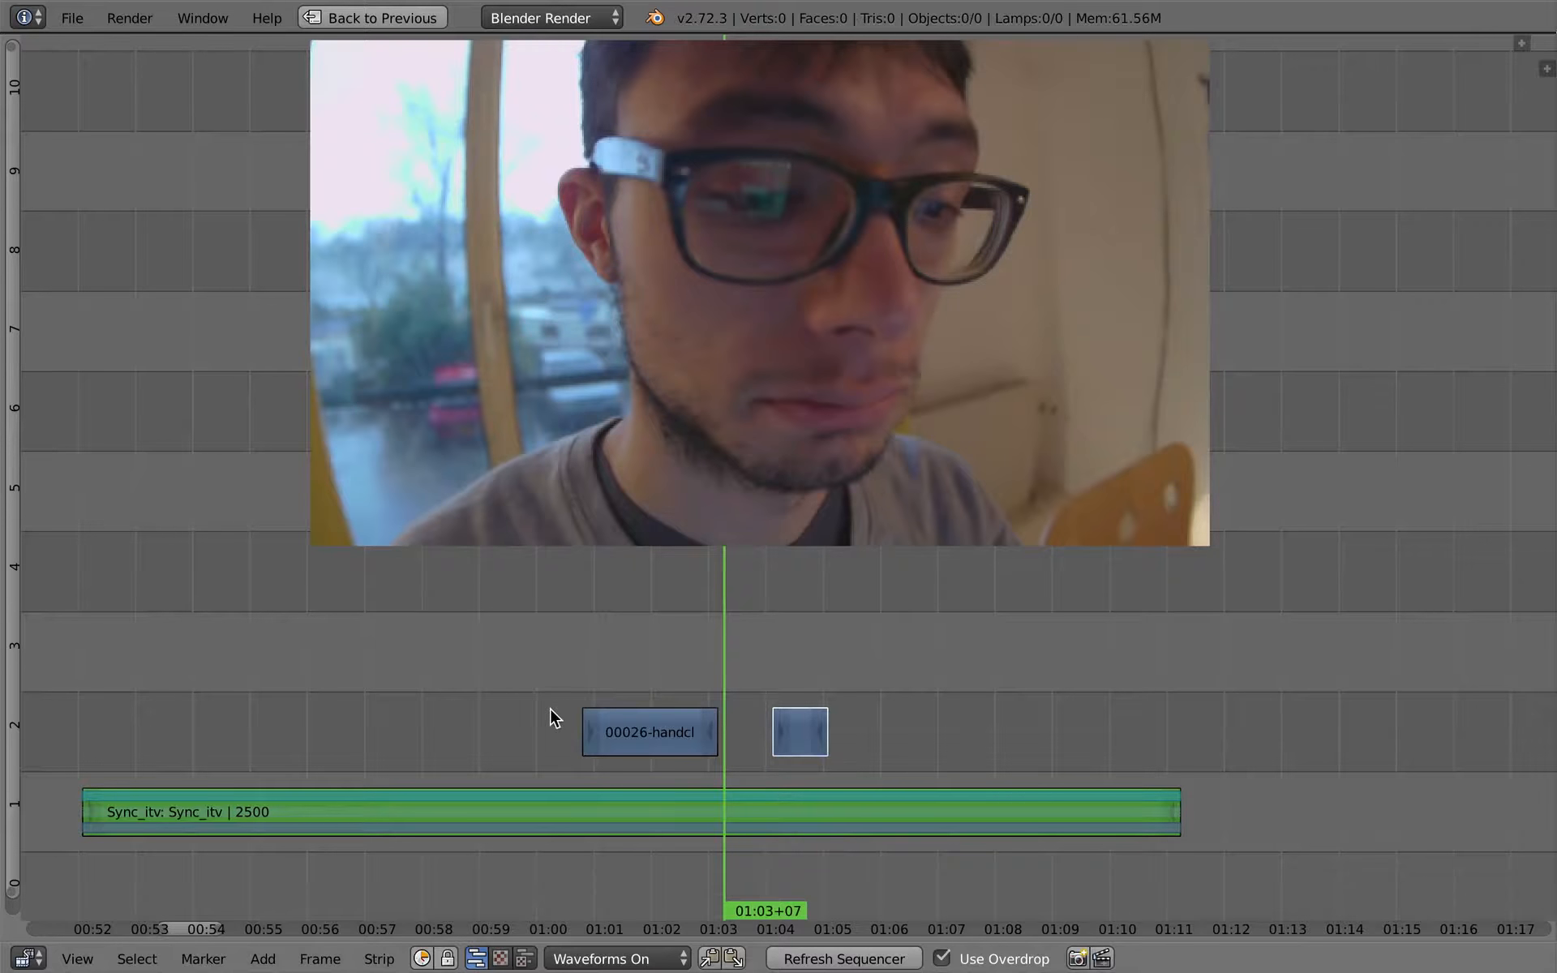
- Play the interview across both cutaways, replaying the lead-in to the second one from about 01:03+12
middle_drag(537, 683, 599, 670)
click(586, 638)
key(alt+a)
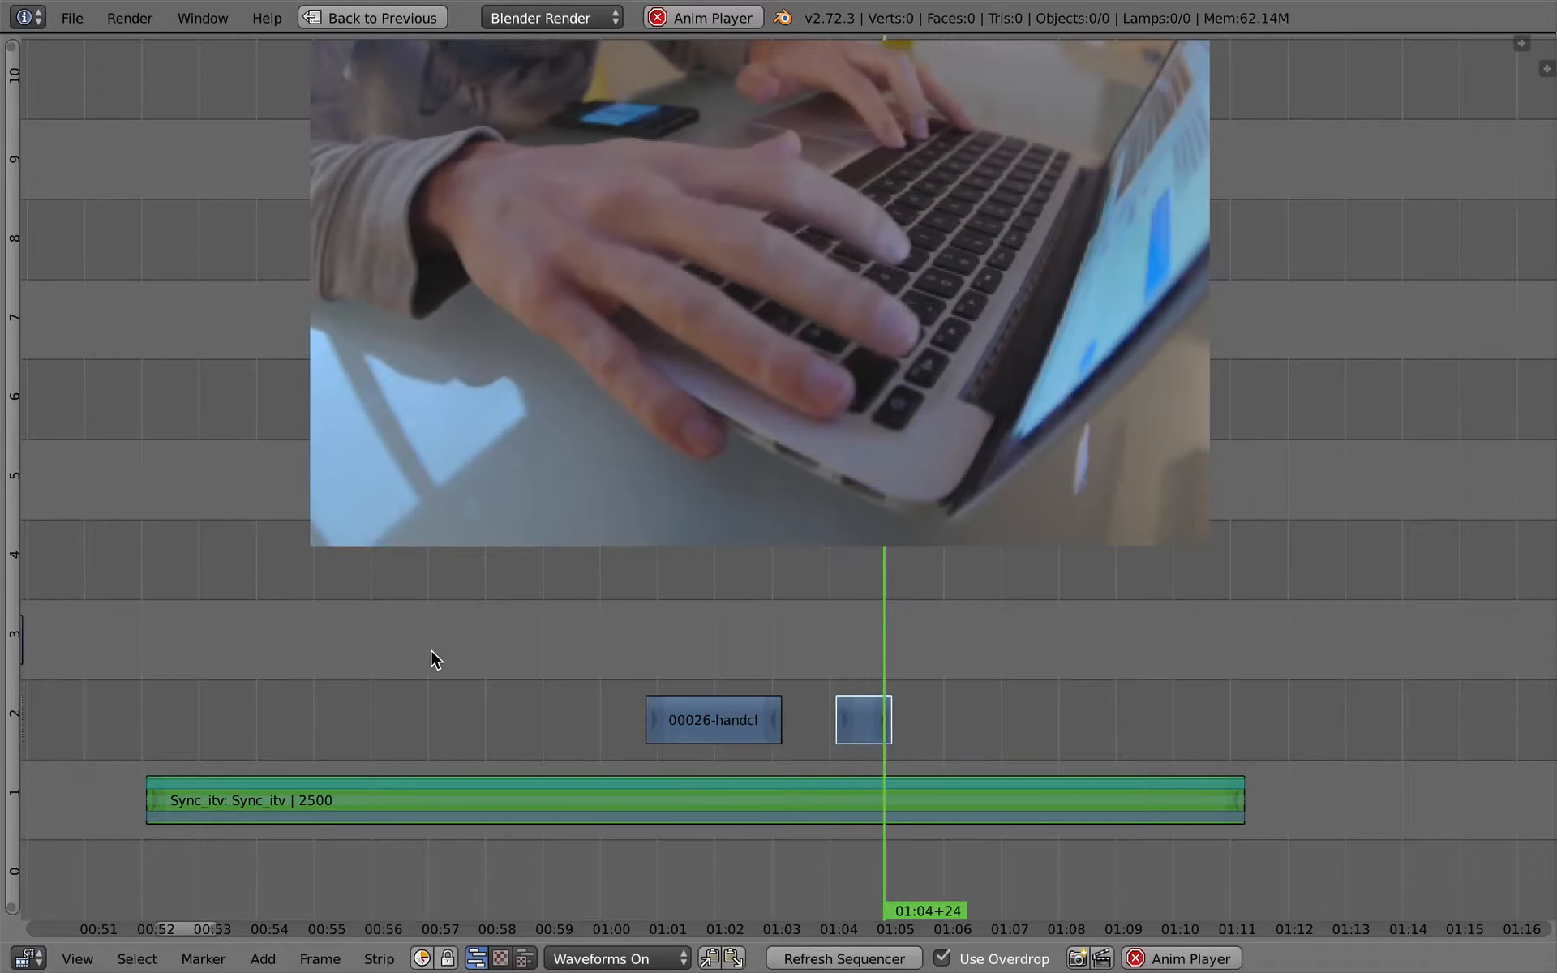
key(alt+a)
click(837, 640)
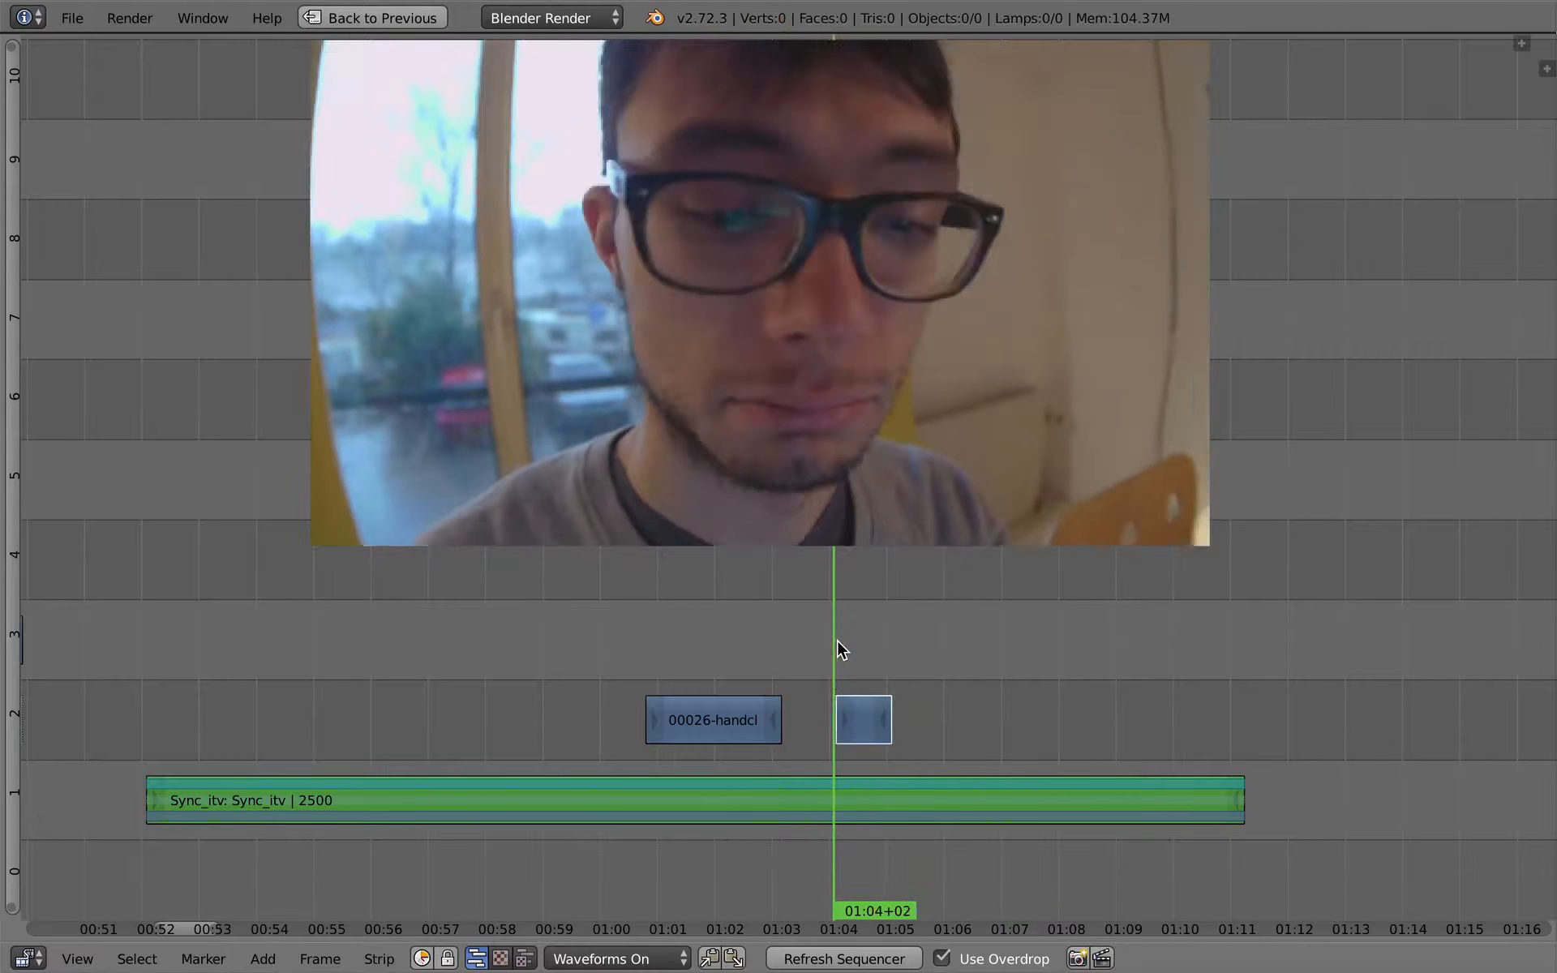
mouse_move(838, 641)
mouse_down()
mouse_move(913, 666)
mouse_move(811, 647)
mouse_up()
key(alt+a)
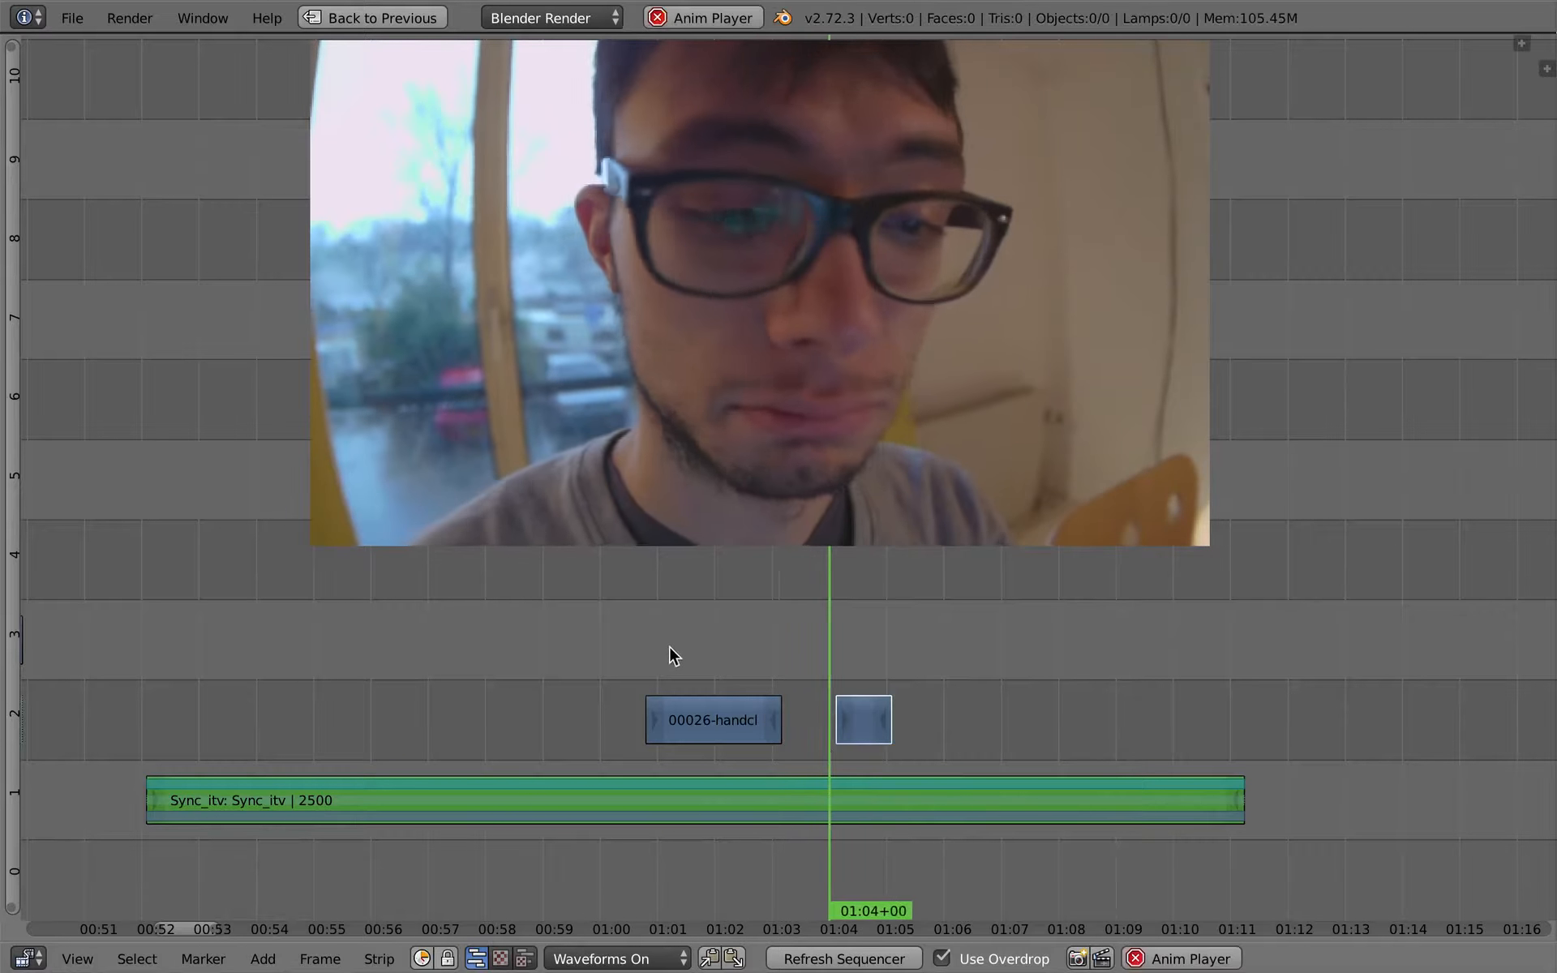
key(alt+a)
click(800, 599)
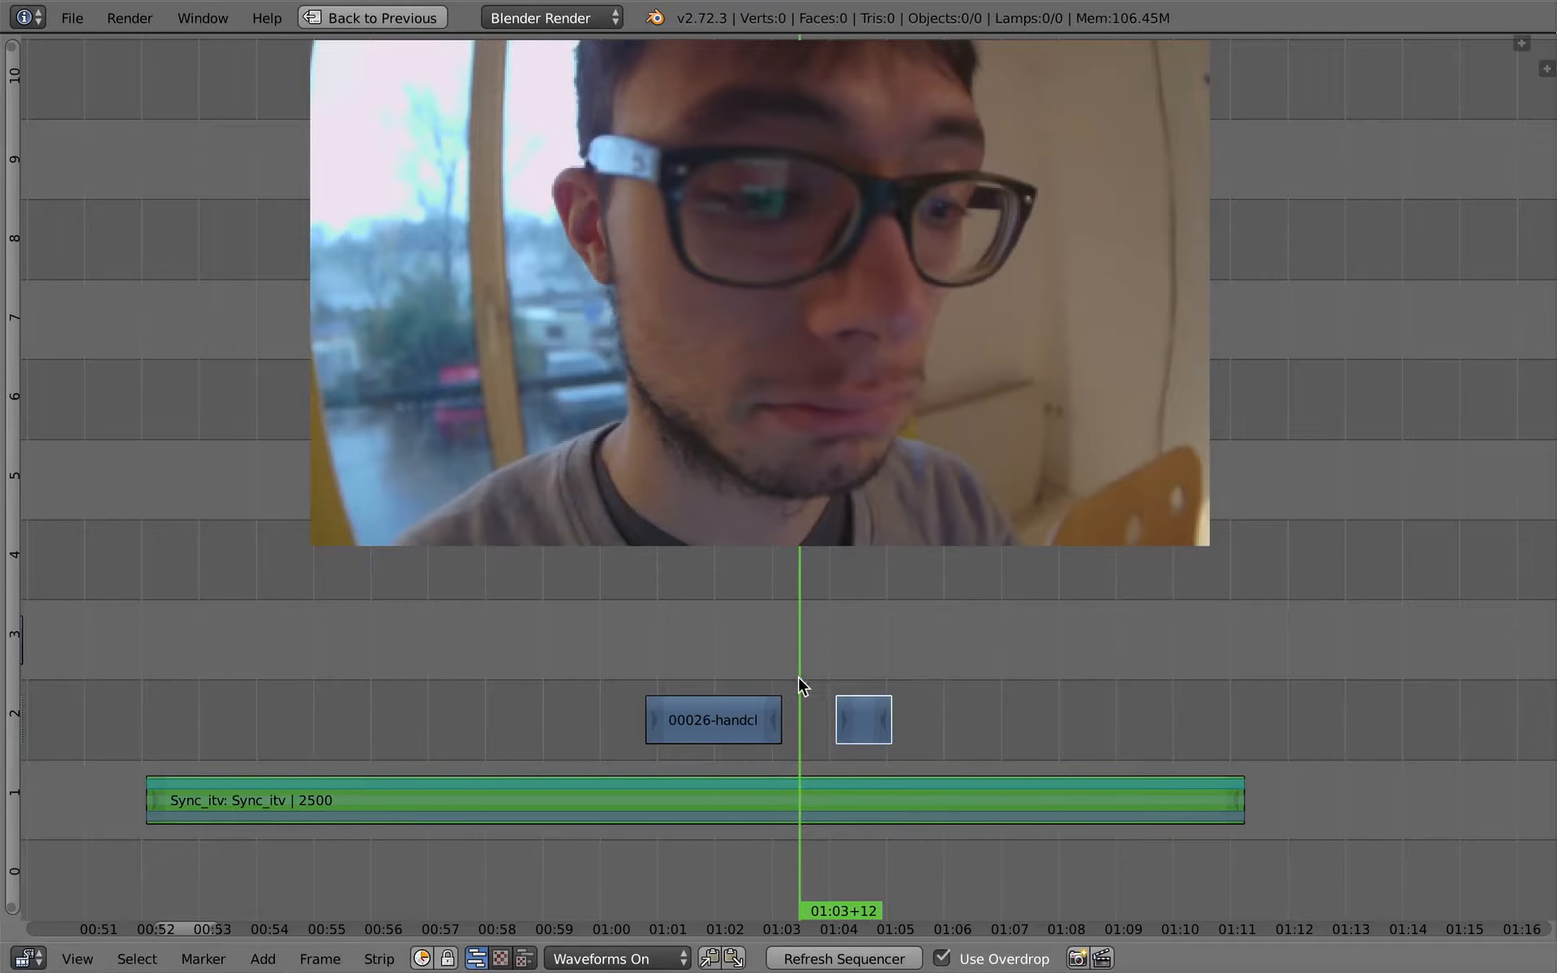
key(alt+a)
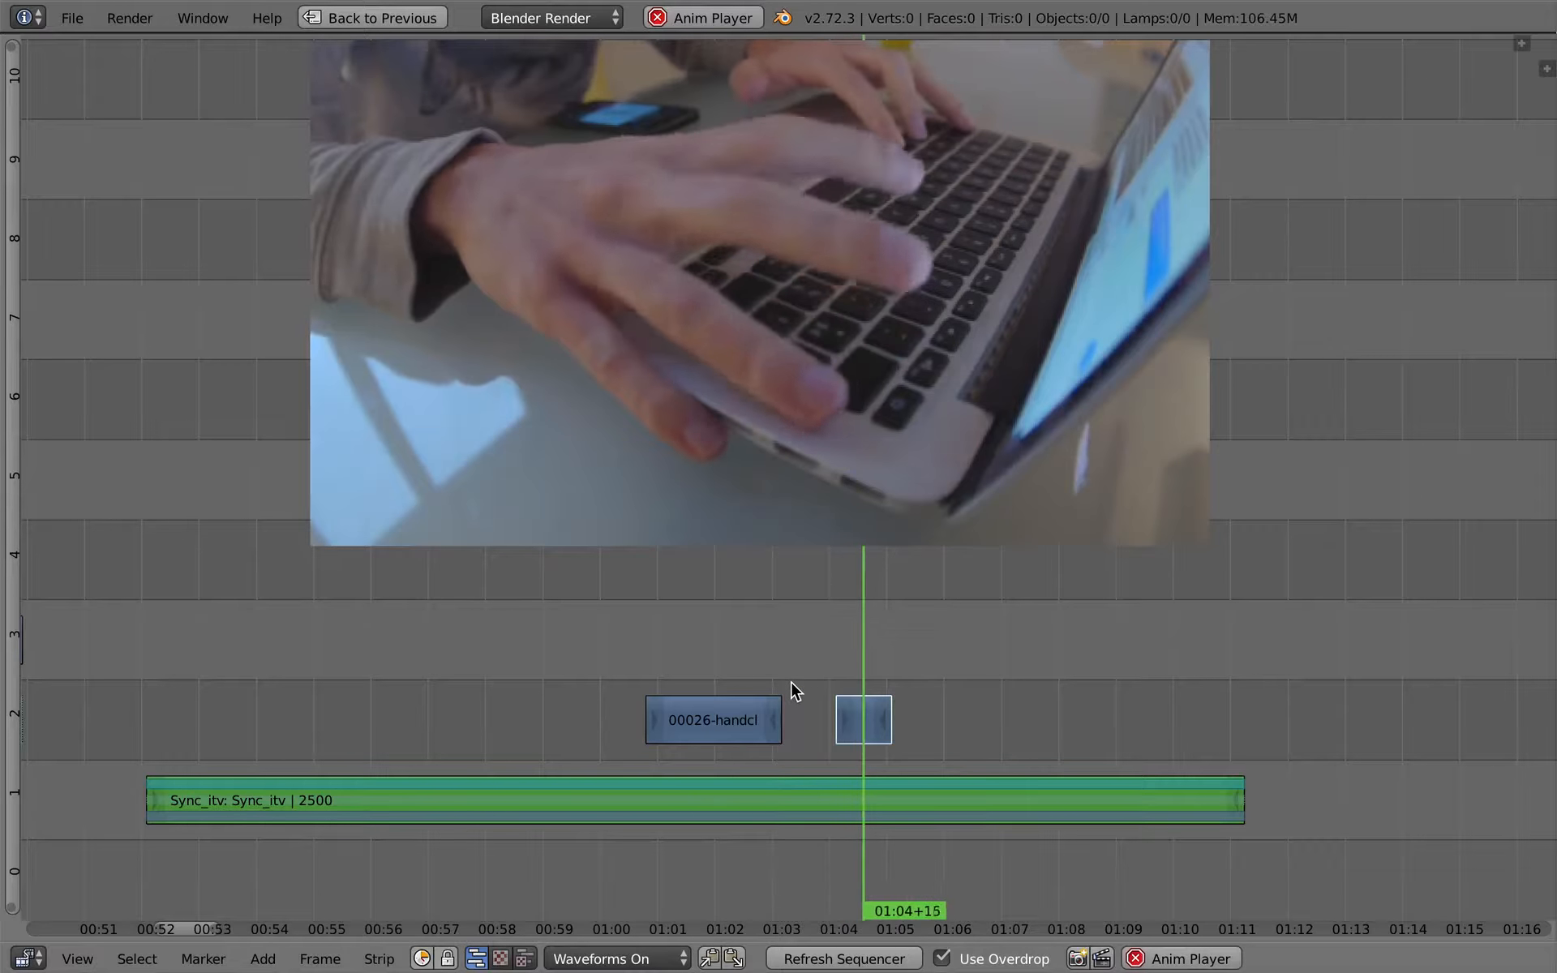
key(alt+a)
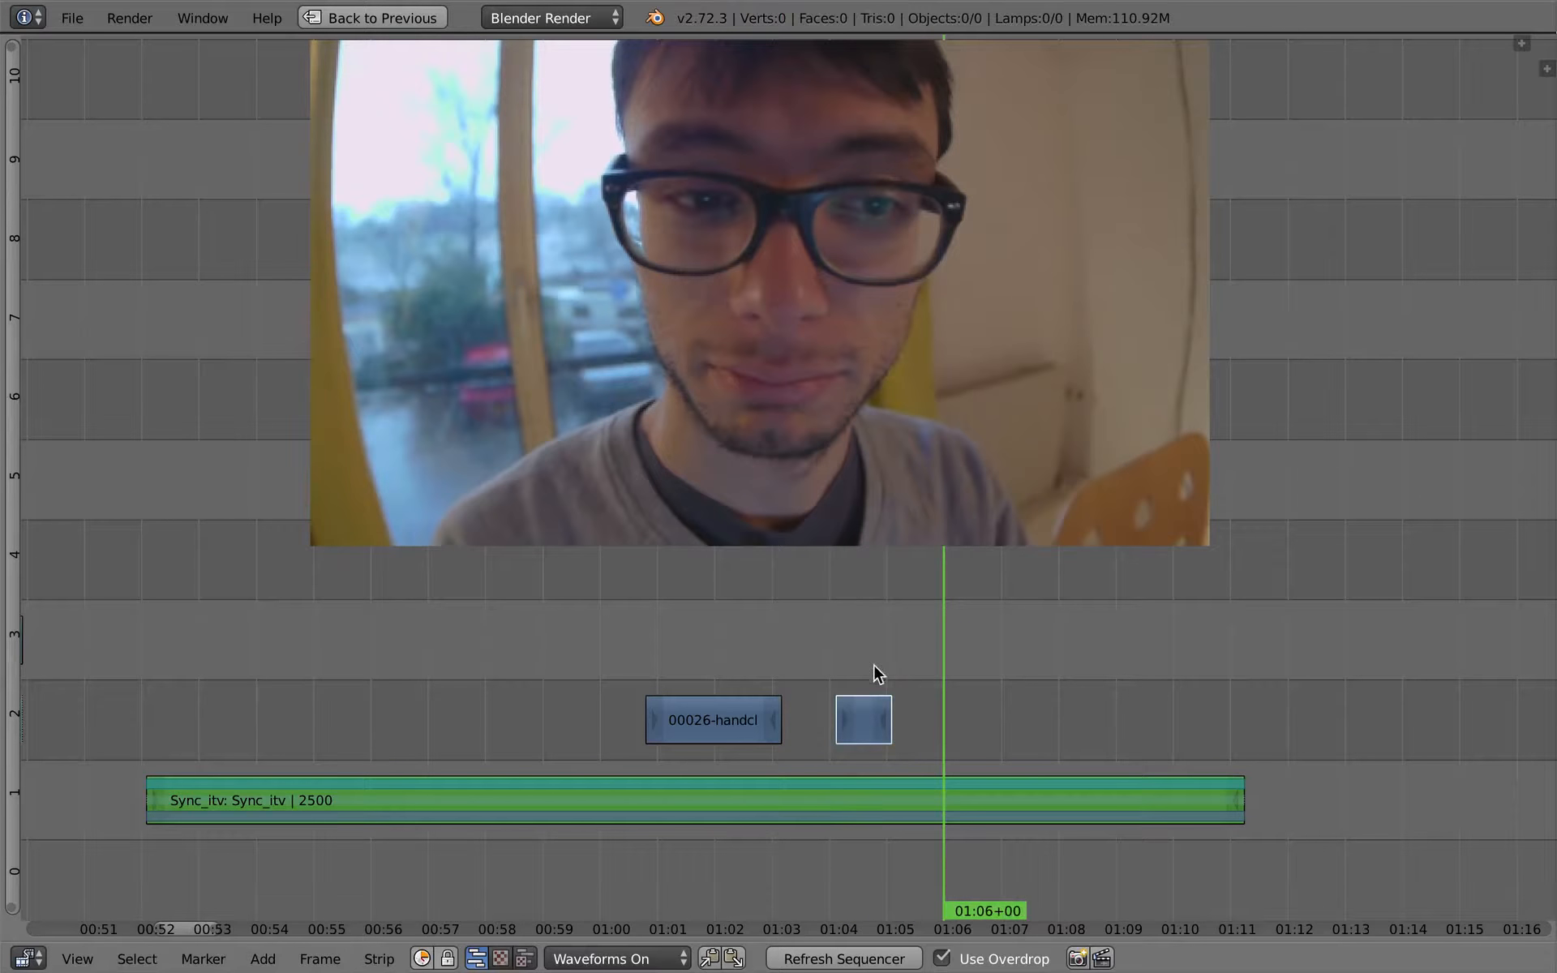
- Select the interview strip and jump the playhead back and forth between the start and end points of the two cutaways
click(886, 671)
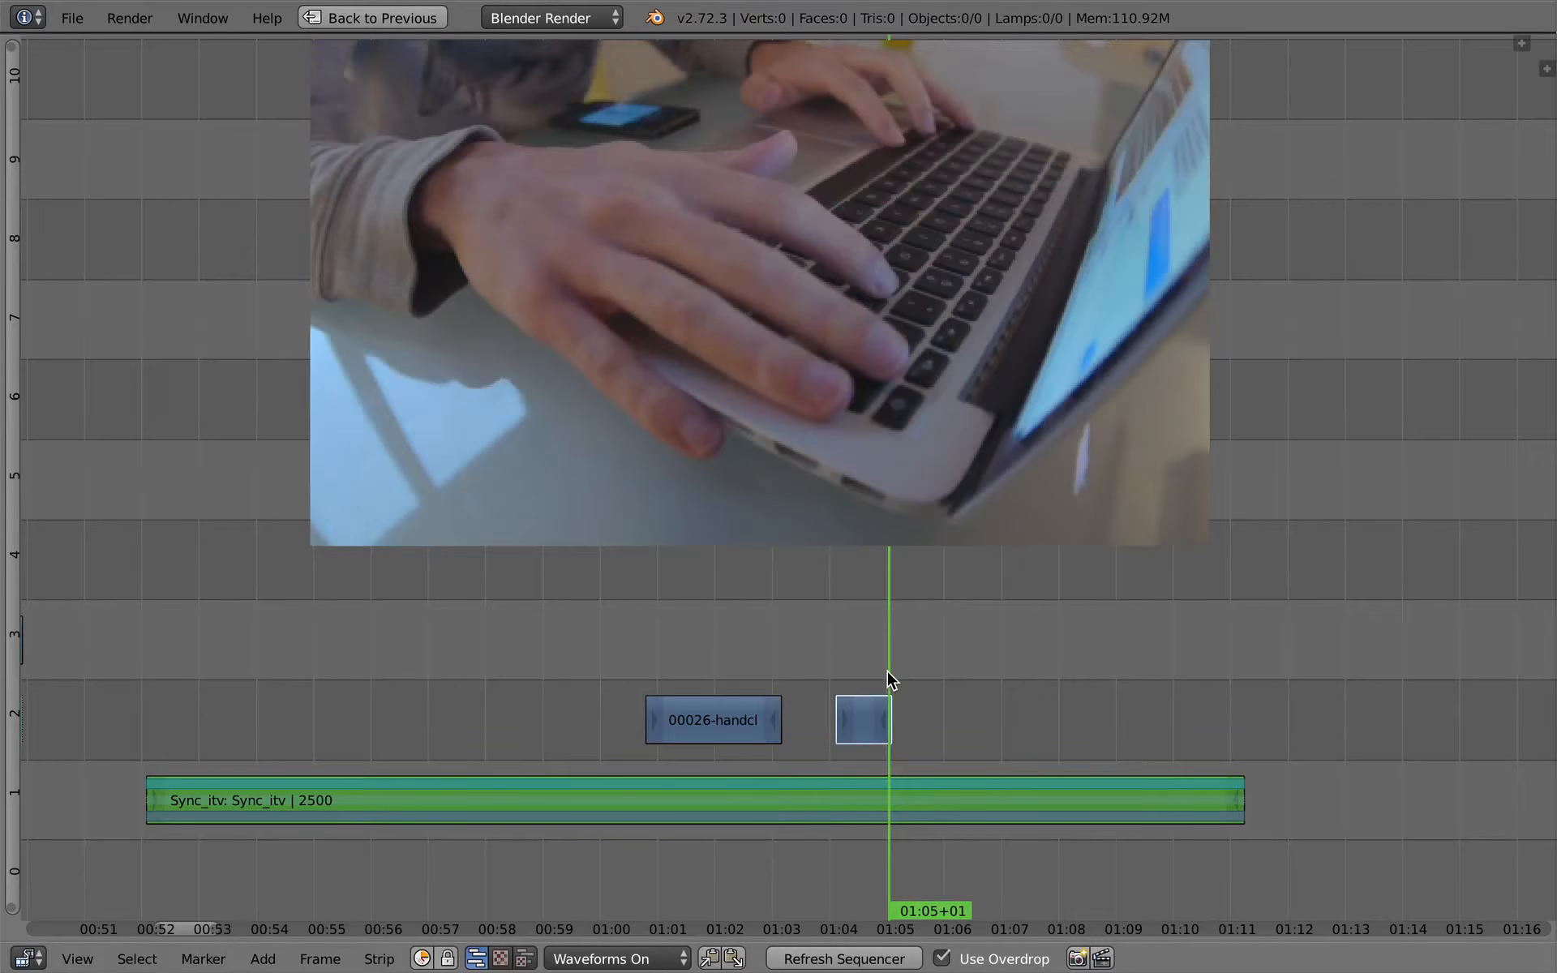
right_click(885, 785)
key(Page_Down)
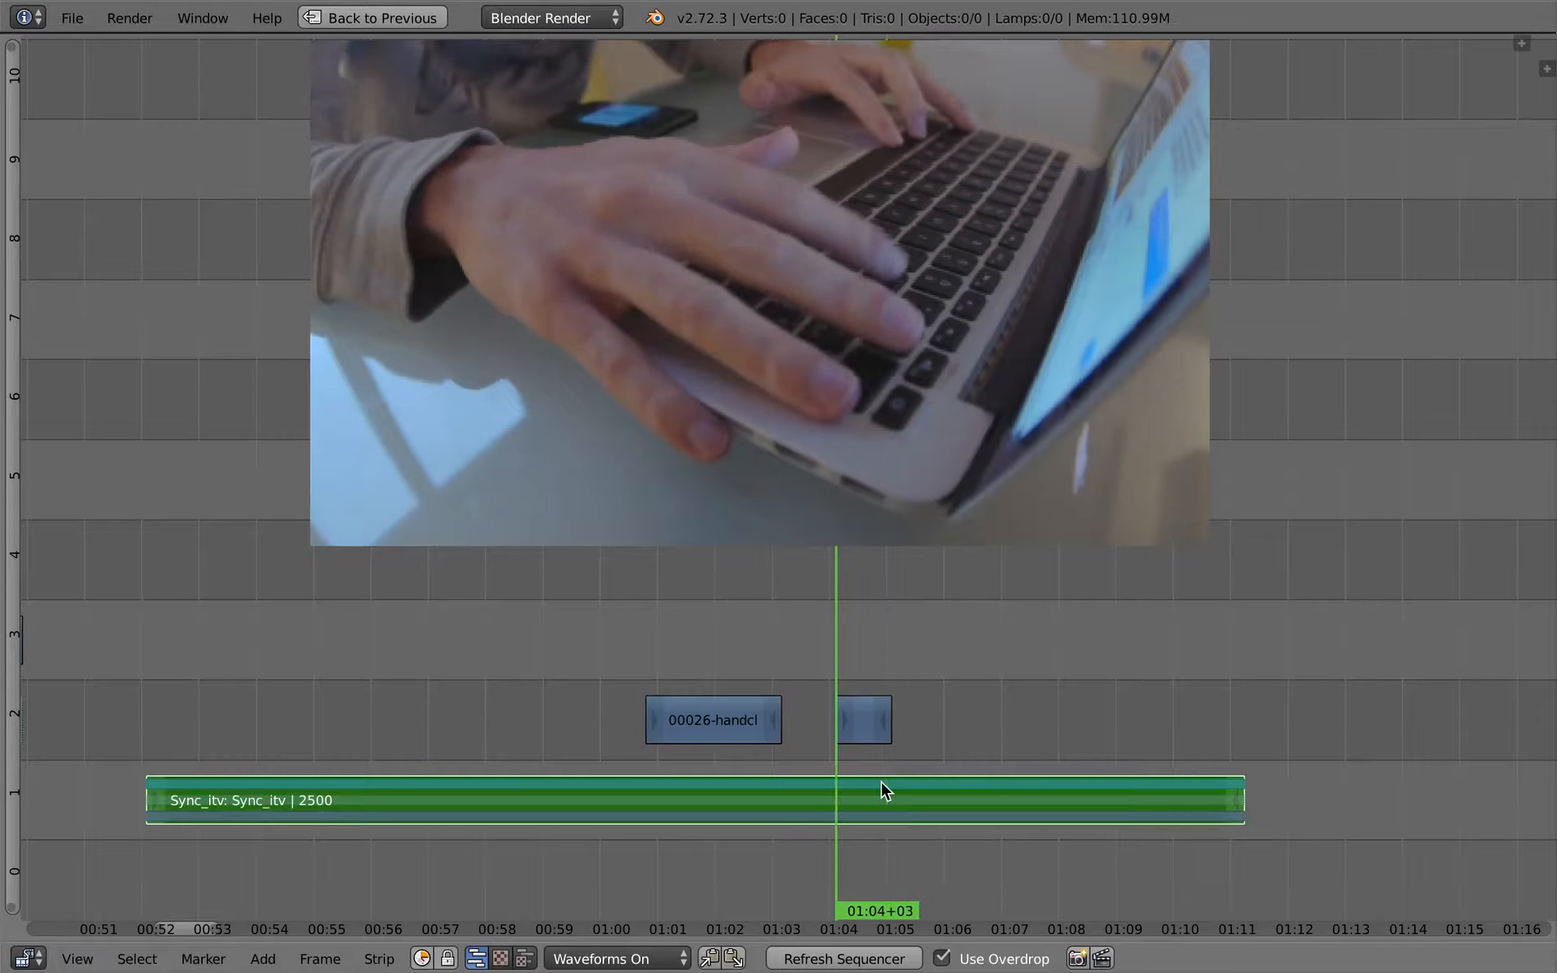
key(Page_Up)
key(Page_Down)
key(Page_Down)
key(Page_Down)
key(Page_Down)
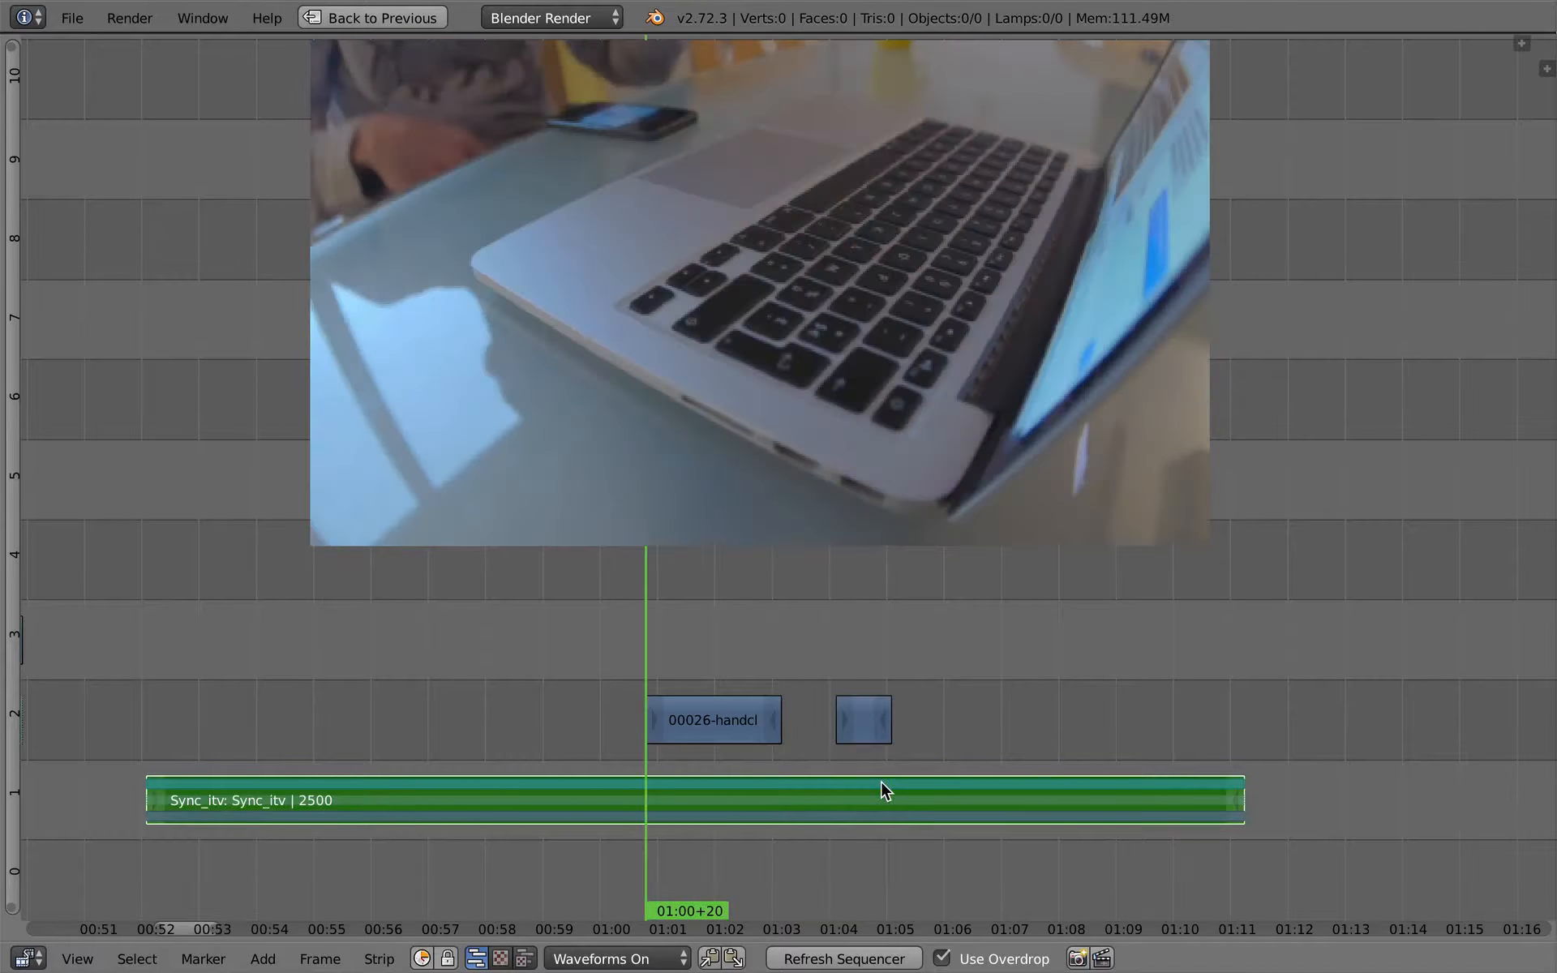
key(Page_Up)
key(Page_Up)
key(Page_Up)
key(Page_Up)
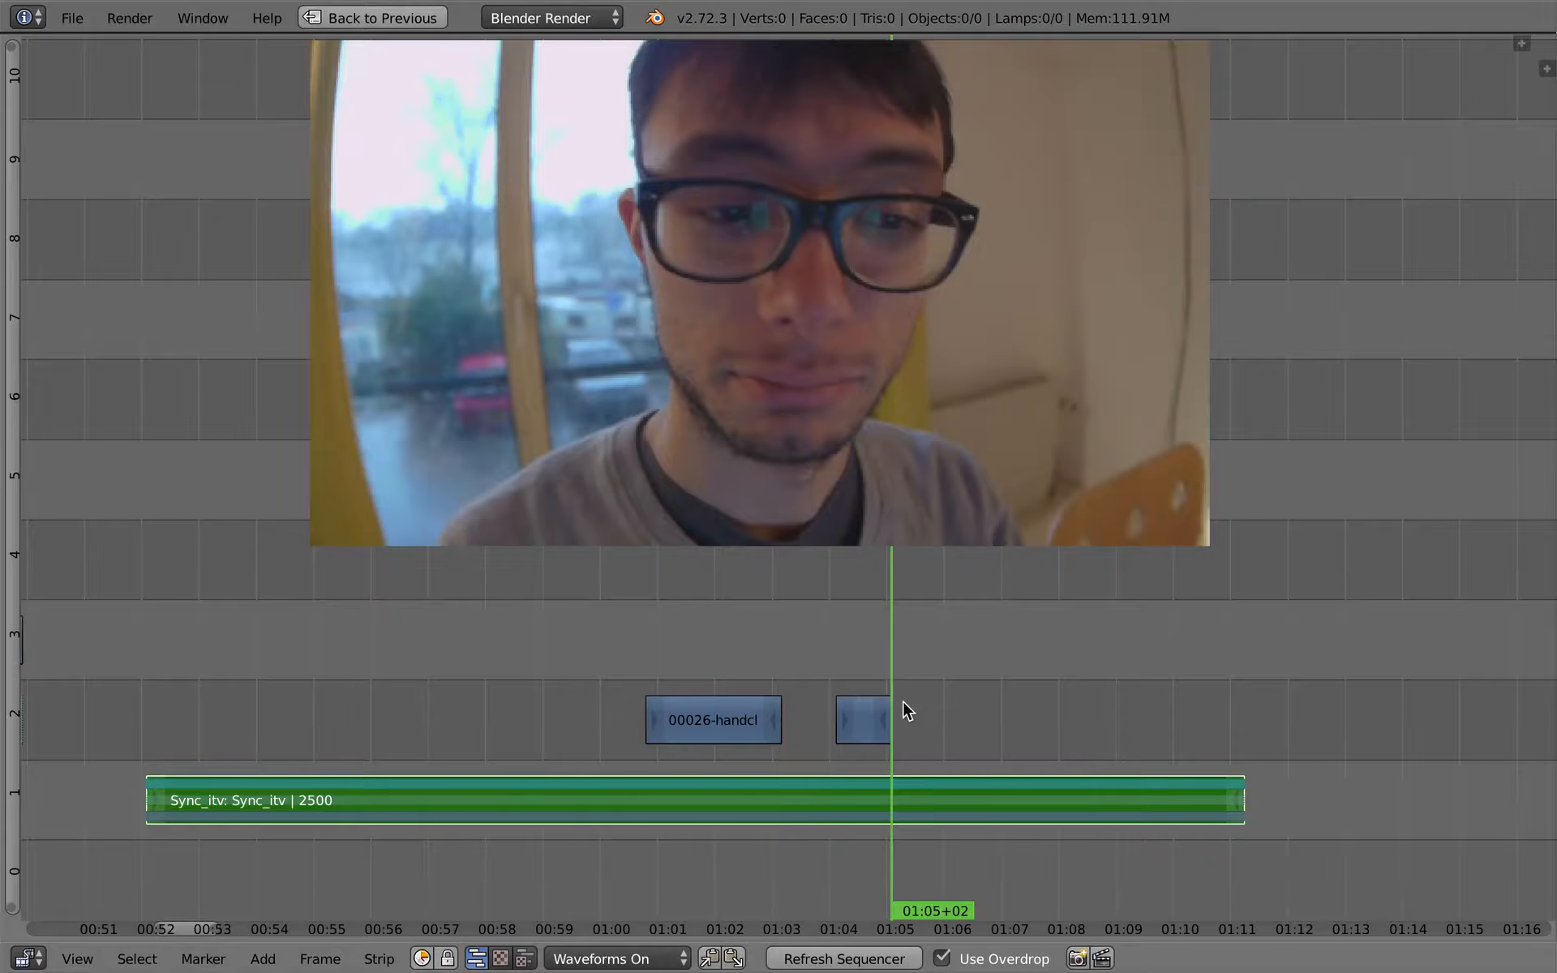
key(Page_Up)
key(Page_Down)
key(Page_Down)
key(Page_Up)
key(Page_Down)
key(Page_Down)
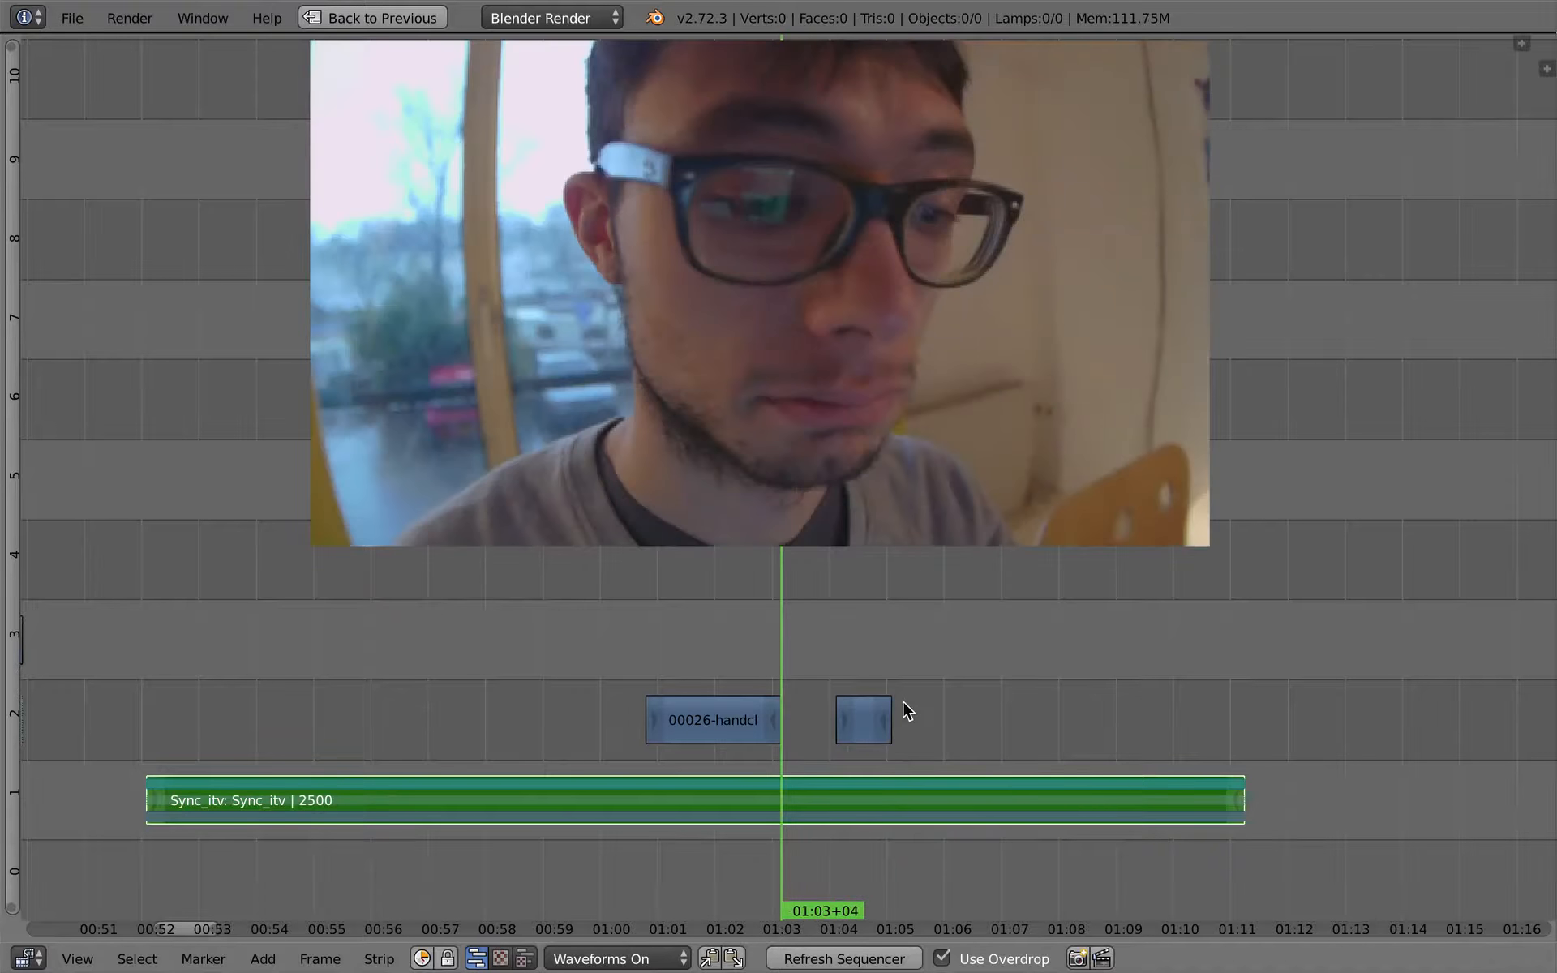
- Place the playhead at the end of the second cutaway and cut the interview strip at 01:05+02
key(Page_Down)
key(Page_Down)
key(Page_Up)
key(Page_Up)
key(Page_Up)
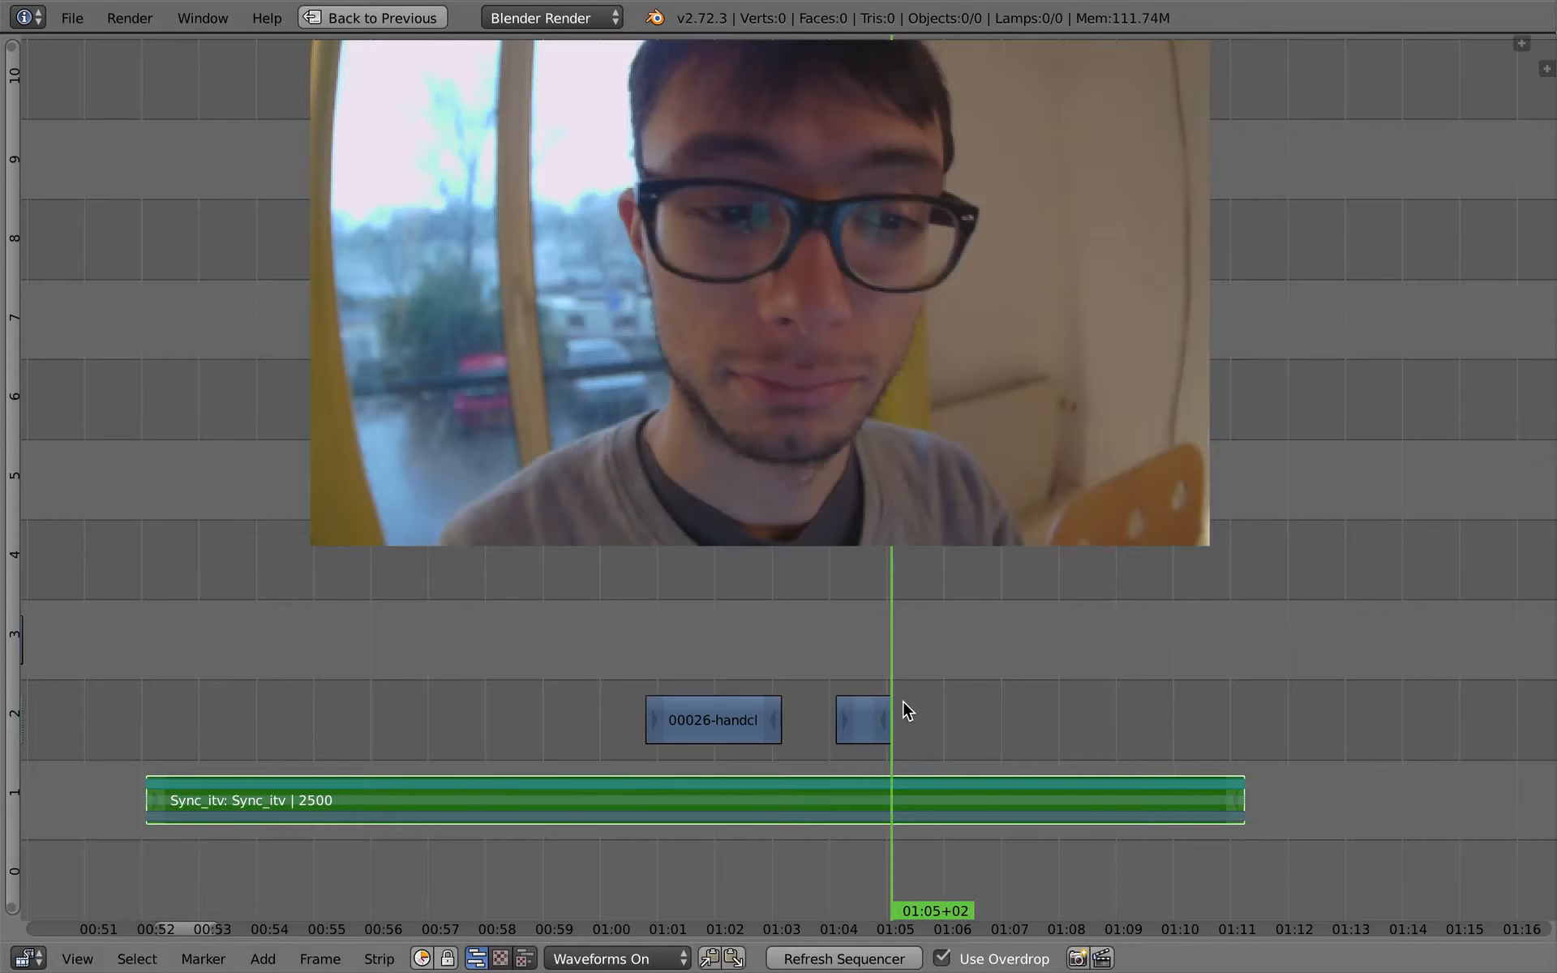
key(k)
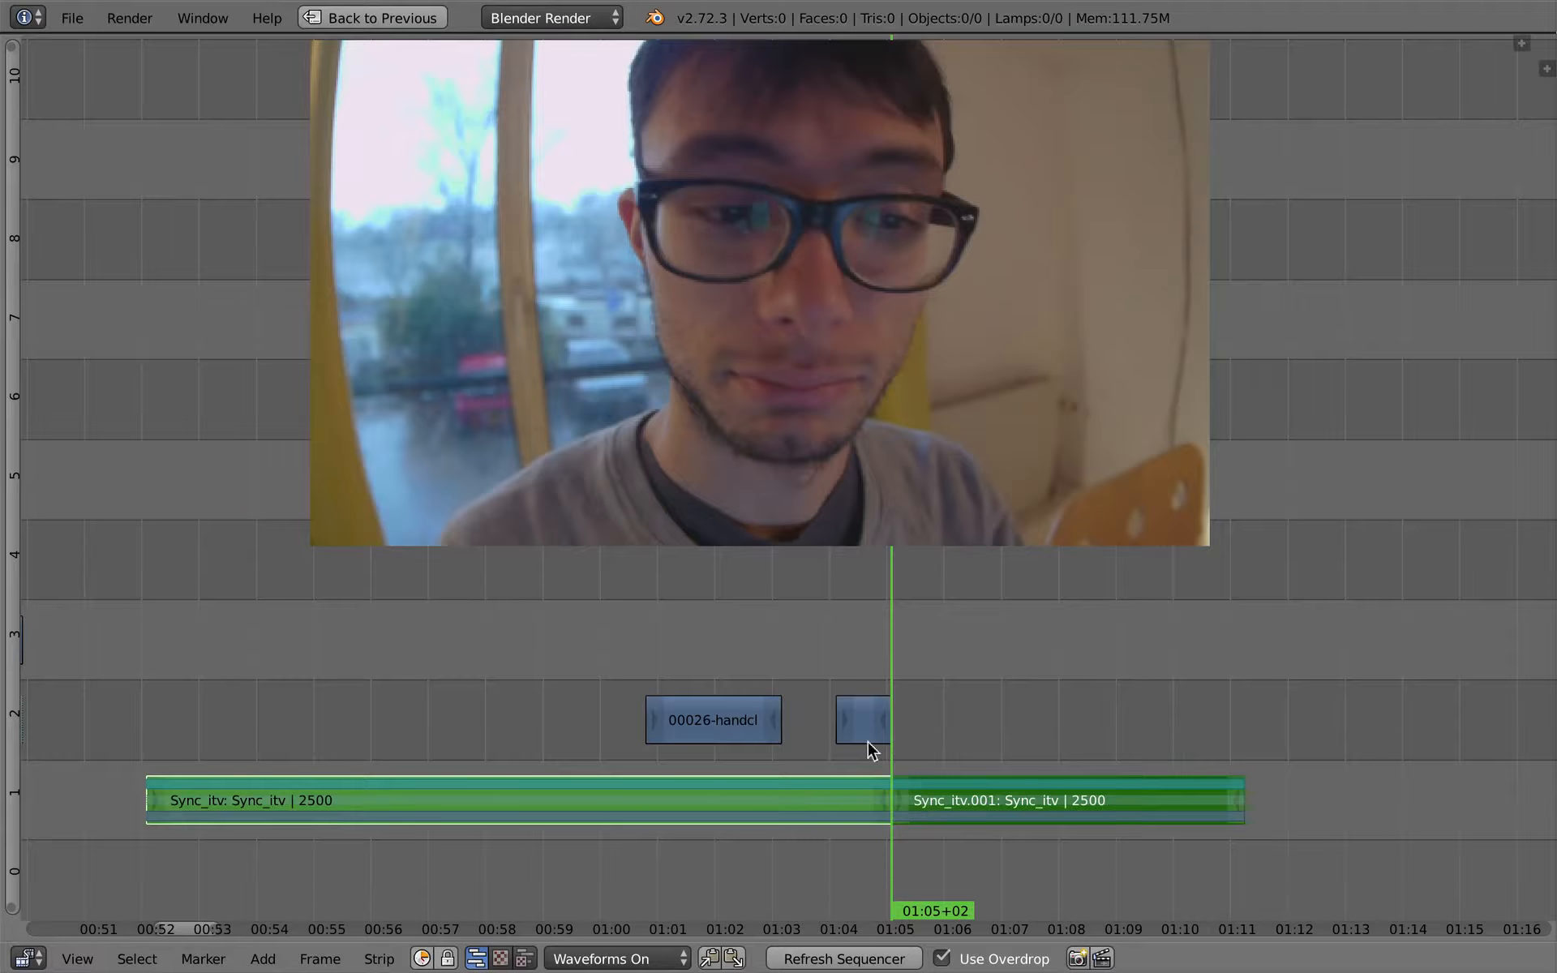
- Move the coffee clip, its sound and the last interview piece earlier and one channel down, the coffee starting at about 01:15
drag(836, 733, 813, 659)
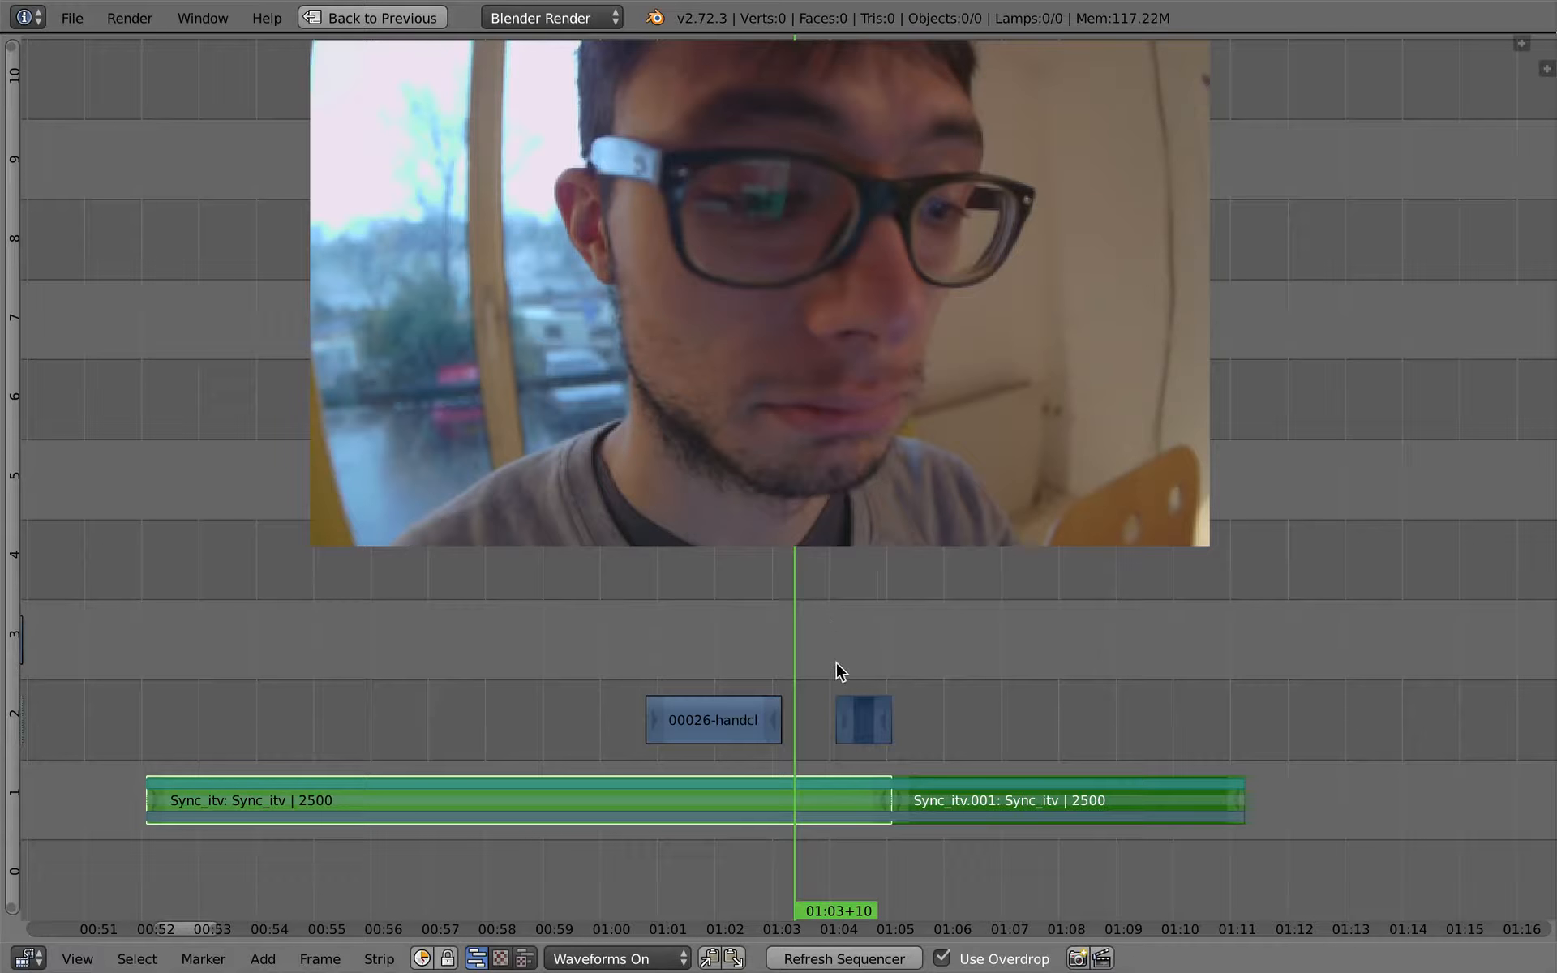
ctrl+middle_drag(1272, 626, 809, 716)
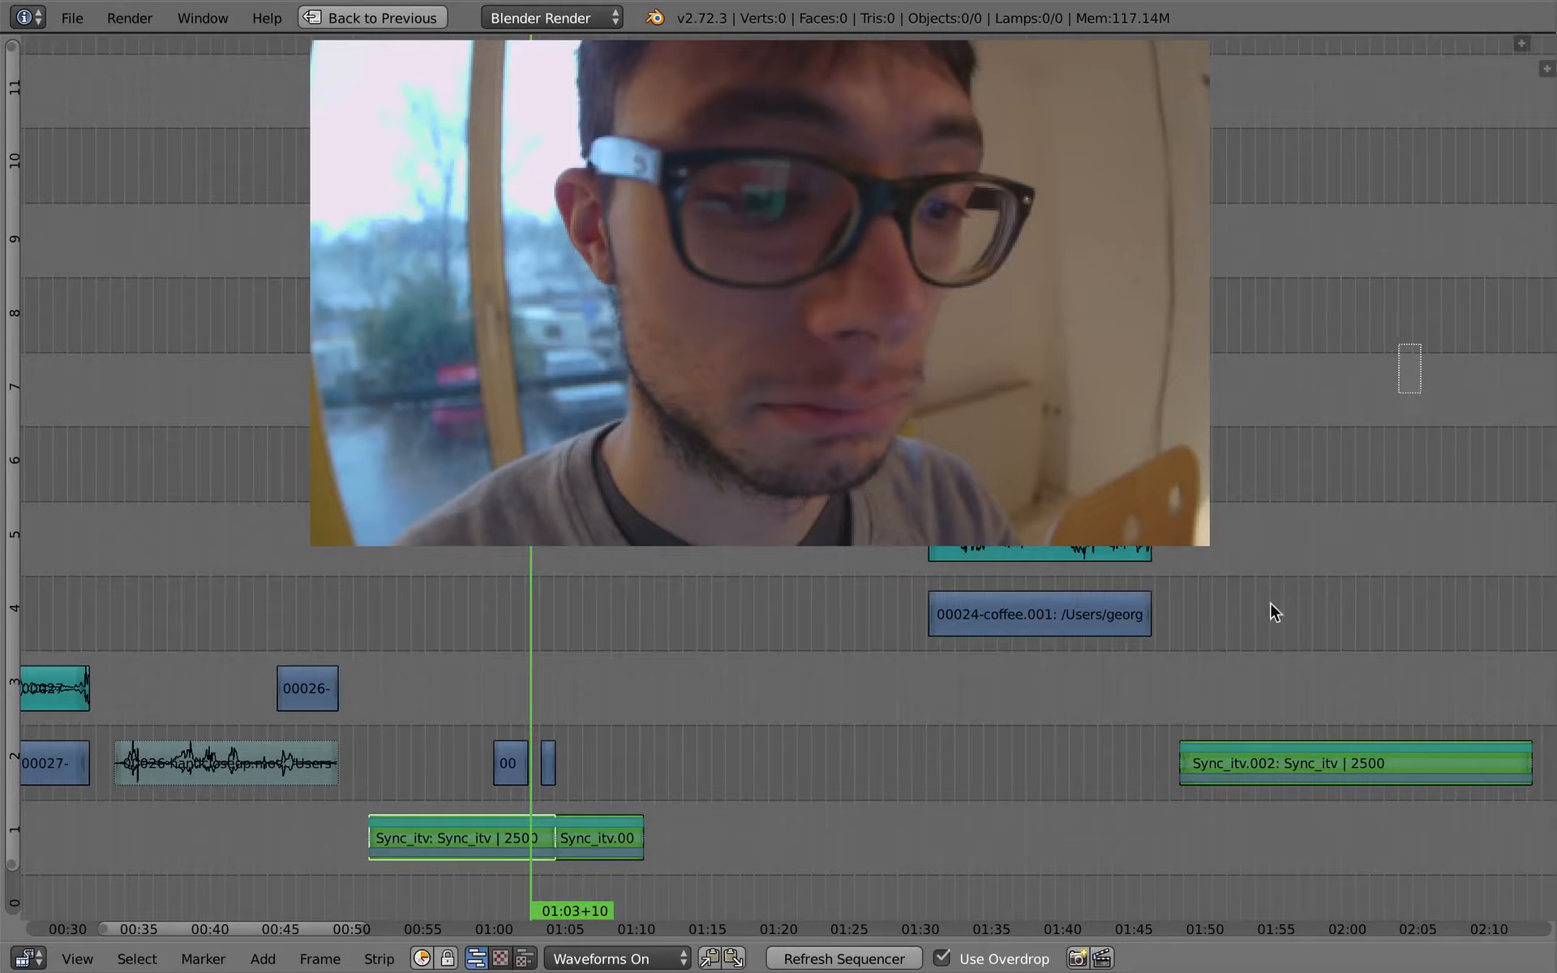
key(g)
click(896, 738)
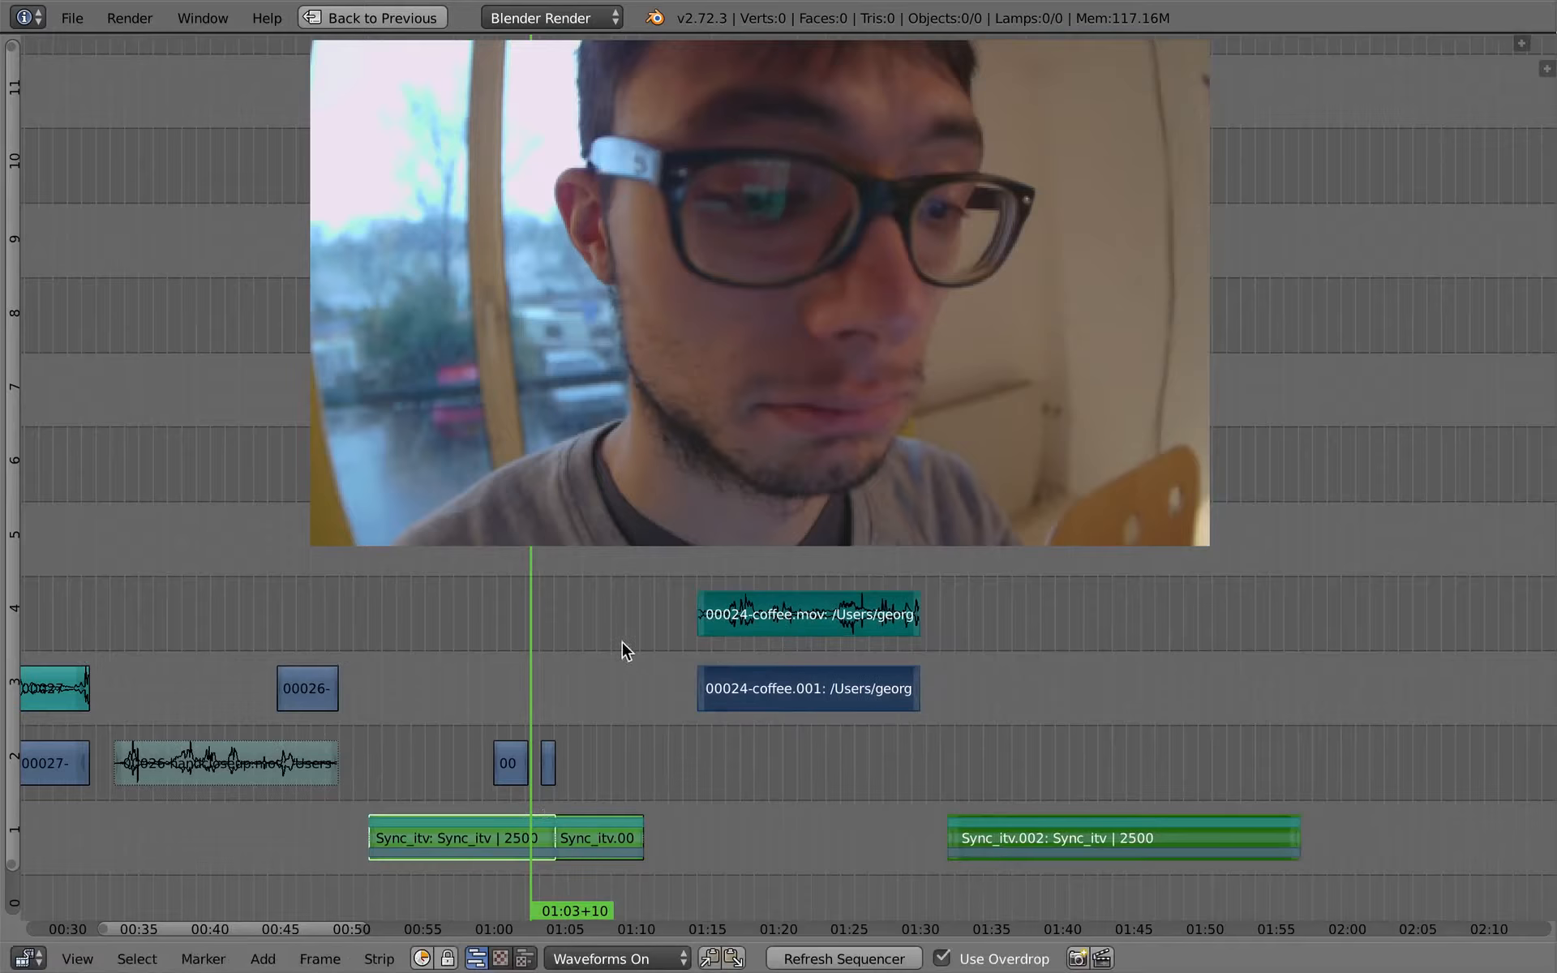
- Select the strips on either side of the playhead, then try sliding those after it about 83 frames later
ctrl+right_click(541, 631)
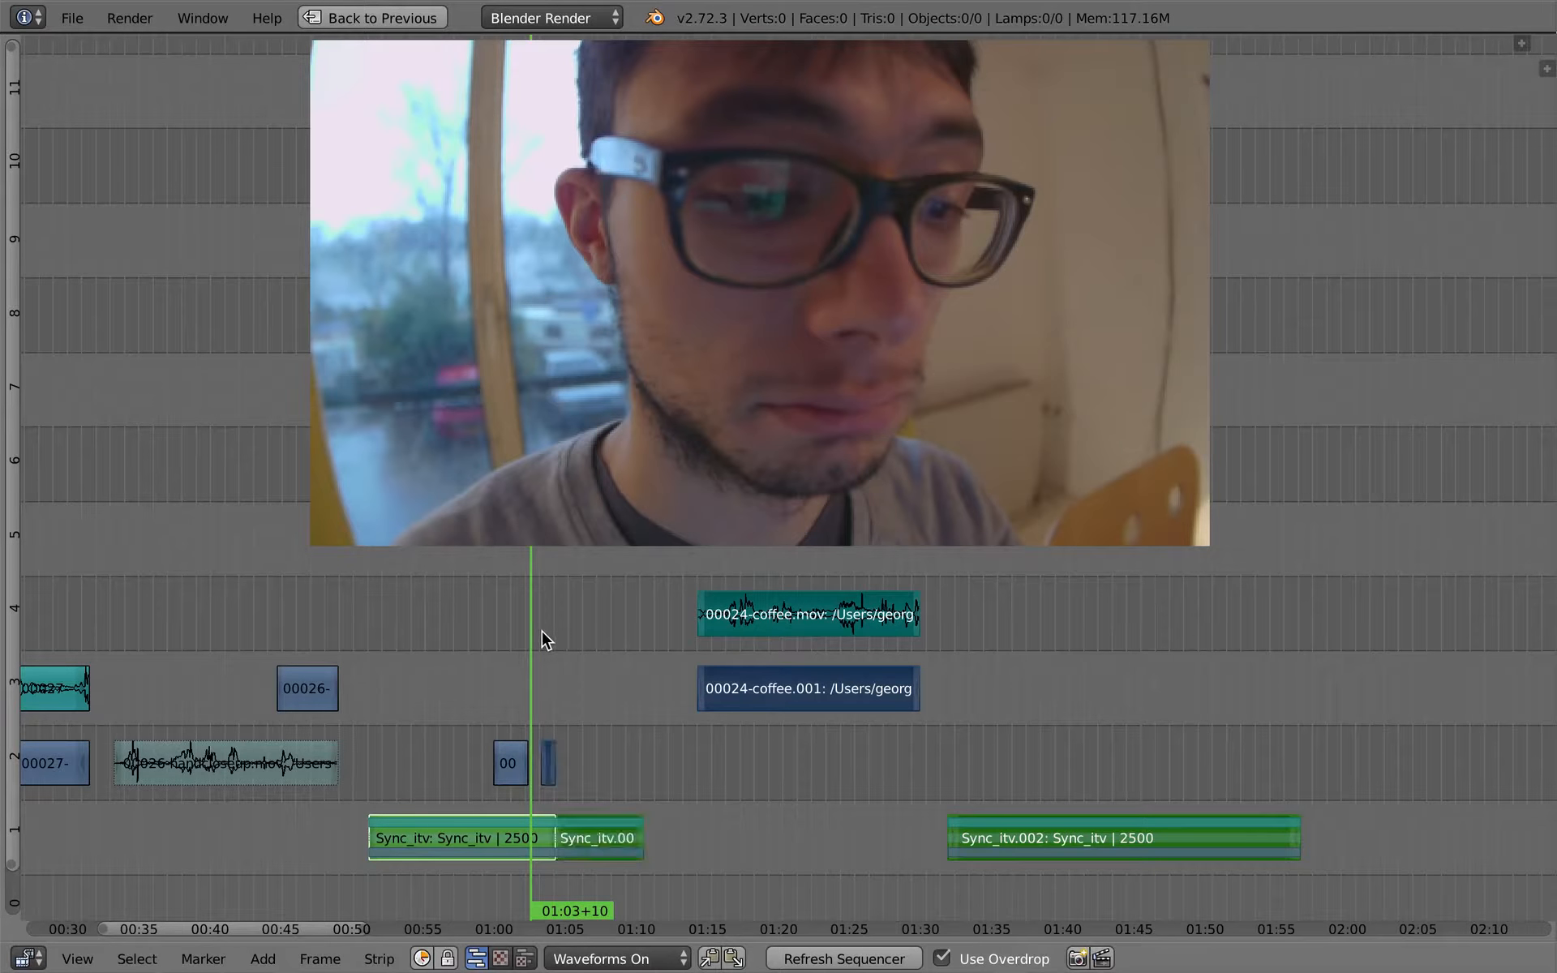
right_click(566, 616)
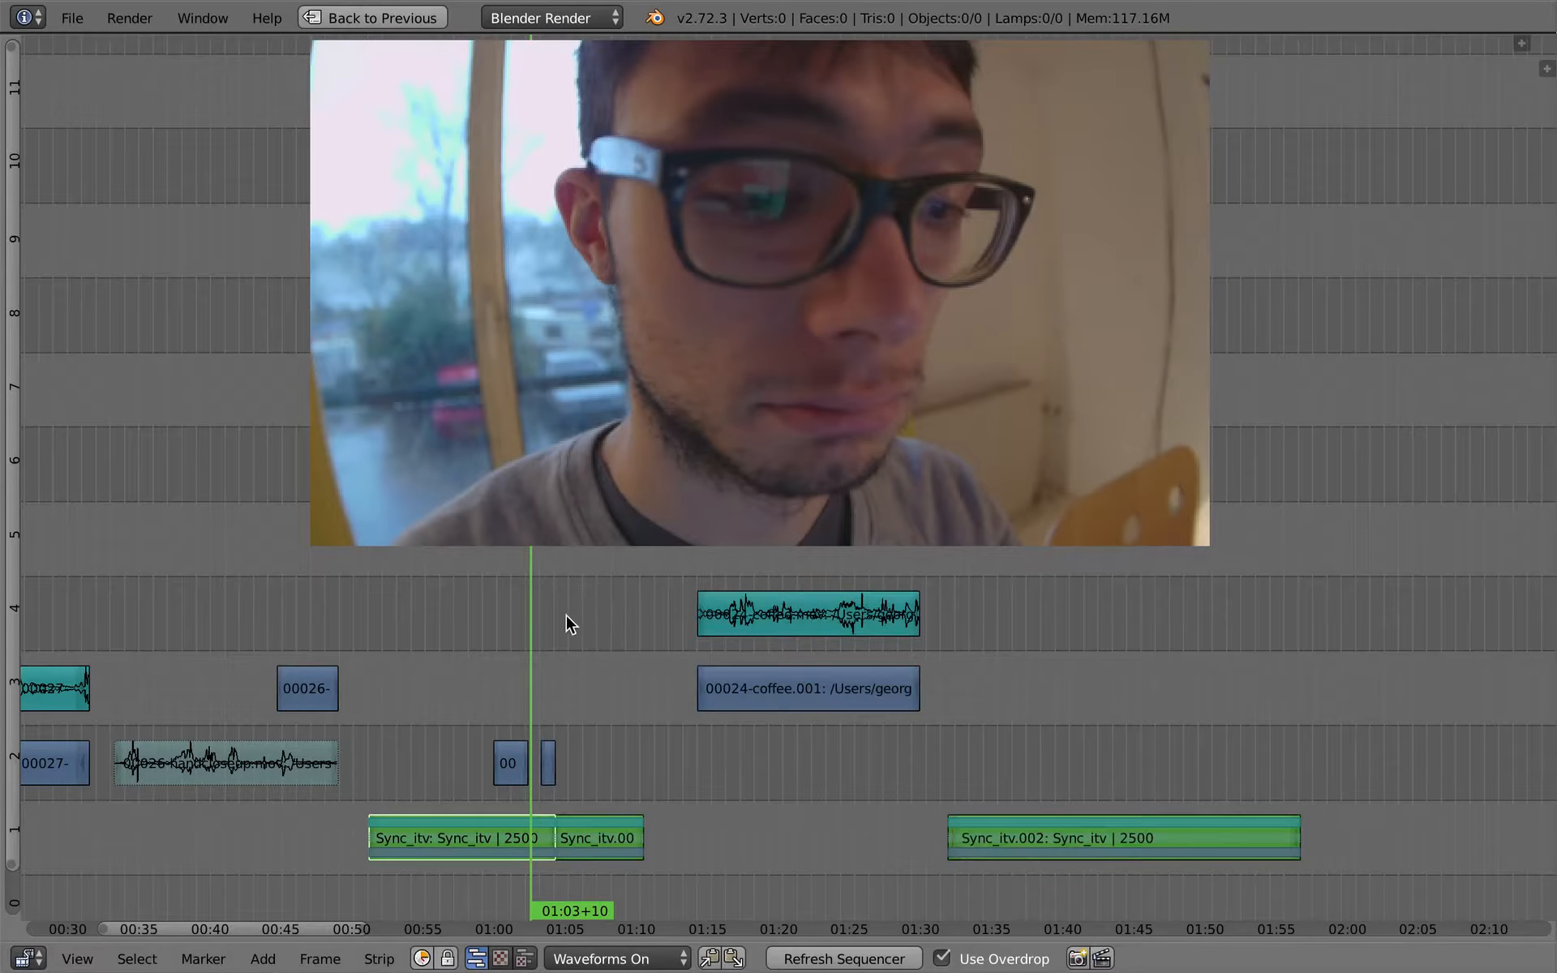
ctrl+right_click(555, 610)
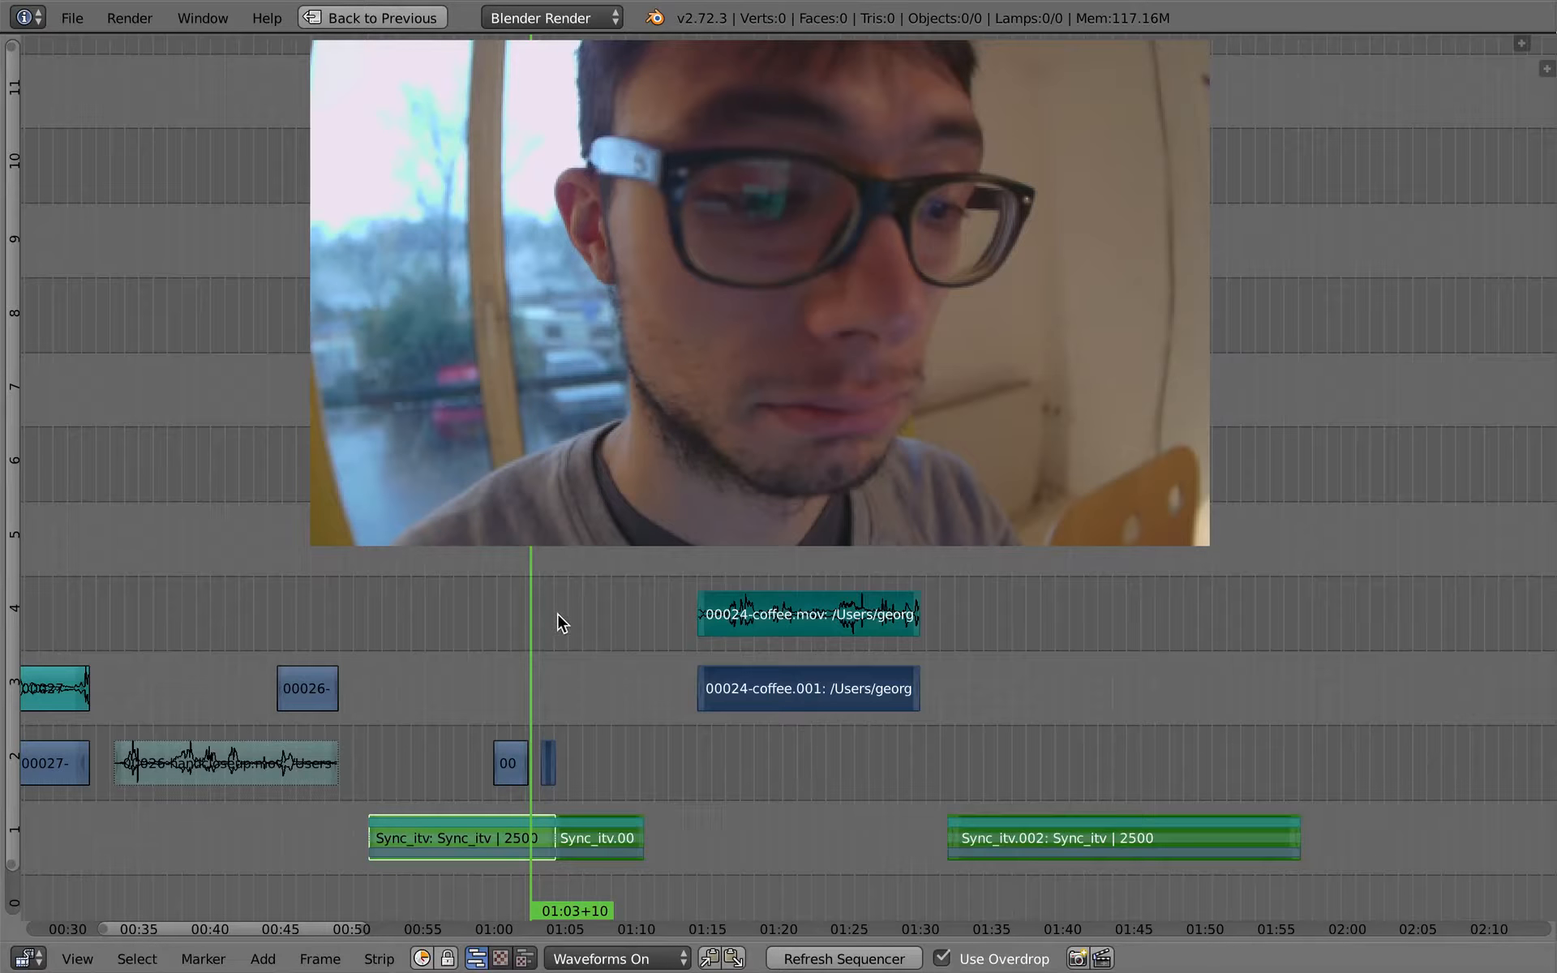
ctrl+right_click(504, 640)
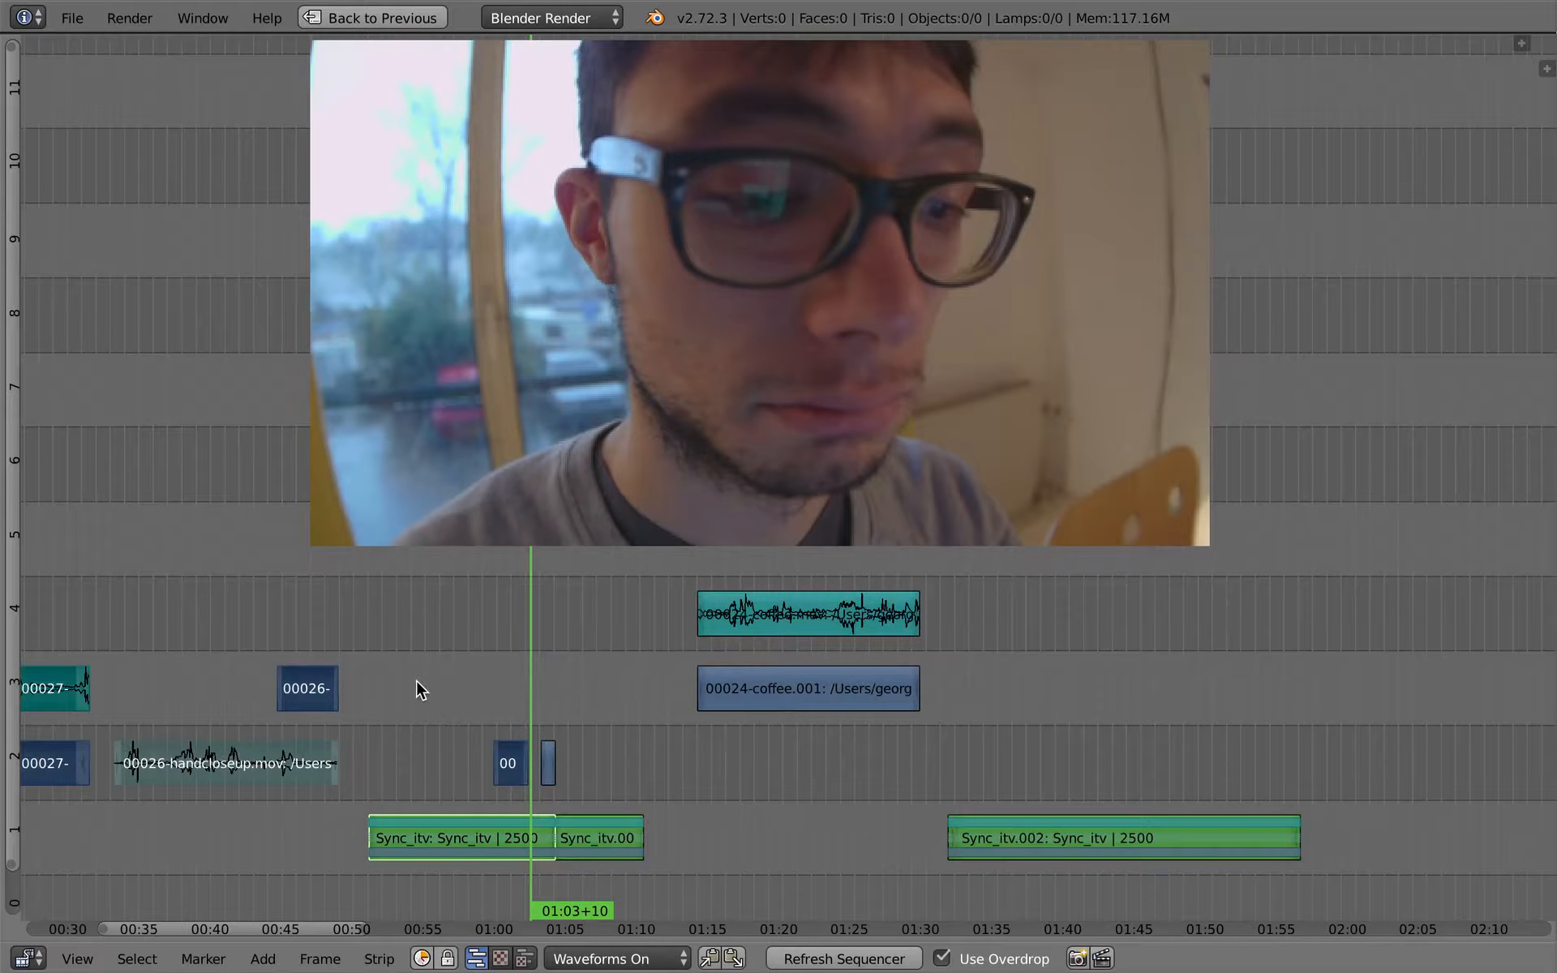
middle_drag(424, 683, 636, 663)
ctrl+right_click(760, 610)
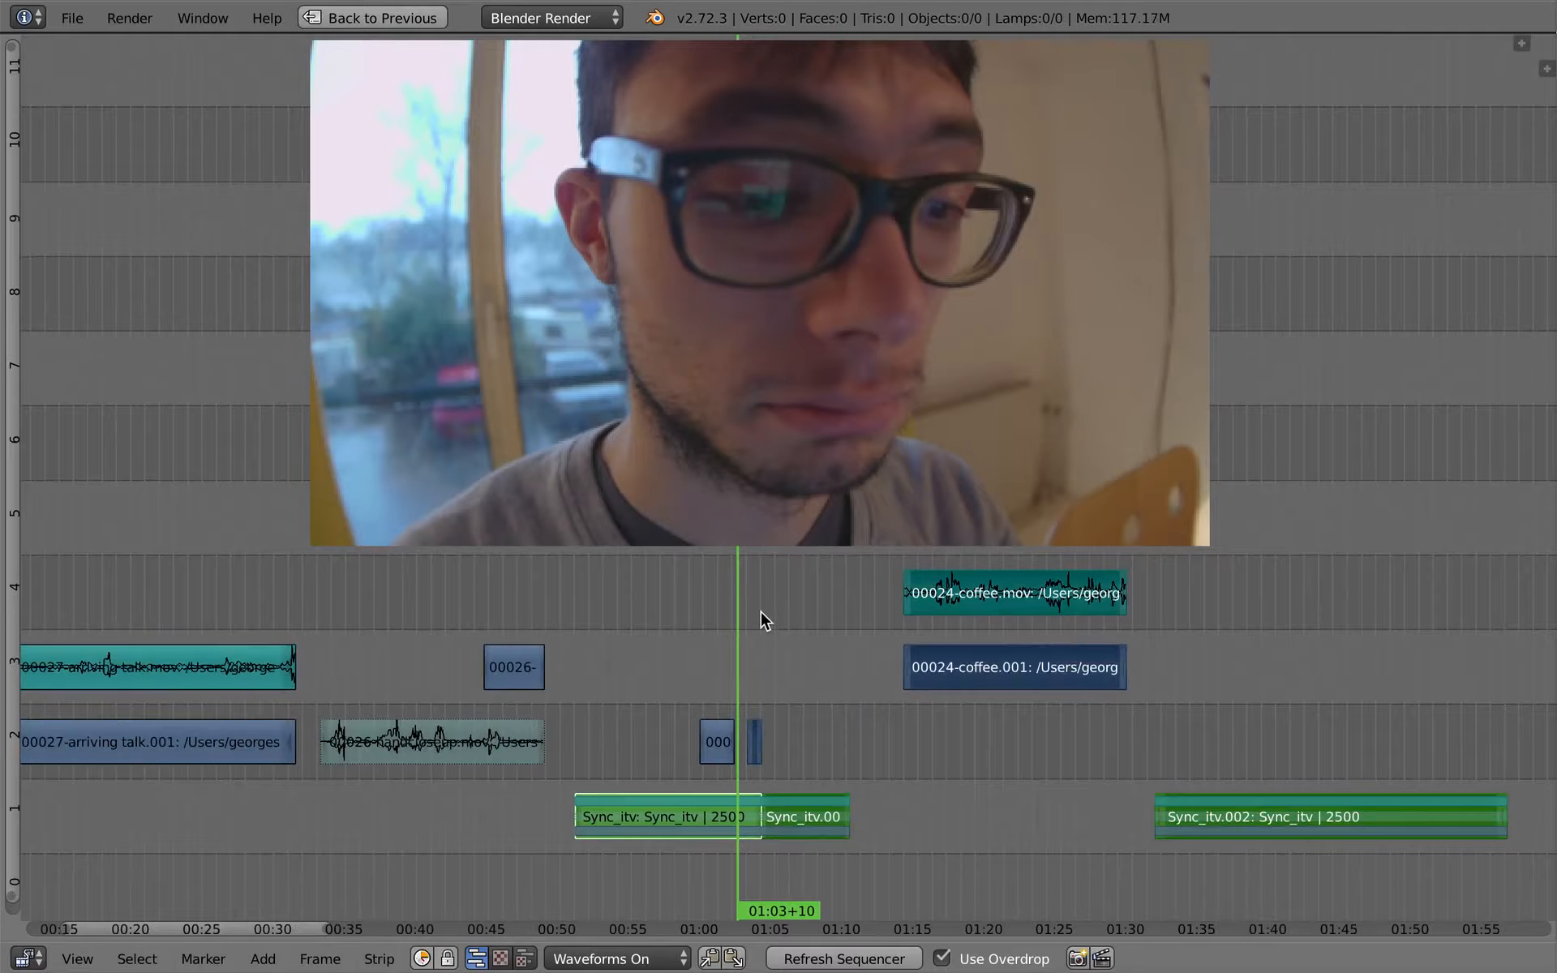
key(g)
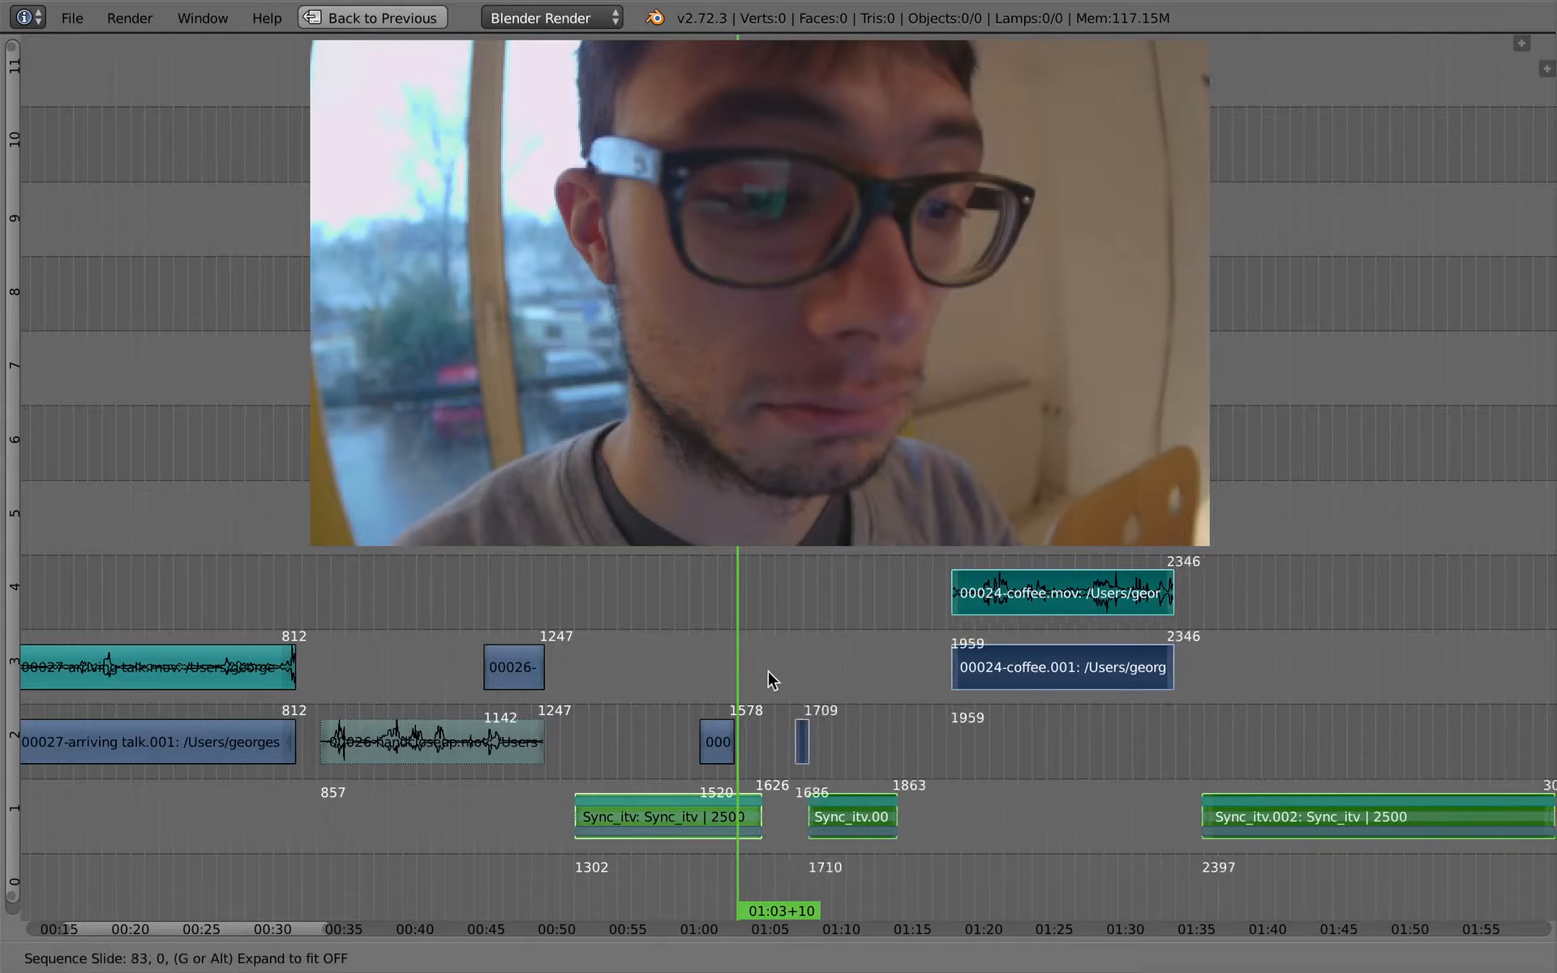
key(Escape)
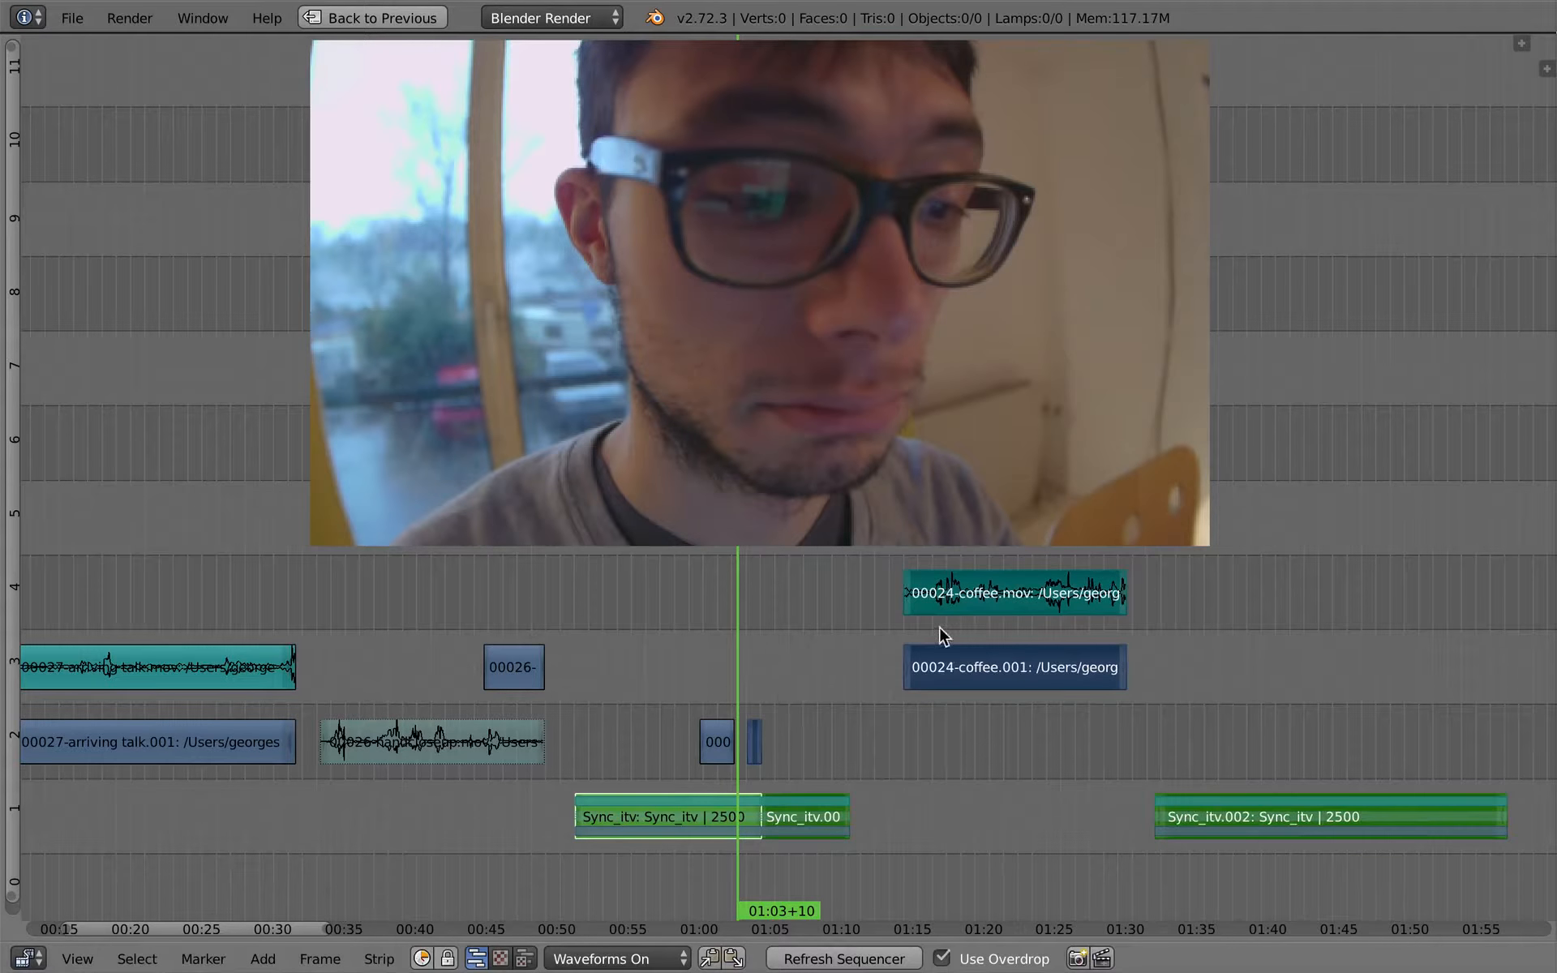
scroll(815, 756, up, 3)
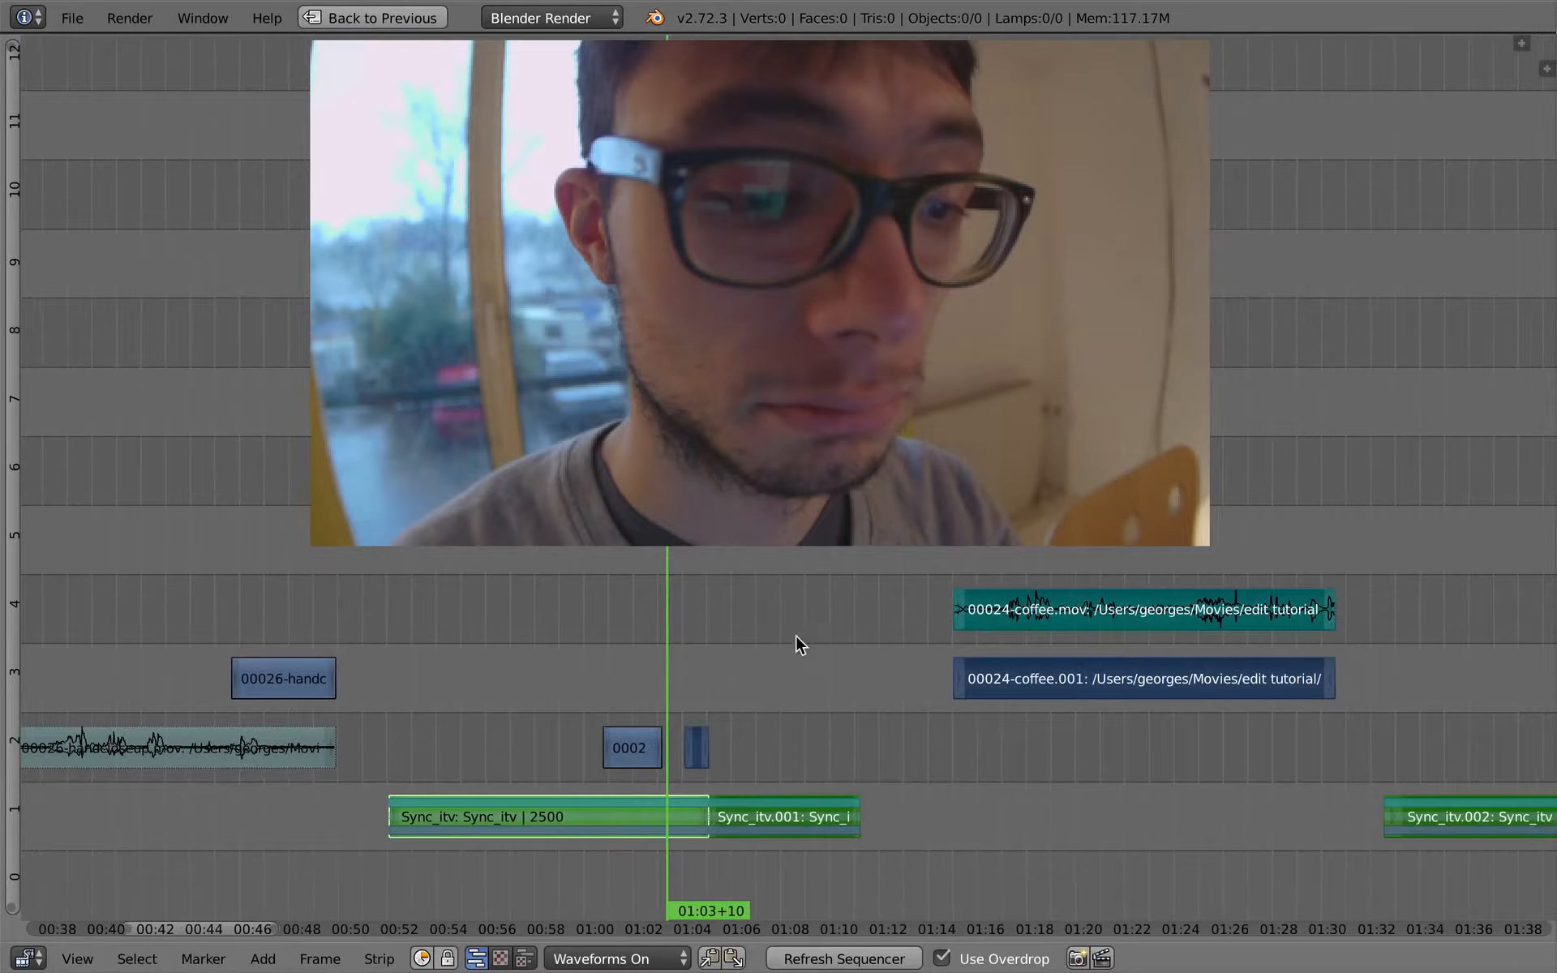
scroll(796, 730, up, 5)
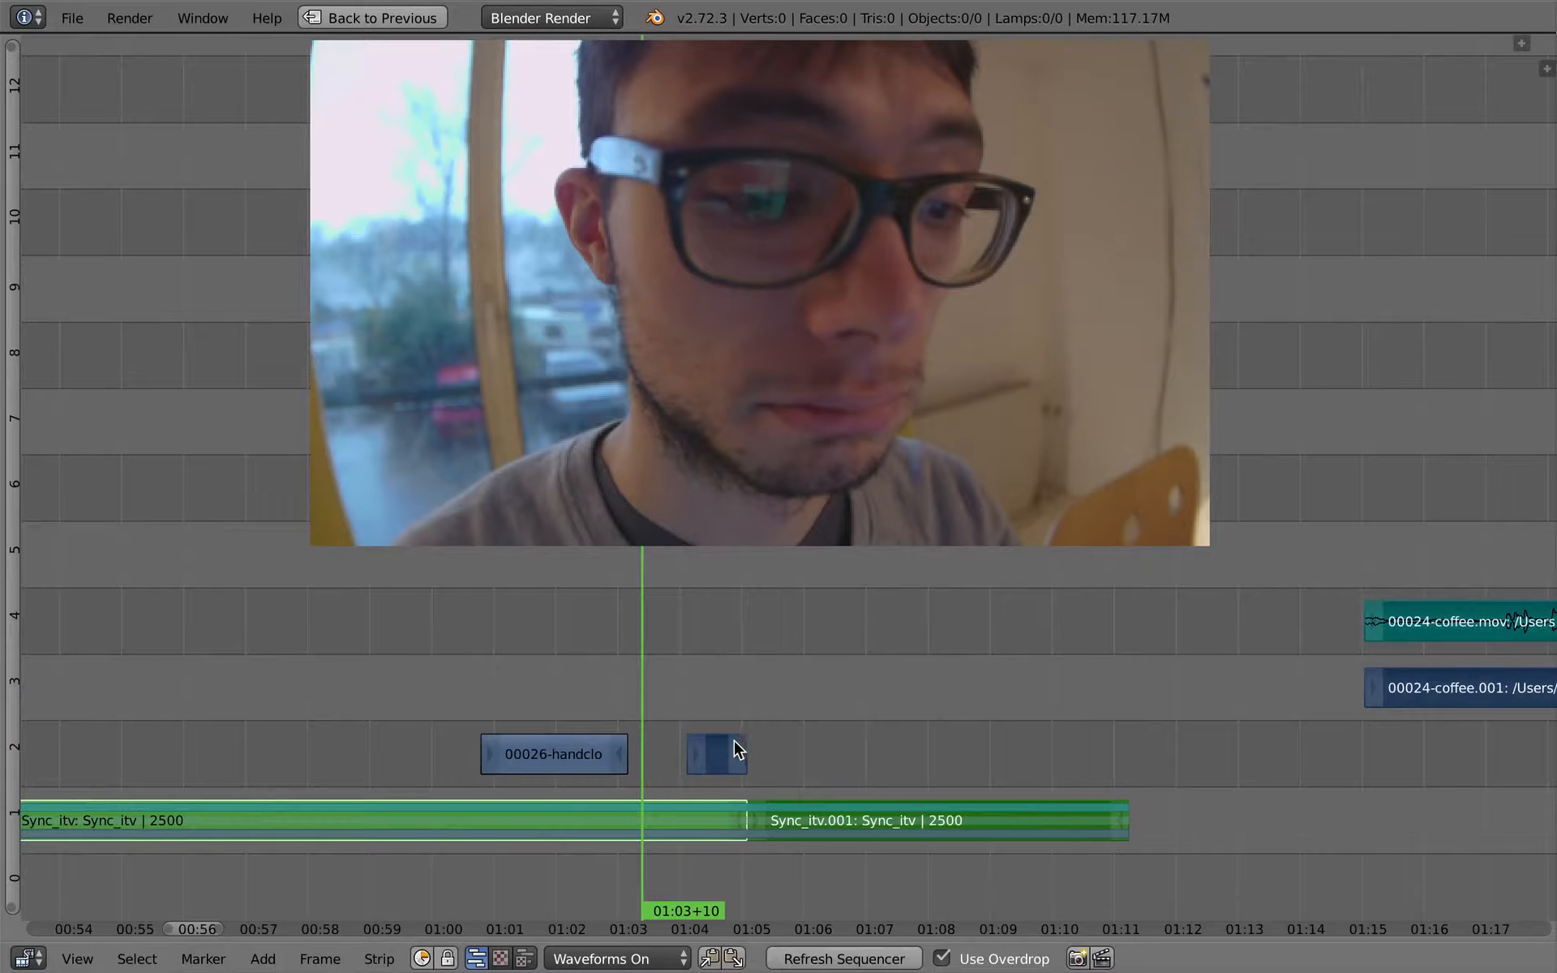
mouse_move(738, 749)
ctrl+middle_down()
mouse_move(789, 708)
mouse_move(772, 726)
mouse_move(758, 647)
mouse_move(726, 763)
ctrl+middle_up()
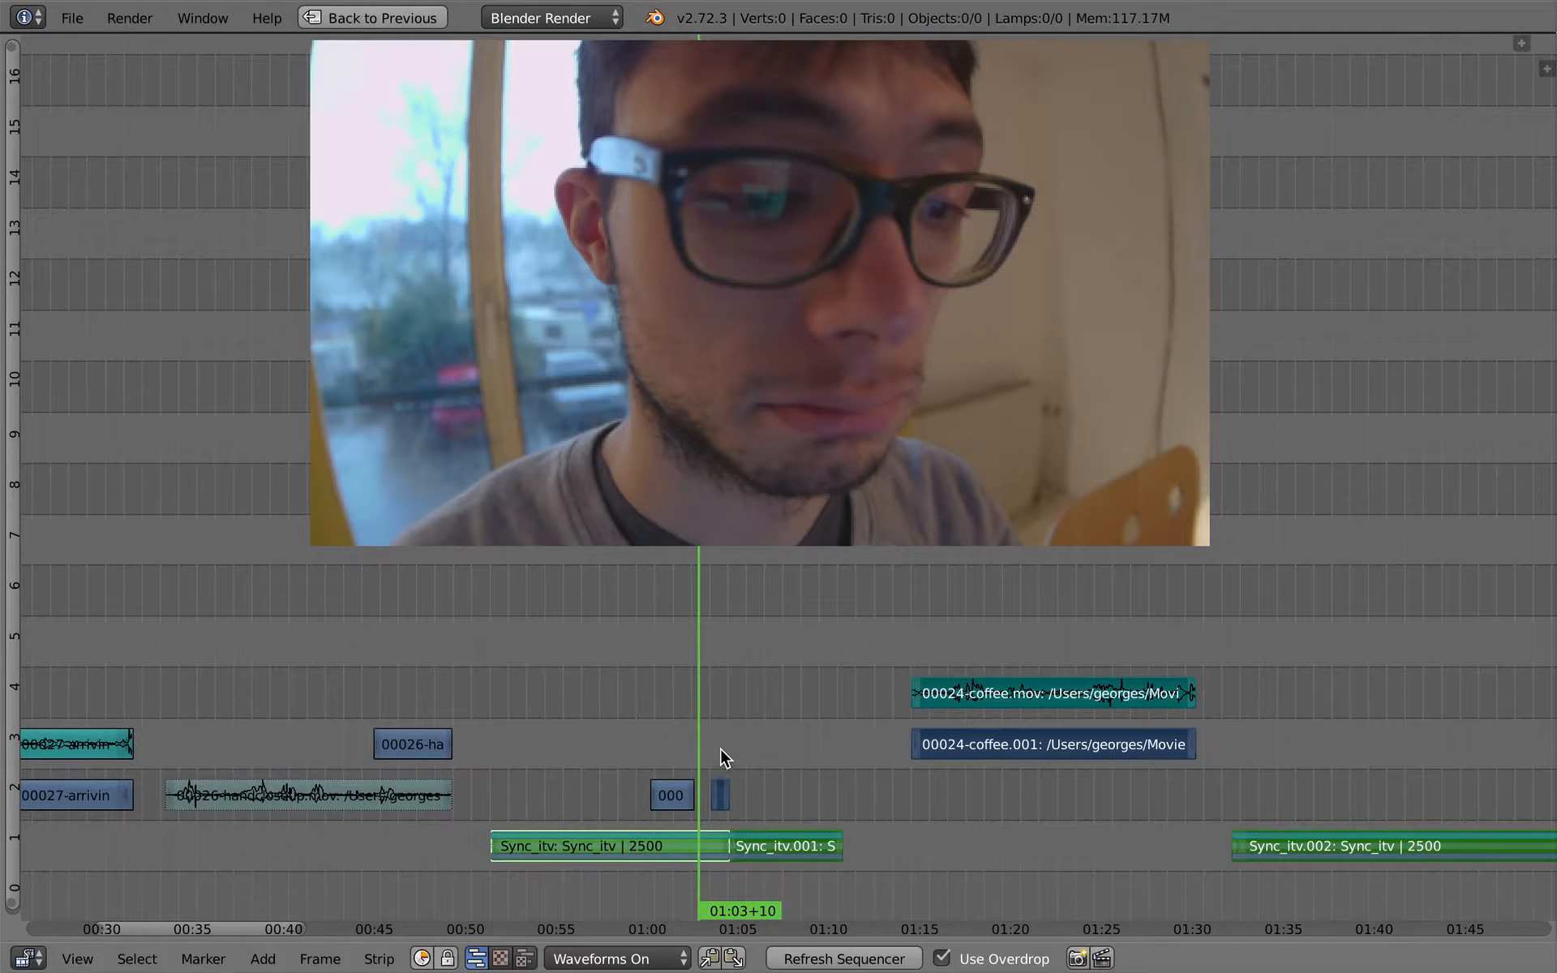
- Select all strips in the timeline and try extending them from the playhead
key(alt+h)
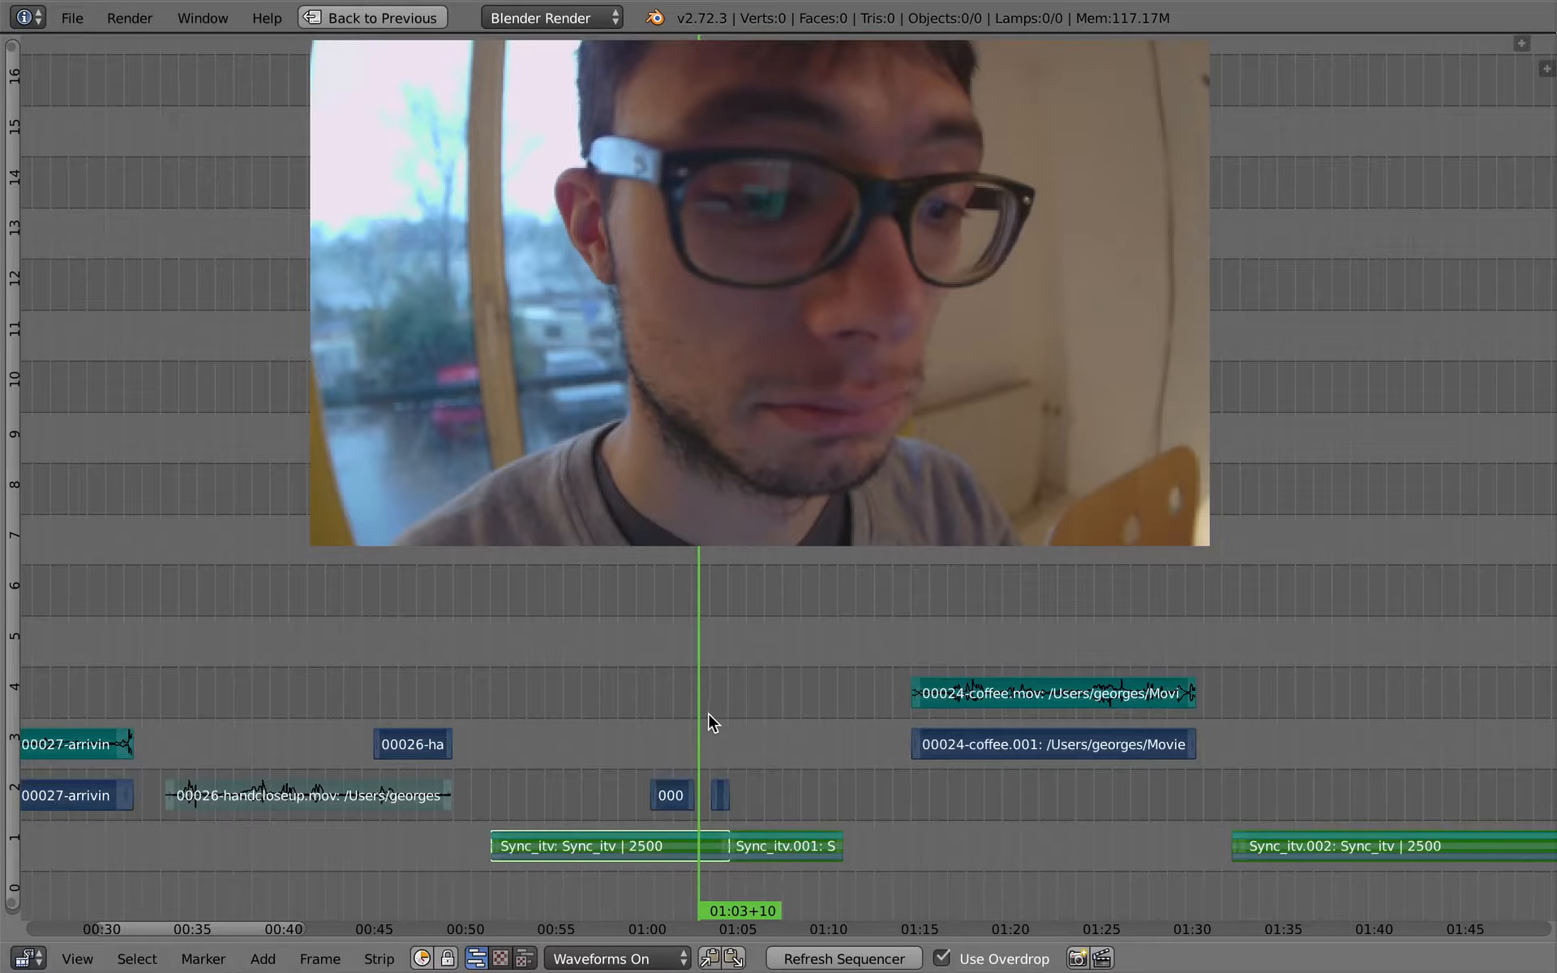
key(a)
key(a)
key(e)
key(a)
- Try sliding the strips after the playhead about 203 frames later and extending all strips by about 66 frames
ctrl+right_click(708, 701)
key(g)
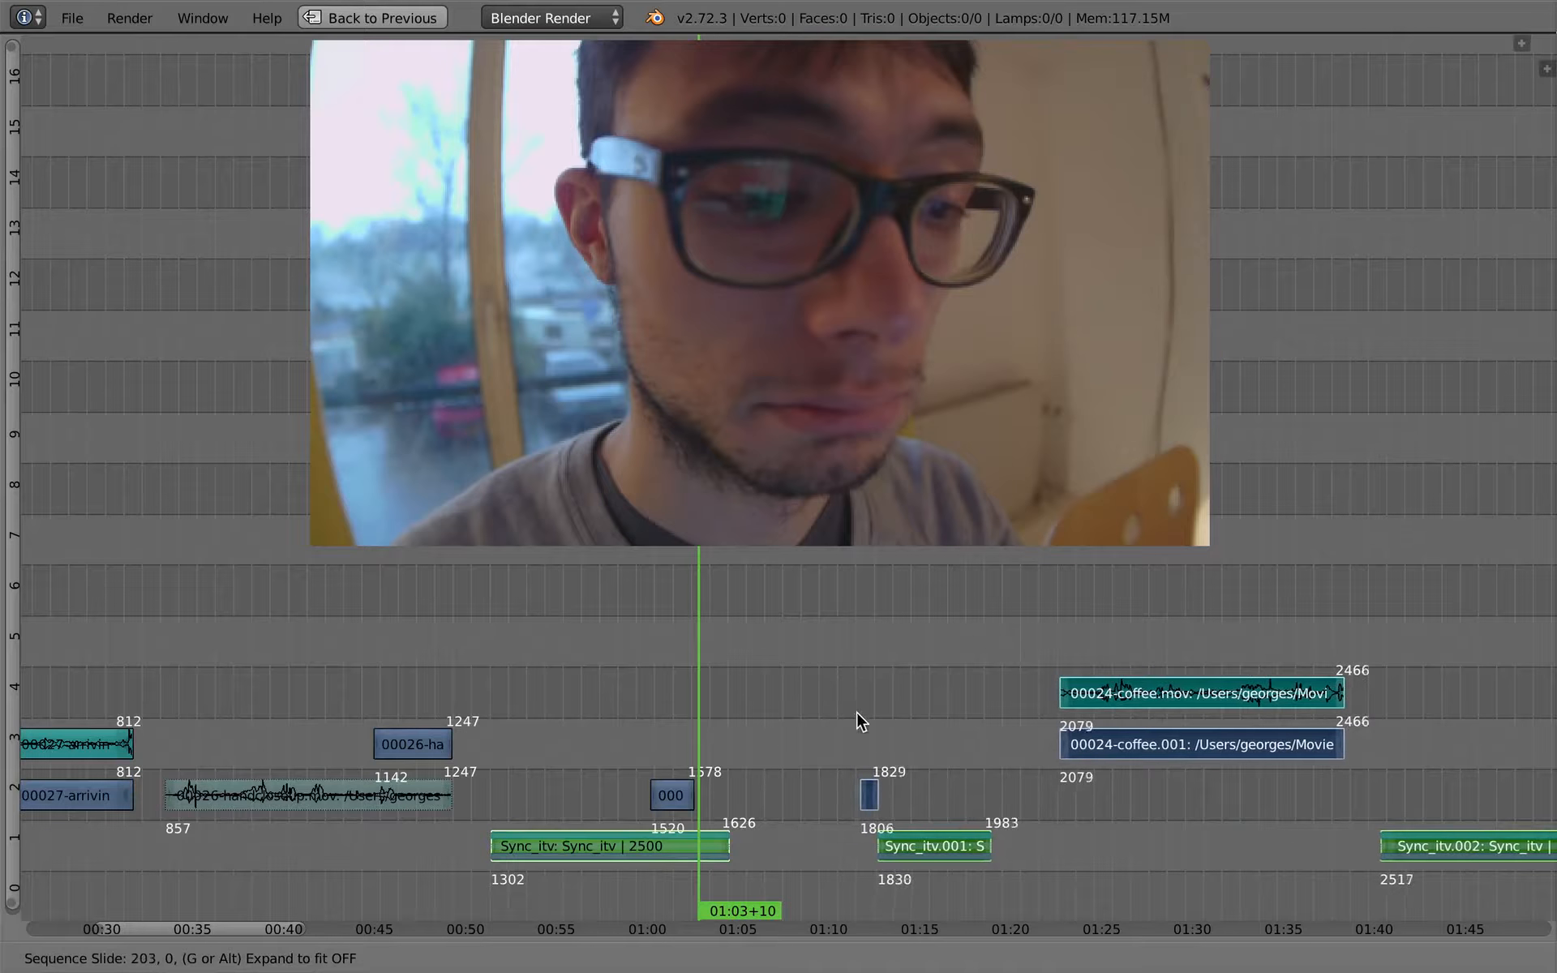
key(Escape)
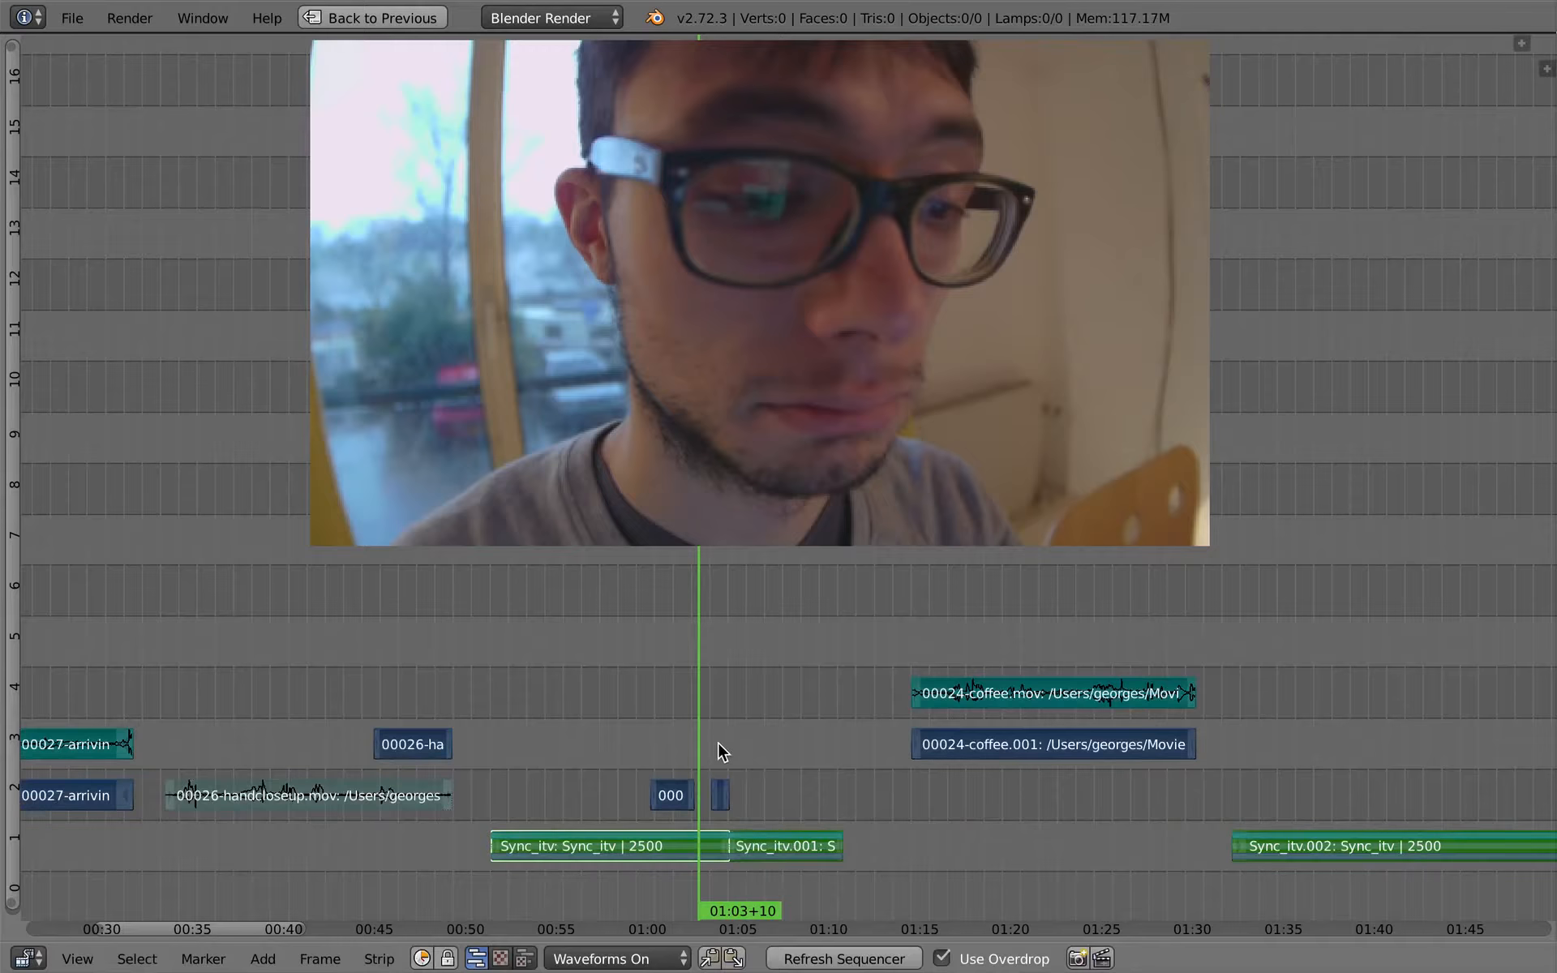
key(g)
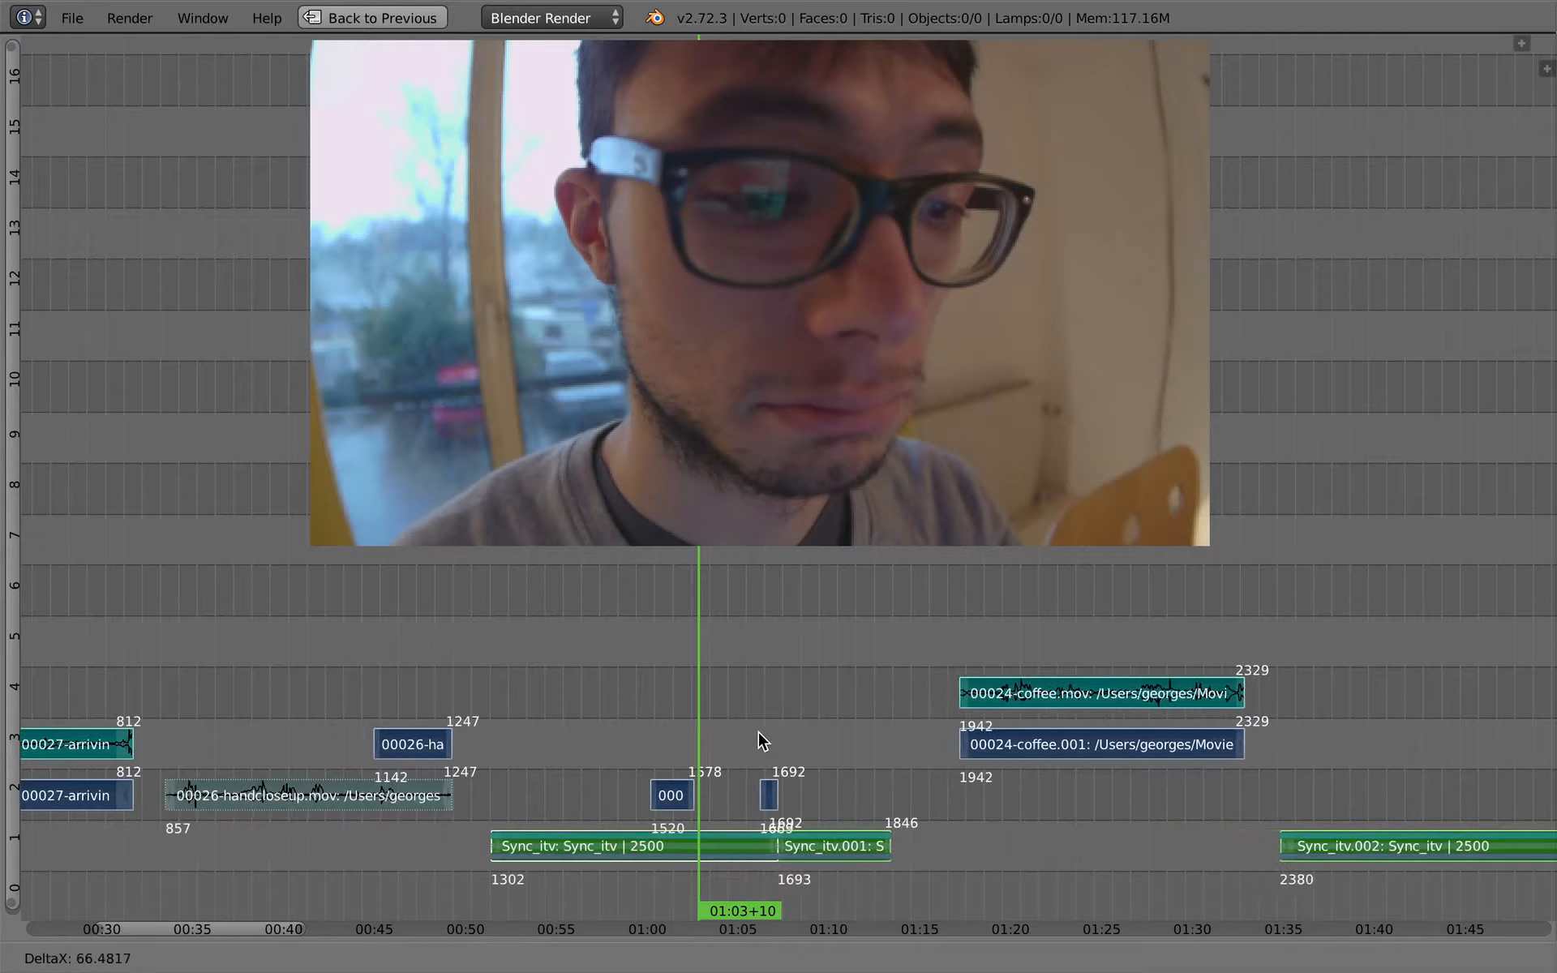
key(Escape)
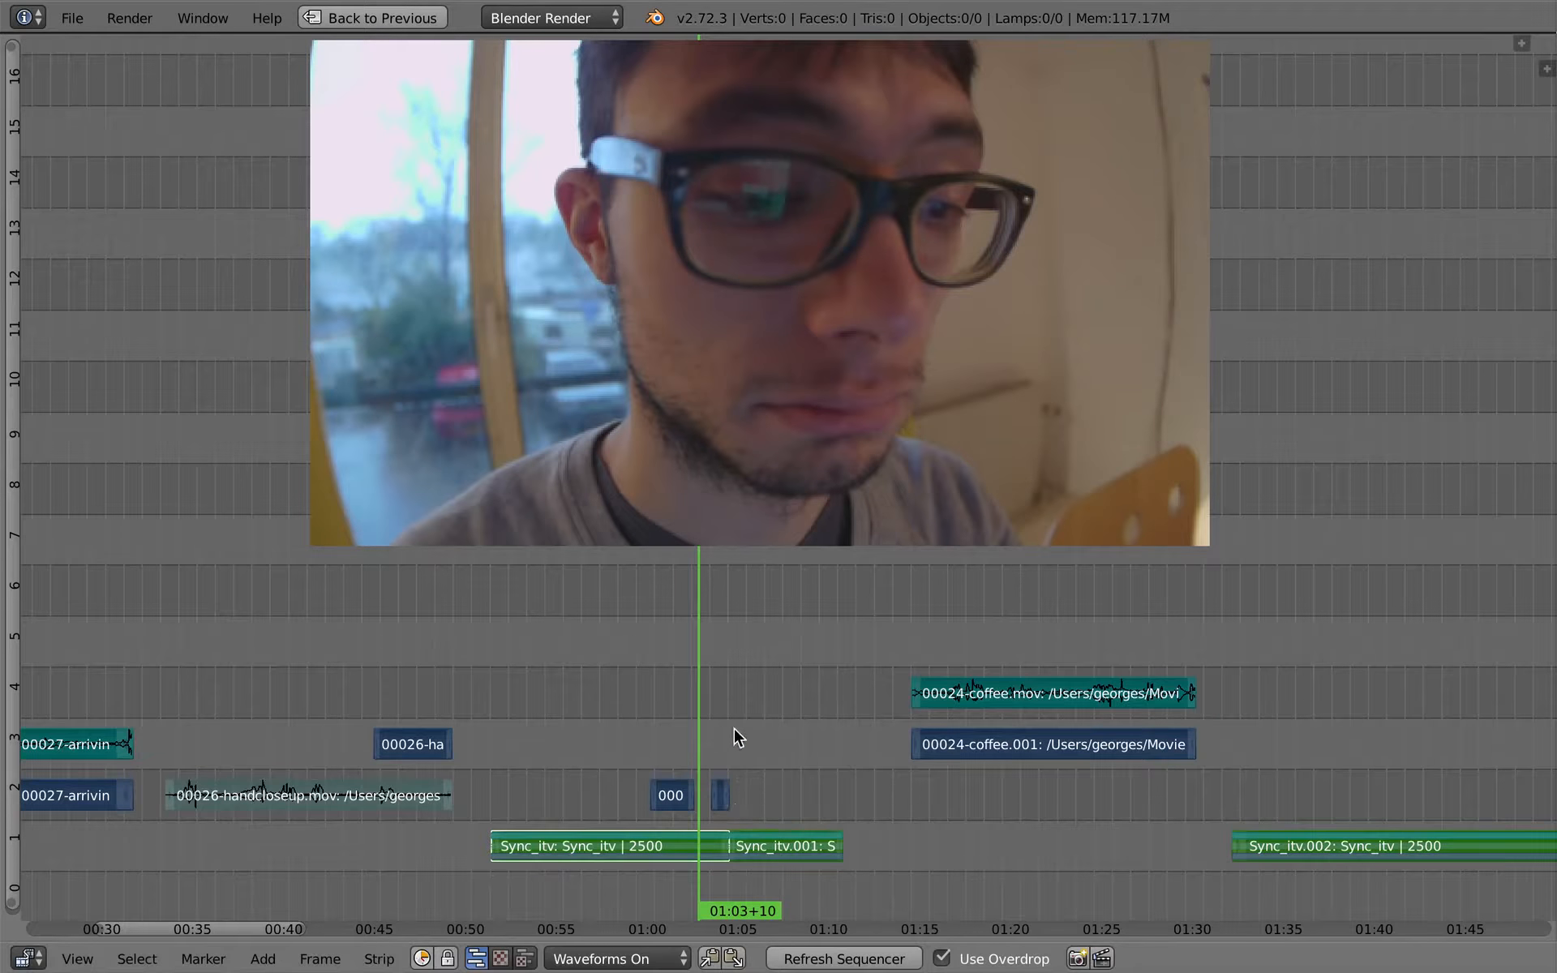
- Select only the strips after the playhead and slide them about 34 frames later
scroll(736, 747, up, 3)
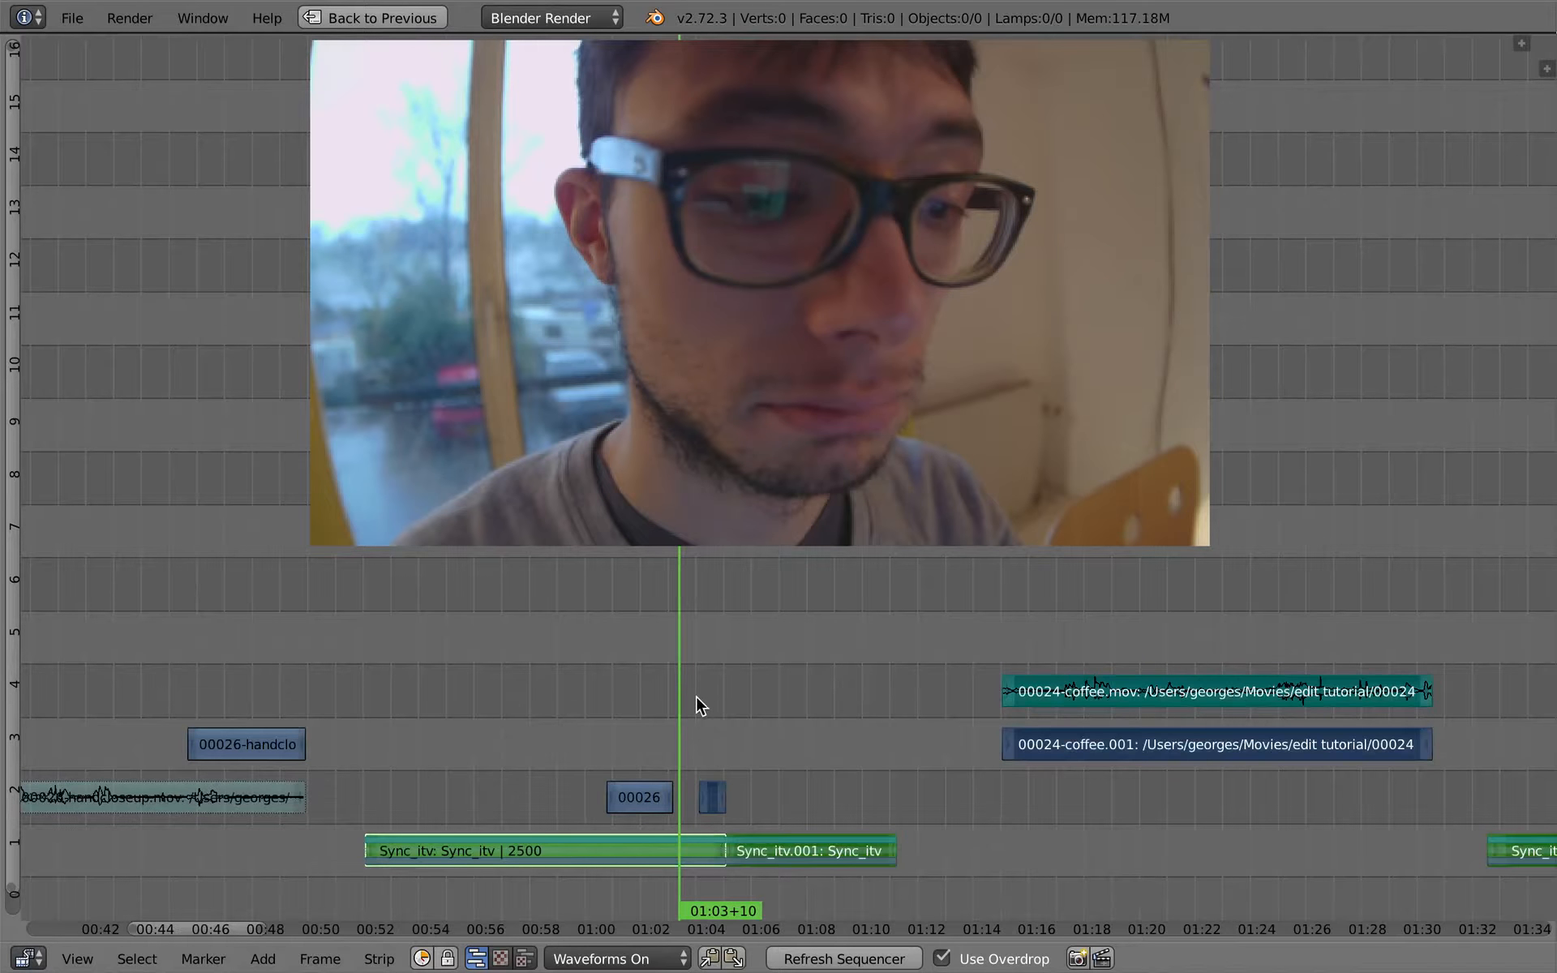
key(g)
key(Escape)
key(g)
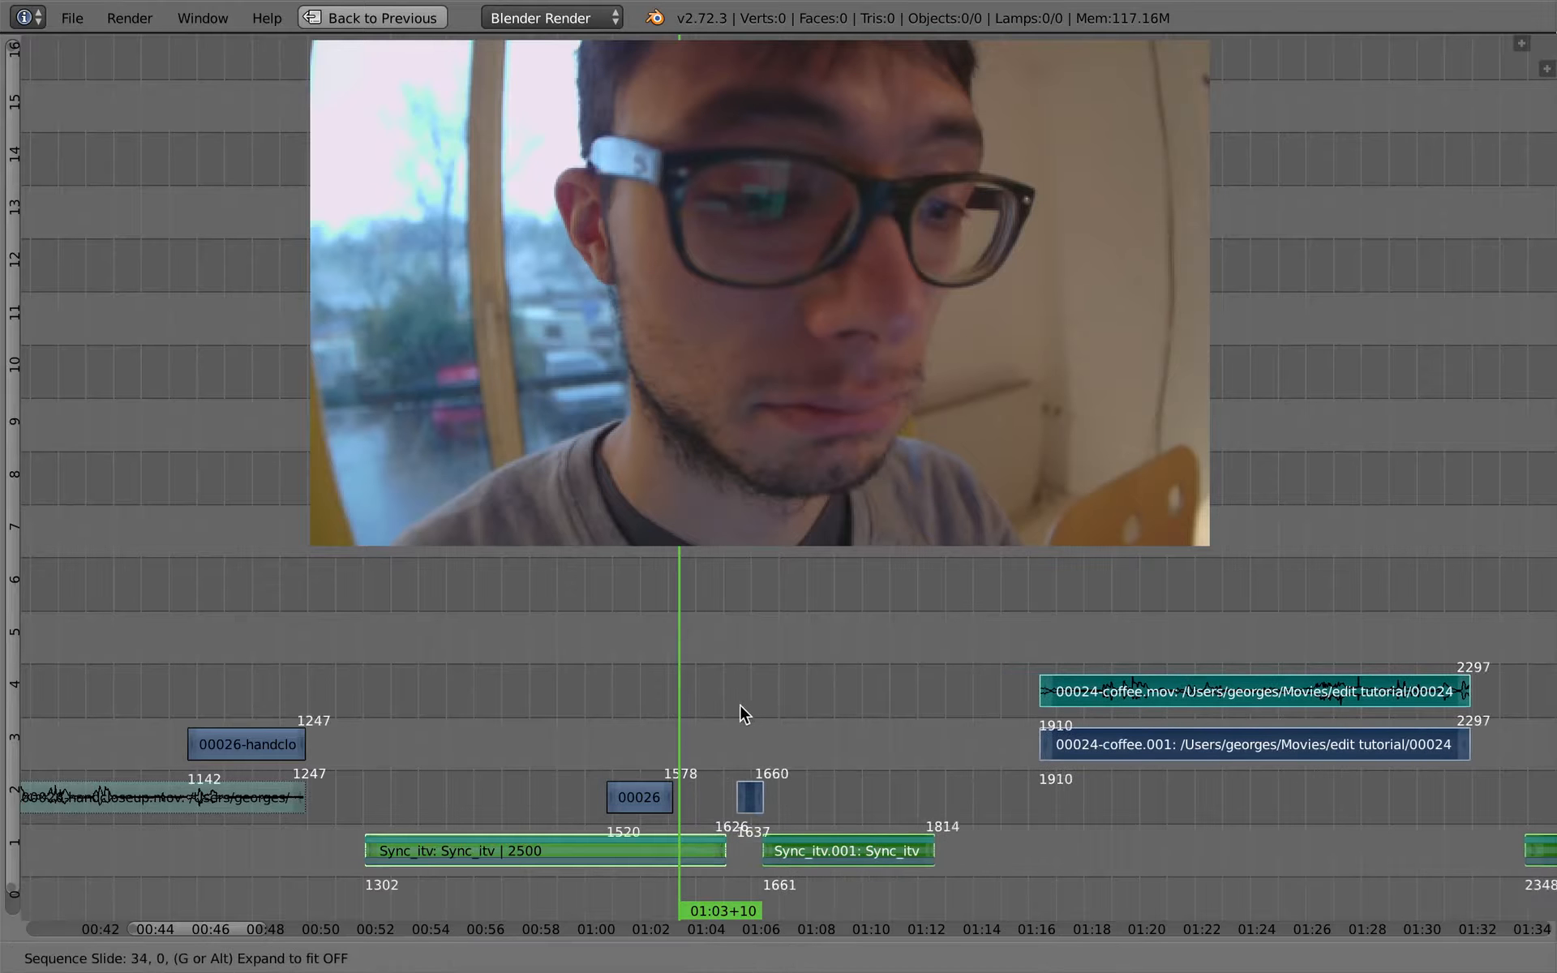
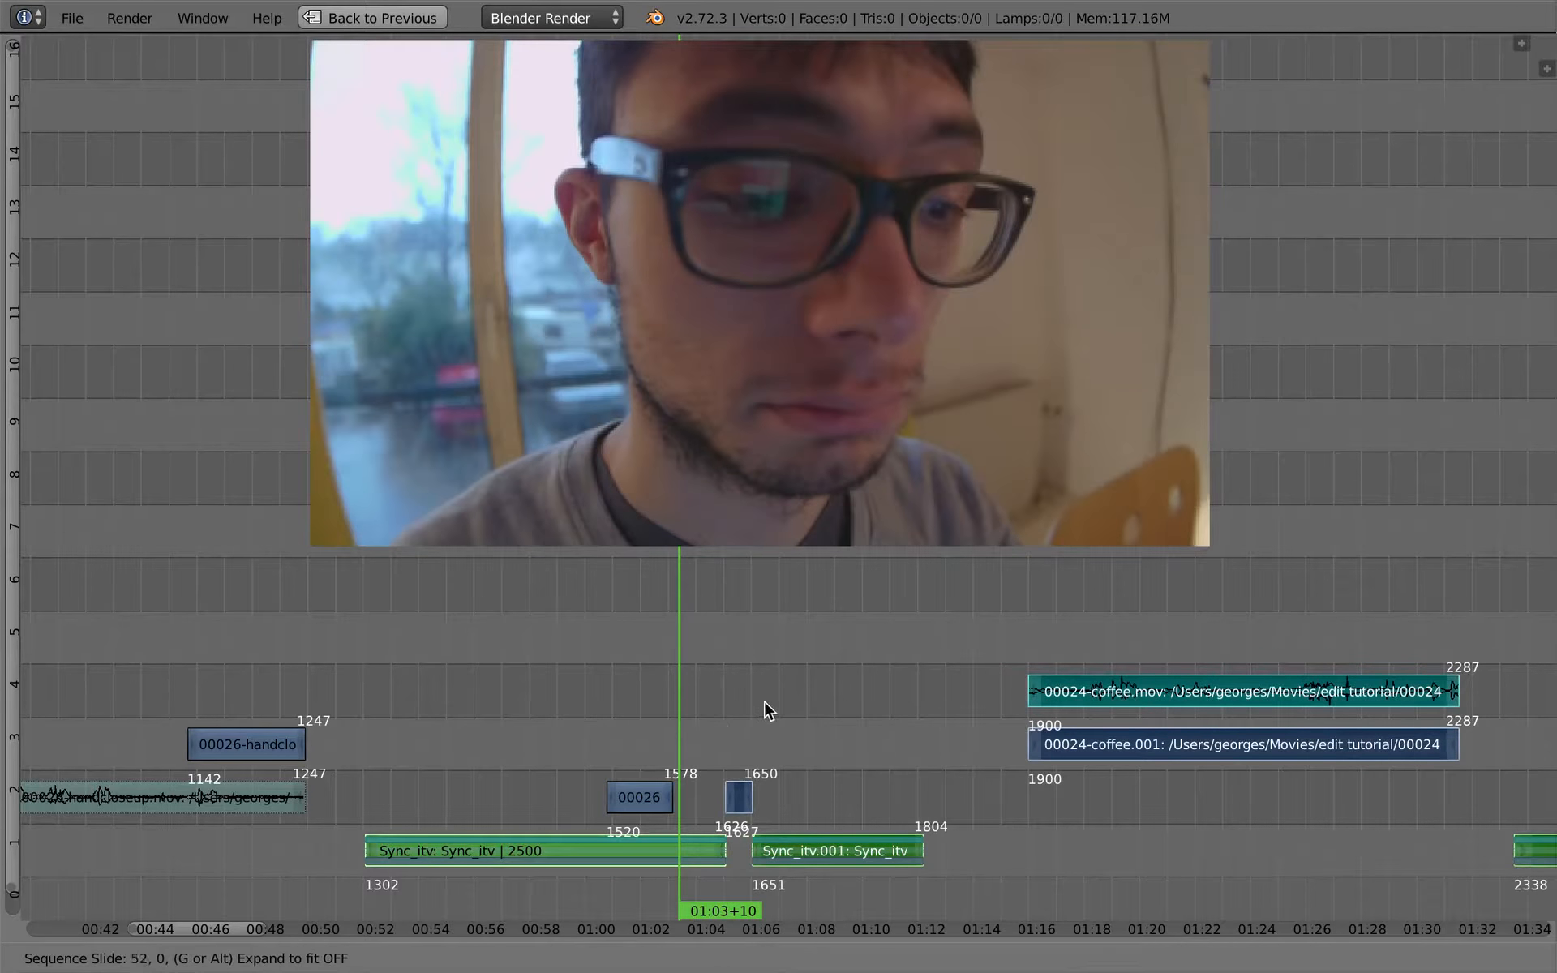
- Slide the strips after the playhead about 14 frames later without changing their channels
click(691, 748)
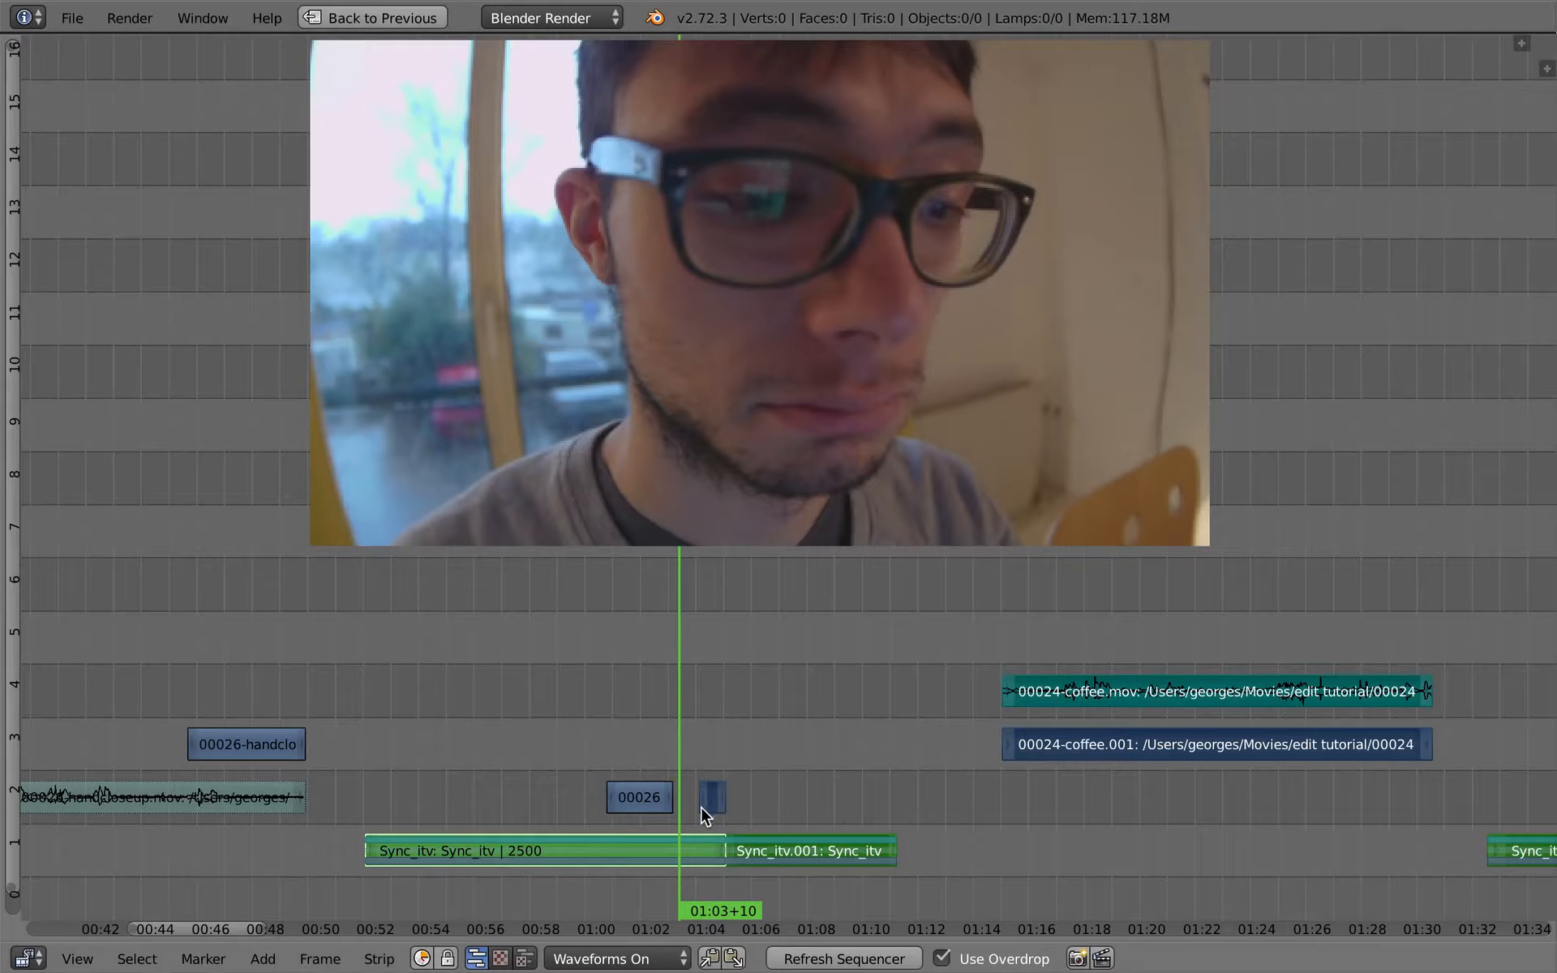
key(g)
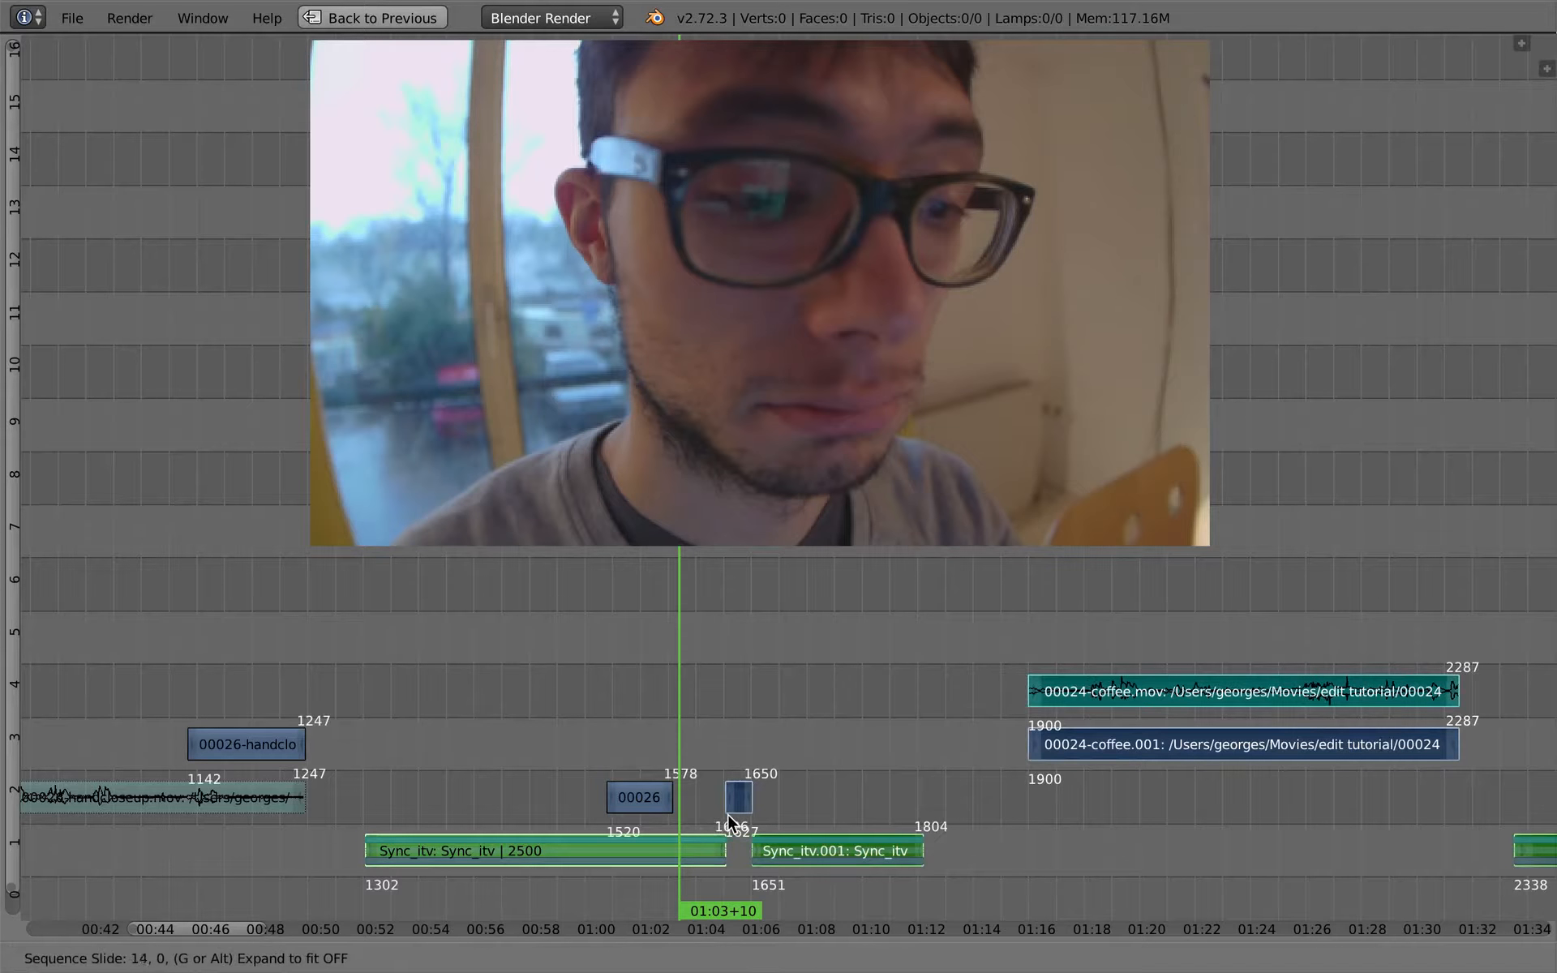
click(727, 820)
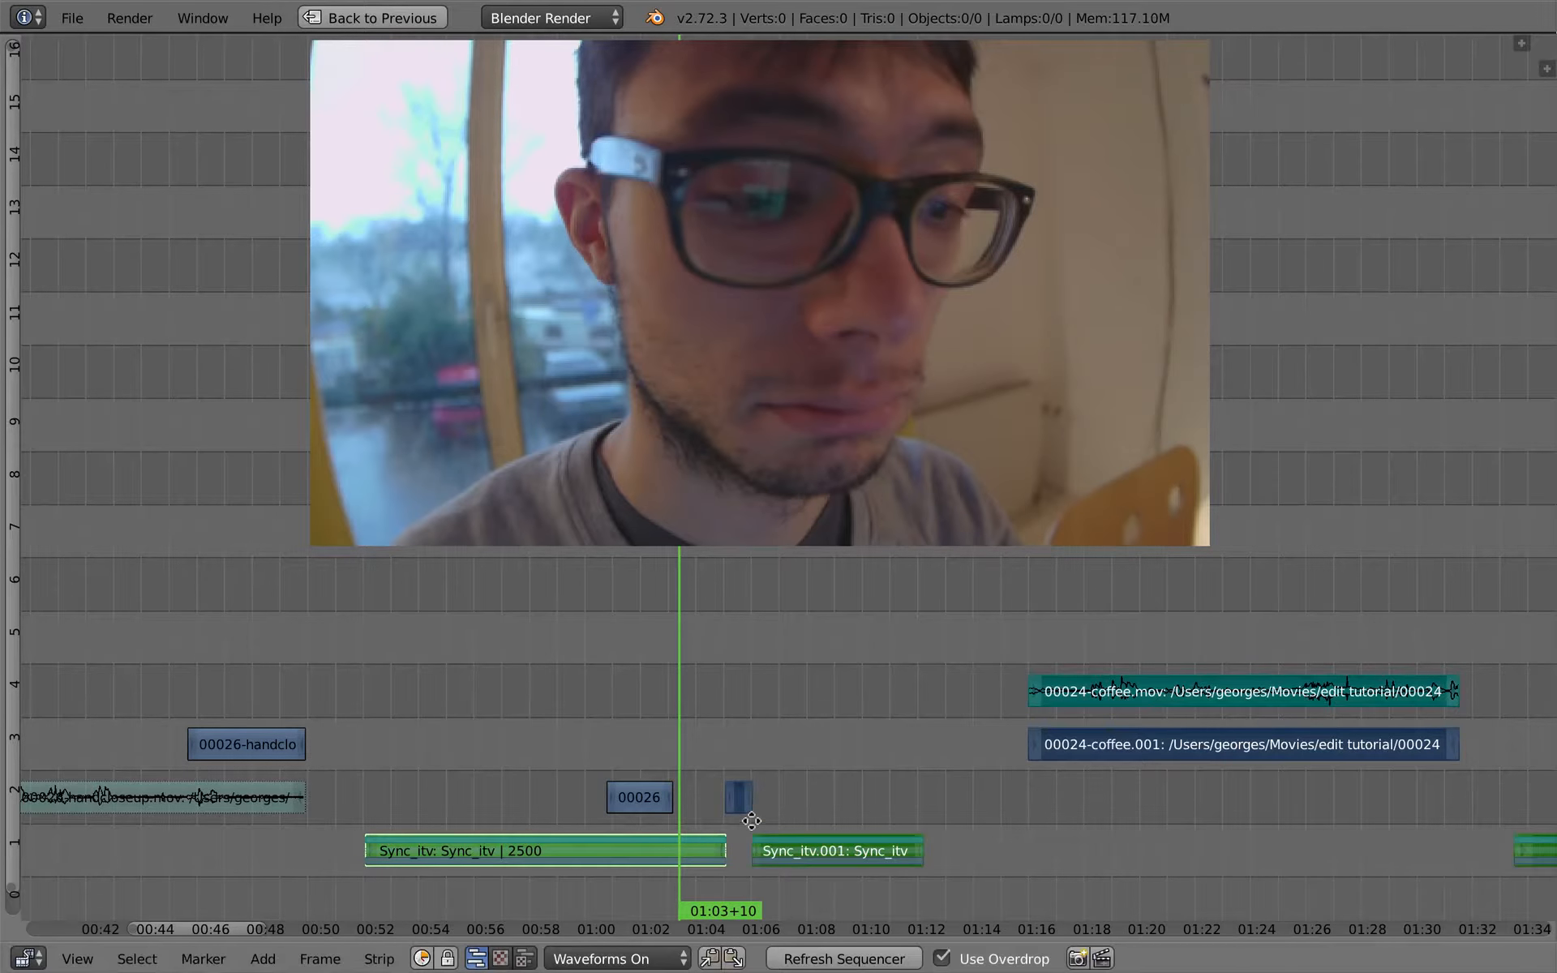
- Play back the edit from 01:02+10 across the gap between the two Sync_itv interview pieces to judge the pause
ctrl+middle_drag(735, 814, 649, 704)
drag(558, 665, 536, 661)
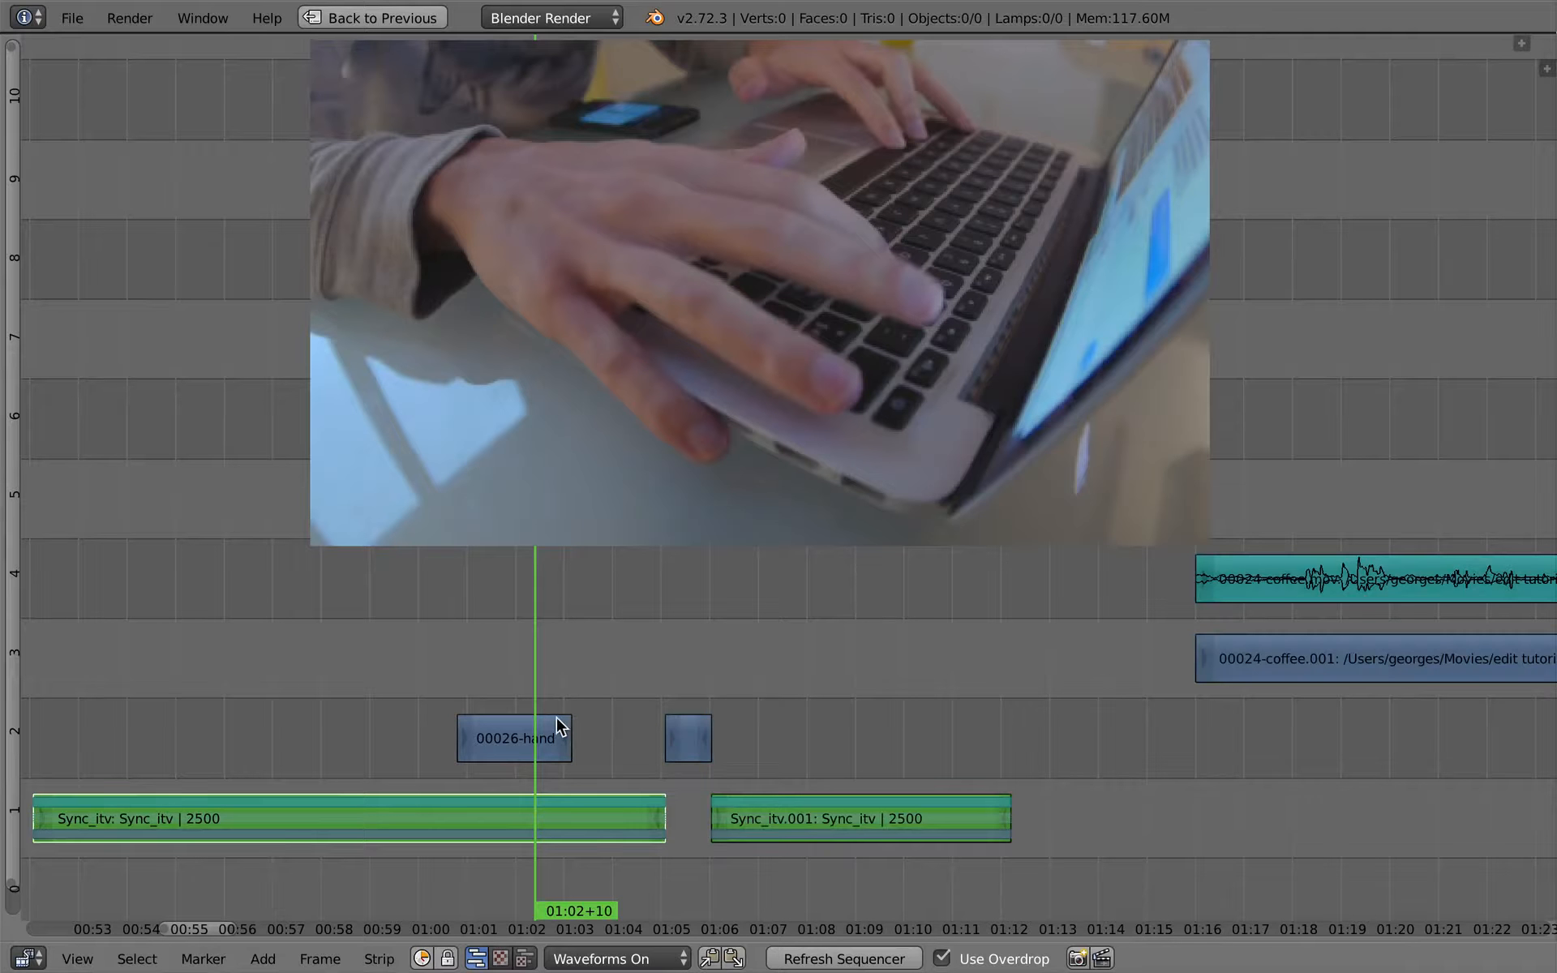
key(alt+a)
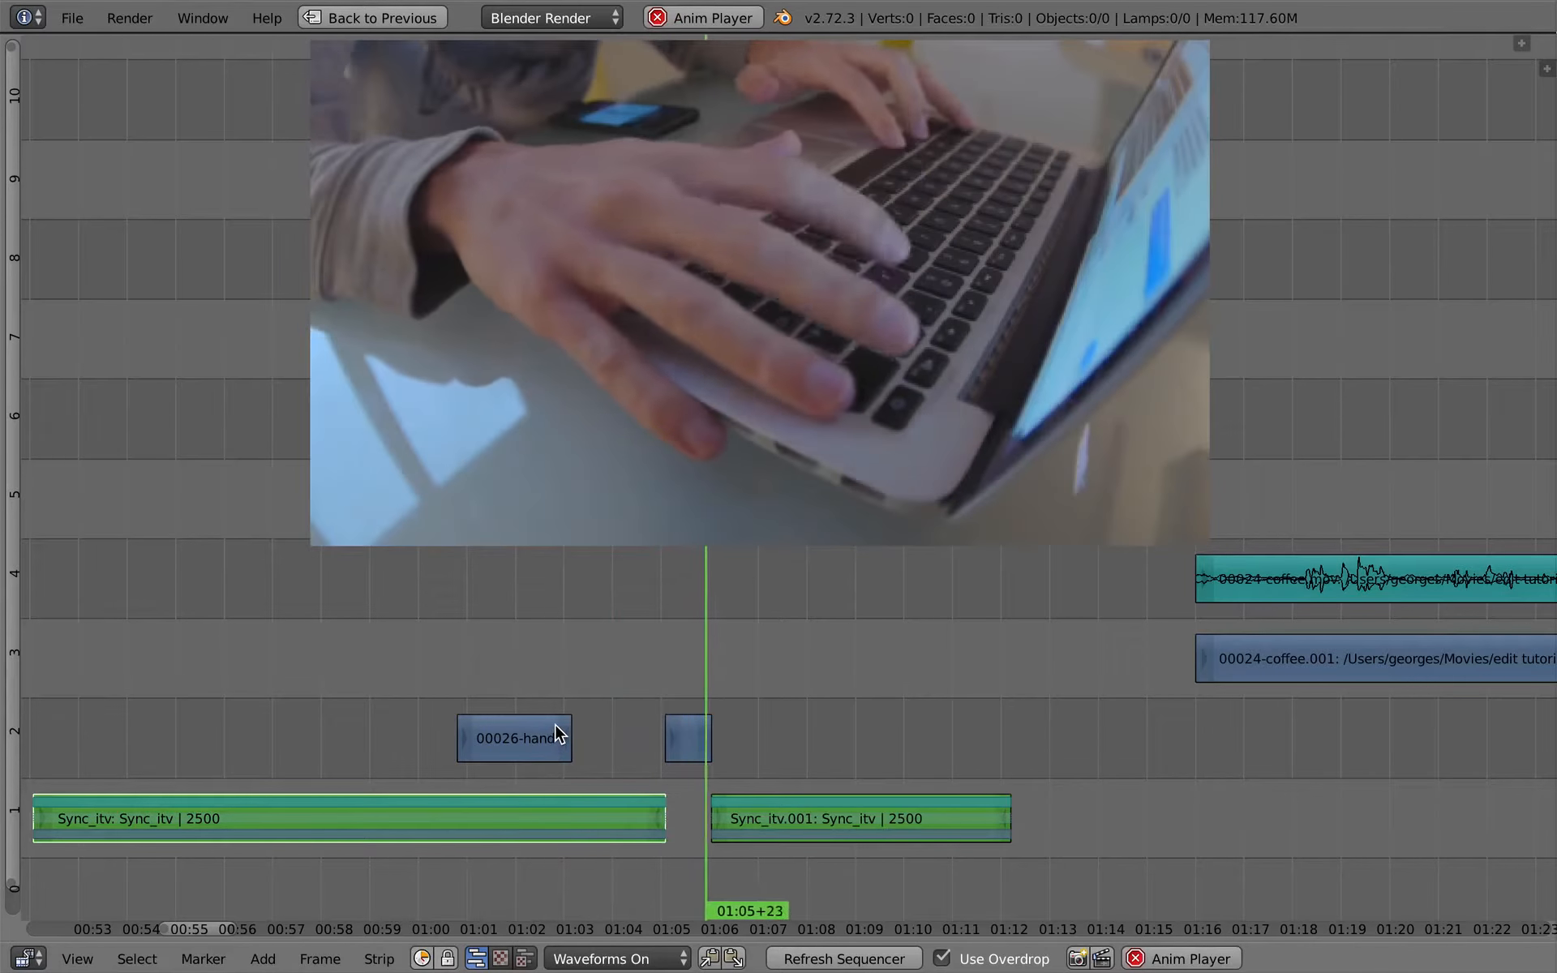
key(alt+a)
click(591, 661)
key(alt+a)
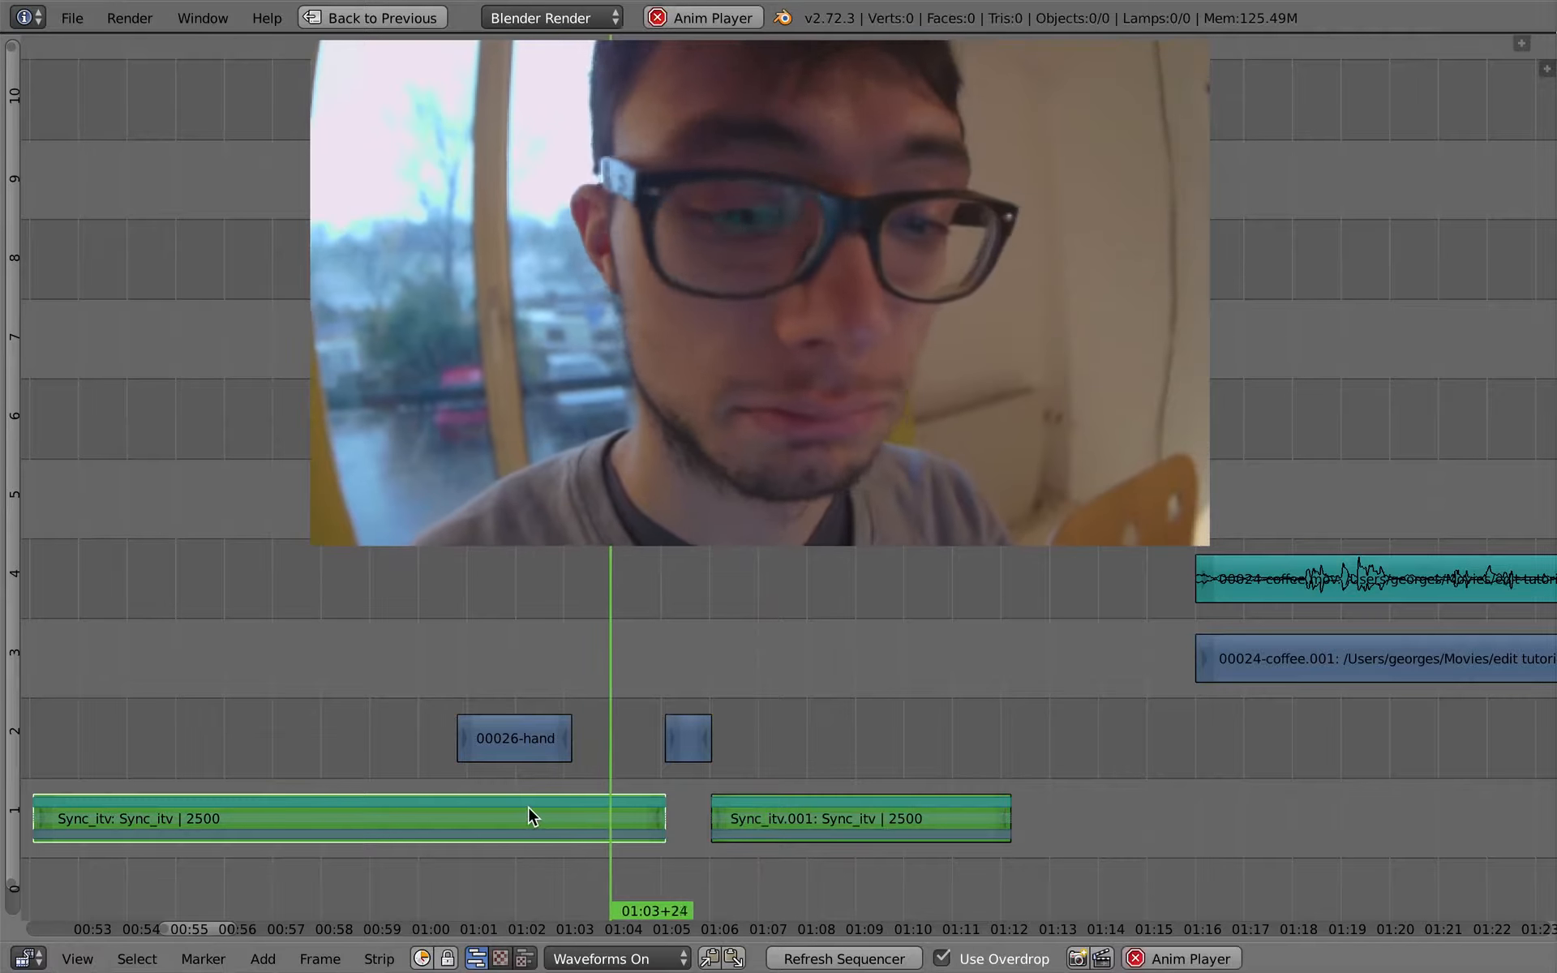
key(alt+a)
- Slide the strips after the playhead, including the short cutaway and the coffee strips, about 8 frames earlier
right_click(811, 810)
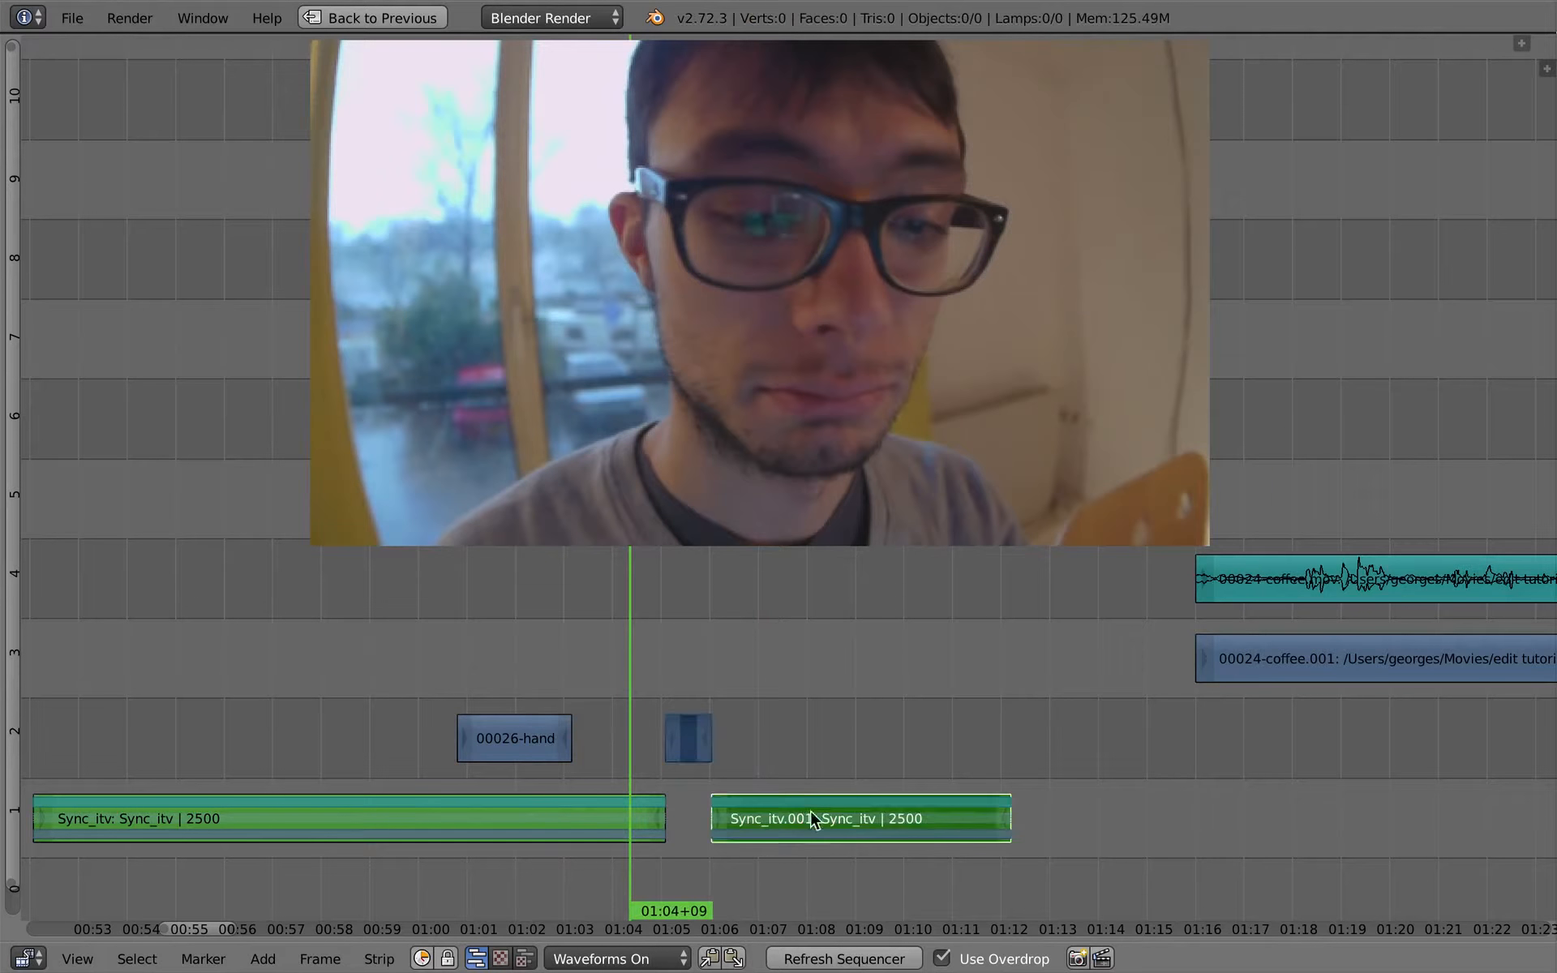
key(g)
right_click(784, 735)
ctrl+right_click(832, 631)
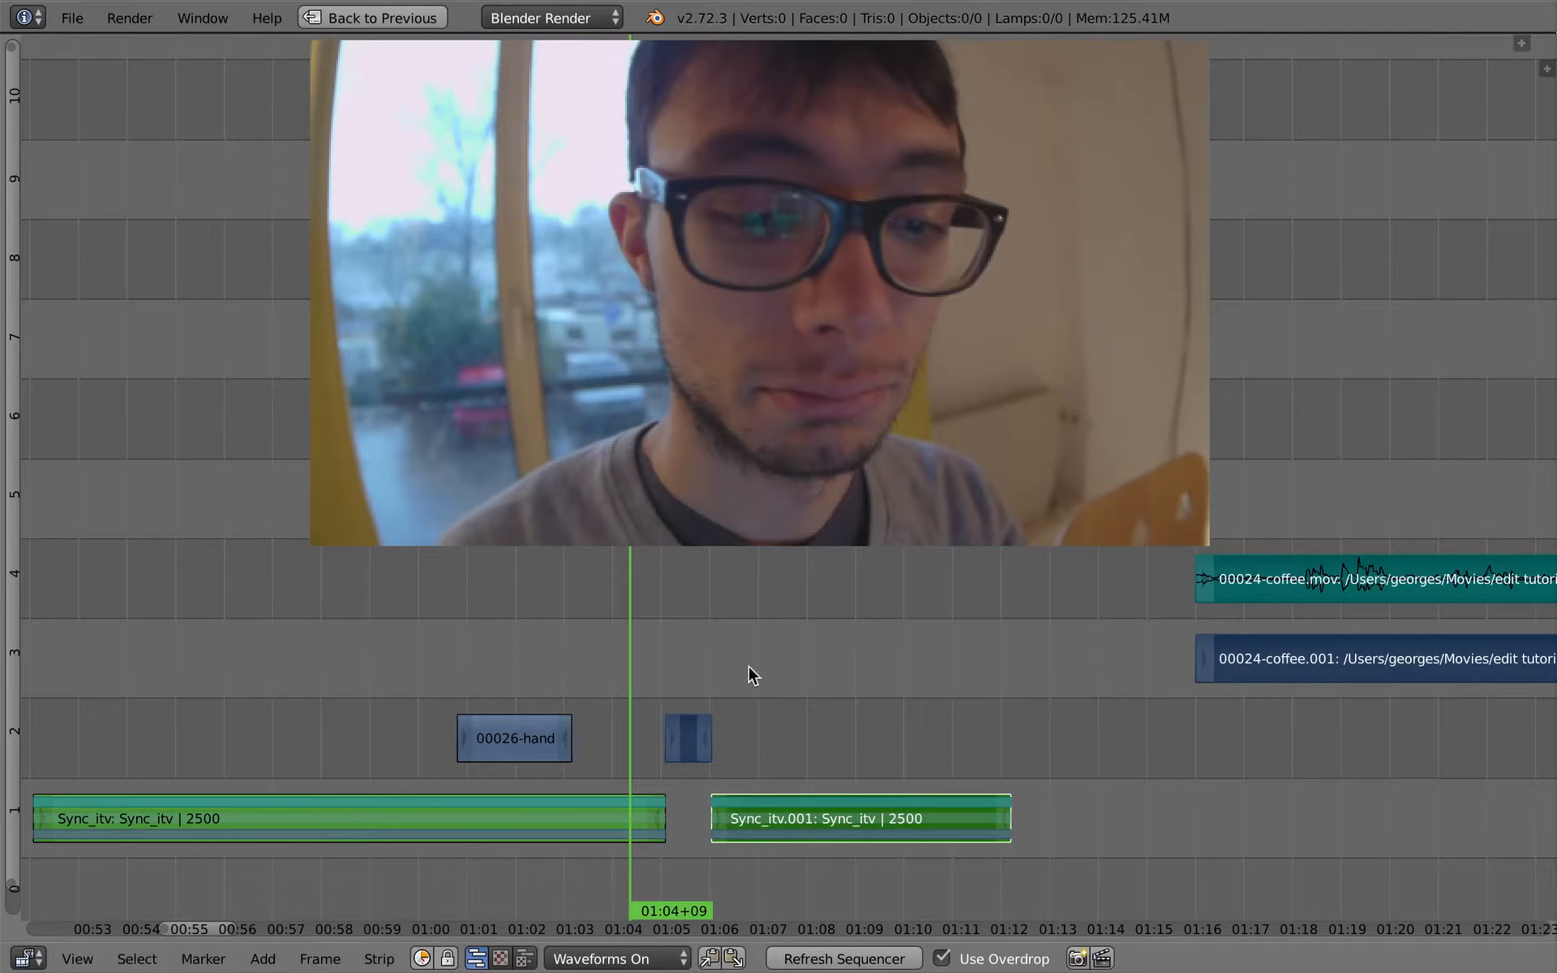
key(g)
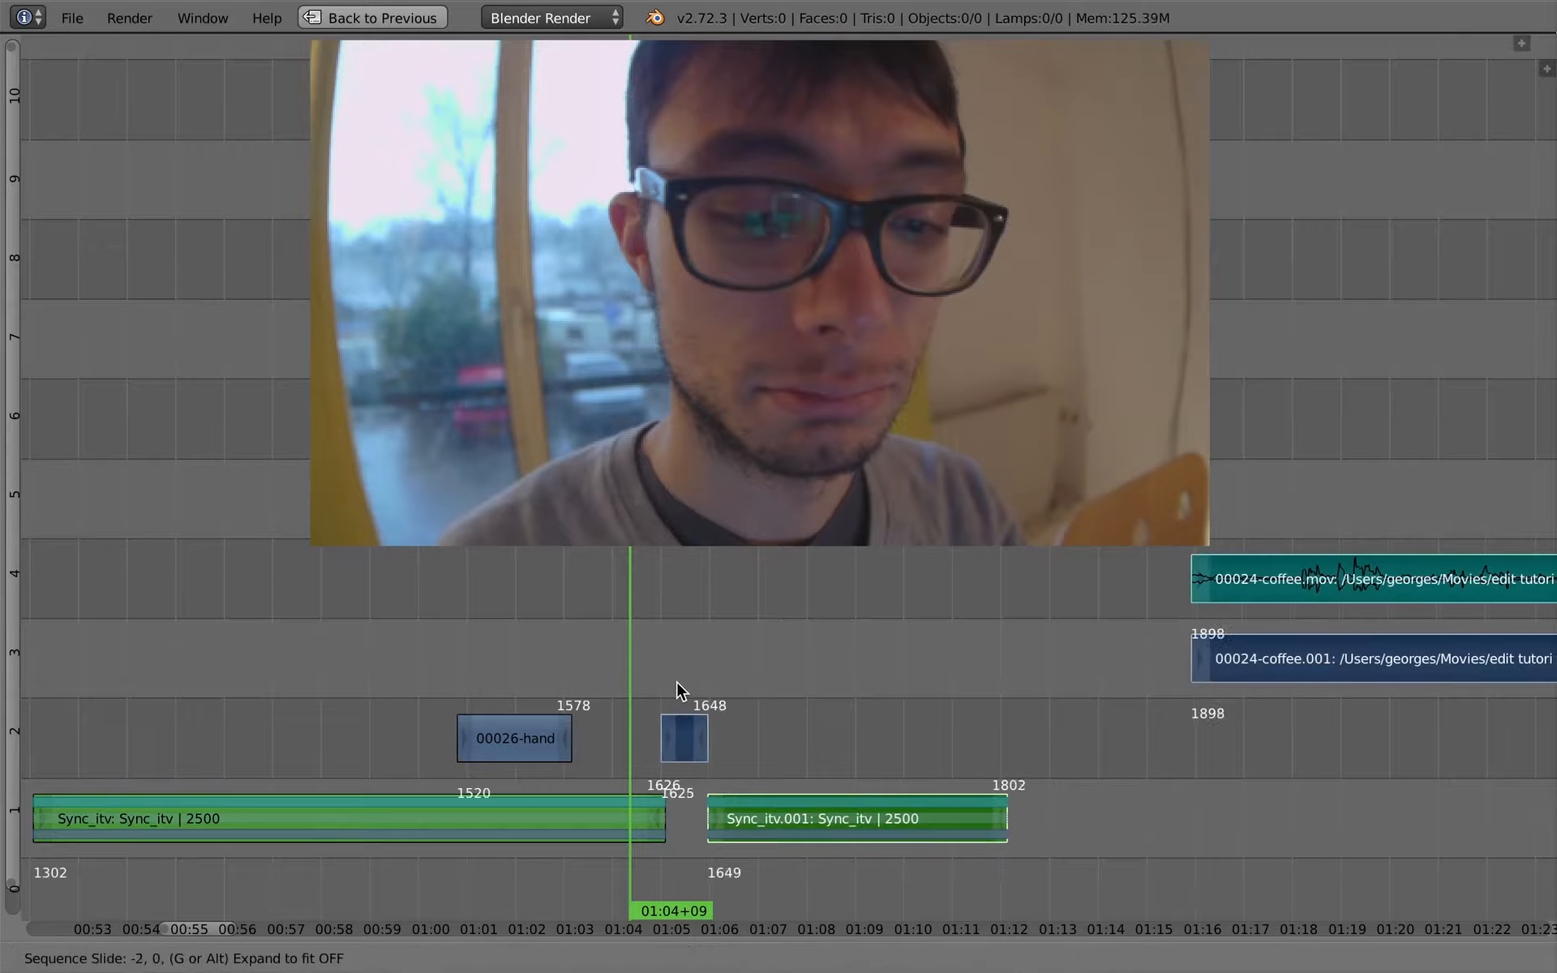
click(666, 682)
- Close the gap between the interview pieces by extending Sync_itv's end to frame 1633 and Sync_itv.001's start to frame 1634
right_click(660, 818)
key(g)
click(672, 818)
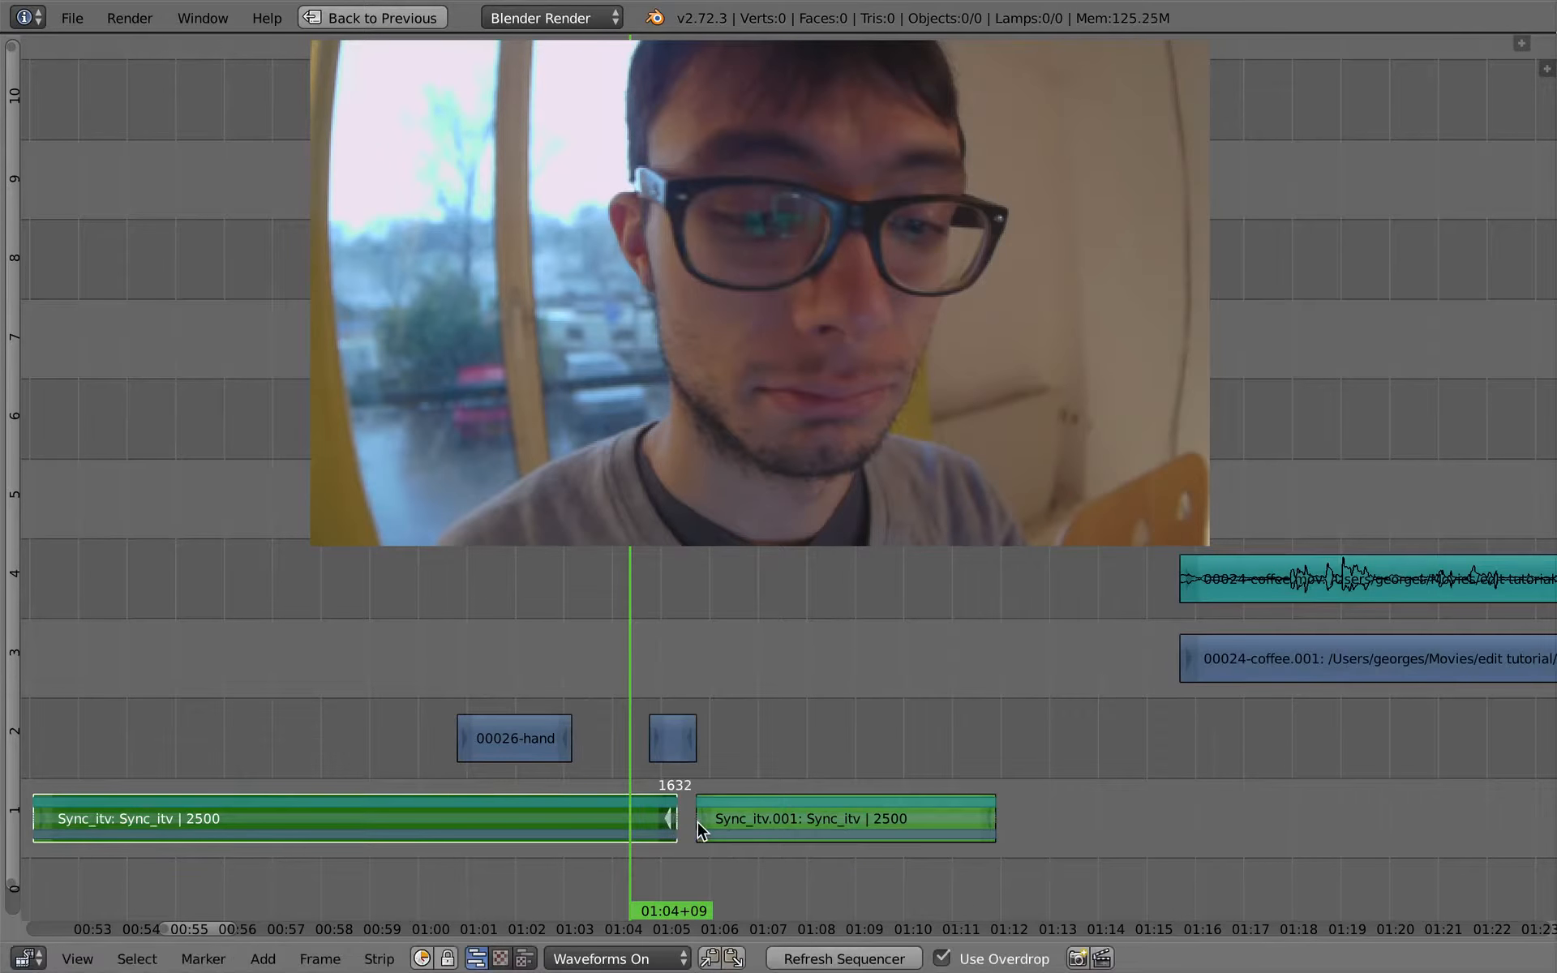
right_click(697, 821)
key(g)
click(680, 823)
right_click(671, 817)
key(g)
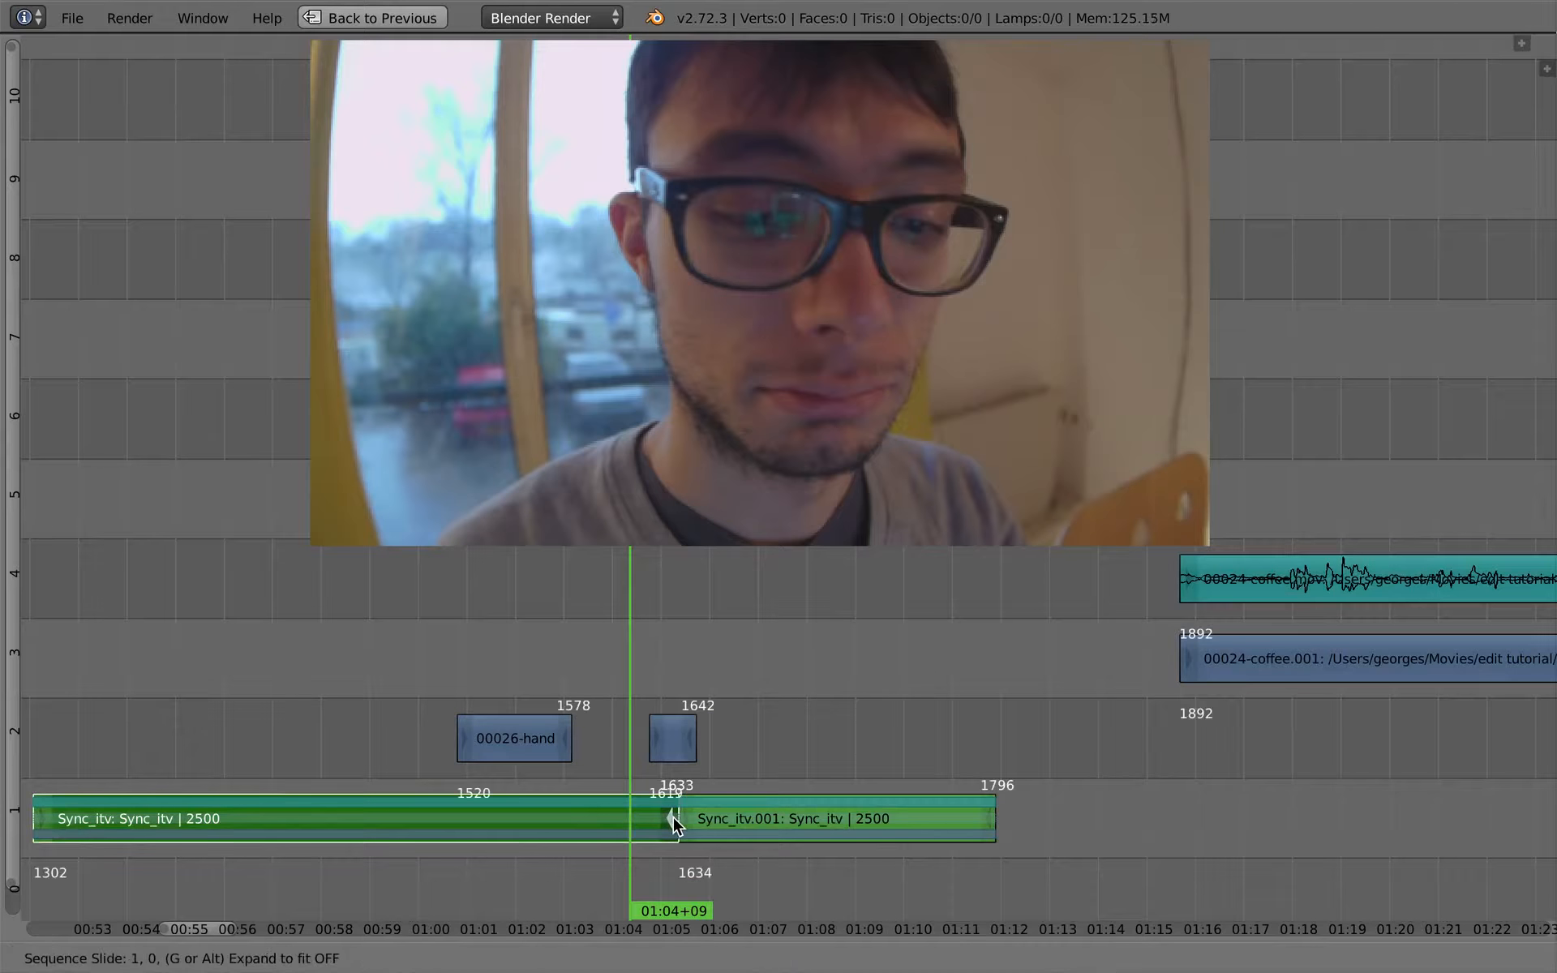
click(674, 816)
- Play back the closed cut and slide the short cutaway above it about 4 frames earlier, starting at frame 1615
key(alt+a)
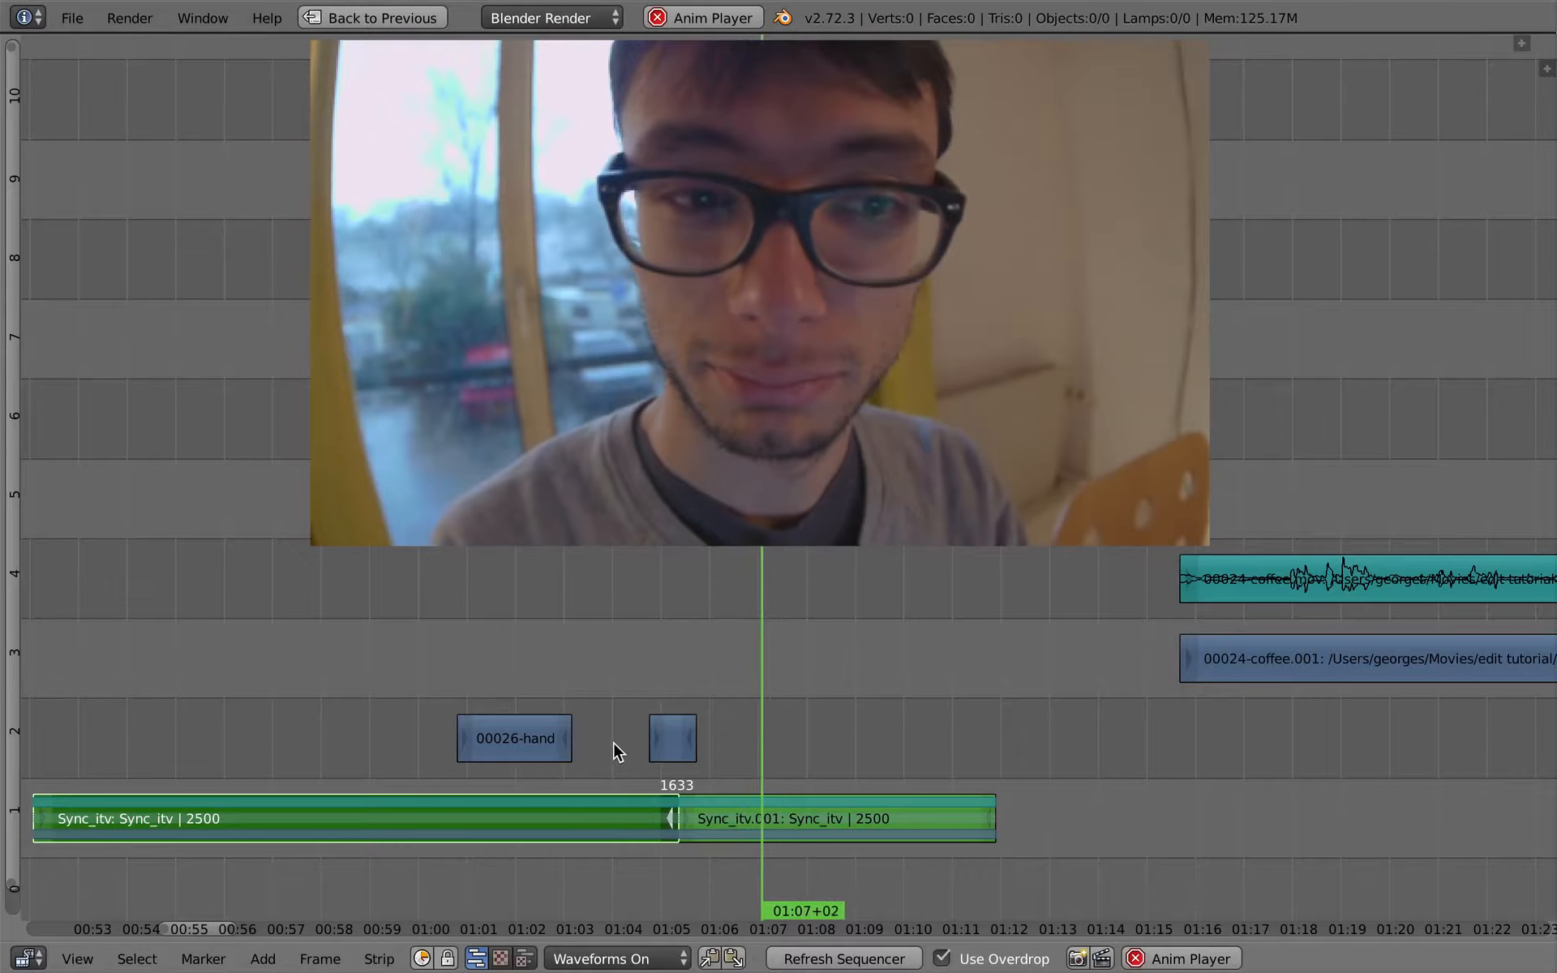
click(577, 741)
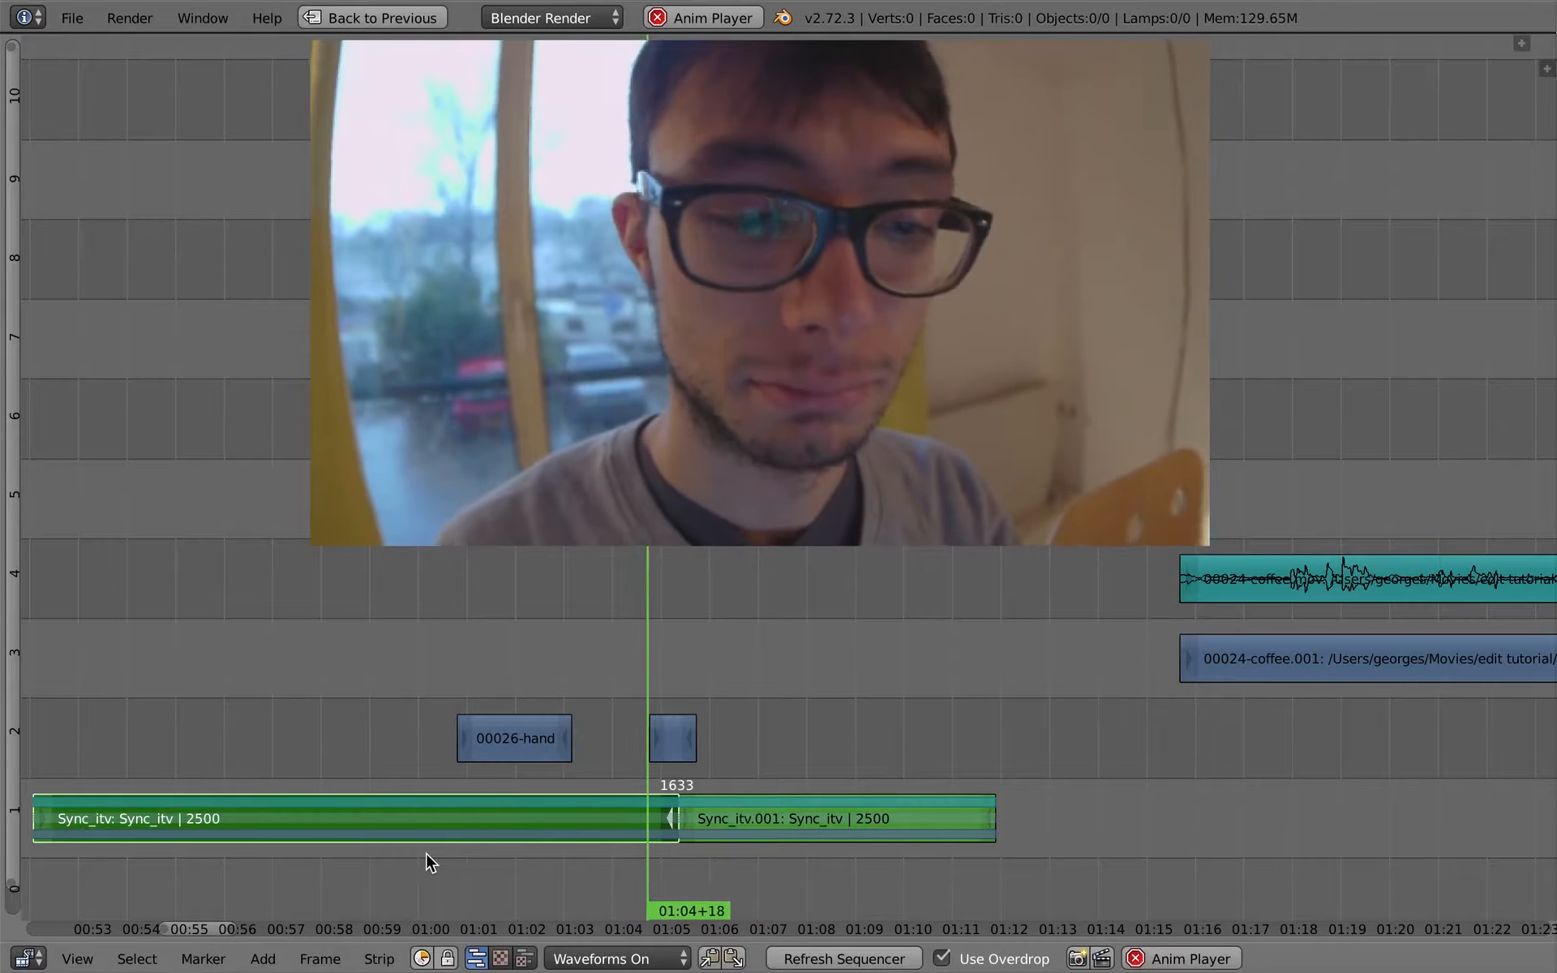
key(alt+a)
right_click(672, 733)
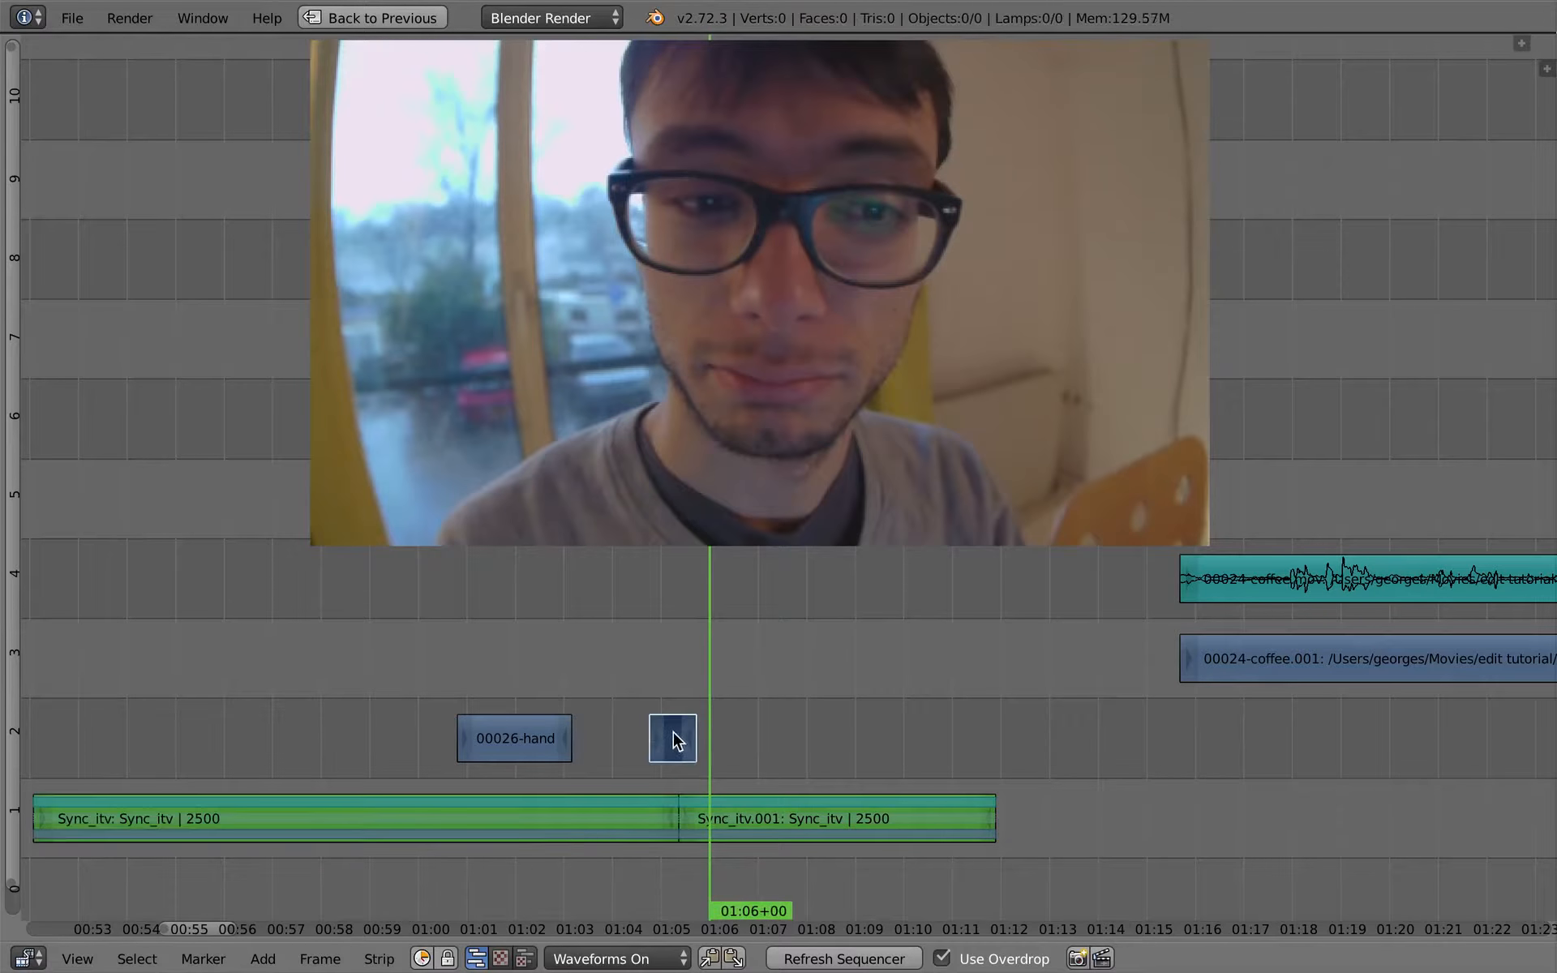
key(g)
right_click(665, 746)
key(g)
click(658, 746)
click(614, 739)
- Play back the interview to find the next cutaway point and split Sync_itv.001 at 01:09+16
key(alt+a)
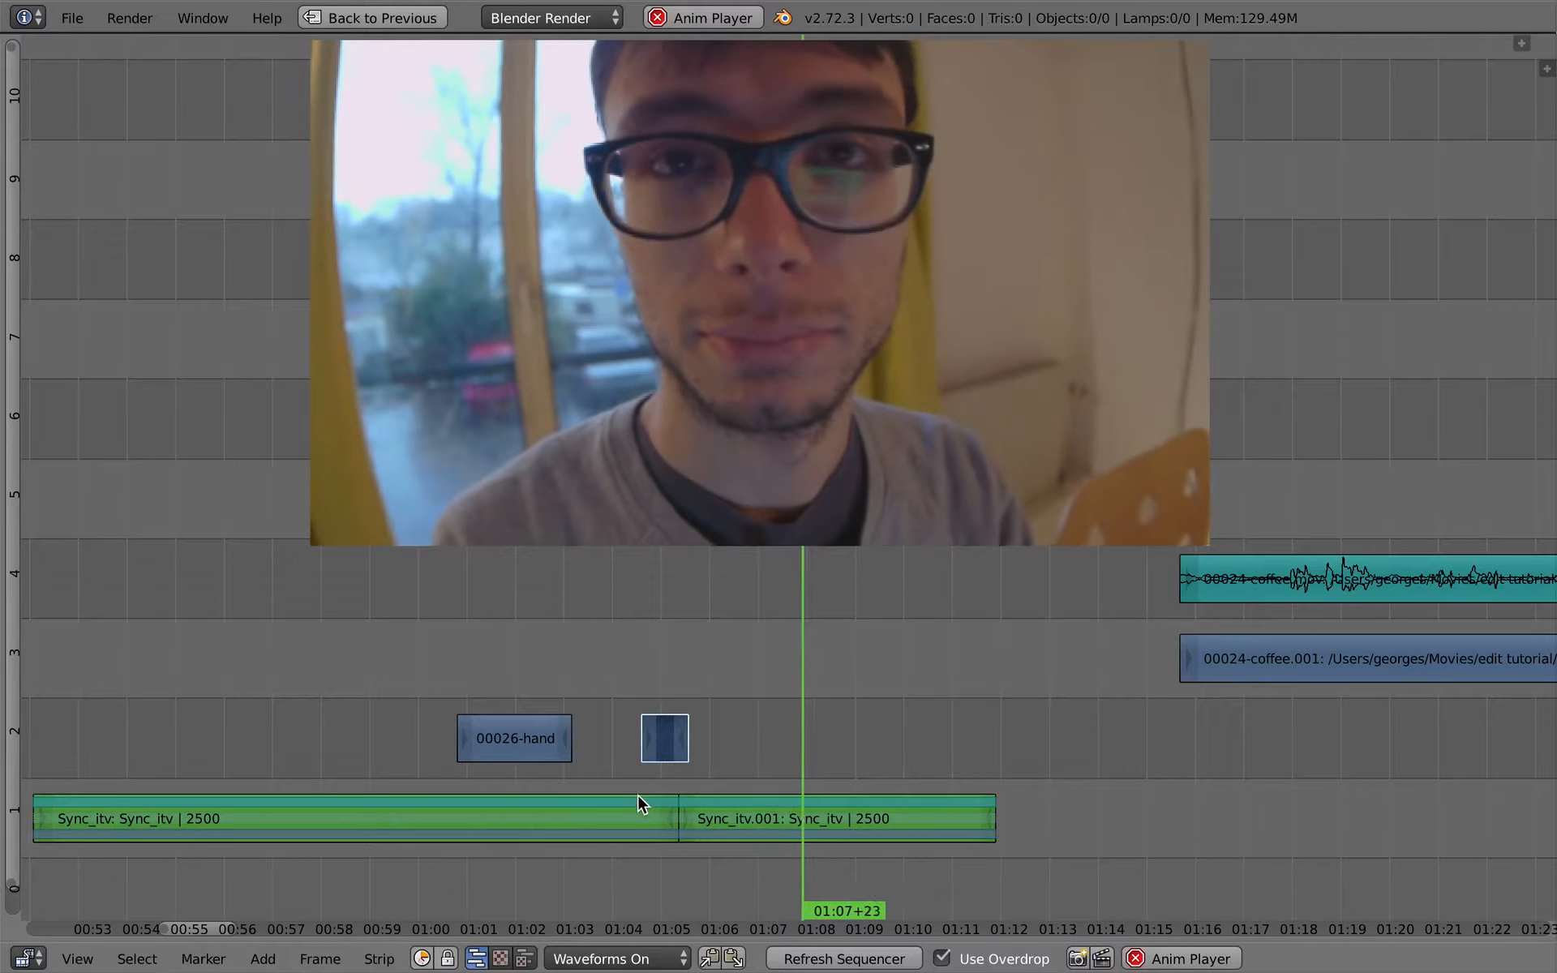
key(alt+a)
key(alt+a)
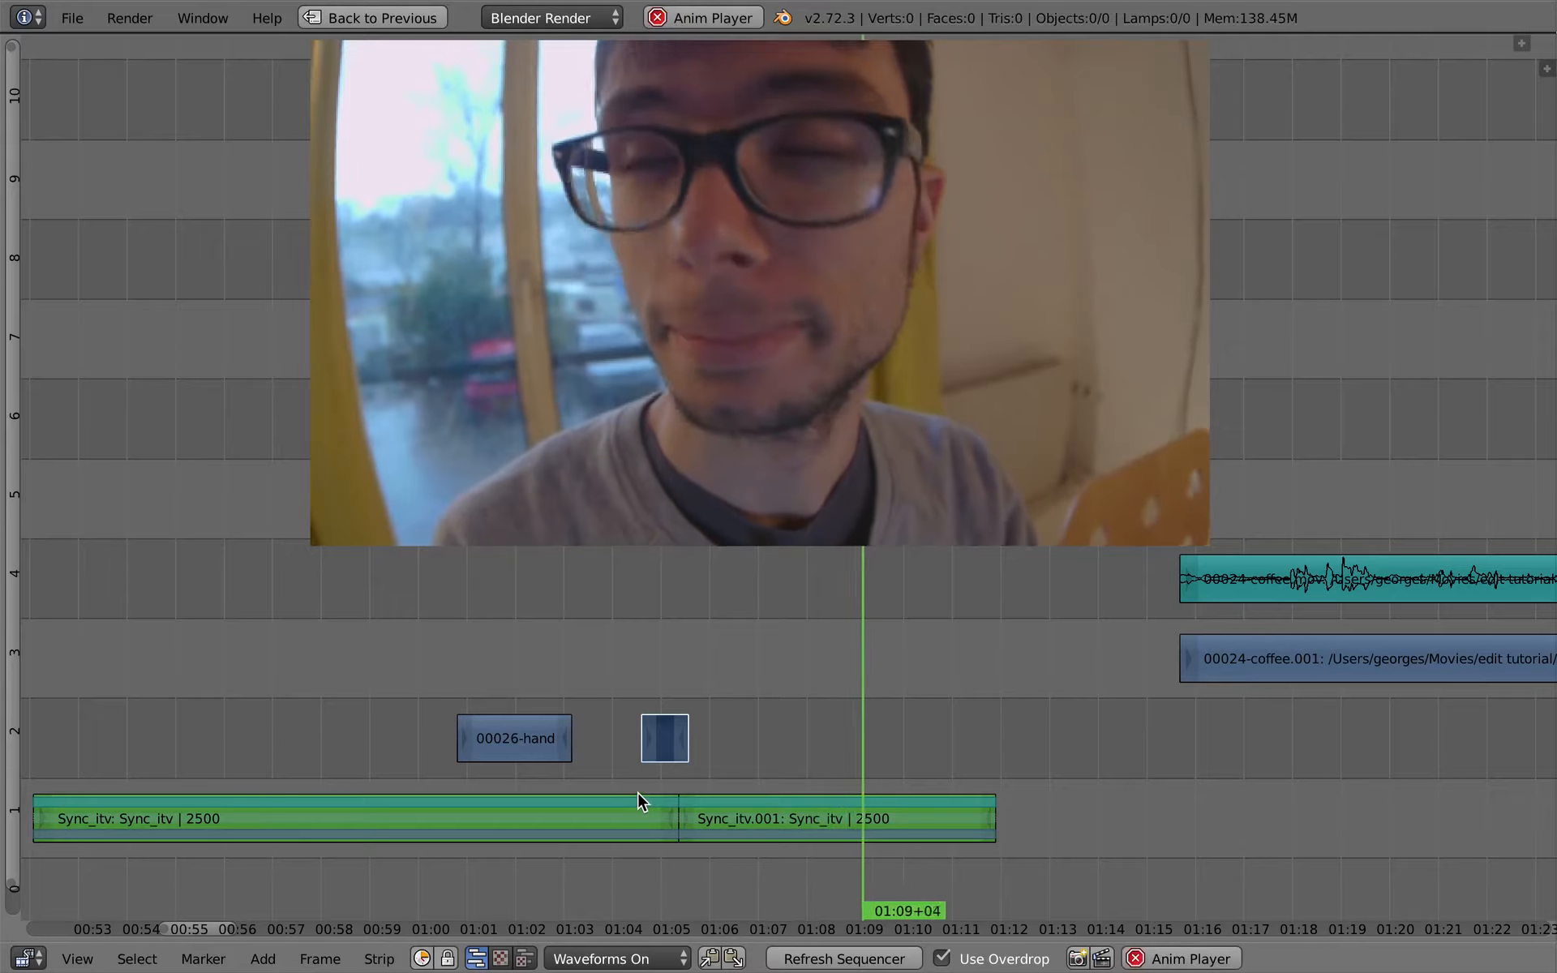
key(alt+a)
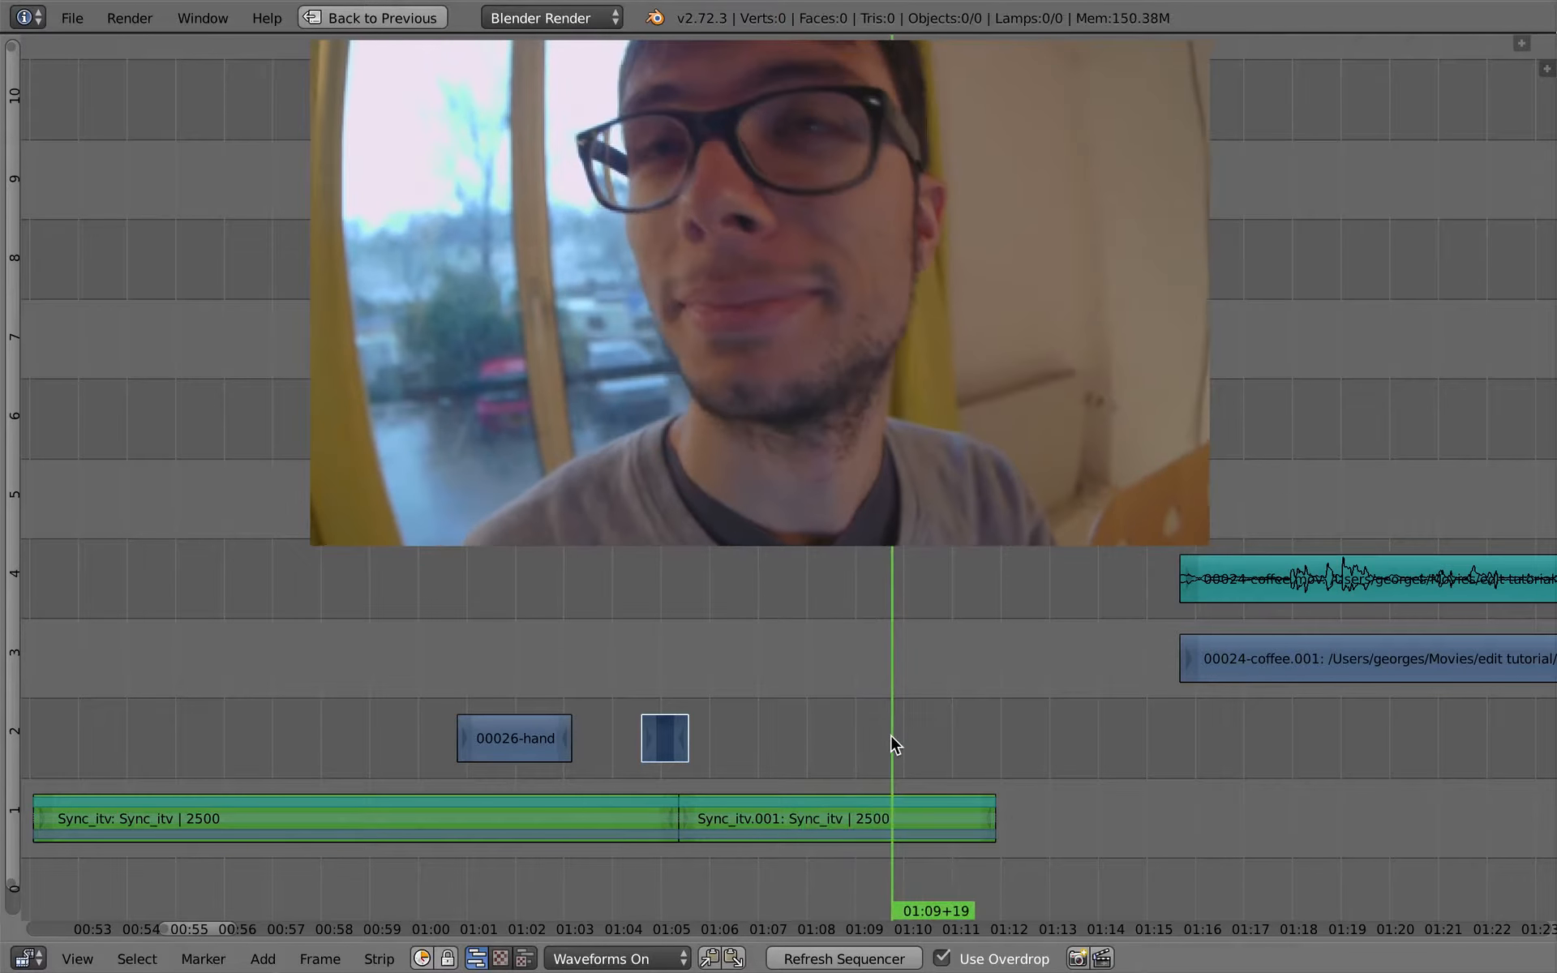
key(Left)
key(Left)
key(Left)
key(Left)
key(Left)
right_click(988, 824)
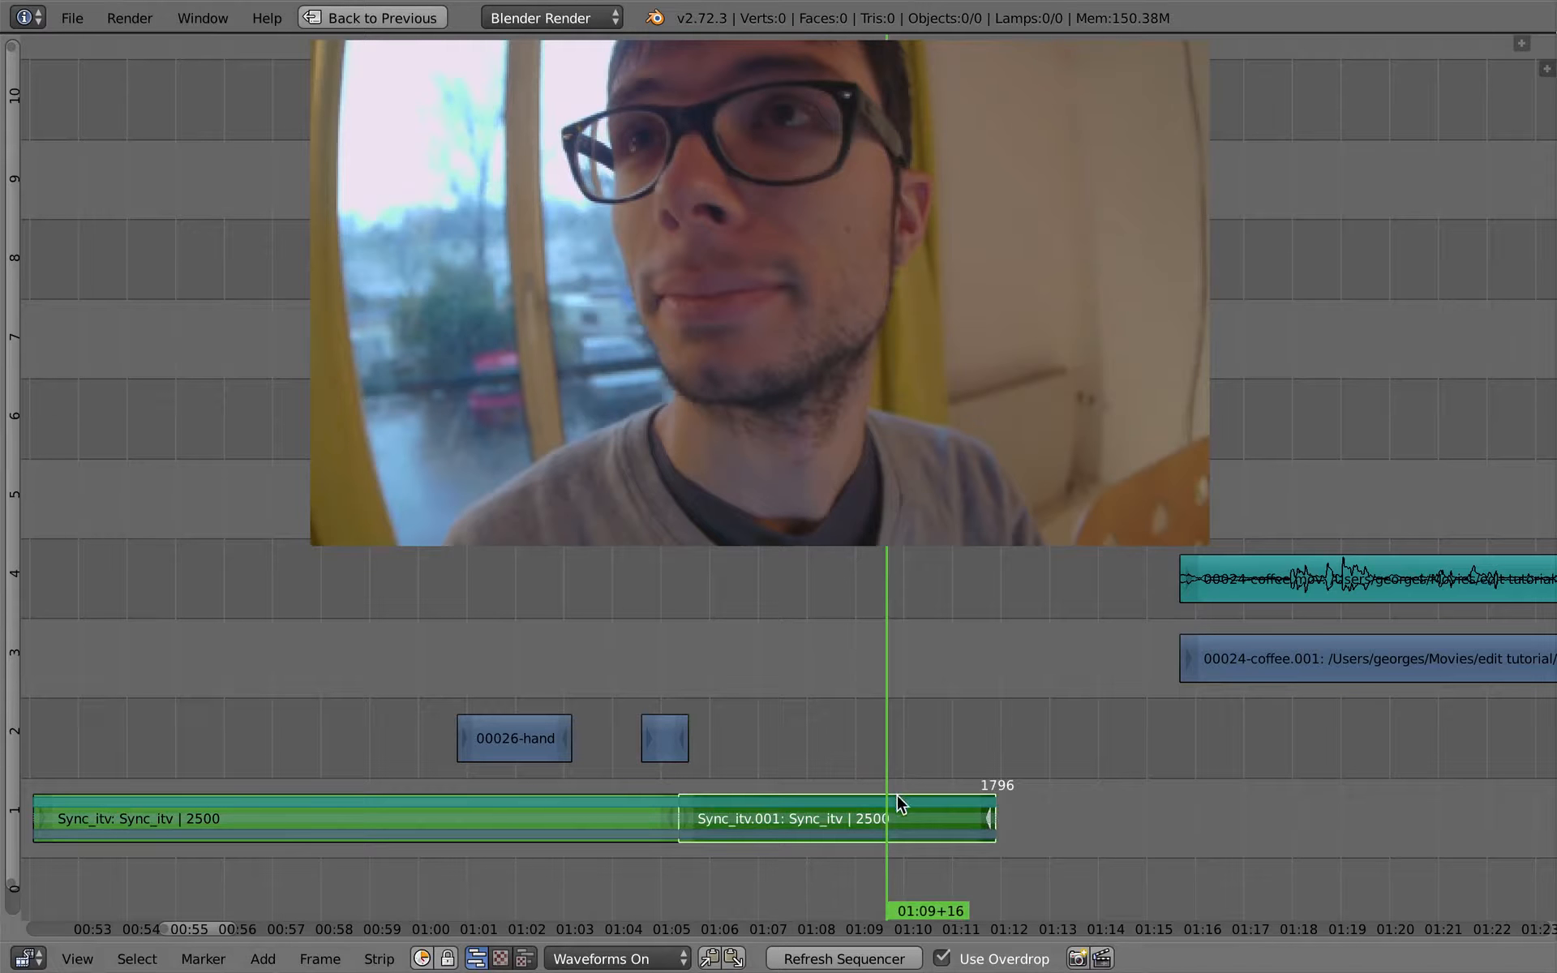
ctrl+middle_drag(913, 758, 887, 785)
- Slide both 00024-coffee strips about 235 frames later, so they start at frame 2127
drag(1213, 694, 1328, 703)
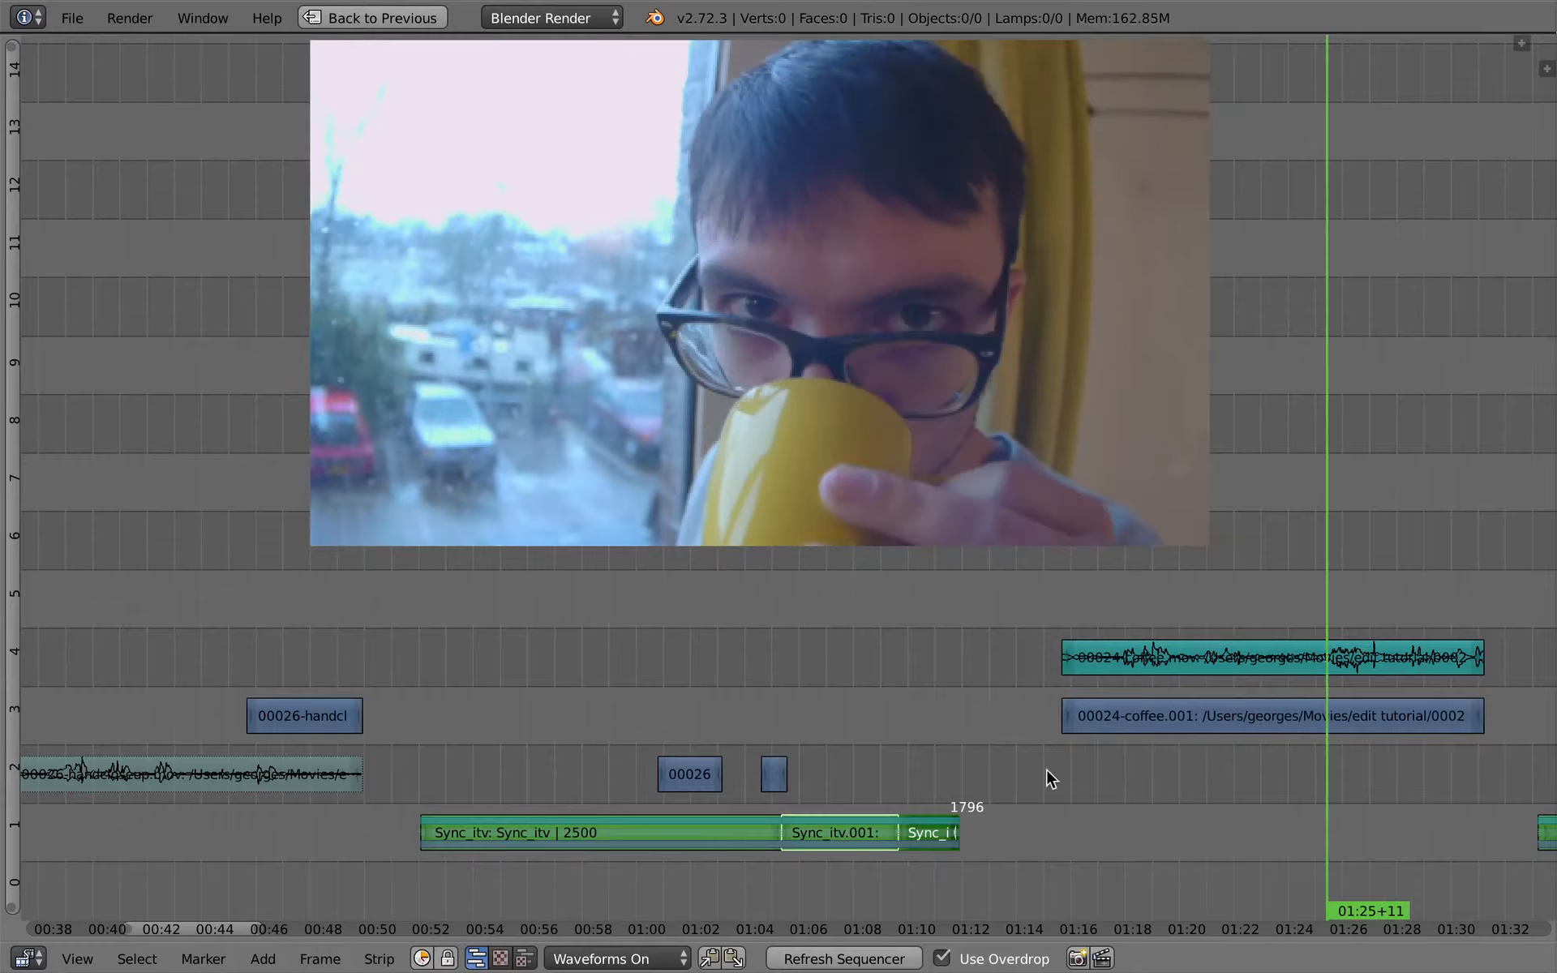
ctrl+middle_drag(1046, 768, 1021, 812)
right_click(1086, 728)
shift+right_click(1091, 689)
key(g)
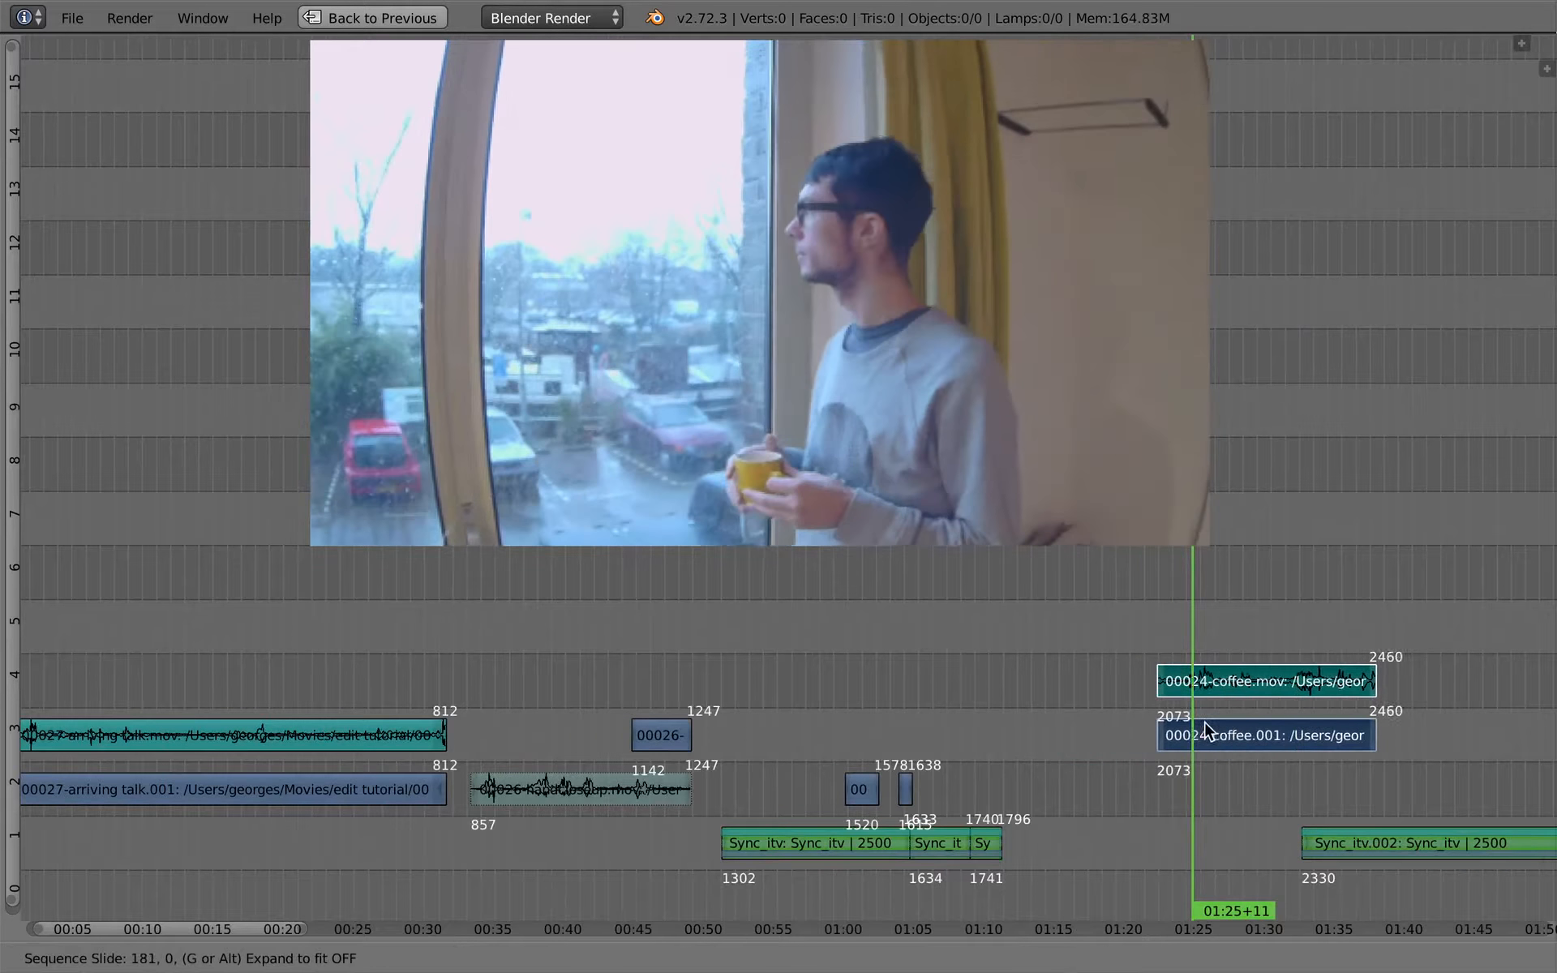
click(1231, 728)
- Split the 00027-arriving talk.001 video strip at 23+20 and again at 26+19
click(365, 704)
middle_drag(308, 685, 621, 681)
mouse_move(620, 681)
mouse_down()
mouse_move(696, 689)
mouse_move(636, 699)
mouse_up()
click(316, 791)
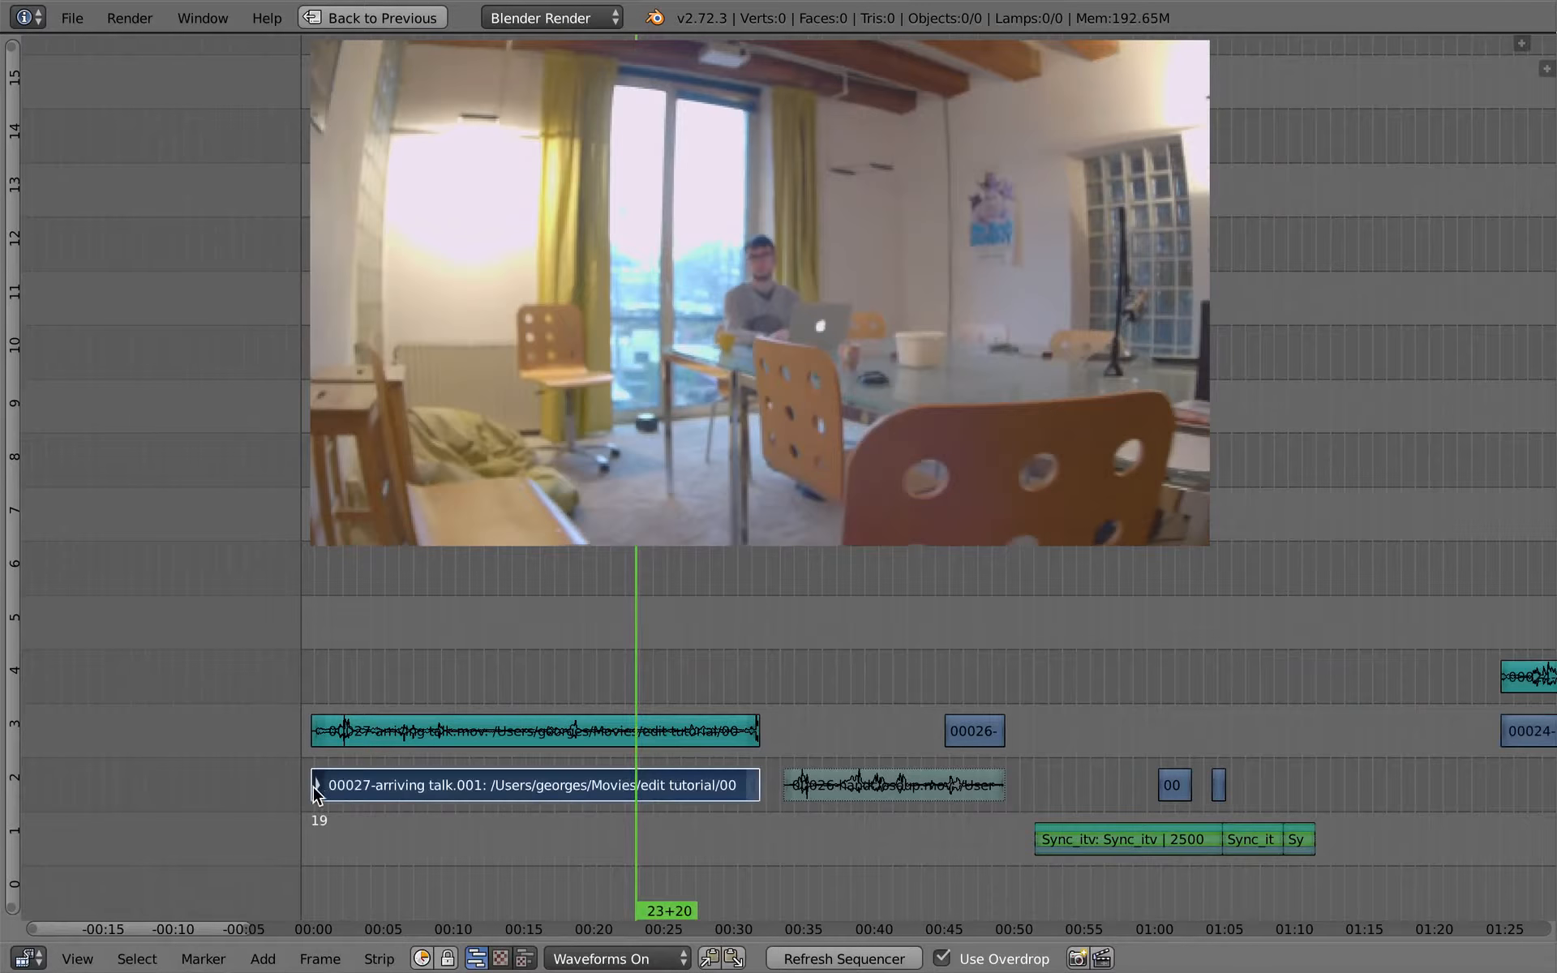
key(k)
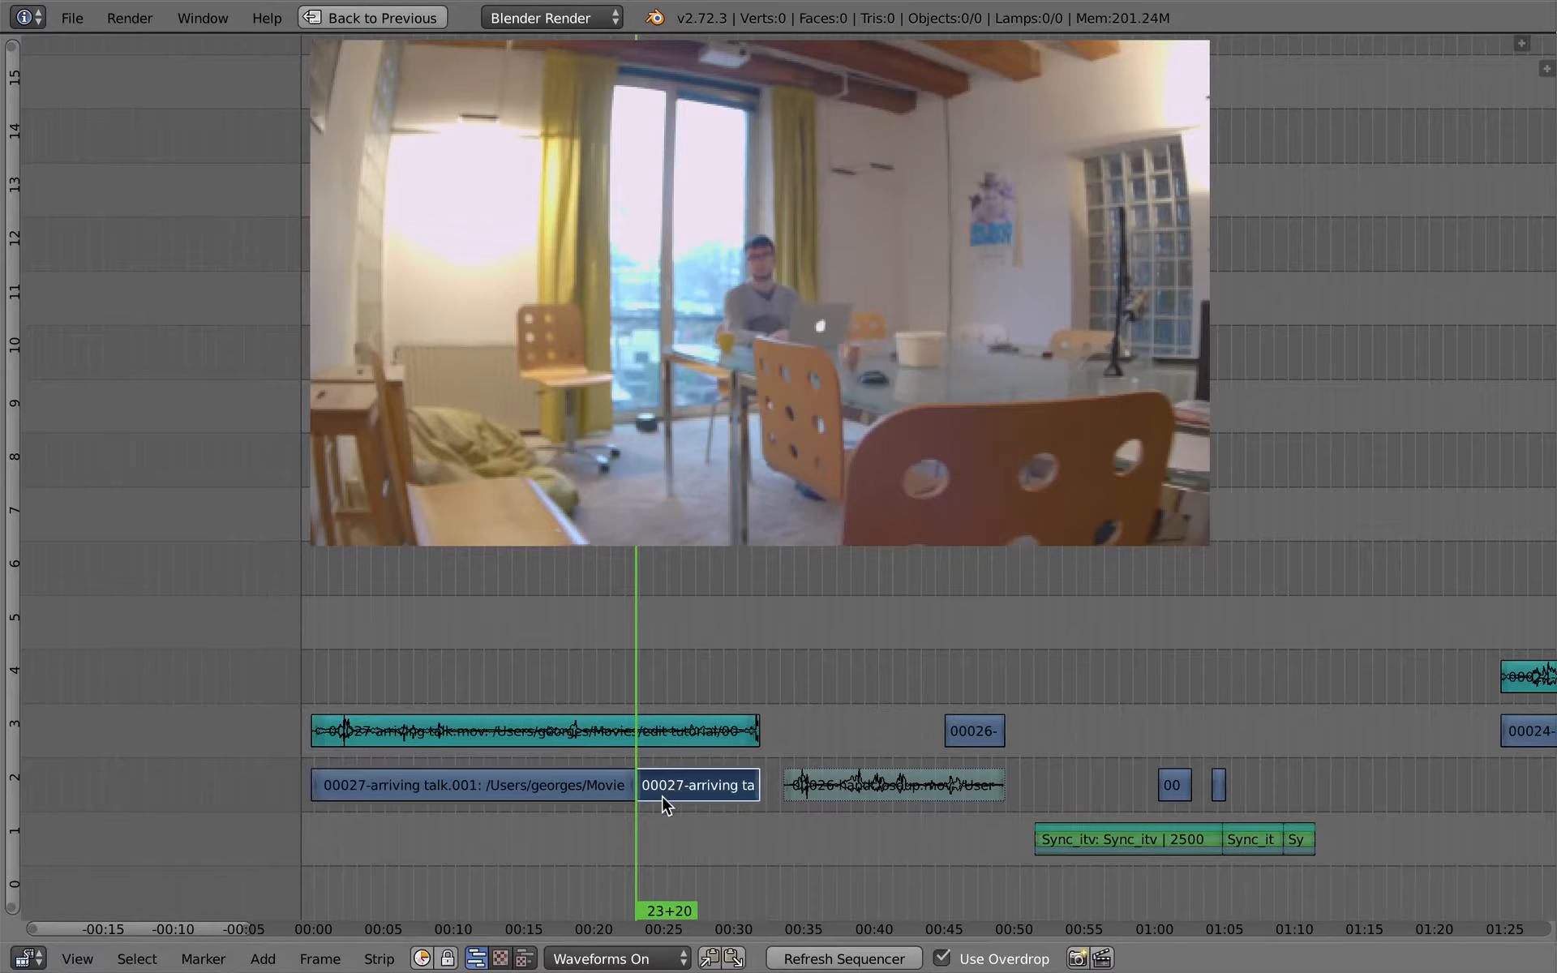
drag(647, 789, 678, 789)
key(g)
right_click(660, 790)
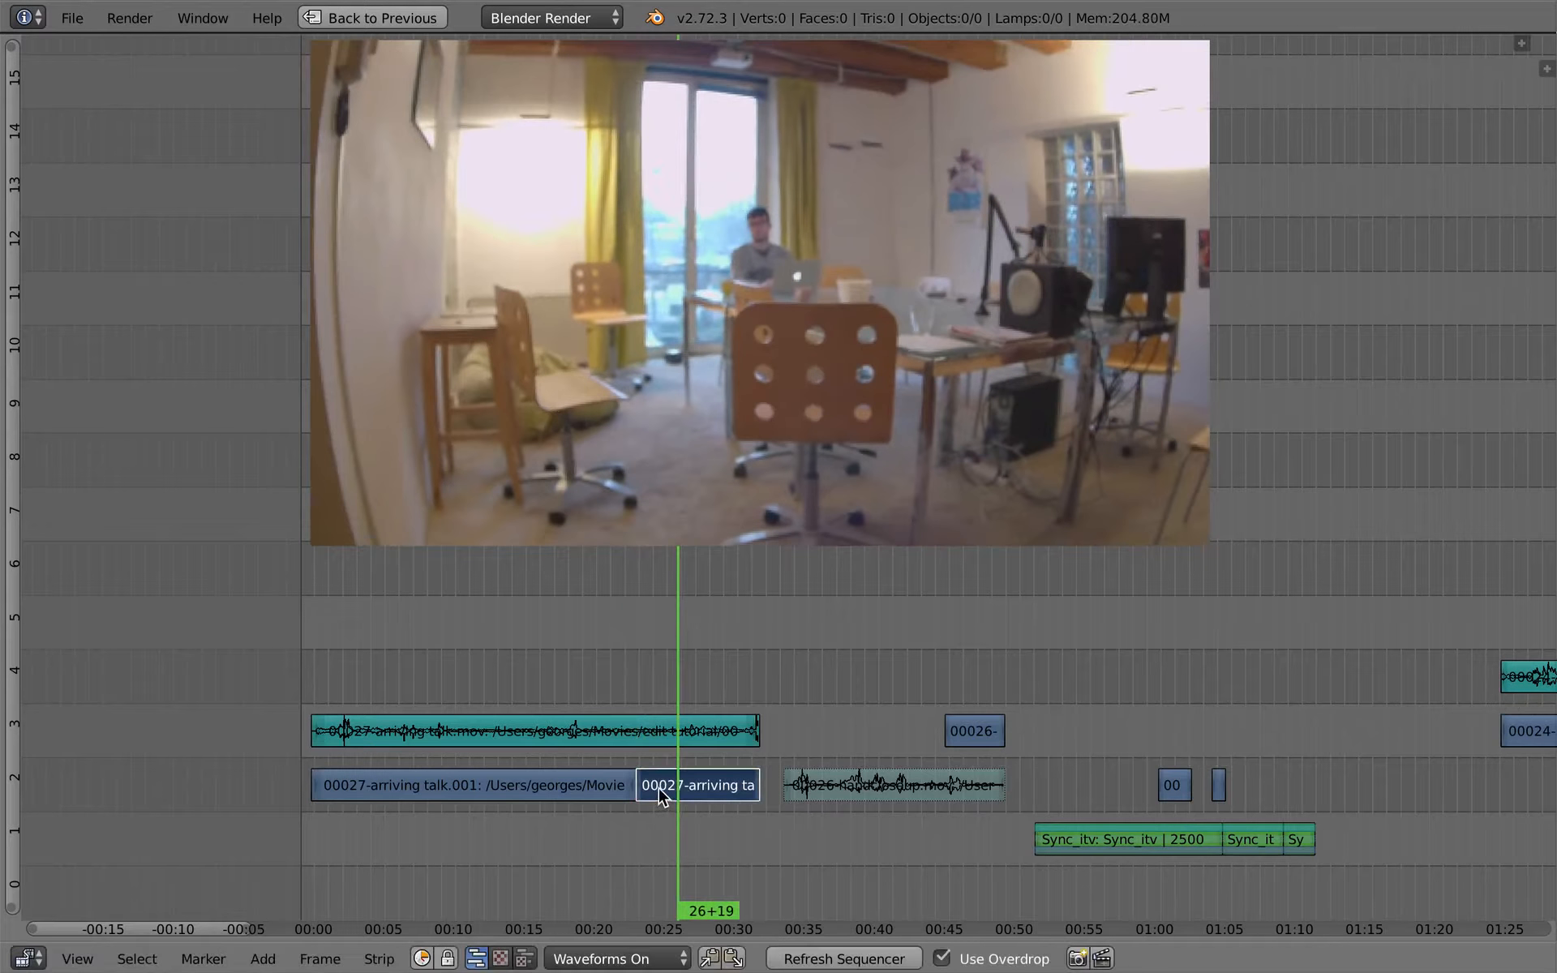
key(s)
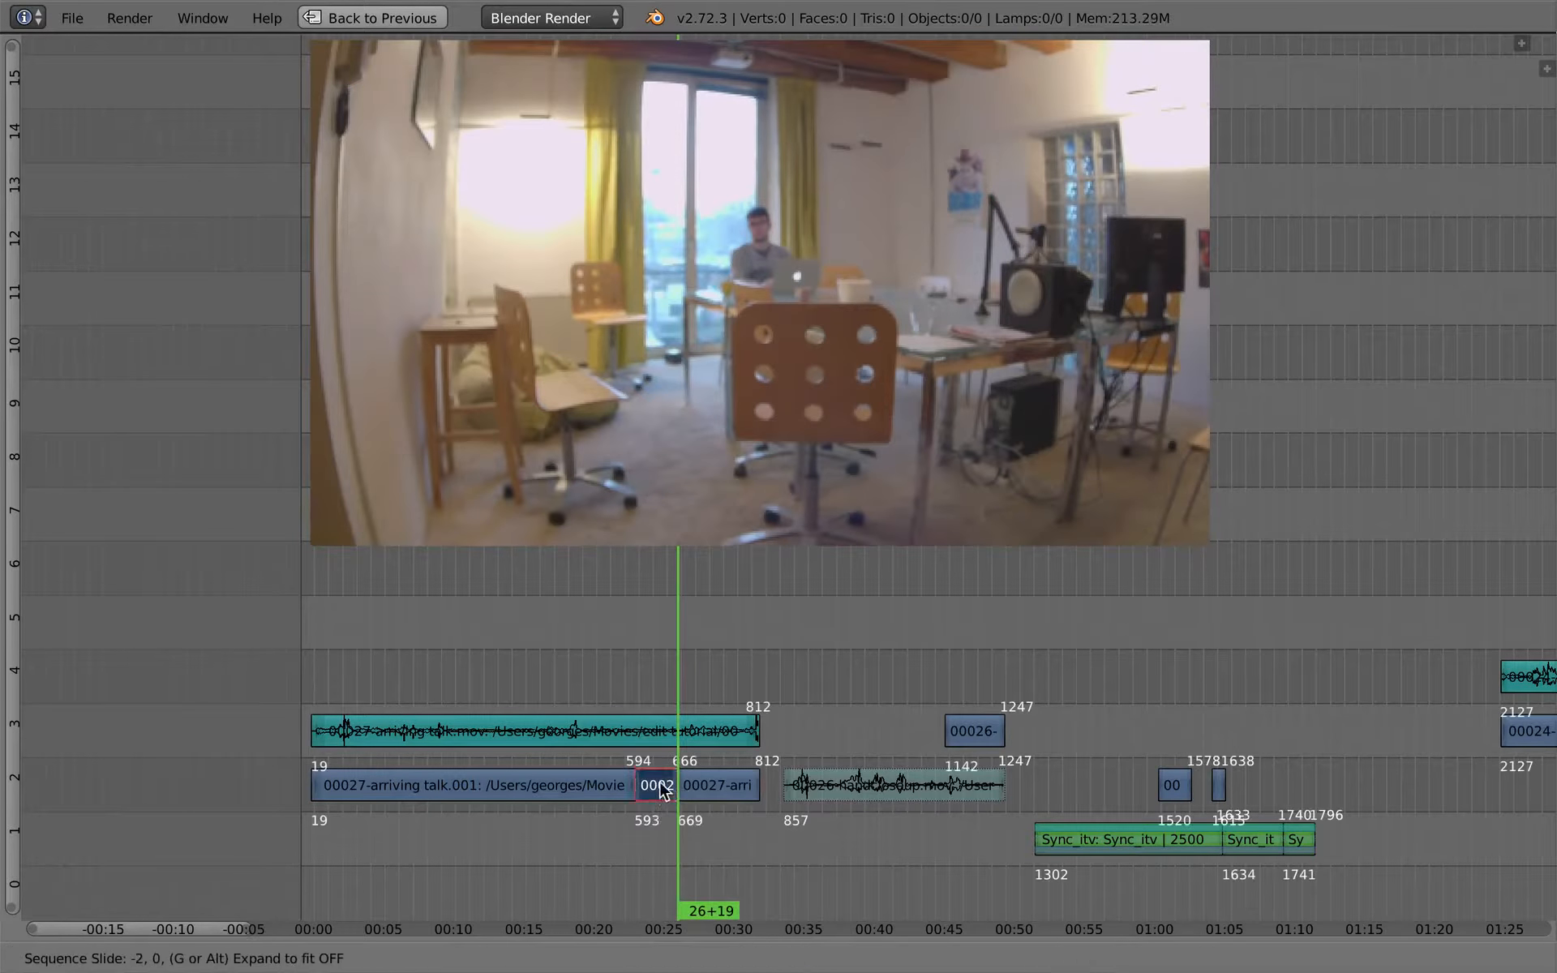
- Move the middle piece of the arriving-talk video to channel 2 above the last interview cut, starting at about frame 1716
click(1338, 683)
middle_drag(1041, 712, 487, 718)
ctrl+middle_drag(787, 689, 811, 819)
key(g)
click(708, 816)
ctrl+middle_drag(707, 816, 824, 835)
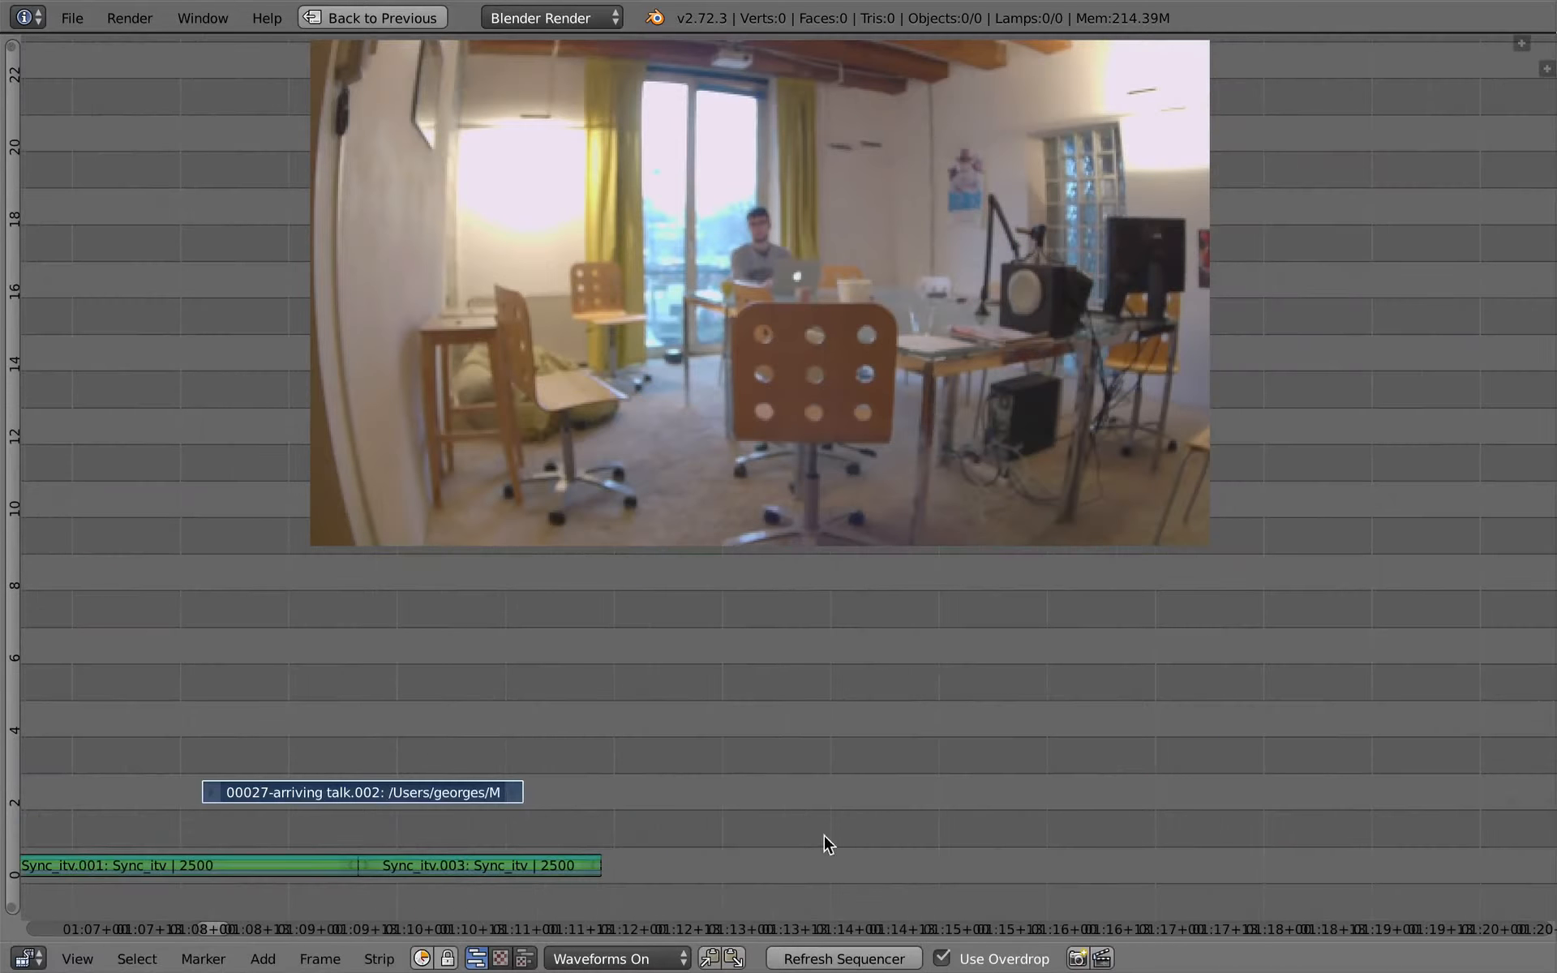
middle_drag(311, 718, 904, 730)
ctrl+middle_drag(903, 730, 795, 742)
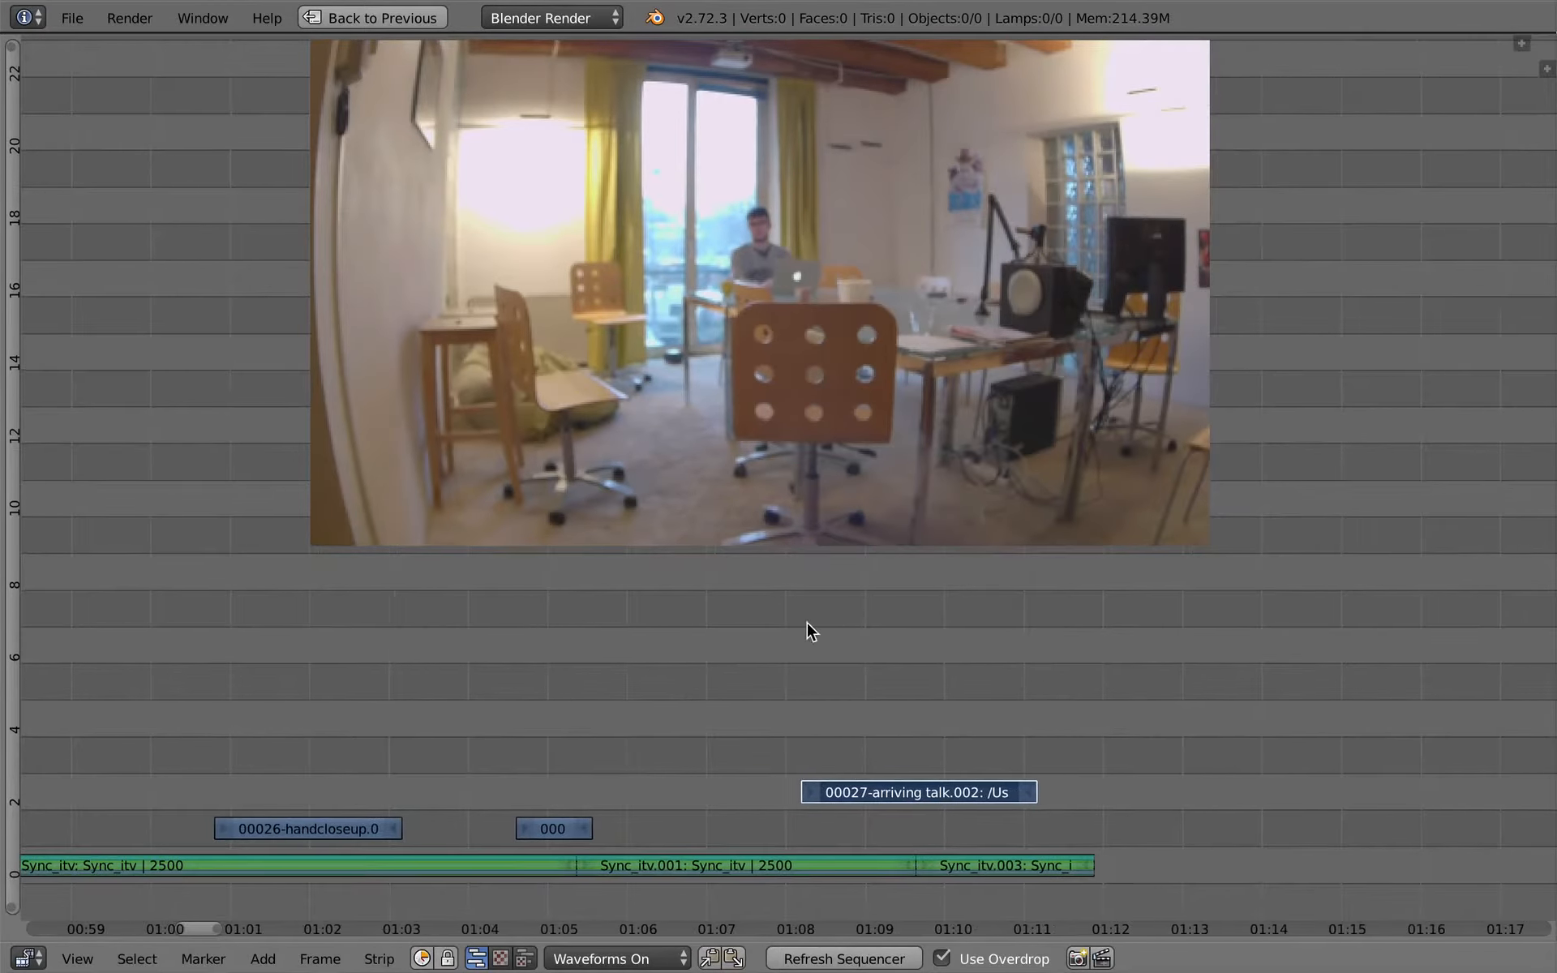
middle_drag(806, 622, 813, 629)
key(g)
click(919, 852)
- Select the interview pieces and the three cutaways above them, and move them all up two channels
click(815, 783)
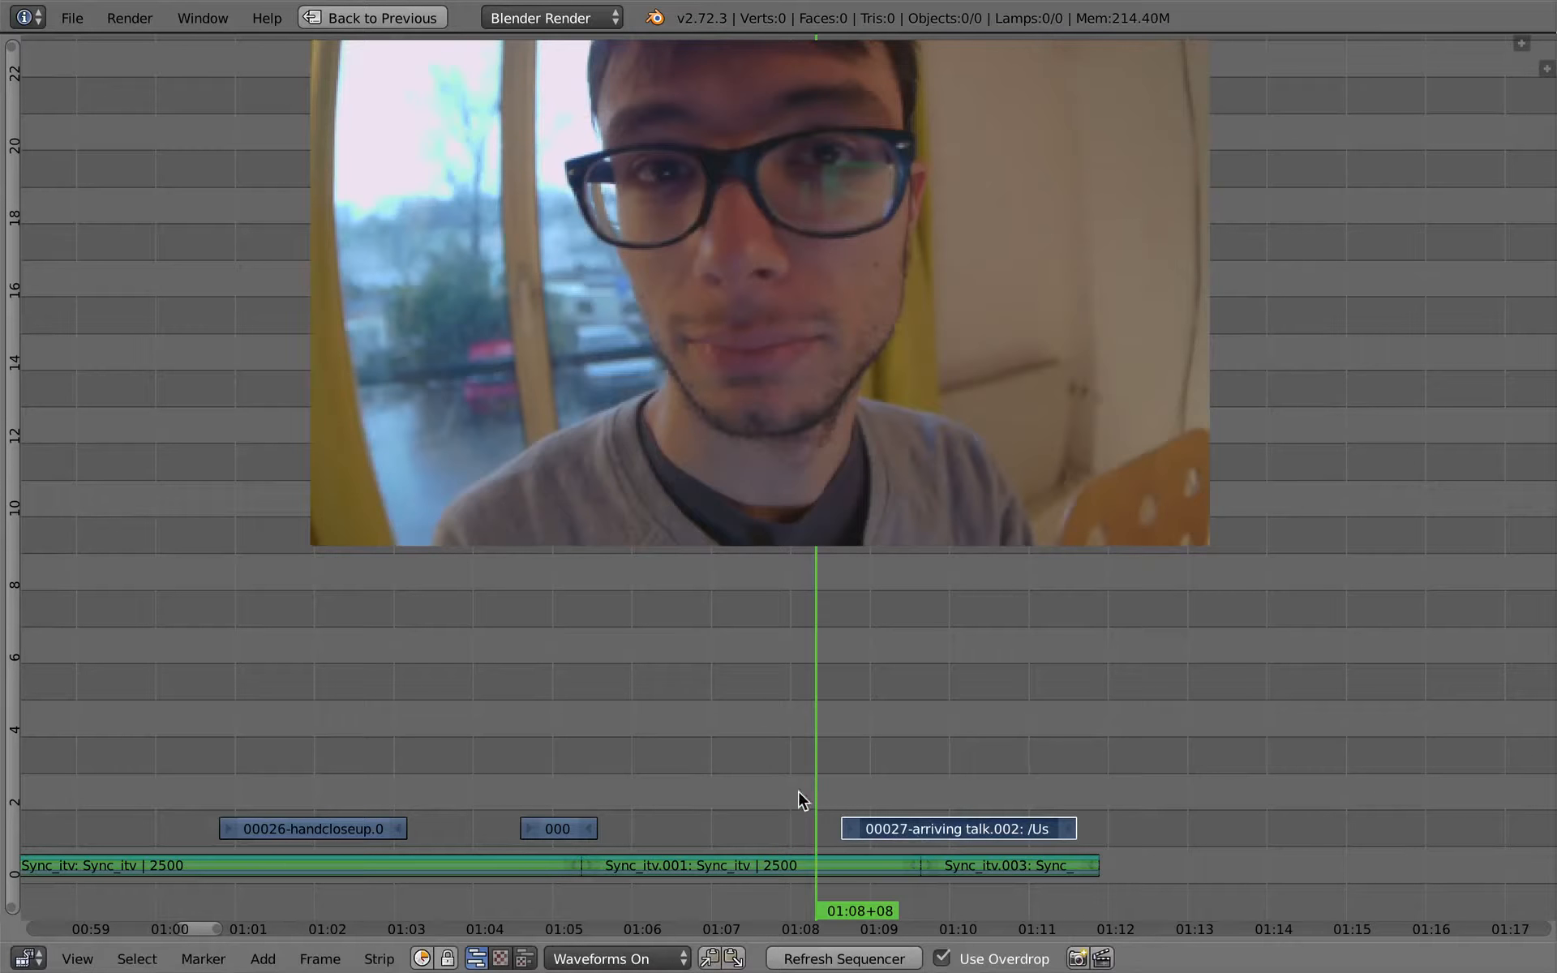
mouse_move(863, 782)
ctrl+middle_down()
mouse_move(858, 630)
mouse_move(881, 754)
ctrl+middle_up()
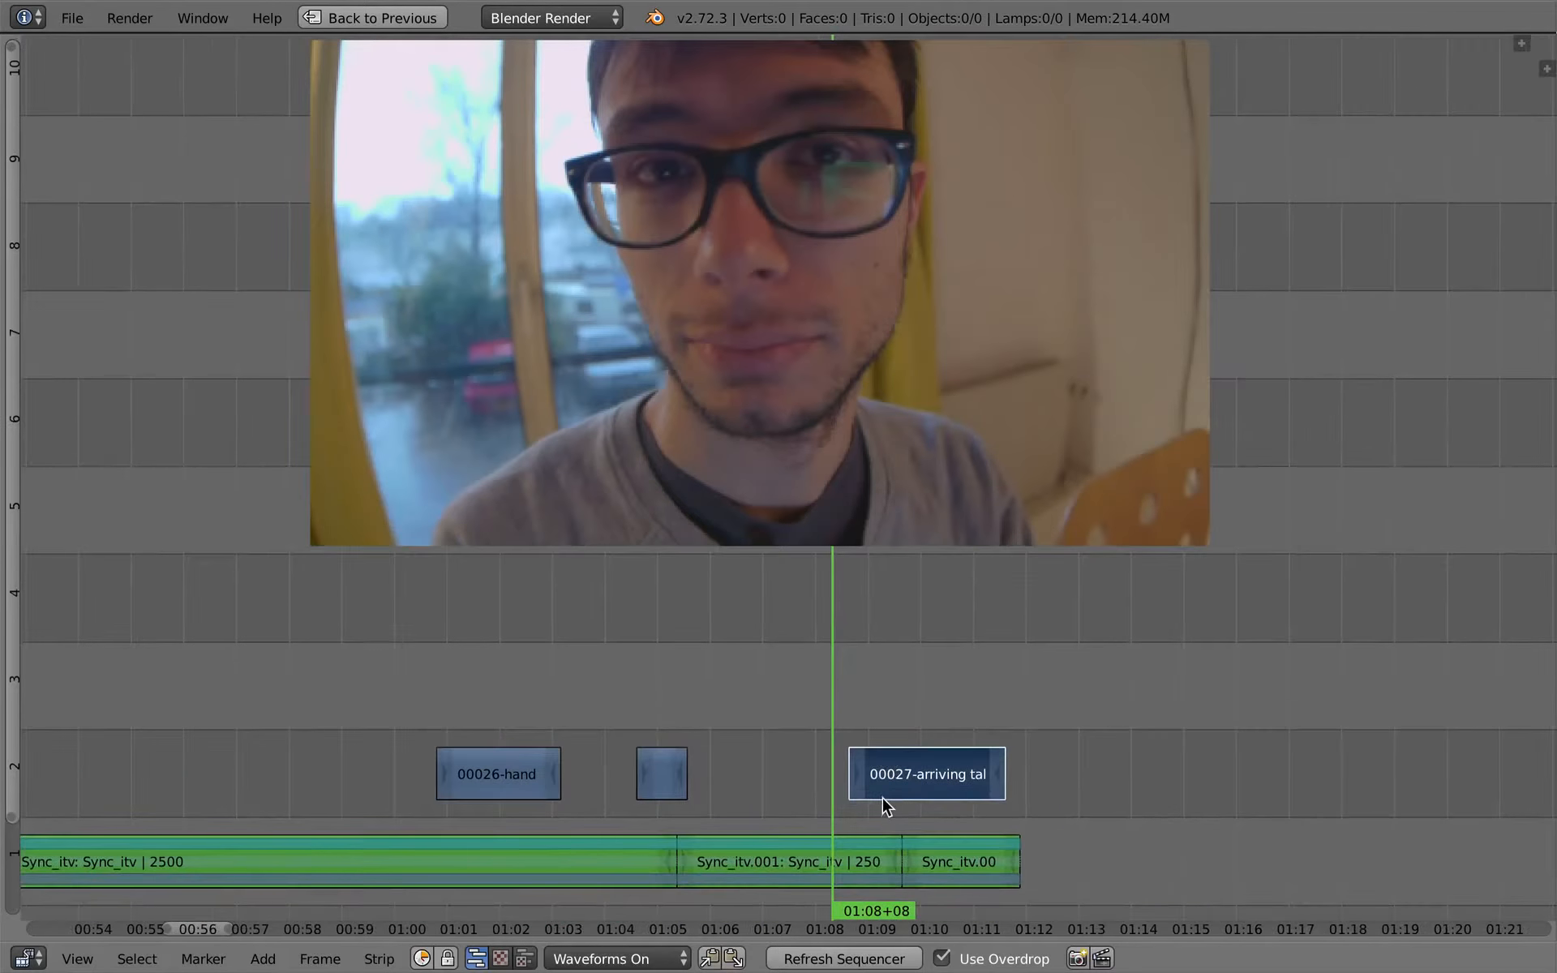
key(a)
key(a)
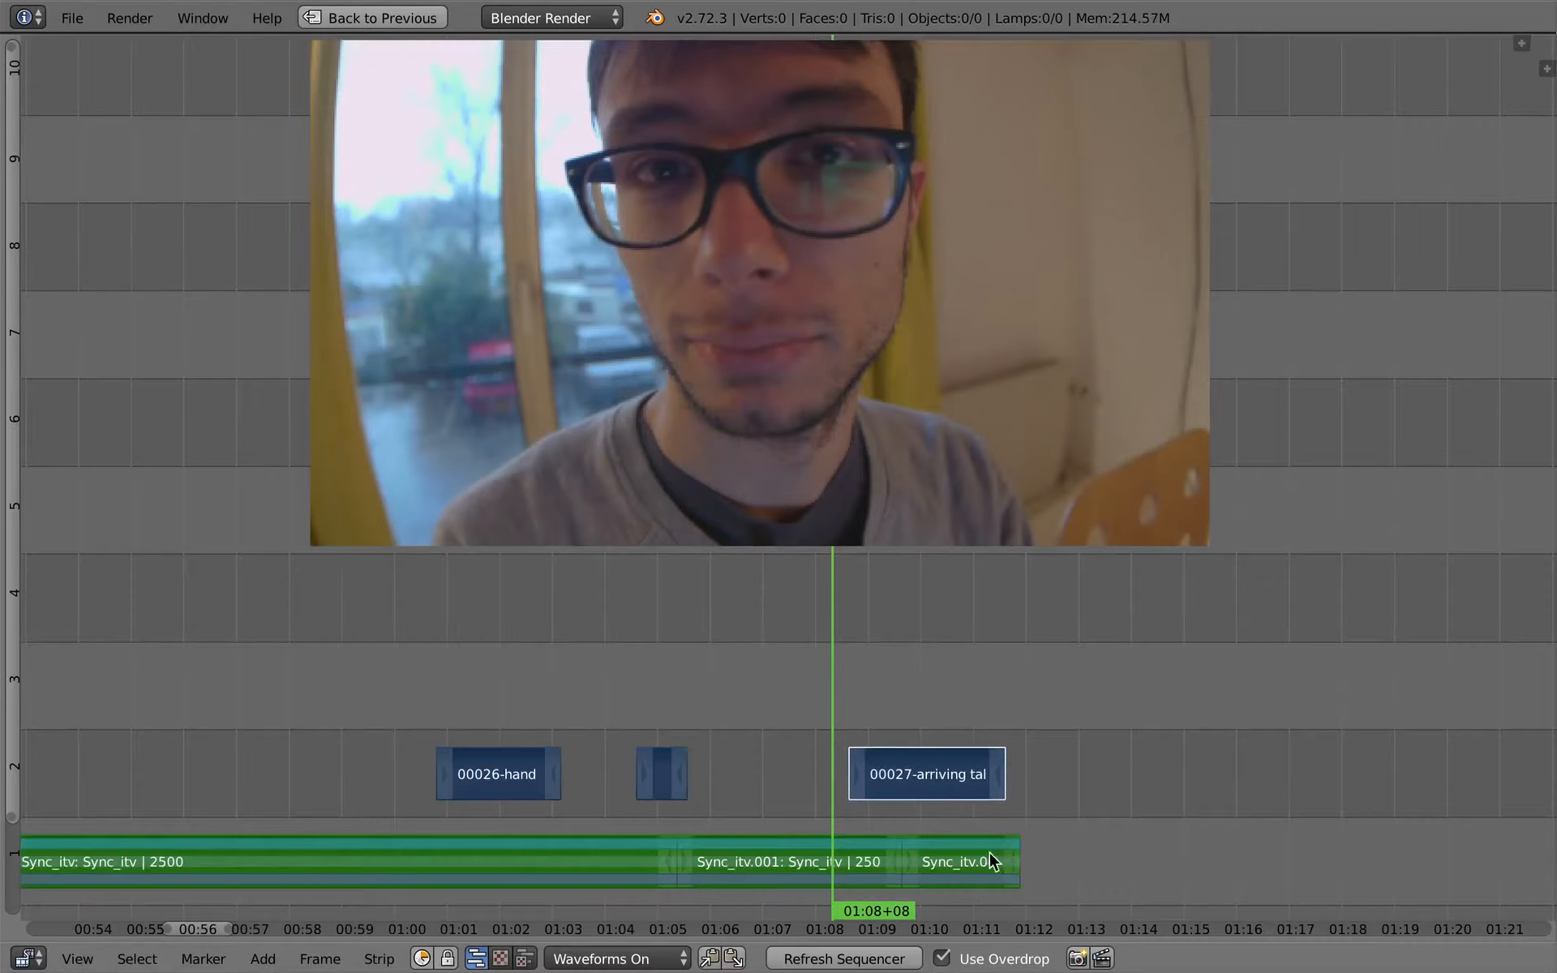
key(g)
click(872, 600)
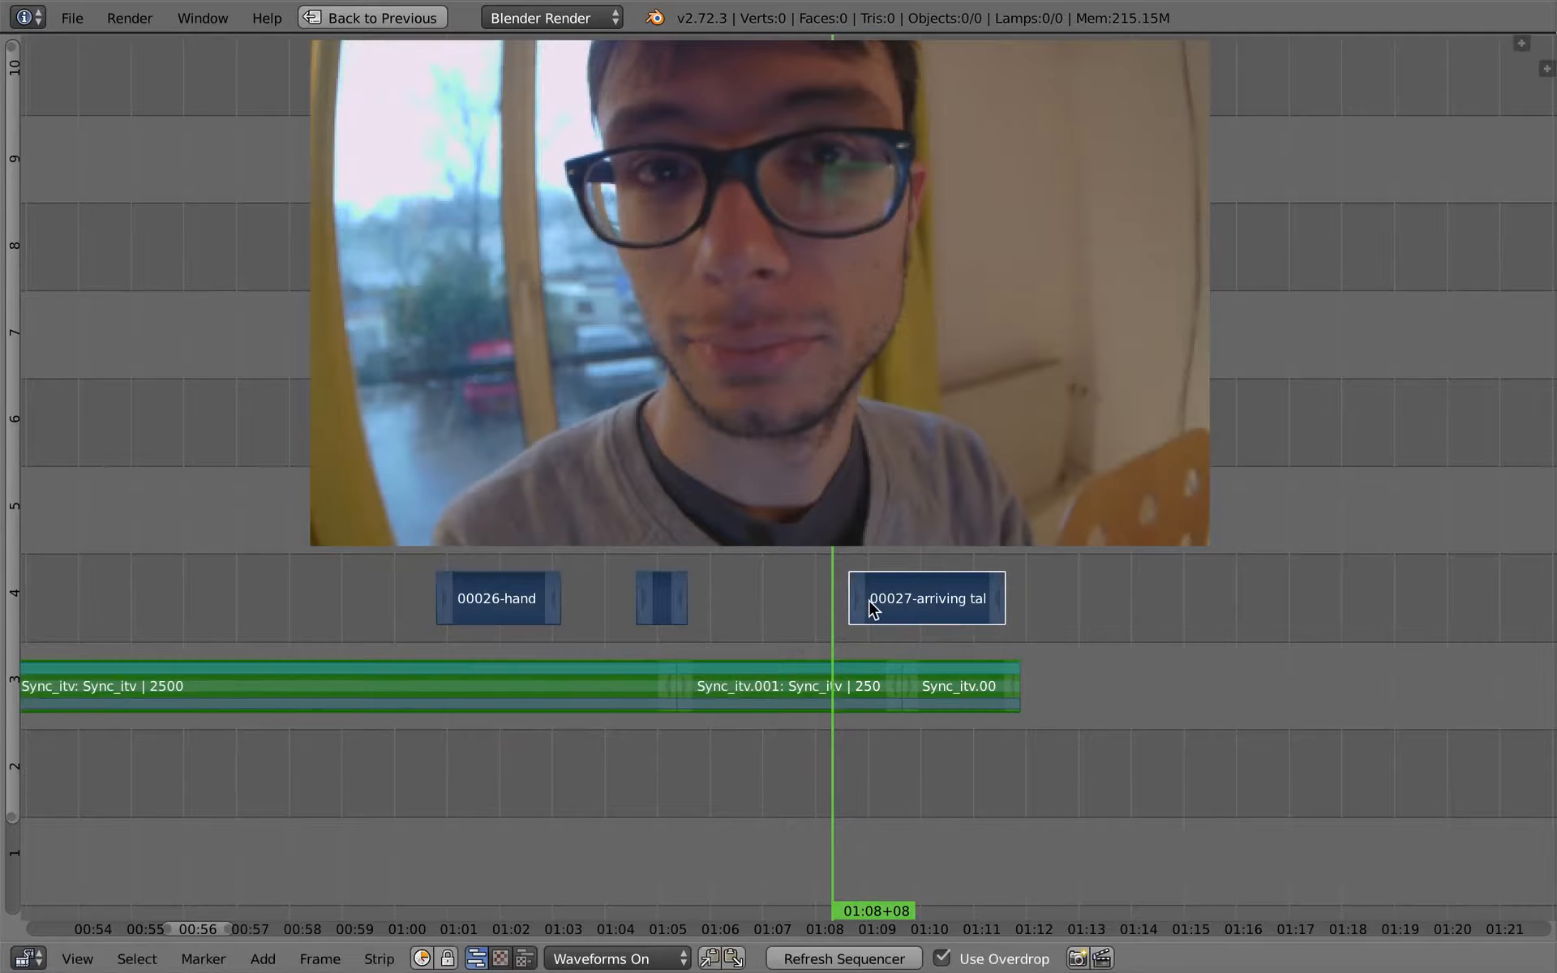
- Play back from 01:08+08 and slide the 00027-arriving talk cutaway about 10 frames later
middle_drag(906, 679, 888, 796)
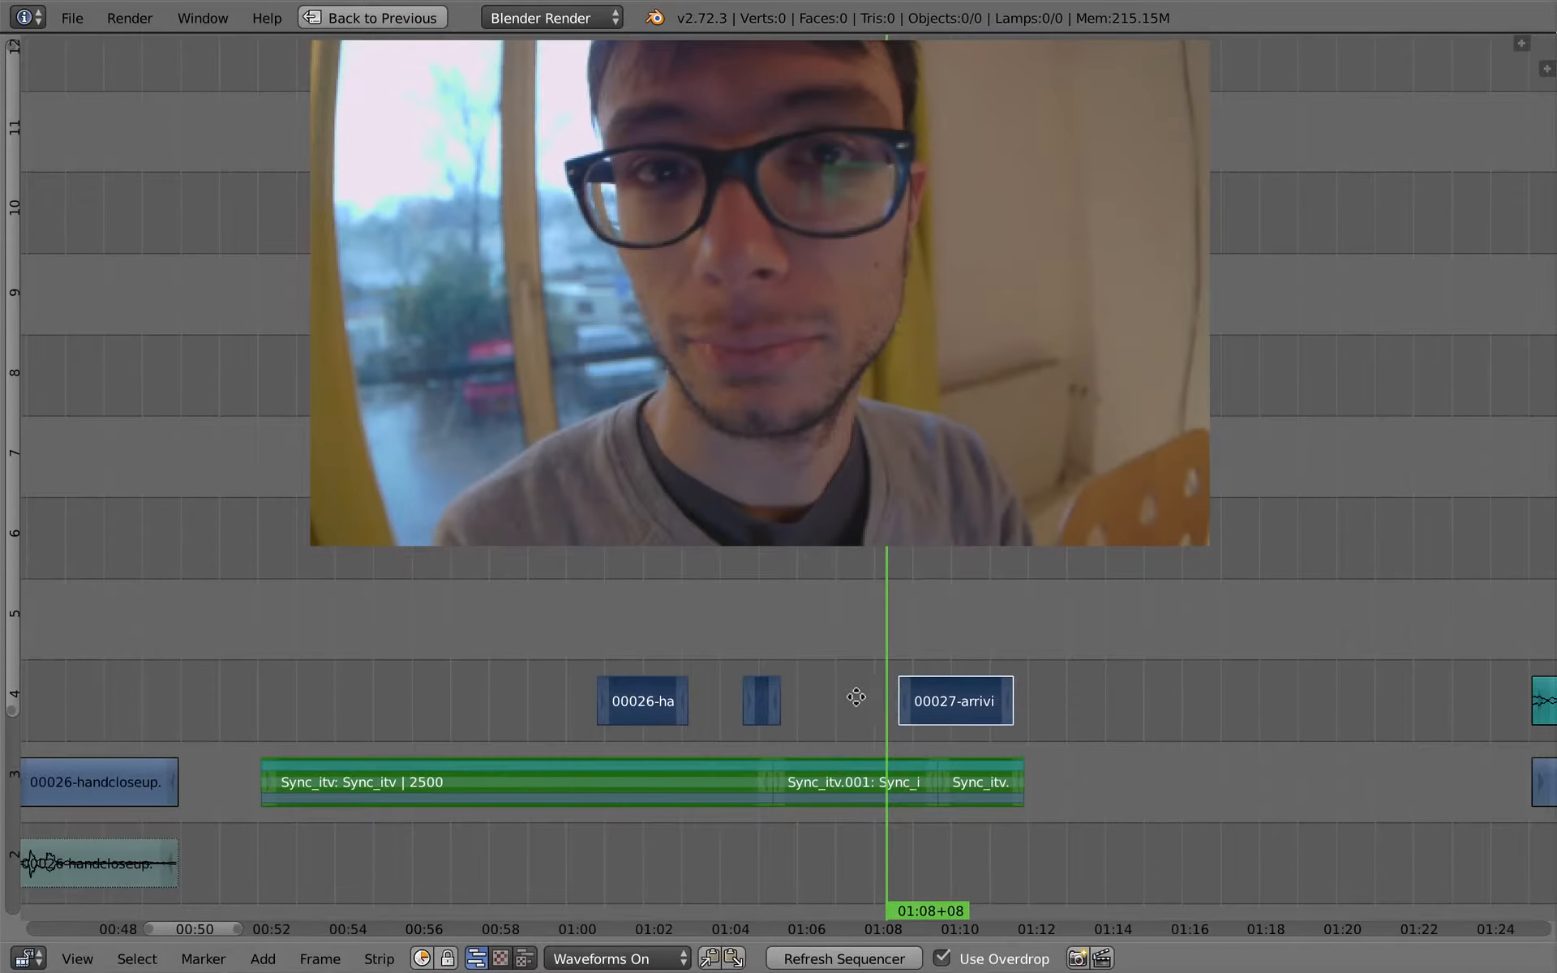
middle_drag(857, 696, 793, 682)
key(alt+a)
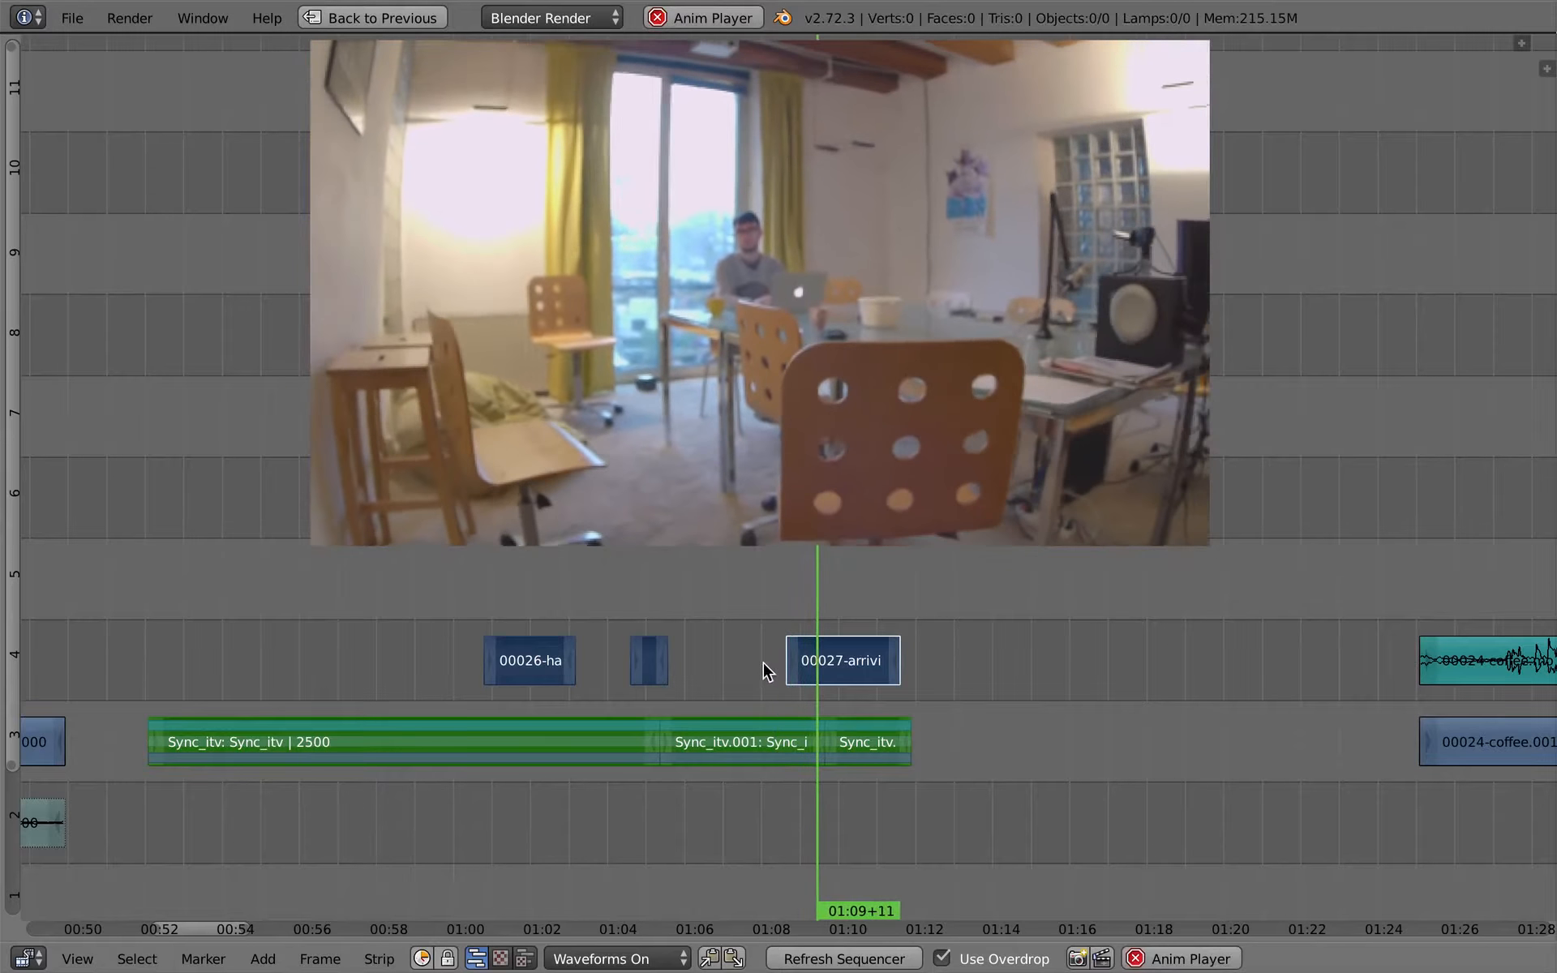
key(alt+a)
key(g)
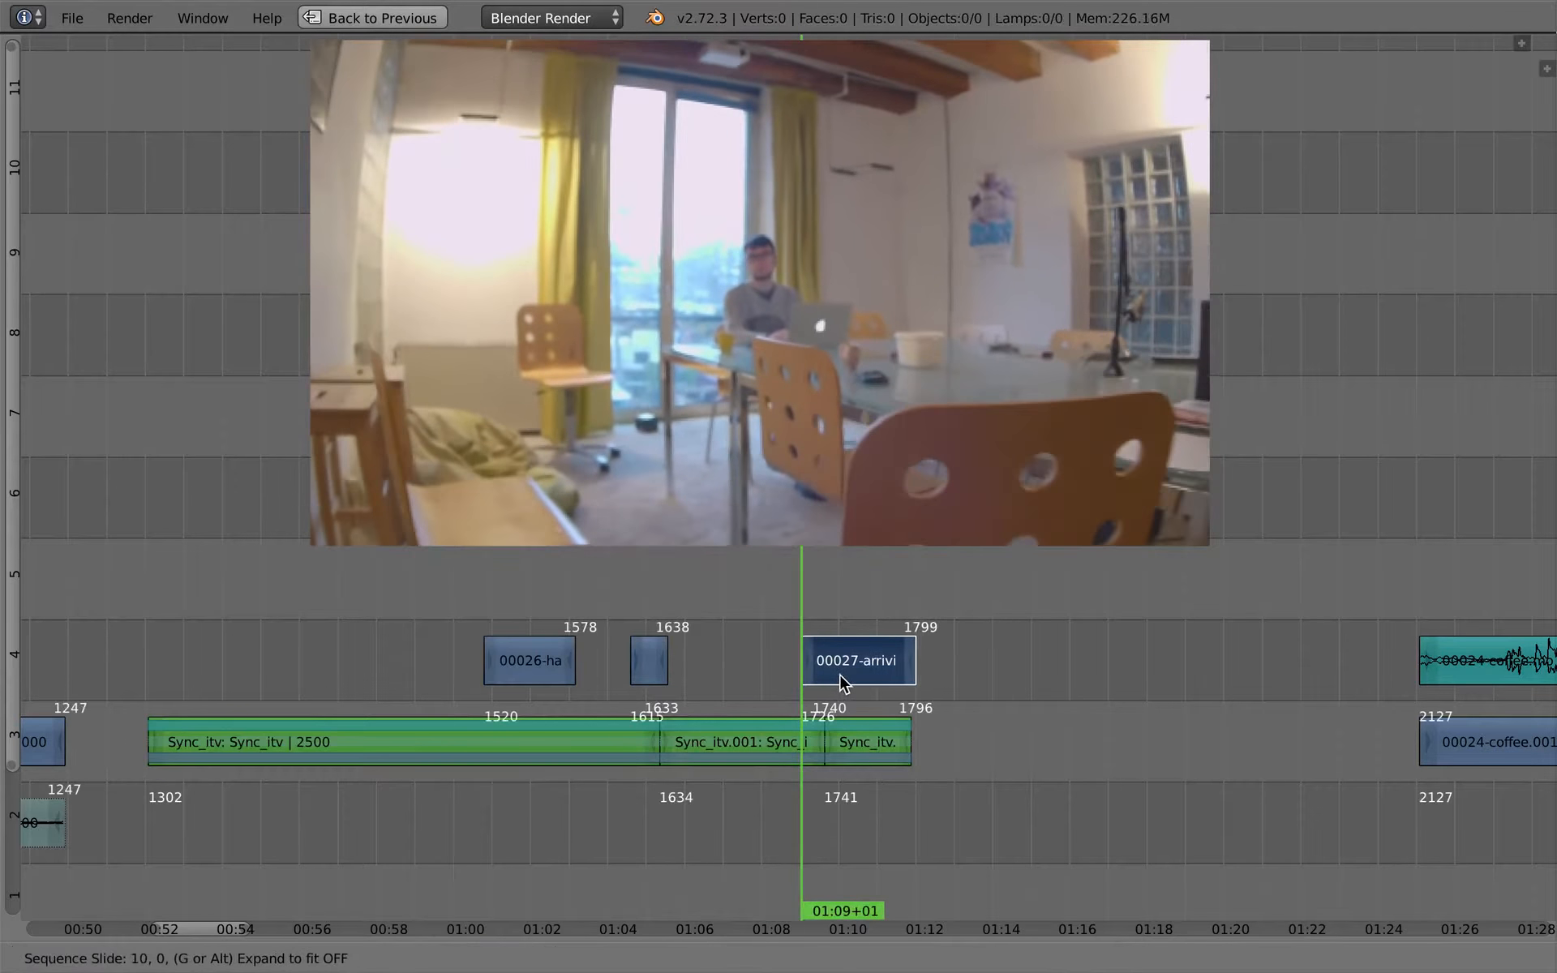
click(841, 676)
- Play back the arriving-talk cutaway and mute the last Sync_itv piece beneath it
click(778, 683)
key(alt+a)
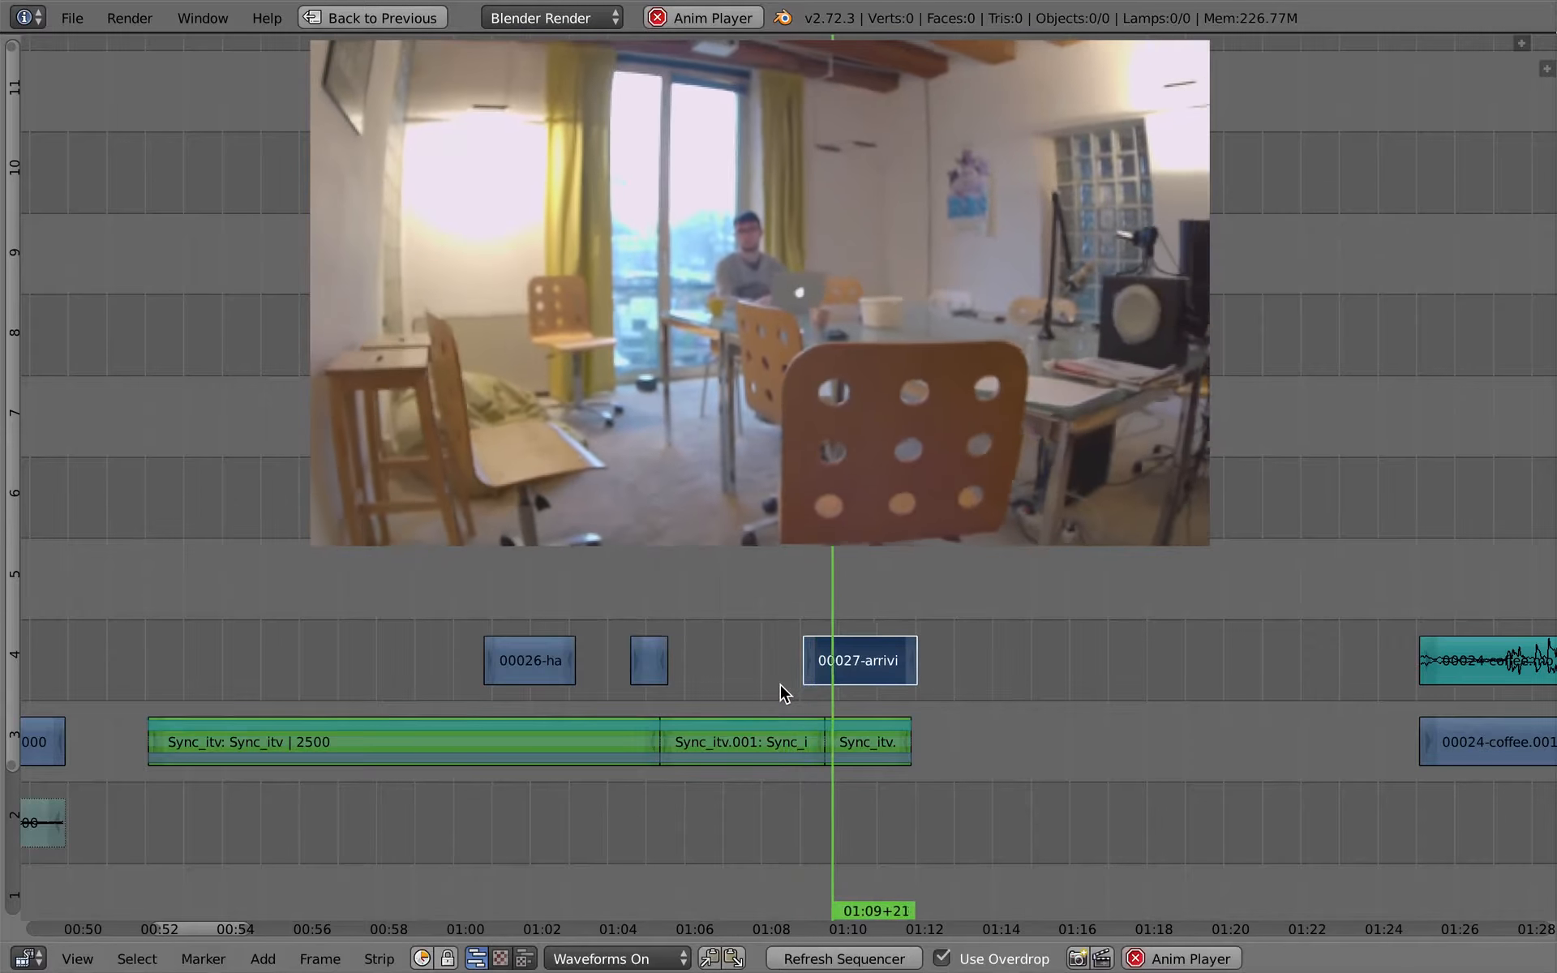
right_click(868, 743)
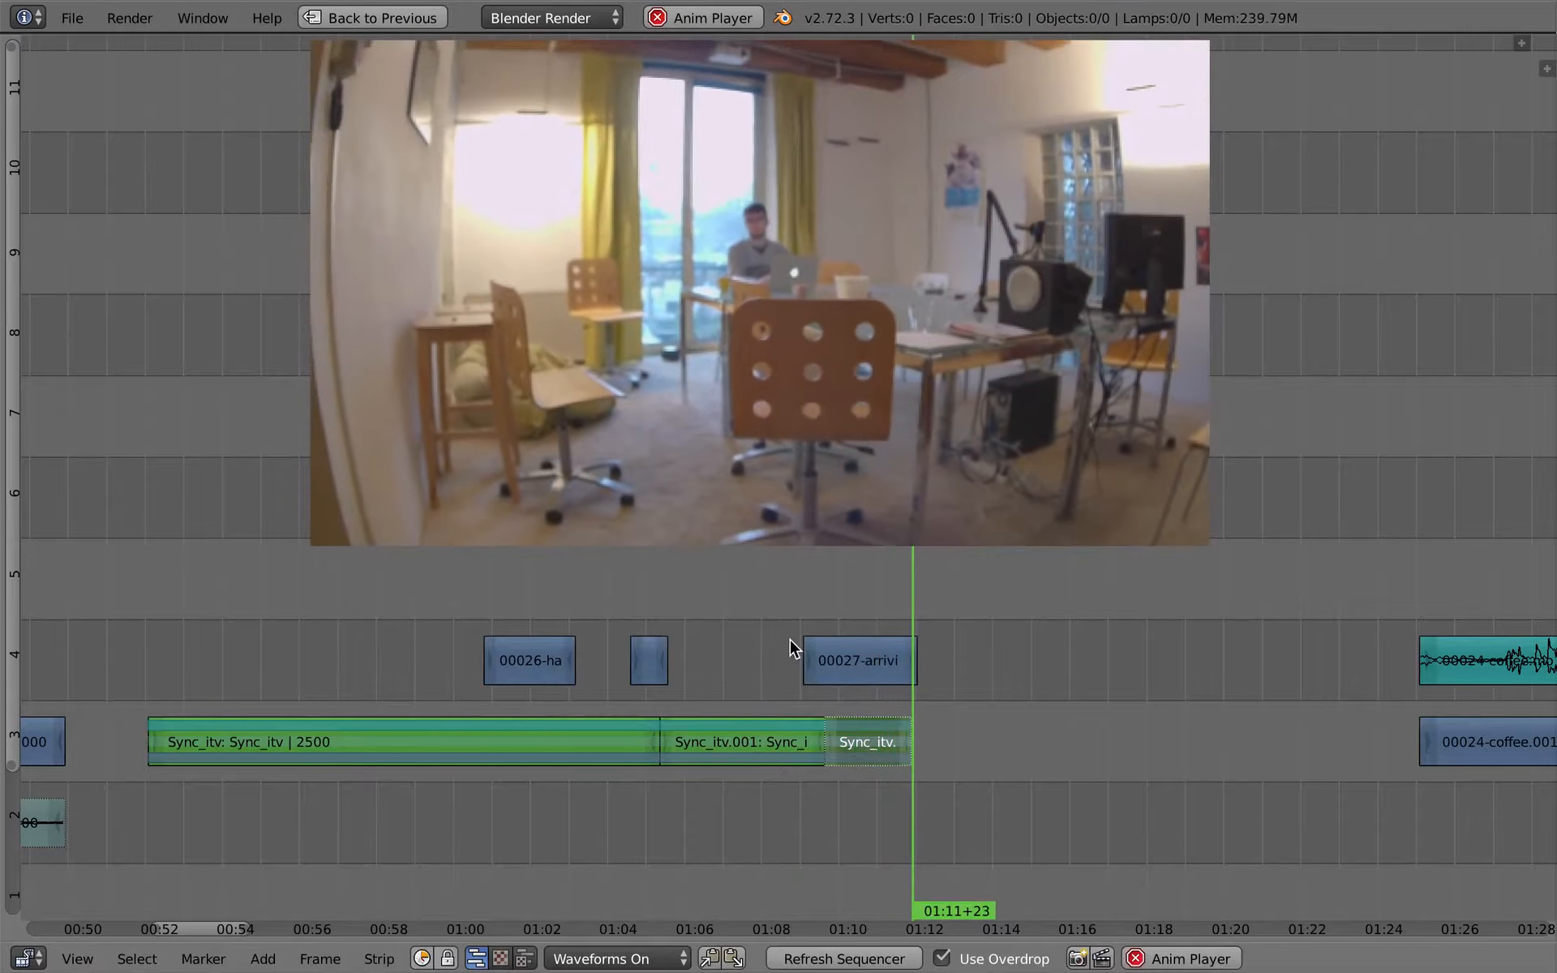
click(785, 717)
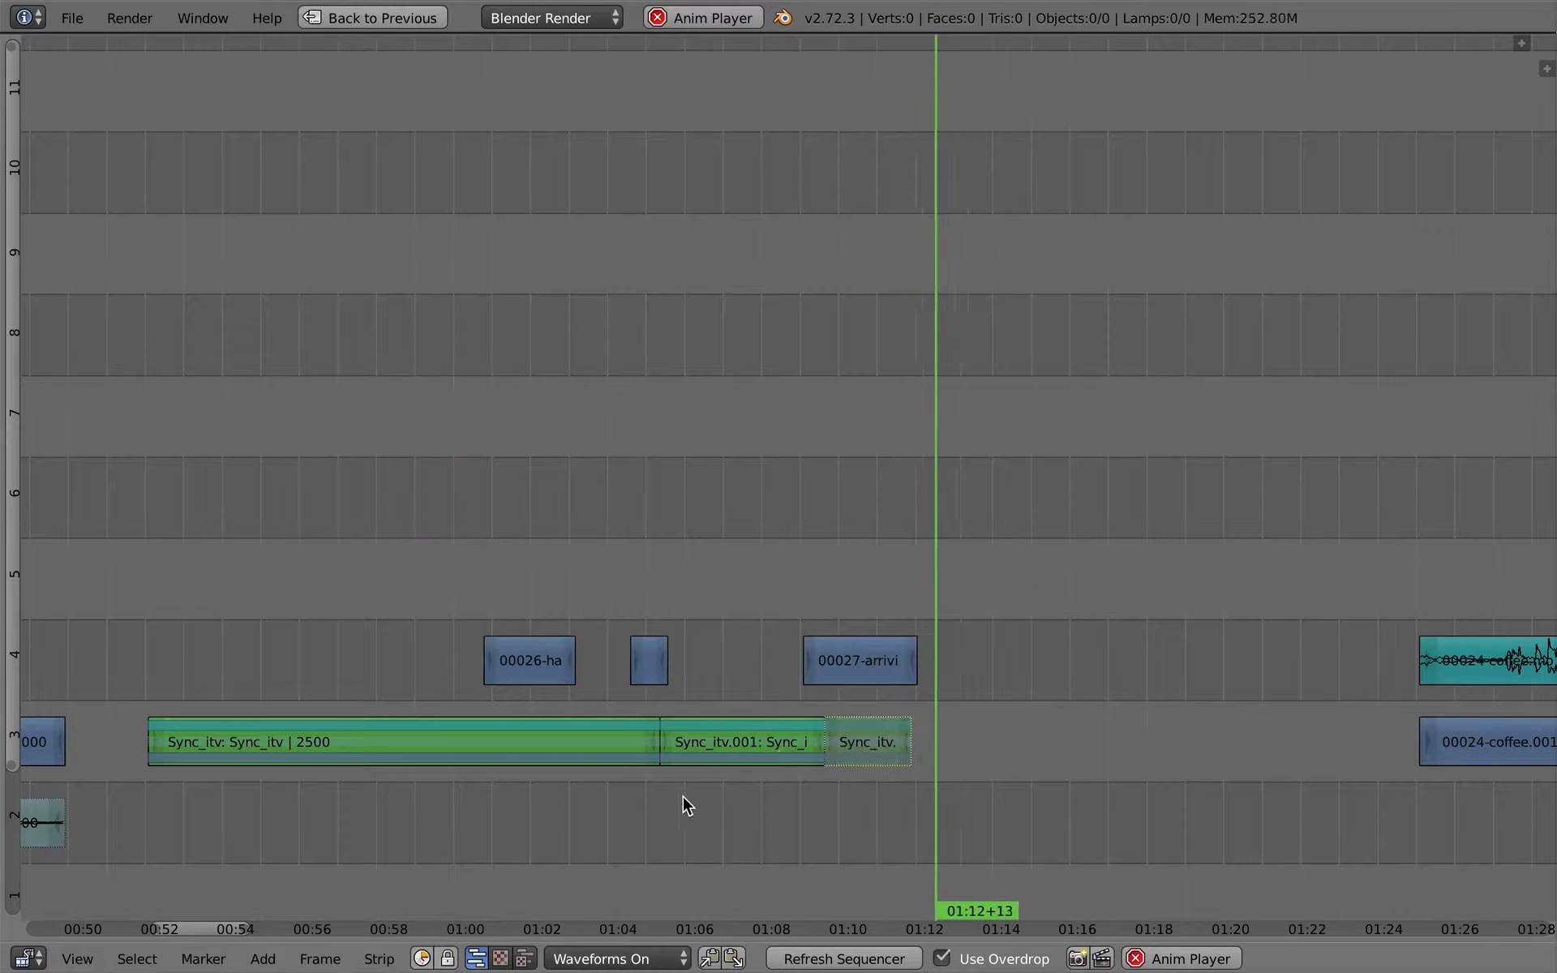
key(alt+a)
key(Home)
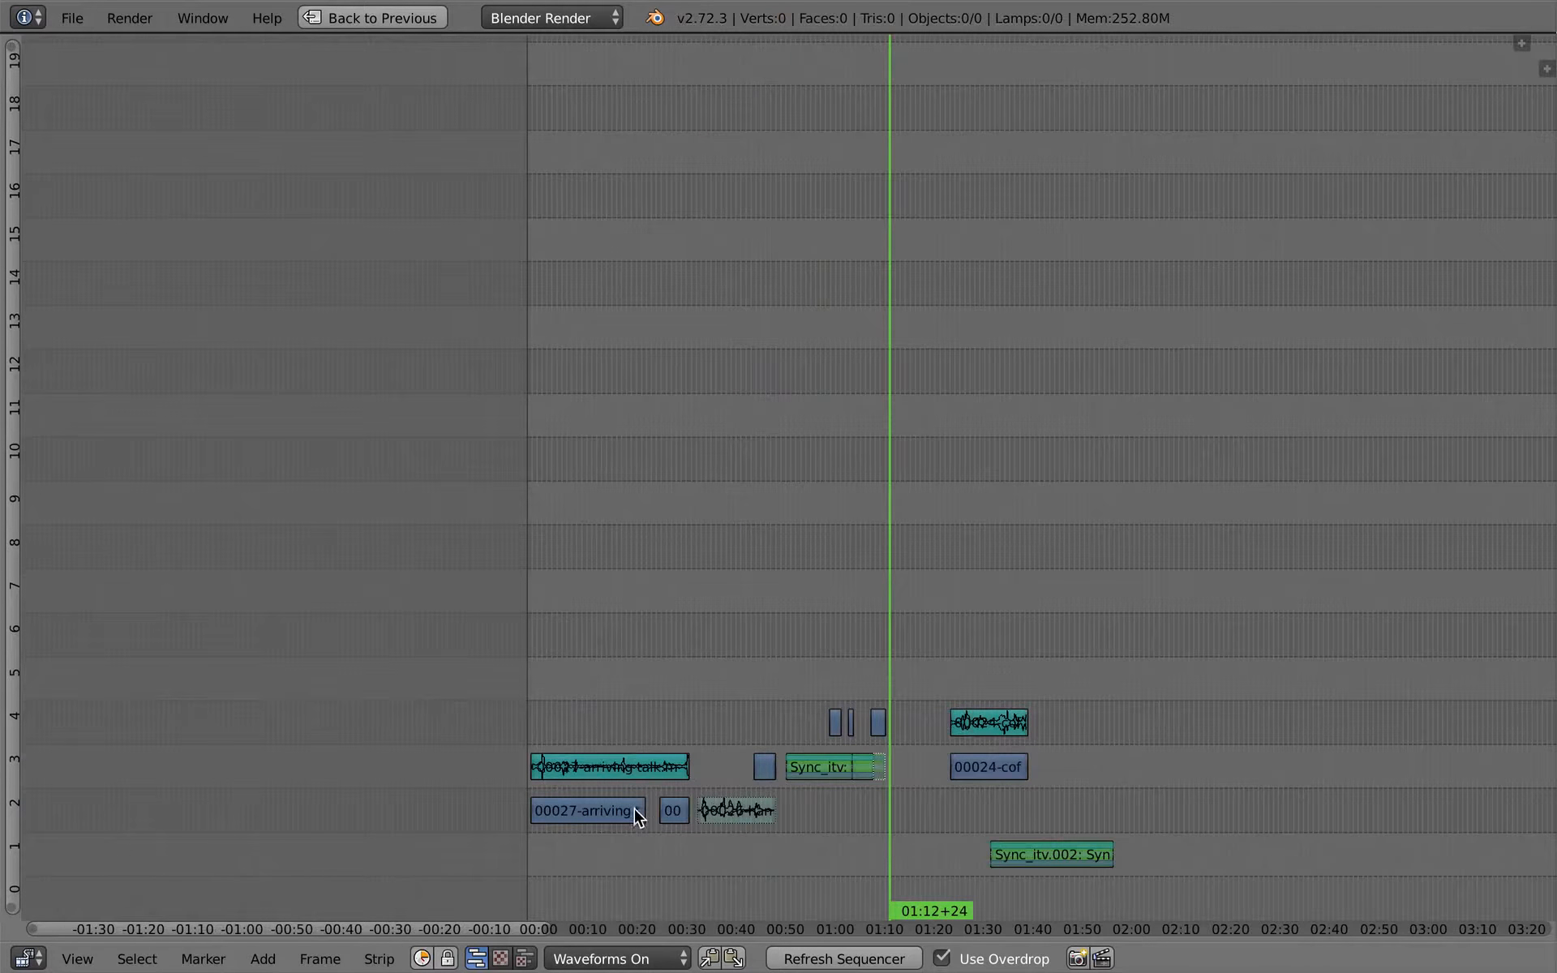
right_click(674, 810)
key(g)
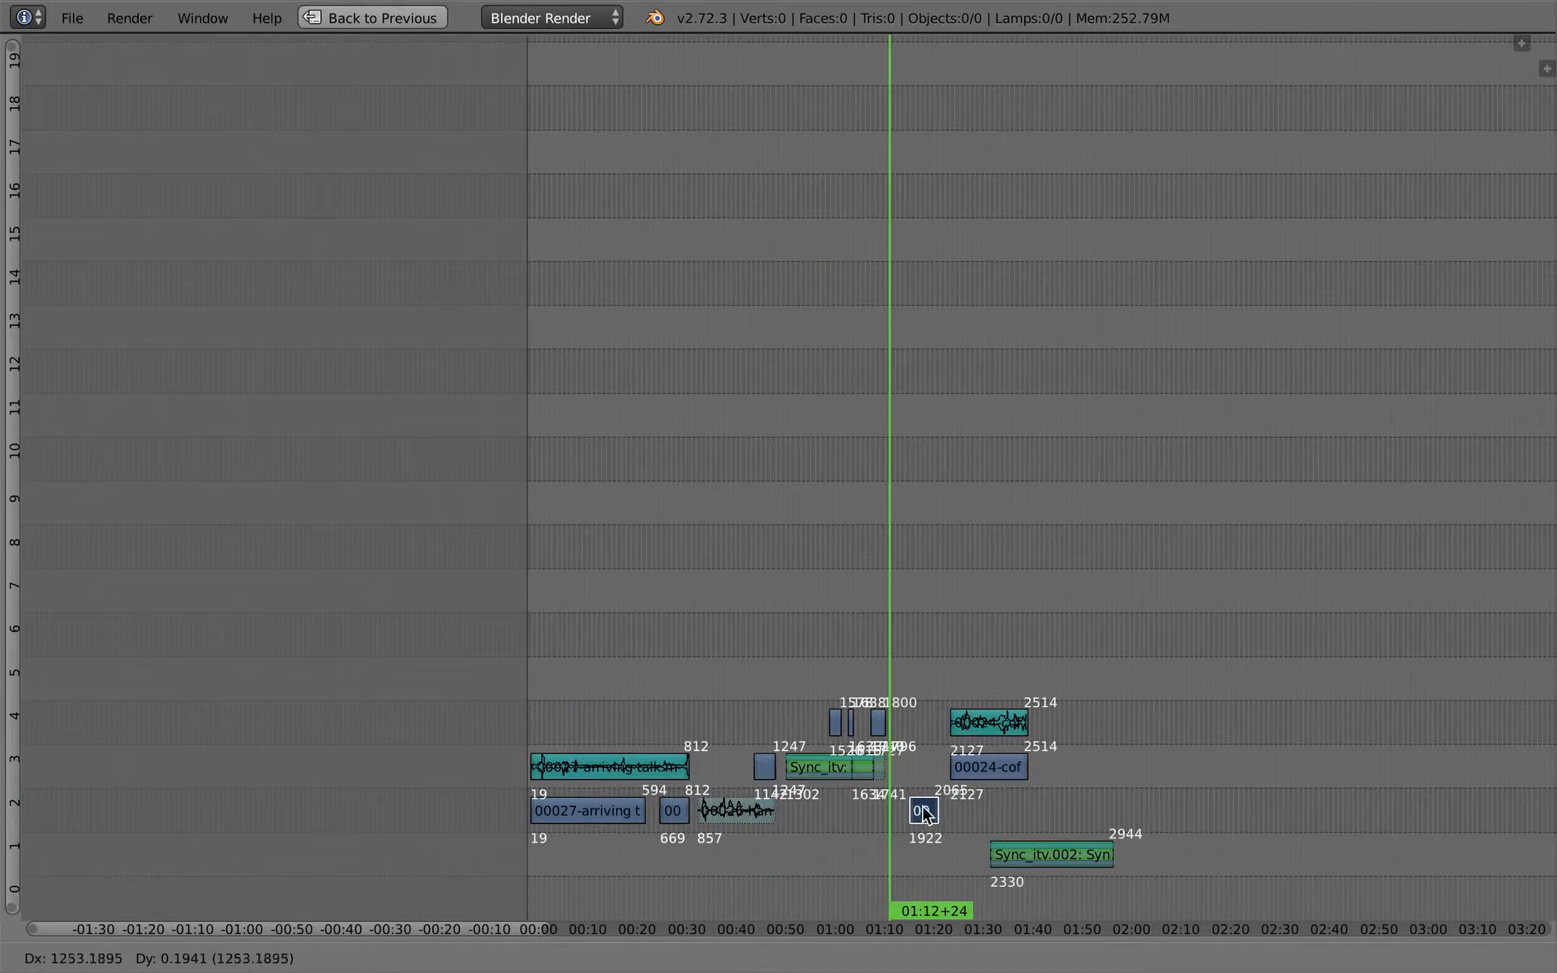
click(872, 812)
scroll(925, 811, up, 5)
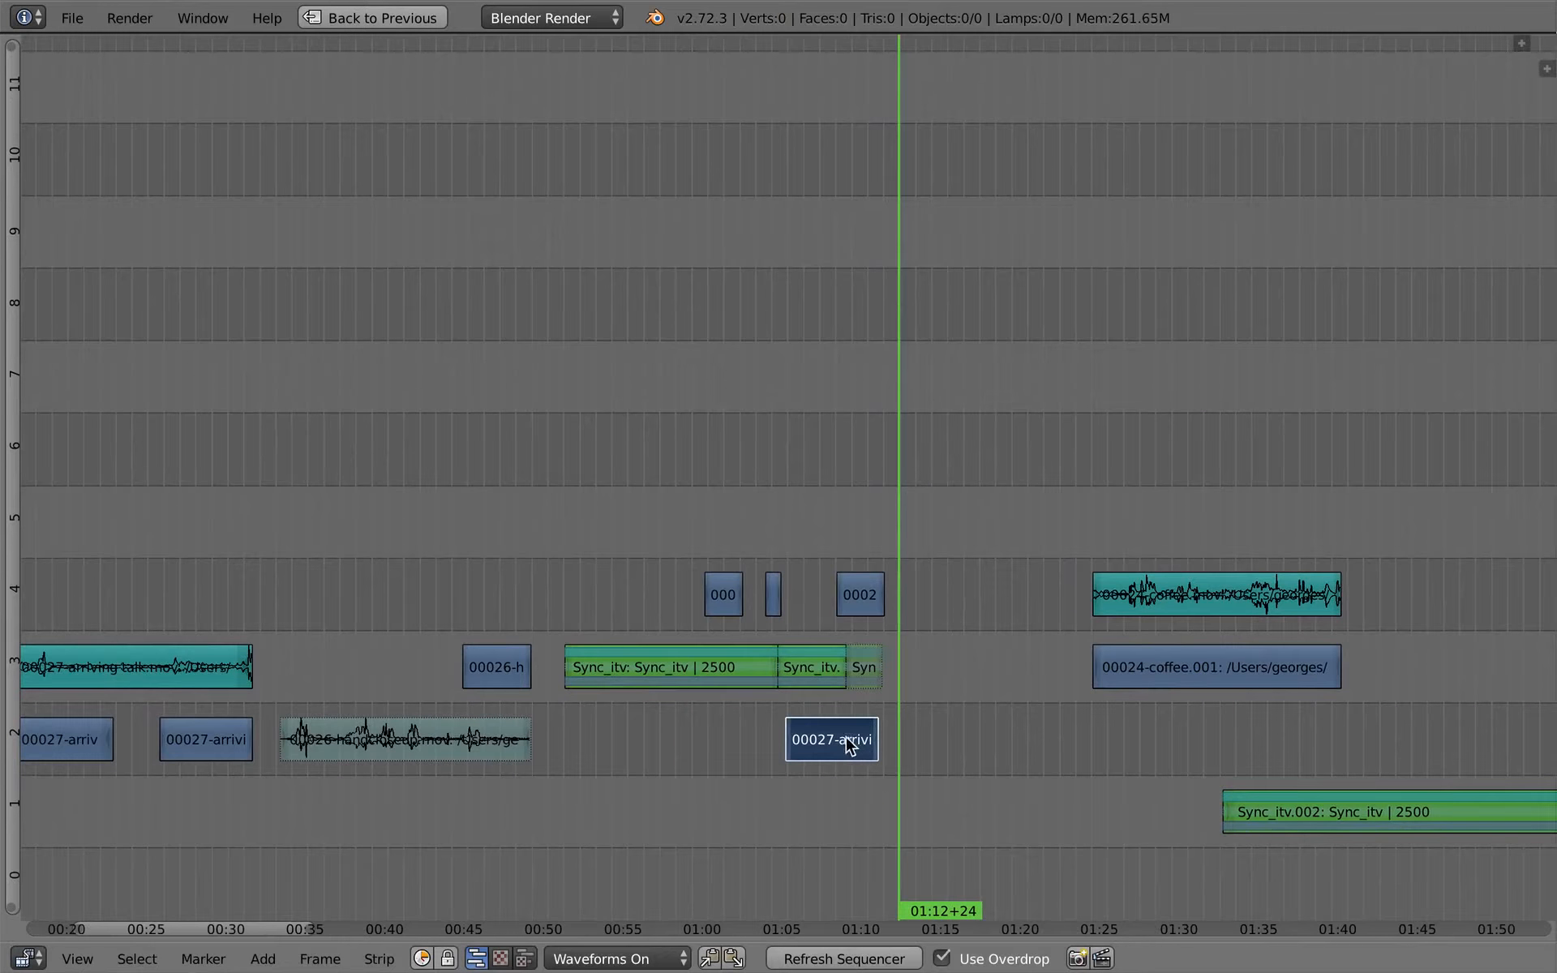
click(837, 745)
key(alt+a)
key(alt+a)
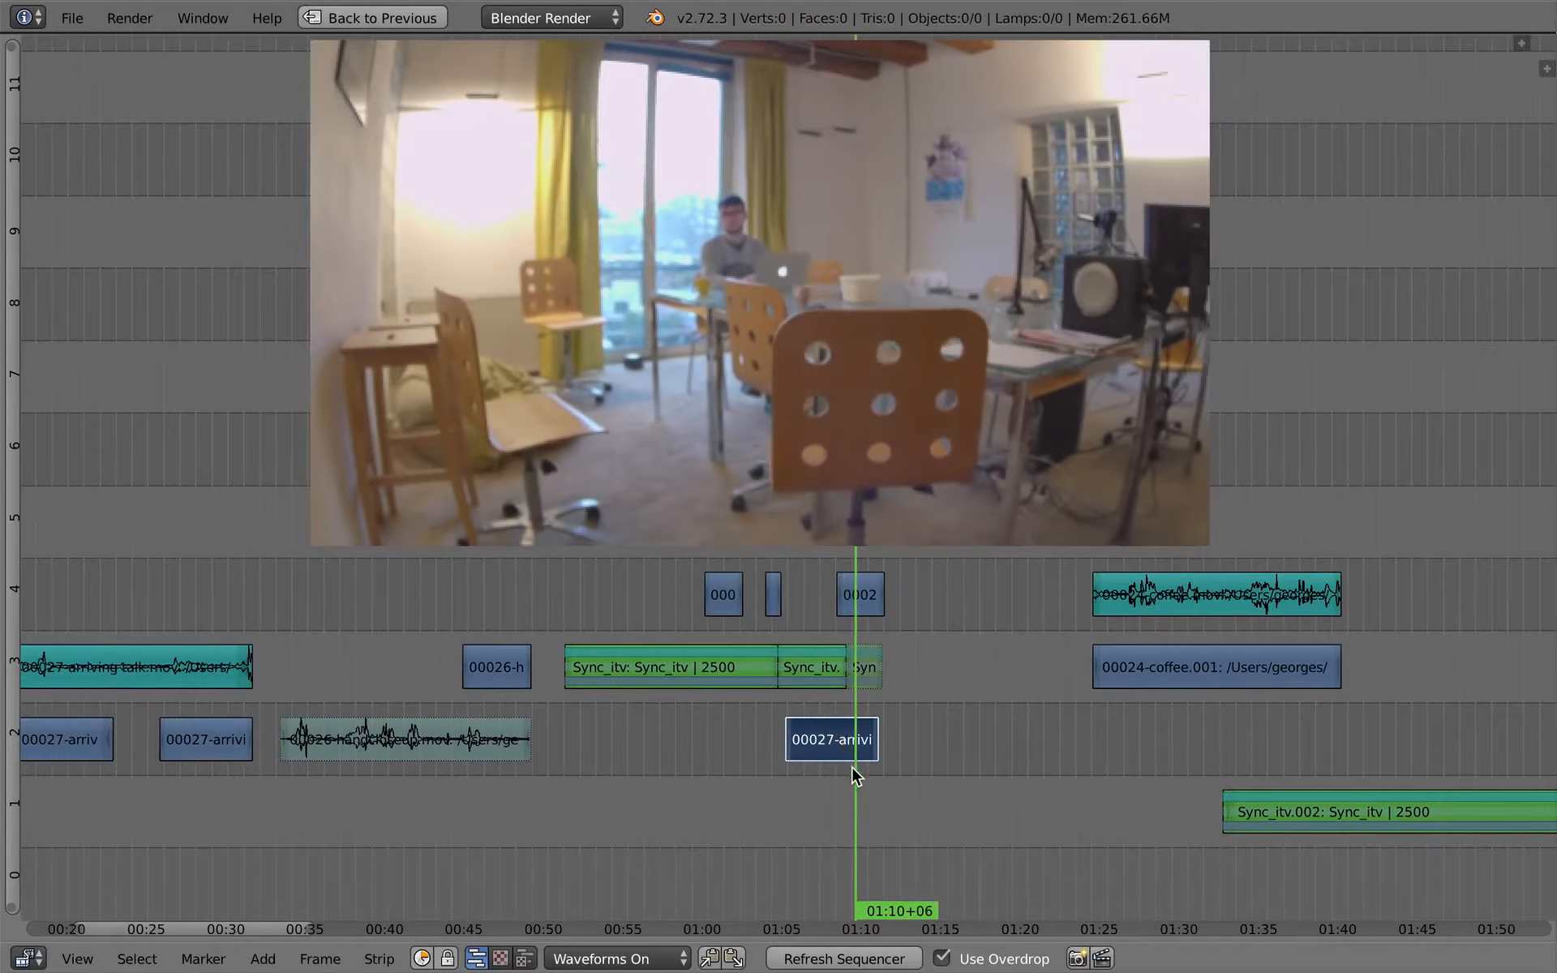
scroll(853, 767, up, 2)
key(x)
click(846, 758)
- Duplicate the arriving-talk sound and place the copy on channel 2 beneath the interview strips, starting at frame 1248
ctrl+middle_drag(611, 757, 653, 752)
mouse_move(652, 752)
middle_down()
mouse_move(633, 780)
mouse_move(464, 814)
middle_up()
ctrl+middle_drag(709, 766, 592, 784)
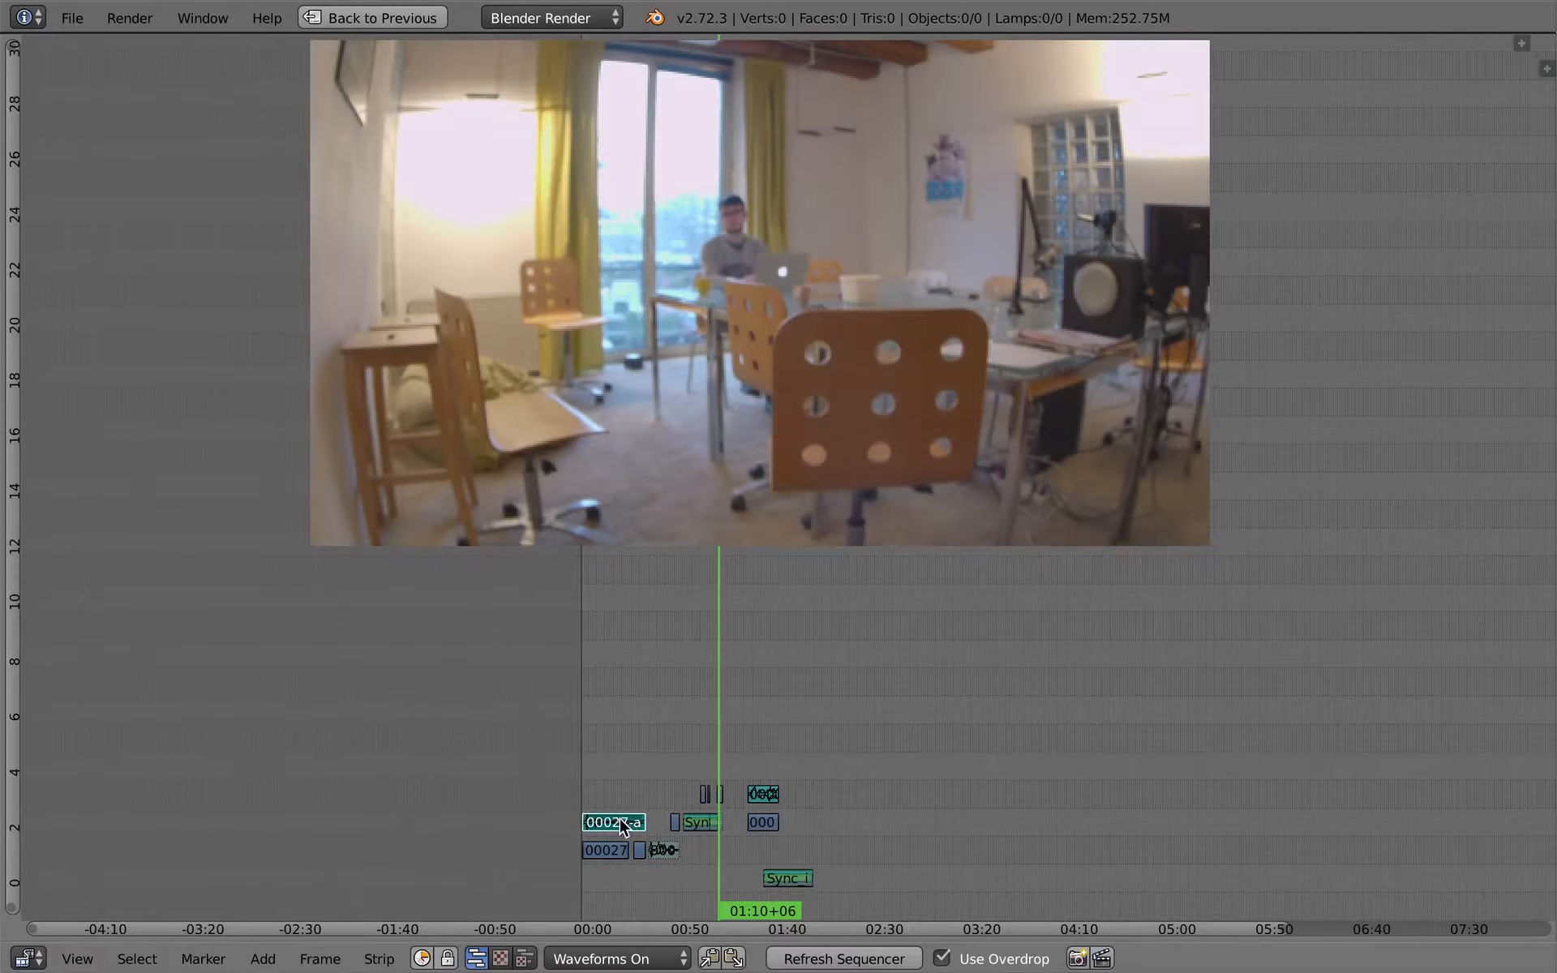
key(g)
click(770, 854)
scroll(850, 791, up, 3)
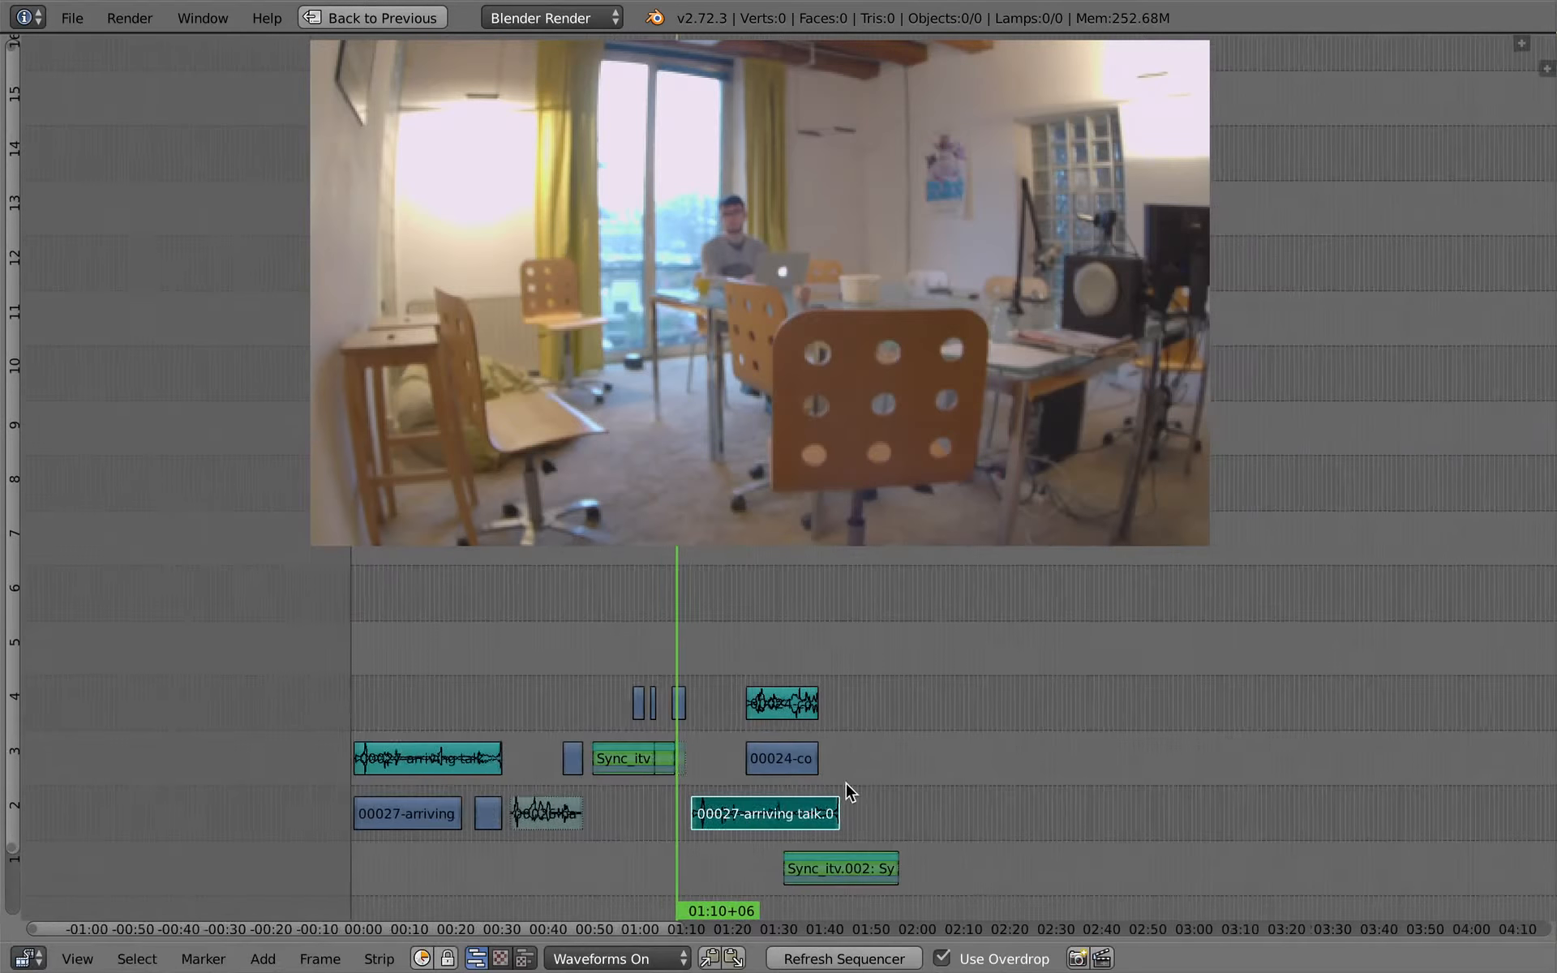
ctrl+middle_drag(845, 783, 925, 767)
middle_drag(475, 791, 1052, 751)
key(g)
click(730, 739)
key(g)
click(726, 786)
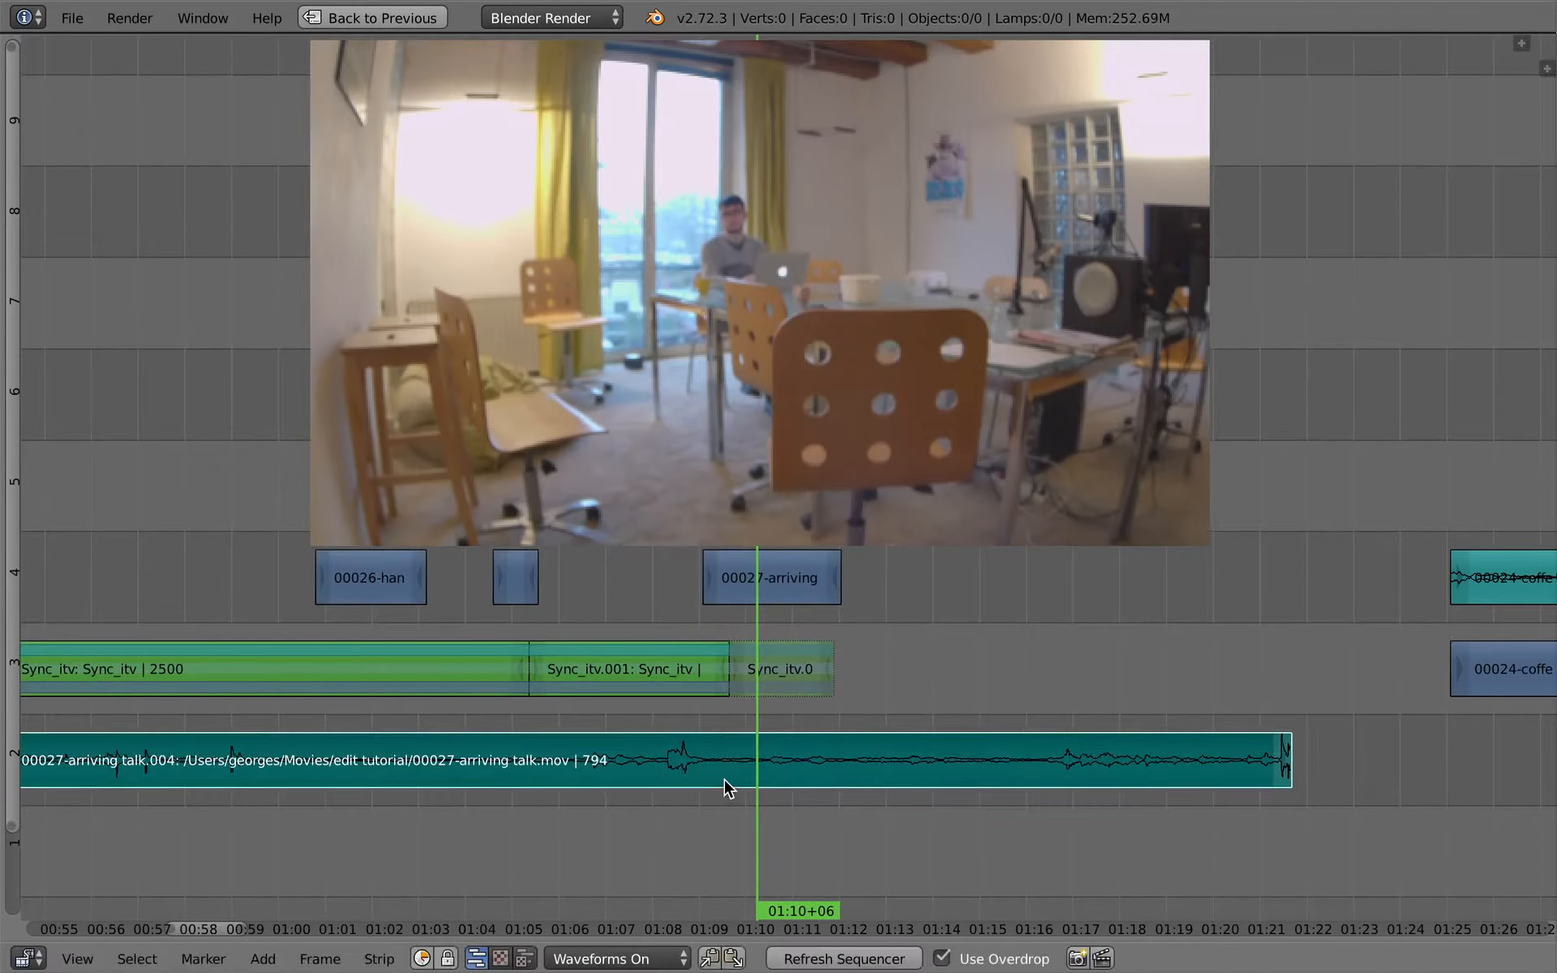
- Play back the new sound beneath the last cutaway and trim its end to frame 1809
click(722, 730)
key(alt+a)
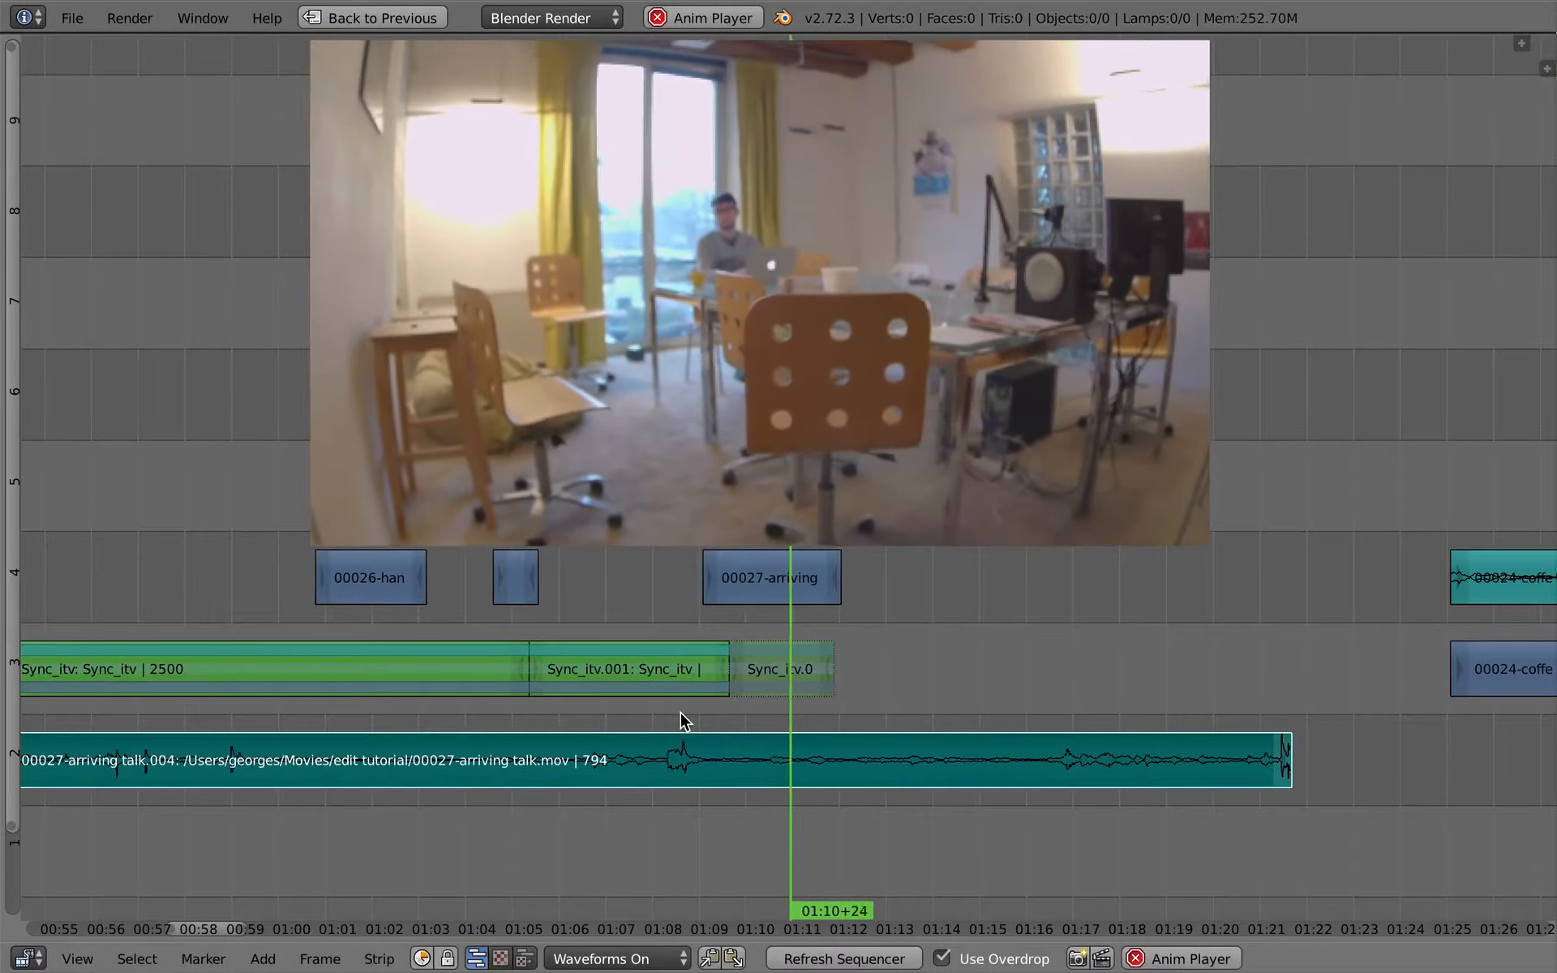
key(alt+a)
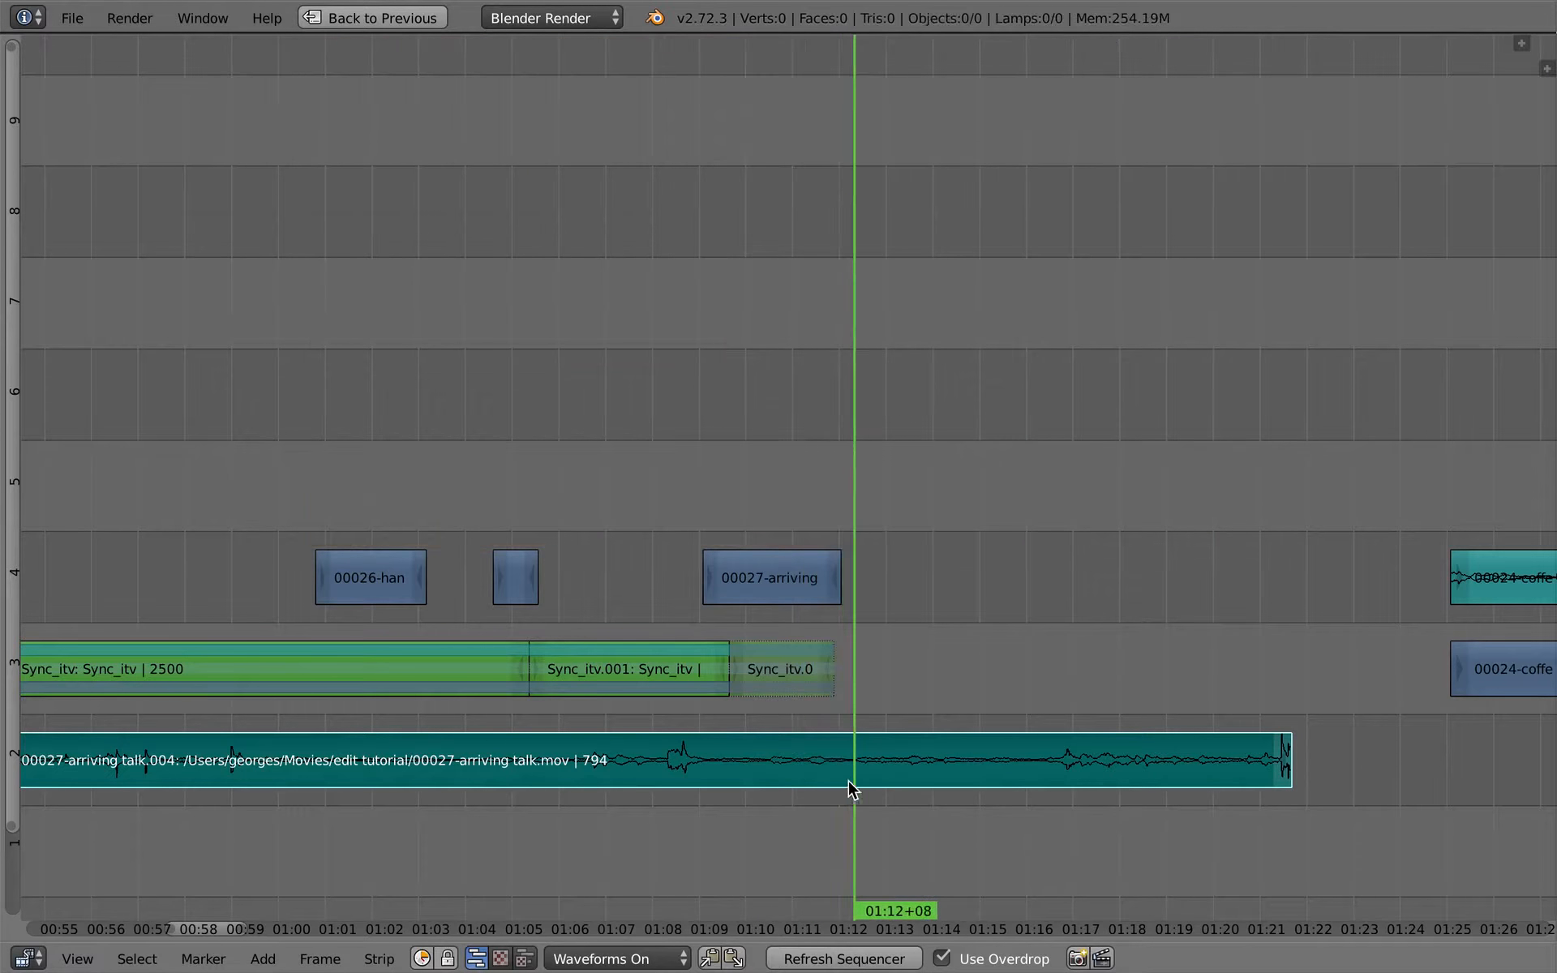
right_click(1277, 765)
key(g)
click(840, 780)
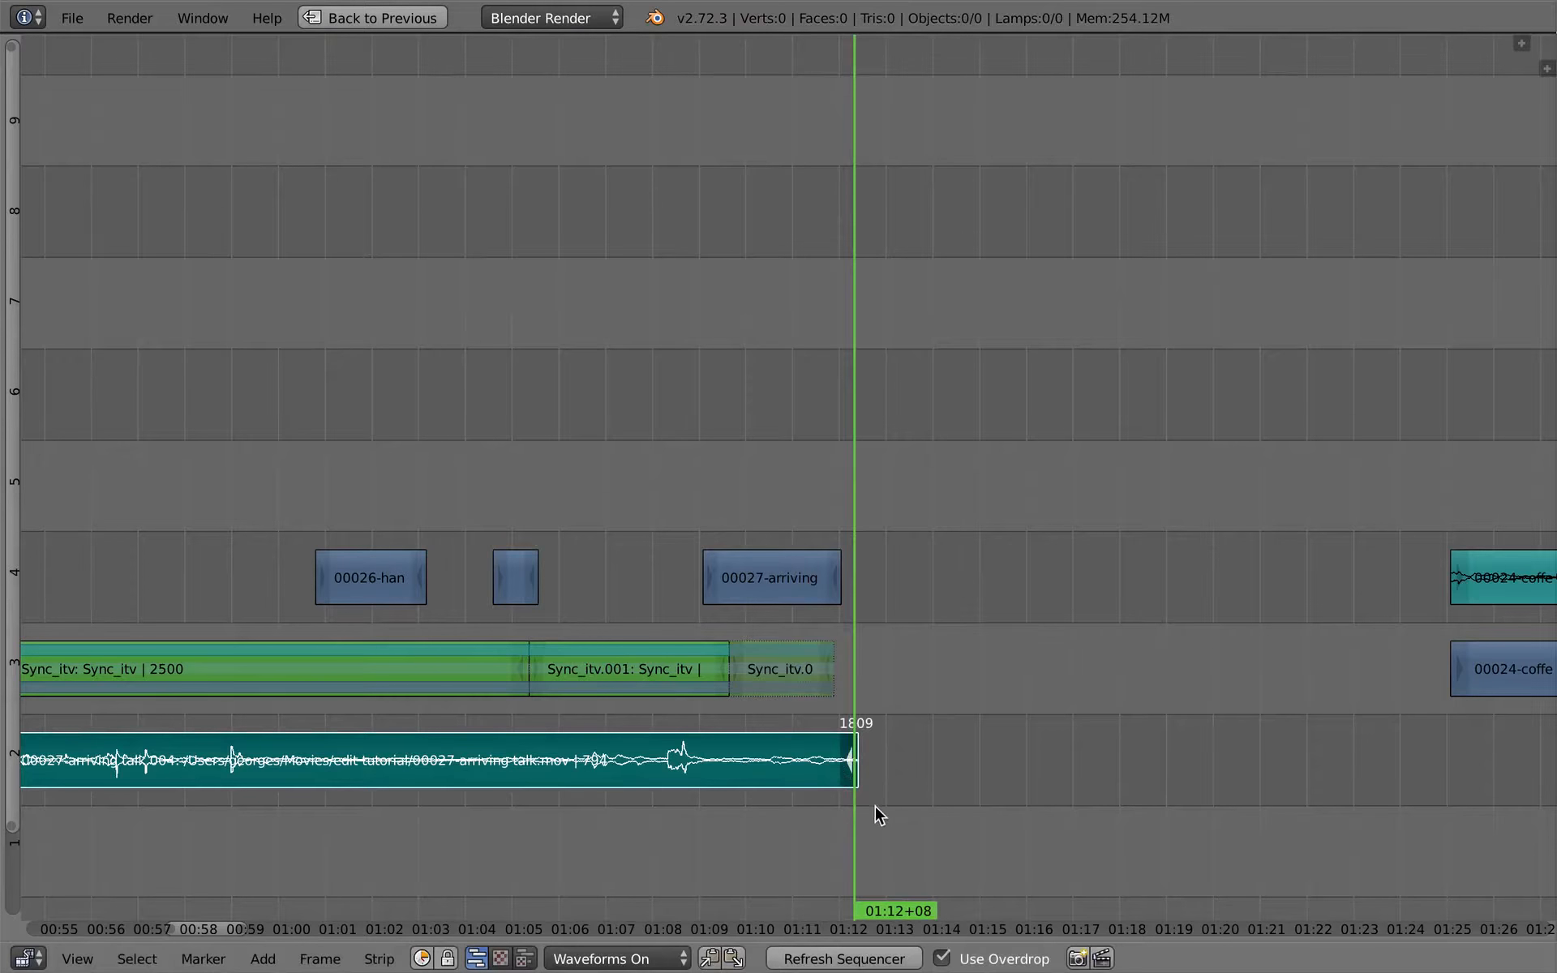
key(n)
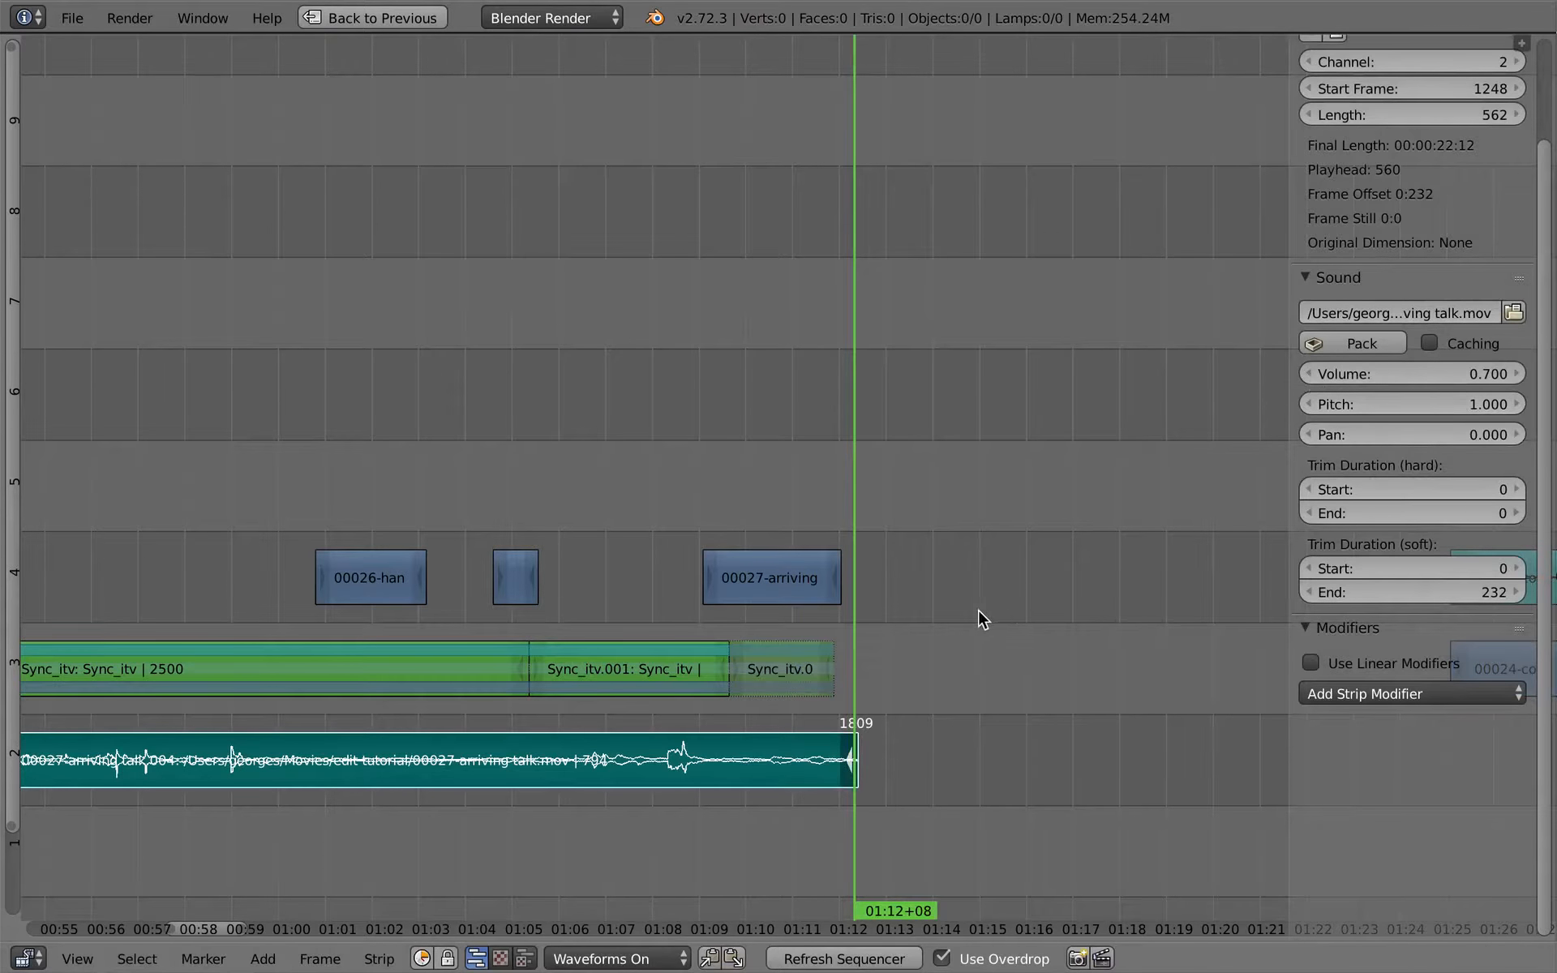
key(n)
- Slip the contents of the channel 2 arriving-talk sound about 2 seconds earlier within the strip
mouse_move(691, 714)
mouse_down()
mouse_move(671, 712)
mouse_move(690, 714)
mouse_up()
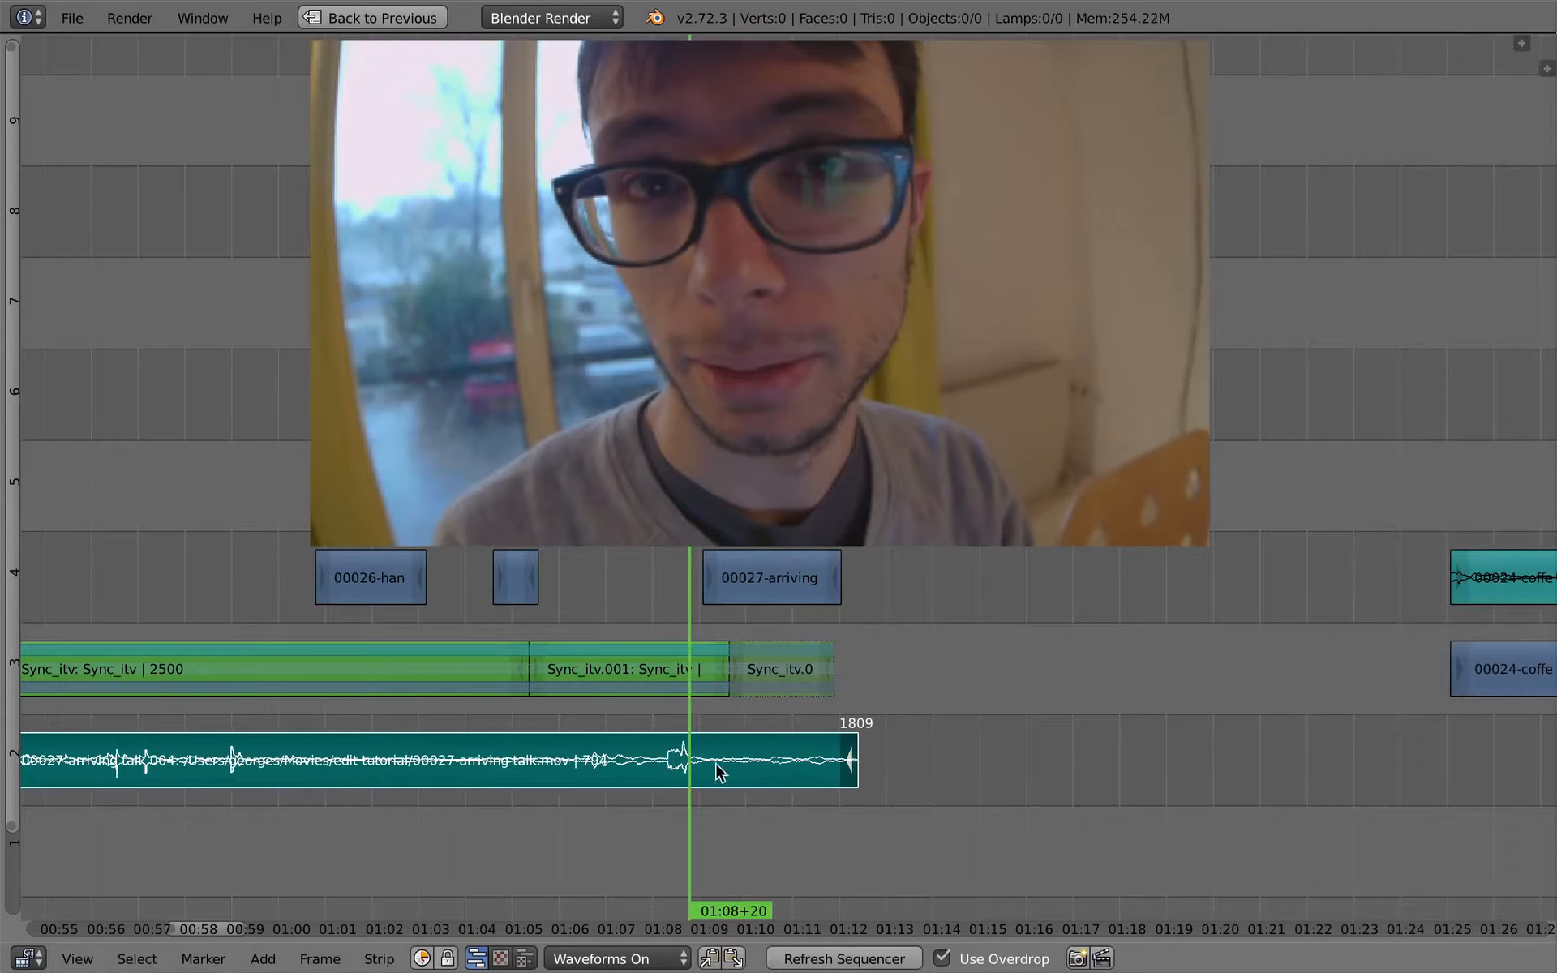
key(s)
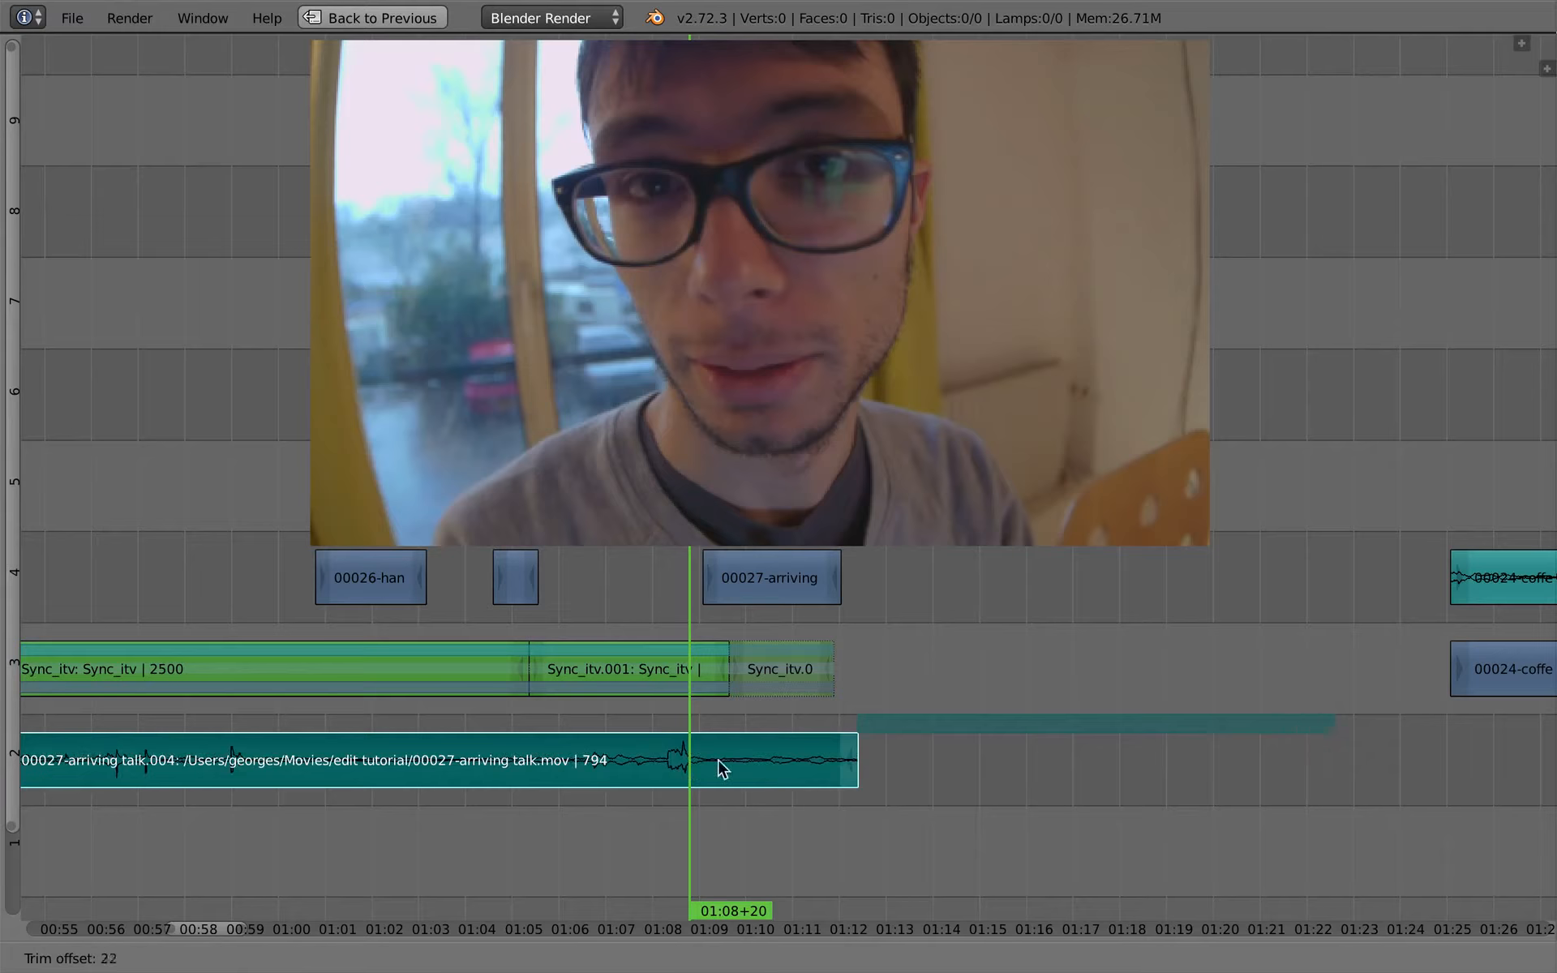
click(674, 765)
key(s)
click(654, 777)
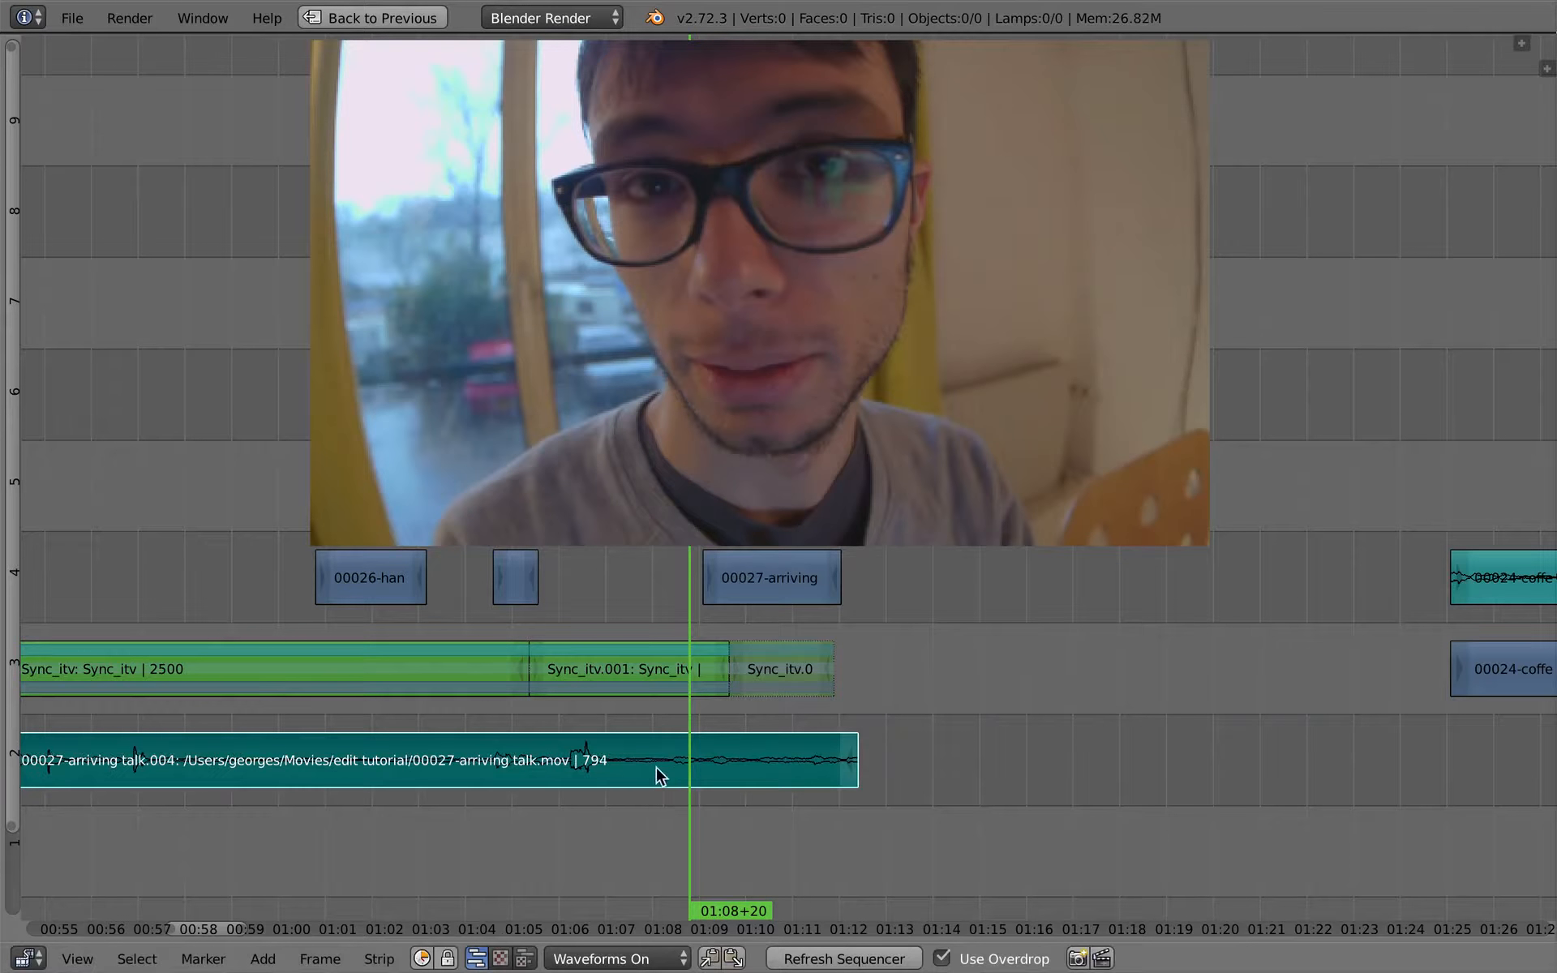
- Cut the channel 2 arriving-talk sound at 01:07+01 and delete the piece before the cut
drag(661, 777, 607, 786)
key(k)
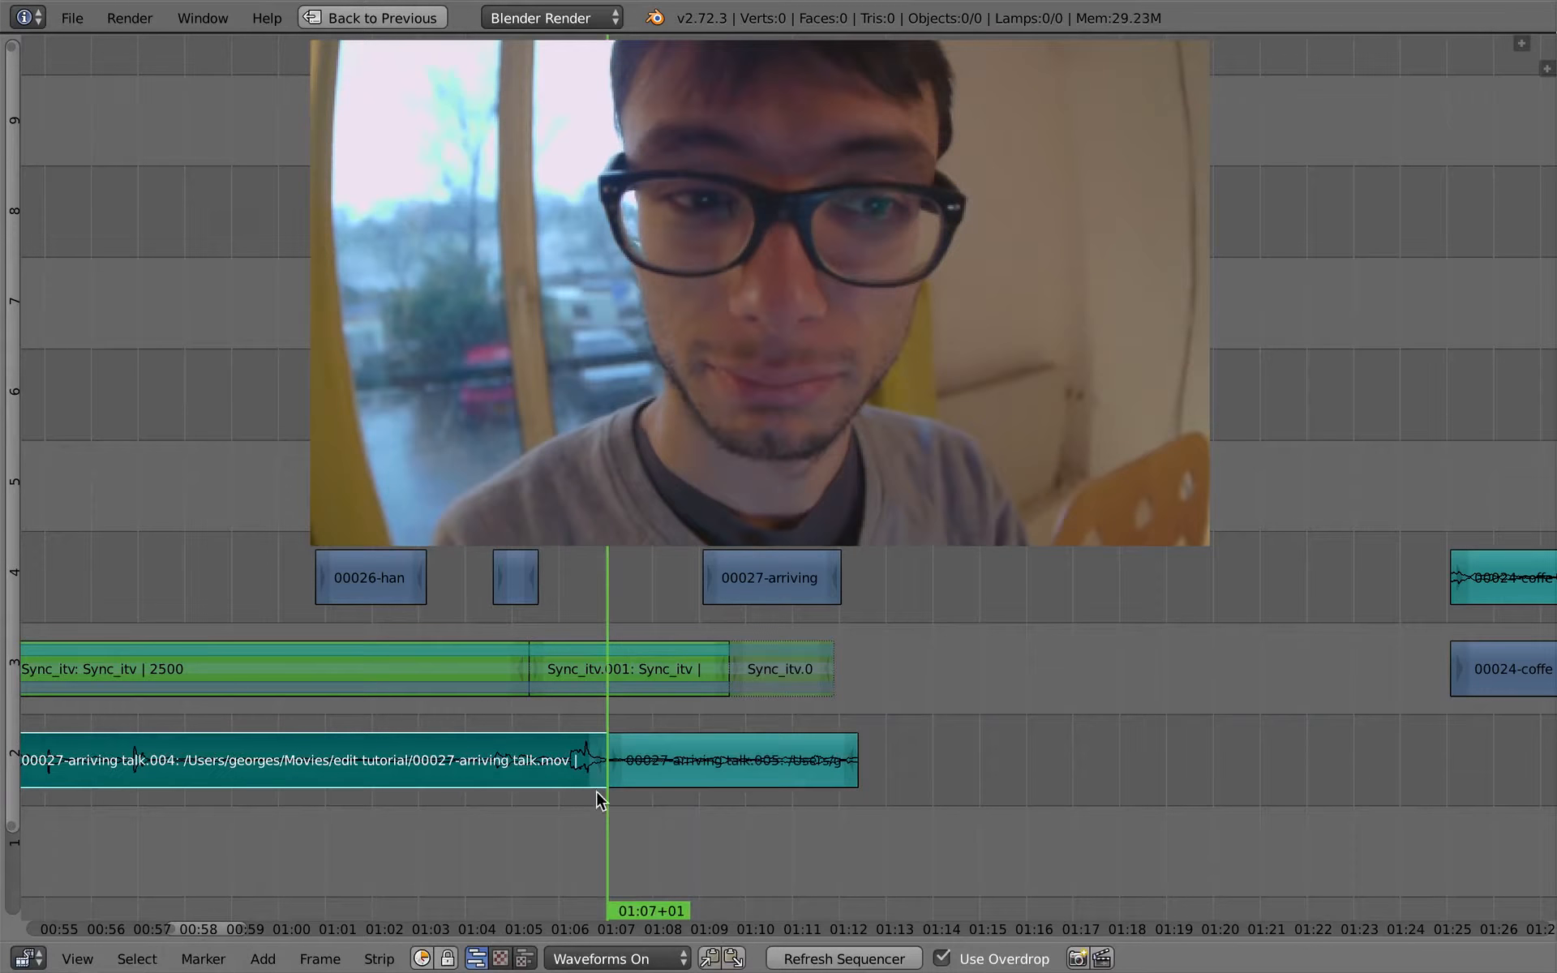
key(x)
click(508, 766)
- Play back the remaining arriving-talk sound piece and extend its end to frame 1830
middle_drag(636, 751, 721, 803)
key(alt+a)
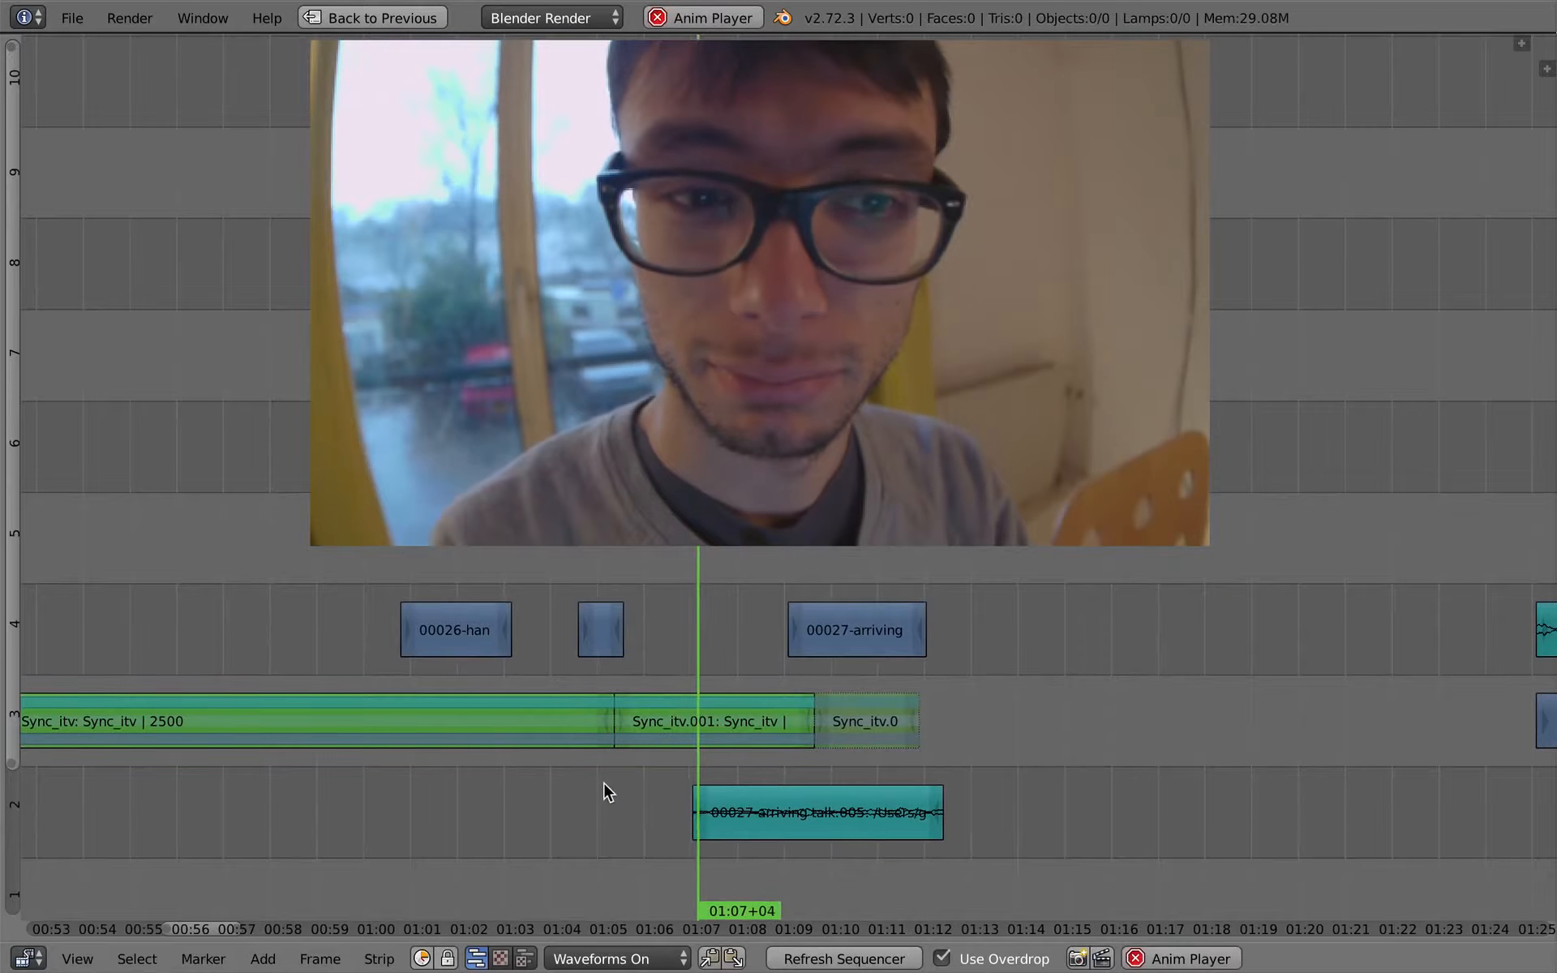
click(603, 817)
scroll(684, 806, down, 6)
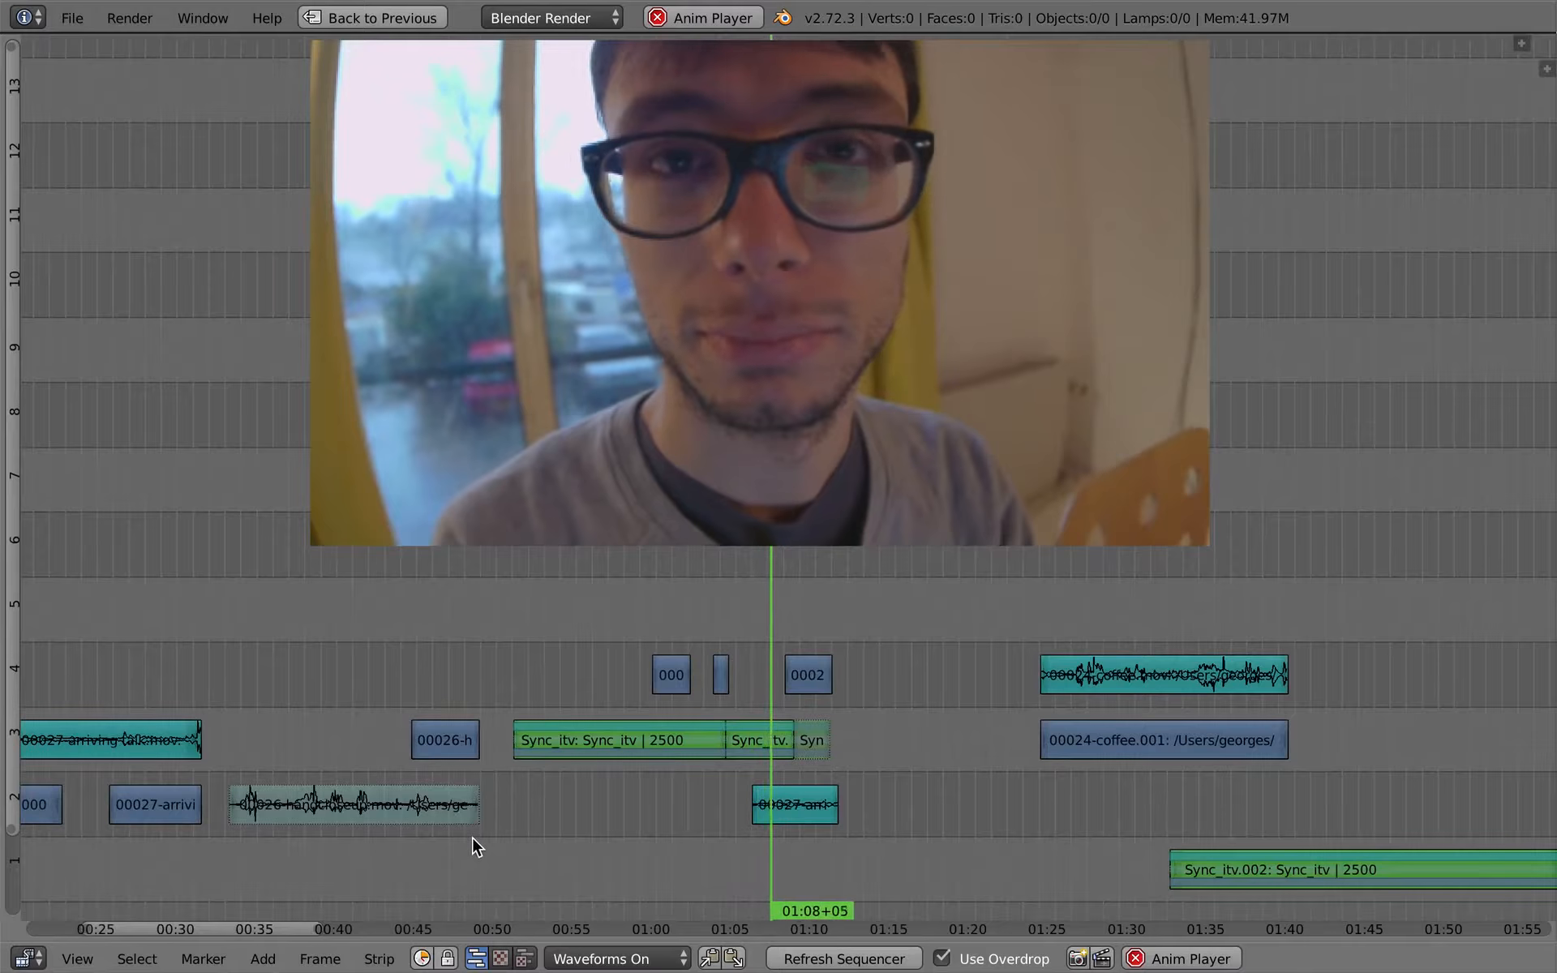
right_click(832, 809)
key(g)
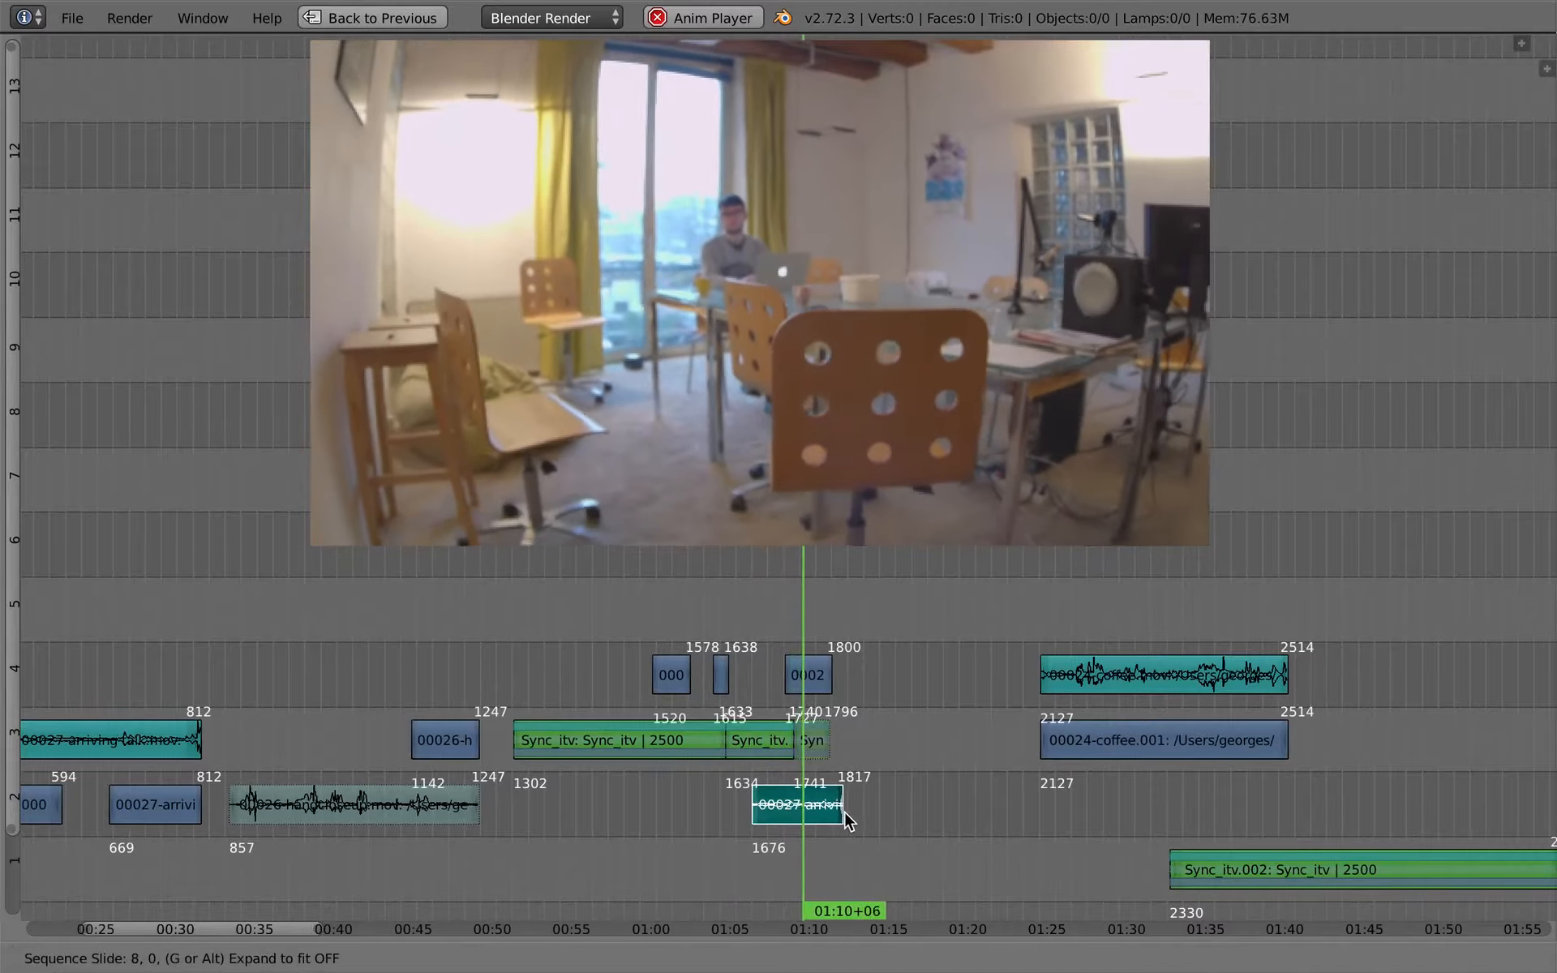
click(846, 811)
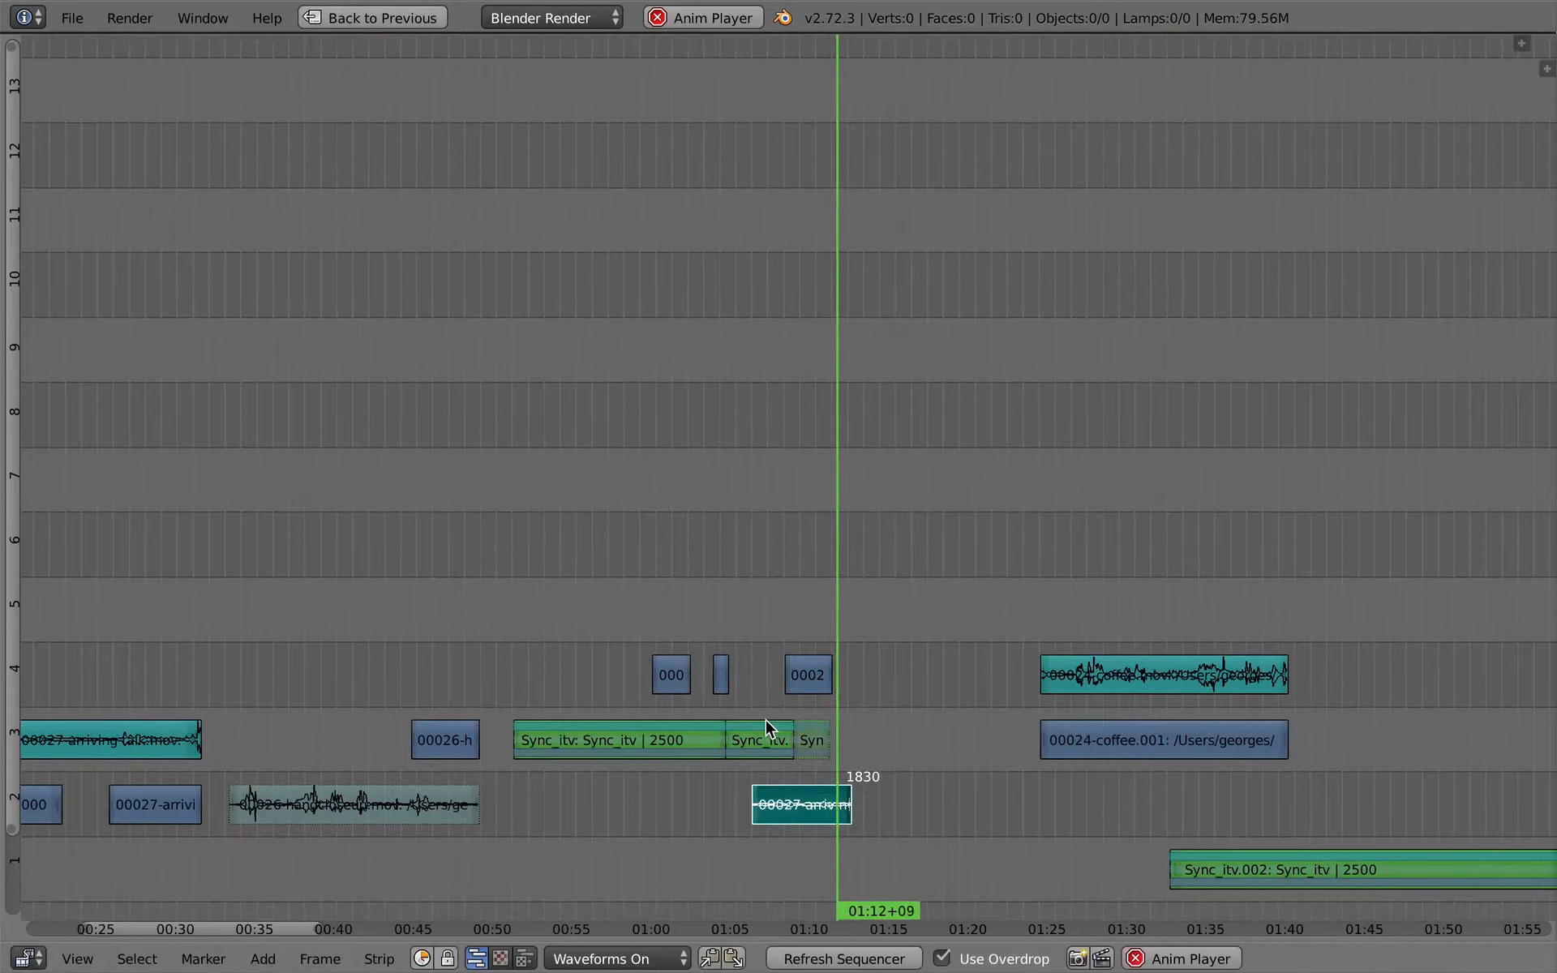
- Extend the end of the last arriving-talk cutaway on channel 4 to frame 1813
key(g)
right_click(831, 707)
key(alt+a)
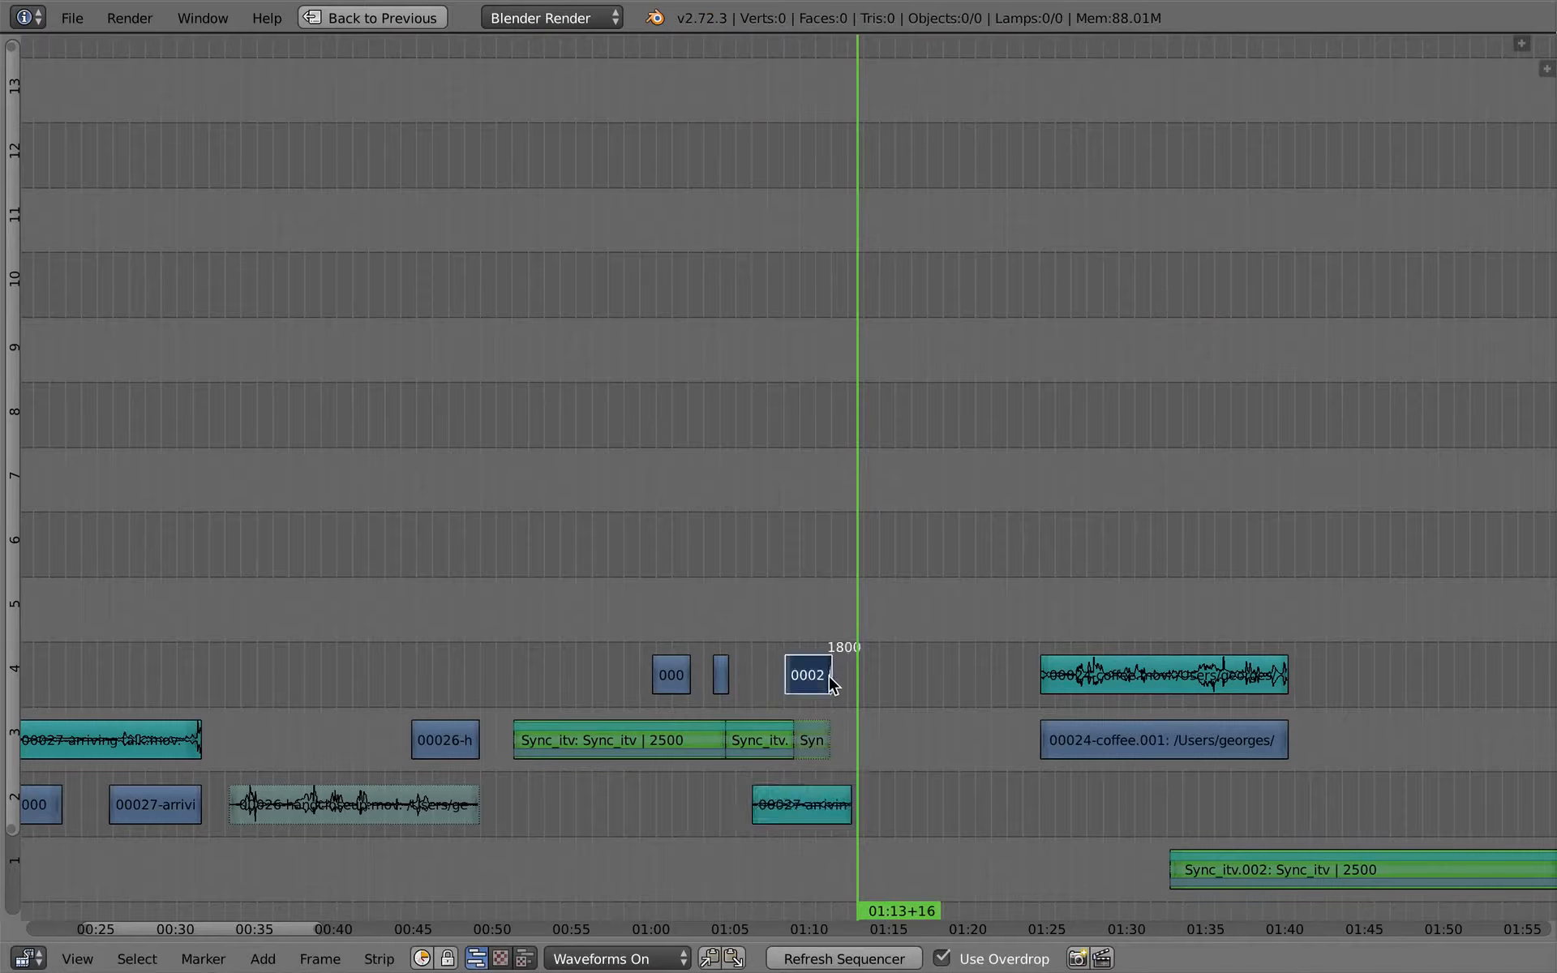
key(g)
click(840, 681)
- Delete the 00026 video piece and its muted sound that sit before the interview
right_click(452, 731)
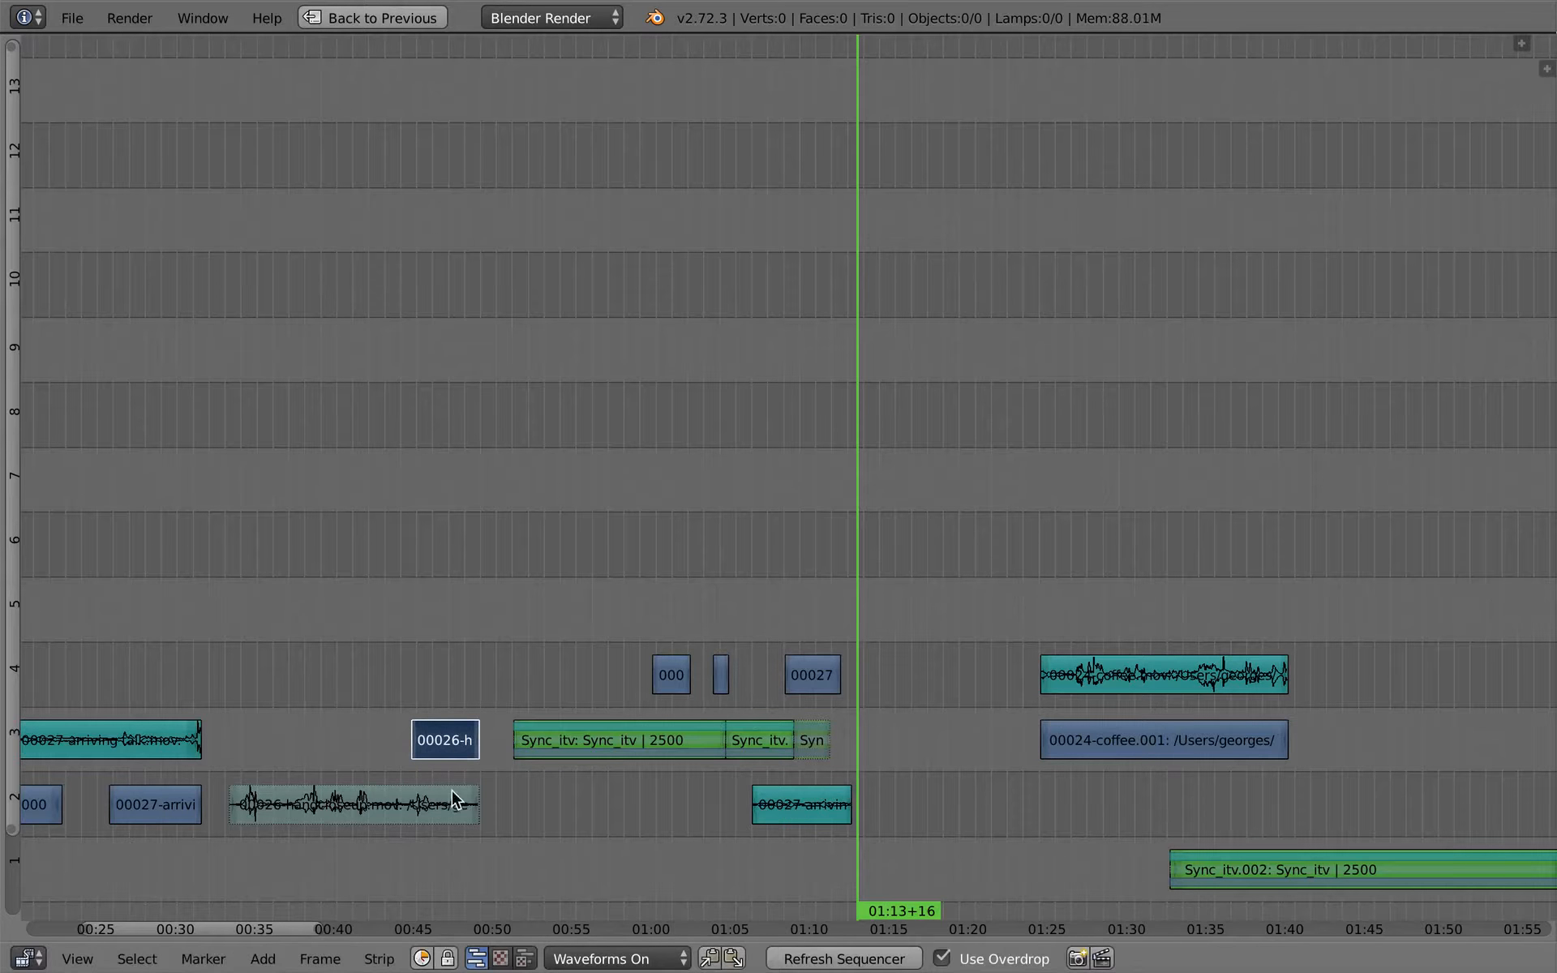
shift+right_click(441, 806)
key(x)
click(442, 803)
- Play back the opening arriving-talk clip and cut both its sound and its first video piece at 6+08
click(504, 711)
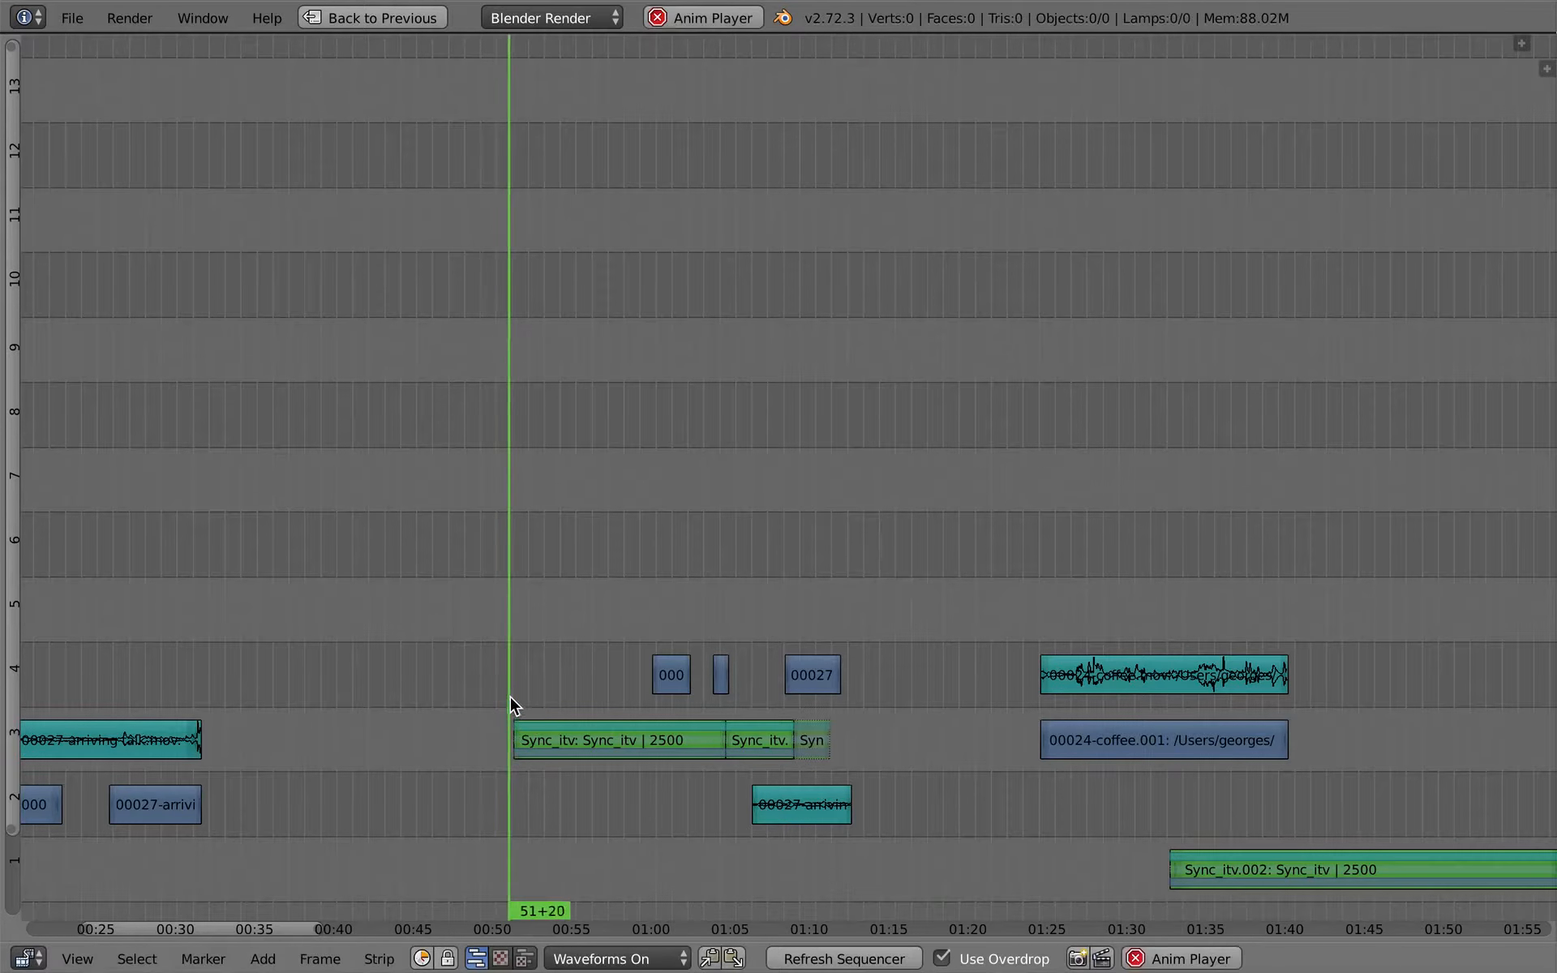
key(alt+a)
drag(519, 717, 1179, 714)
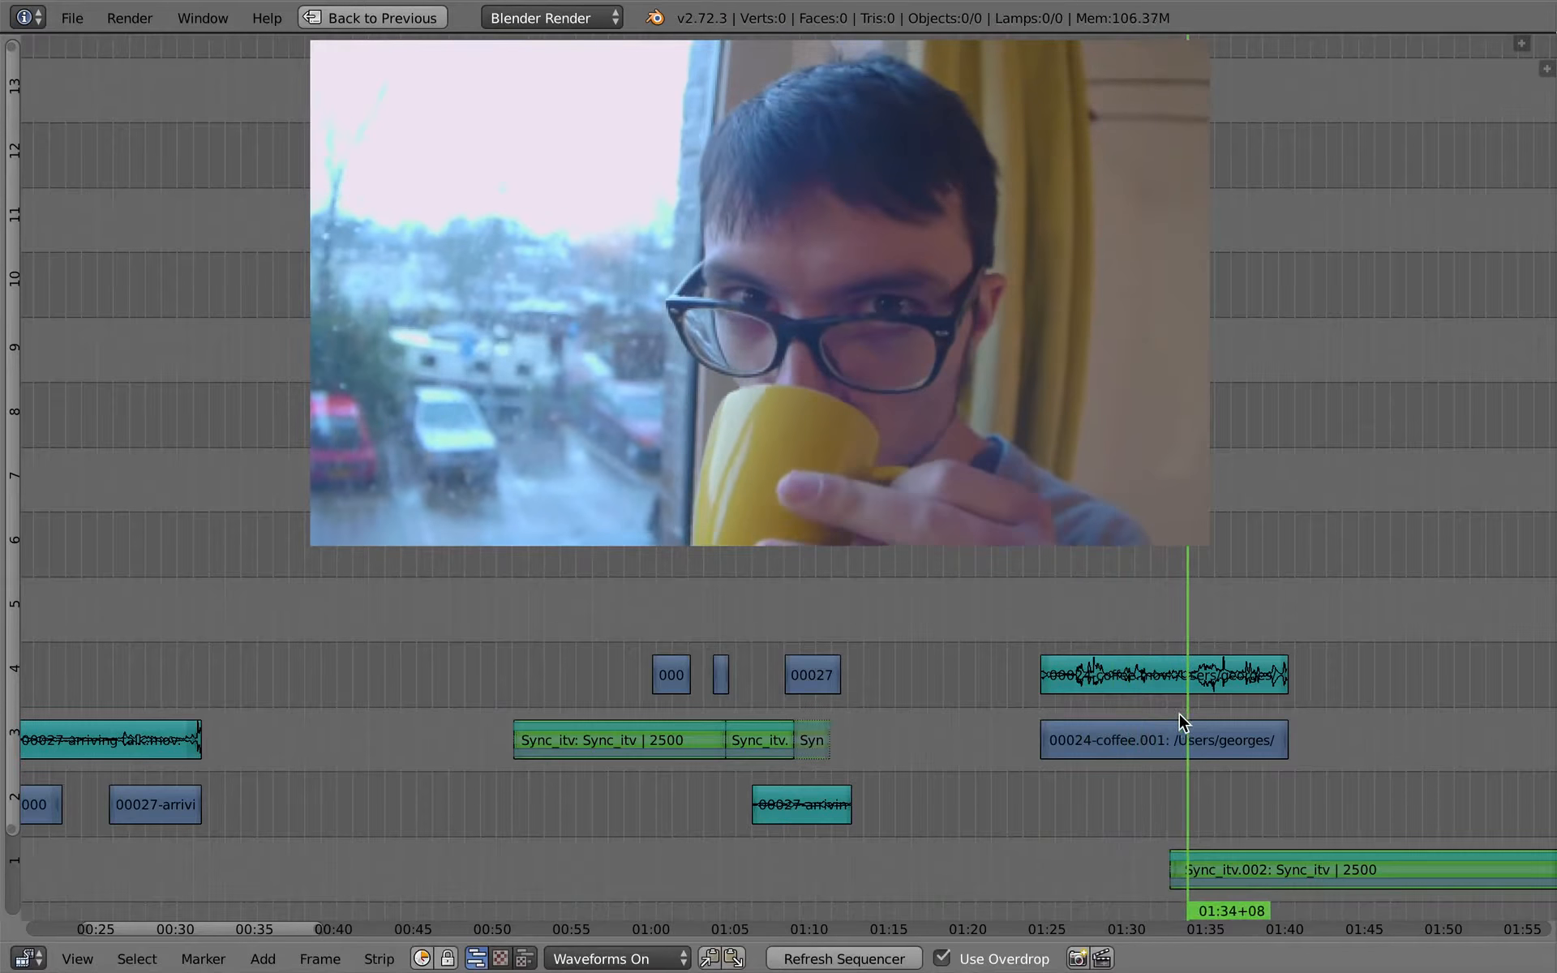
drag(1027, 751, 814, 679)
right_click(814, 672)
middle_drag(272, 725, 861, 678)
drag(514, 744, 344, 726)
key(alt+a)
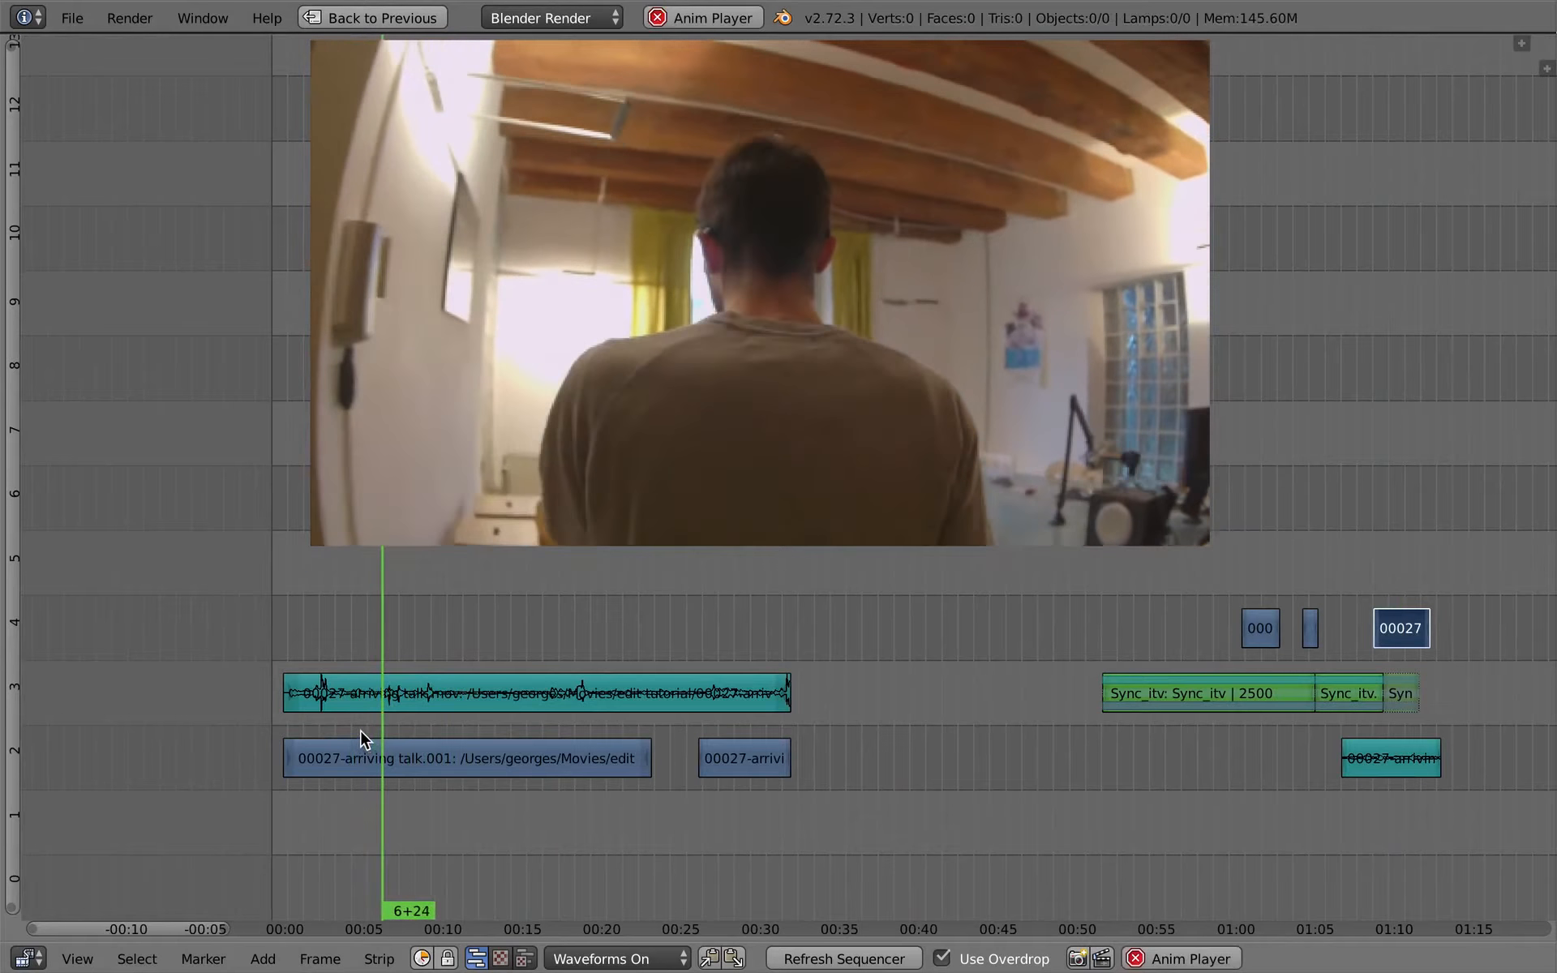
key(Escape)
right_click(361, 694)
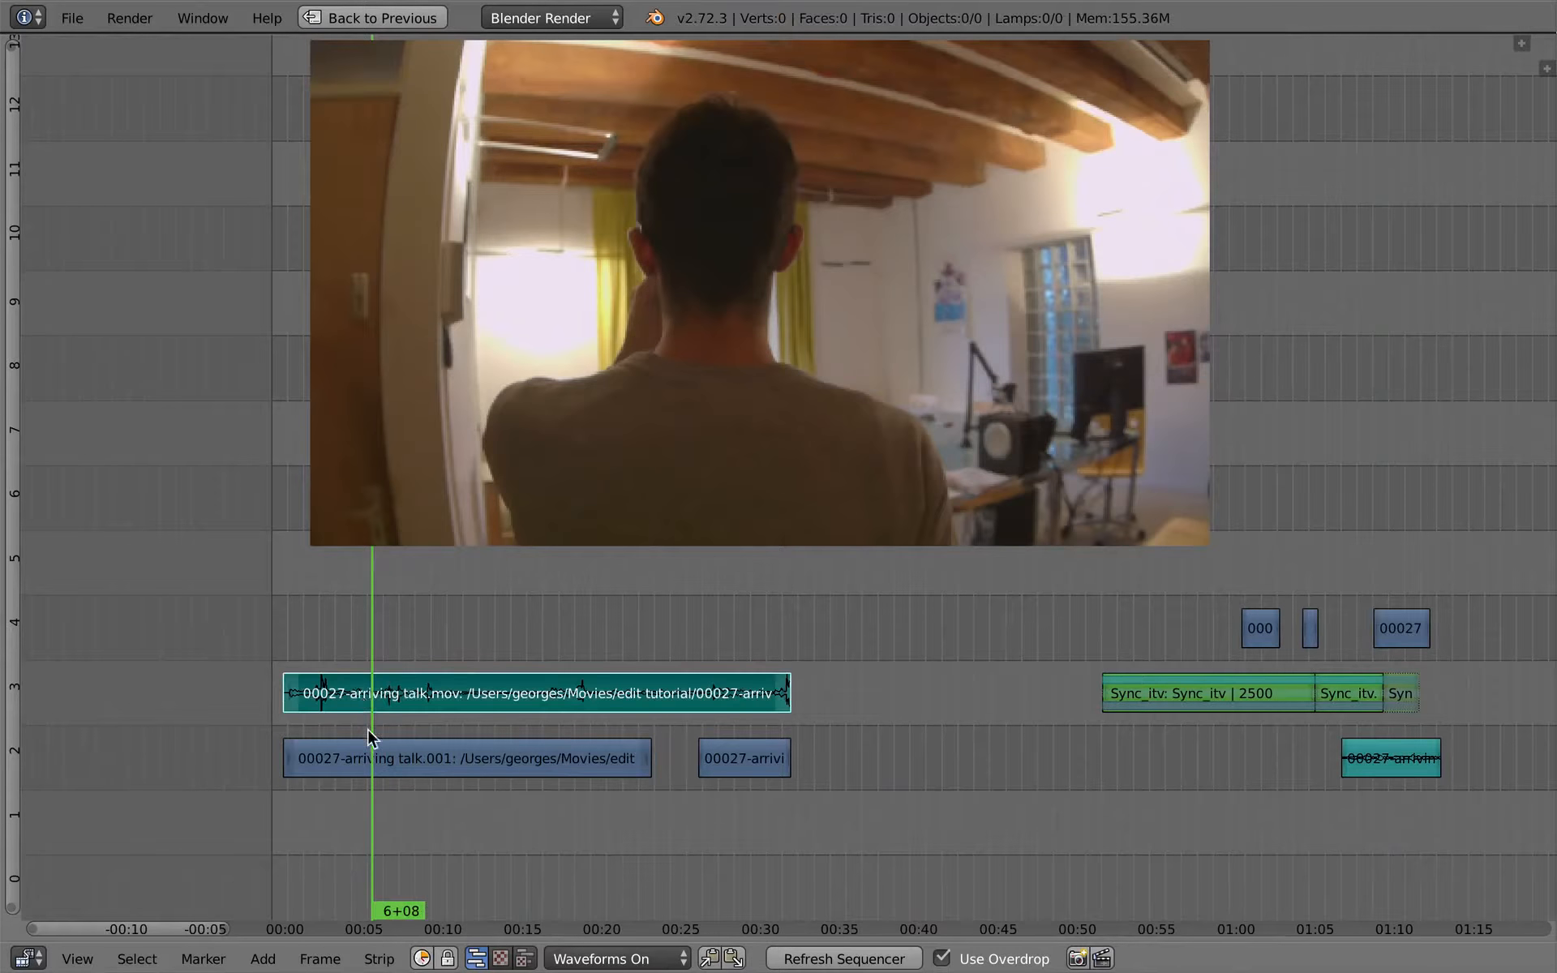
right_click(373, 759)
key(k)
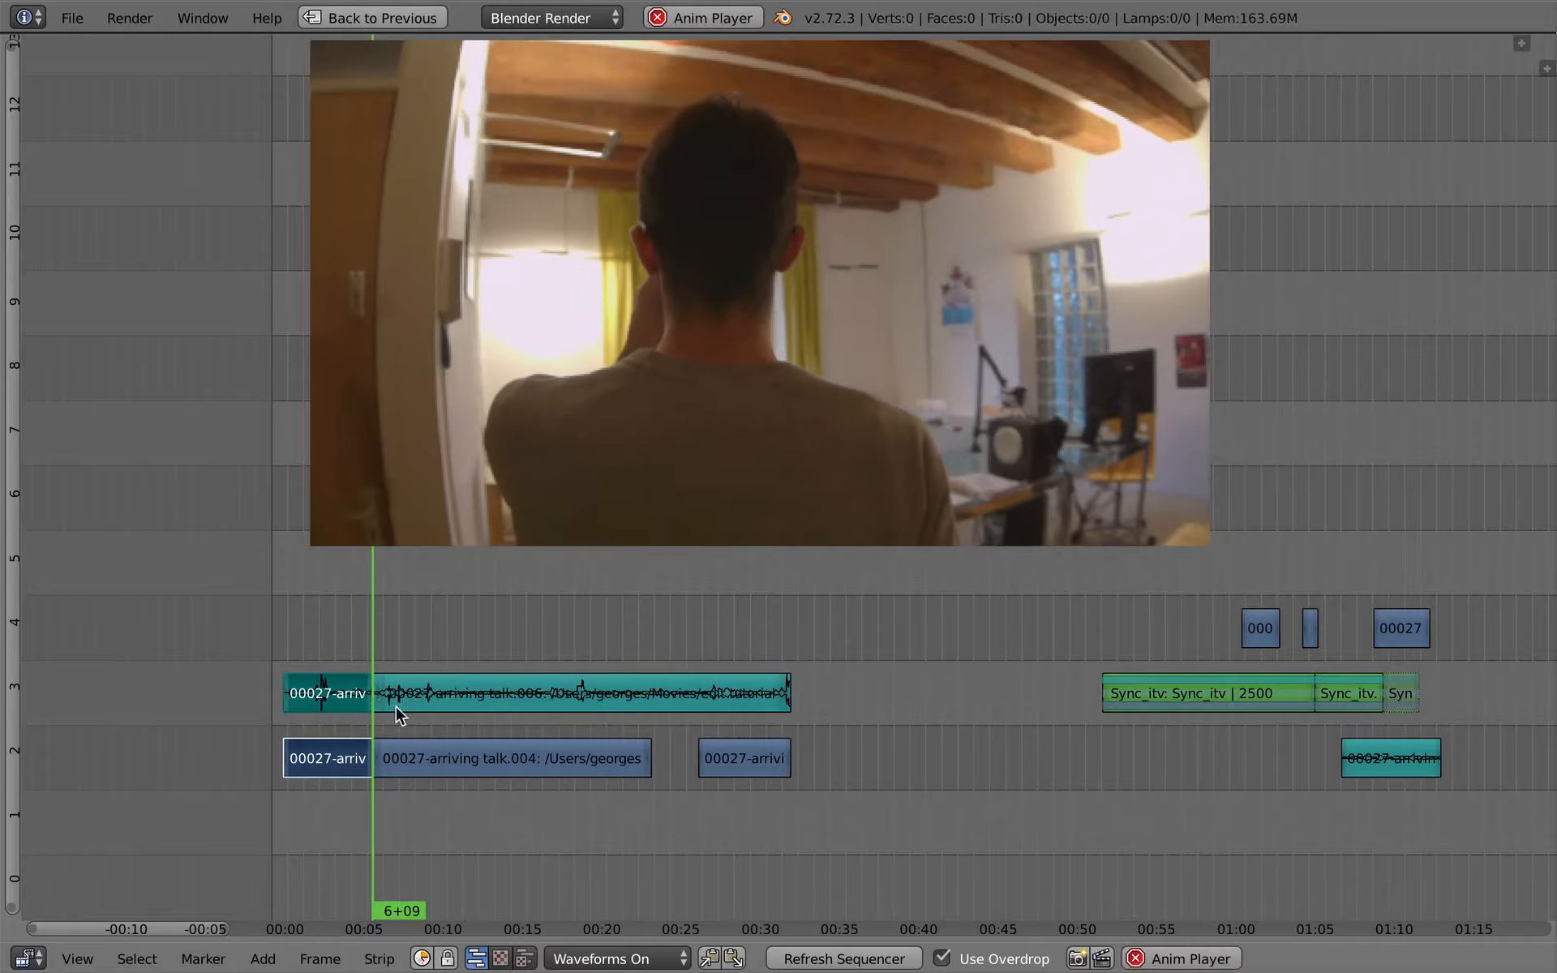
- Cut the arriving-talk sound and video pieces after the first cut again at about 10+20
right_click(423, 699)
shift+right_click(429, 757)
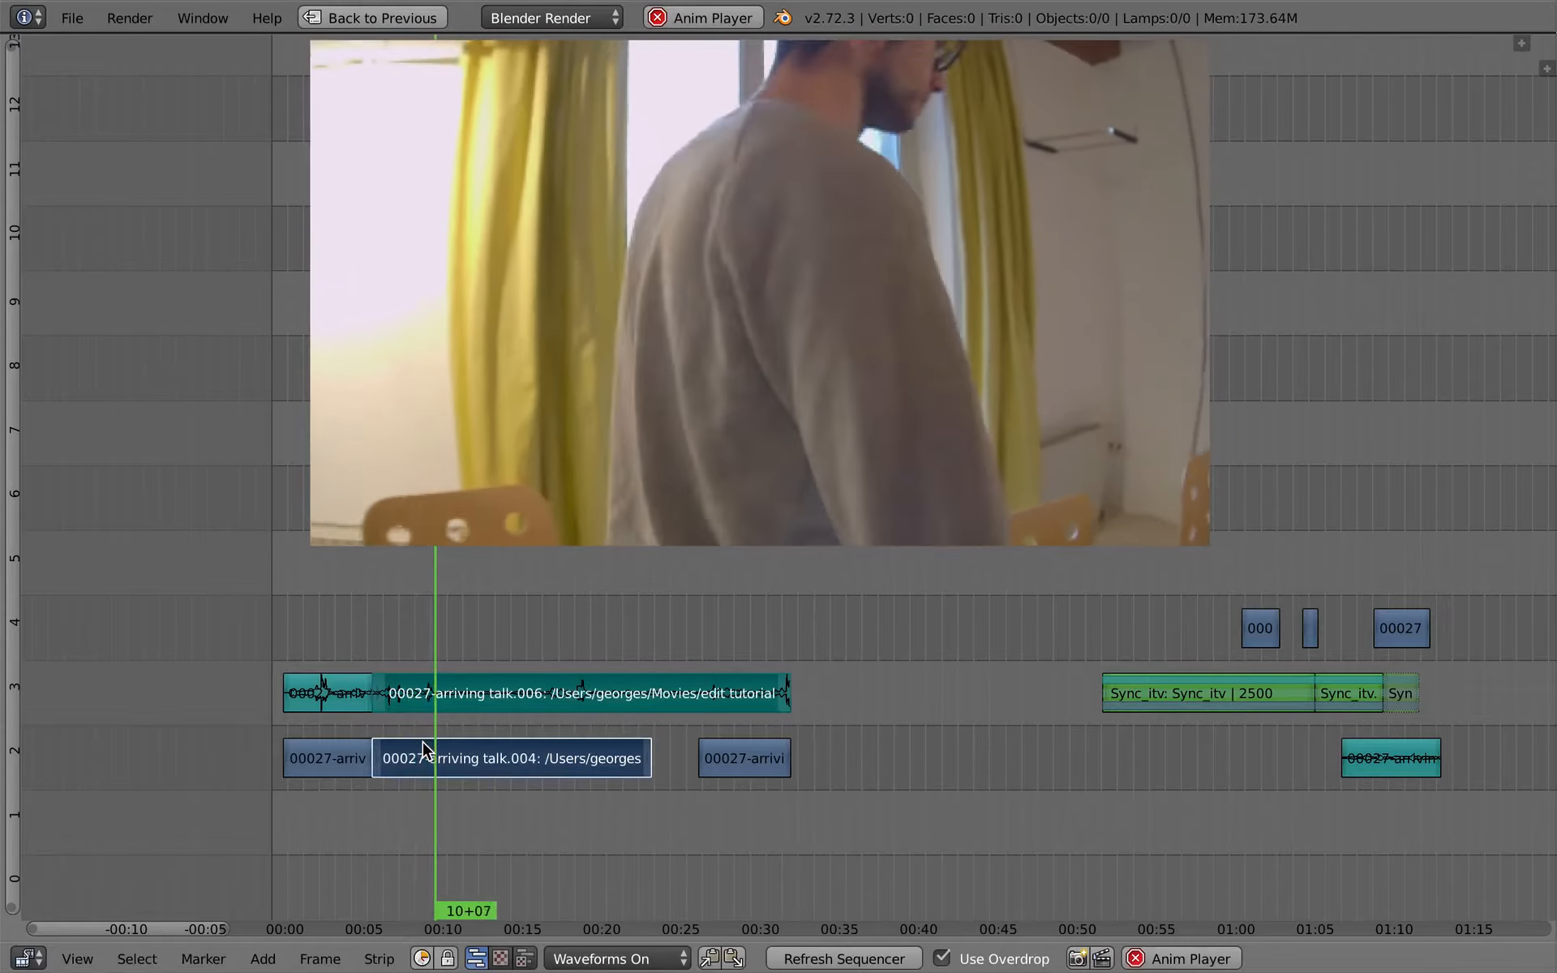
key(k)
key(alt+a)
- Move the middle arriving-talk video and sound pieces to channels 4 and 5, starting at frame 1206 and overlapping the interview's beginning
right_click(414, 696)
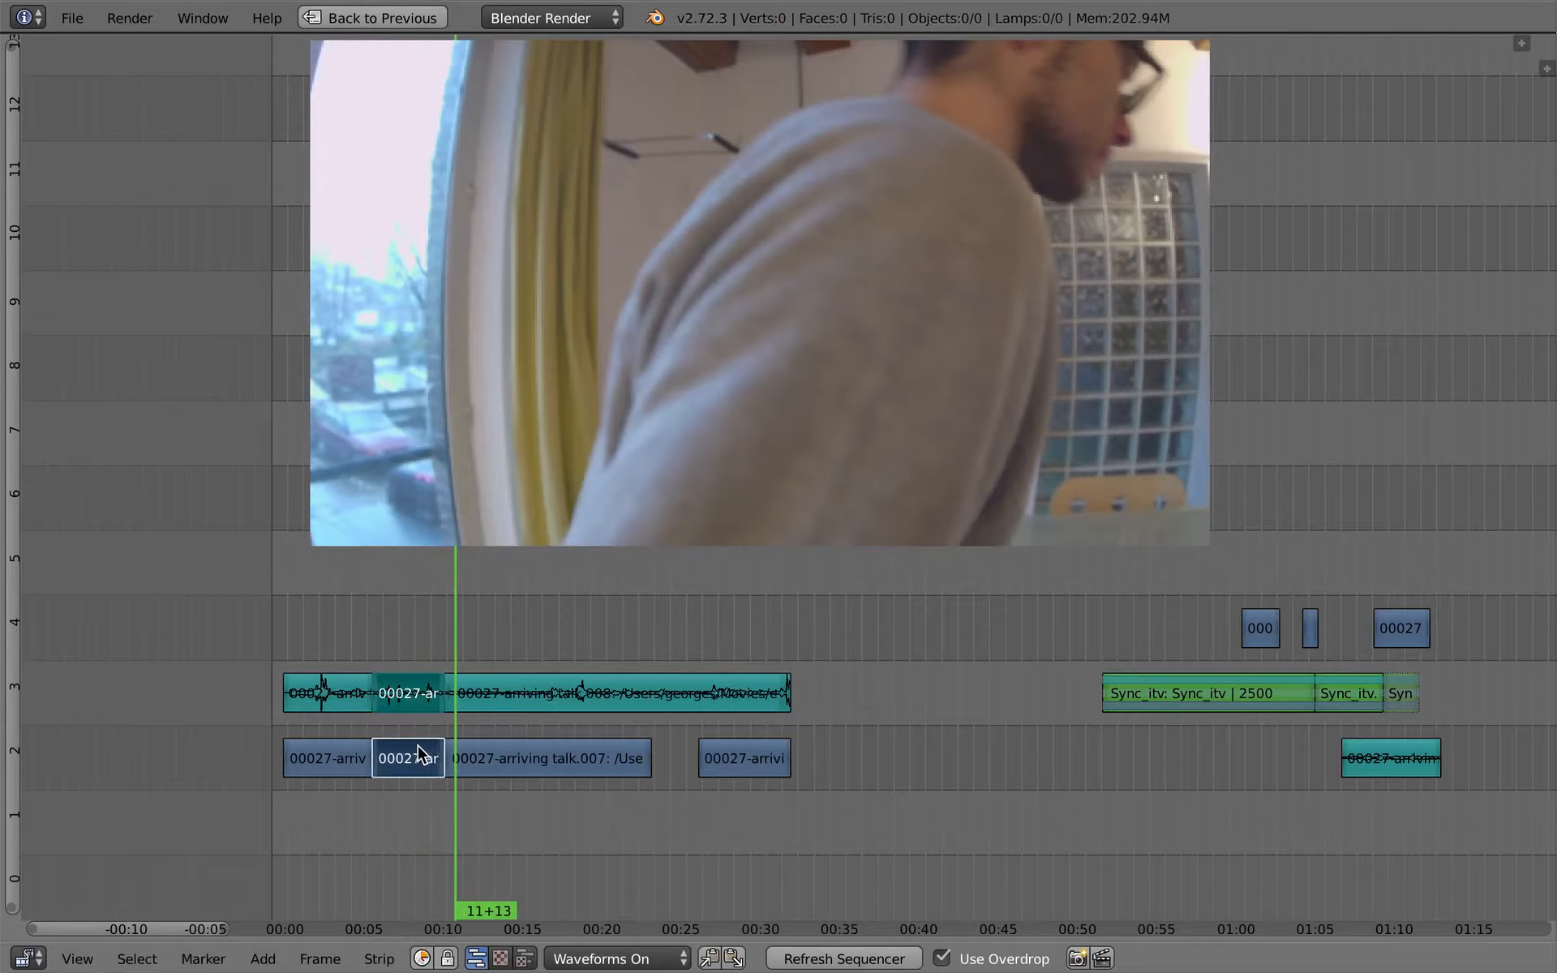
key(g)
click(1075, 689)
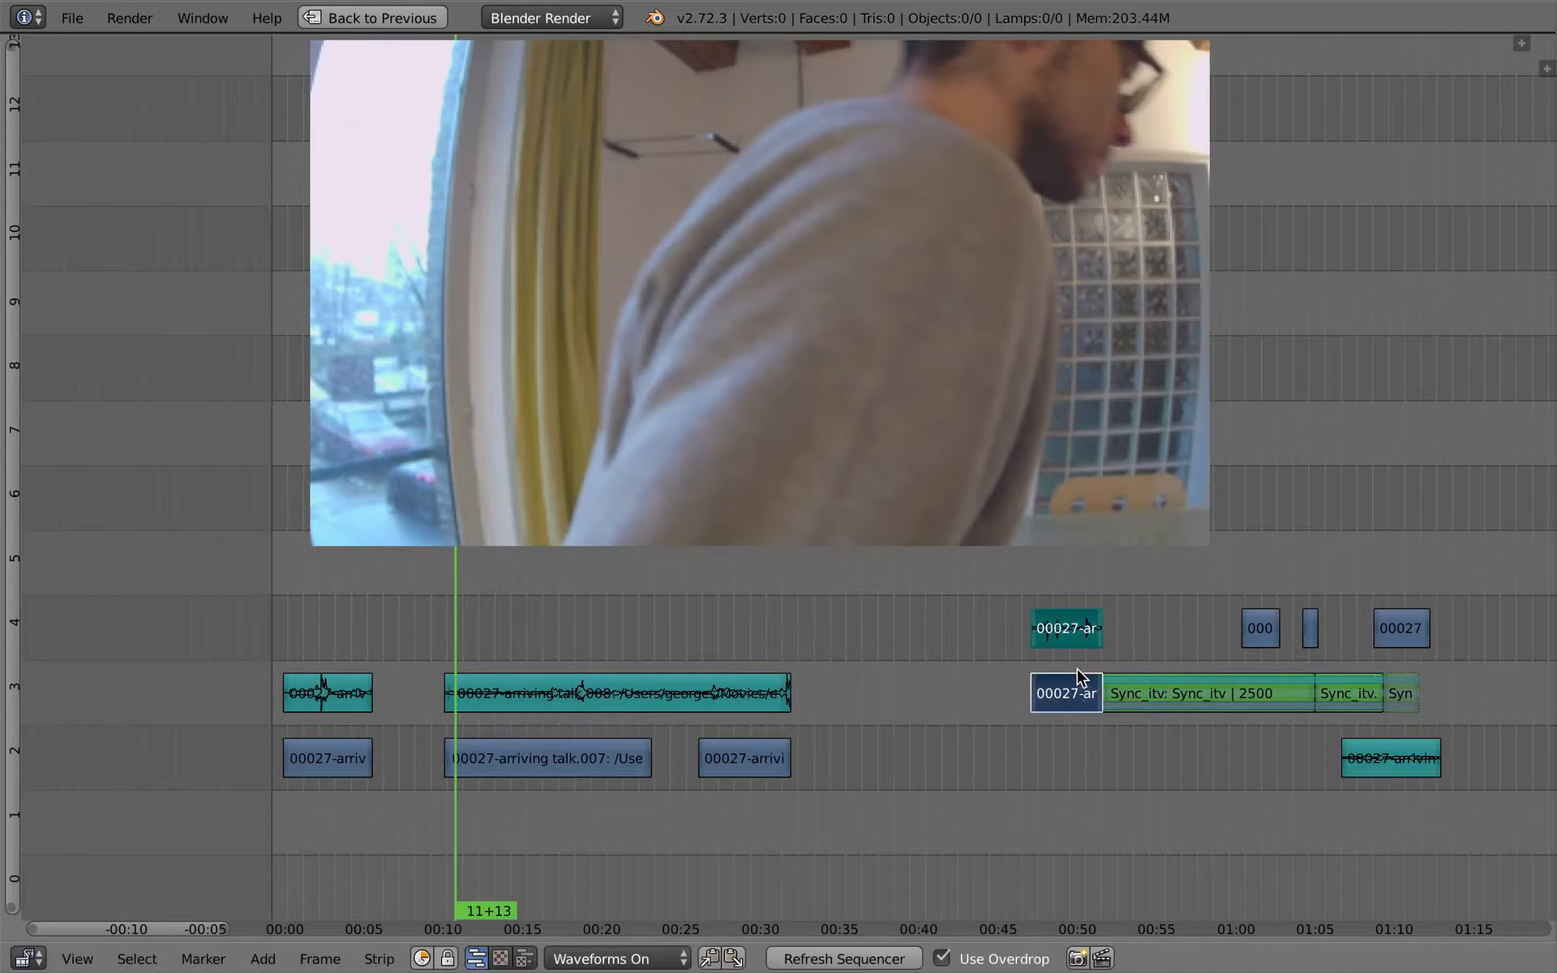
middle_drag(1075, 689, 539, 744)
key(g)
click(915, 694)
- Play back the transition into the interview and move the arriving-talk sound piece straight down from channel 5 to channel 2
click(803, 724)
key(alt+a)
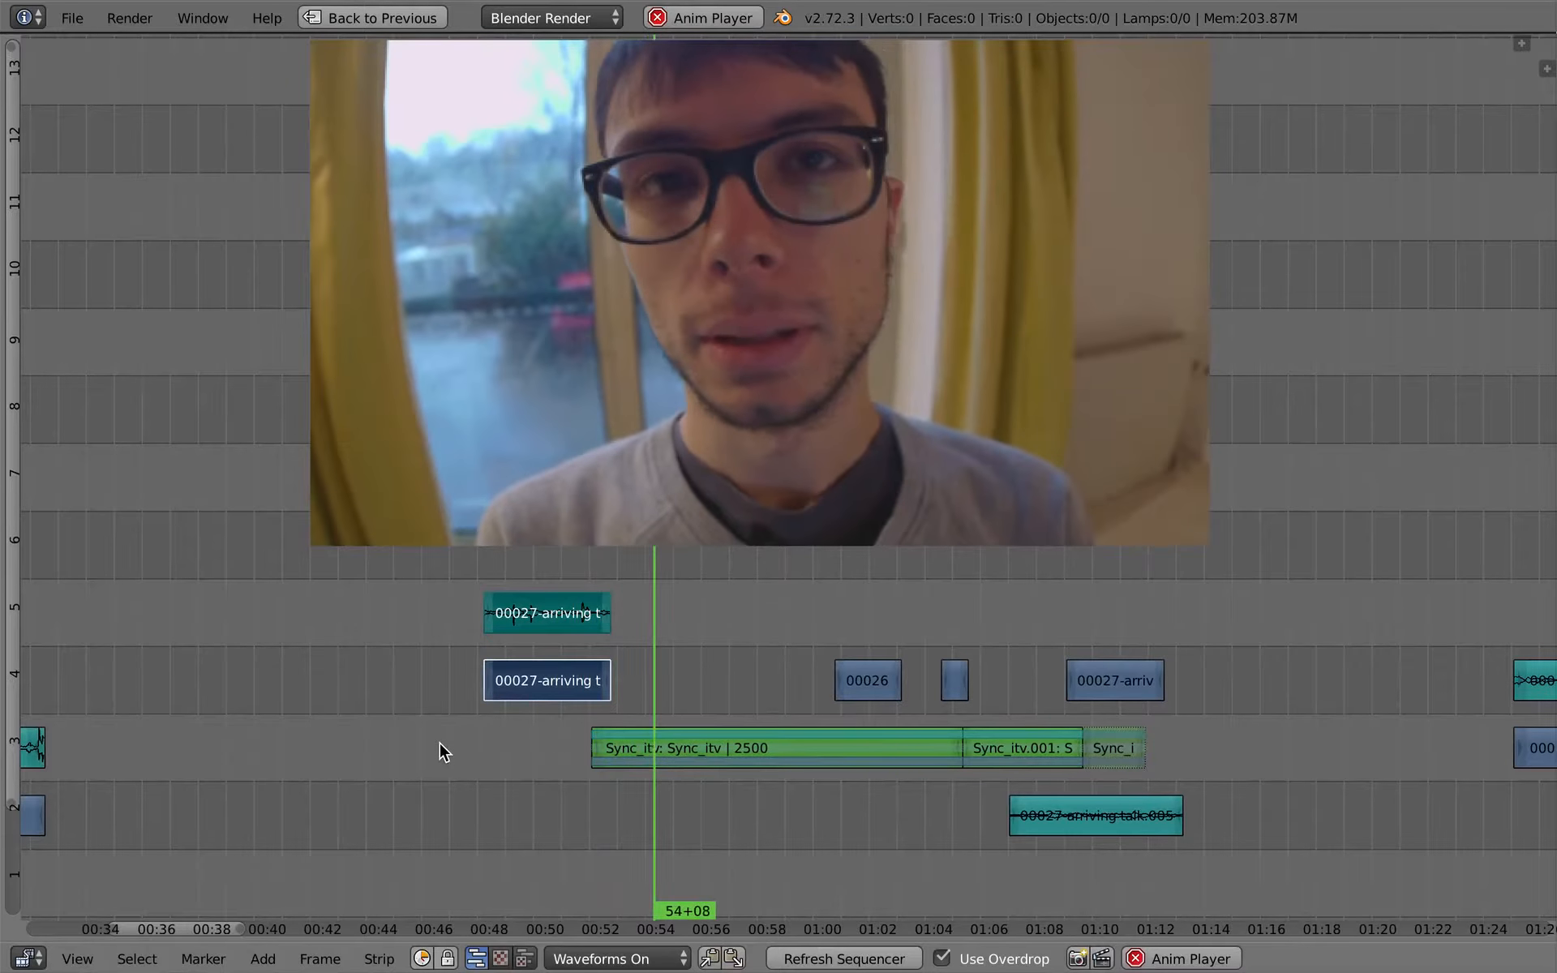
key(alt+a)
right_click(558, 616)
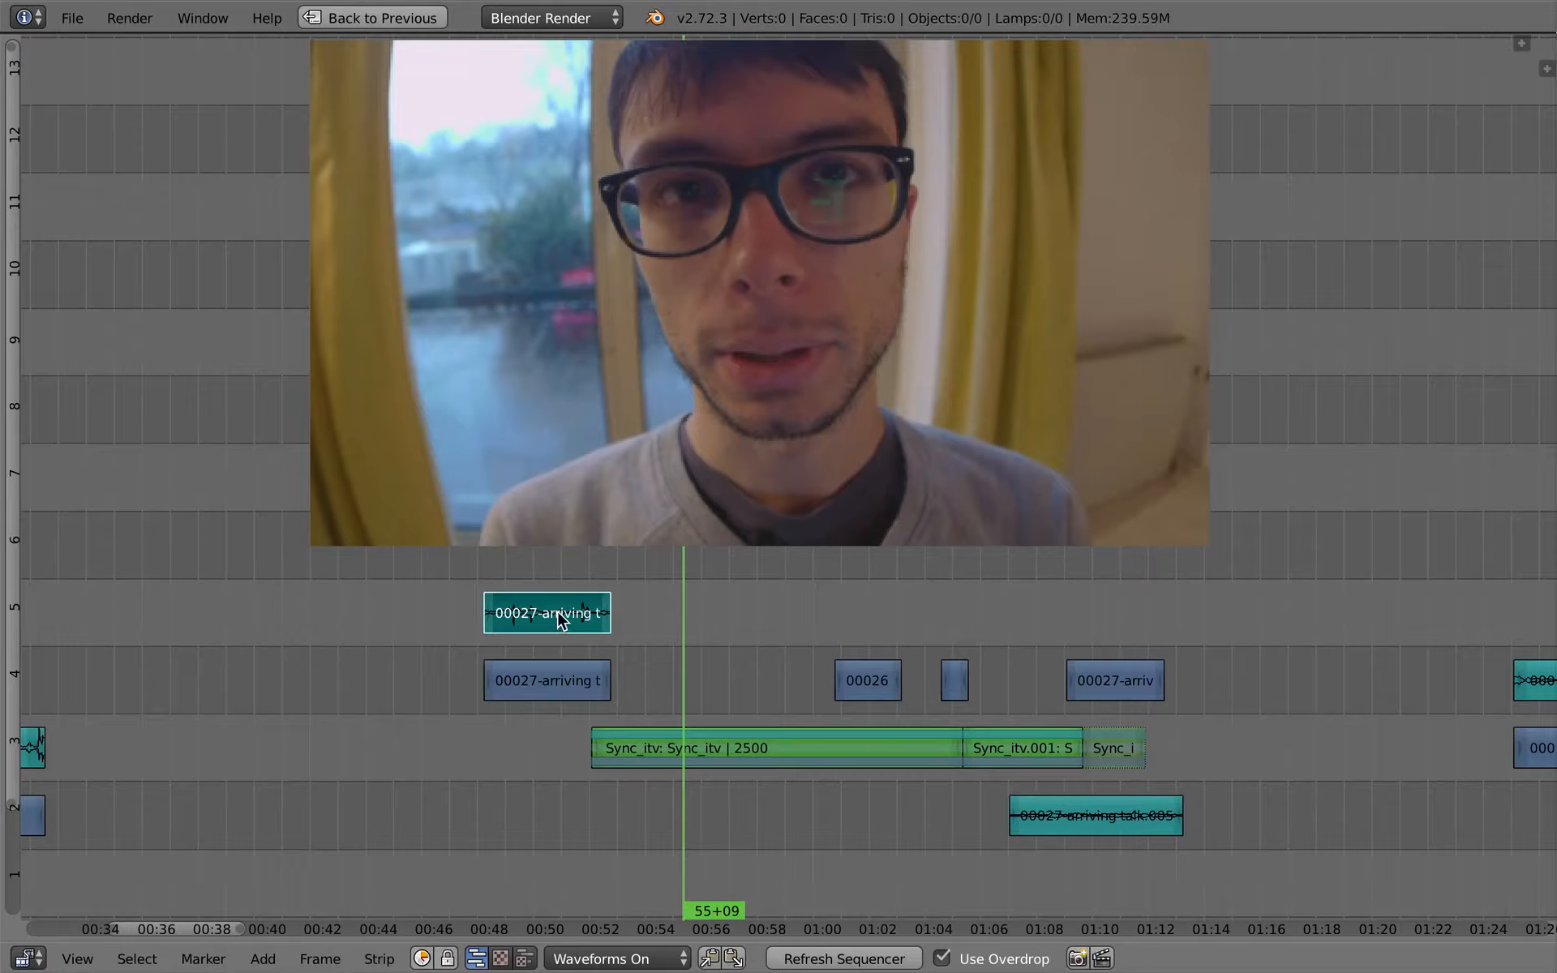
key(g)
click(585, 811)
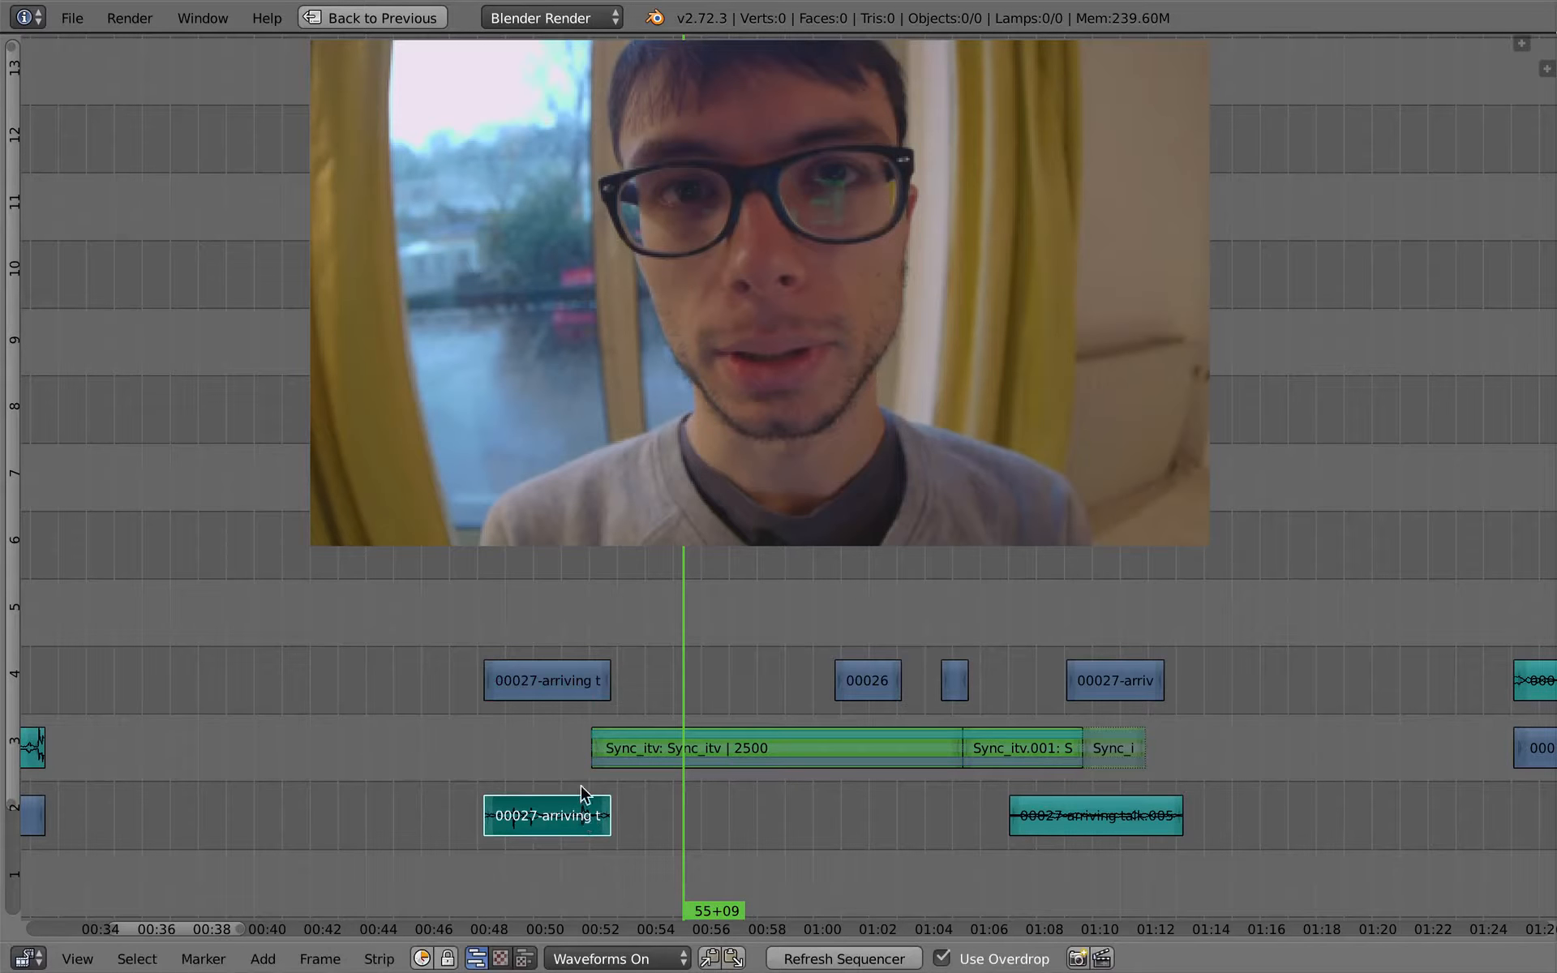
- Extend the end of the arriving-talk sound beneath the interview's beginning to frame 1343
click(585, 734)
key(g)
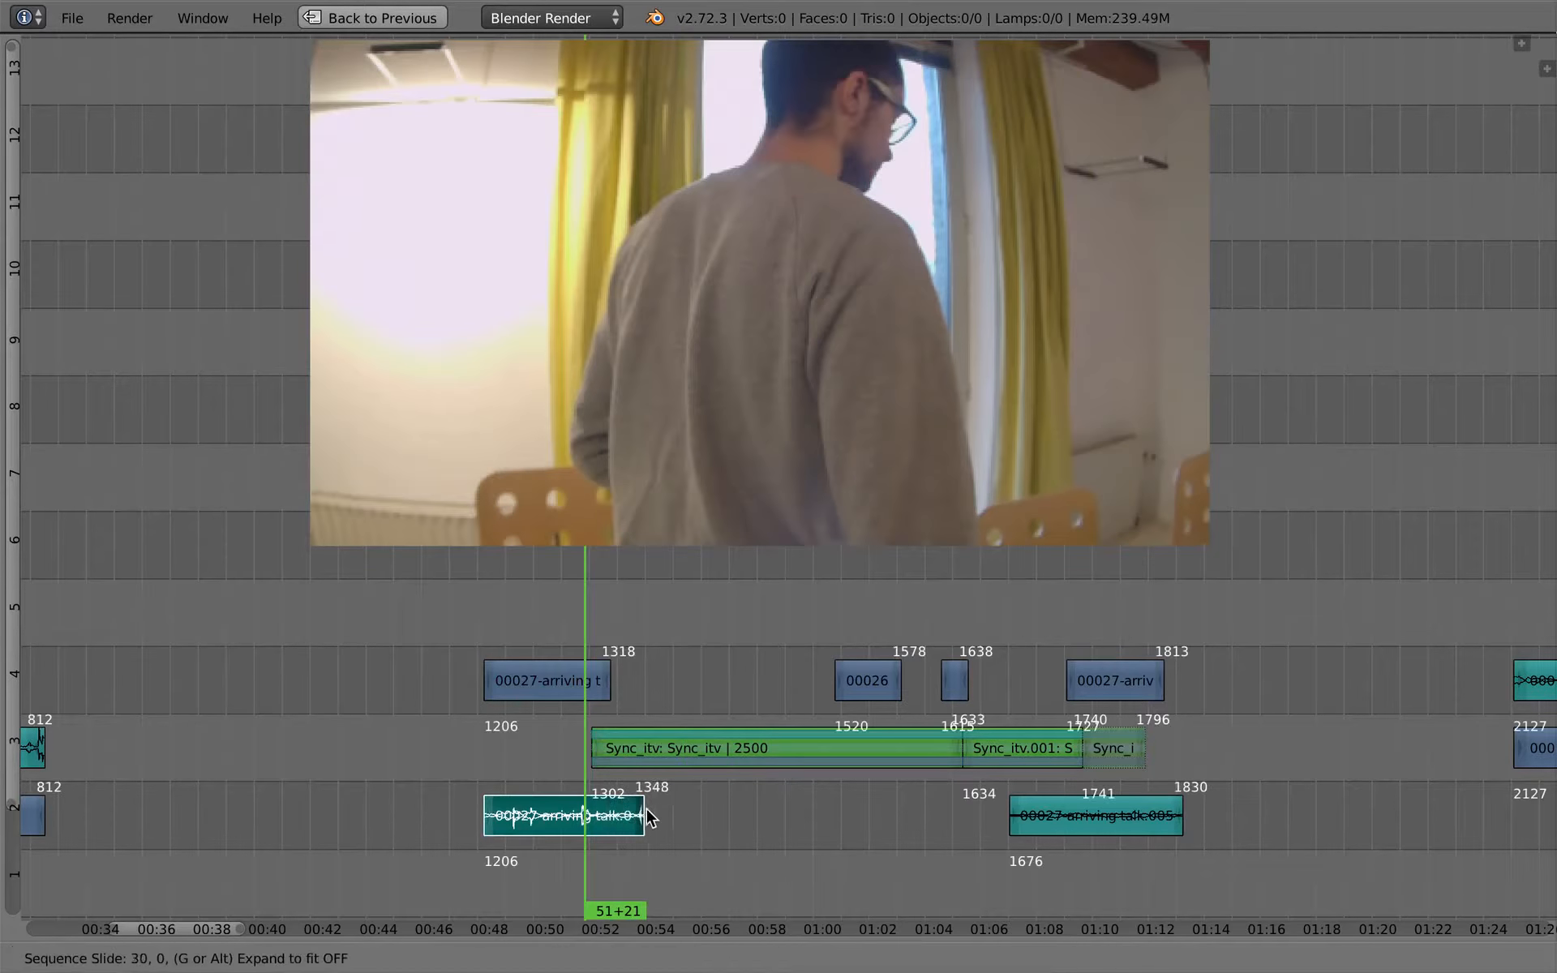
click(639, 819)
click(562, 723)
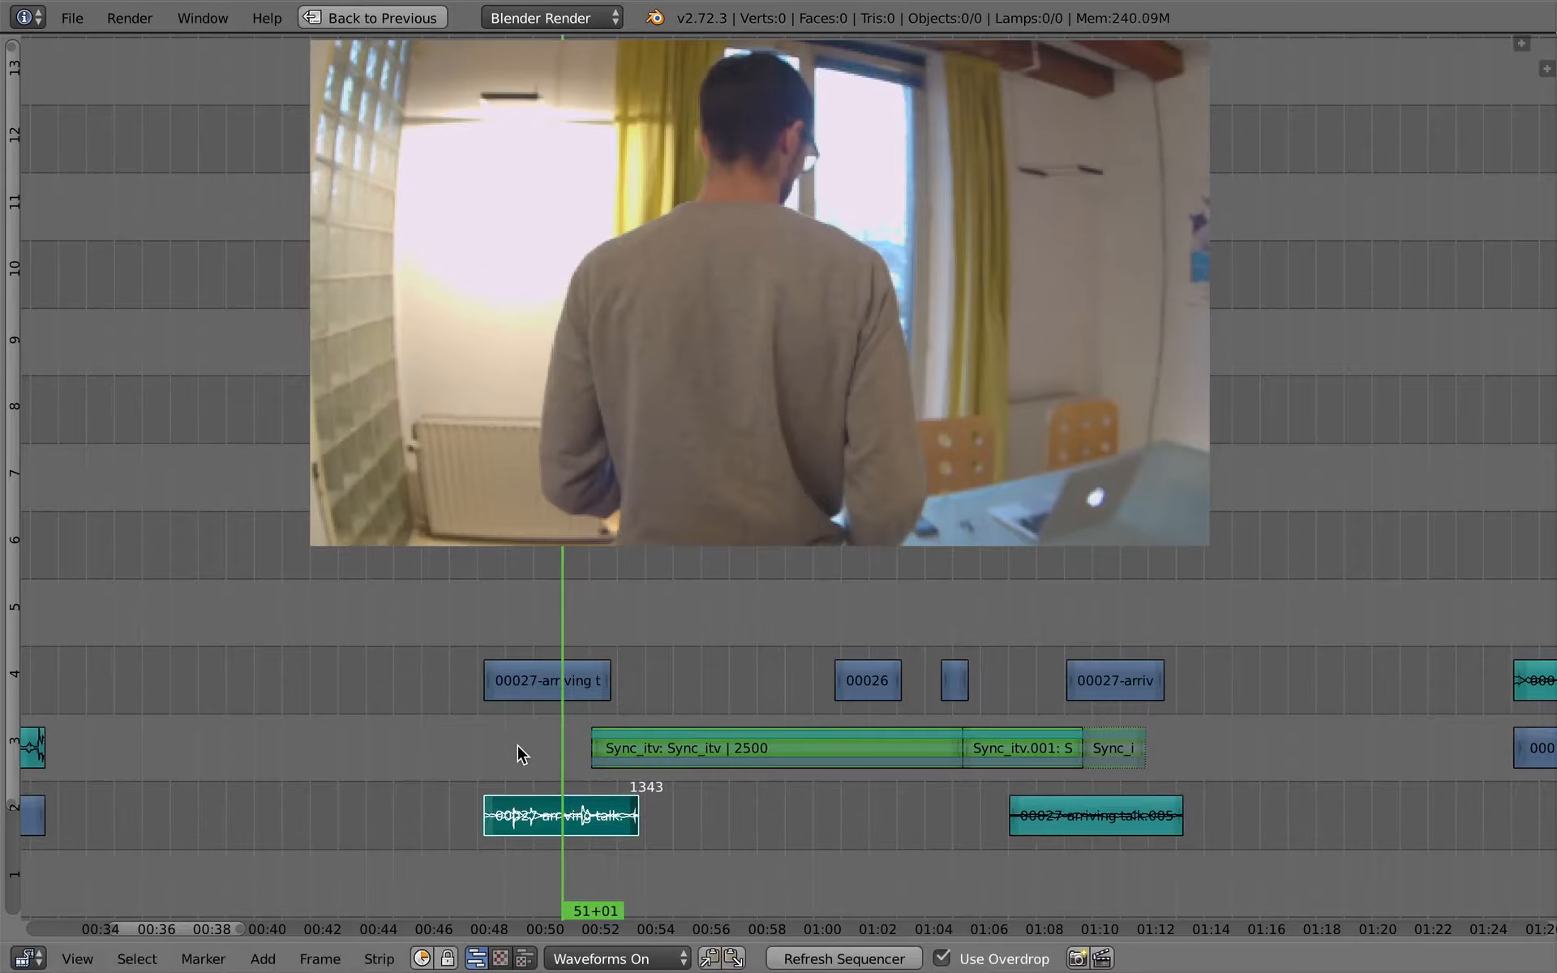
- Play back the overlap between the arriving-talk sound and the interview's beginning
key(alt+a)
key(alt+a)
key(n)
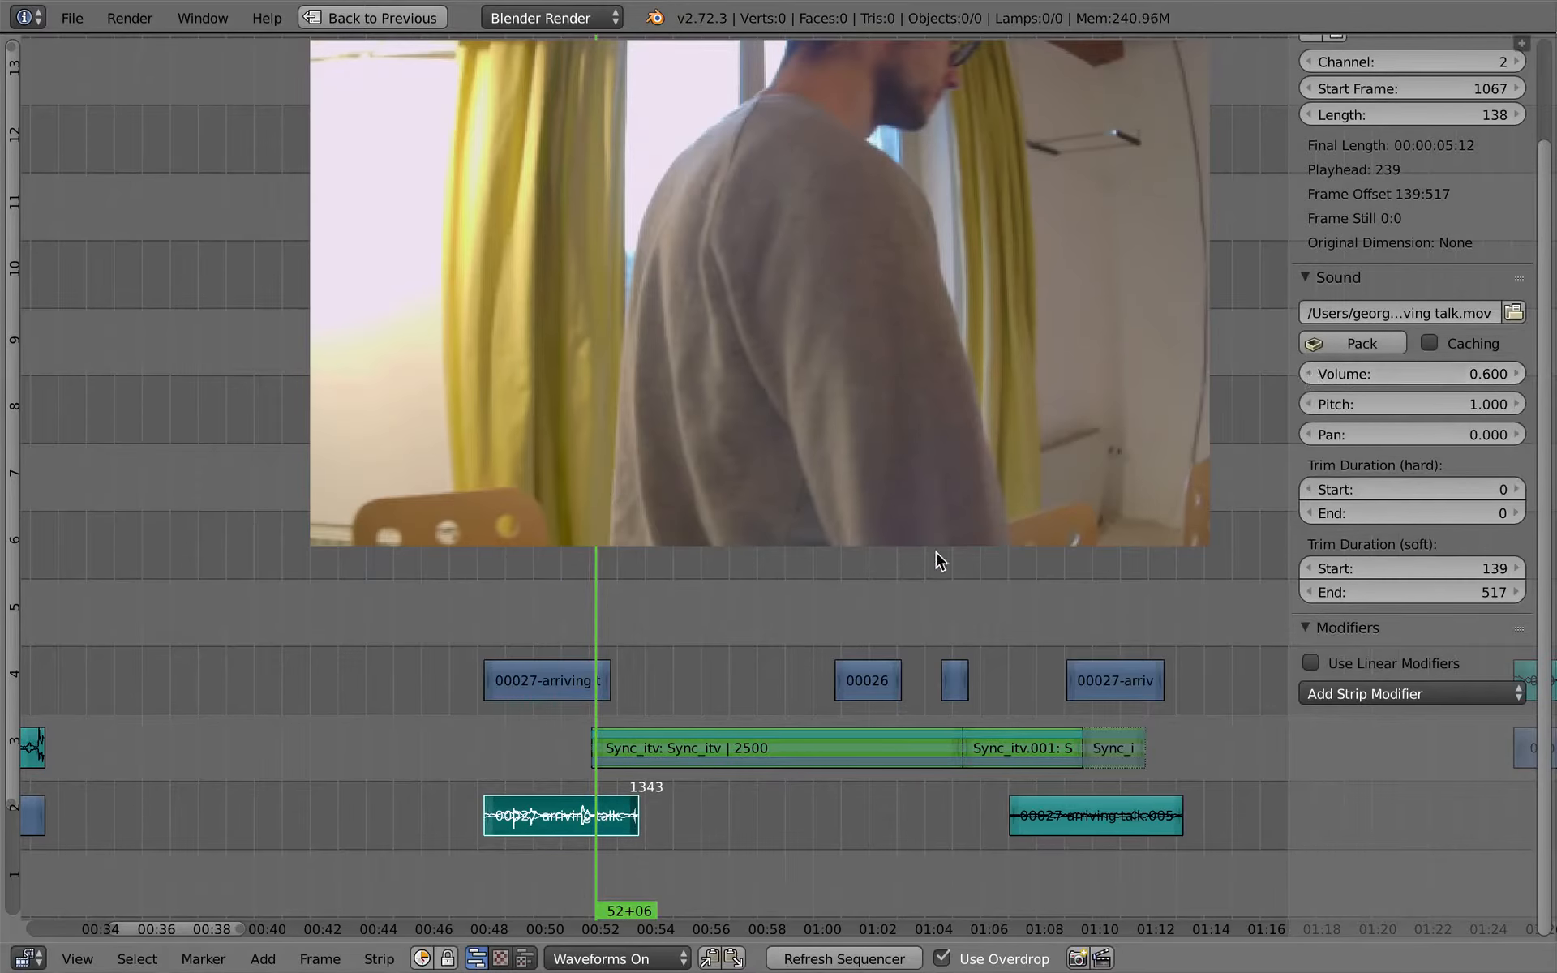
key(n)
click(569, 702)
key(alt+a)
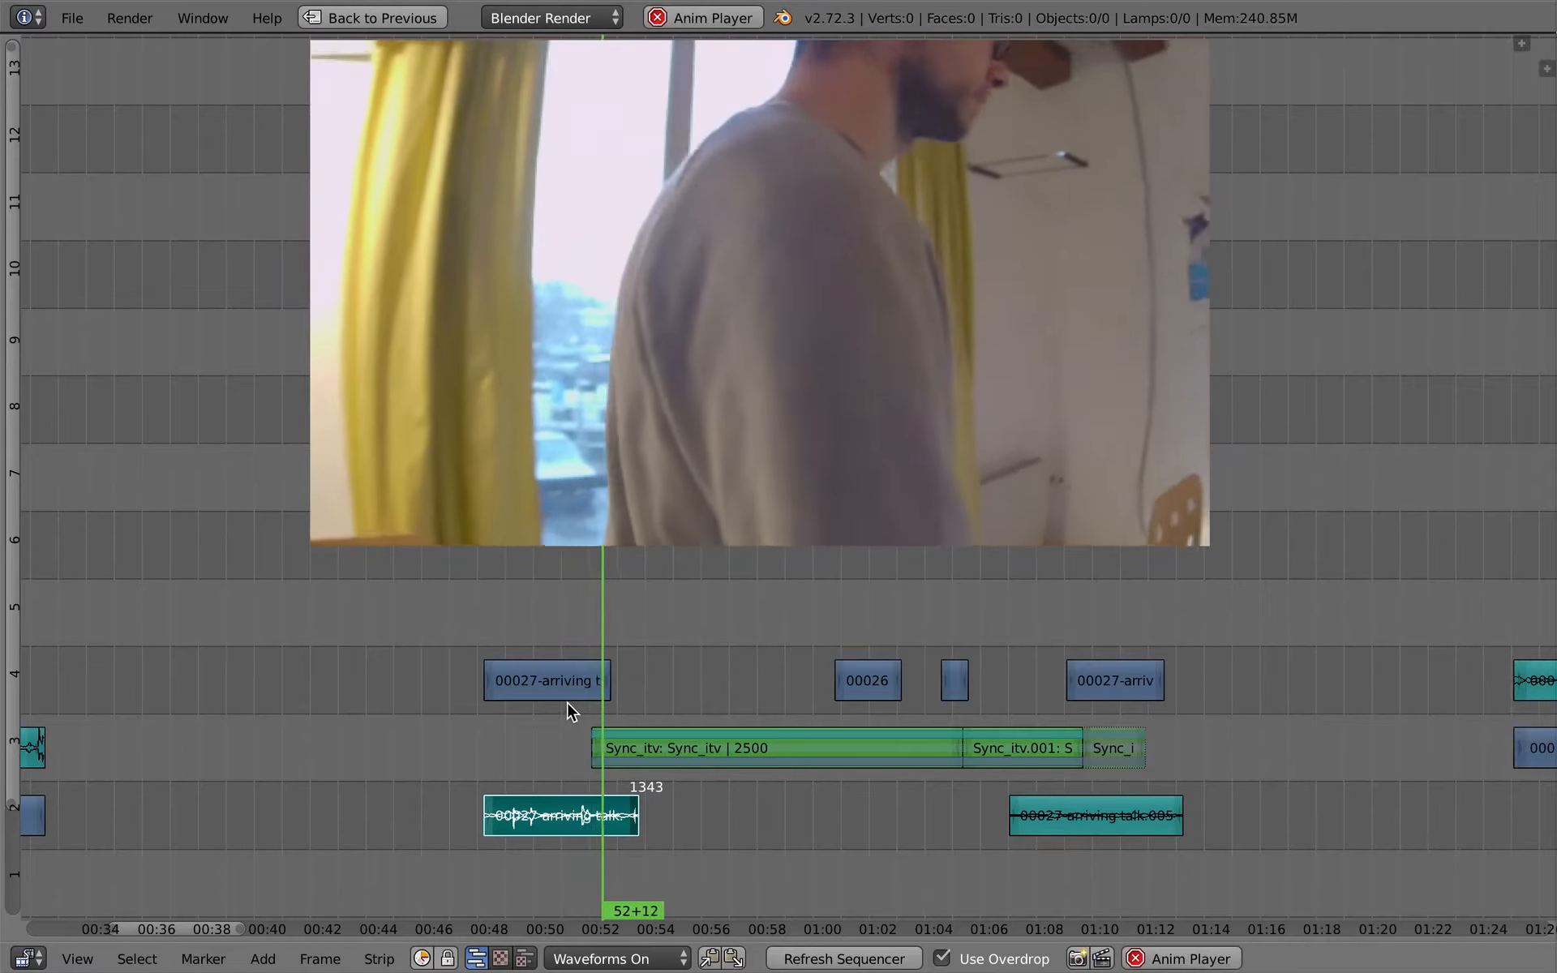
key(alt+a)
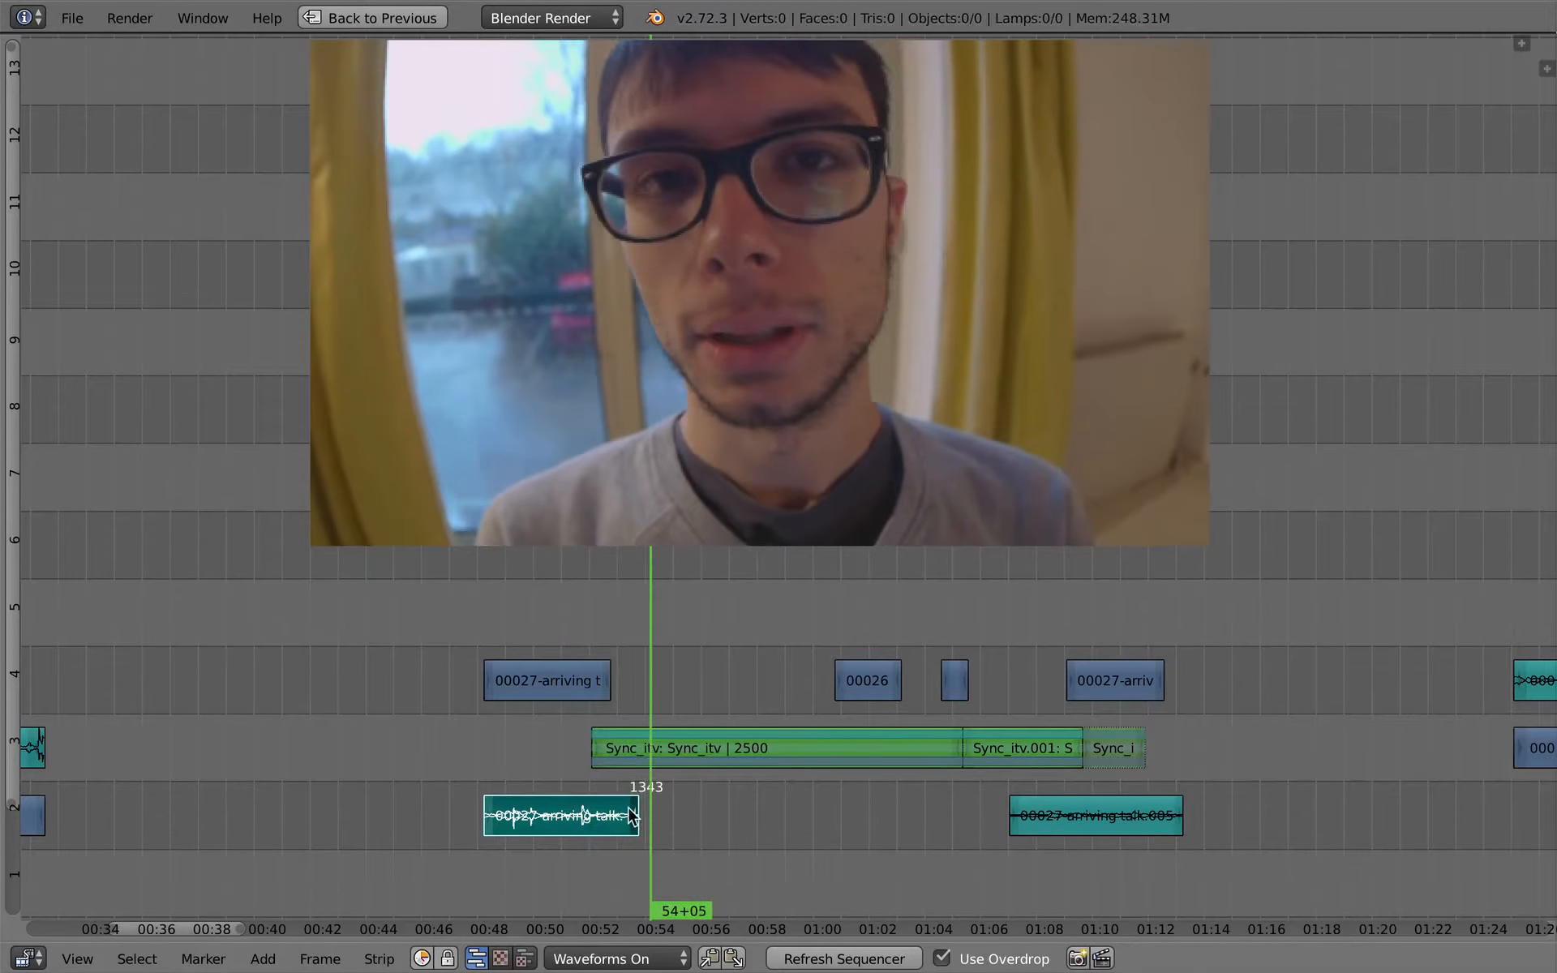
- Keyframe the selected arriving-talk sound's volume at 0.600 at 52+08, just after the interview begins
drag(601, 765, 605, 761)
ctrl+middle_drag(654, 835, 672, 825)
middle_drag(673, 826, 582, 767)
mouse_move(477, 780)
middle_down()
mouse_move(480, 760)
mouse_move(479, 785)
middle_up()
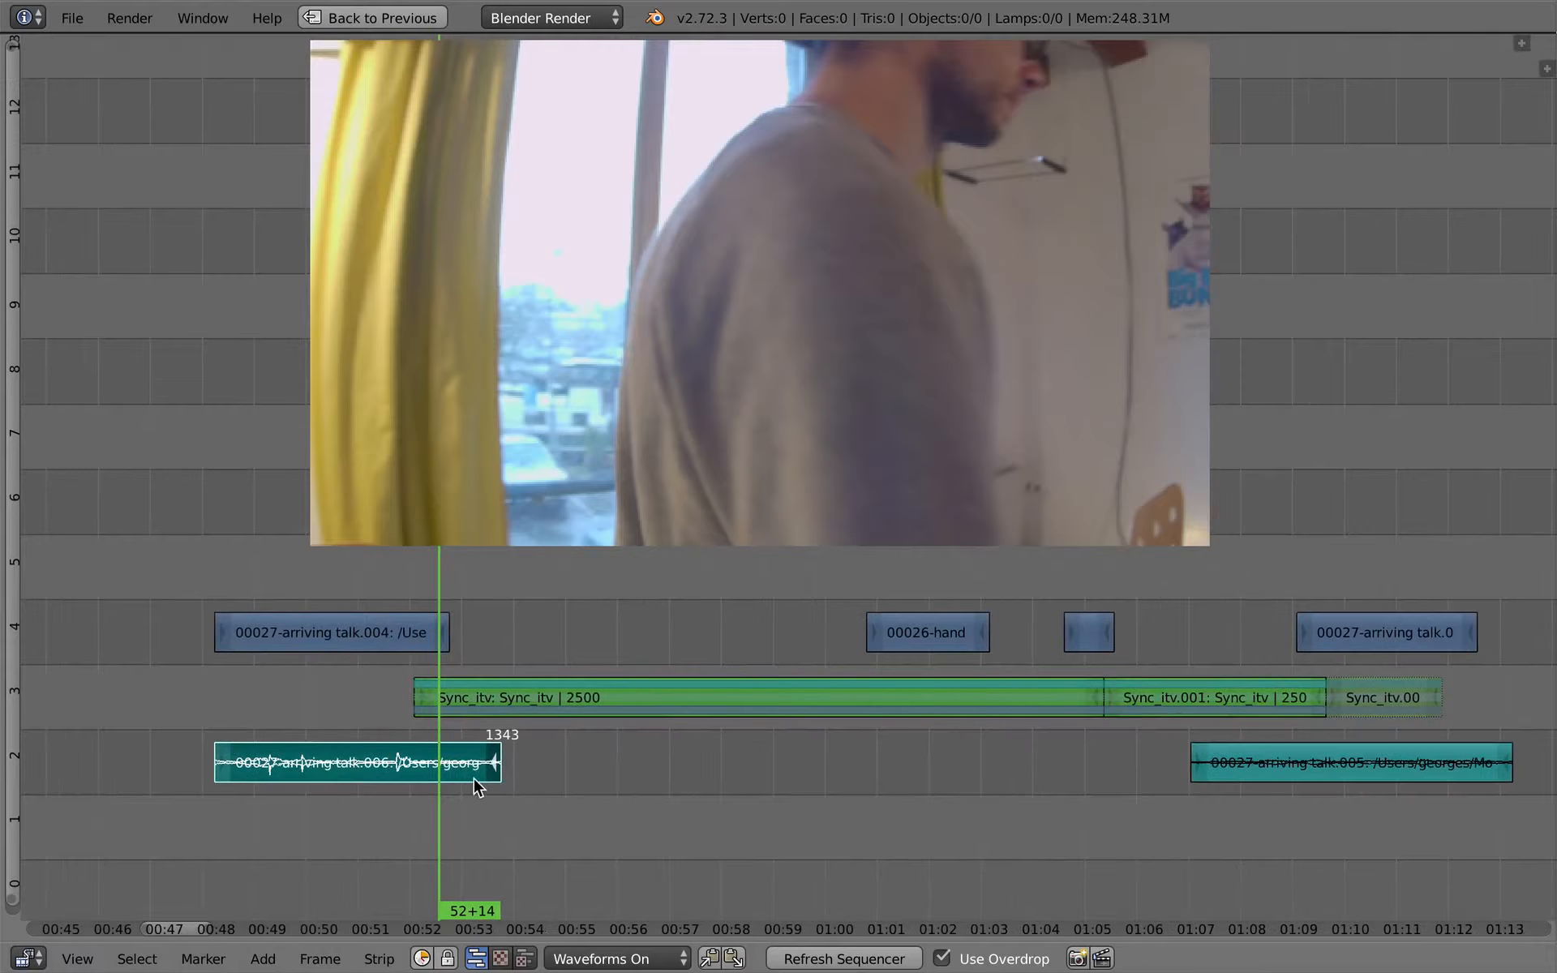
drag(441, 734, 422, 730)
key(n)
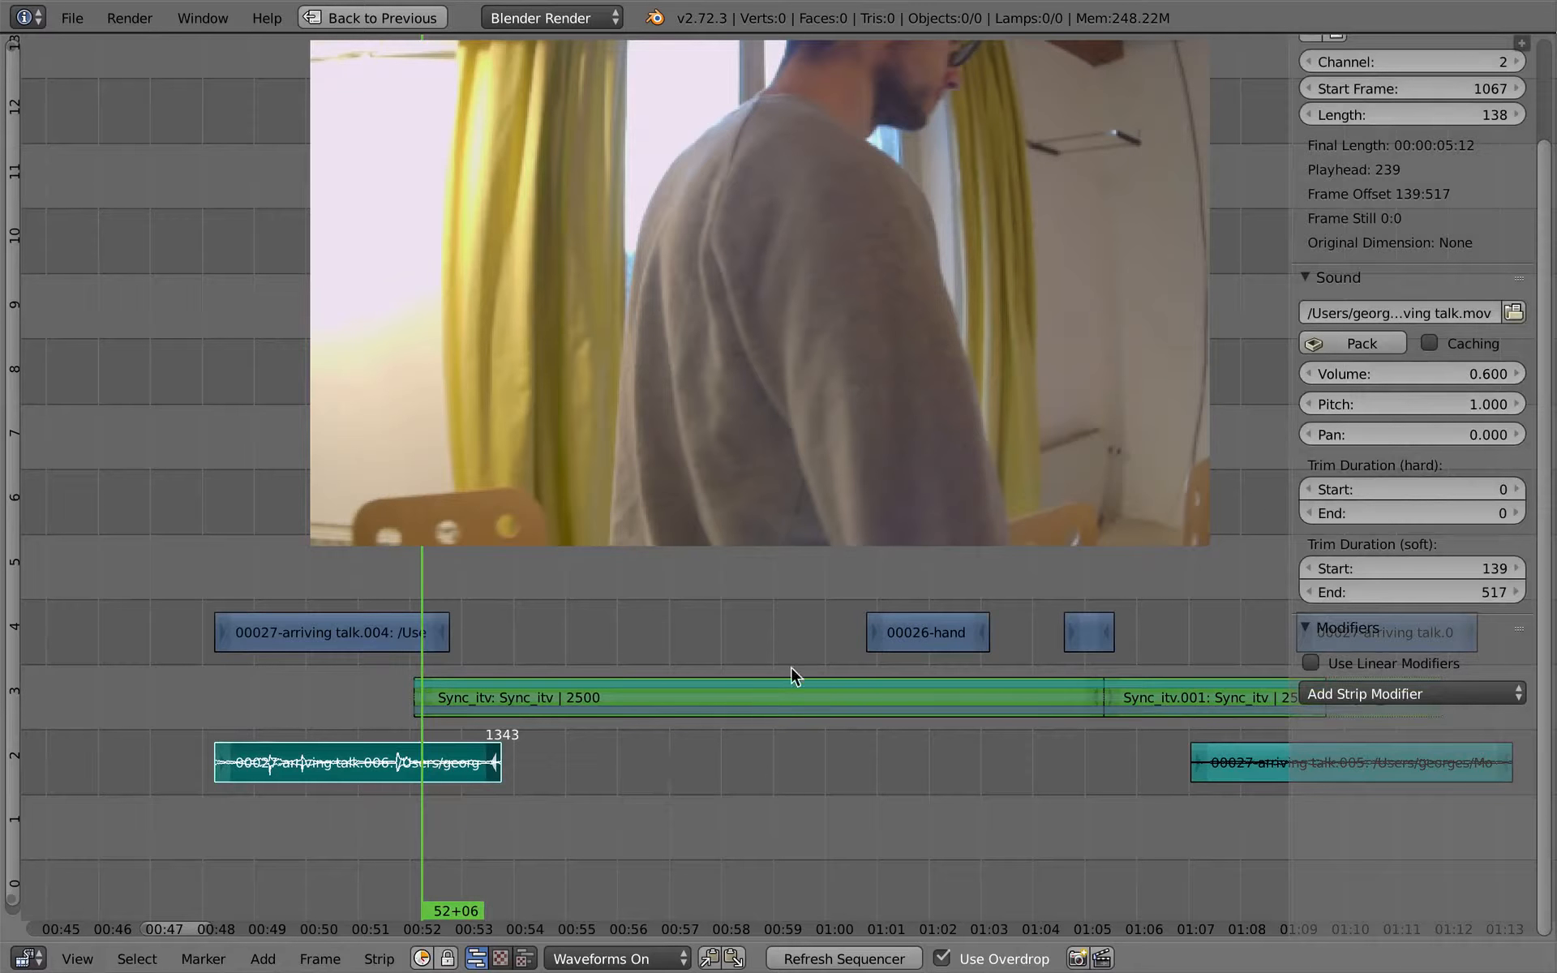
mouse_move(430, 760)
mouse_down()
mouse_move(454, 767)
mouse_move(428, 753)
mouse_up()
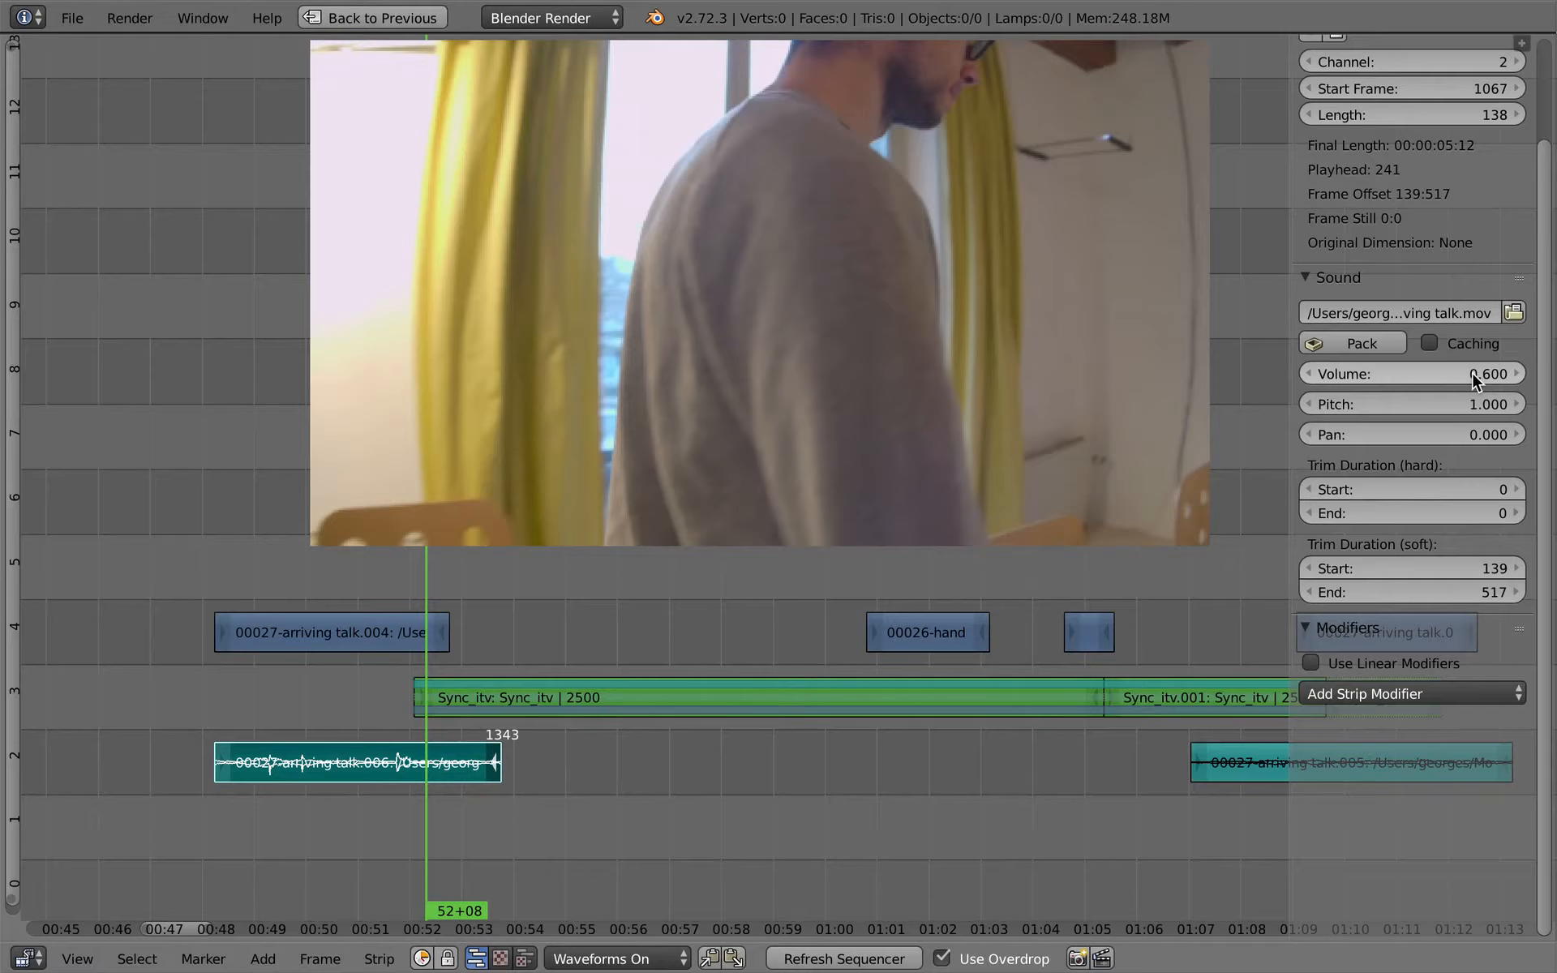
key(i)
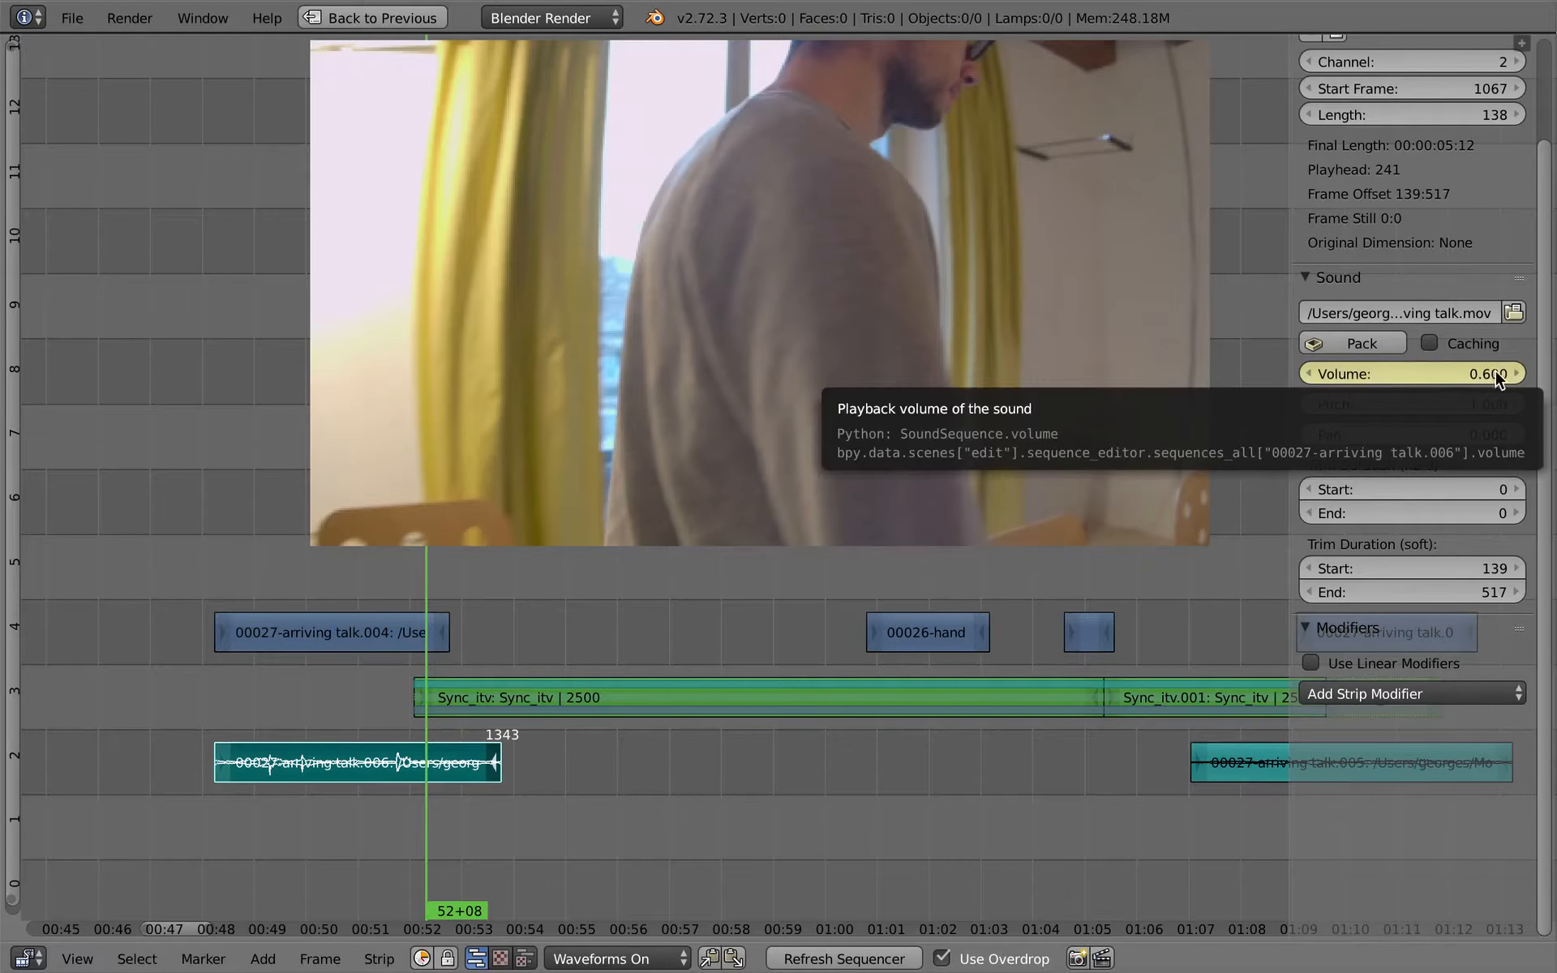
- Keyframe the arriving-talk sound's volume at 0.000 at the end of its strip, 53+19, and check the fade
click(491, 696)
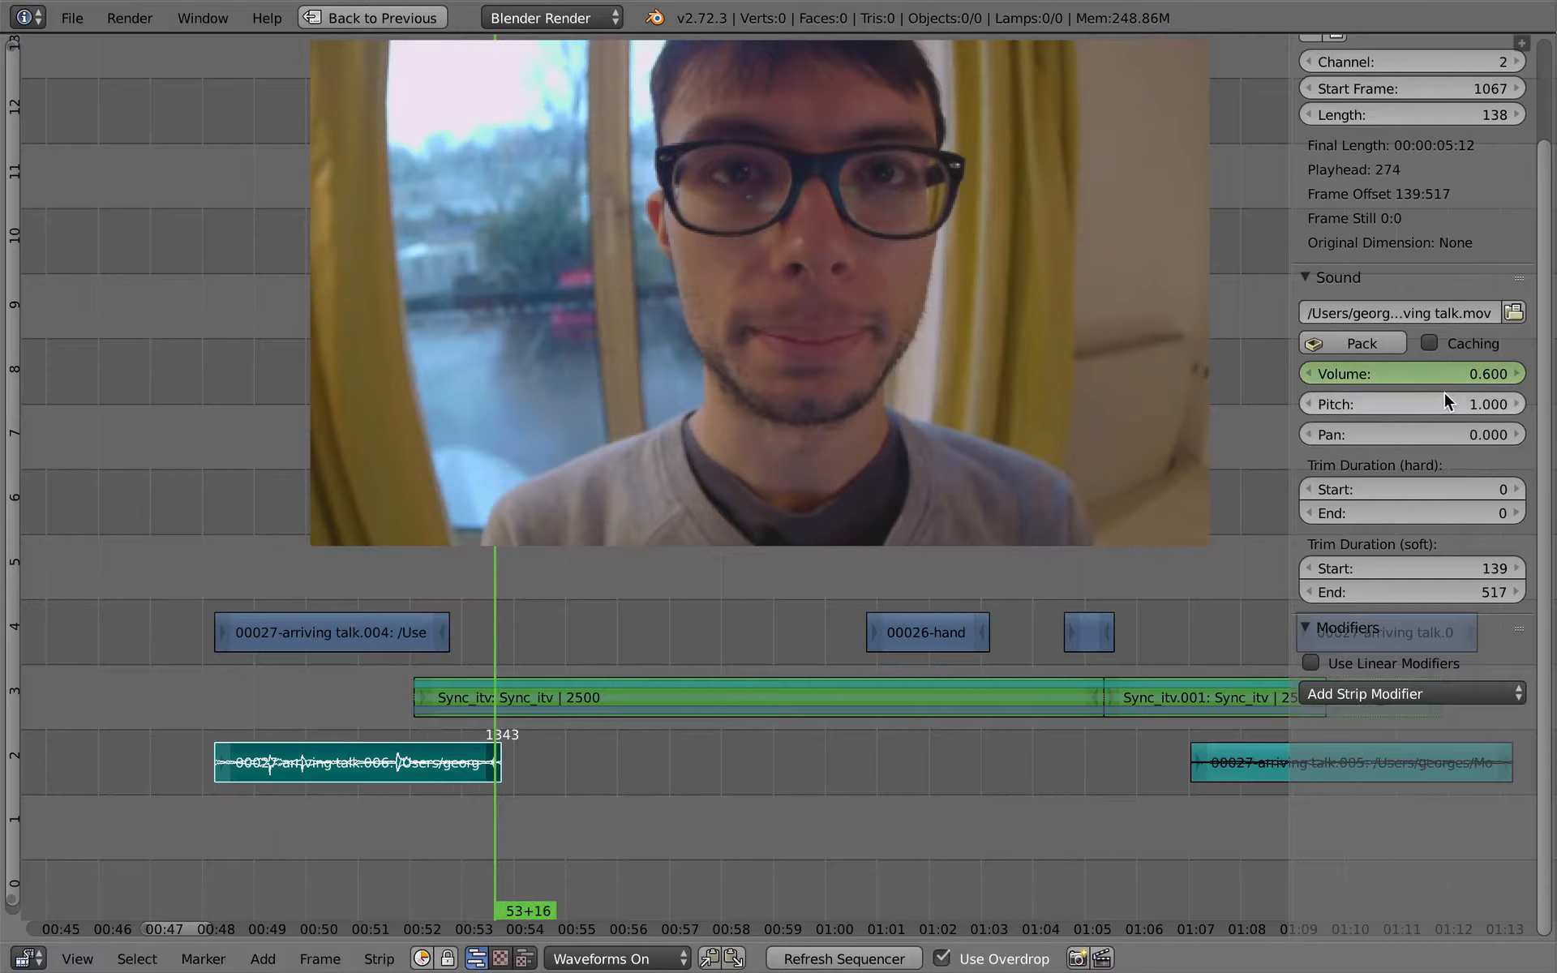
key(Page_Down)
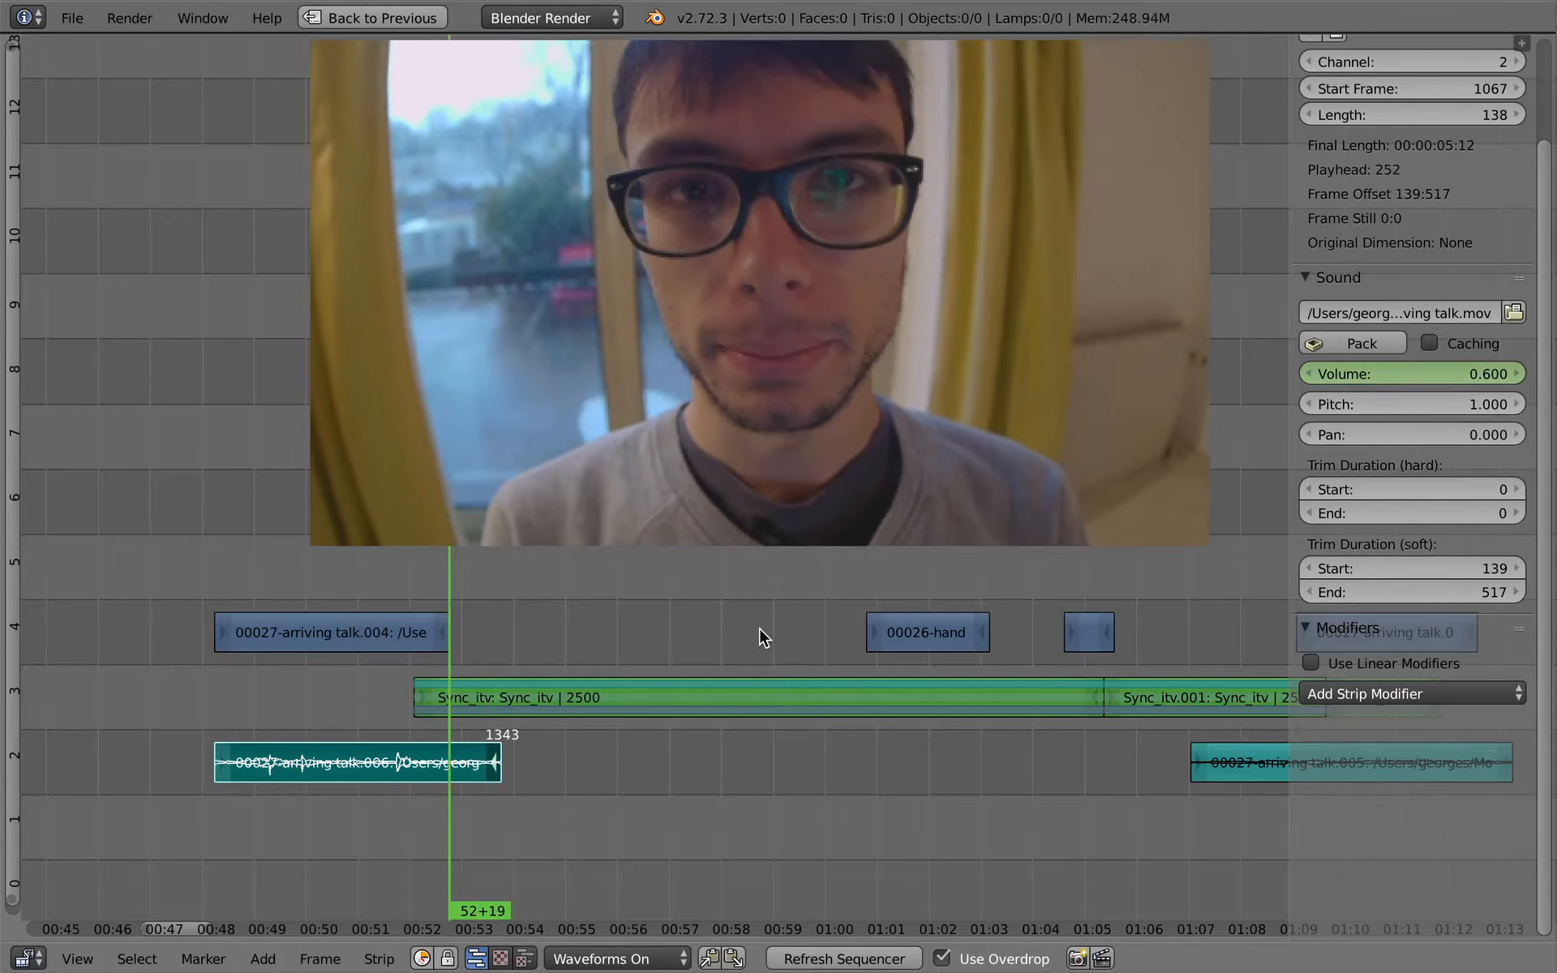
key(Page_Up)
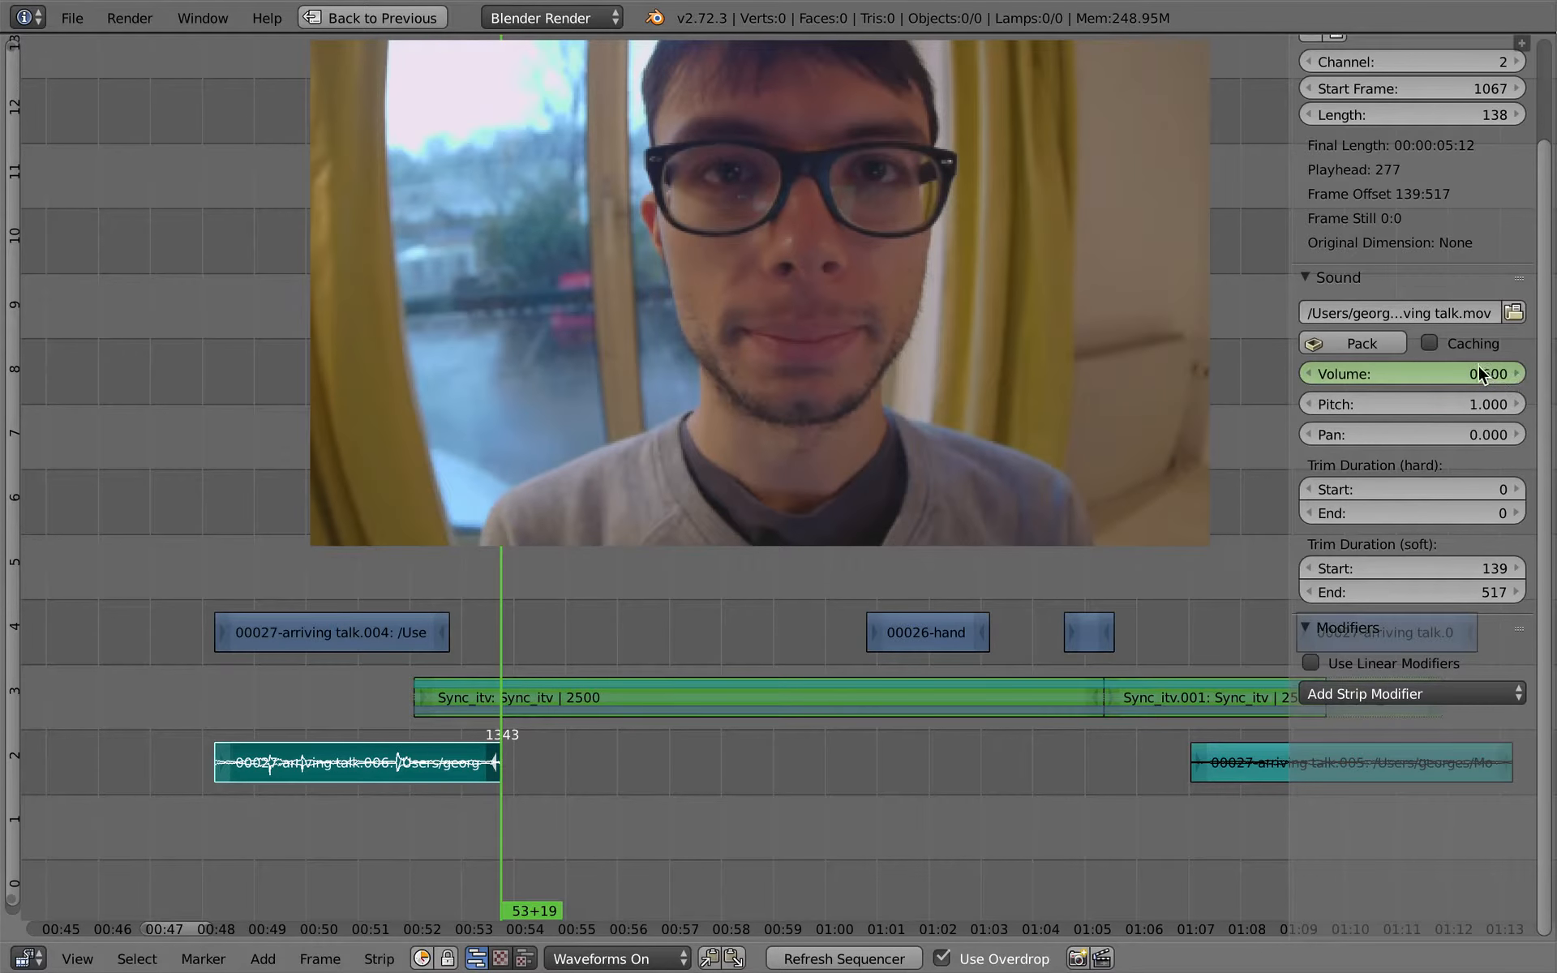
drag(1479, 367, 615, 514)
key(i)
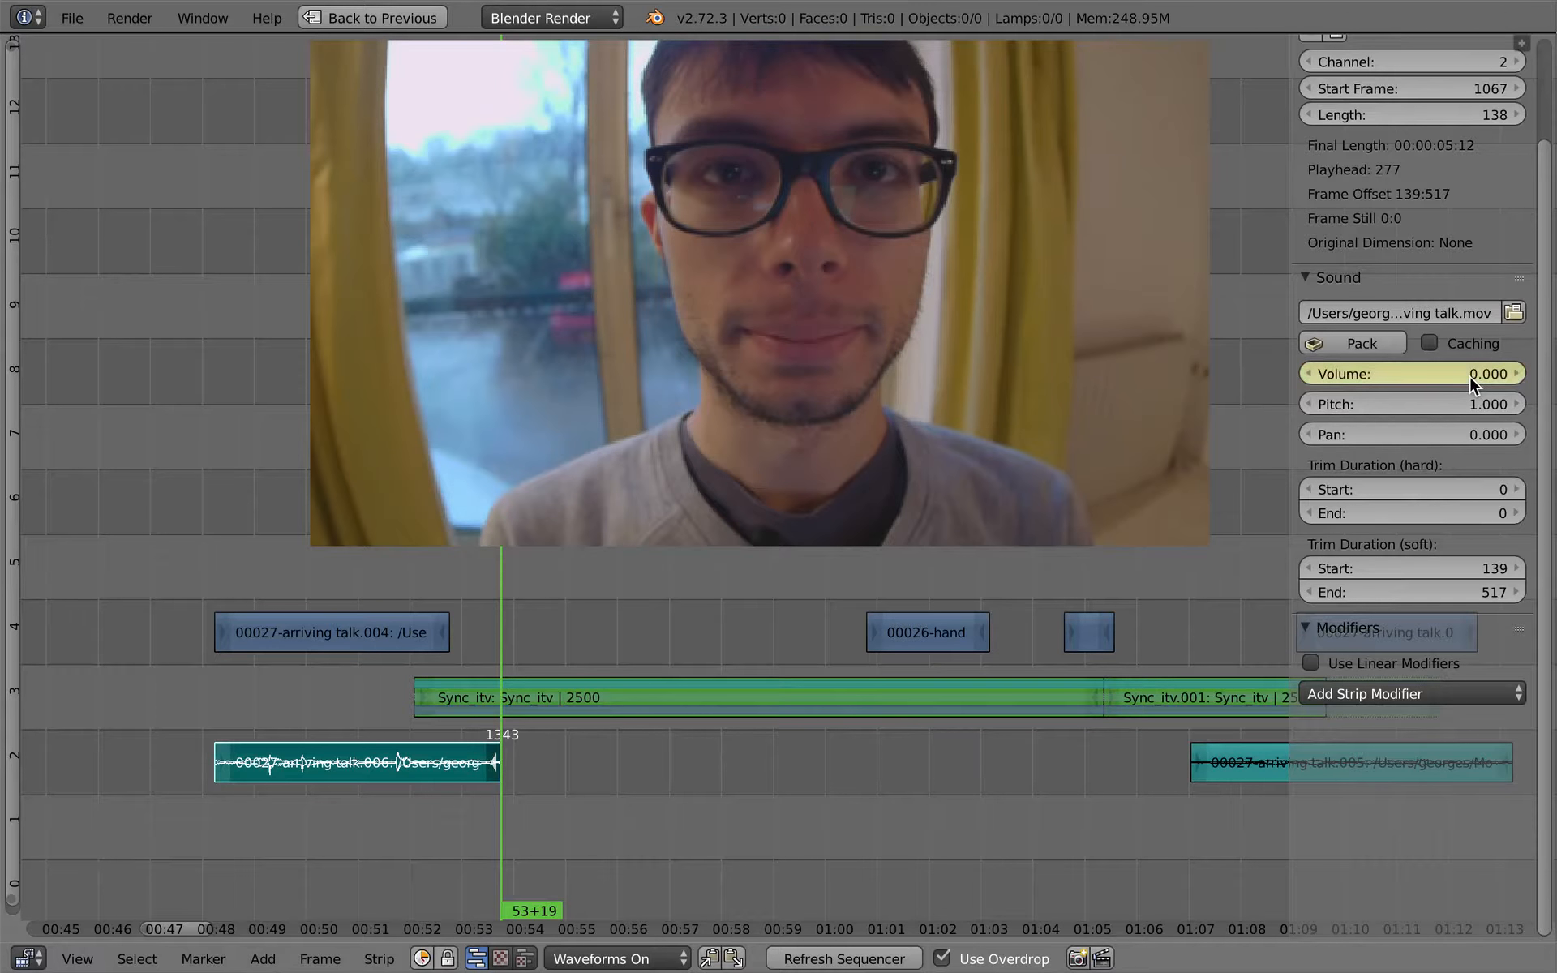
drag(427, 696, 445, 696)
key(Escape)
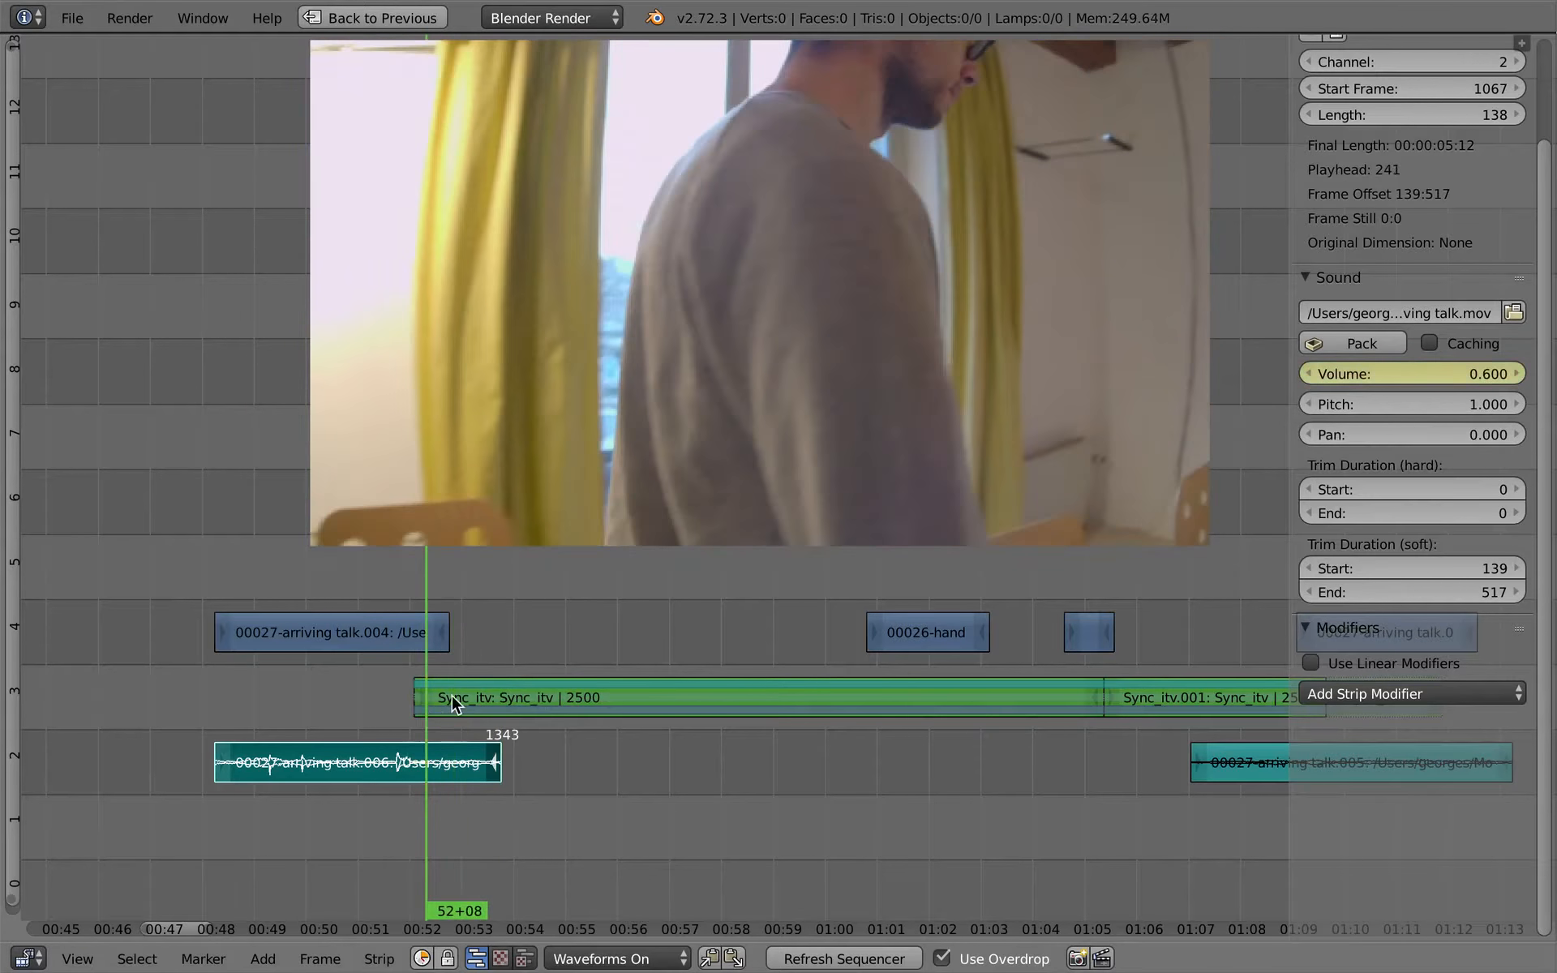
- Switch to the Video Editing-fx screen layout and display the arriving-talk sound's whole volume fade curve
key(ctrl+Up)
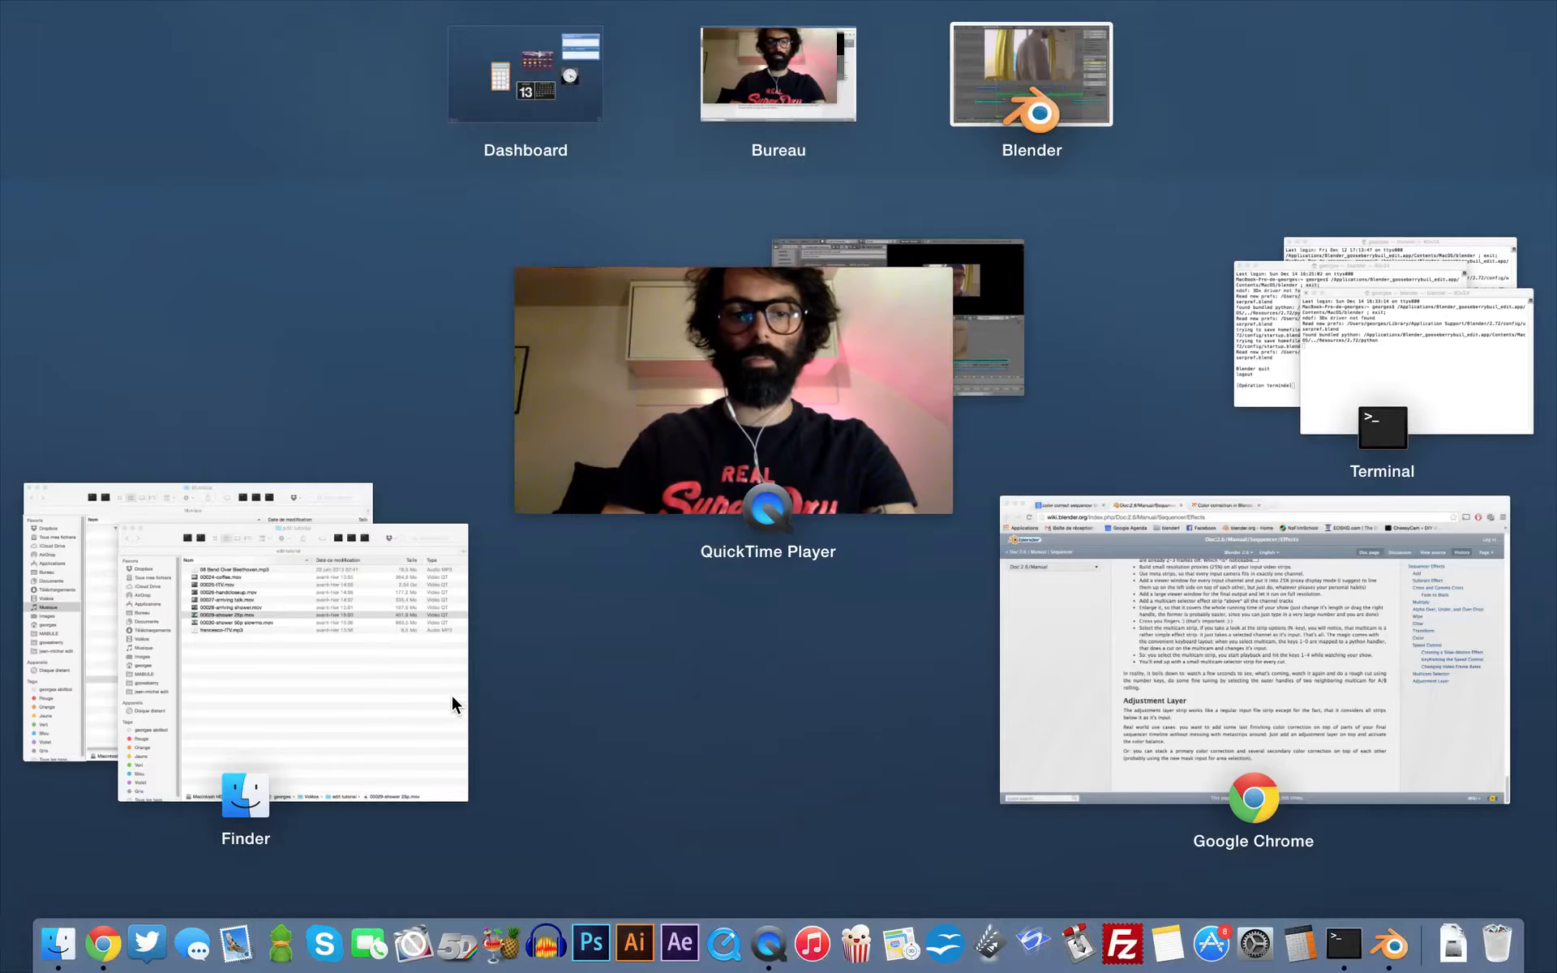
key(Escape)
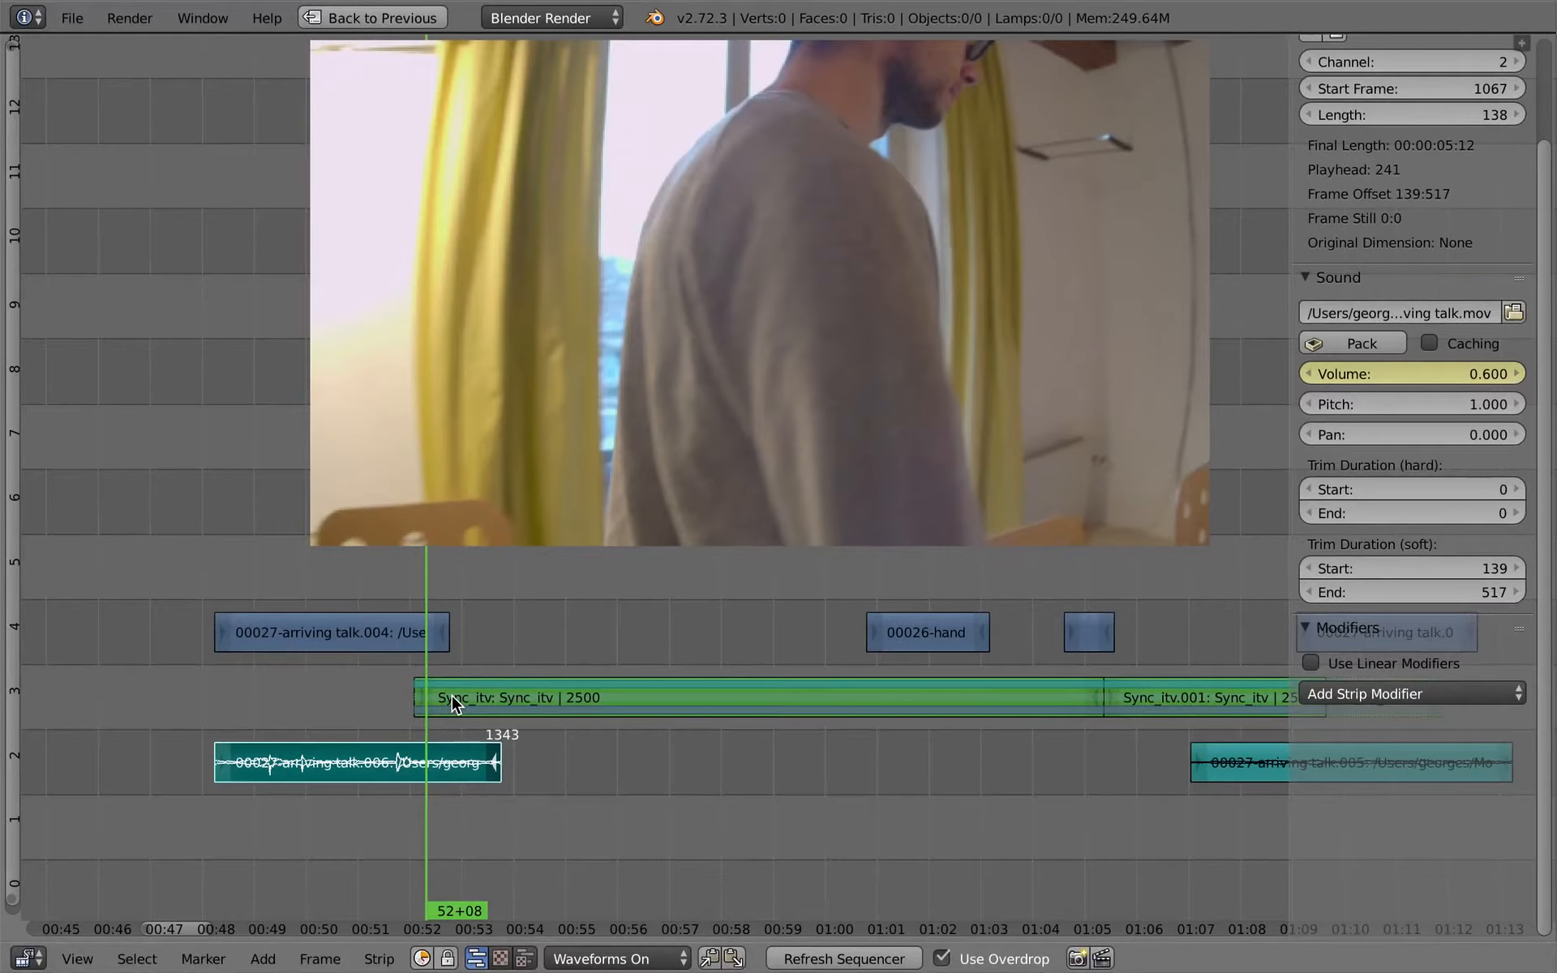
key(shift+space)
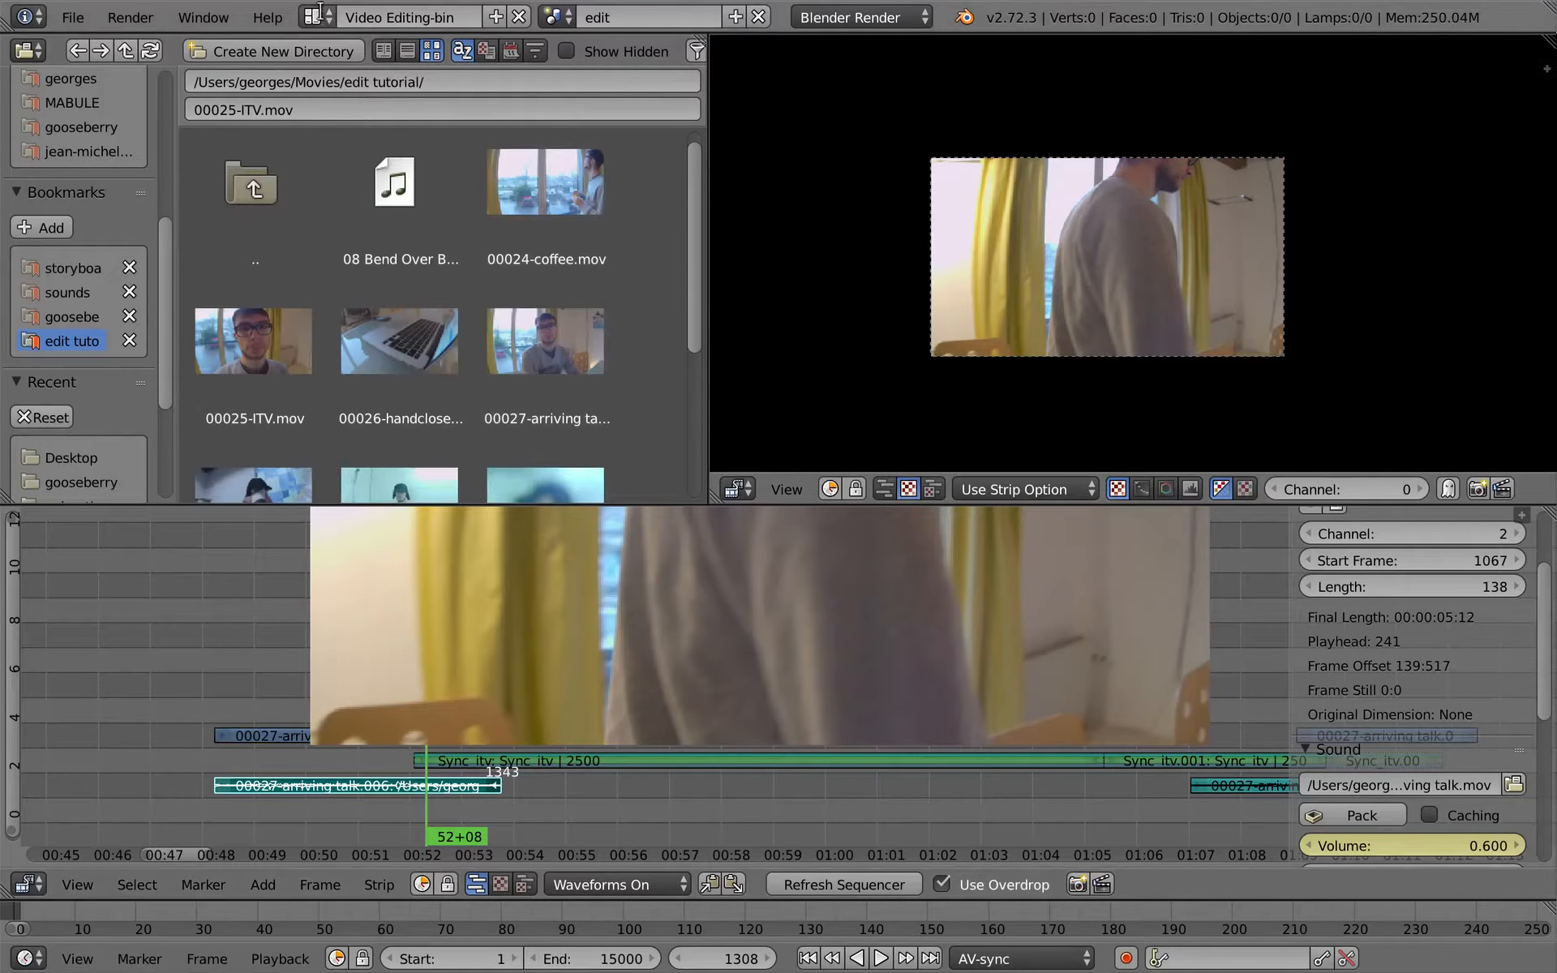
click(320, 11)
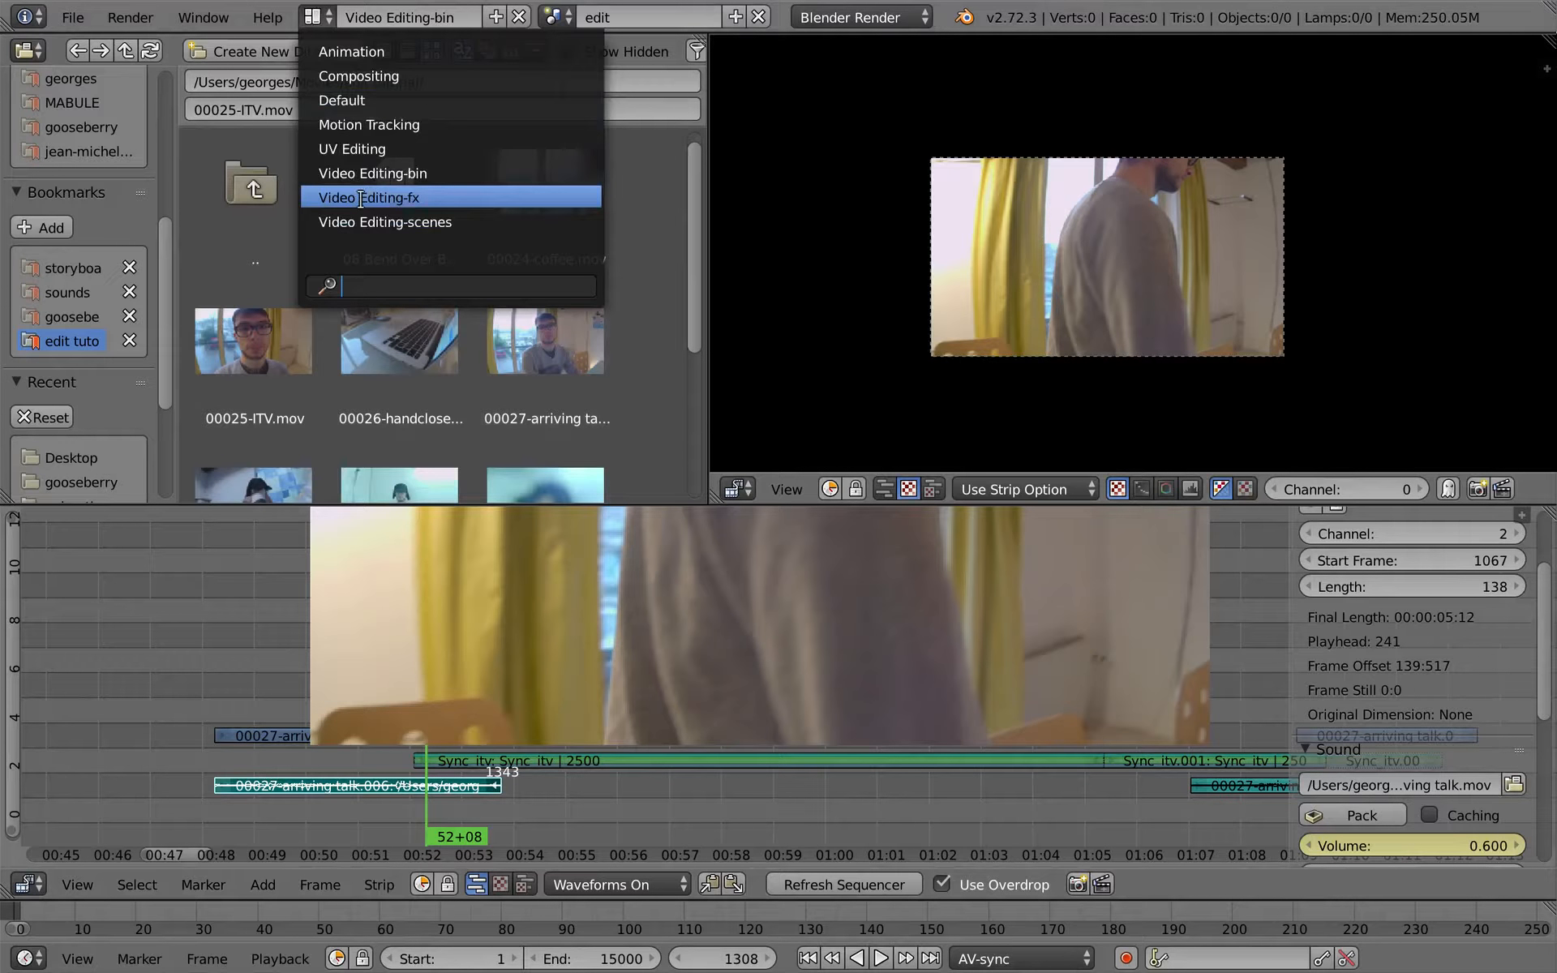
click(400, 197)
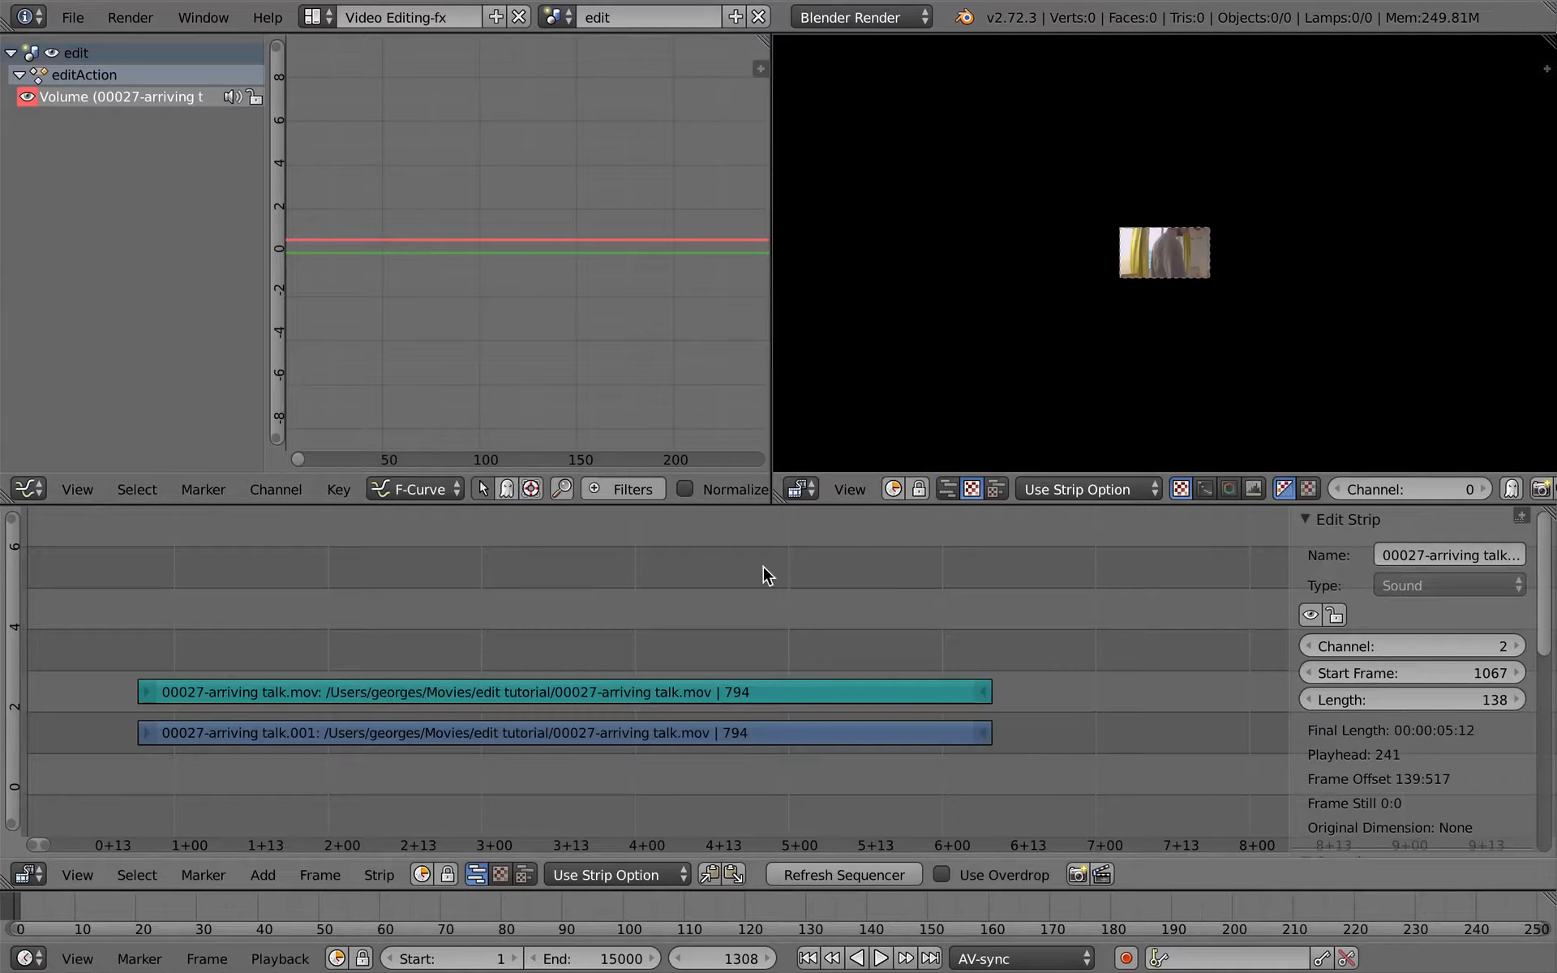
key(Home)
key(KP_Decimal)
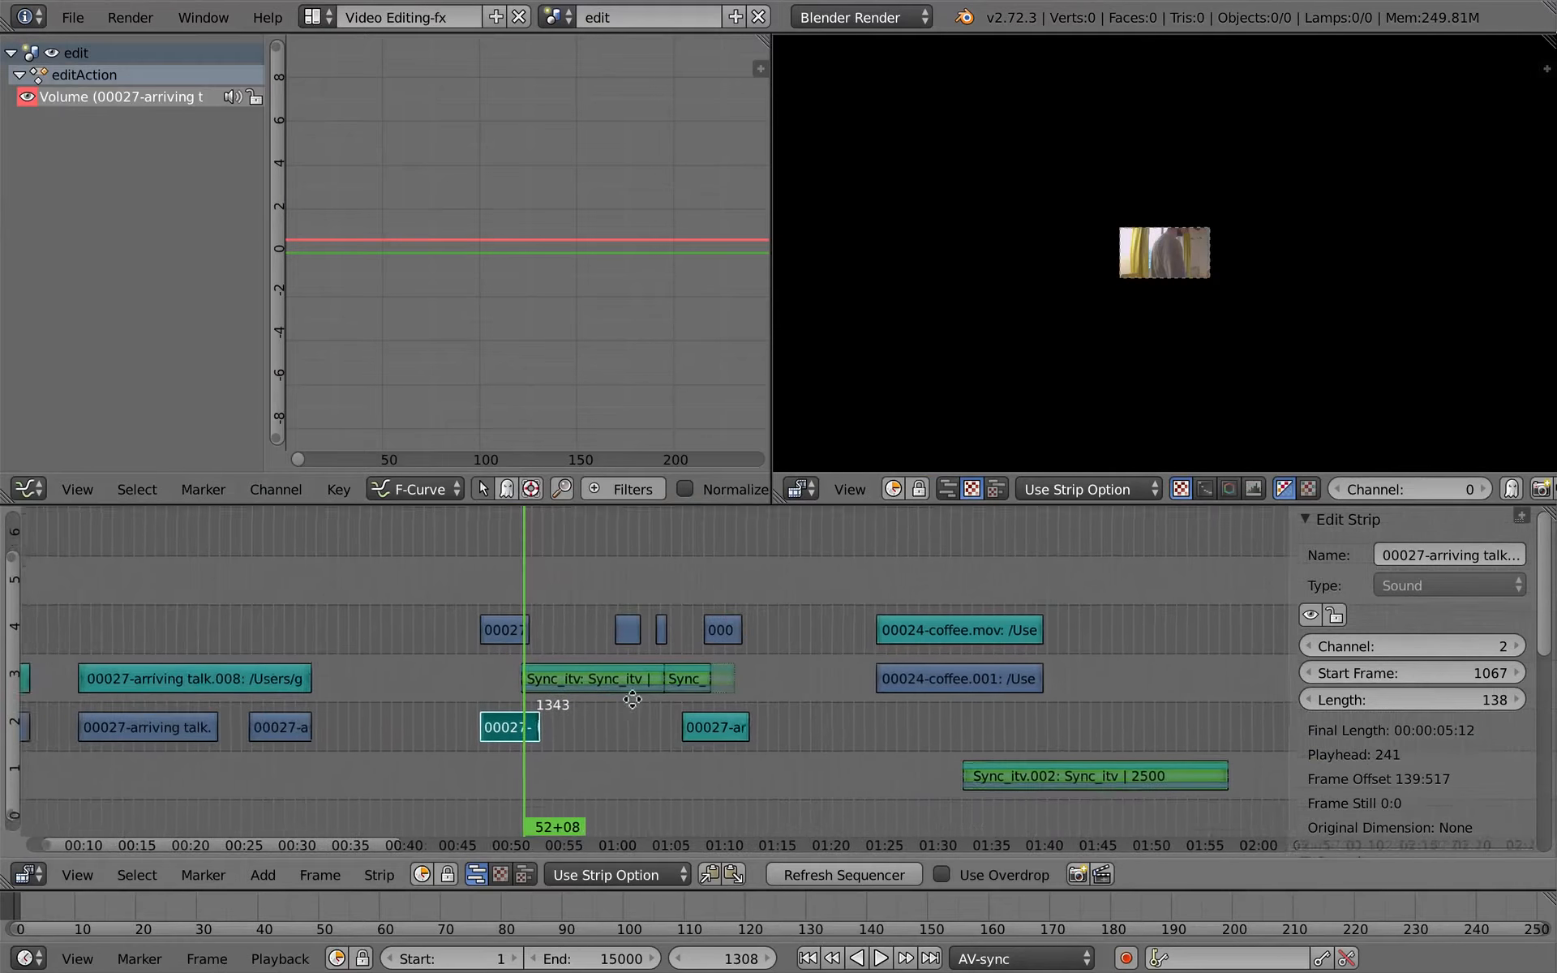
scroll(726, 674, up, 6)
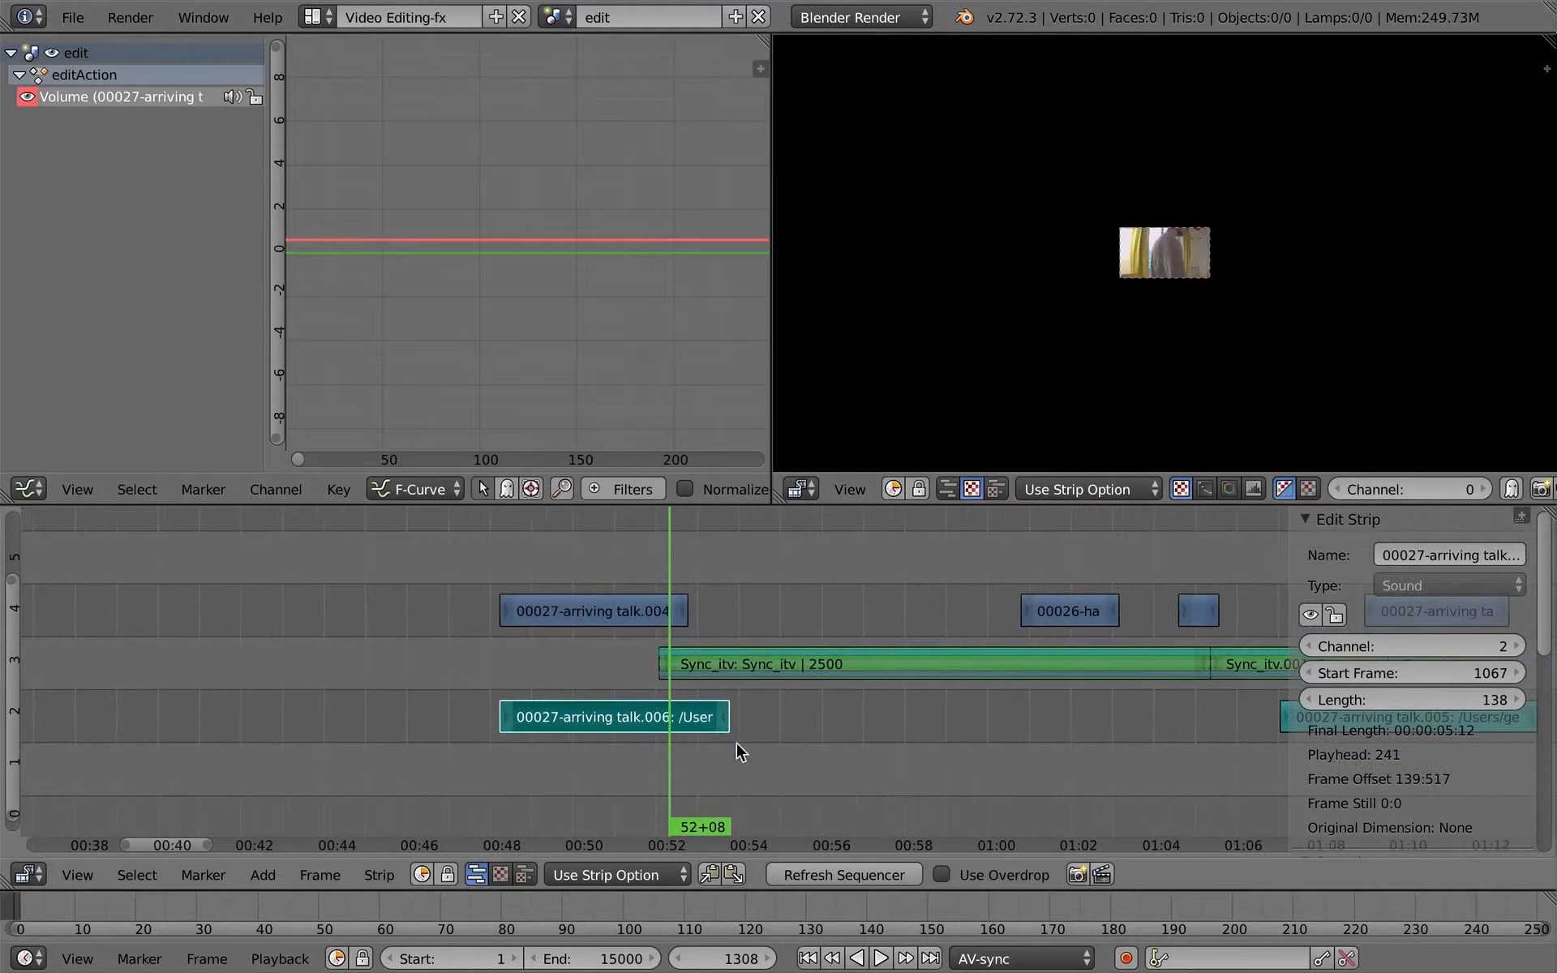
key(Home)
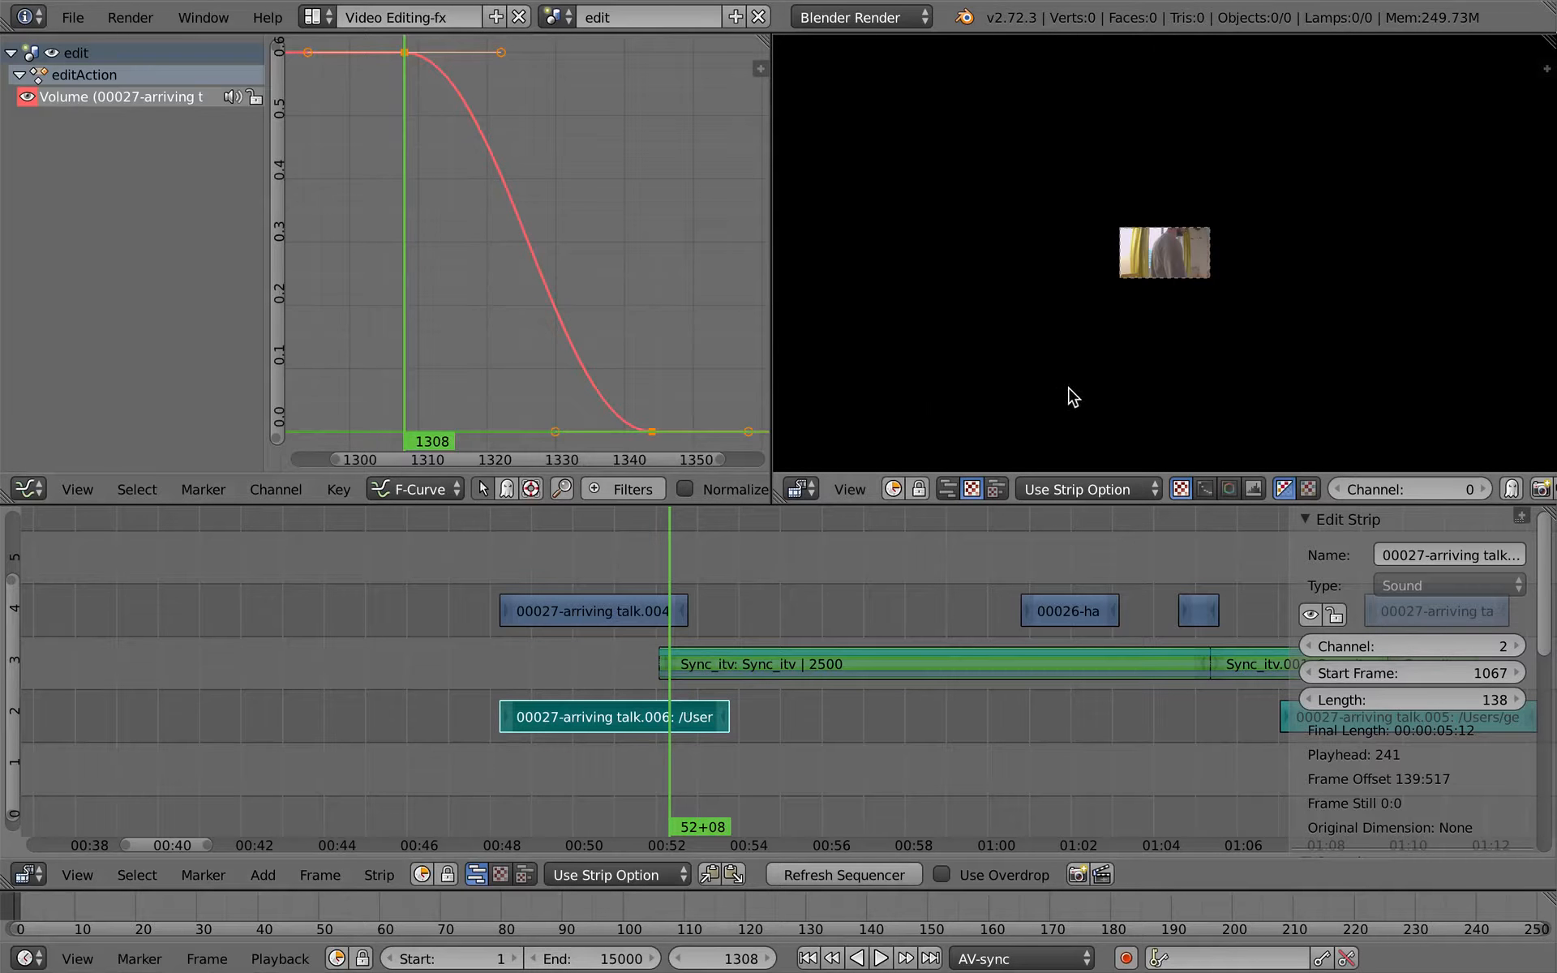
- Shorten the handles of the volume curve's first keyframe and lengthen those of its last keyframe so the fade drops faster
ctrl+middle_drag(1041, 330, 1068, 271)
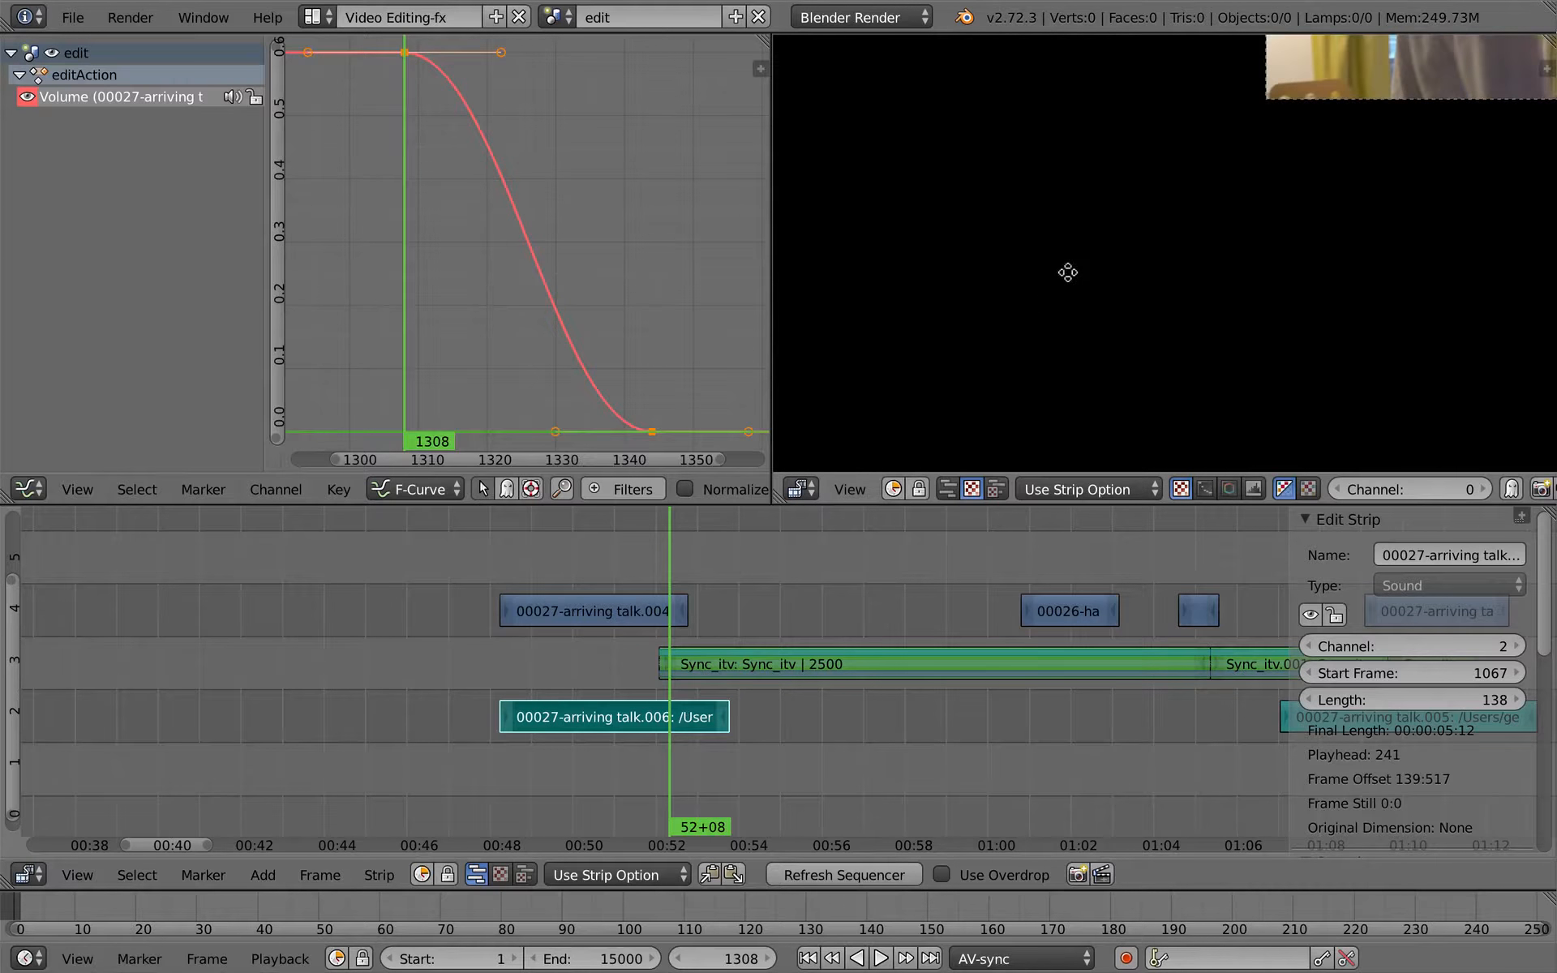
middle_drag(1176, 84, 875, 365)
mouse_move(1012, 321)
ctrl+middle_down()
mouse_move(1021, 296)
mouse_move(1032, 310)
mouse_move(1014, 317)
ctrl+middle_up()
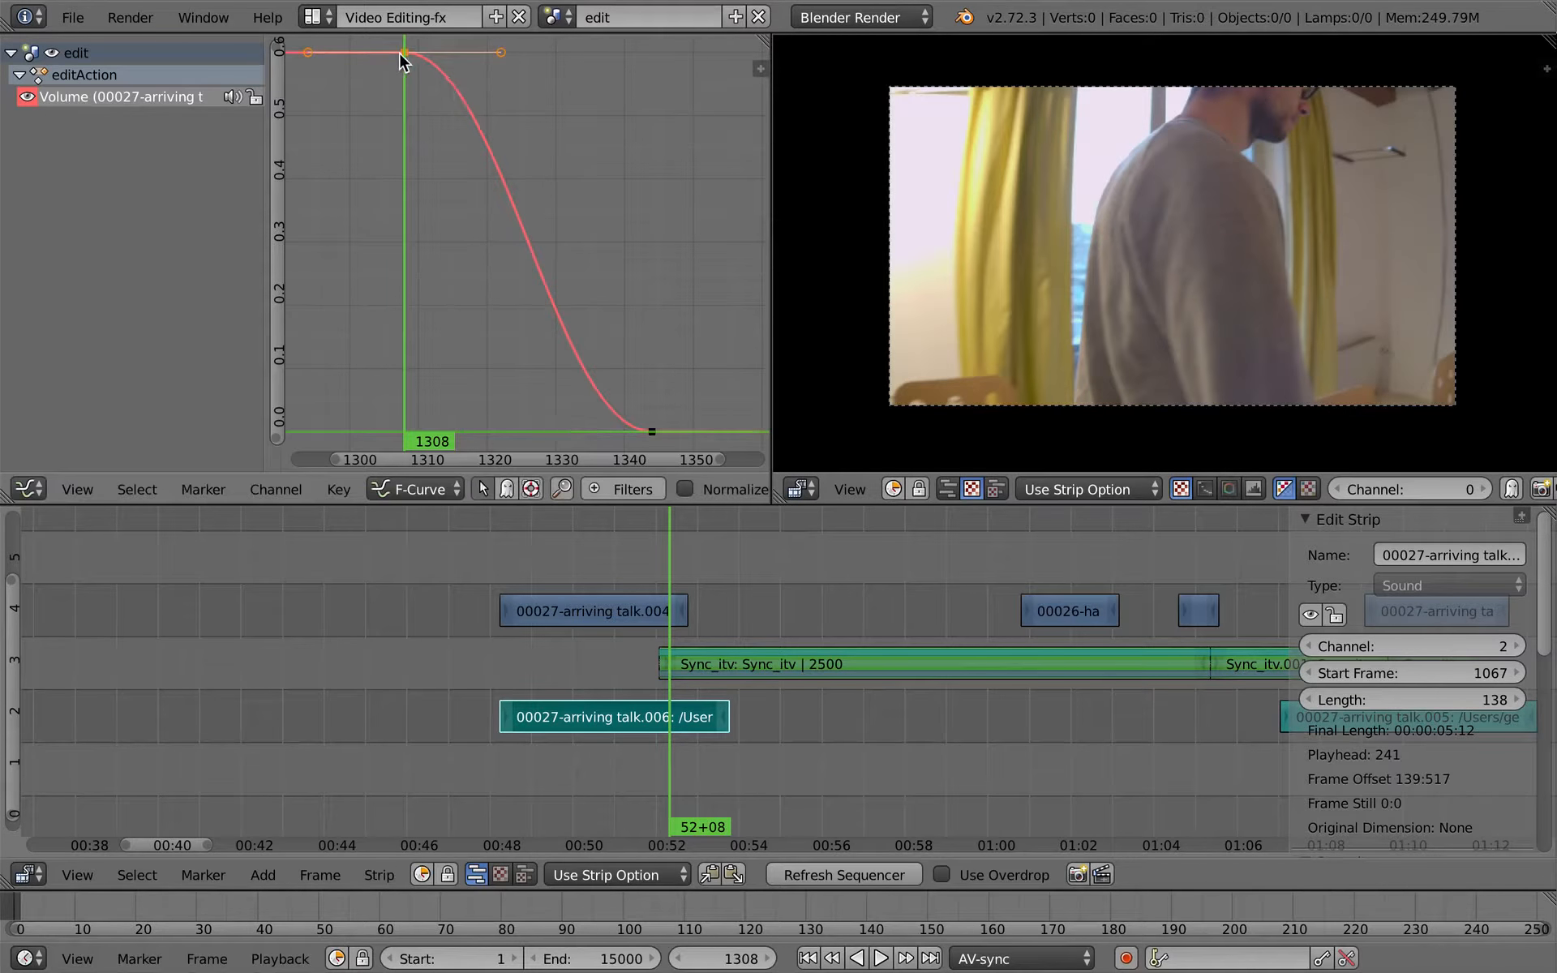
key(s)
click(519, 88)
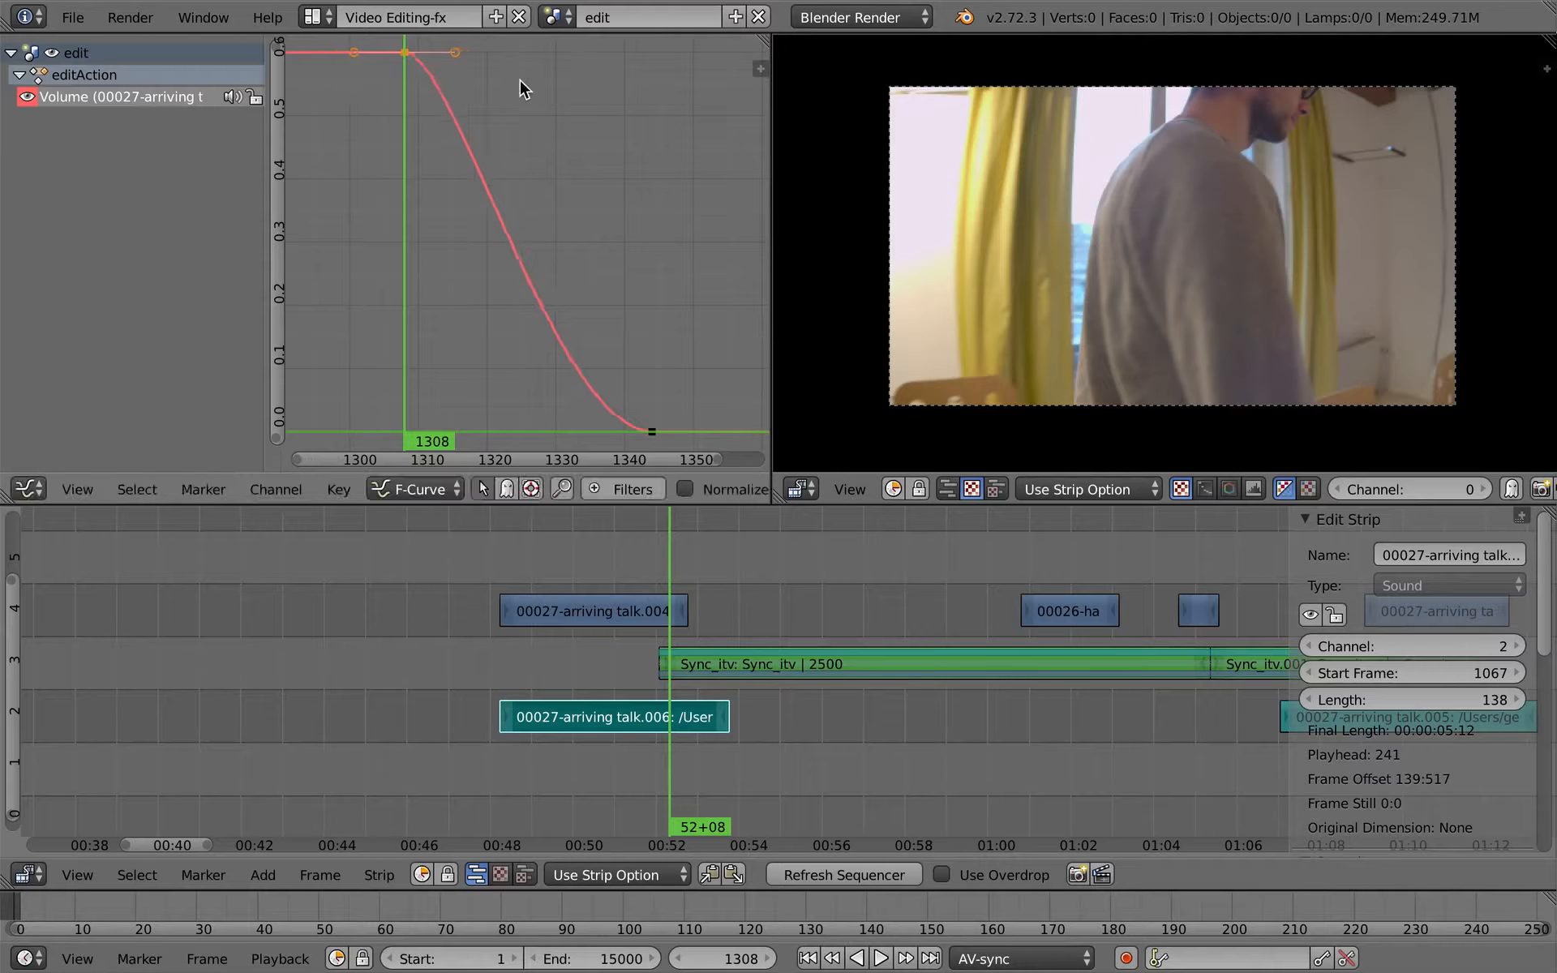
right_click(653, 426)
key(s)
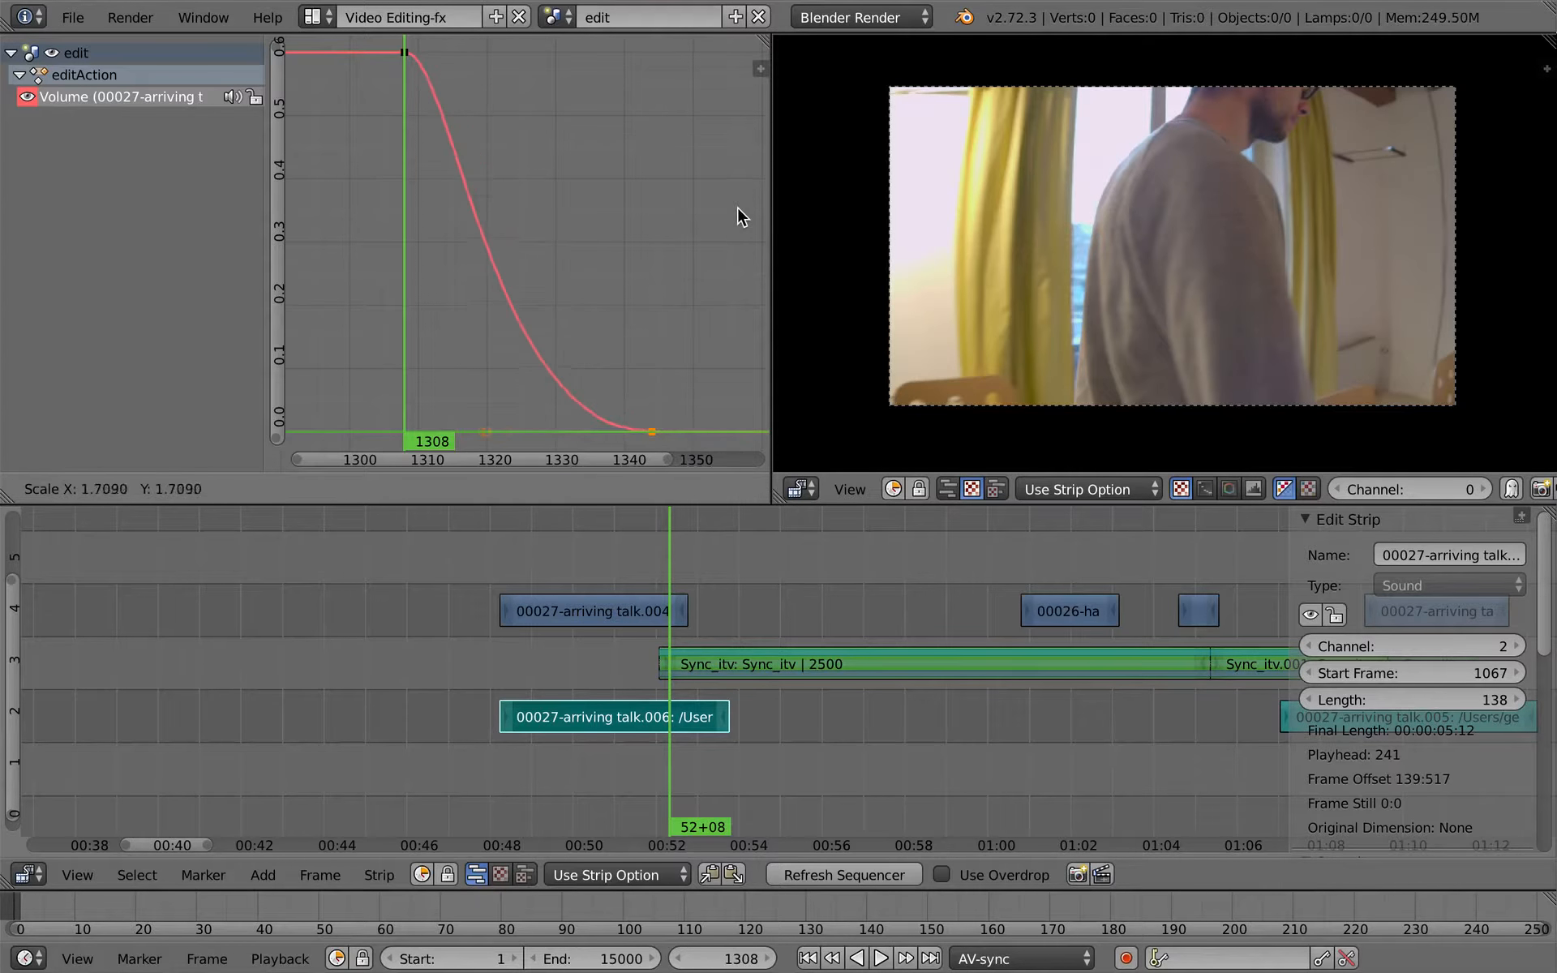
click(730, 207)
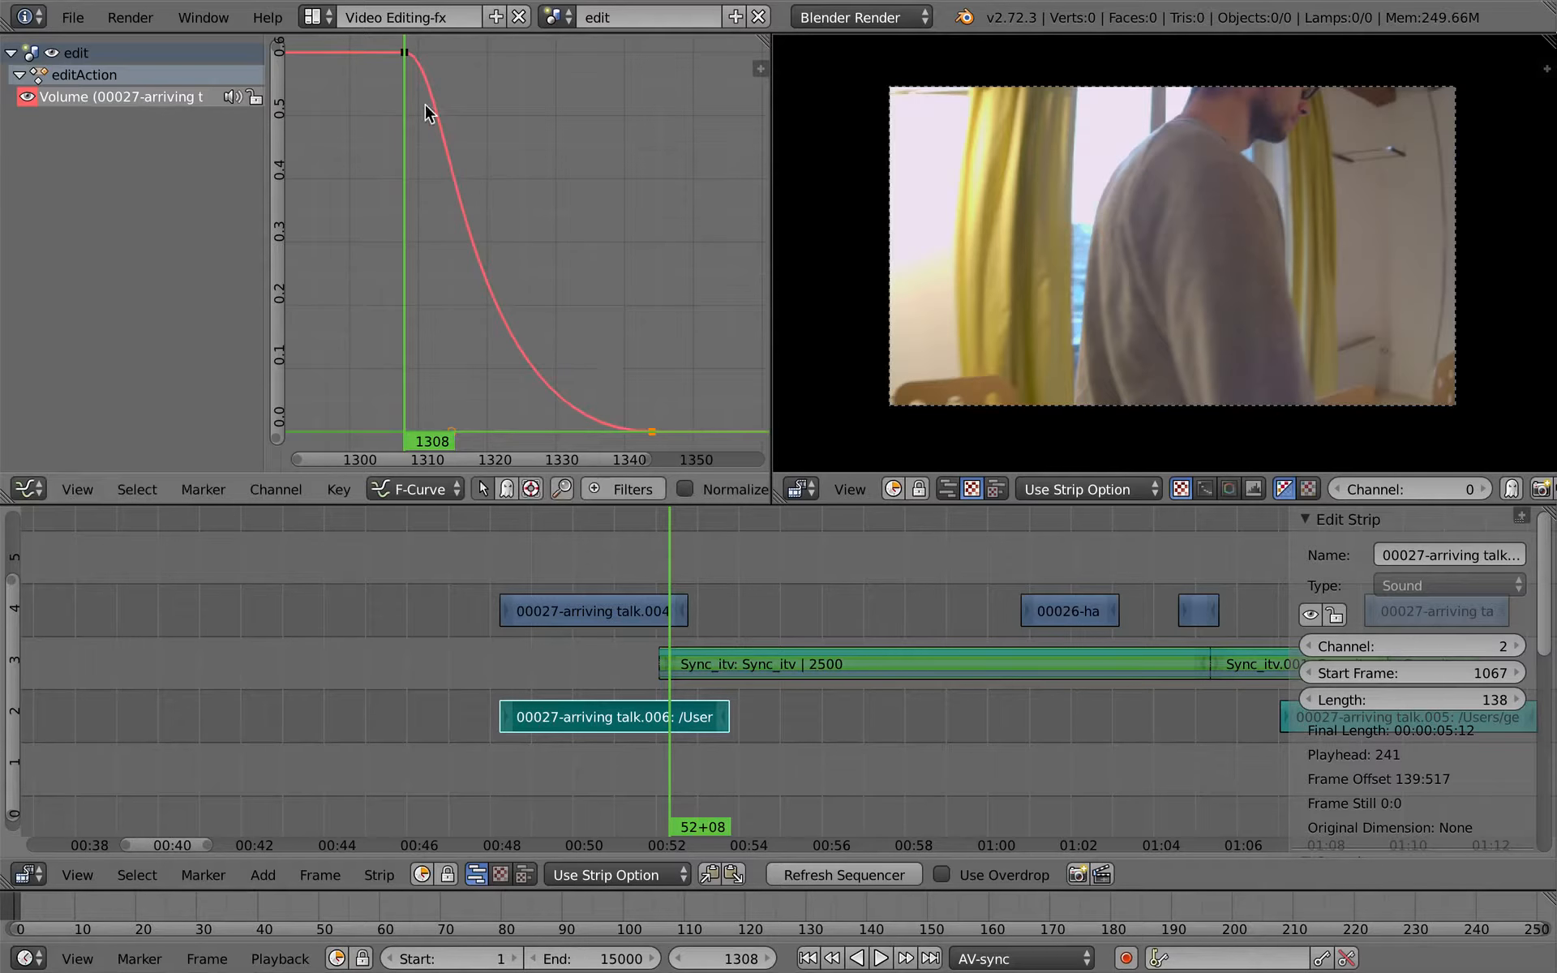
- Return to the Video Editing-bin layout with the sequencer maximized and its strip properties hidden
click(321, 18)
click(381, 174)
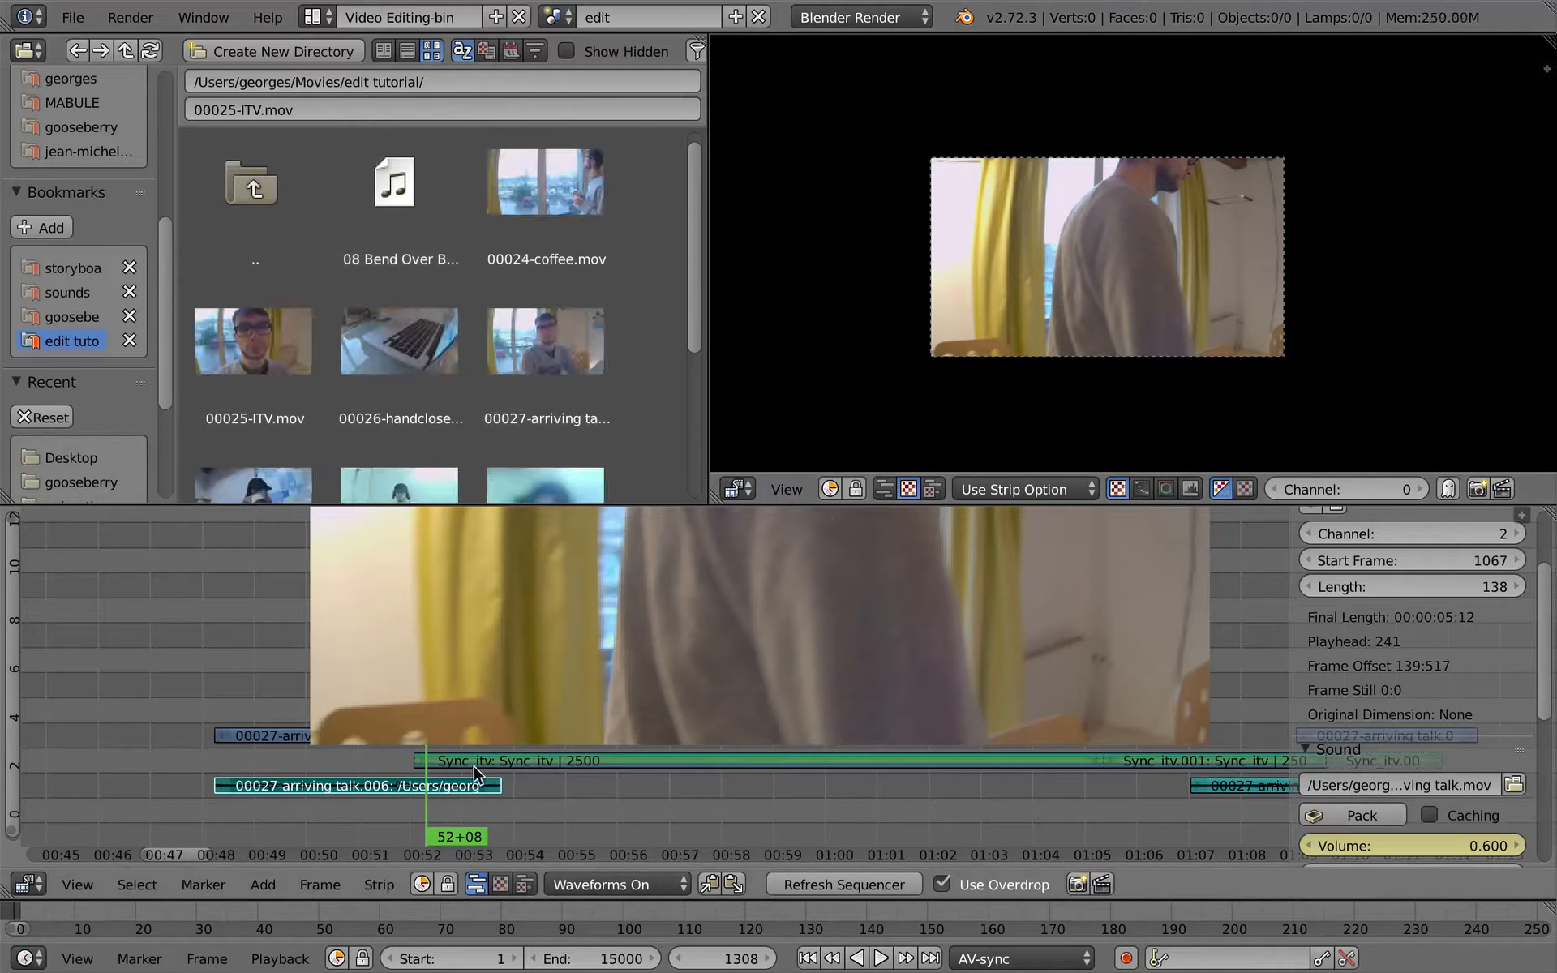
key(ctrl+Up)
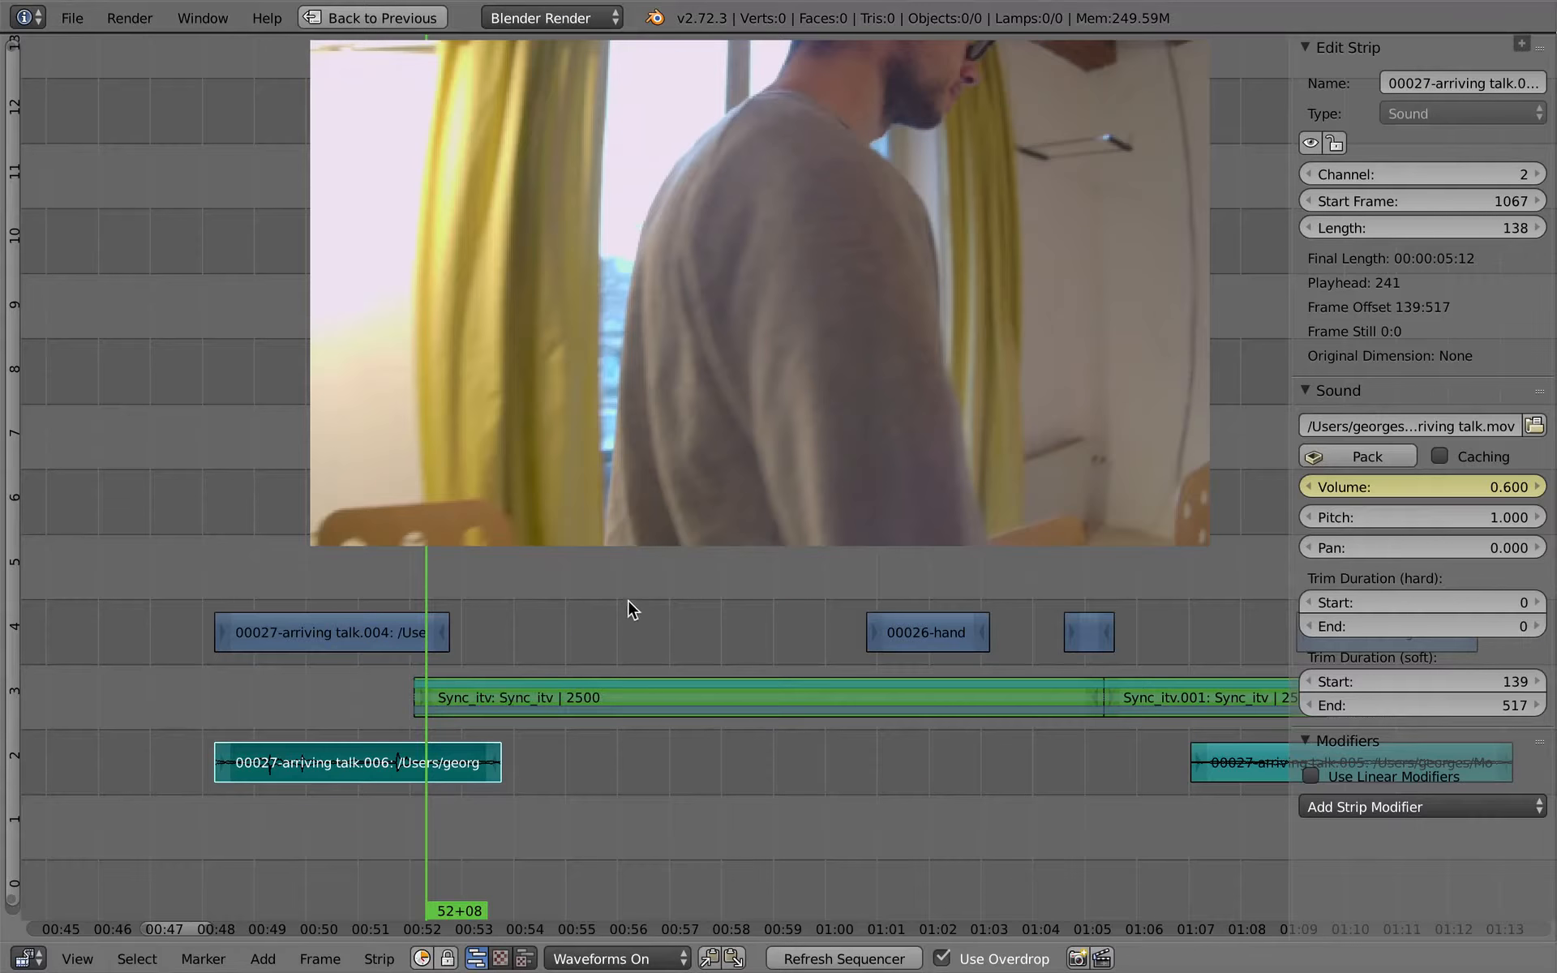
key(n)
- Play back the faded transition and the whole interview section with its cutaways up to about 01:12
key(alt+a)
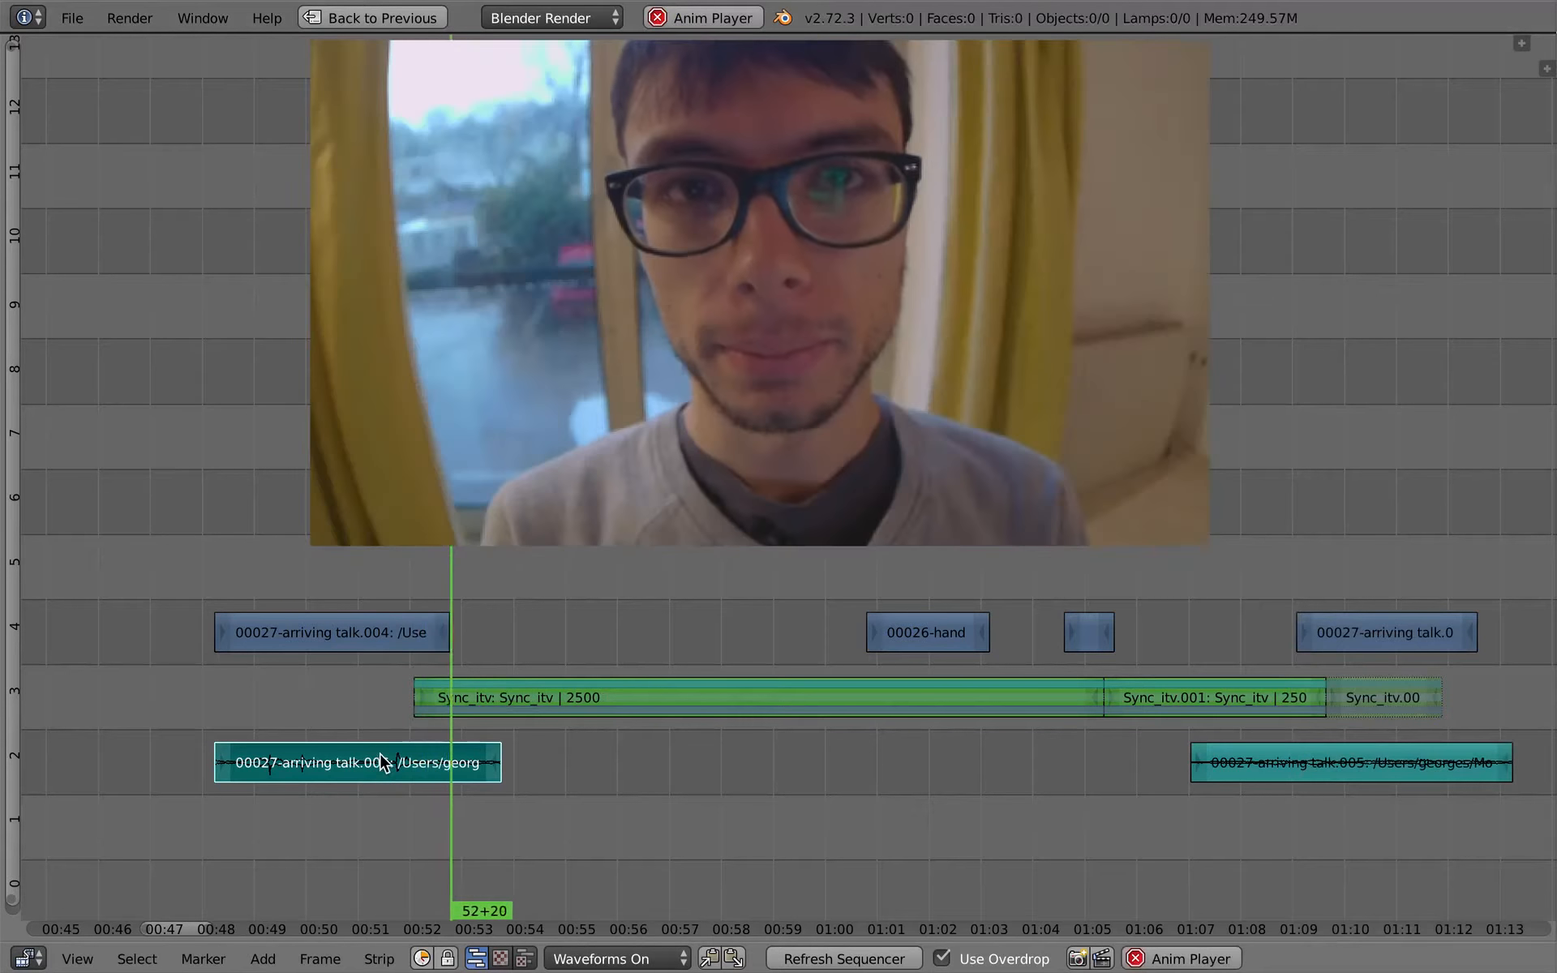
click(344, 676)
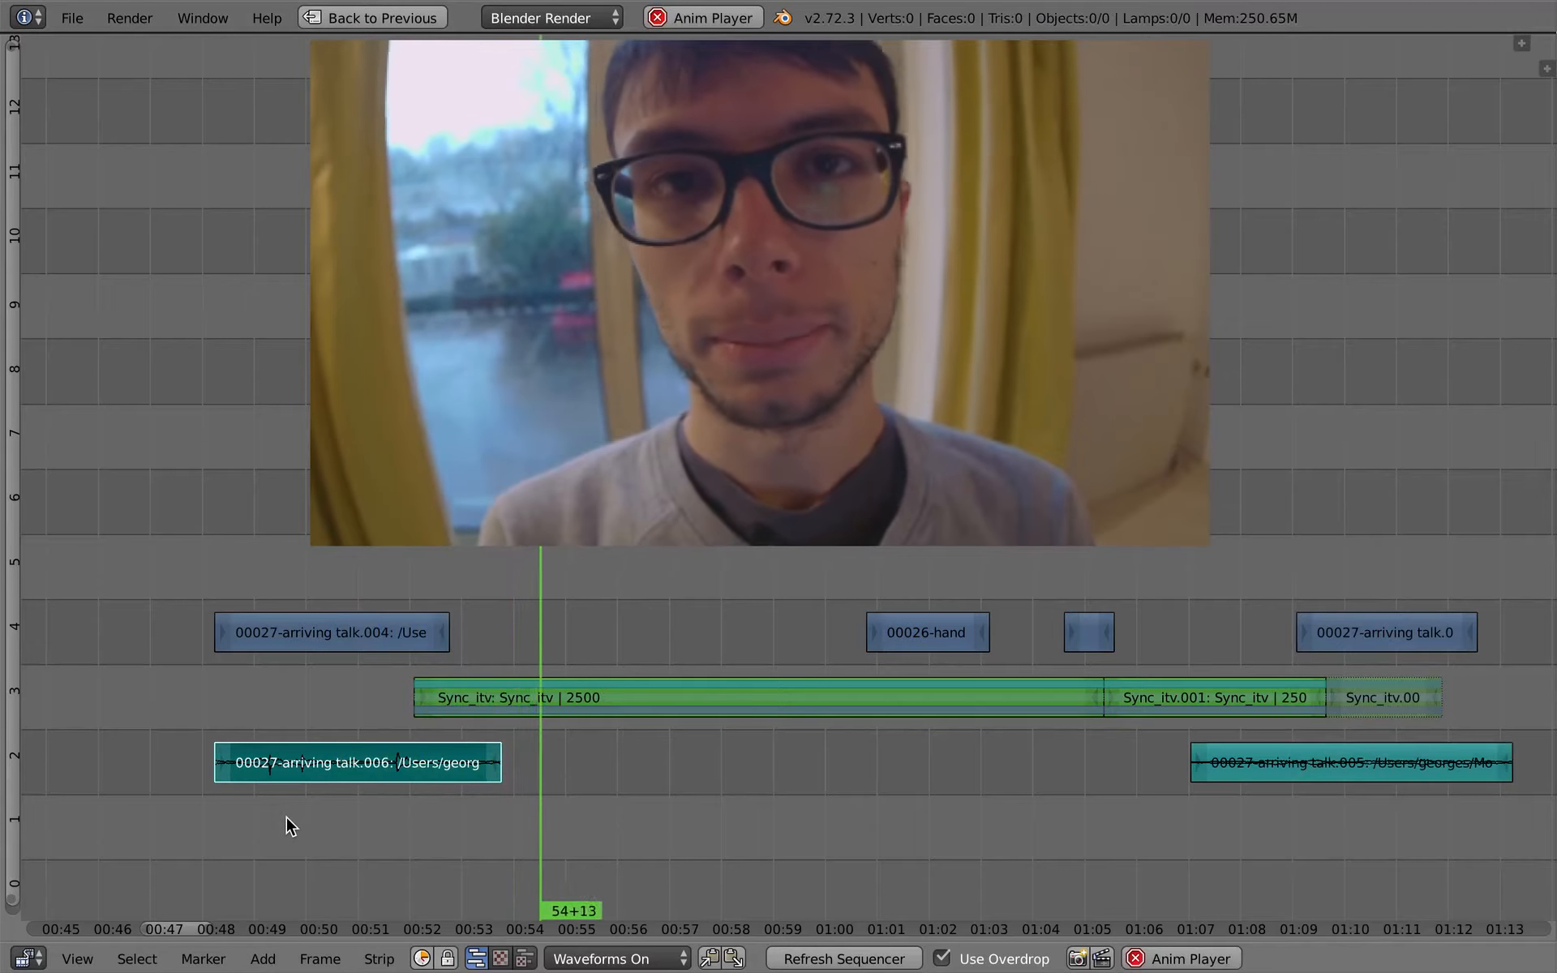
ctrl+middle_drag(567, 810, 539, 809)
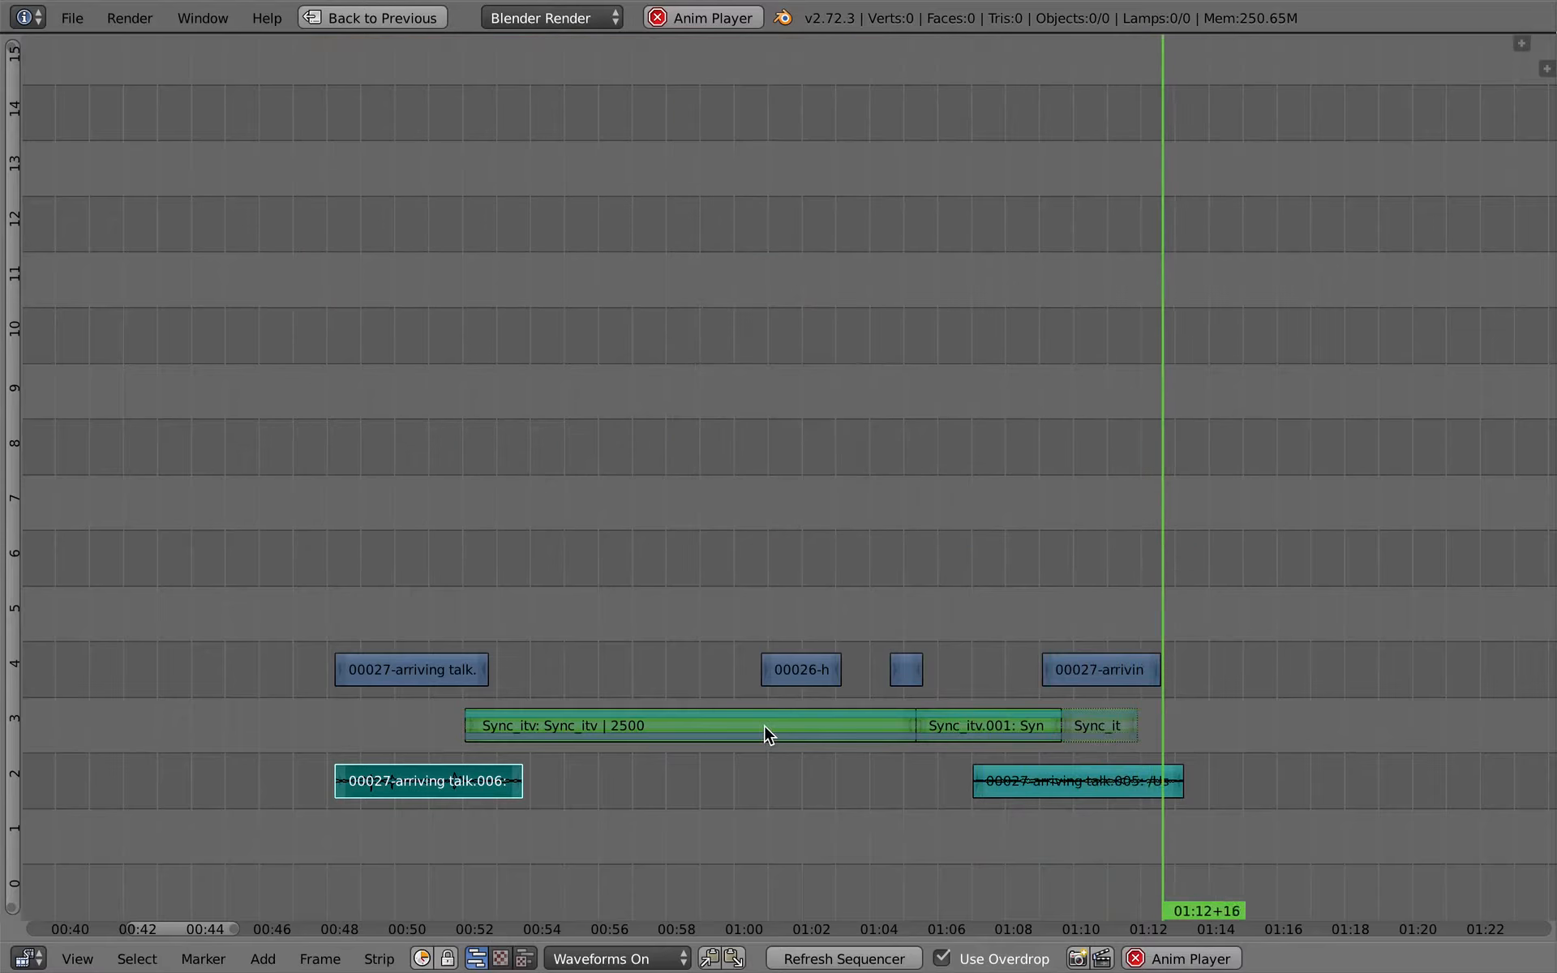
key(alt+a)
- Scrub back through the interview's beginning, from the start of the arriving-talk strips to 55+18
drag(378, 684, 695, 713)
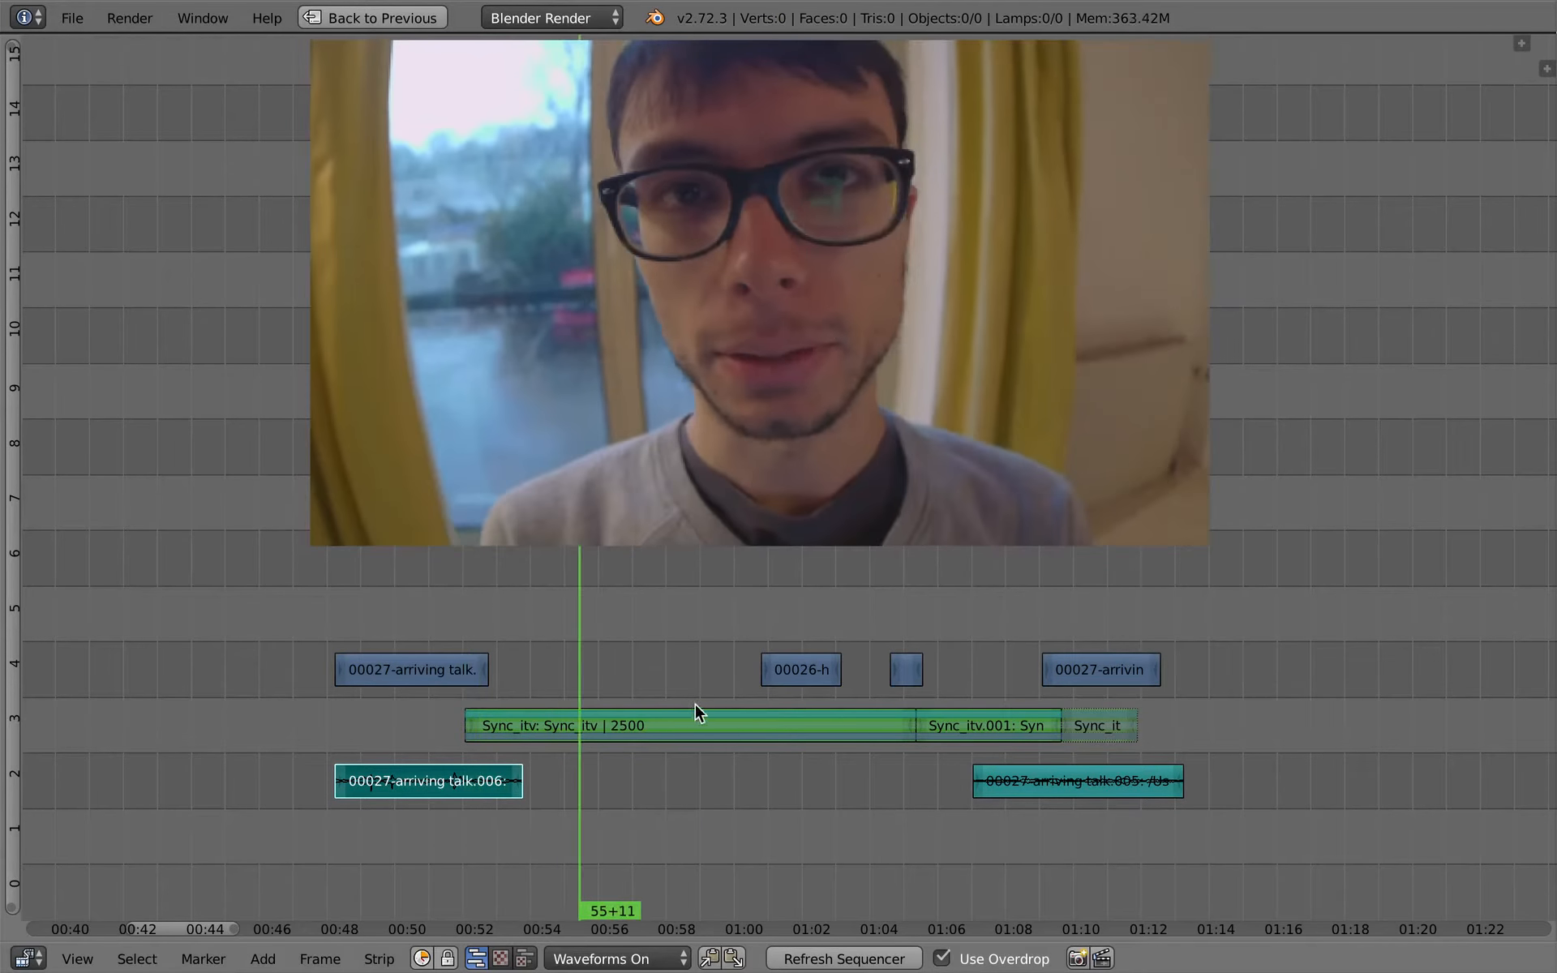
scroll(706, 758, down, 2)
middle_drag(718, 771, 653, 744)
drag(605, 702, 365, 651)
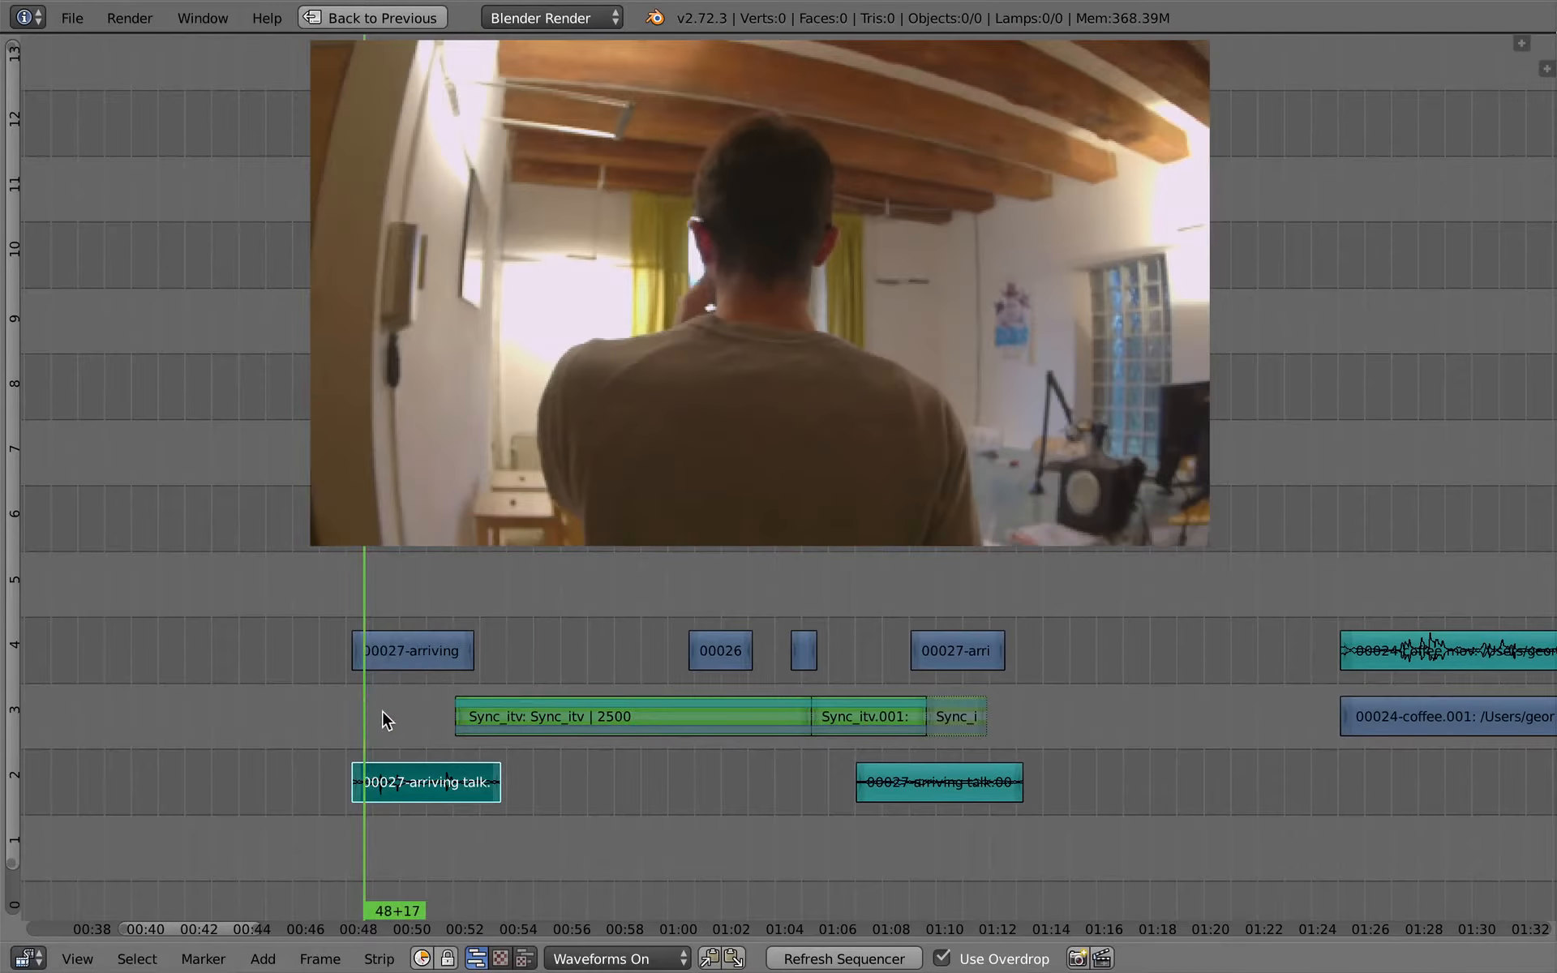
drag(382, 711, 552, 699)
middle_drag(567, 703, 554, 719)
ctrl+middle_drag(673, 709, 537, 665)
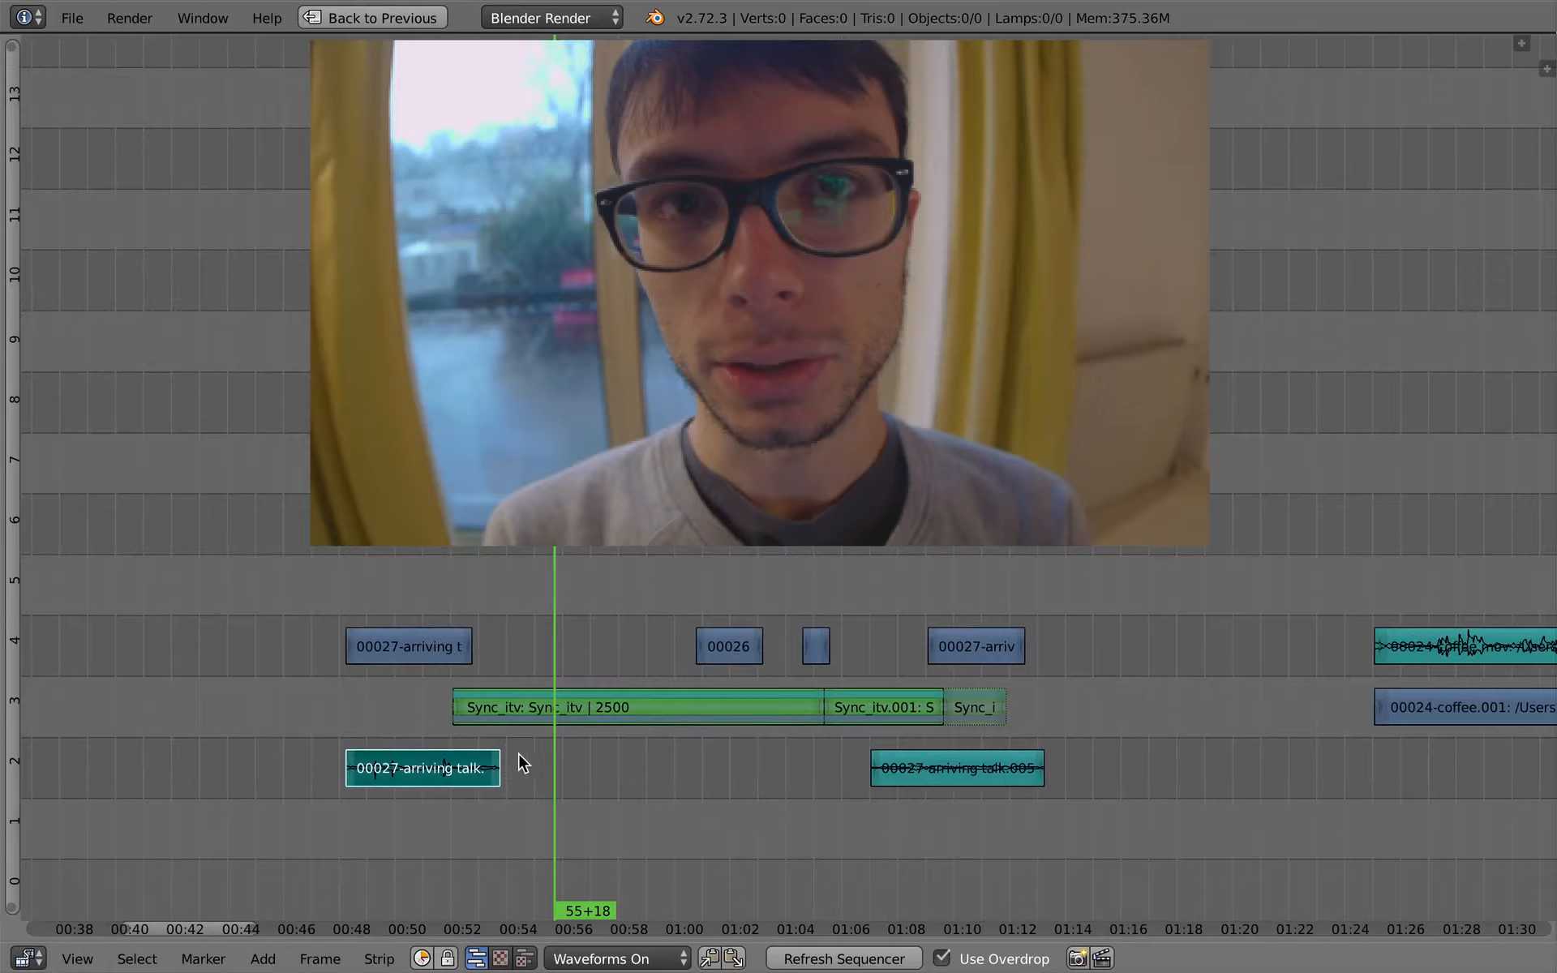
middle_drag(544, 777, 537, 777)
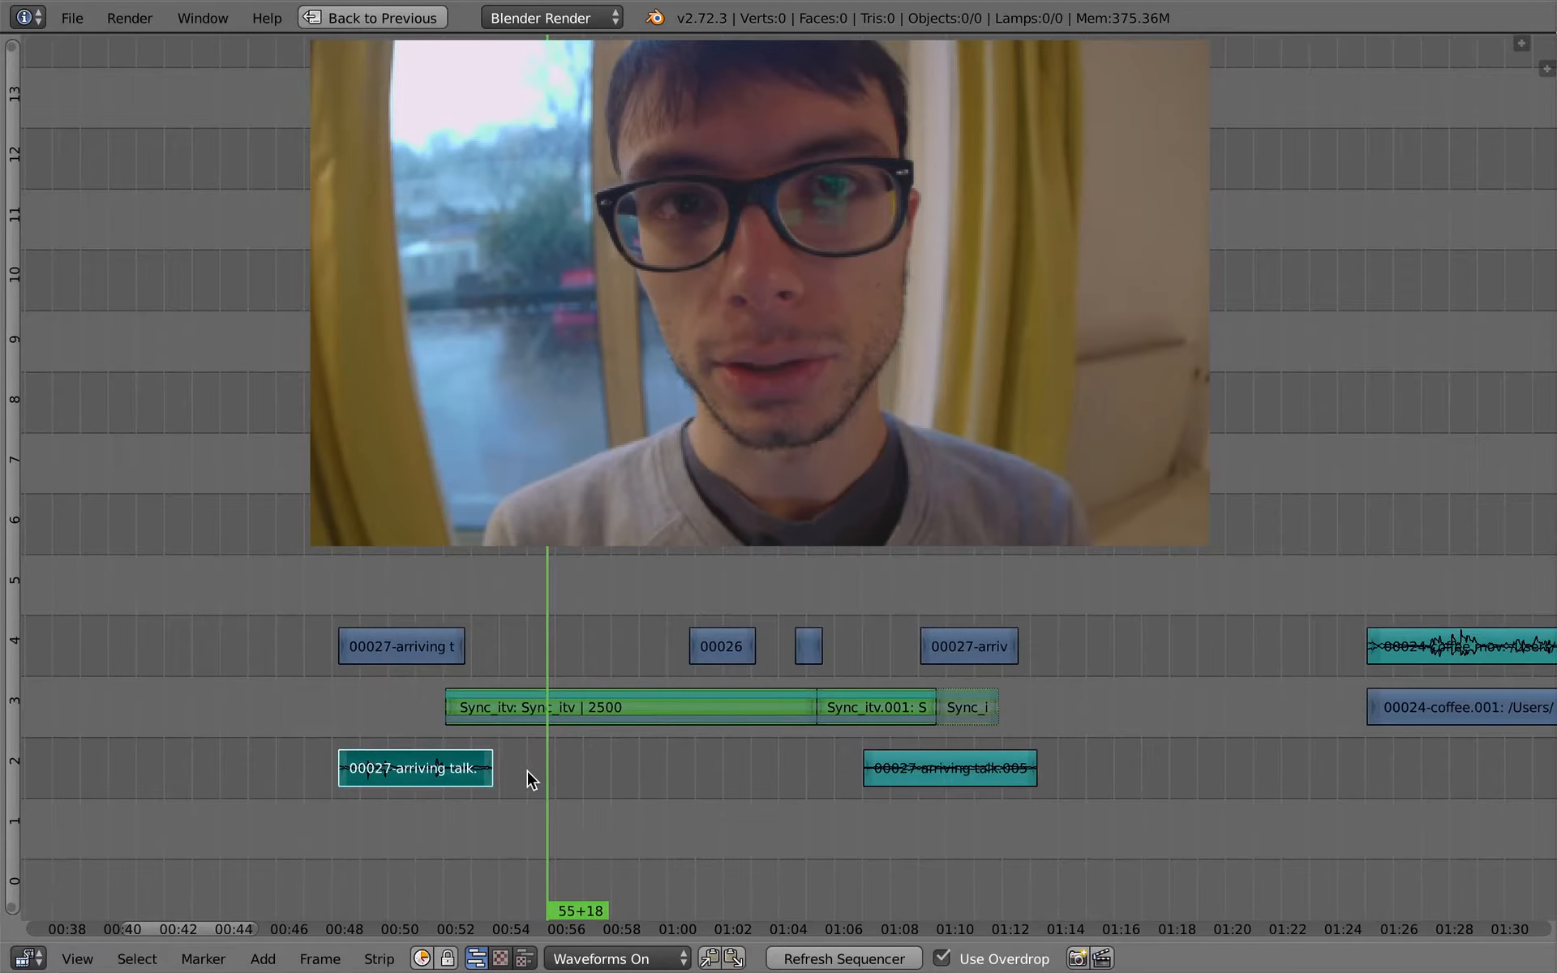
right_drag(400, 646, 407, 641)
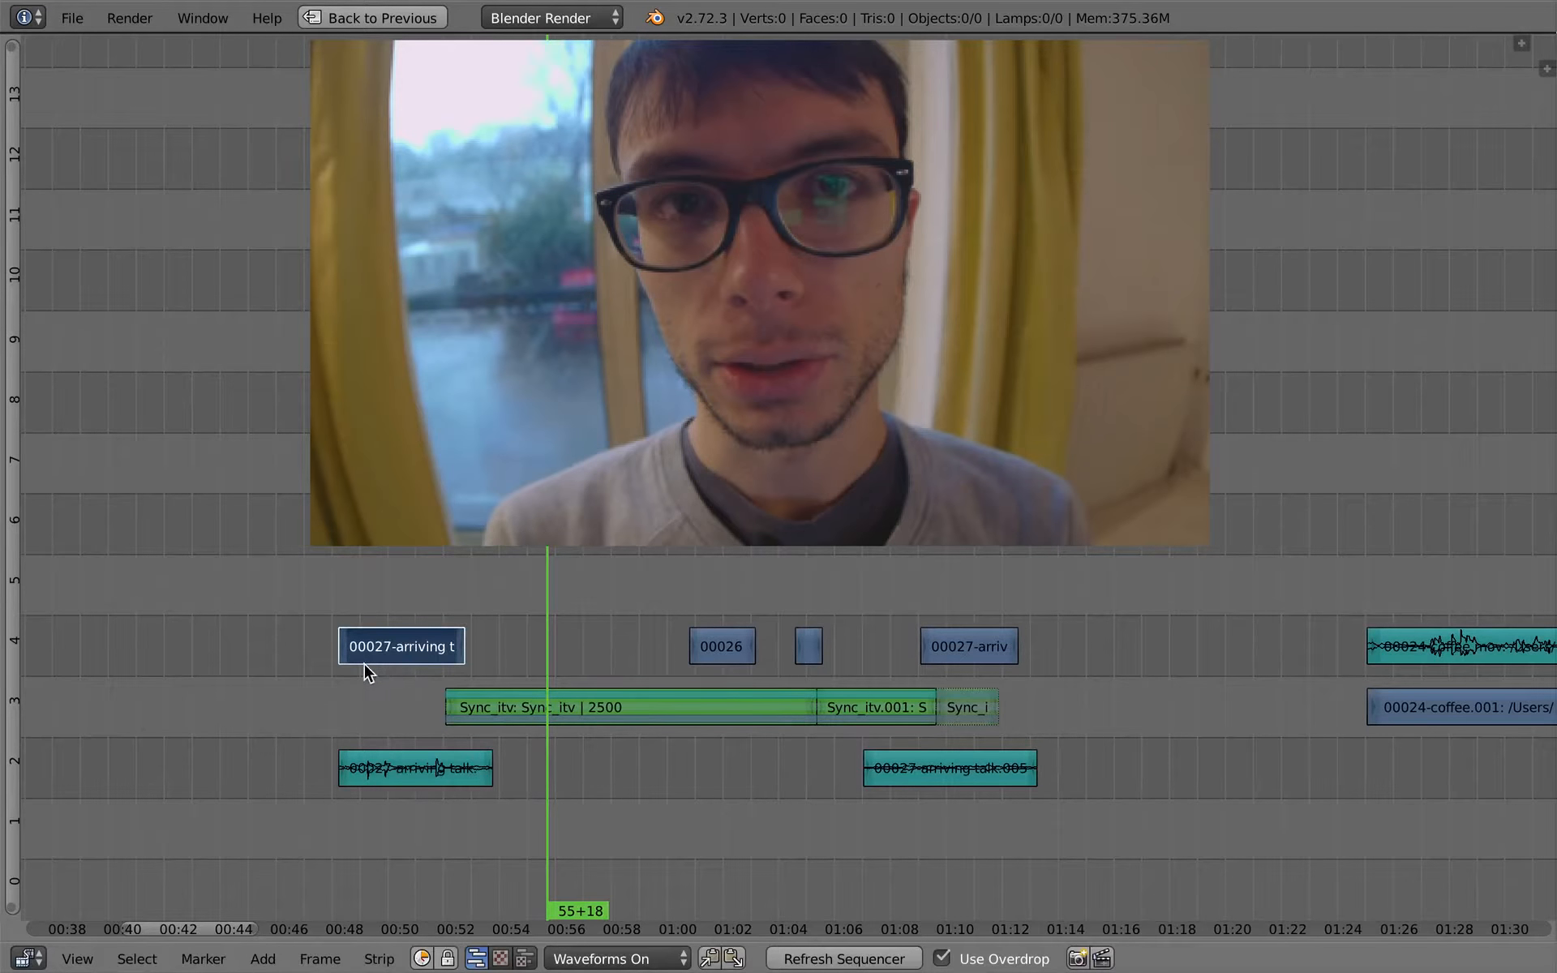
middle_drag(756, 712, 633, 726)
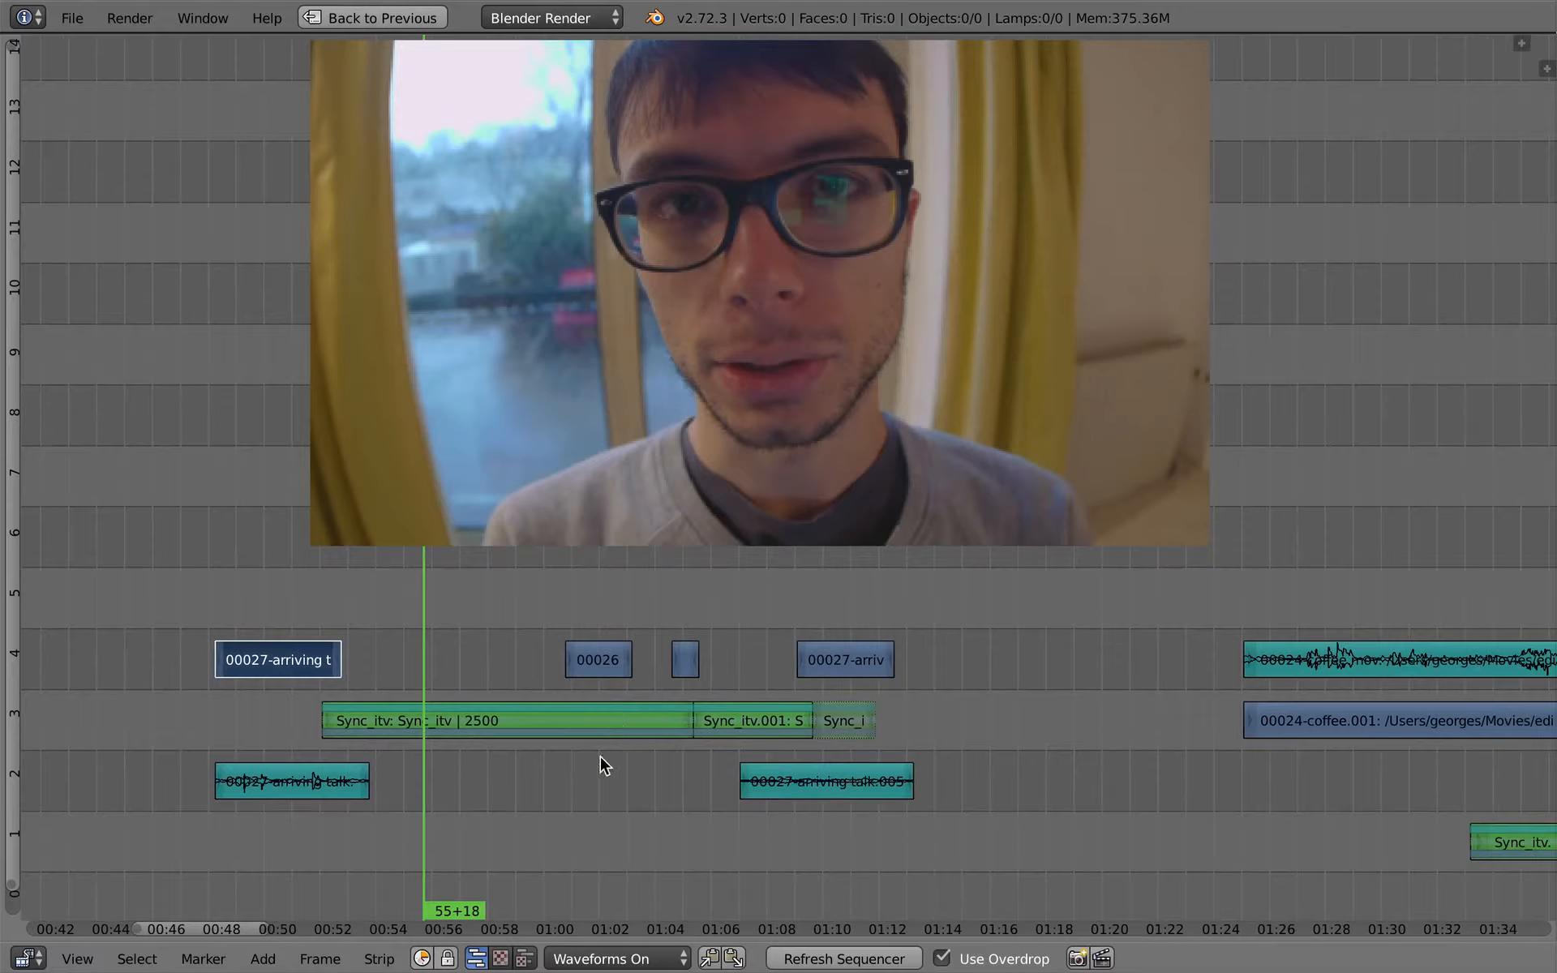
key(super+Tab)
key(super+shift+Tab)
- Play back the transition into the Sync_itv interview from 50+24 to 52+22, and scrub on through the interview to 01:00+02
click(290, 673)
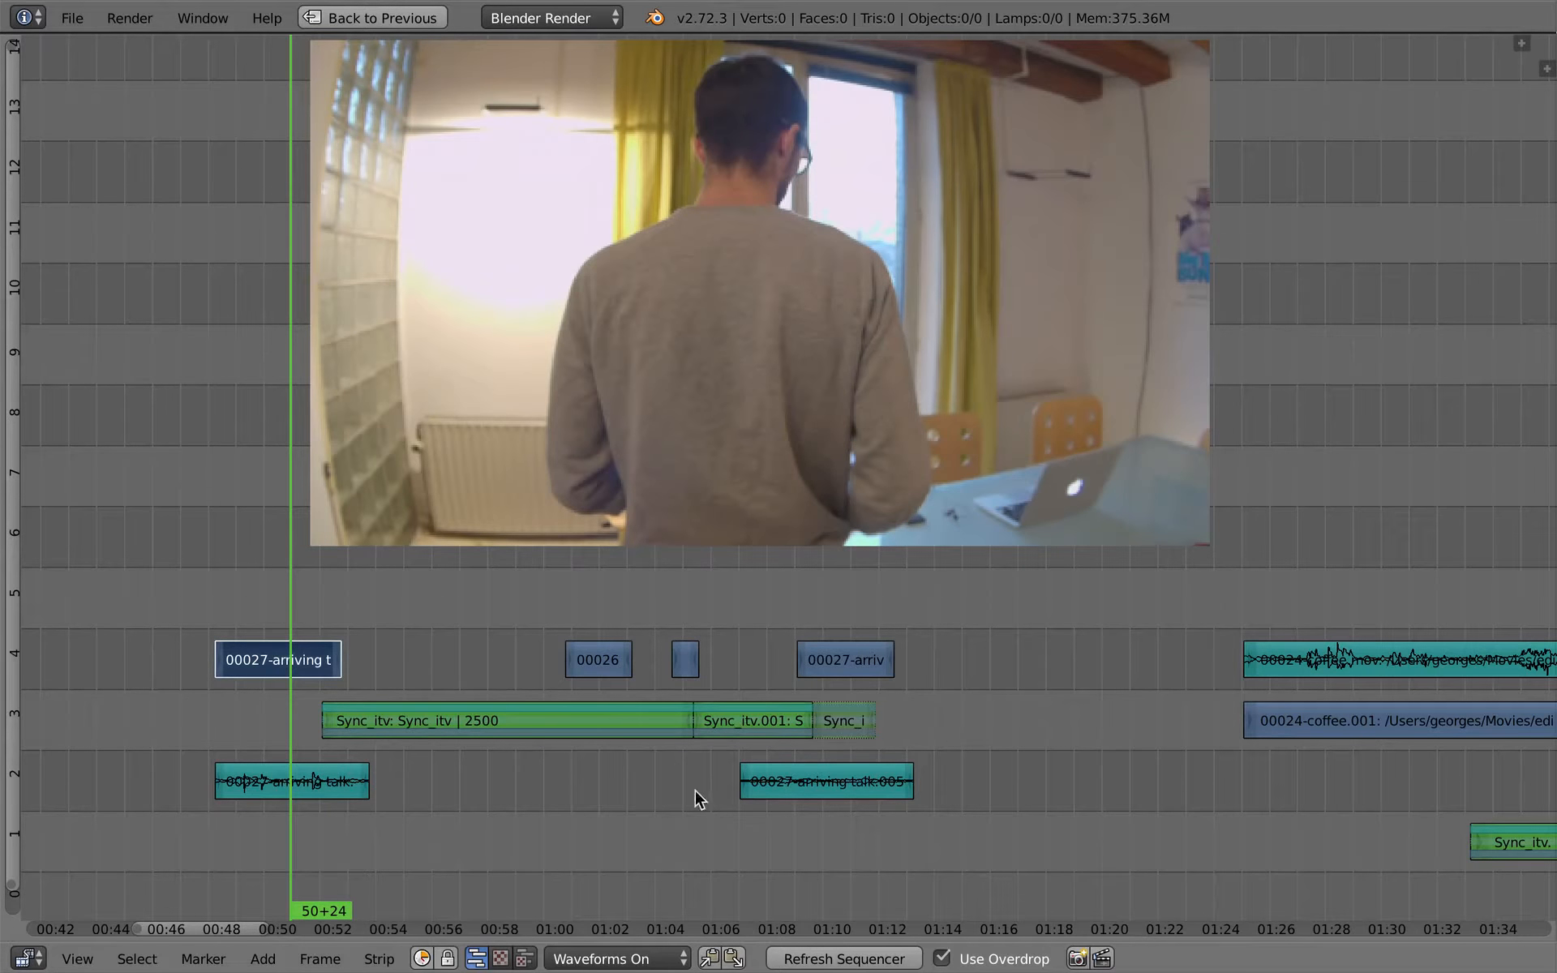
middle_drag(423, 794, 588, 745)
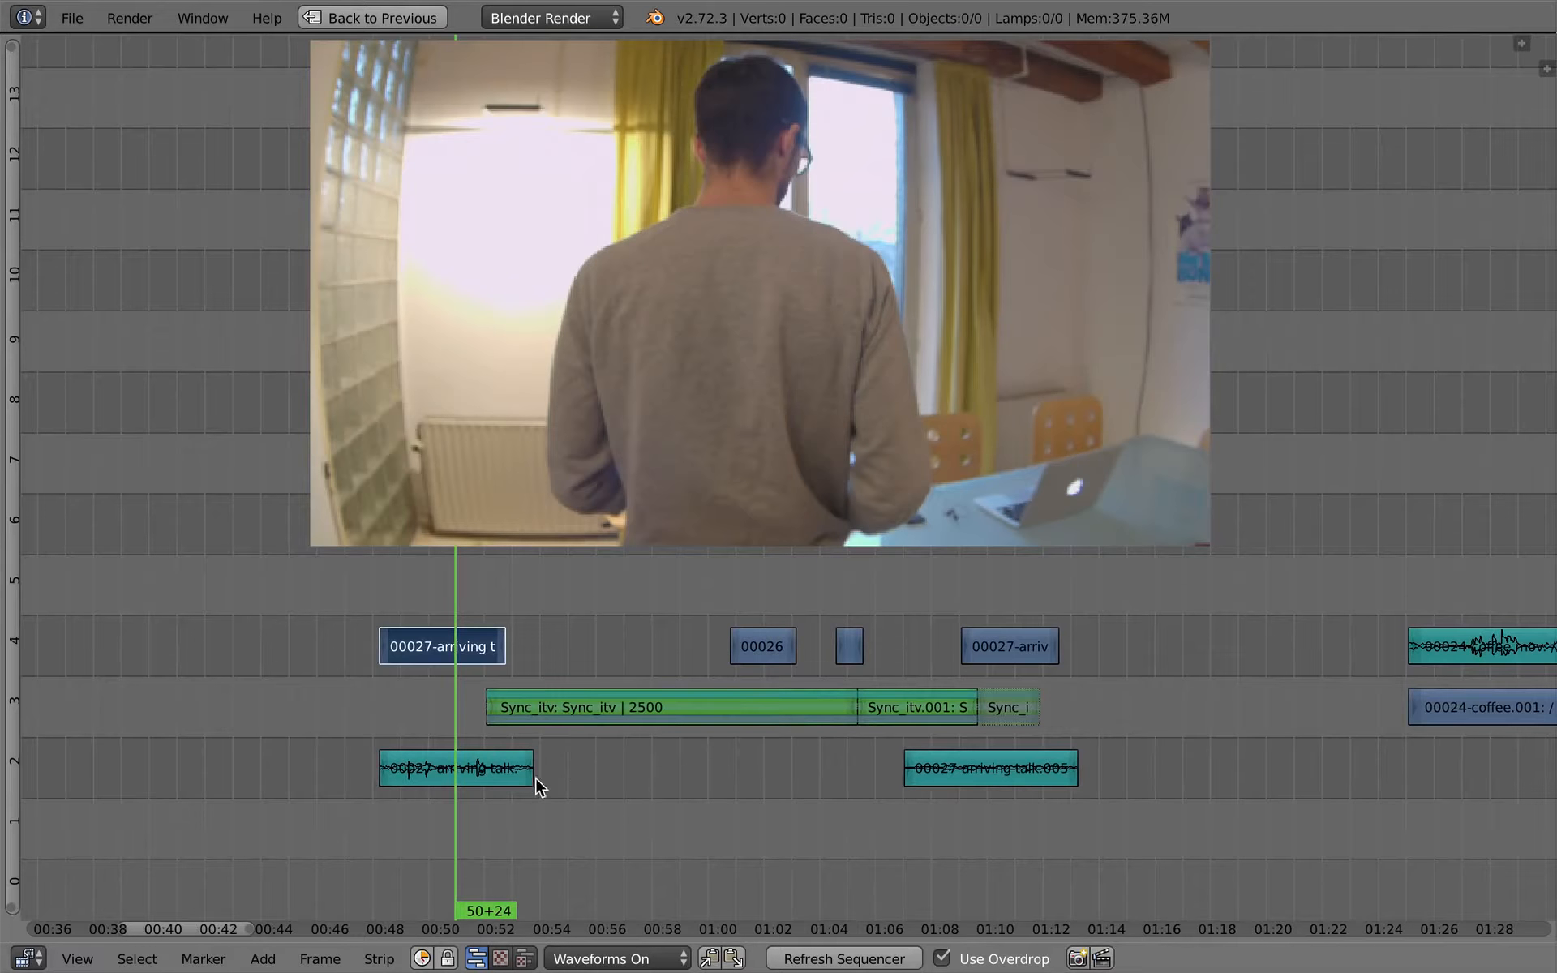
right_click(610, 720)
ctrl+middle_drag(611, 720, 601, 771)
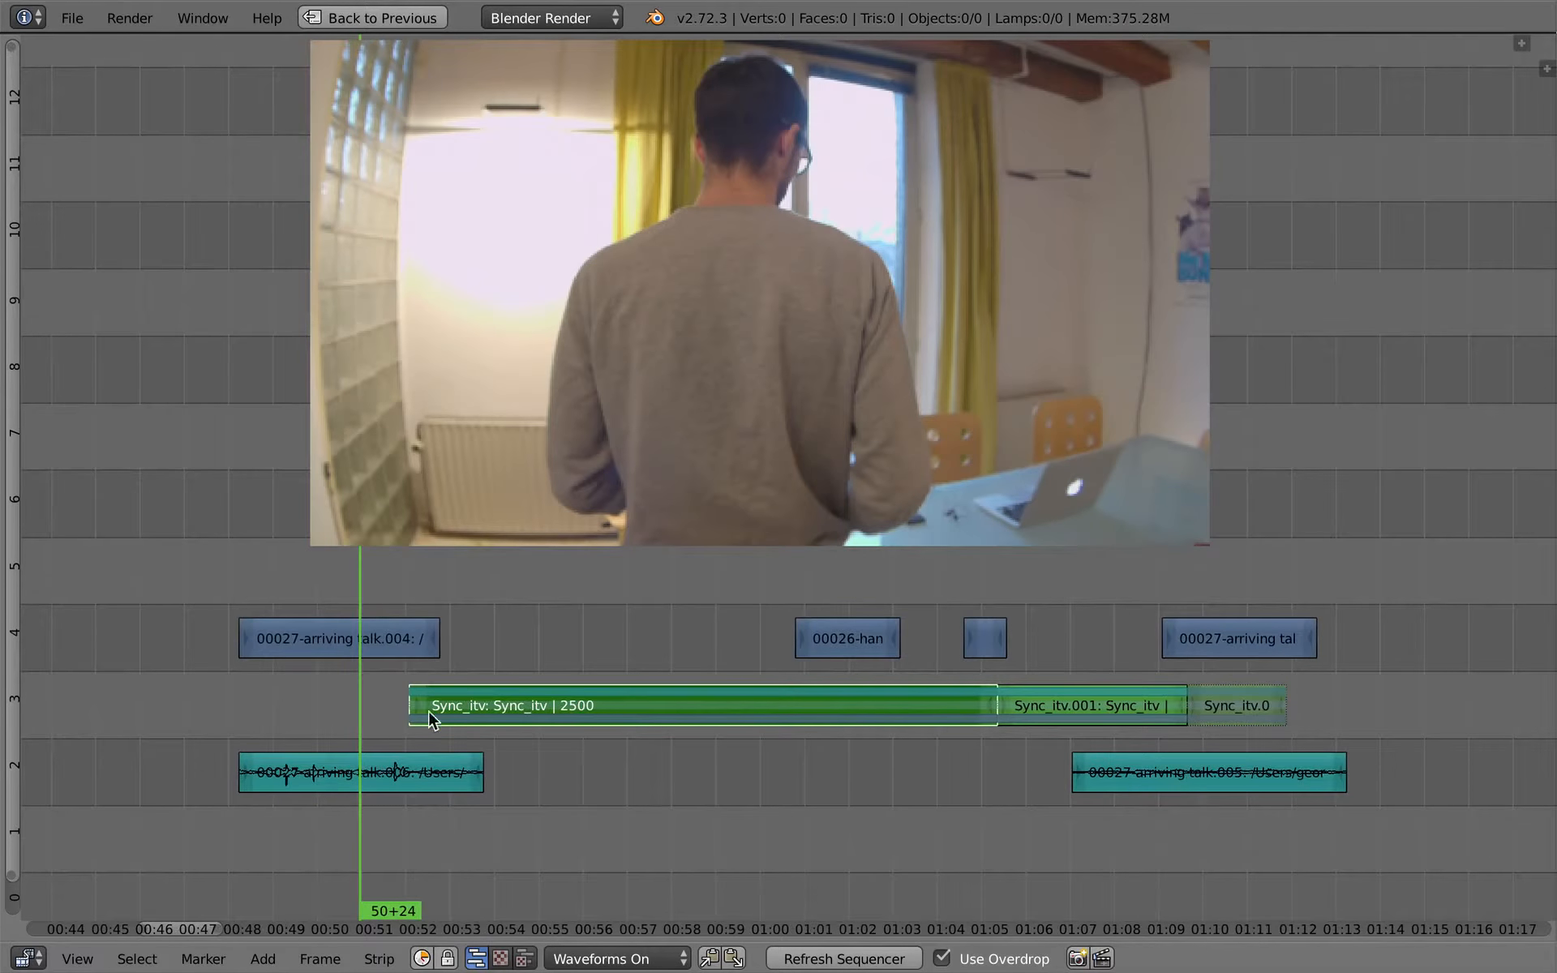
mouse_move(413, 683)
mouse_down()
mouse_move(400, 683)
mouse_move(457, 707)
mouse_move(523, 704)
mouse_move(402, 709)
mouse_up()
key(alt+a)
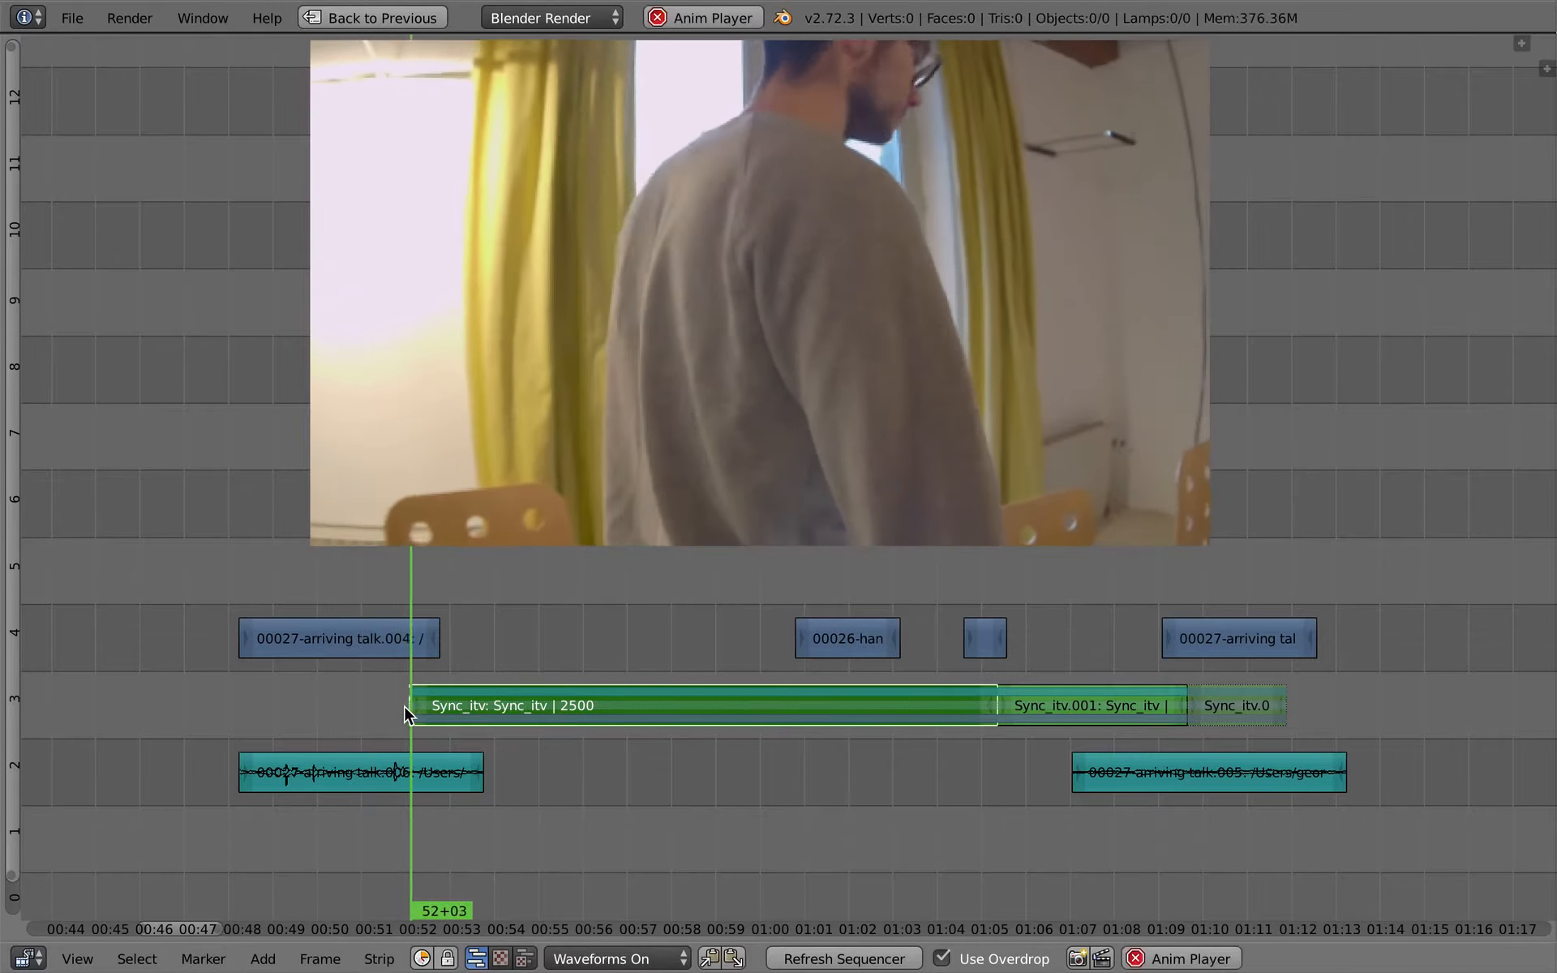
key(alt+a)
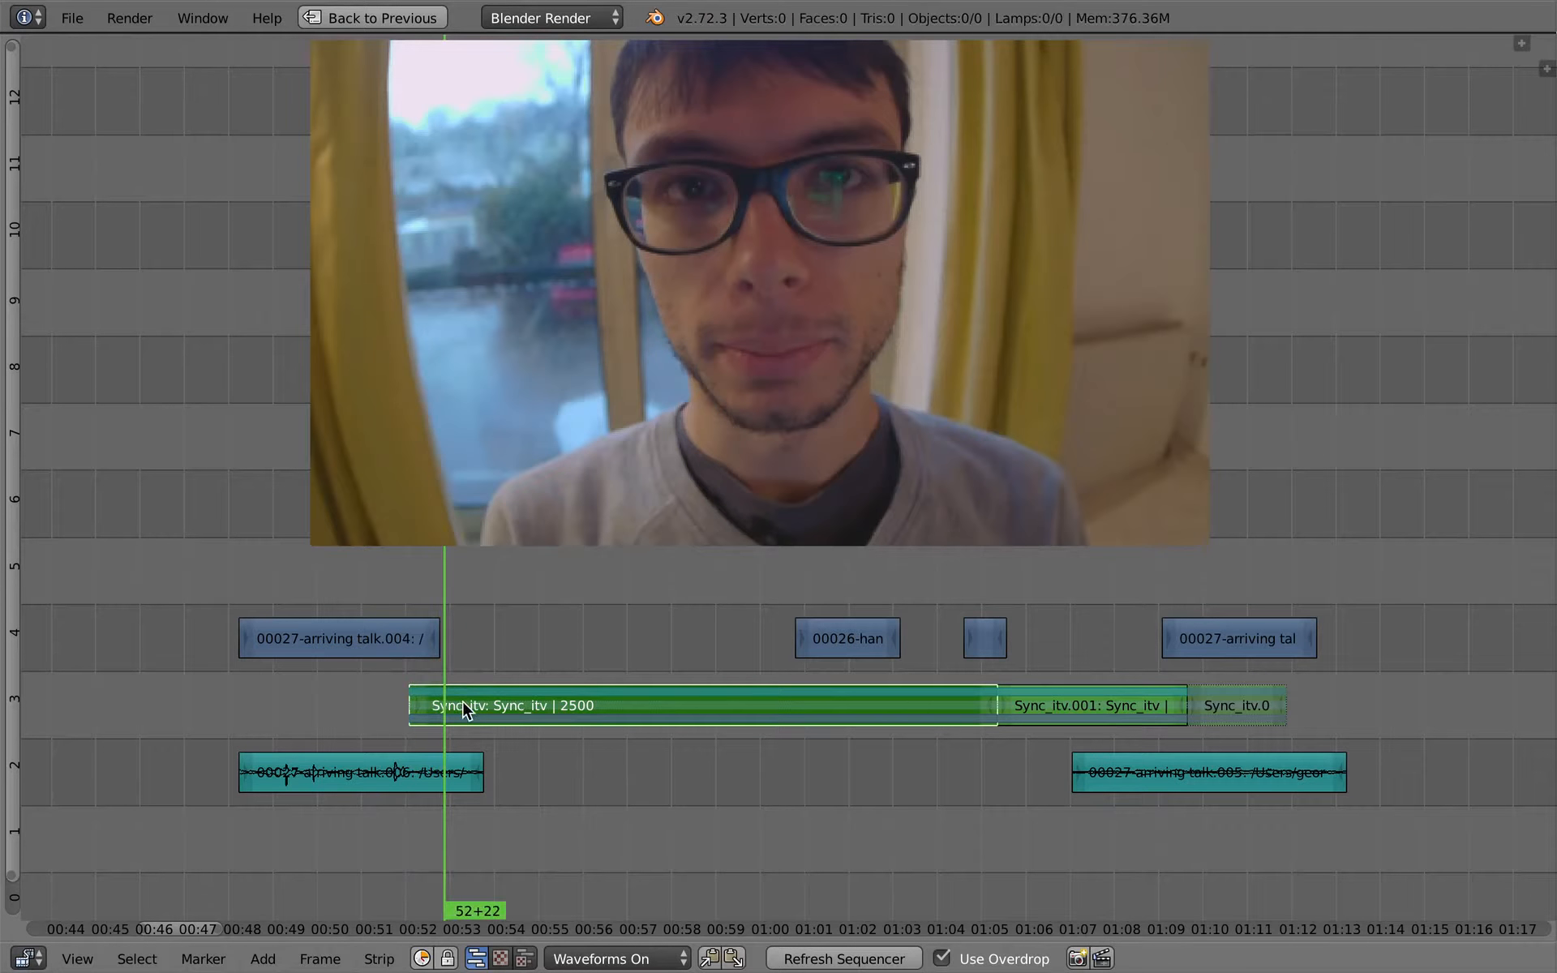
ctrl+middle_drag(550, 726, 572, 692)
drag(567, 683, 880, 651)
ctrl+middle_drag(824, 754, 825, 765)
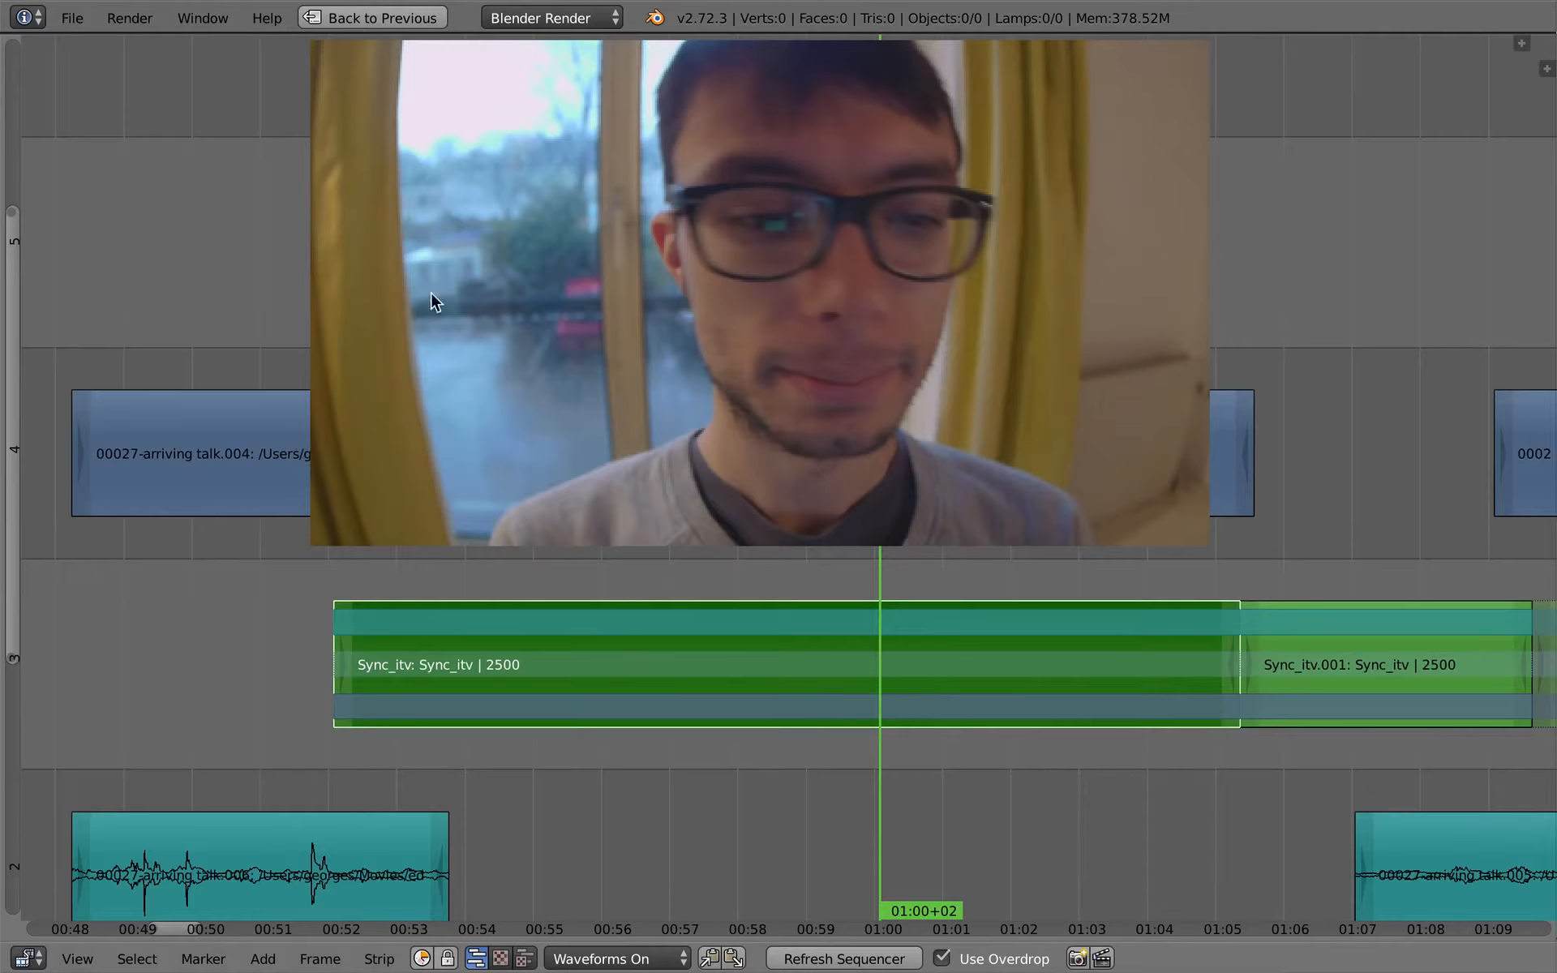
- Switch to the Sync_itv scene and show all of its strips in the maximized sequencer
key(ctrl+Up)
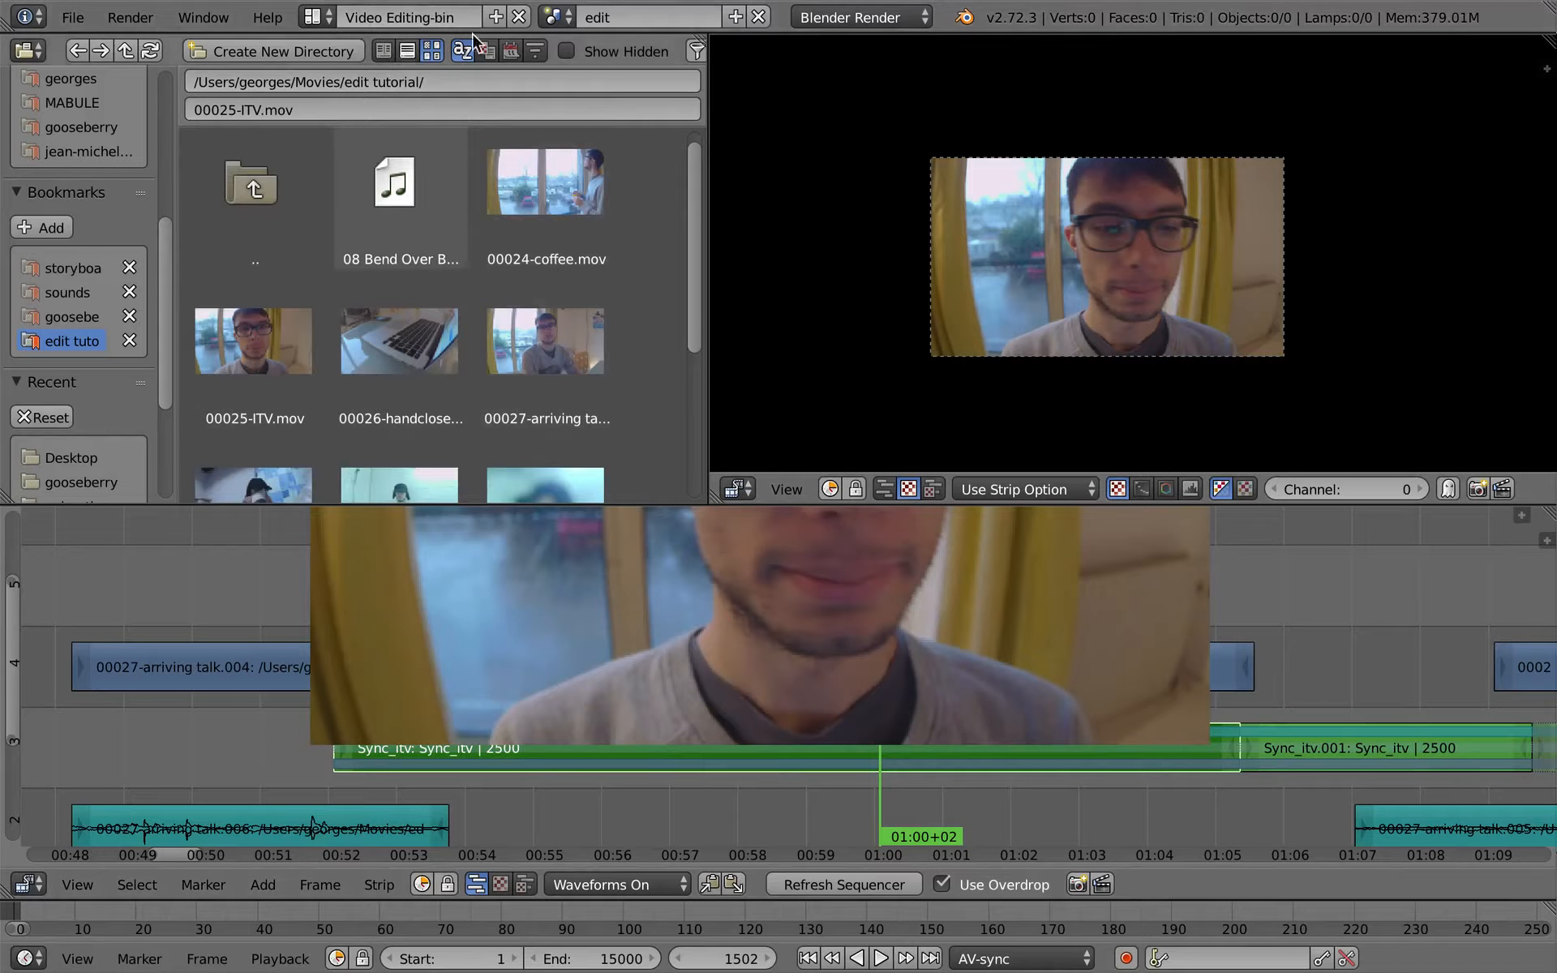
click(565, 18)
click(585, 75)
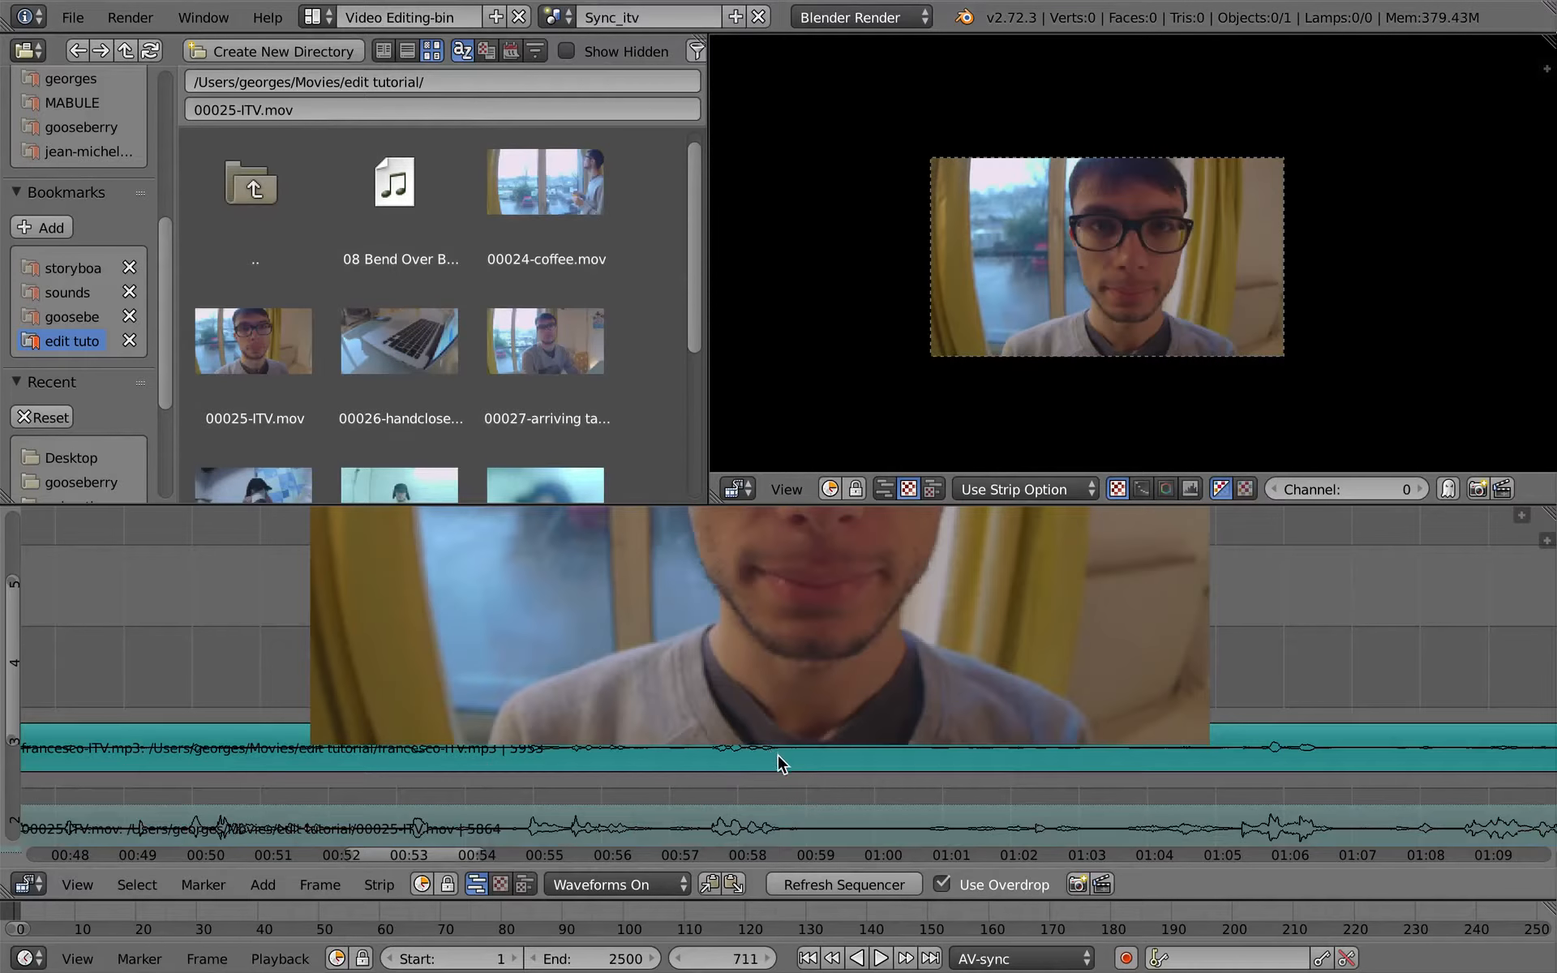
key(ctrl+Up)
ctrl+middle_drag(757, 771, 688, 623)
ctrl+middle_drag(691, 787, 668, 820)
- Cut the 00025-ITV video strip on channel 1 at 28+11 and at 39+10
right_click(658, 820)
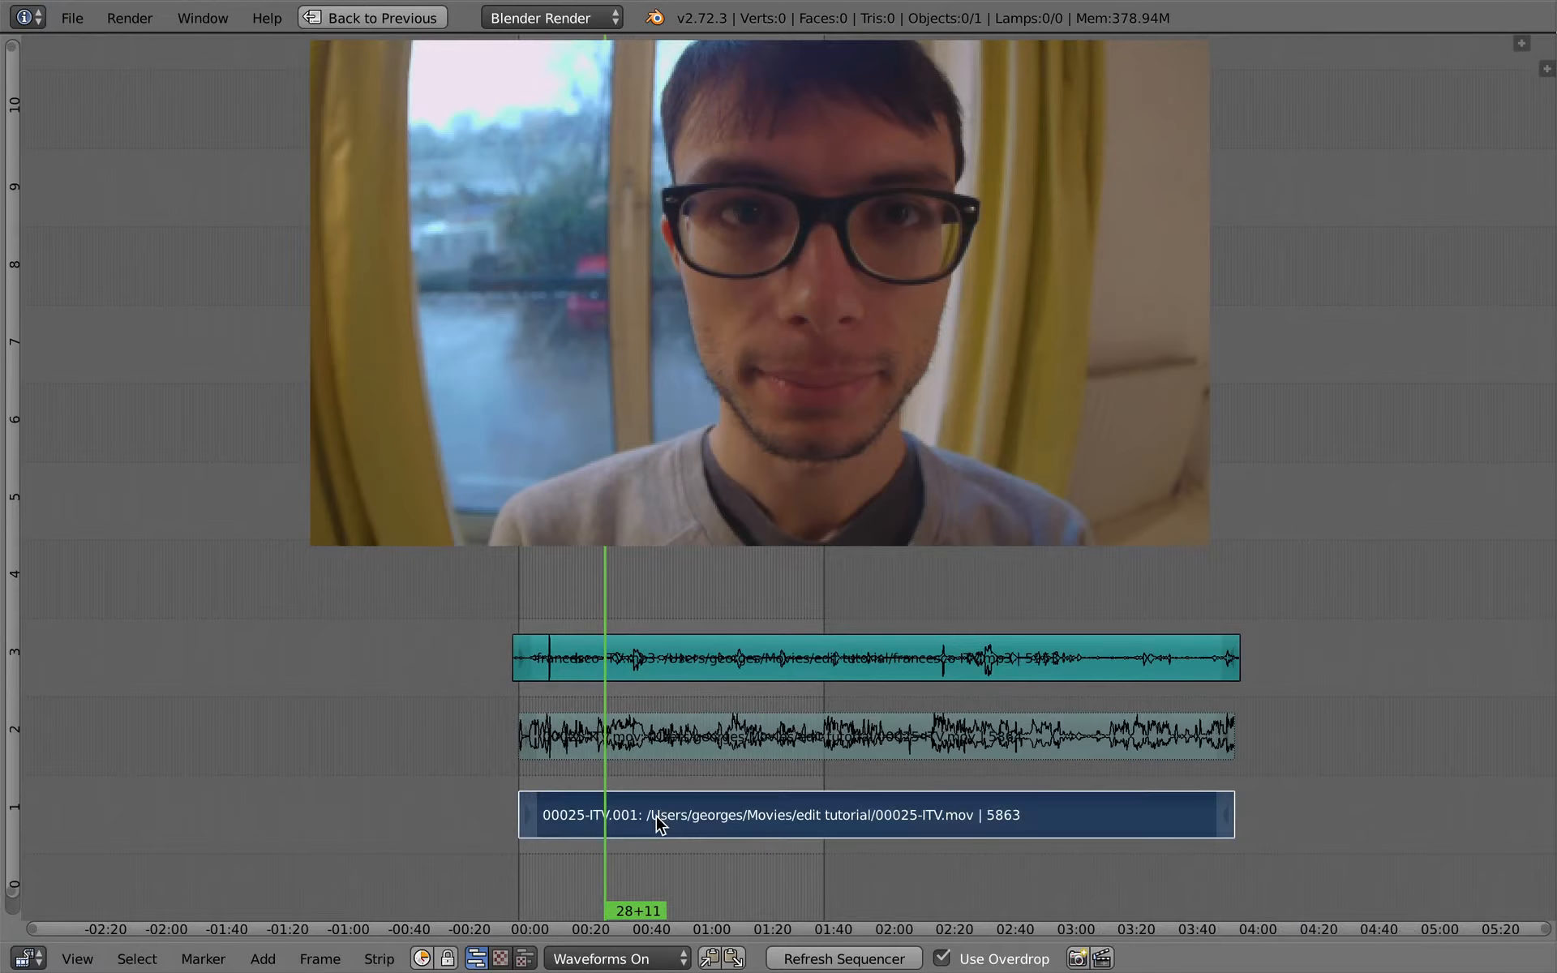
key(k)
drag(619, 806, 638, 821)
key(k)
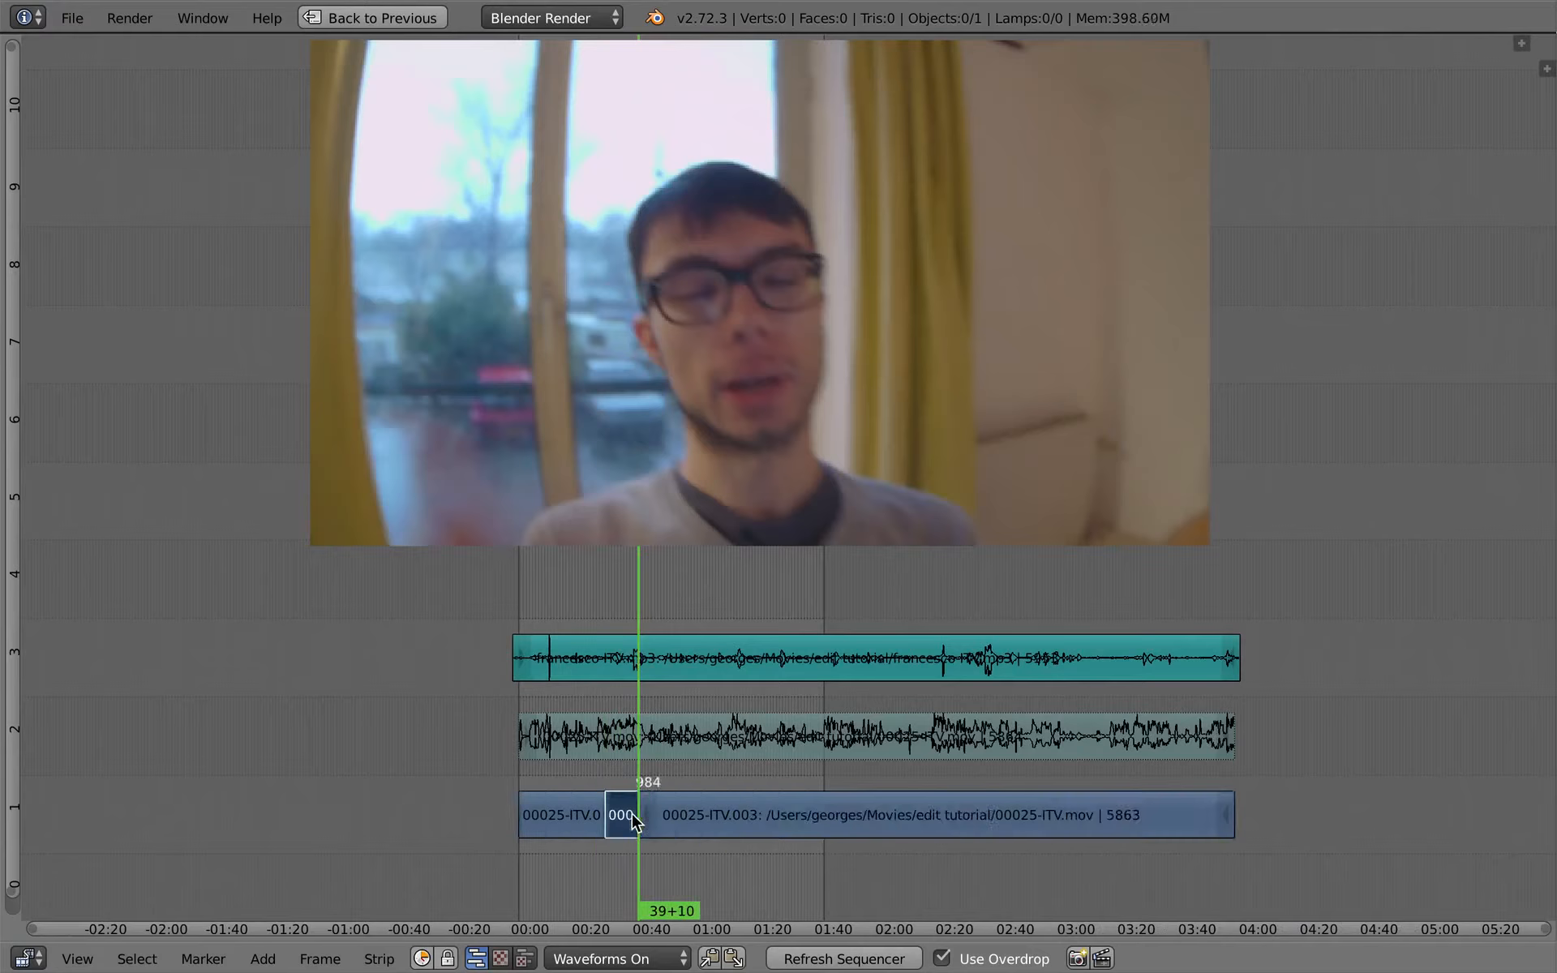
- Duplicate the short cut piece twice and place the copies on channel 4, starting at about 00:39 and 00:16
key(shift+d)
click(618, 618)
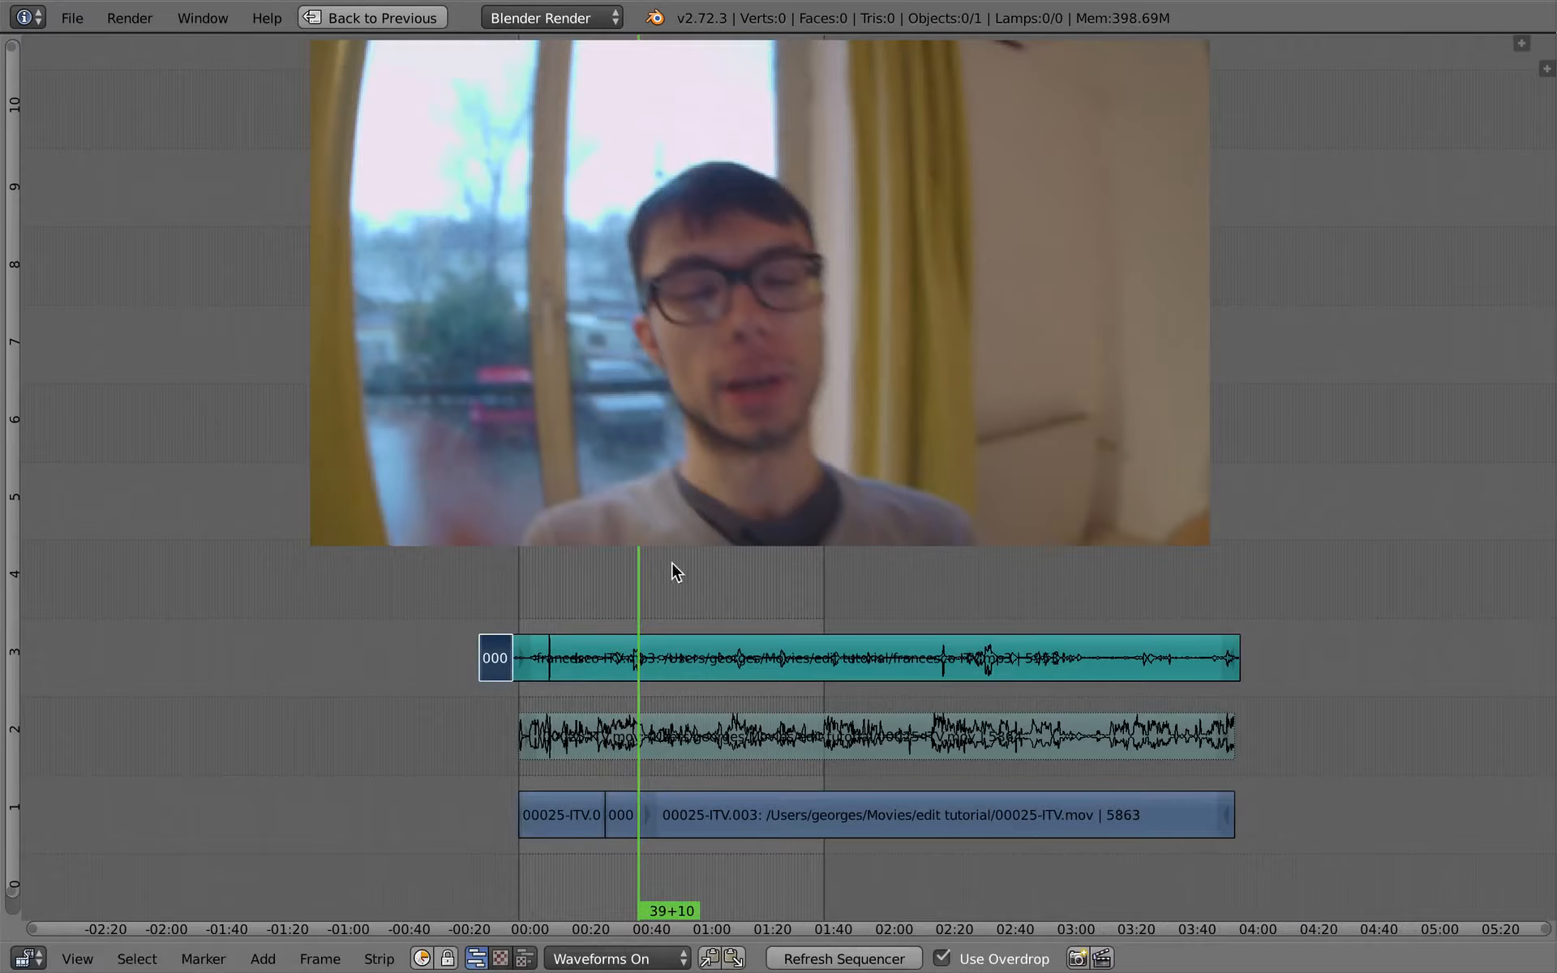
click(529, 641)
key(g)
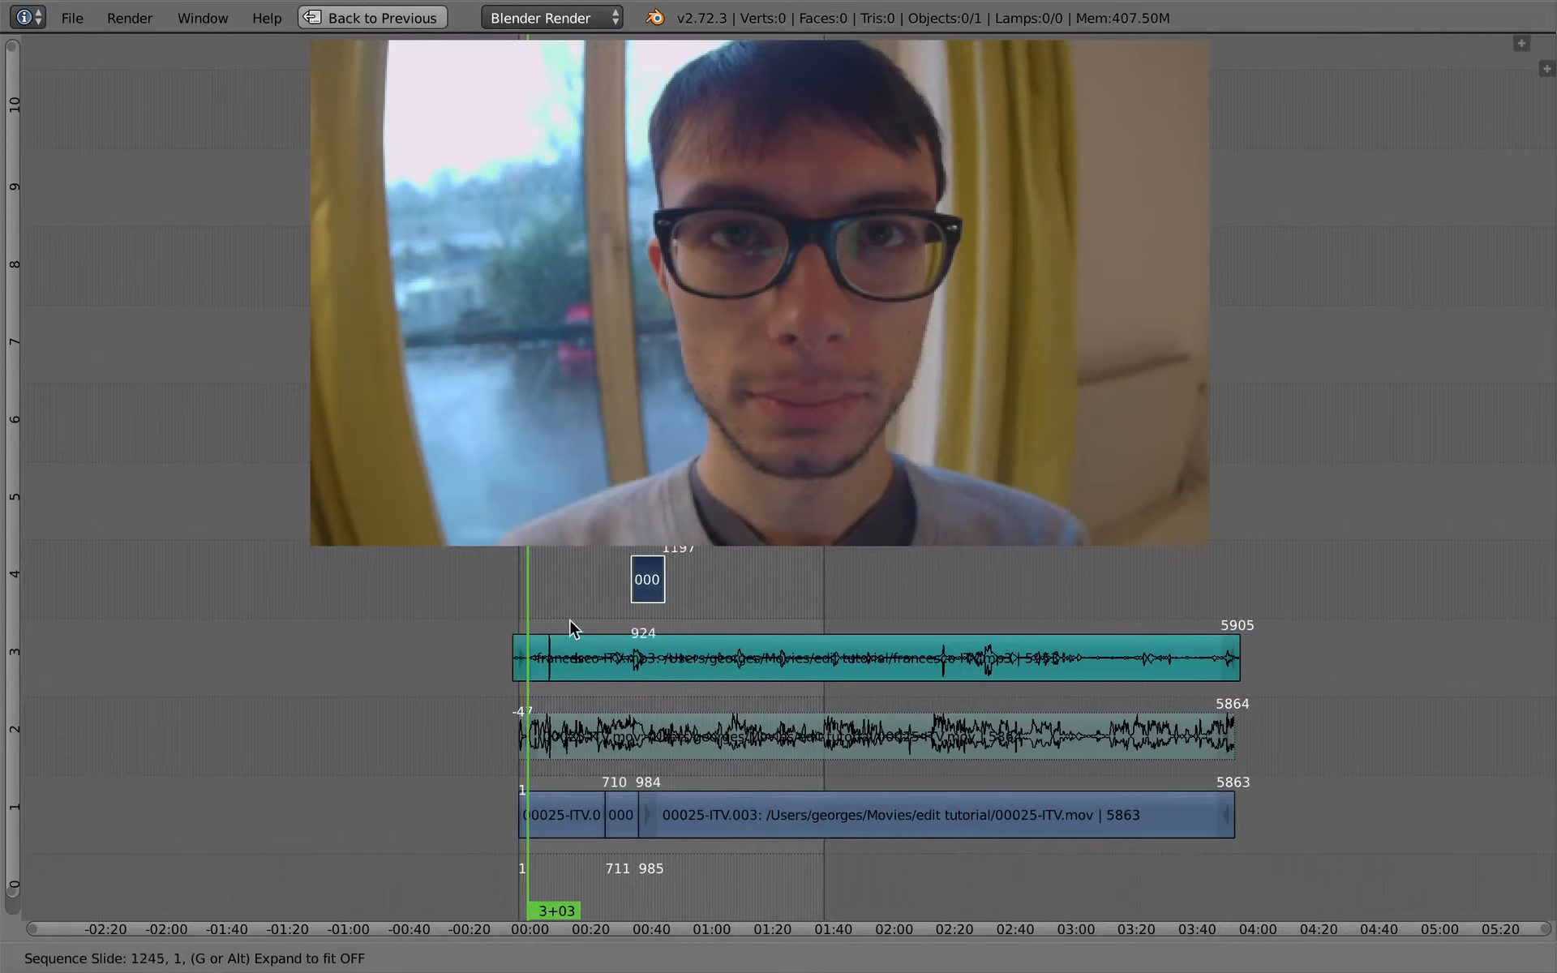
click(682, 537)
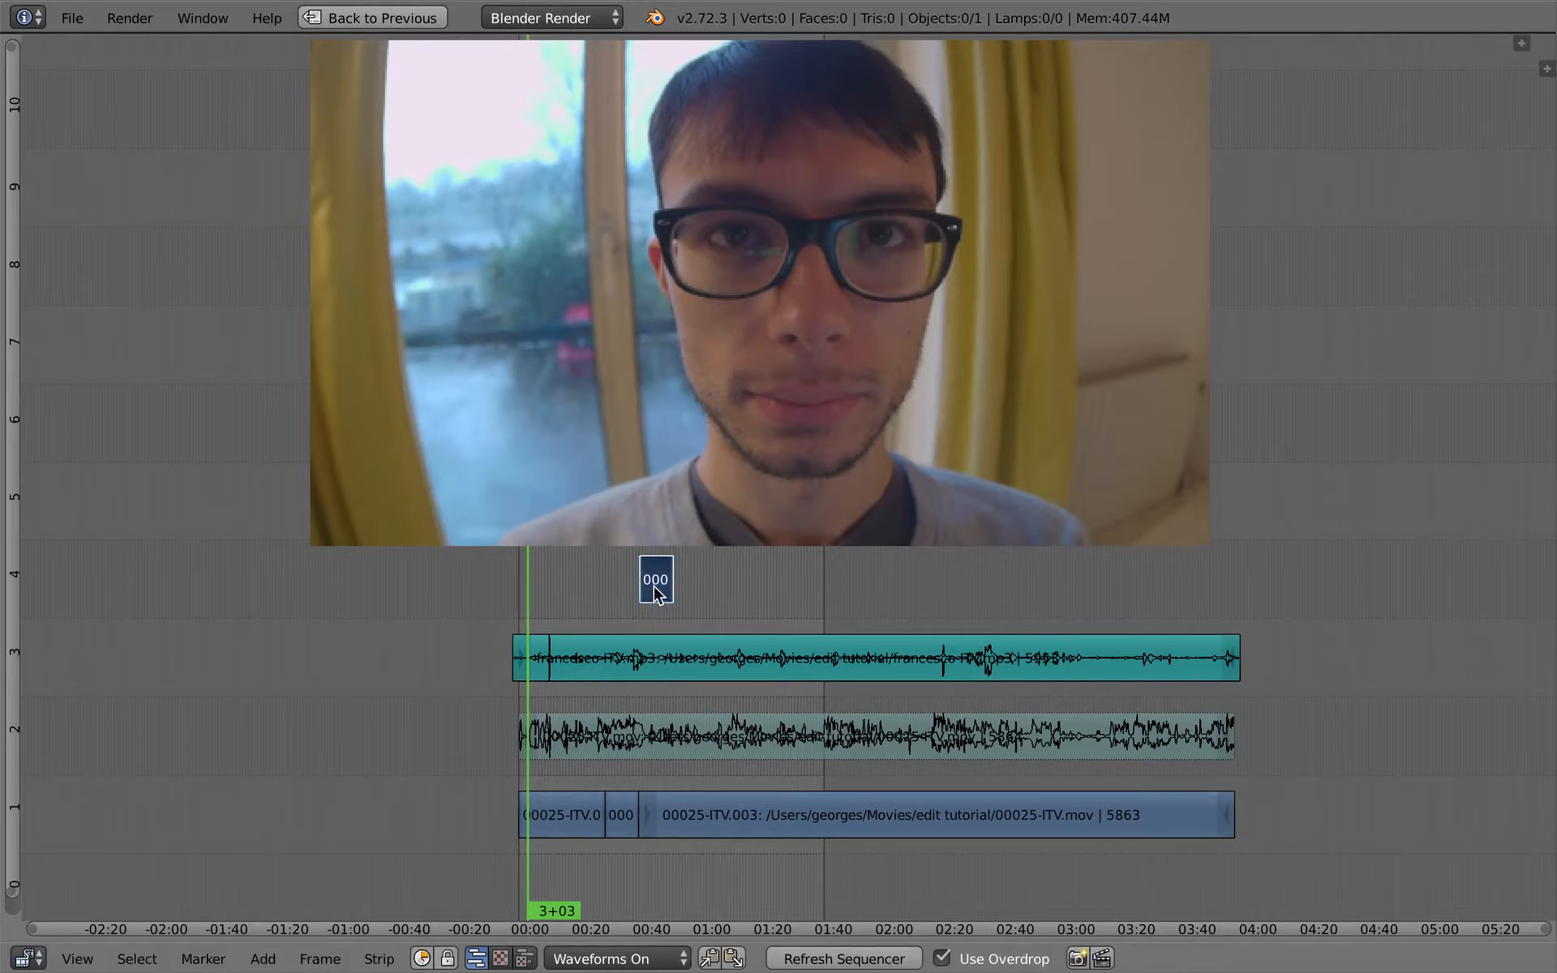
key(shift+d)
click(588, 603)
drag(588, 645, 609, 626)
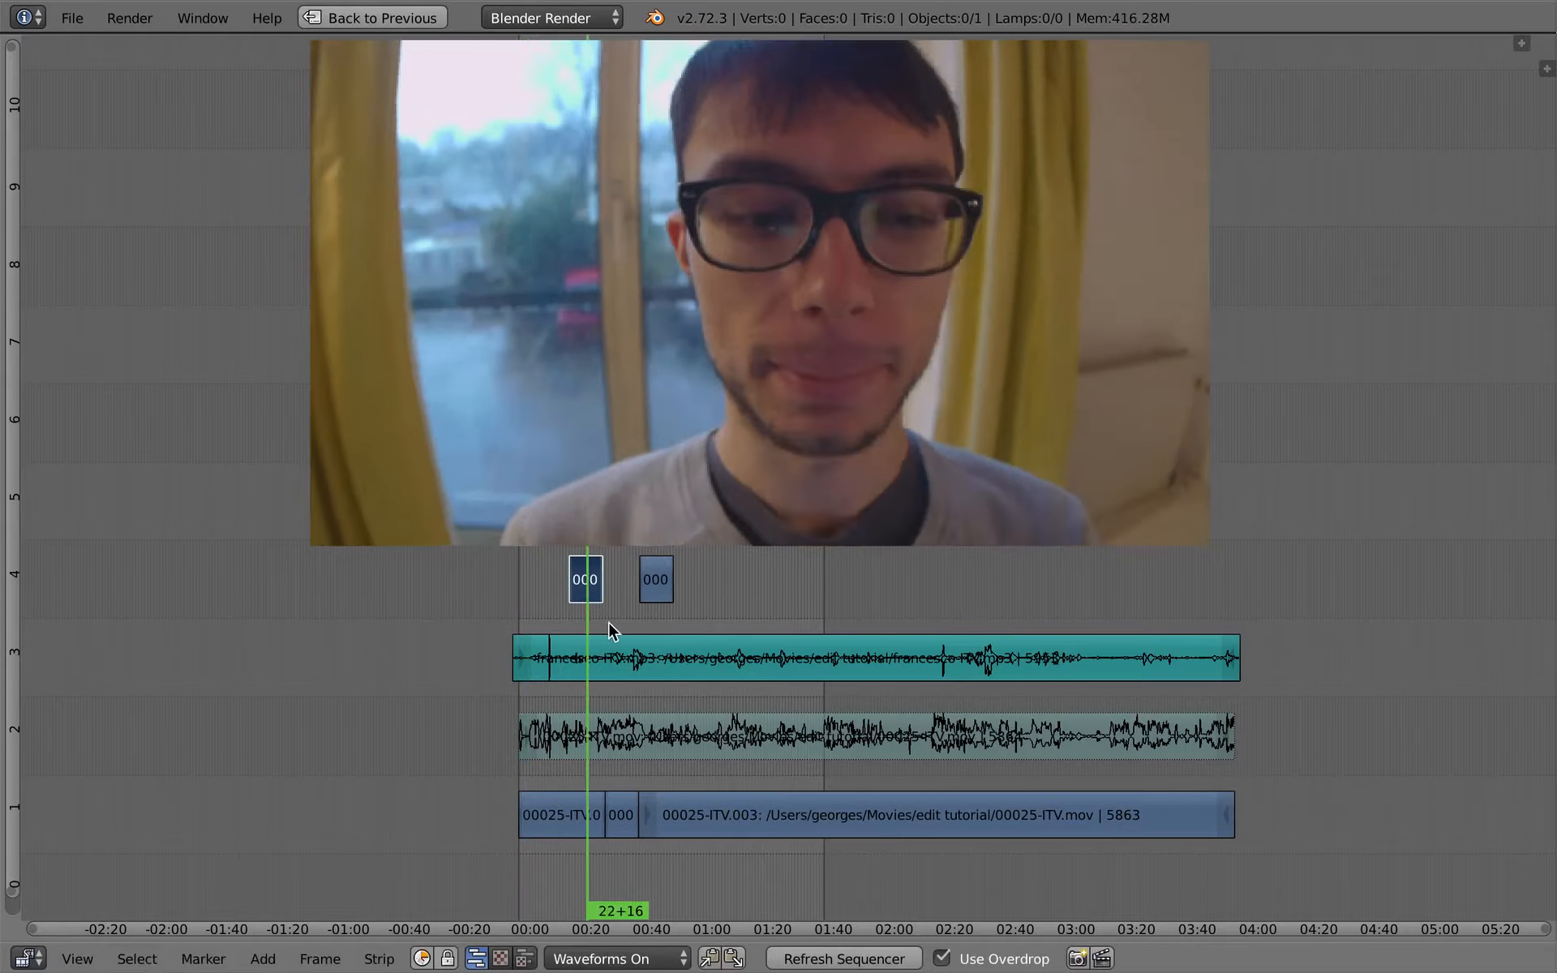
- Return to the edit scene with the sequencer maximized
key(shift+space)
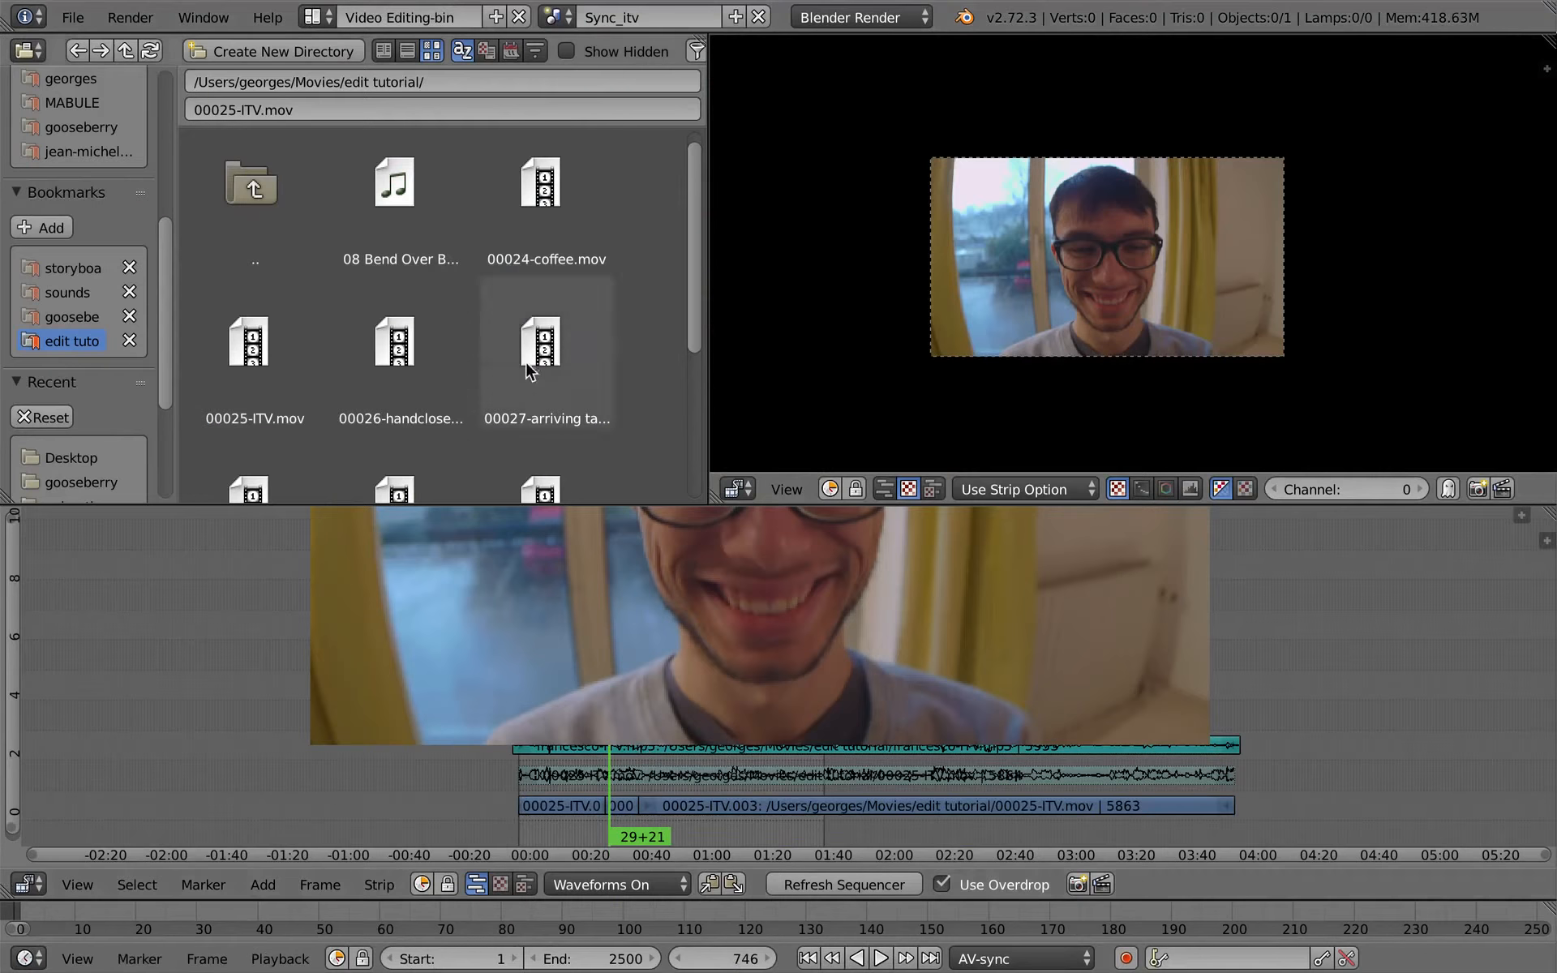
click(558, 17)
click(566, 52)
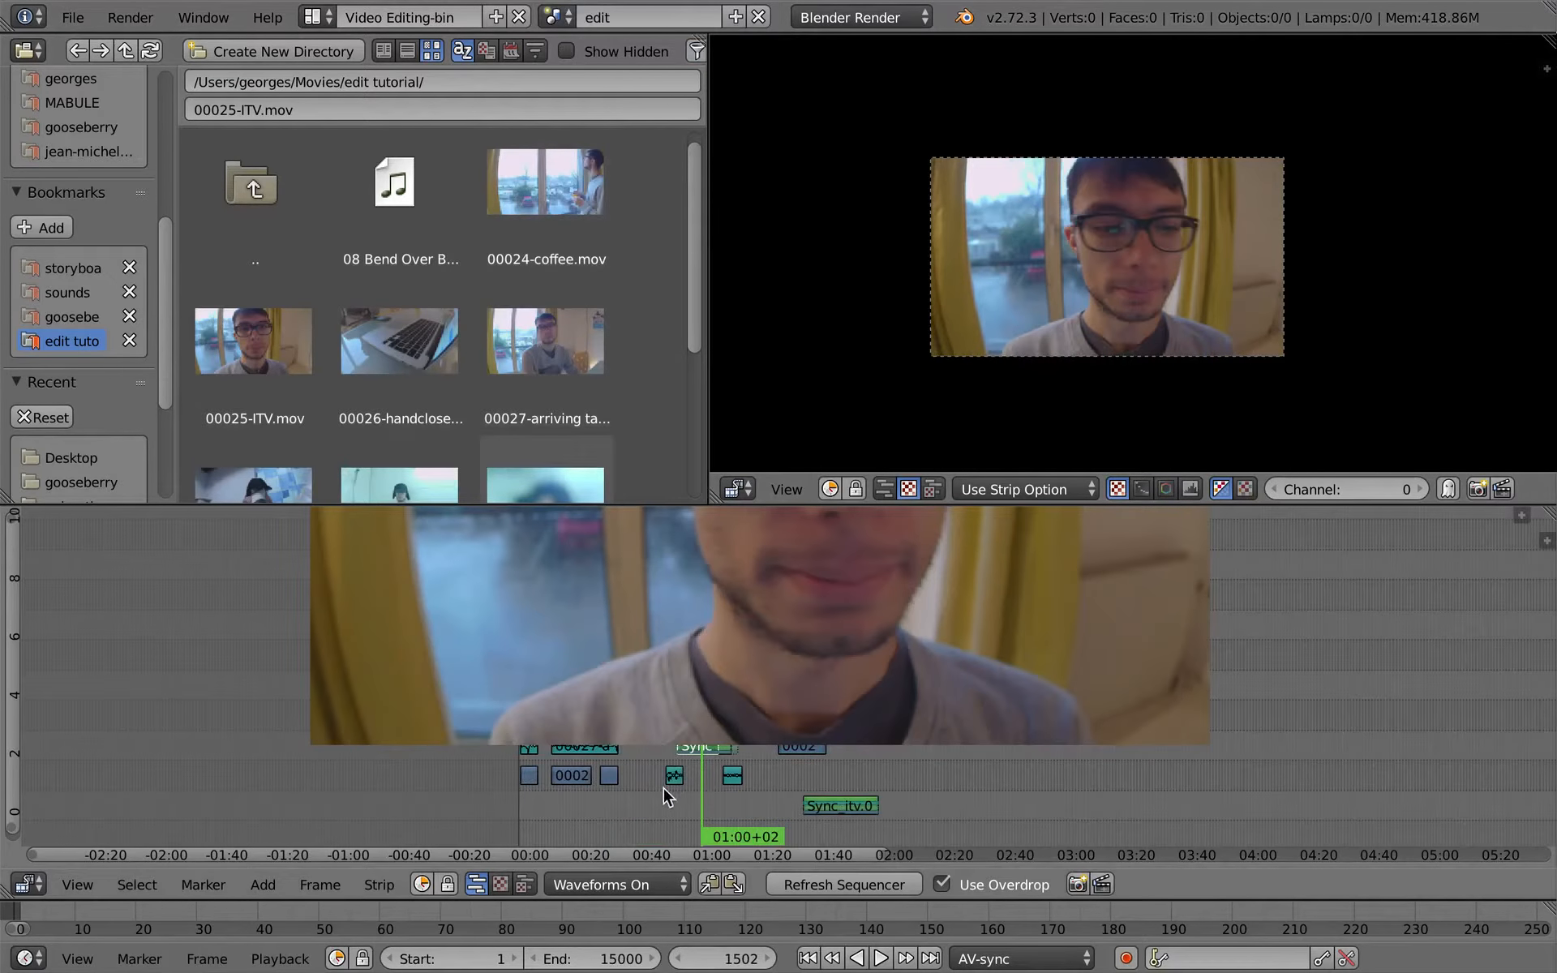
key(shift+space)
- Duplicate the first Sync_itv strip and place the copy on channel 7 at about 01:40, clear of the other strips
ctrl+middle_drag(737, 717, 1274, 921)
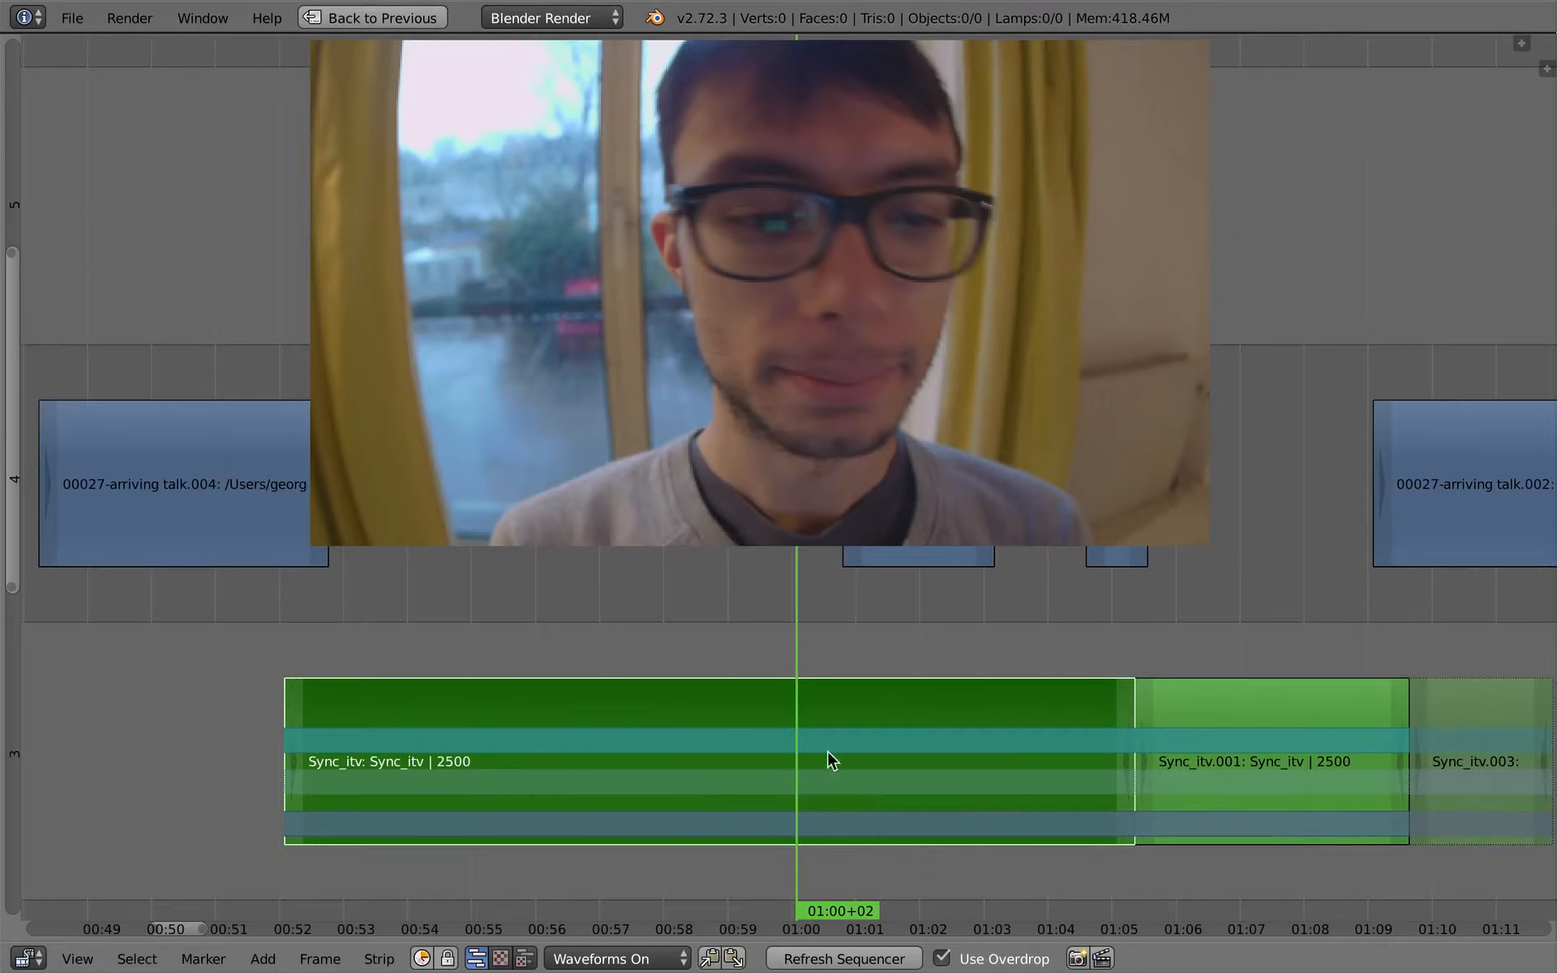
key(s)
right_click(1011, 757)
ctrl+middle_drag(1011, 757, 922, 770)
key(shift+d)
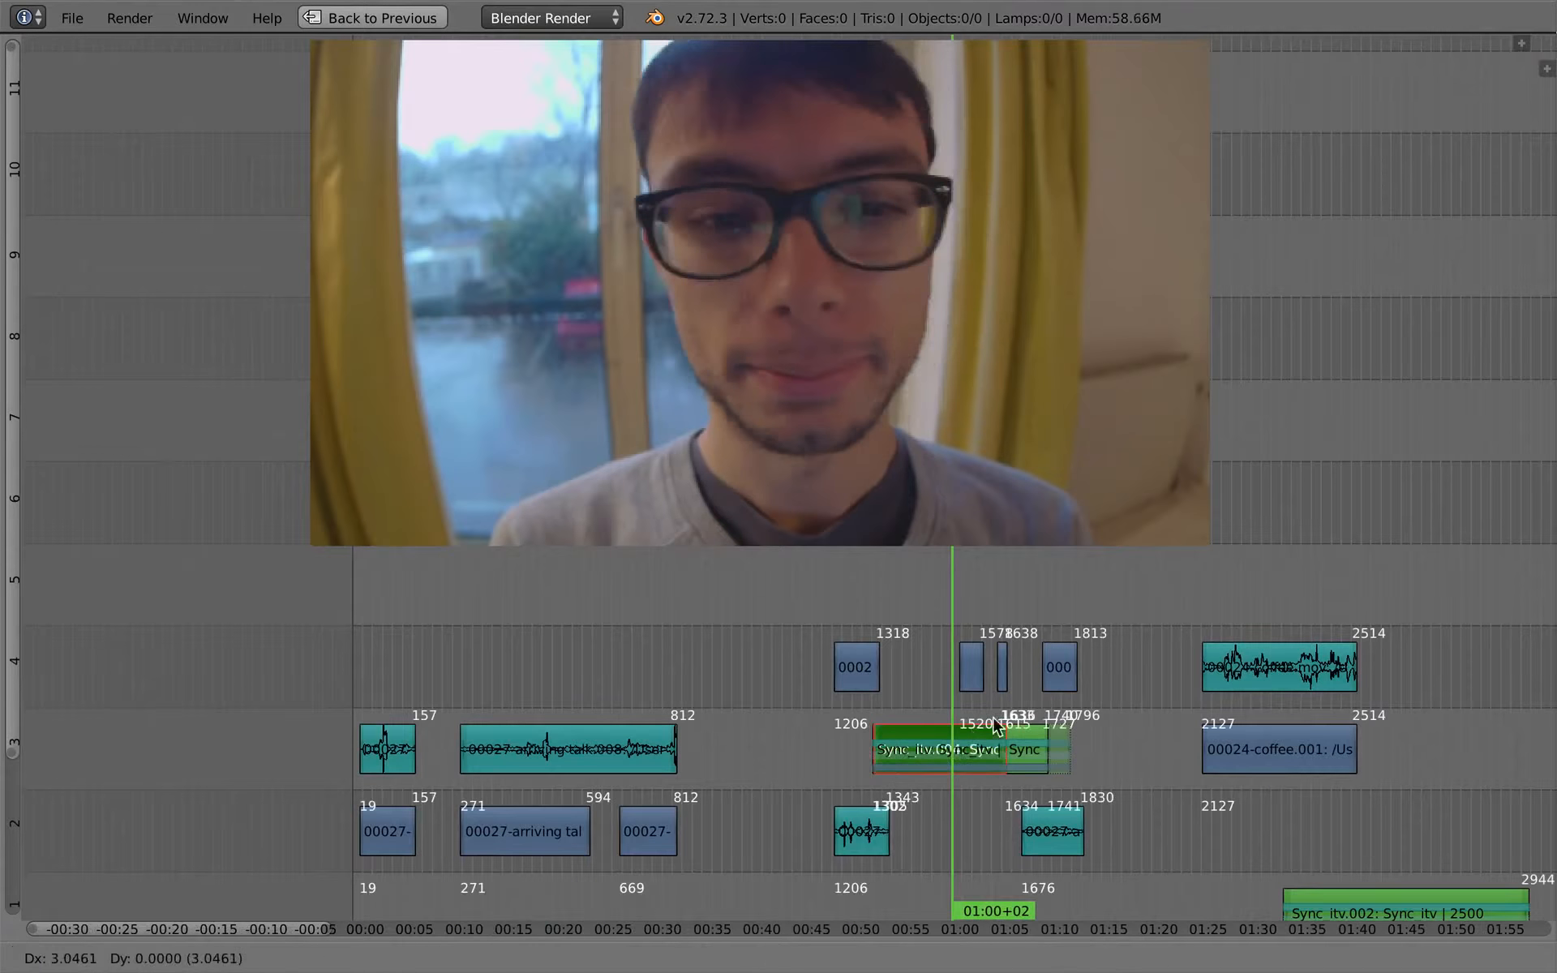
click(1460, 406)
middle_drag(1338, 503, 783, 840)
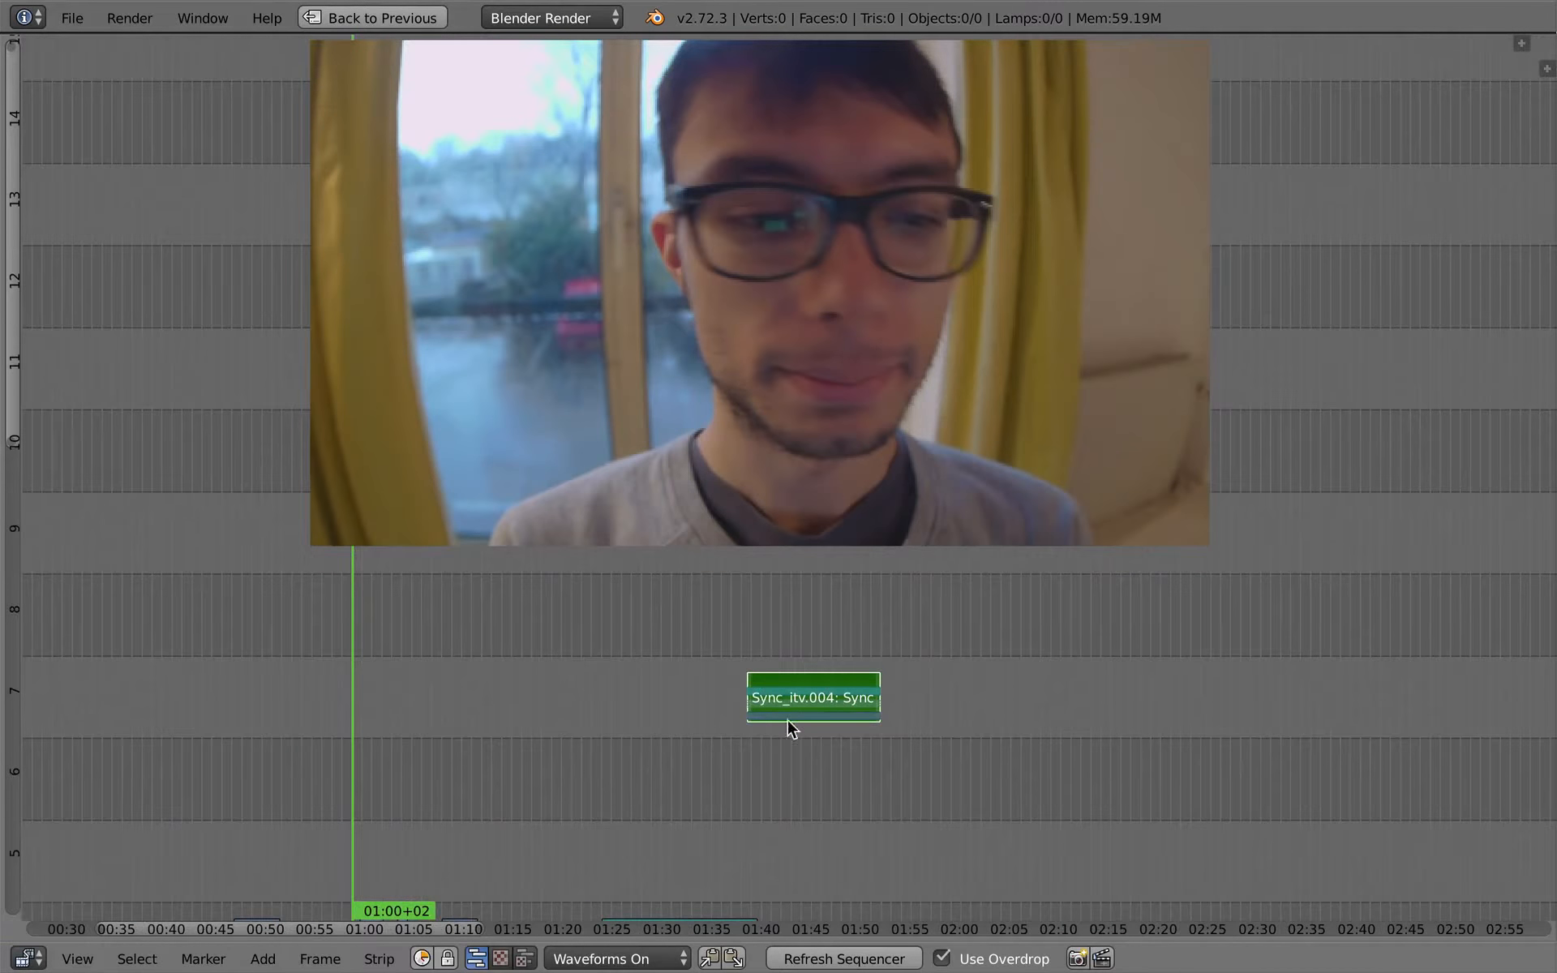
- Move the duplicated Sync_itv strip to about 02:35 on channel 7 and extend its left handle back to frame 2606
right_drag(792, 712, 1315, 704)
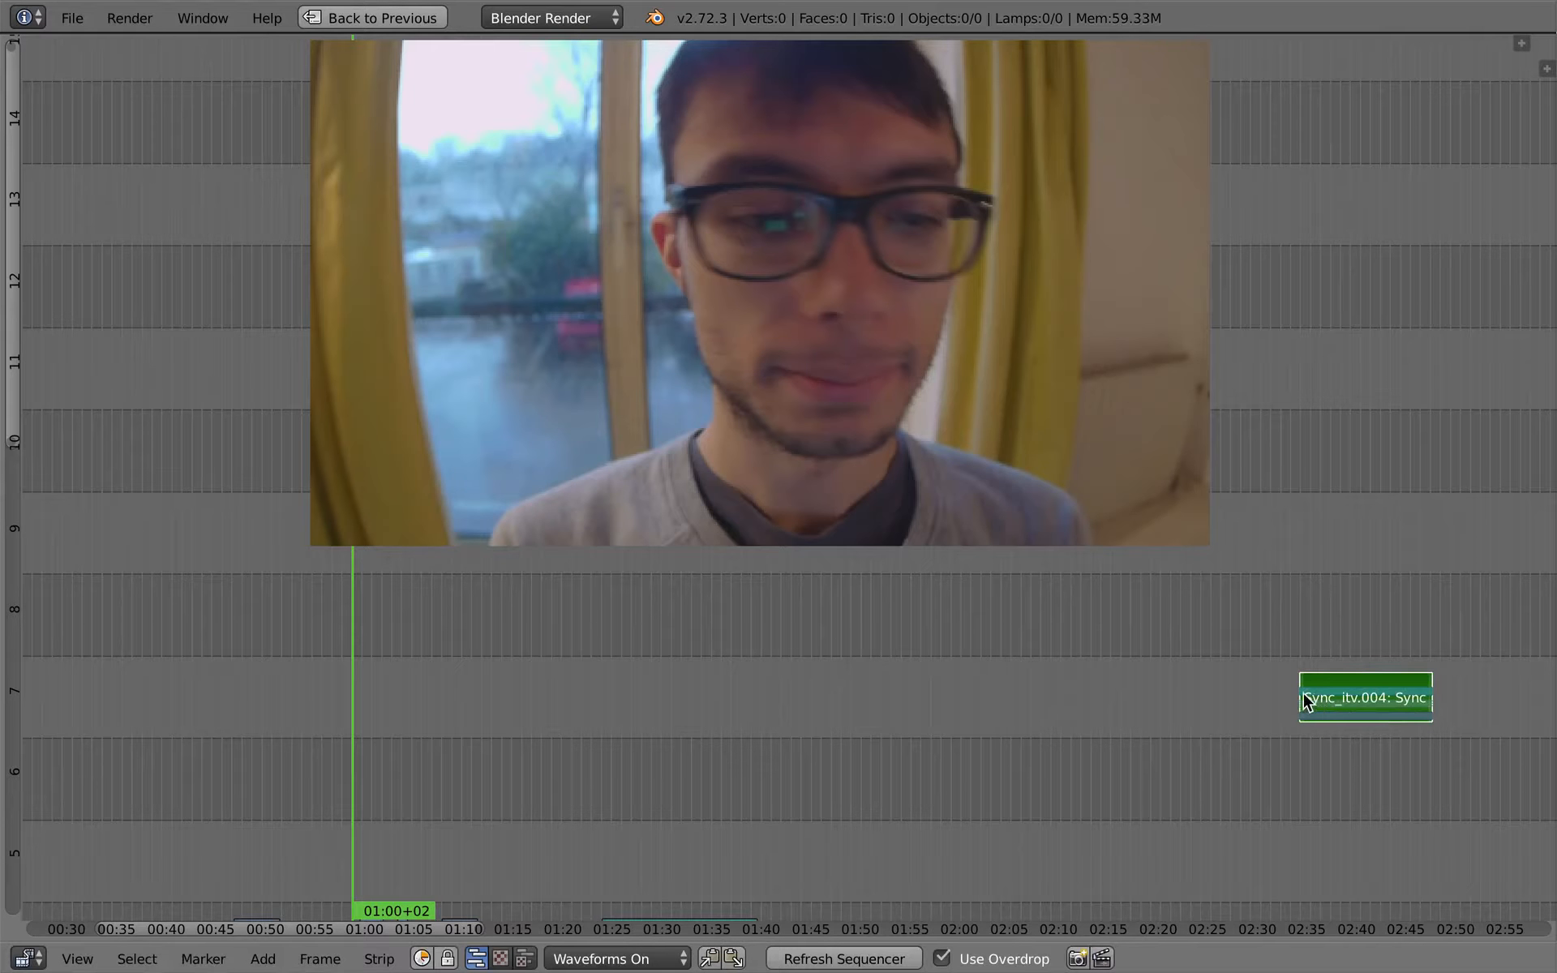
key(g)
right_click(1213, 701)
key(a)
right_click(1301, 703)
right_drag(1301, 700, 701, 733)
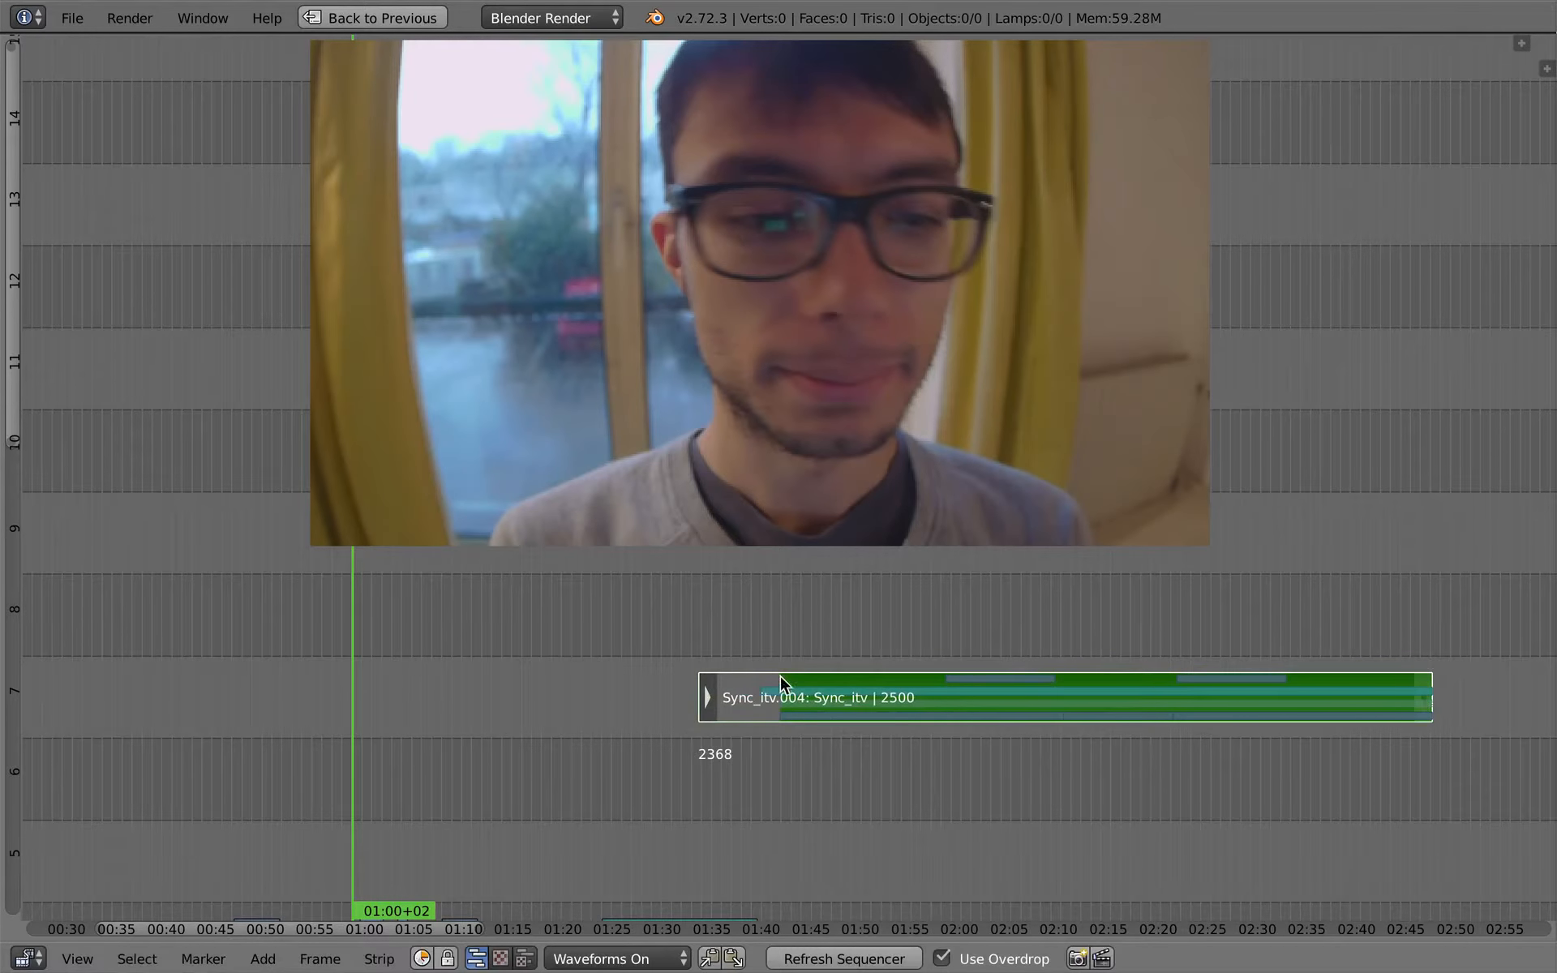
key(g)
click(839, 695)
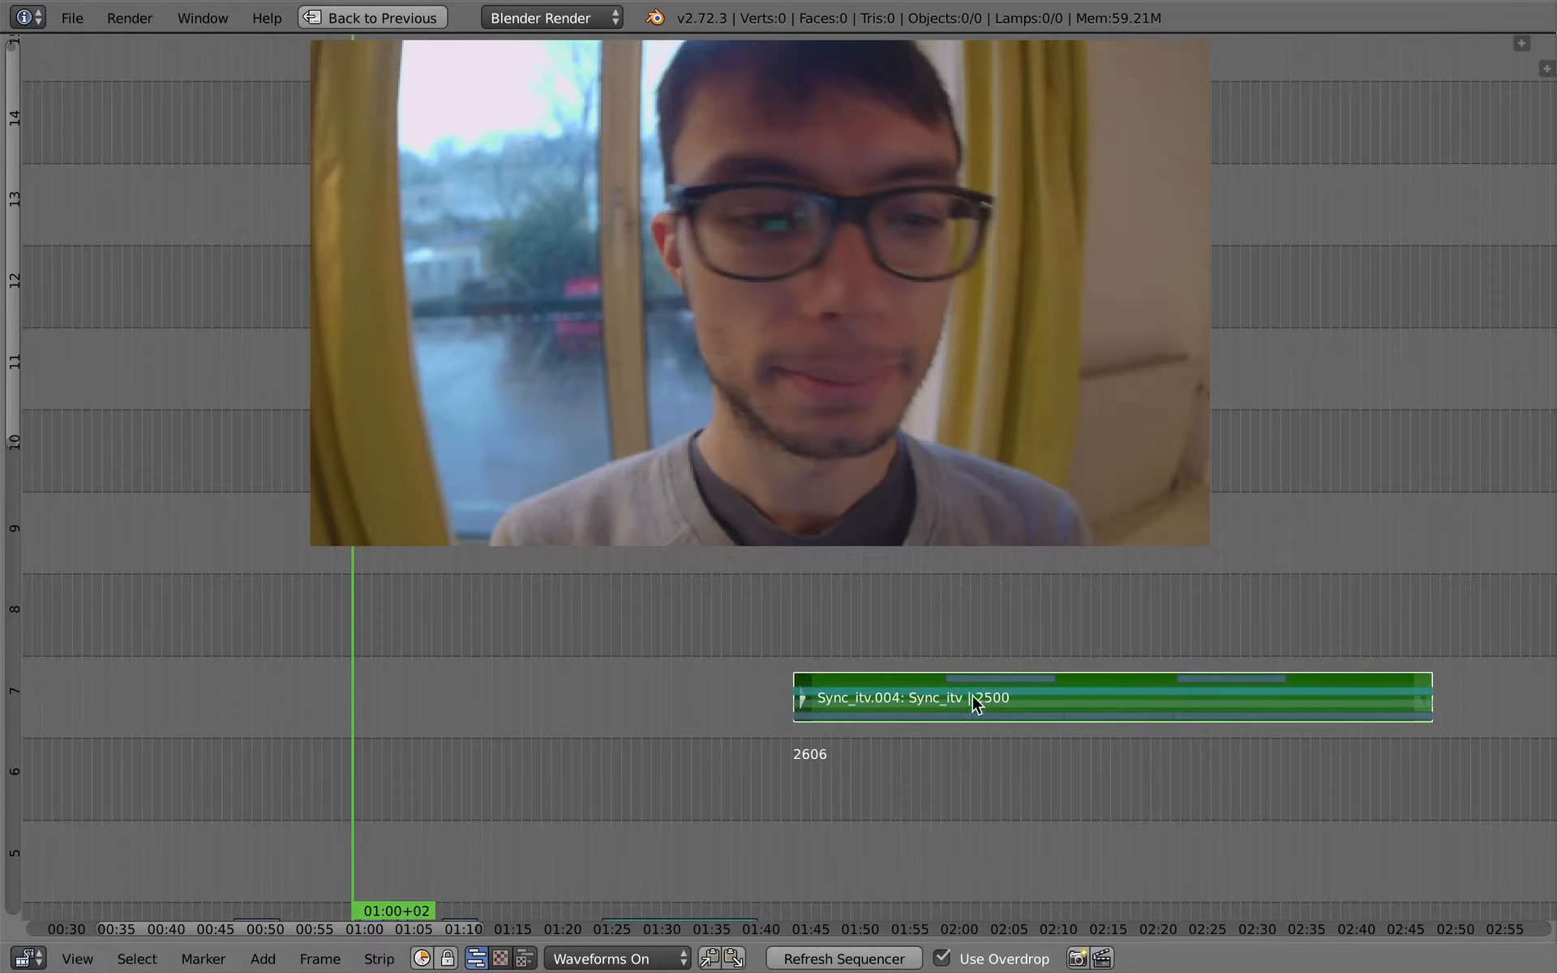
- Scrub through the extended scene strip around 02:10 and 02:00 to examine the pieces added in the Sync_itv scene
drag(973, 697, 1053, 696)
ctrl+middle_drag(1092, 738, 1091, 714)
middle_drag(1004, 598, 954, 705)
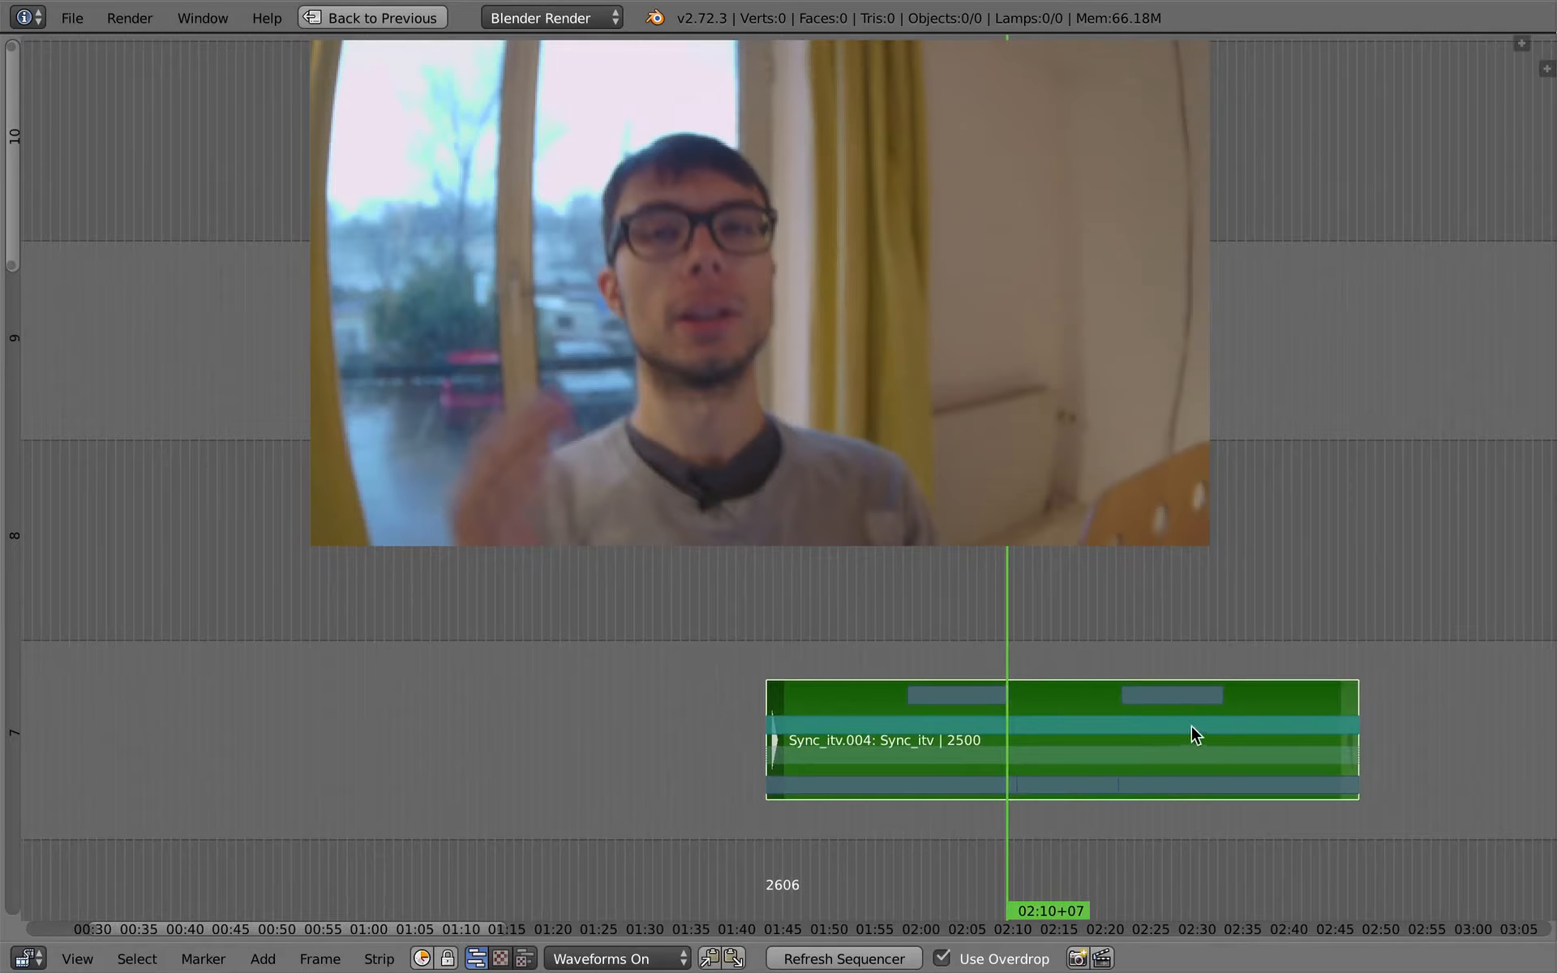
drag(1019, 719, 917, 806)
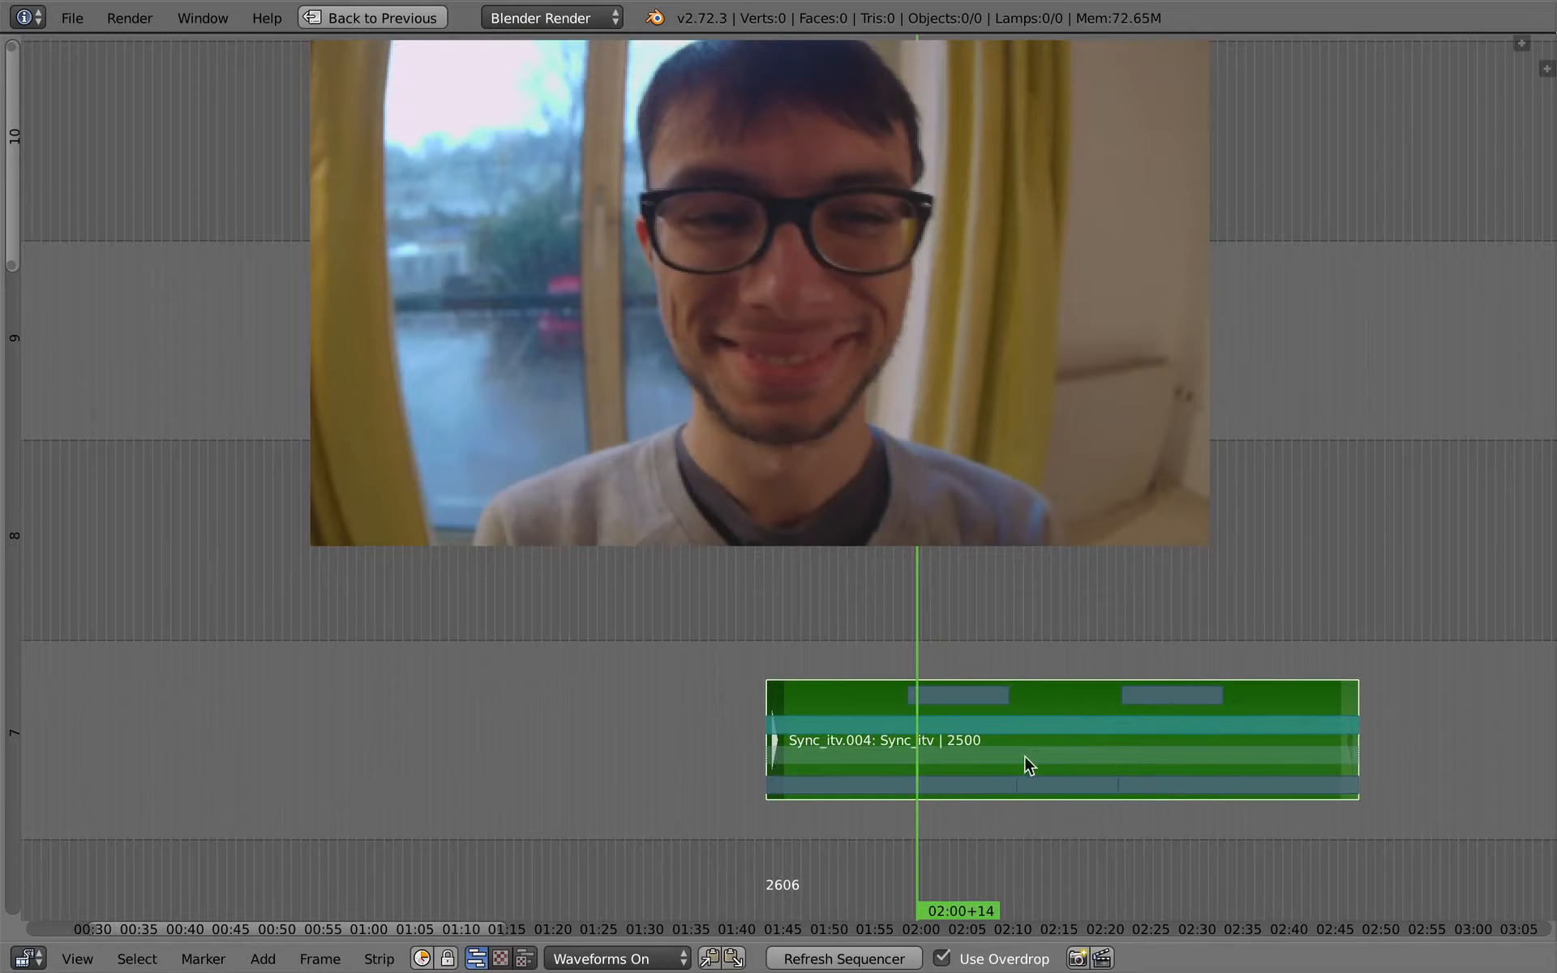
- Go back to the interview section of the main edit and scrub from 59+10 to the arriving-talk strip at 50+04
ctrl+middle_drag(923, 792, 1168, 487)
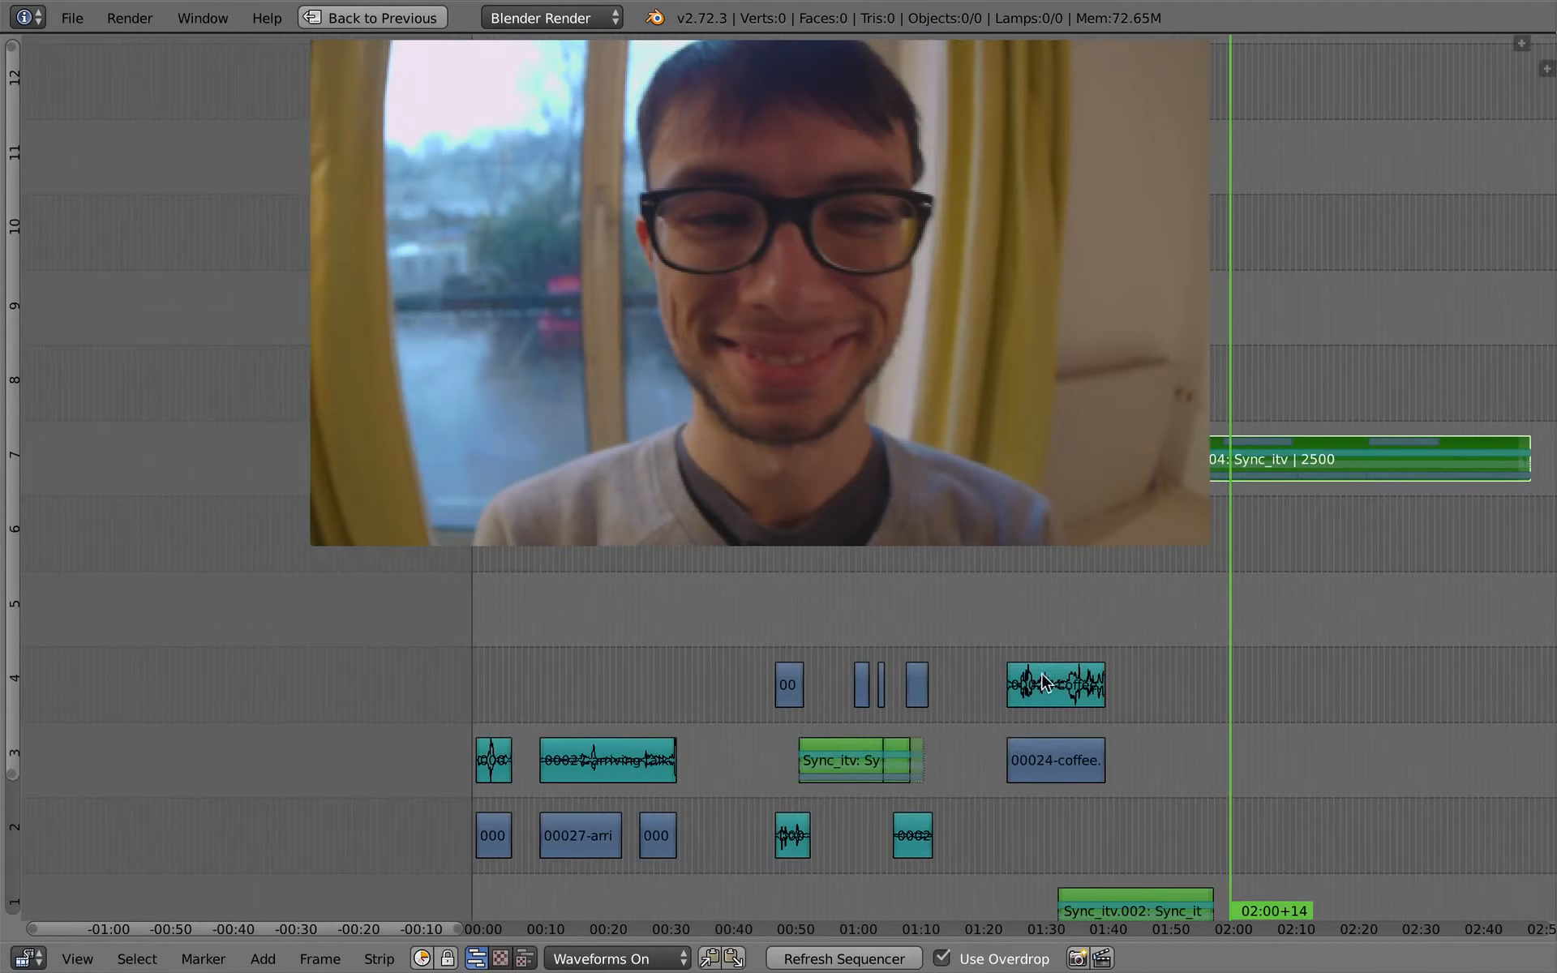
click(849, 738)
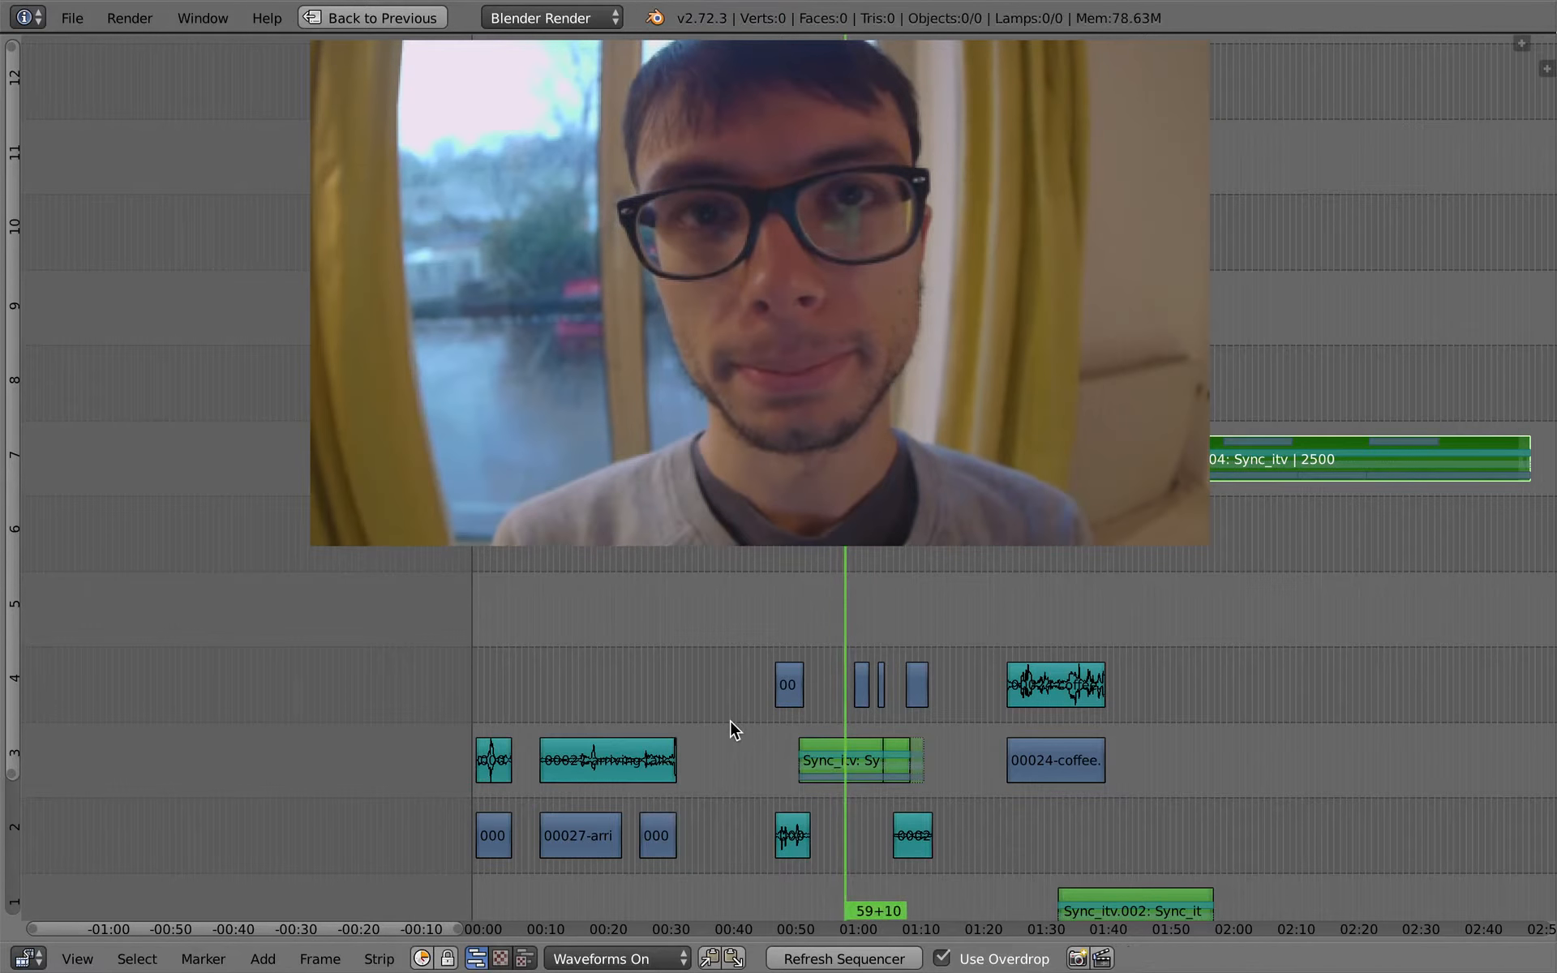
middle_drag(786, 743, 600, 718)
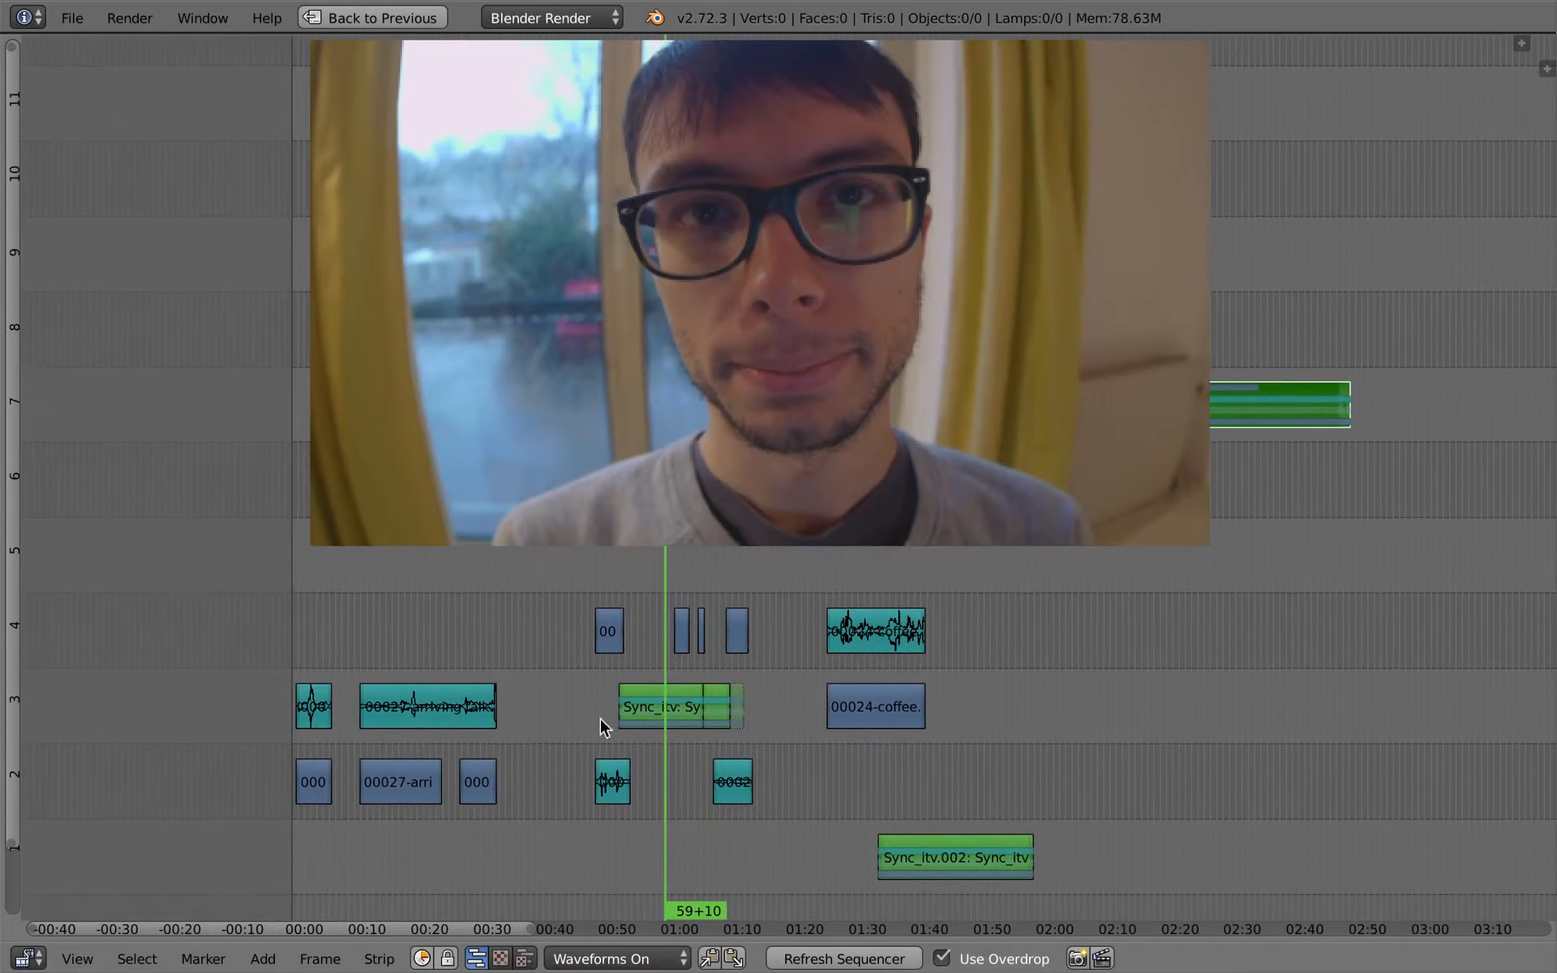
click(597, 698)
mouse_move(594, 685)
mouse_down()
mouse_move(758, 704)
mouse_move(590, 690)
mouse_move(608, 711)
mouse_up()
- Save the project in the Desktop folder as test_edit2.blend, the next numbered version of test_edit.blend
key(ctrl+s)
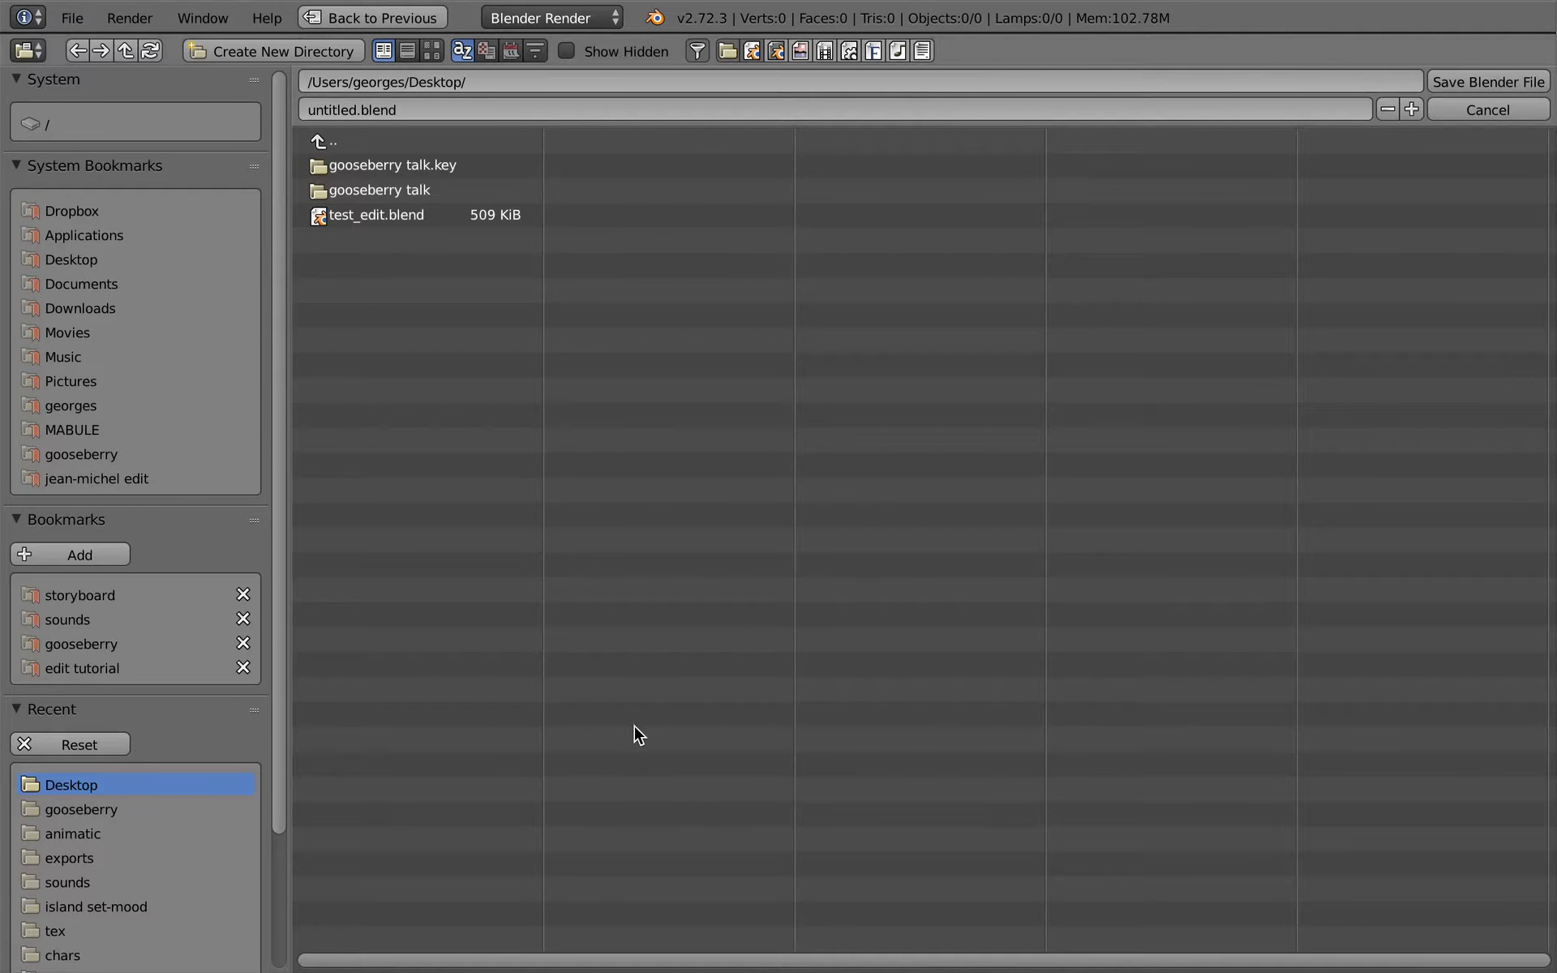
click(397, 215)
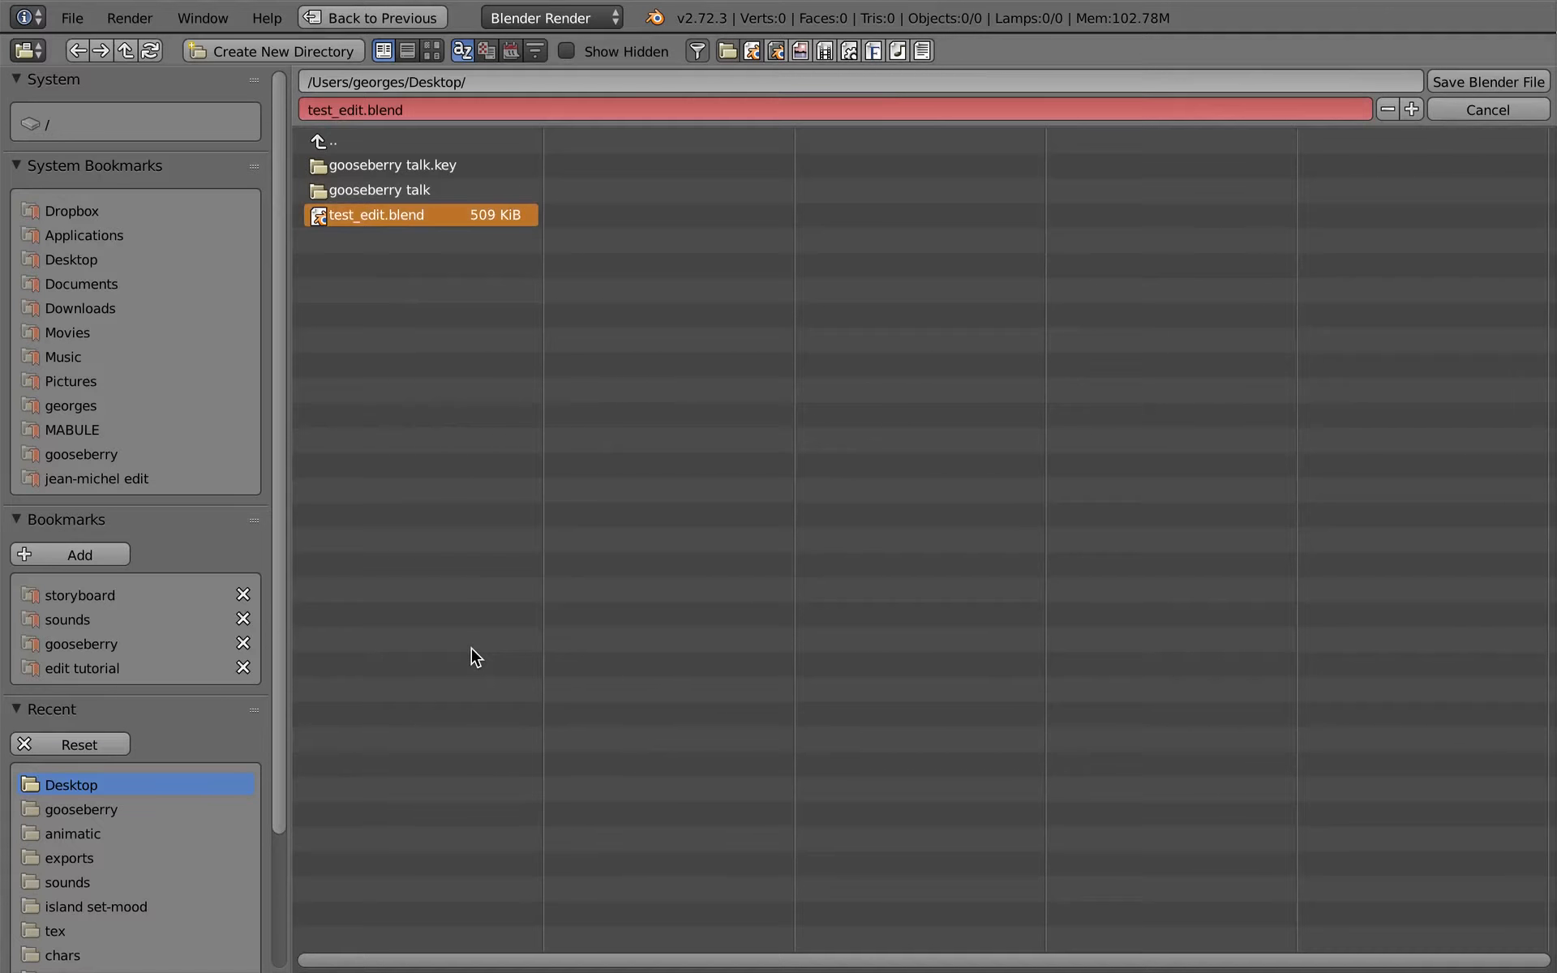
key(KP_Add)
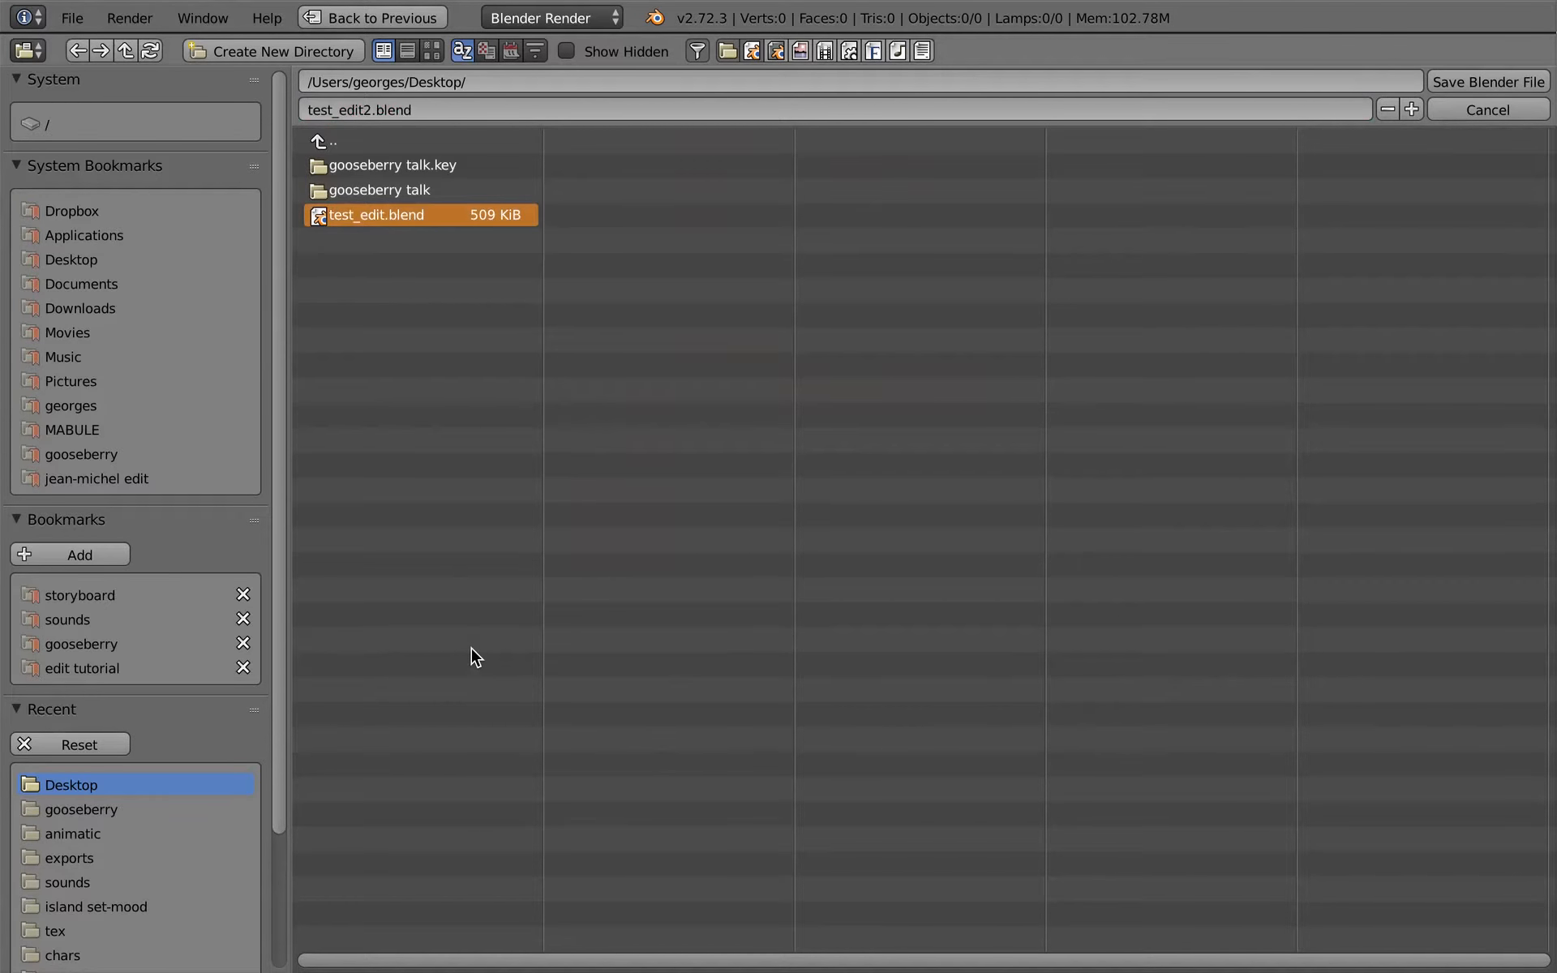
key(Return)
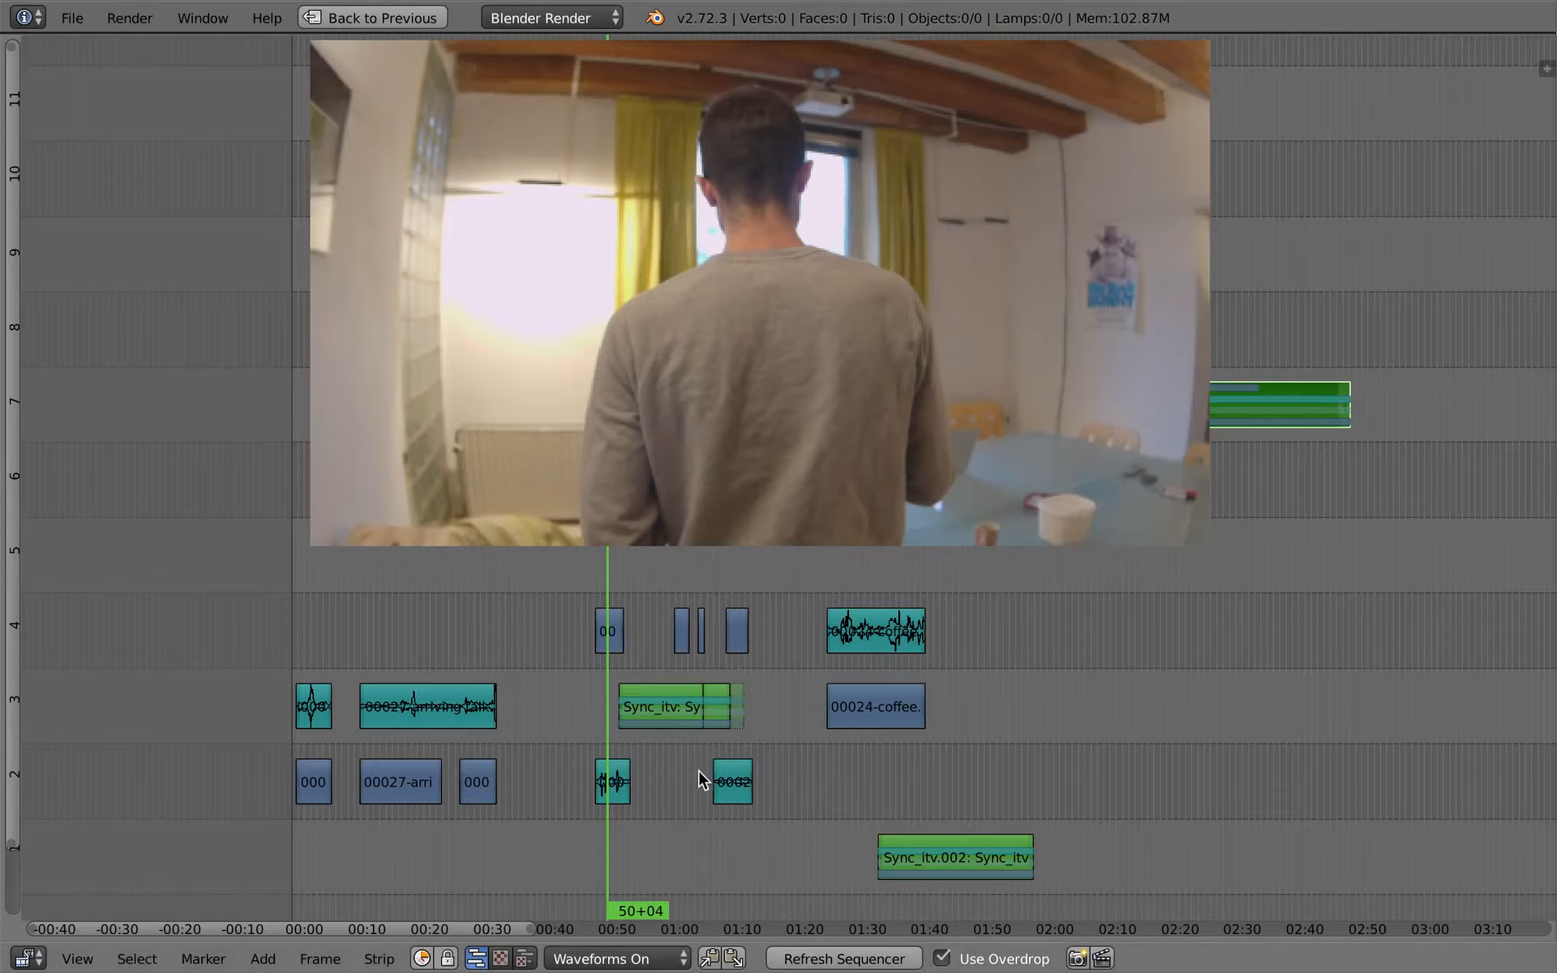
ctrl+middle_drag(698, 771, 711, 751)
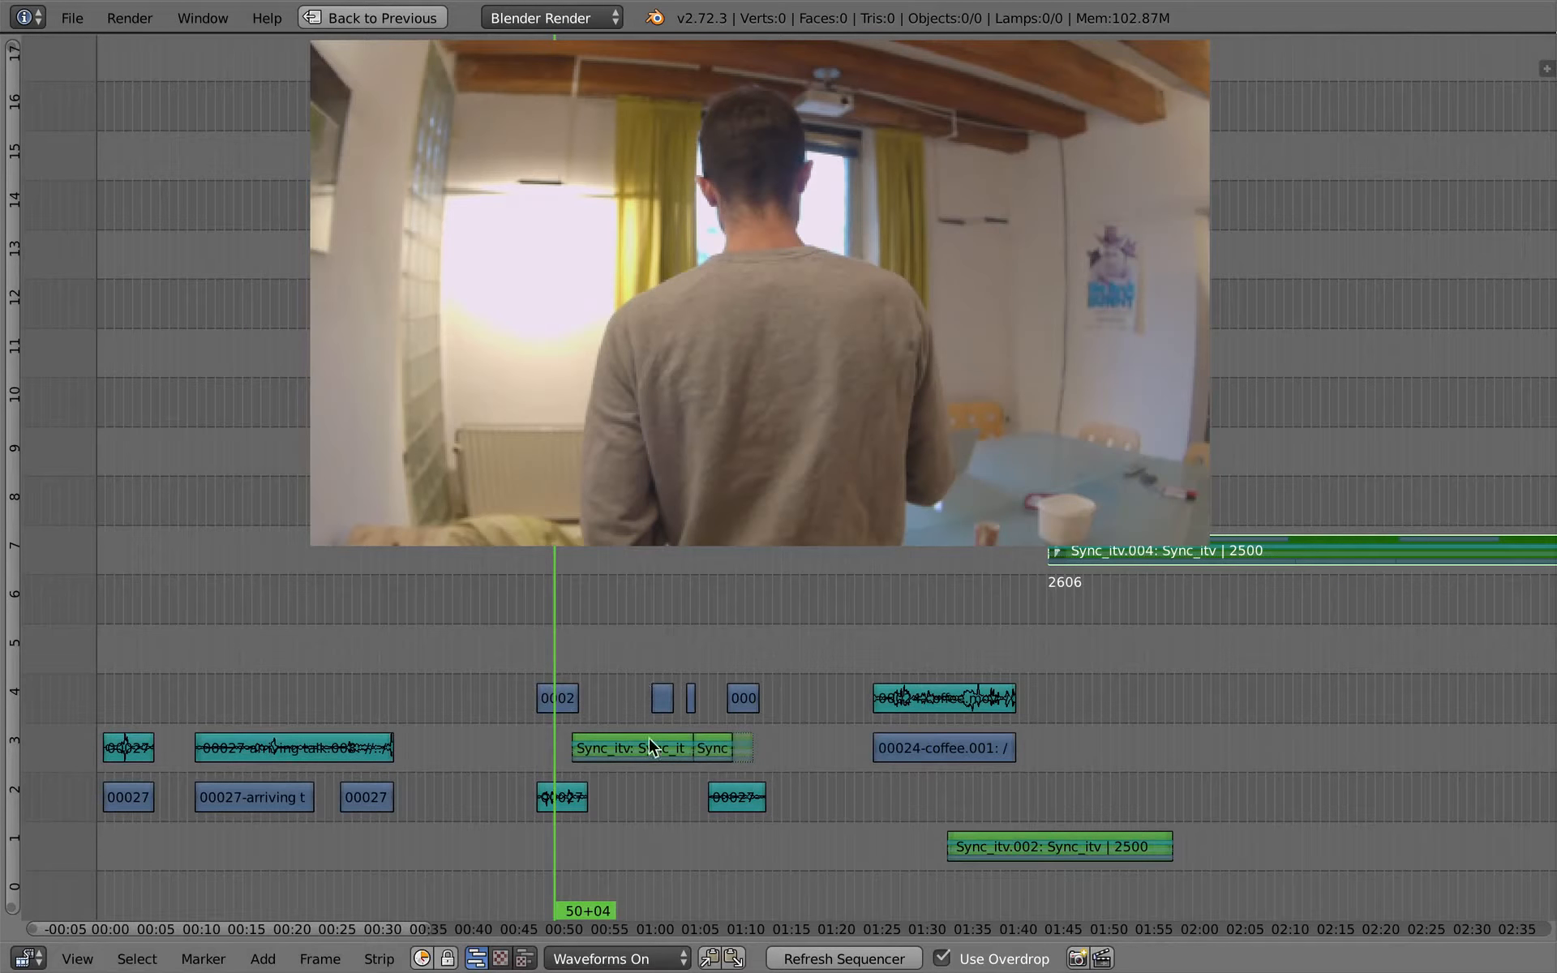
- Create a new empty scene and name it "editing musicvideo"
middle_drag(626, 785, 628, 784)
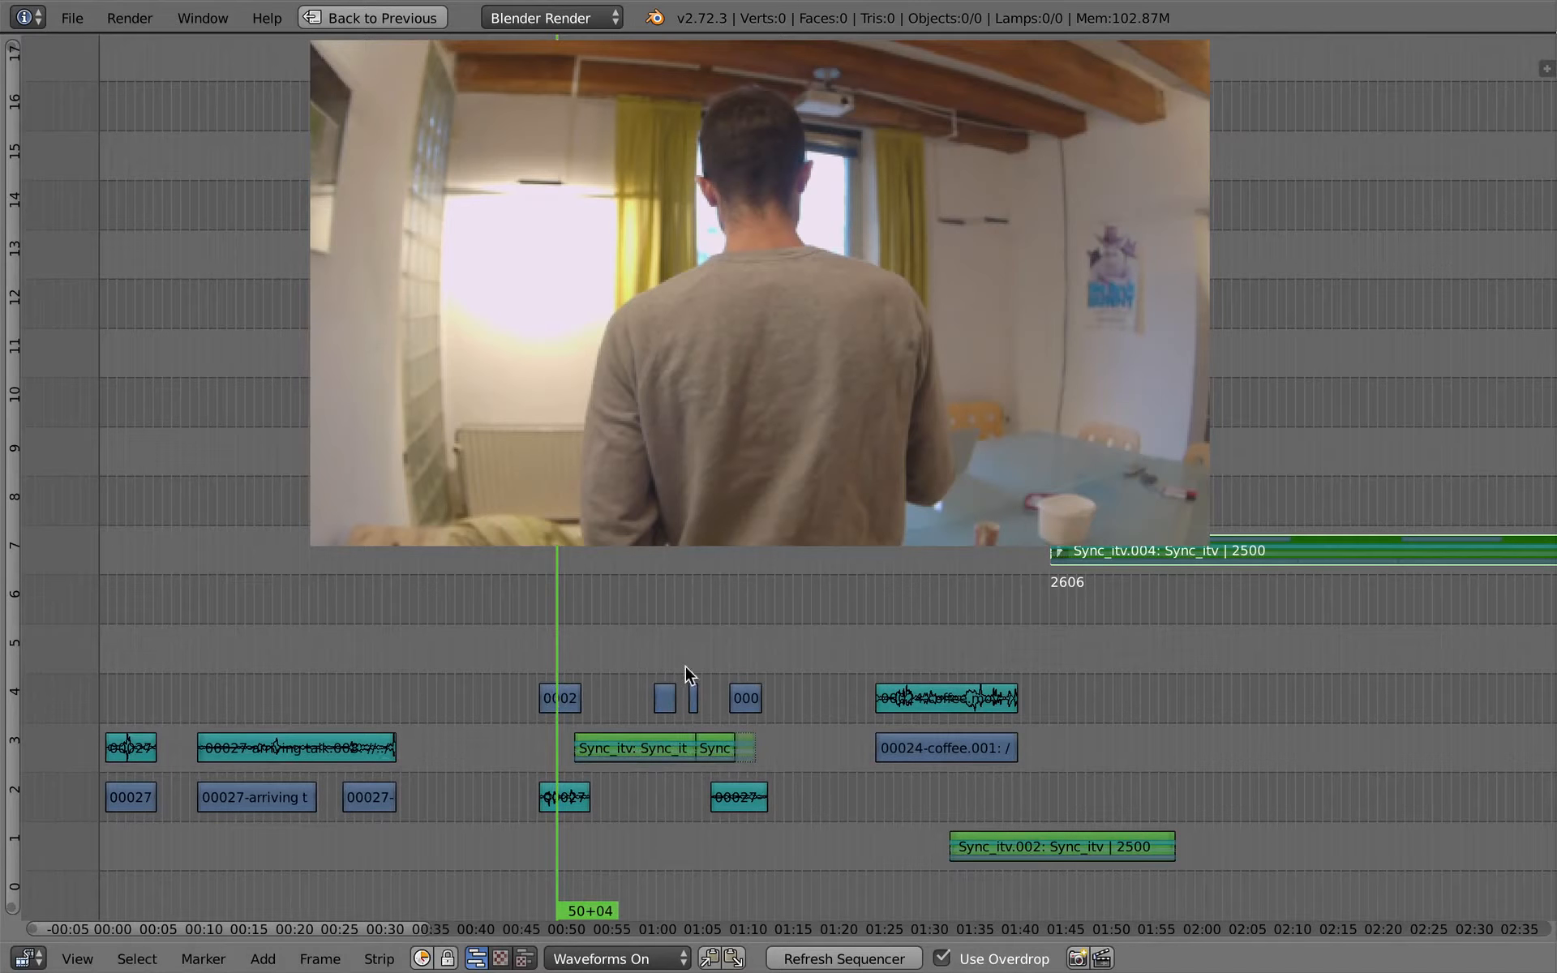
middle_drag(781, 655, 759, 733)
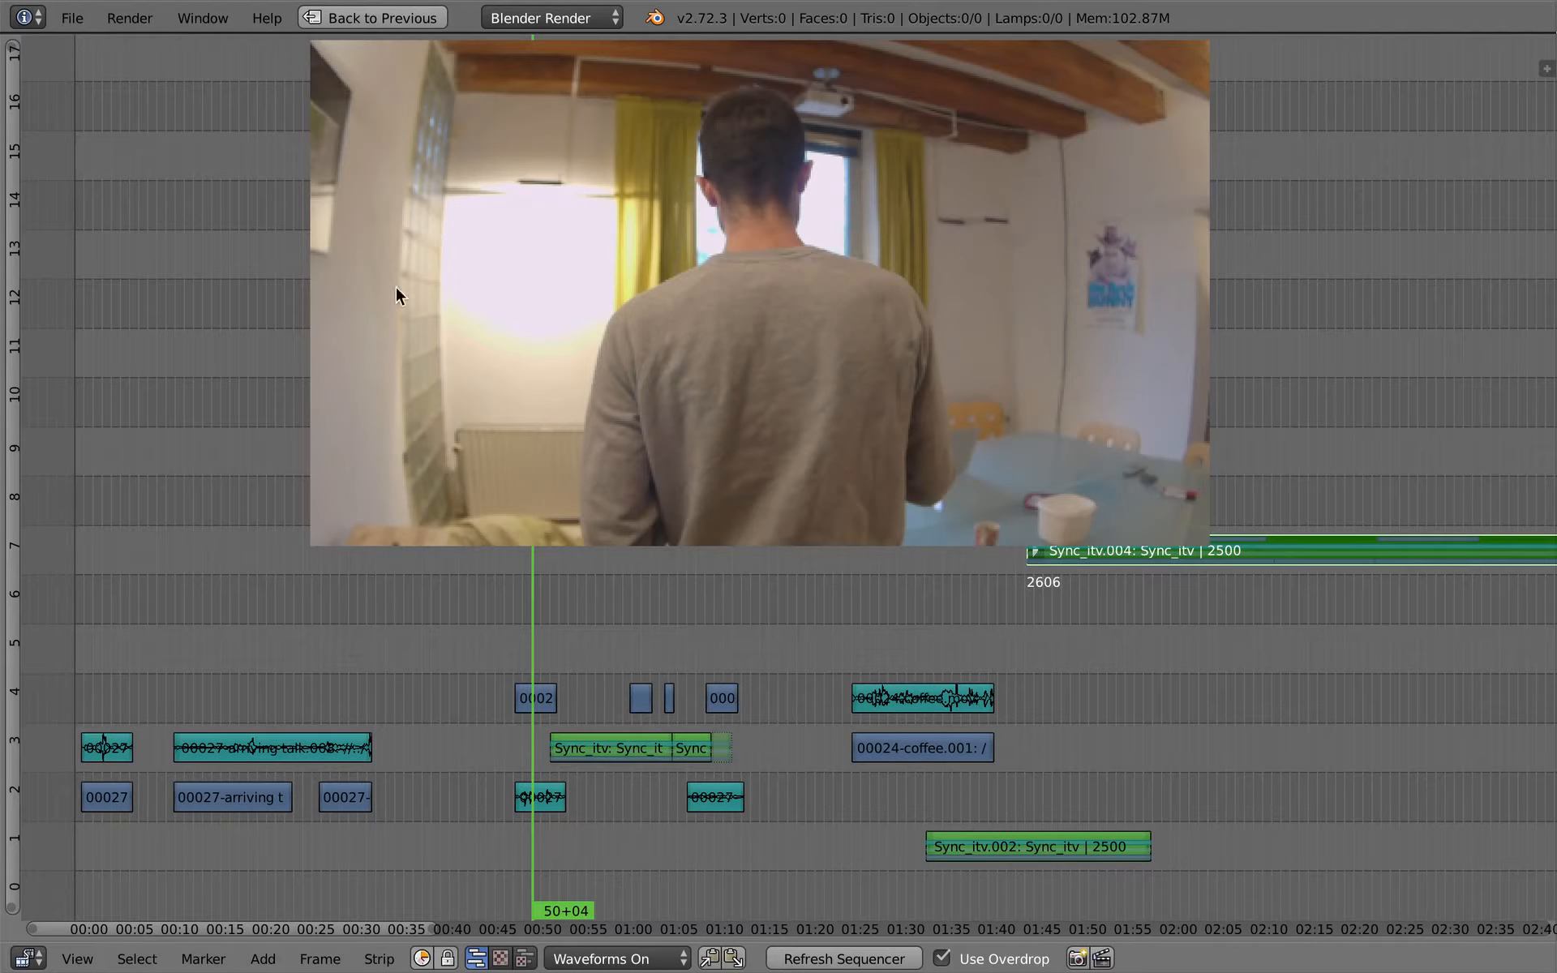
key(shift+space)
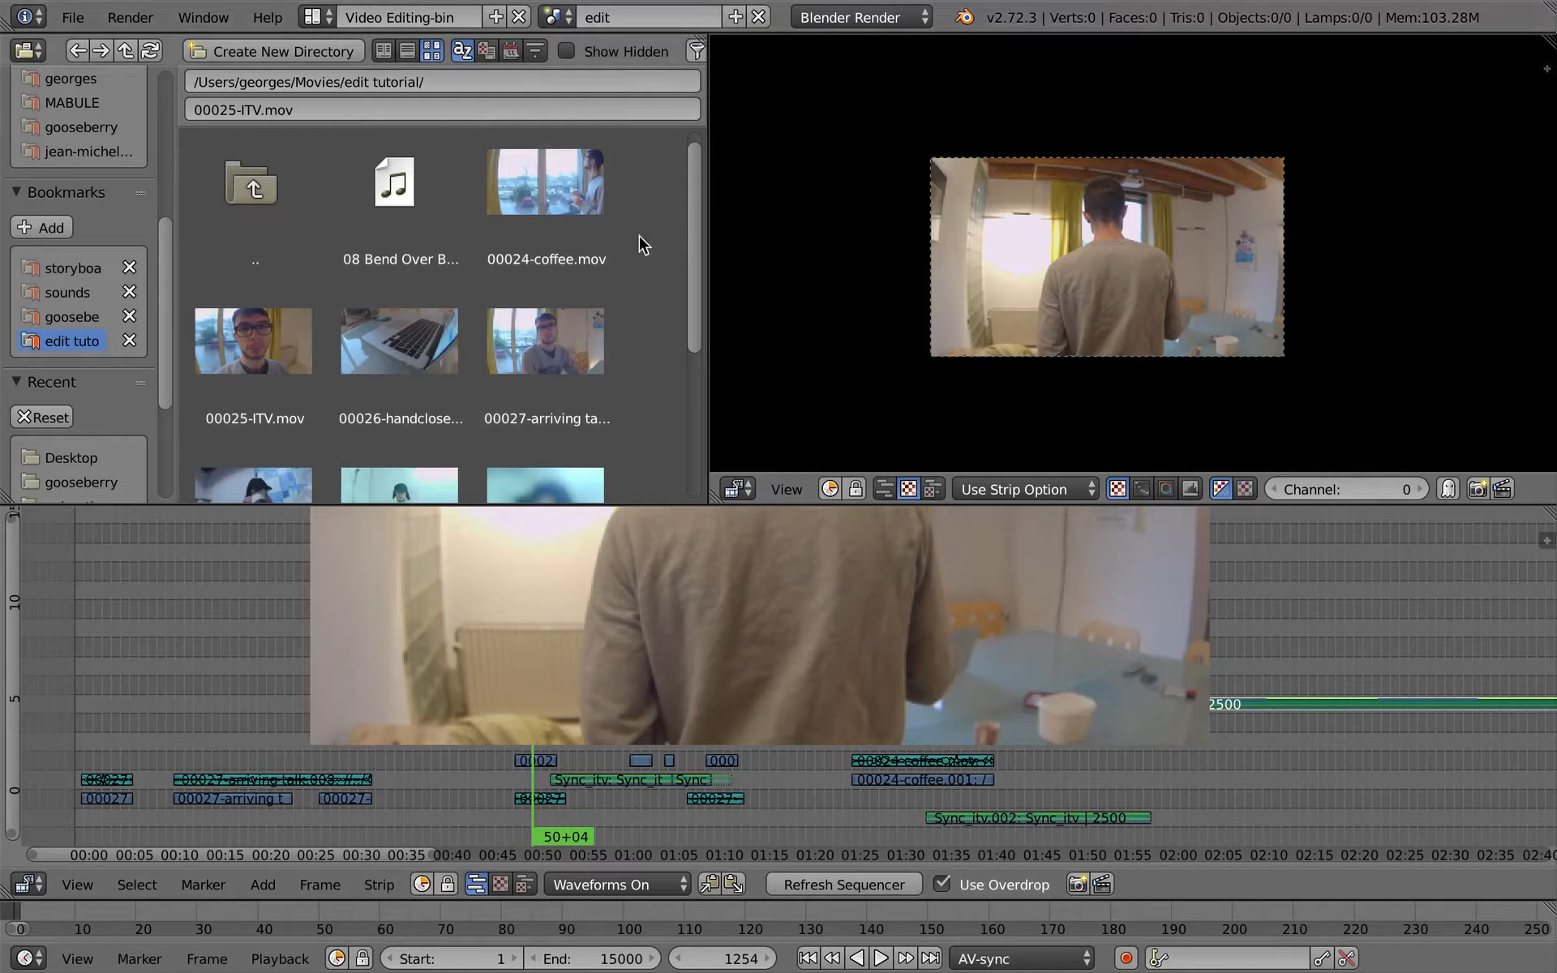
click(734, 22)
click(721, 61)
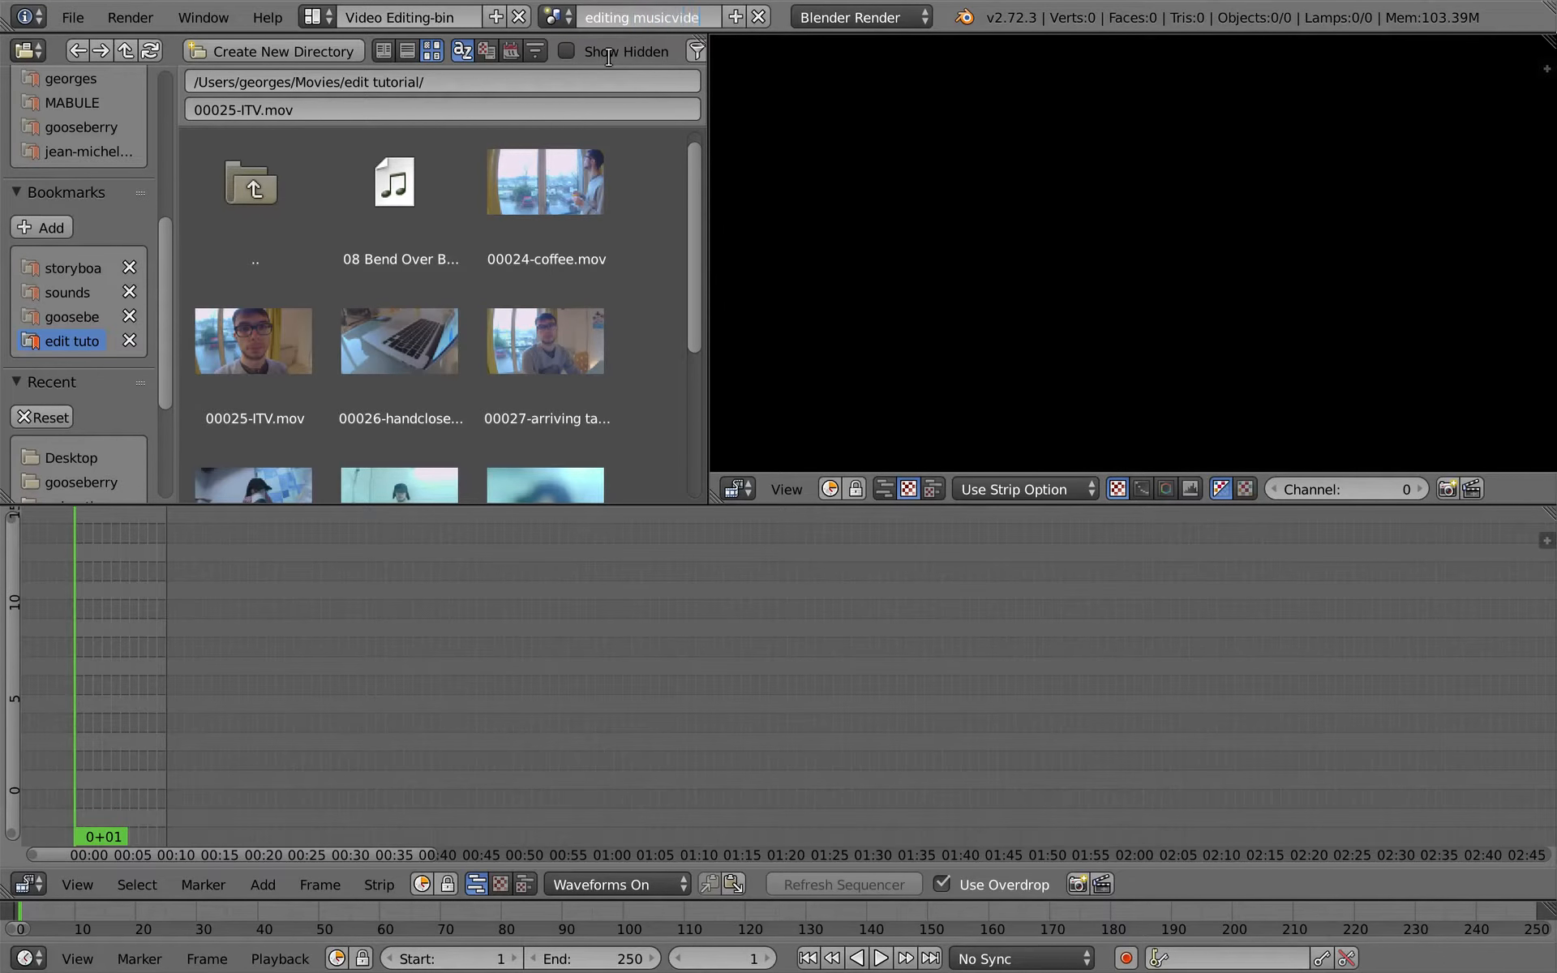
text(o)
key(Return)
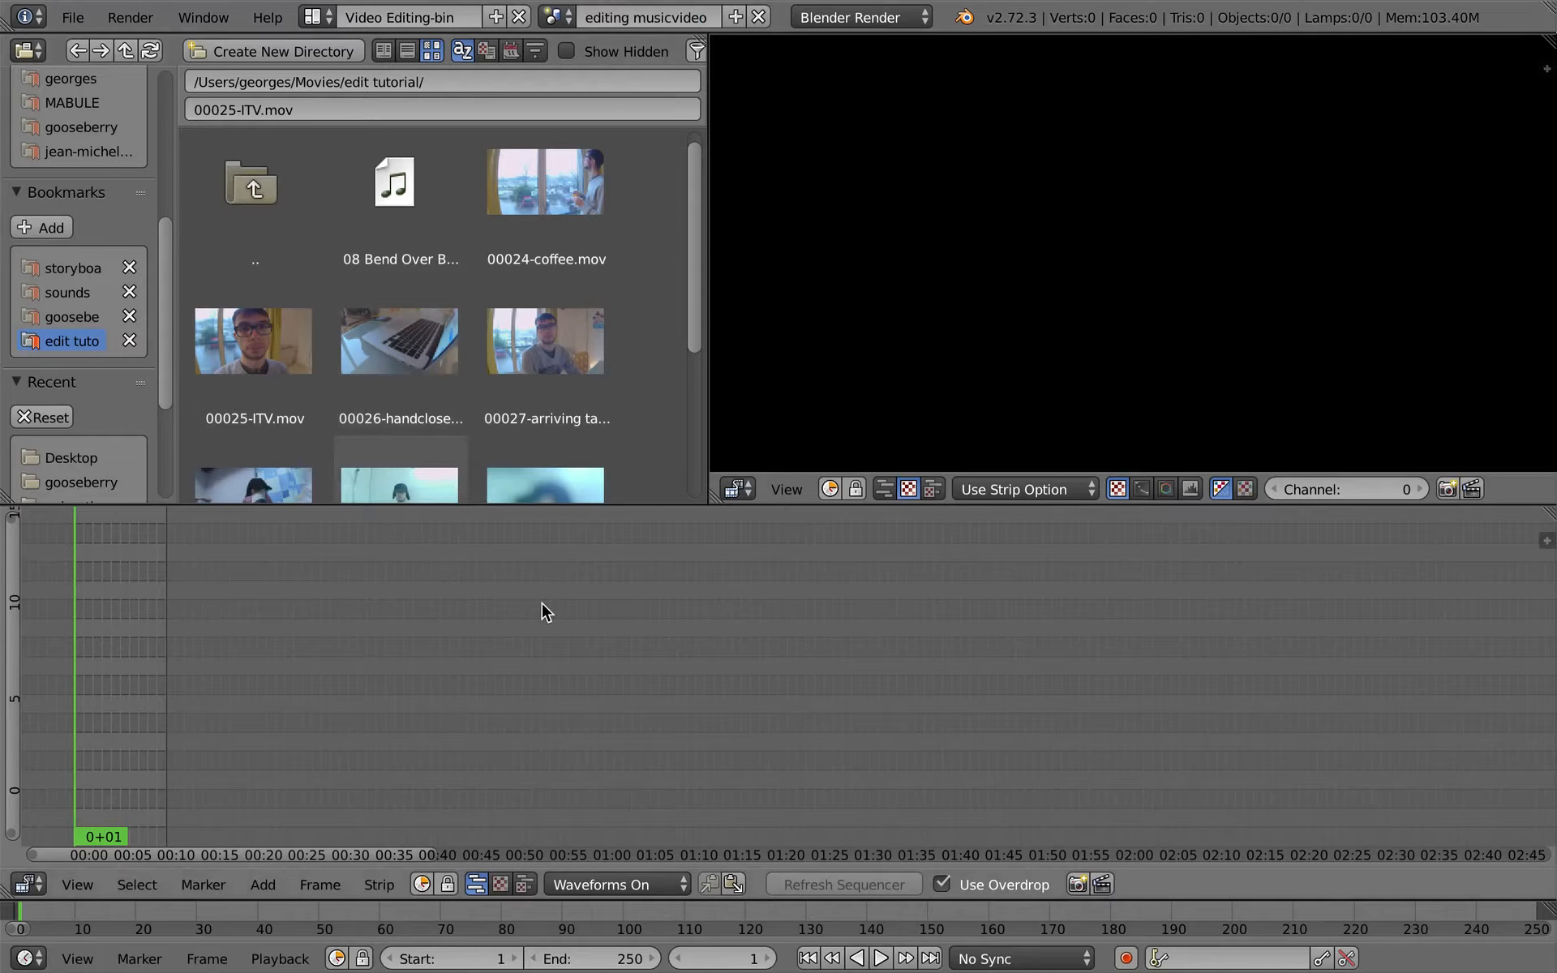
- Set the playback sync mode of the editing musicvideo scene to AV-sync
click(1023, 958)
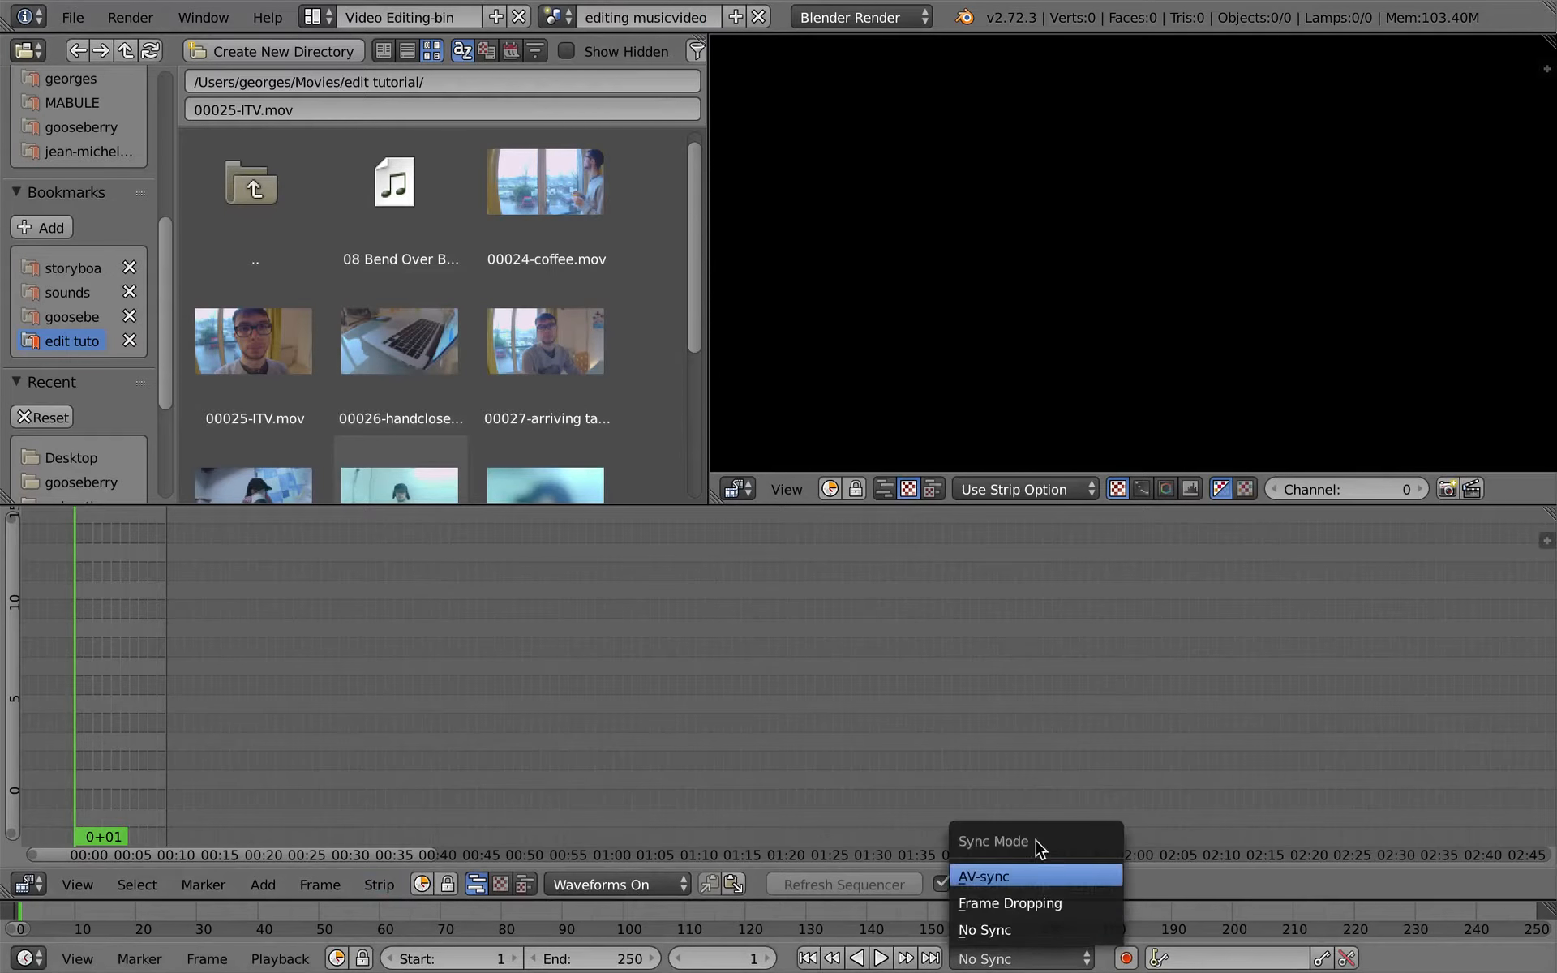
click(998, 876)
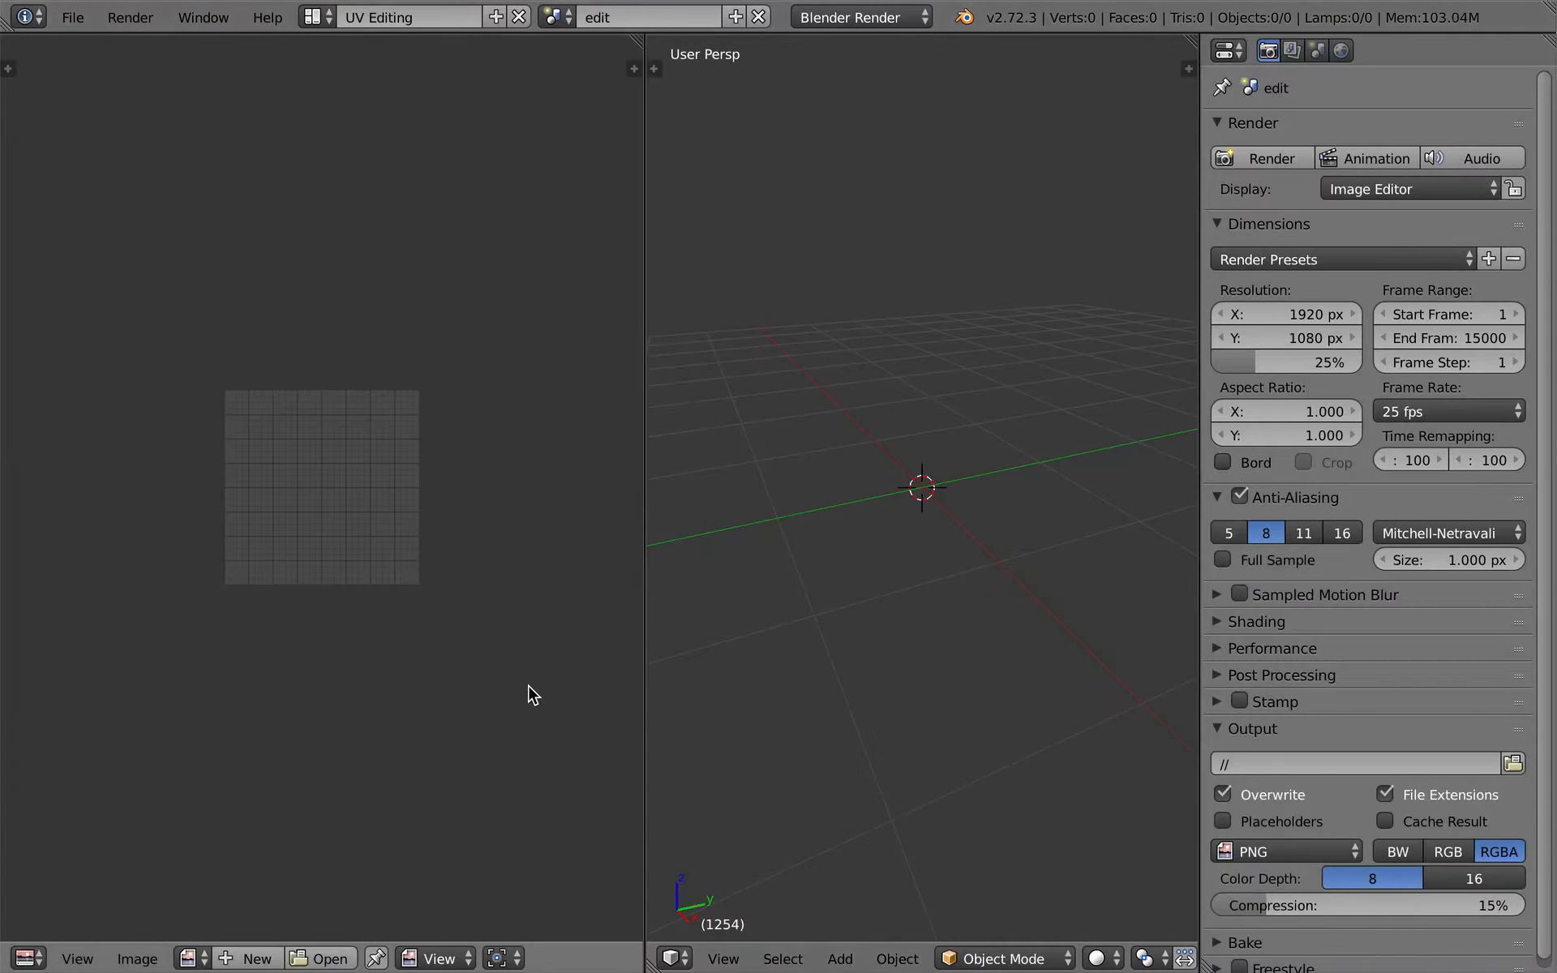
click(1478, 411)
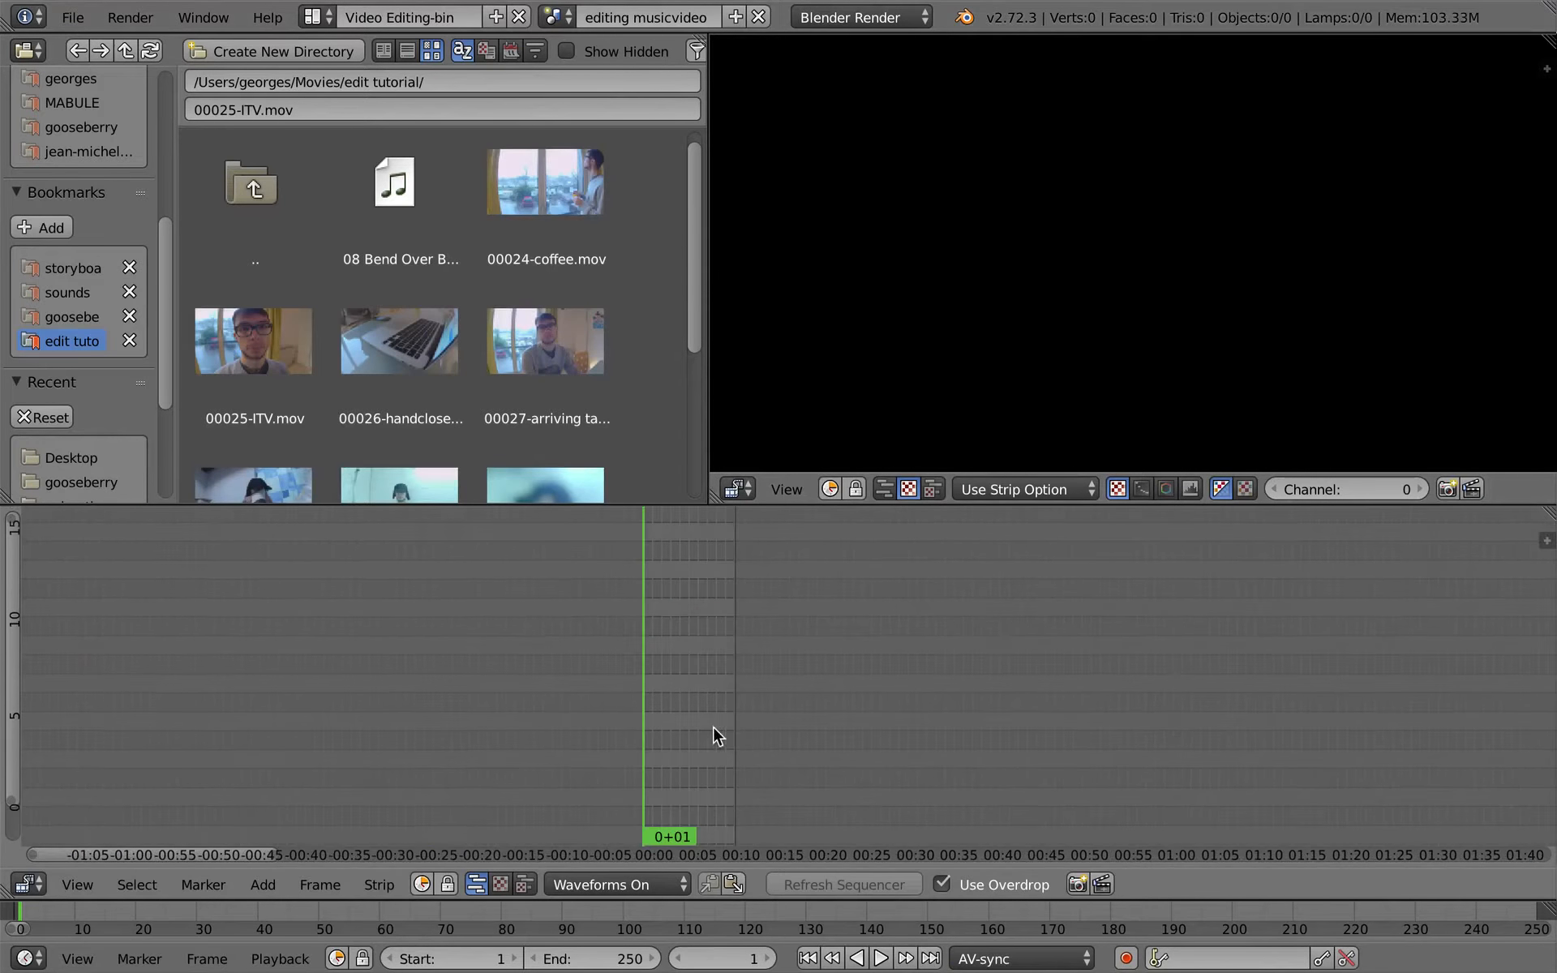
- Add 08 Bend Over Beethoven.mp3 on channel 1 and 00030-shower 50p slowmo.mov on channel 2, both at the start of the timeline
key(Home)
scroll(515, 279, down, 4)
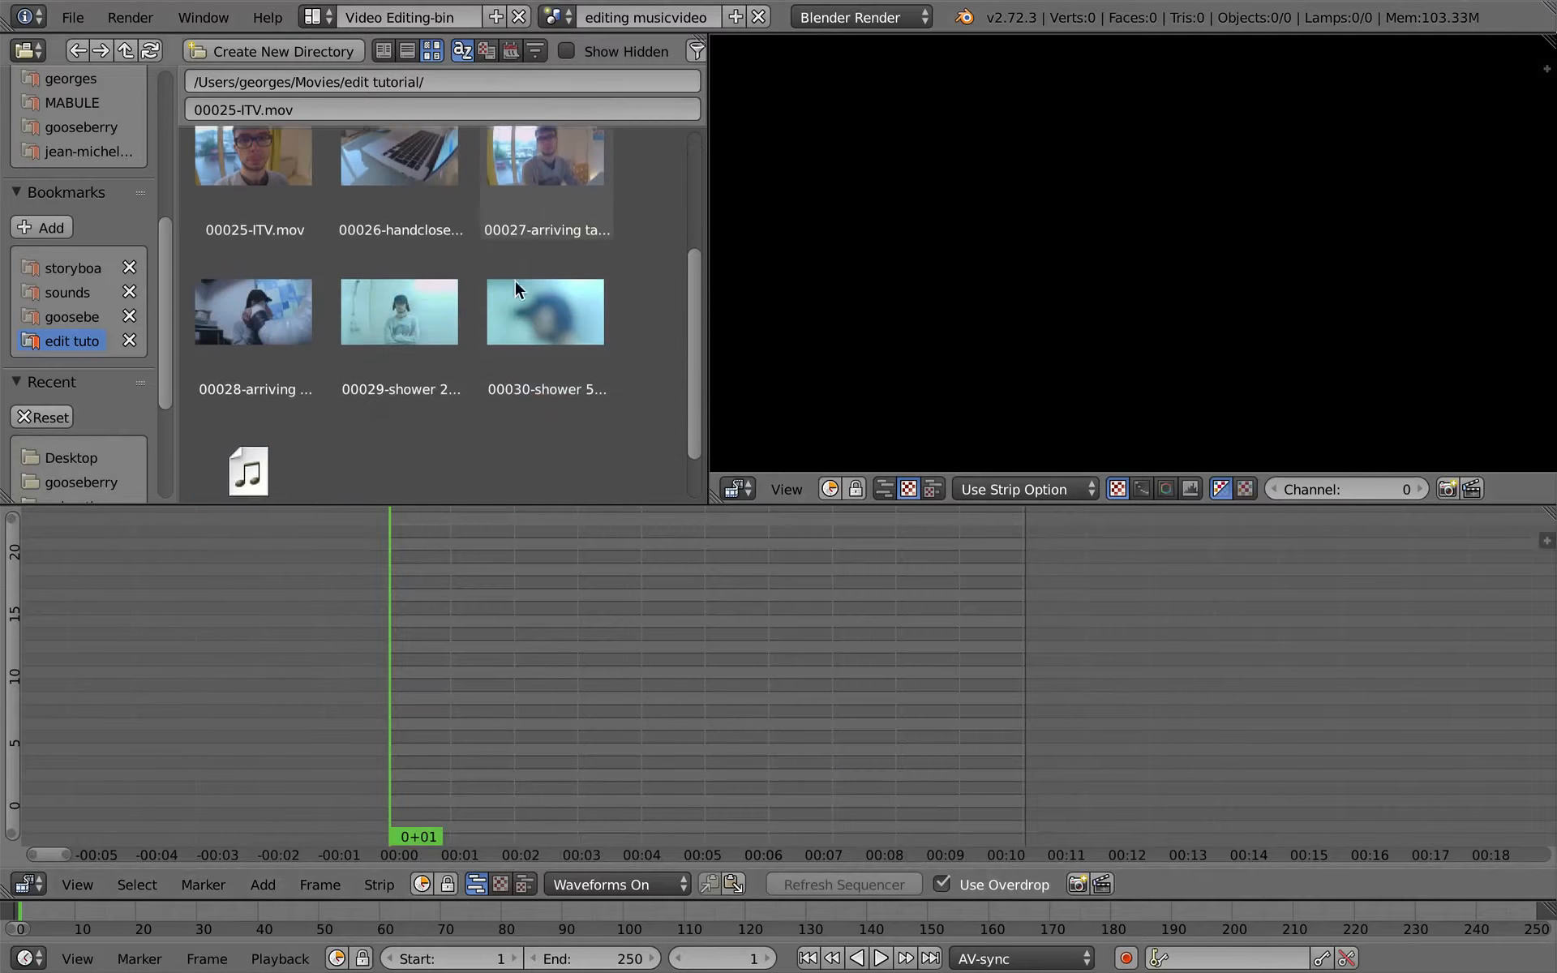
scroll(411, 190, up, 4)
drag(411, 190, 458, 817)
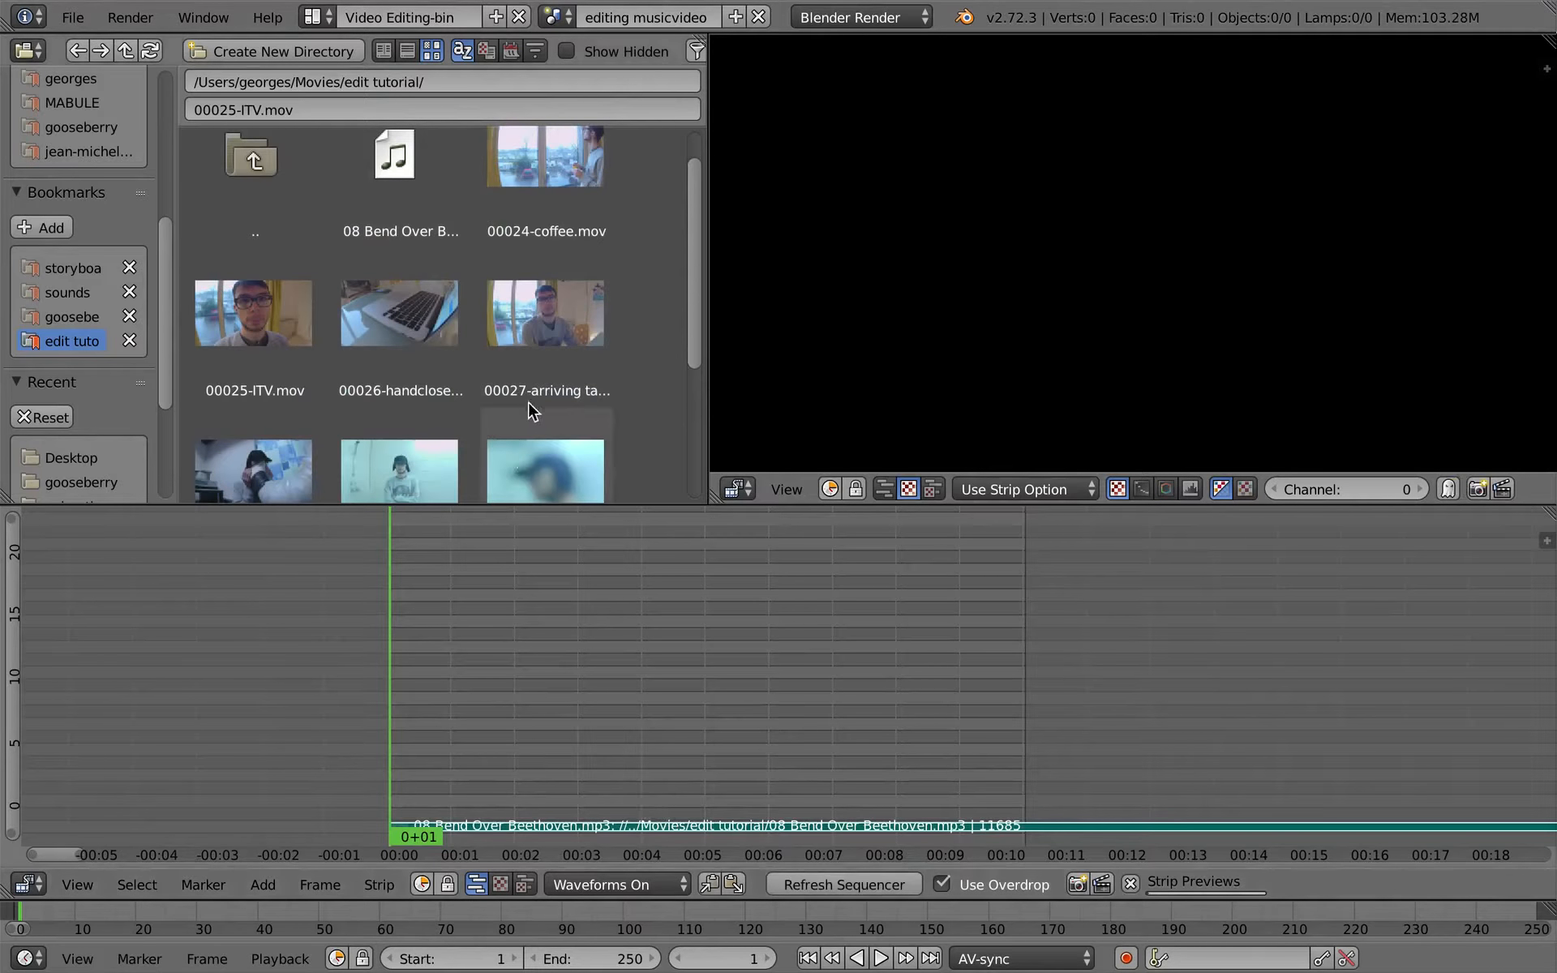
scroll(608, 381, down, 2)
drag(560, 356, 639, 741)
key(ctrl+Up)
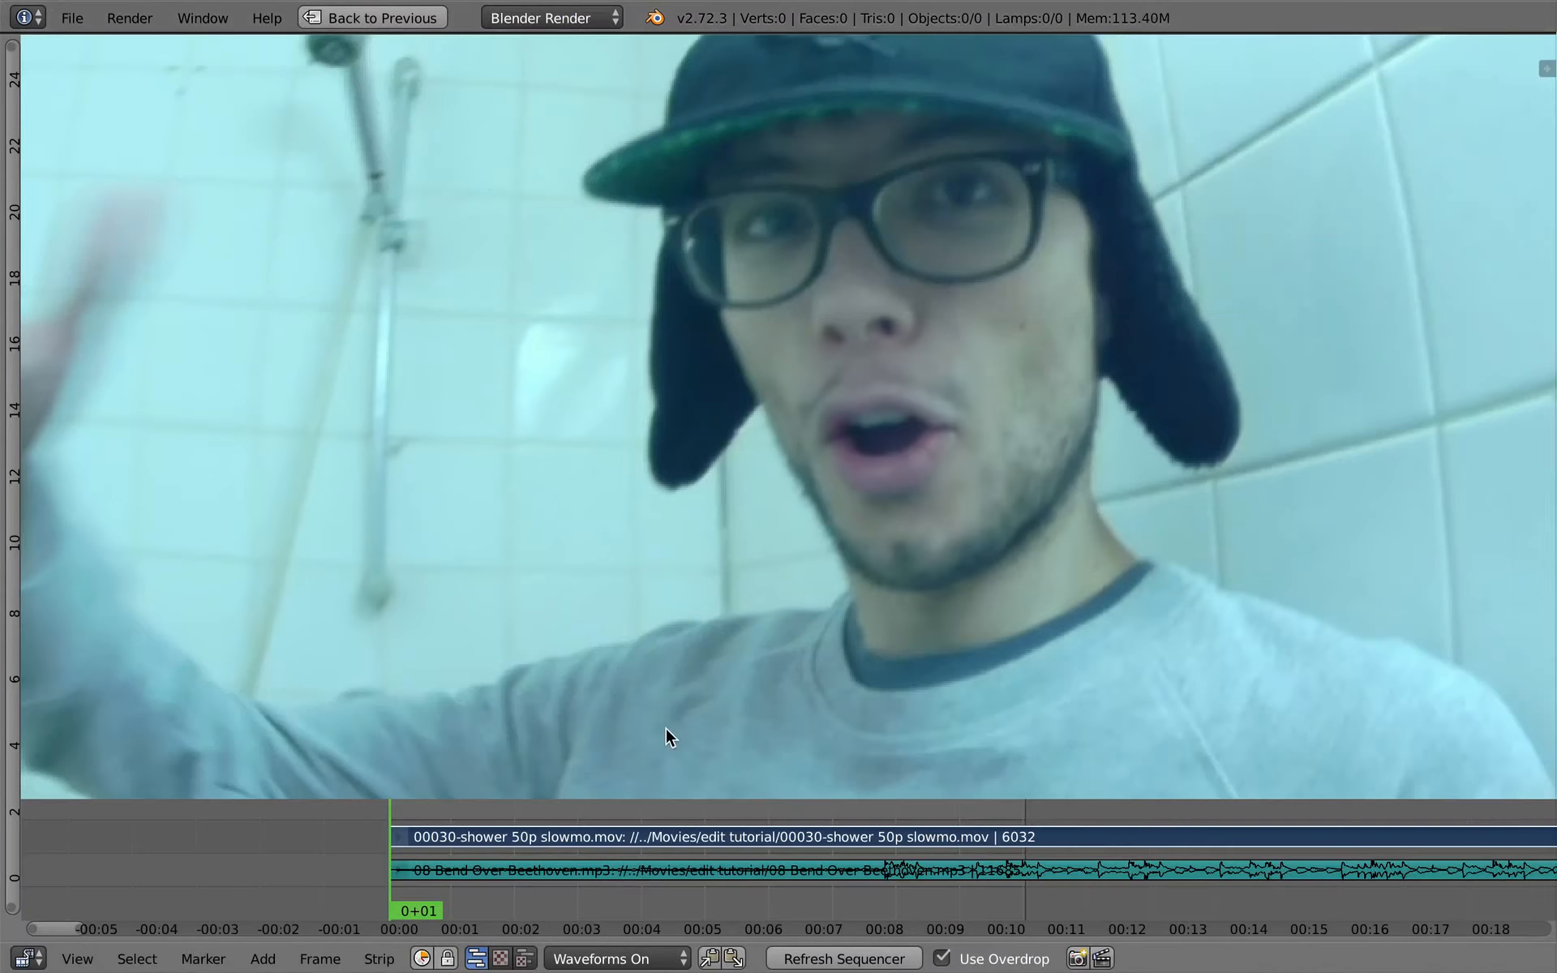
key(ctrl+Up)
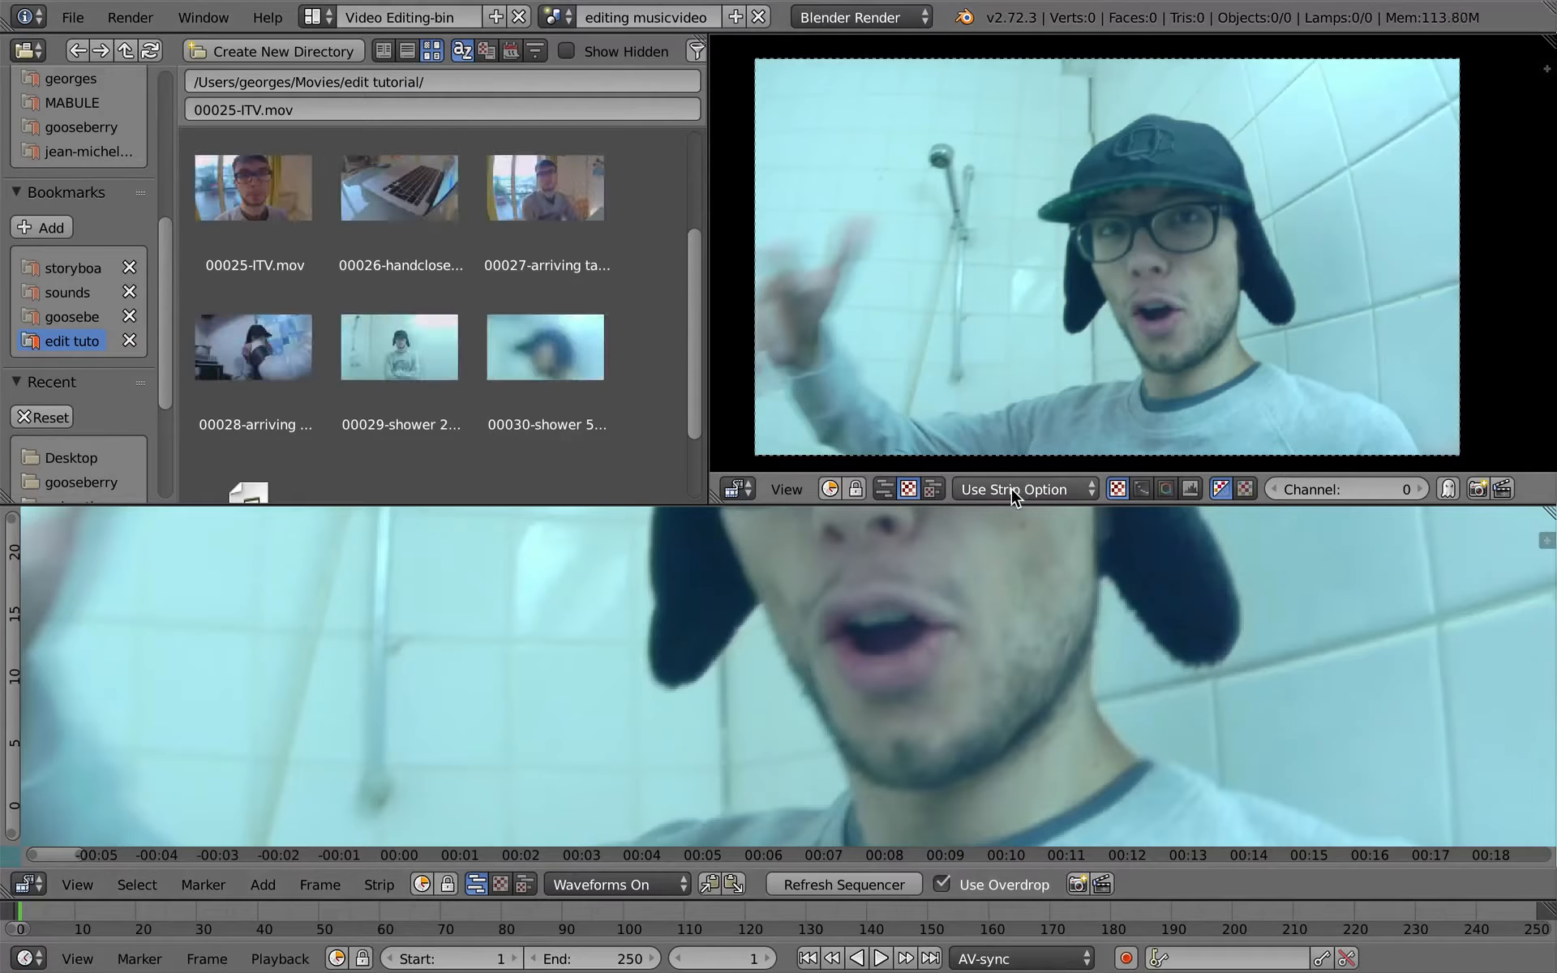
- Set the editing musicvideo scene's render resolution to 25% and its frame rate to 25 fps
key(ctrl+Left)
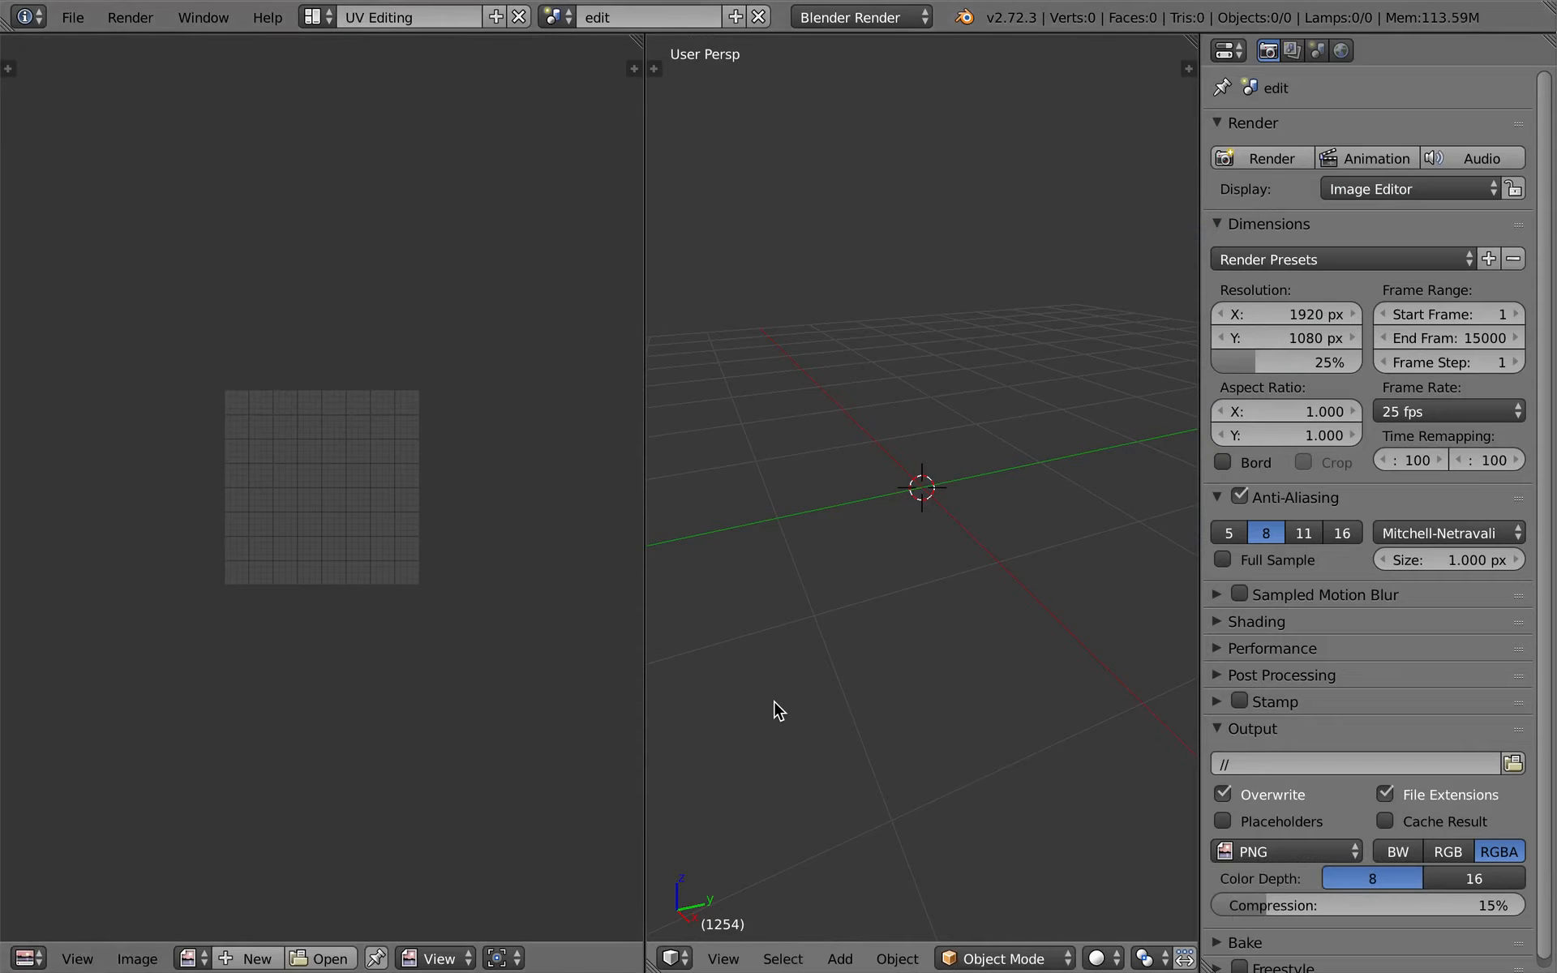
click(555, 17)
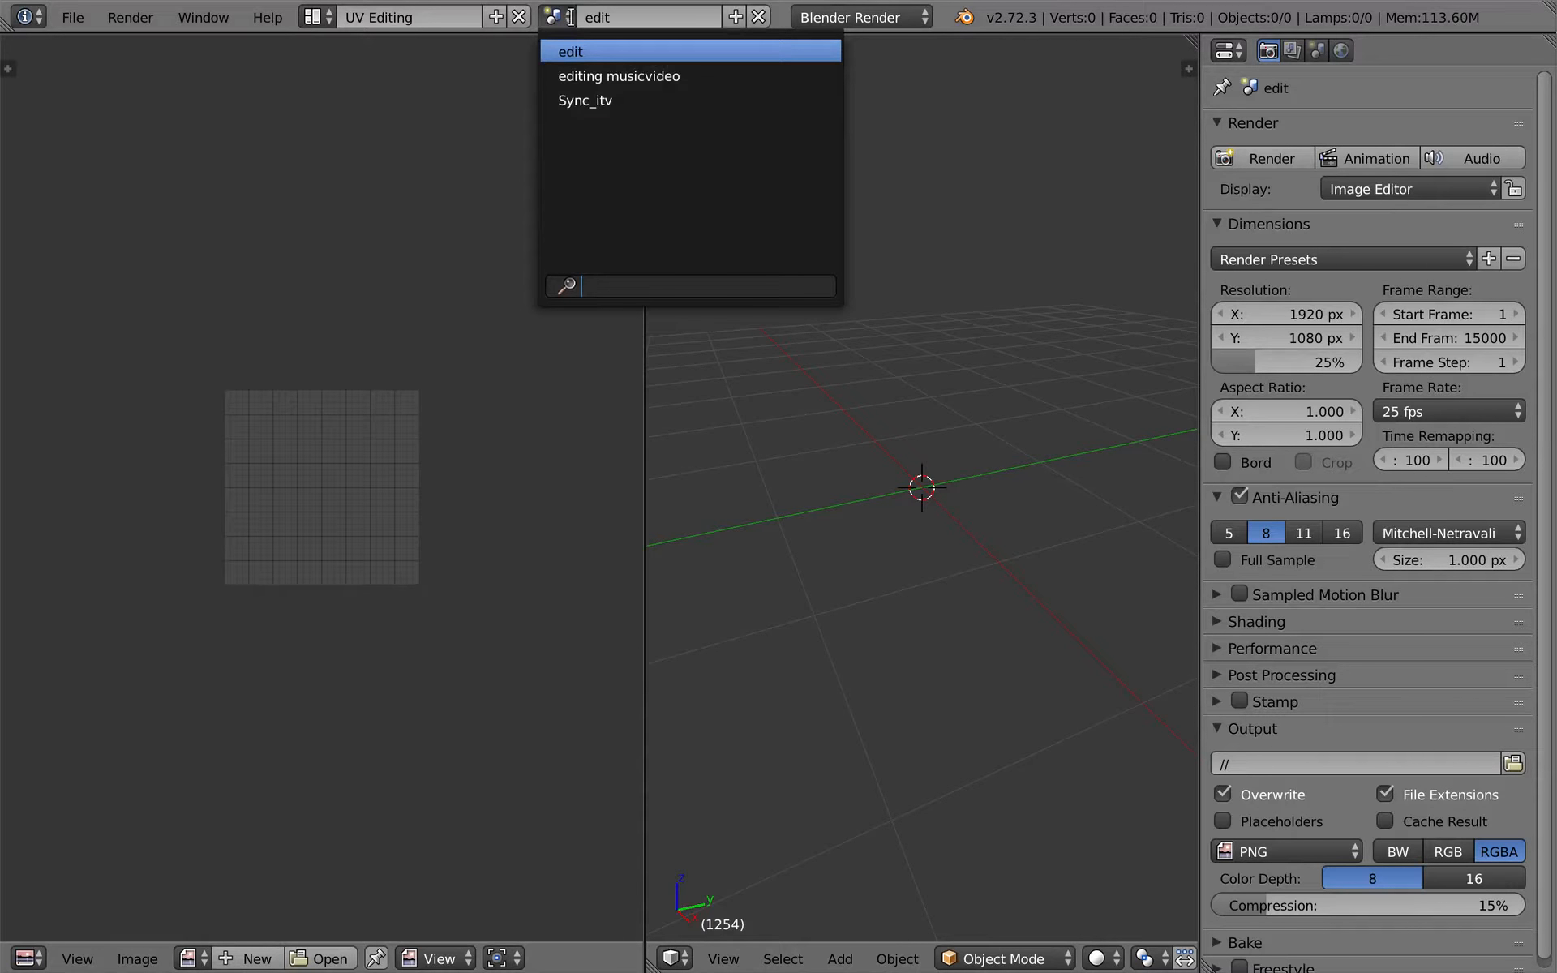
click(569, 19)
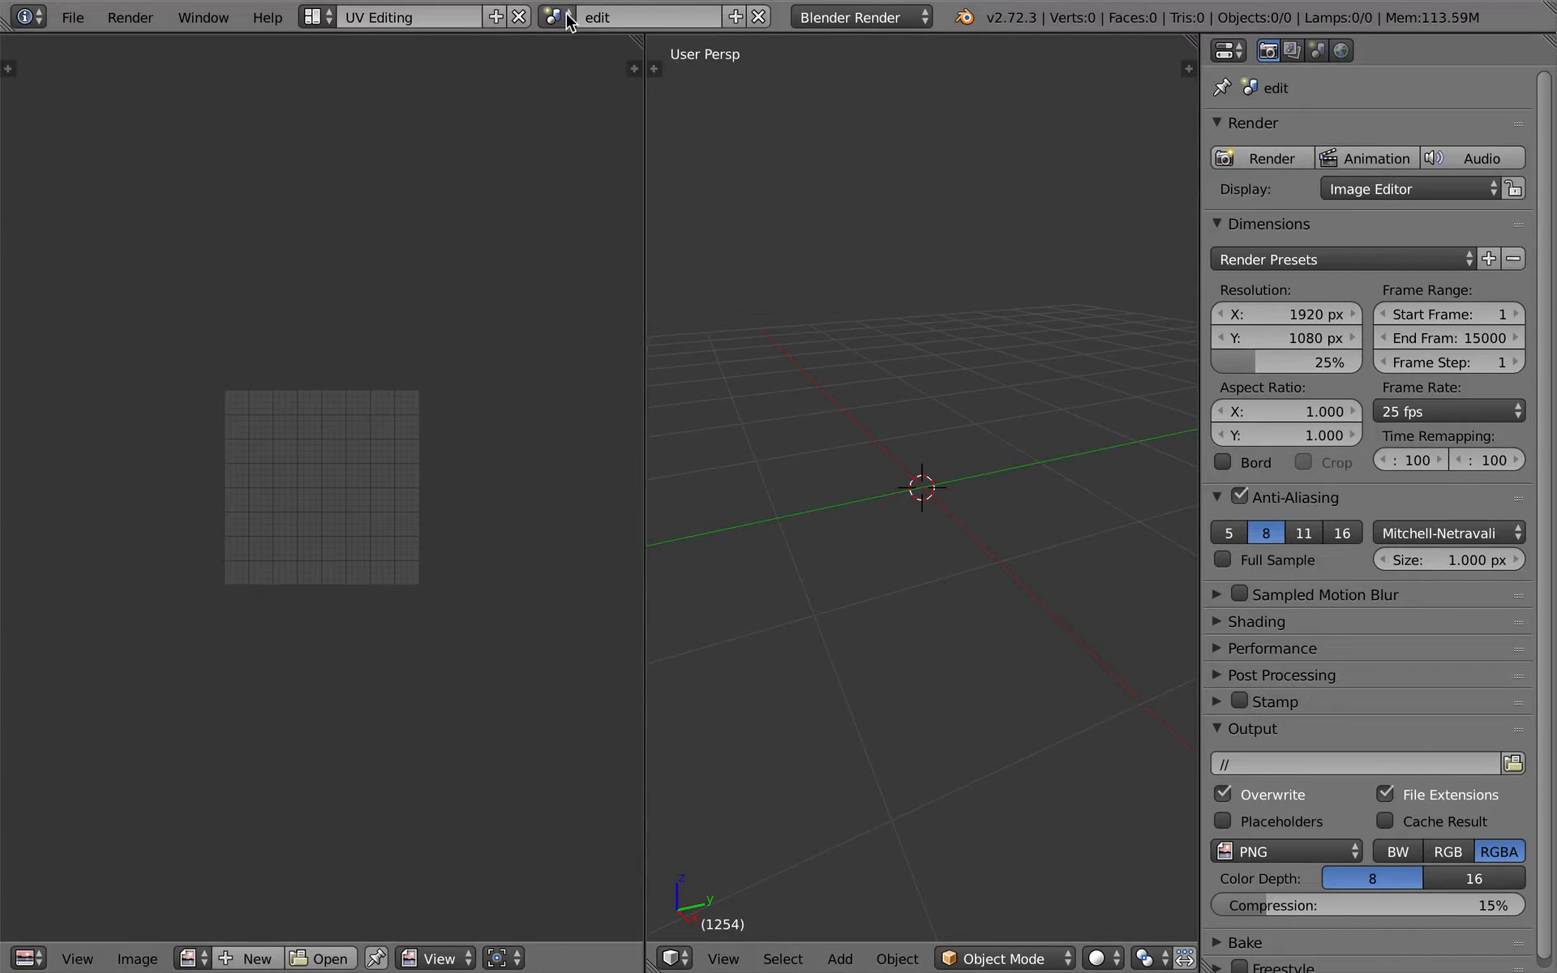
click(562, 18)
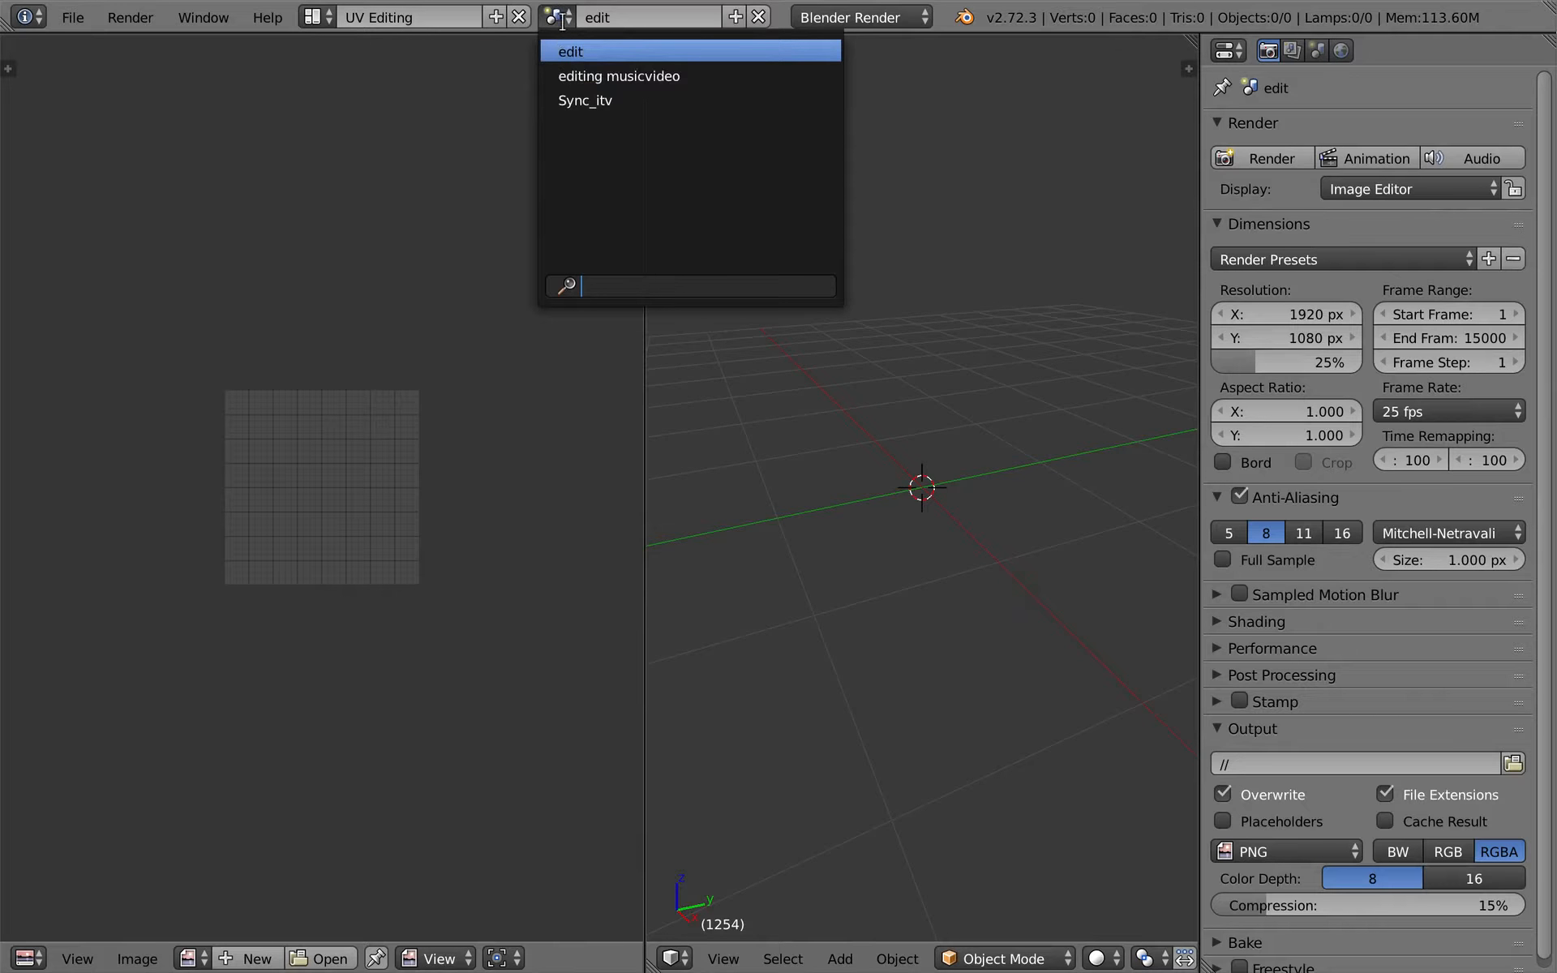
click(576, 77)
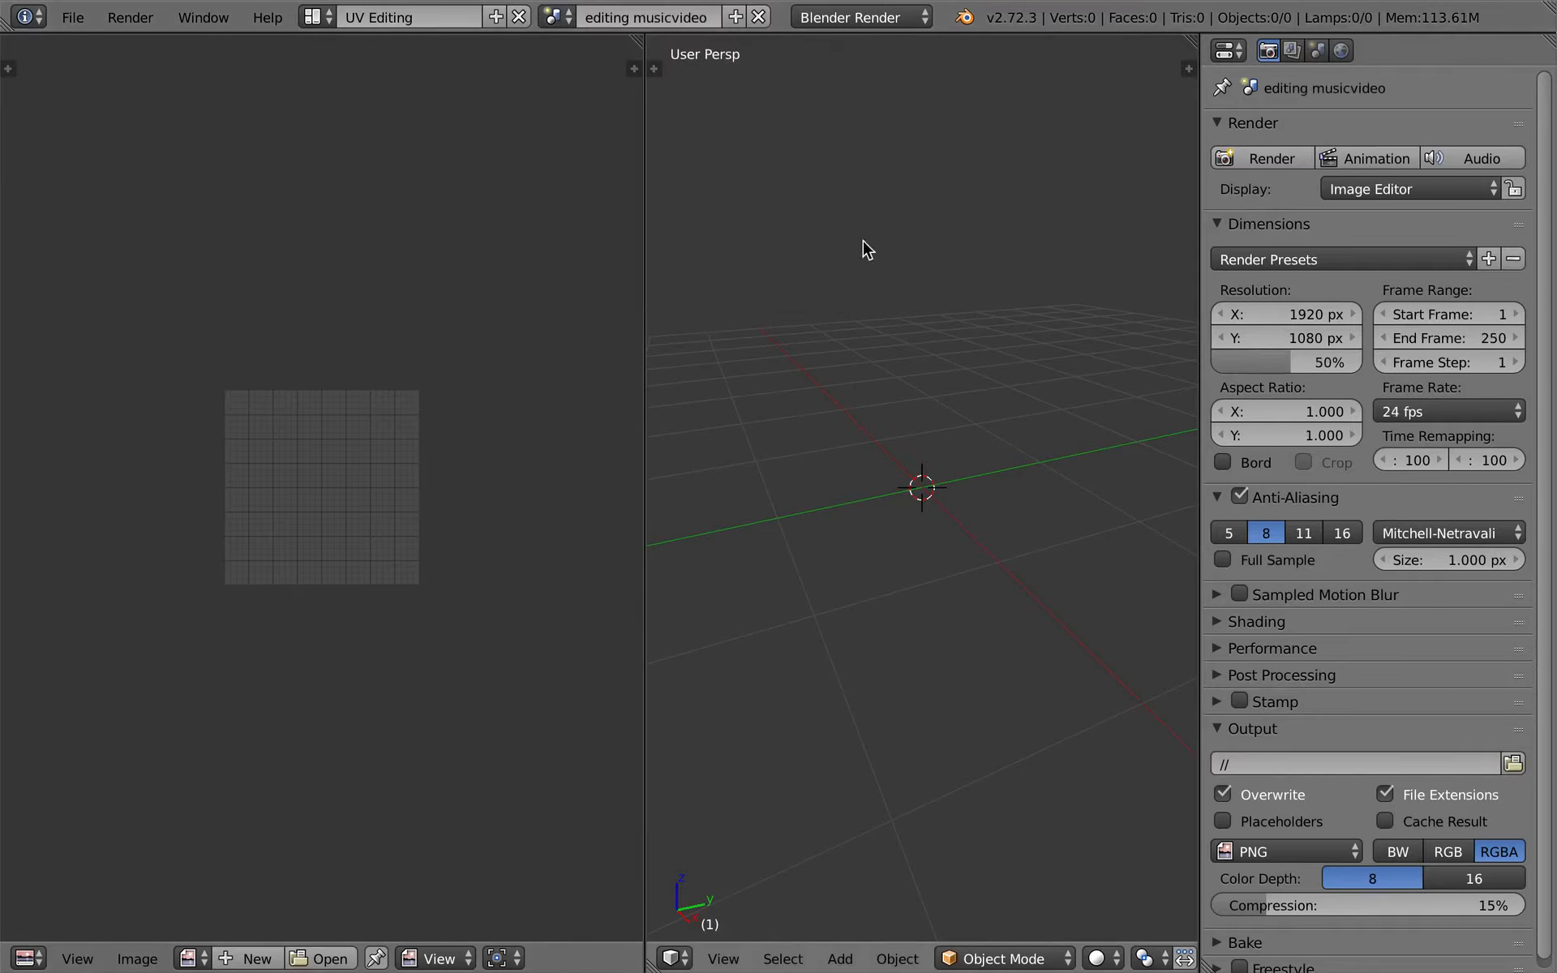
text(25)
key(Return)
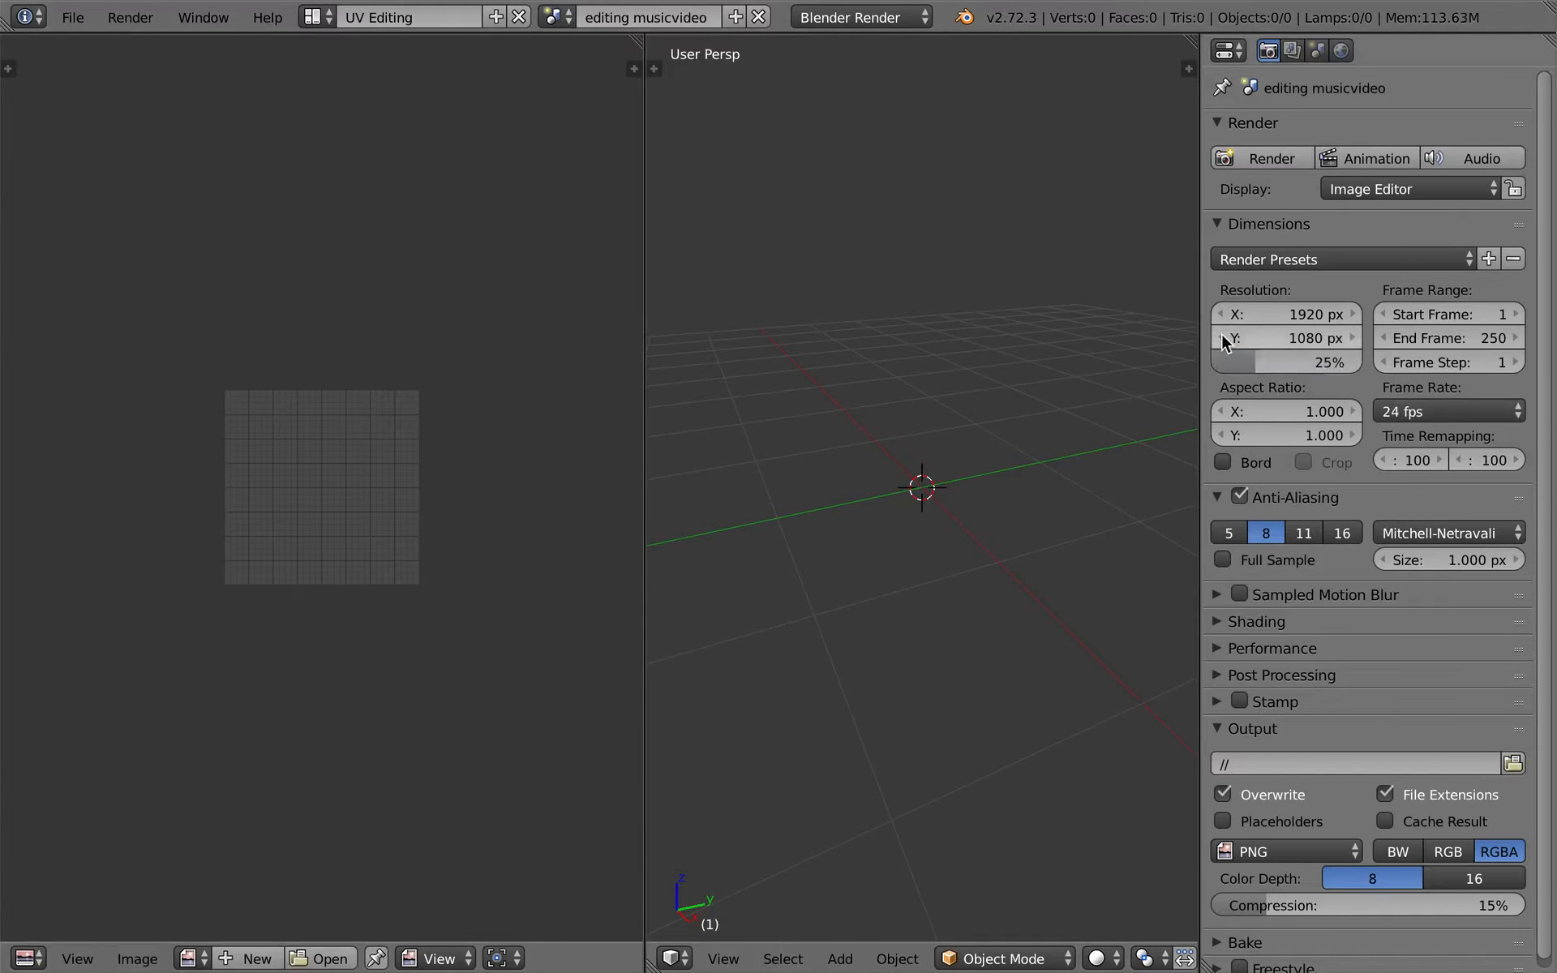
click(1492, 419)
click(1490, 485)
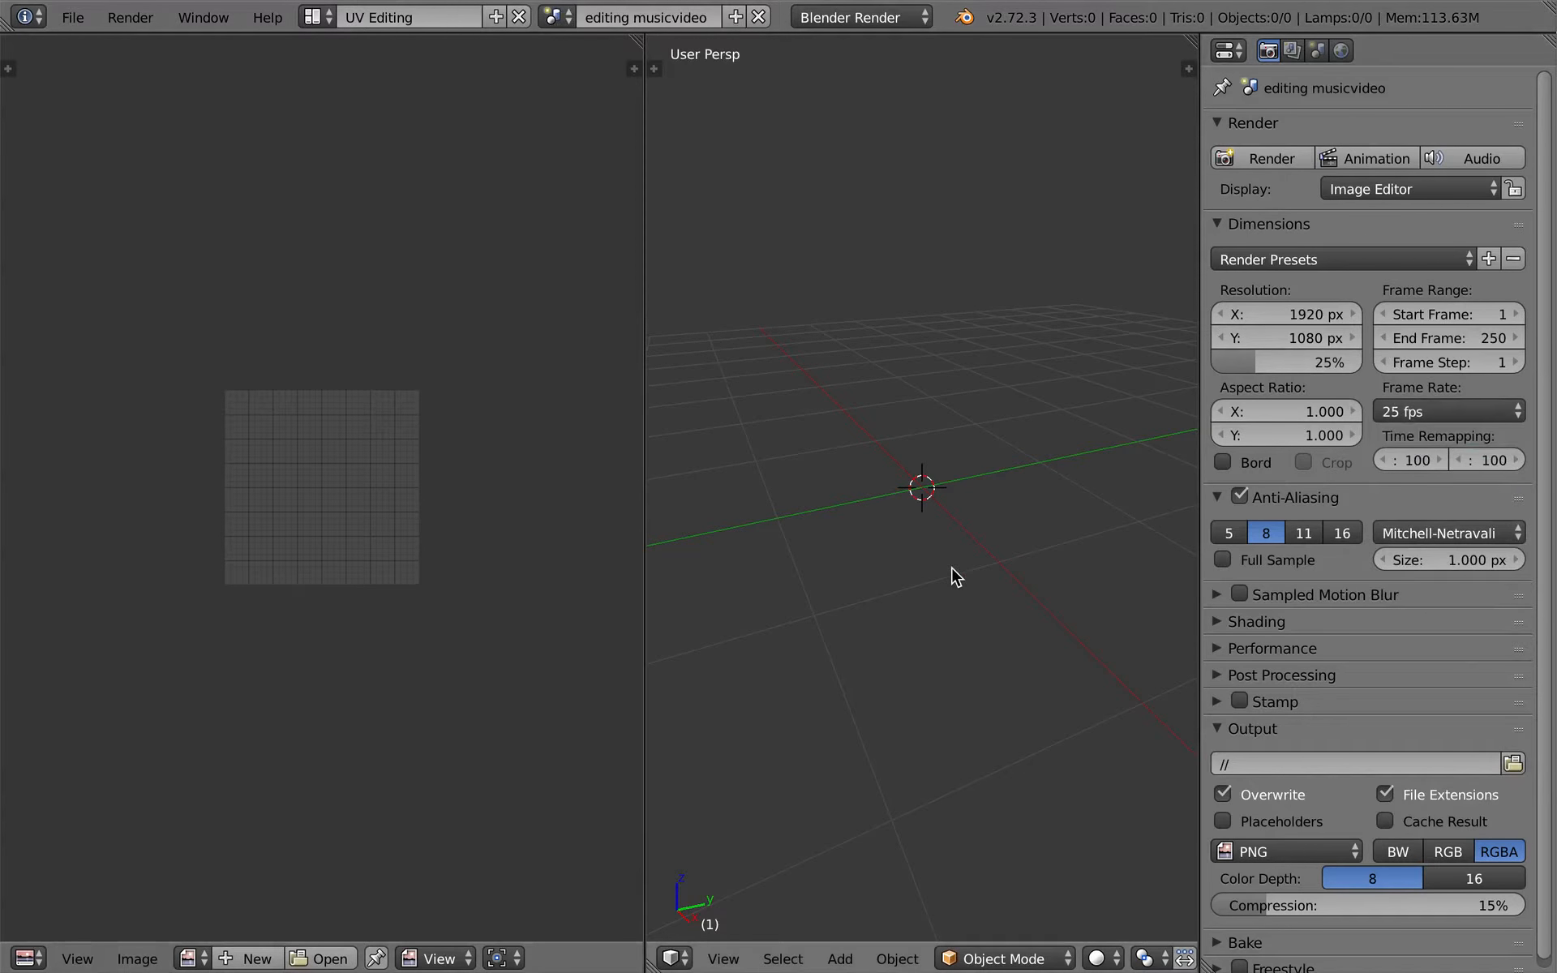
- Play the shower clip together with the music from the start of the timeline to review both strips
key(ctrl+Right)
key(ctrl+Up)
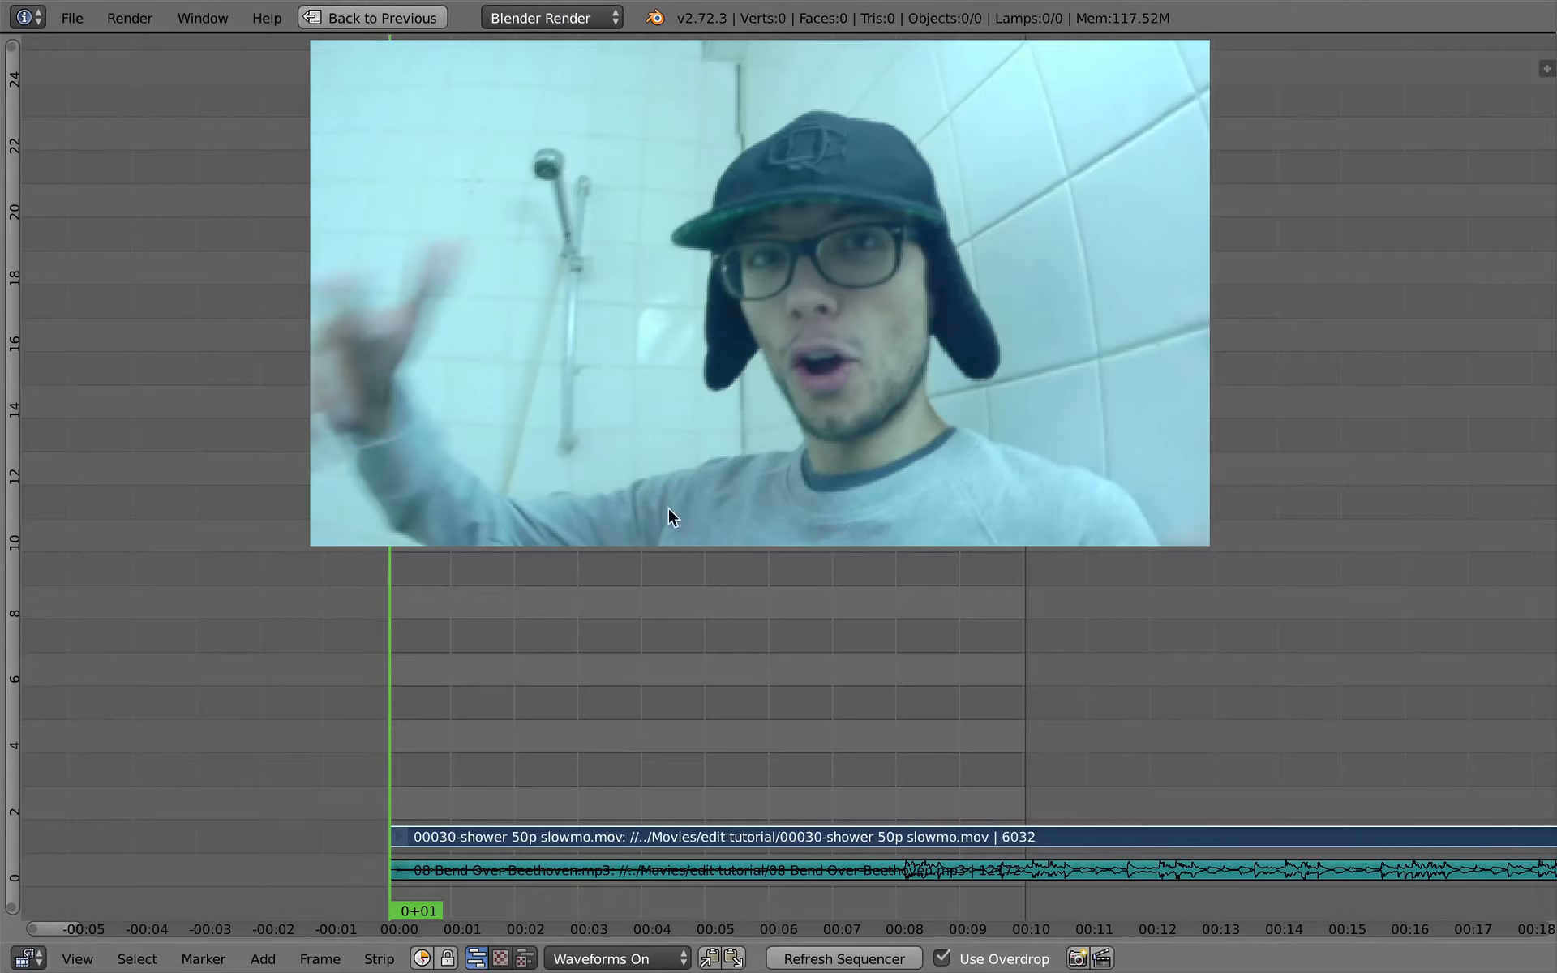
key(a)
right_click(660, 869)
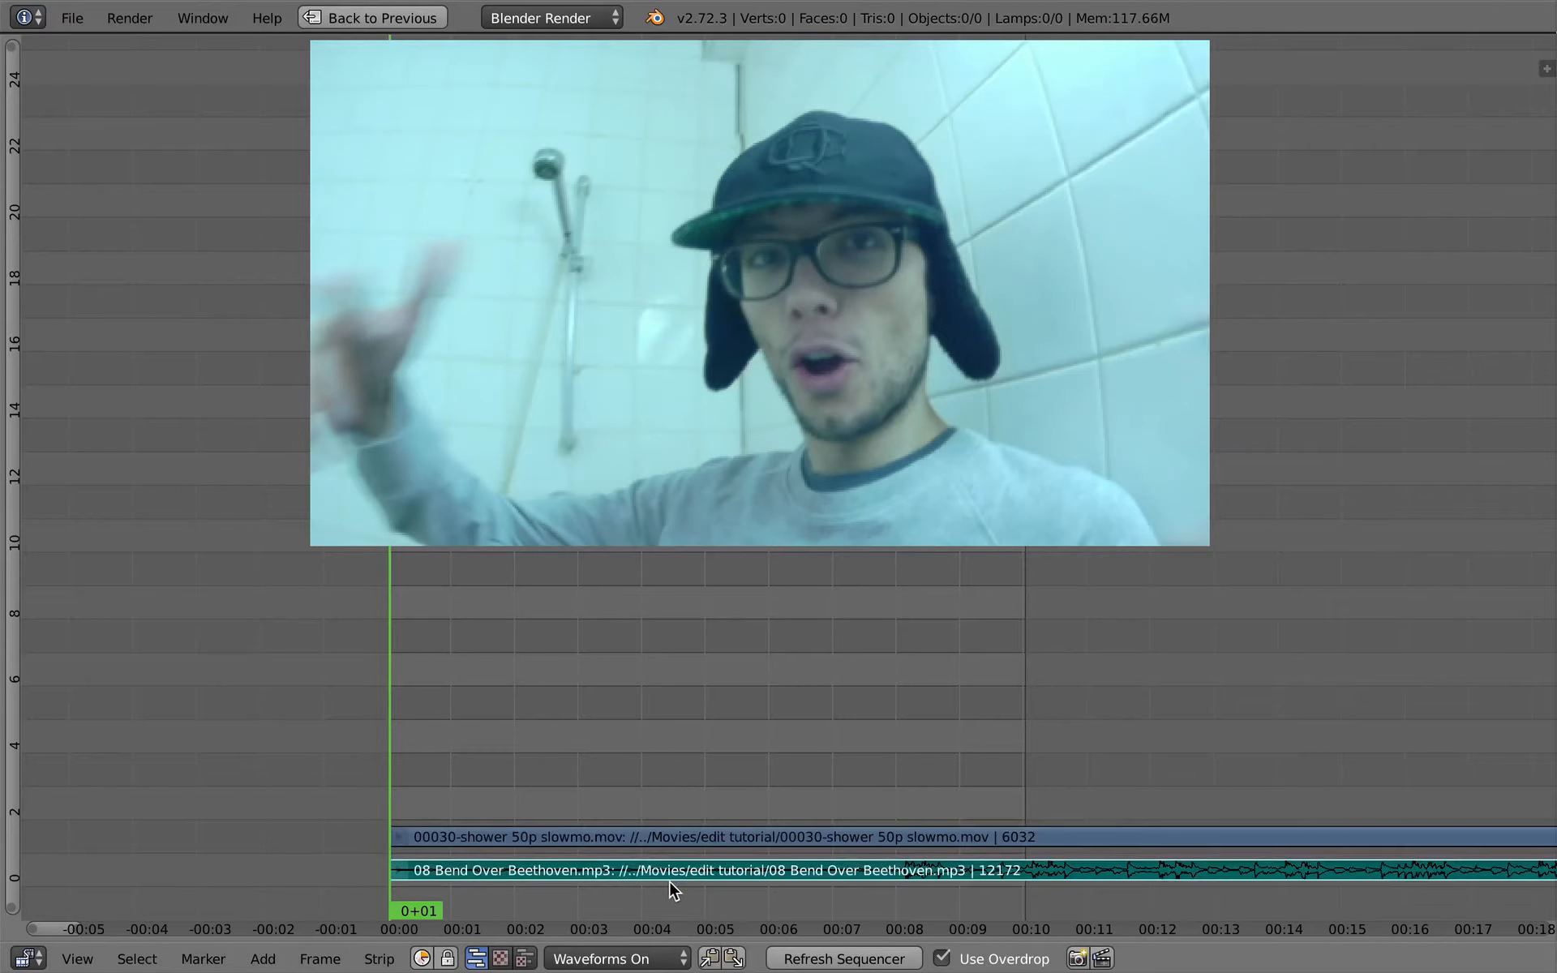
key(alt+a)
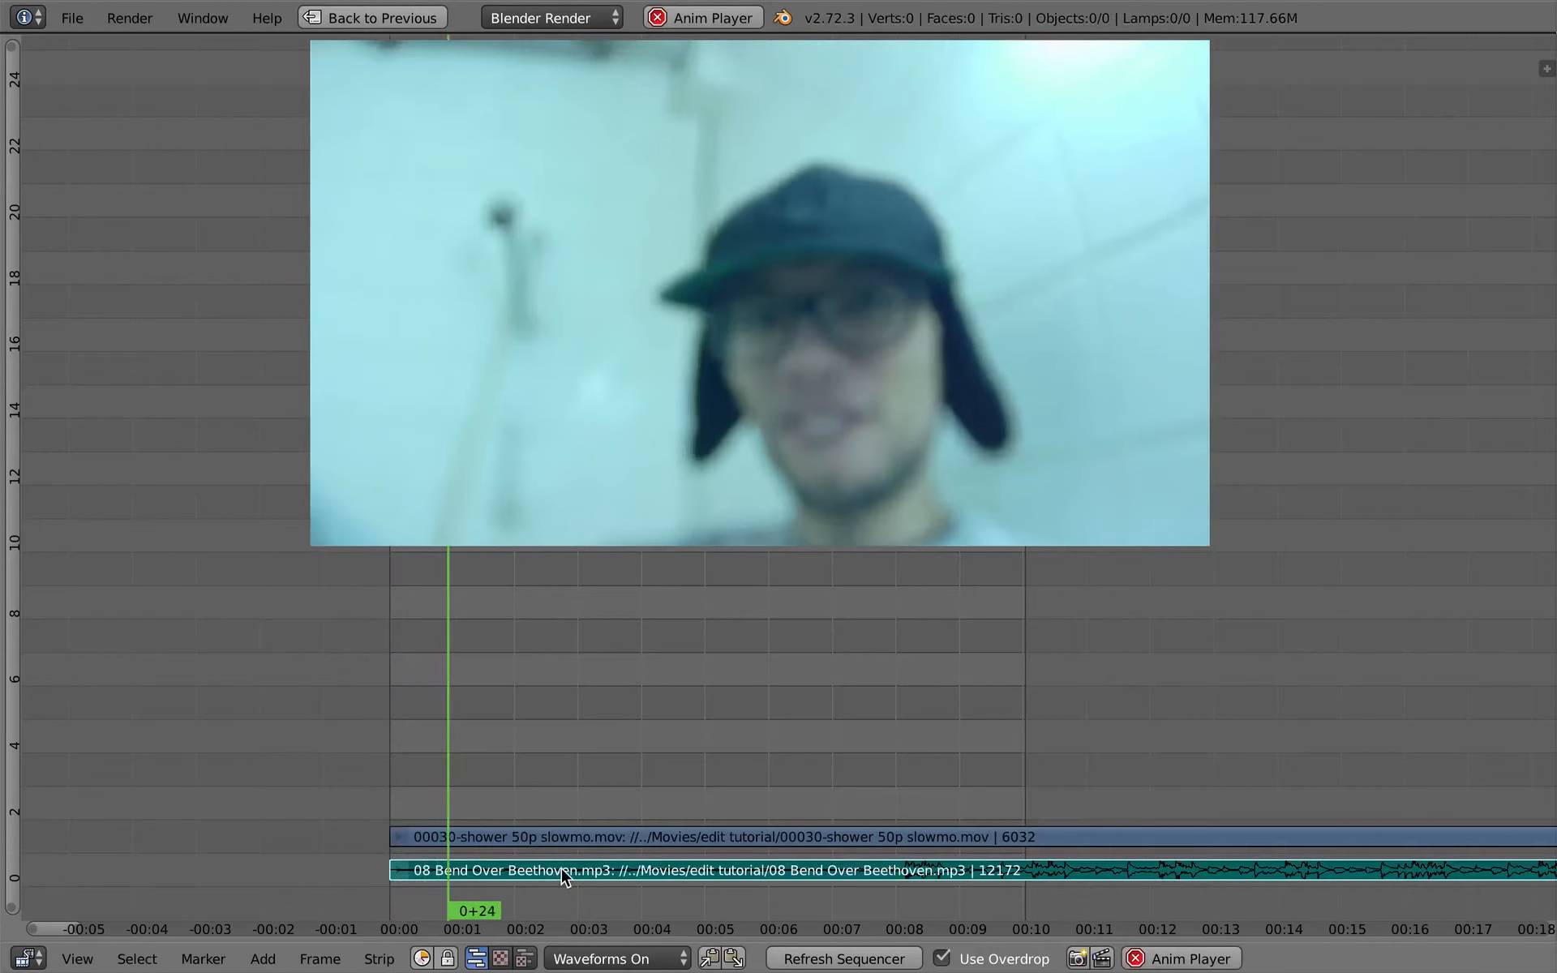
key(alt+a)
right_click(558, 842)
key(alt+a)
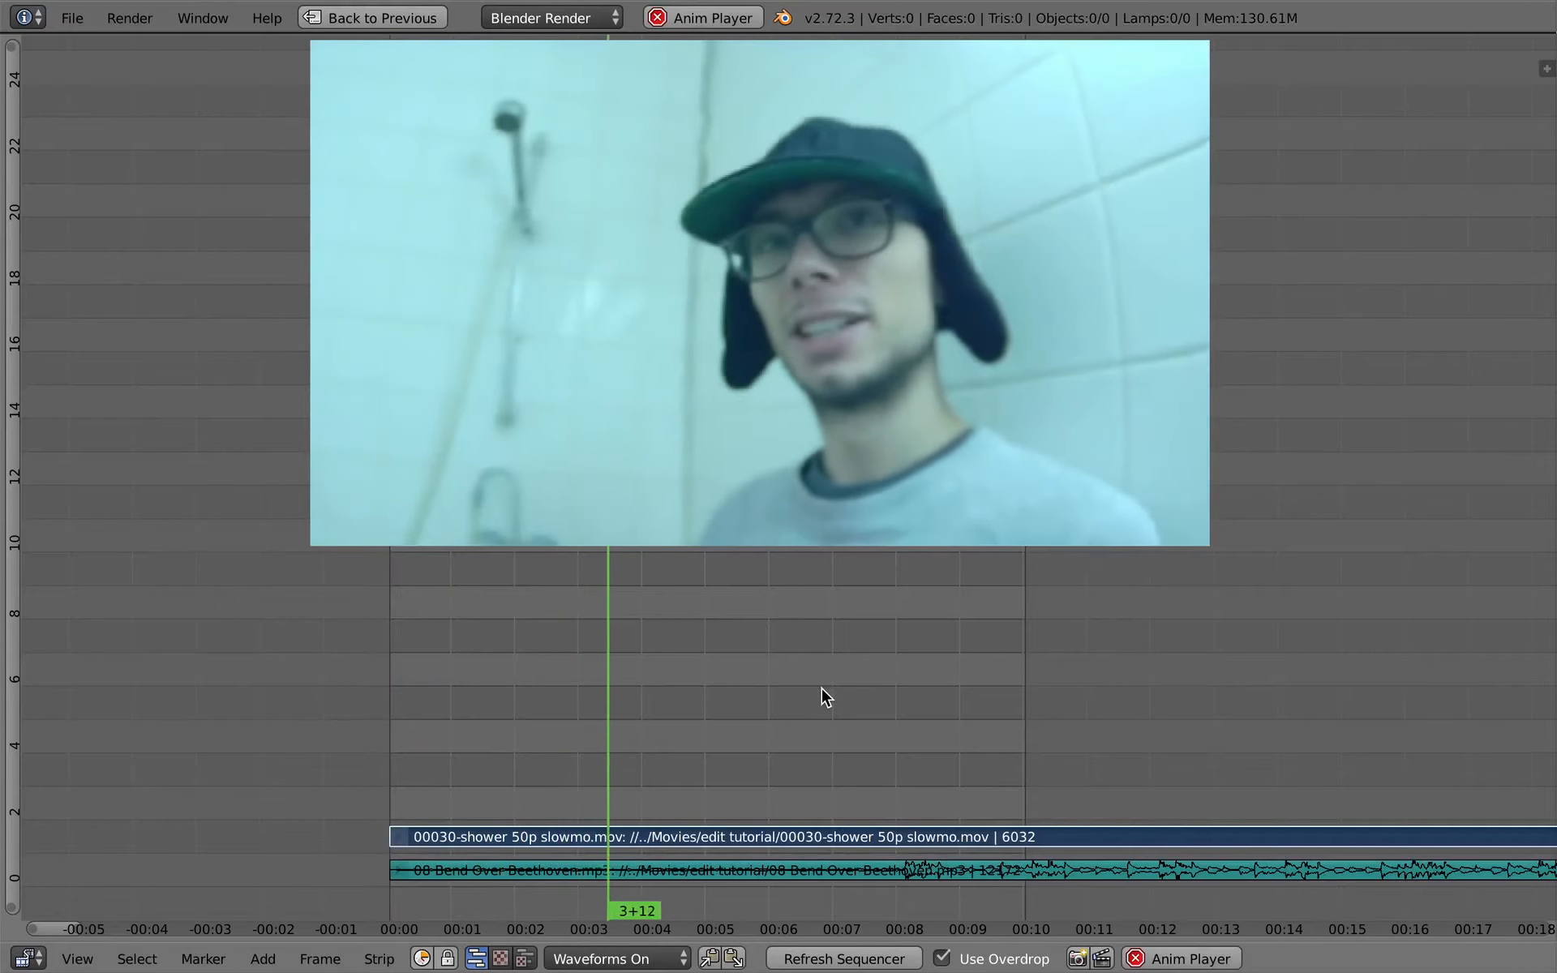
scroll(796, 799, down, 8)
middle_drag(775, 798, 631, 669)
- Stop playback and set the end frame of the editing musicvideo scene to 2500
key(ctrl+Up)
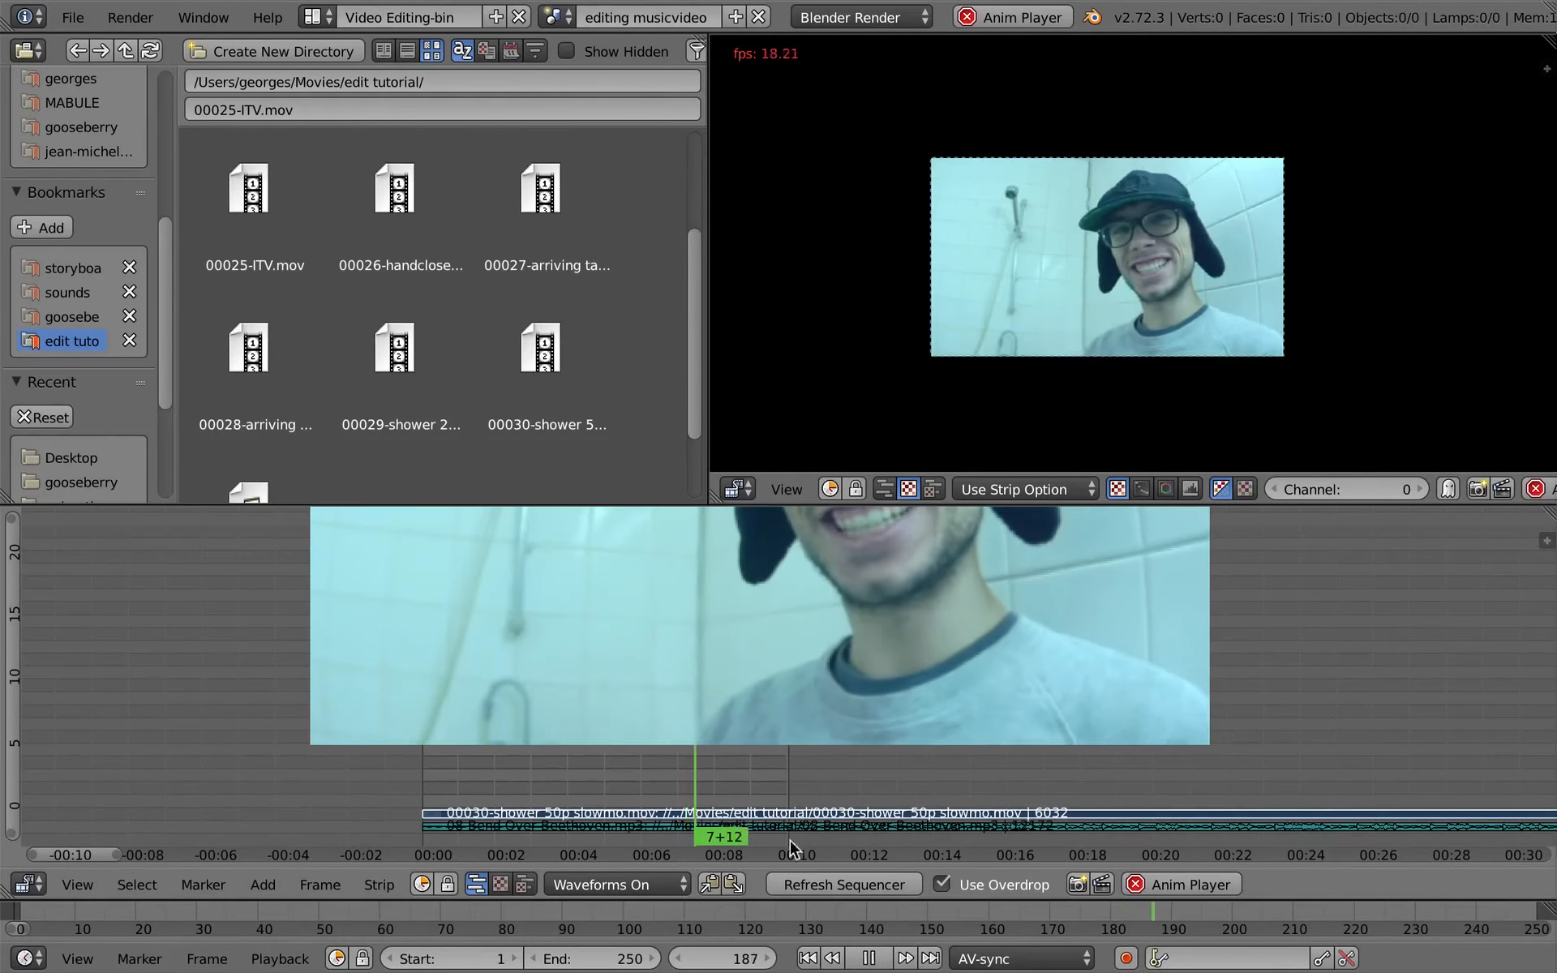
drag(598, 959, 957, 957)
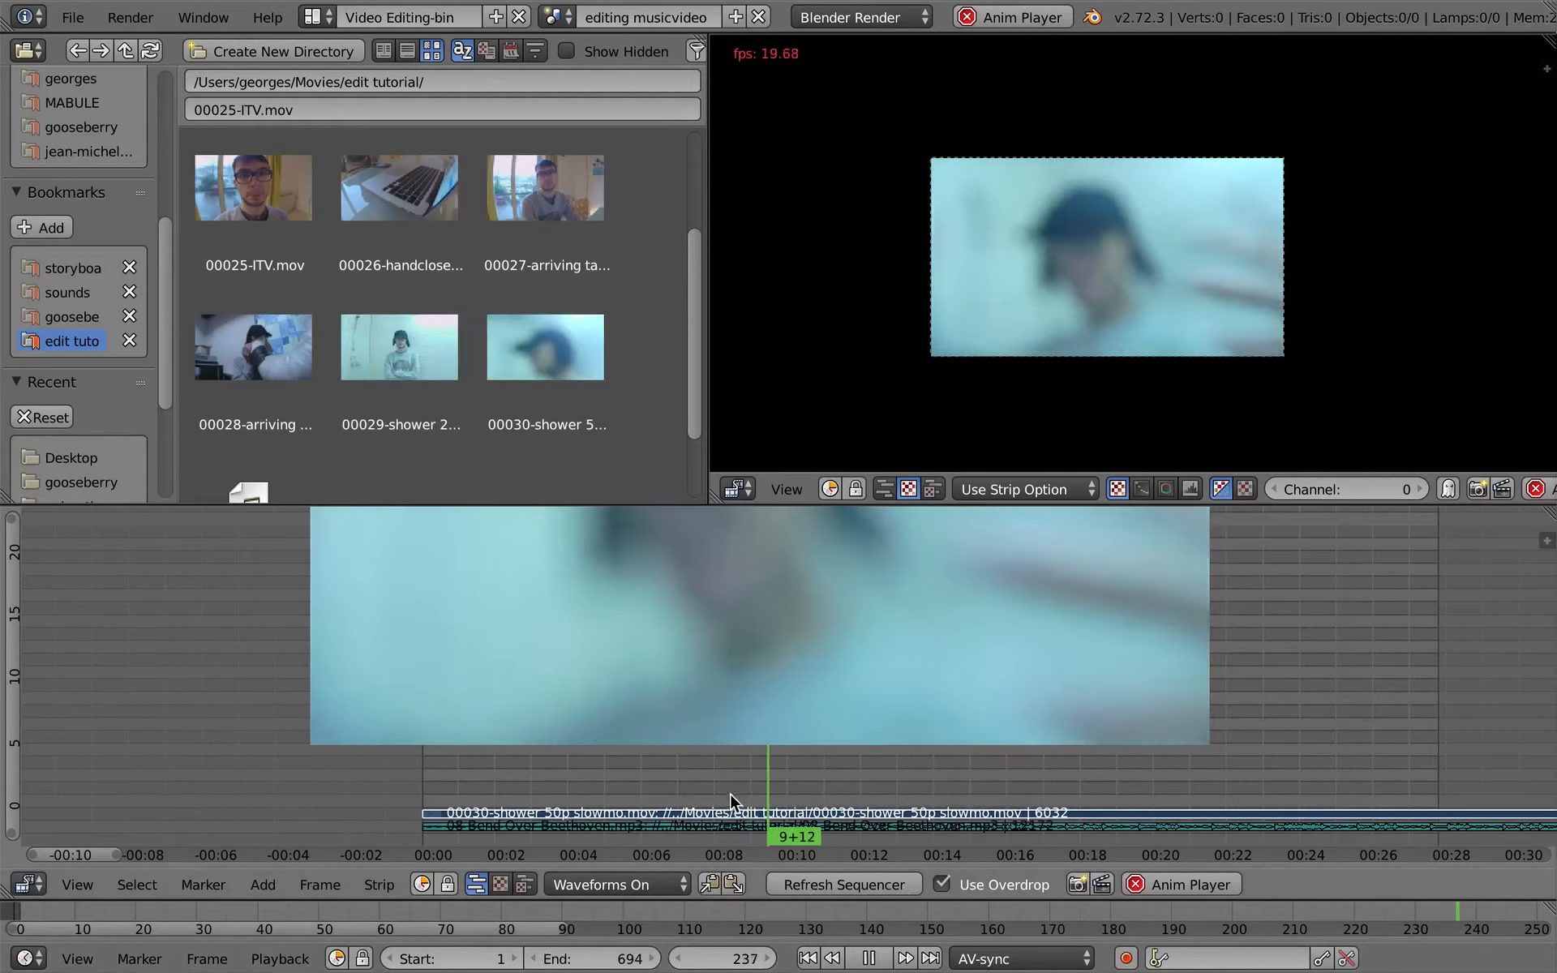
key(alt+a)
ctrl+middle_drag(762, 658, 611, 688)
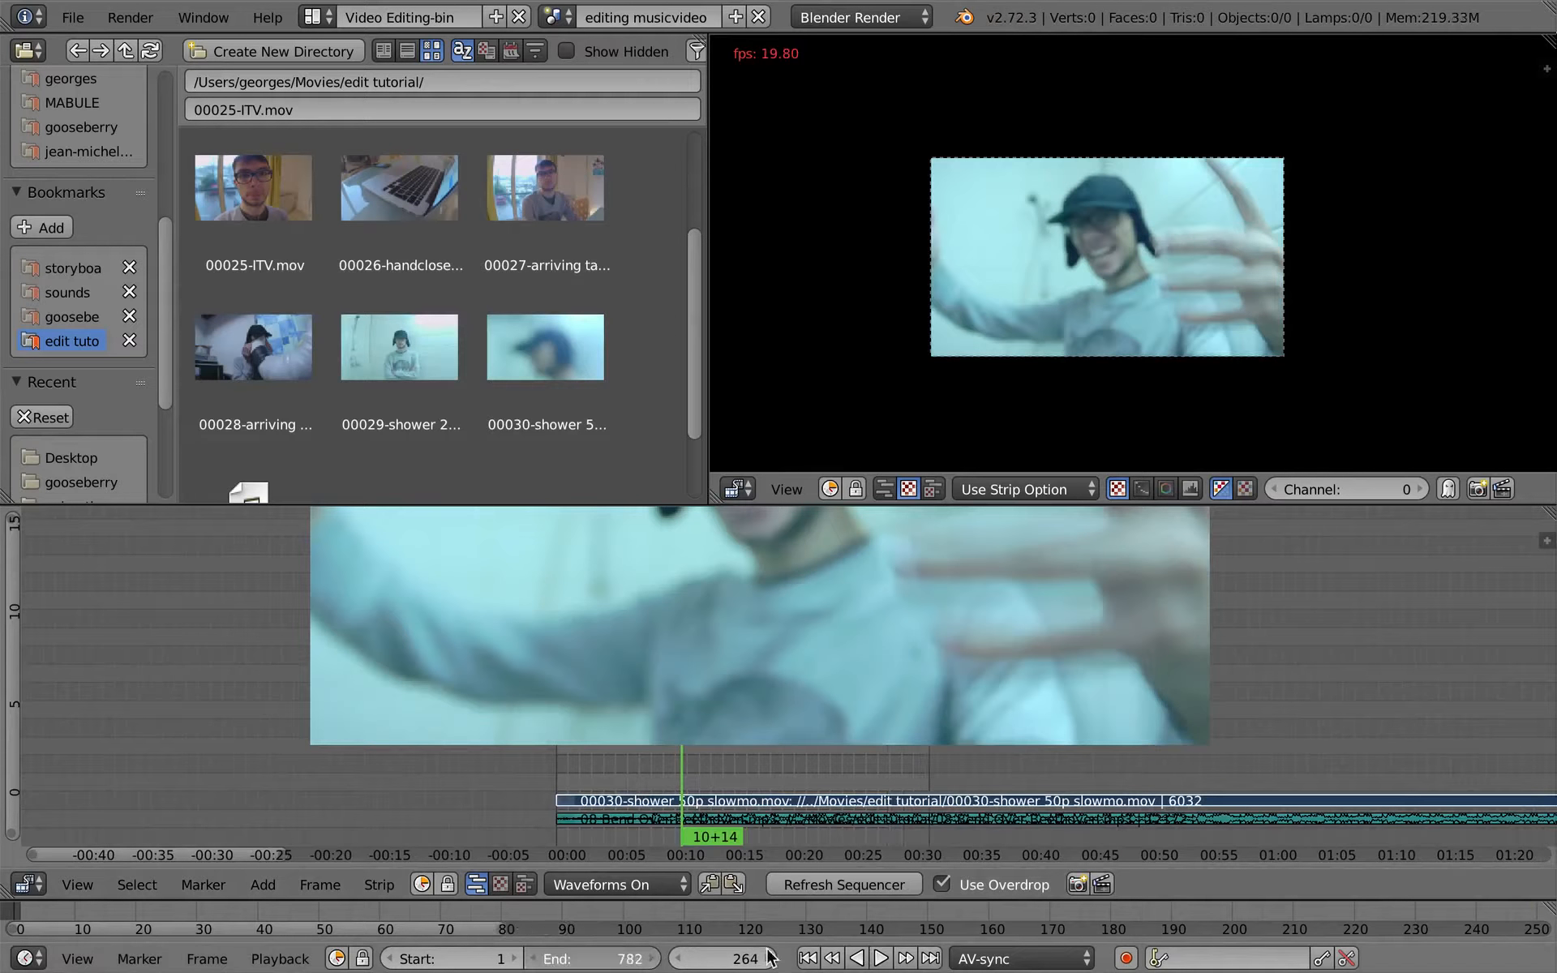
drag(767, 959, 860, 951)
mouse_move(785, 923)
ctrl+middle_down()
mouse_move(711, 913)
mouse_move(751, 905)
mouse_move(517, 918)
mouse_move(618, 911)
ctrl+middle_up()
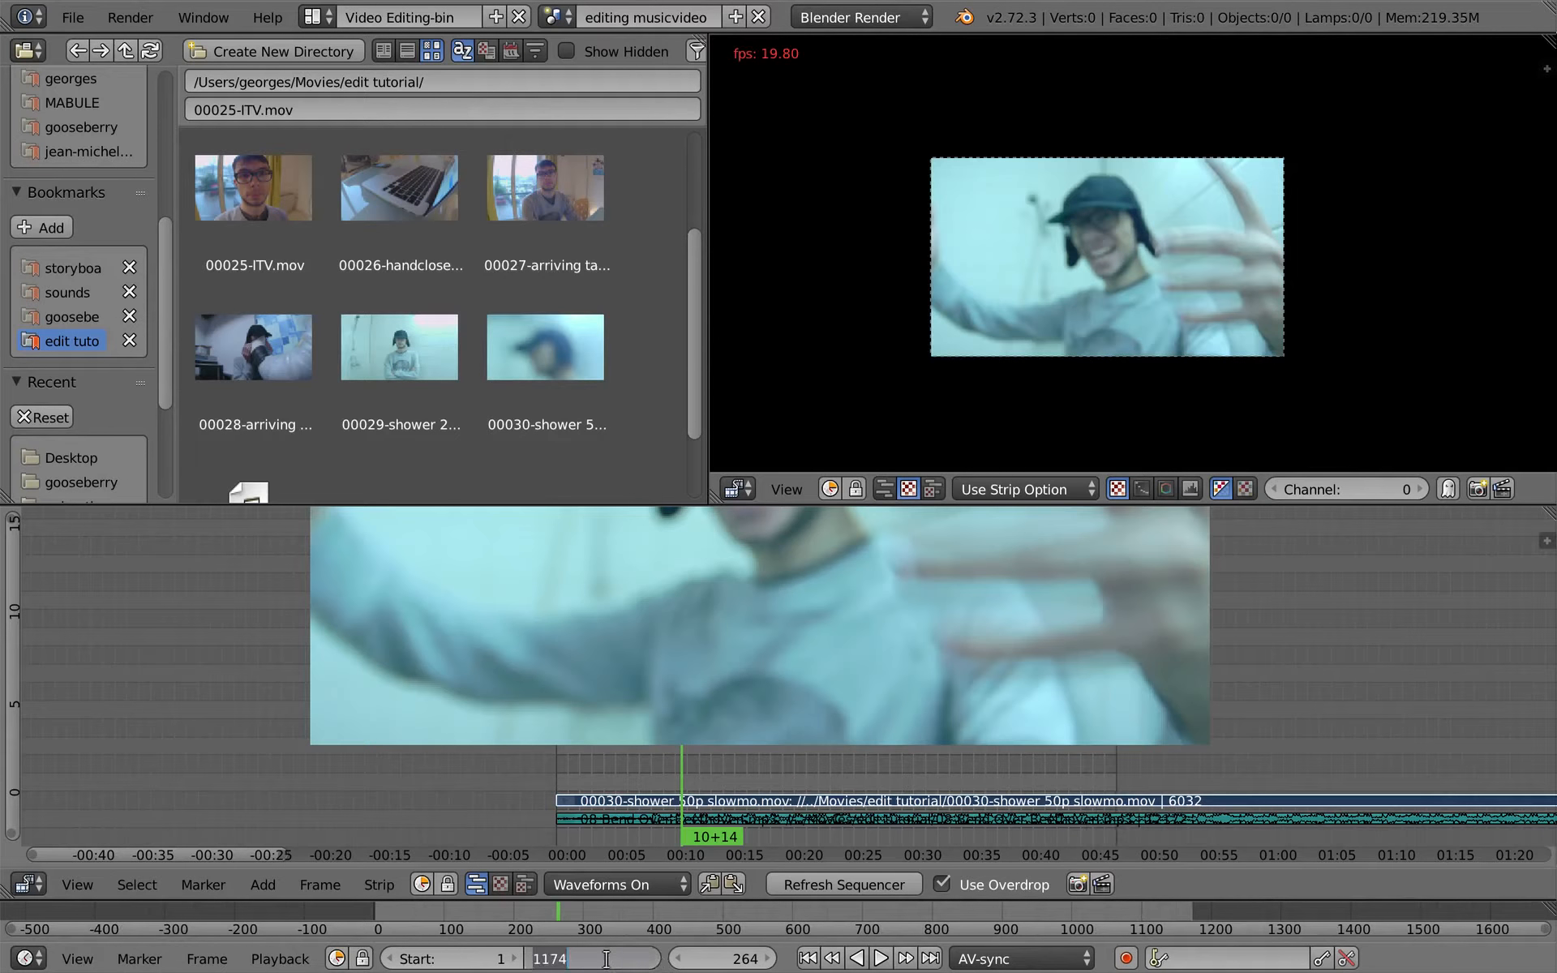
text(0)
key(Return)
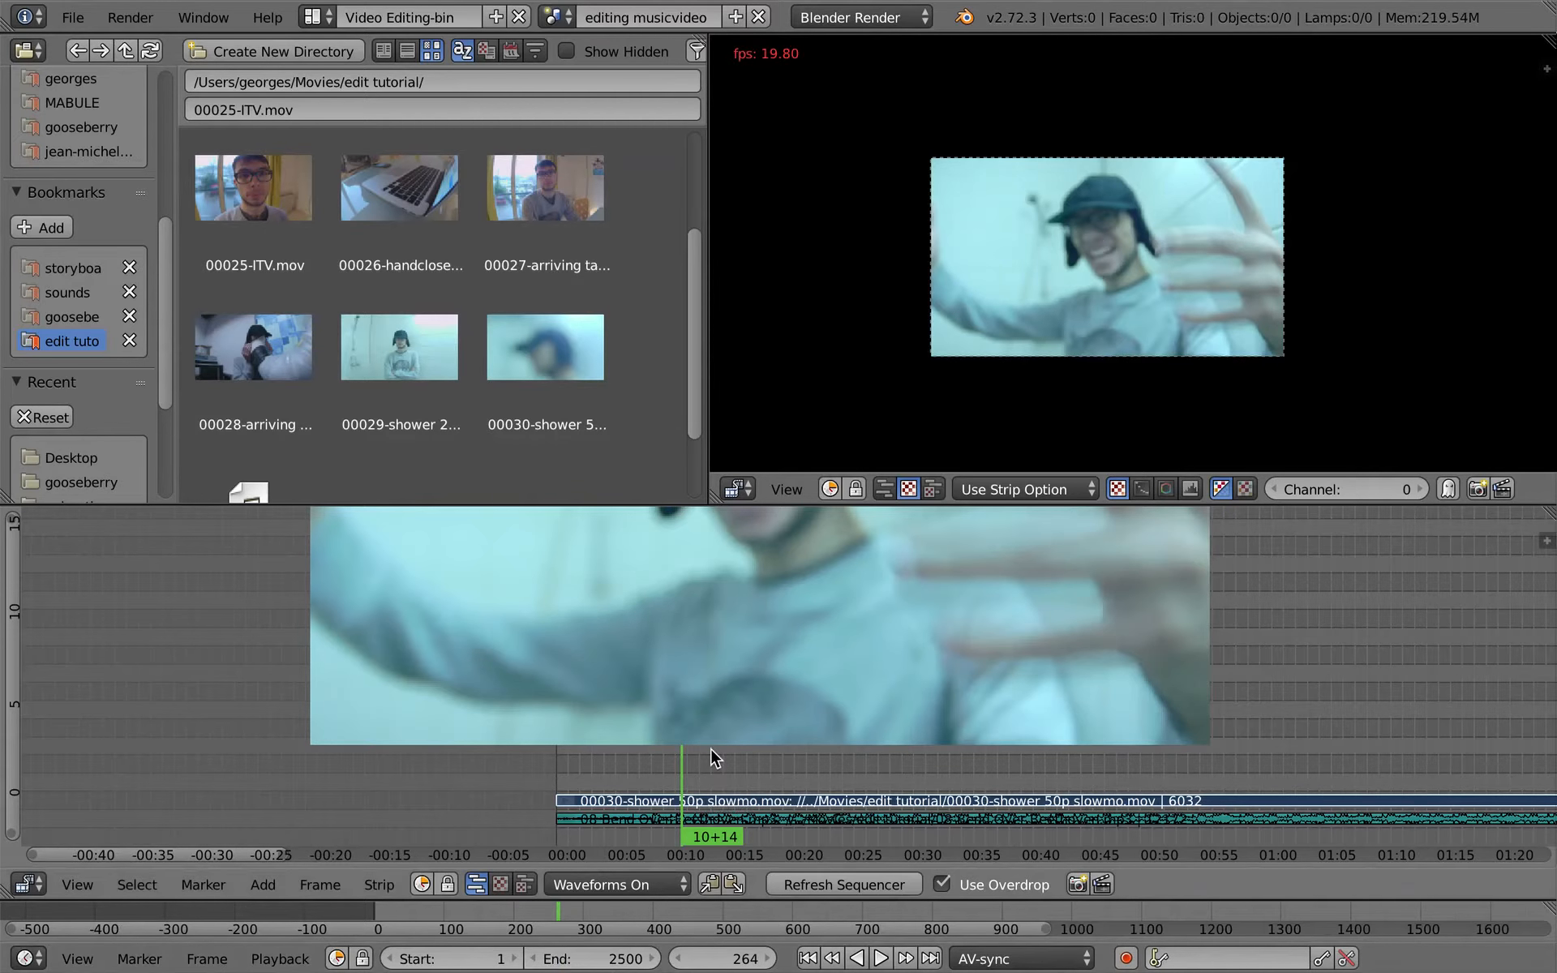
- Snap the start of the 00030-shower strip to the playhead at 10+14
key(ctrl+Up)
key(shift+s)
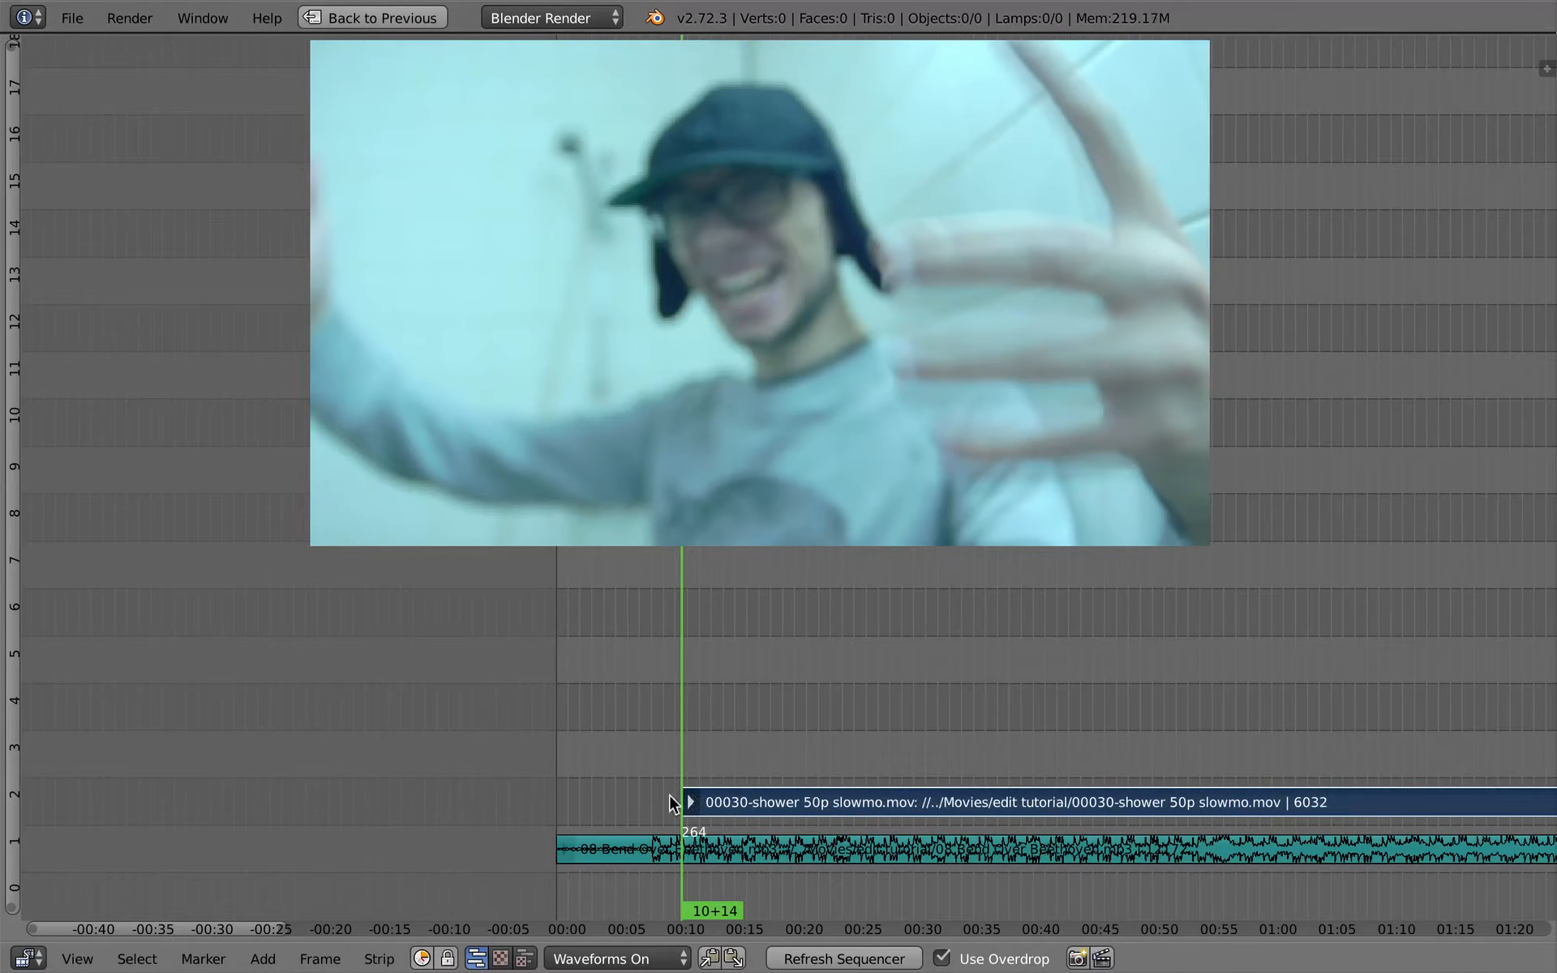
mouse_move(744, 774)
middle_down()
mouse_move(578, 778)
mouse_move(695, 786)
mouse_move(764, 834)
middle_up()
scroll(572, 835, up, 7)
- Mute the 08 Bend Over Beethoven audio strip on channel 1
right_click(766, 842)
click(640, 958)
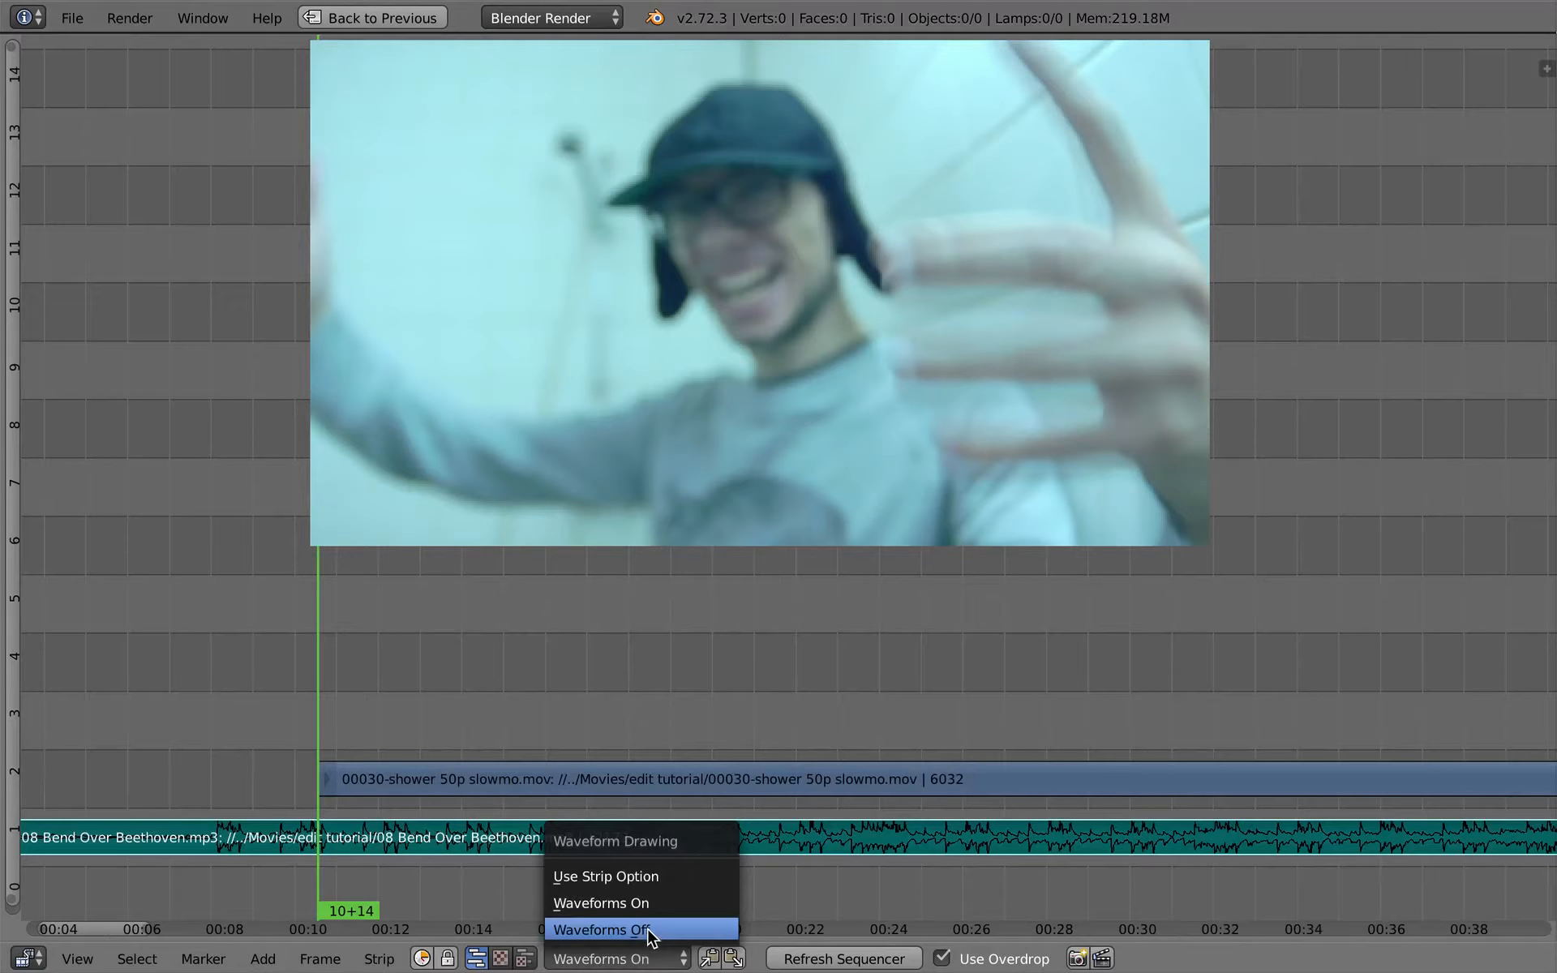
middle_drag(481, 733, 513, 728)
right_click(453, 767)
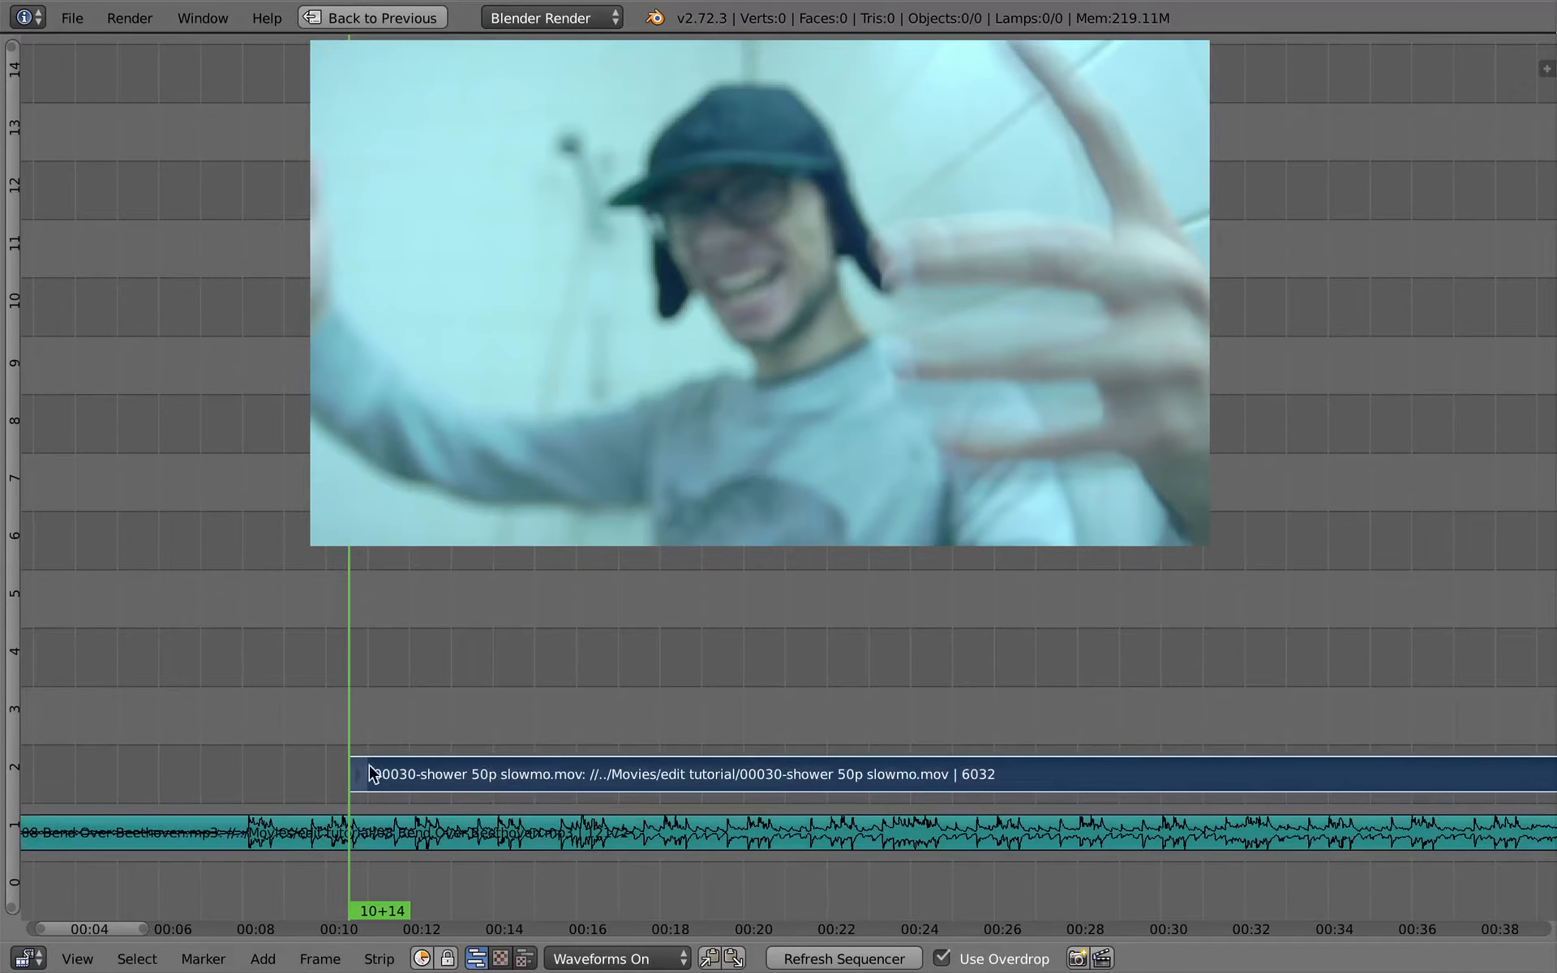
right_click(437, 838)
key(h)
- Cut the shower strip at frame 329 and move the remaining part forward along channel 2 to leave a gap
drag(384, 739, 459, 754)
right_click(453, 769)
key(k)
click(488, 740)
right_click(475, 776)
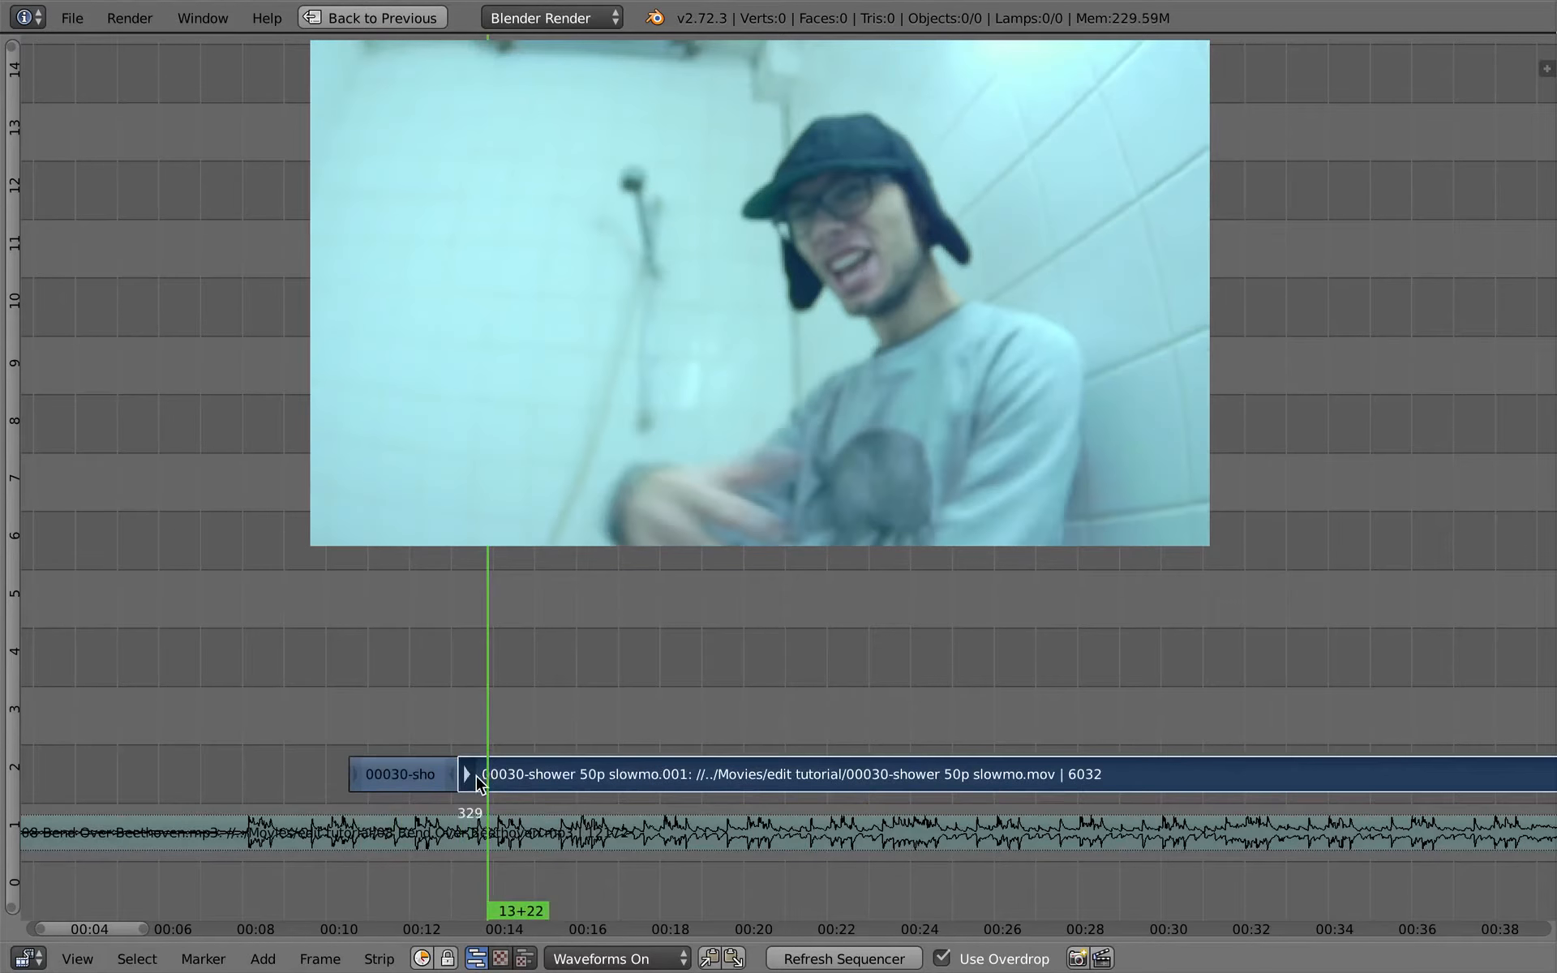
key(g)
click(601, 770)
- Cut the remaining shower strip into short spaced pieces up to frame 645, snapping the remainder forward to the playhead between cuts
drag(604, 767, 1245, 723)
key(shift+s)
key(k)
key(k)
key(shift+s)
key(k)
- Snap the remaining shower strip from frame 645 forward to the playhead at about 26 seconds
middle_drag(1245, 723, 692, 695)
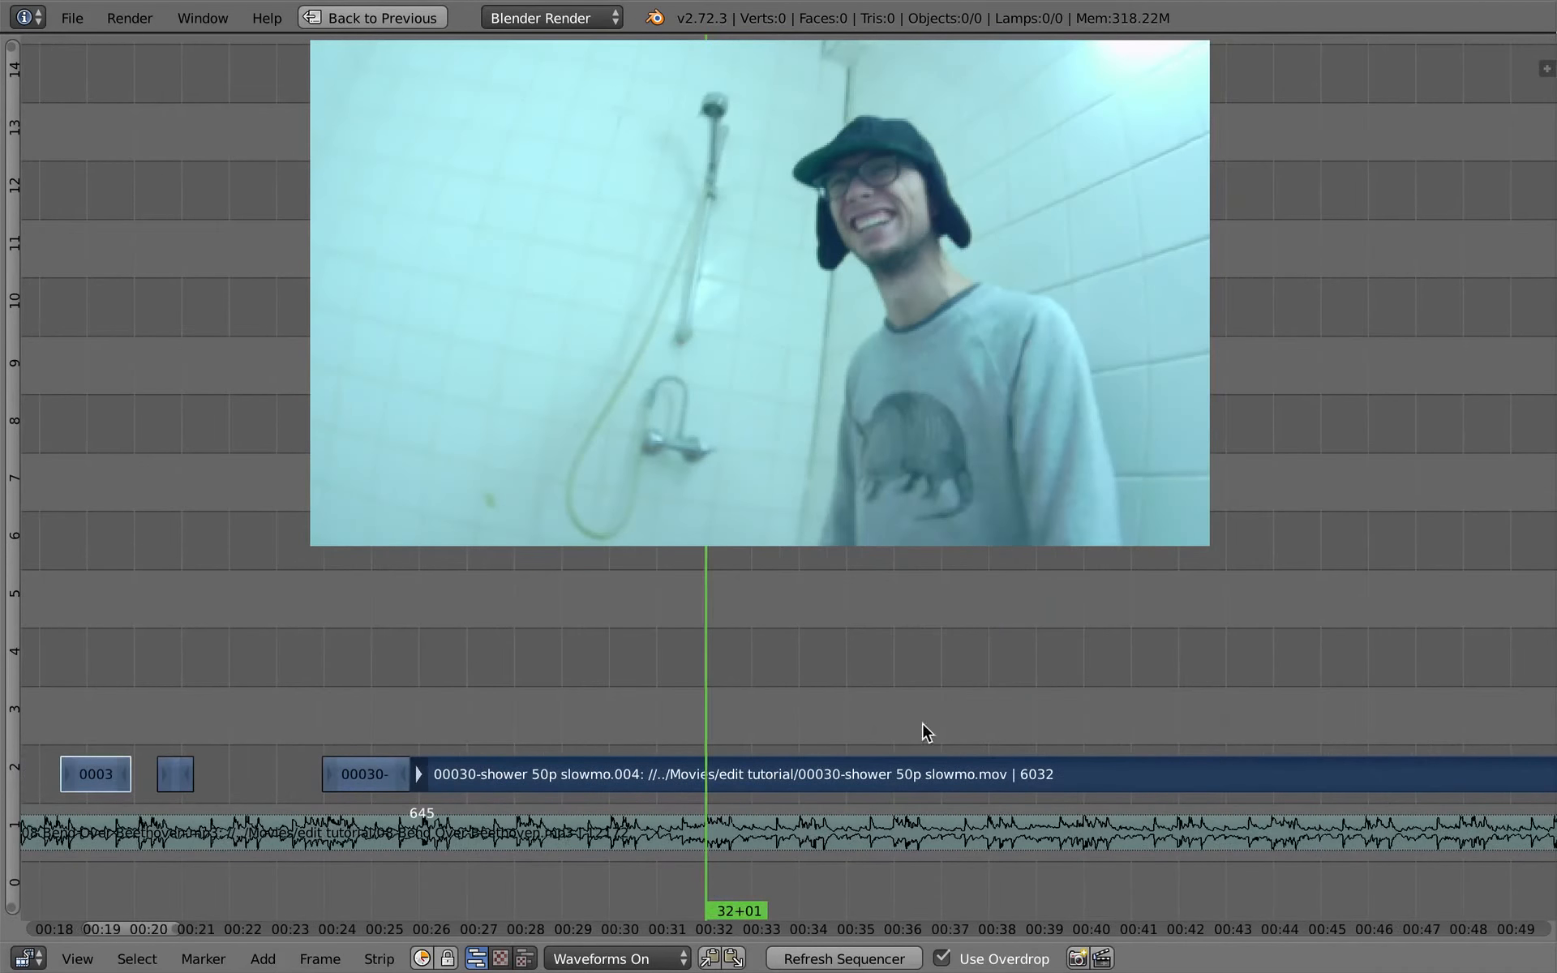
scroll(922, 723, down, 3)
drag(953, 722, 1353, 709)
key(shift+s)
right_drag(1436, 777, 740, 768)
click(735, 745)
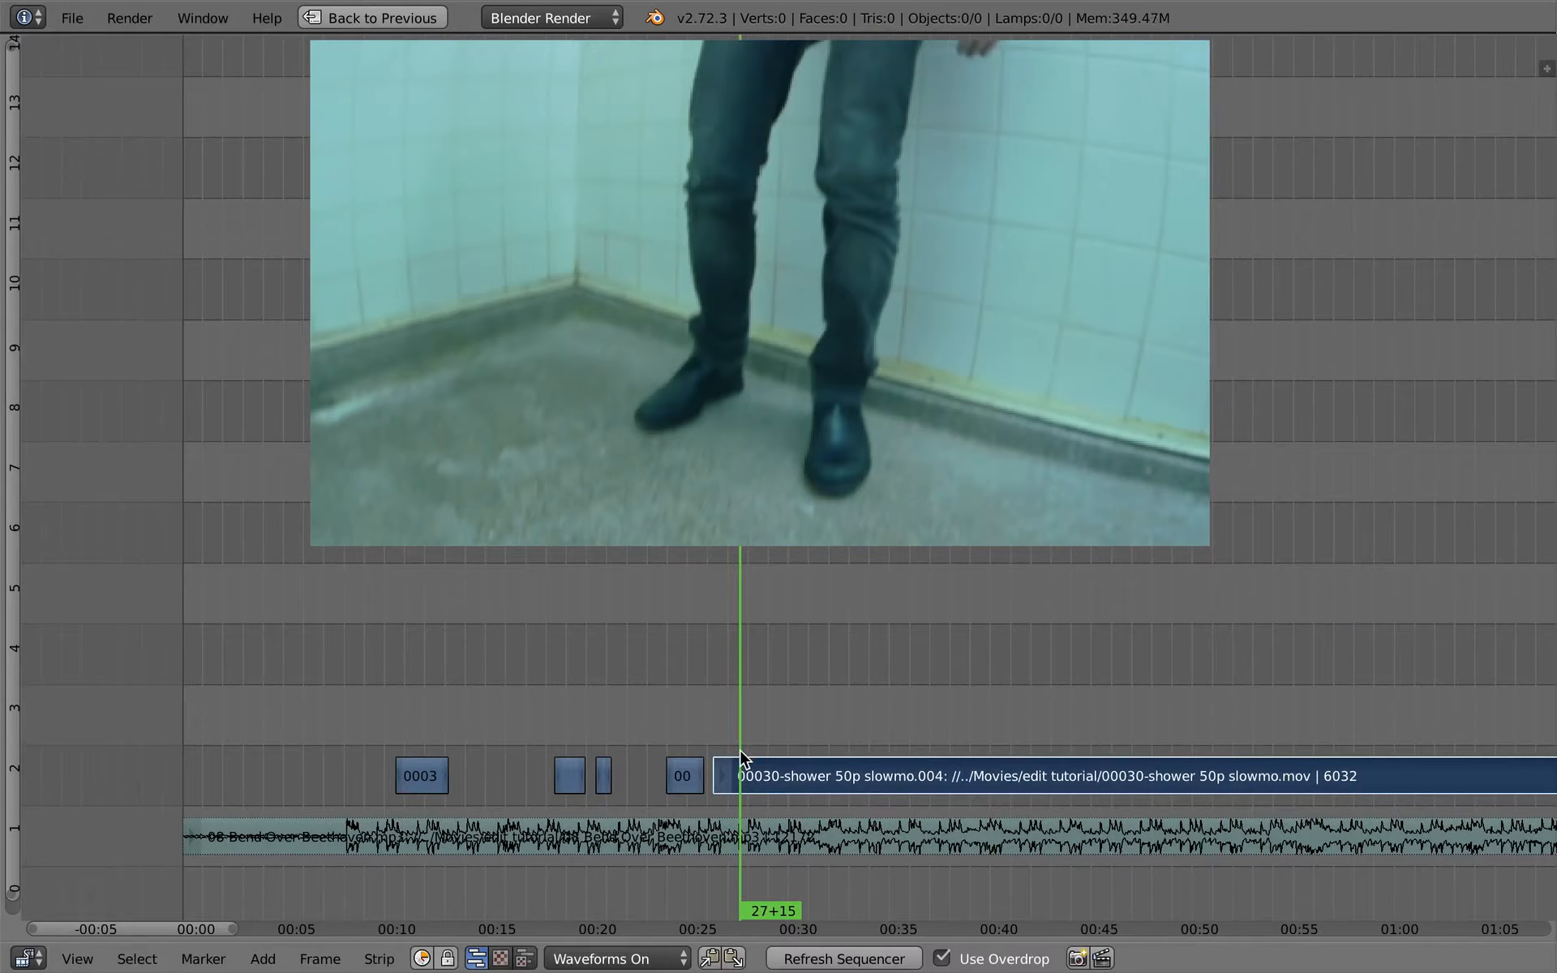
- Cut the shower strip at 27+15 and snap the remaining part to the playhead at 29+07
key(k)
key(alt+a)
right_click(743, 775)
key(shift+s)
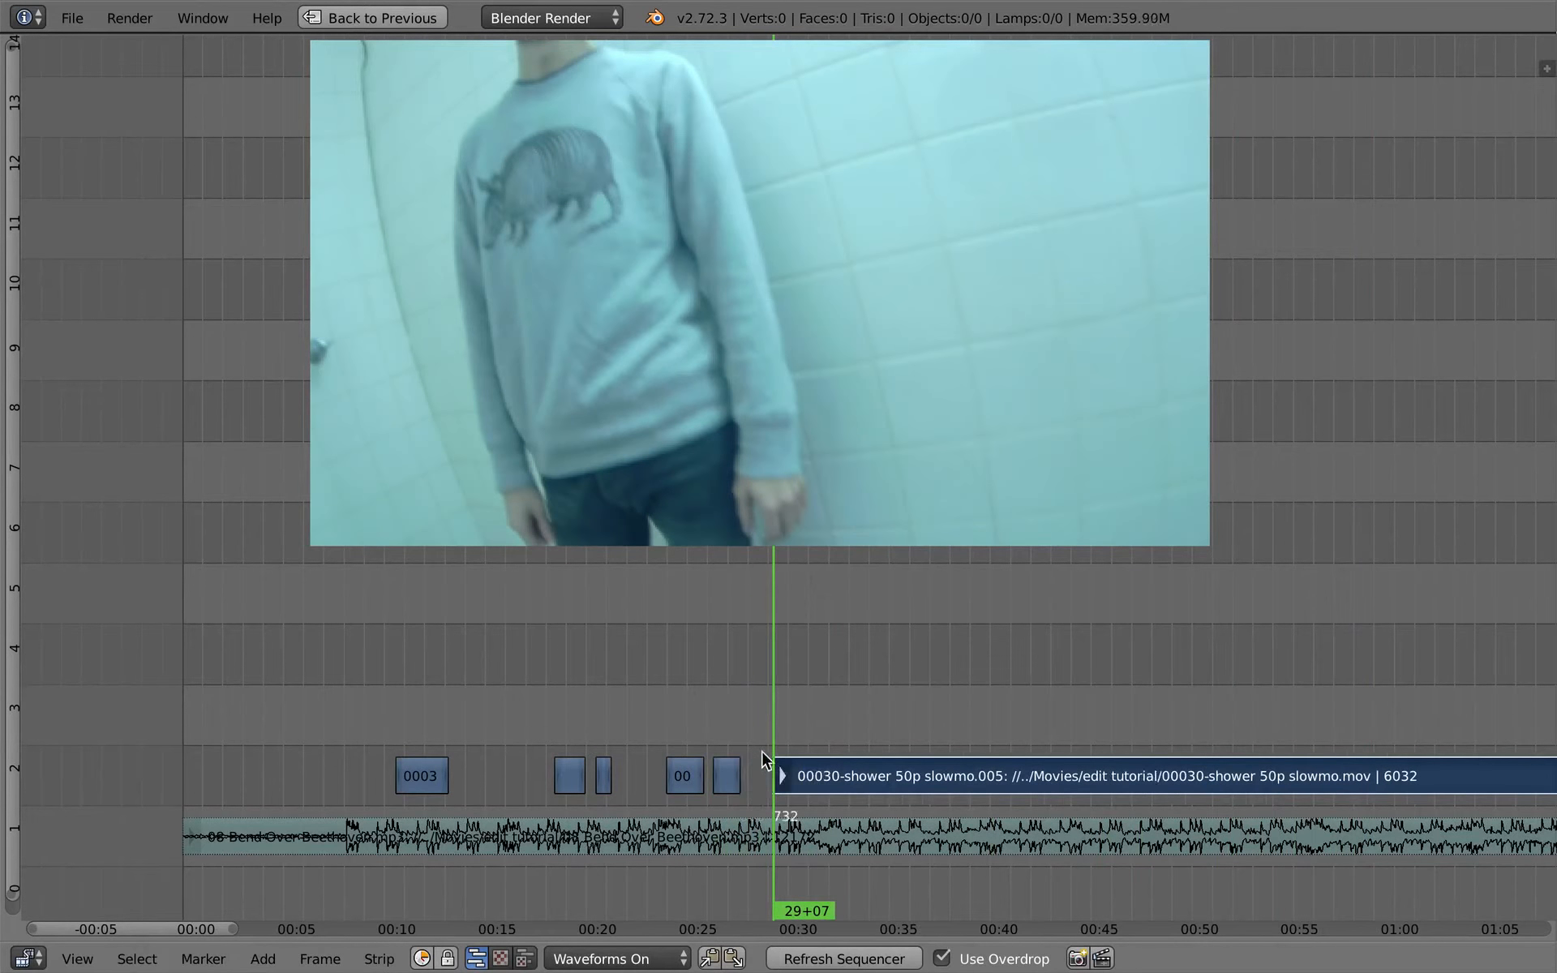
- Snap the remaining shower strip to 36+14 and move it back directly against the previous piece on channel 2
drag(766, 751, 921, 766)
key(shift+s)
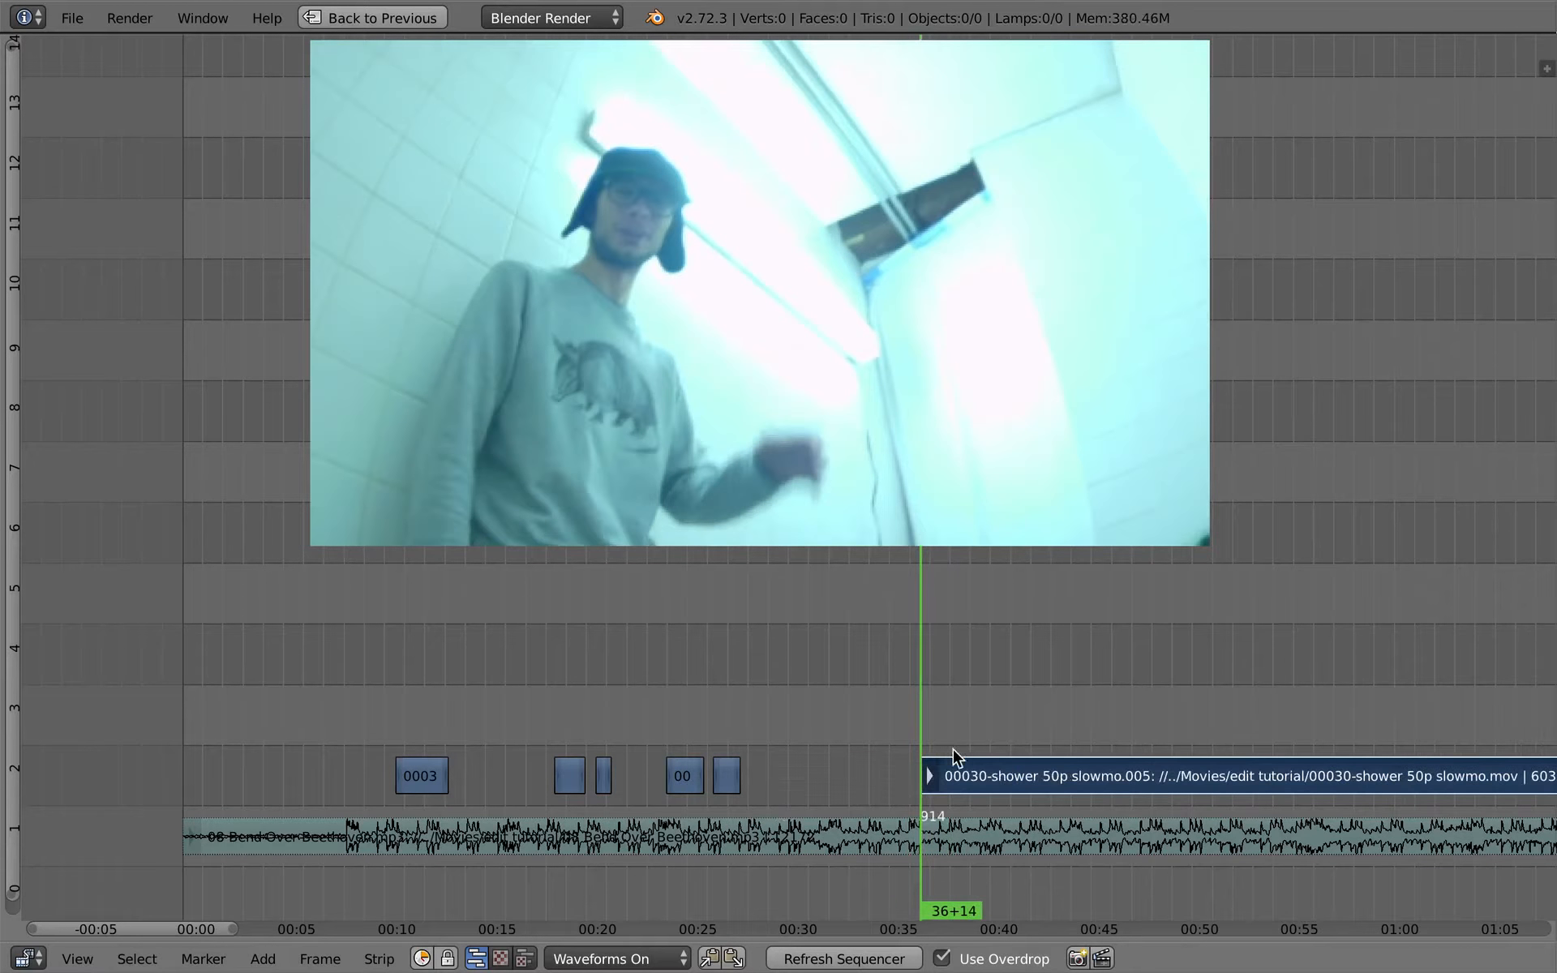
key(g)
click(753, 769)
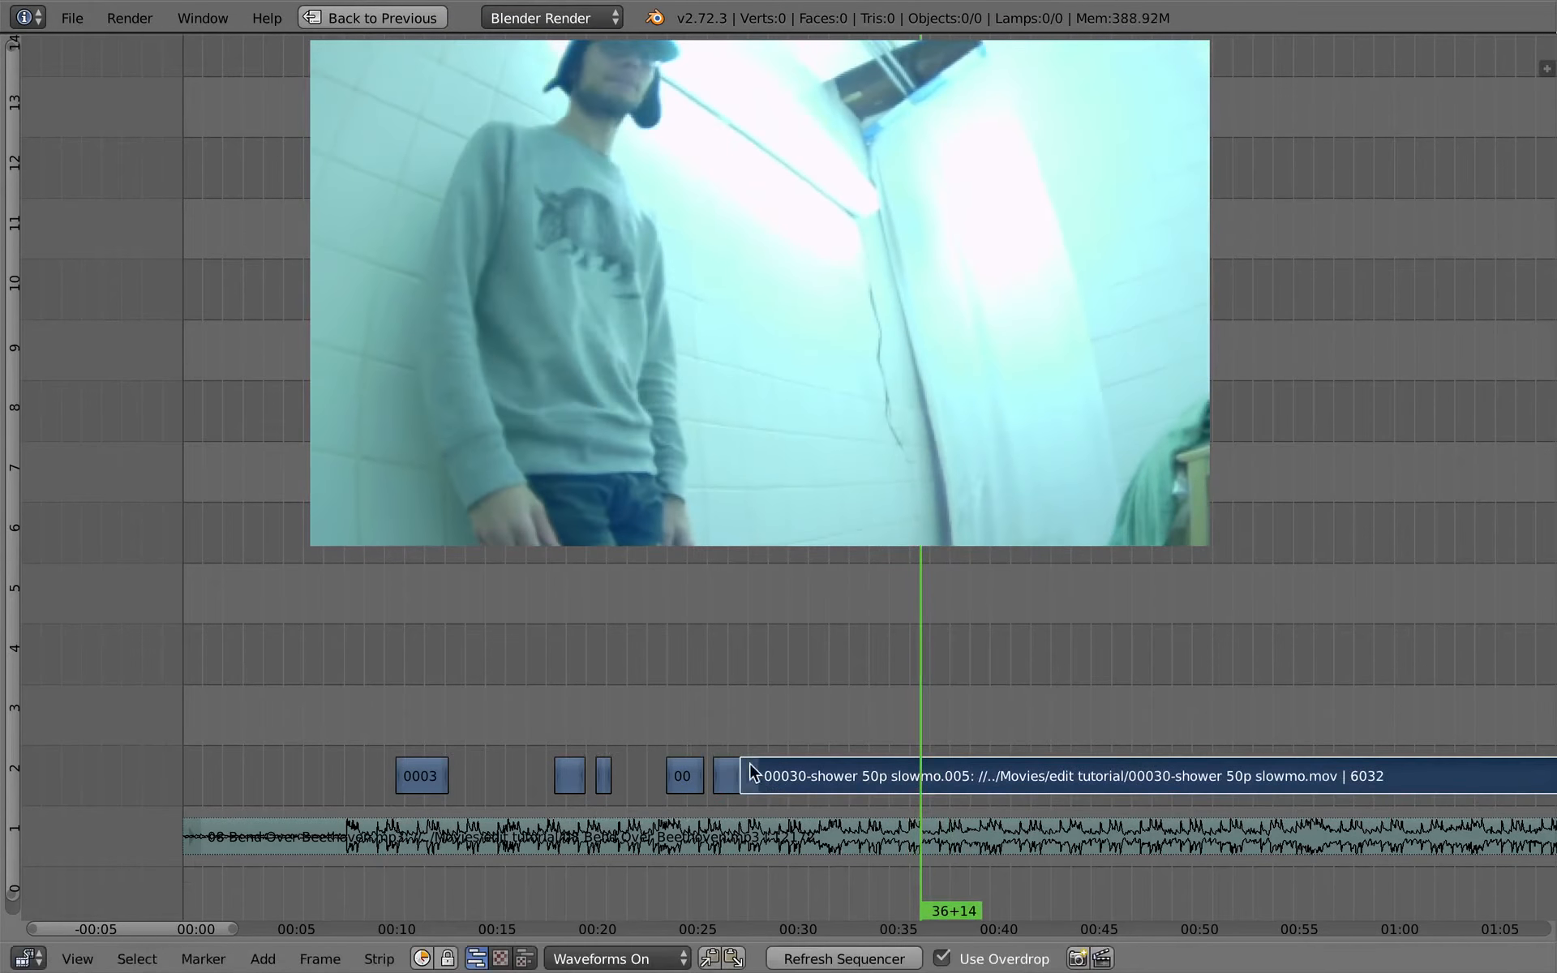
- Play the footage from the start of the remaining shower strip and cut it at 28+03
click(730, 663)
key(alt+a)
key(alt+a)
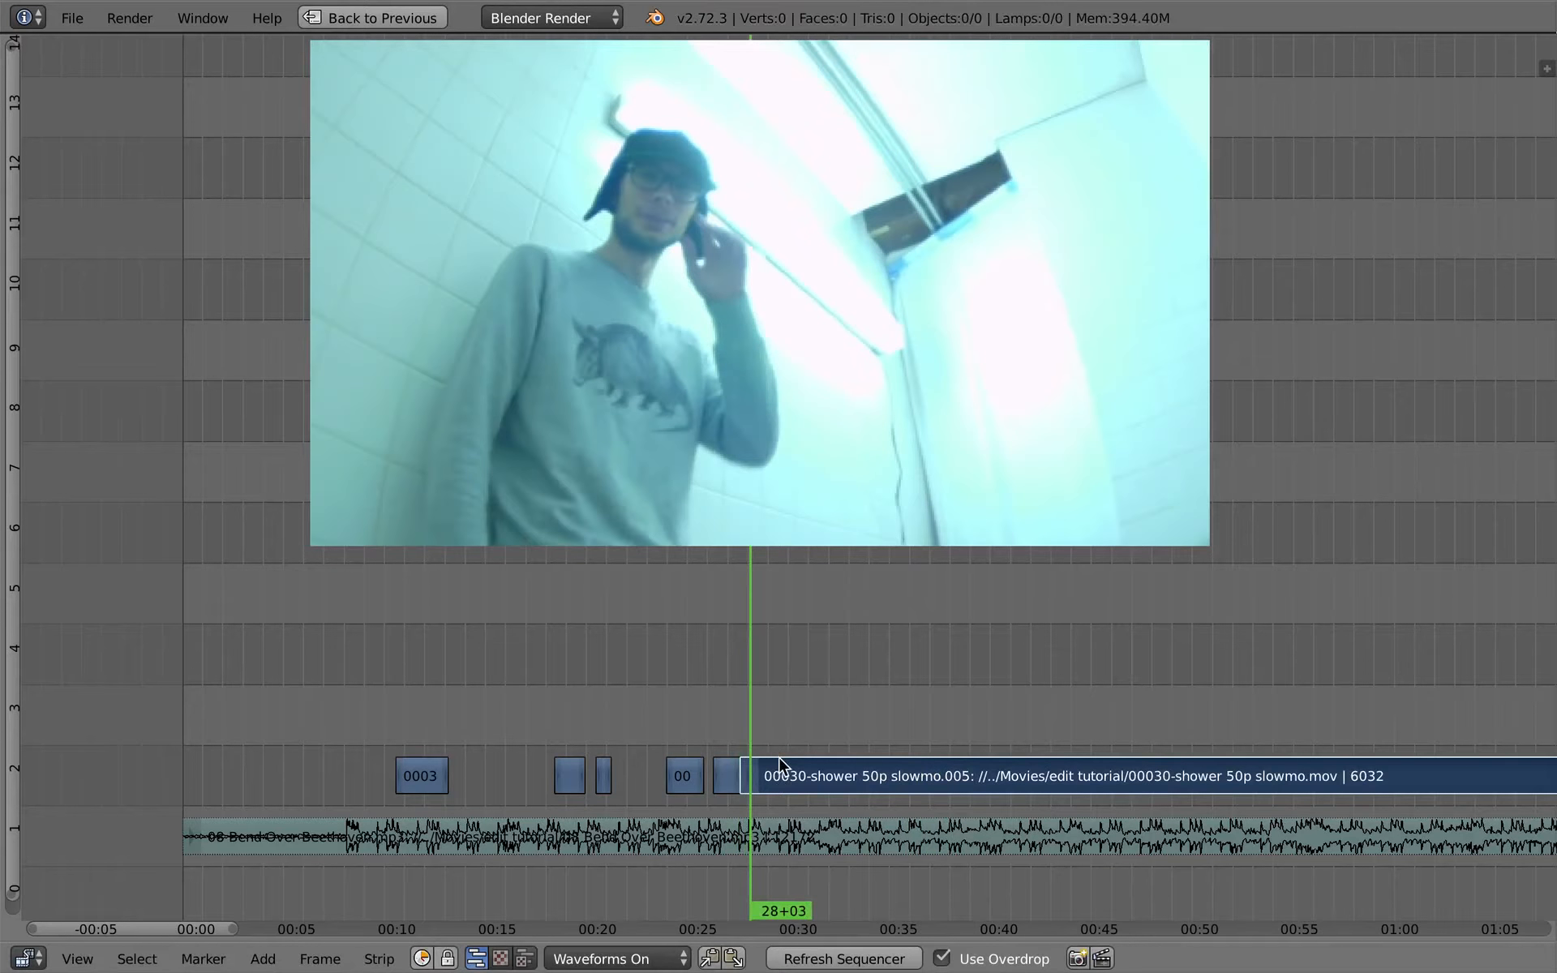
- Cut the shower strip at frame 720 and snap the remaining part to 43+07
key(alt+a)
right_click(758, 771)
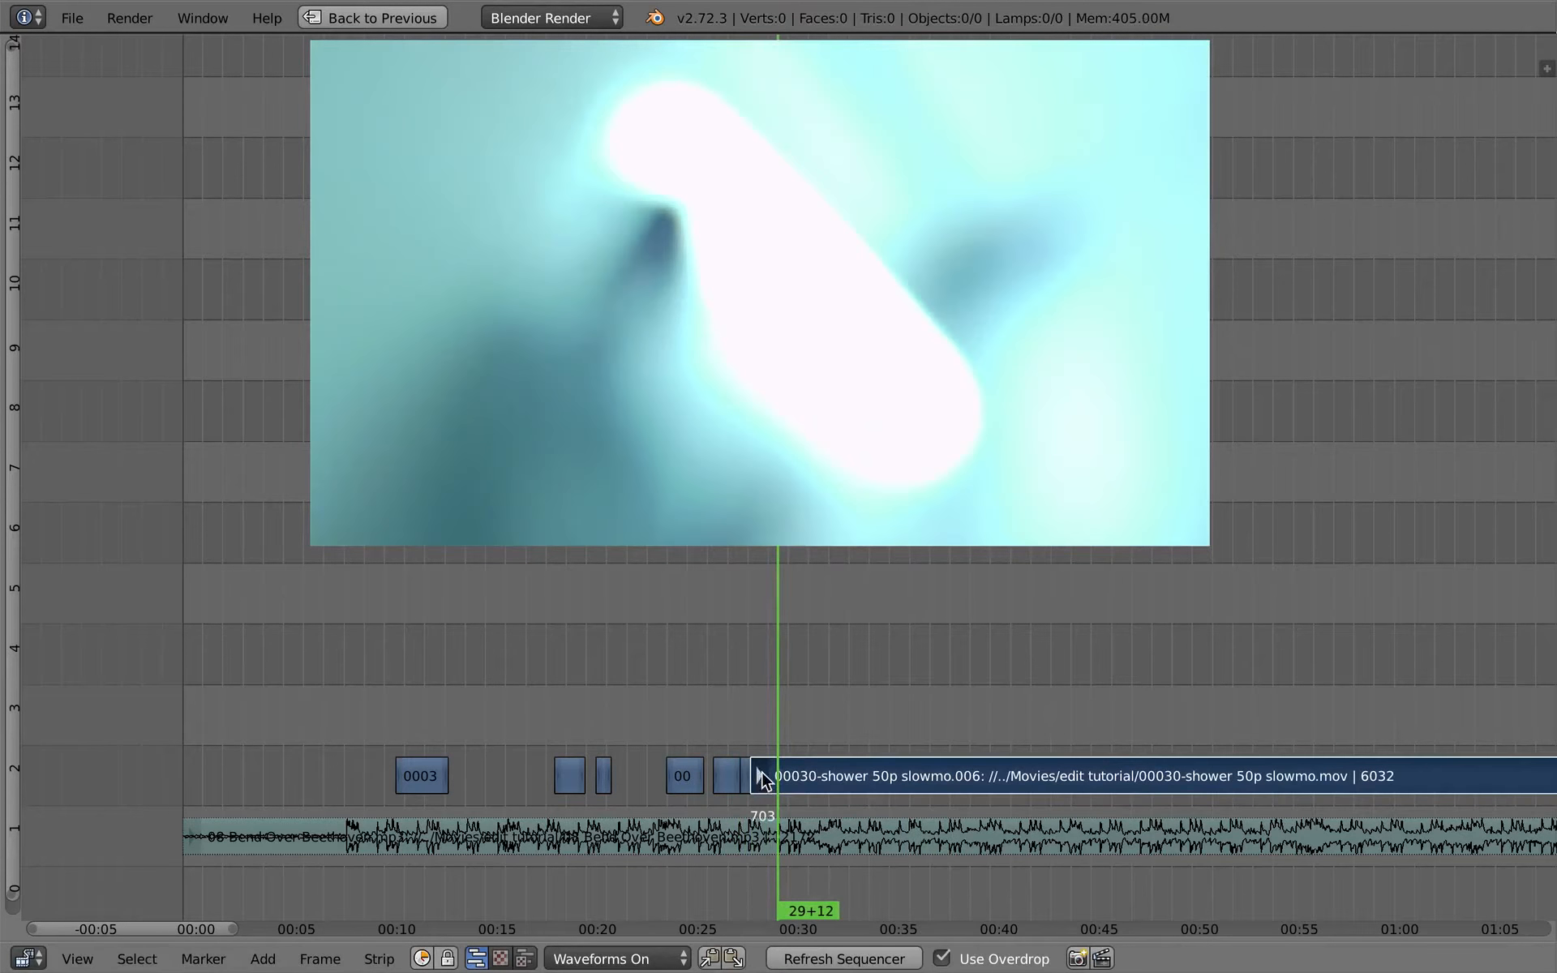
key(shift+s)
drag(779, 741, 1056, 771)
key(alt+a)
key(alt+a)
right_click(821, 777)
key(g)
click(790, 778)
key(k)
right_click(776, 779)
key(shift+s)
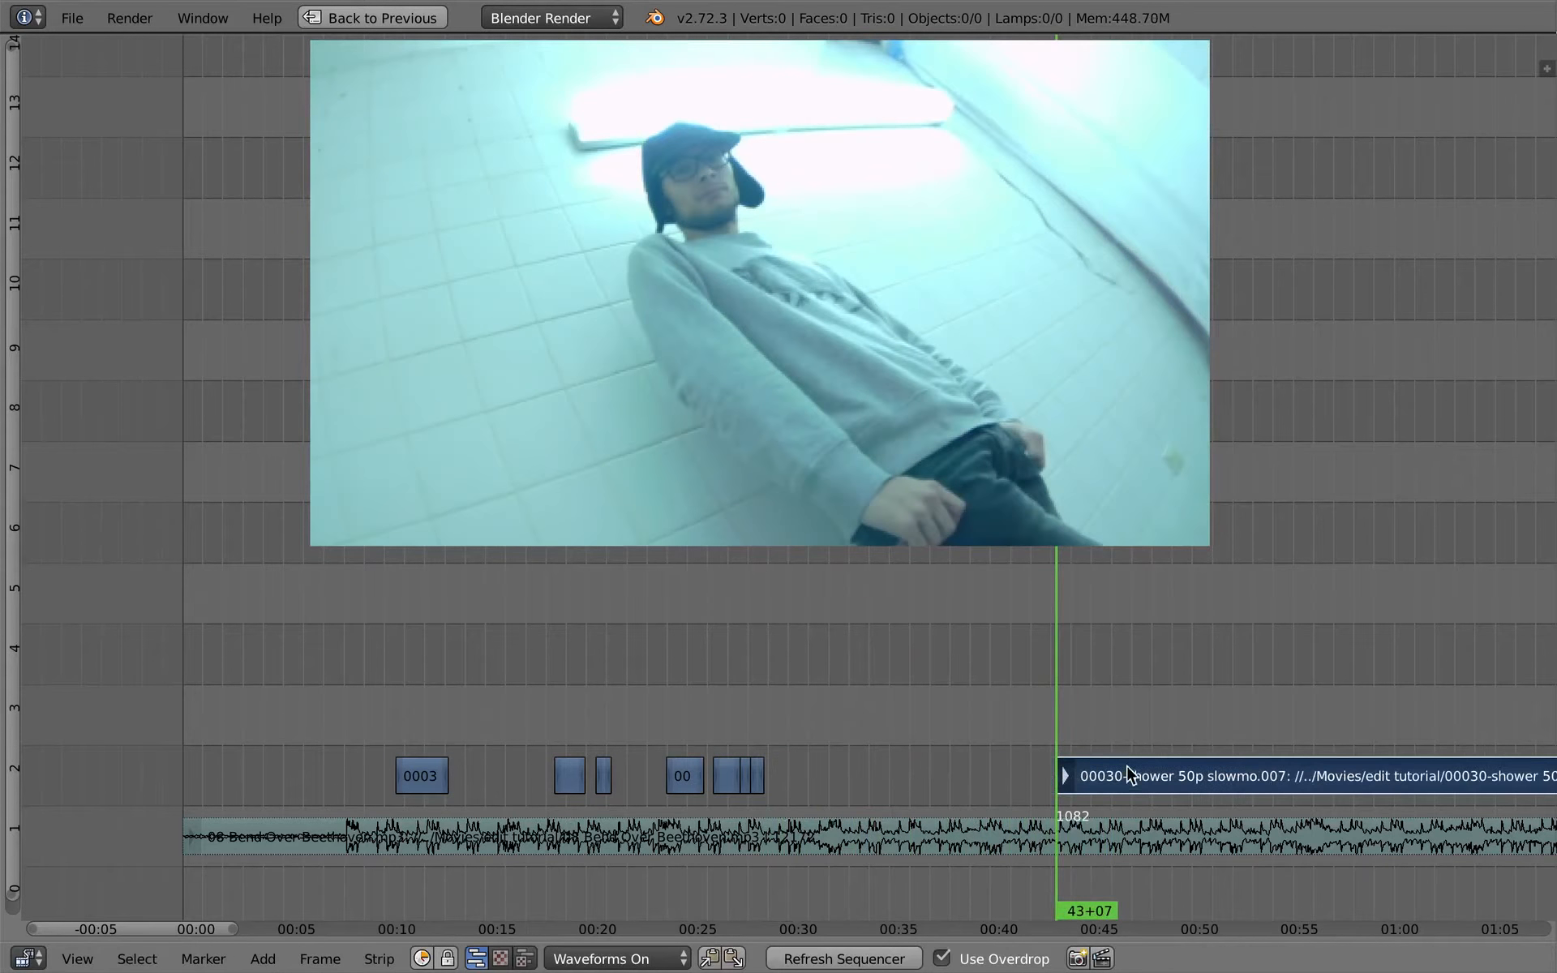
- Move the remaining shower strip back against the last piece and cut it at frame 743
key(g)
click(810, 785)
click(771, 731)
key(alt+a)
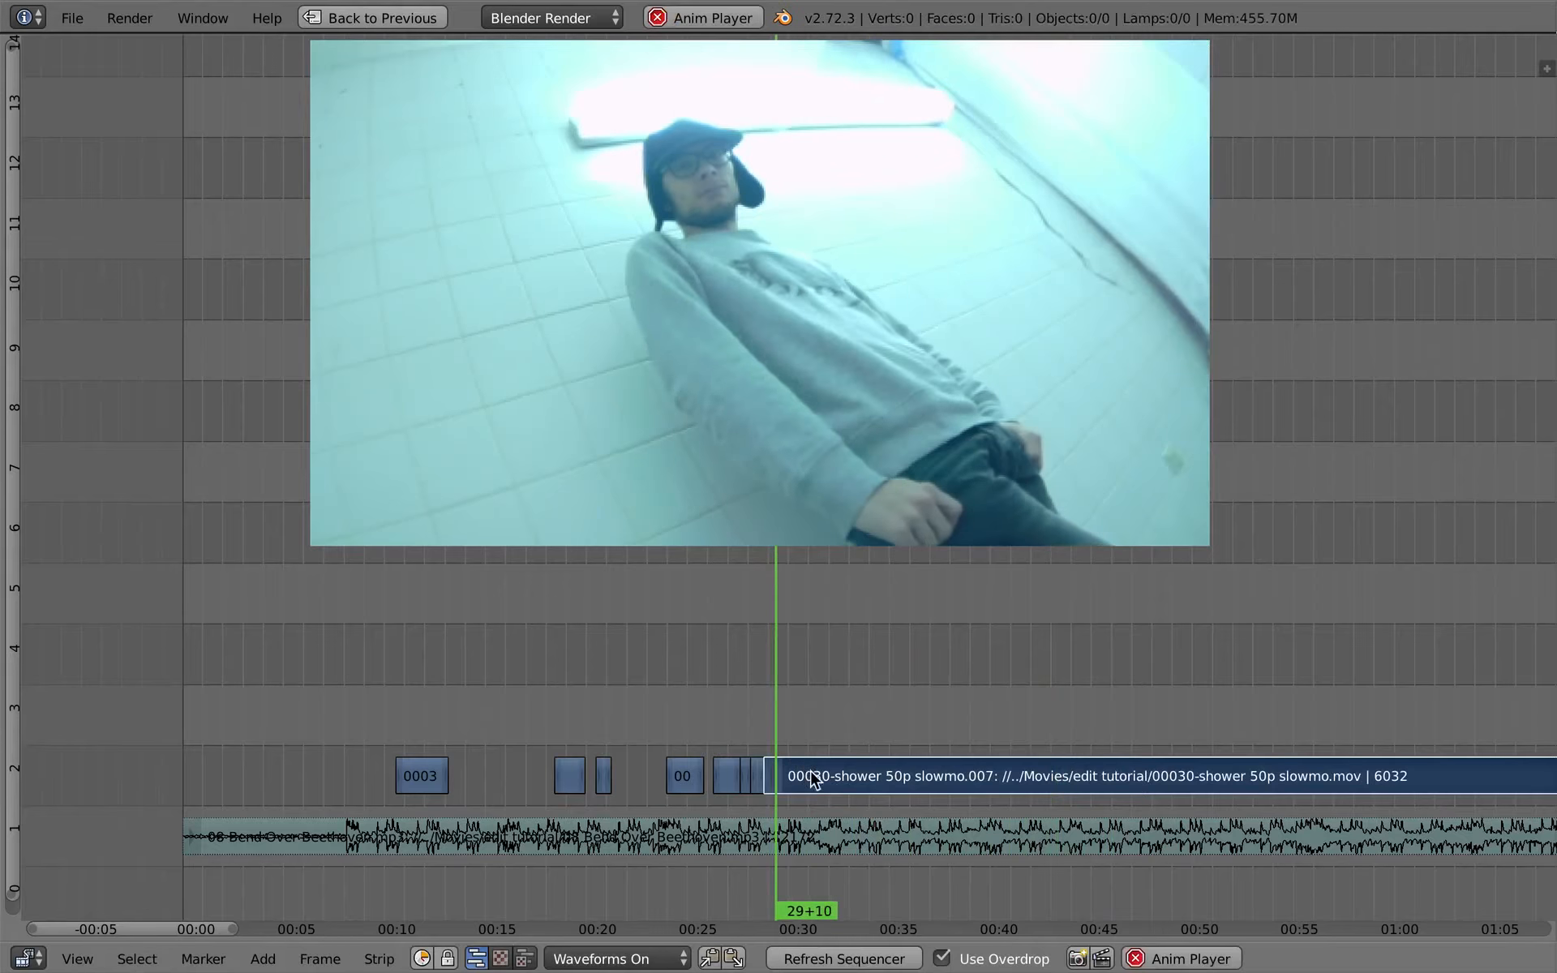
key(alt+a)
drag(810, 766, 1245, 766)
scroll(1195, 761, down, 2)
middle_drag(1144, 753, 767, 751)
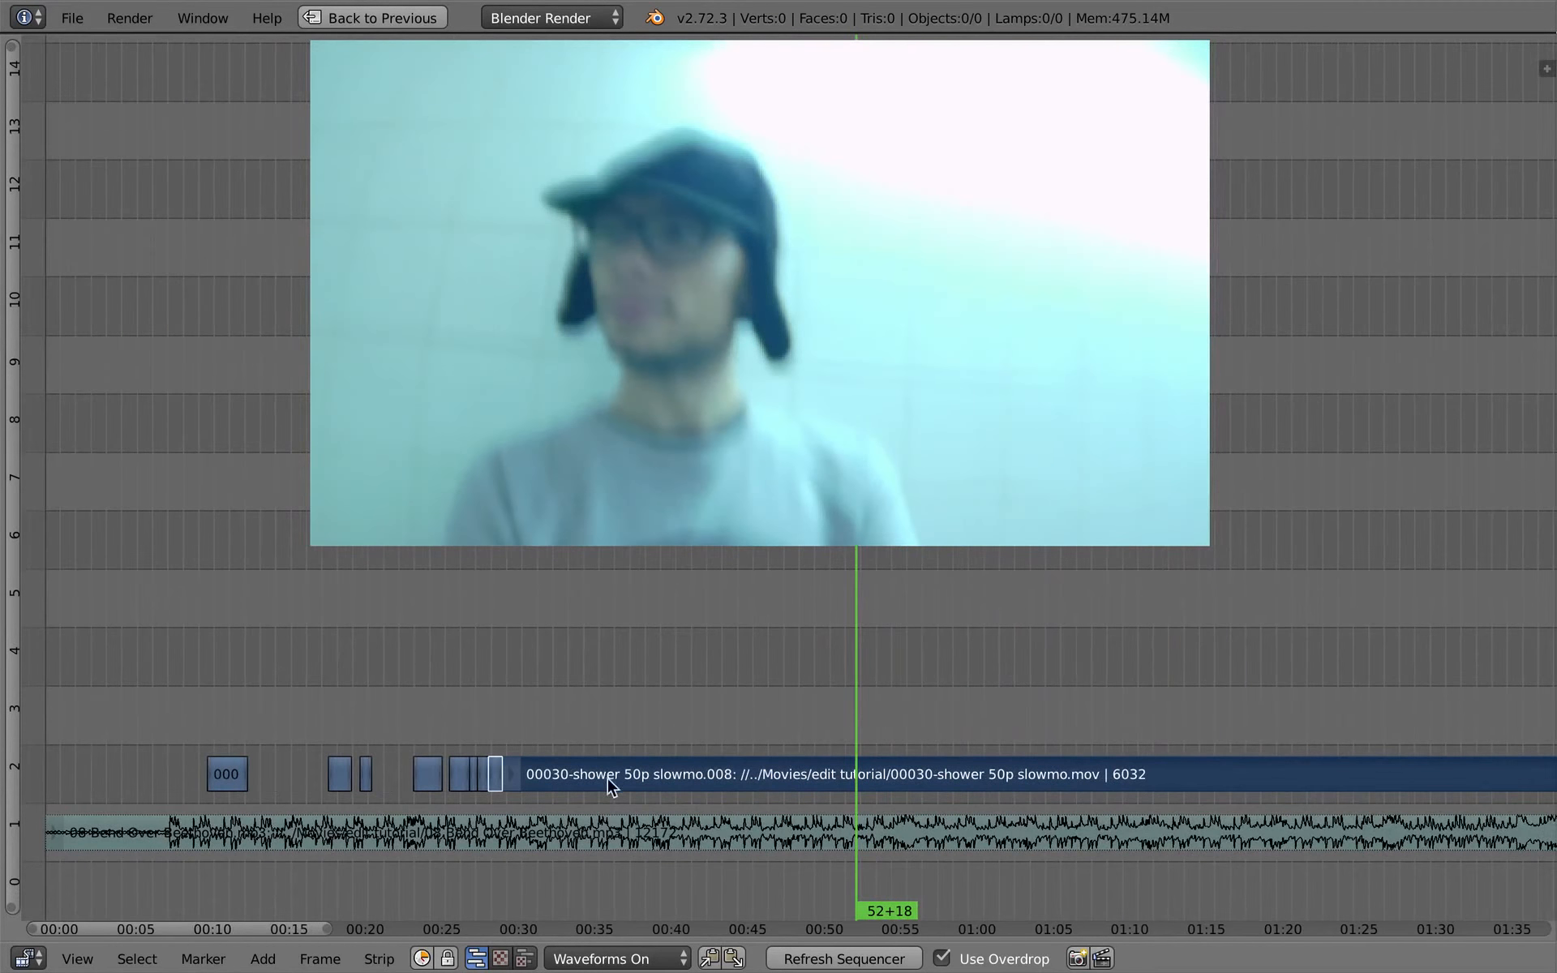
- Snap the remaining shower strip to 01:26+12 and move it back directly behind the last short piece
drag(862, 737, 1377, 708)
key(shift+s)
right_click(1415, 767)
key(g)
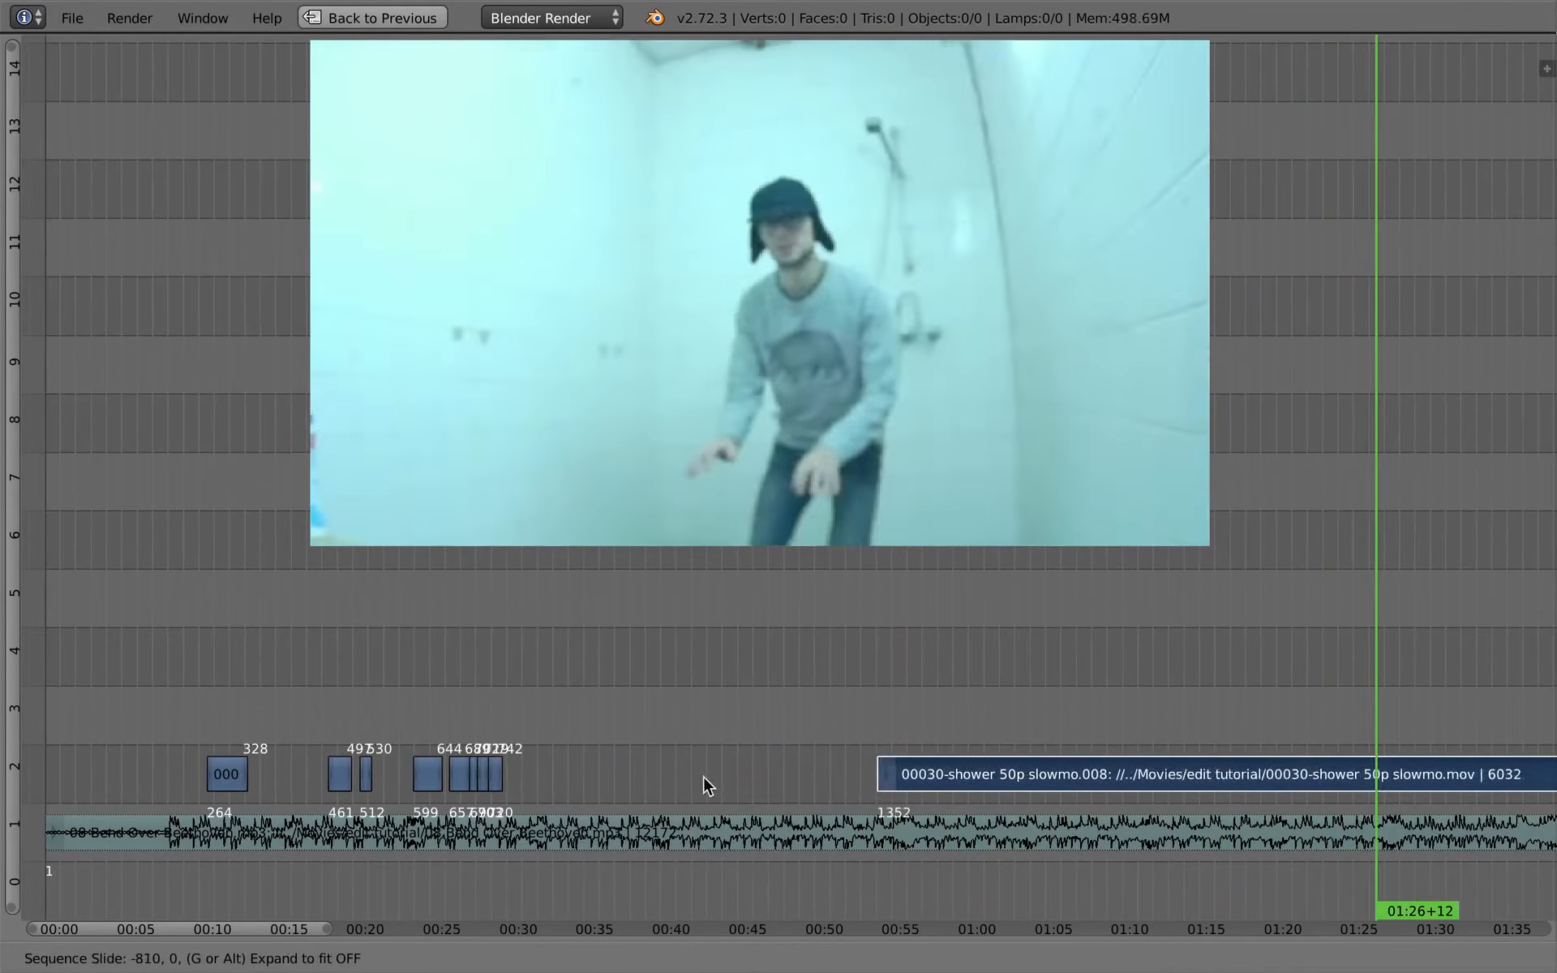
click(542, 780)
- Move the remaining shower strip up to channel 3 and cut it at frame 787
click(497, 799)
ctrl+middle_drag(512, 802, 873, 791)
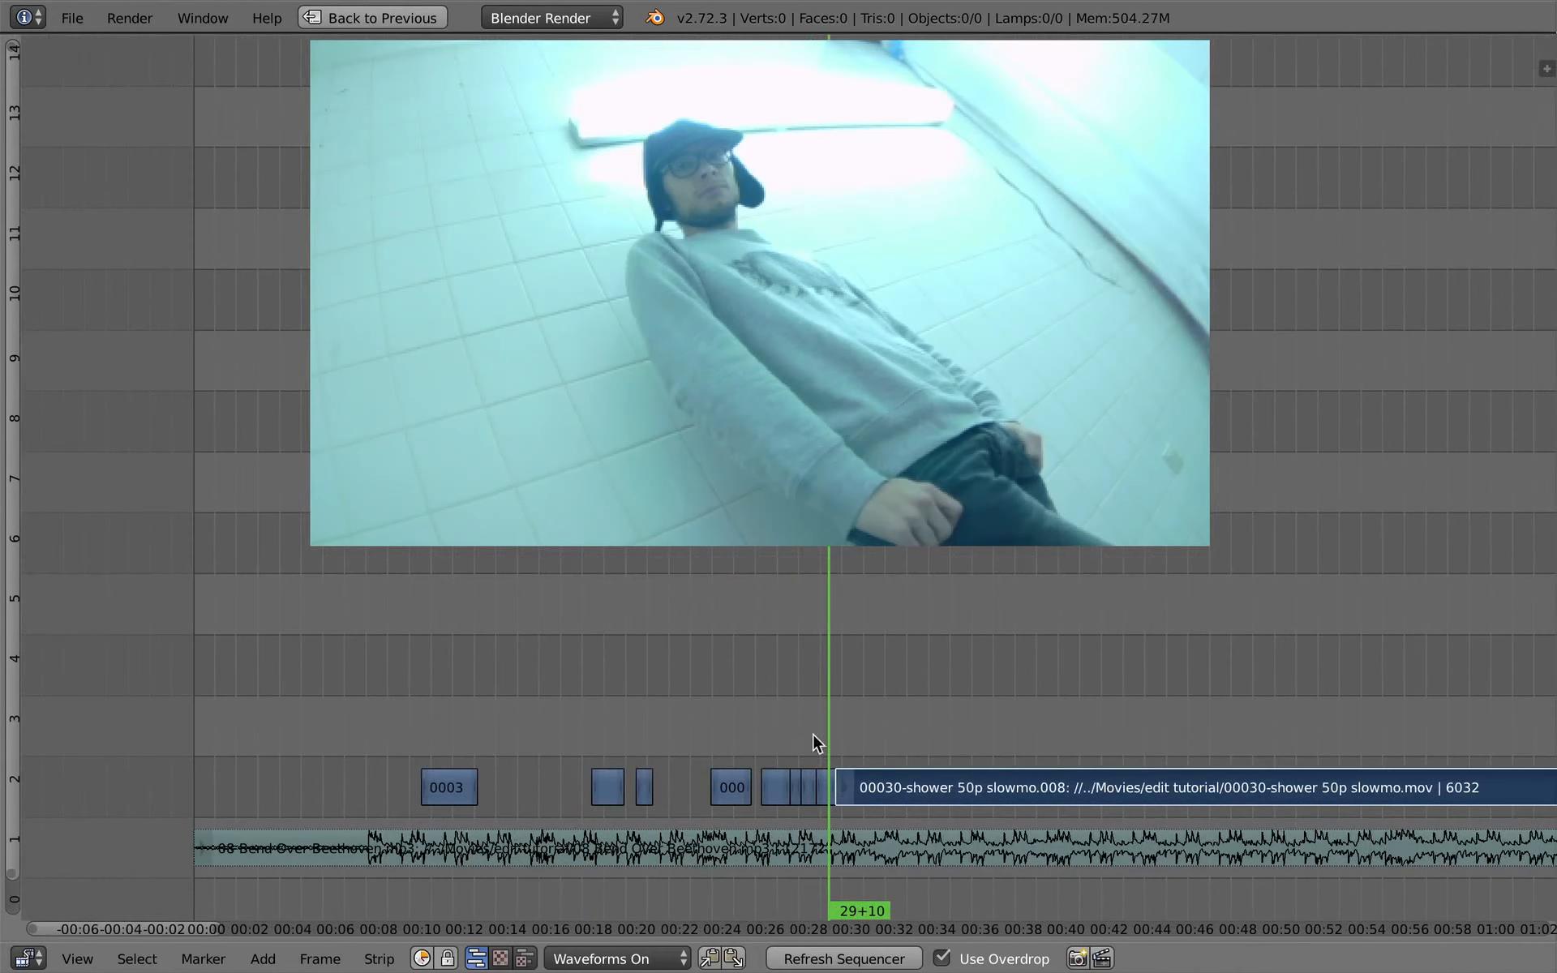
key(alt+a)
key(g)
click(873, 732)
- Snap the remaining channel 3 shower strip to 34+13 and cut it at frame 896
drag(861, 691, 938, 690)
key(k)
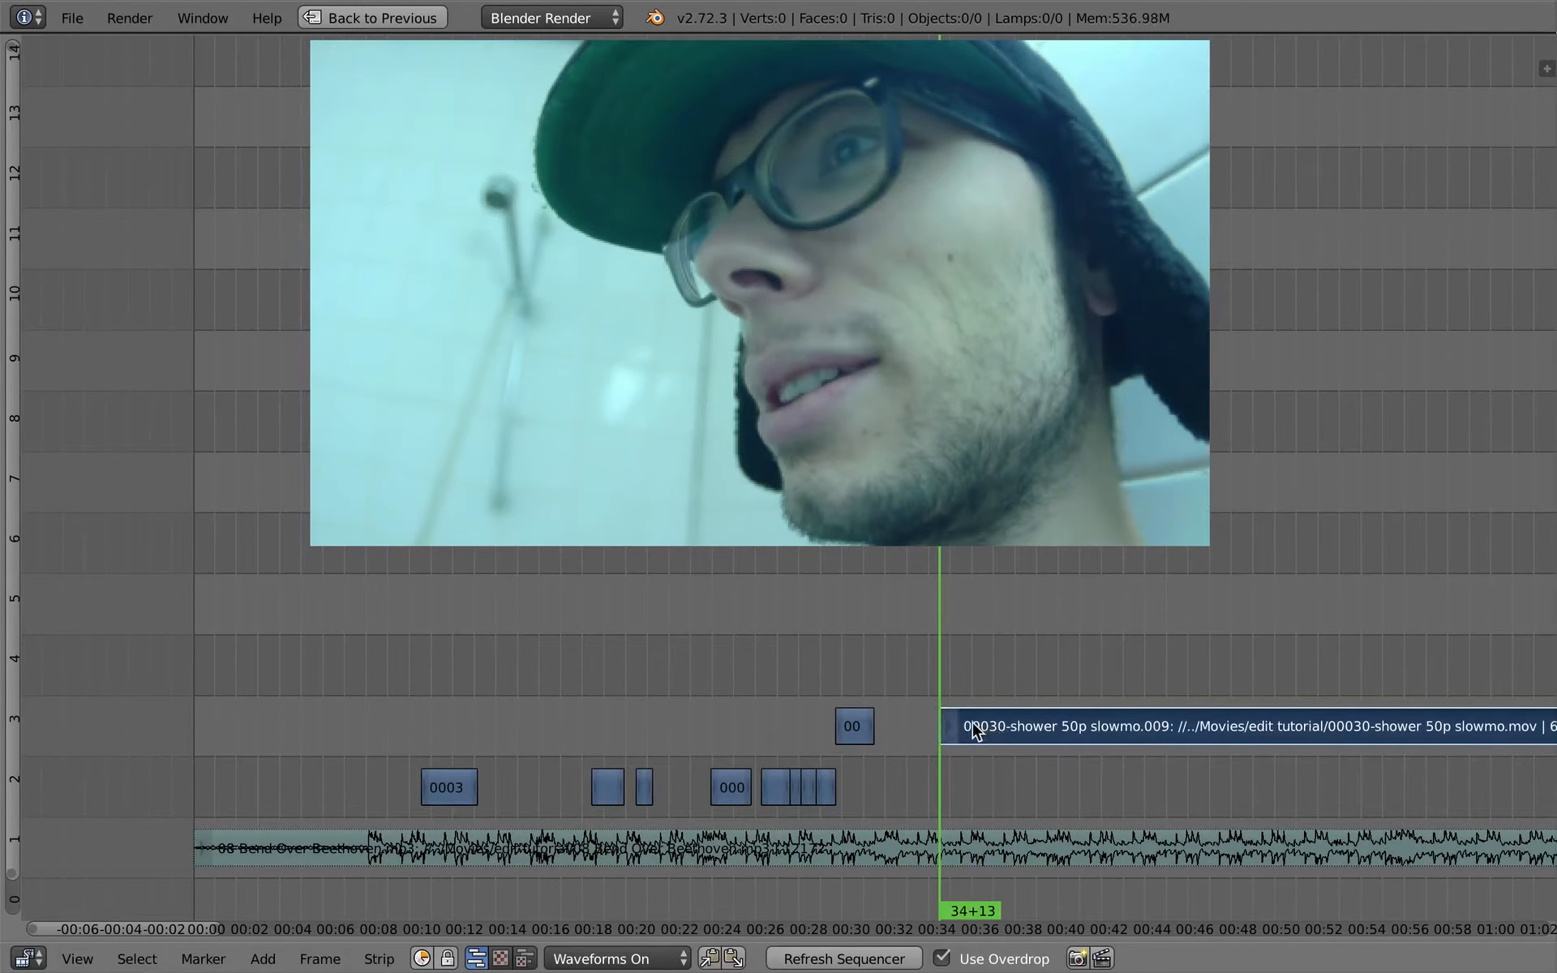
key(alt+a)
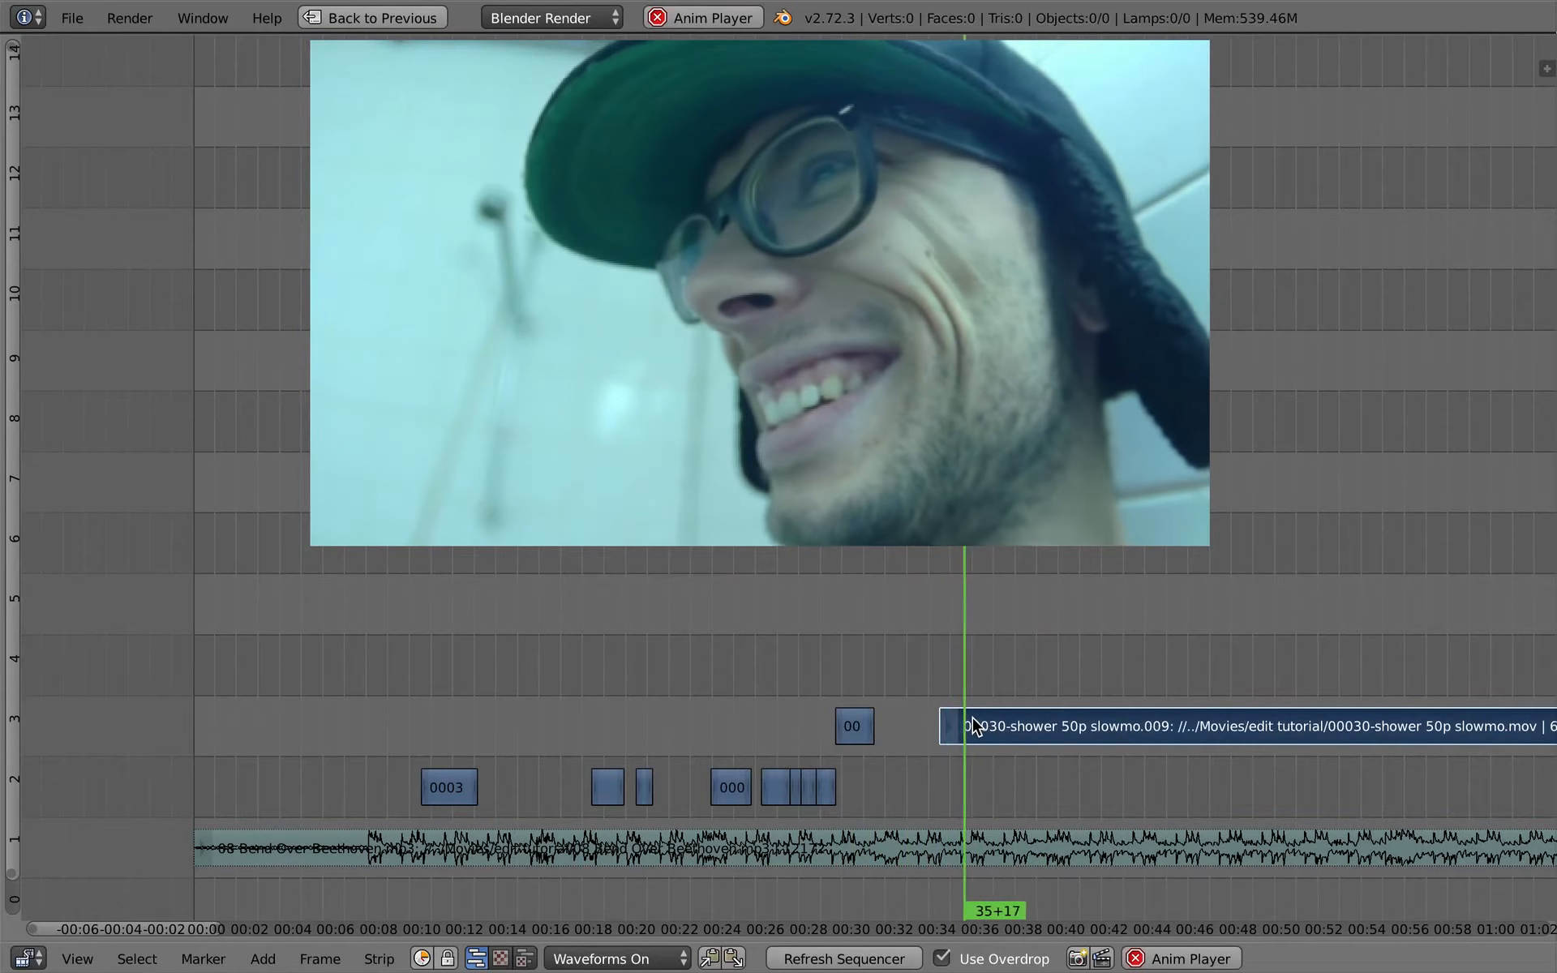
key(alt+a)
key(k)
- Scrub through the remaining channel 3 footage and snap the strip to start at frame 1543
drag(979, 724, 1335, 686)
ctrl+middle_drag(1332, 690, 1290, 733)
middle_drag(1290, 734, 924, 730)
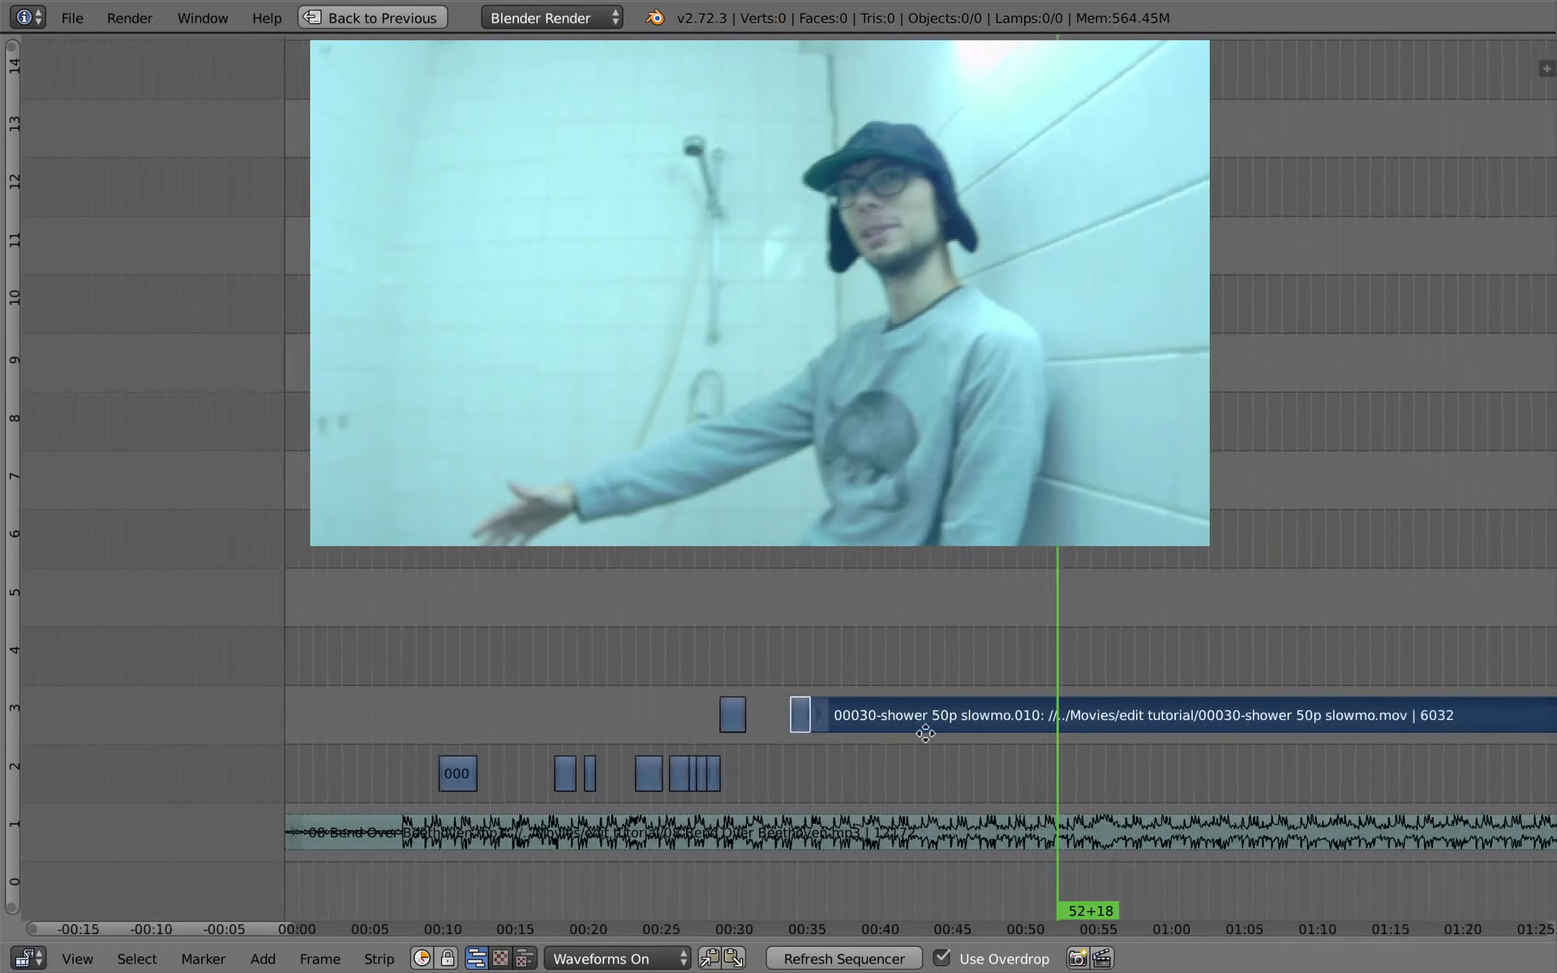
drag(963, 698, 1174, 696)
right_click(728, 712)
key(shift+s)
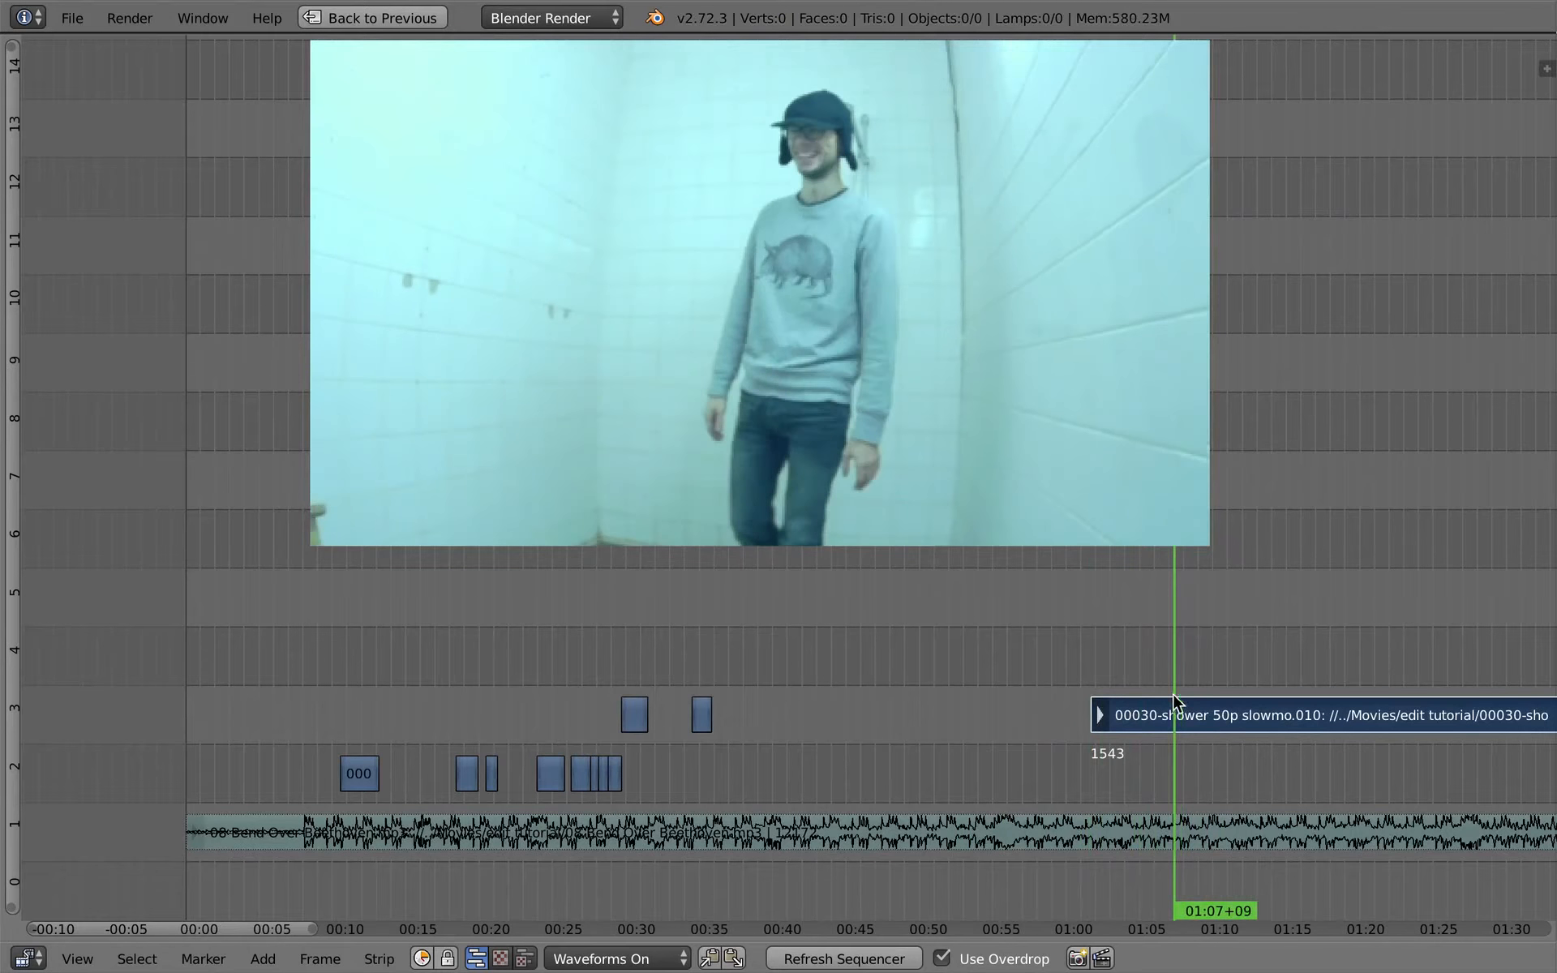
- Cut the shower strip at 01:07+09 and move the new piece down to channel 2 at about 35 seconds
key(k)
key(g)
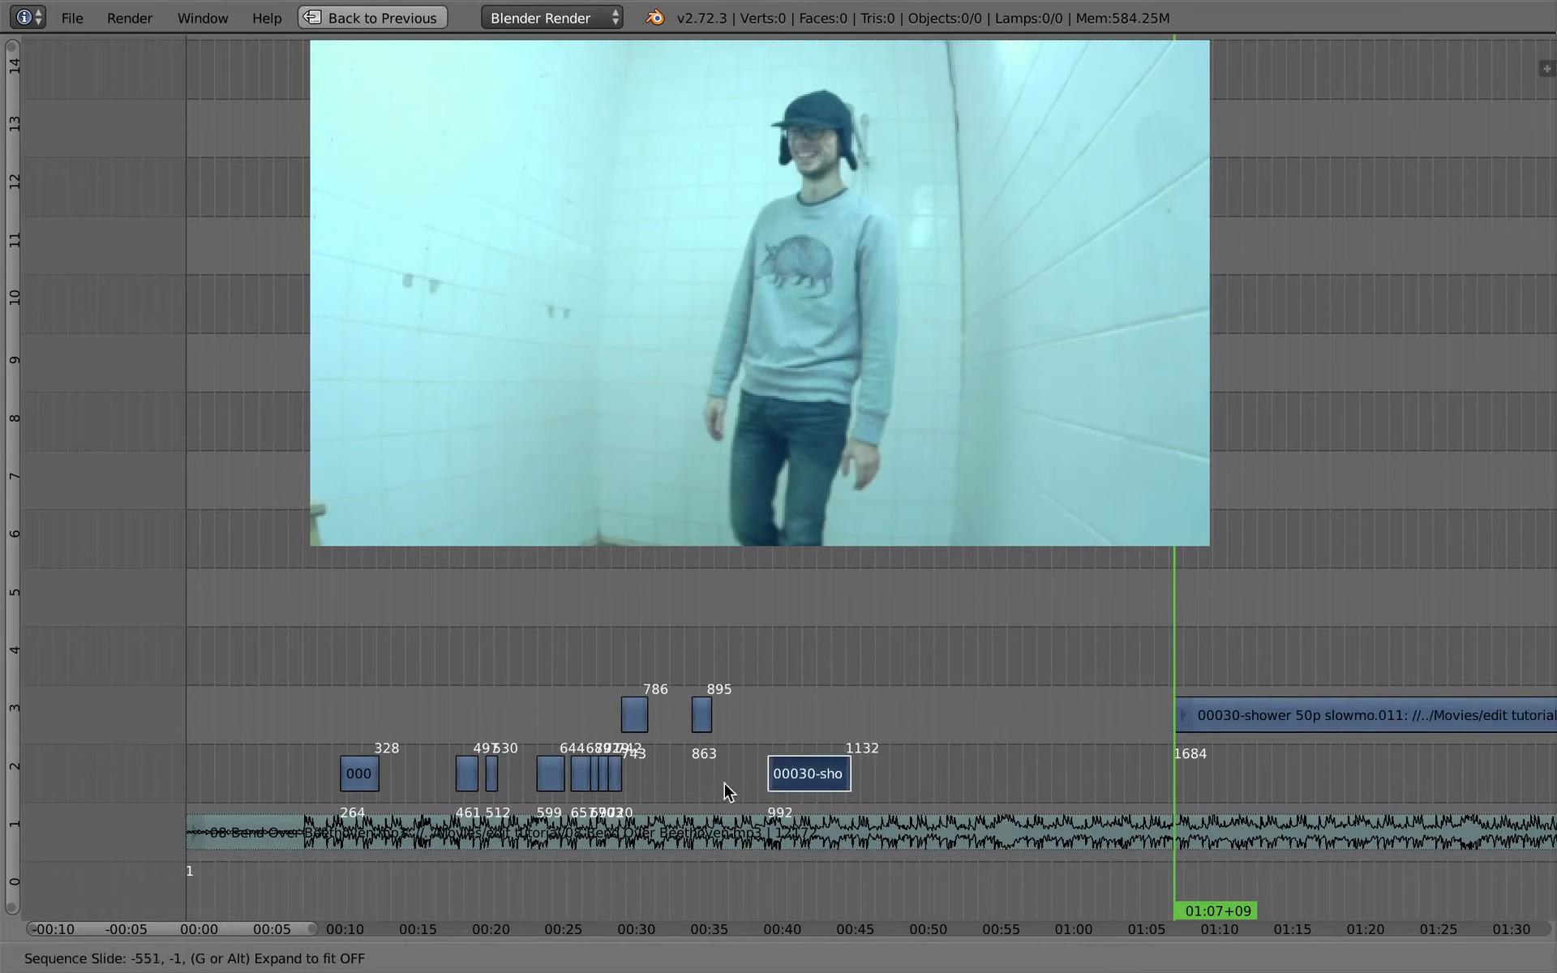
click(612, 786)
- Move all strips after the first shower piece back together to start at frame 329
scroll(611, 631, up, 2)
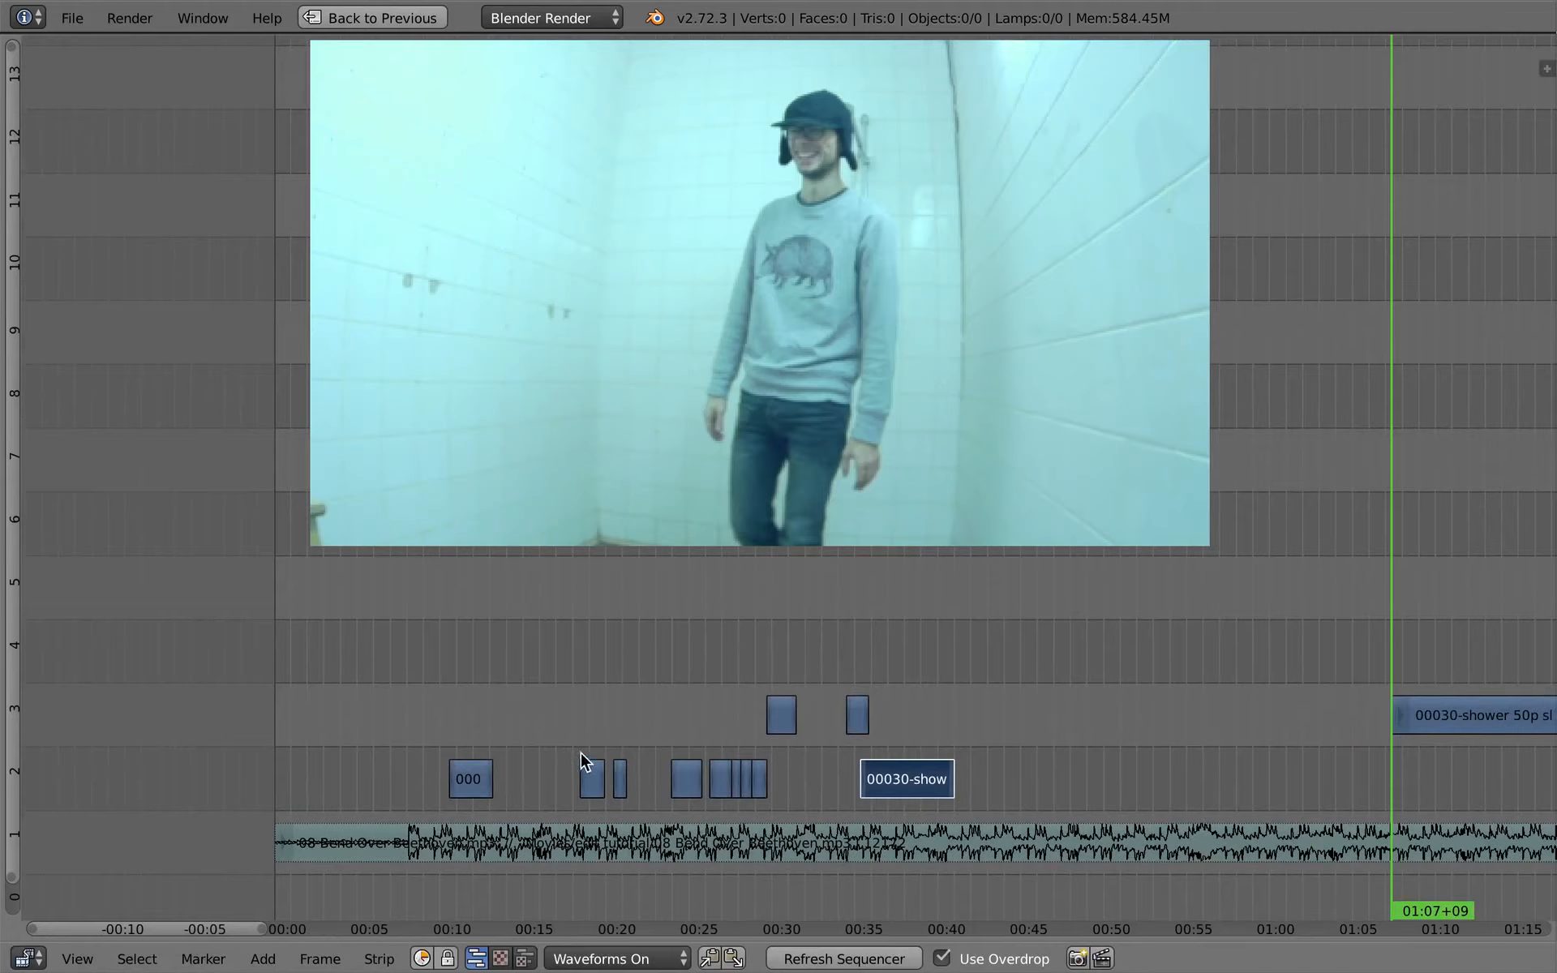
click(487, 722)
key(g)
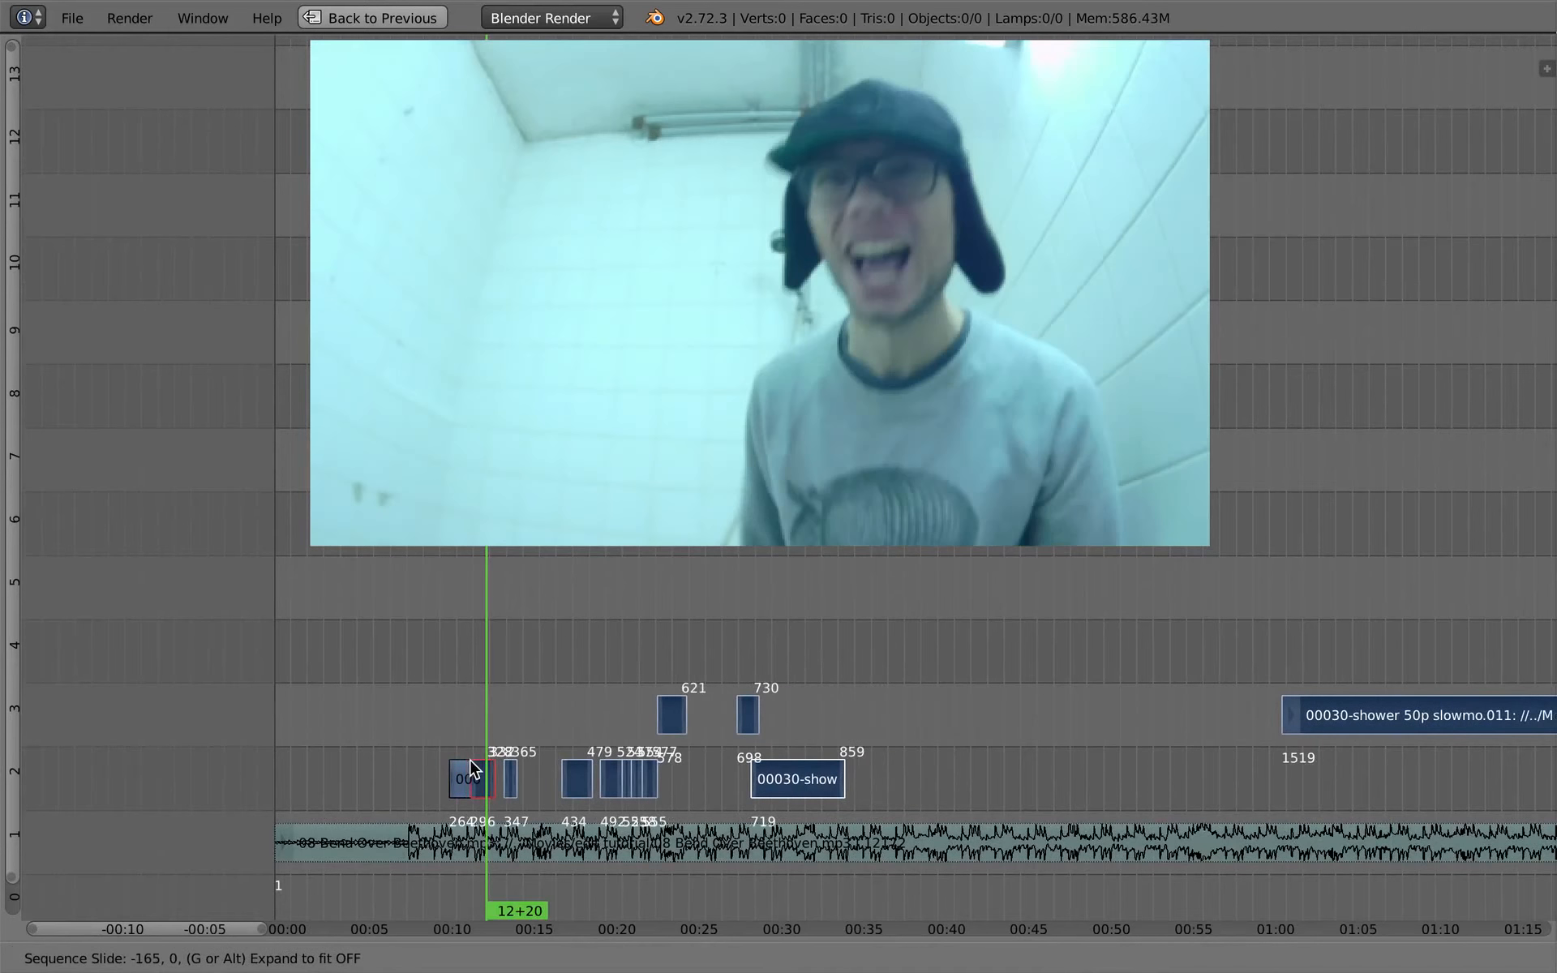
click(469, 759)
right_click(537, 782)
key(g)
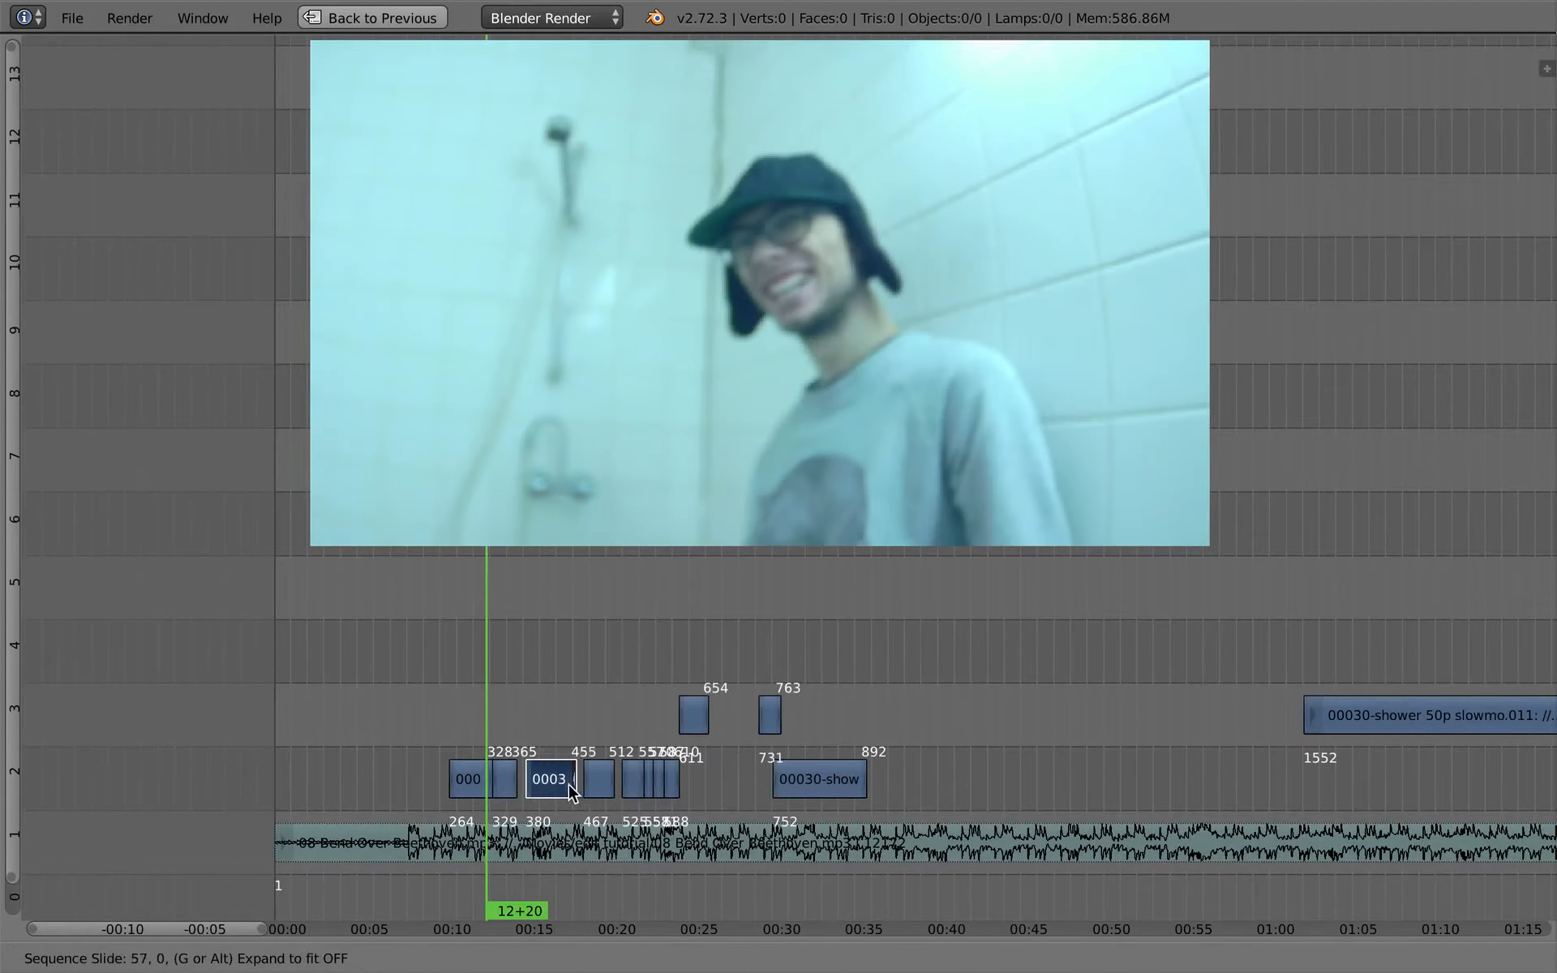
right_click(570, 791)
- Move the short second channel 3 piece back to frame 362, overlapping the end of the second channel 2 piece
ctrl+middle_drag(567, 766, 676, 699)
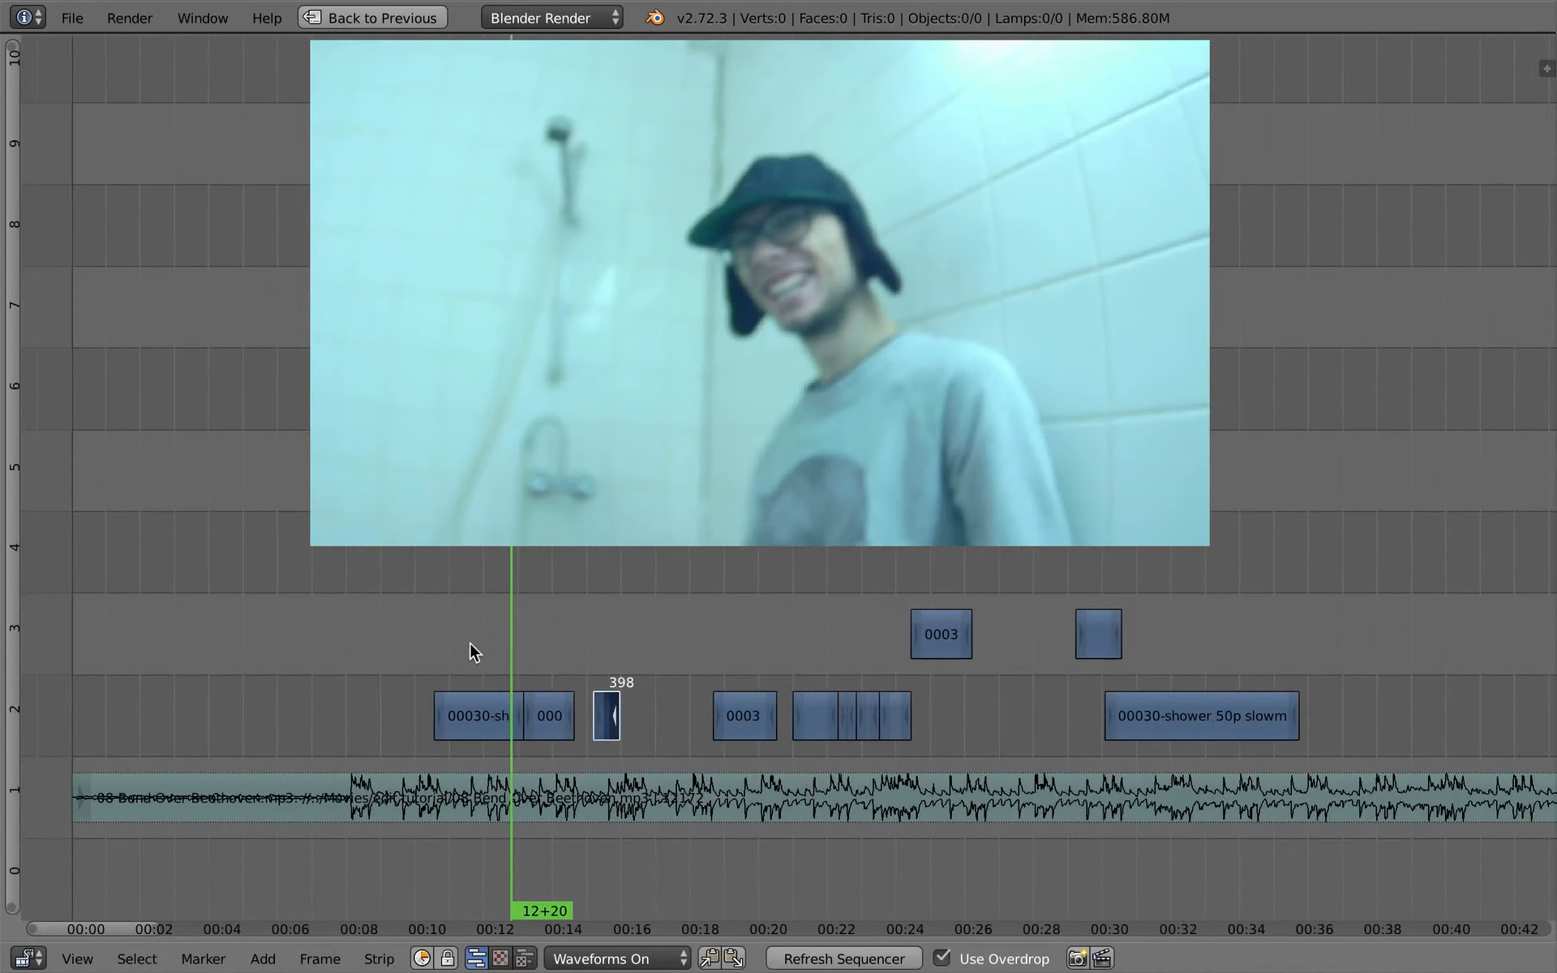
drag(469, 642, 969, 630)
right_click(1088, 627)
key(g)
right_click(669, 674)
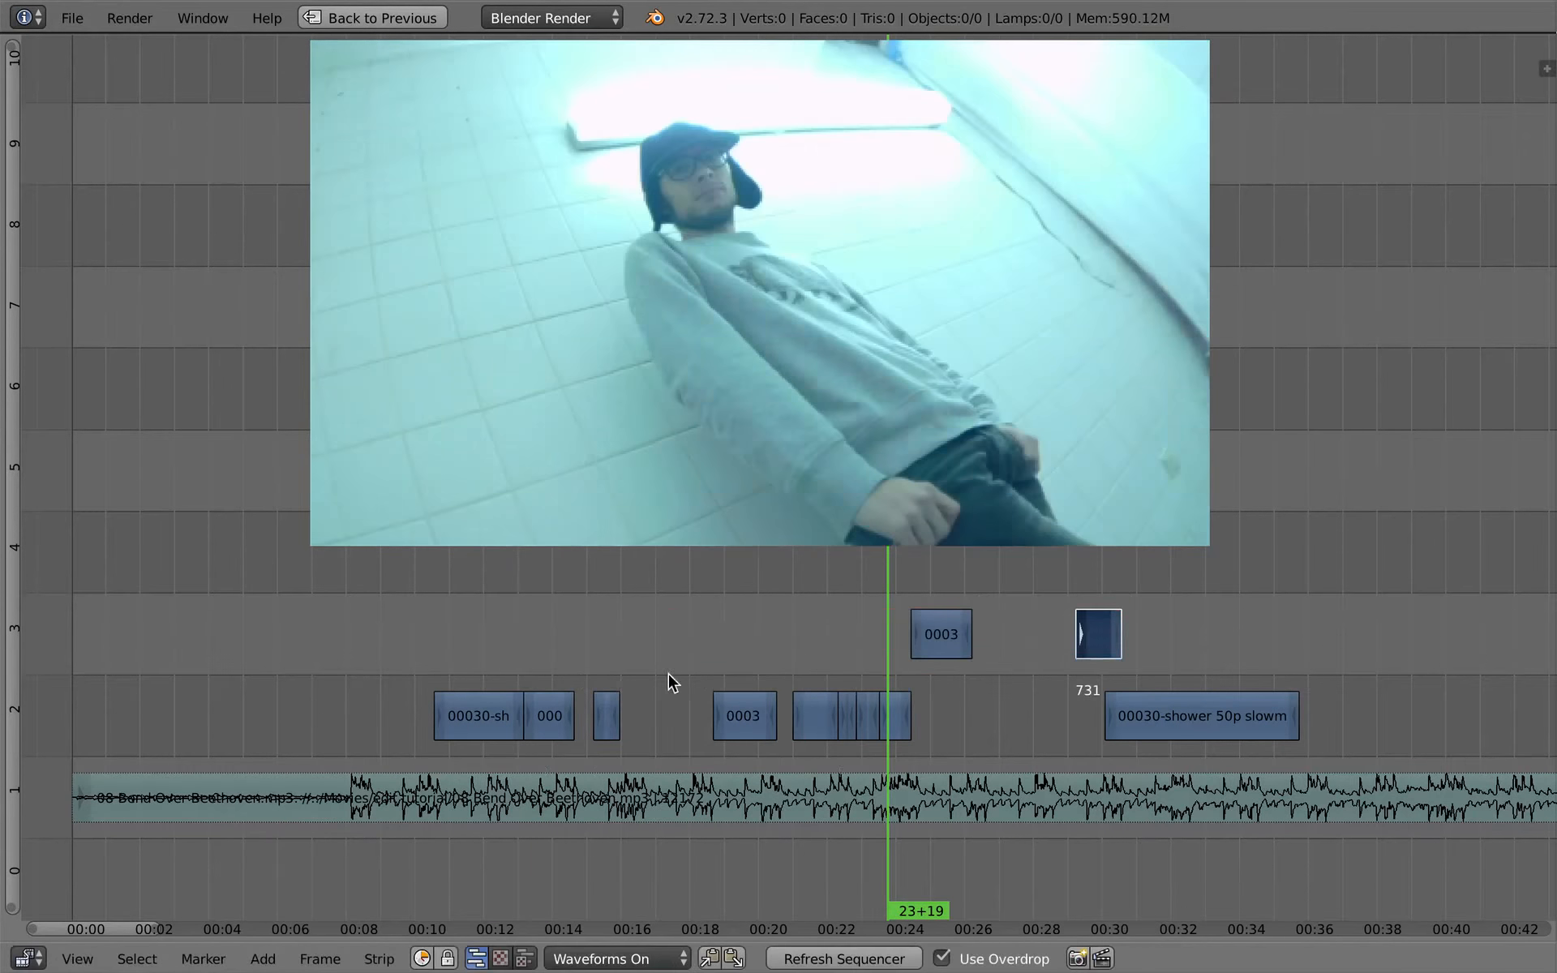
key(g)
click(574, 660)
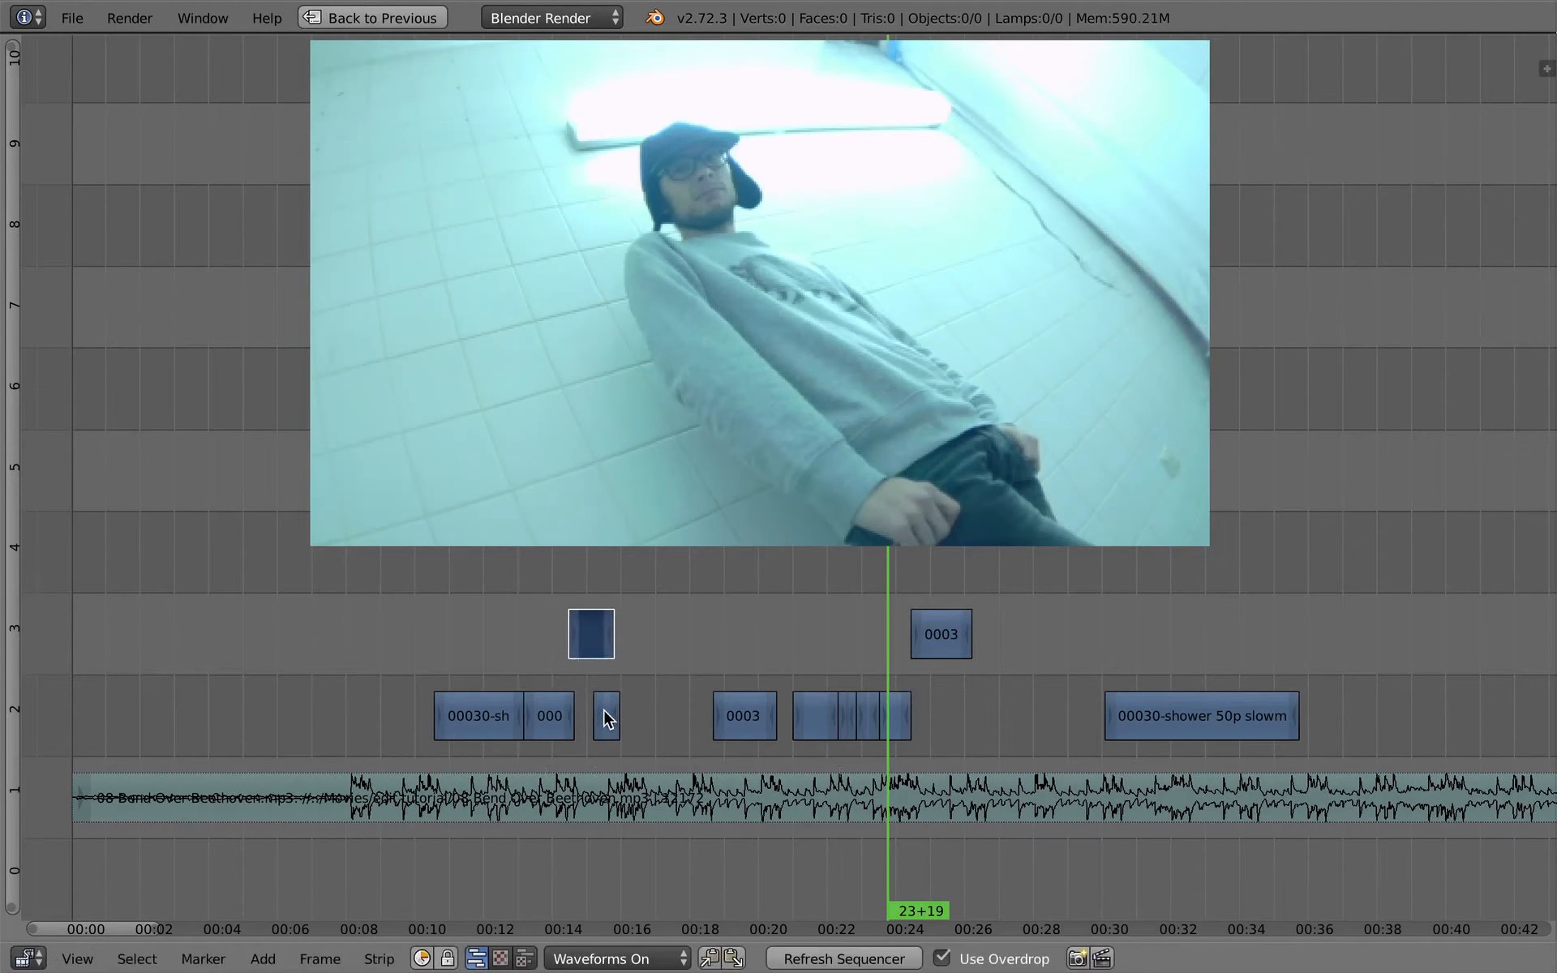
- Move the short third channel 2 piece to frame 395, directly after the end of the channel 3 piece above it
right_click(603, 709)
key(g)
click(634, 644)
key(g)
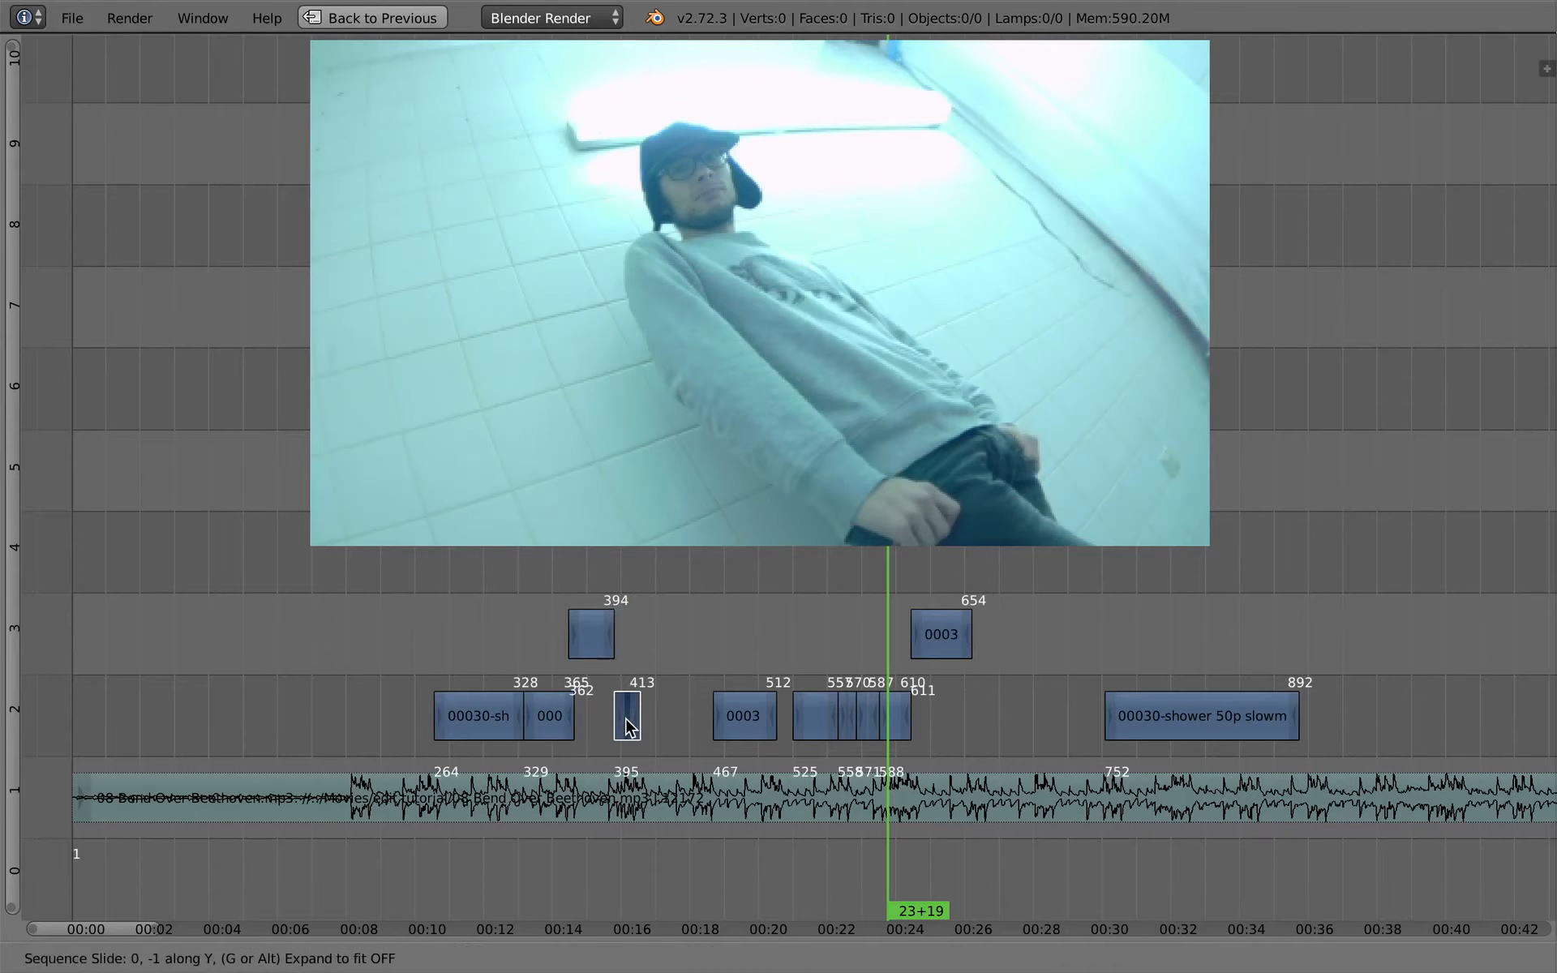
click(630, 716)
- Move the later channel 3 piece back to about 16 seconds and shift the following group of channel 2 pieces back behind it
click(586, 636)
key(g)
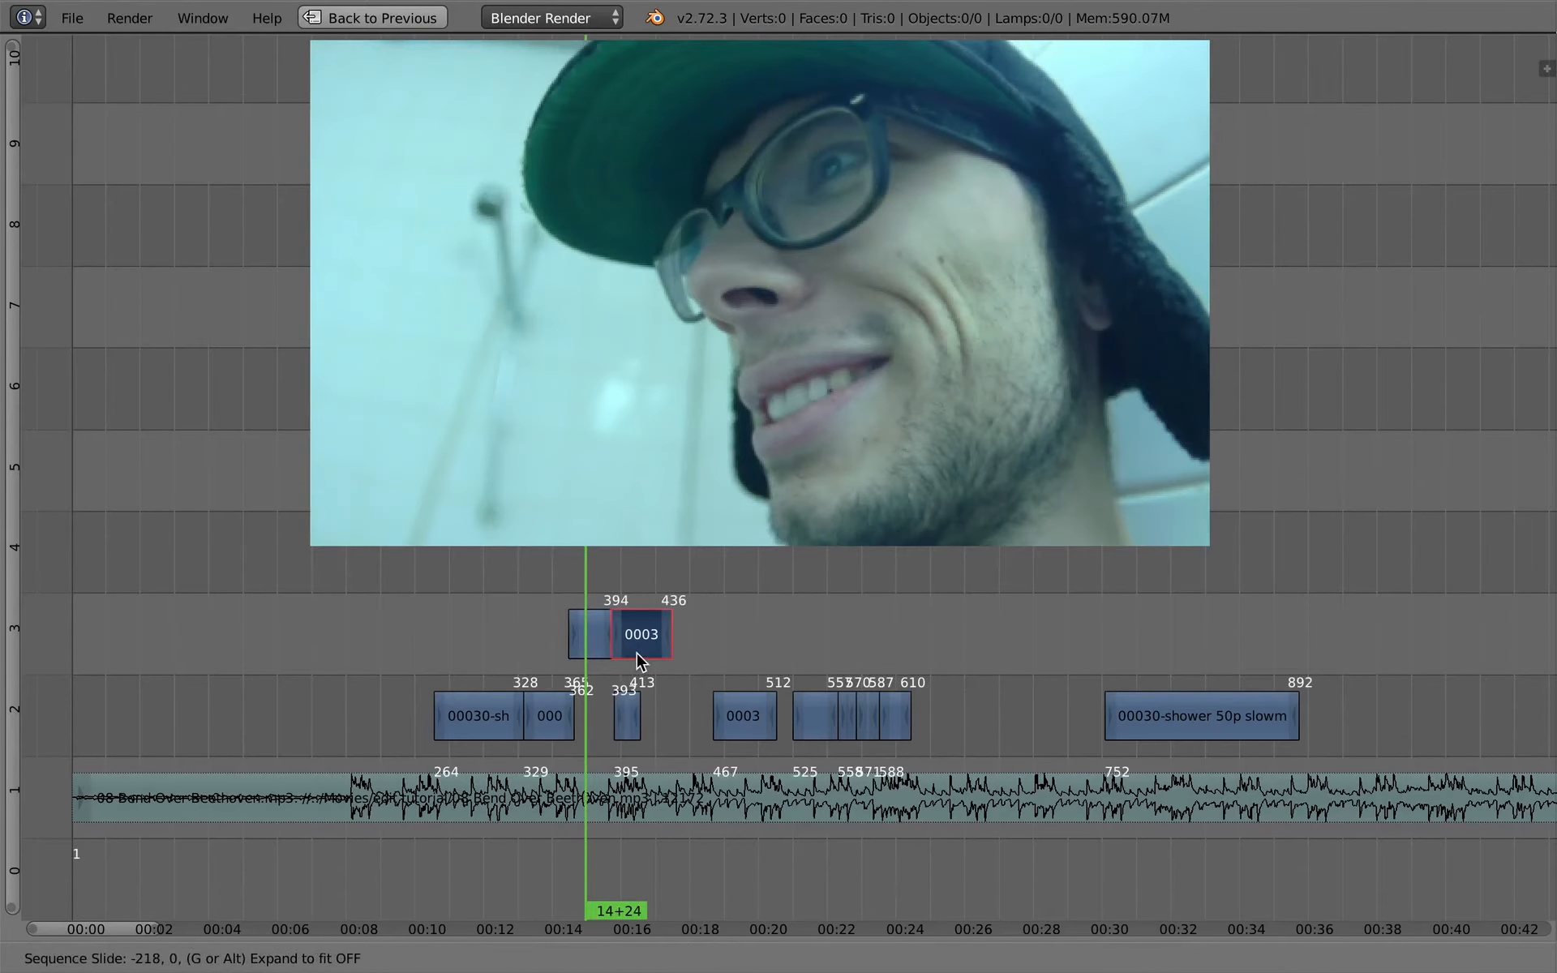
click(680, 675)
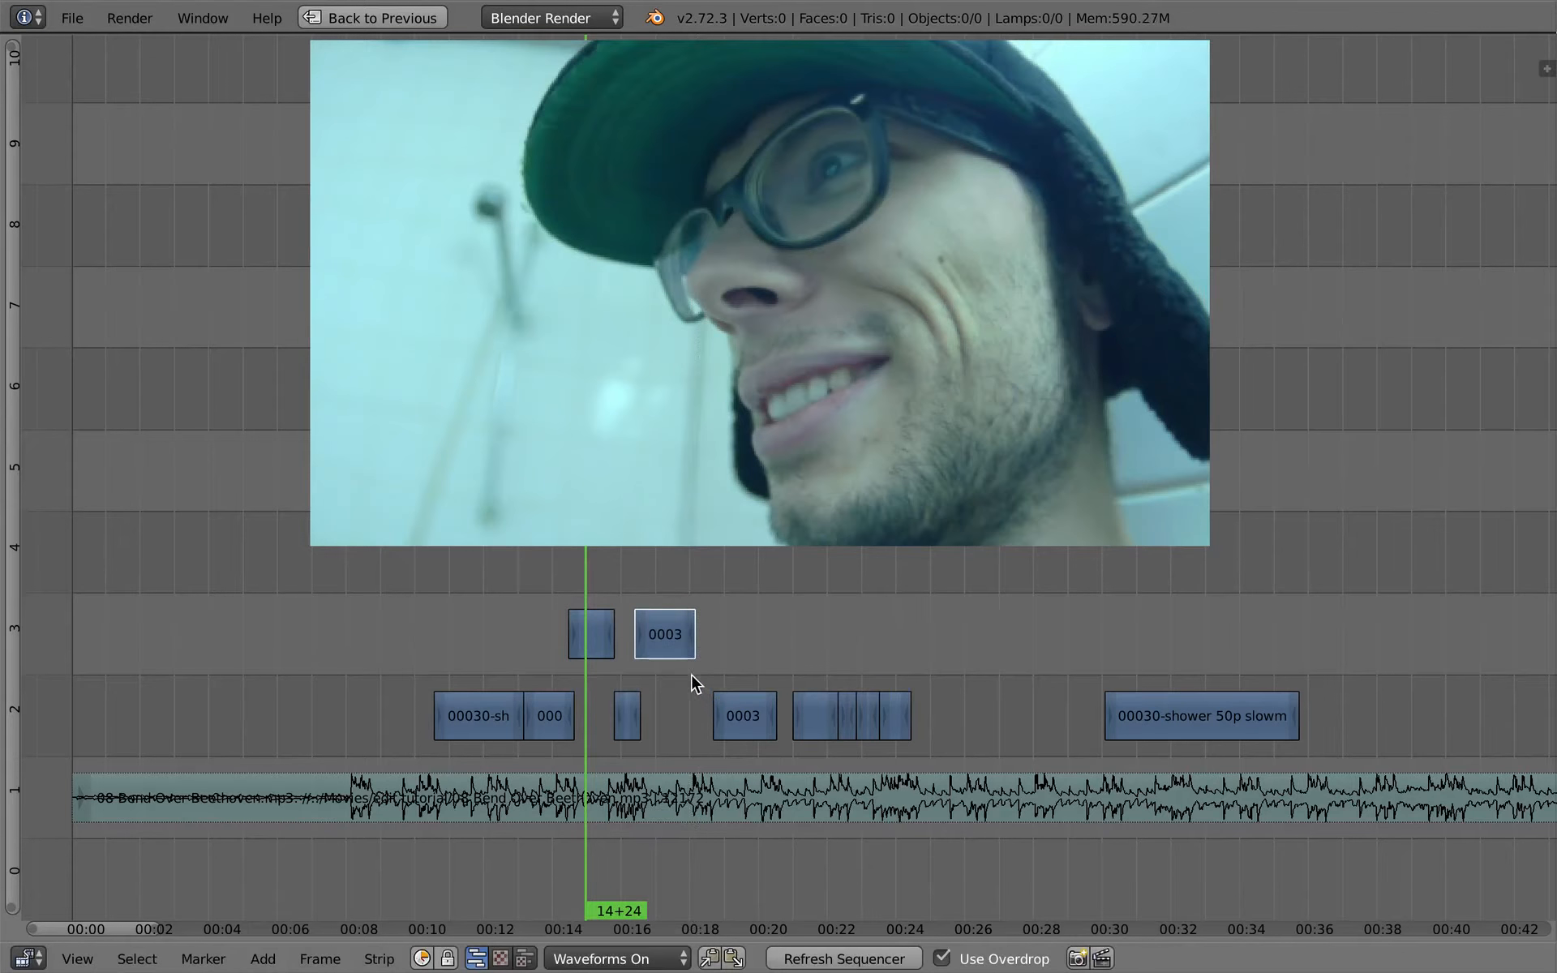
key(g)
click(793, 677)
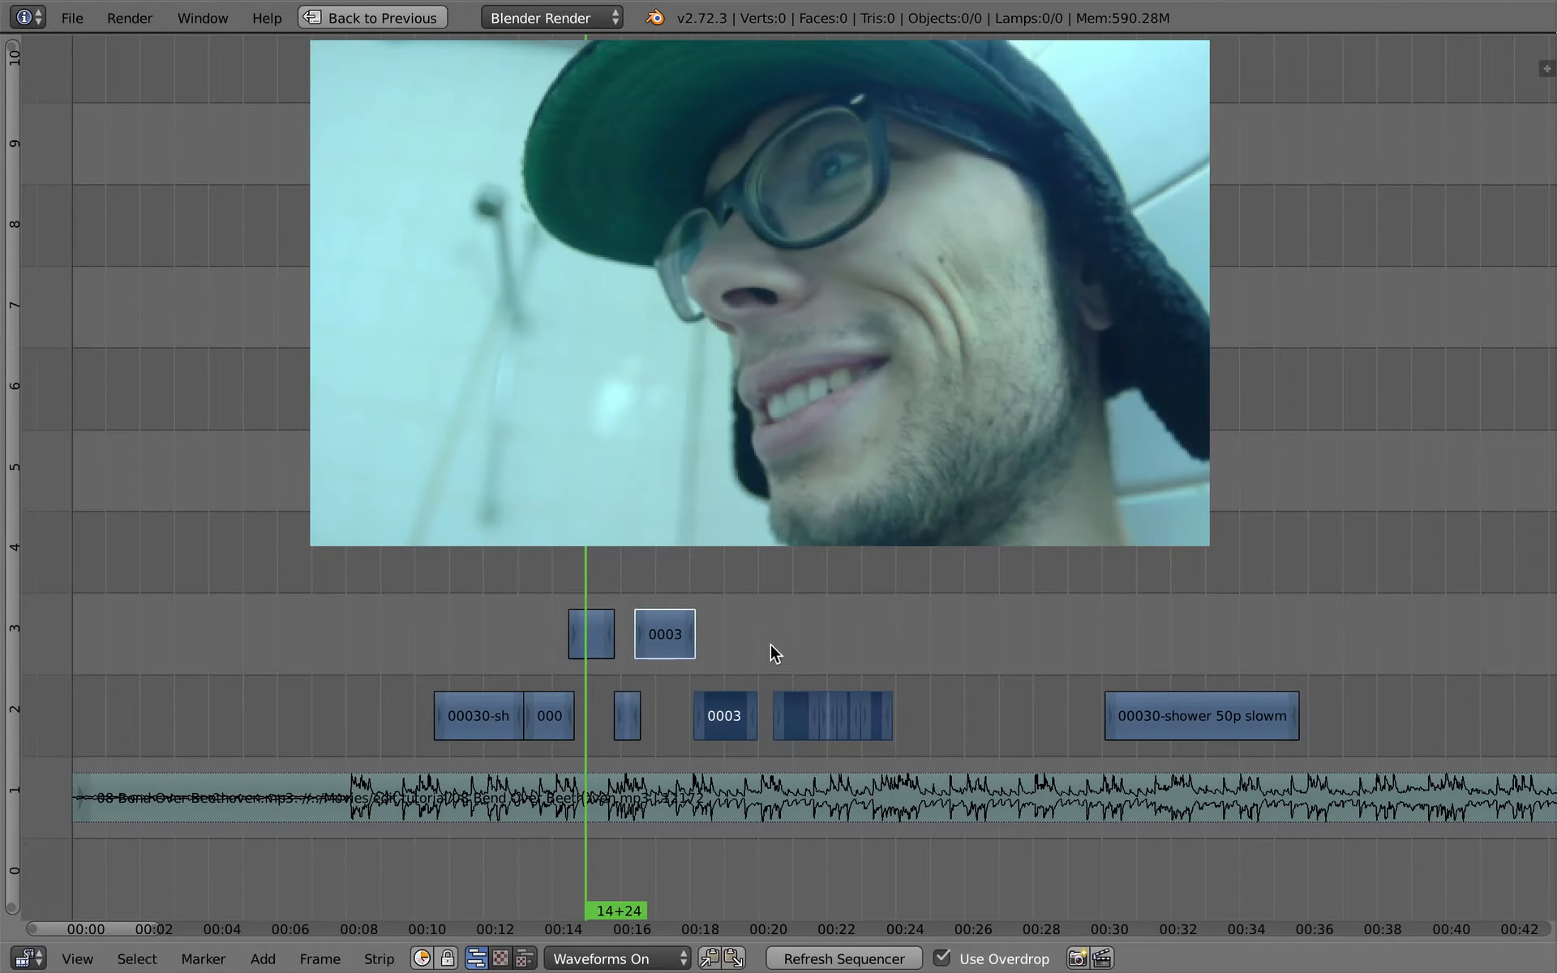
- Move the group of four short pieces and the last long shower piece up to channel 3, slightly forward in time
drag(1116, 655, 1073, 686)
right_click(1180, 718)
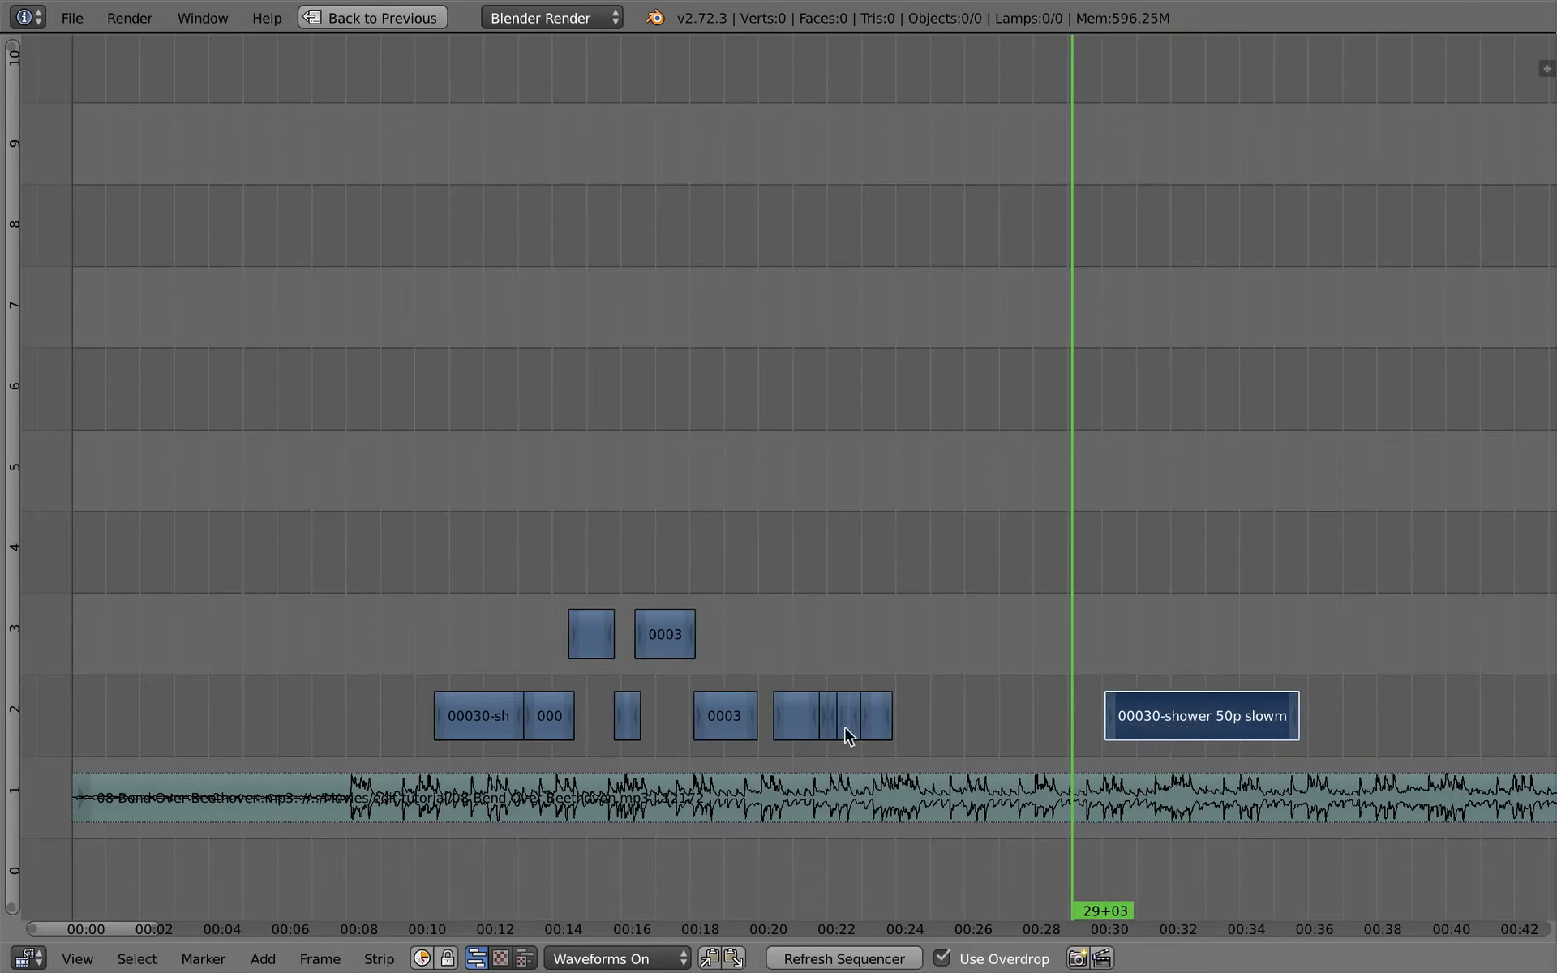
drag(924, 750, 926, 750)
key(g)
click(893, 628)
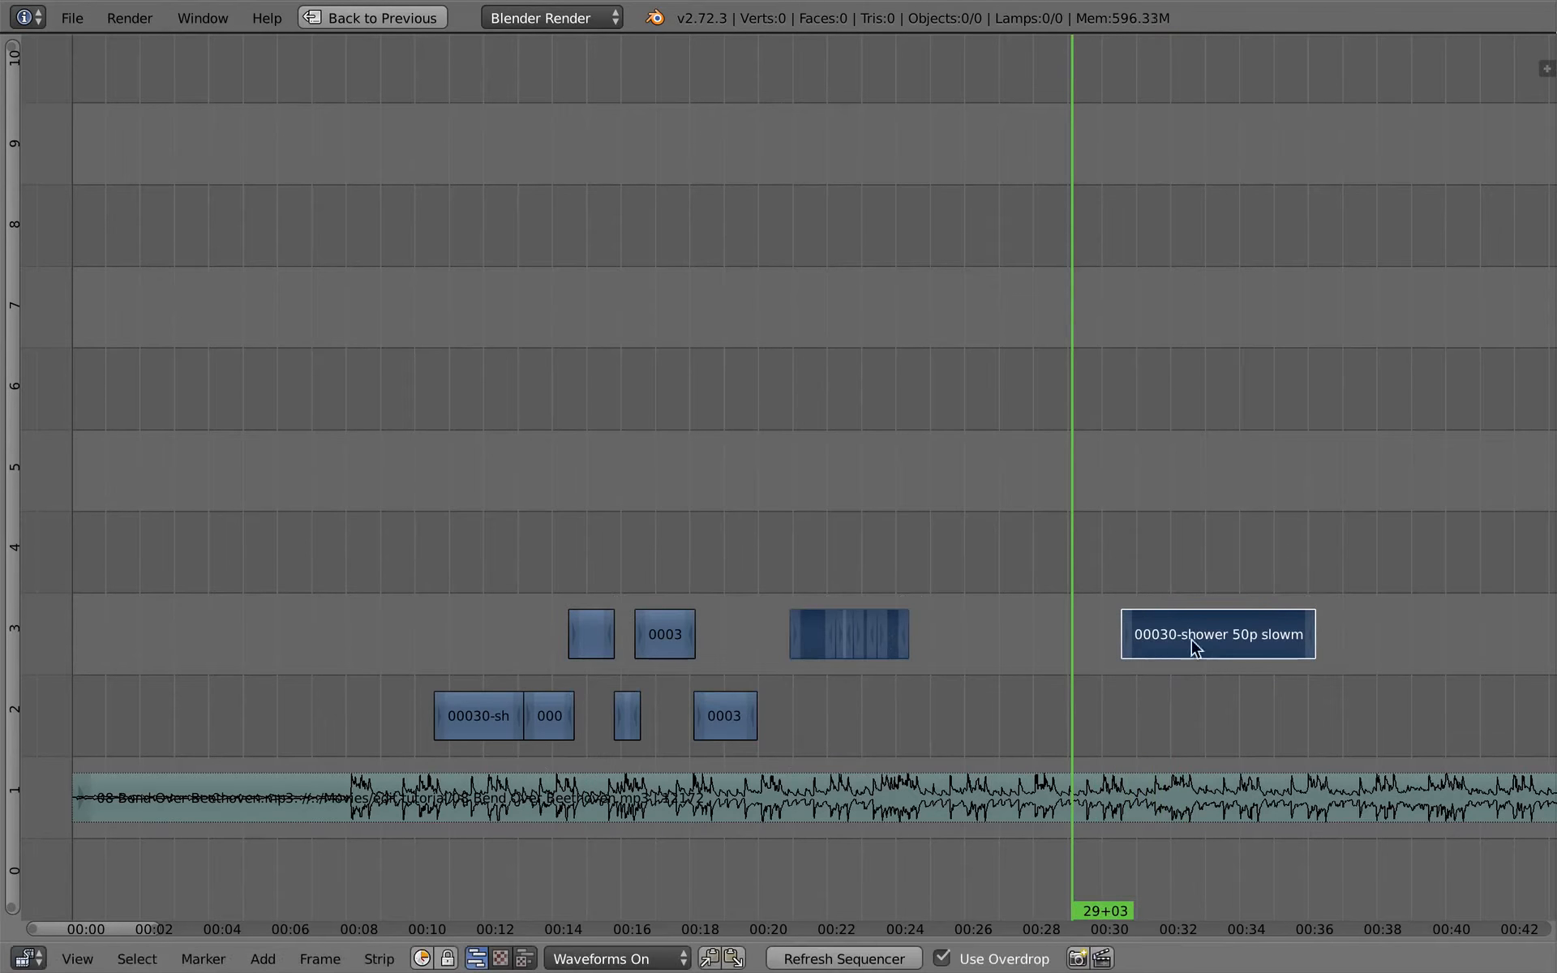
- Move the long shower piece back down to channel 2, directly behind the piece ending near 20 seconds
right_click(1192, 639)
key(g)
click(795, 713)
- Move the Bend Over Beethoven music strip forward to start at about 2 seconds, with its beat near the first shower piece
drag(749, 608, 383, 611)
right_click(452, 808)
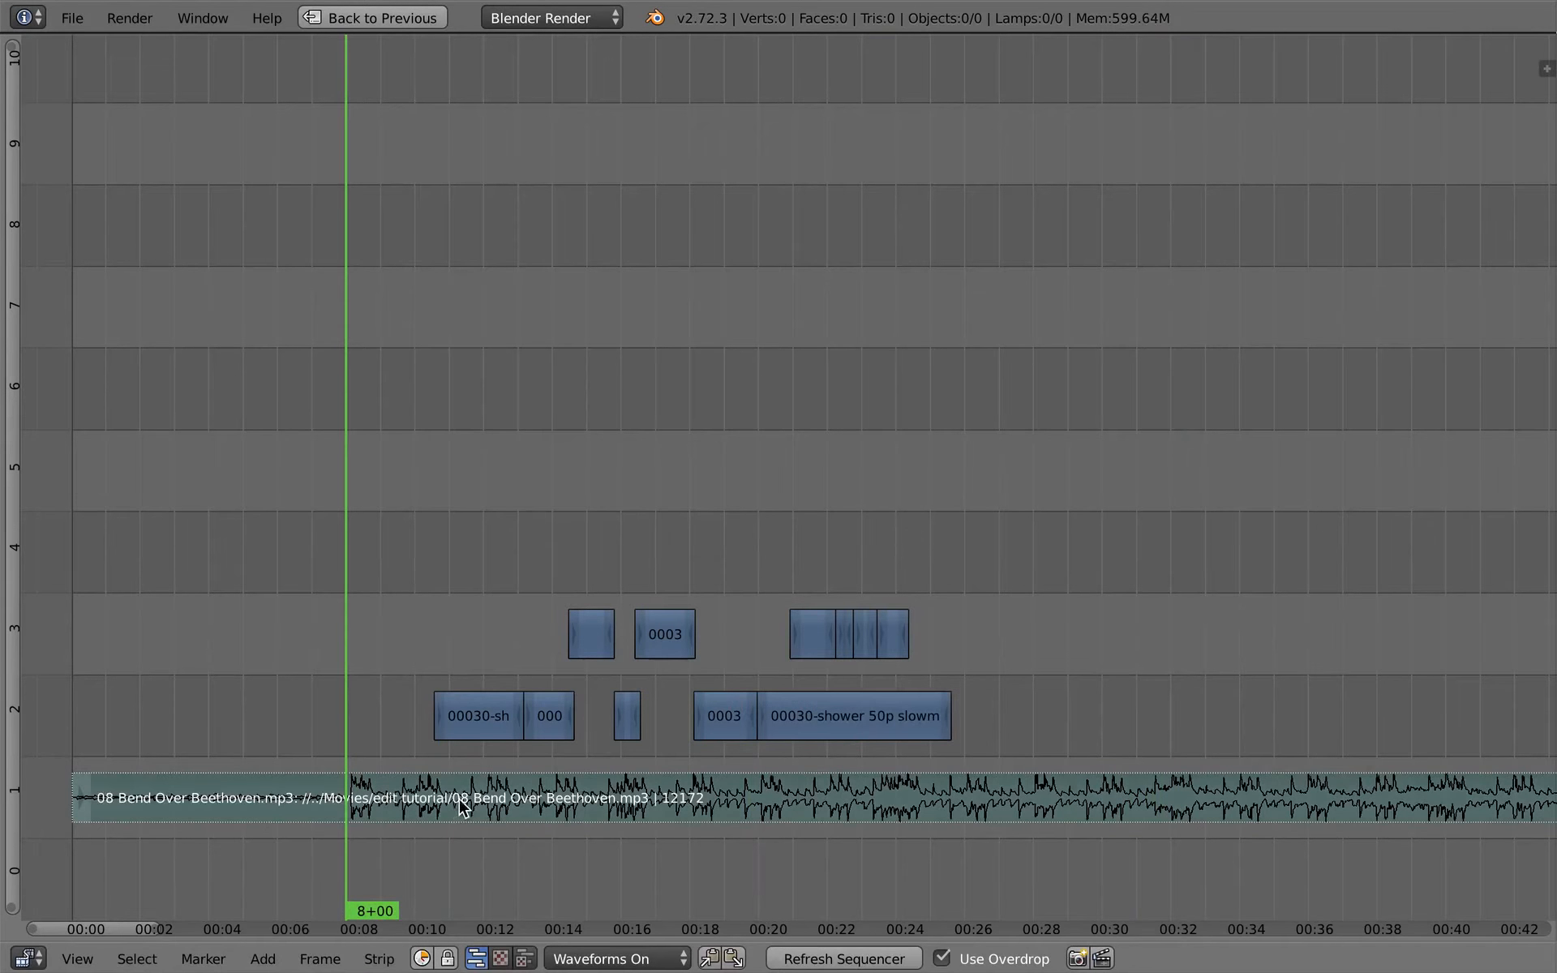
key(g)
click(487, 779)
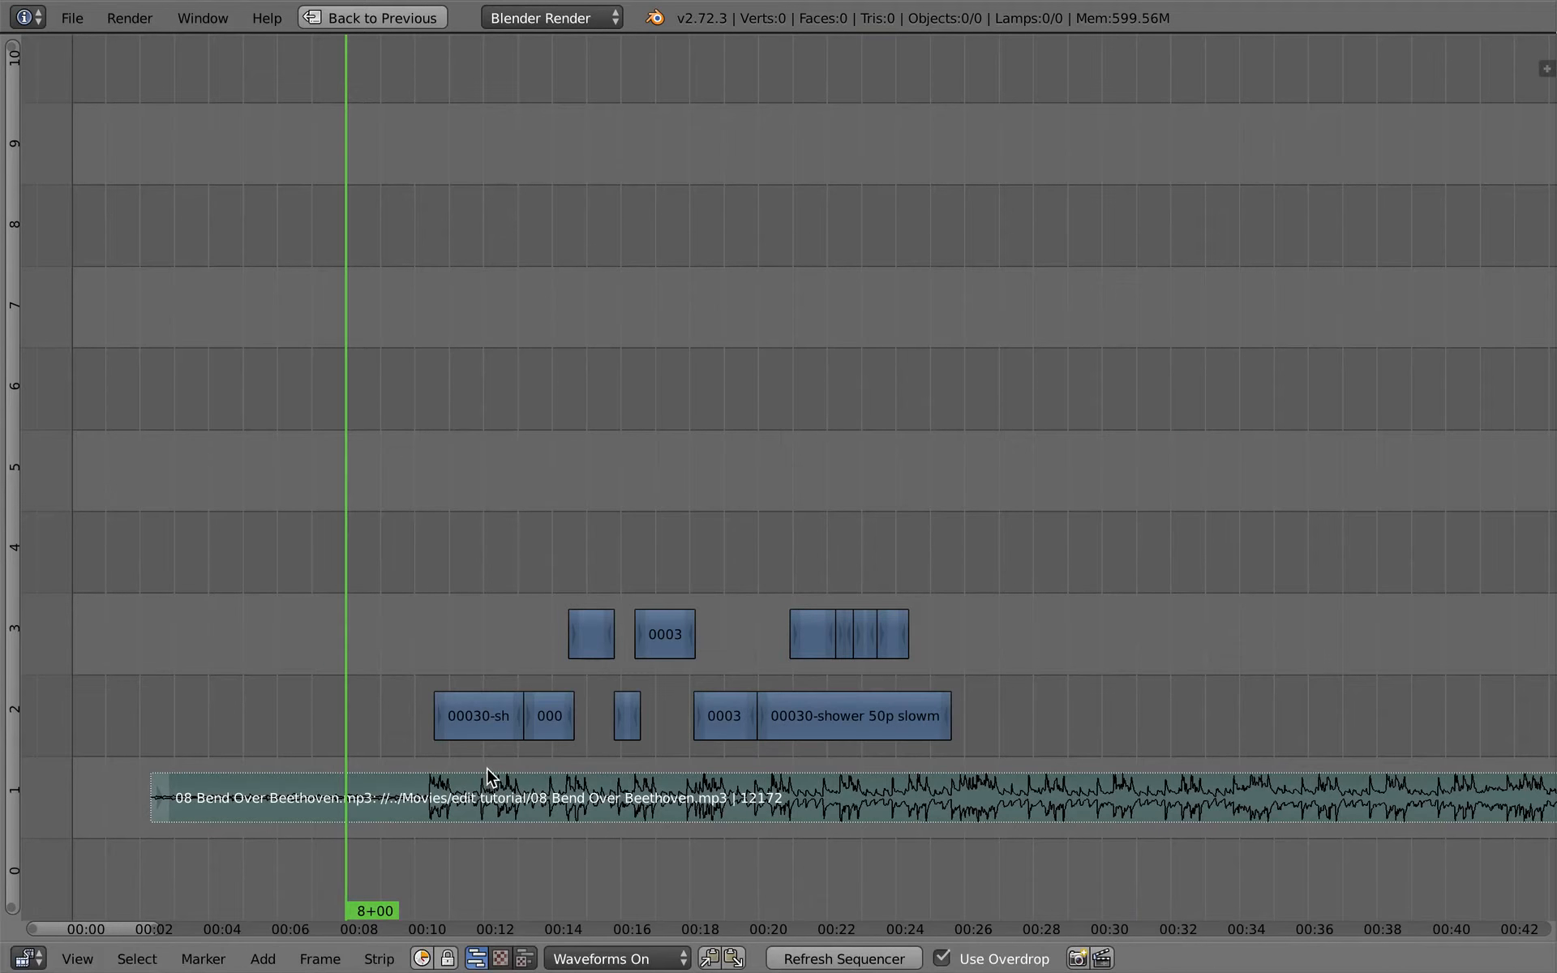
click(487, 779)
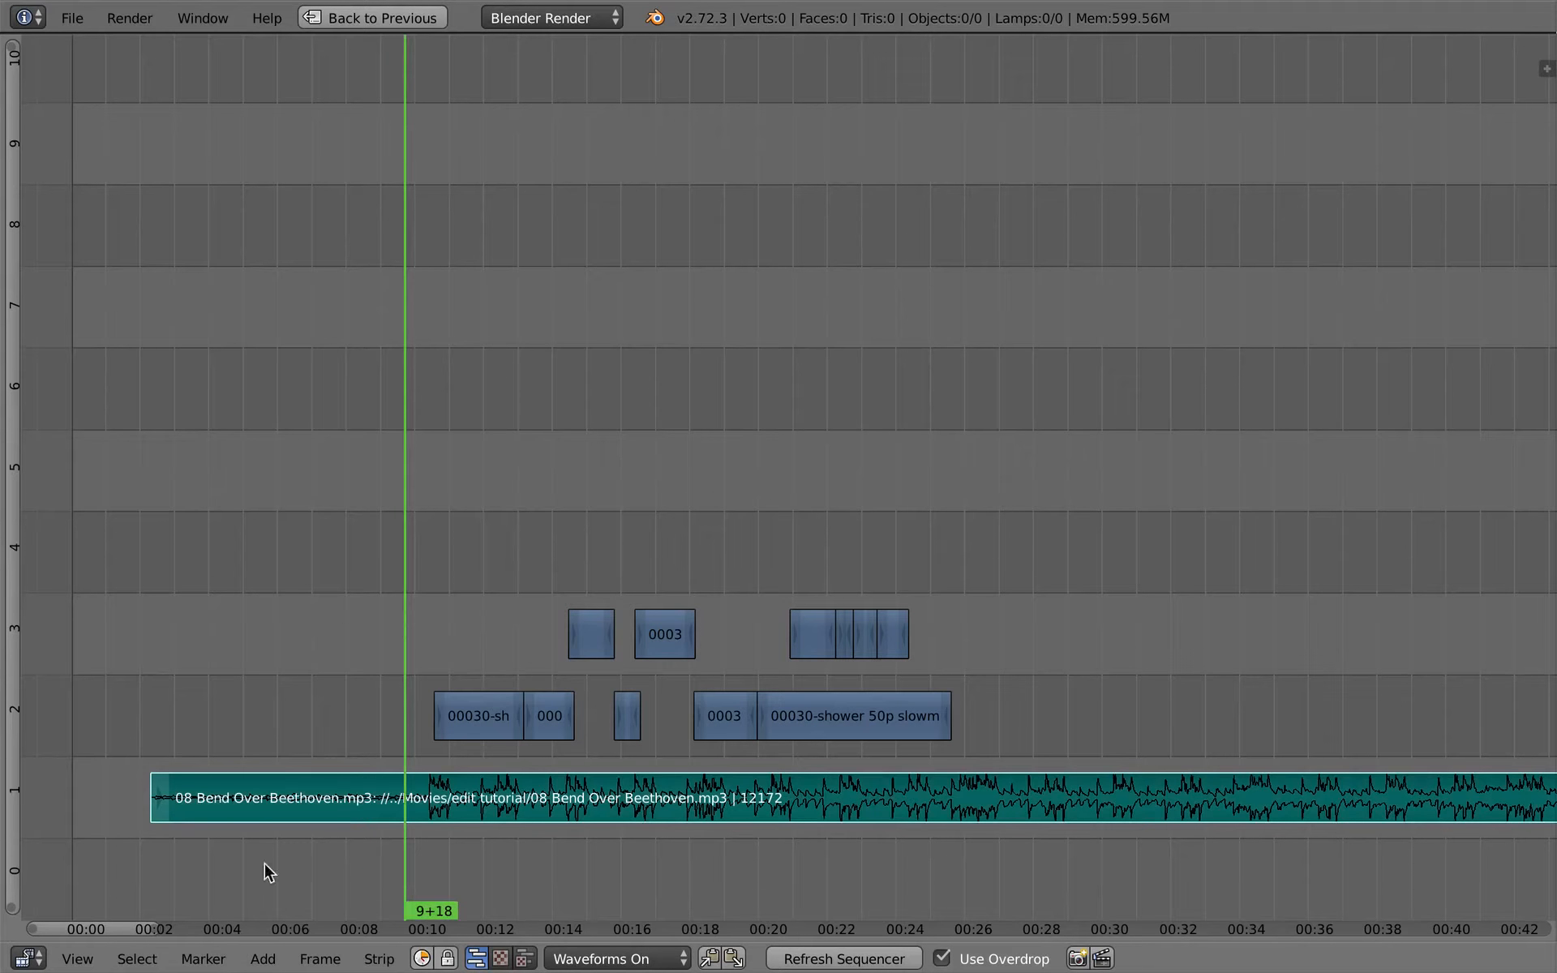
- Play the rearranged edit from 9+18 to the end of the last shower piece to review its rhythm
key(alt+a)
middle_drag(316, 700, 290, 758)
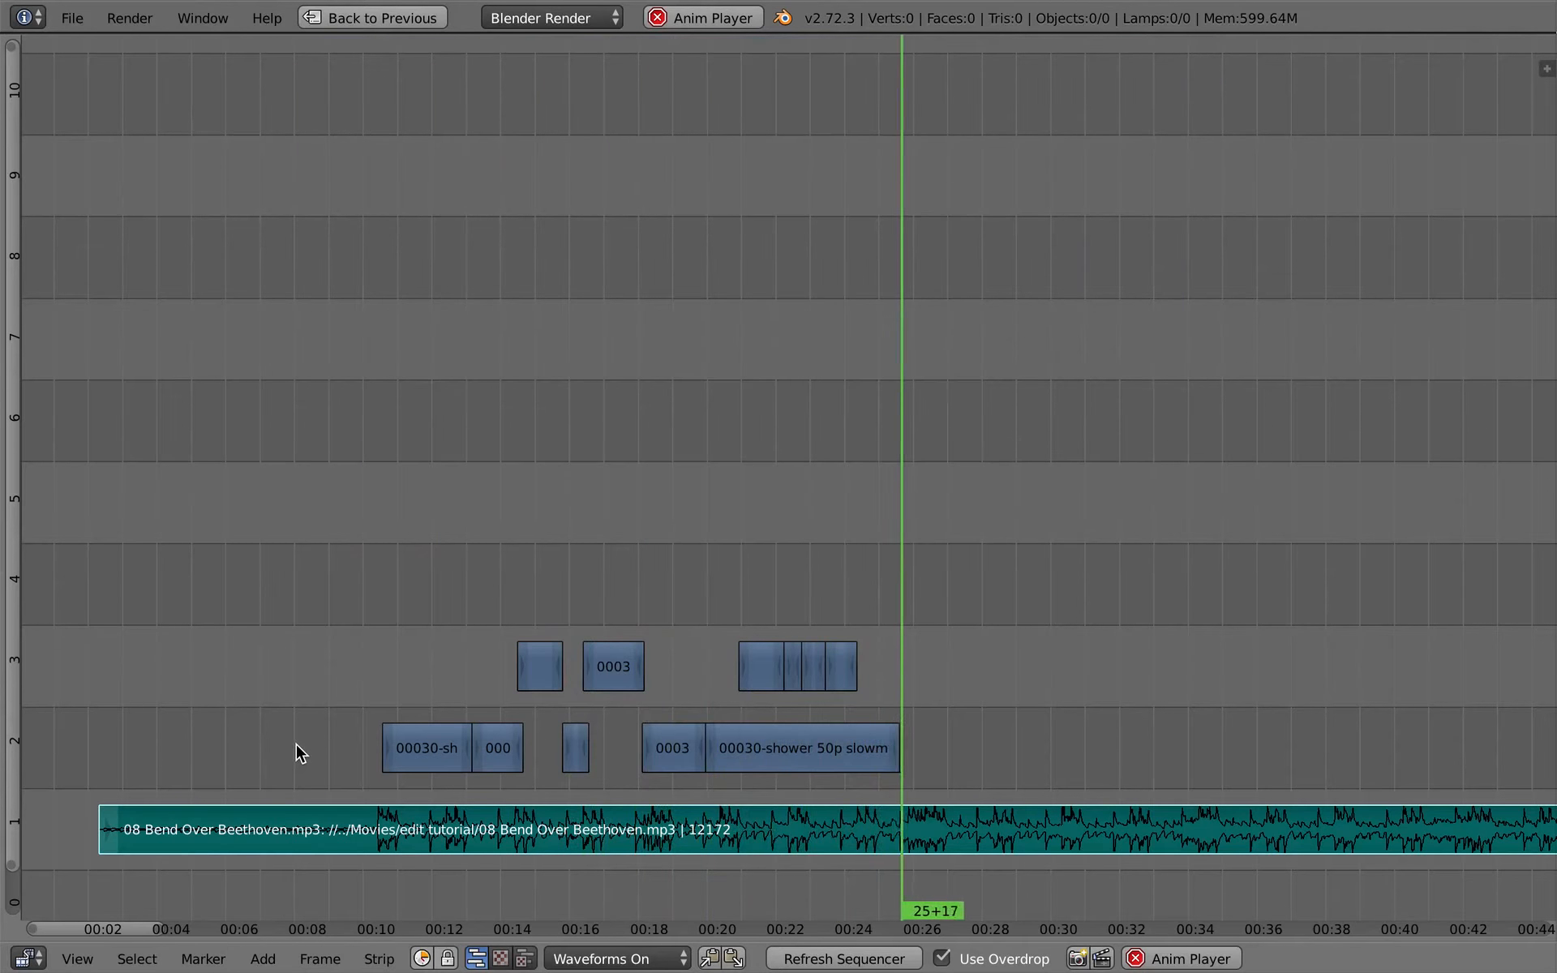
key(alt+a)
- Play the edit from the start of the first shower piece and cut that piece at 11+09
drag(403, 609, 354, 683)
mouse_move(417, 707)
middle_down()
mouse_move(459, 695)
mouse_move(373, 623)
mouse_move(424, 675)
middle_up()
key(alt+a)
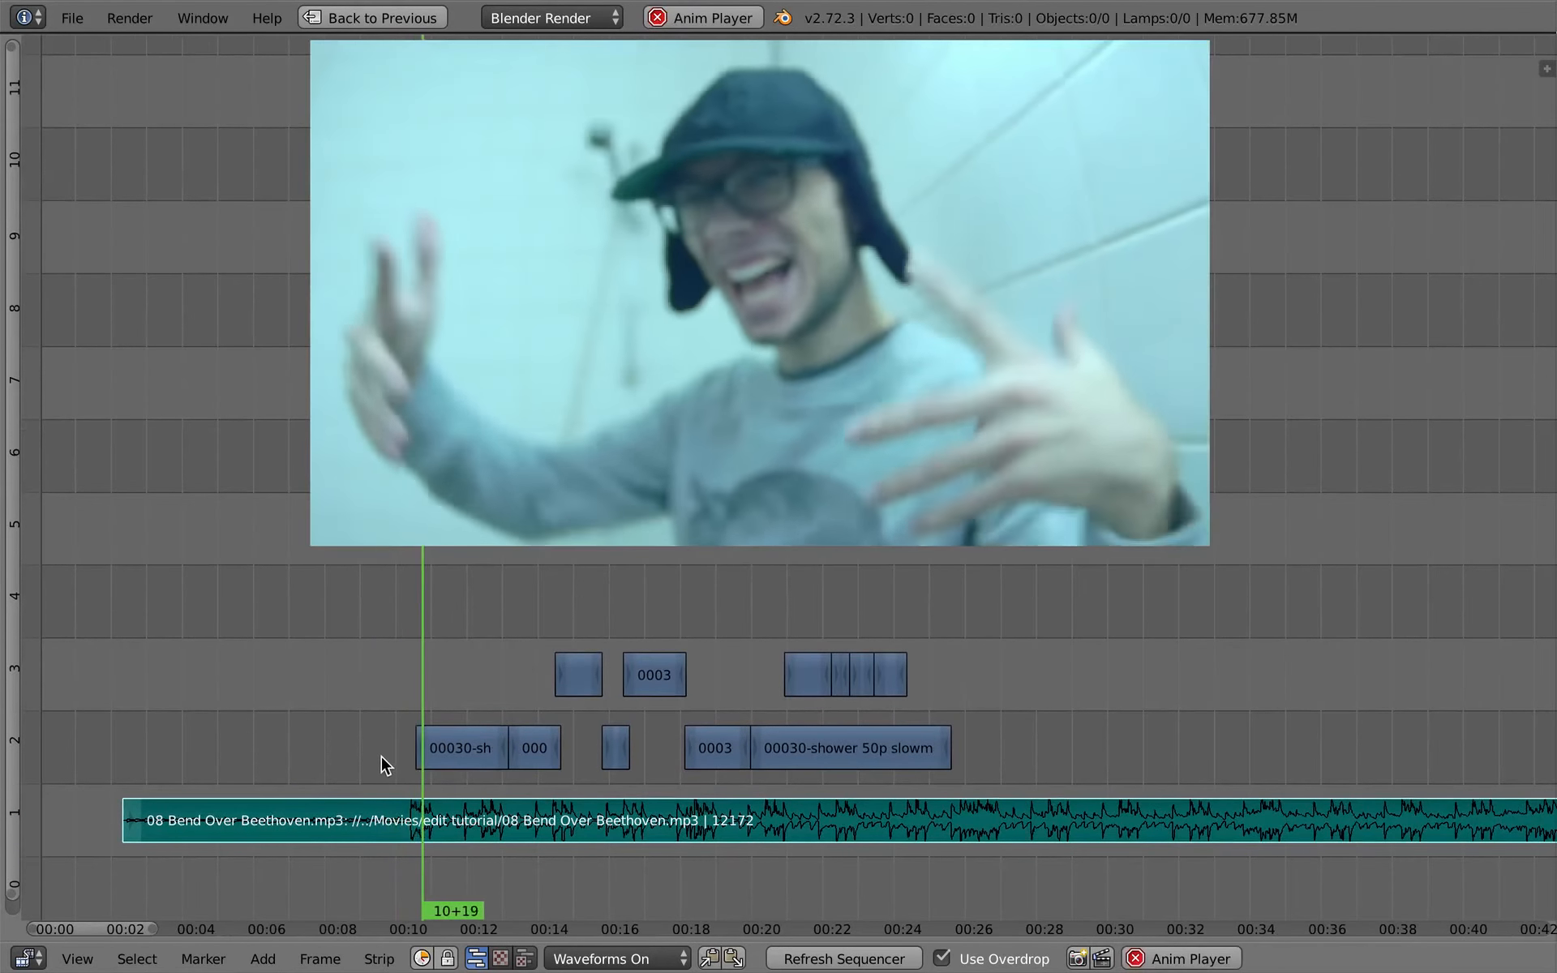
key(alt+a)
right_click(464, 756)
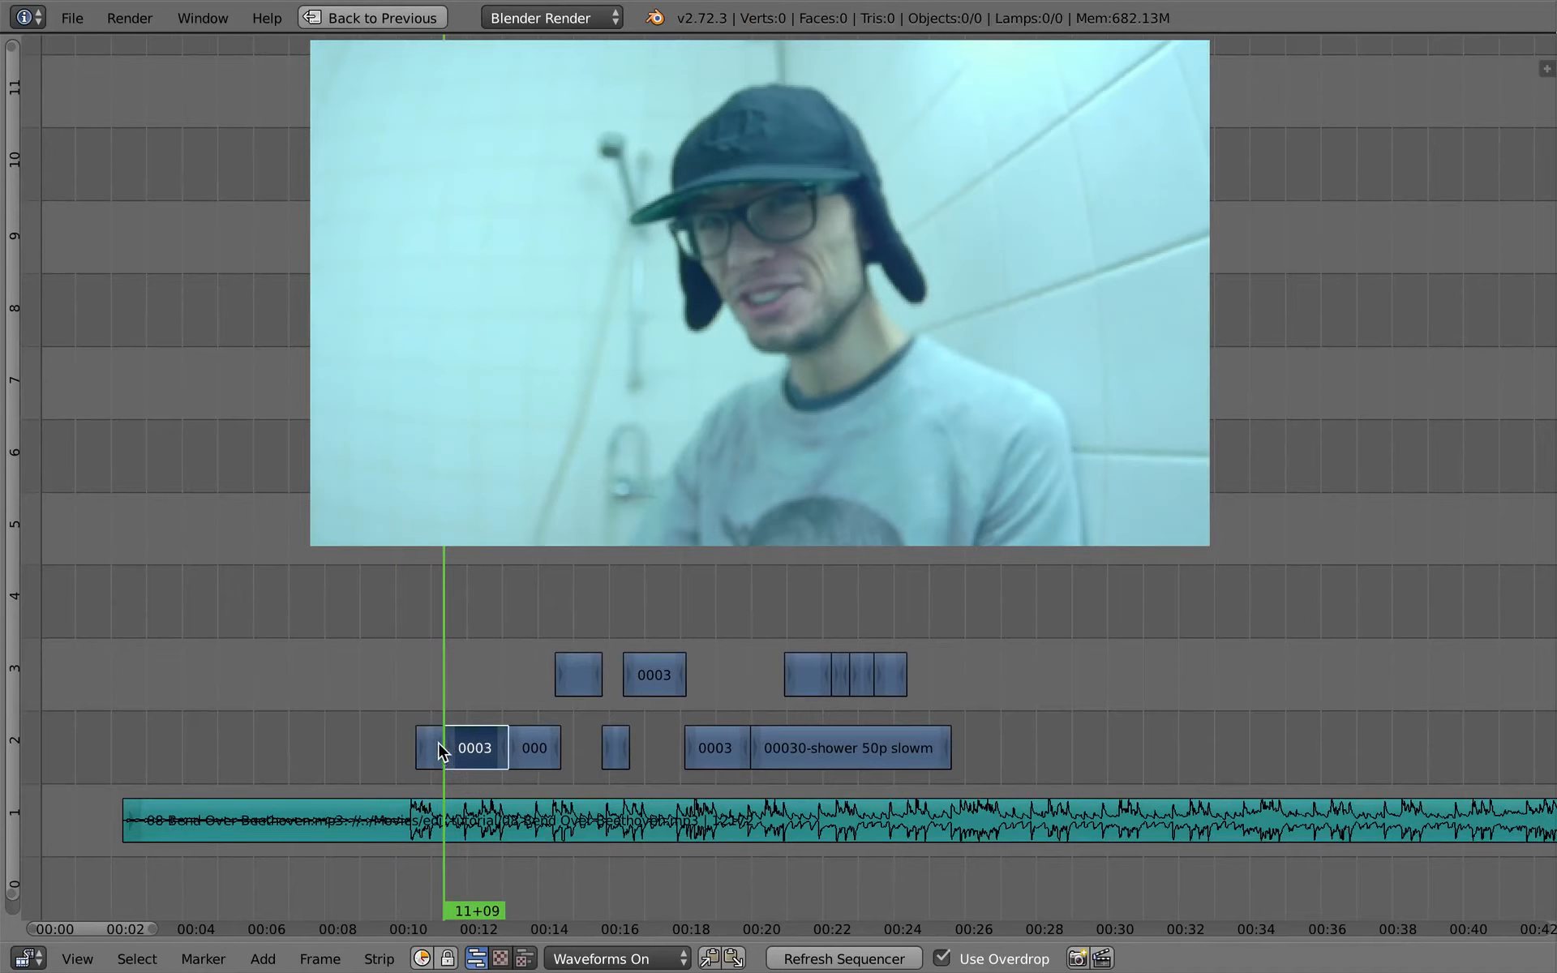
- Slip the footage inside the opening shower piece before 11+09 and play the edit from 11+00
key(g)
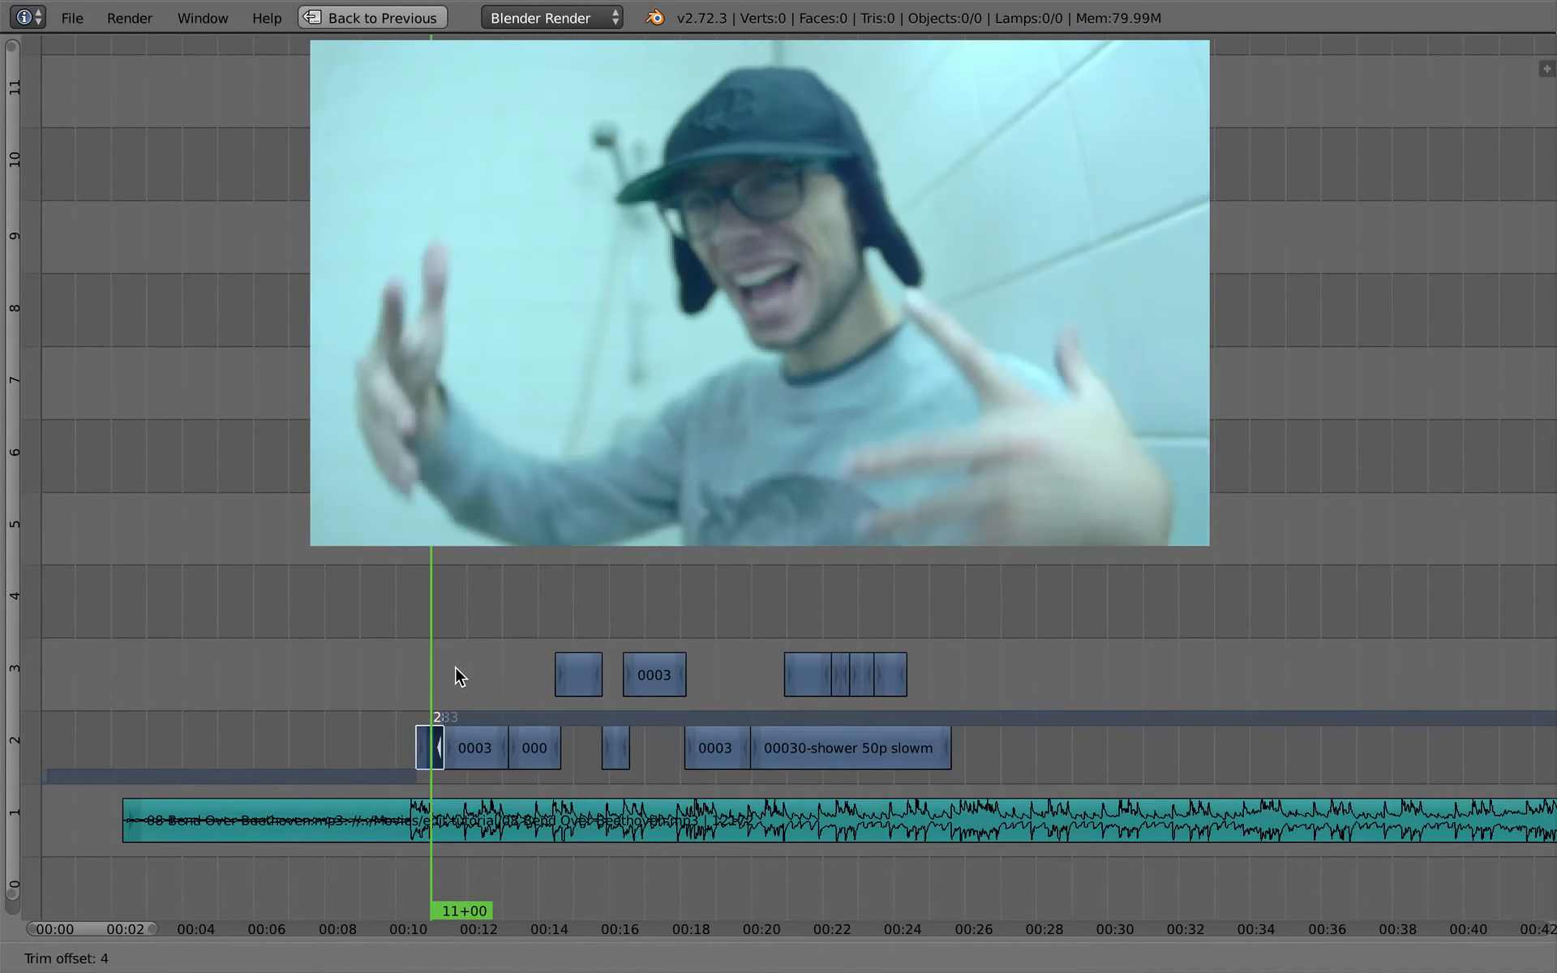
click(489, 676)
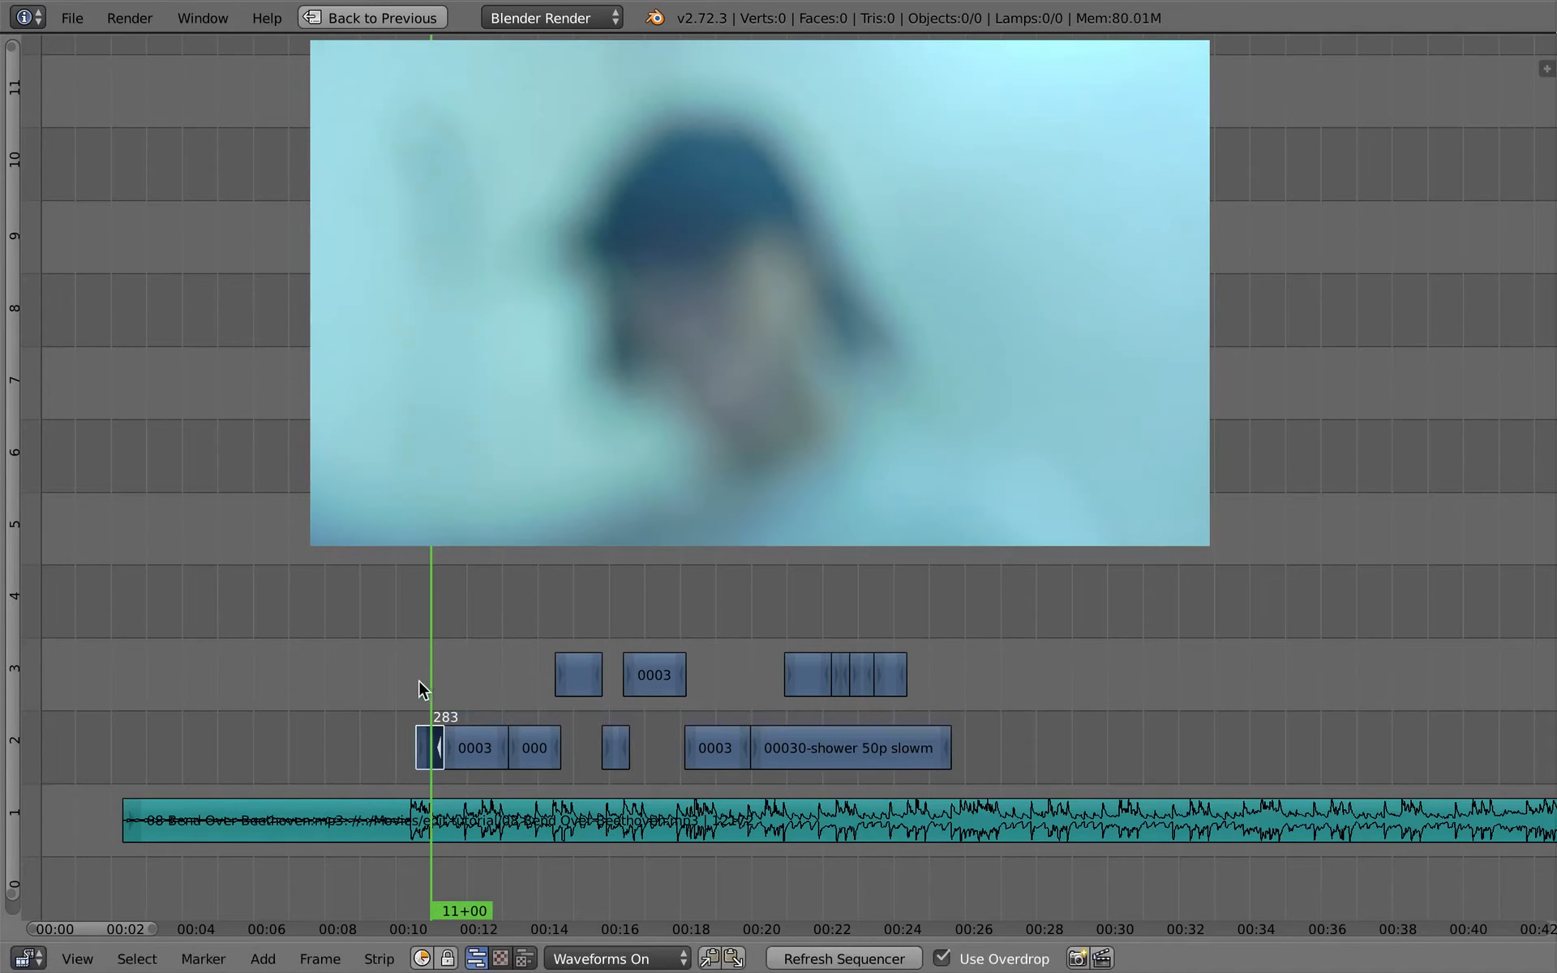
key(alt+a)
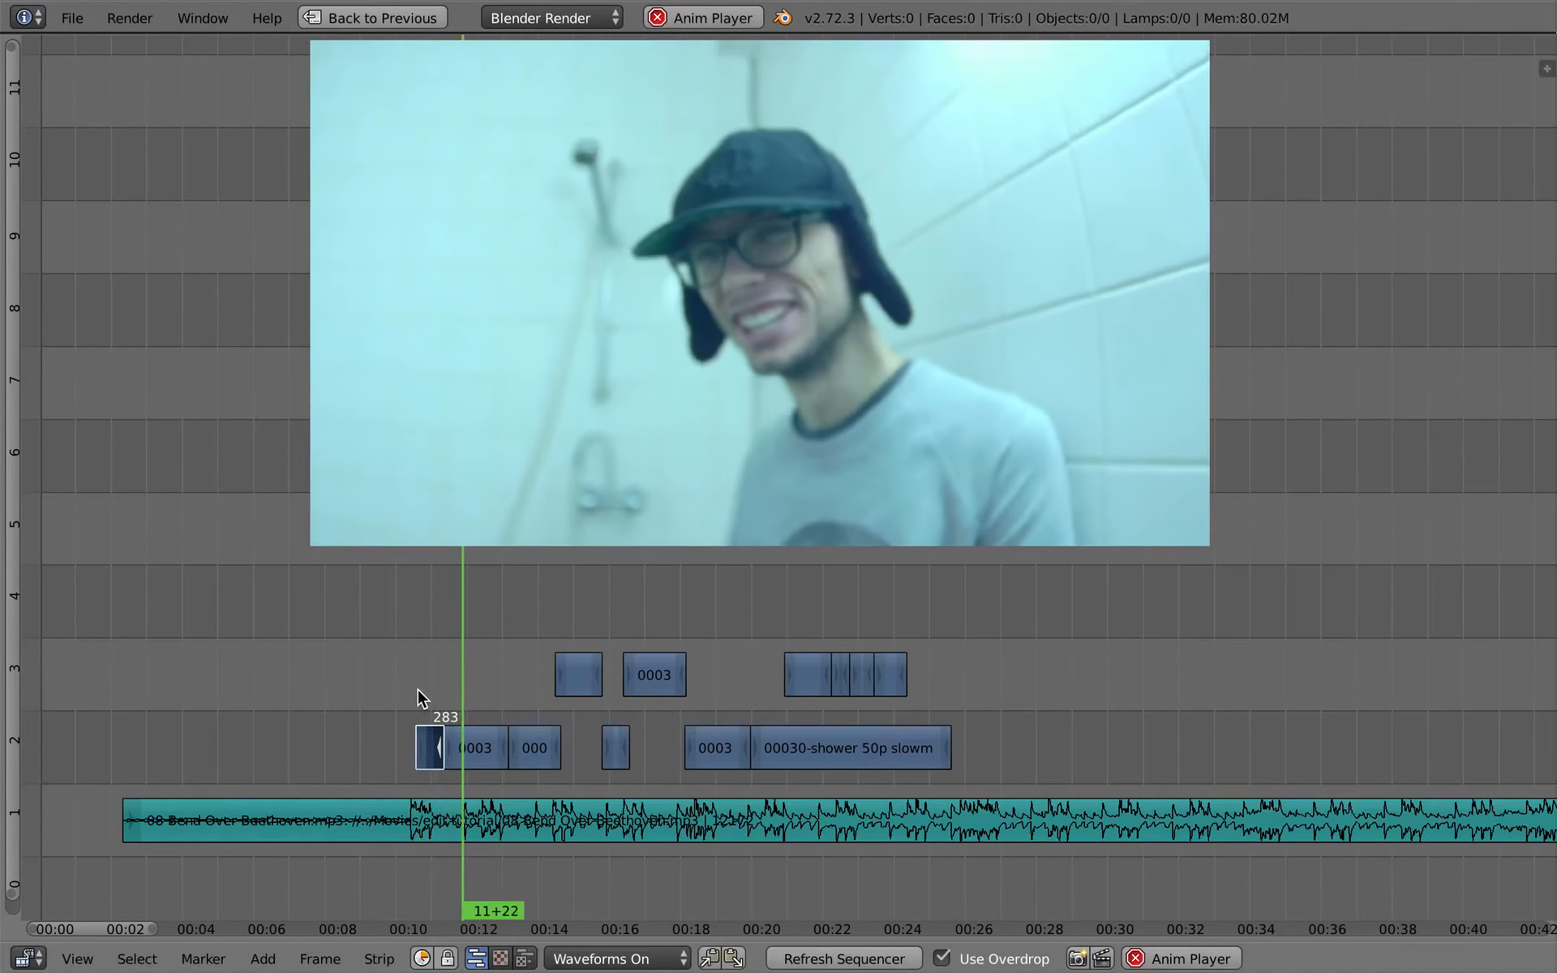
- Roll the cut between the first two shower pieces back to frame 278 and split the second piece at 12+00
key(Escape)
right_drag(444, 754, 443, 754)
key(alt+a)
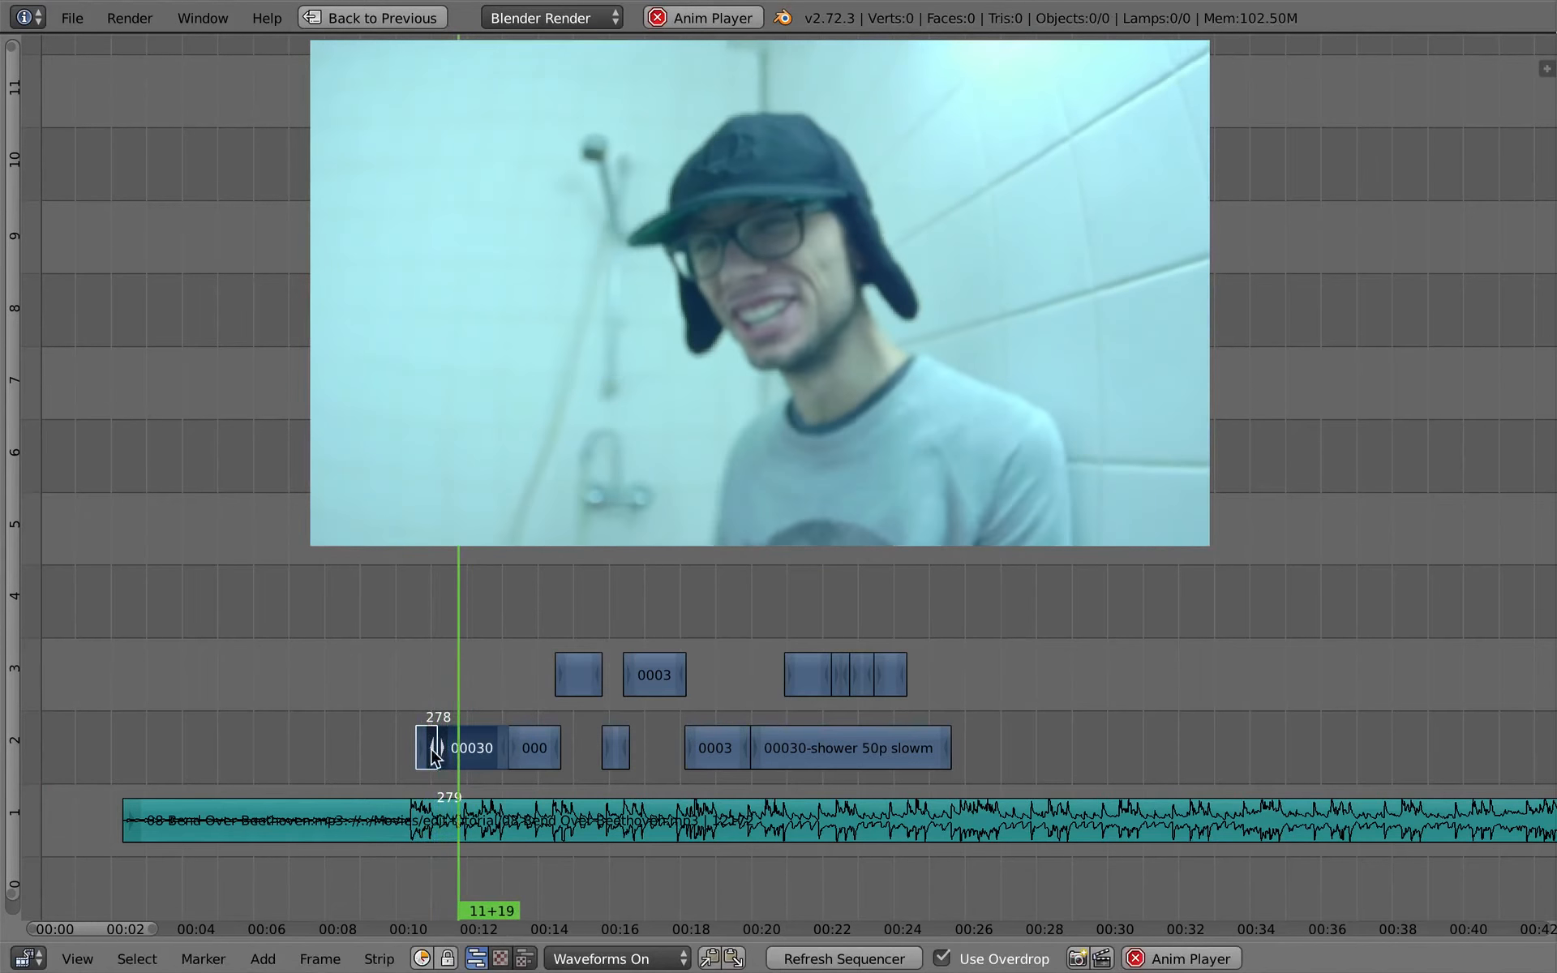
key(alt+a)
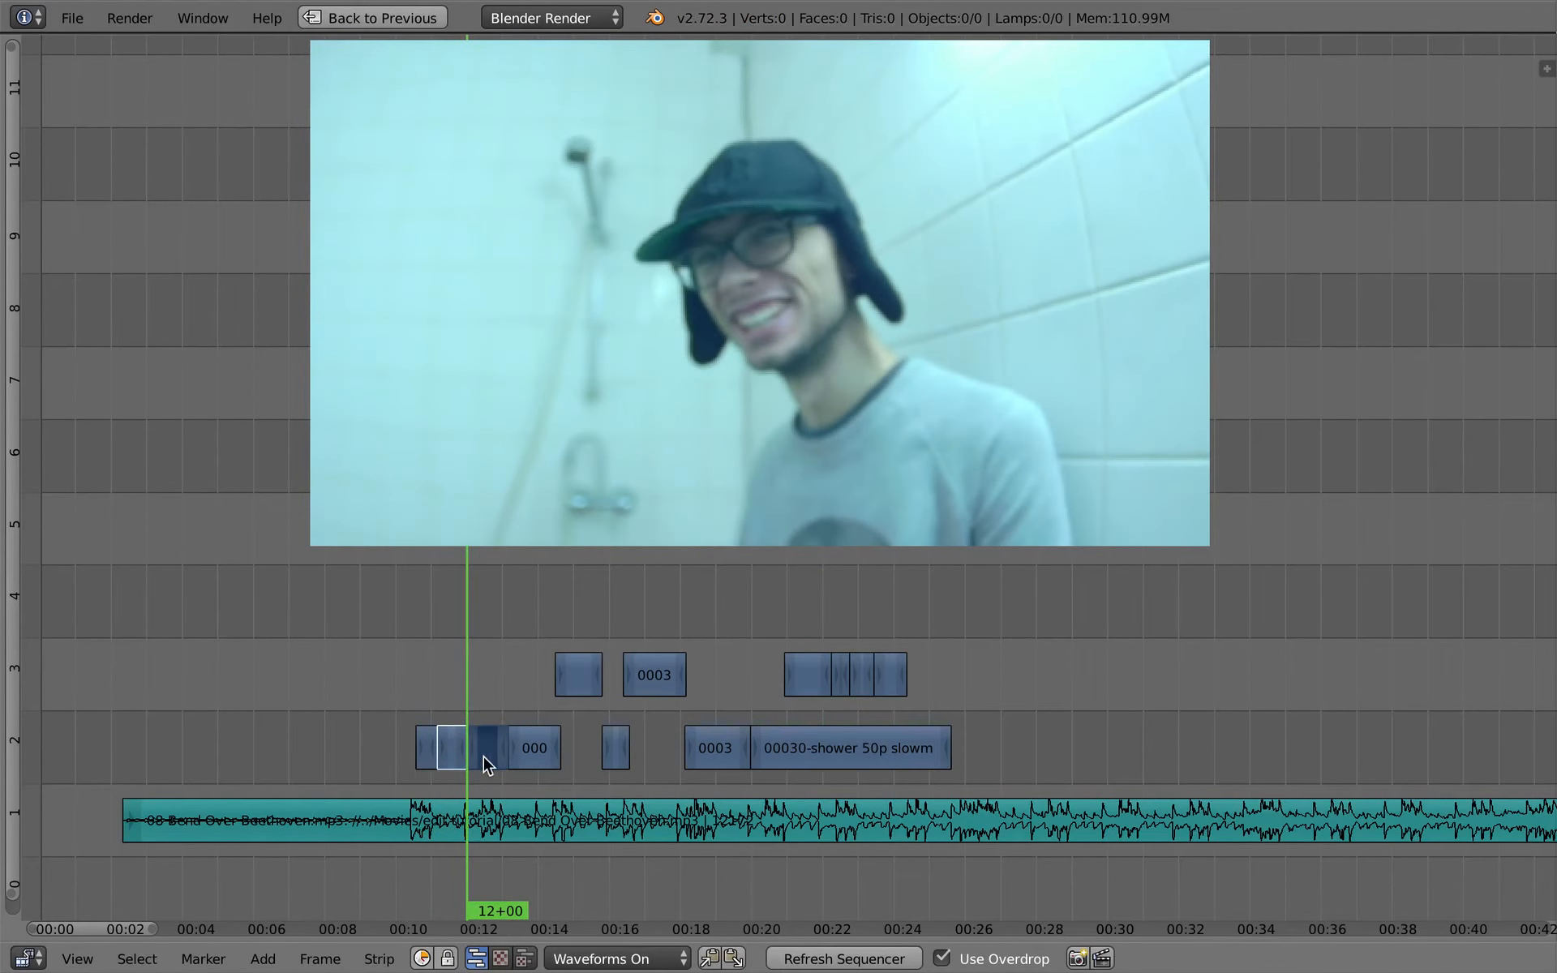
- Slip the footage inside the shower piece after 12+00 and play the opening cuts through to 13+09
right_click(484, 755)
drag(463, 677, 472, 690)
key(s)
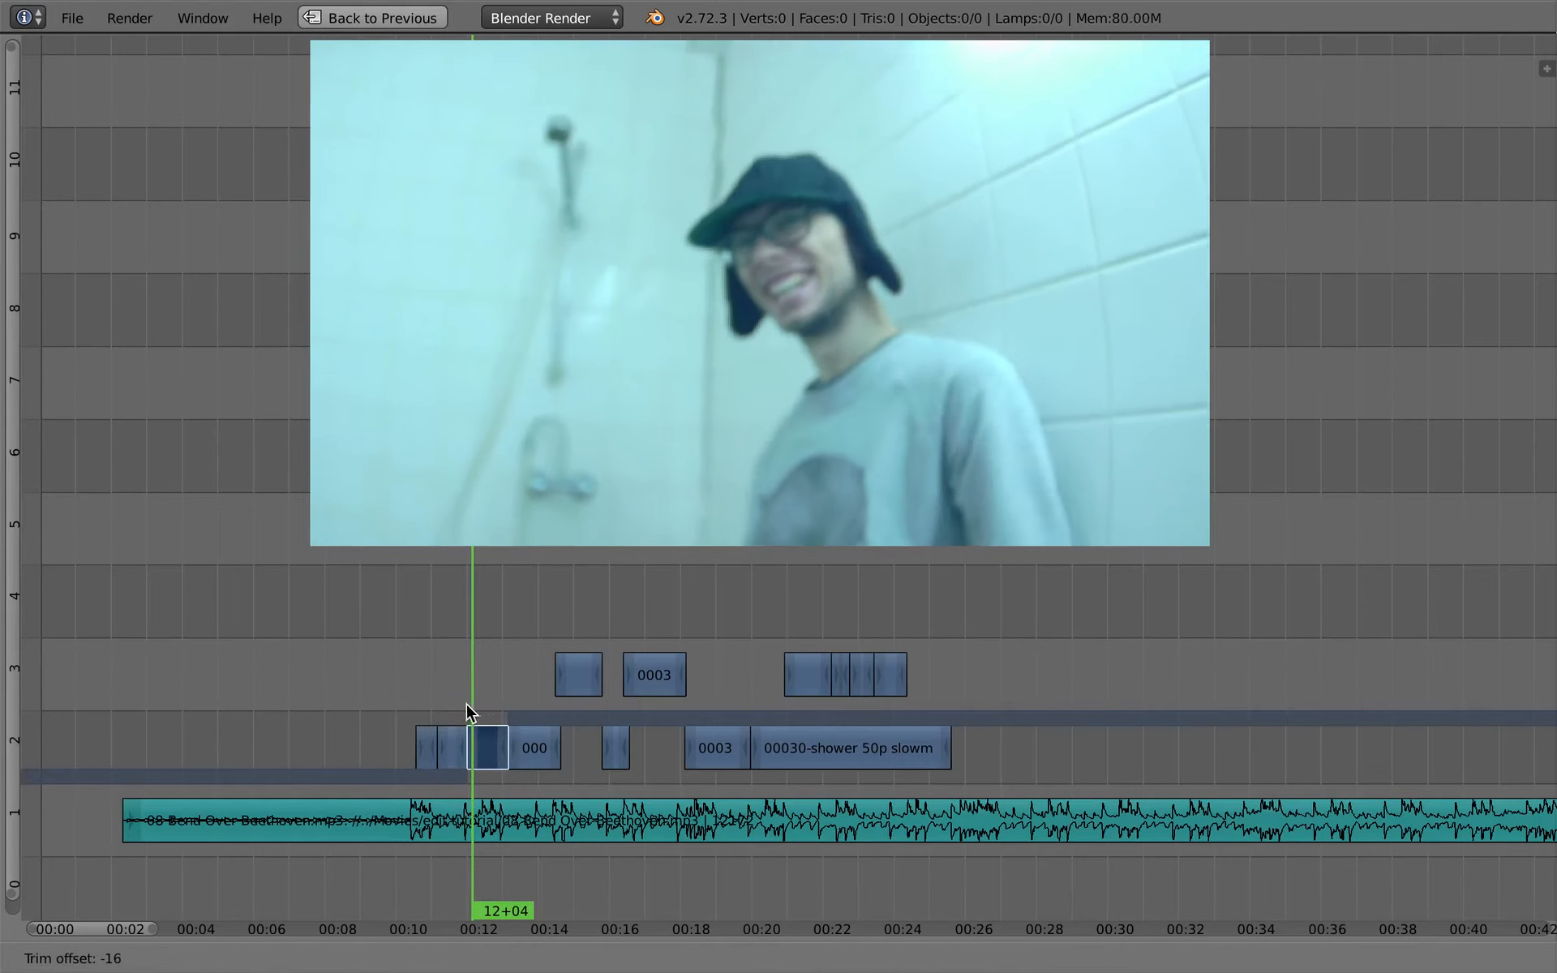
click(431, 709)
key(alt+a)
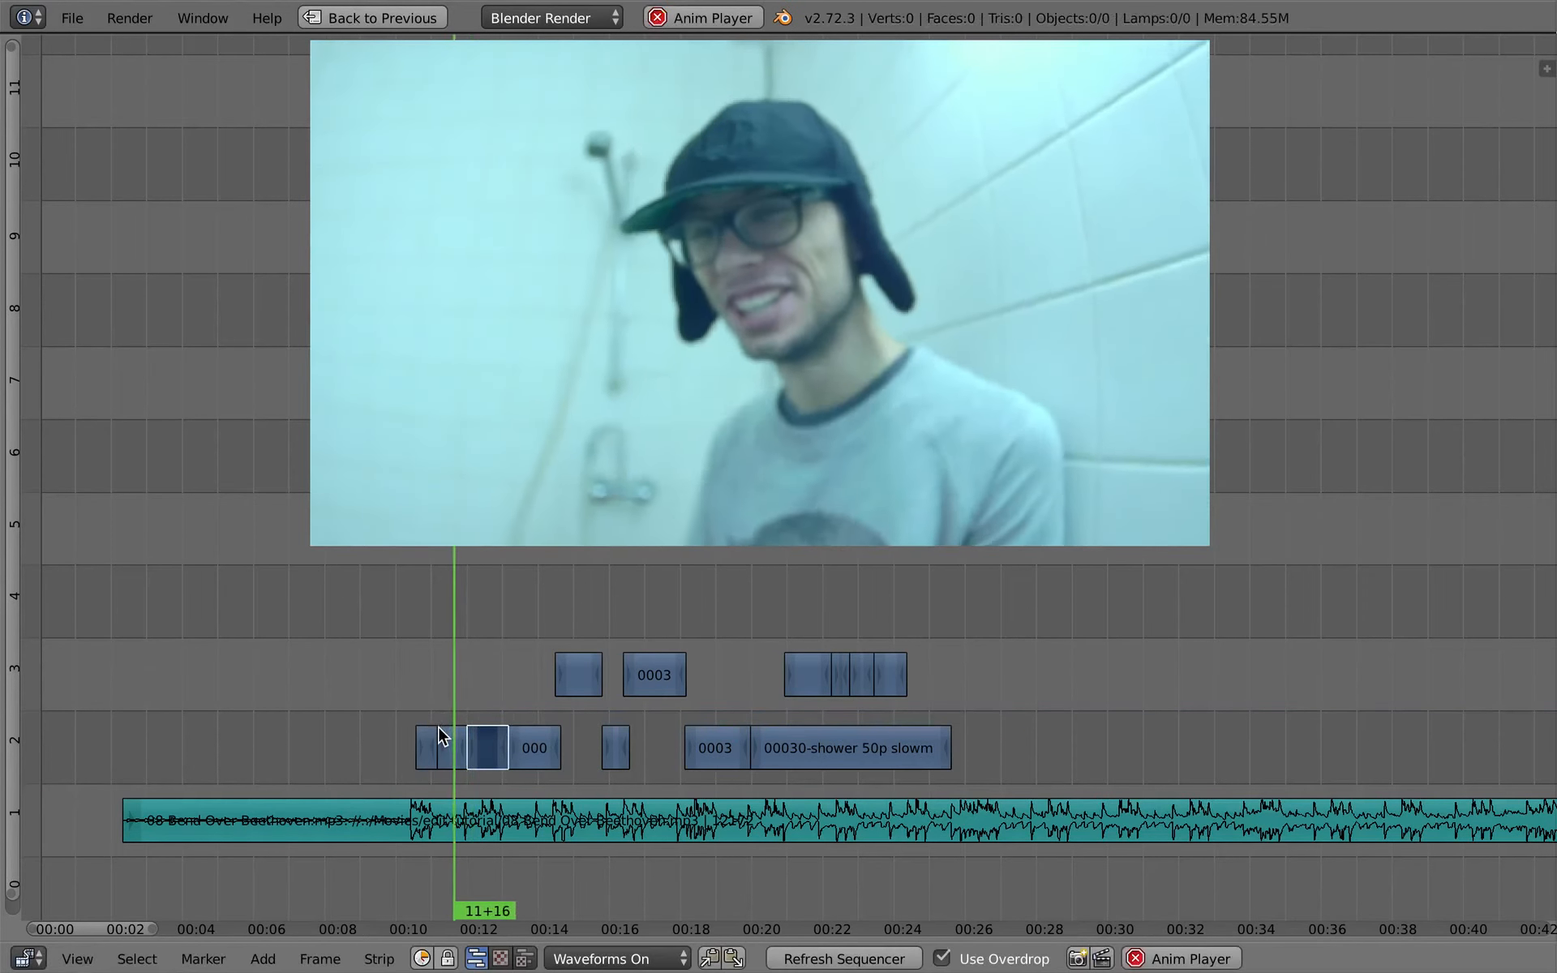
key(alt+a)
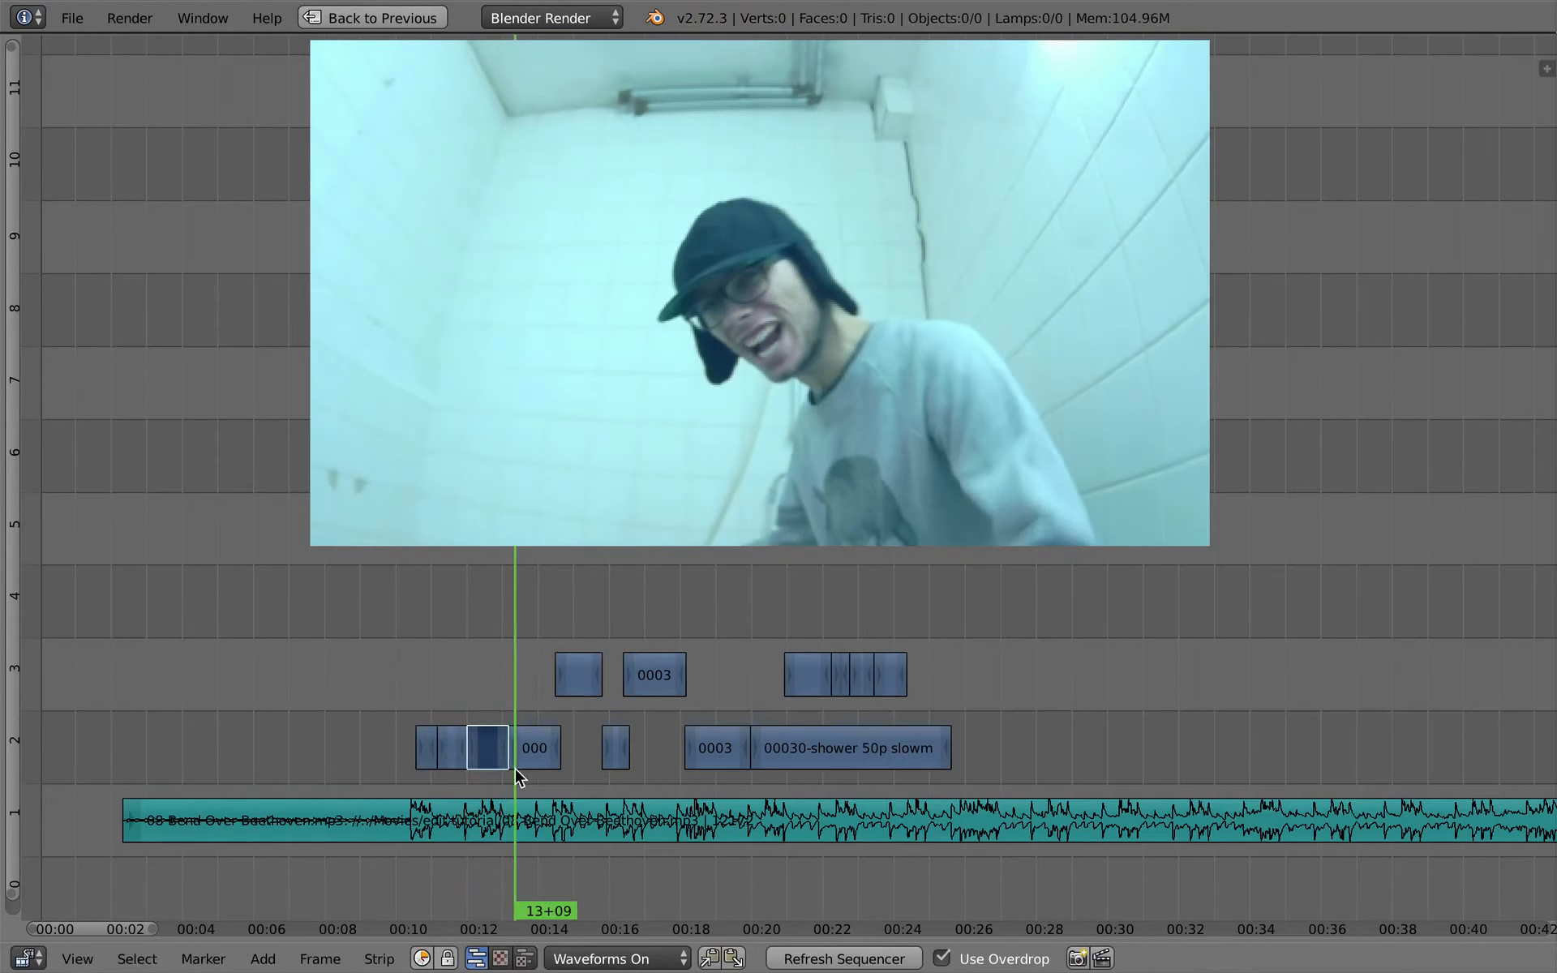
- Roll the cut at the end of the piece starting at 12+00 back to about frame 315 and play across it
key(s)
click(484, 741)
key(alt+a)
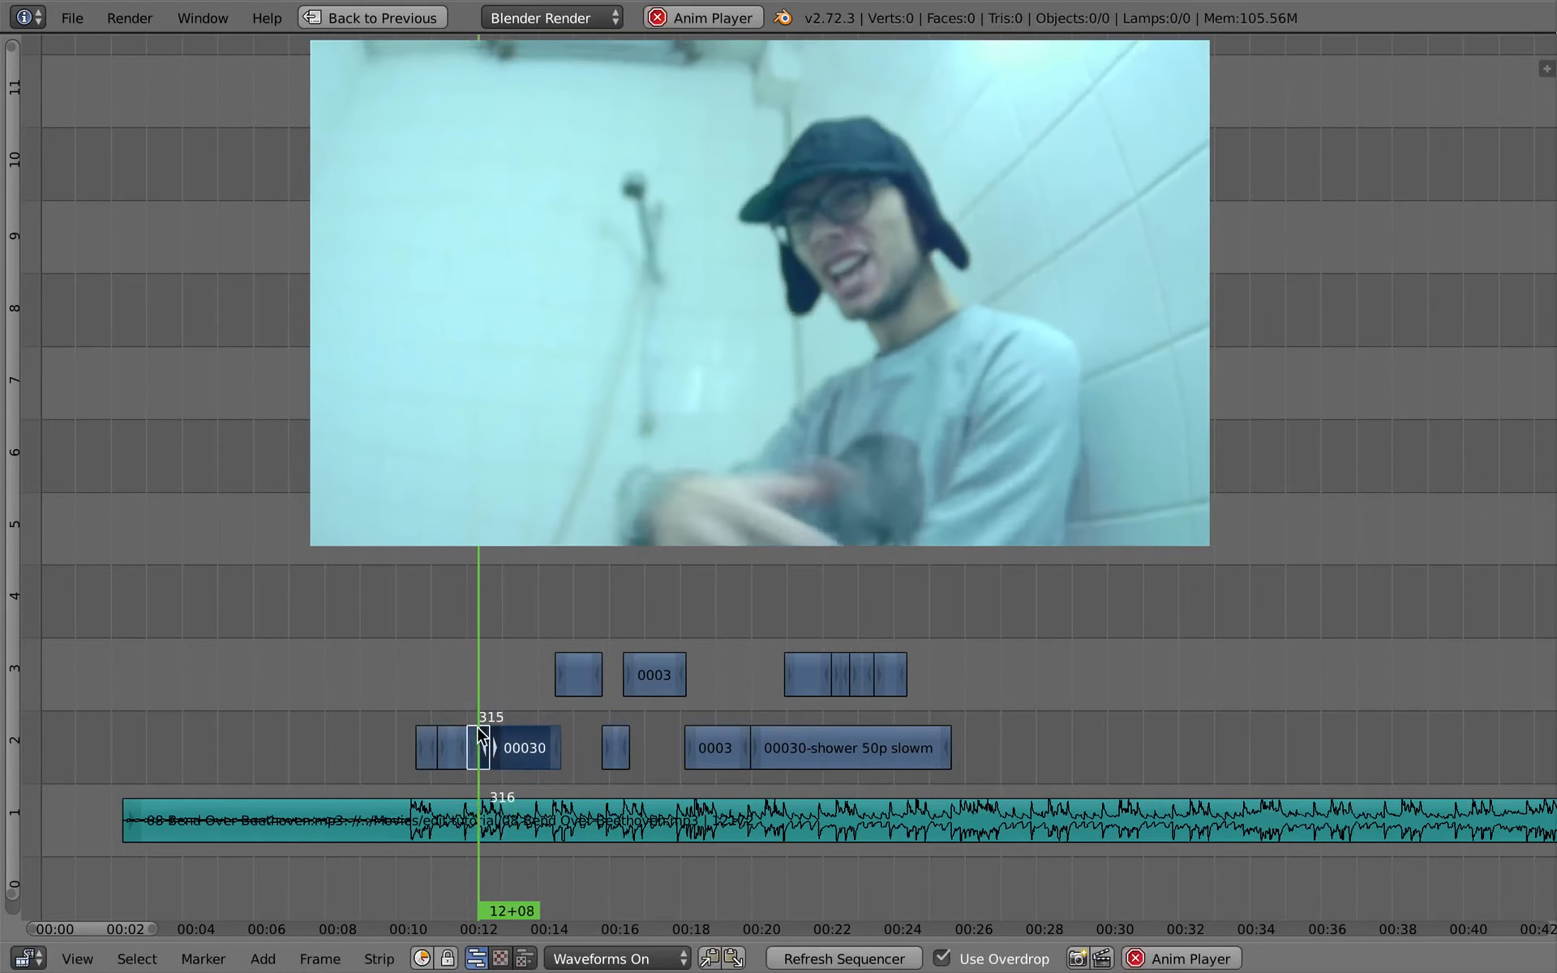
key(alt+a)
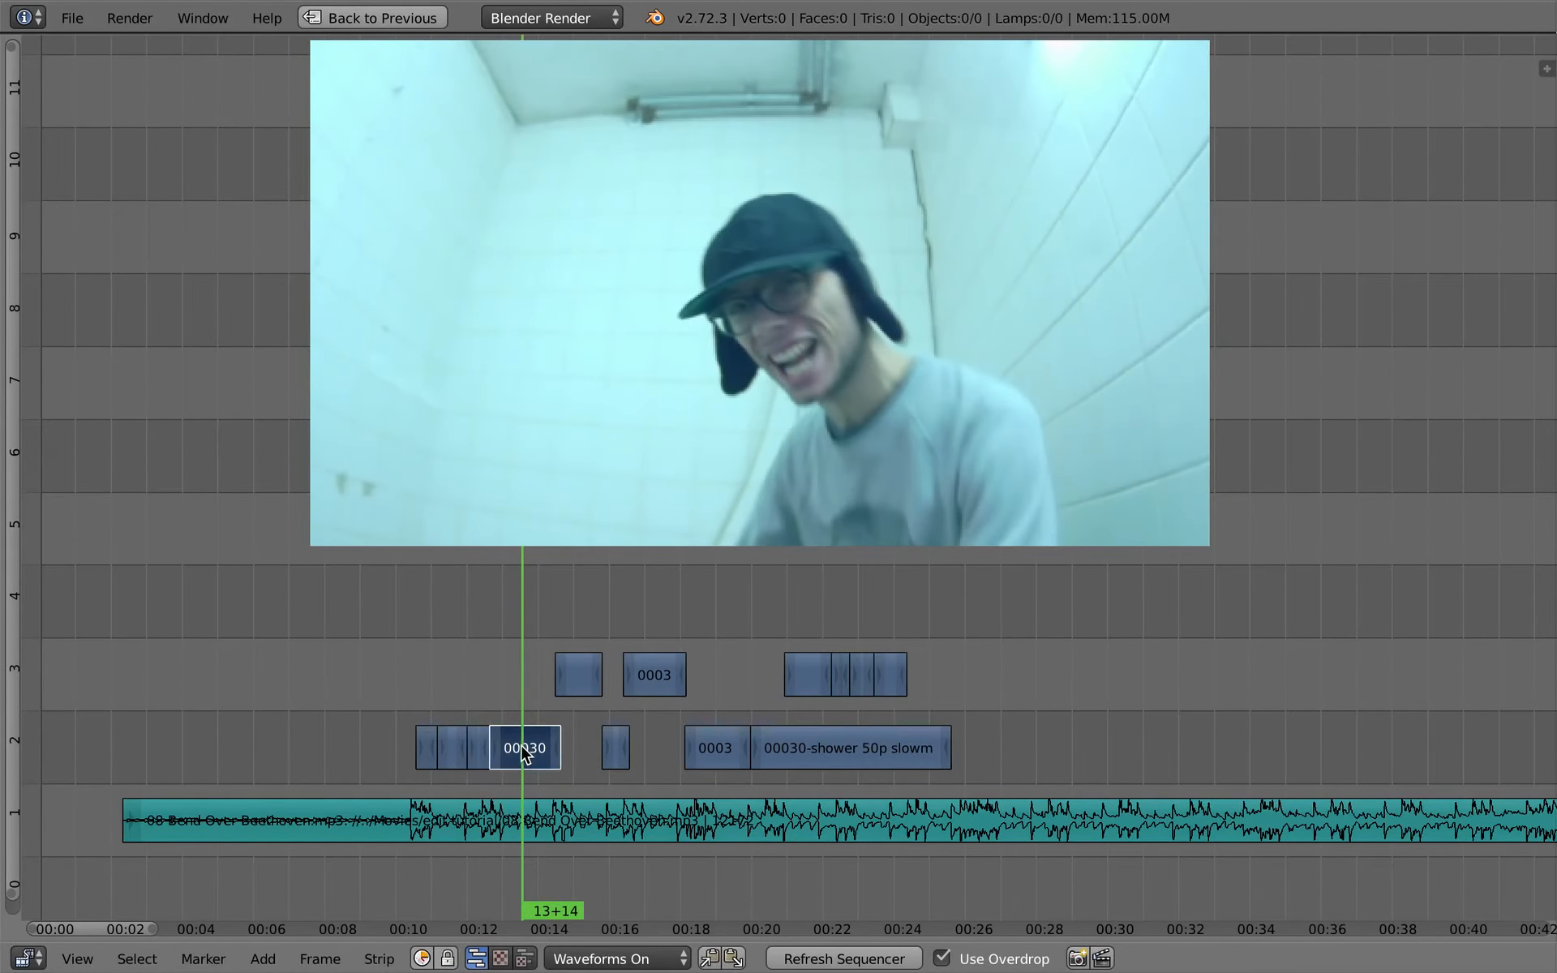
- Split the last adjoining piece of the opening group at 13+14 and slip the footage in its second half
key(k)
click(509, 687)
click(538, 713)
right_click(541, 745)
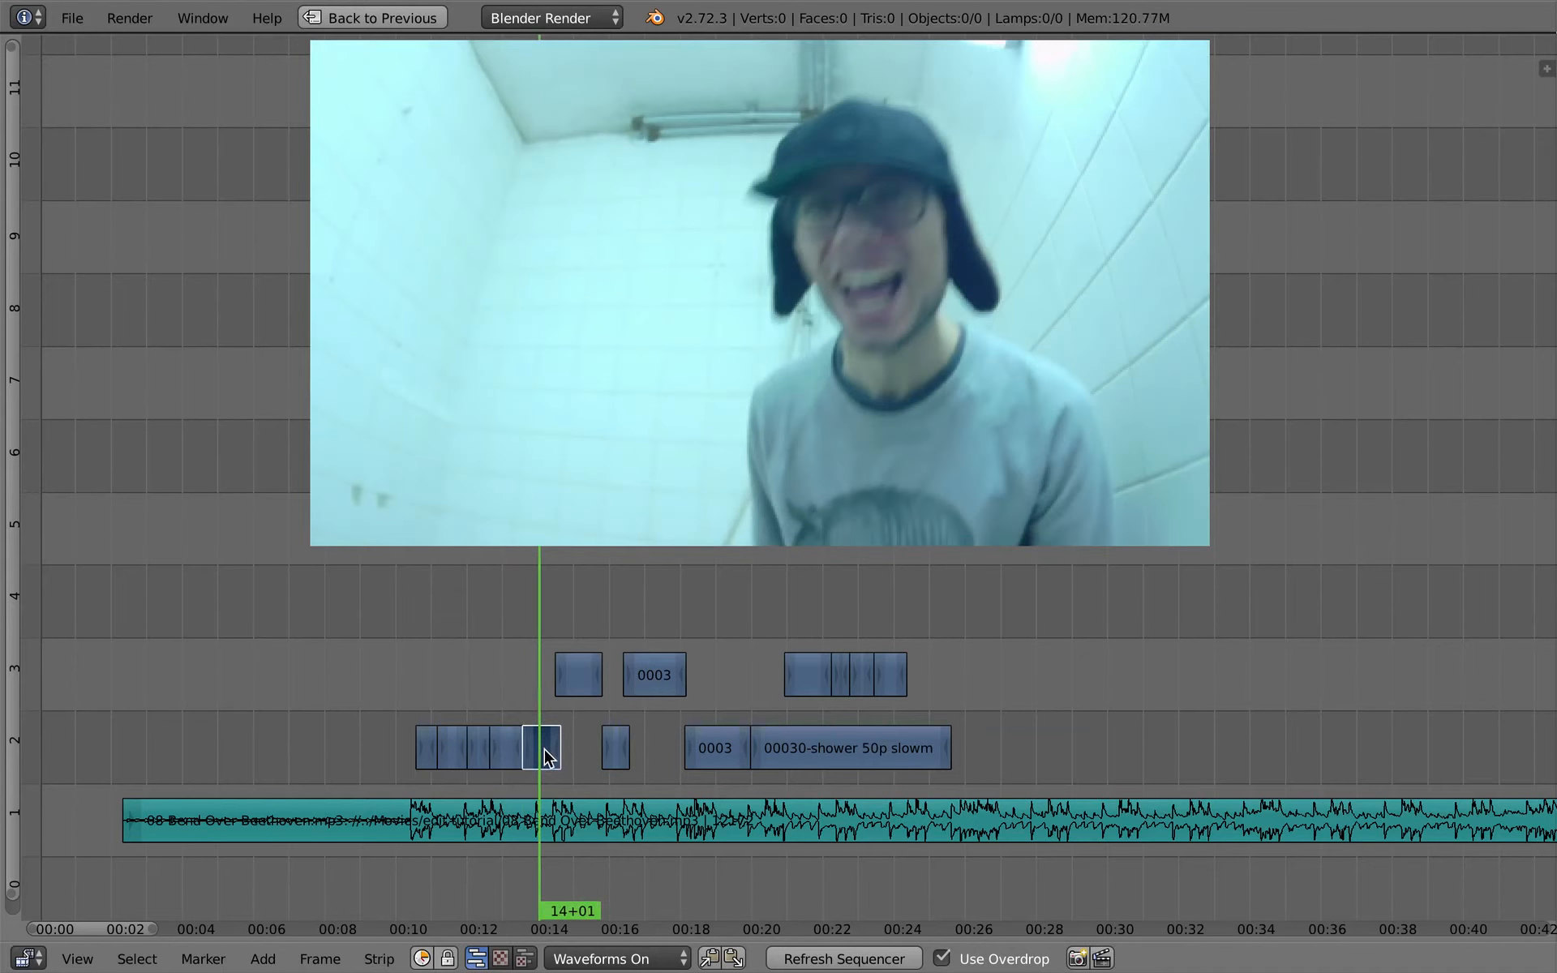
key(s)
click(540, 748)
click(513, 704)
- Slip the footage in the piece just before 13+14 and play the edit on to 17+11
key(s)
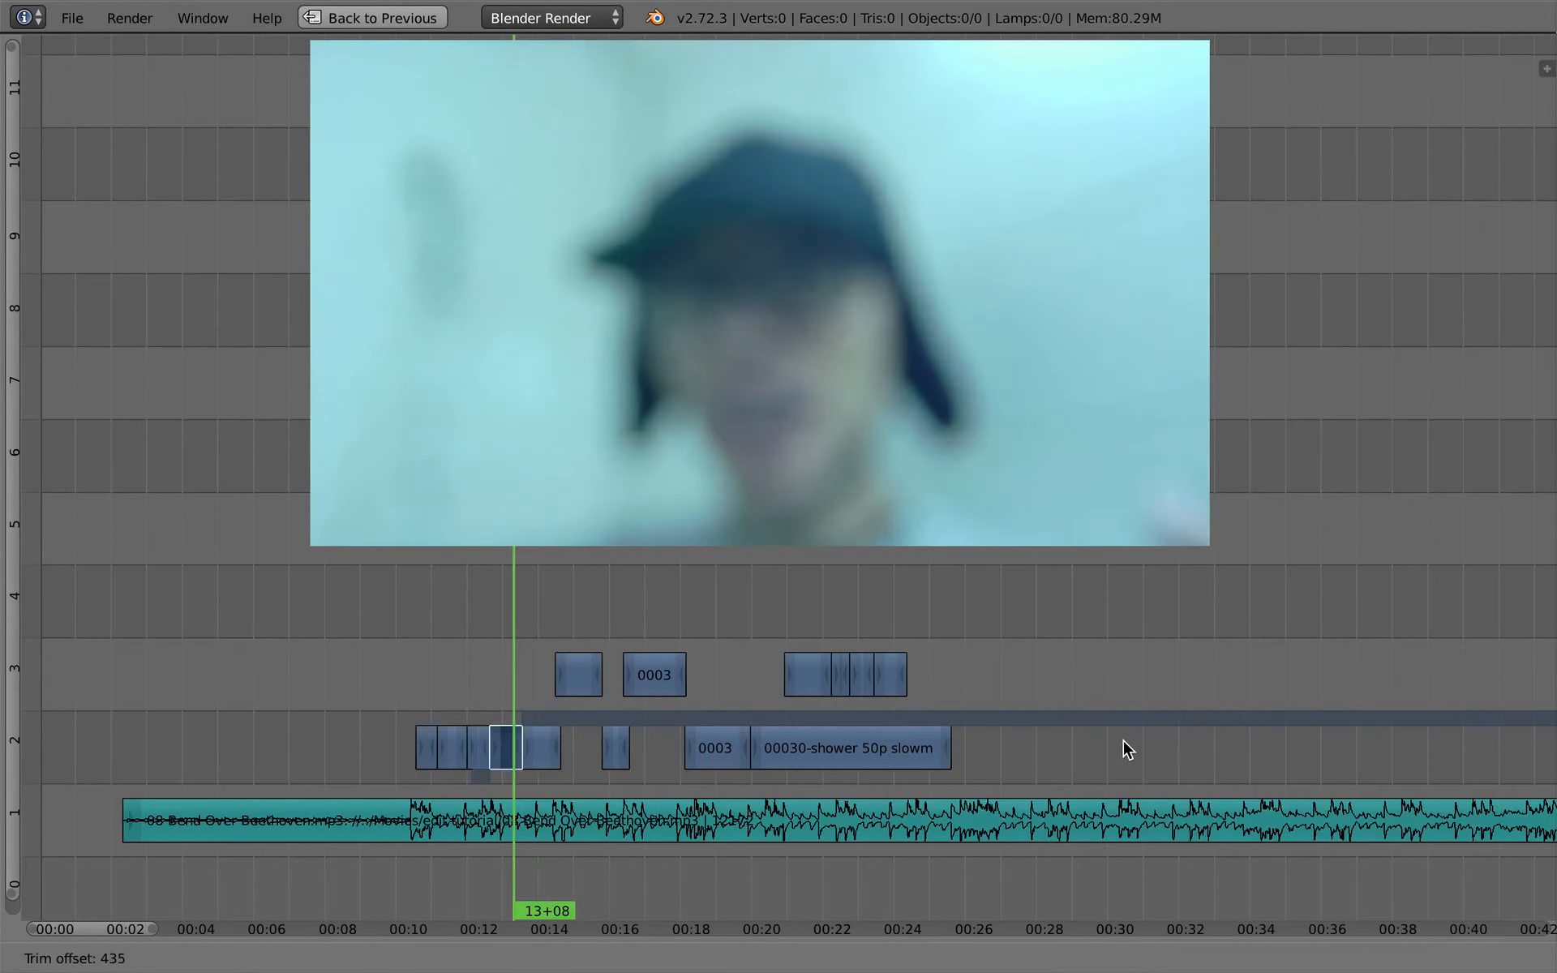
click(1122, 742)
click(502, 706)
key(alt+a)
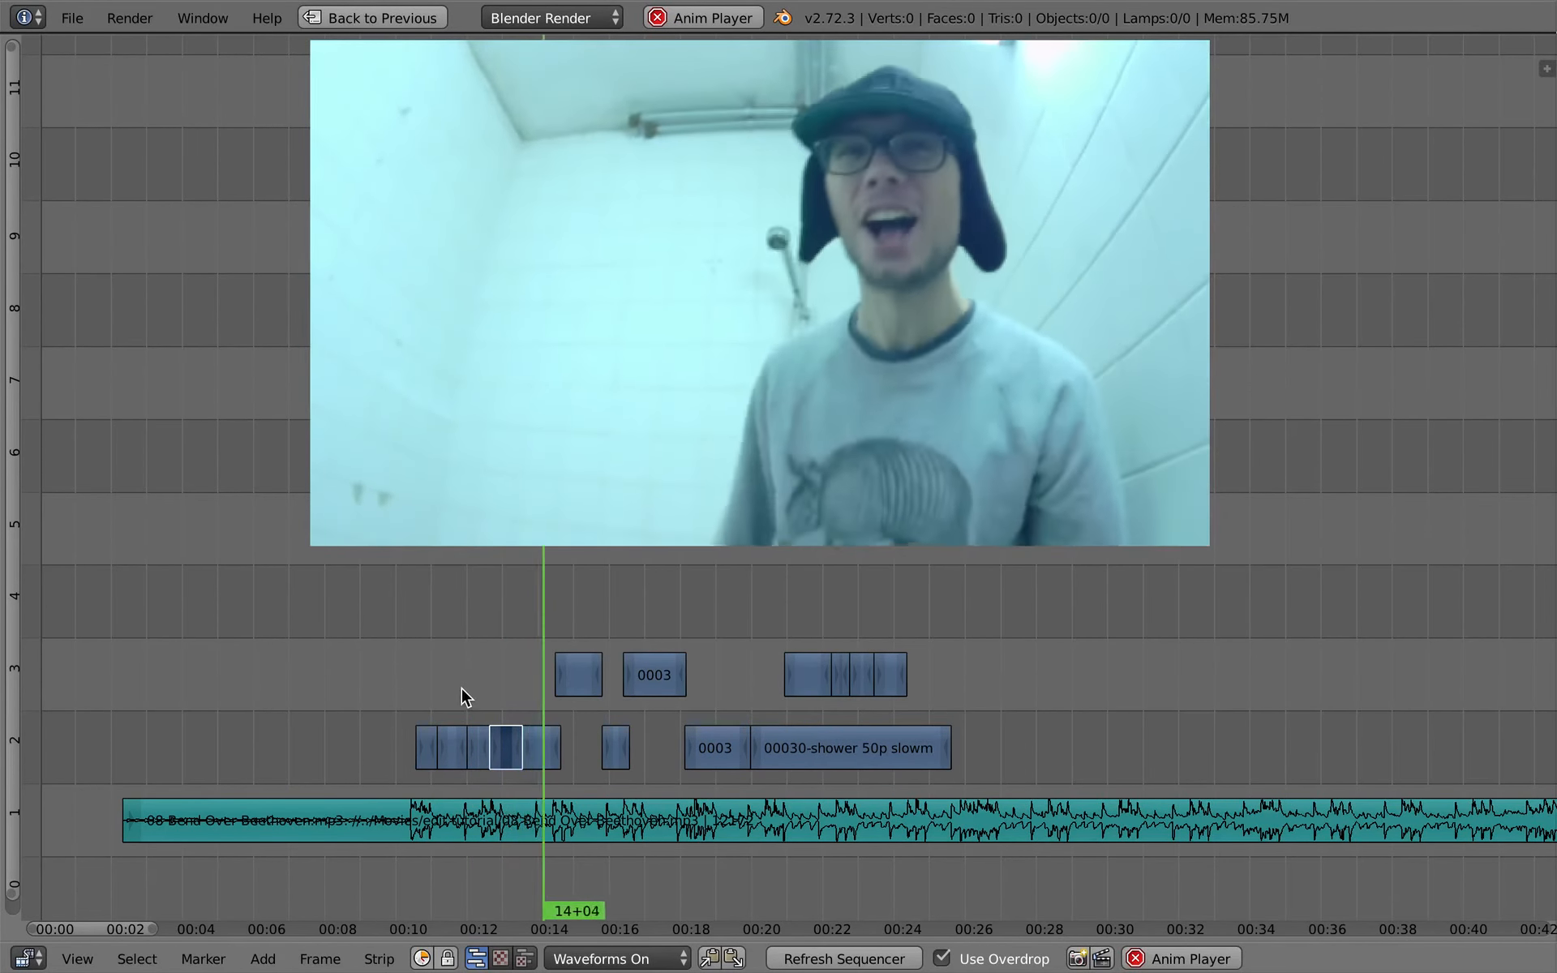
key(alt+a)
key(alt+a)
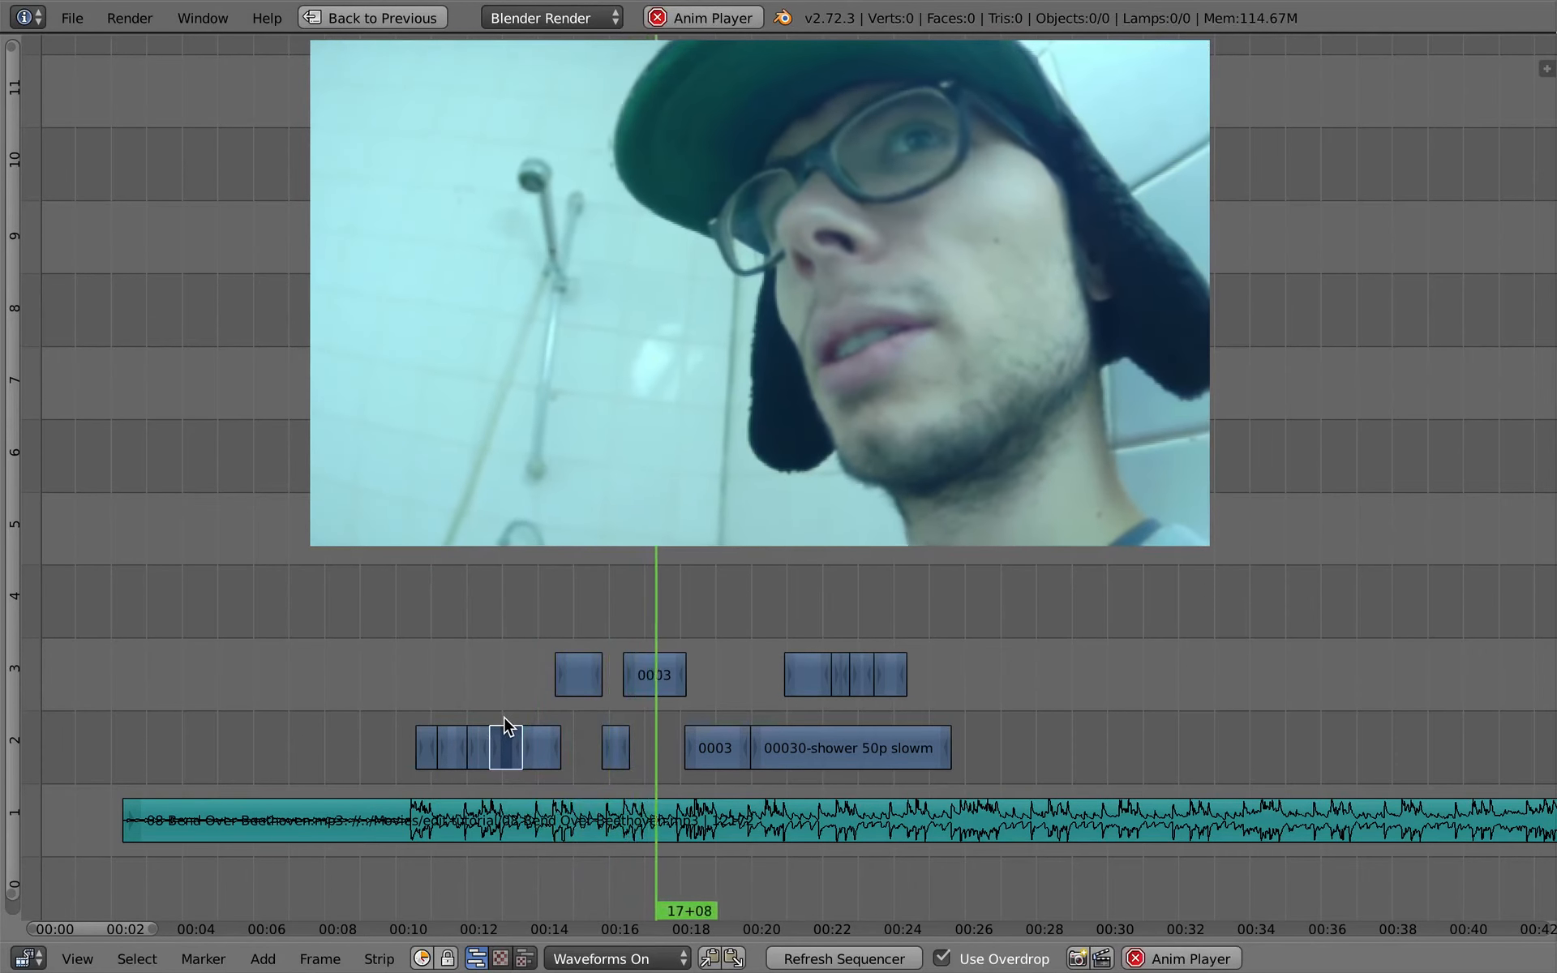
key(alt+a)
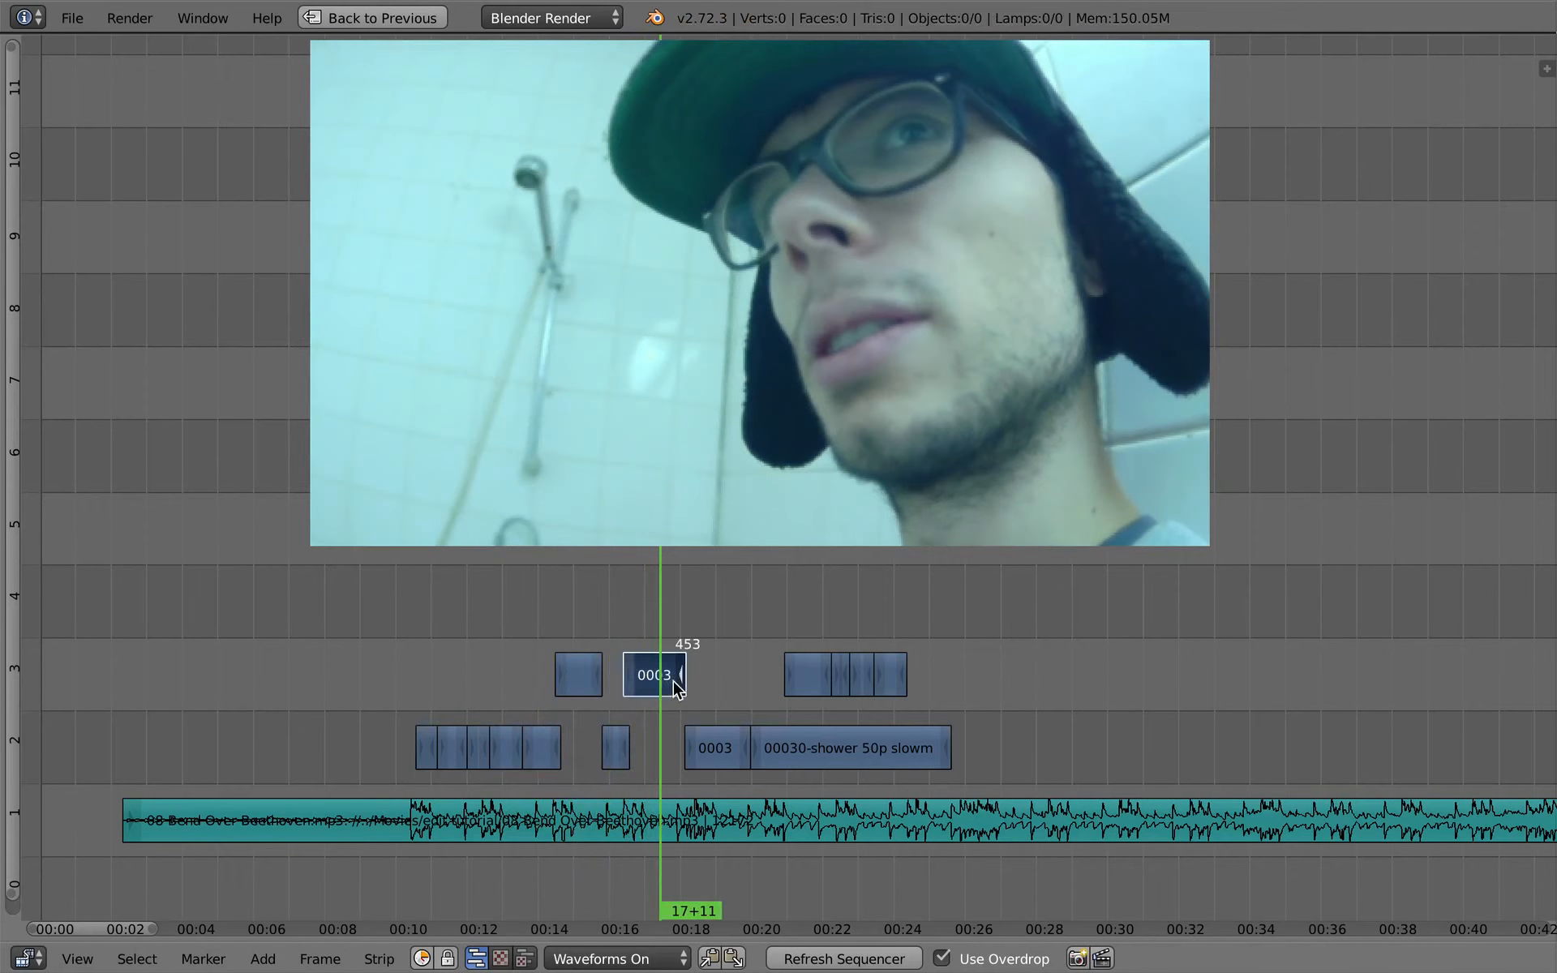
- Split the second channel 3 piece at 17+11, slip the footage in its second half and play the whole edit
right_click(672, 675)
key(s)
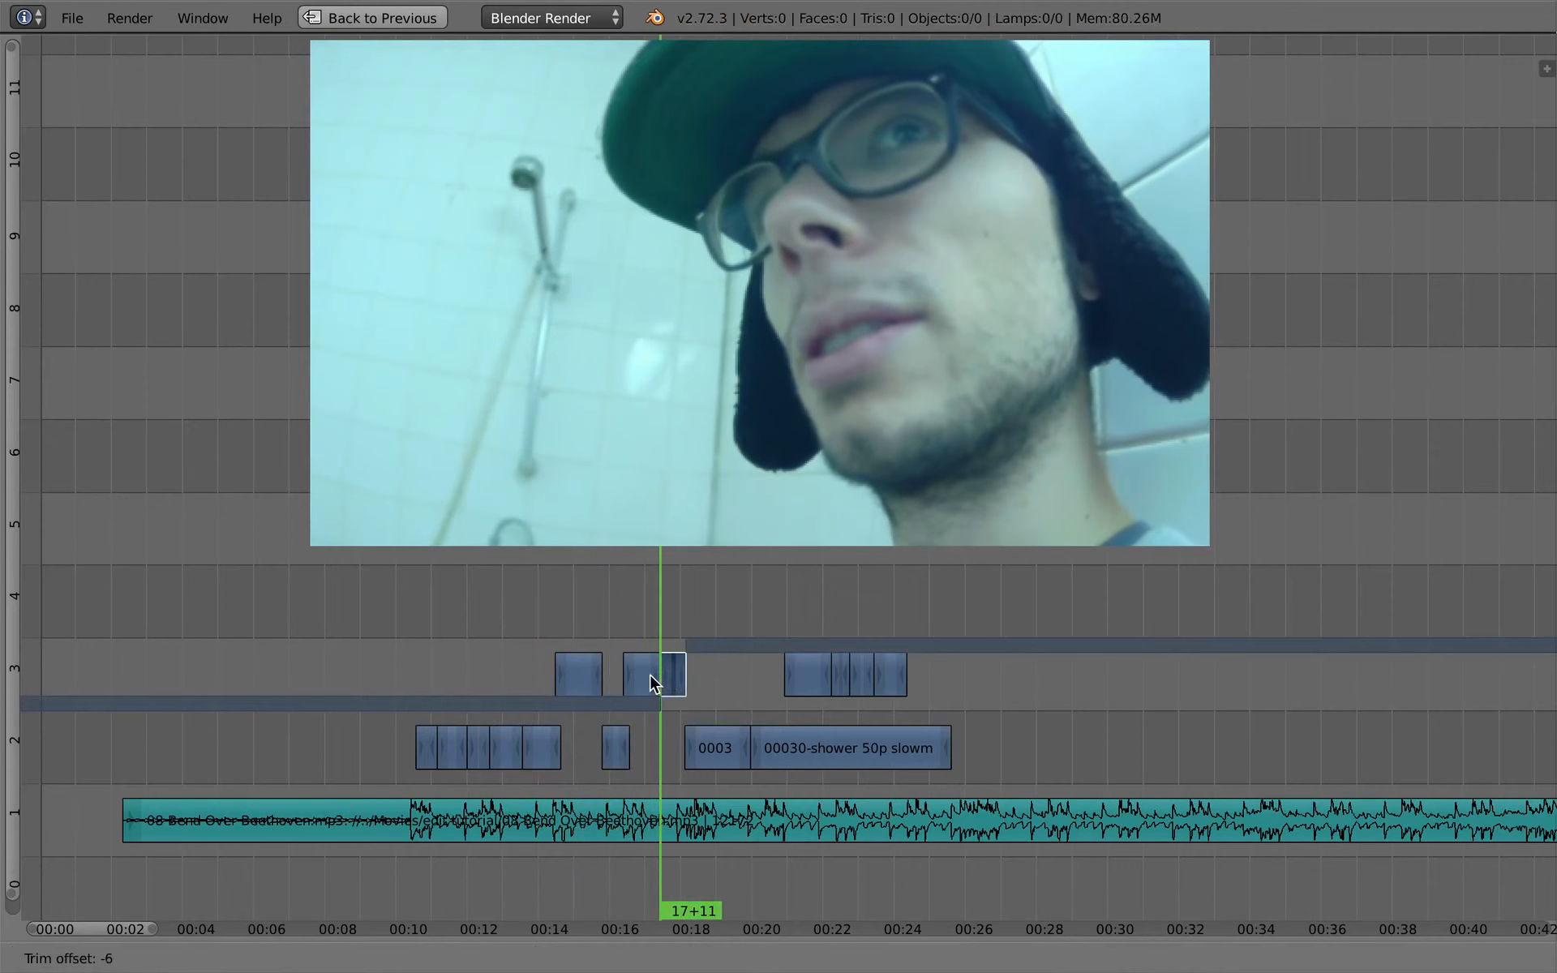
click(654, 636)
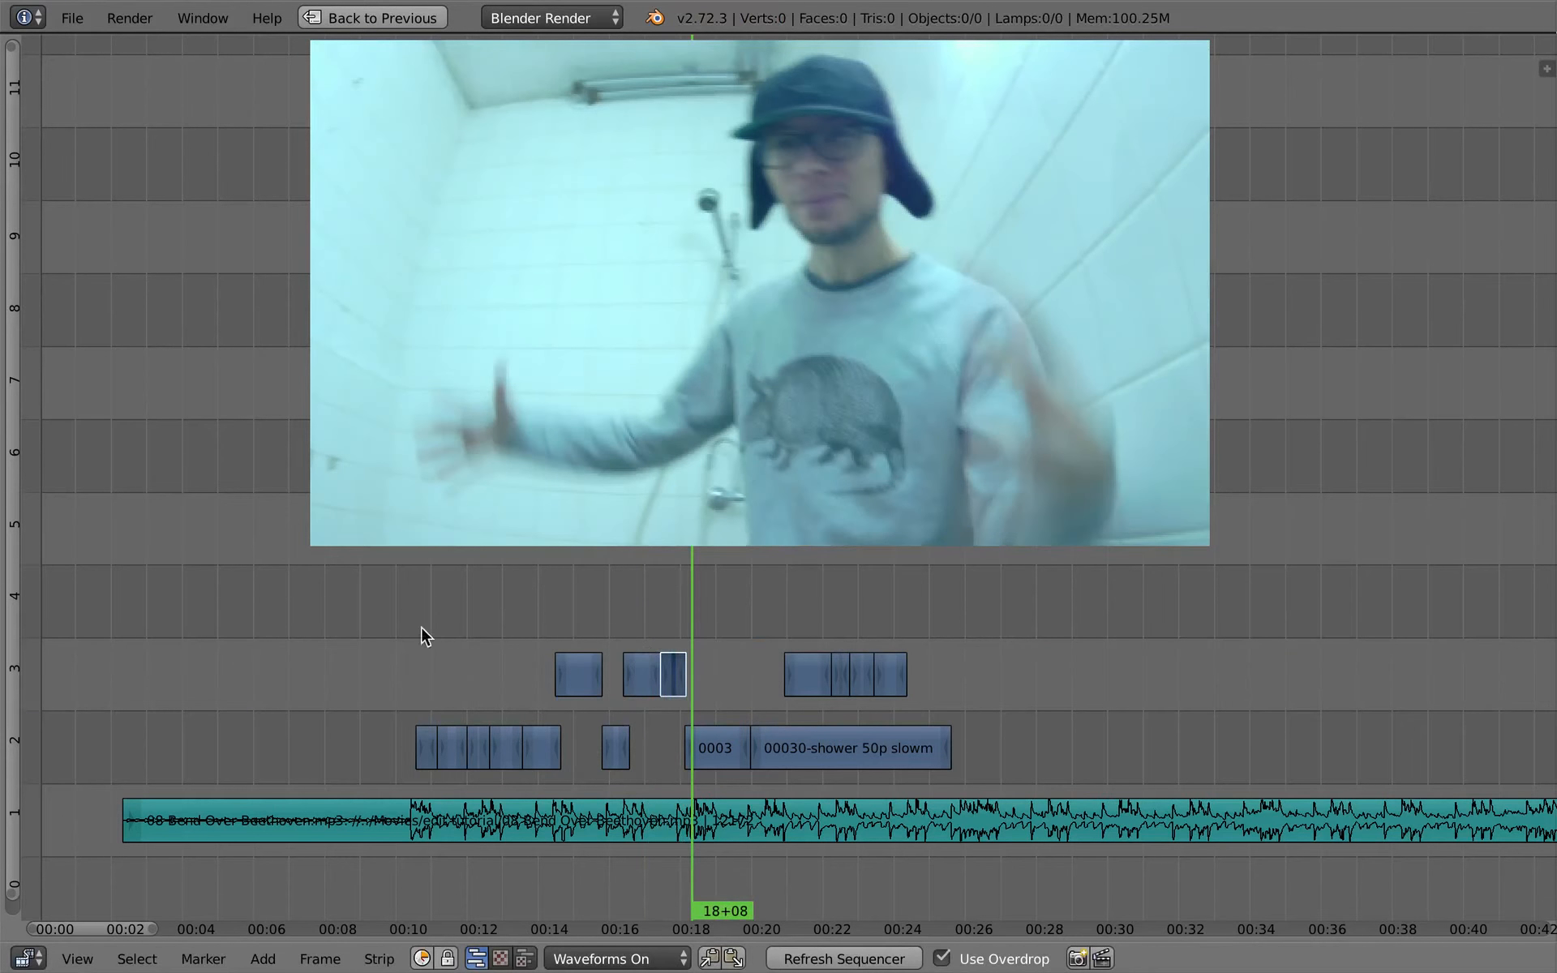
click(401, 894)
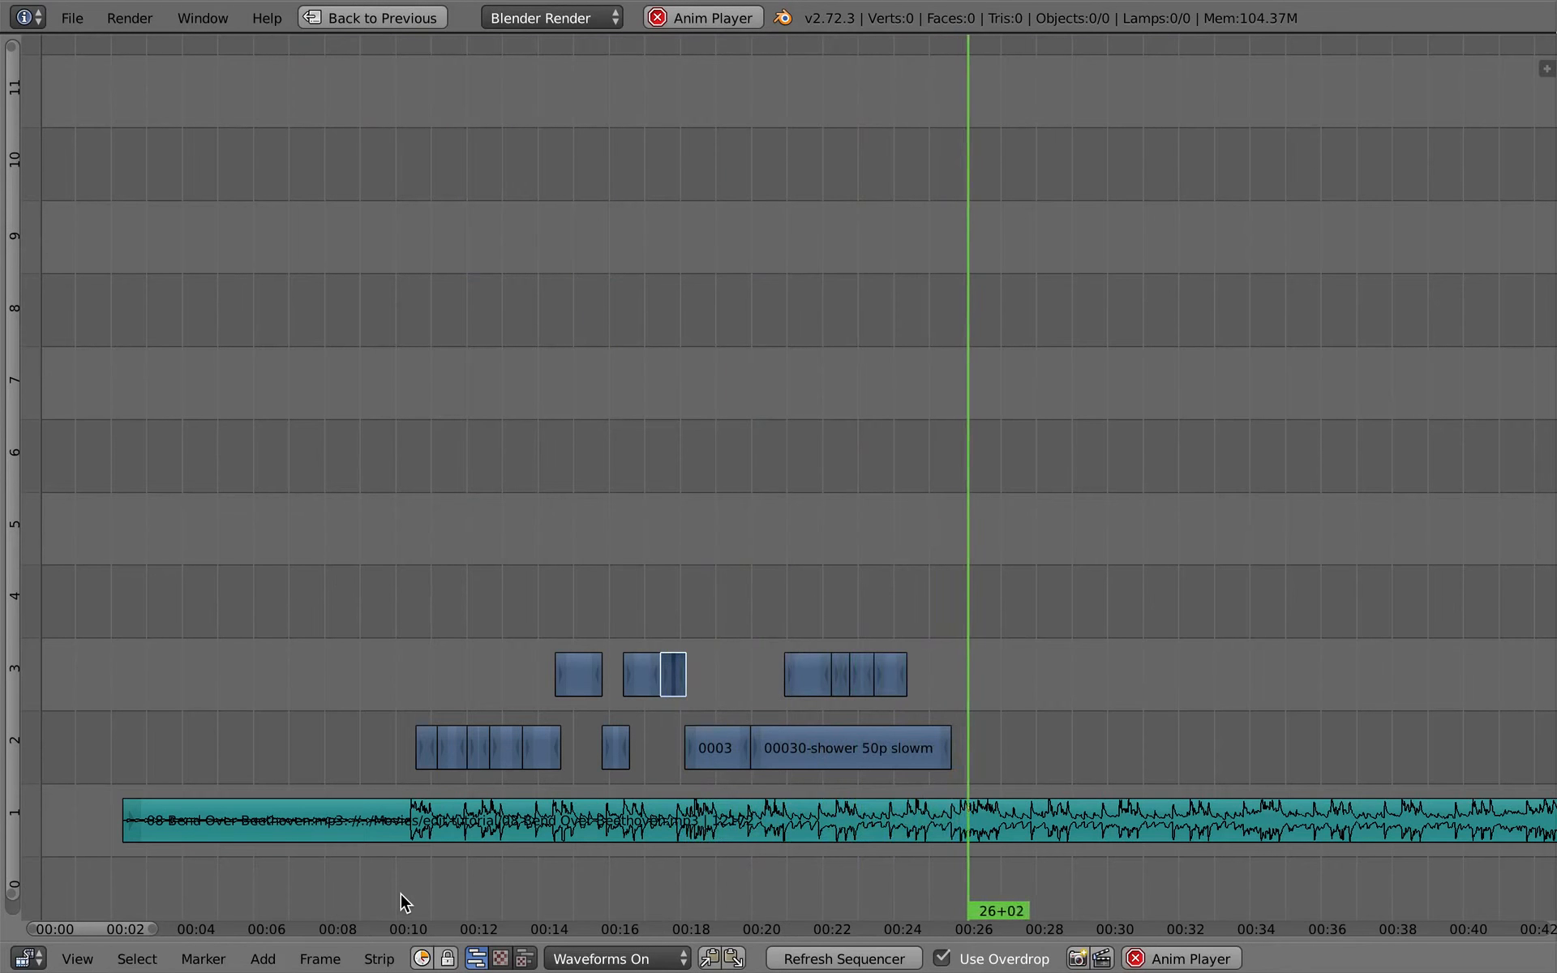
key(alt+a)
- Add an Adjustment Layer strip at 9+17 and place it on channel 4, extended to frame 699 over all shower pieces
drag(915, 596, 384, 572)
key(shift+a)
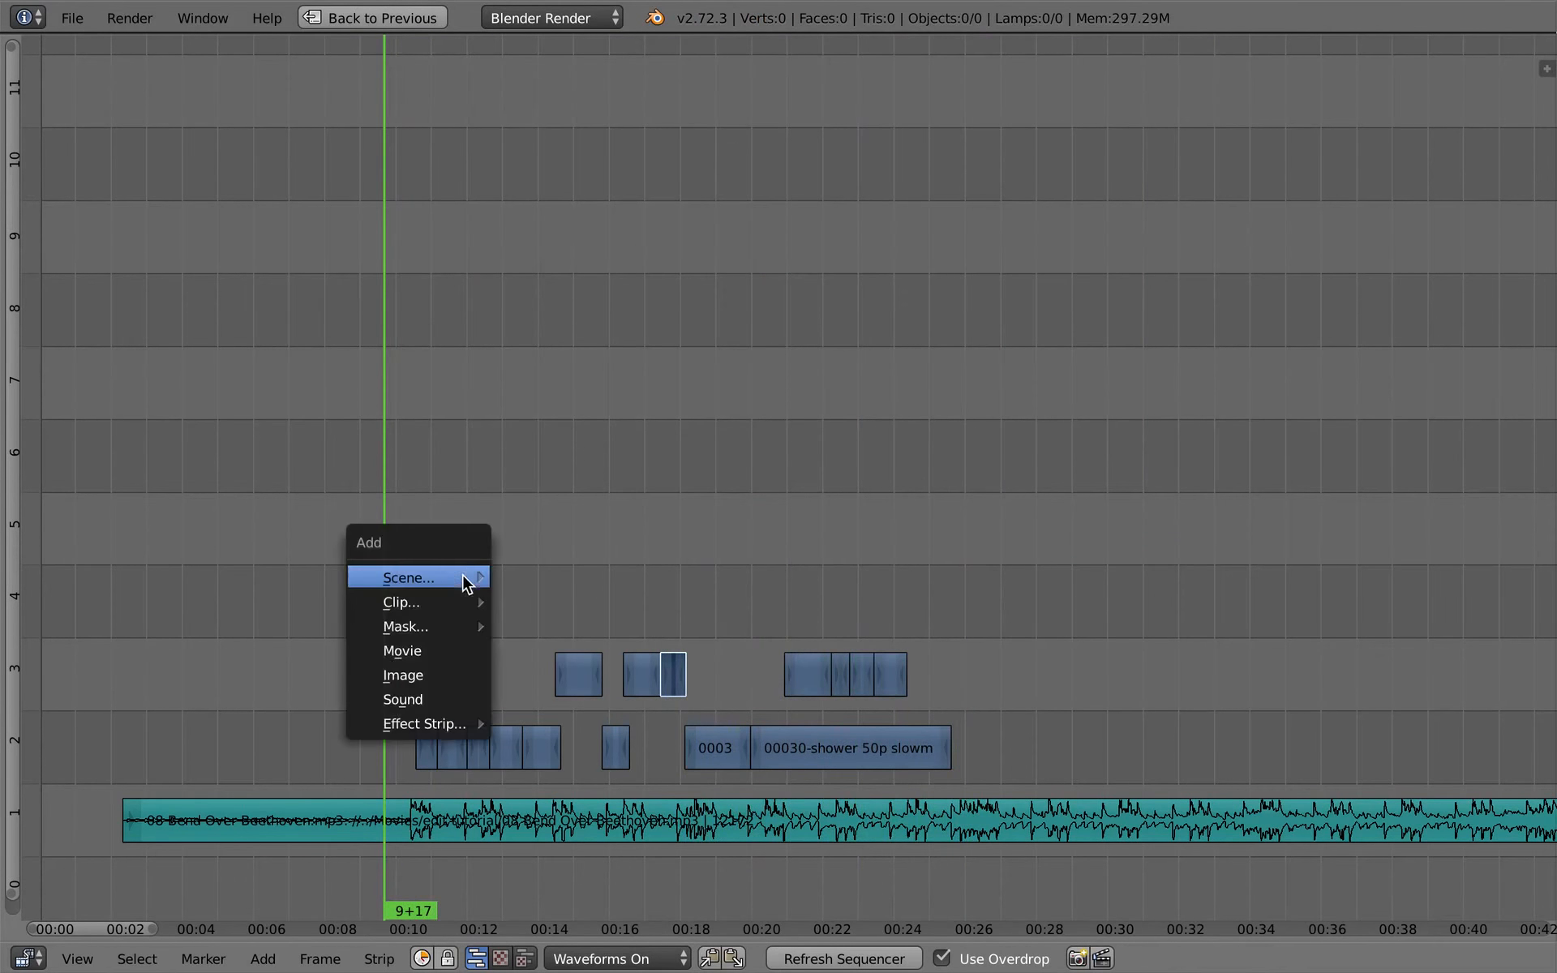
mouse_move(453, 584)
mouse_move(453, 732)
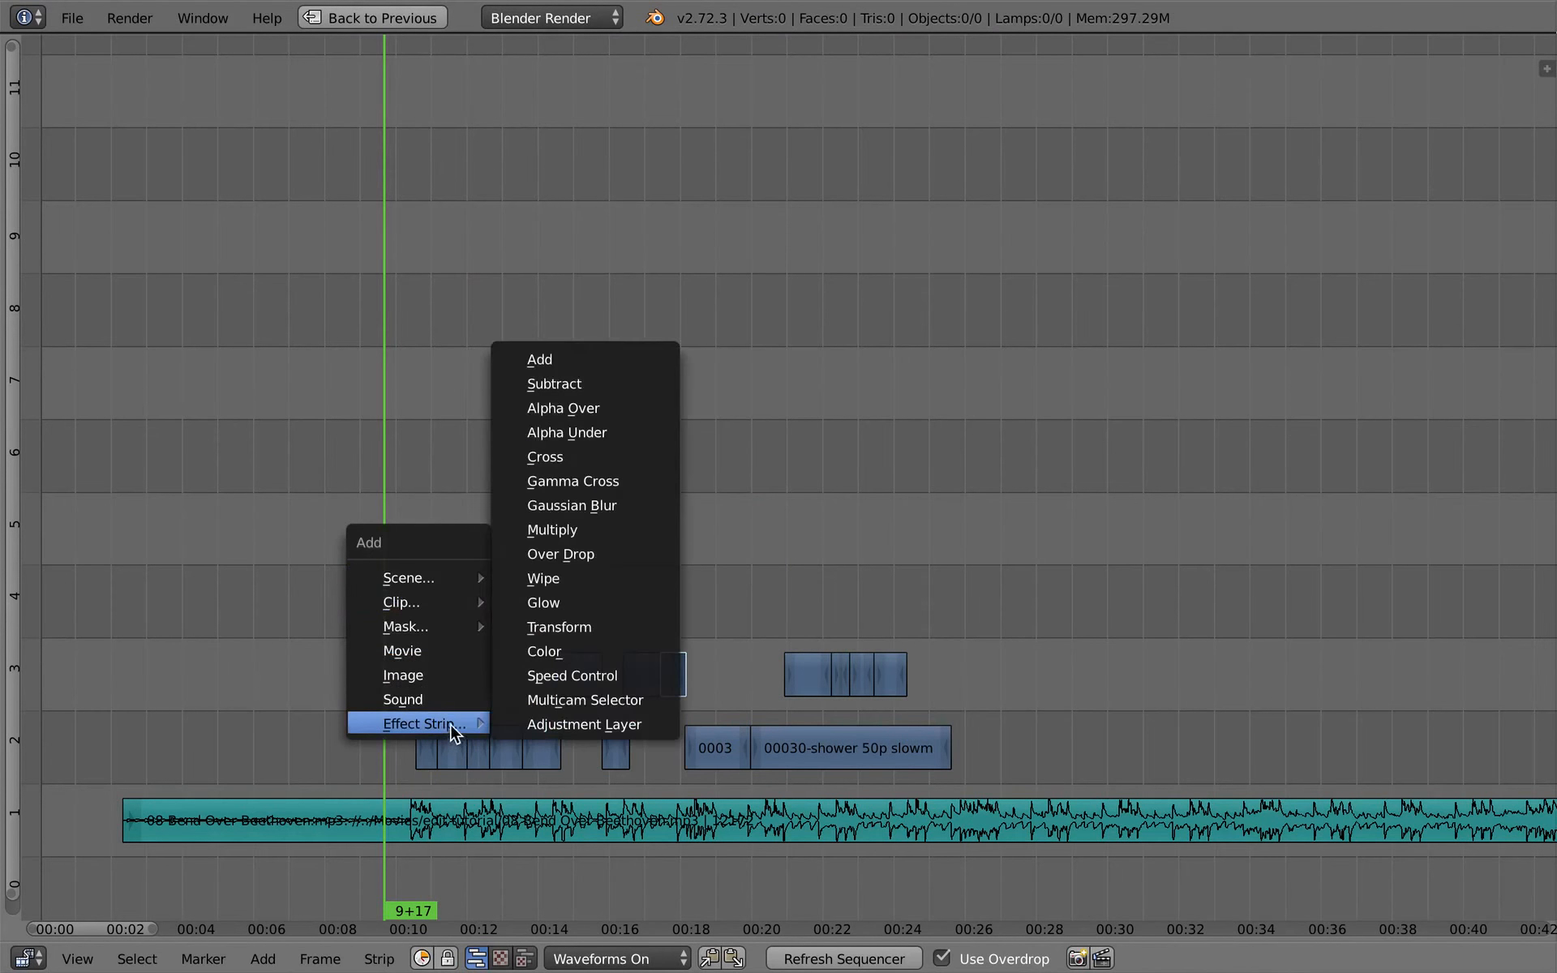
click(622, 727)
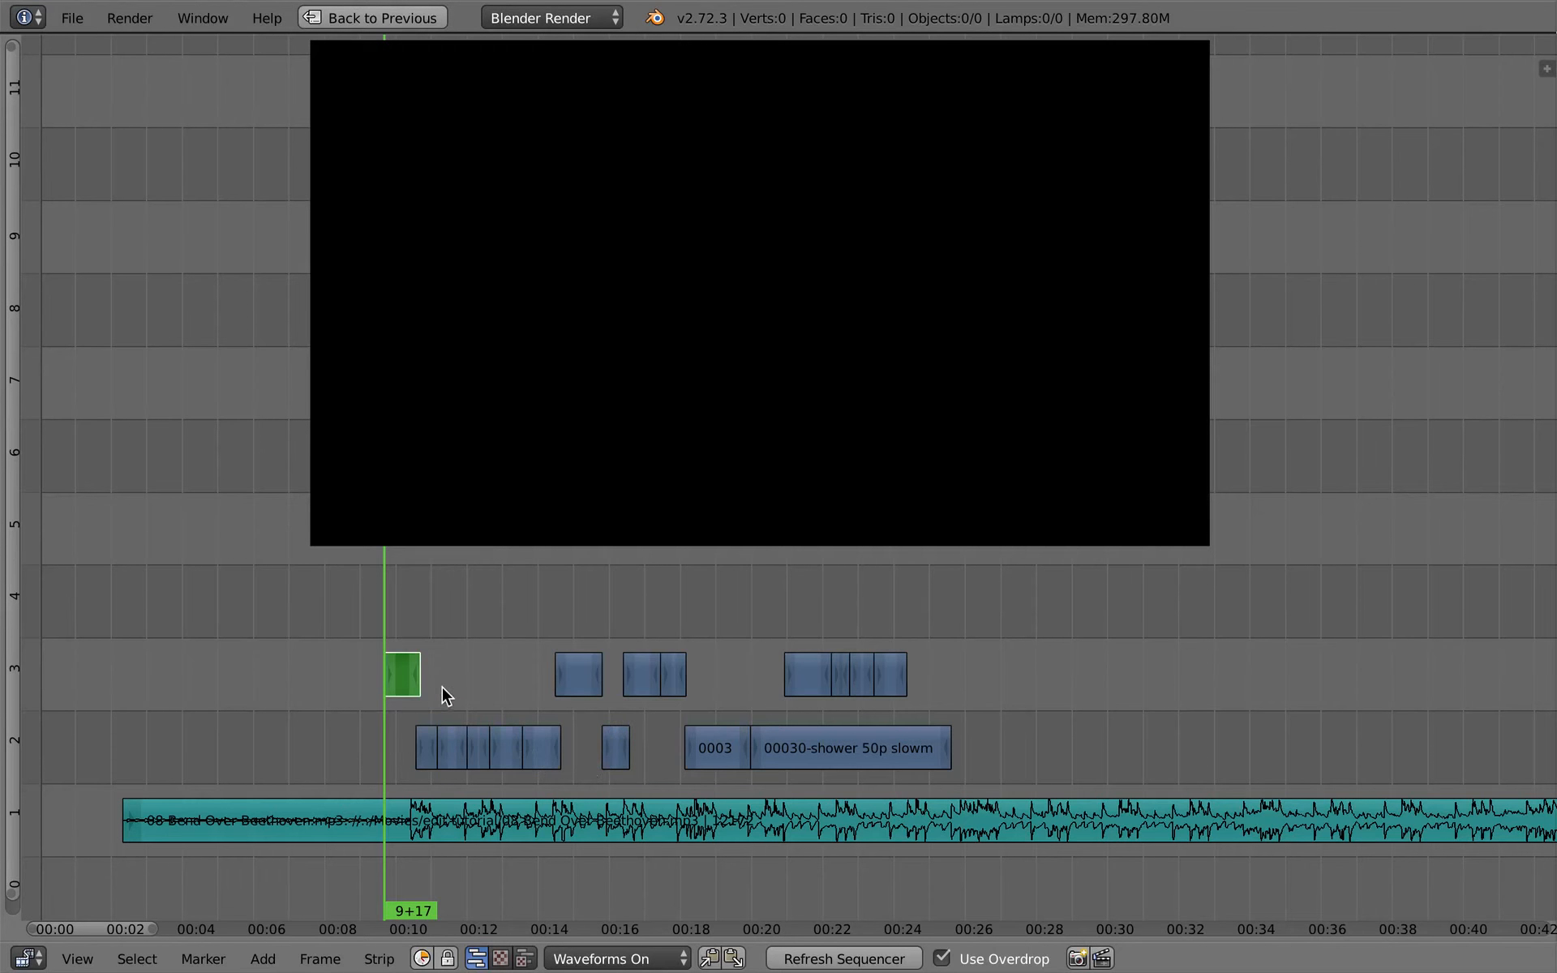
right_drag(400, 674, 1046, 621)
click(540, 596)
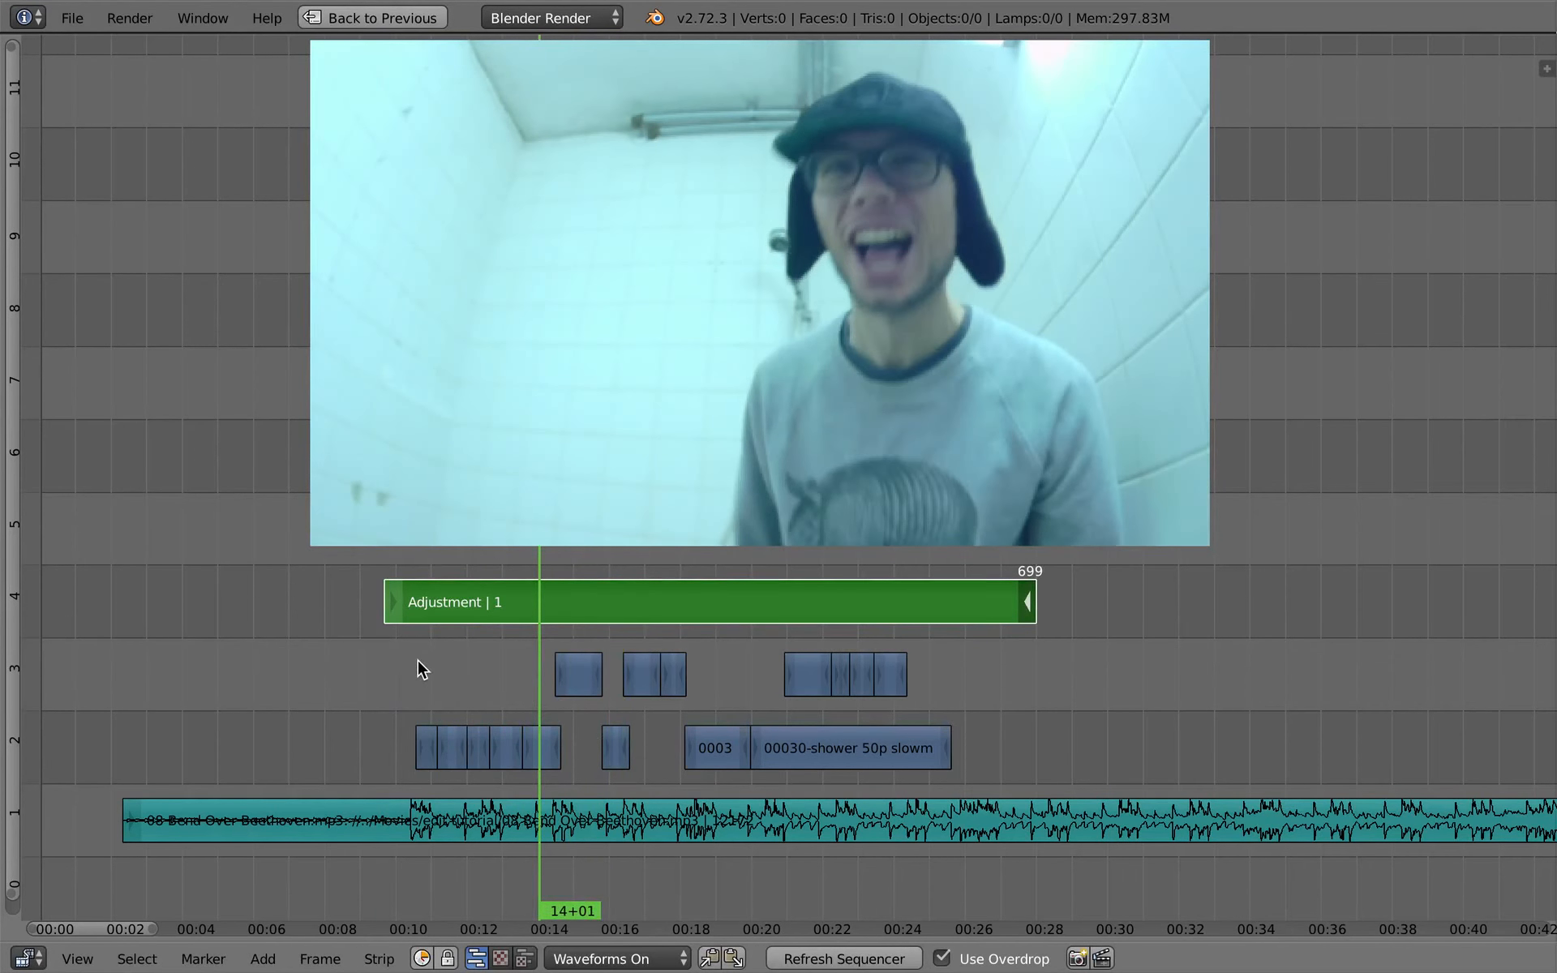
key(shift+a)
mouse_move(417, 661)
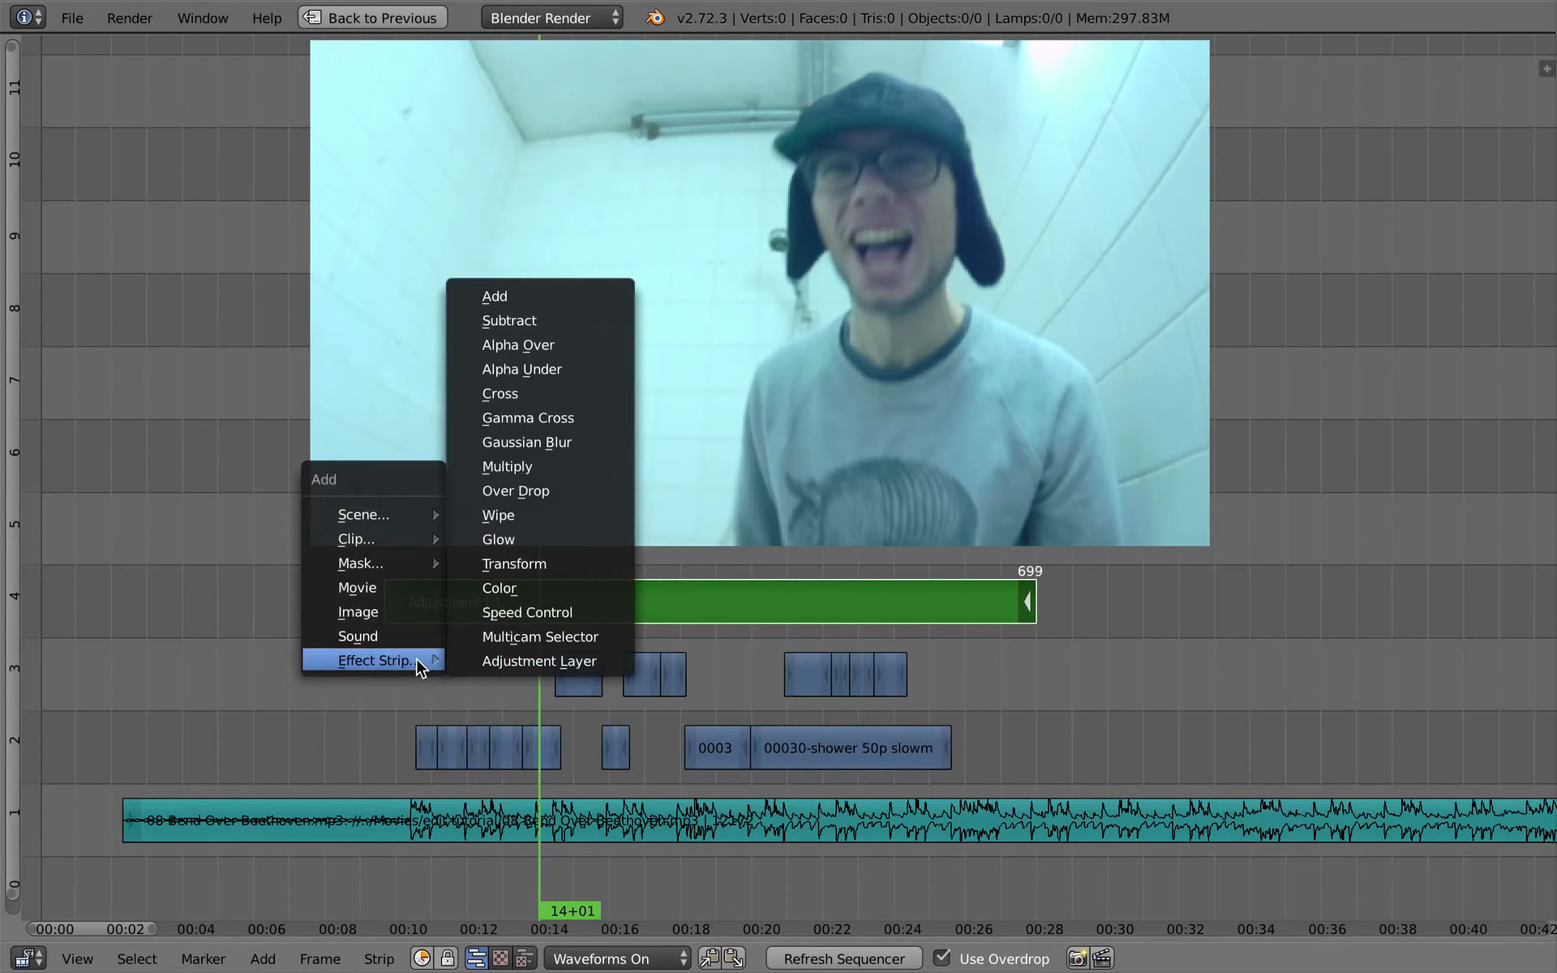
click(571, 672)
- Show the adjustment strip's properties, add a Color Balance modifier and widen the area to reveal its full controls
key(n)
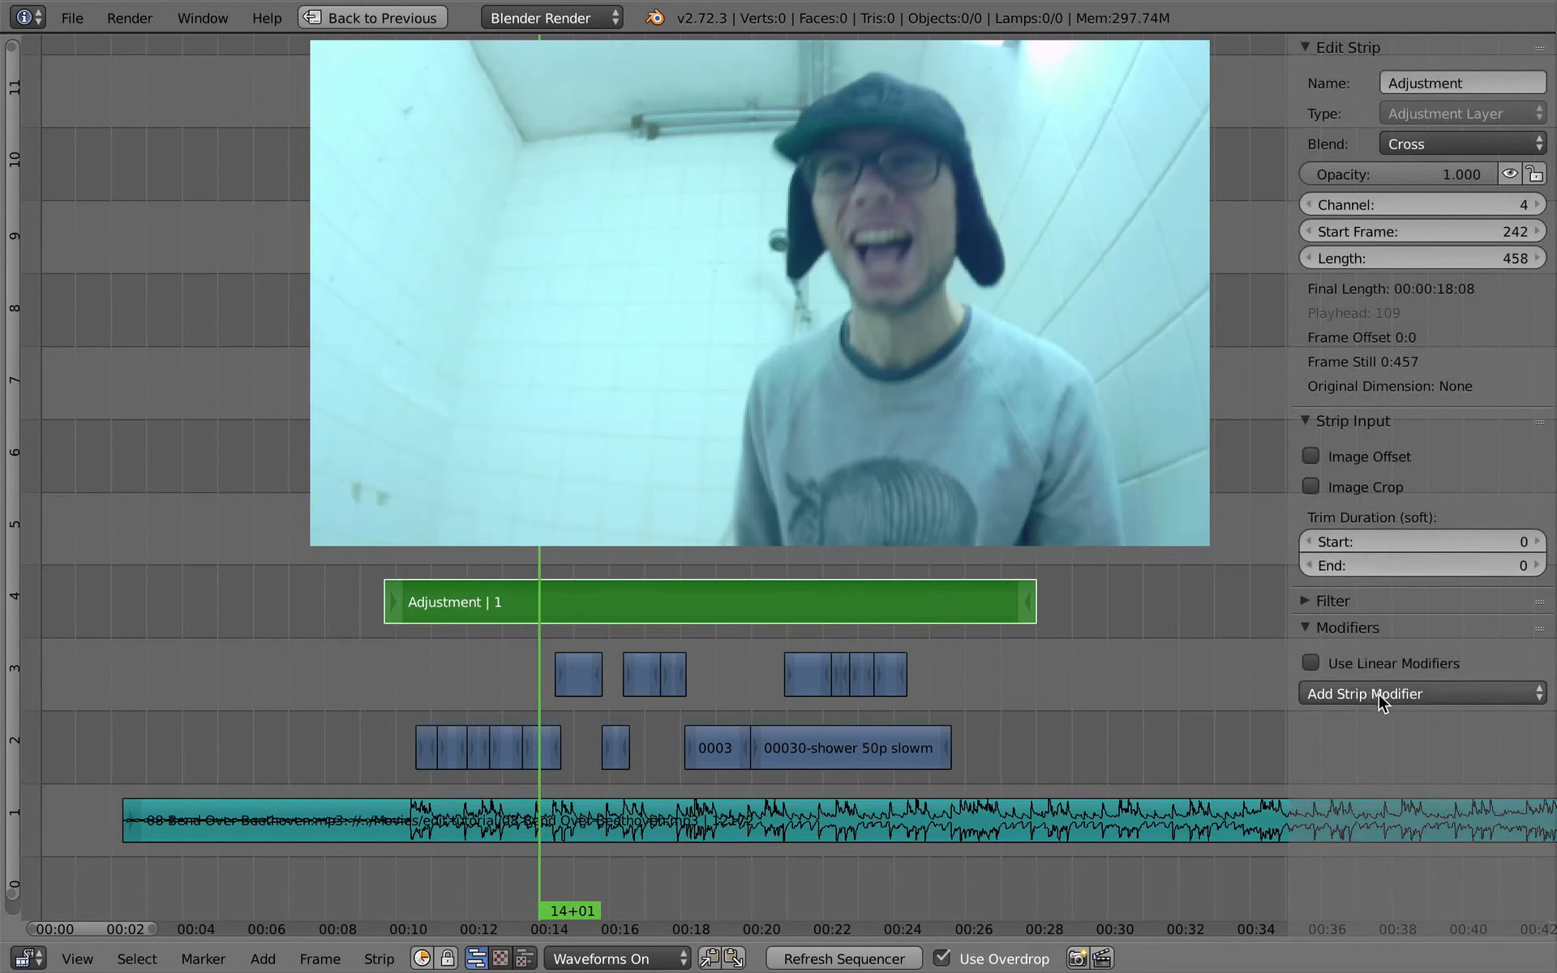
click(1435, 695)
click(1438, 723)
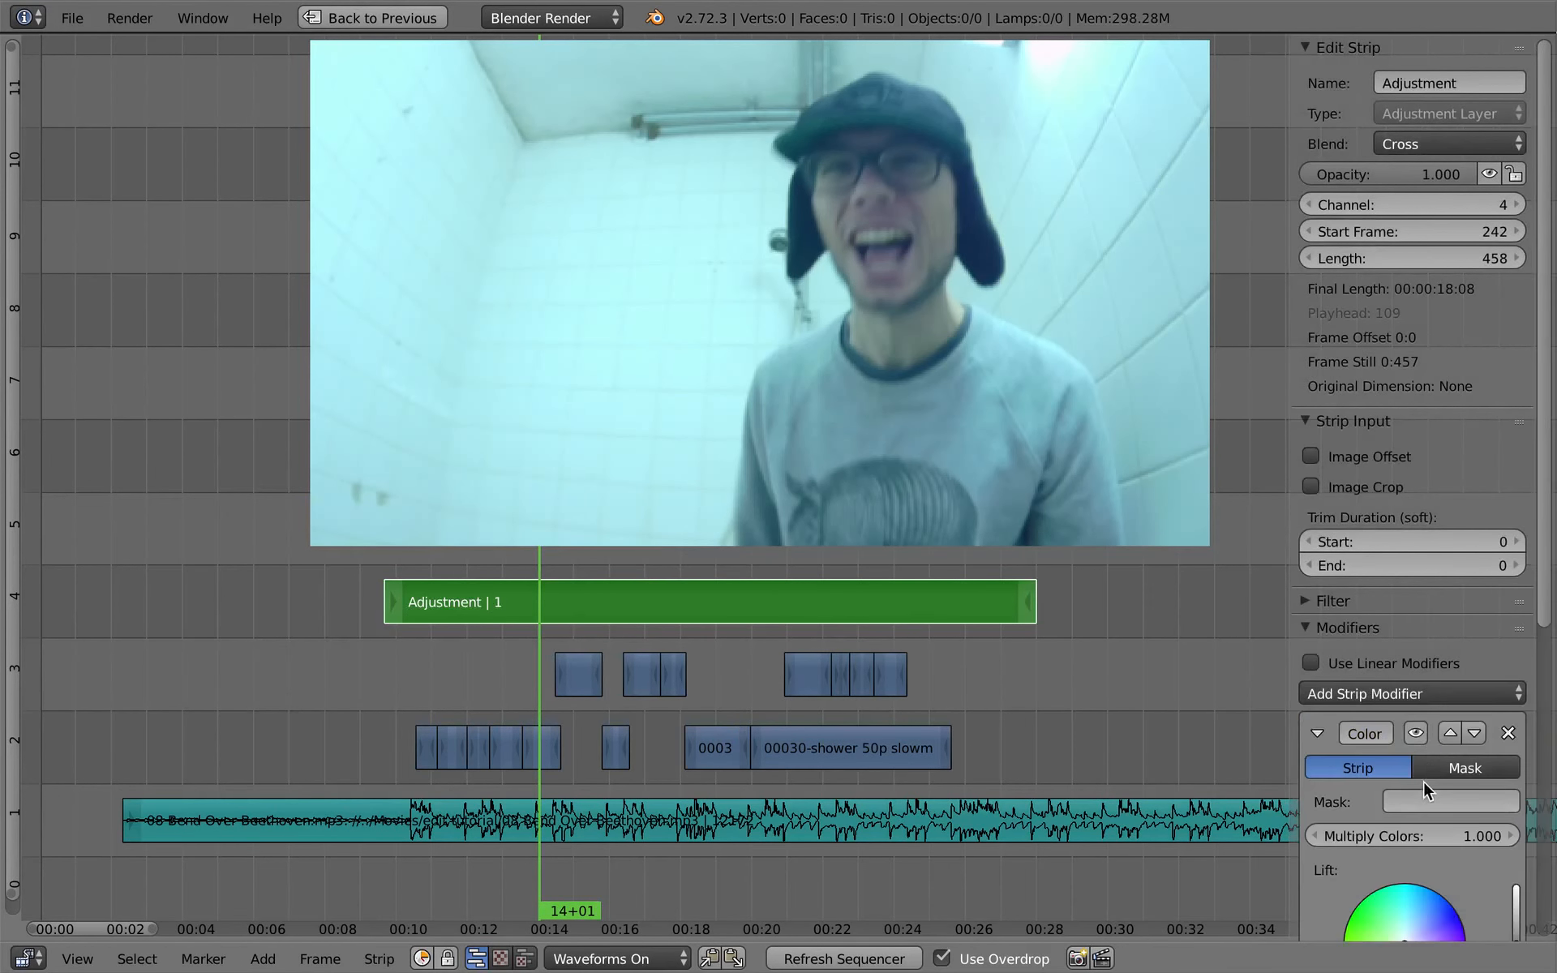
scroll(1423, 781, down, 12)
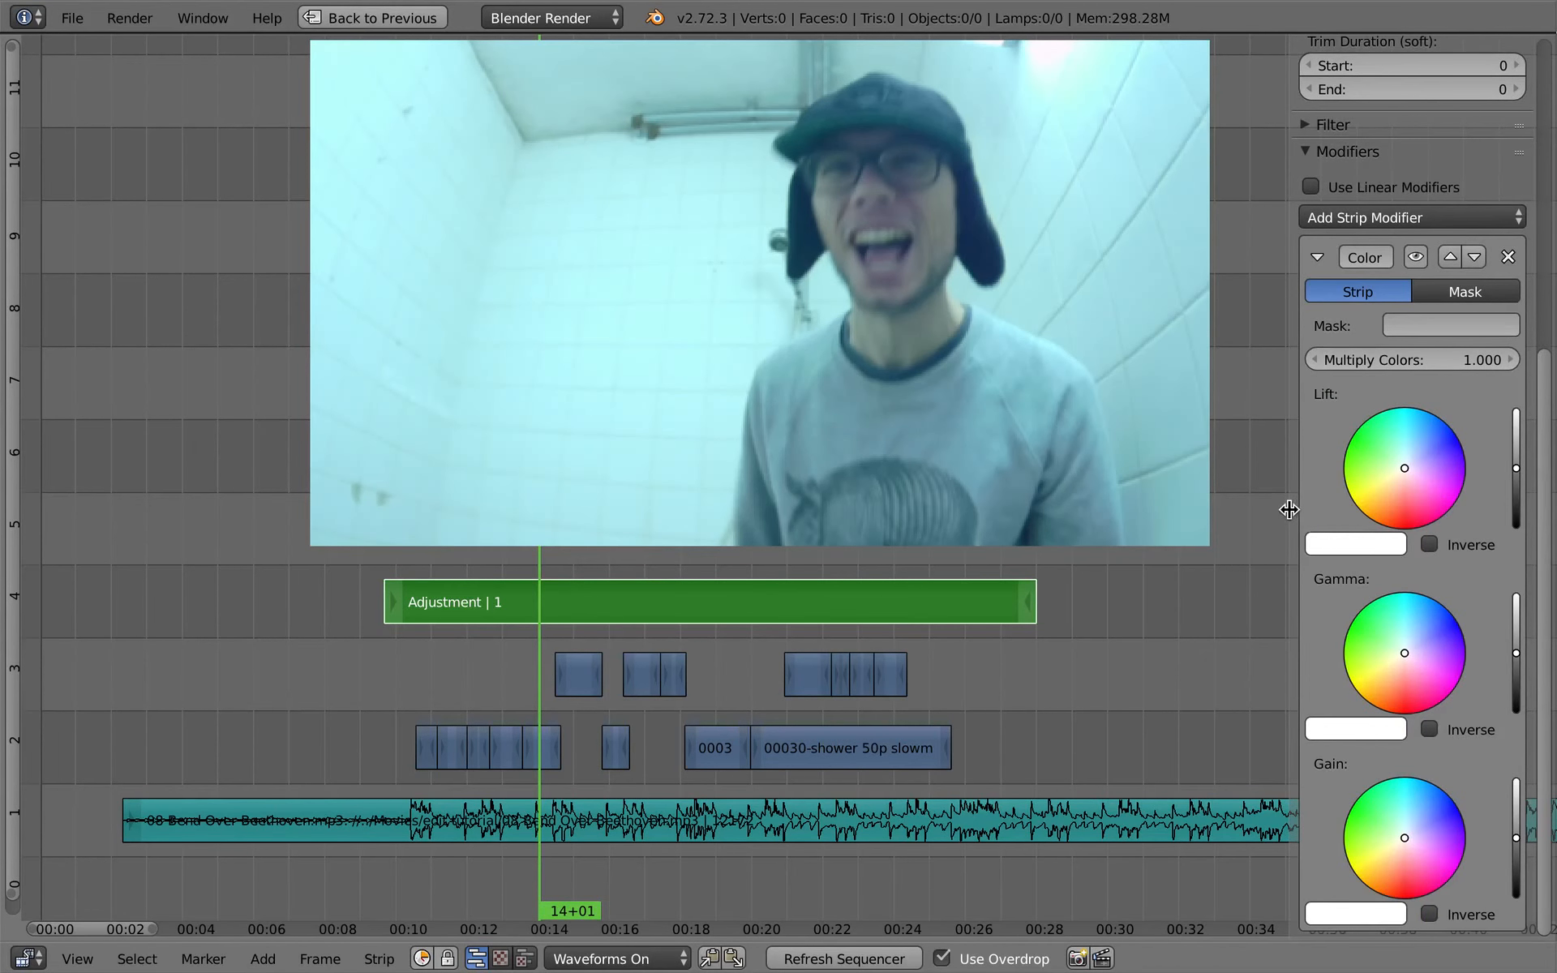
drag(1287, 511, 1192, 519)
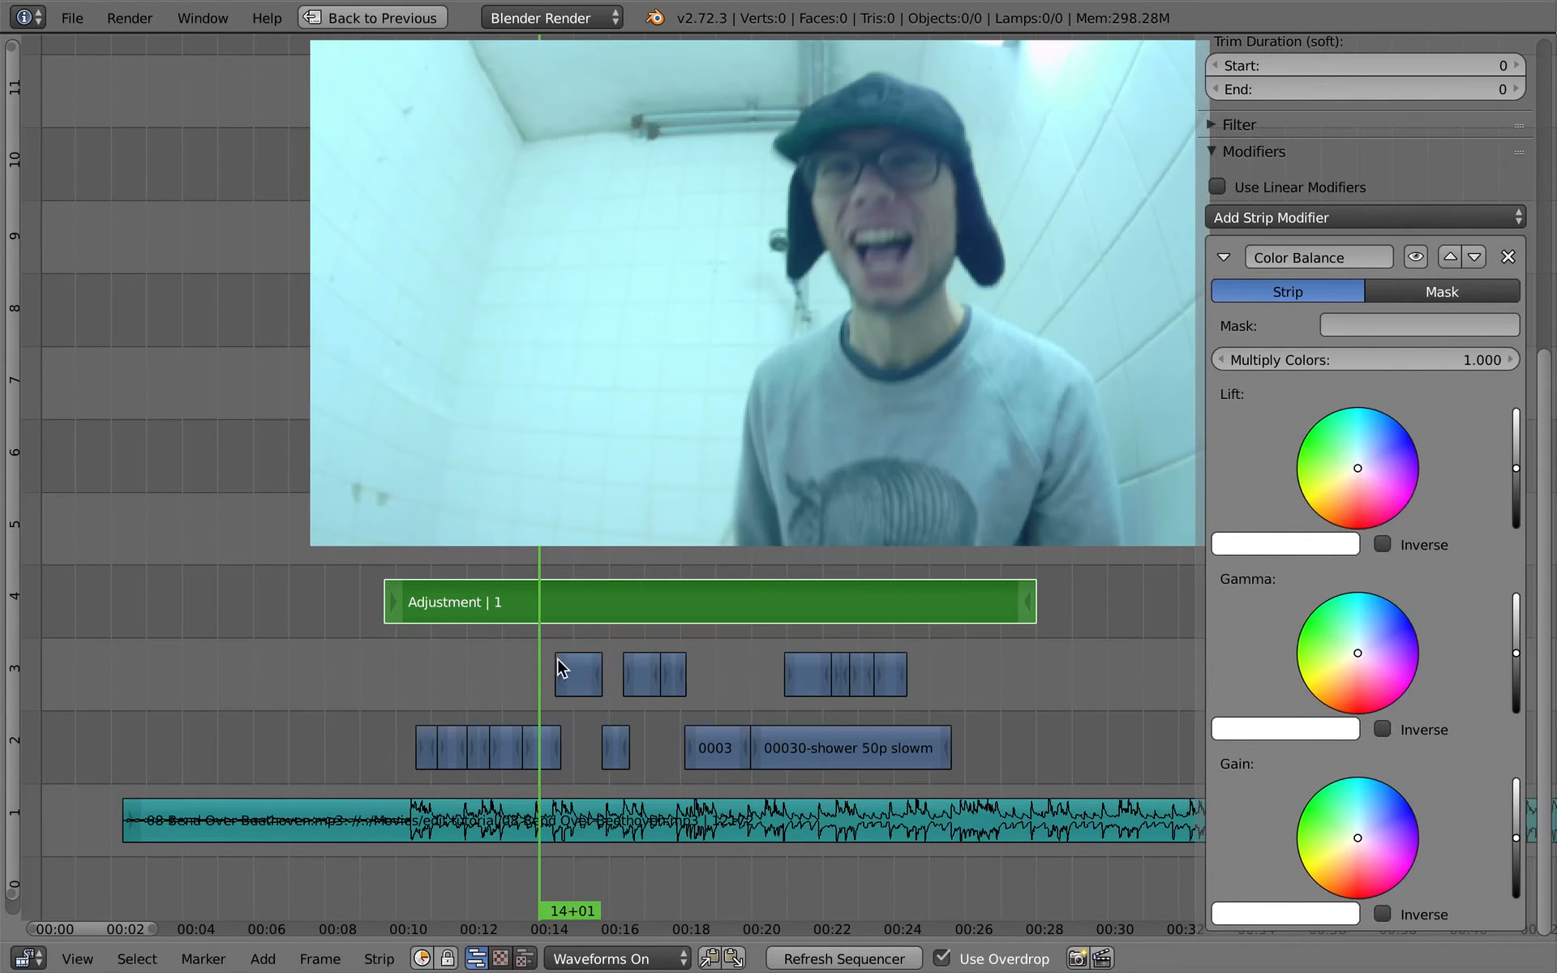
- Using the frame at 15+07, brighten the Gain, tint Gain and Lift slightly toward red, and darken Lift and Gamma a little
click(584, 616)
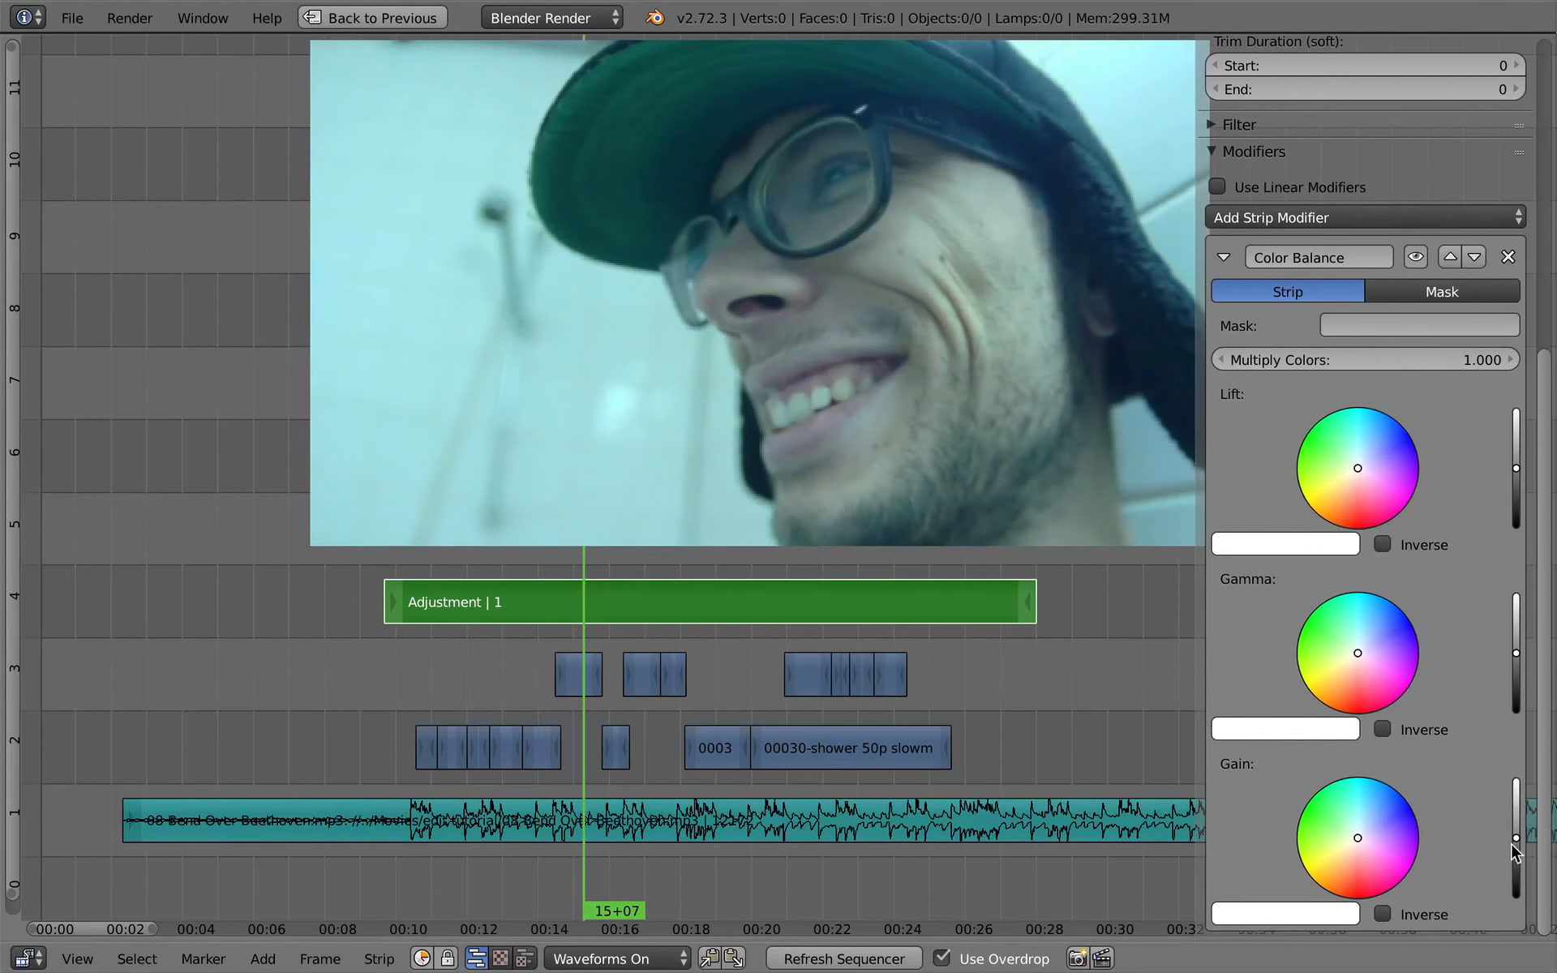
drag(1518, 843, 1523, 832)
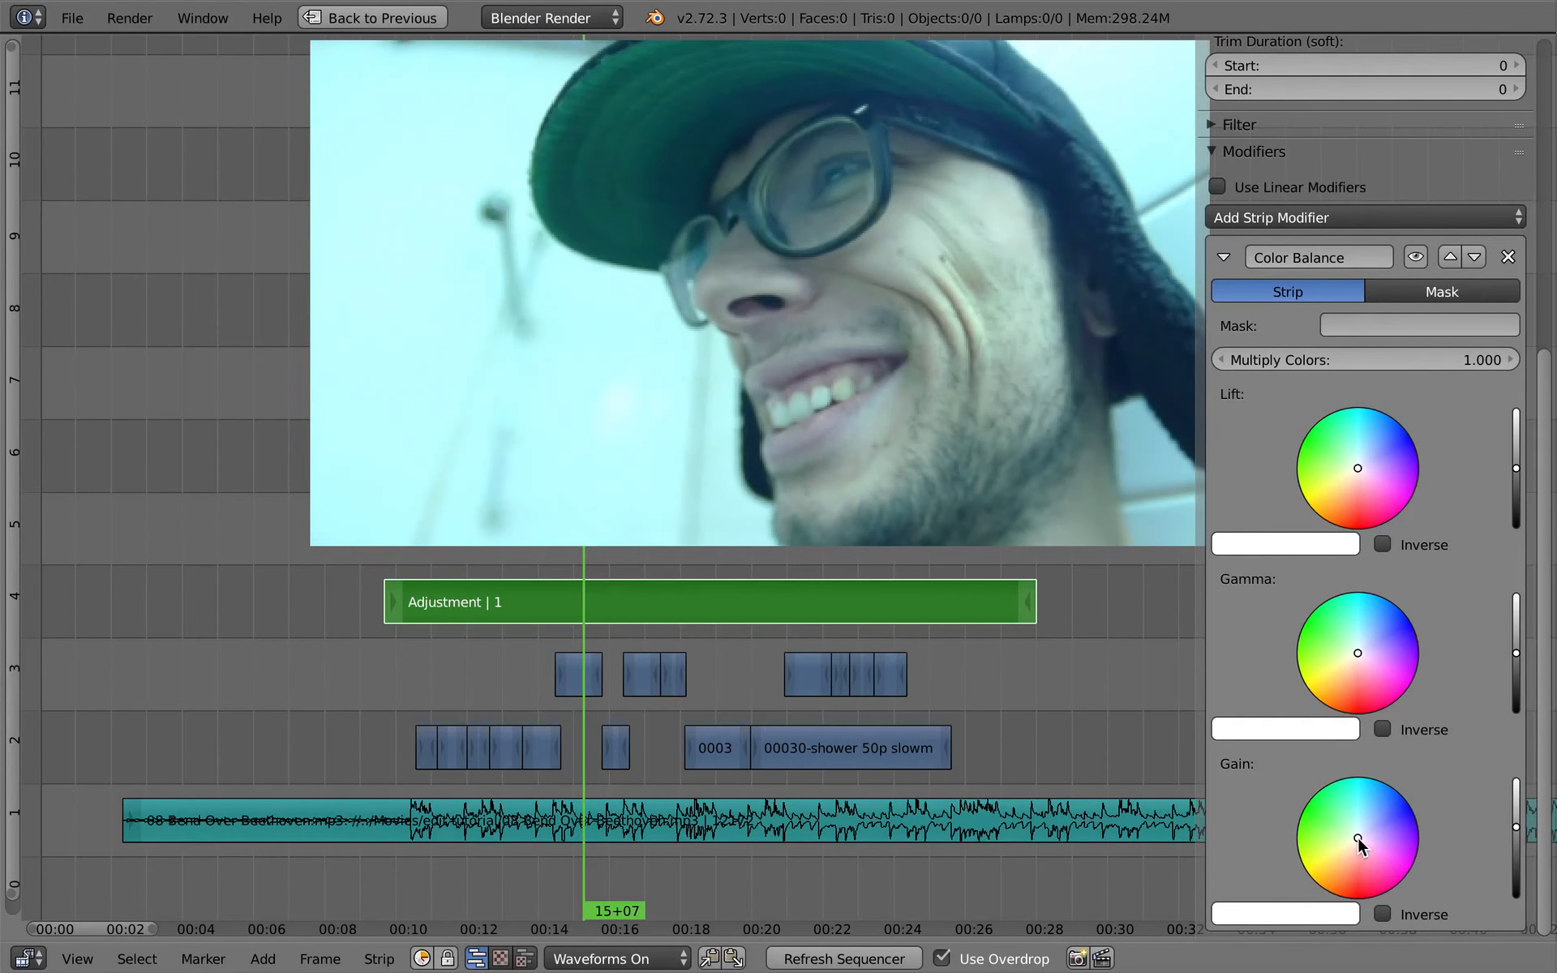
drag(1362, 836, 1359, 845)
drag(1359, 464, 1363, 461)
drag(1518, 475, 1519, 478)
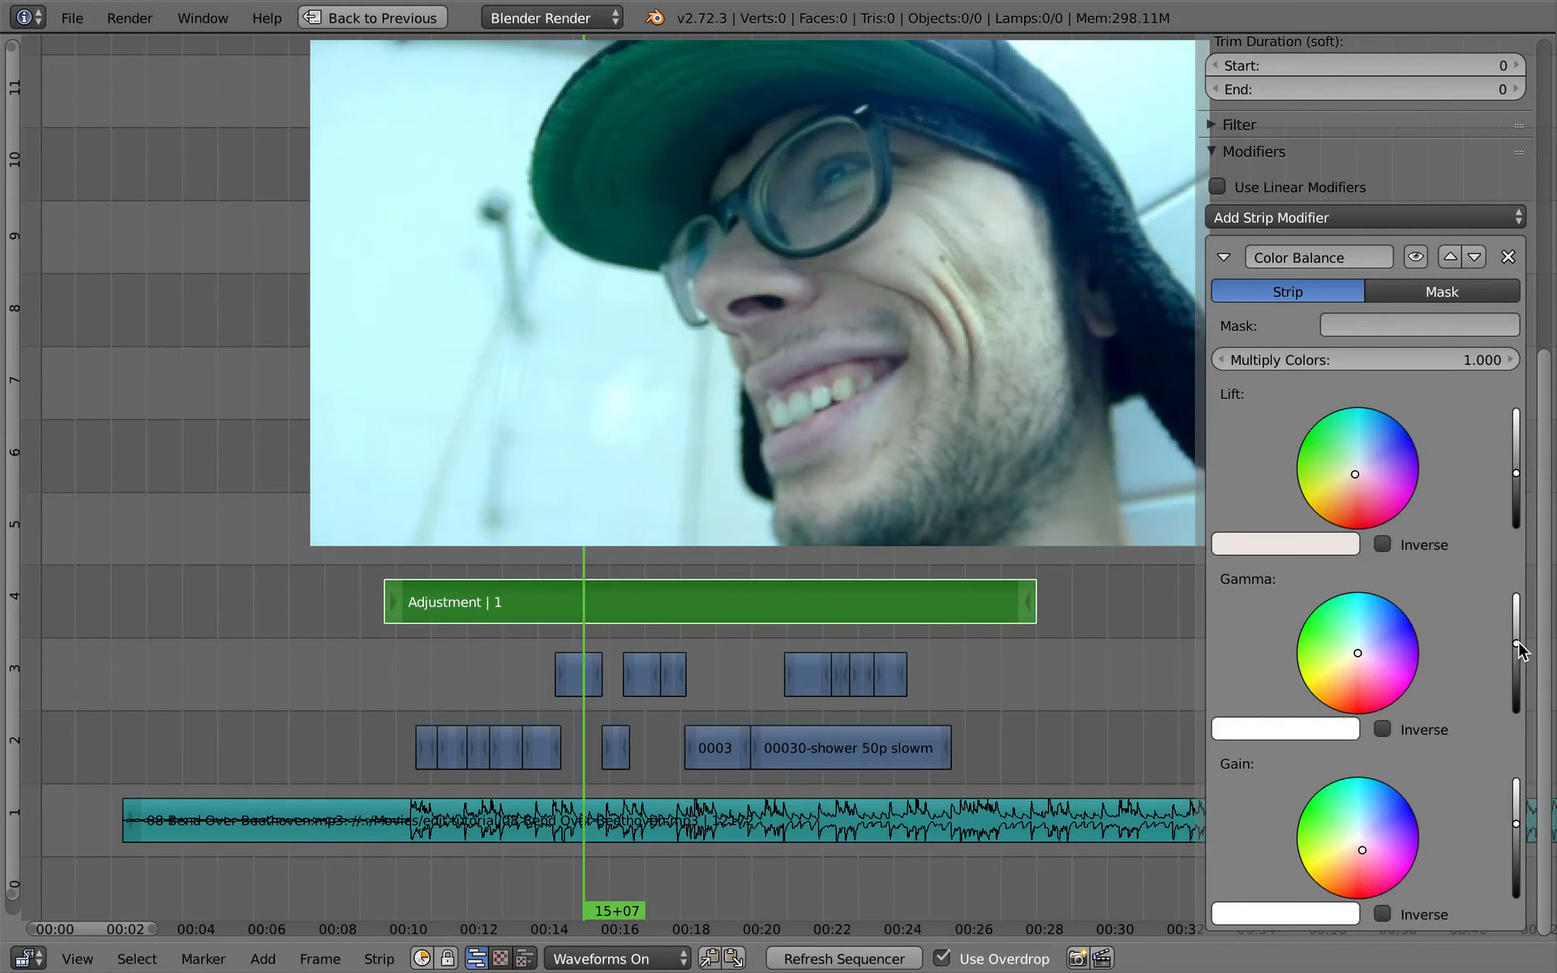
drag(1519, 649, 1519, 658)
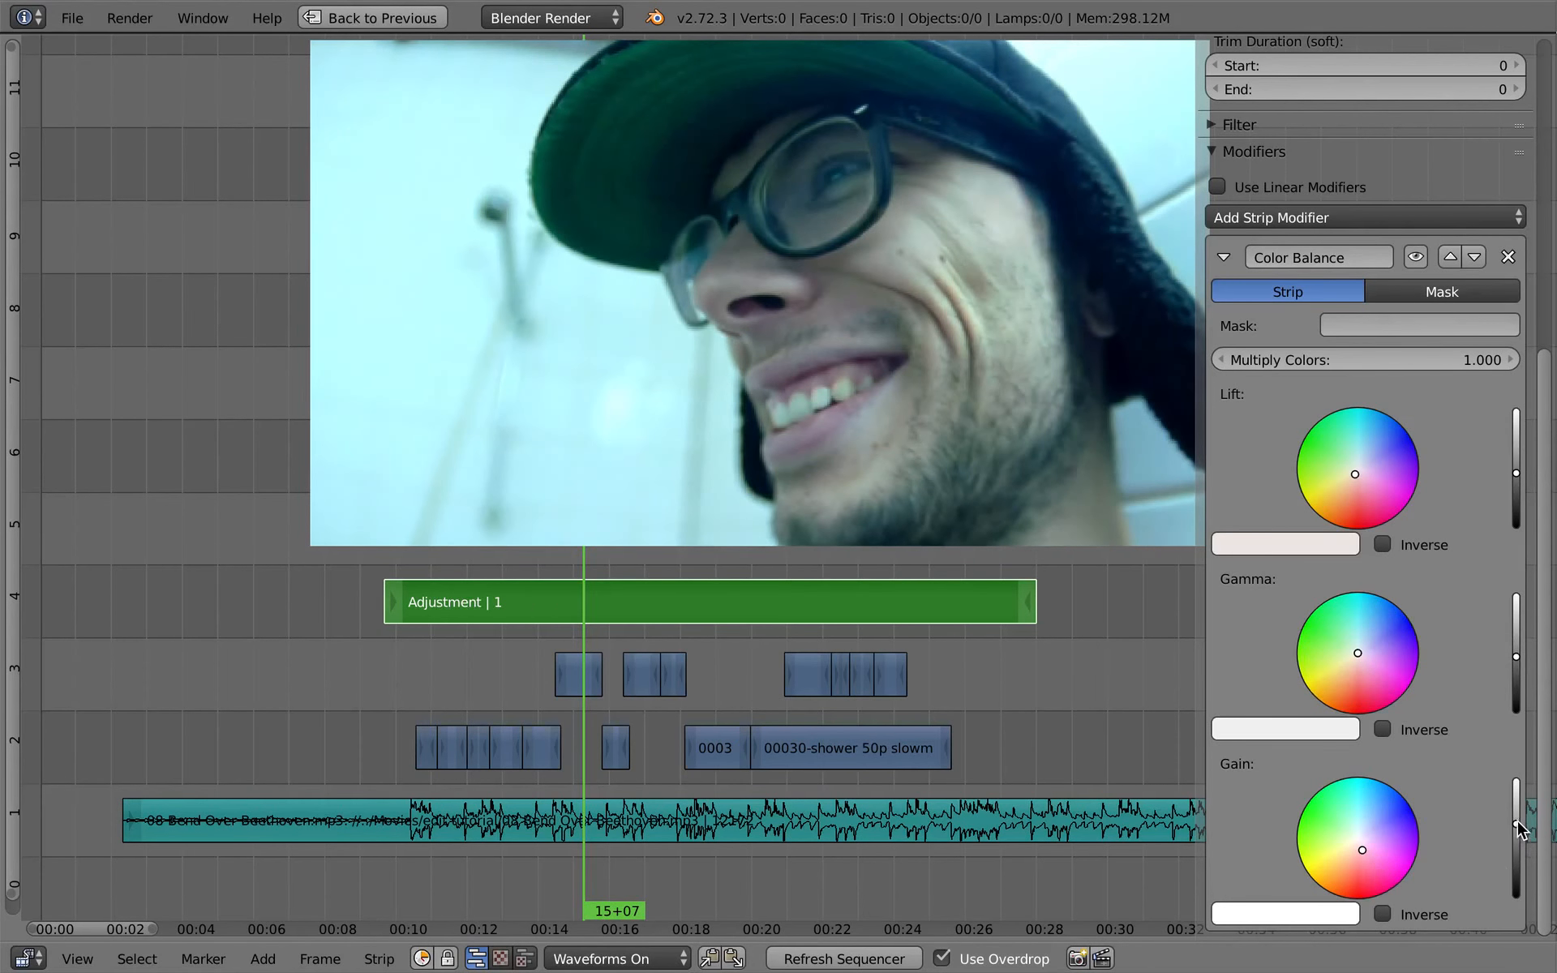
drag(1518, 822, 1519, 819)
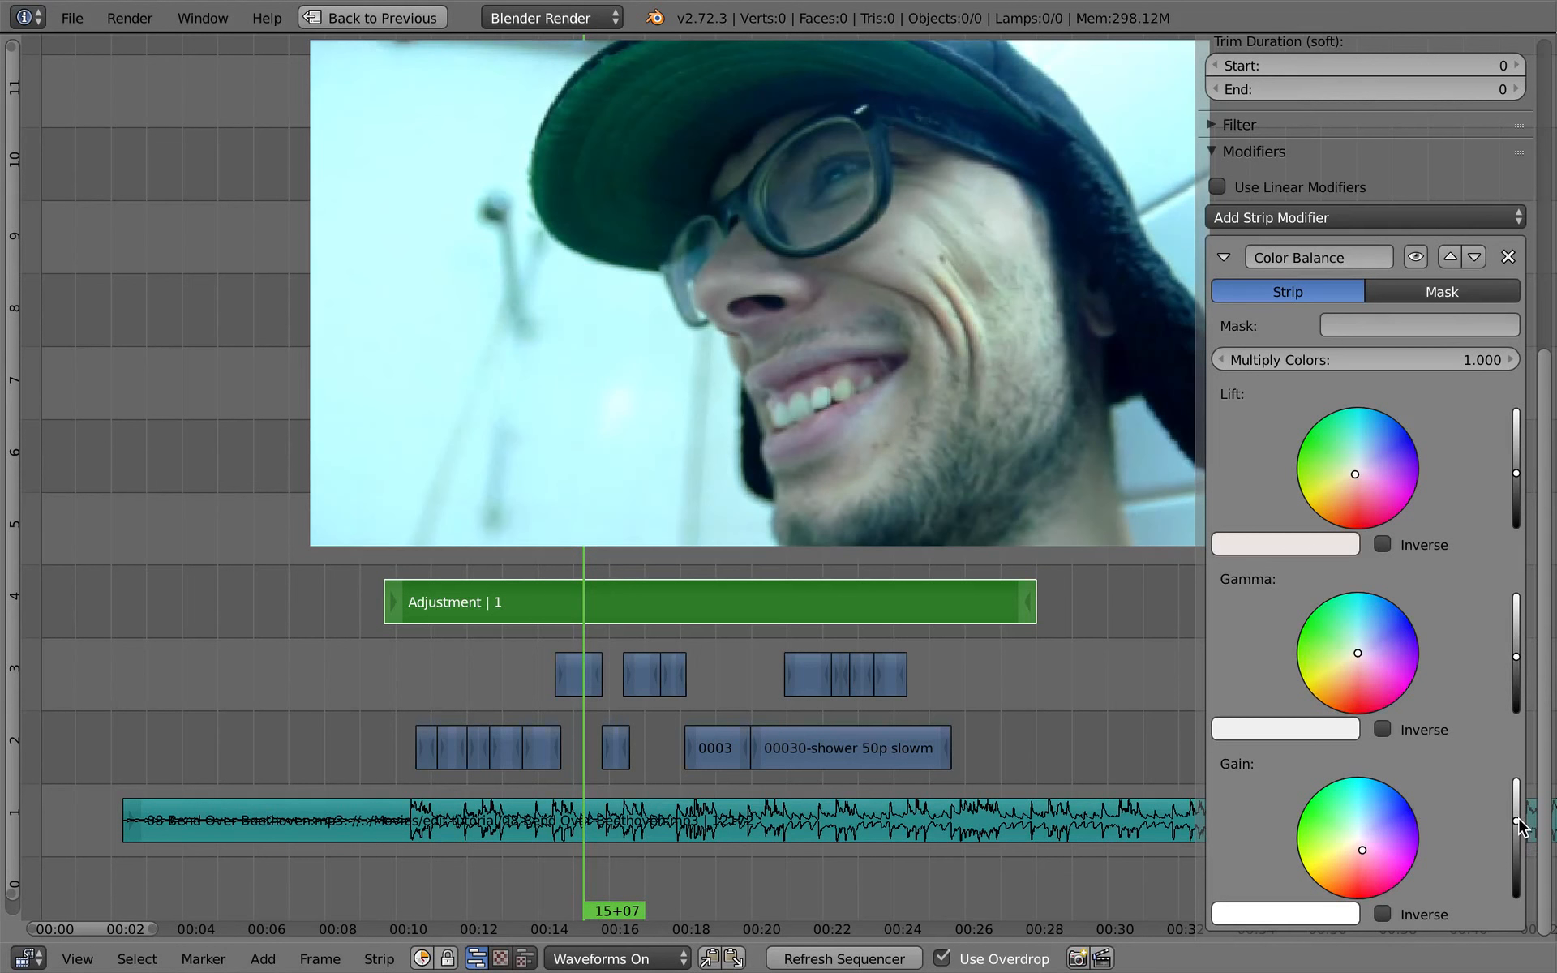
- Using the frame at 11+23, push the Lift, Gamma and Gain tints slightly further toward red
drag(608, 656, 459, 641)
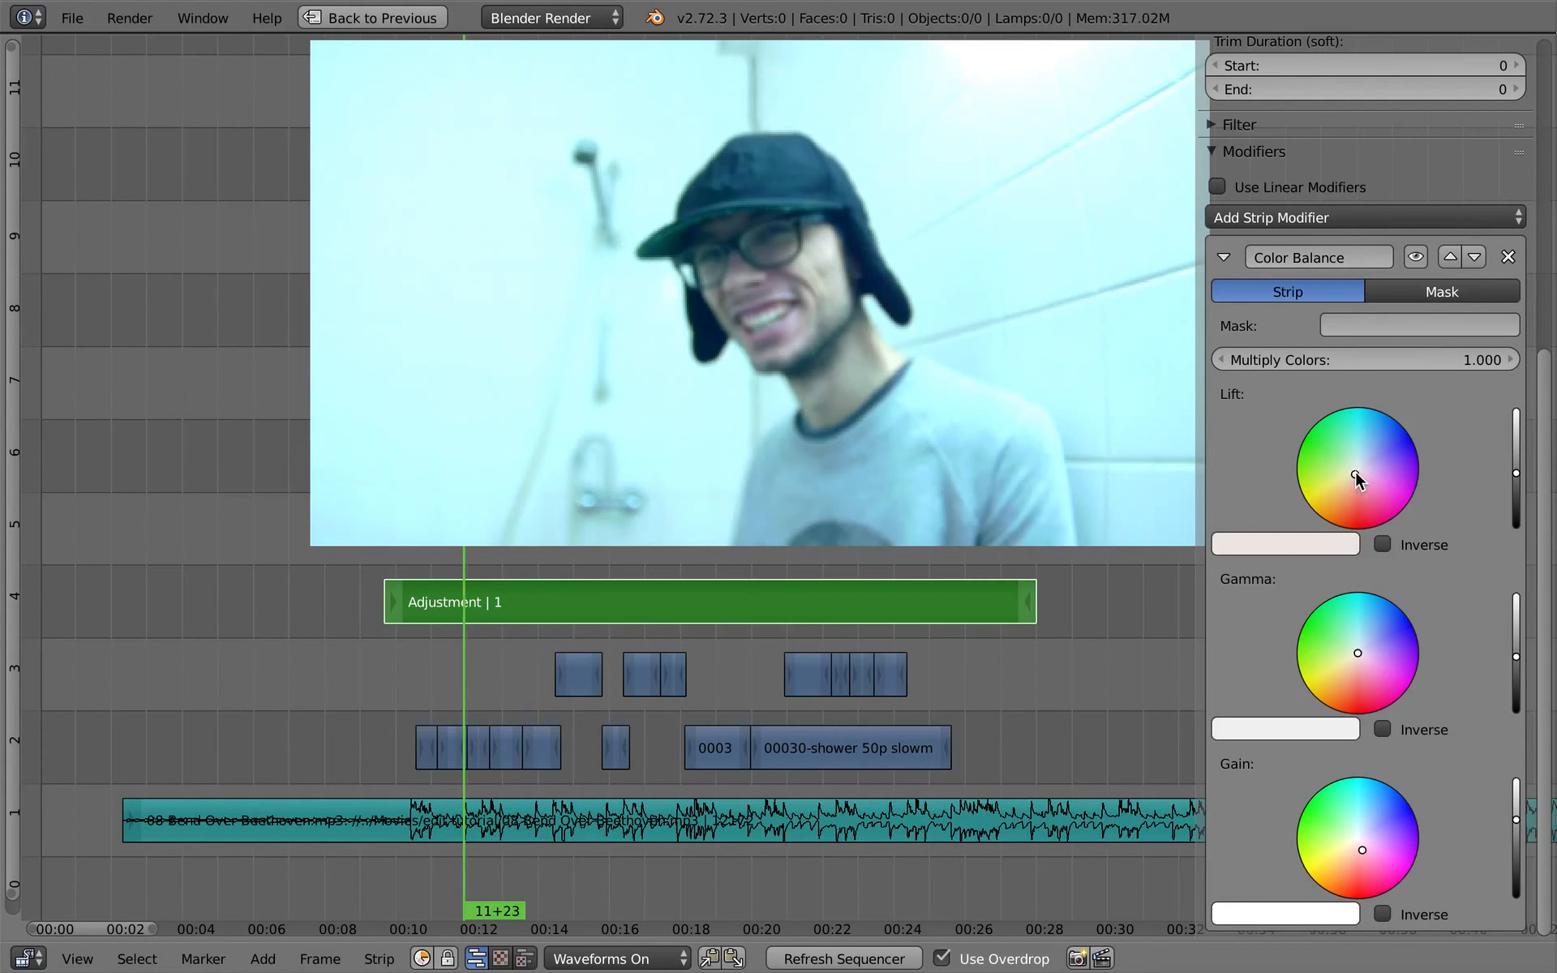
drag(1354, 474, 1355, 475)
drag(1364, 850, 1360, 856)
- Hide the strip properties and play the colour-graded edit from 10+17 past the last shower piece
drag(453, 667, 420, 672)
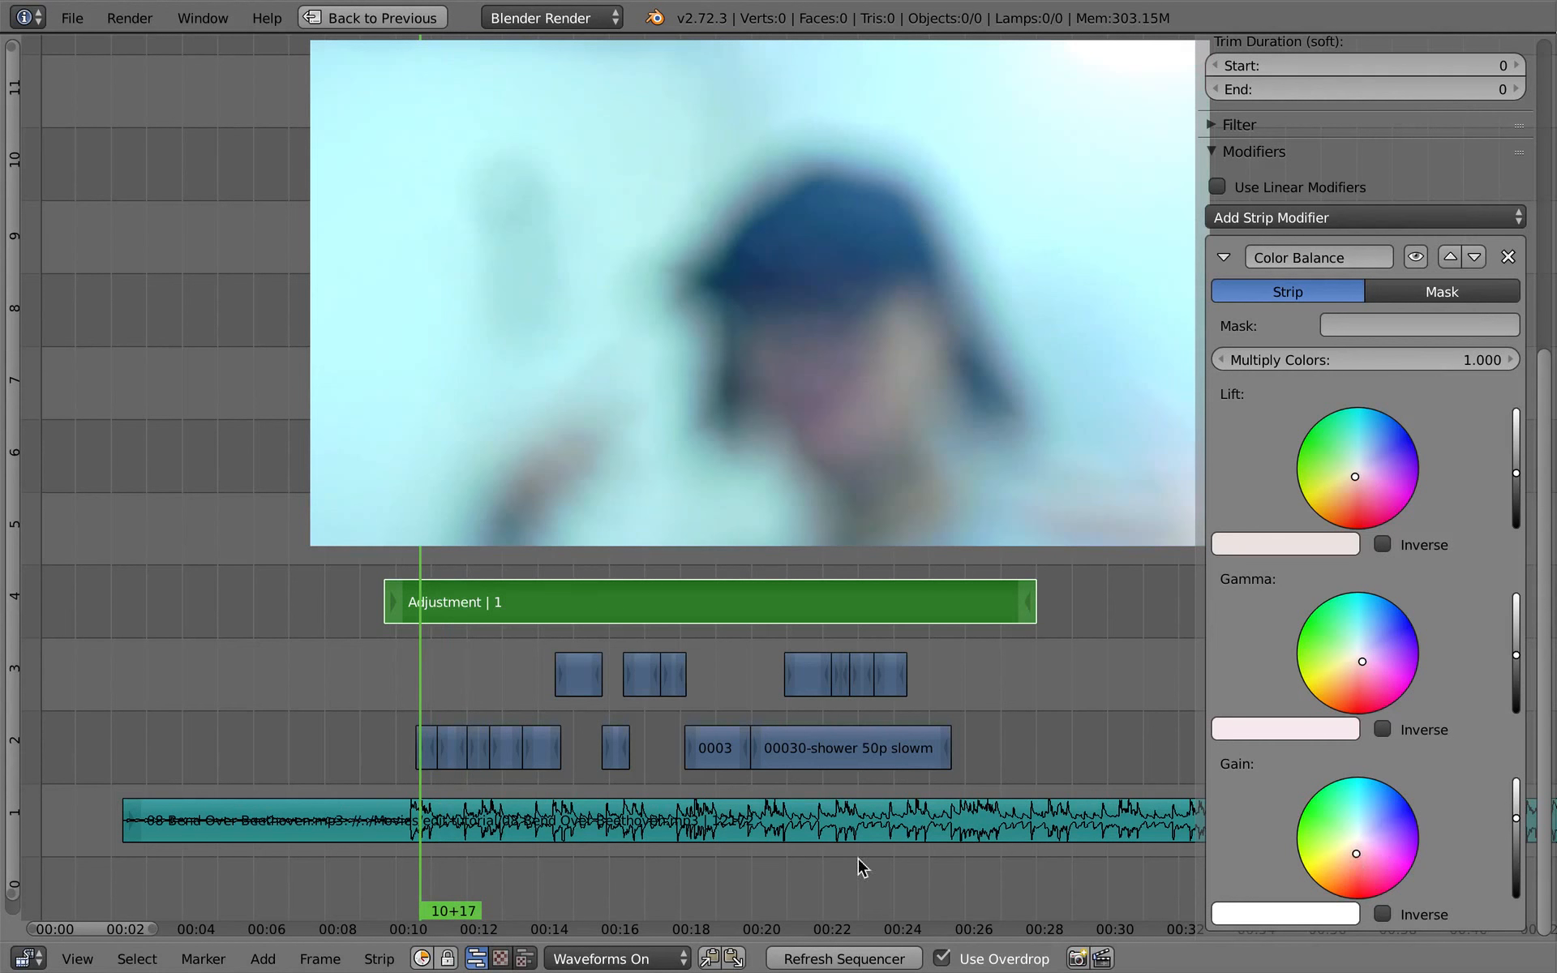
key(alt+a)
key(n)
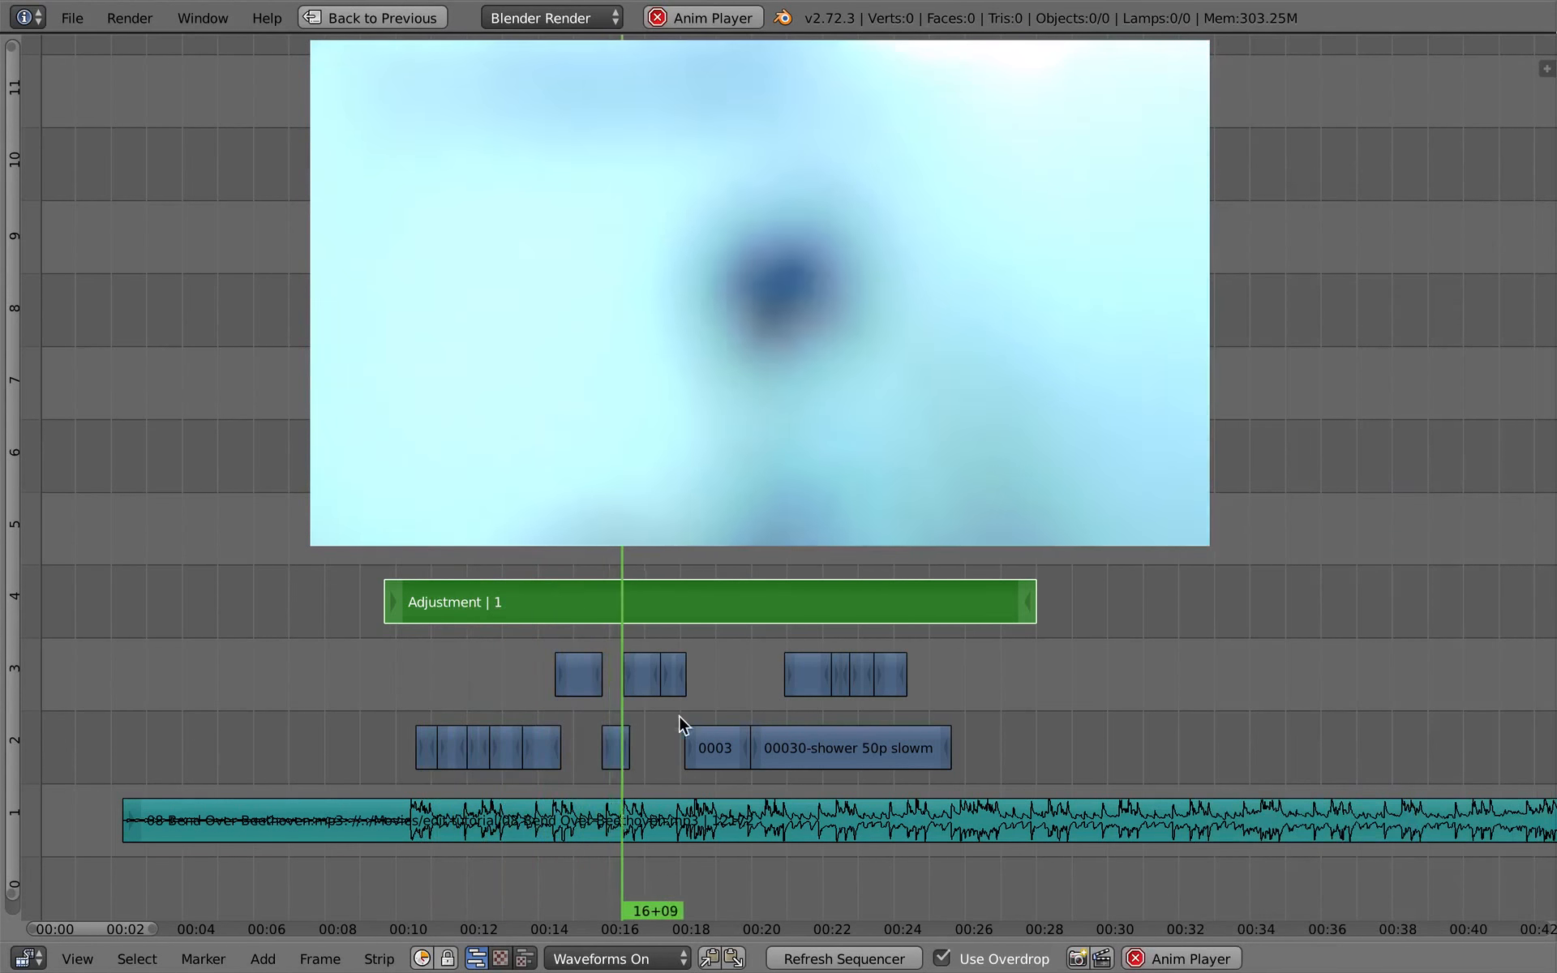
ctrl+middle_drag(710, 715, 704, 747)
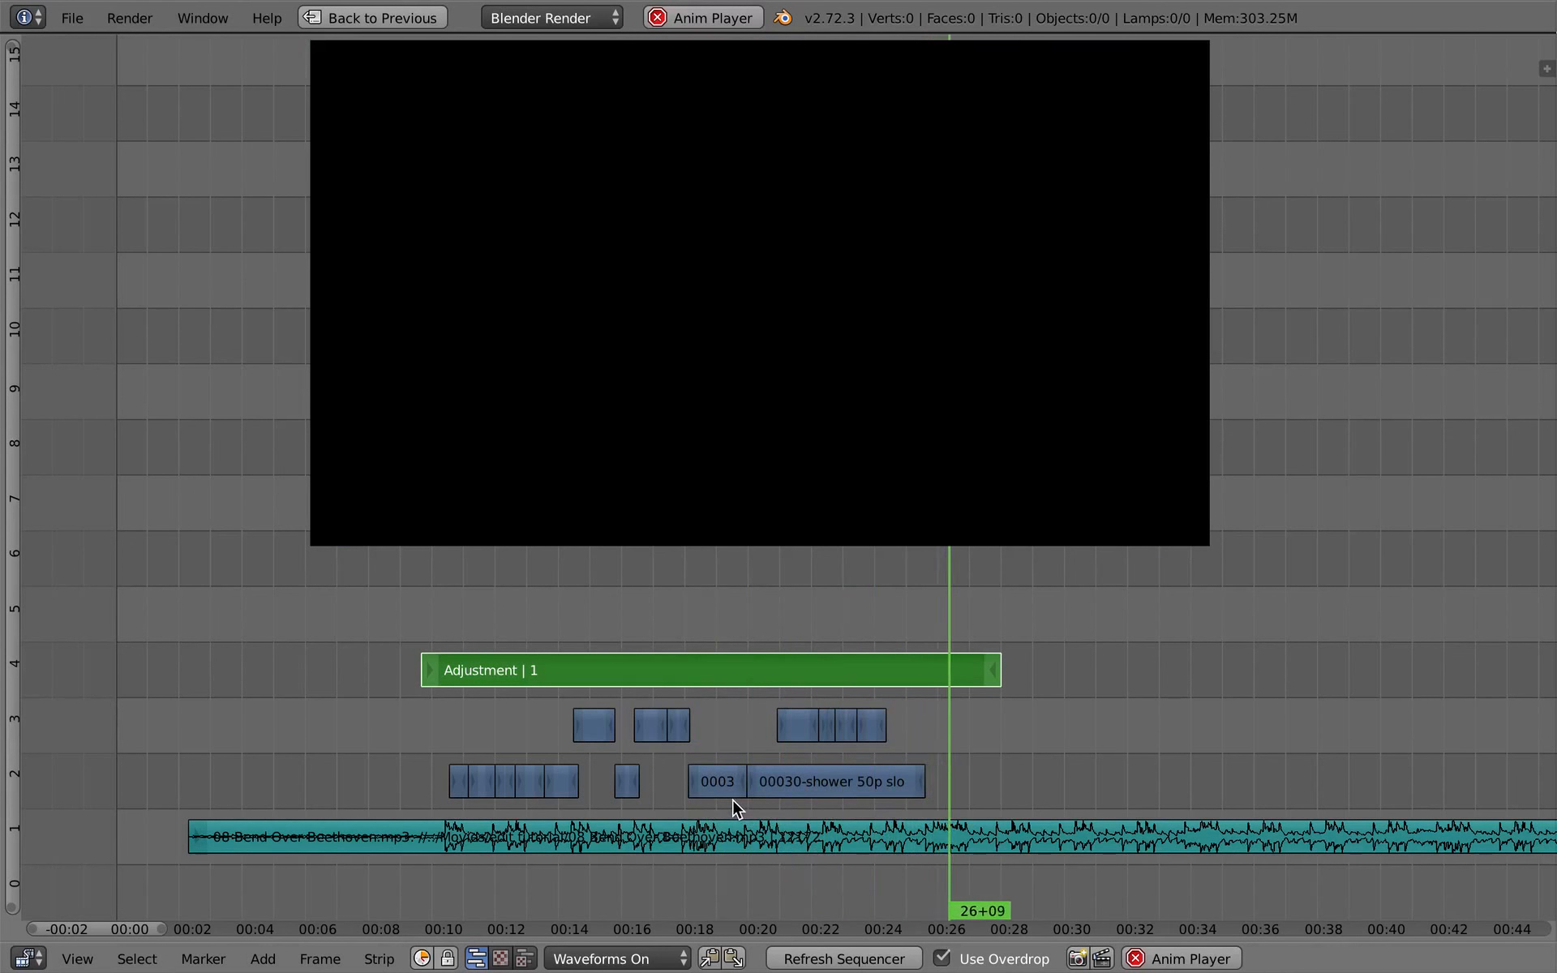
key(alt+a)
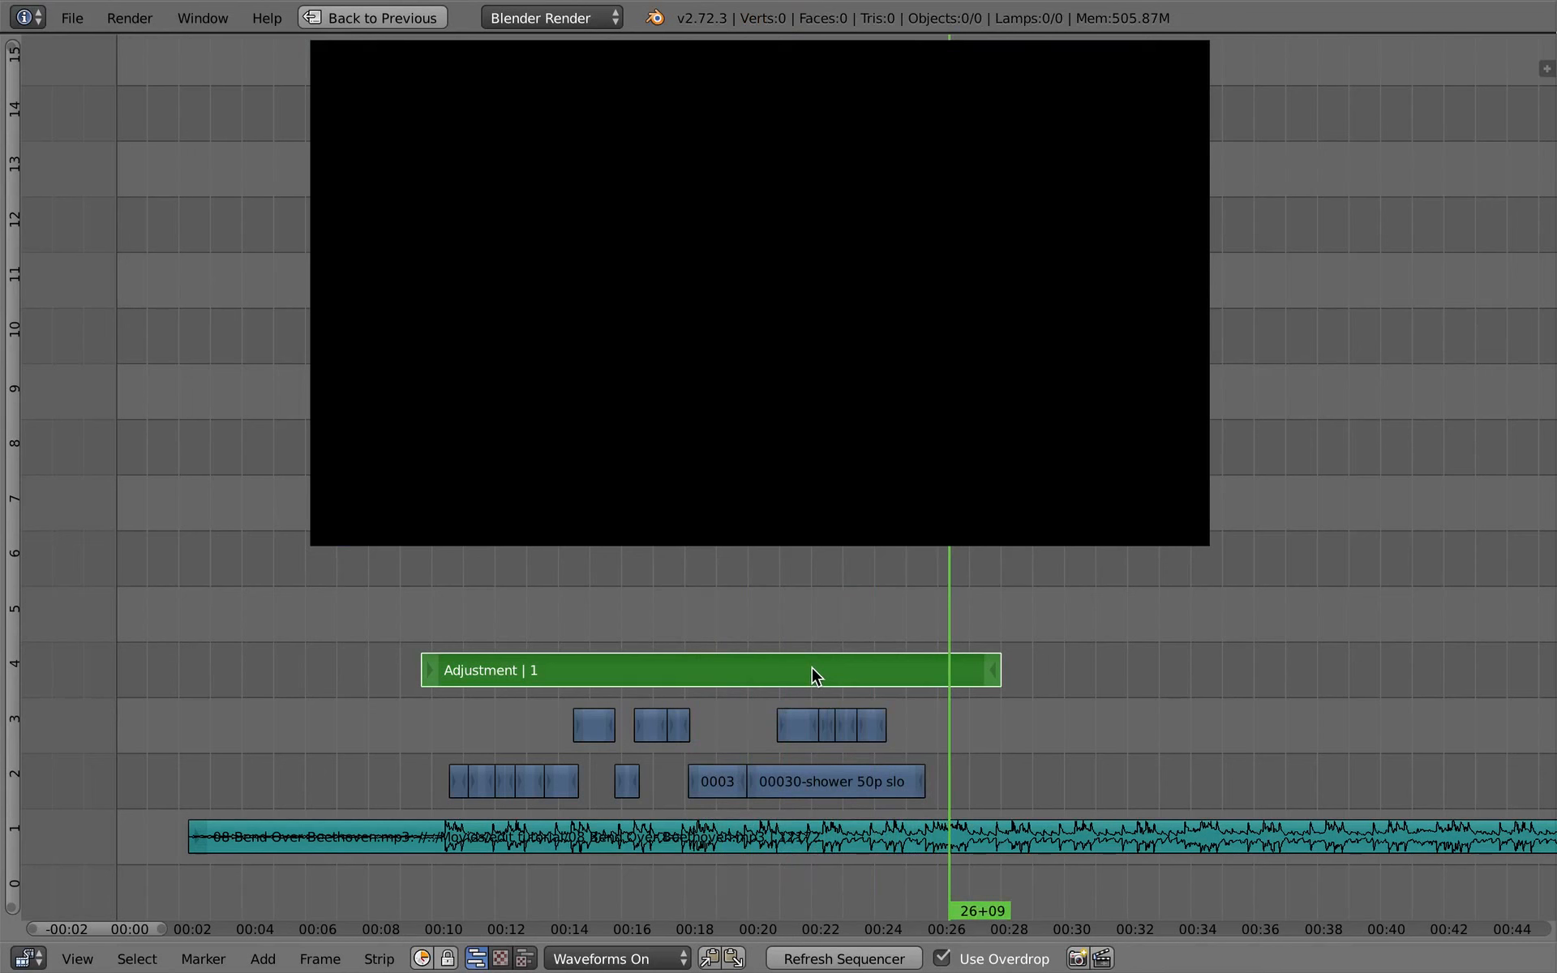
- In the edit scene, add the Sync_itv scene as a strip at frame 1 on channel 1 and turn off Use Overdrop
key(super+Tab)
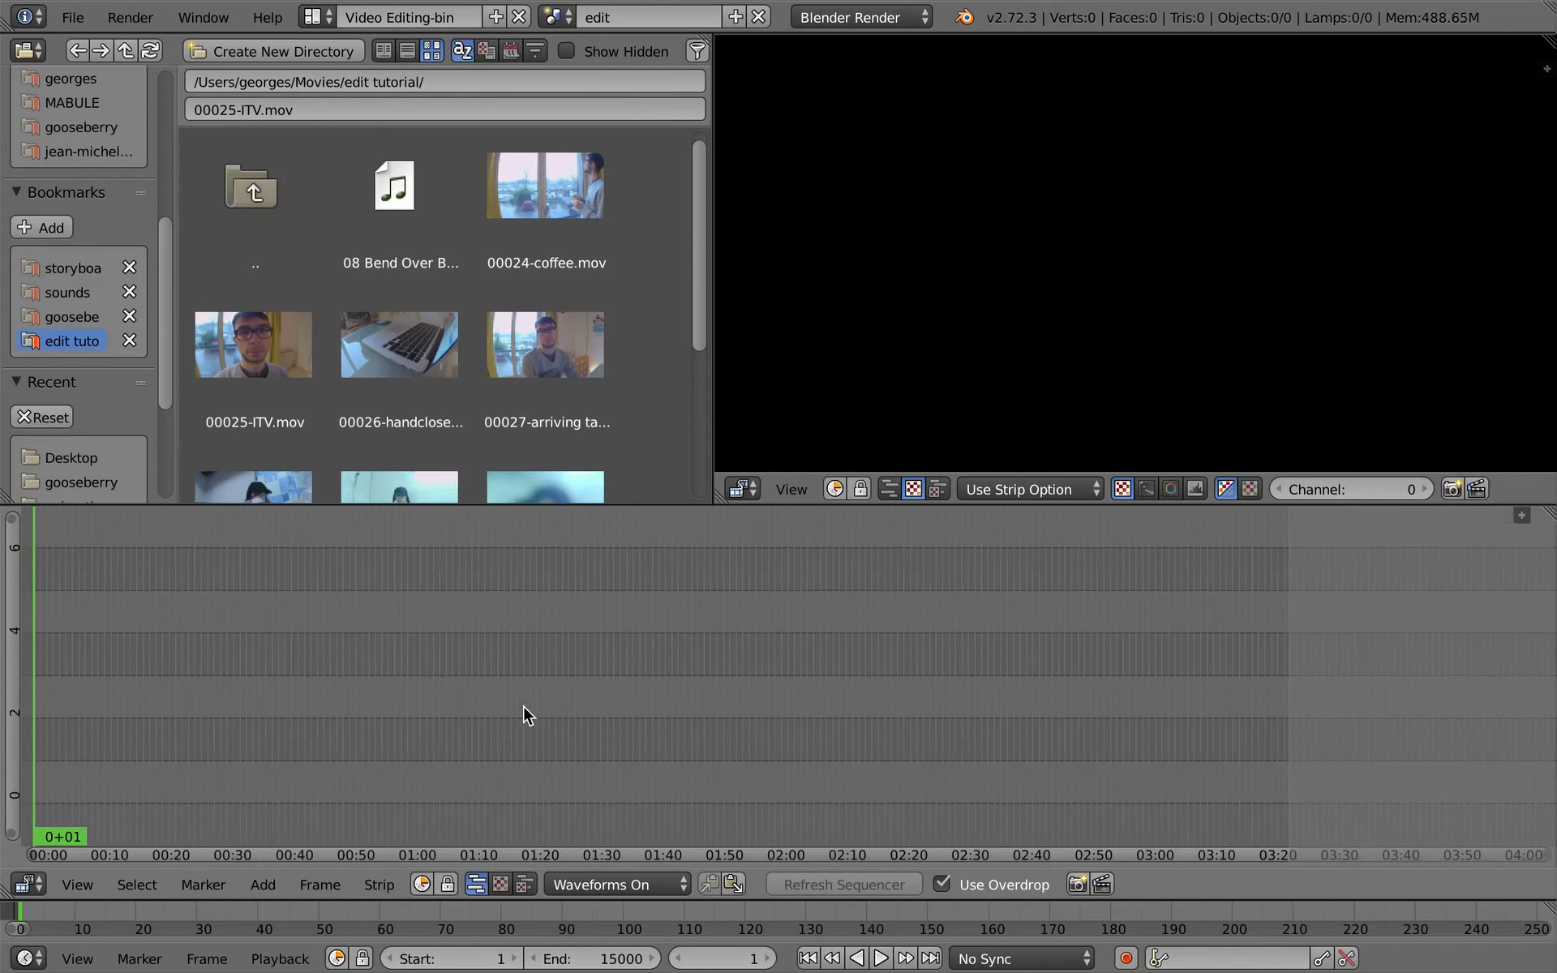
middle_drag(111, 681, 523, 684)
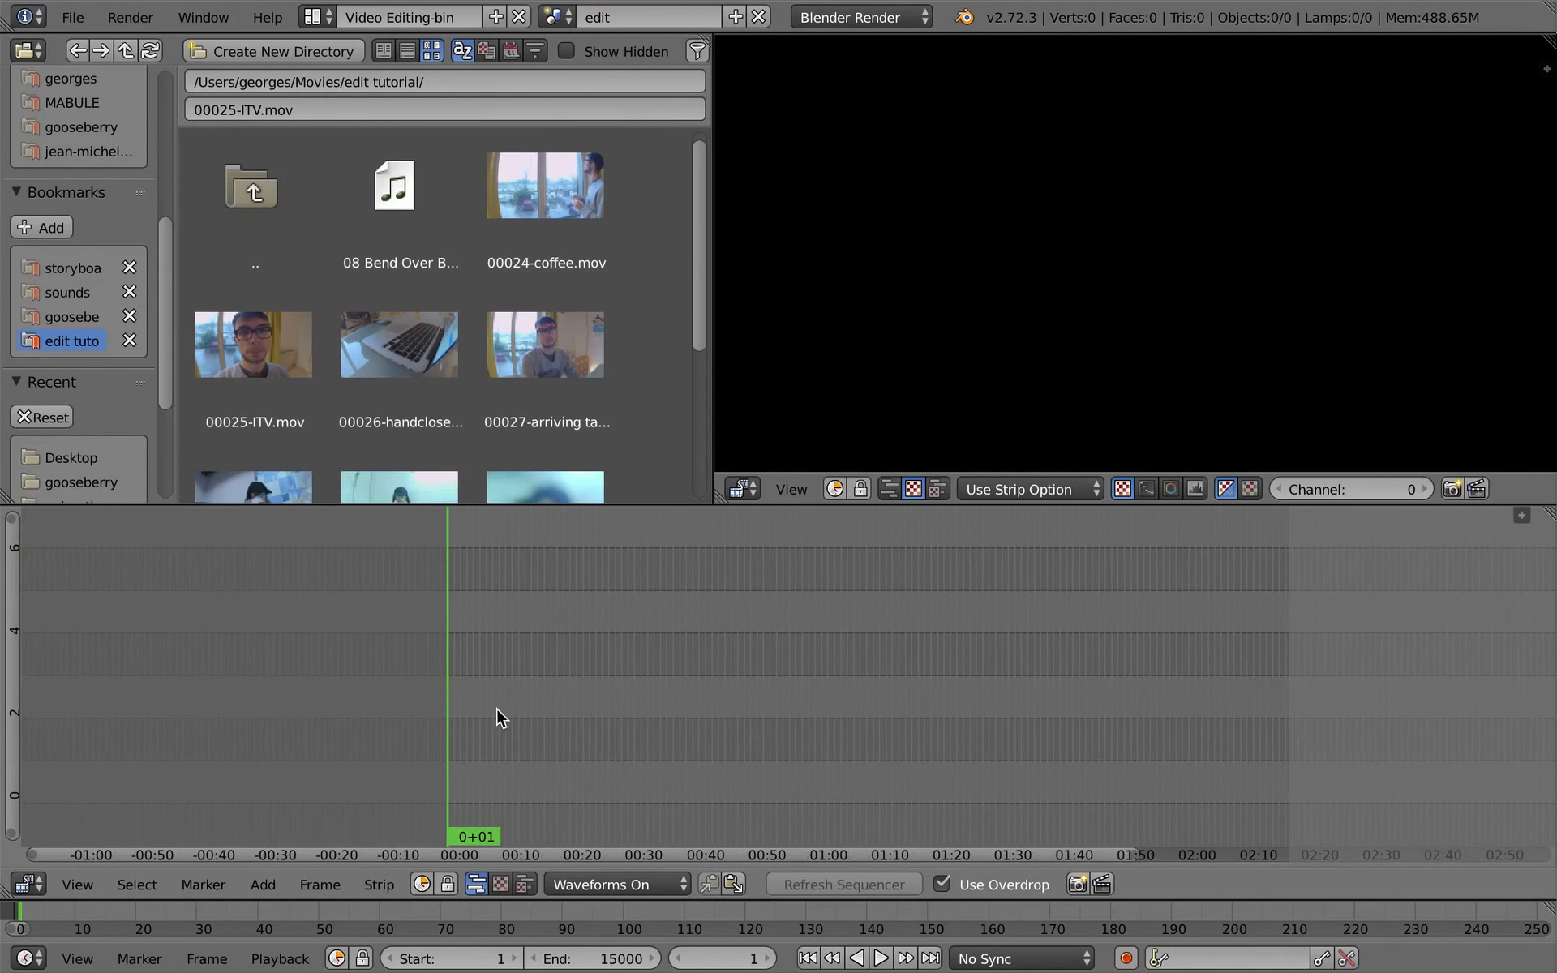
key(shift+a)
mouse_move(489, 702)
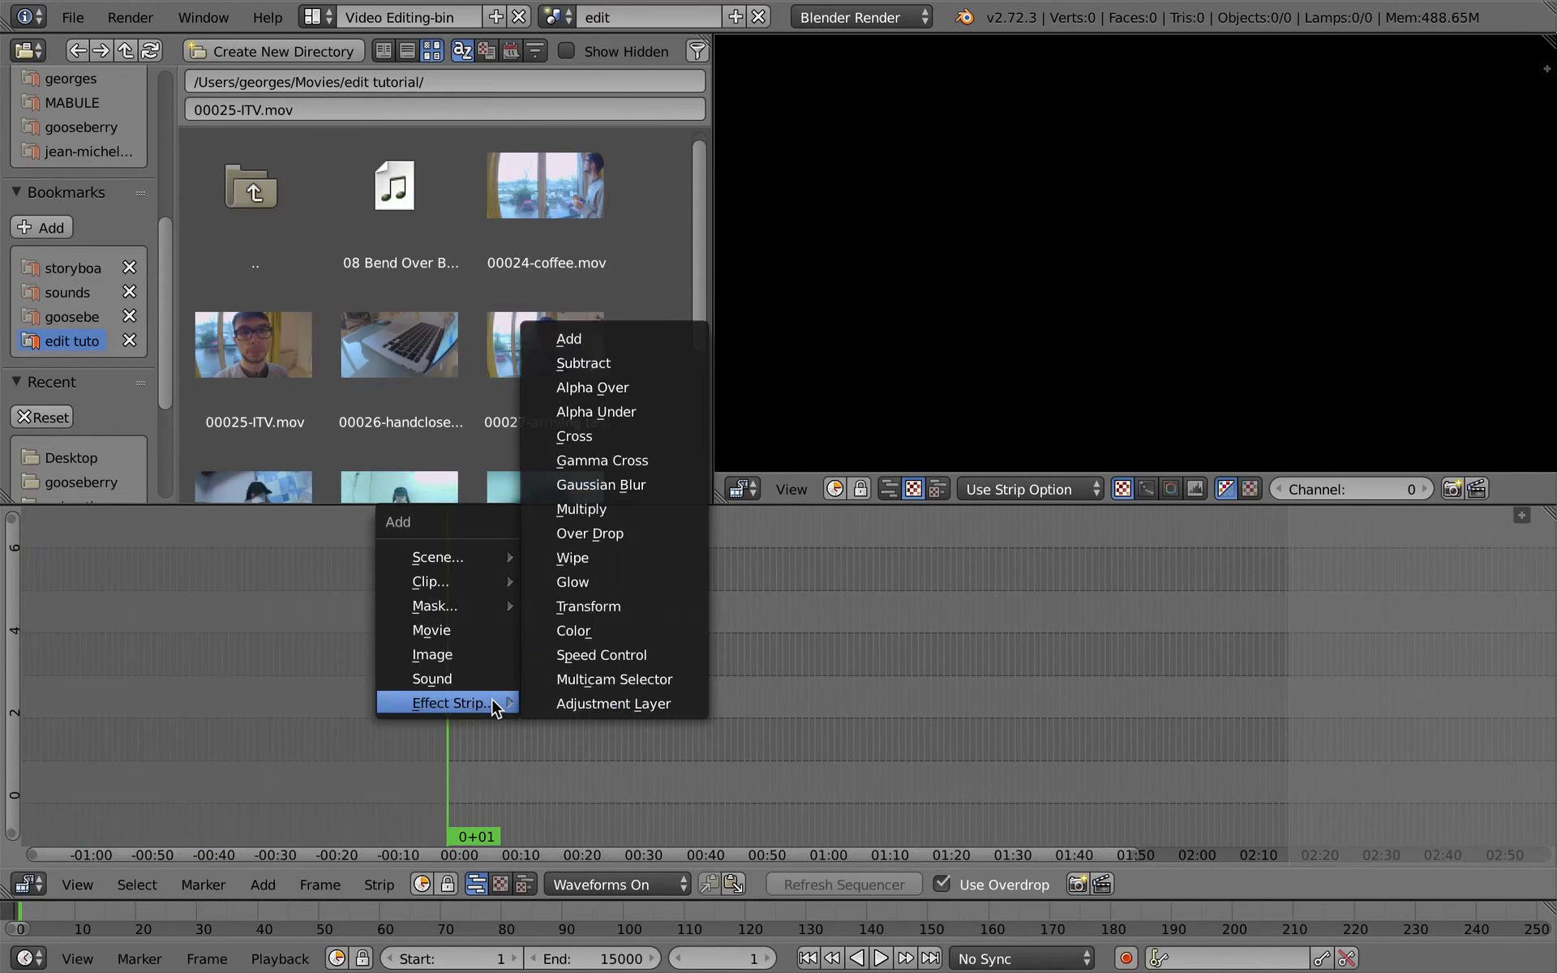
mouse_move(459, 560)
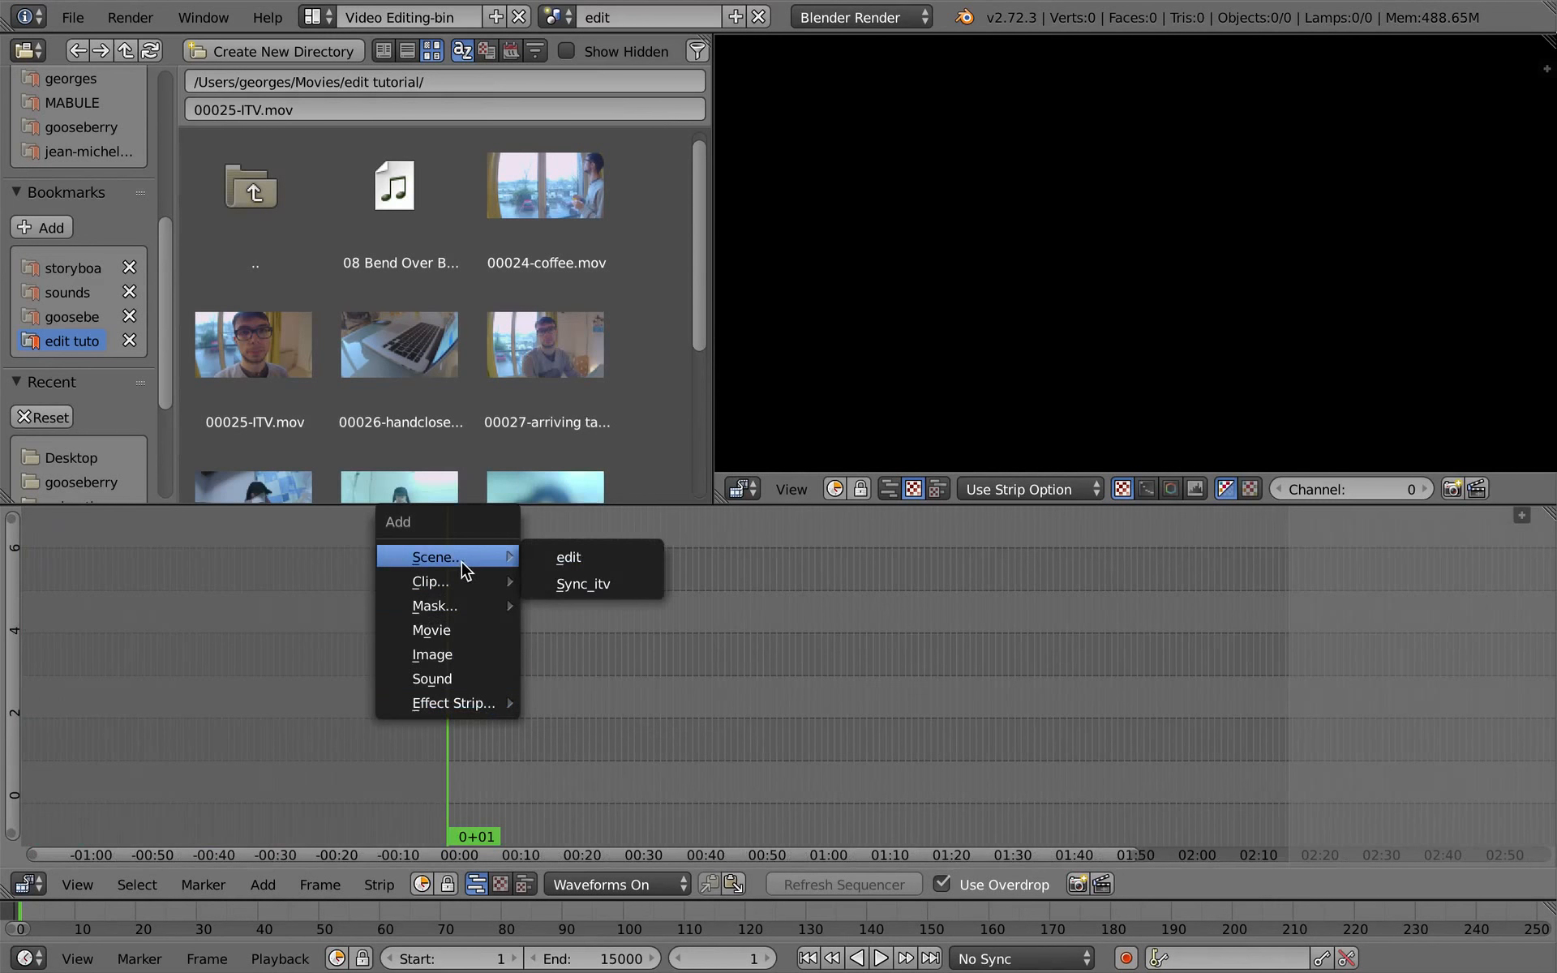
click(618, 581)
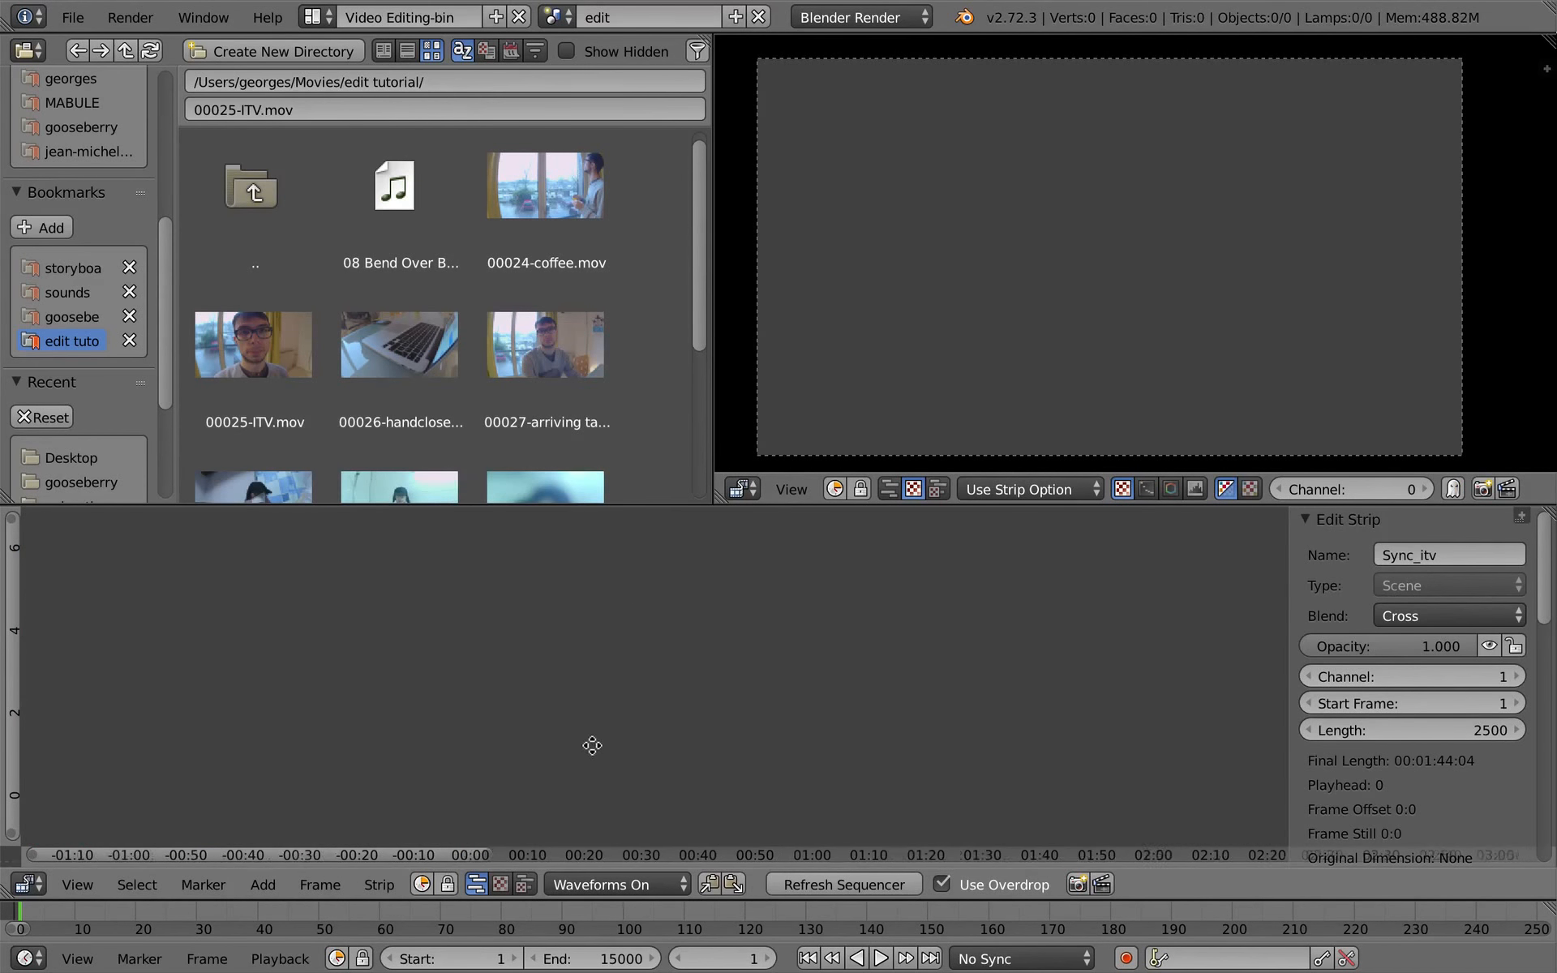
click(942, 884)
middle_drag(679, 690, 765, 662)
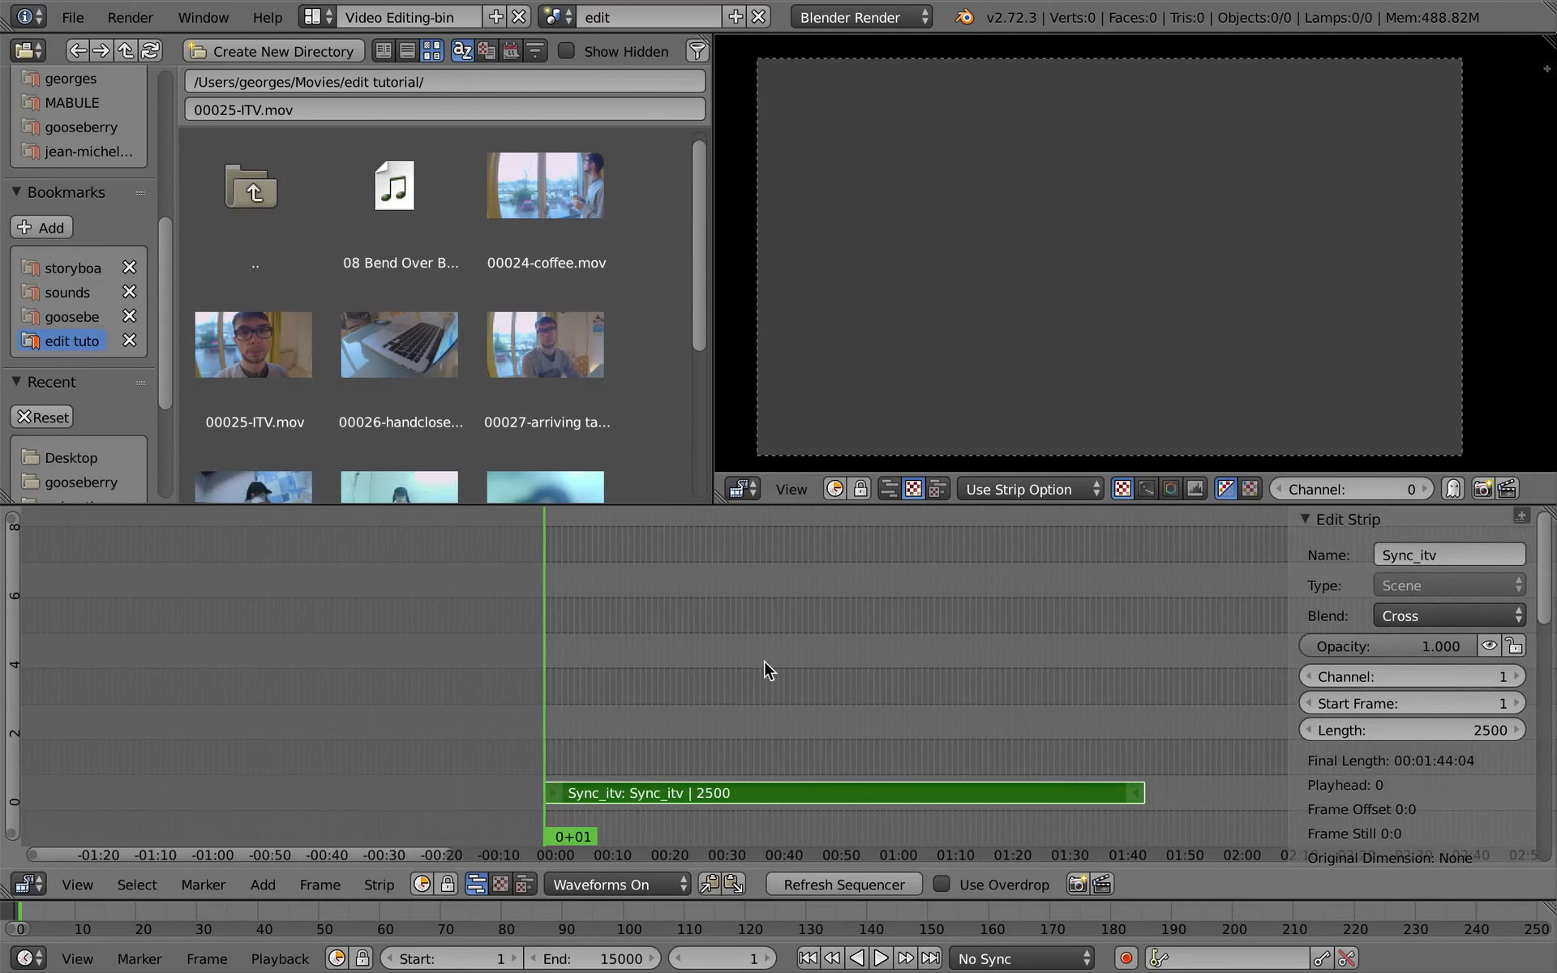